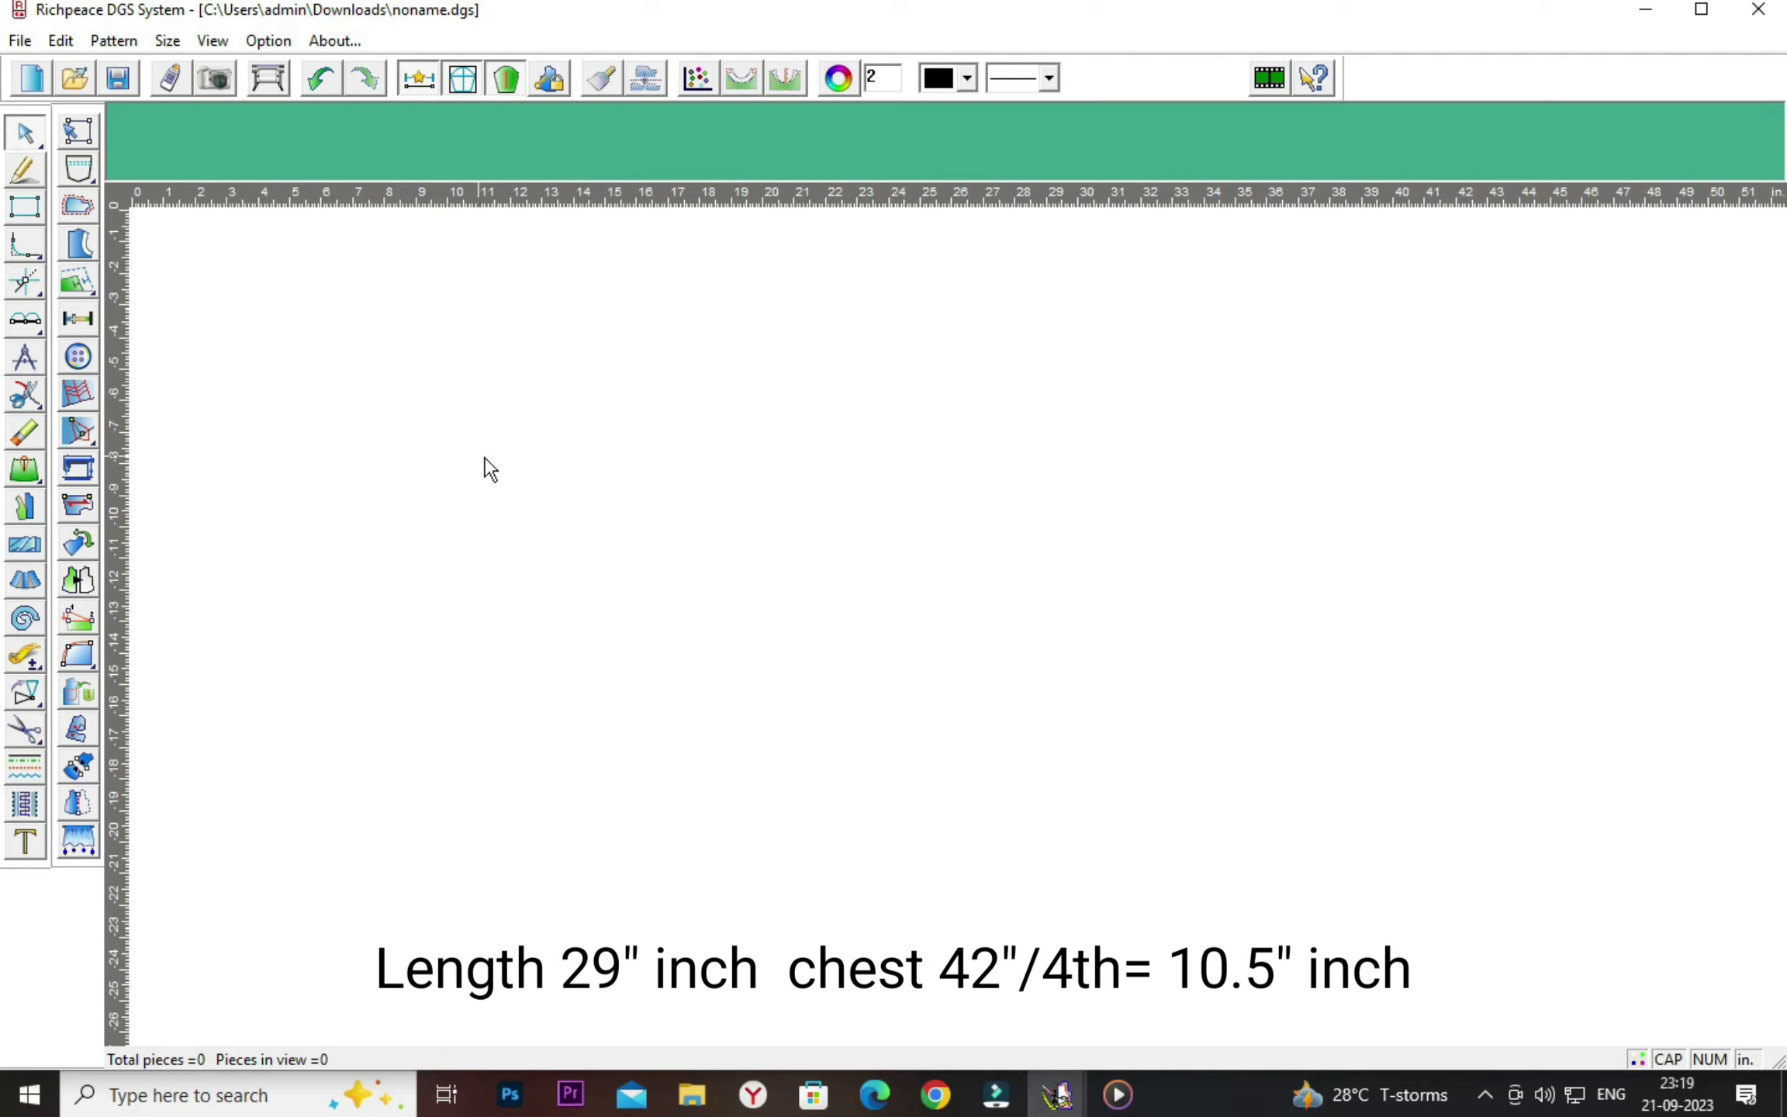
Draw a rectangle with the pencil tool, entering length 29 and width 10.5 inches.
{"action": "left_click", "coordinate": [26, 170]}
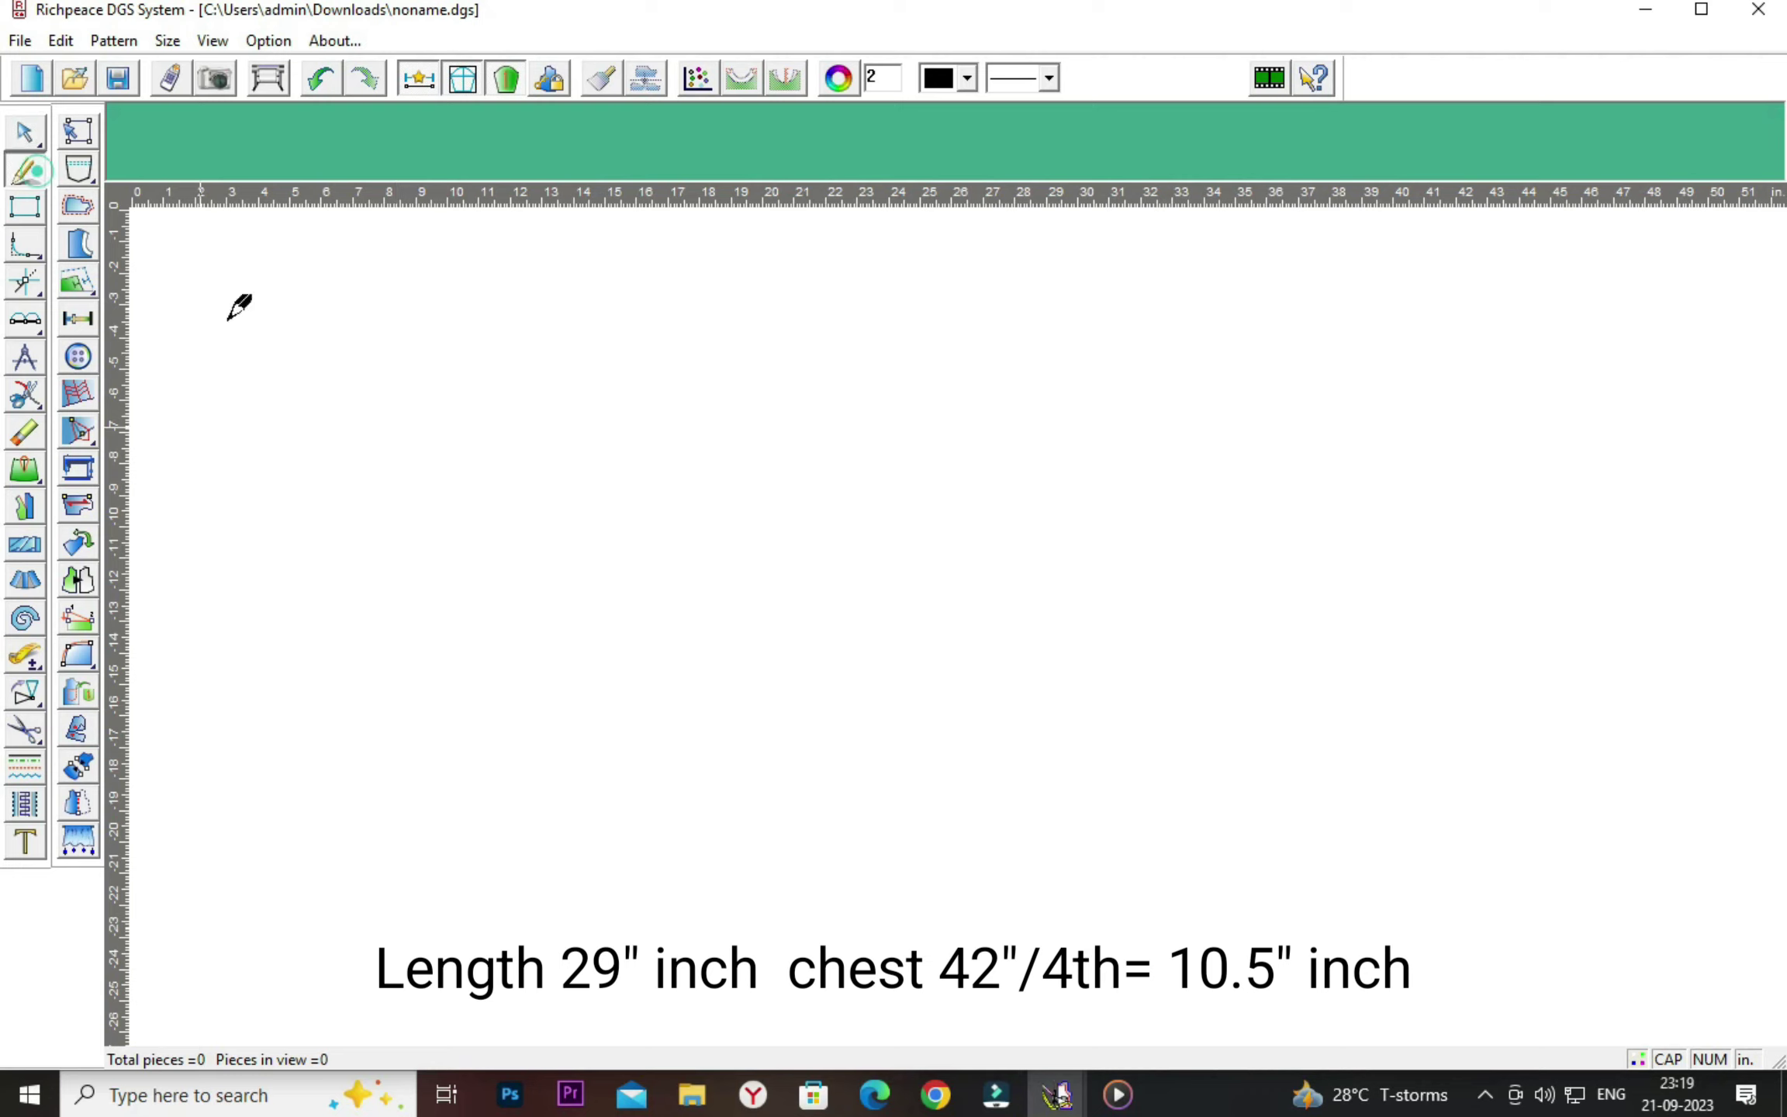
{"action": "left_click", "coordinate": [501, 417]}
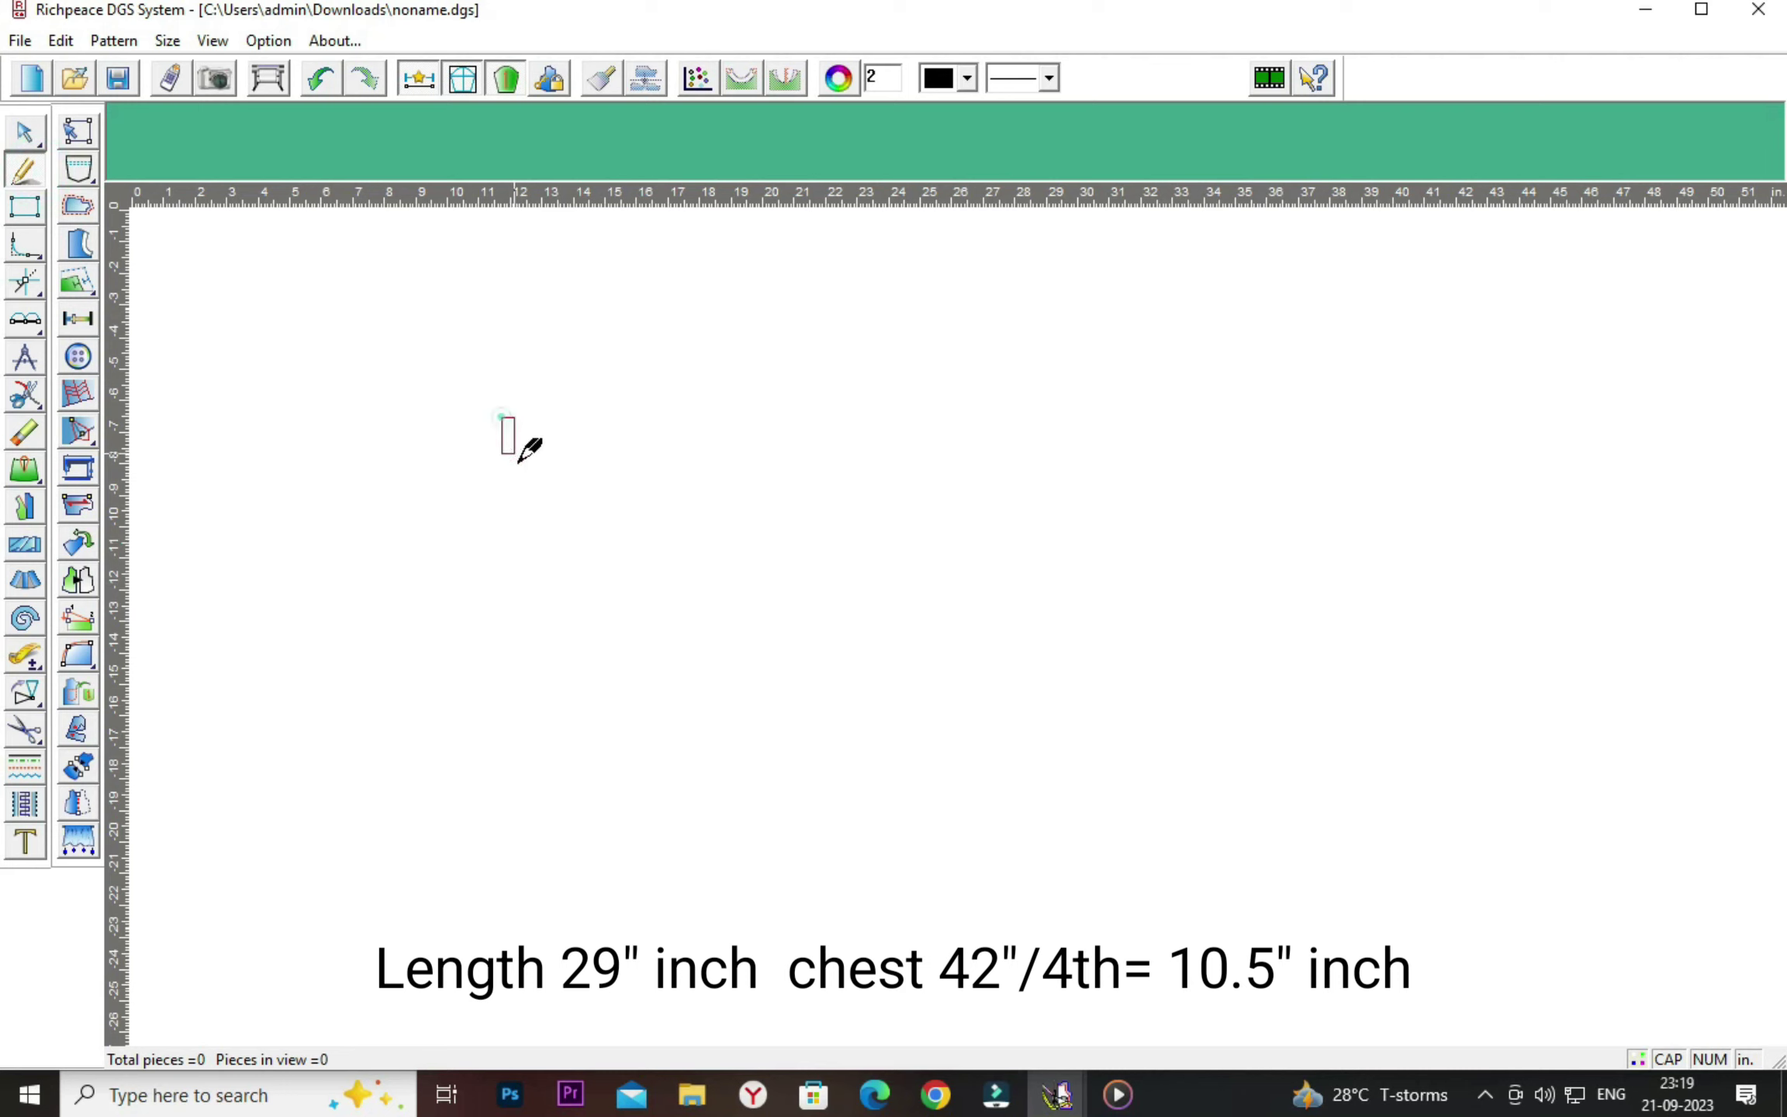
{"action": "left_click", "coordinate": [1511, 809]}
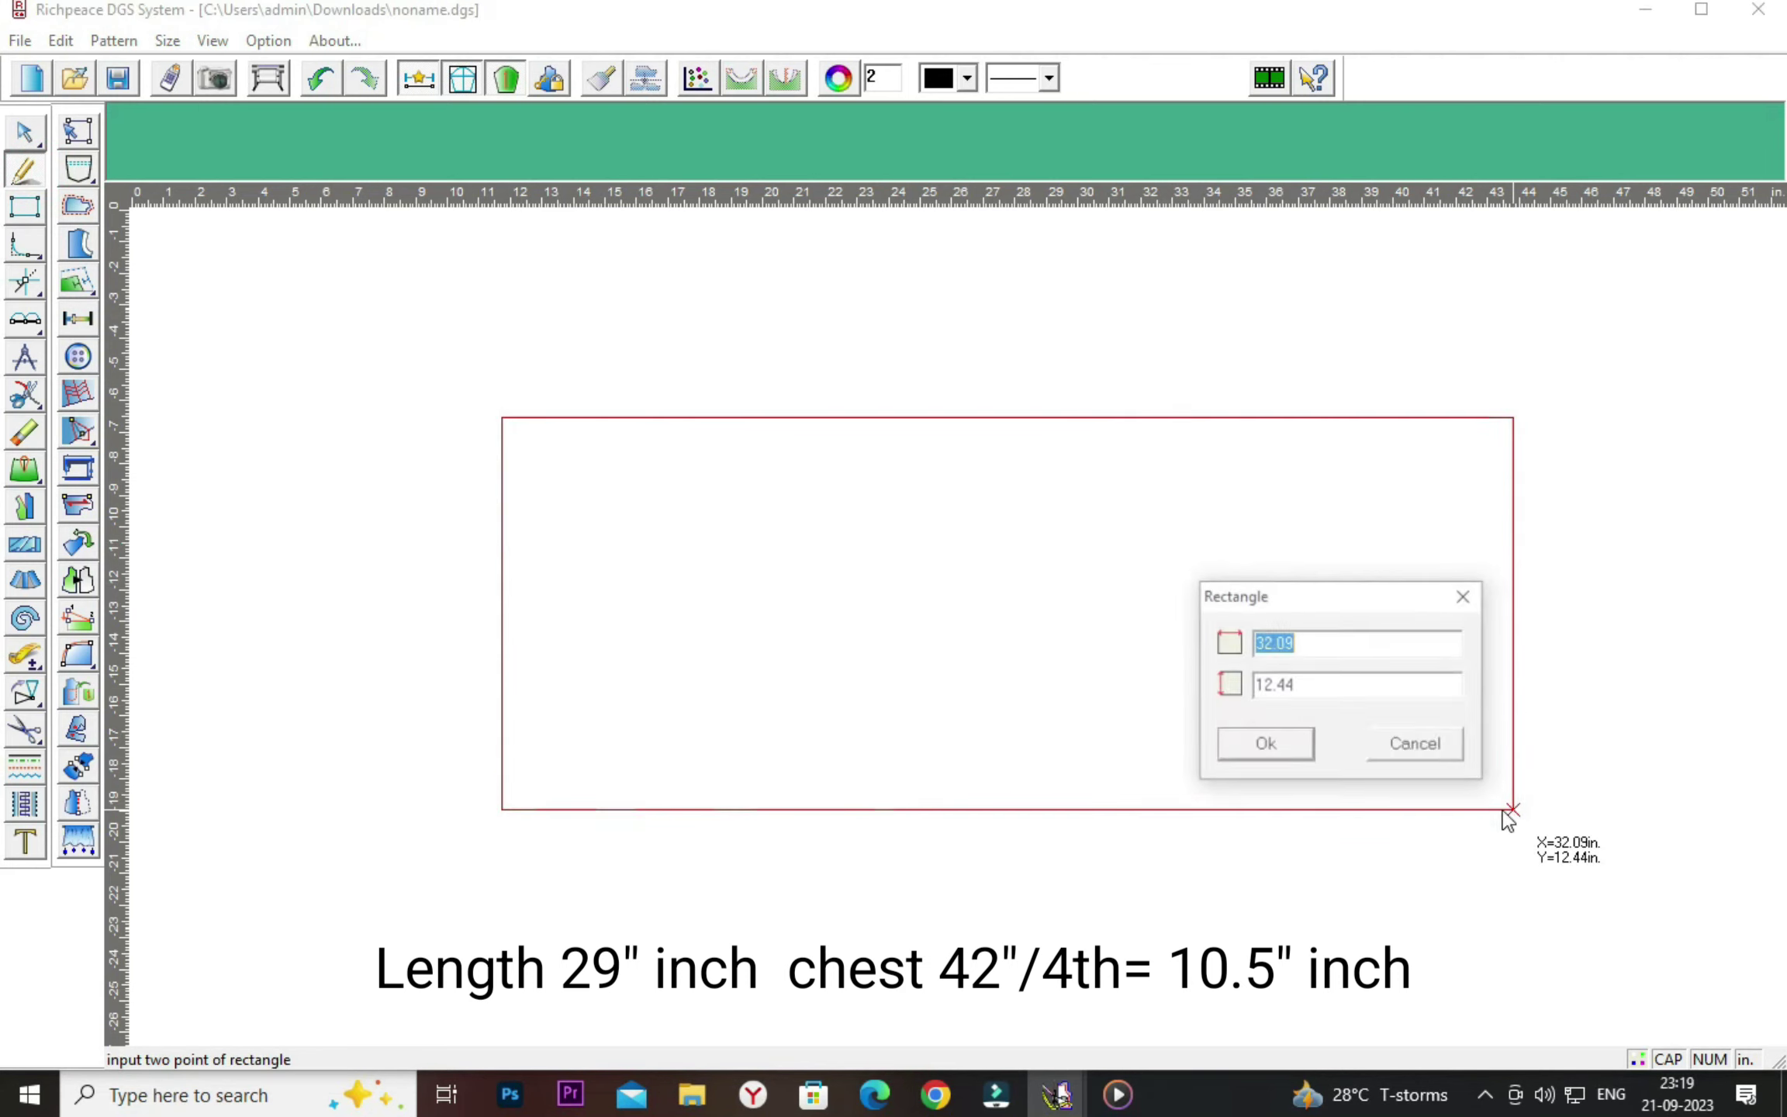
{"action": "left_click", "coordinate": [1068, 537]}
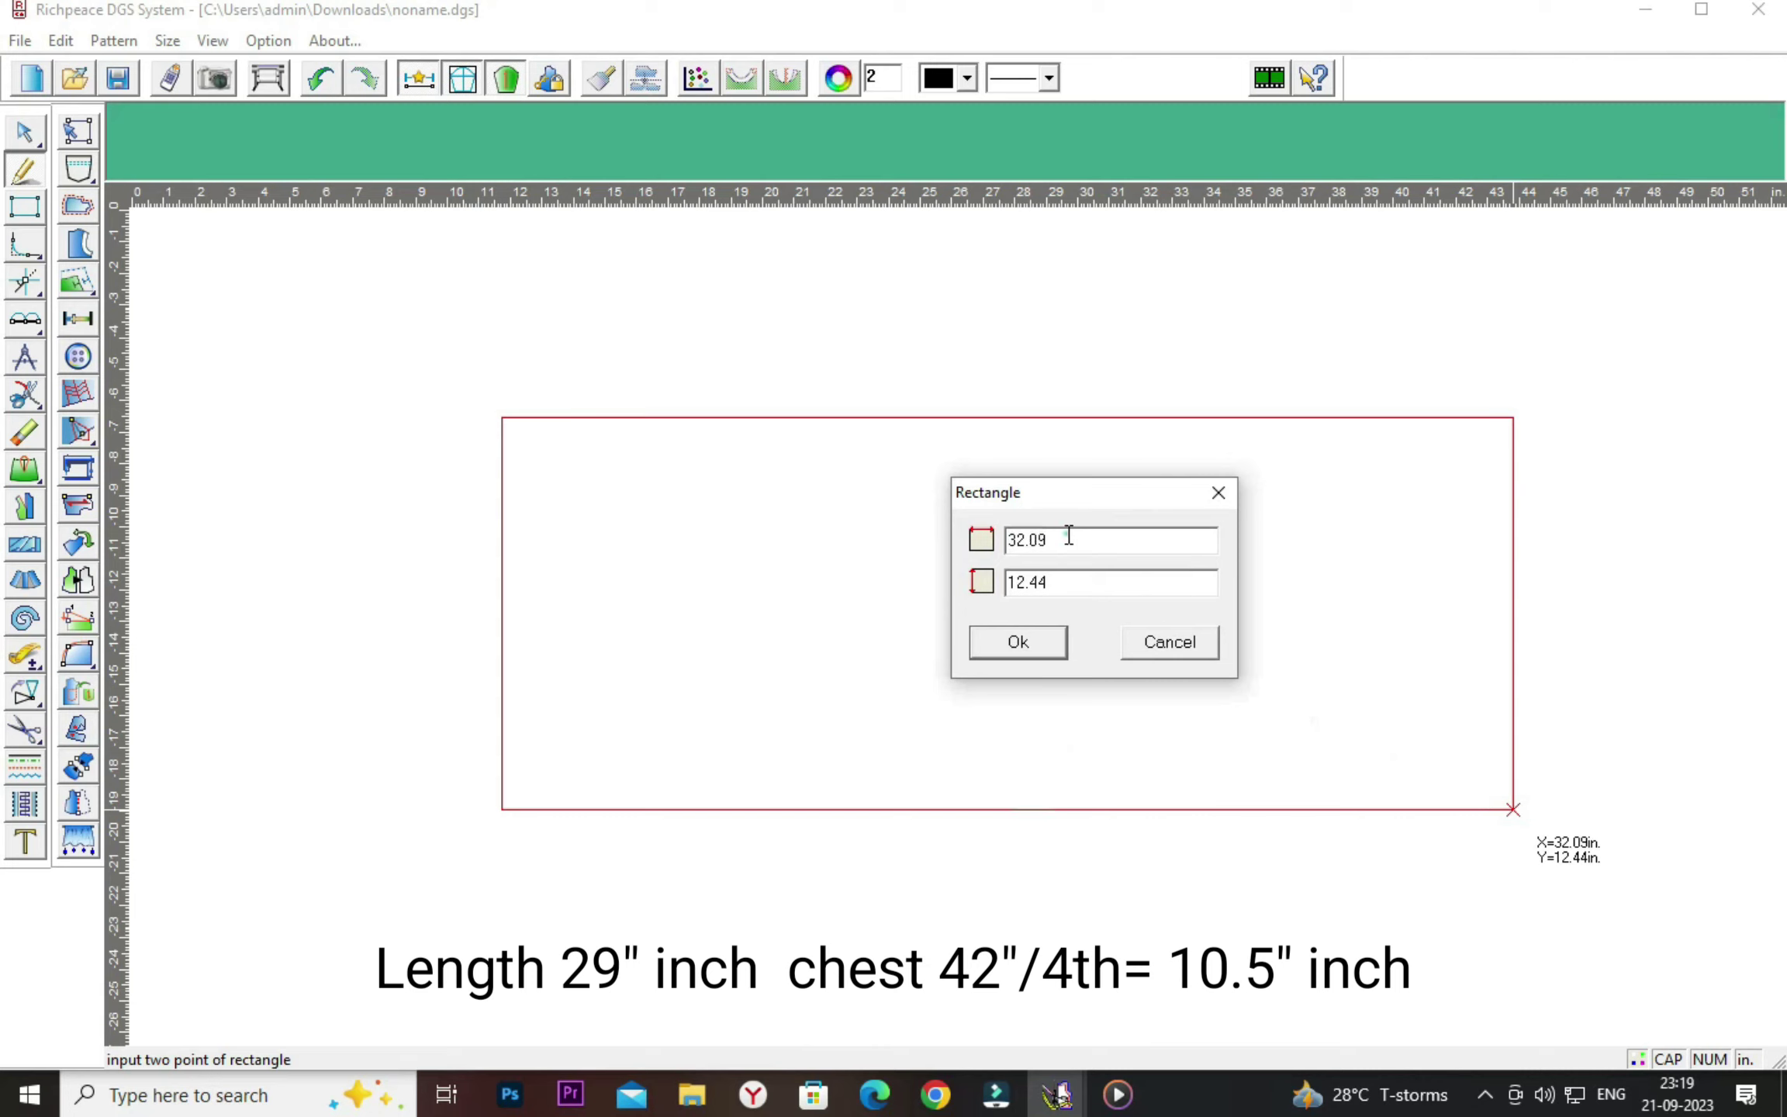
{"action": "key", "text": "BackSpace"}
{"action": "key", "text": "BackSpace"}
{"action": "key", "text": "BackSpace"}
{"action": "key", "text": "BackSpace"}
{"action": "key", "text": "BackSpace"}
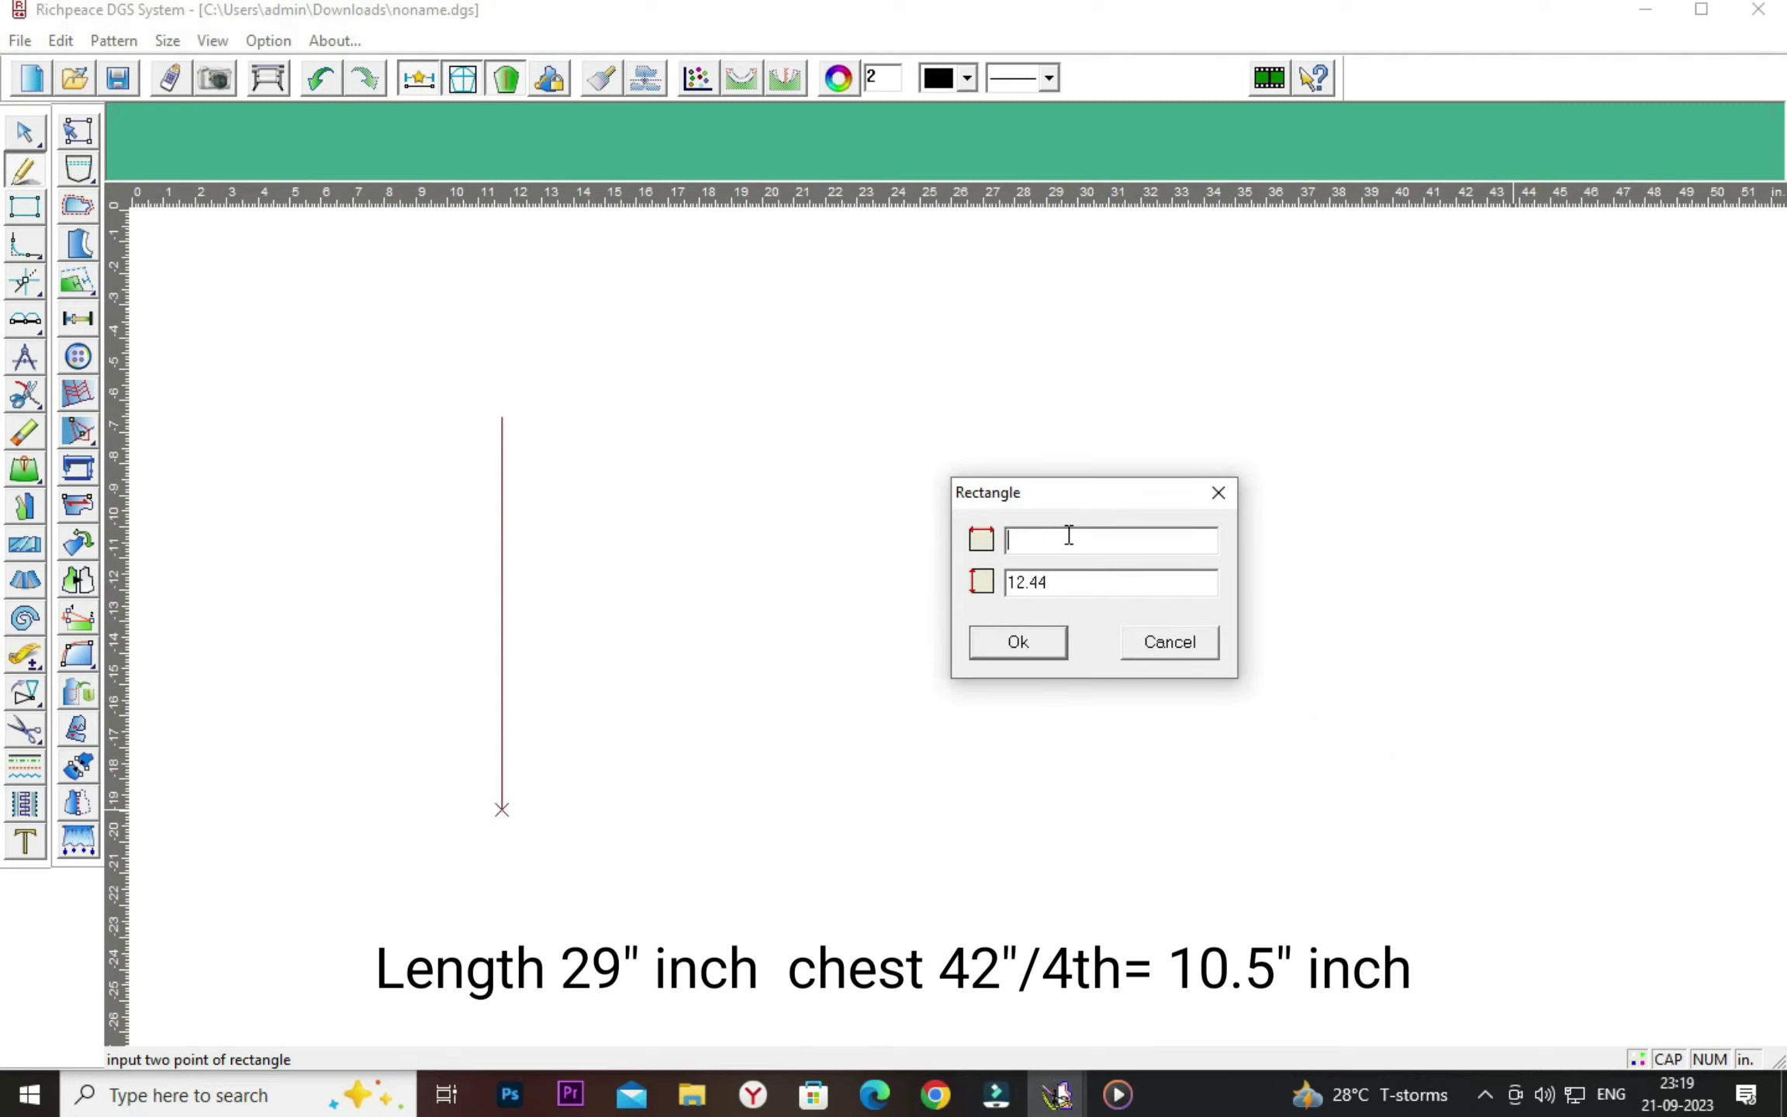
{"action": "type", "text": "29"}
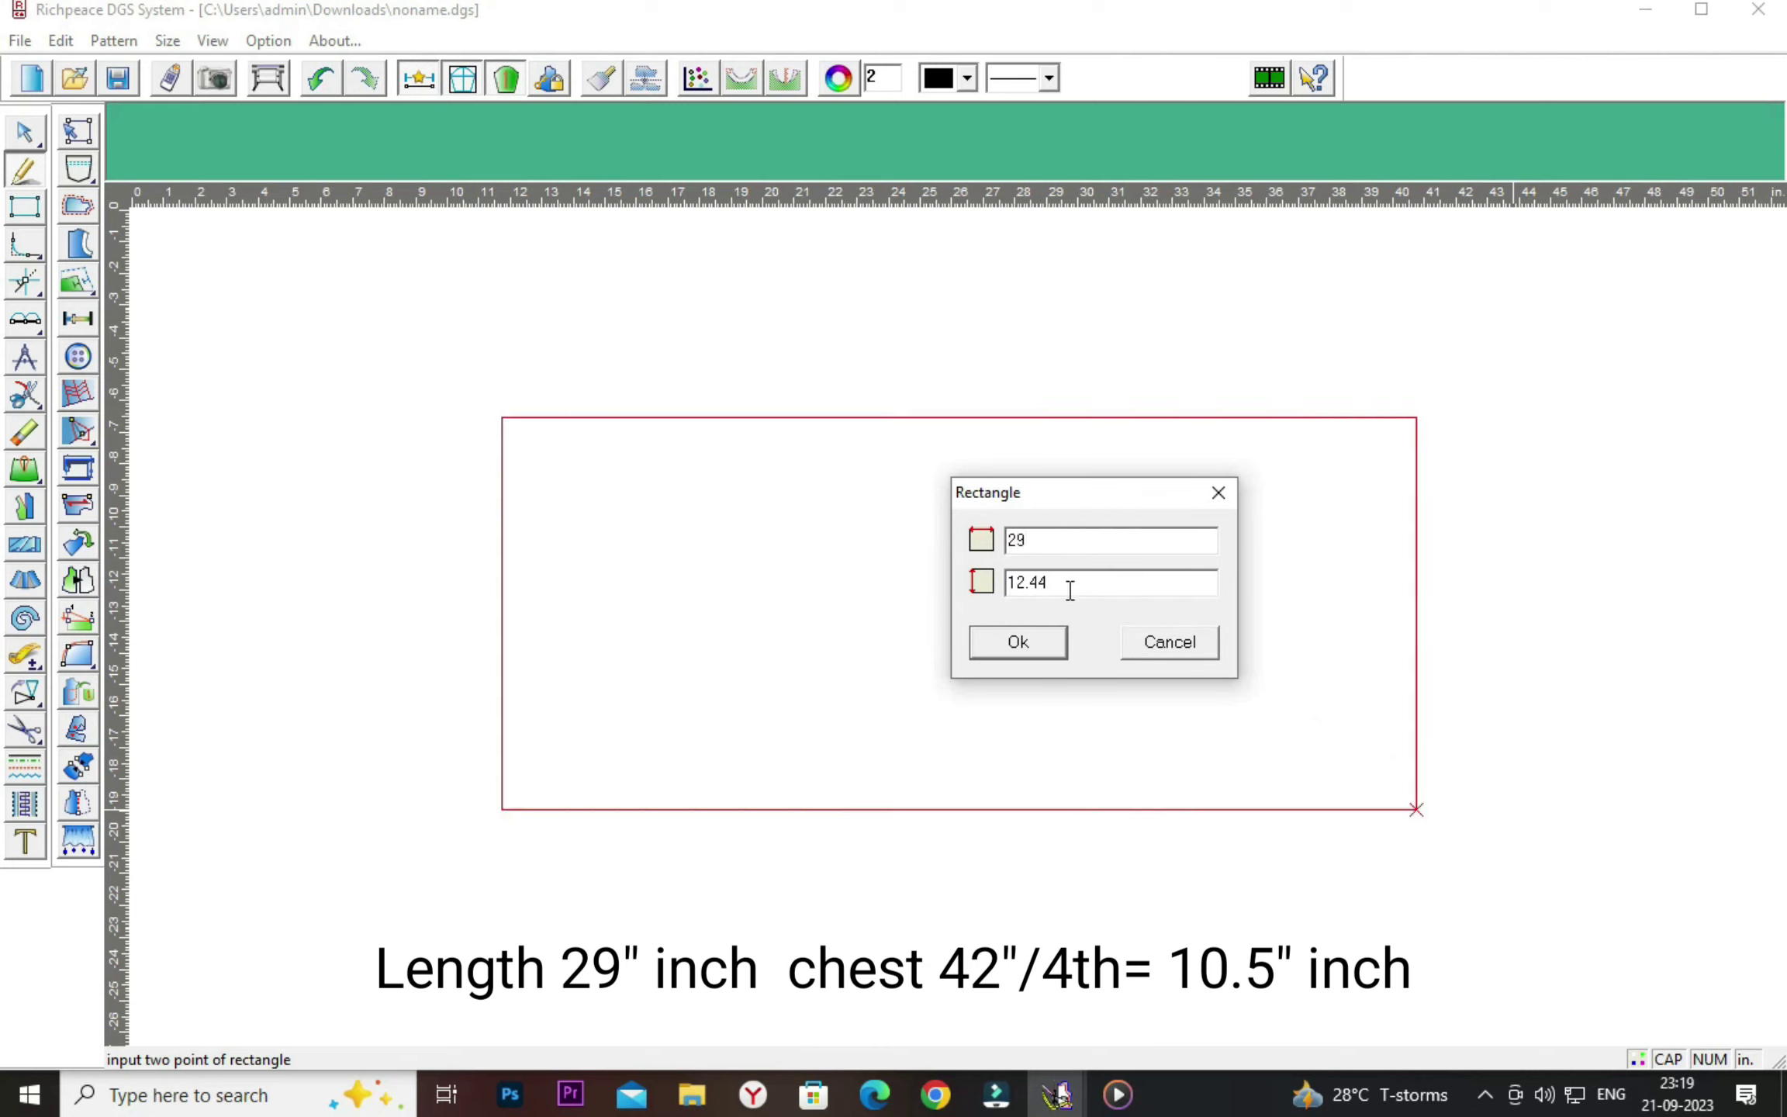
{"action": "left_click", "coordinate": [1070, 583]}
{"action": "key", "text": "BackSpace"}
{"action": "key", "text": "BackSpace"}
{"action": "key", "text": "BackSpace"}
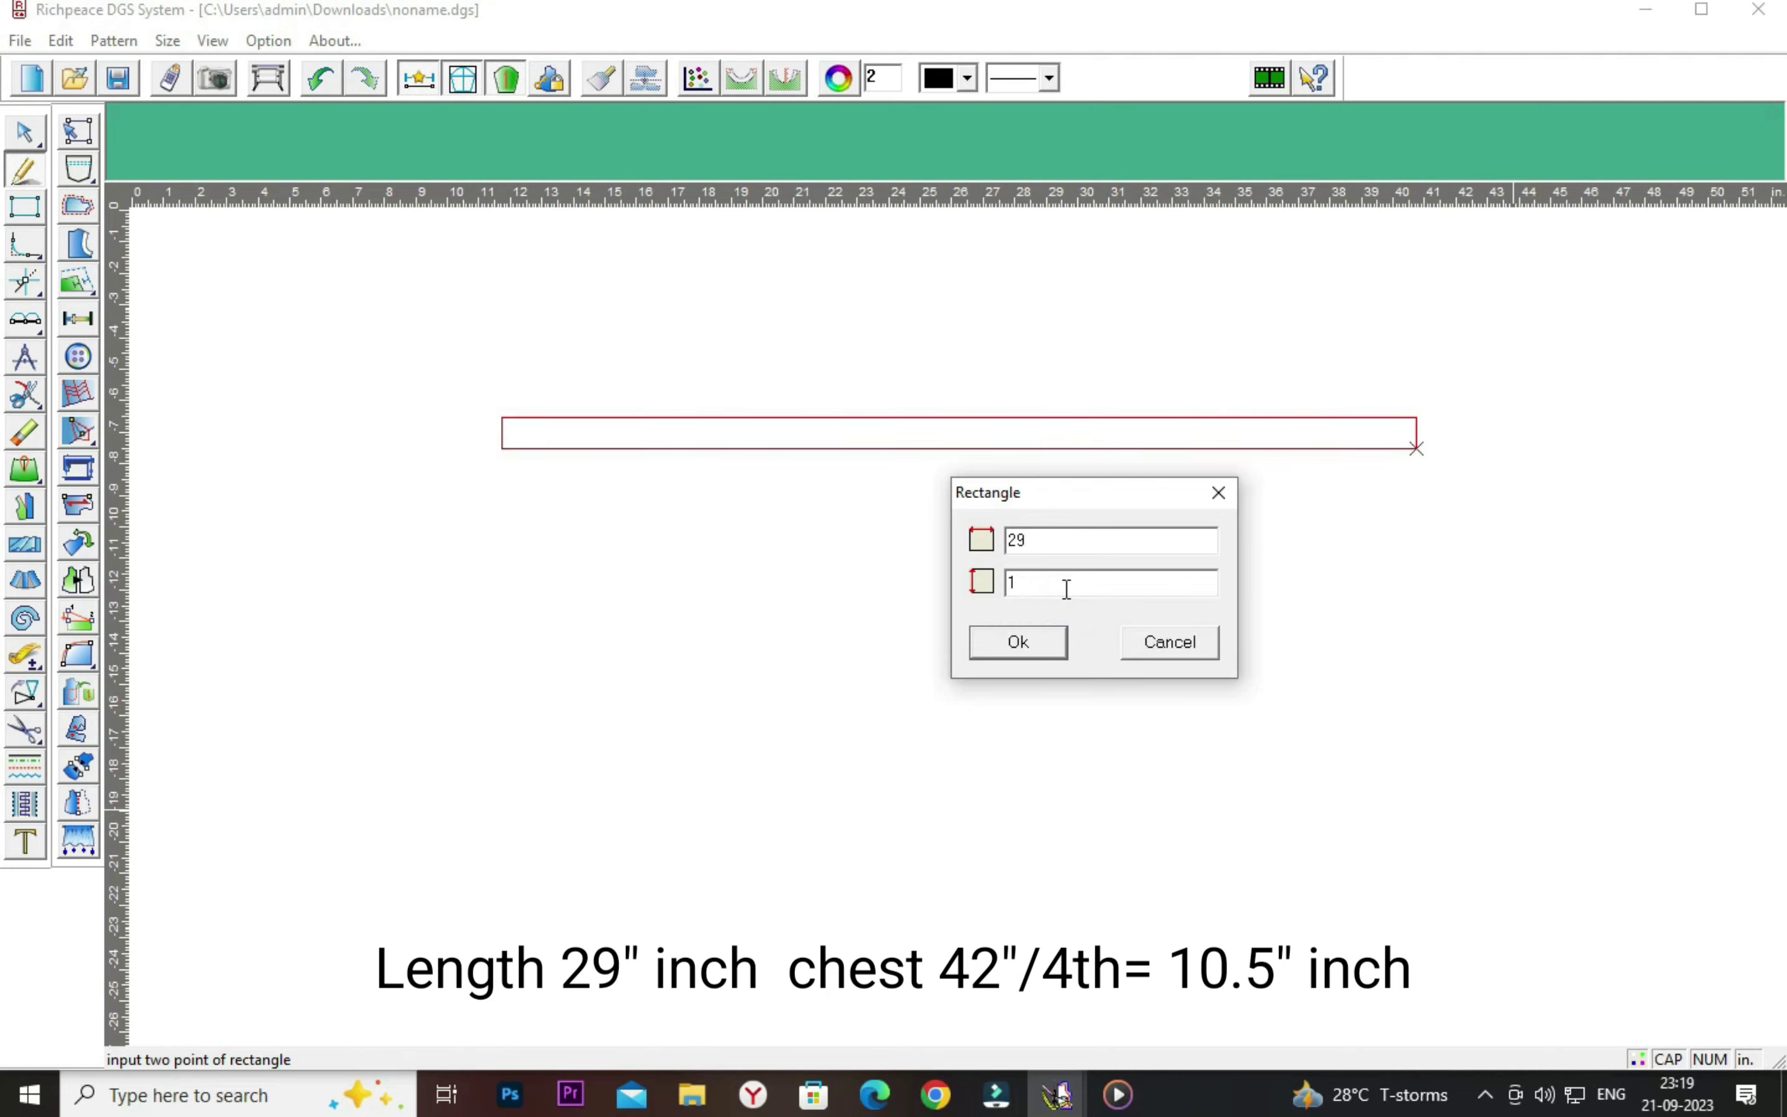
{"action": "type", "text": "0.5"}
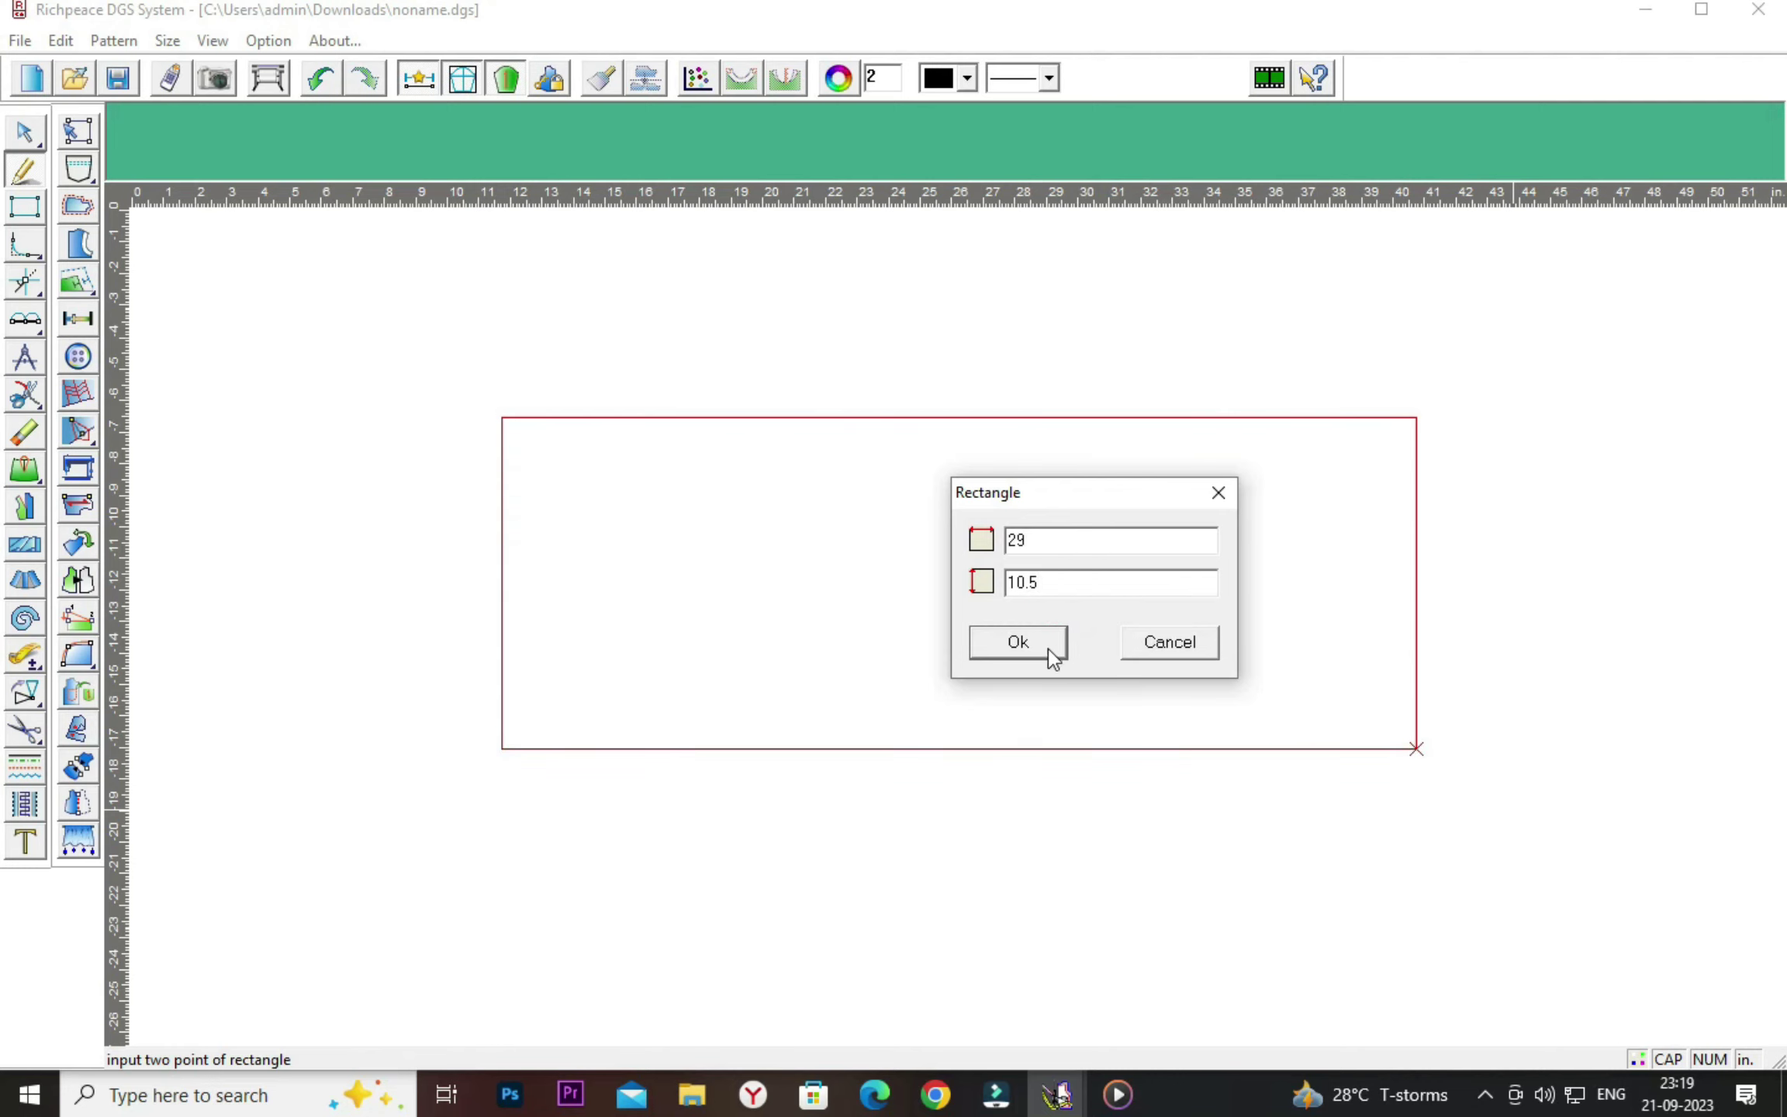
{"action": "left_click", "coordinate": [1046, 646]}
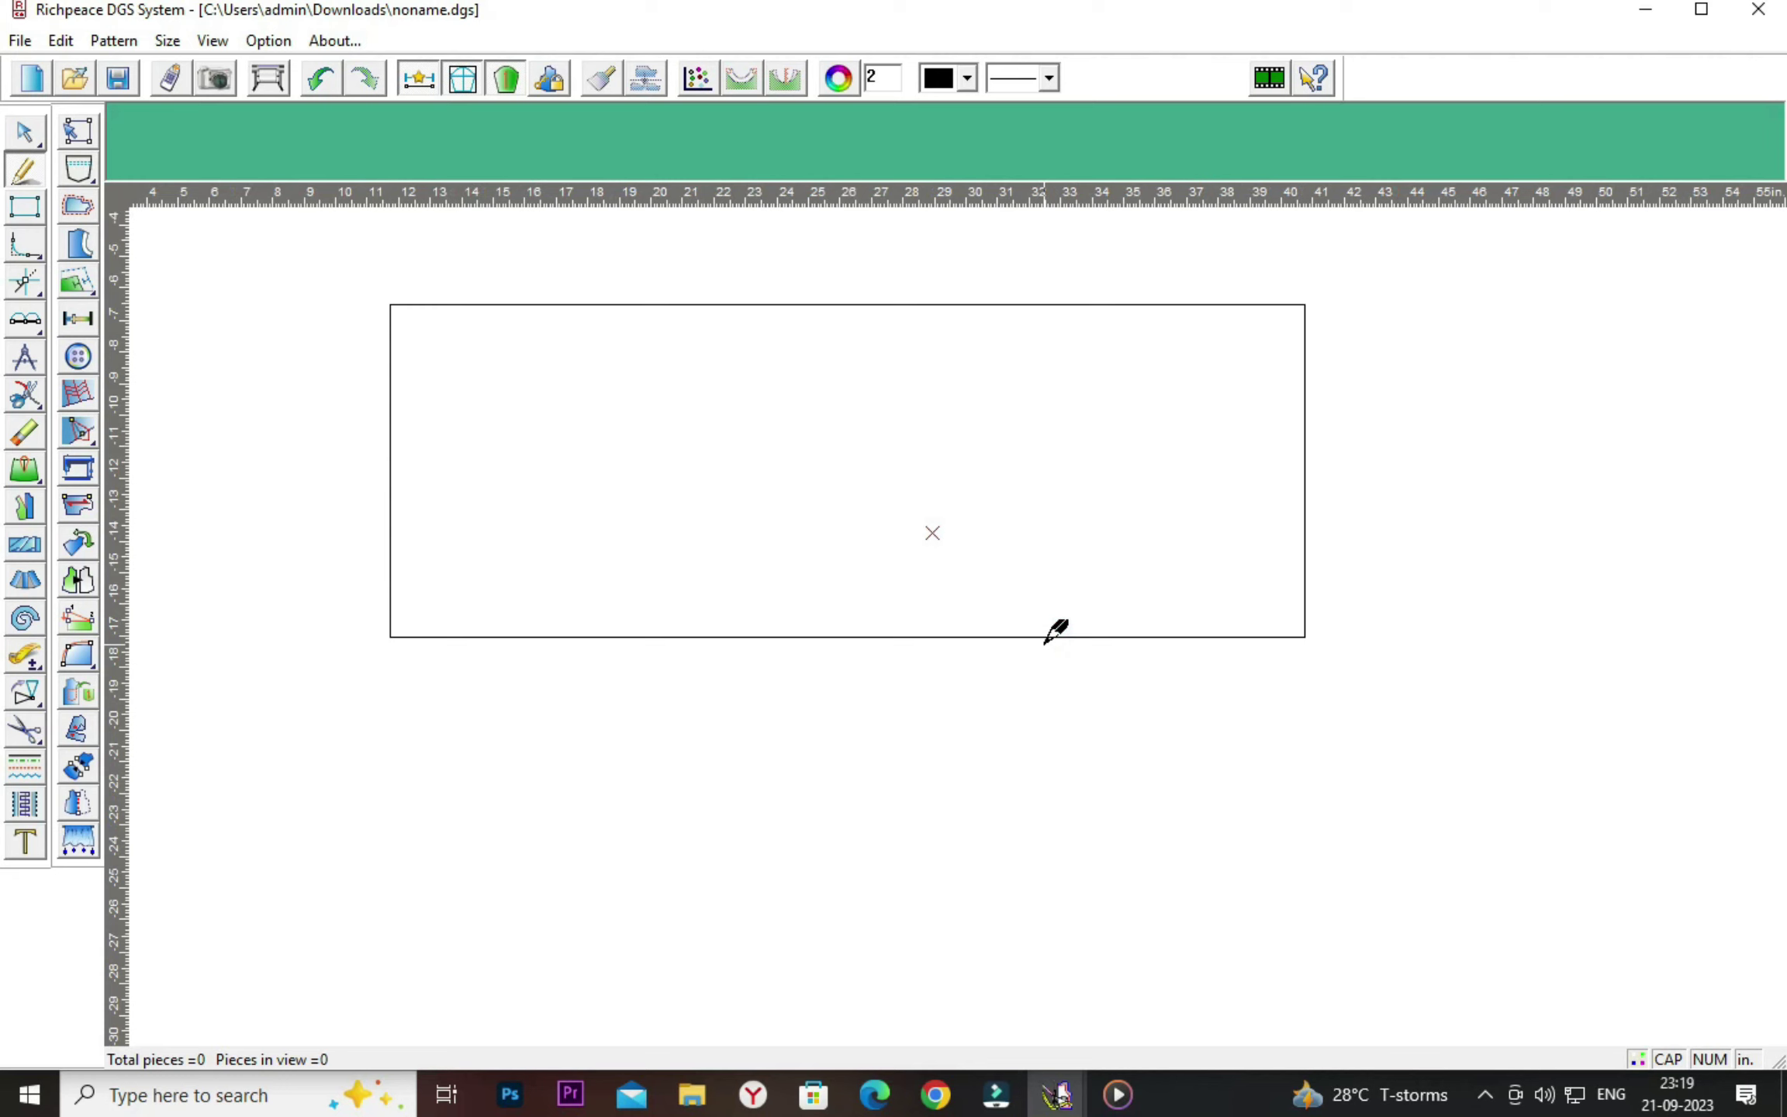
Add a parallel line 2 inches inside the rectangle's right edge to mark the rib.
{"action": "scroll", "coordinate": [1046, 644], "scroll_direction": "up", "scroll_amount": 1}
{"action": "scroll", "coordinate": [1046, 644], "scroll_direction": "up", "scroll_amount": 1}
{"action": "scroll", "coordinate": [1045, 644], "scroll_direction": "up", "scroll_amount": 1}
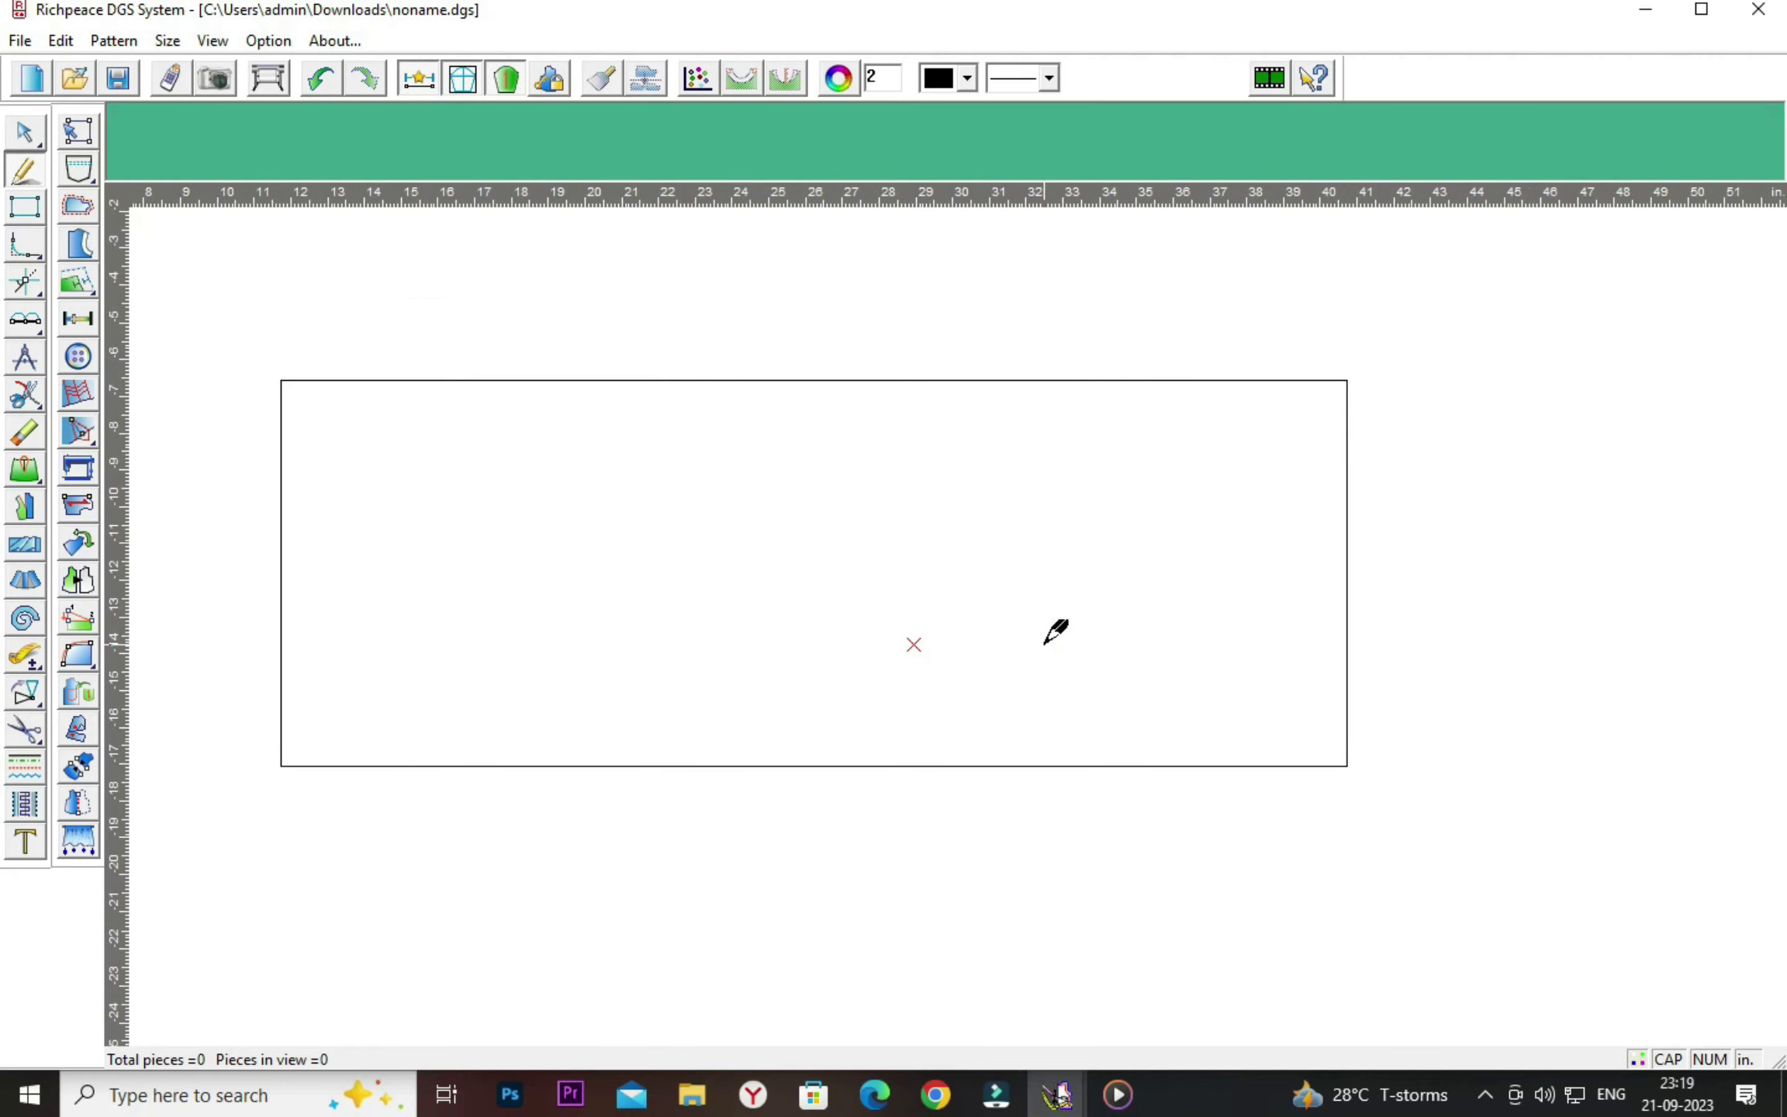
{"action": "scroll", "coordinate": [1046, 643], "scroll_direction": "up", "scroll_amount": 1}
{"action": "scroll", "coordinate": [1045, 644], "scroll_direction": "up", "scroll_amount": 1}
{"action": "scroll", "coordinate": [1045, 644], "scroll_direction": "up", "scroll_amount": 1}
{"action": "scroll", "coordinate": [1045, 644], "scroll_direction": "up", "scroll_amount": 1}
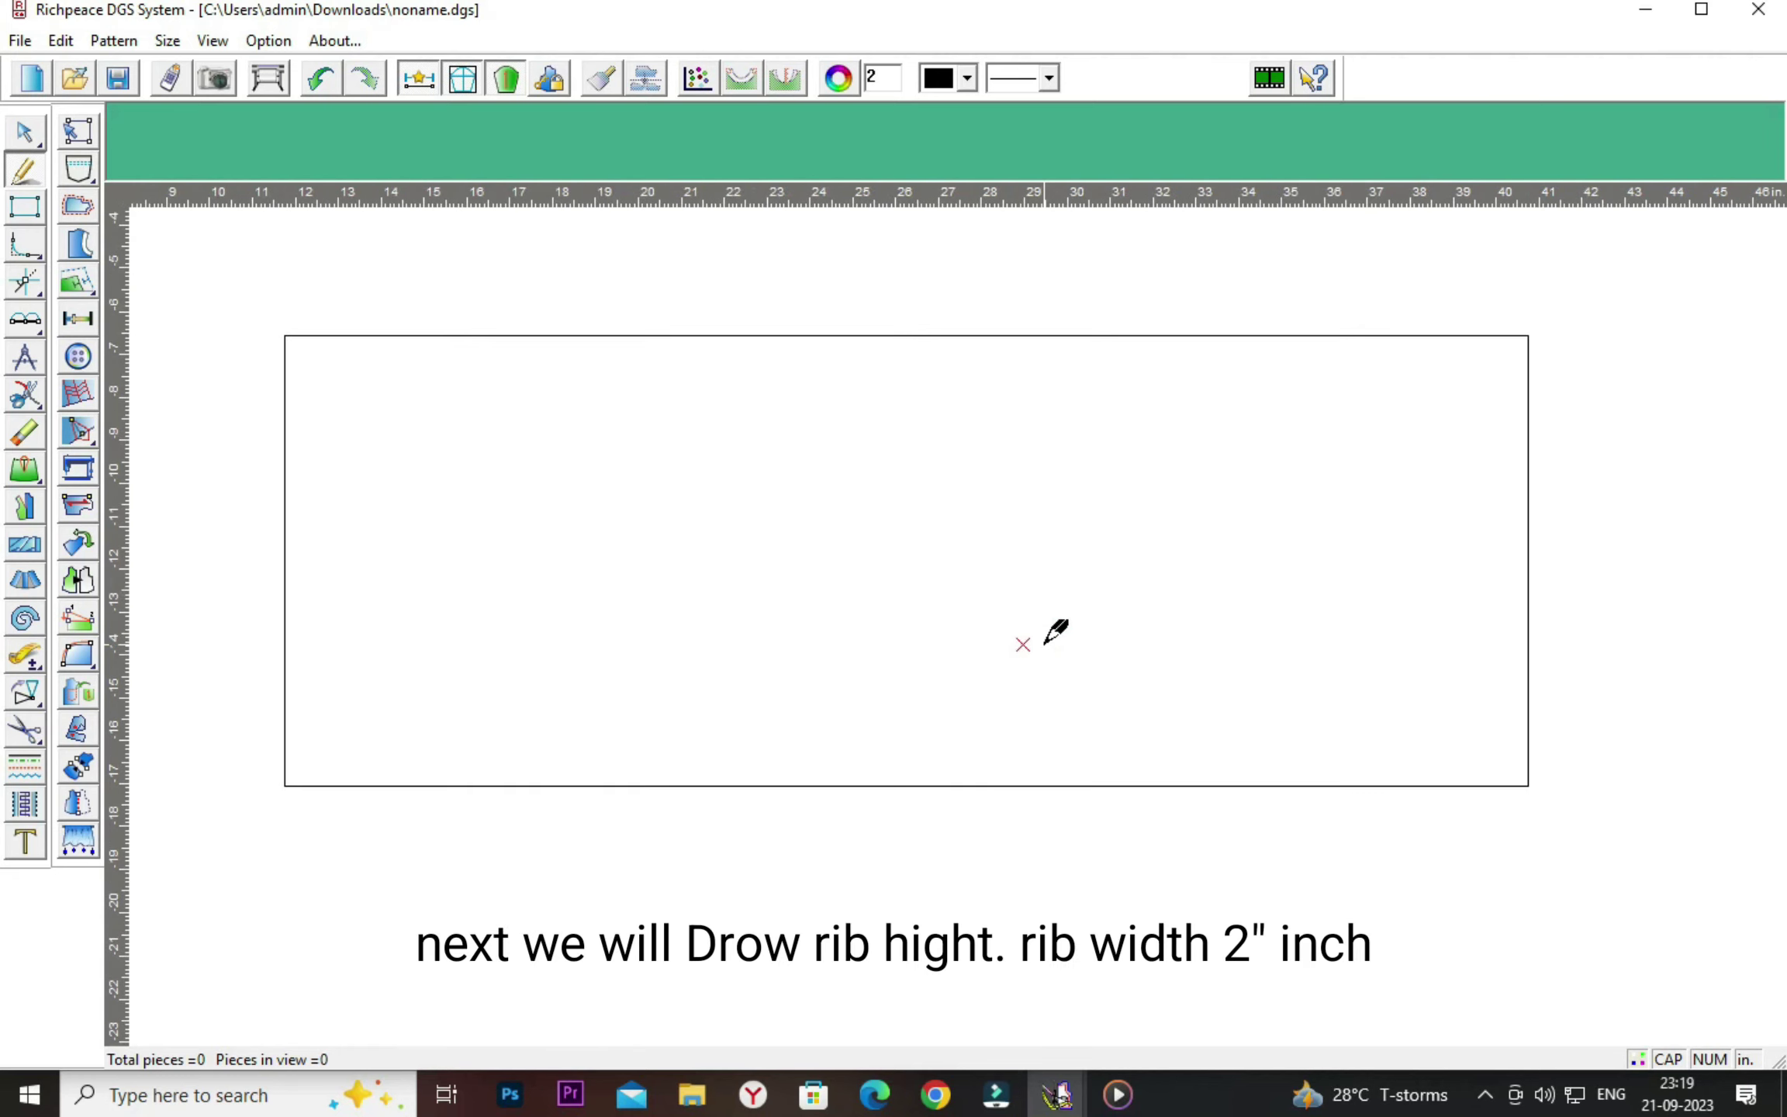
{"action": "scroll", "coordinate": [1046, 644], "scroll_direction": "up", "scroll_amount": 1}
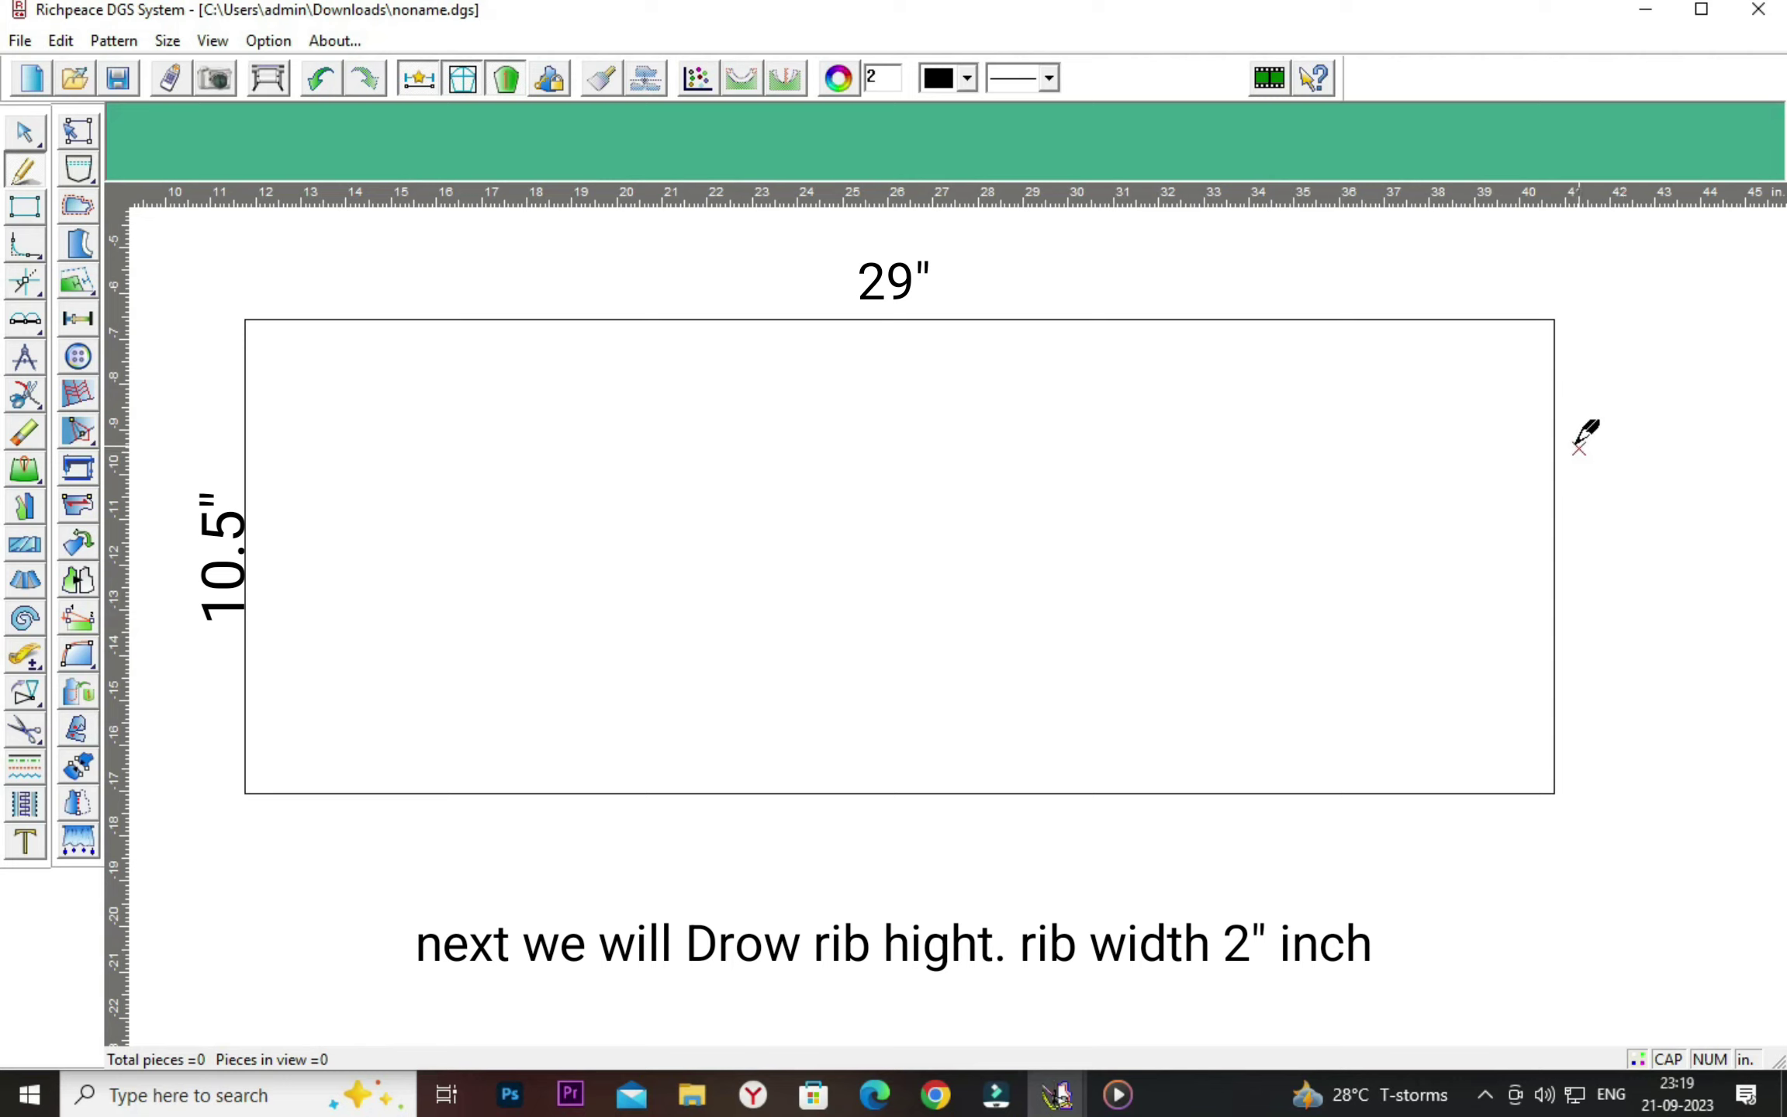
{"action": "left_click", "coordinate": [1552, 442]}
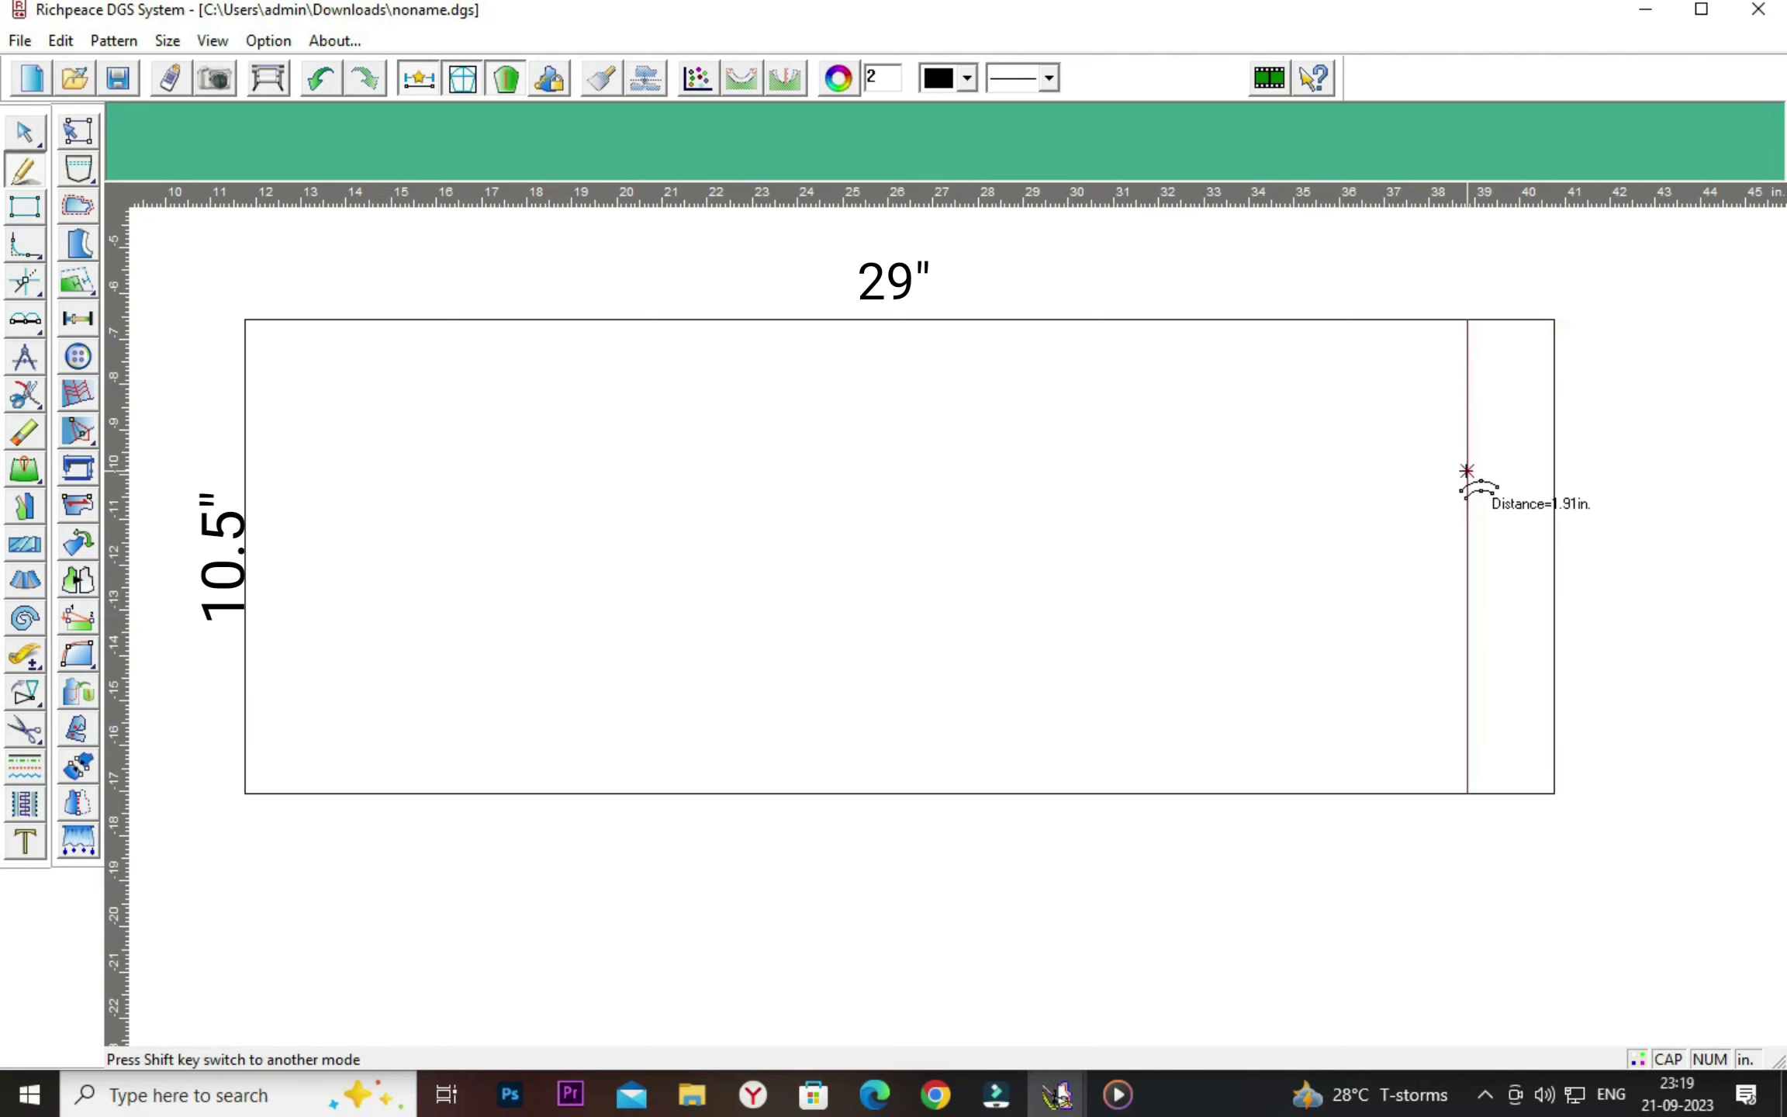
{"action": "left_click", "coordinate": [1461, 472]}
{"action": "left_click_drag", "start_coordinate": [1320, 499], "coordinate": [1198, 481]}
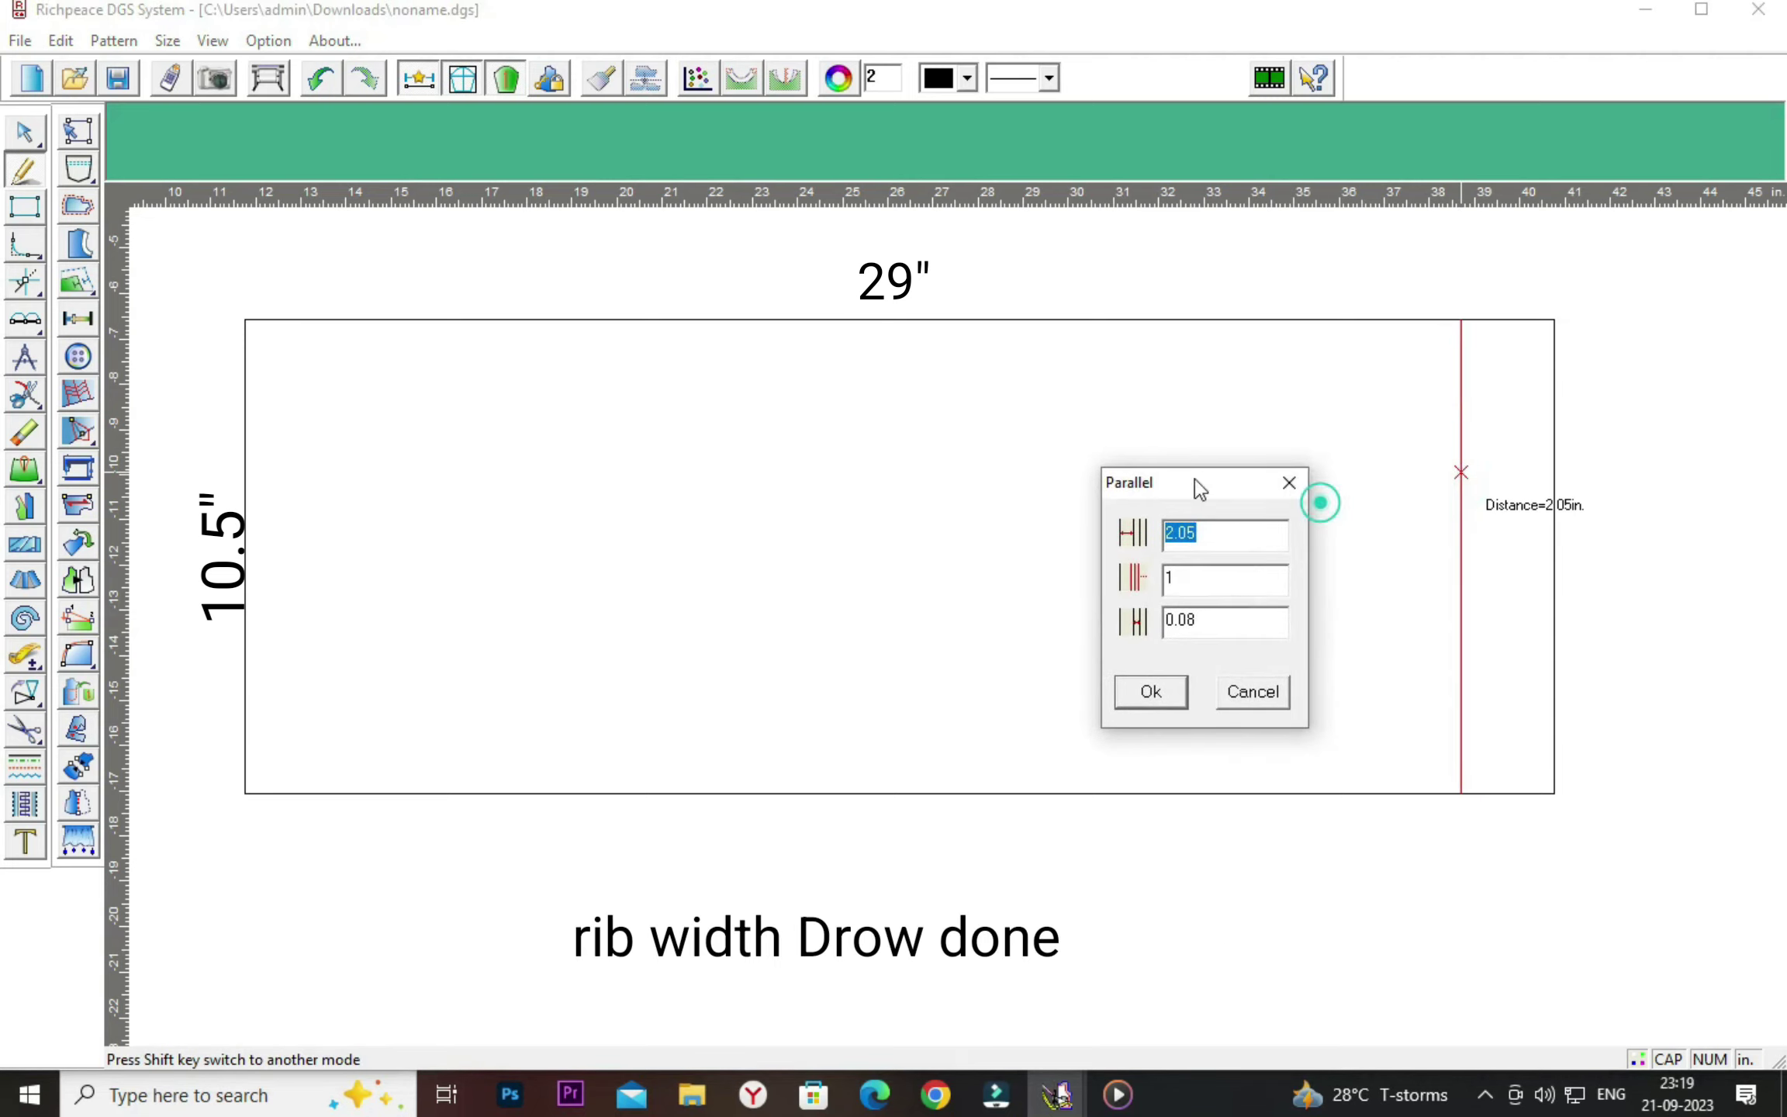
{"action": "left_click", "coordinate": [1208, 535]}
{"action": "key", "text": "BackSpace"}
{"action": "key", "text": "BackSpace"}
{"action": "left_click", "coordinate": [1154, 687]}
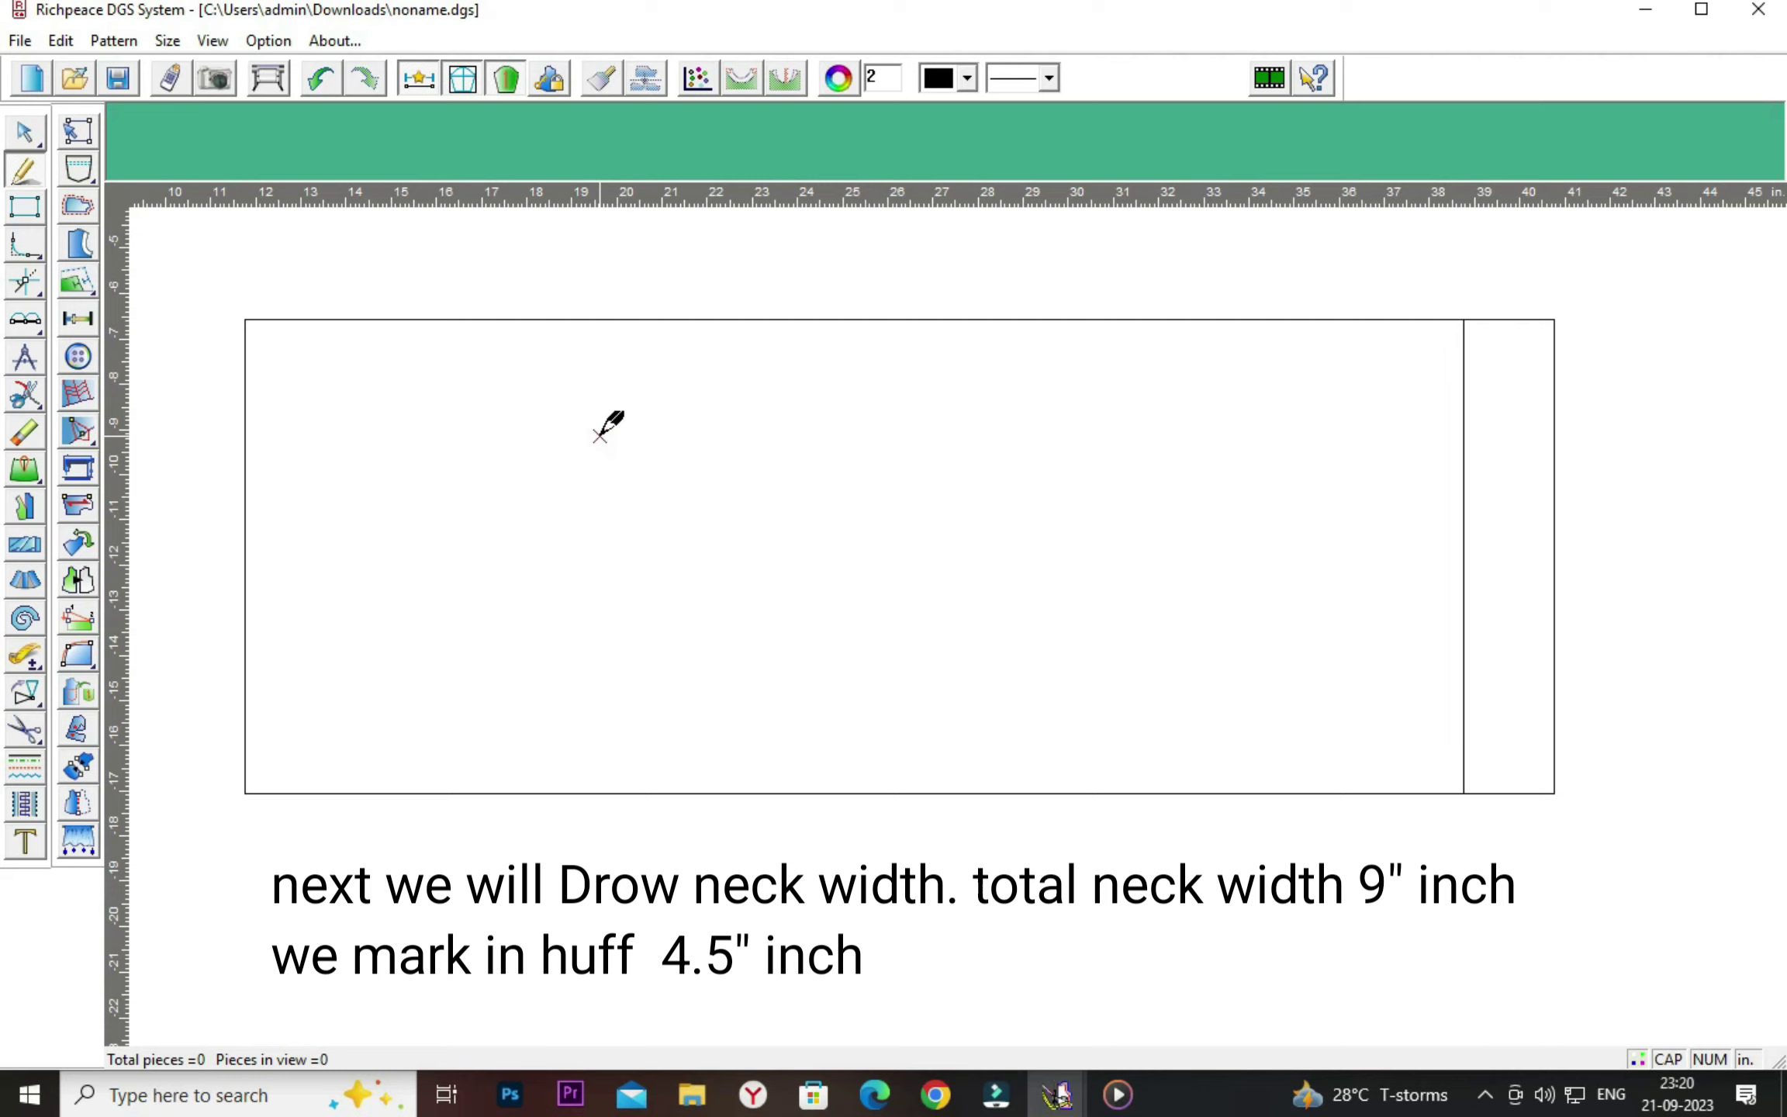
Place a neck point 4.5 inches up the left edge from the bottom-left corner.
{"action": "left_click", "coordinate": [70, 316]}
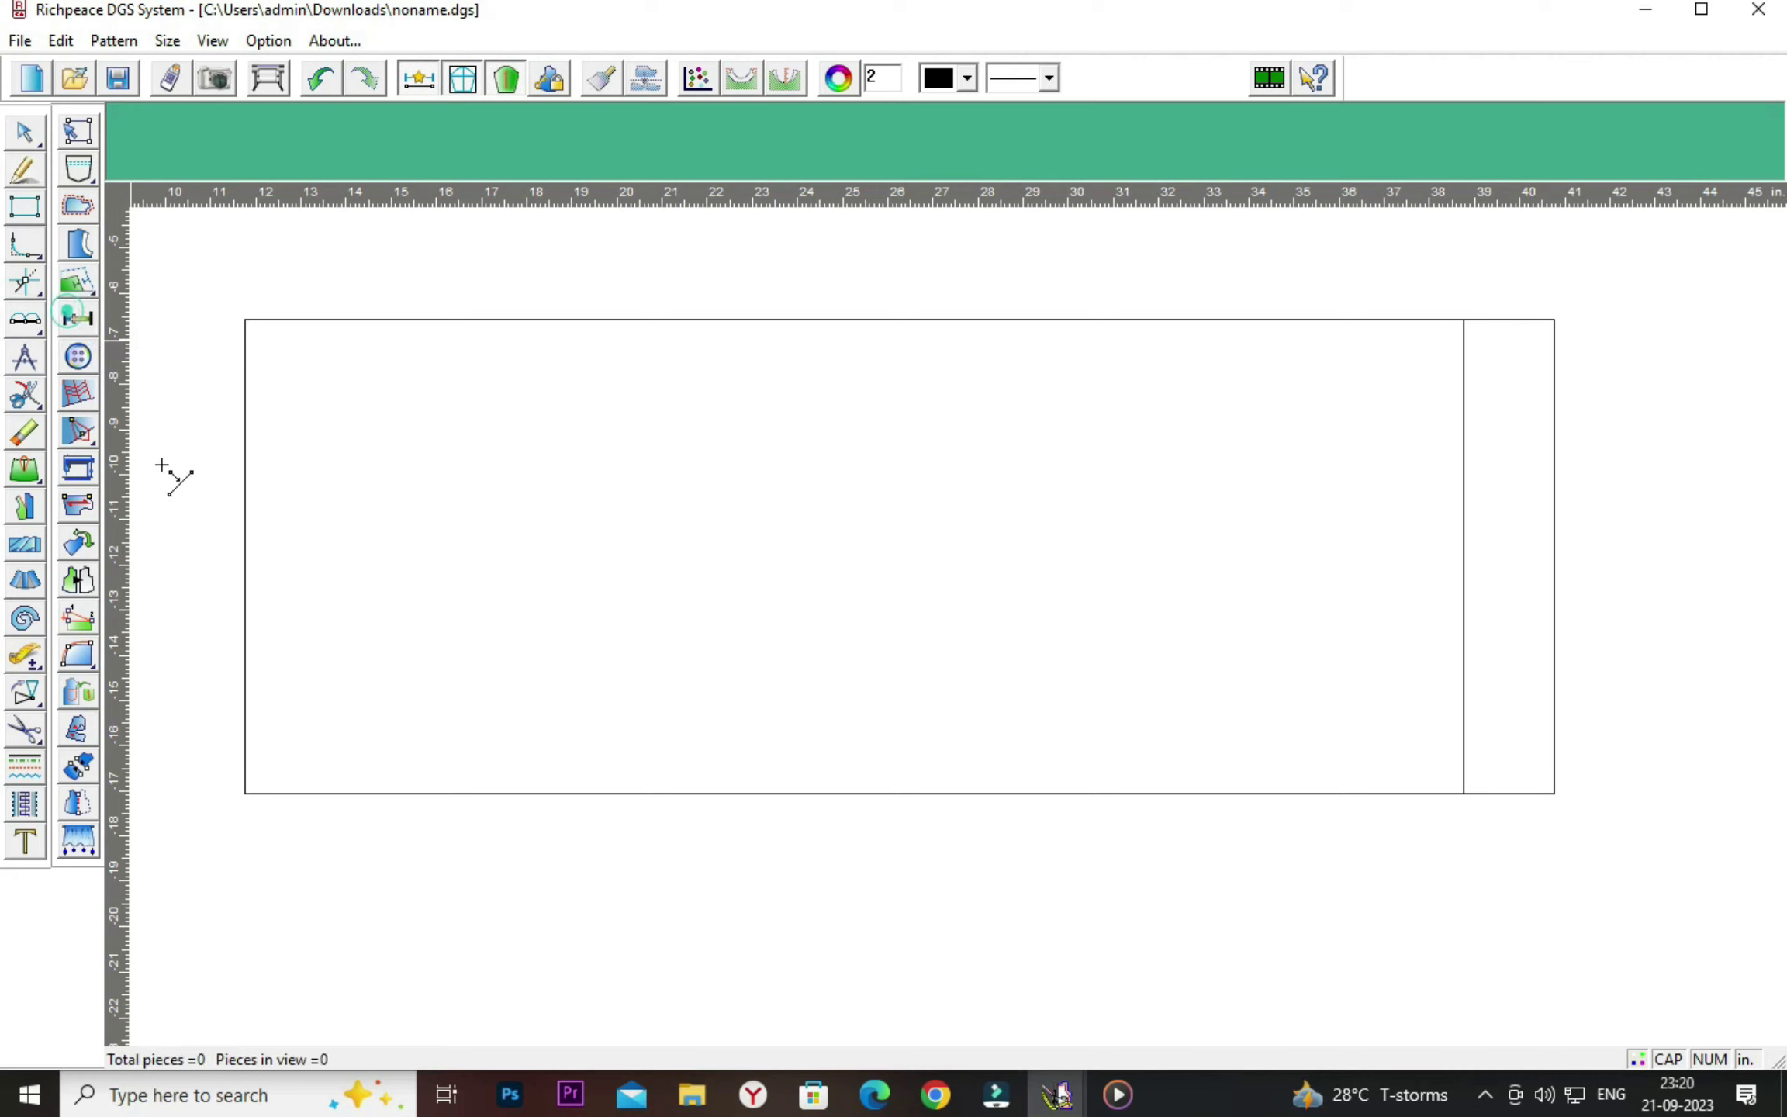
{"action": "left_click", "coordinate": [245, 794]}
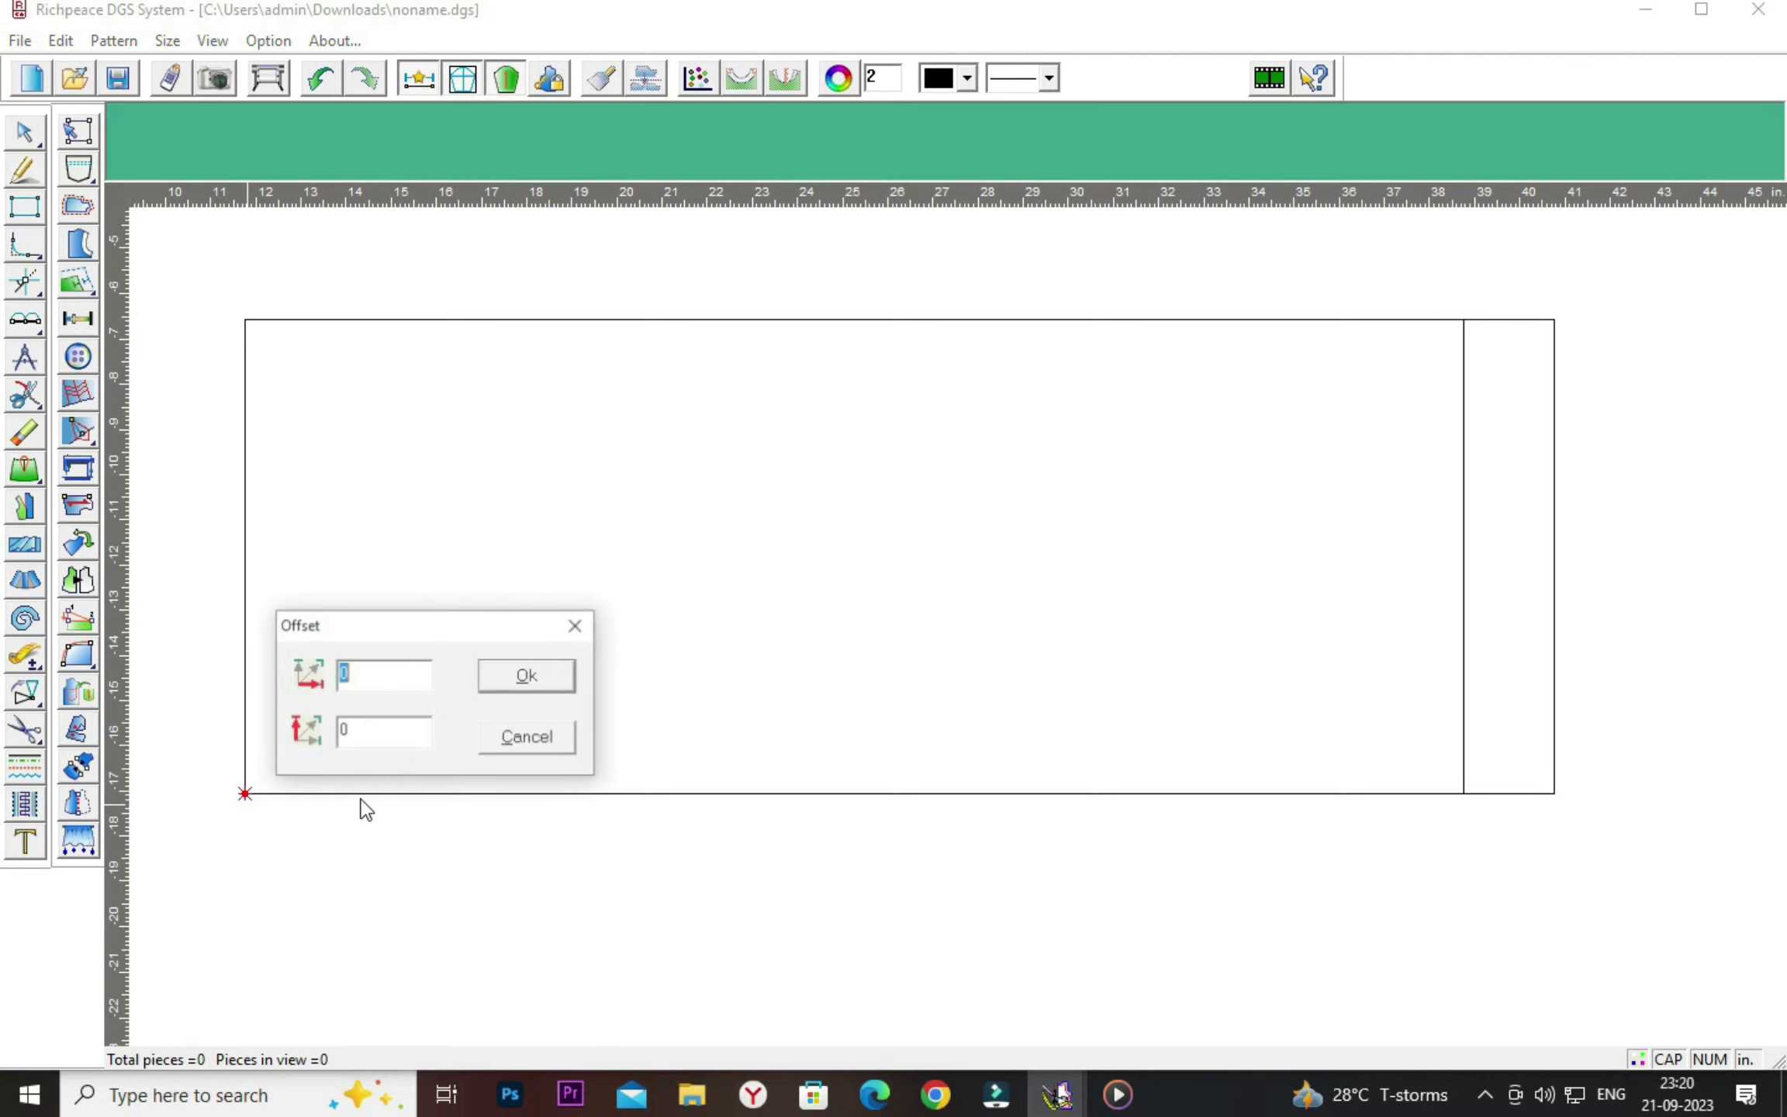
{"action": "left_click_drag", "start_coordinate": [419, 632], "coordinate": [826, 554]}
{"action": "left_click", "coordinate": [779, 654]}
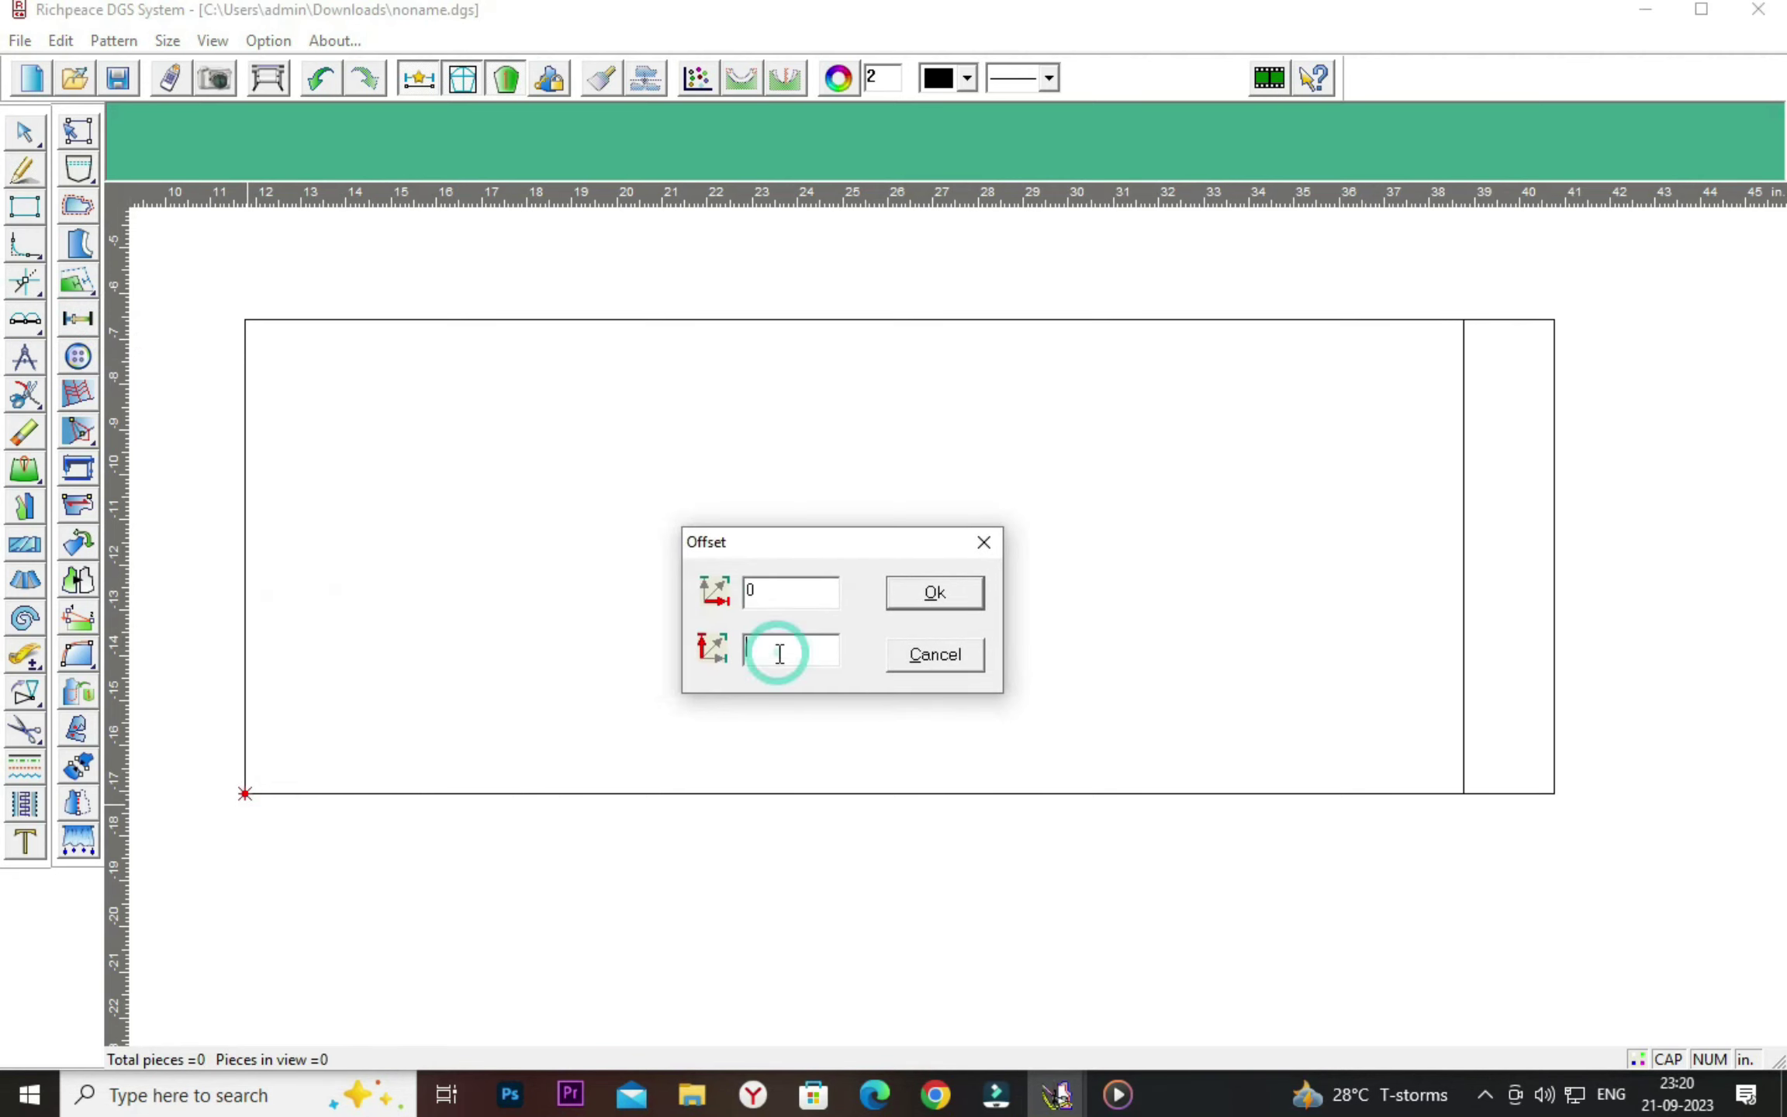
{"action": "key", "text": "BackSpace"}
{"action": "left_click", "coordinate": [934, 597]}
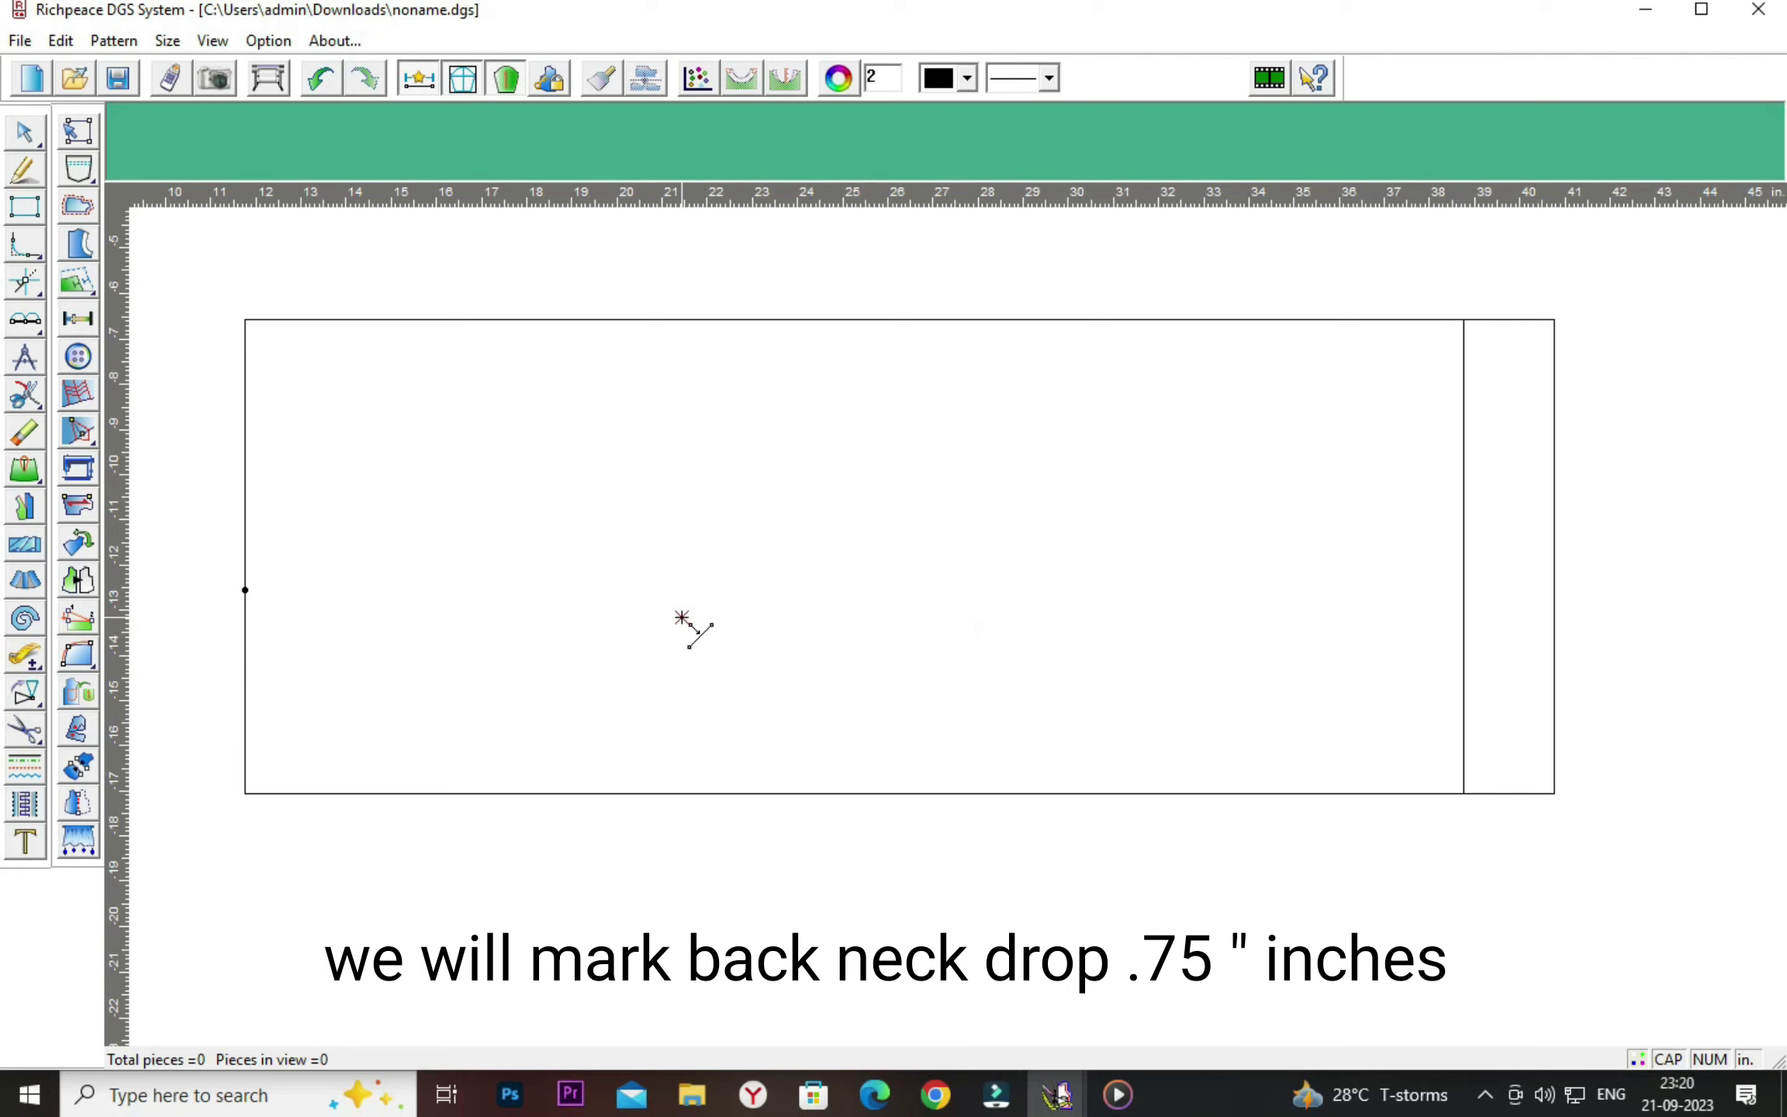
Place a second neck point 0.75 inch along the bottom edge from the corner.
{"action": "left_click", "coordinate": [245, 793]}
{"action": "left_click_drag", "start_coordinate": [401, 620], "coordinate": [760, 534]}
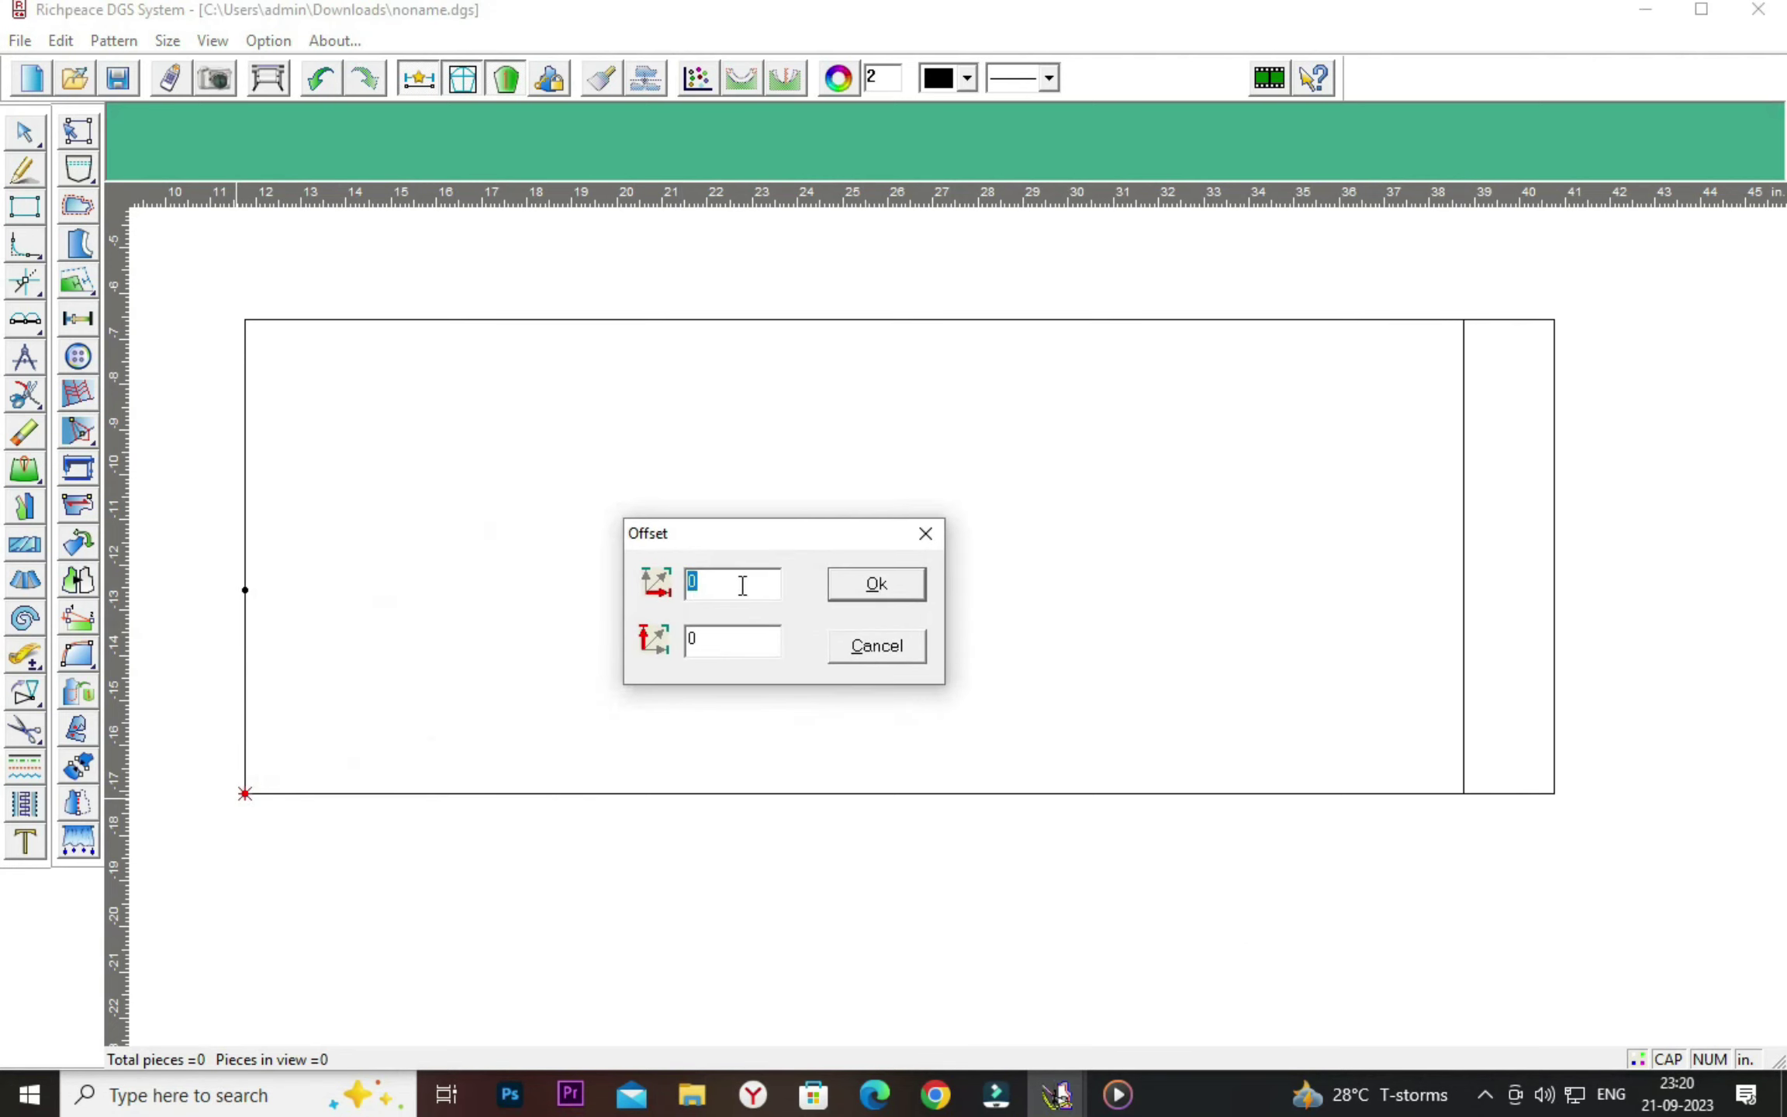
{"action": "key", "text": "BackSpace"}
{"action": "left_click", "coordinate": [873, 585]}
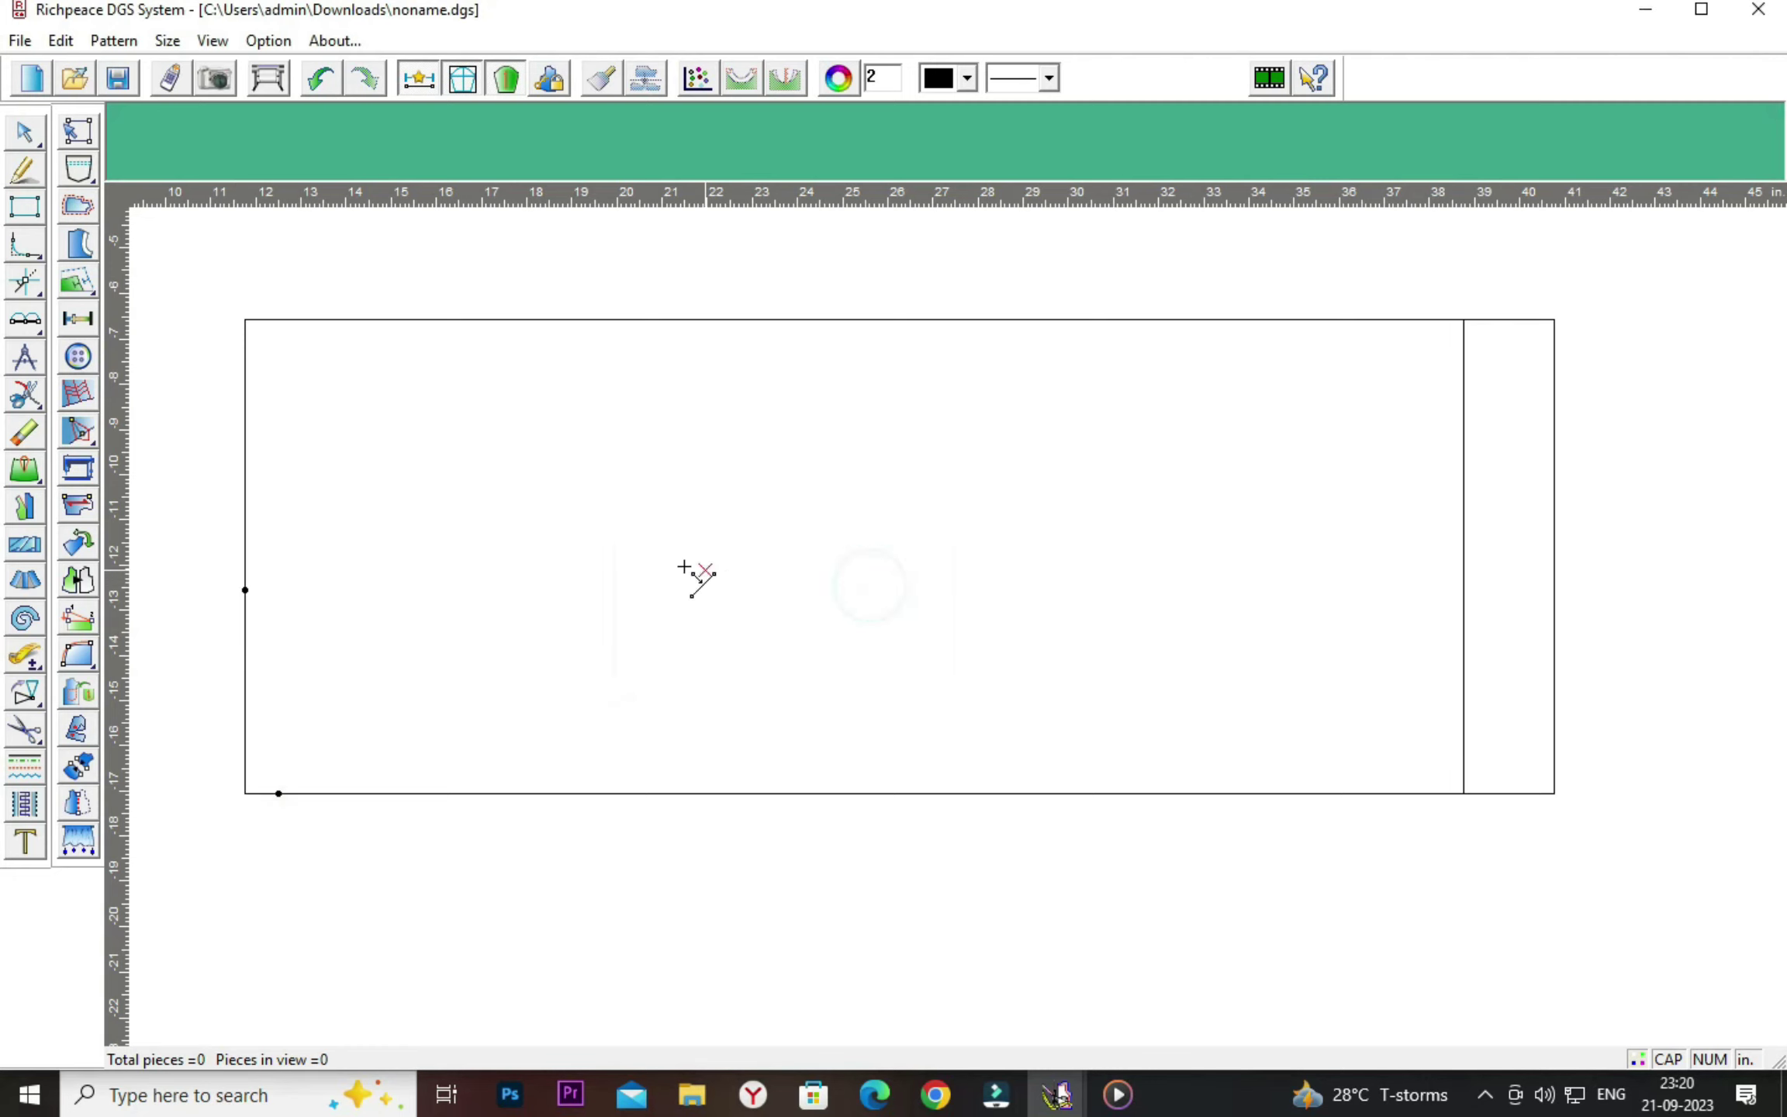
{"action": "right_click", "coordinate": [682, 578]}
{"action": "left_click", "coordinate": [715, 578]}
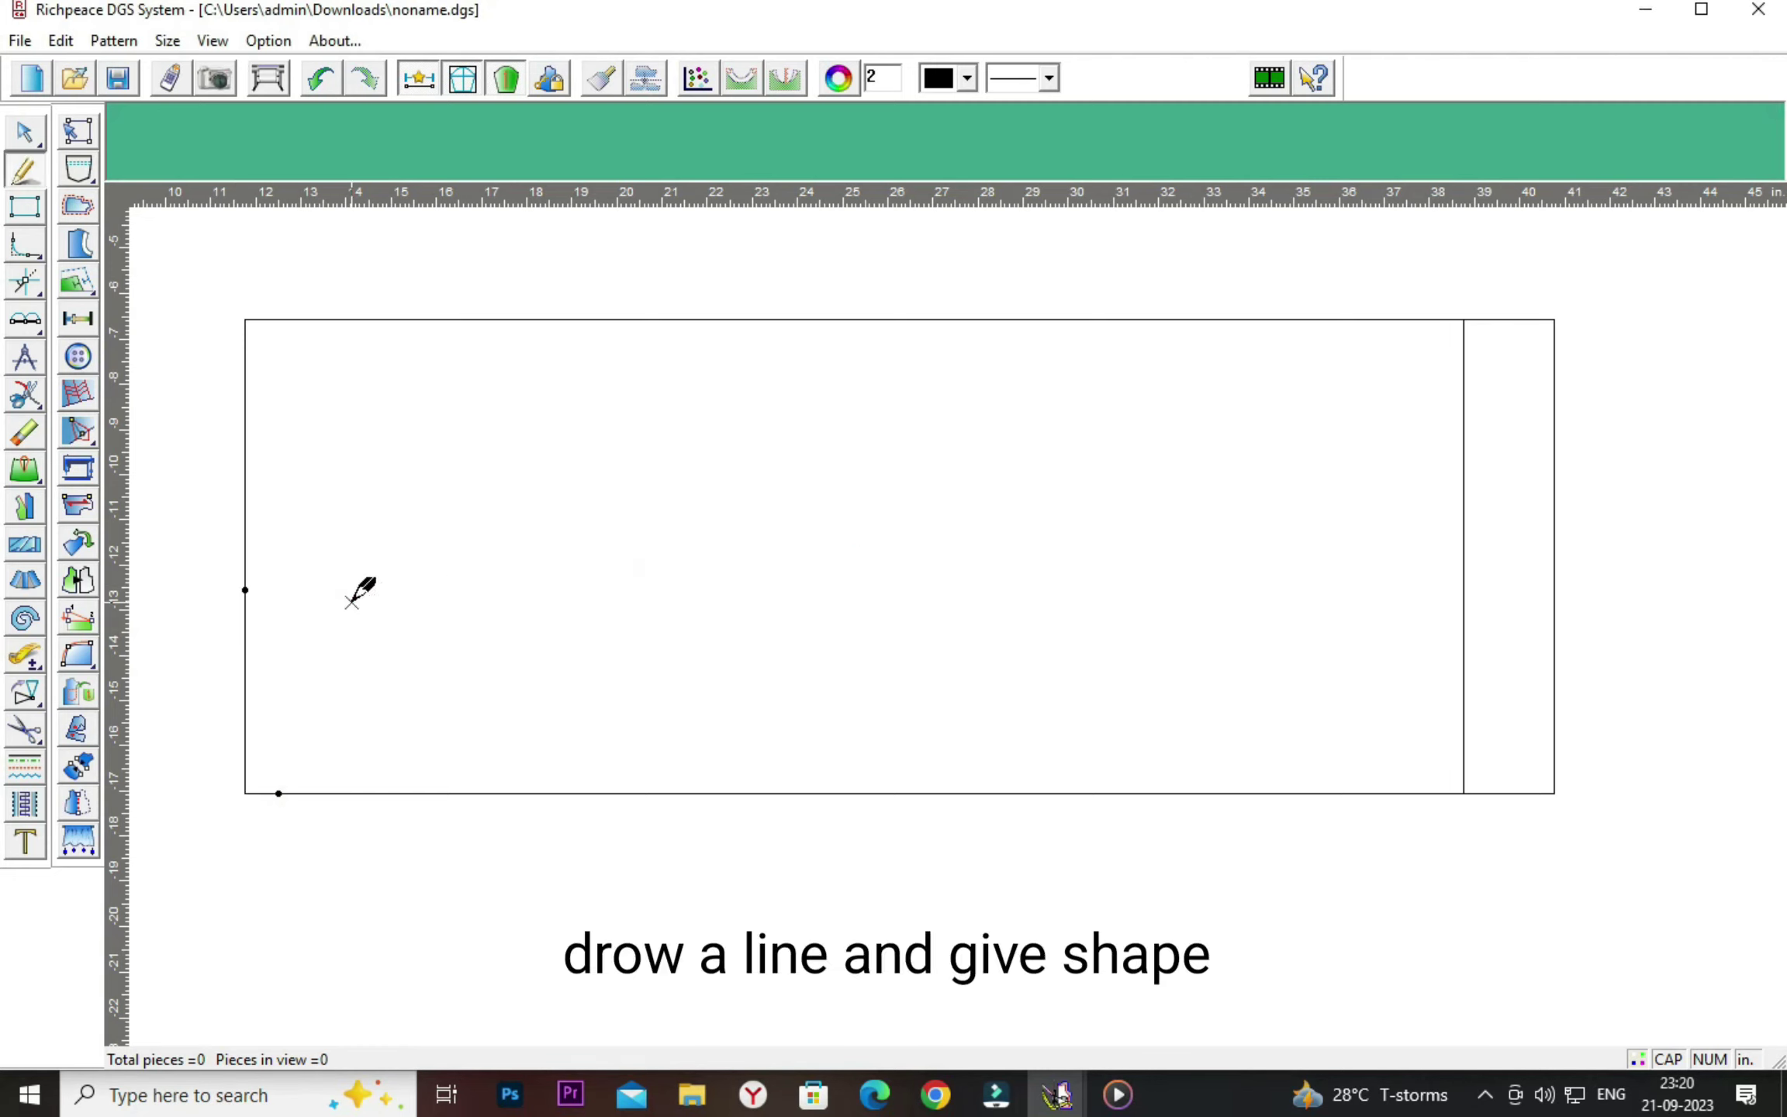
Draw a line between the two neck points and bend it into a curved back neckline.
{"action": "left_click", "coordinate": [245, 589]}
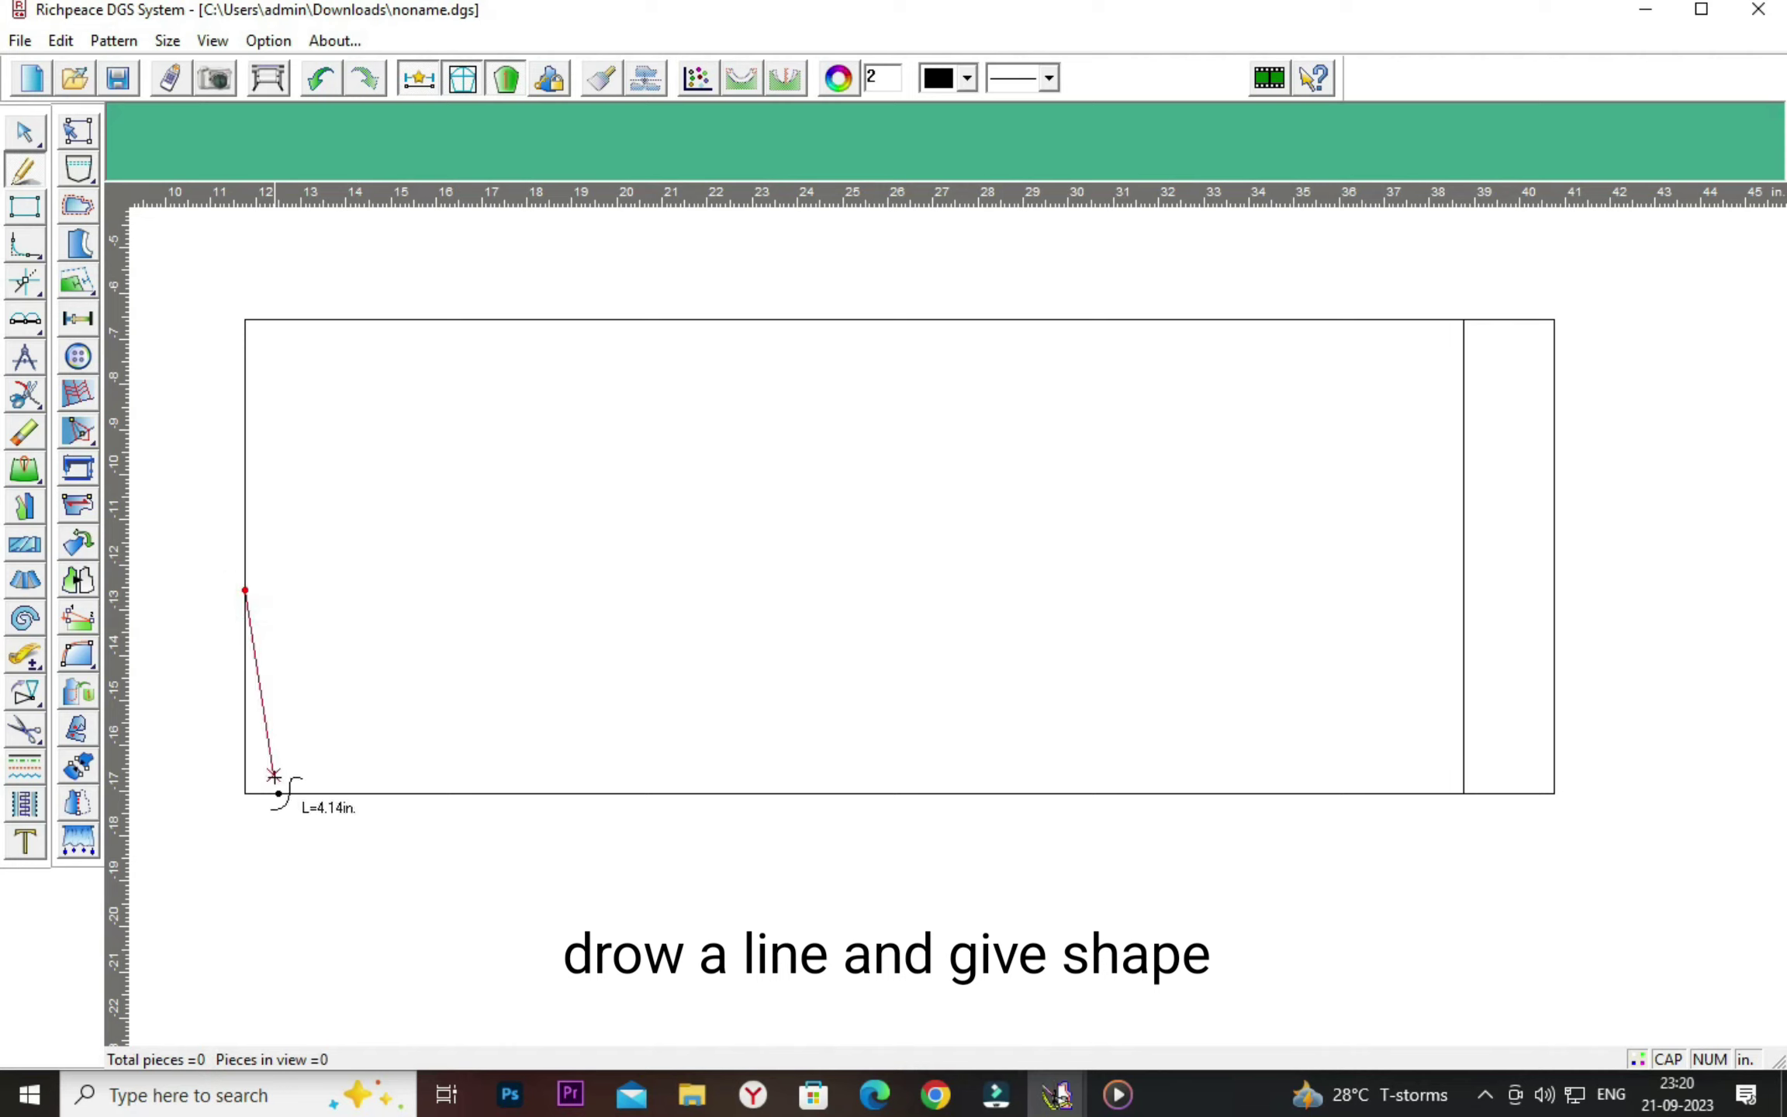
{"action": "left_click", "coordinate": [278, 792]}
{"action": "right_click", "coordinate": [450, 564]}
{"action": "left_click", "coordinate": [475, 596]}
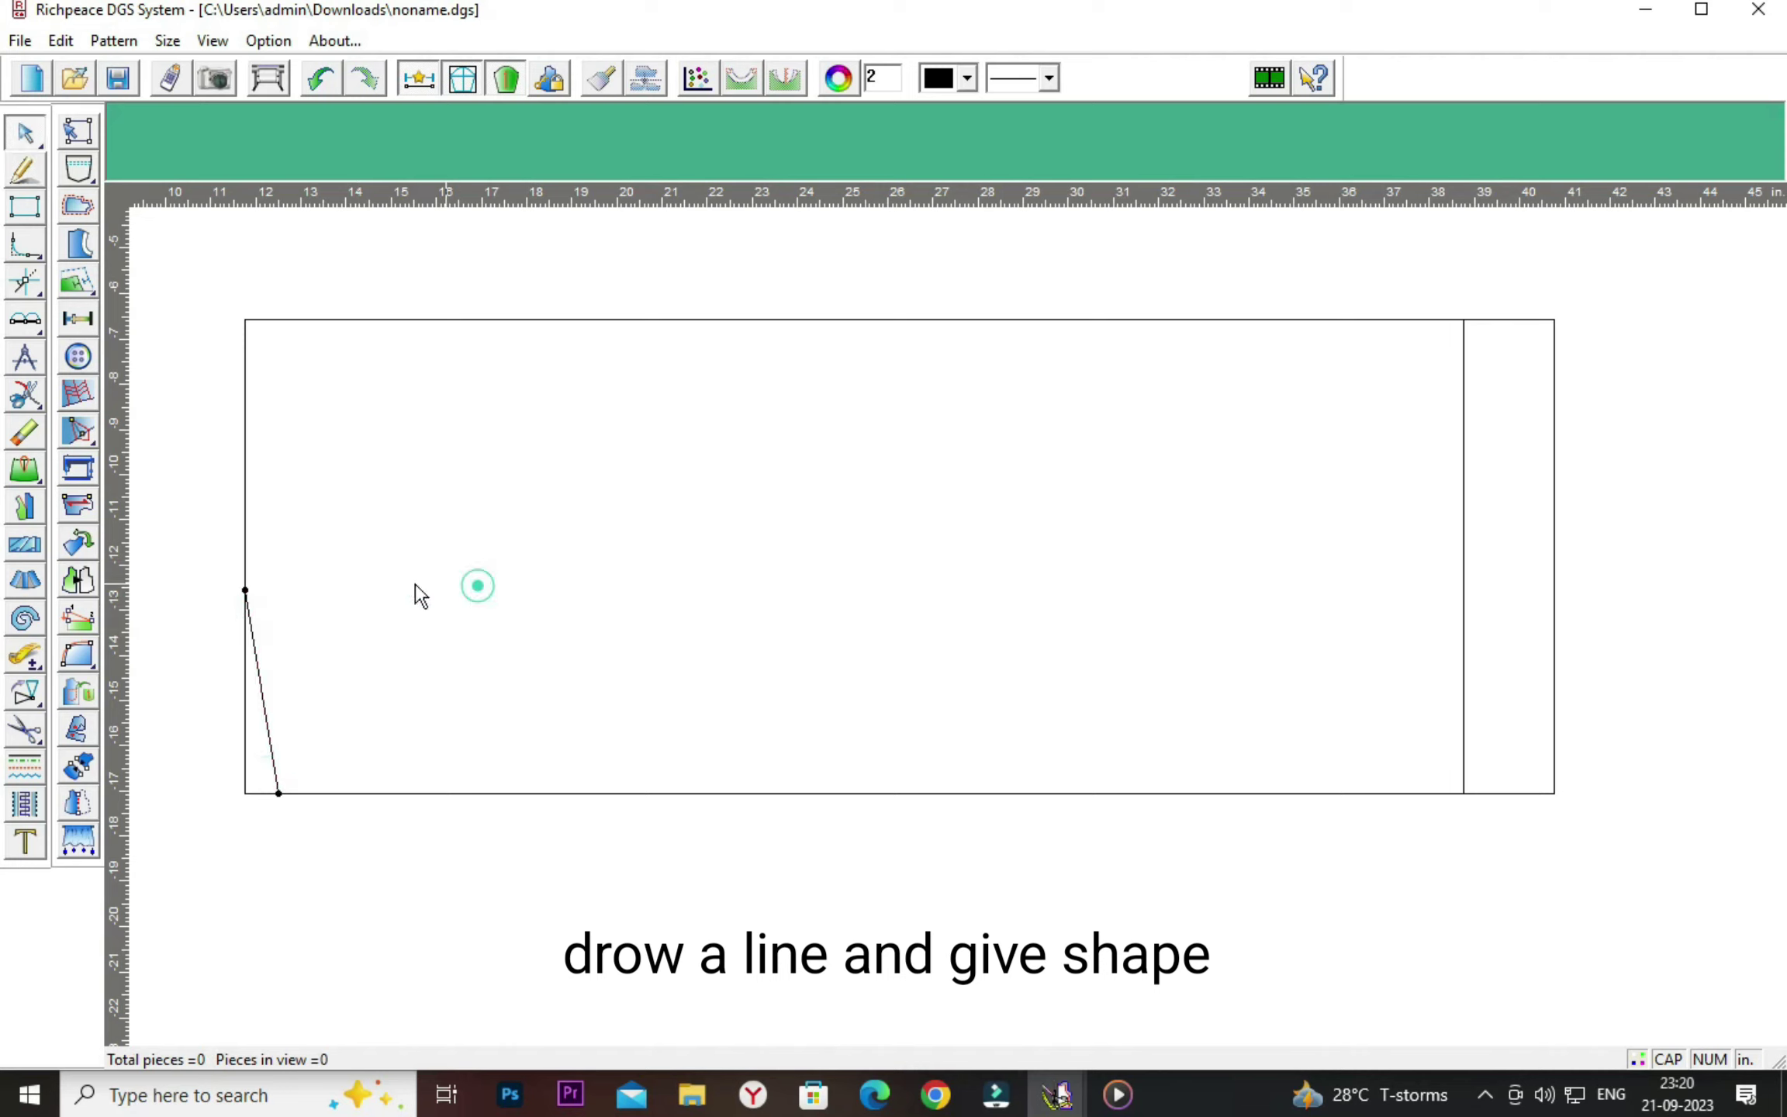
{"action": "left_click", "coordinate": [262, 682]}
{"action": "left_click_drag", "start_coordinate": [263, 666], "coordinate": [265, 624]}
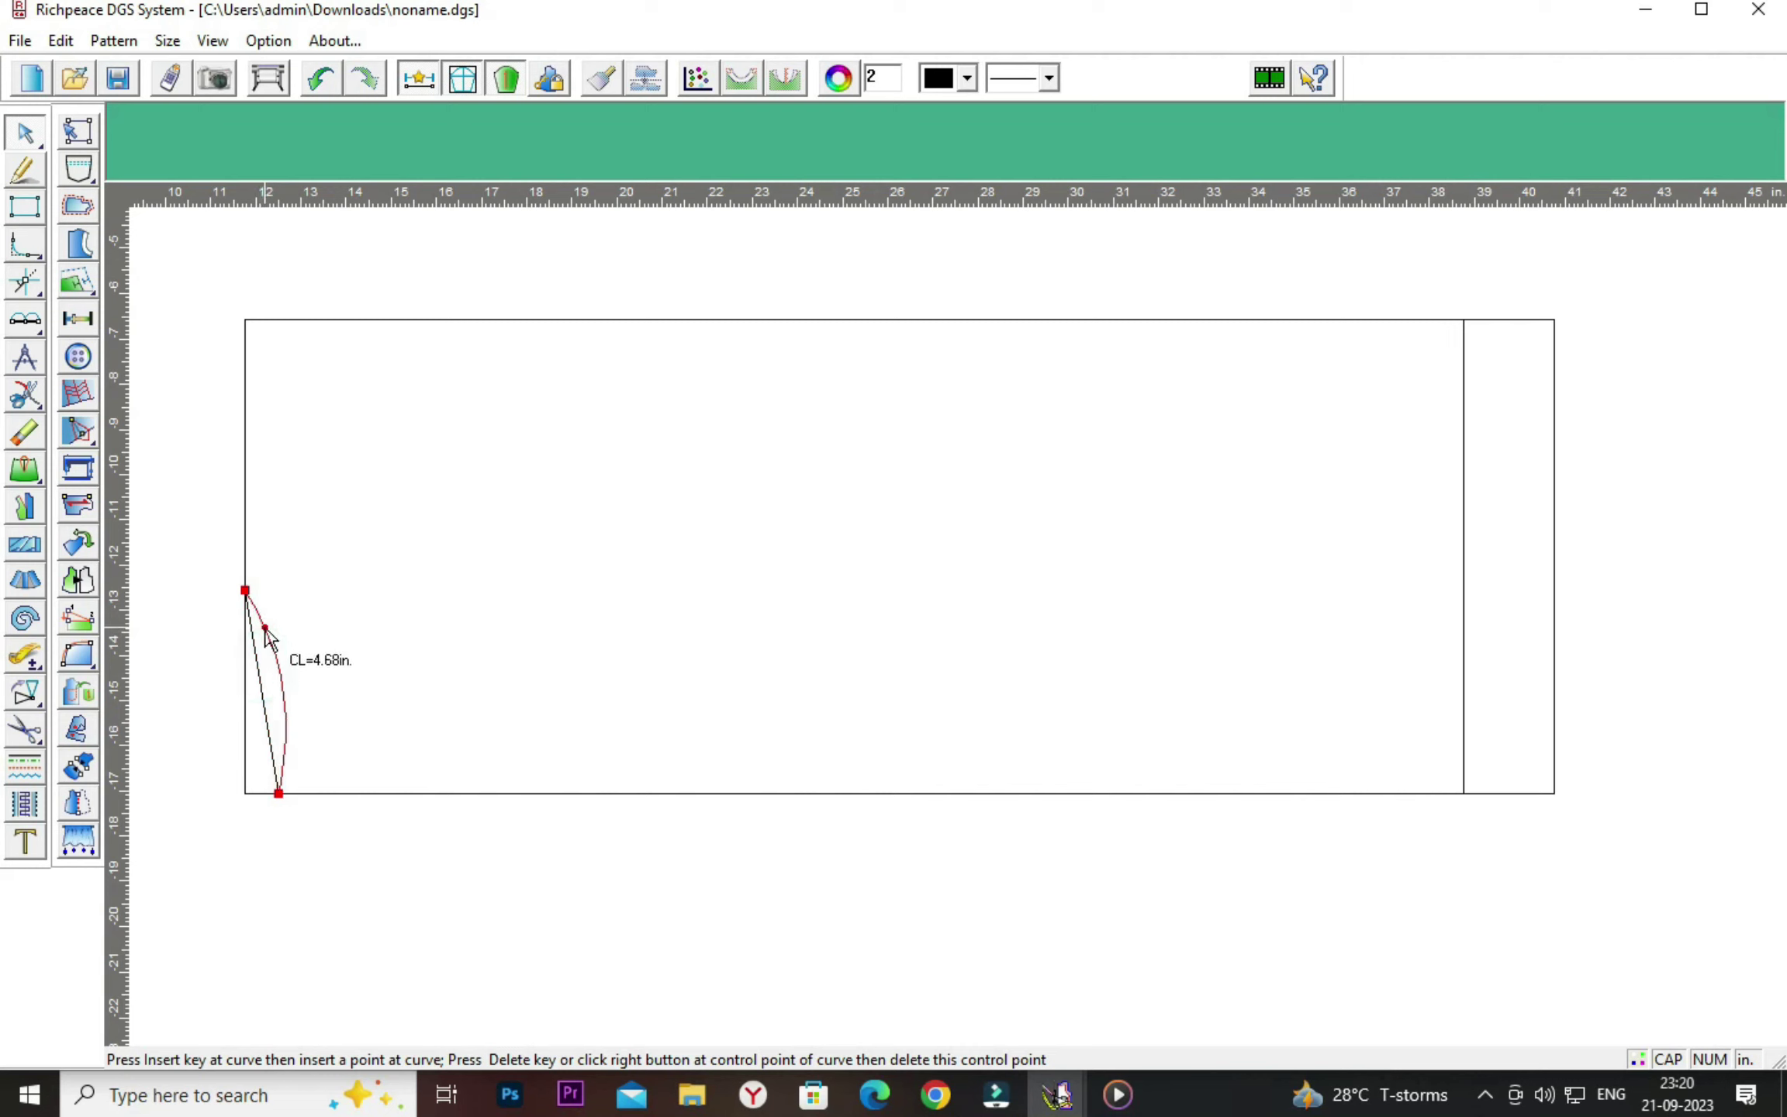
{"action": "left_click_drag", "start_coordinate": [287, 718], "coordinate": [278, 700]}
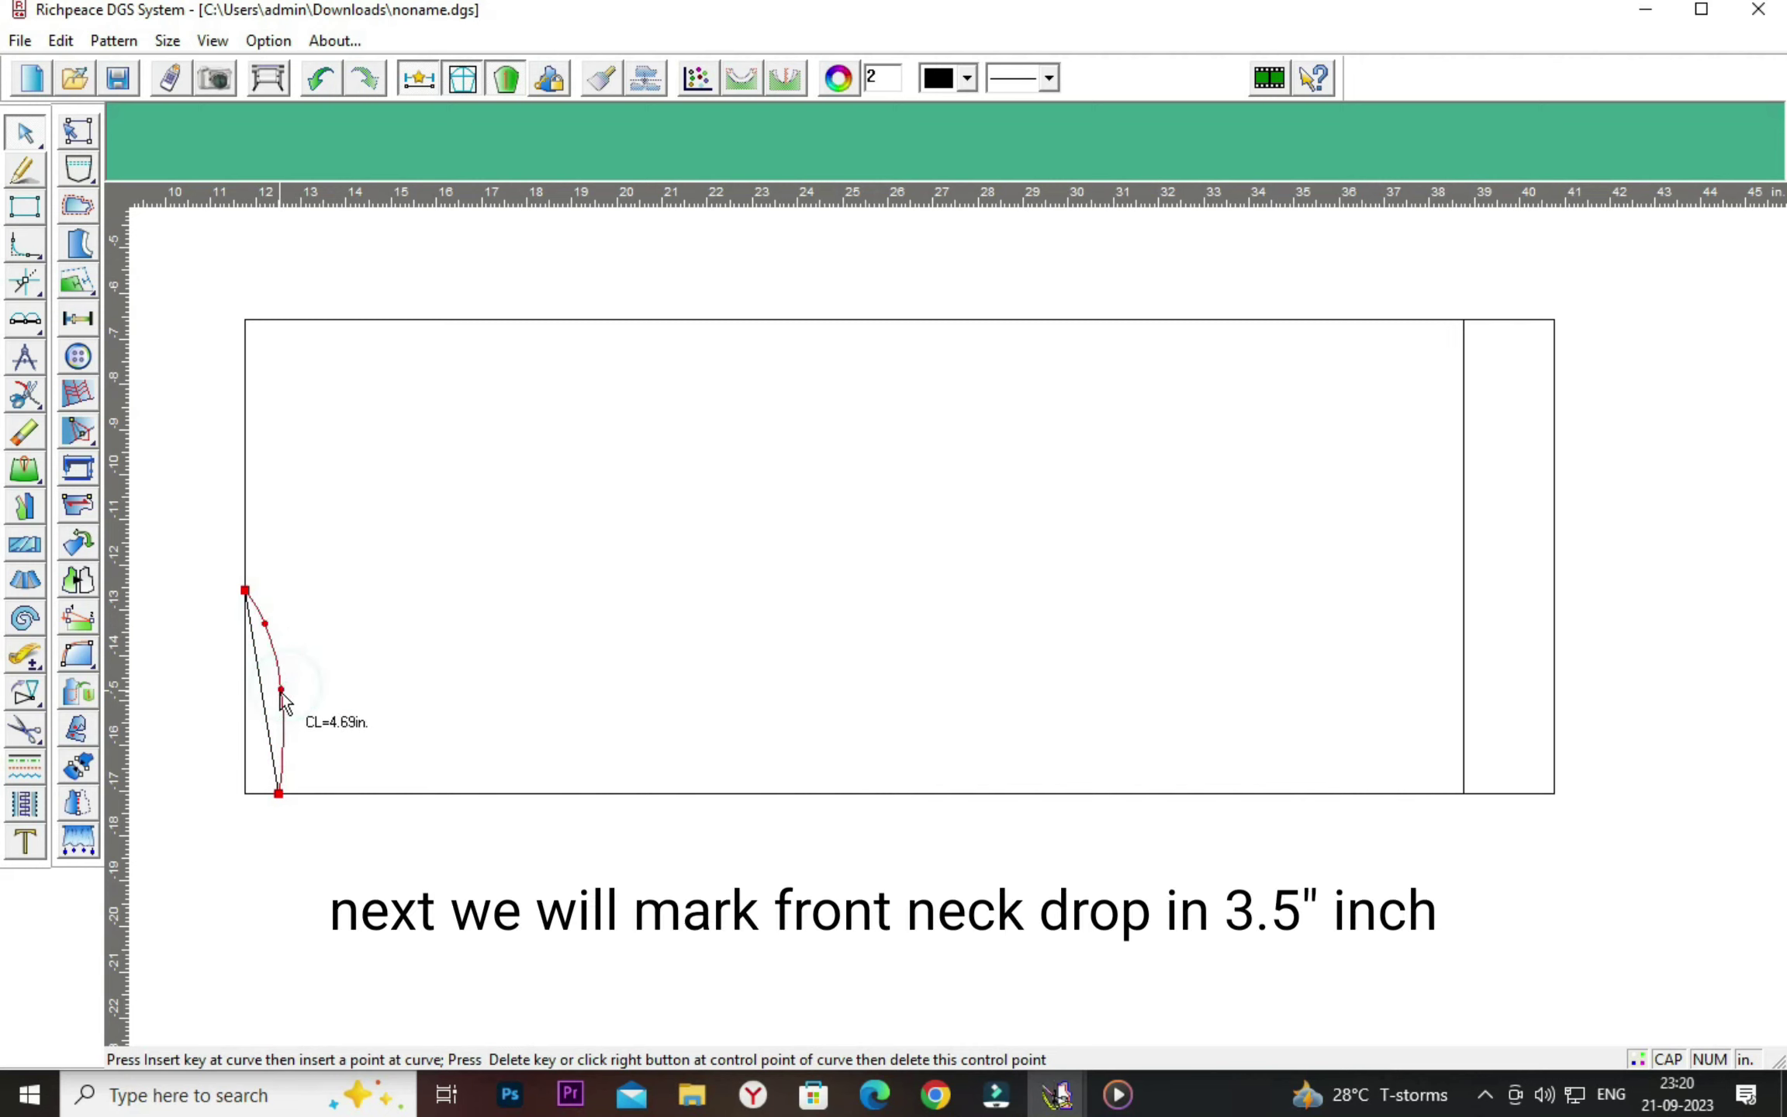
{"action": "right_click", "coordinate": [399, 694]}
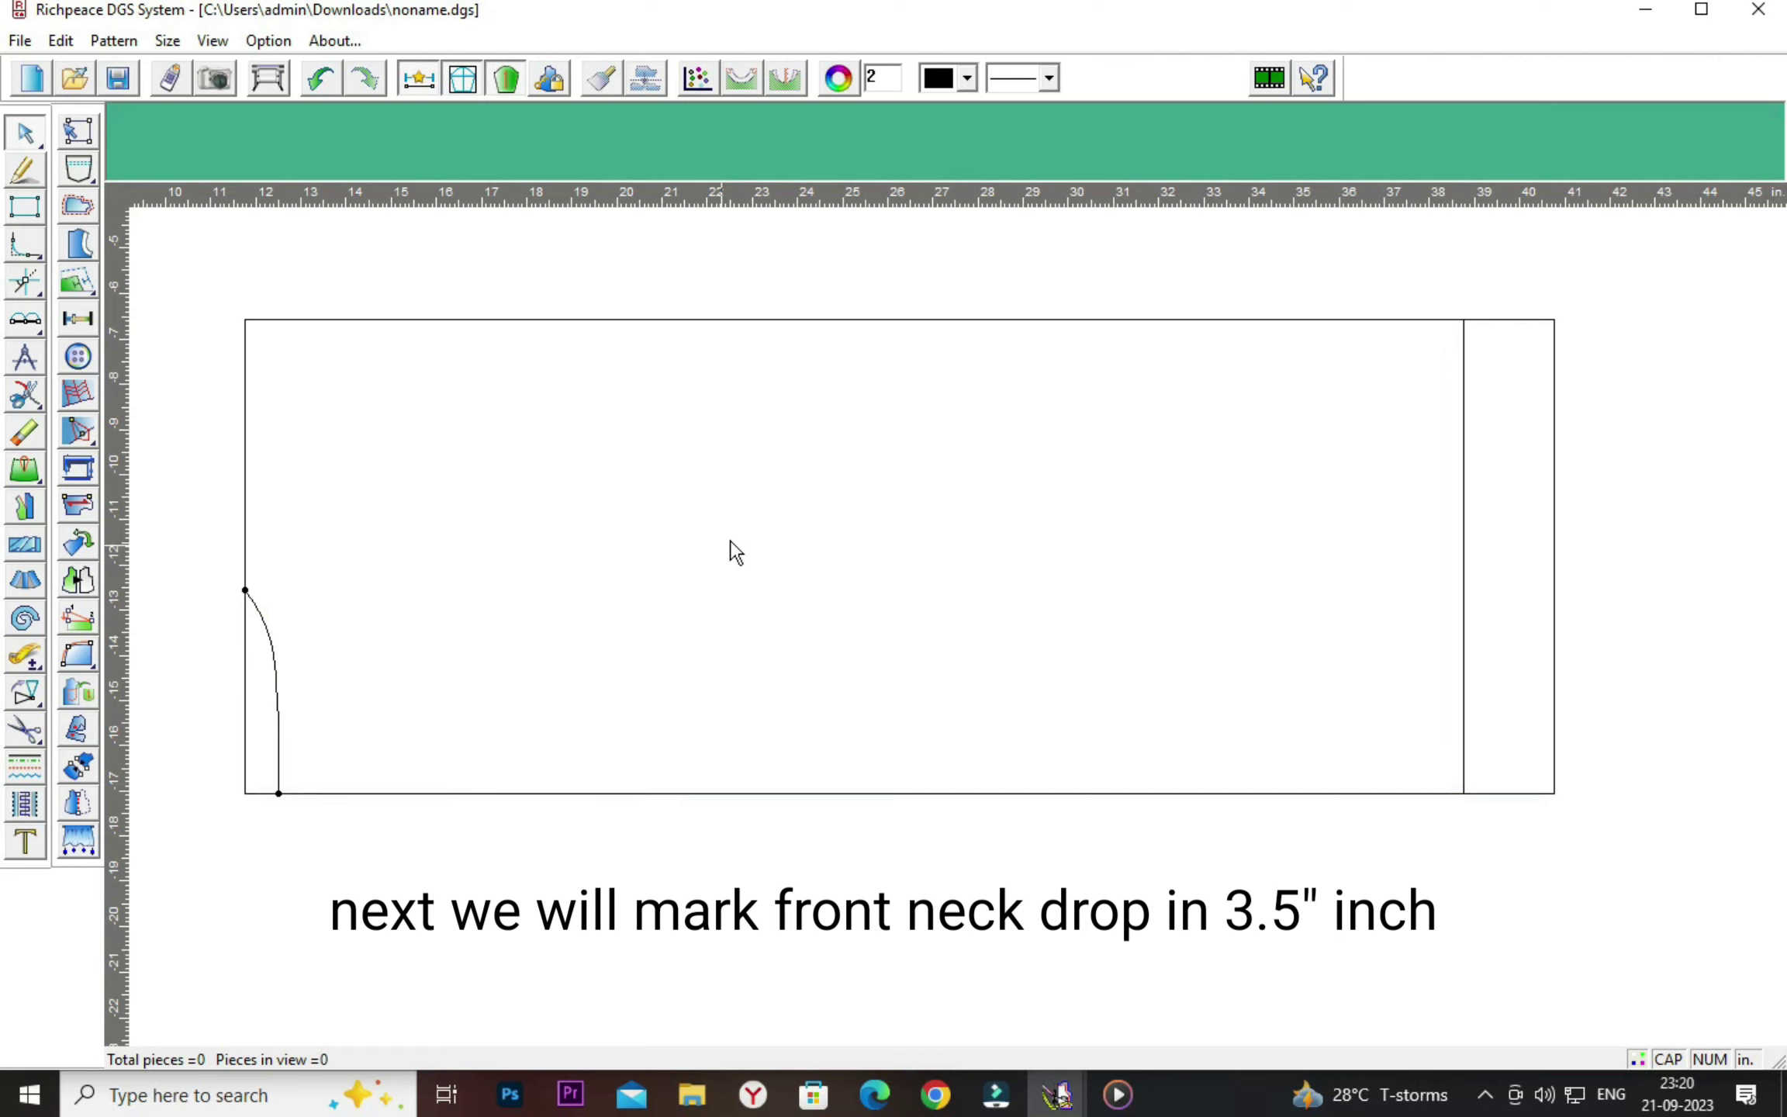
{"action": "left_click", "coordinate": [24, 169]}
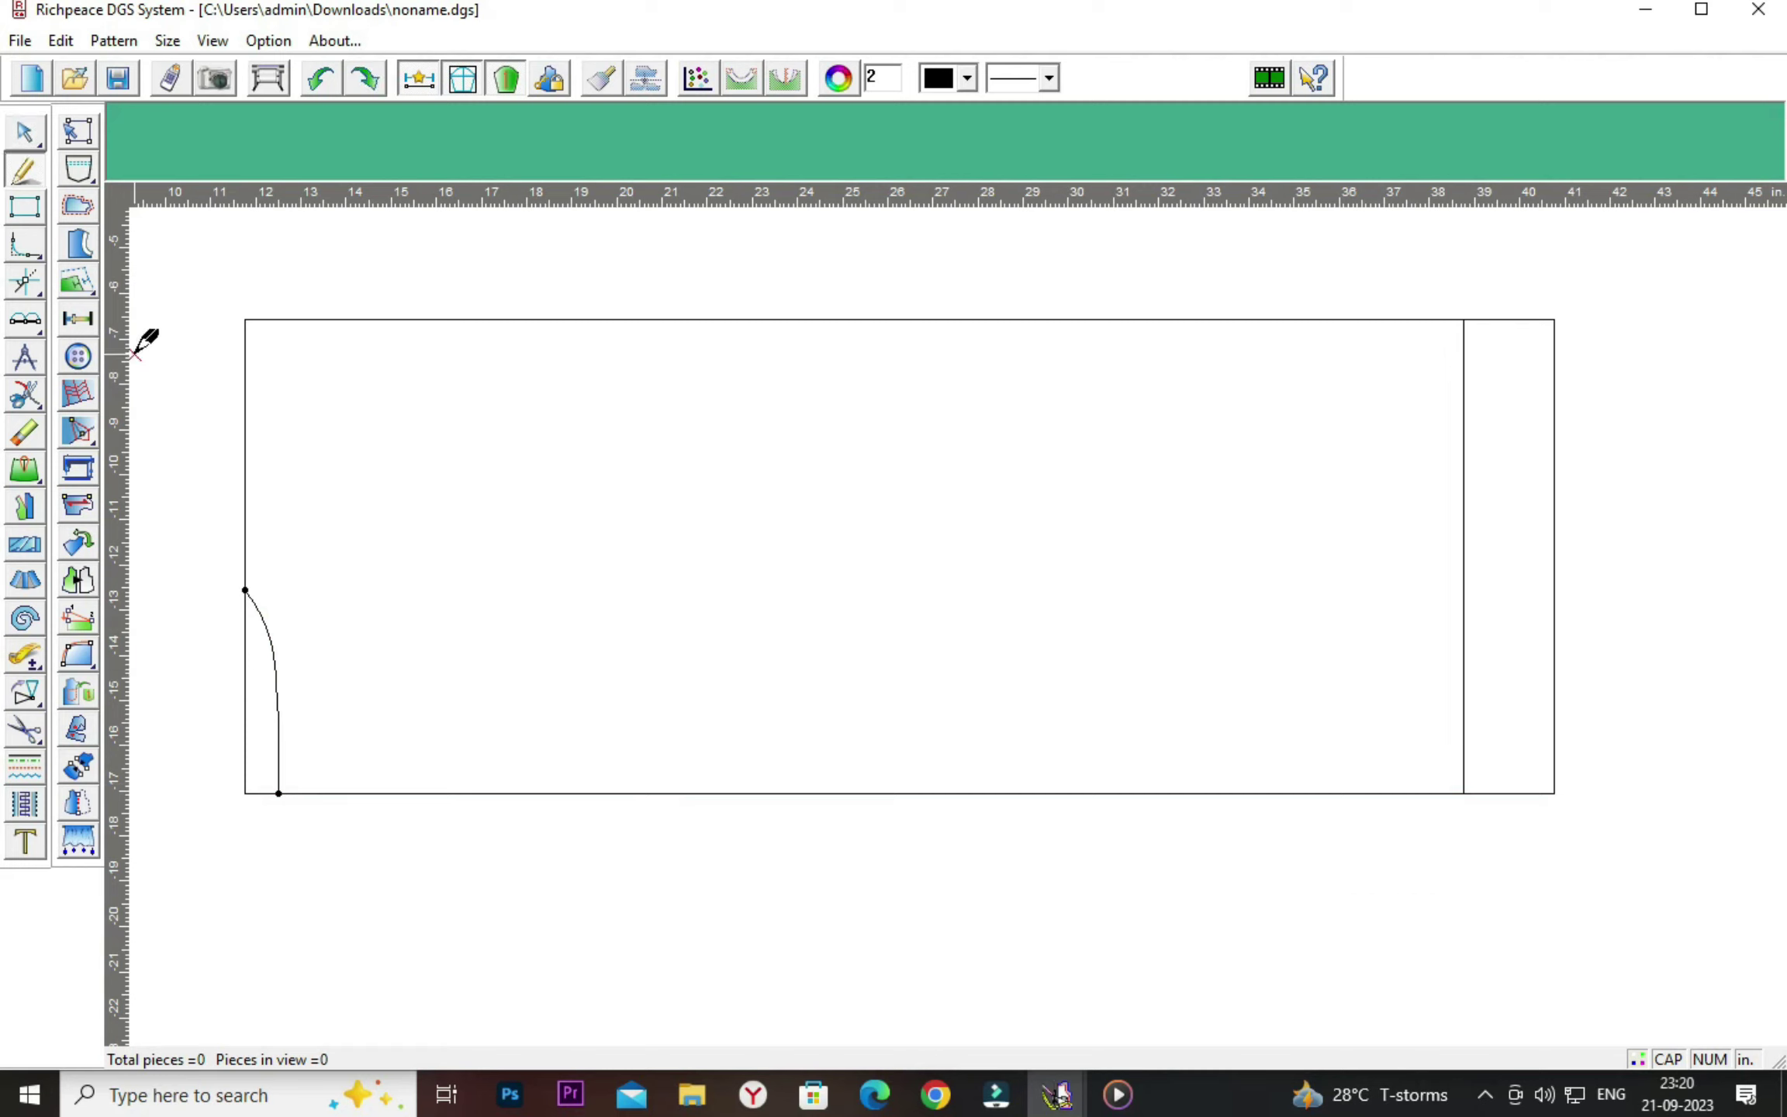
Place a point 3.5 inches along the bottom line from the bottom-left corner.
{"action": "mouse_move", "coordinate": [25, 320]}
{"action": "left_click", "coordinate": [48, 324]}
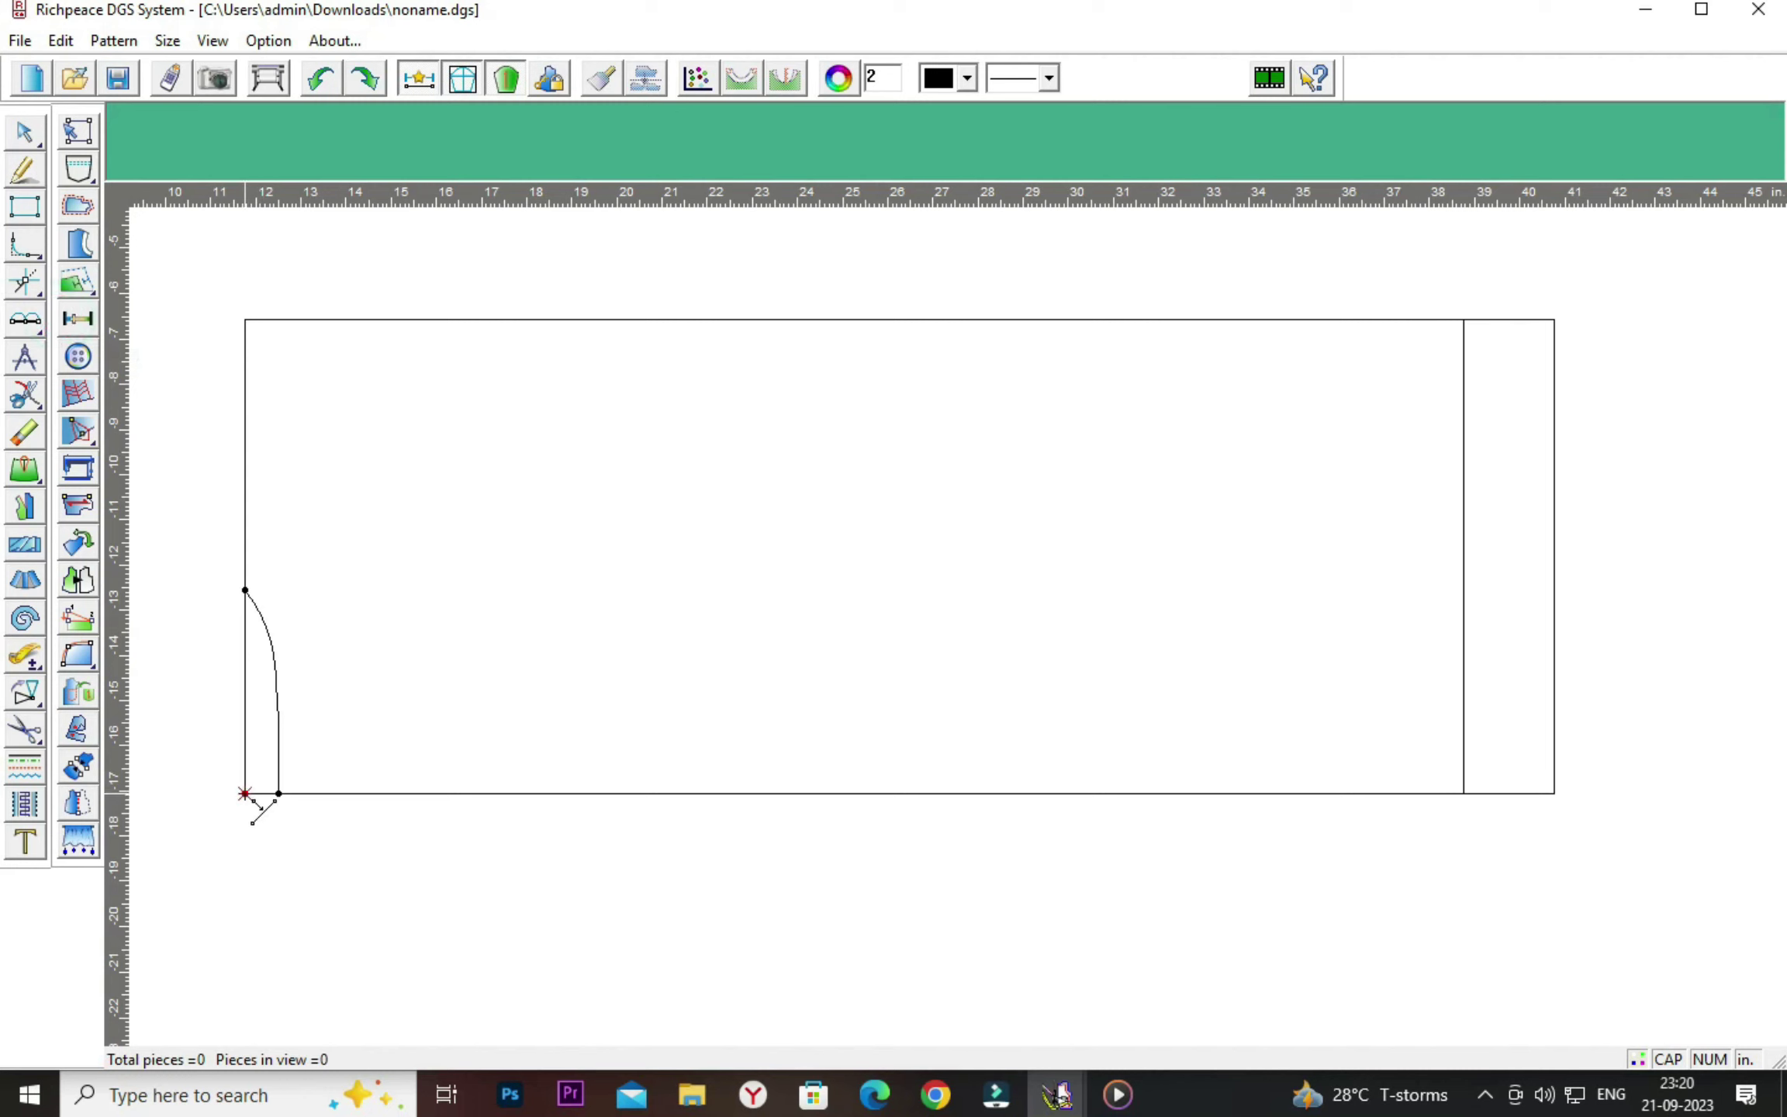
{"action": "left_click", "coordinate": [244, 794]}
{"action": "left_click_drag", "start_coordinate": [403, 613], "coordinate": [850, 535]}
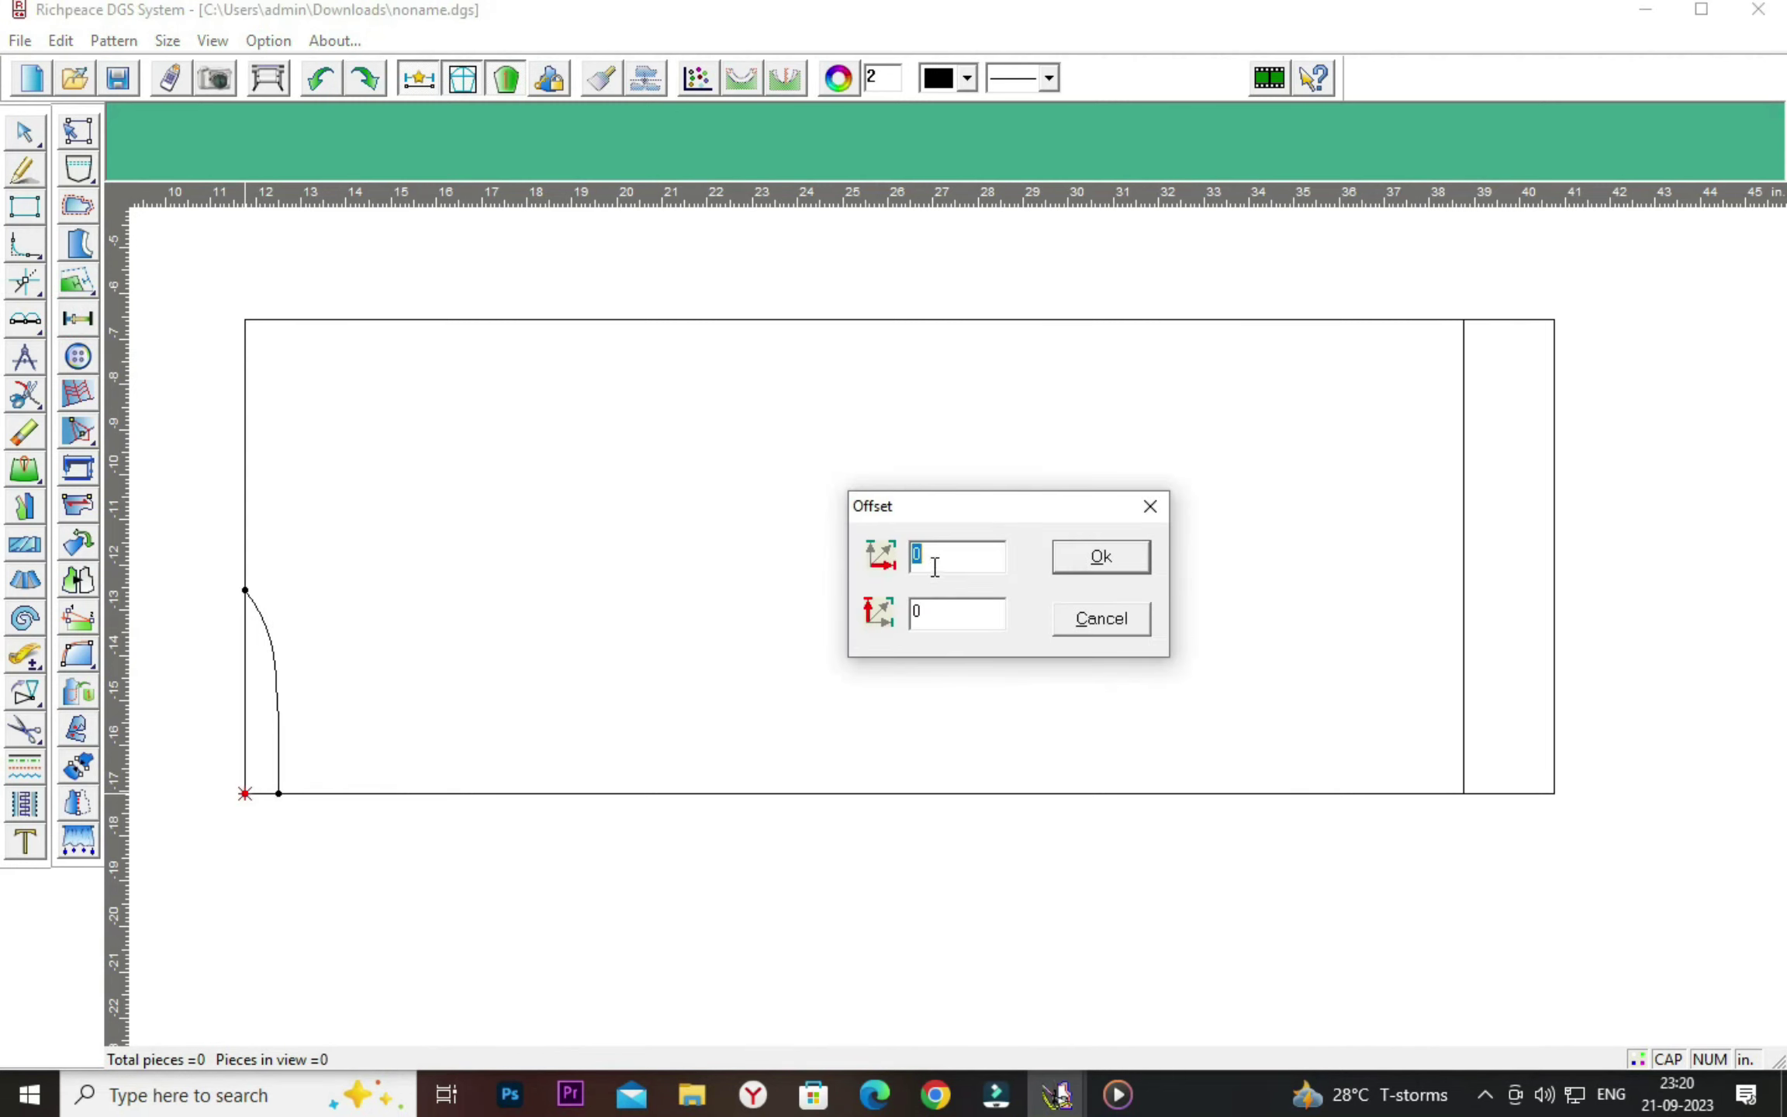
{"action": "left_click", "coordinate": [940, 563]}
{"action": "left_click", "coordinate": [1082, 558]}
Draw a line from the left-edge neck point to the new point and bend it into a deeper neck curve.
{"action": "right_click", "coordinate": [831, 590]}
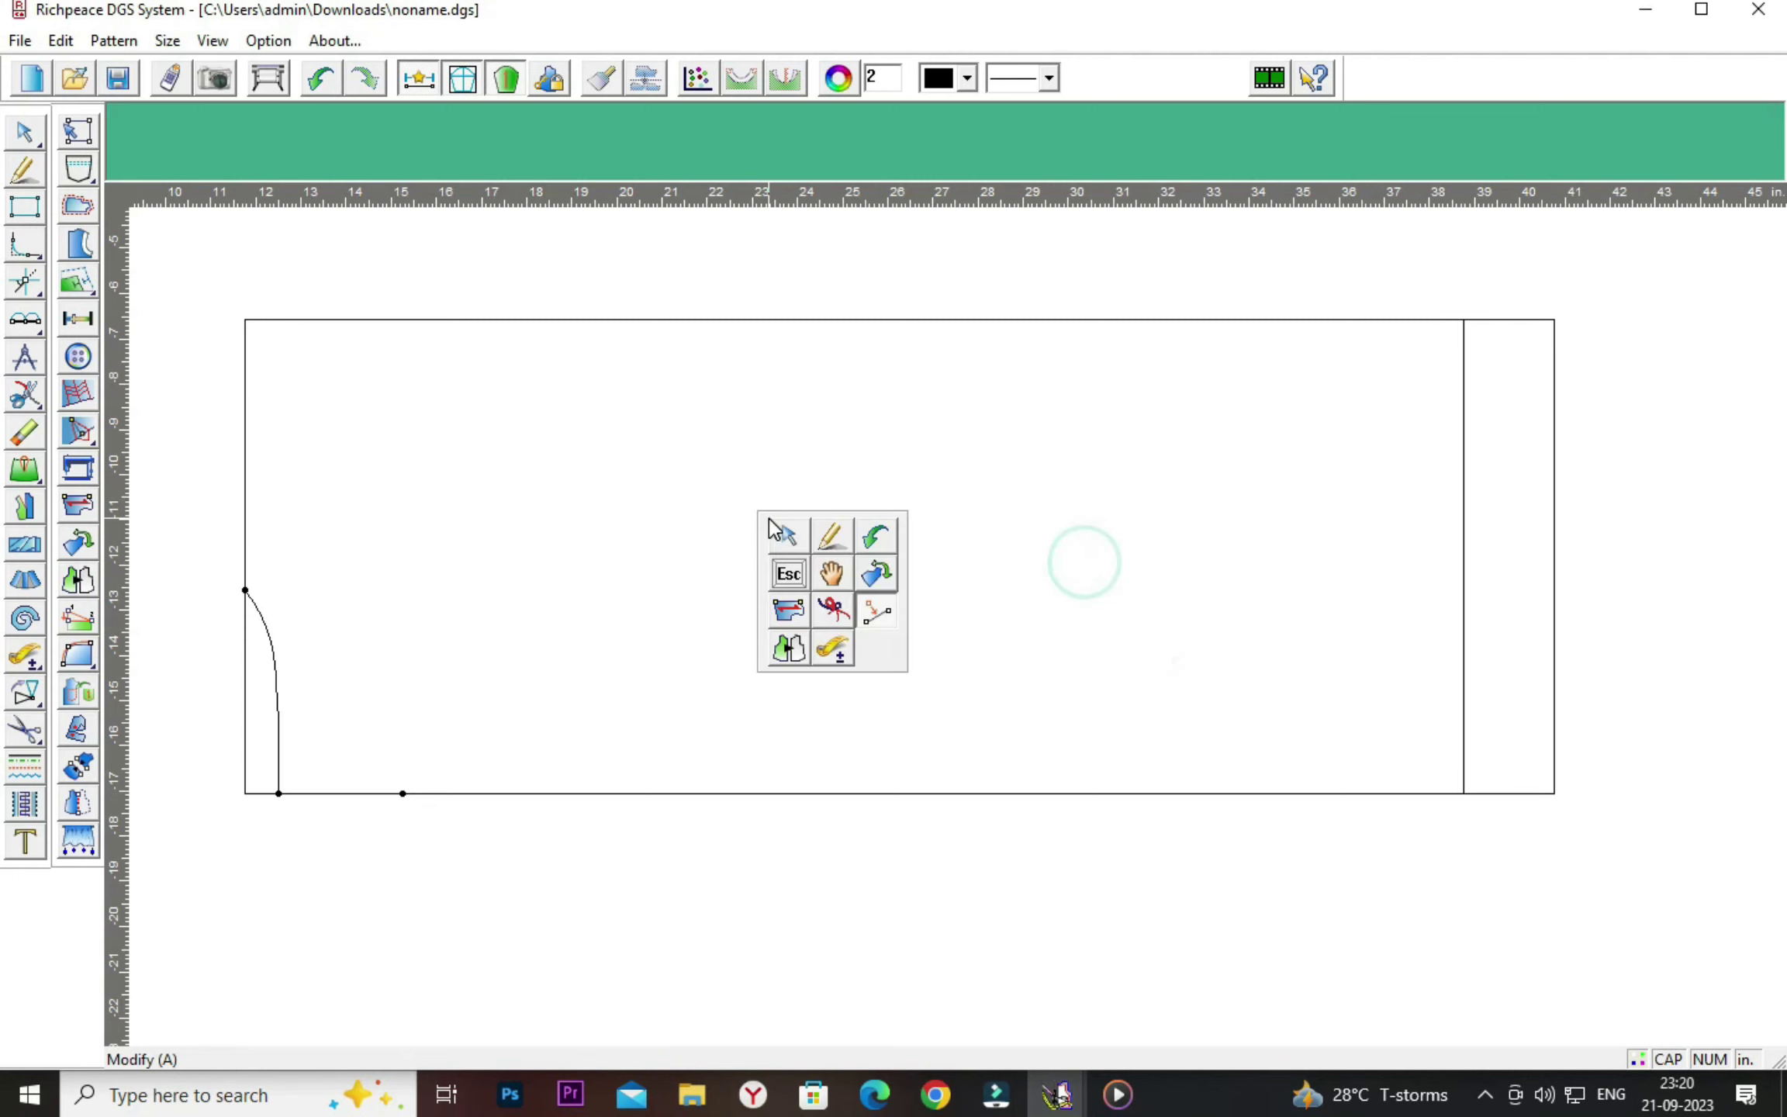
{"action": "left_click", "coordinate": [826, 530]}
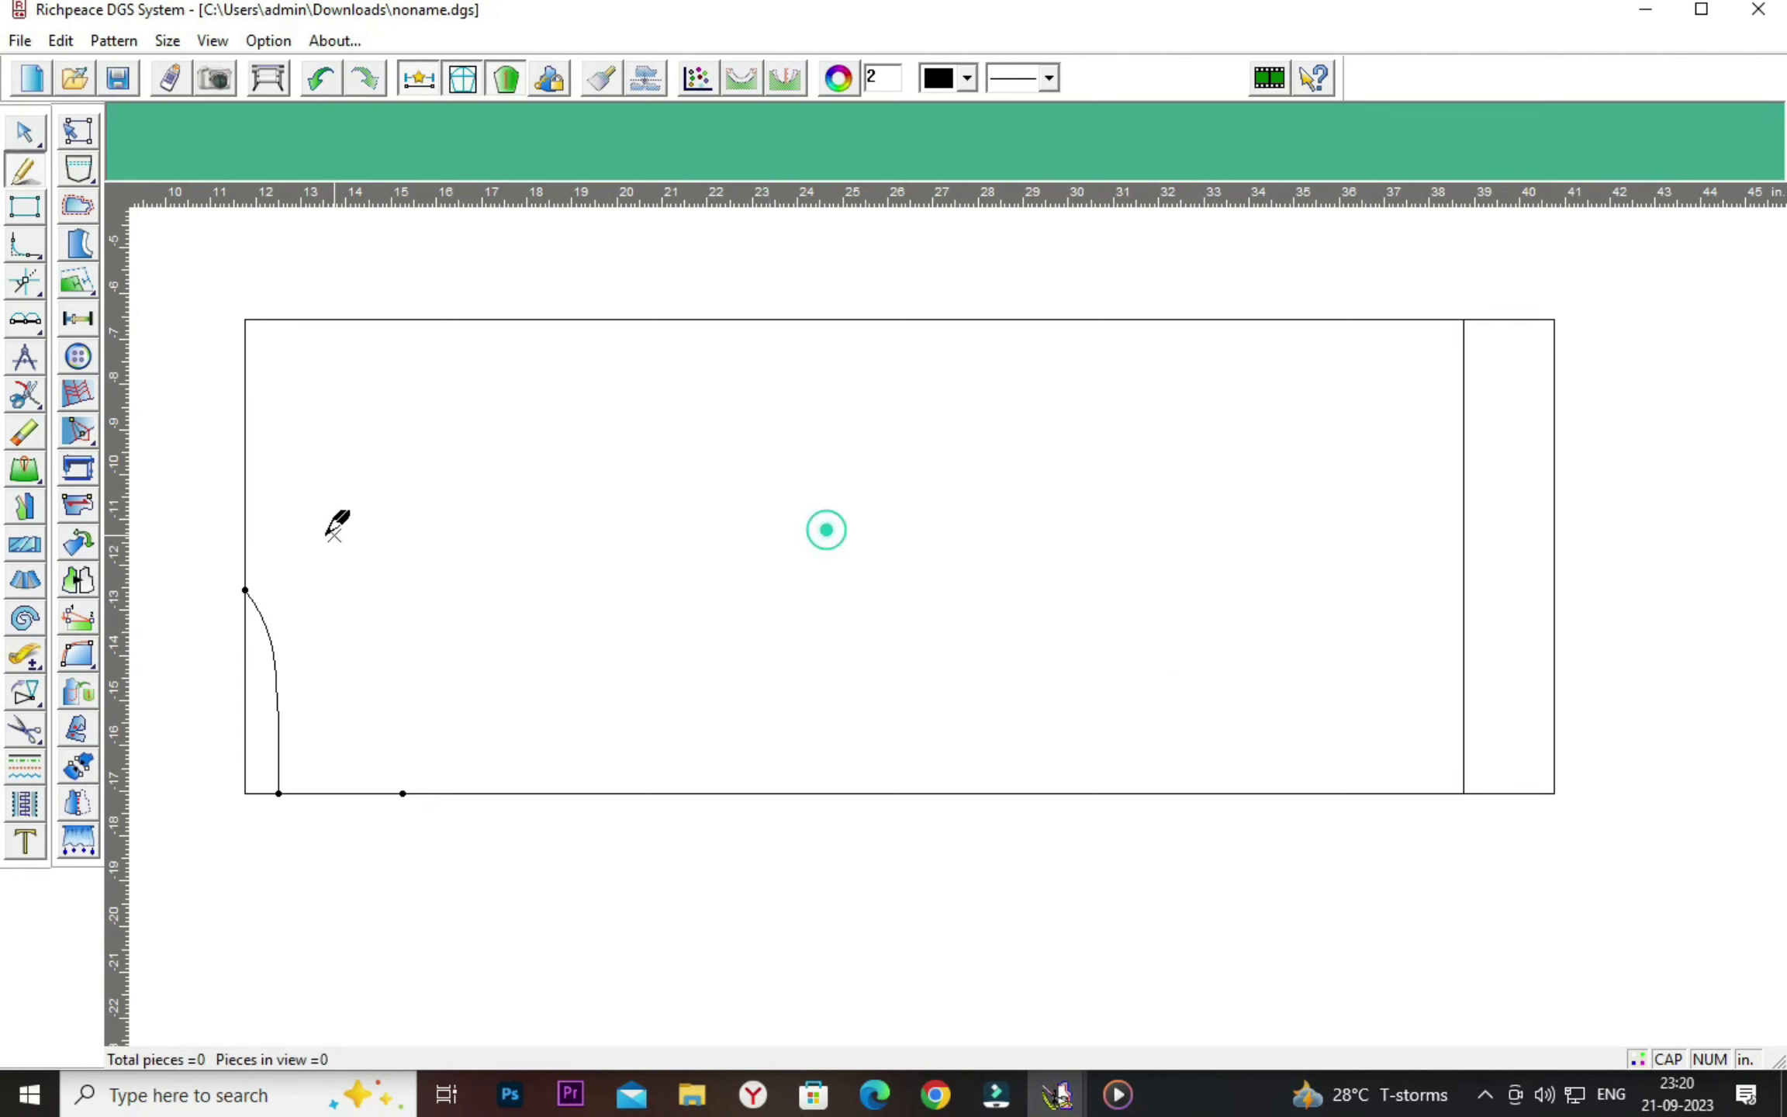
{"action": "left_click", "coordinate": [245, 590]}
{"action": "left_click", "coordinate": [403, 793]}
{"action": "right_click", "coordinate": [531, 633]}
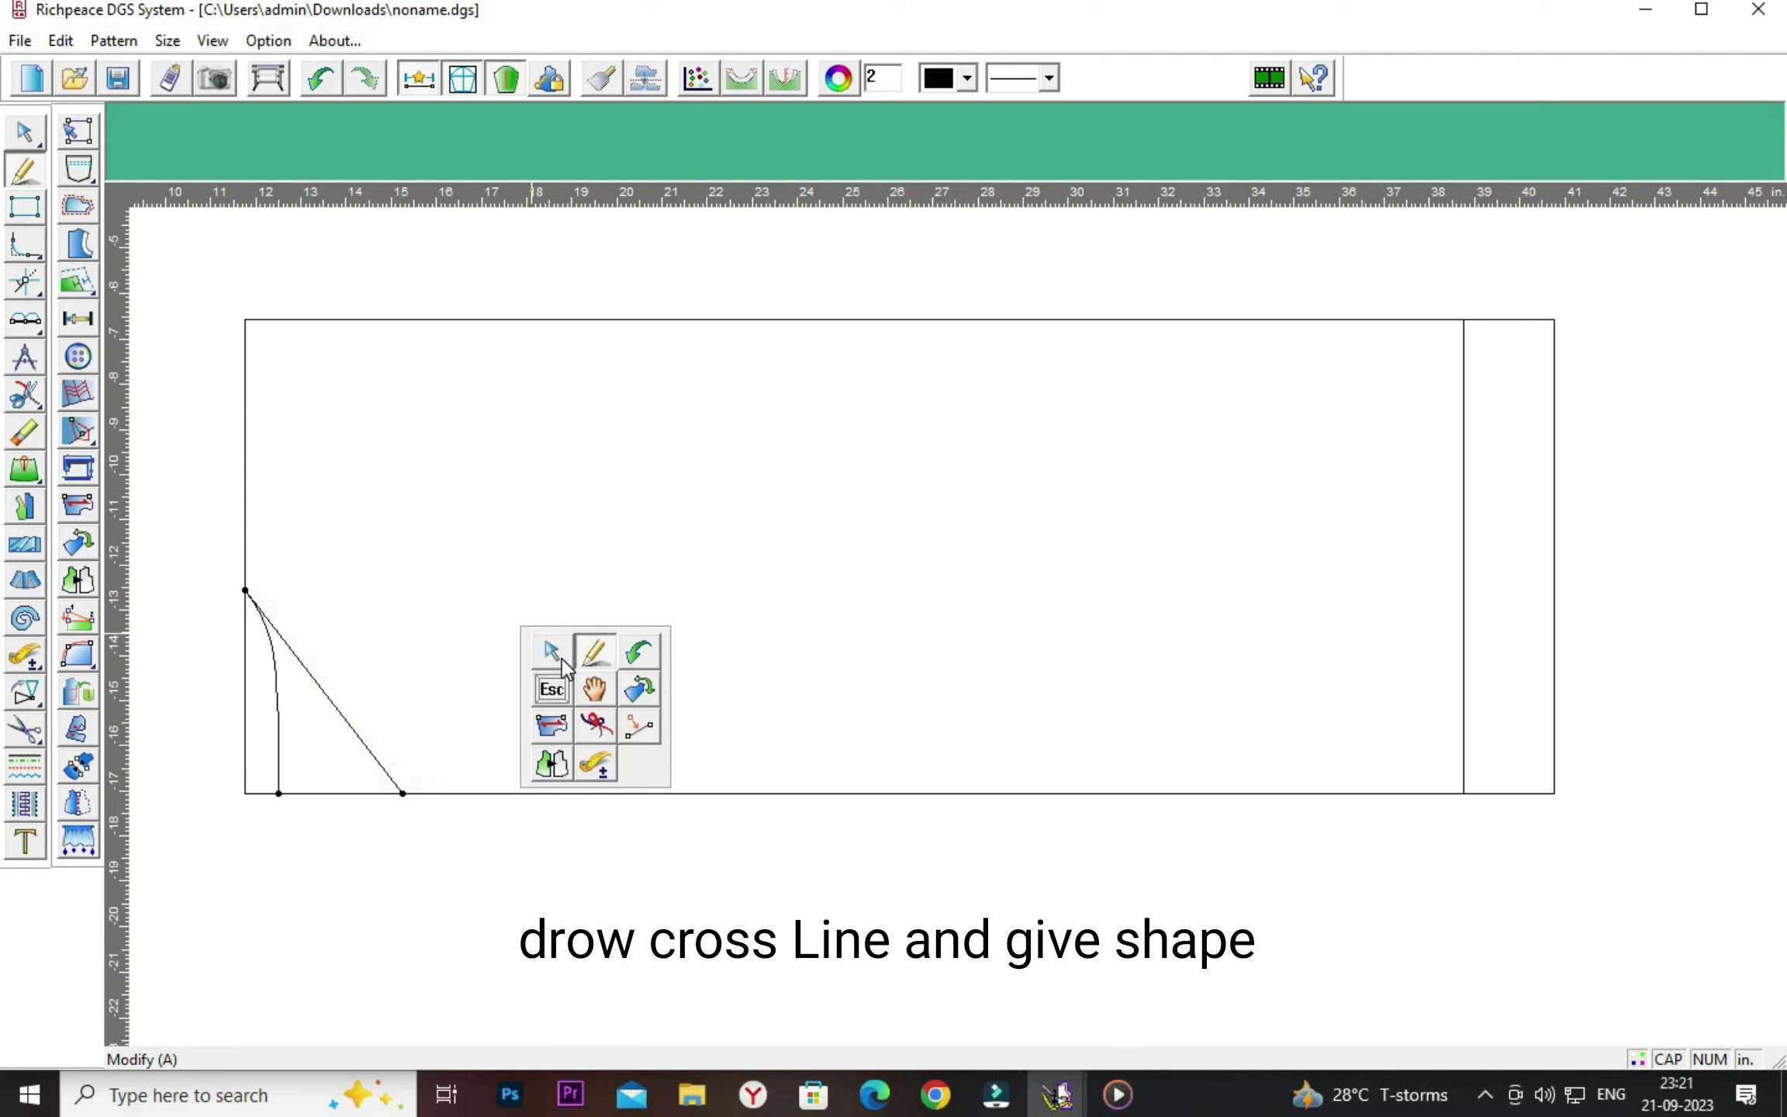
{"action": "left_click", "coordinate": [557, 665]}
{"action": "left_click", "coordinate": [359, 744]}
{"action": "left_click_drag", "start_coordinate": [357, 733], "coordinate": [370, 661]}
{"action": "left_click", "coordinate": [596, 622]}
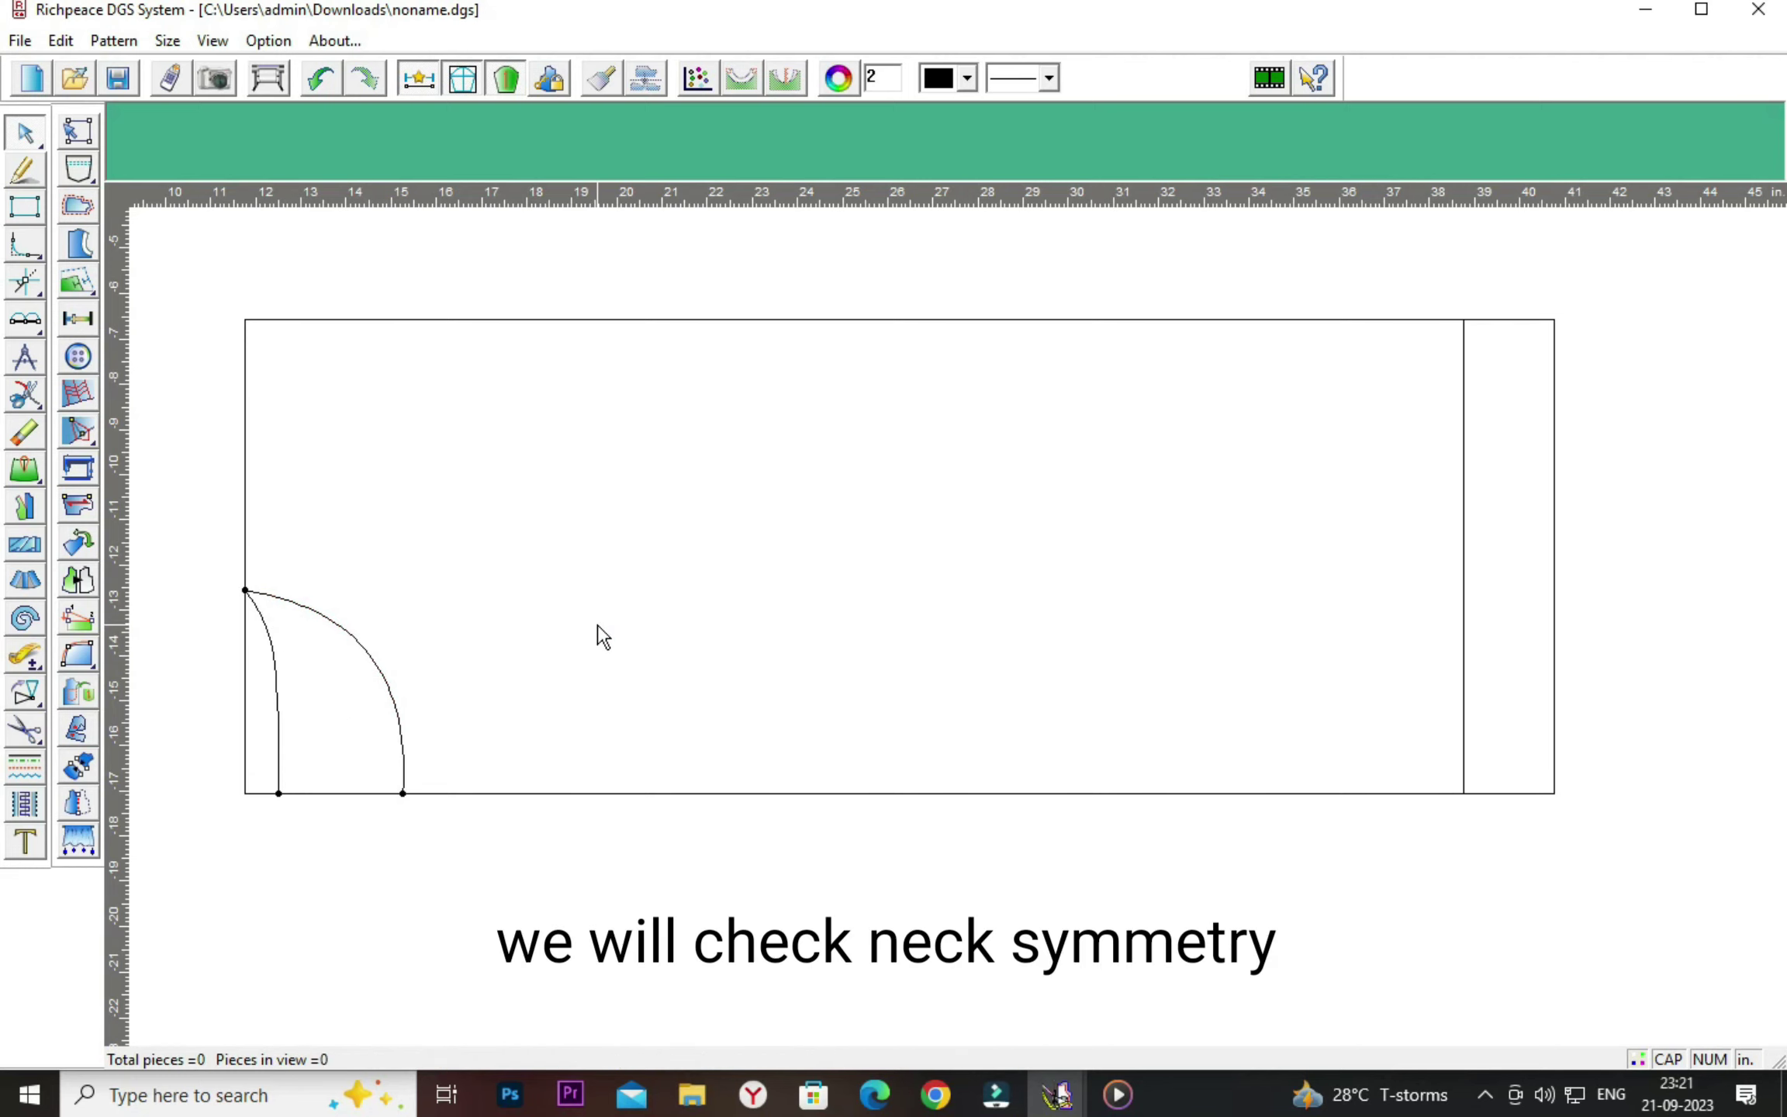
Symmetry-adjust the outer neck curve across the bottom fold line so it meets smoothly.
{"action": "scroll", "coordinate": [604, 636], "scroll_direction": "down", "scroll_amount": 1}
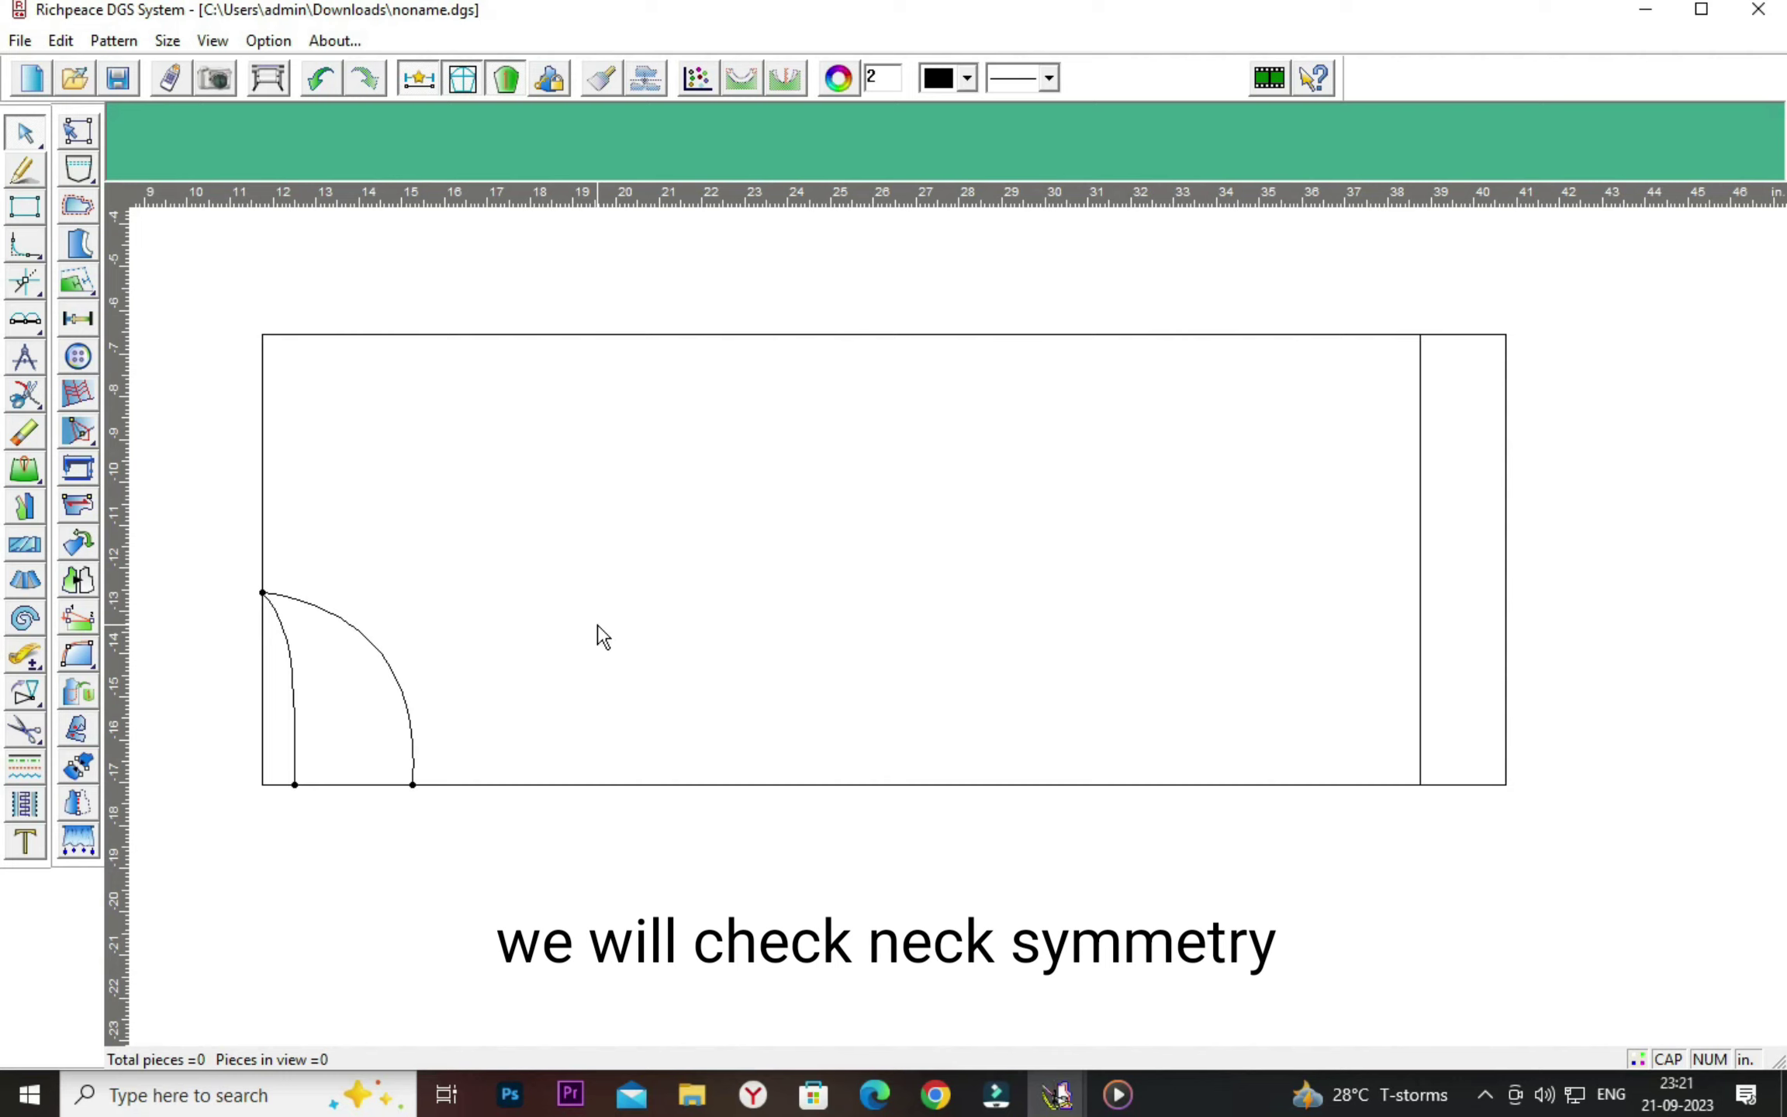
{"action": "left_click", "coordinate": [25, 133]}
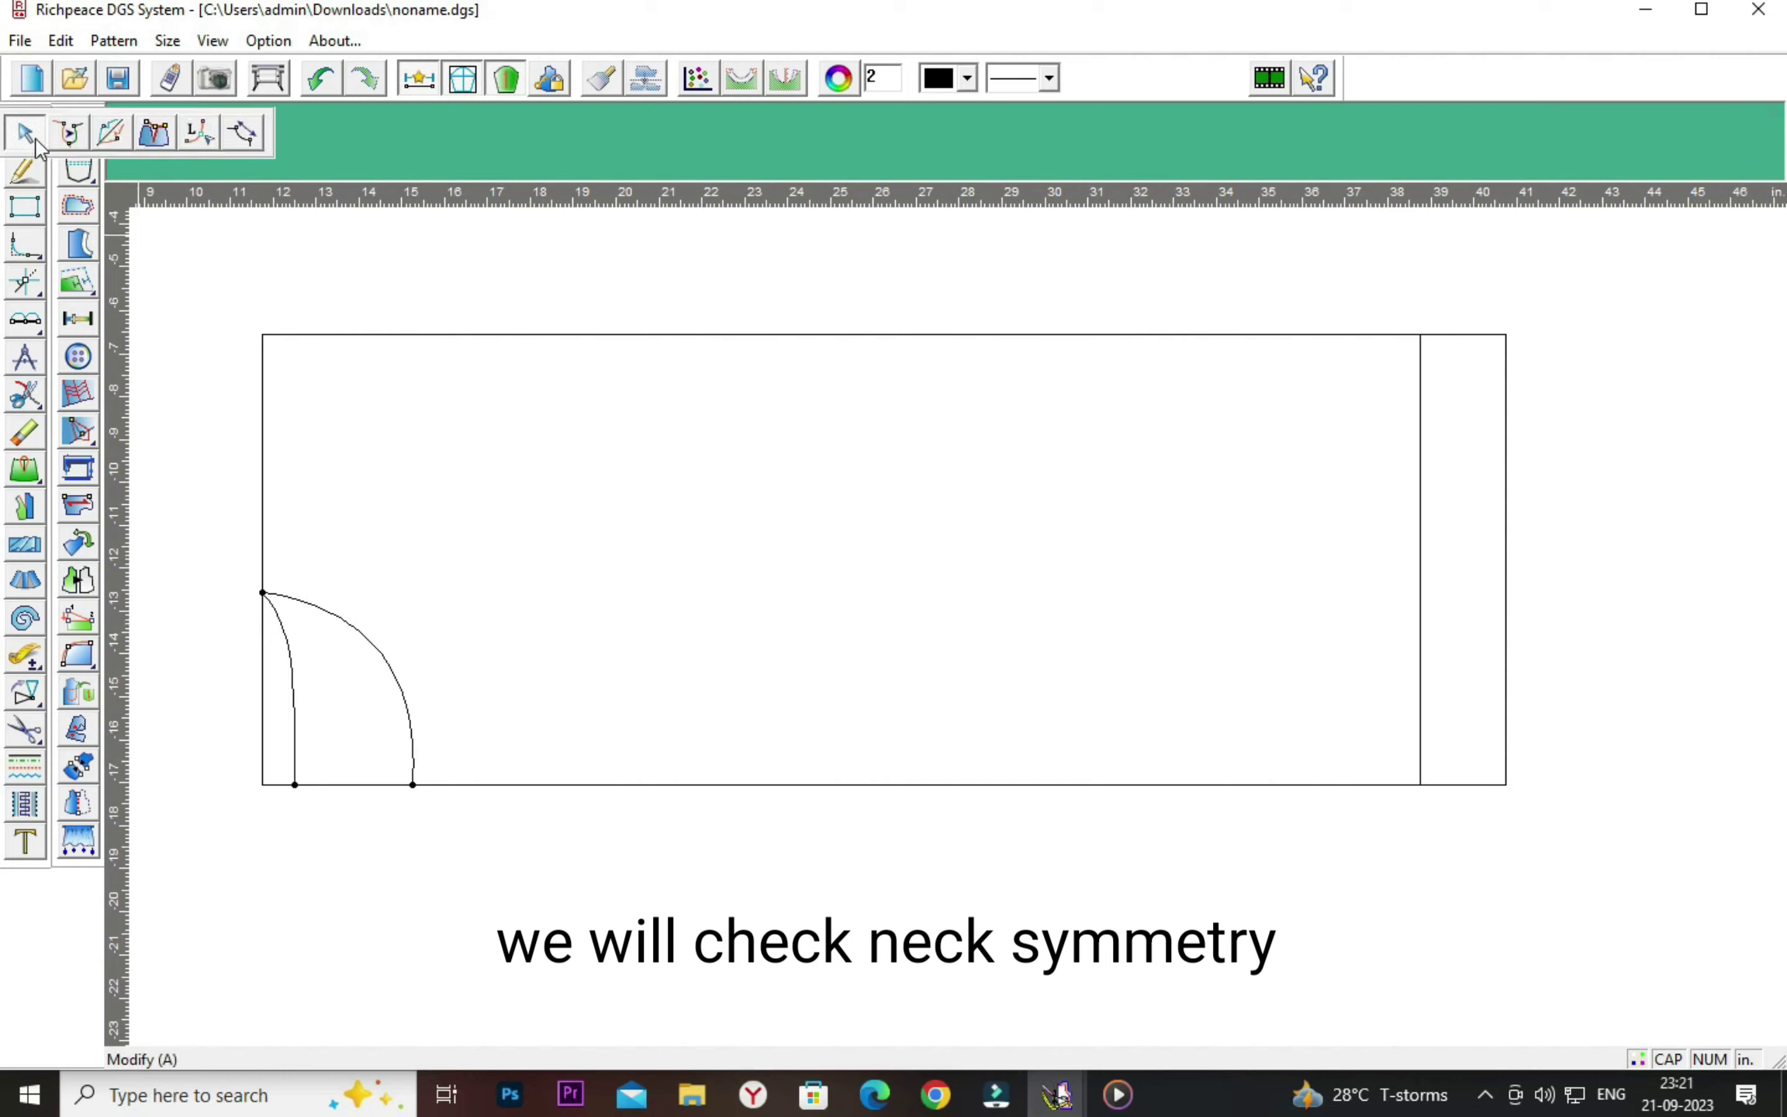
{"action": "left_click", "coordinate": [102, 141]}
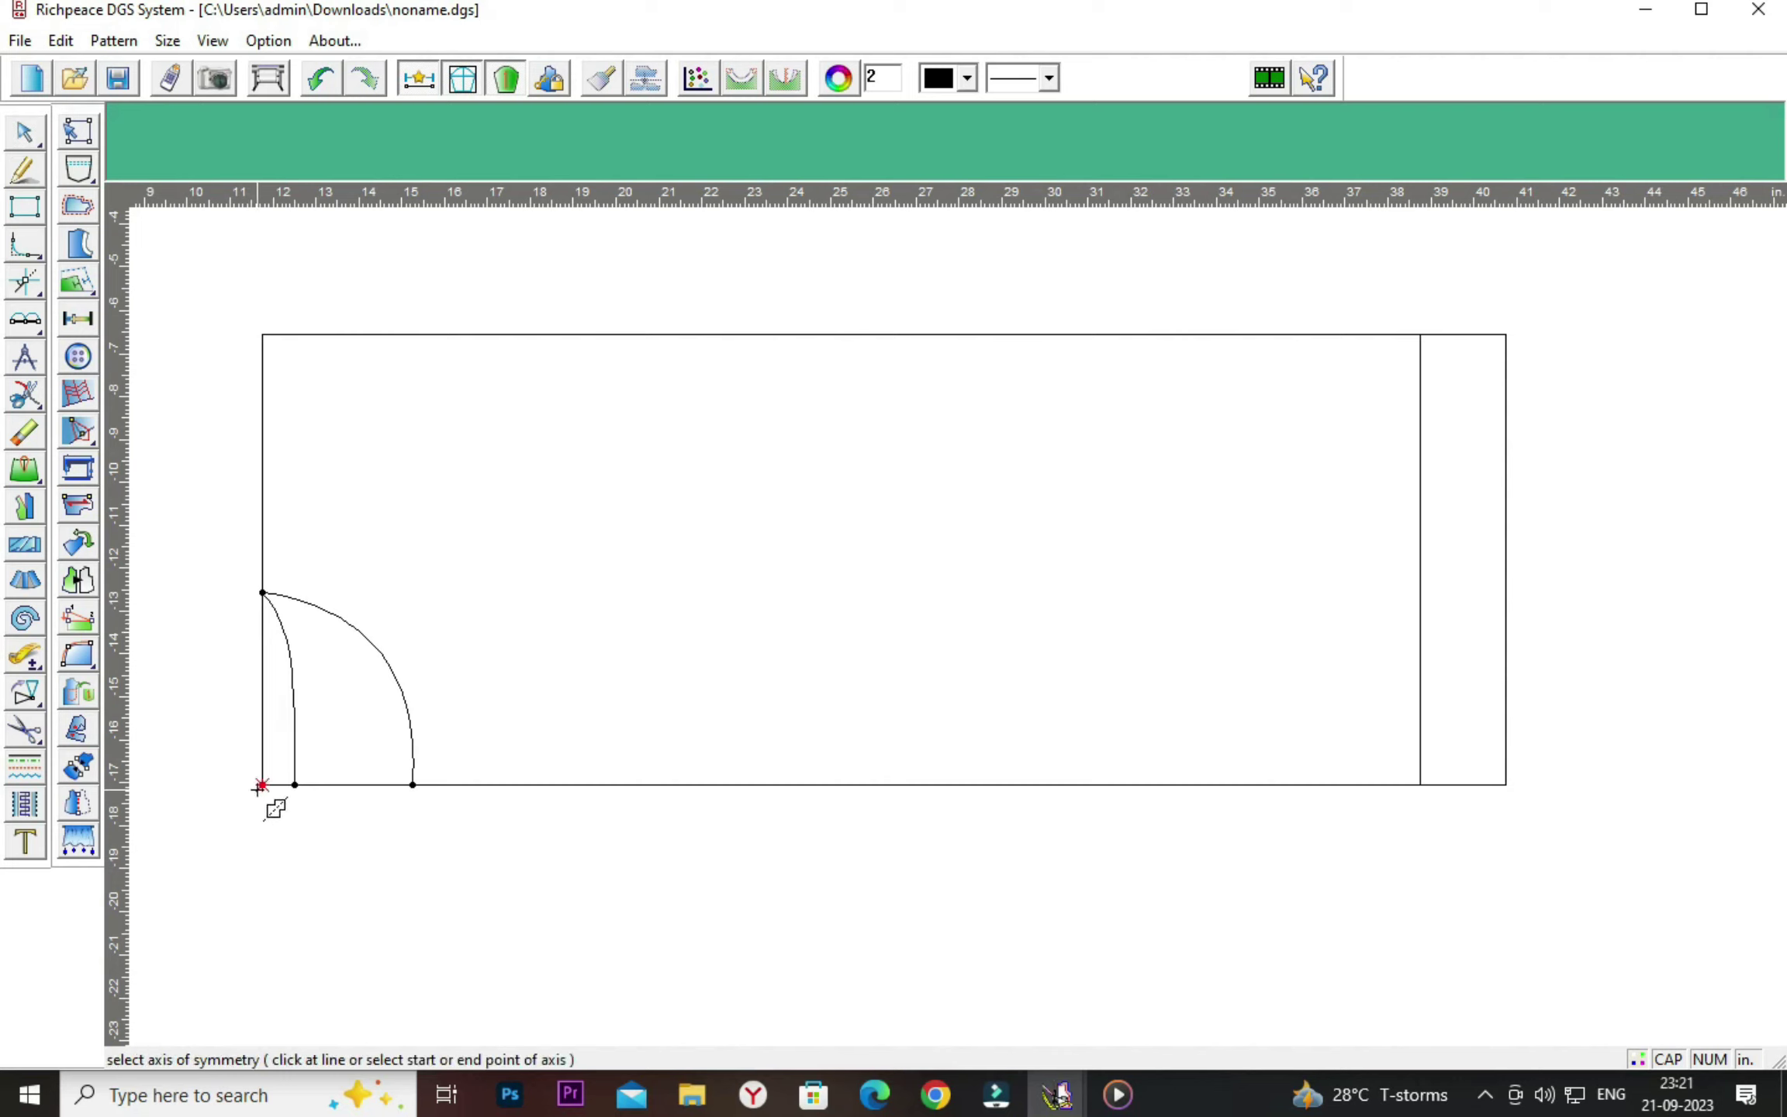
{"action": "left_click", "coordinate": [262, 785]}
{"action": "left_click", "coordinate": [412, 786]}
{"action": "left_click", "coordinate": [294, 754]}
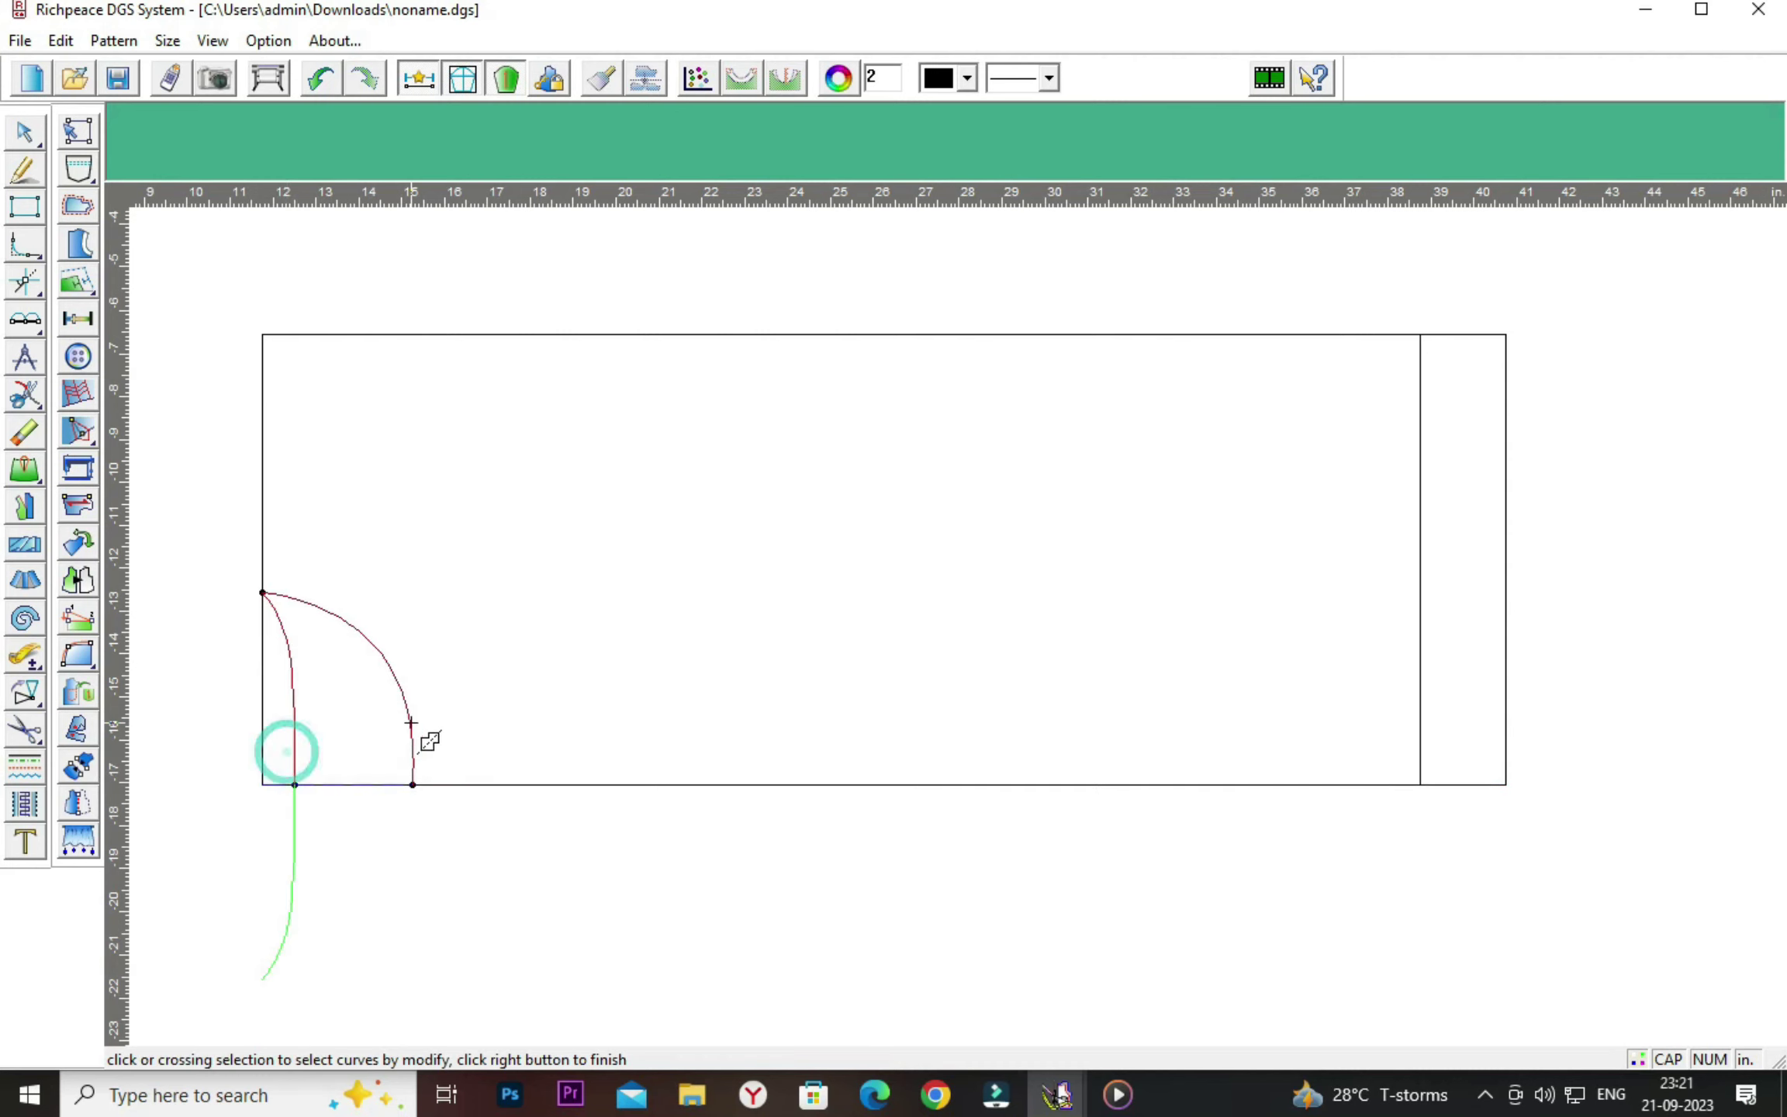
{"action": "left_click", "coordinate": [412, 721]}
{"action": "right_click", "coordinate": [407, 710]}
{"action": "left_click", "coordinate": [380, 656]}
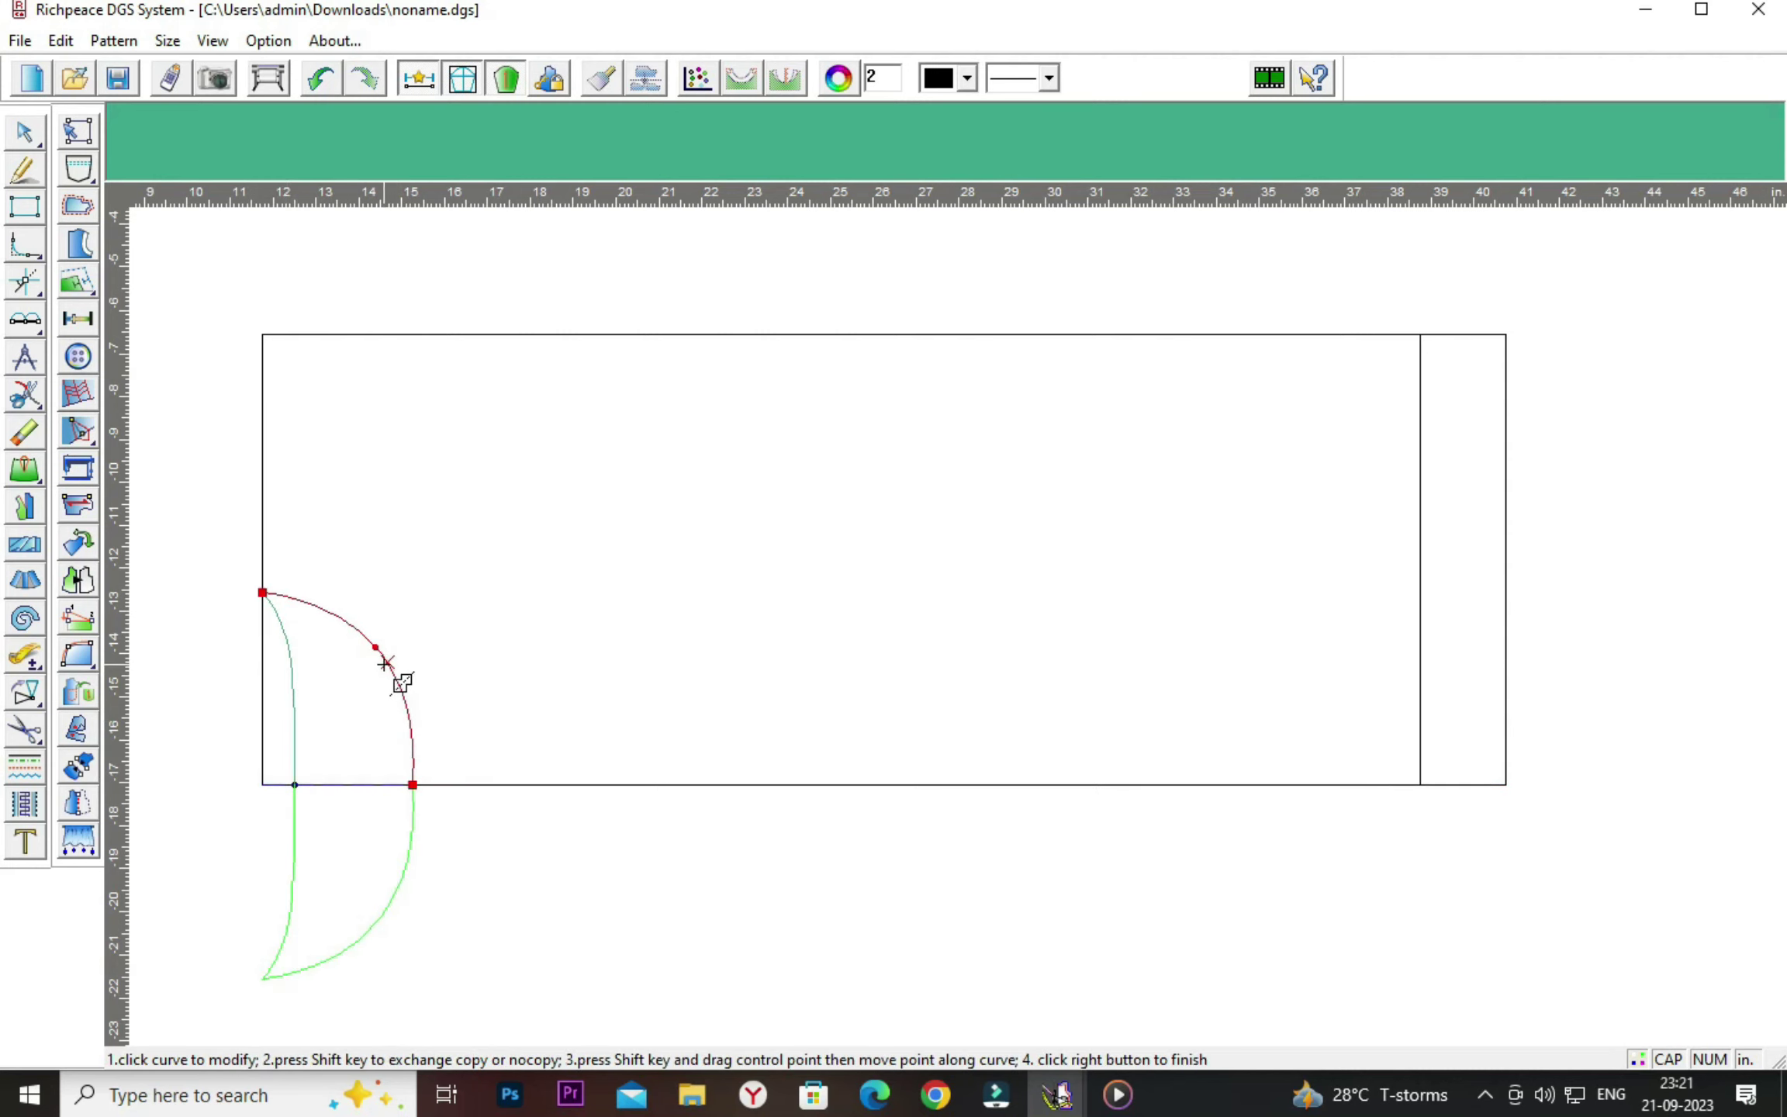
{"action": "right_click", "coordinate": [388, 666]}
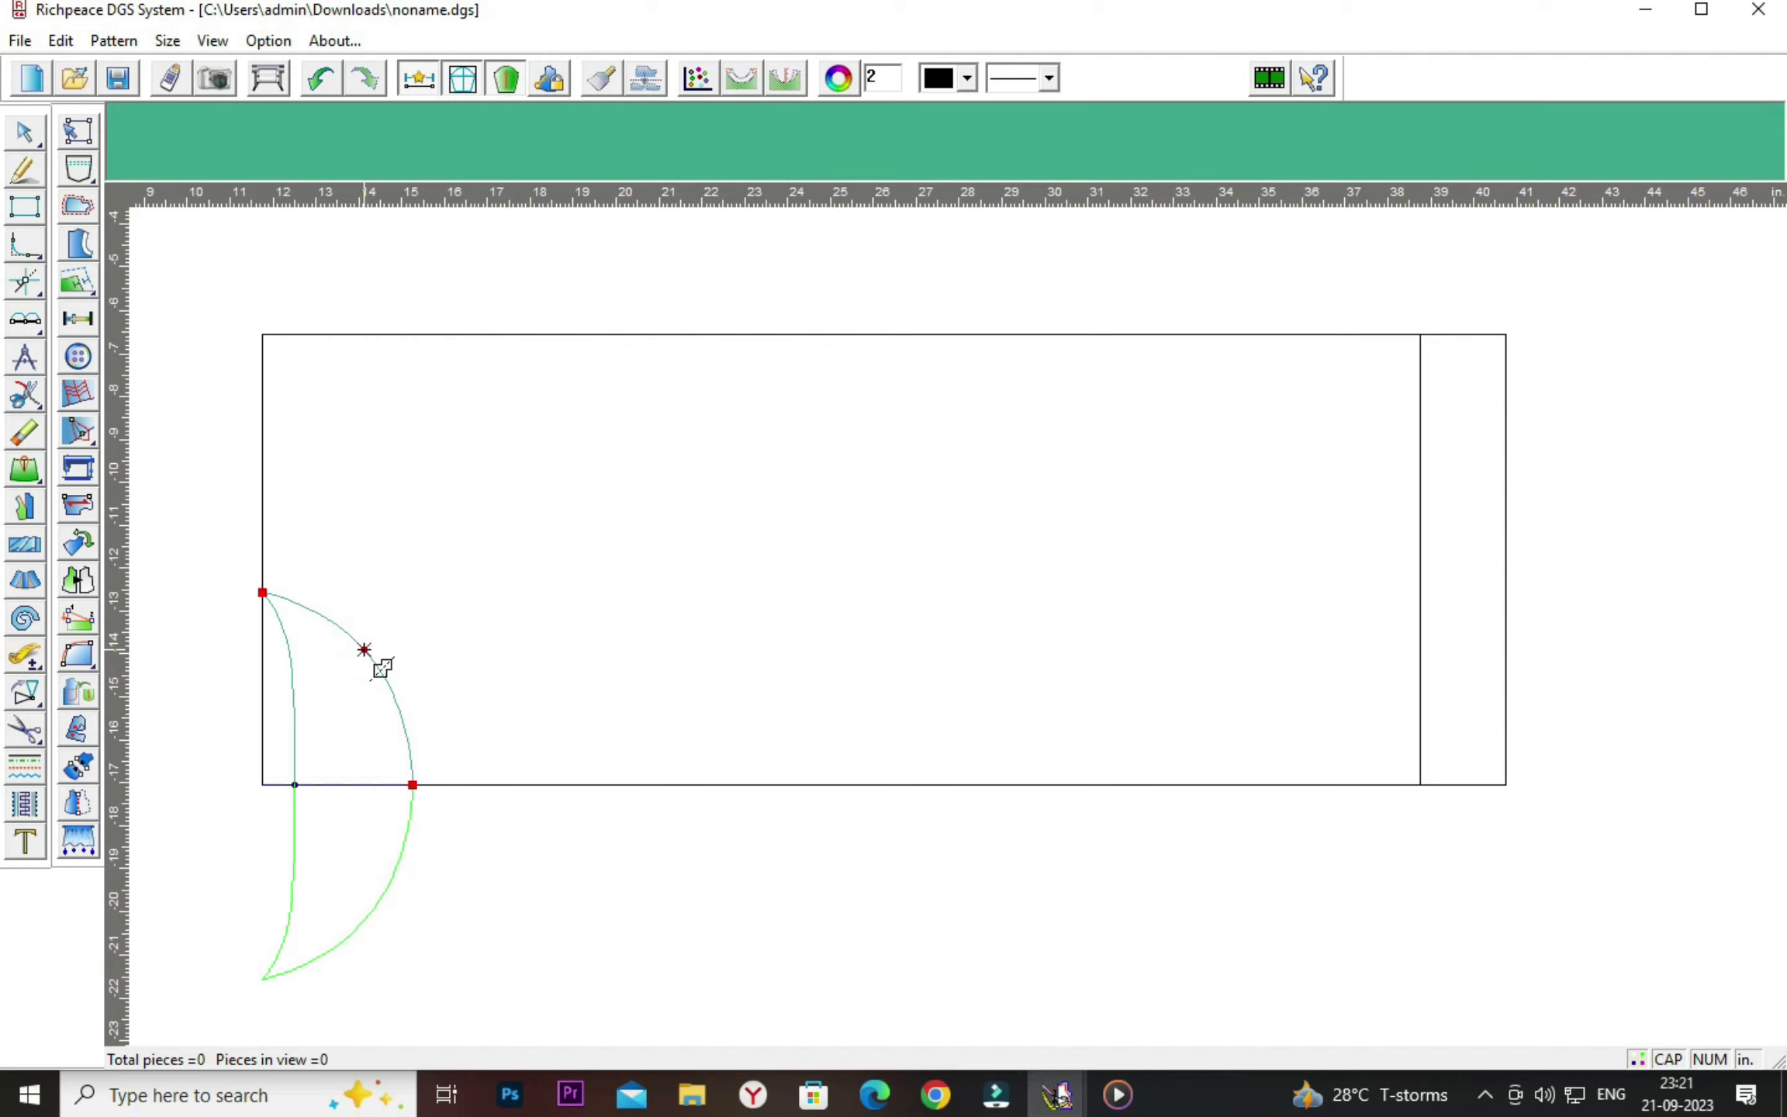
{"action": "right_click", "coordinate": [508, 629]}
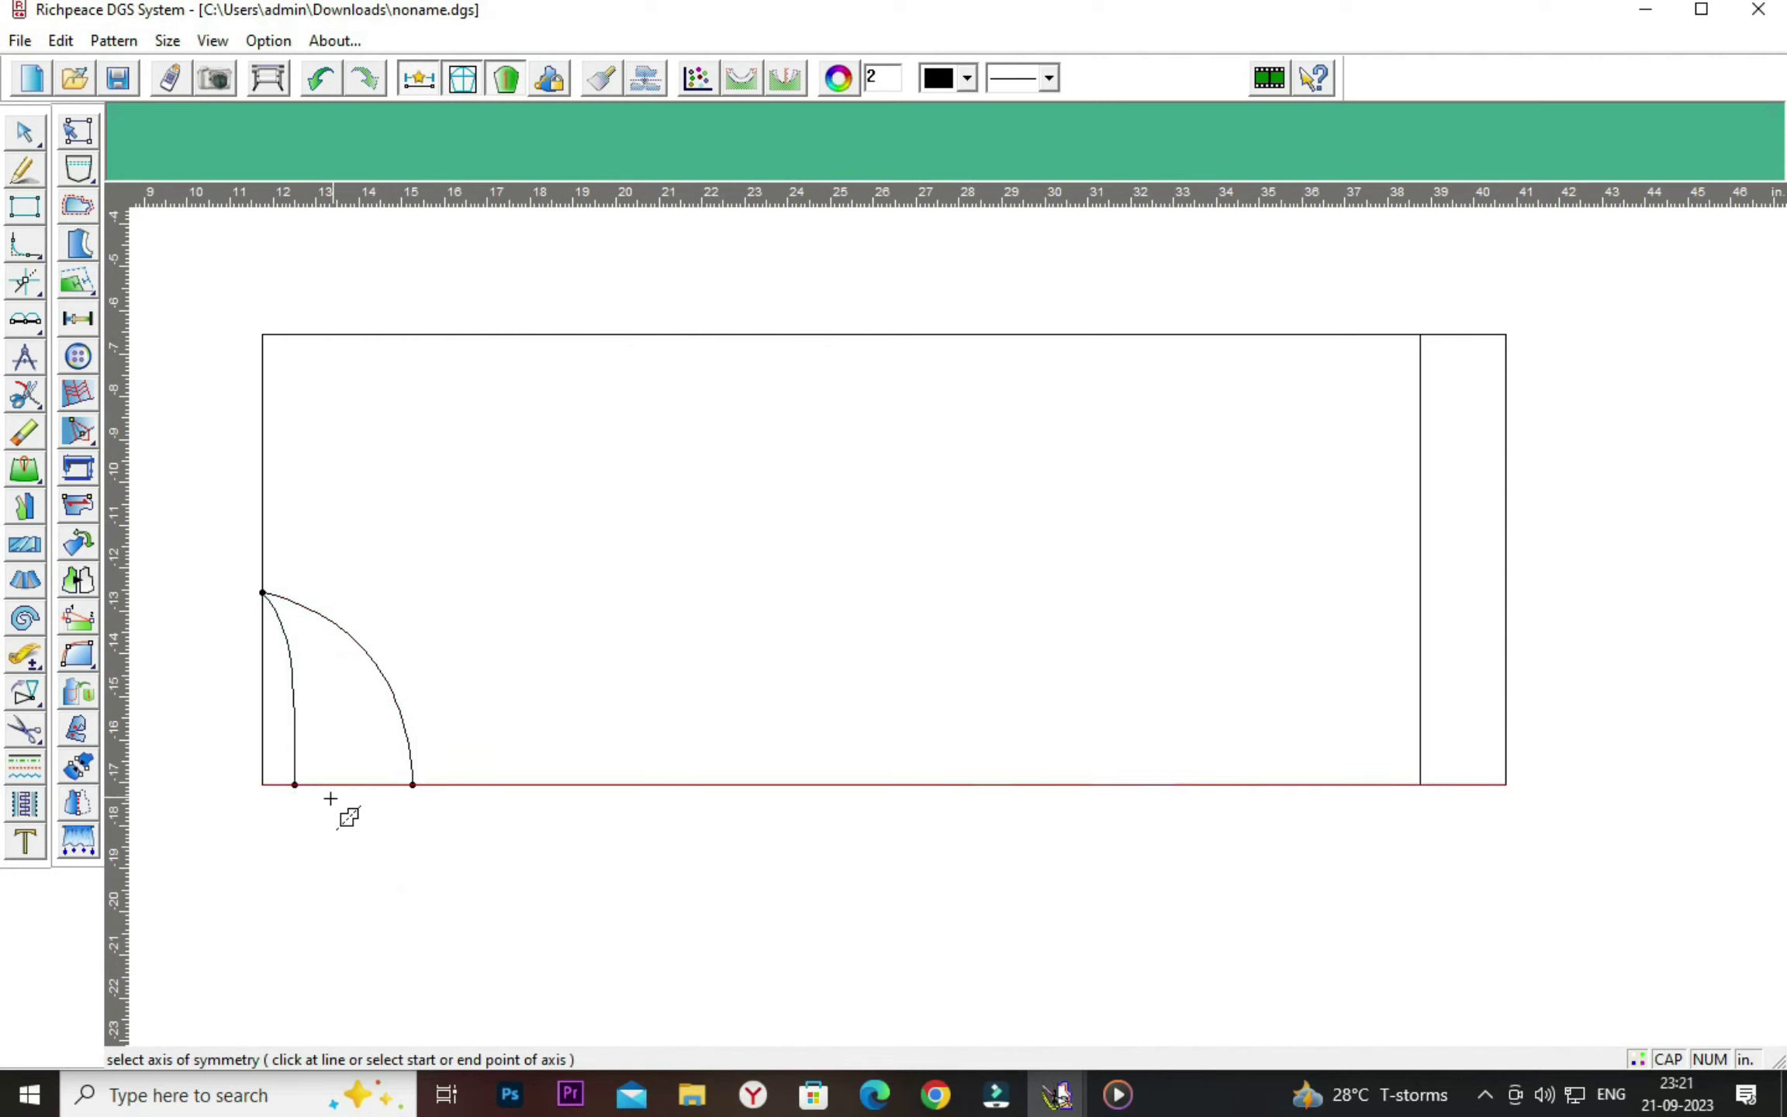
Symmetry-adjust the inner neck curve across the bottom fold line as well.
{"action": "left_click", "coordinate": [262, 785]}
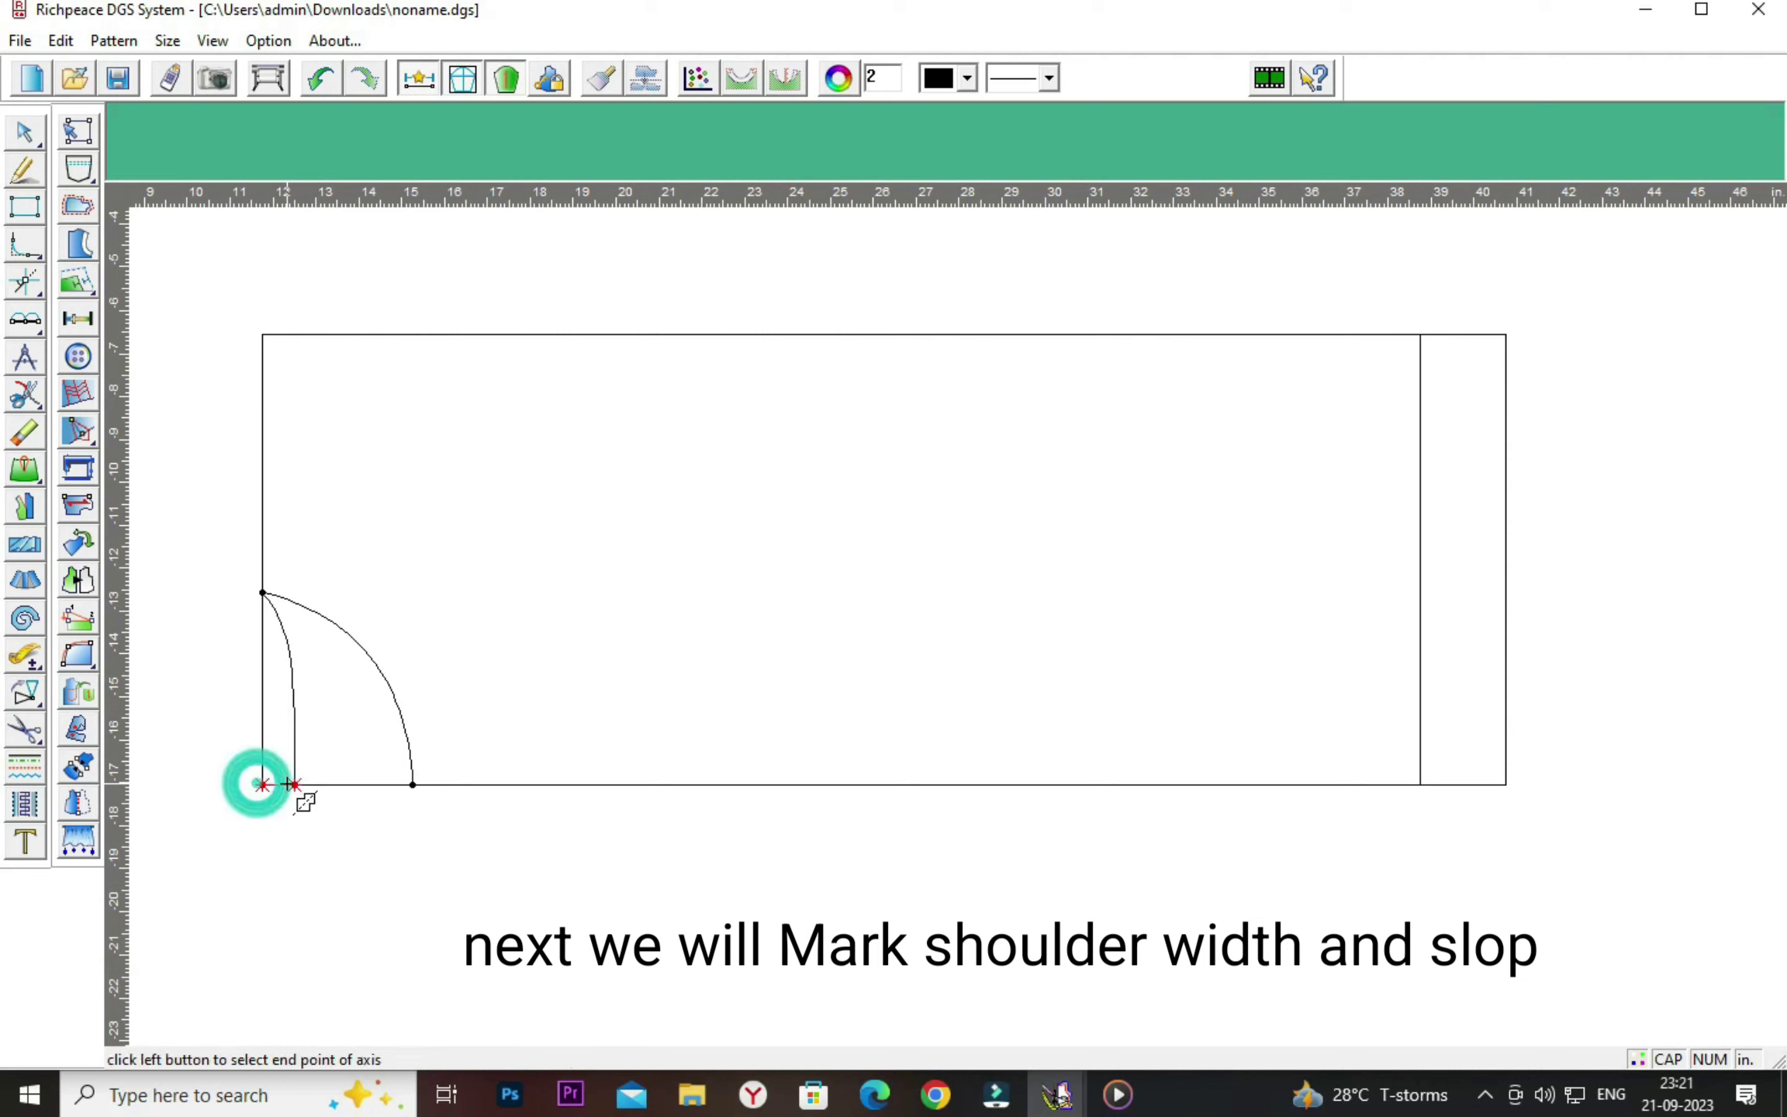
{"action": "left_click", "coordinate": [291, 733]}
{"action": "right_click", "coordinate": [291, 666]}
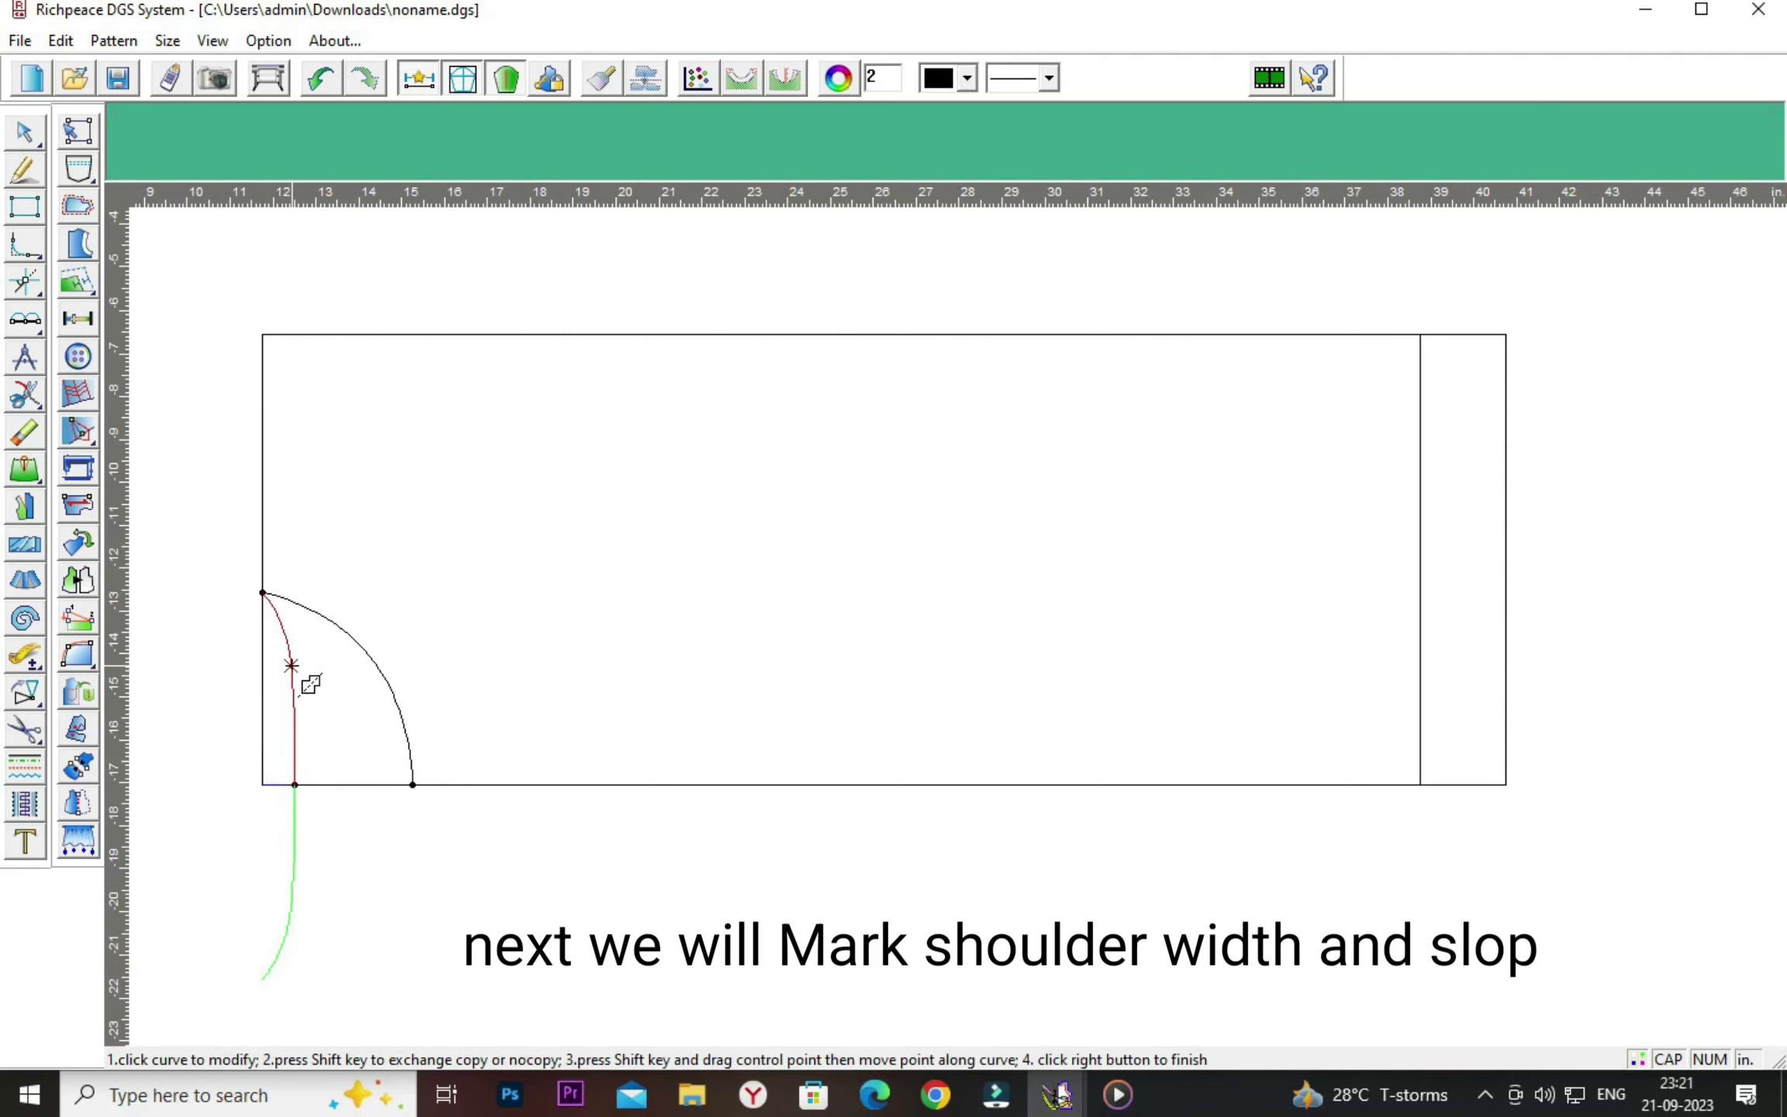
{"action": "left_click", "coordinate": [291, 665]}
{"action": "right_click", "coordinate": [629, 598]}
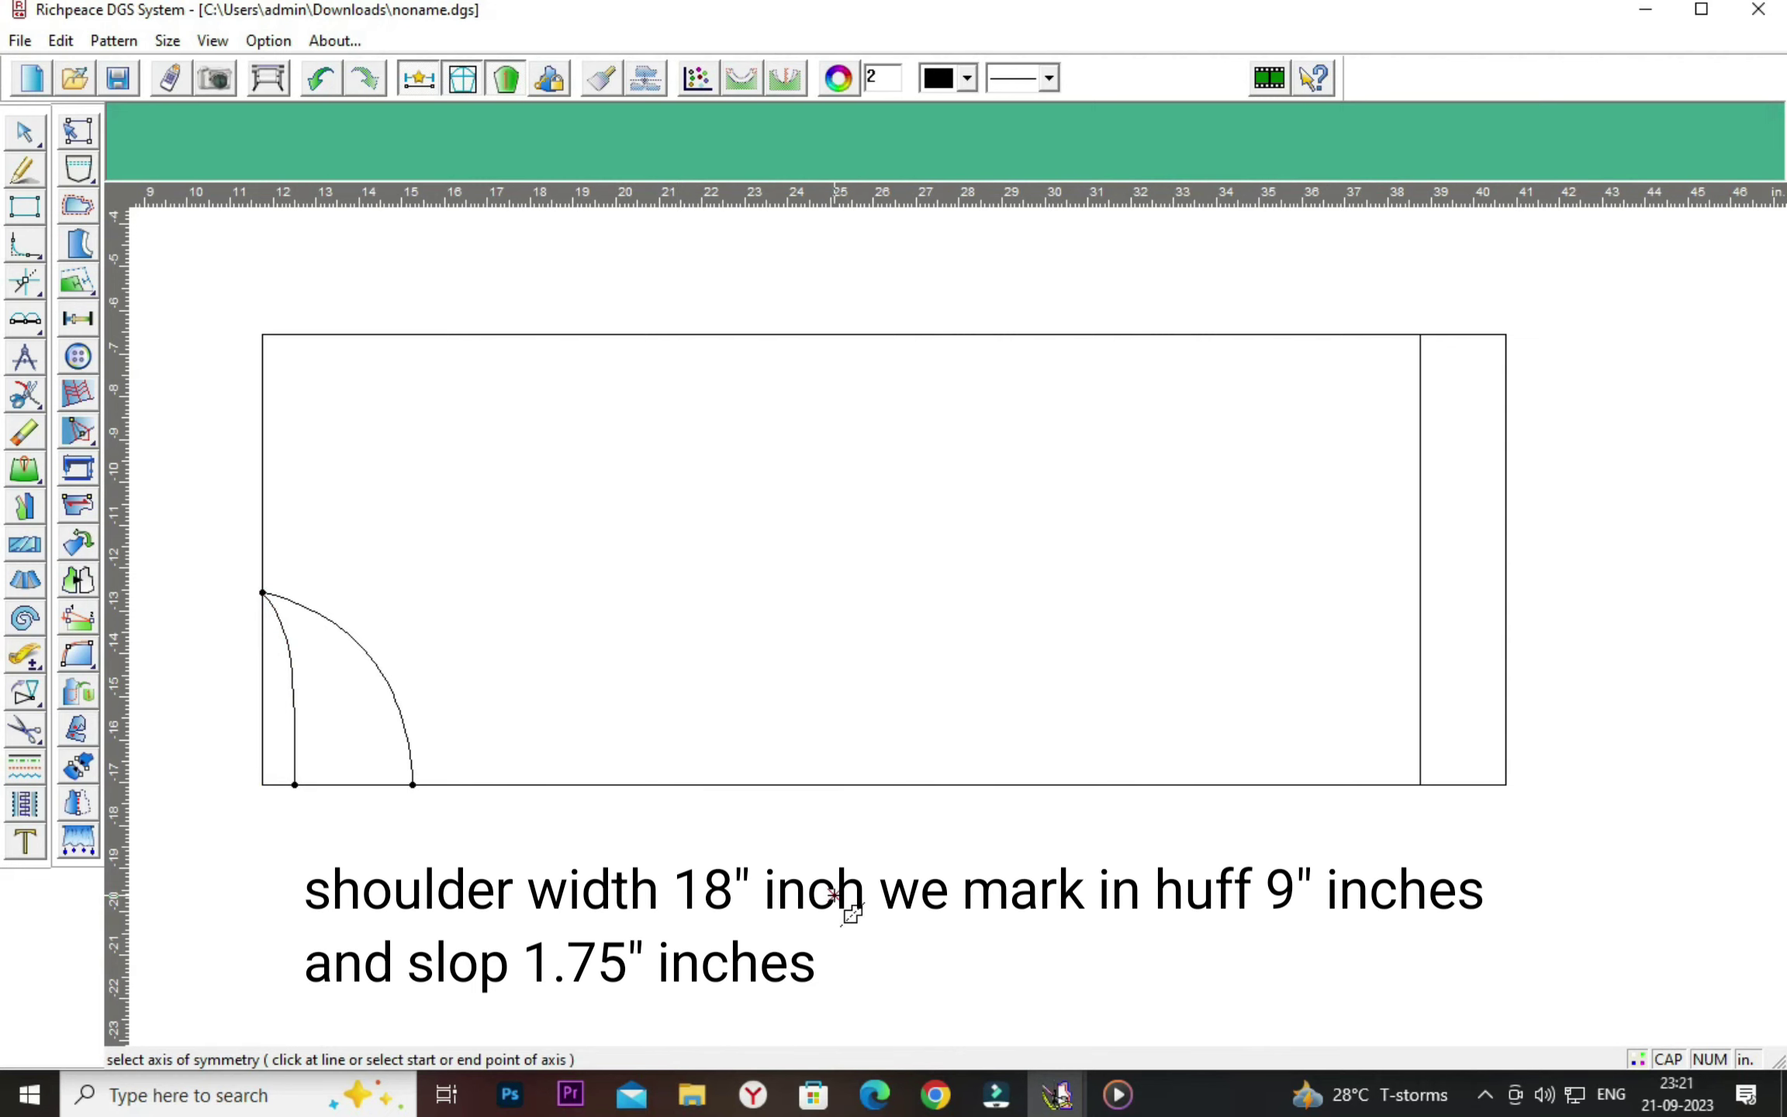
{"action": "key", "text": "Left"}
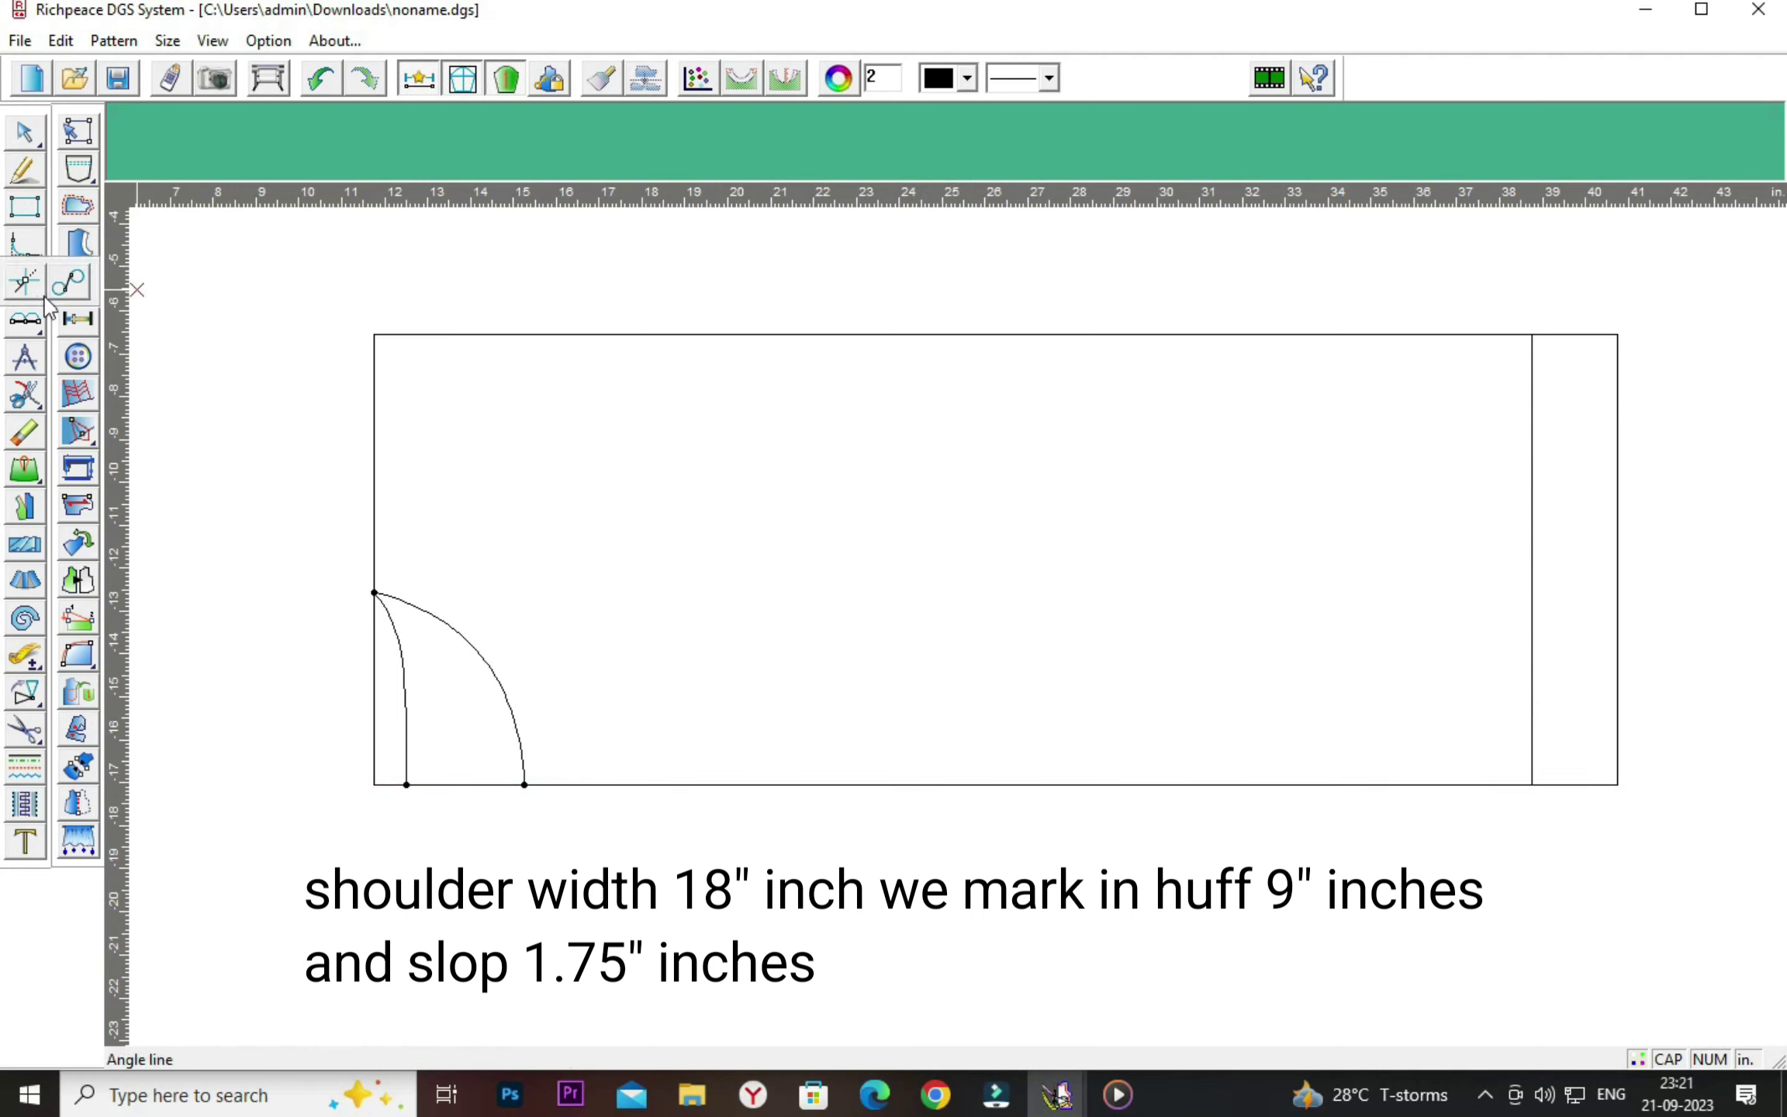
Mark the shoulder point offset 9 and 1 inches from the bottom-left corner.
{"action": "left_click", "coordinate": [78, 357]}
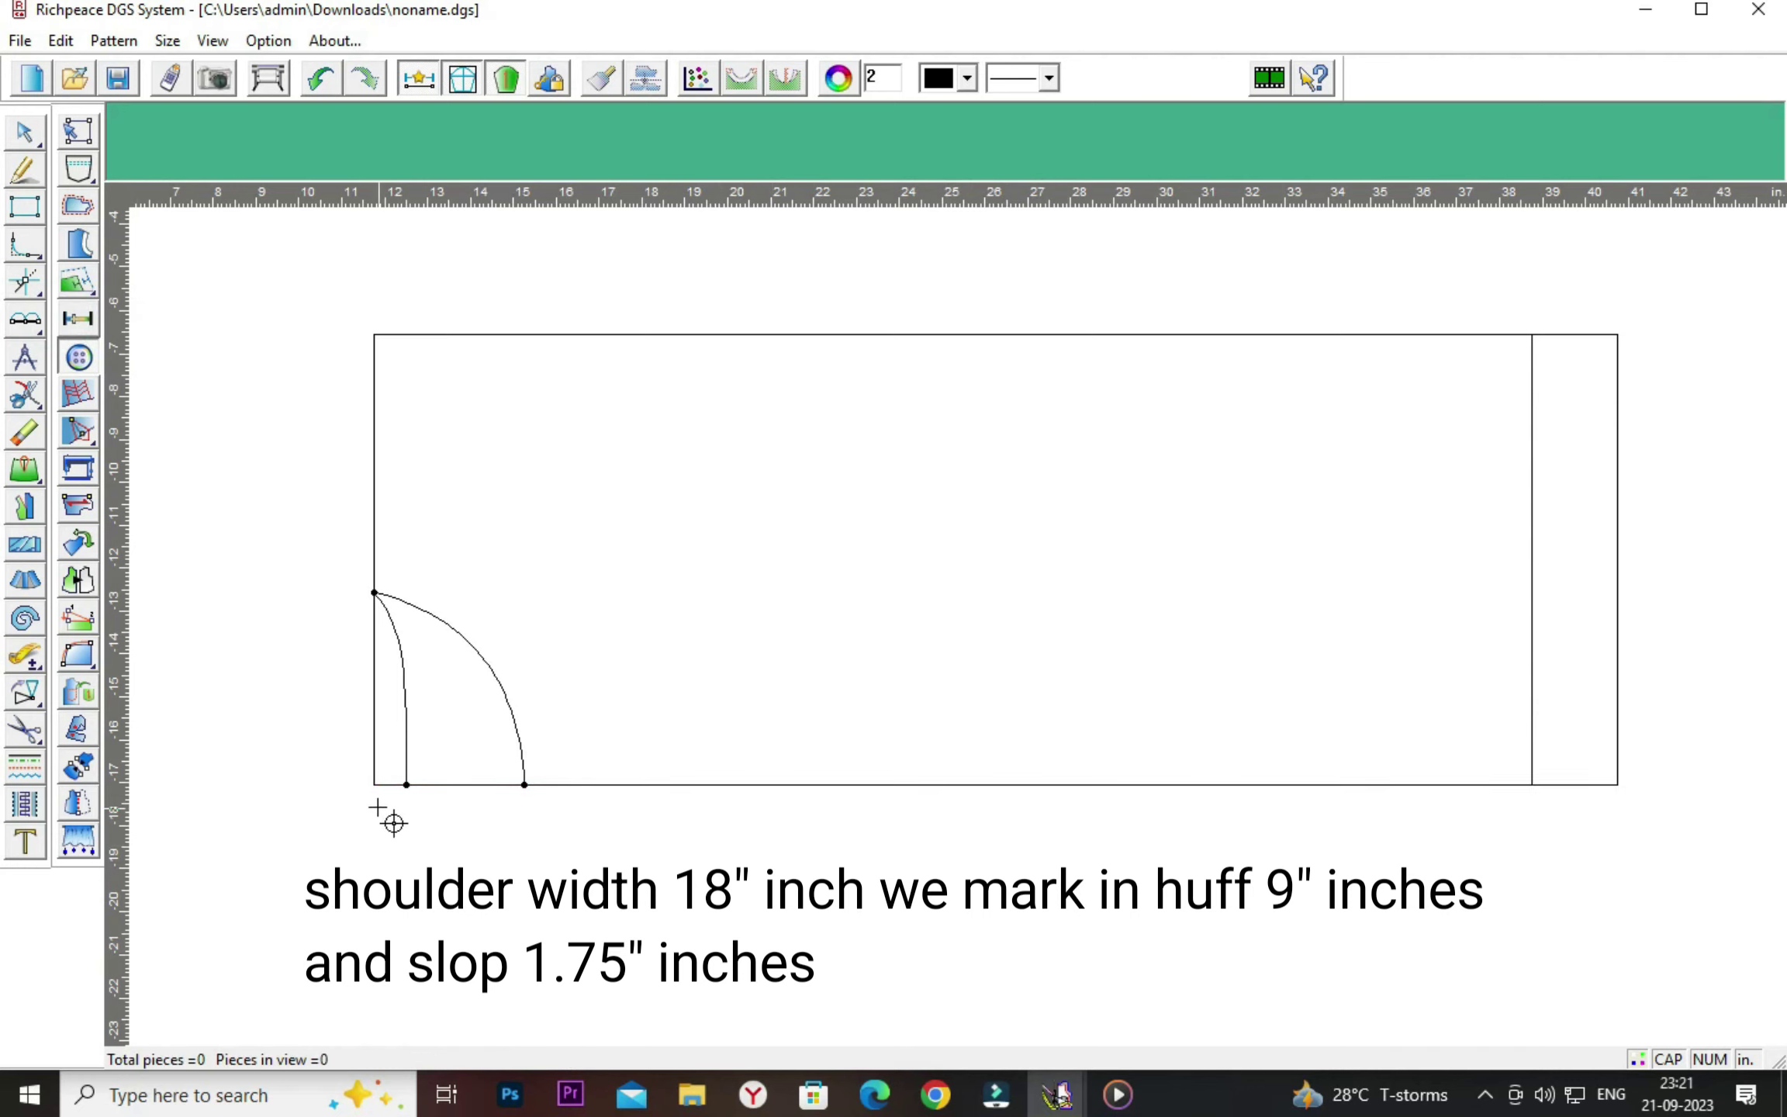
{"action": "left_click", "coordinate": [37, 321]}
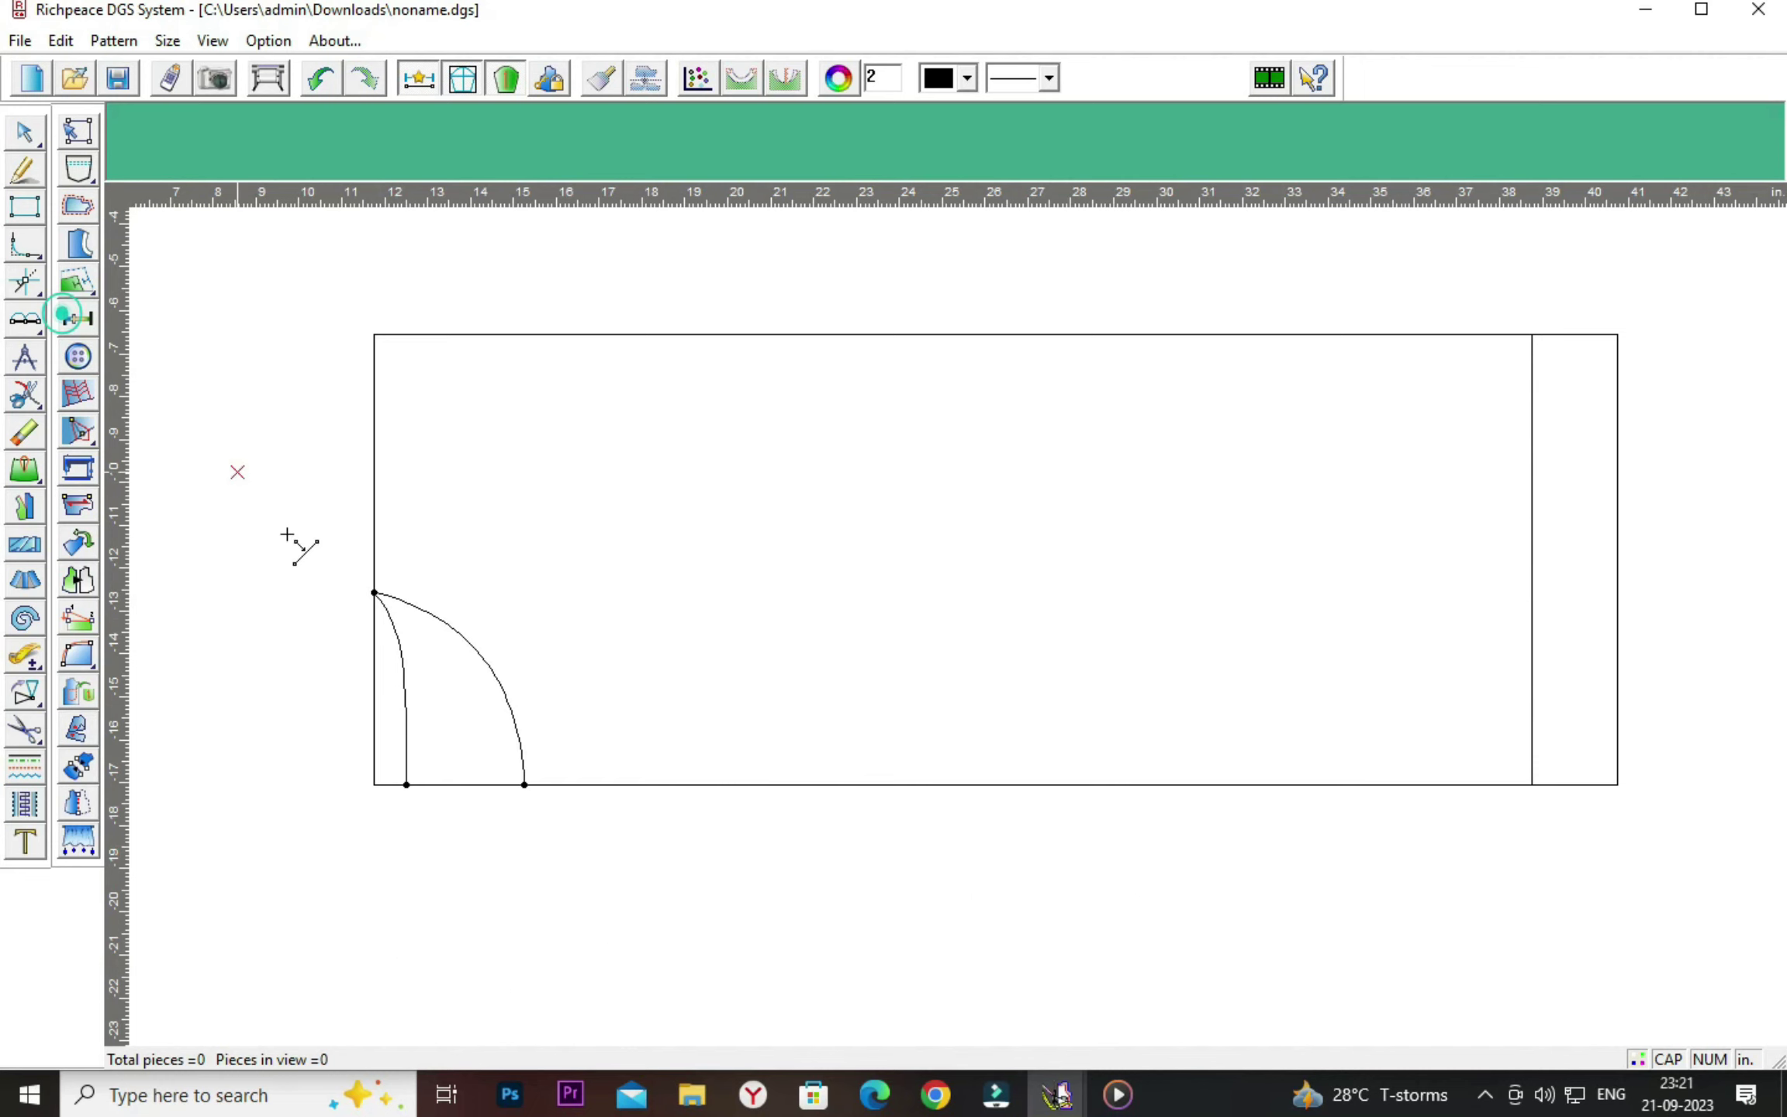
{"action": "left_click", "coordinate": [373, 786]}
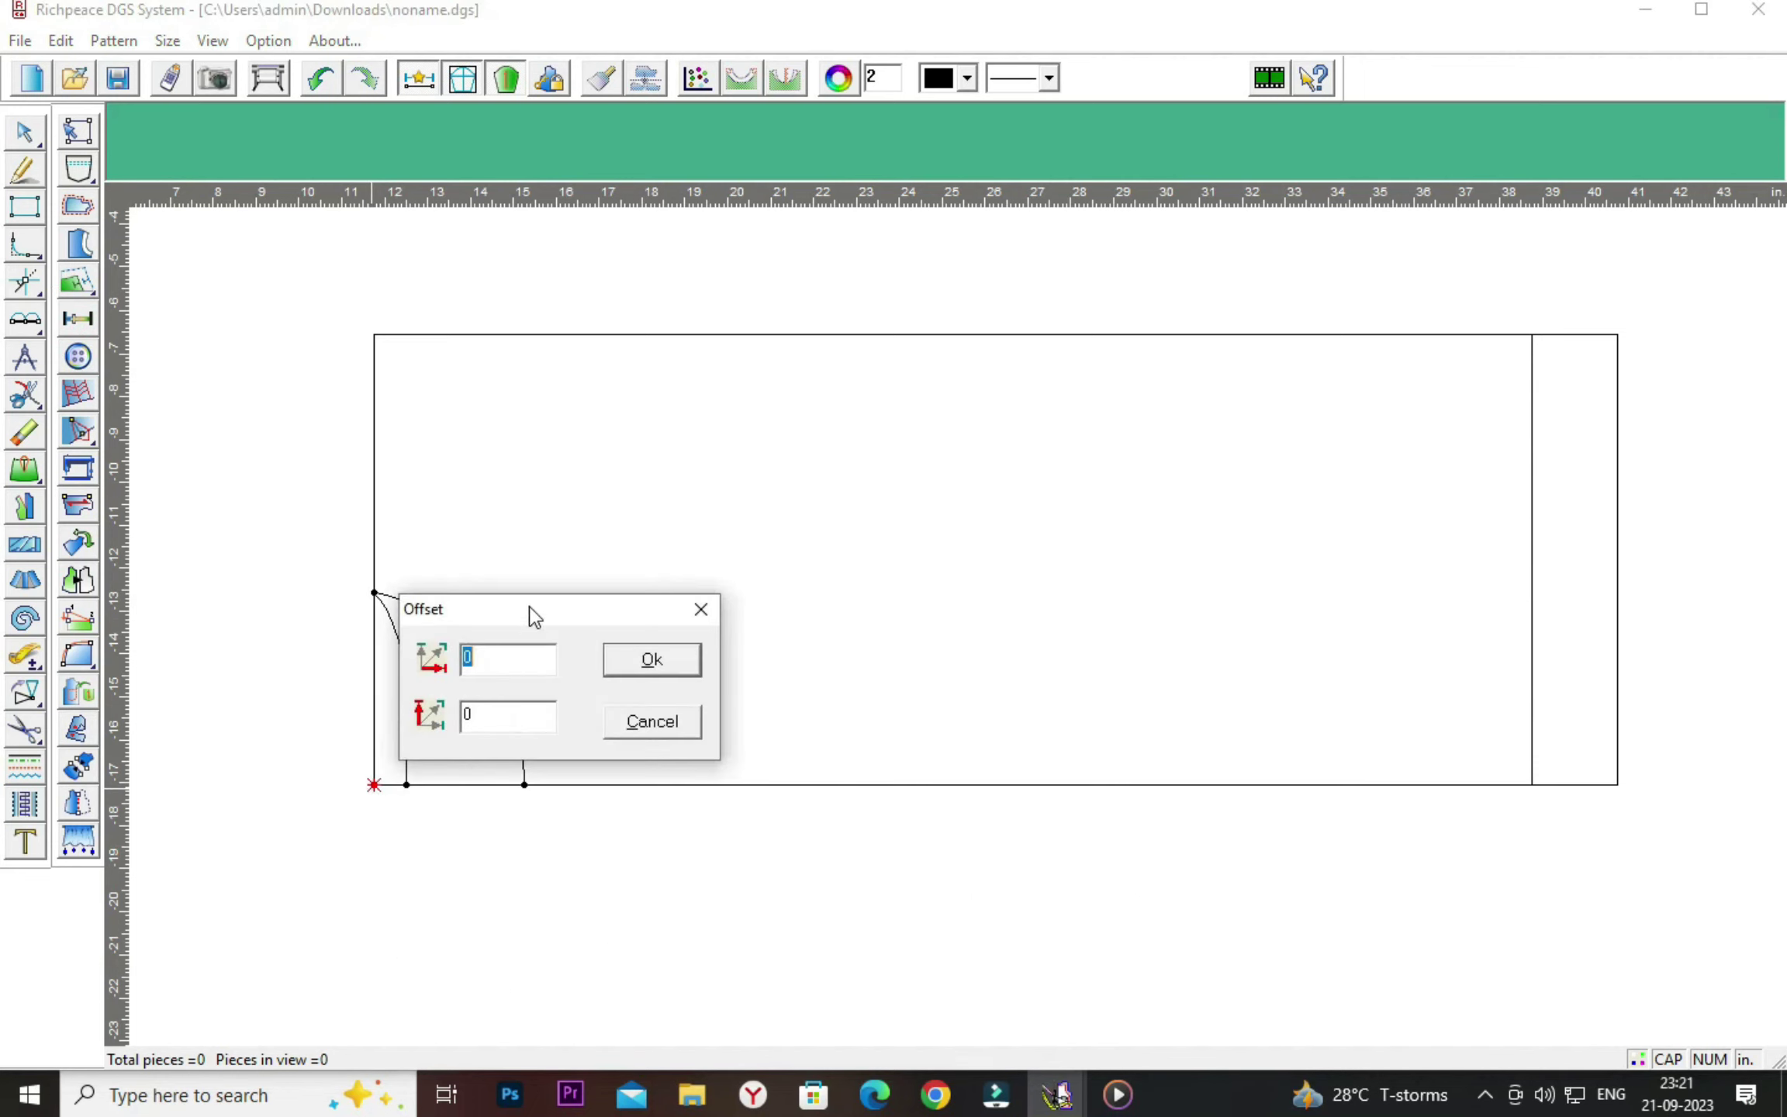
{"action": "left_click_drag", "start_coordinate": [530, 618], "coordinate": [1012, 538]}
{"action": "left_click", "coordinate": [956, 631]}
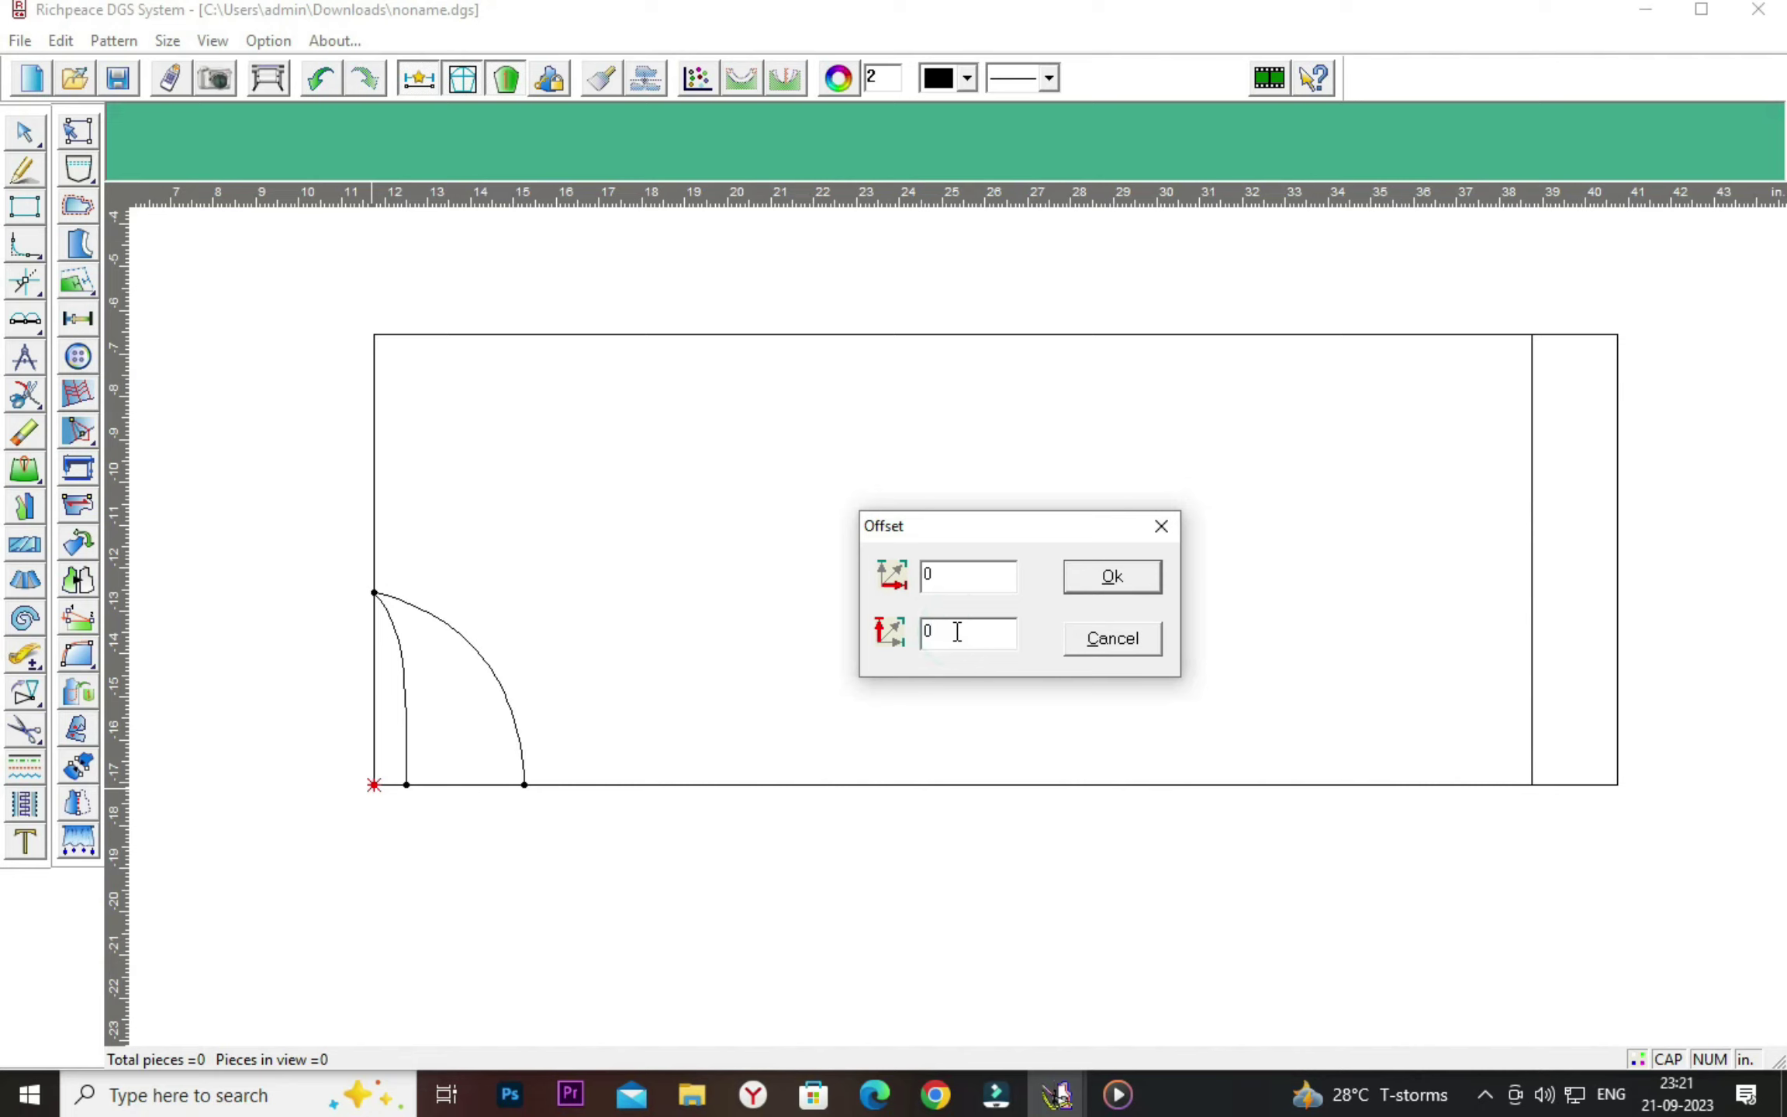
{"action": "type", "text": "9"}
{"action": "double_click", "coordinate": [943, 583]}
{"action": "type", "text": "1.75"}
{"action": "left_click", "coordinate": [1105, 581]}
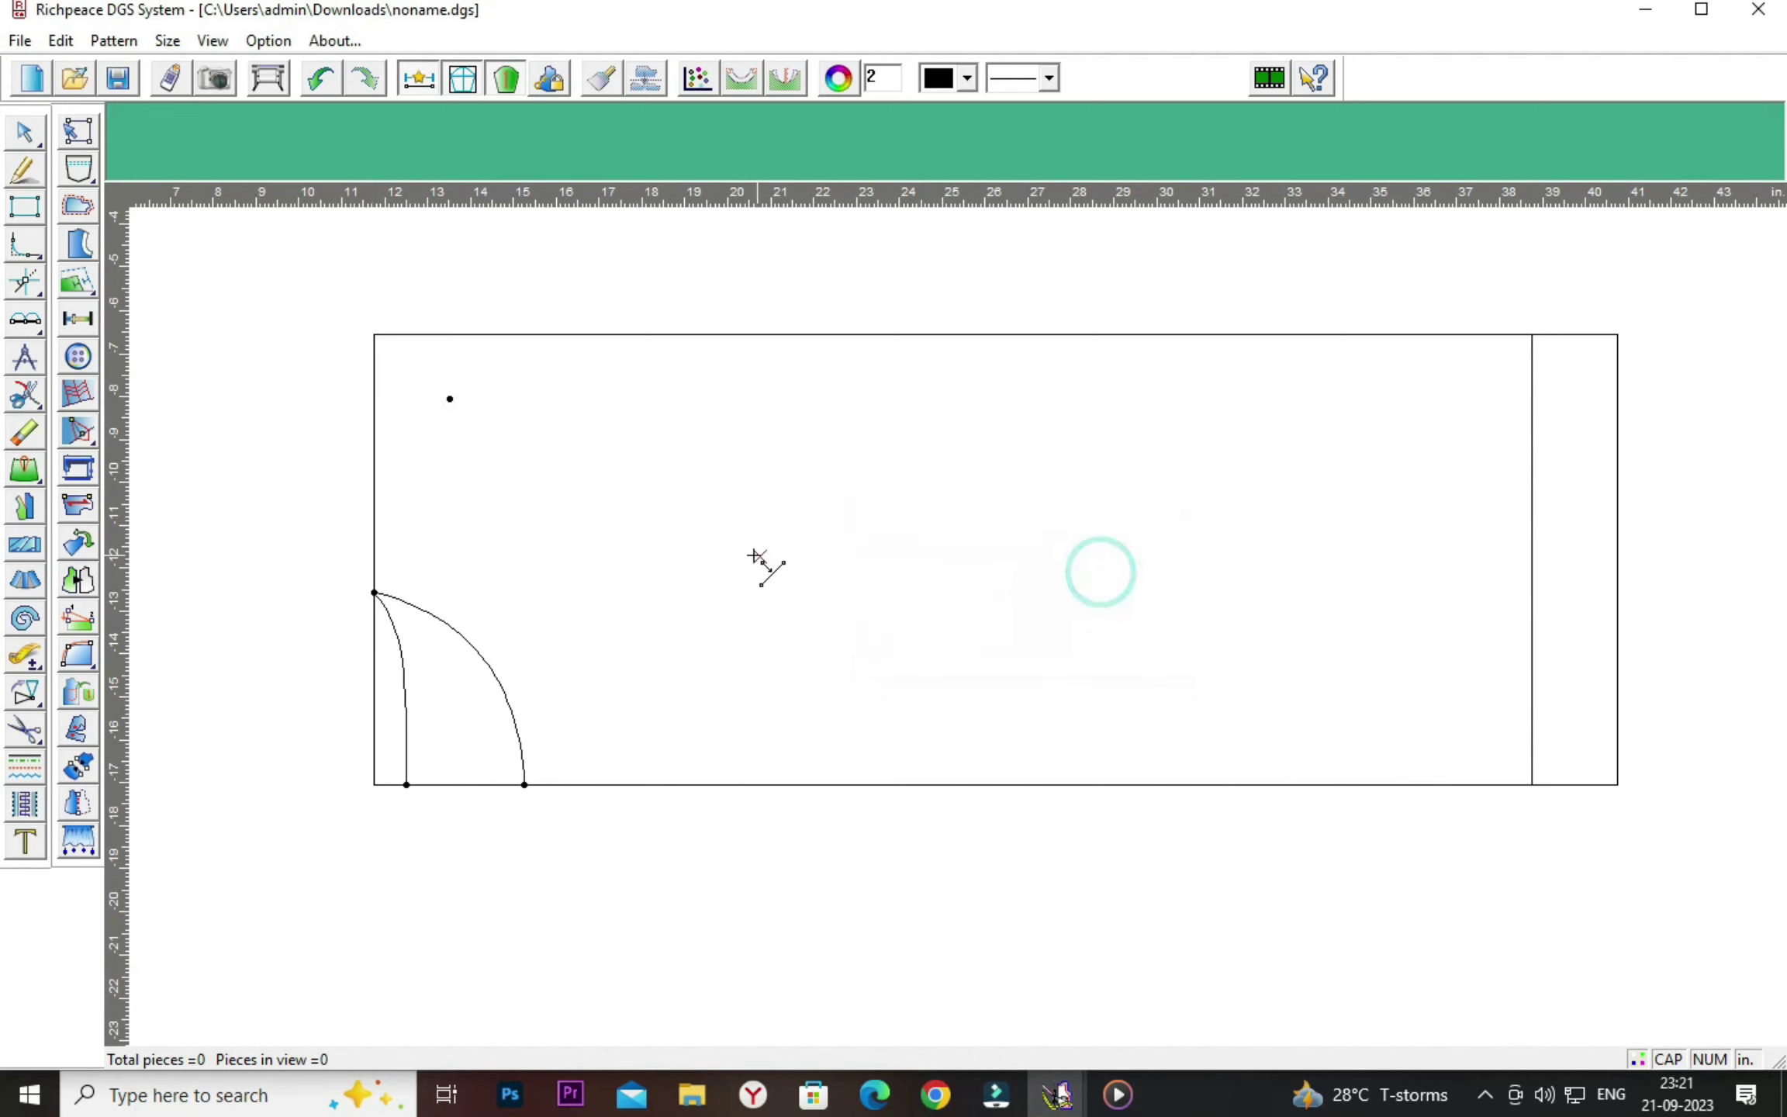
Draw the shoulder line from the neck point to it, then a straight armhole line to the top edge.
{"action": "right_click", "coordinate": [760, 565]}
{"action": "left_click", "coordinate": [813, 570]}
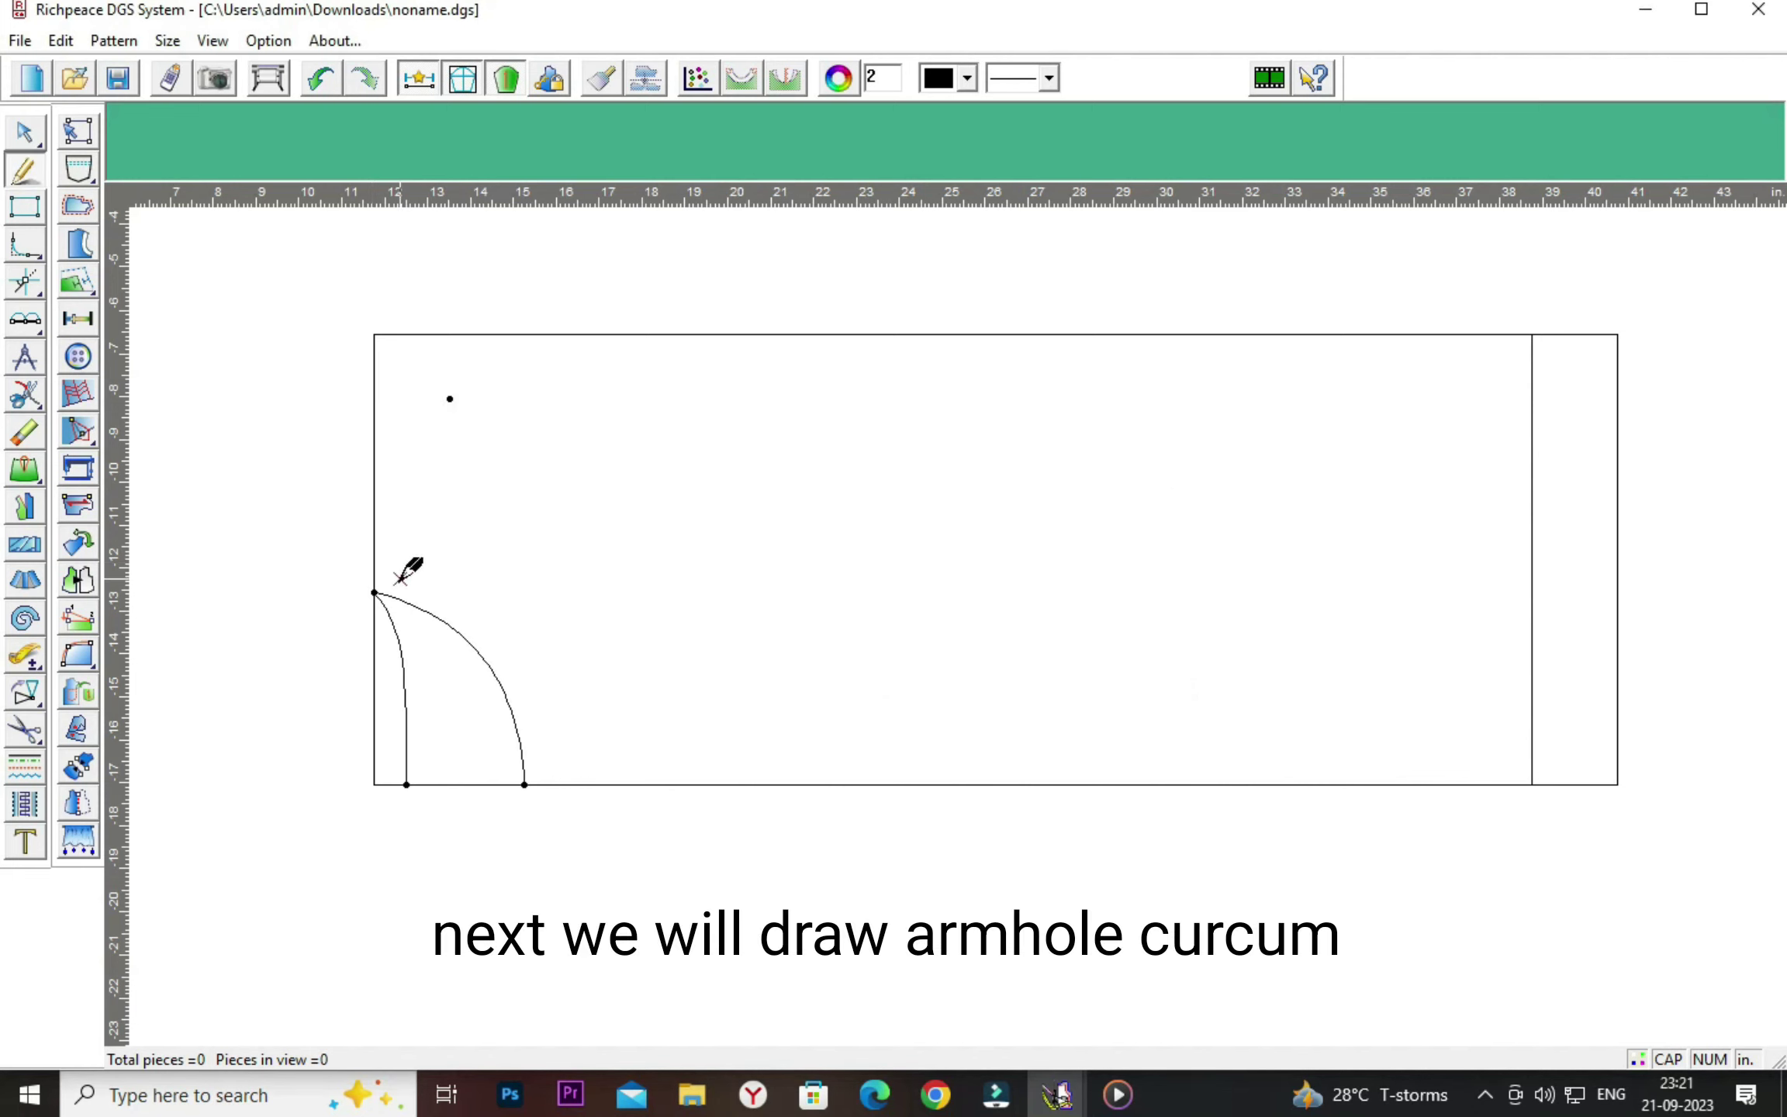
{"action": "left_click", "coordinate": [375, 593]}
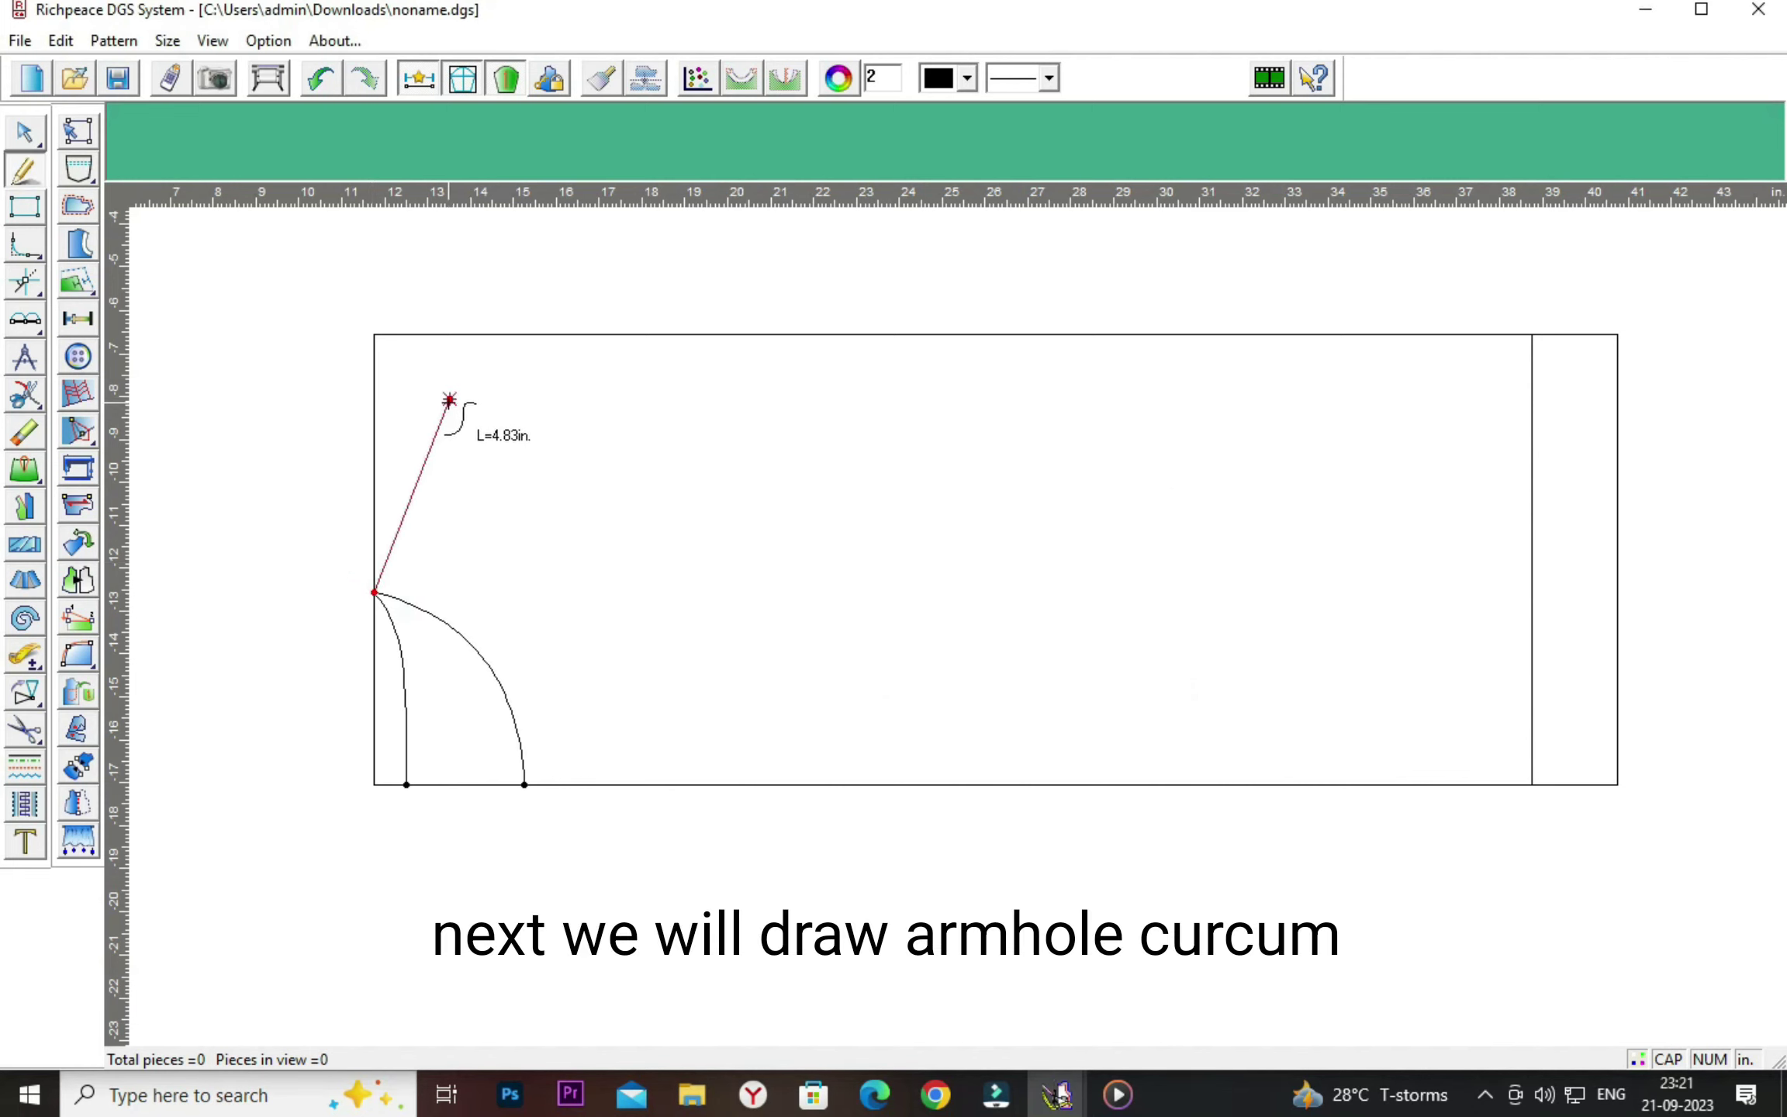
{"action": "left_click", "coordinate": [450, 399]}
{"action": "right_click", "coordinate": [449, 398]}
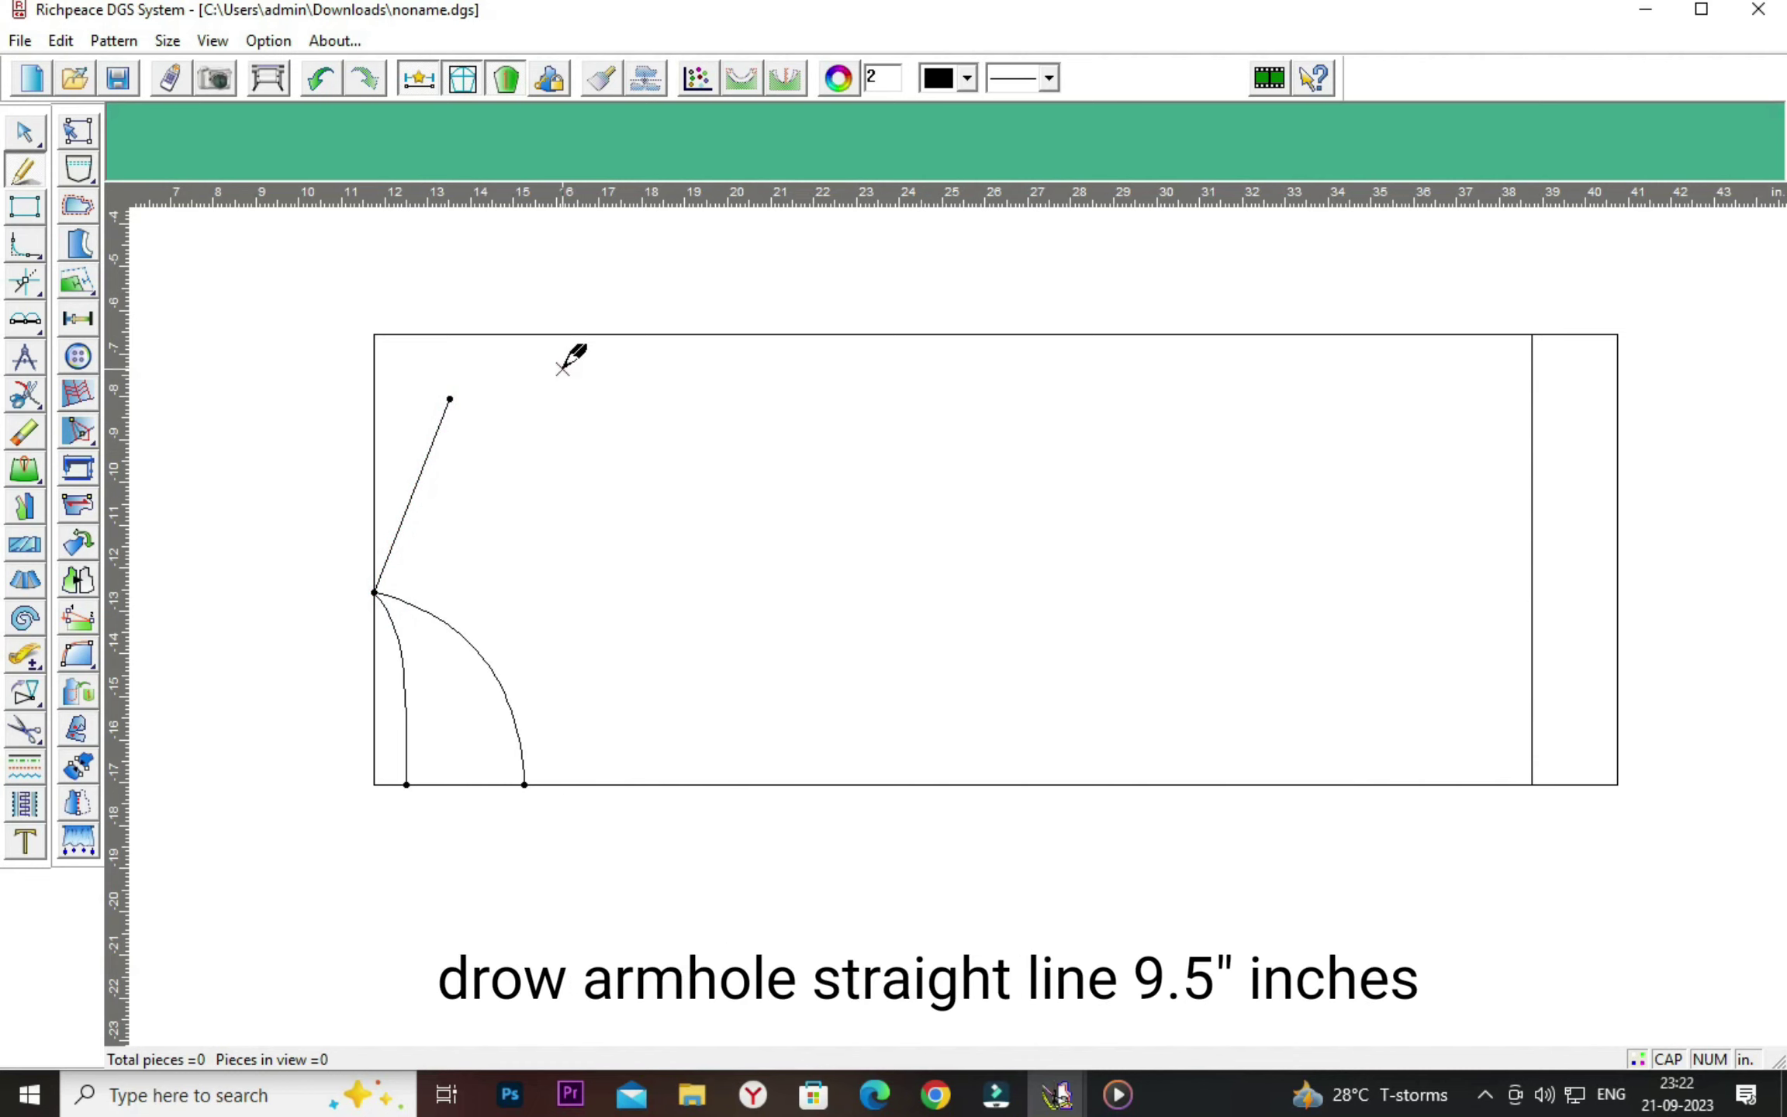
{"action": "left_click", "coordinate": [450, 398]}
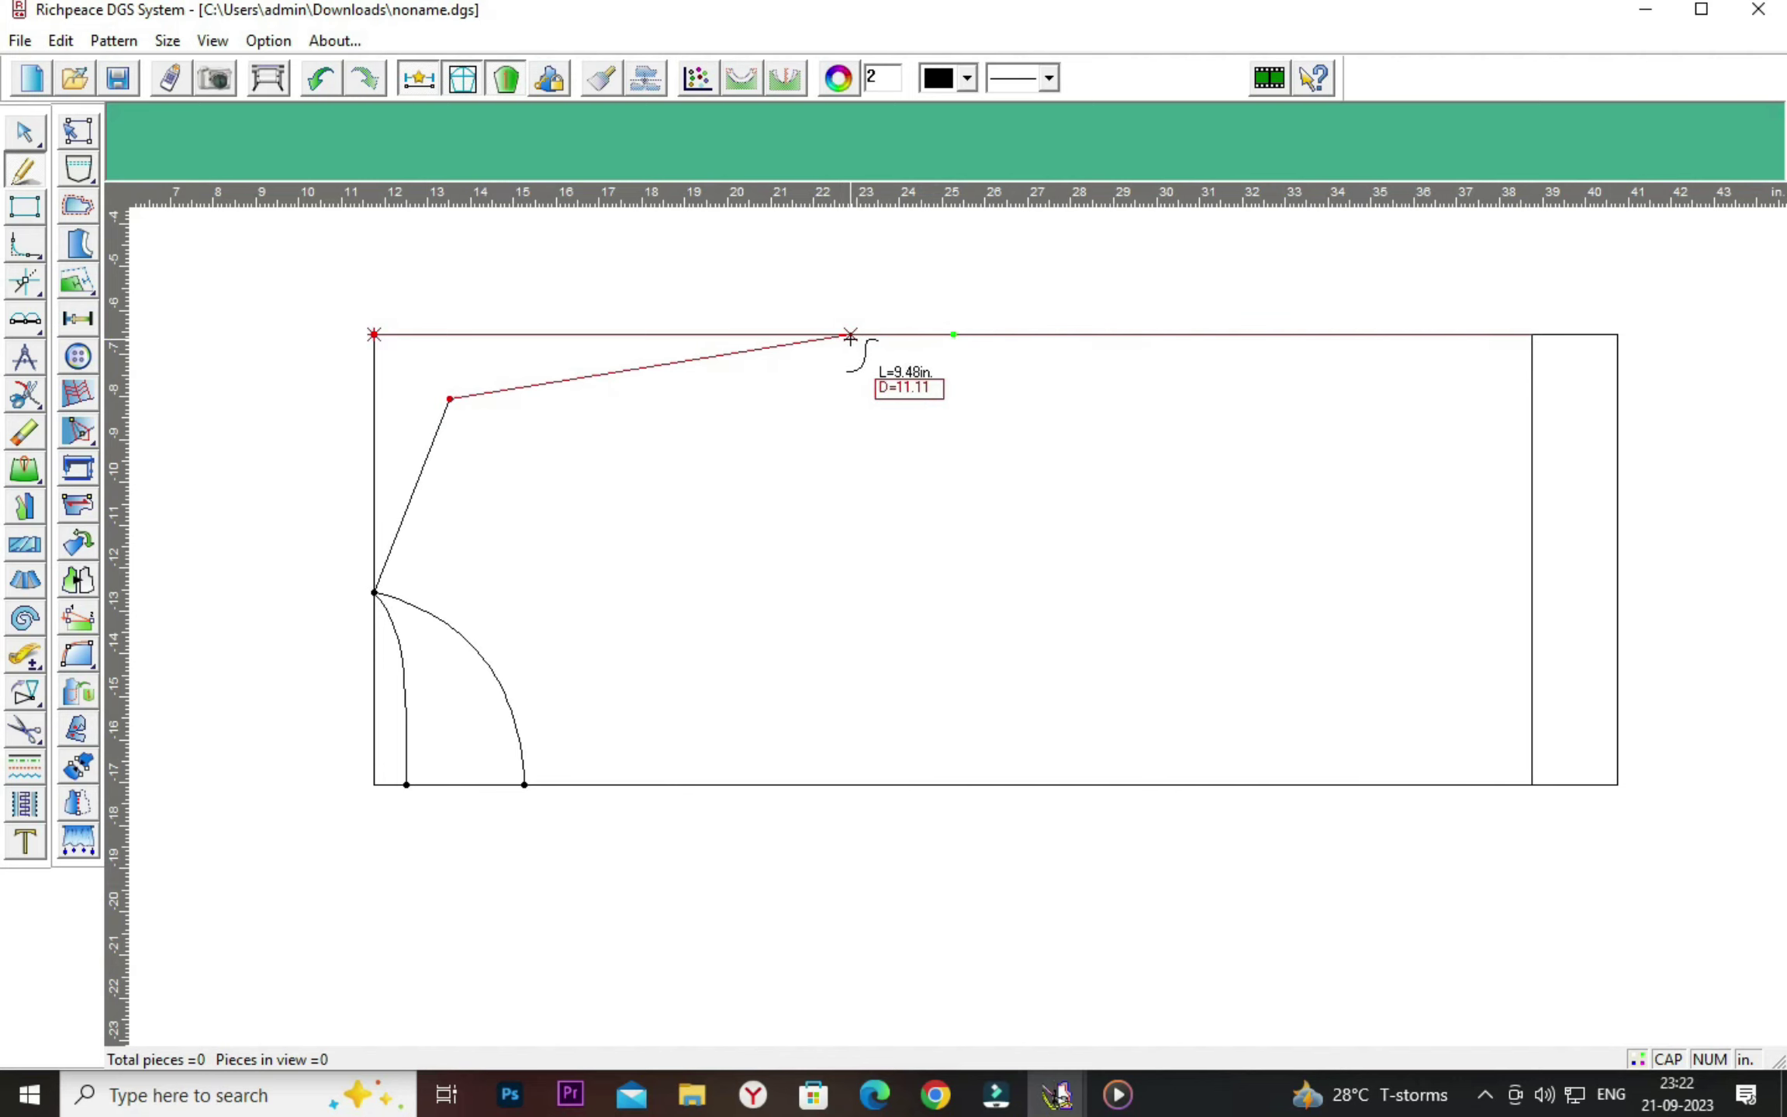
{"action": "left_click", "coordinate": [851, 338]}
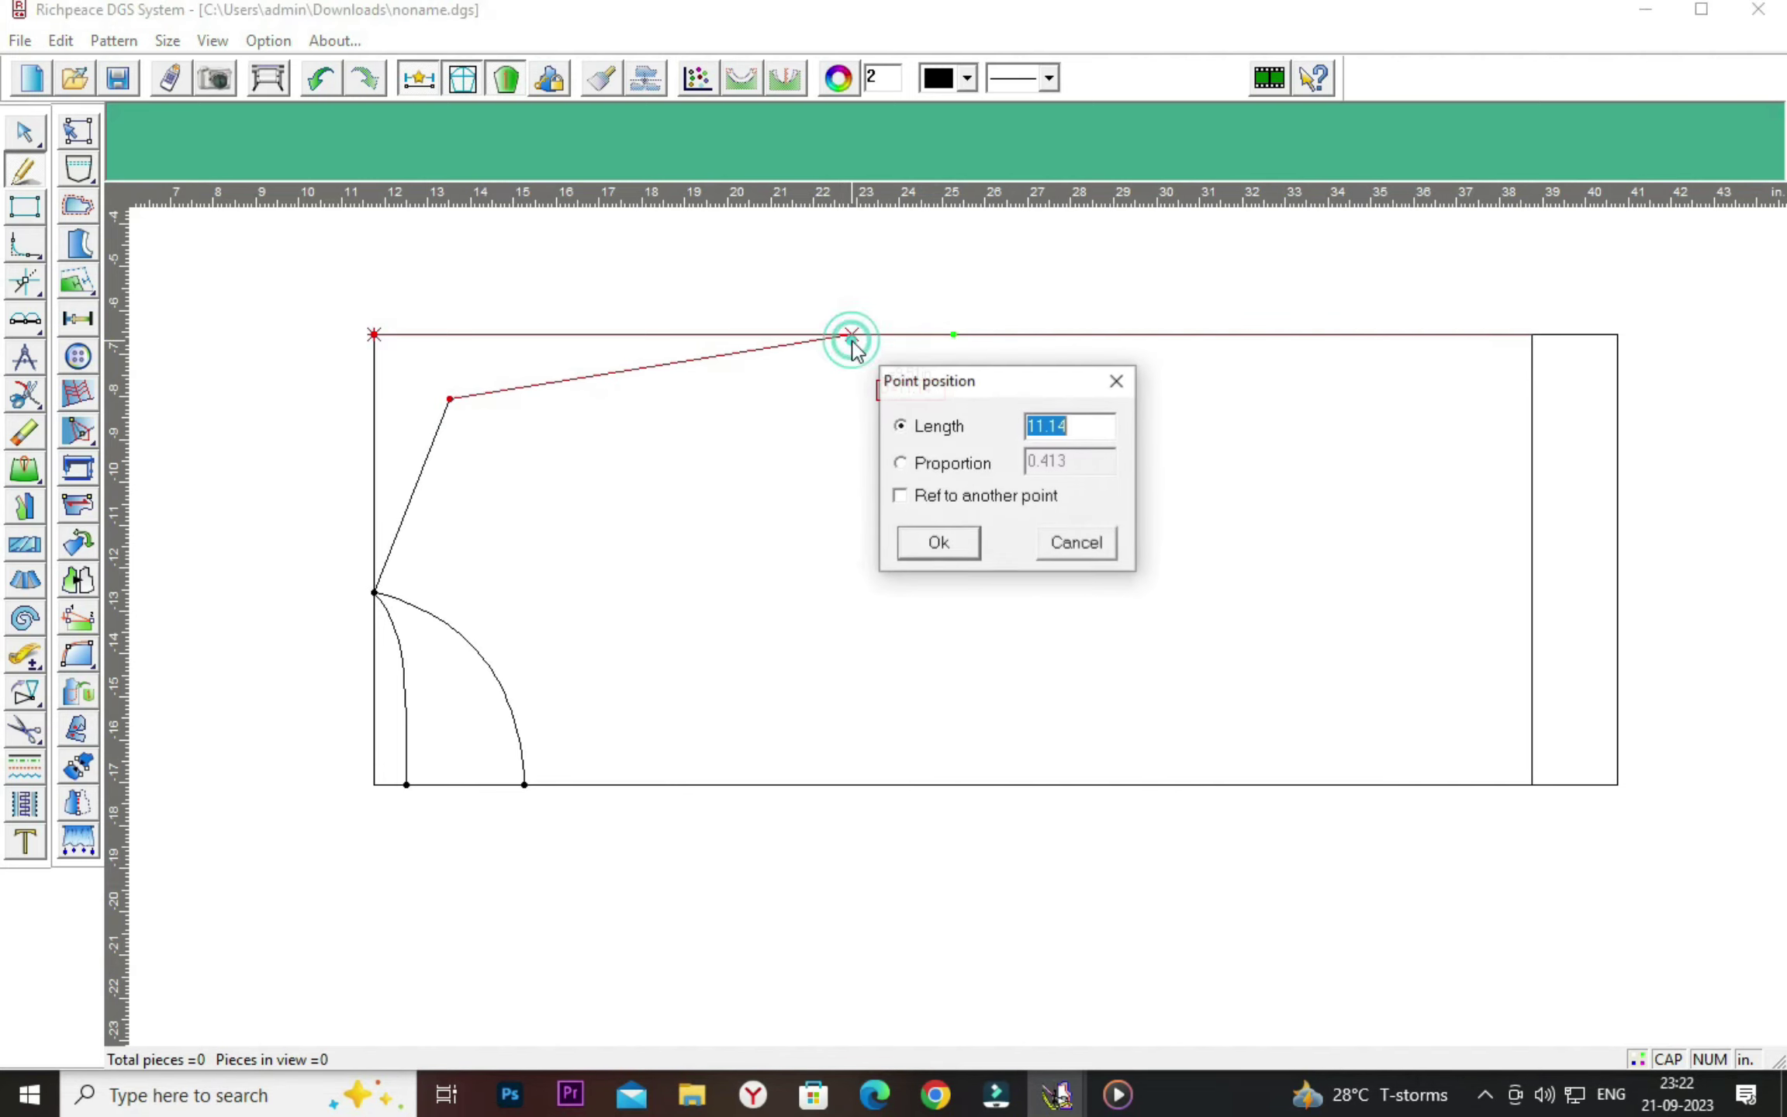
{"action": "left_click", "coordinate": [964, 531]}
Measure the length of the straight armhole line.
{"action": "left_click", "coordinate": [25, 655]}
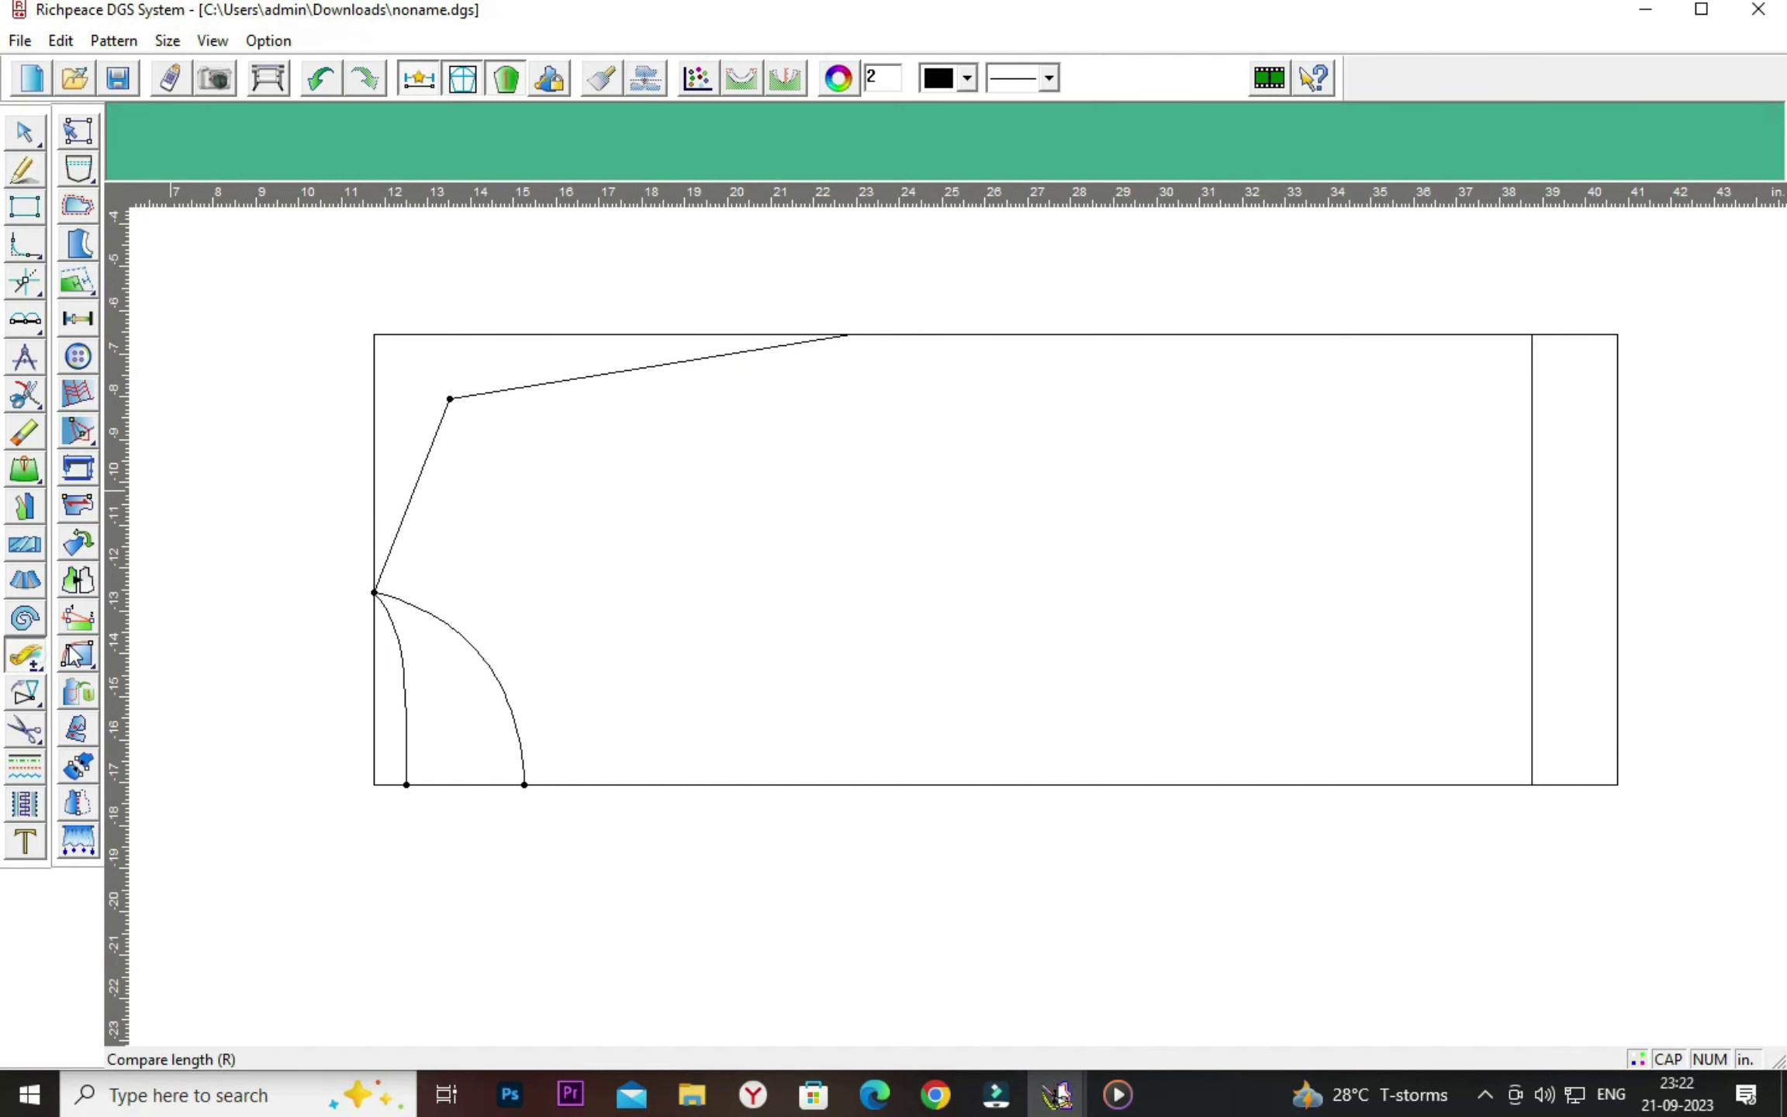
{"action": "left_click", "coordinate": [685, 363]}
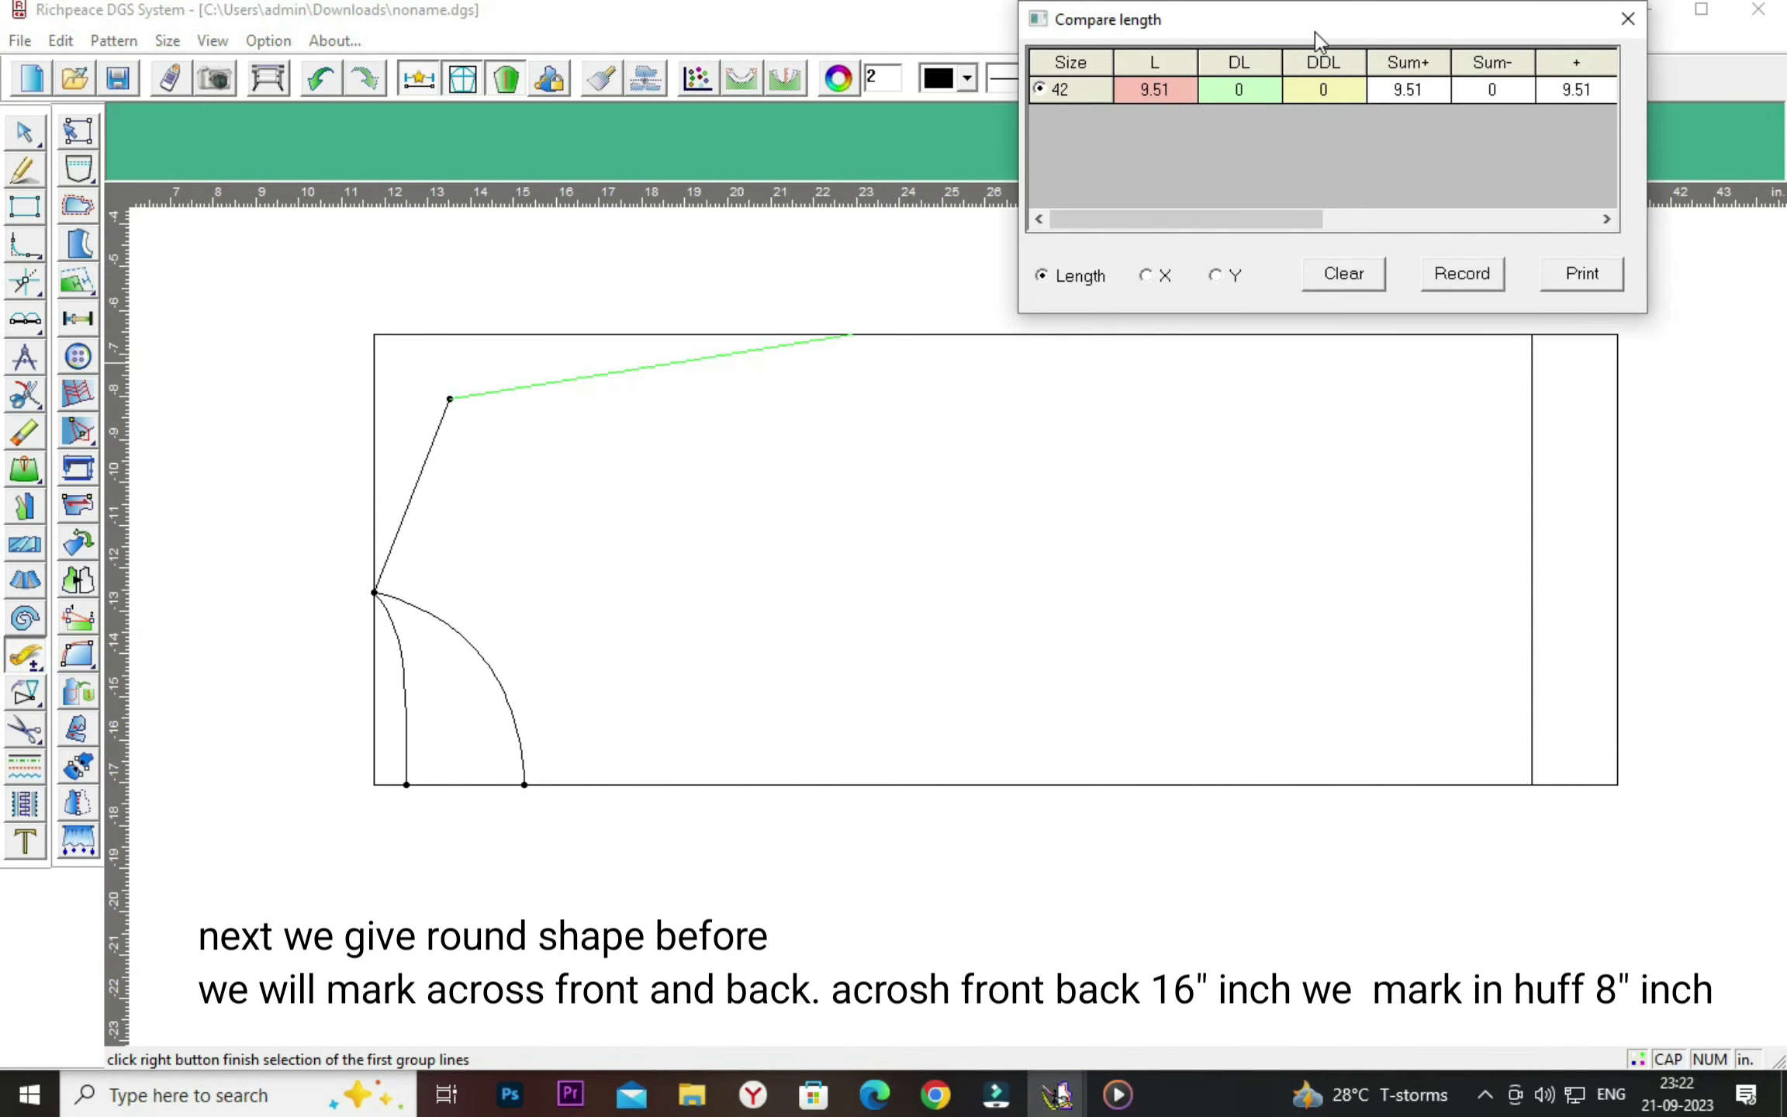
{"action": "left_click_drag", "start_coordinate": [1314, 39], "coordinate": [1153, 127]}
{"action": "left_click", "coordinate": [1468, 112]}
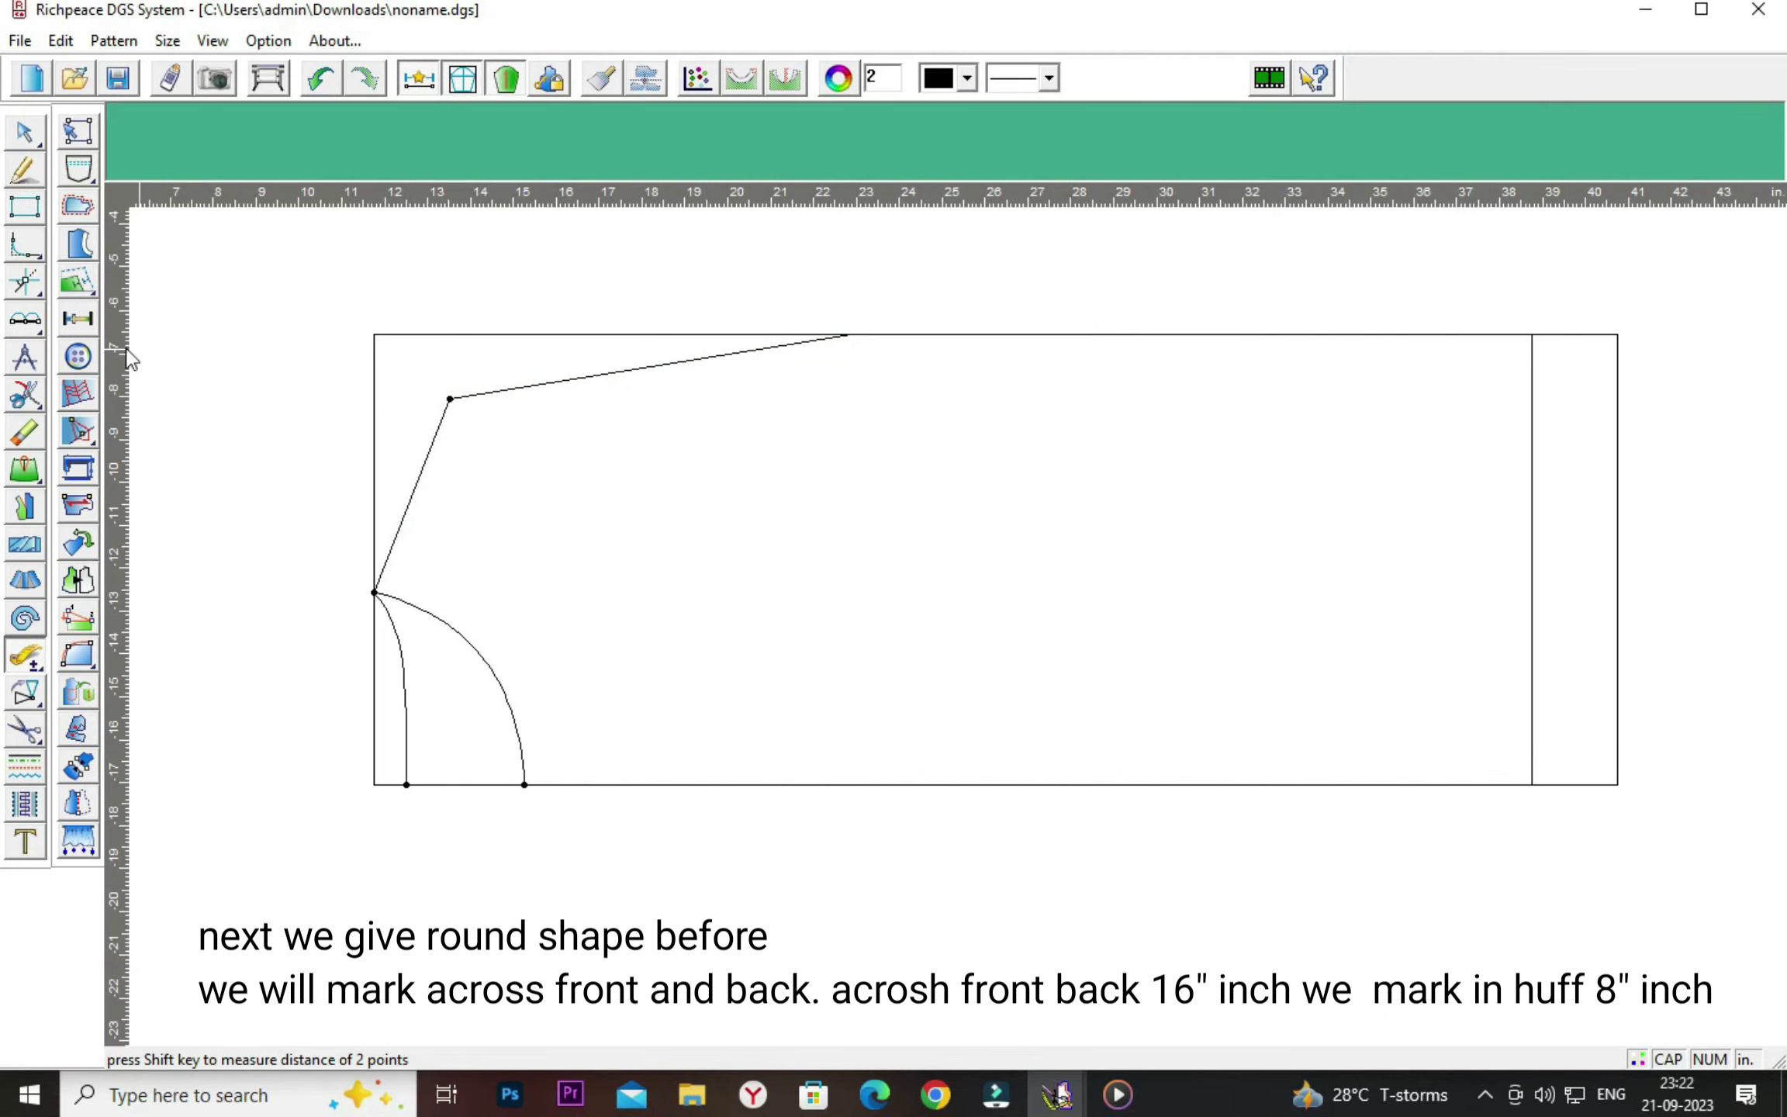
Place a guide point offset 7 and 8 inches from the block's bottom-left corner.
{"action": "left_click", "coordinate": [24, 318]}
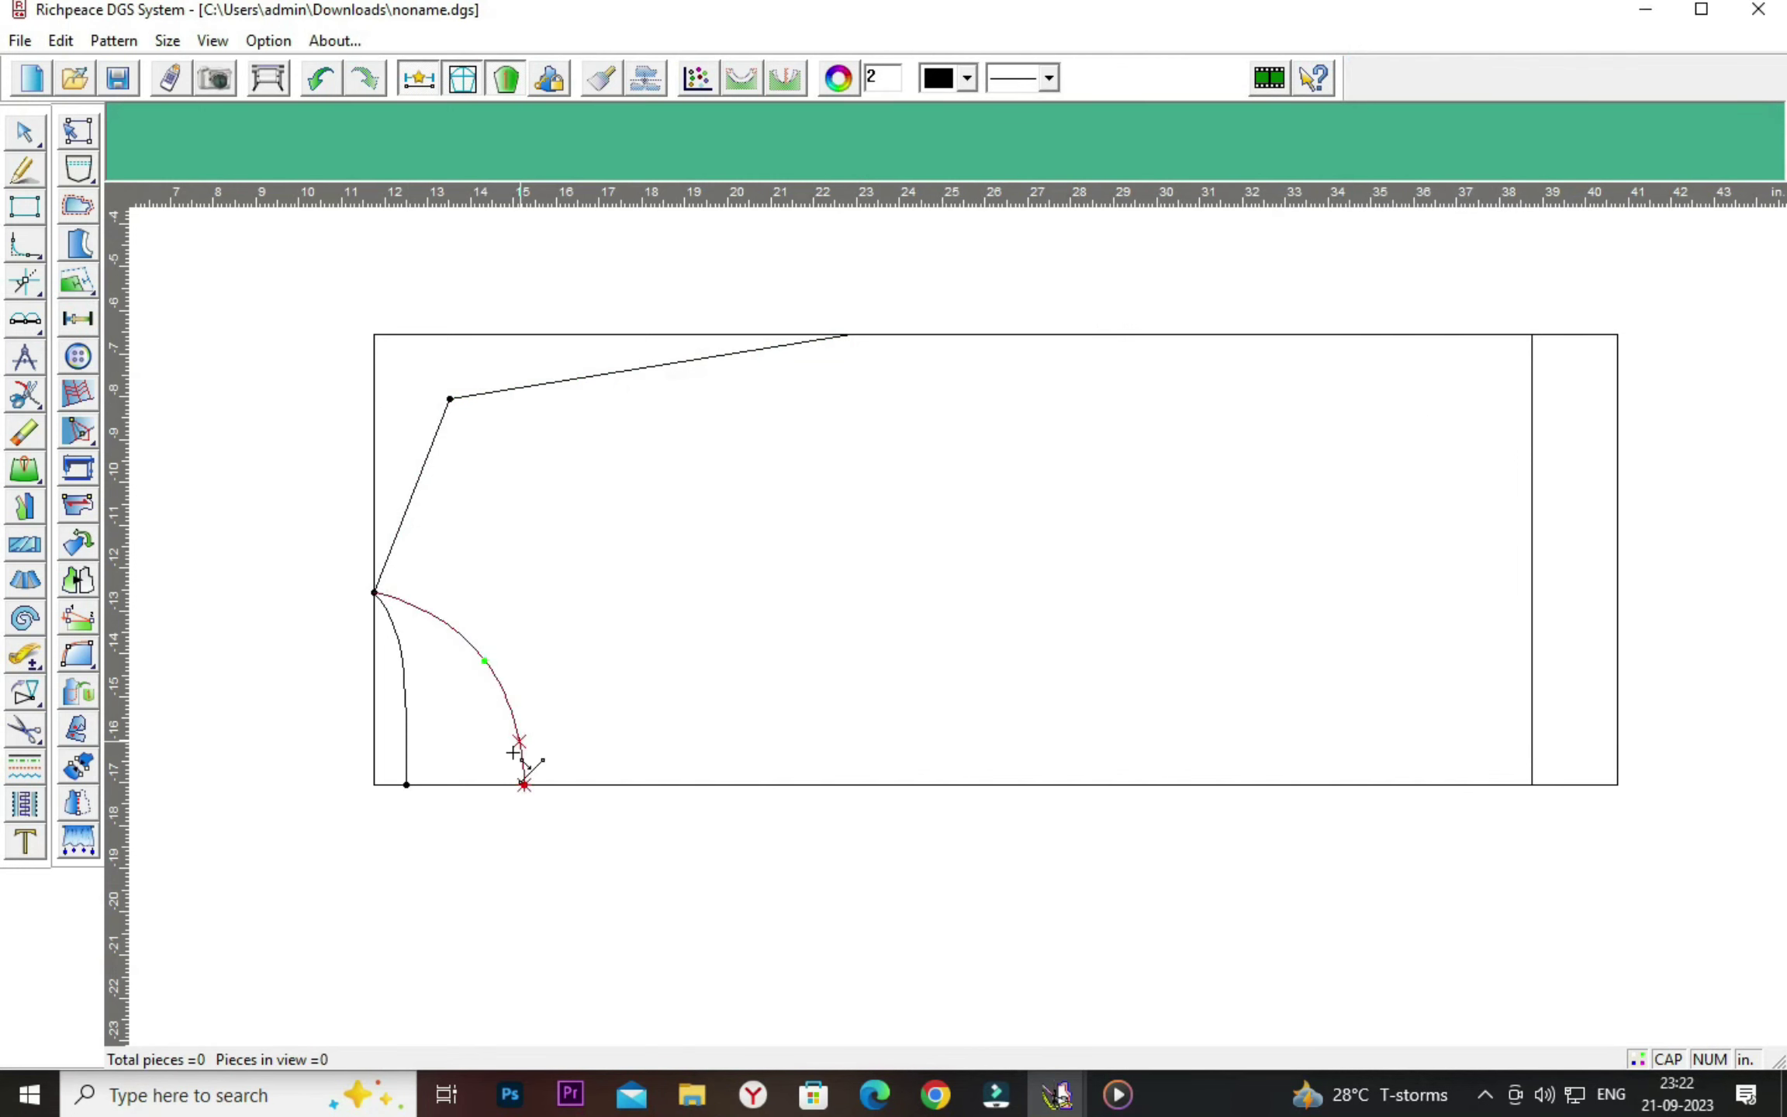
{"action": "left_click", "coordinate": [373, 785]}
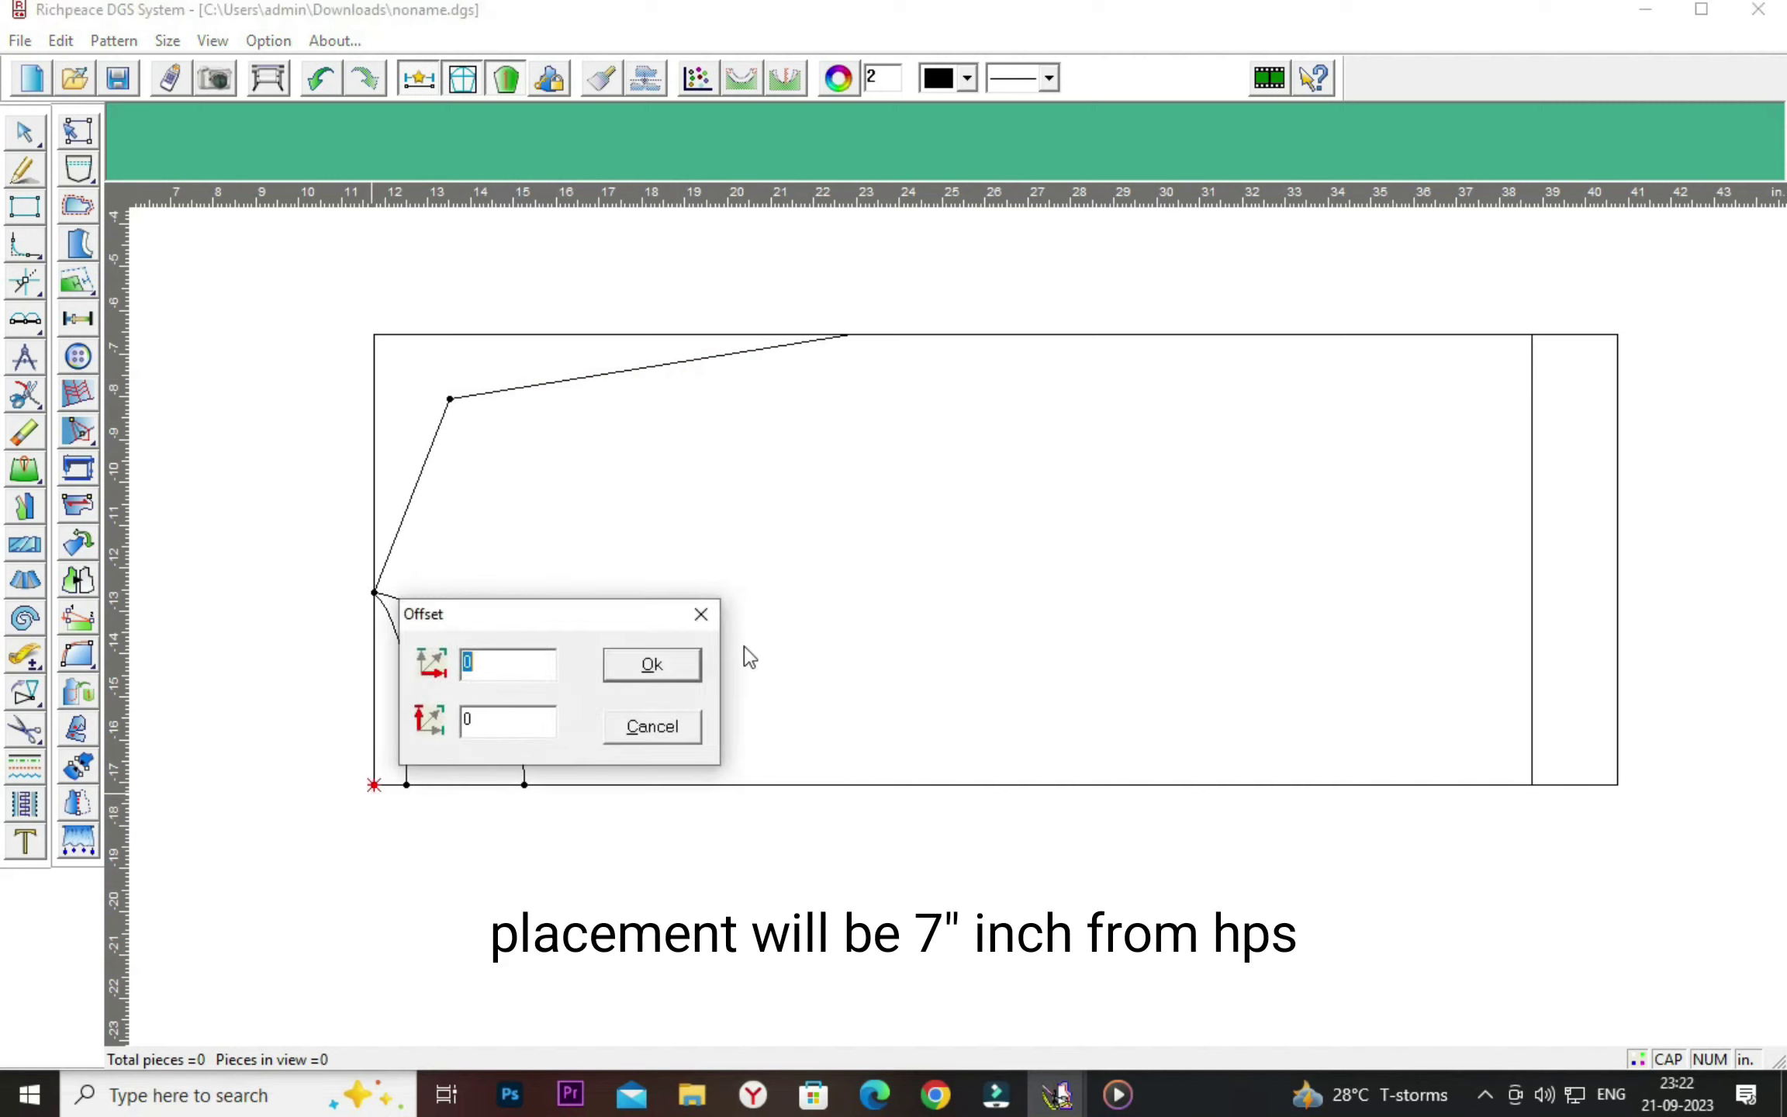
{"action": "left_click_drag", "start_coordinate": [594, 612], "coordinate": [1040, 531]}
{"action": "left_click", "coordinate": [942, 593]}
{"action": "key", "text": "BackSpace"}
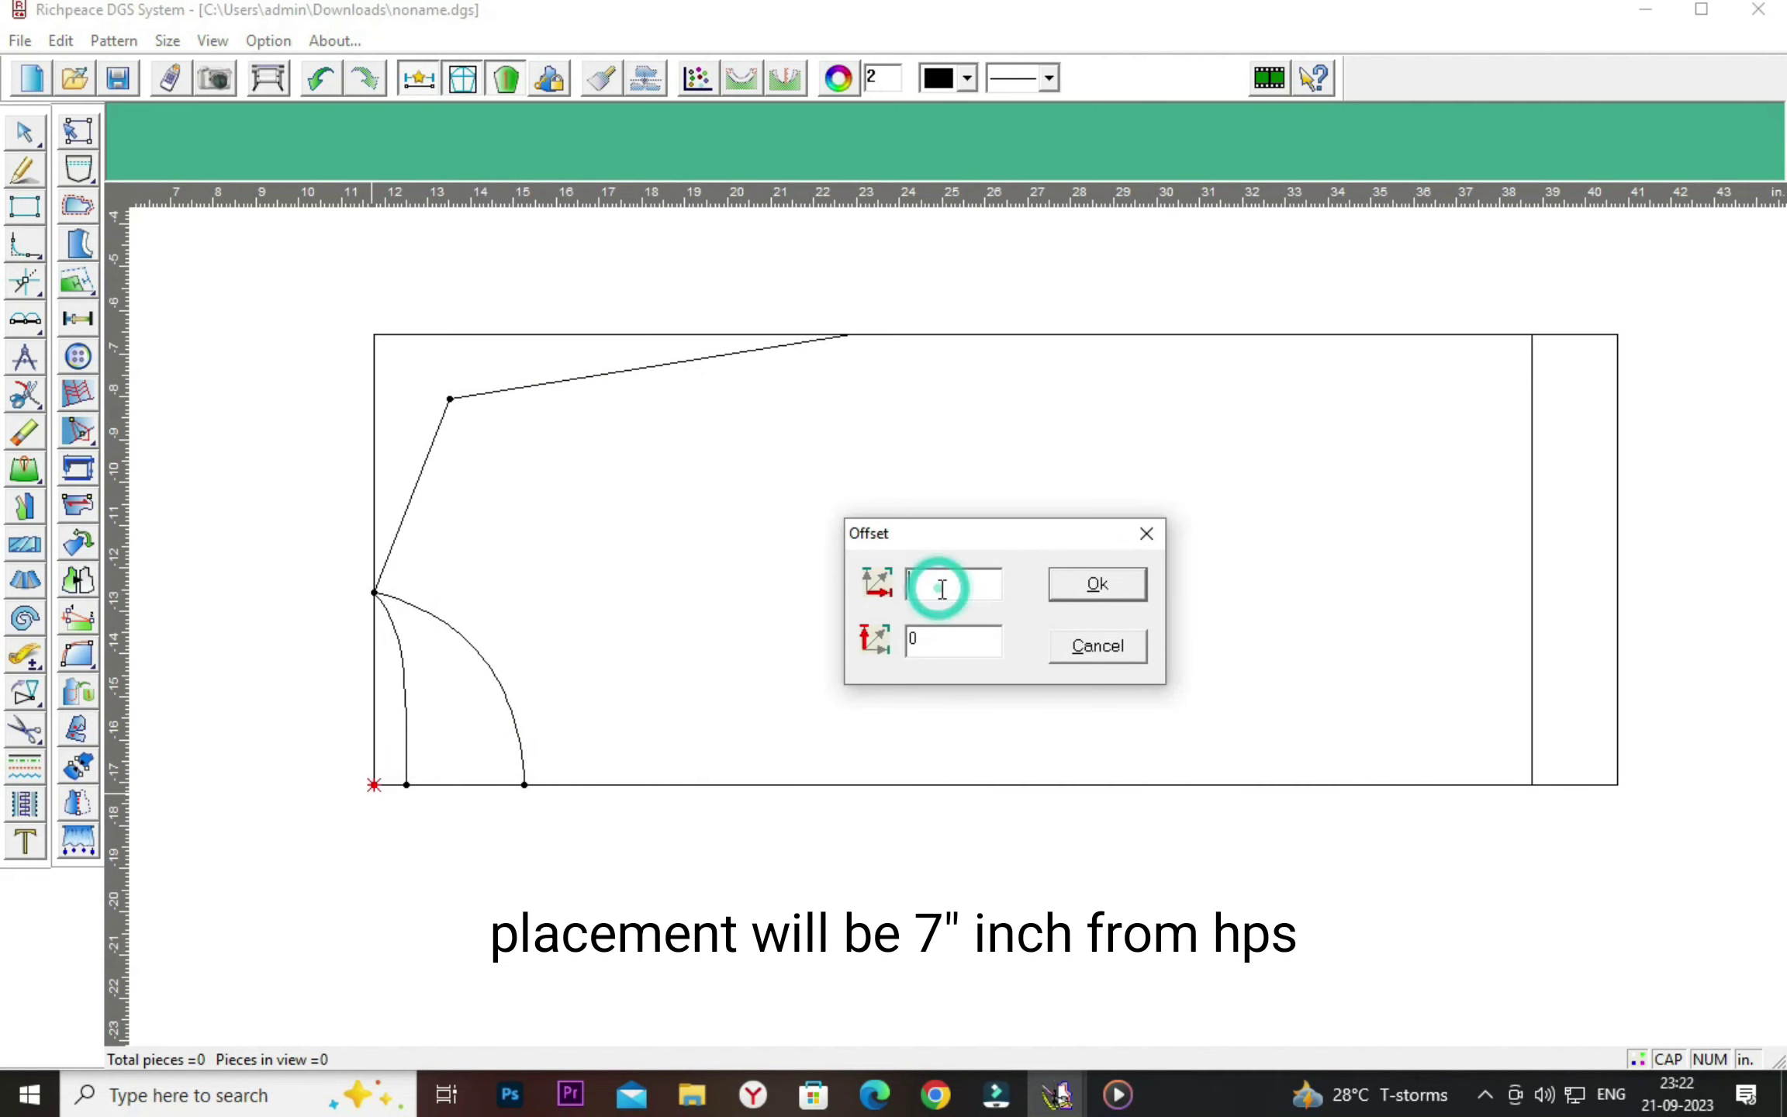
{"action": "type", "text": "7"}
{"action": "left_click", "coordinate": [959, 637]}
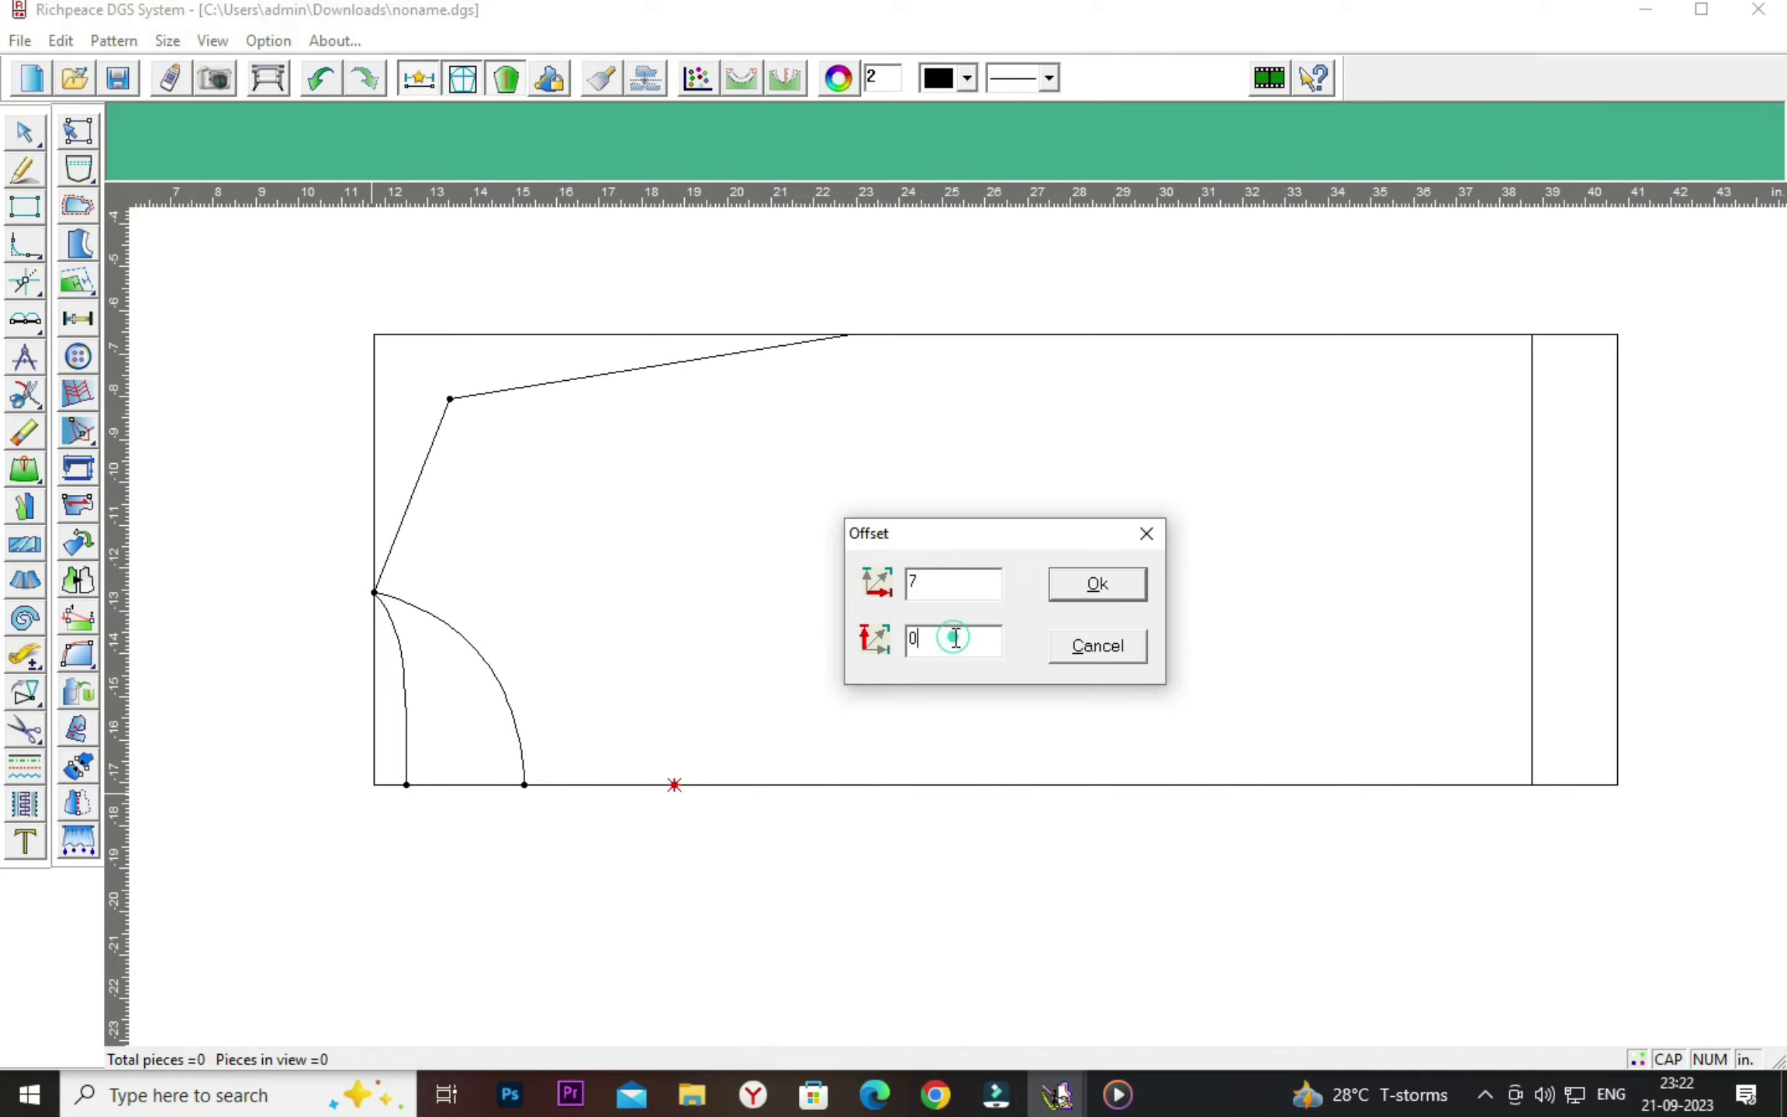
{"action": "key", "text": "BackSpace"}
{"action": "left_click", "coordinate": [1097, 590]}
Reshape the slanted top line into a smooth armhole curve through the guide point, about 10.6 inches long.
{"action": "right_click", "coordinate": [878, 469]}
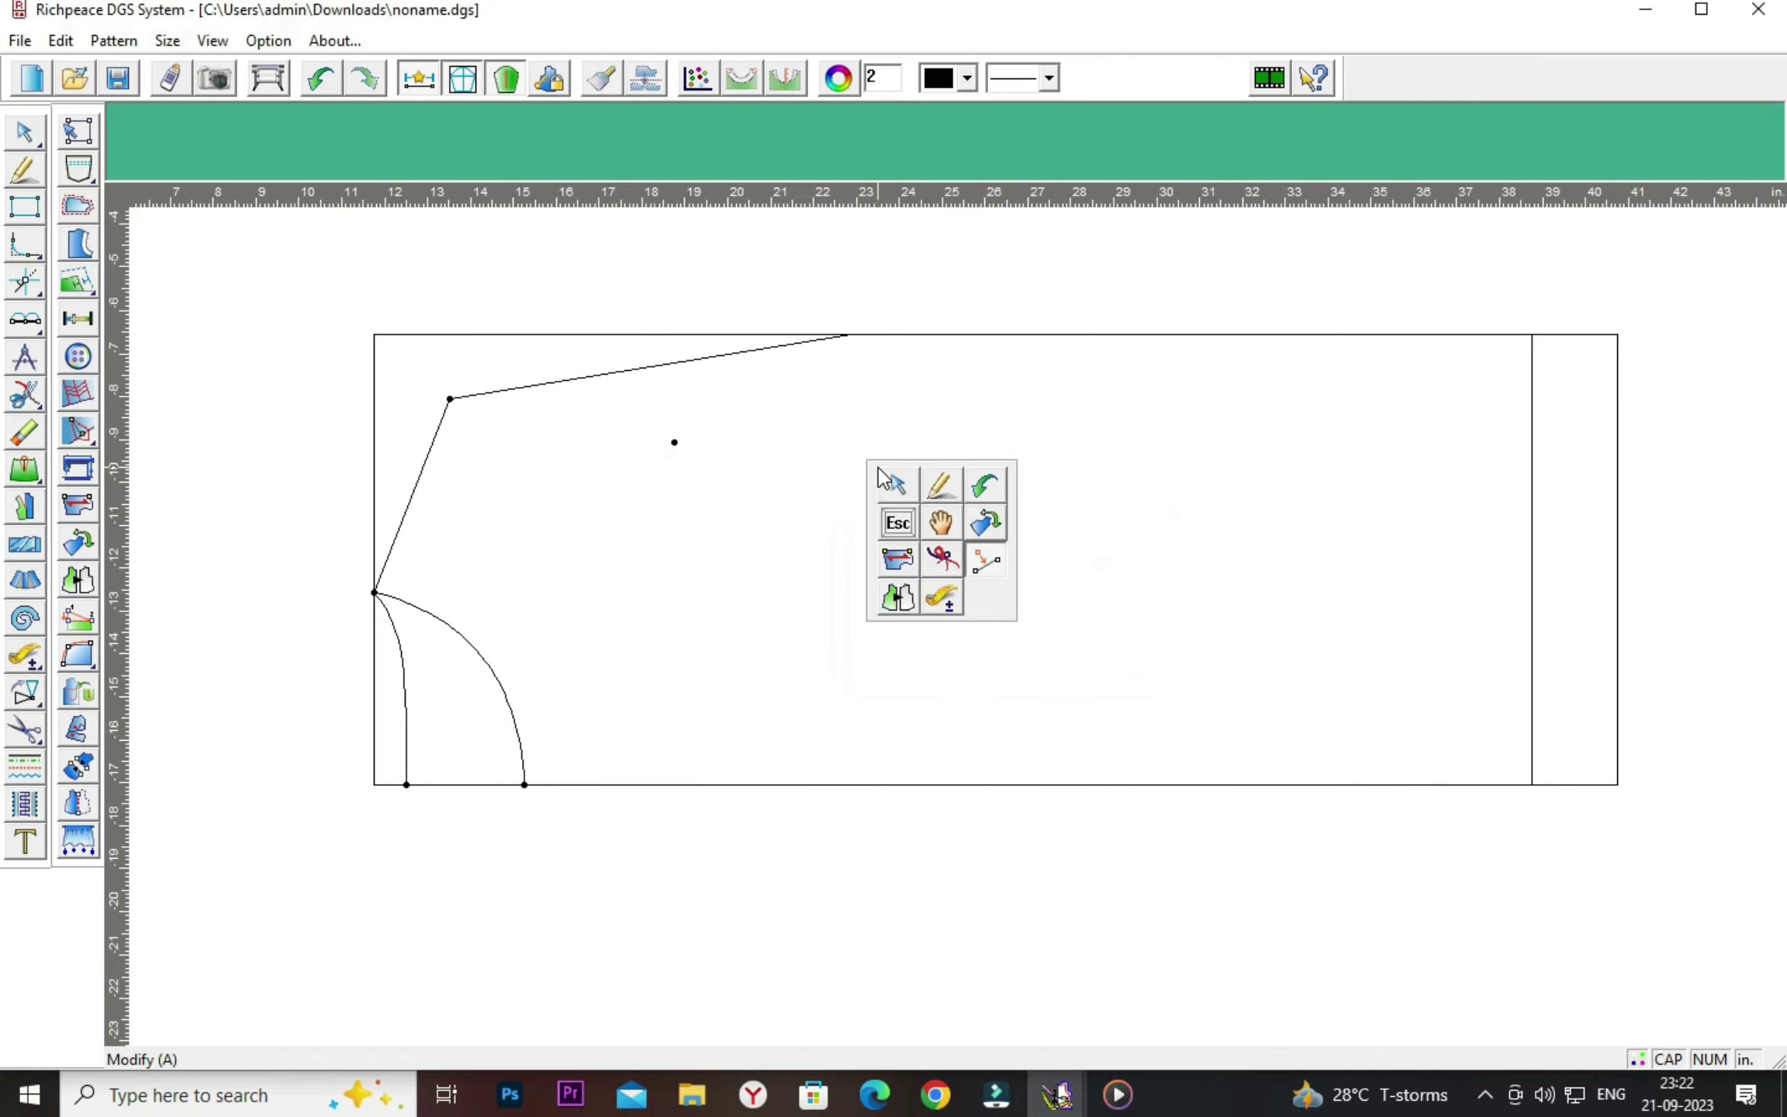
{"action": "left_click", "coordinate": [899, 489]}
{"action": "left_click", "coordinate": [723, 360]}
{"action": "left_click_drag", "start_coordinate": [726, 353], "coordinate": [675, 442]}
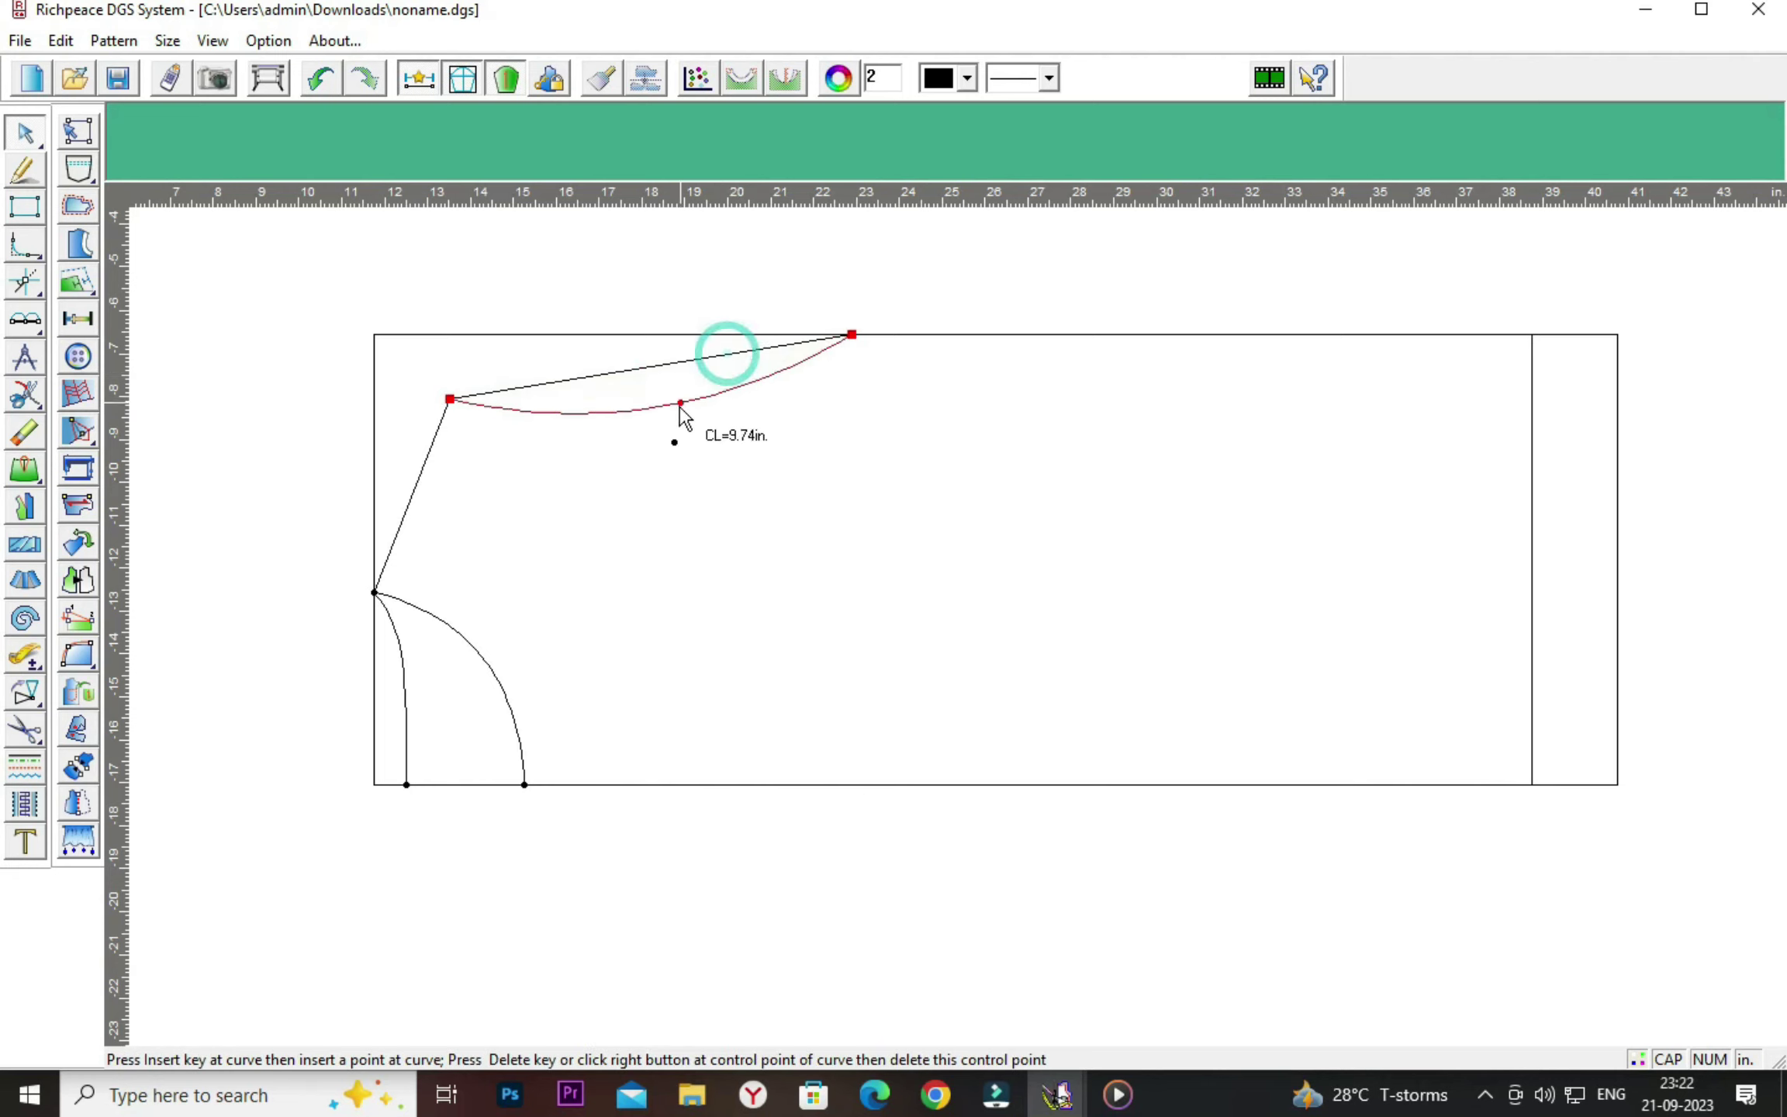
{"action": "left_click", "coordinate": [786, 462]}
{"action": "left_click_drag", "start_coordinate": [794, 387], "coordinate": [832, 380]}
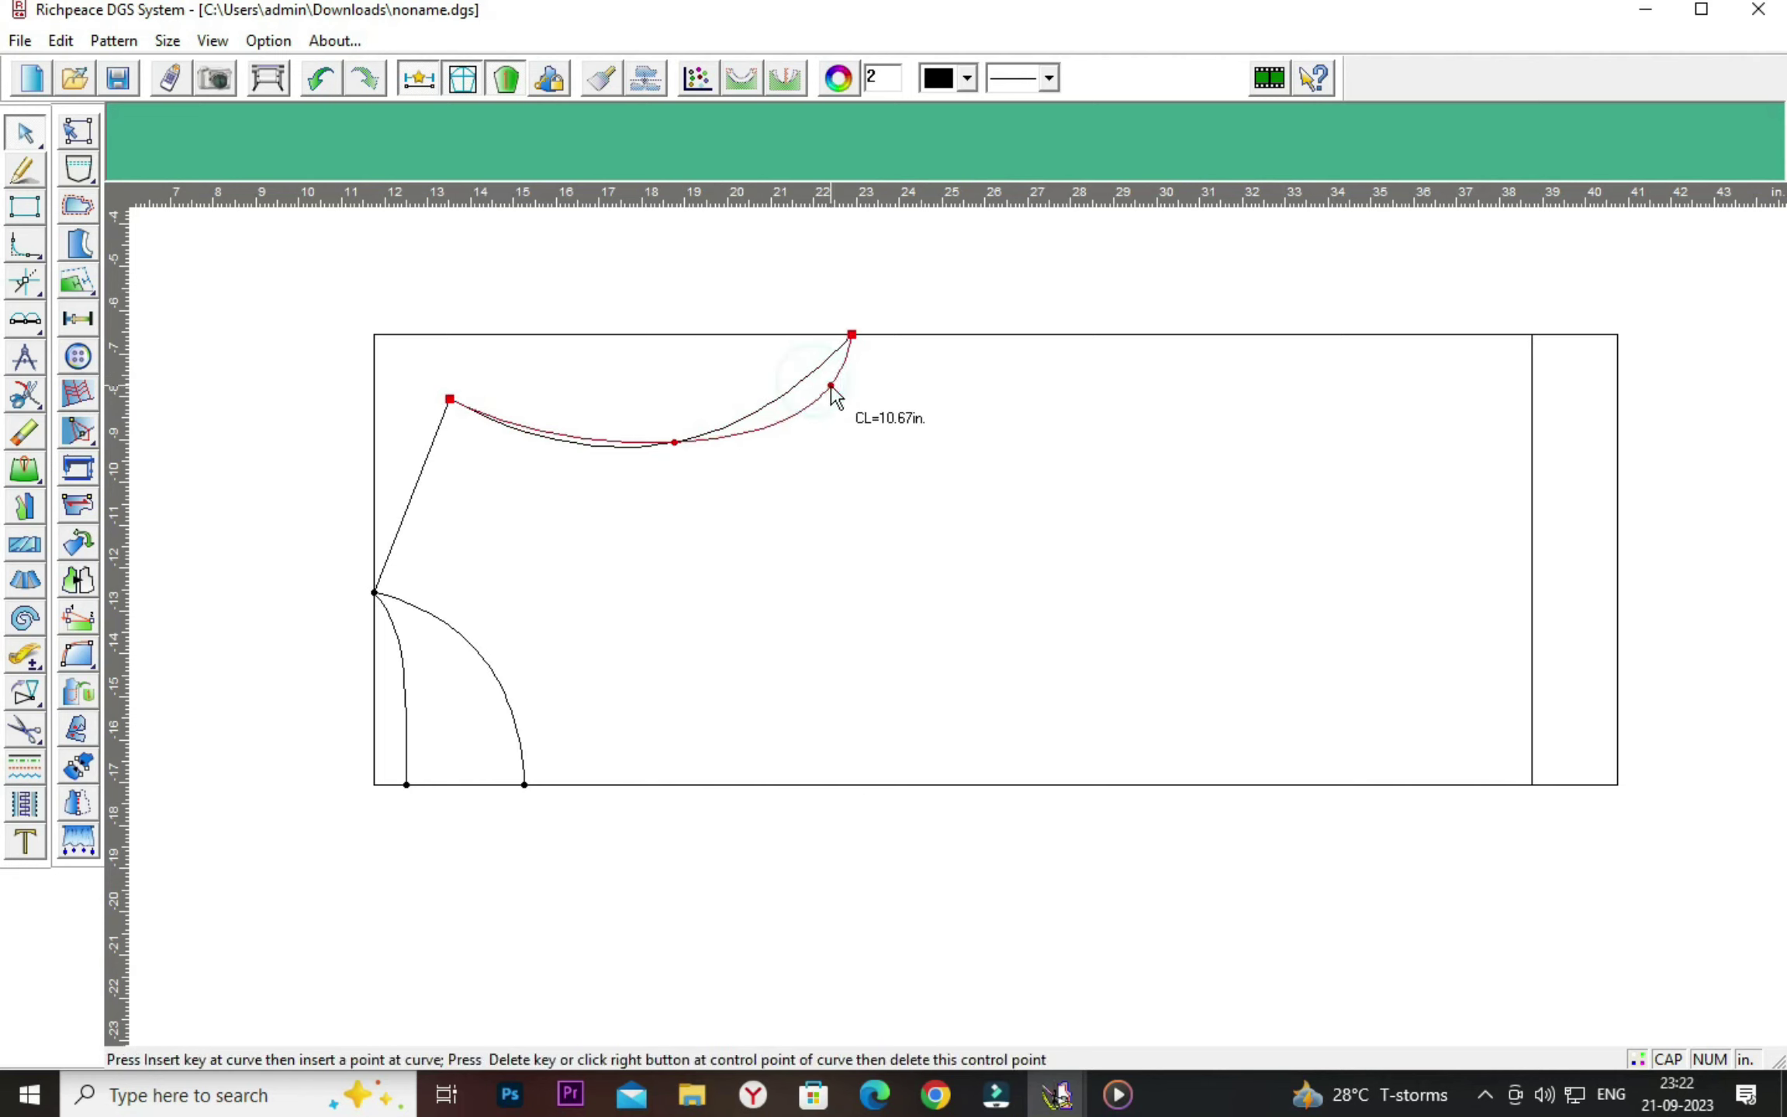
{"action": "left_click", "coordinate": [989, 383]}
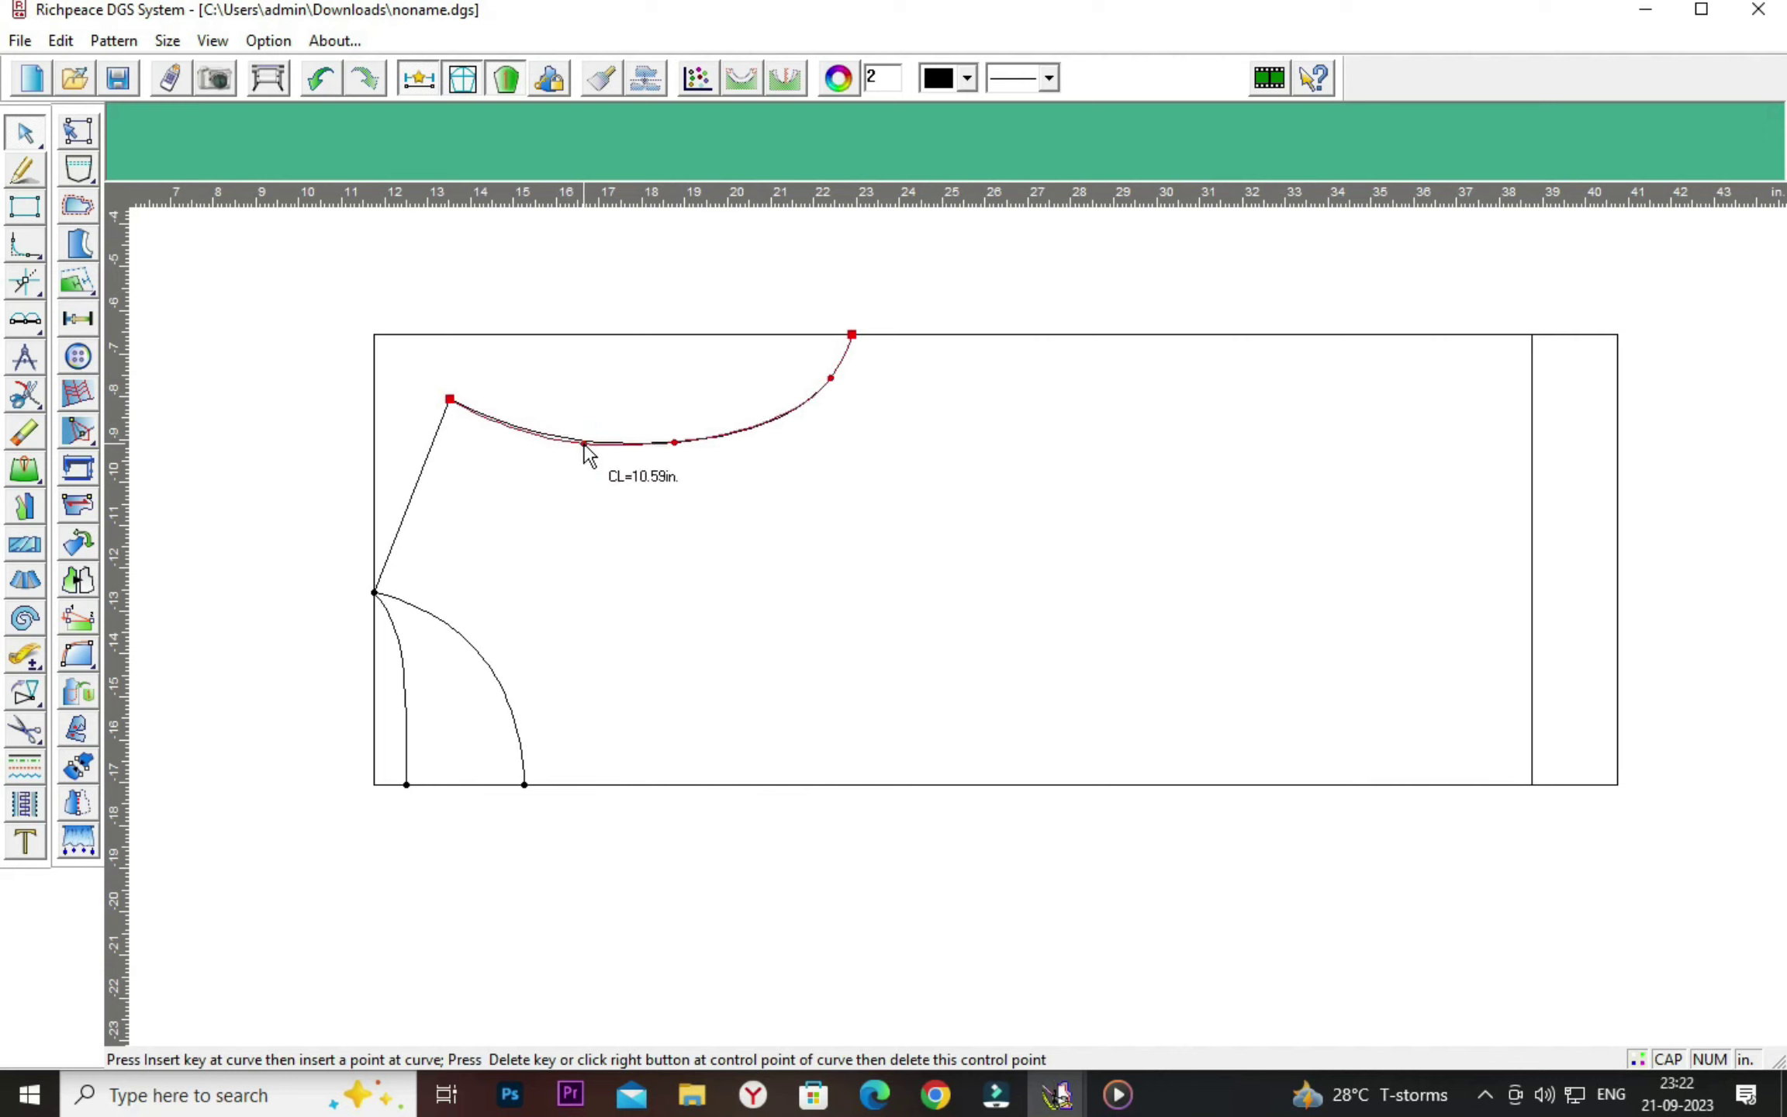
{"action": "left_click_drag", "start_coordinate": [581, 440], "coordinate": [550, 437]}
{"action": "left_click", "coordinate": [546, 459]}
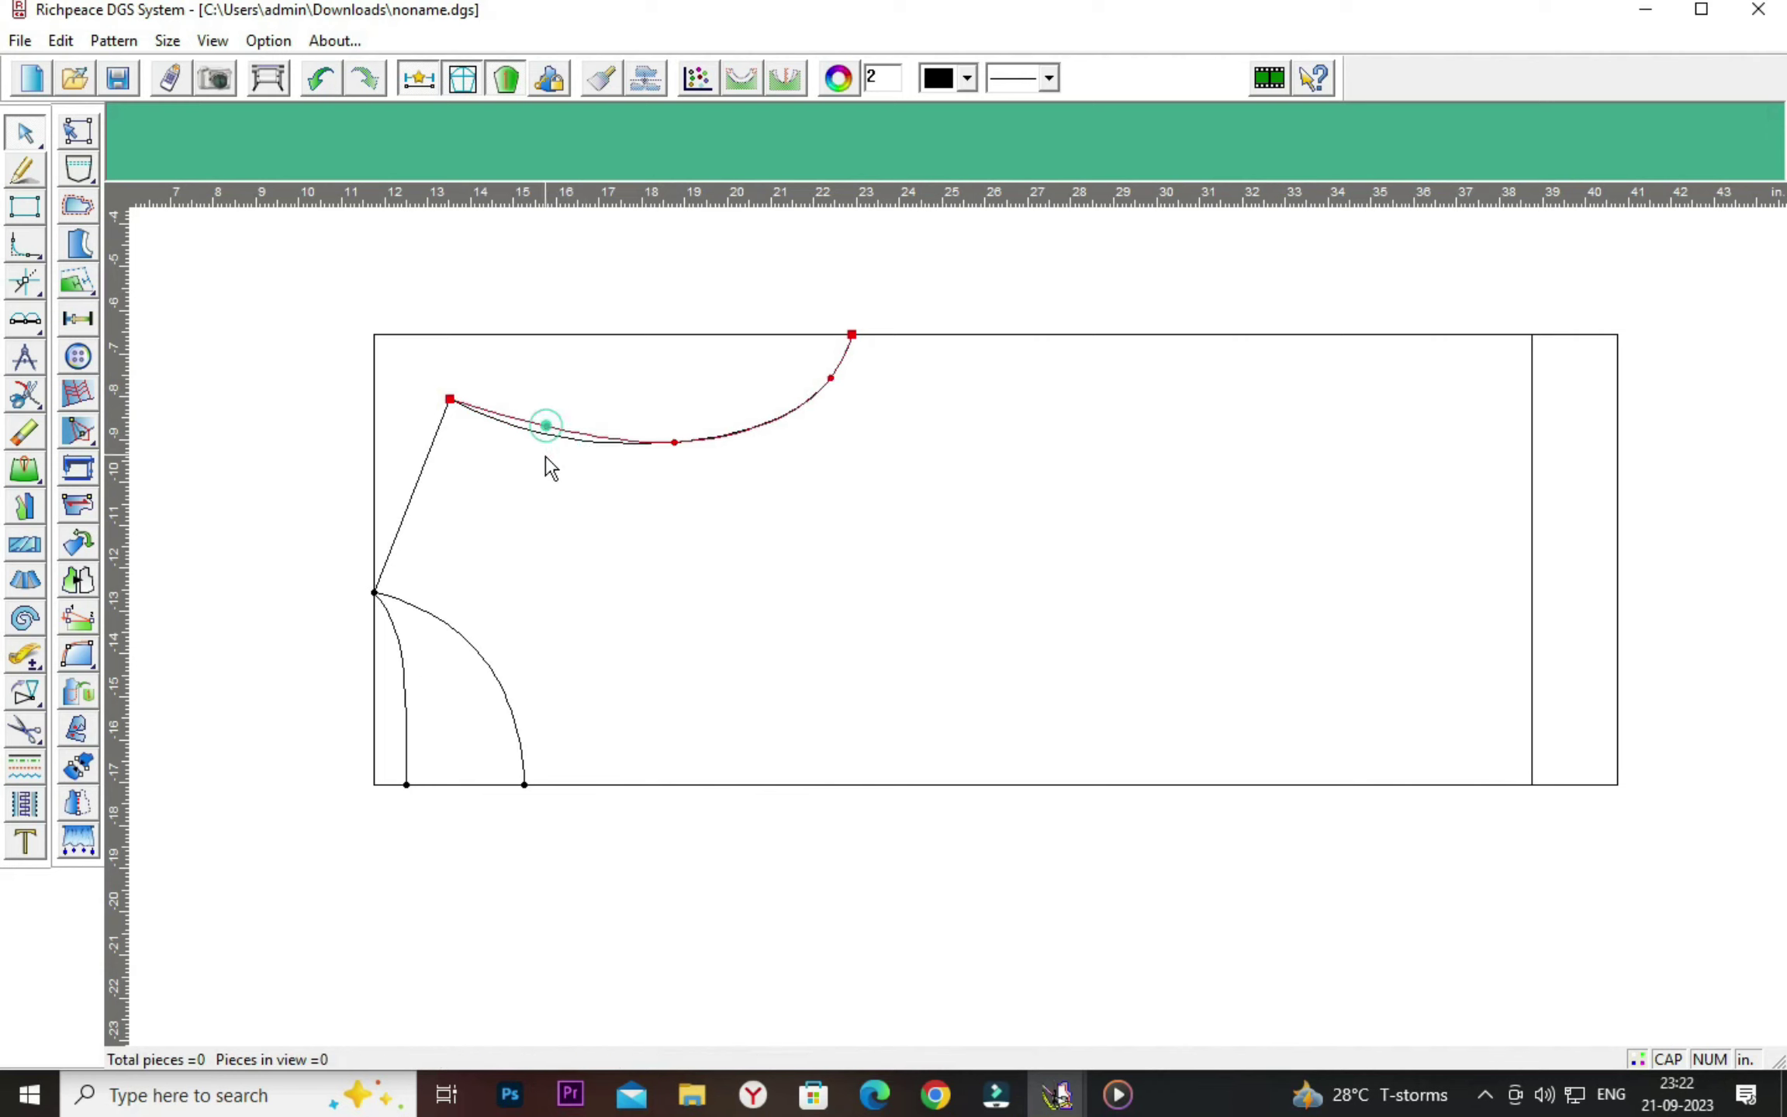
{"action": "left_click", "coordinate": [830, 377]}
{"action": "left_click_drag", "start_coordinate": [830, 378], "coordinate": [832, 380]}
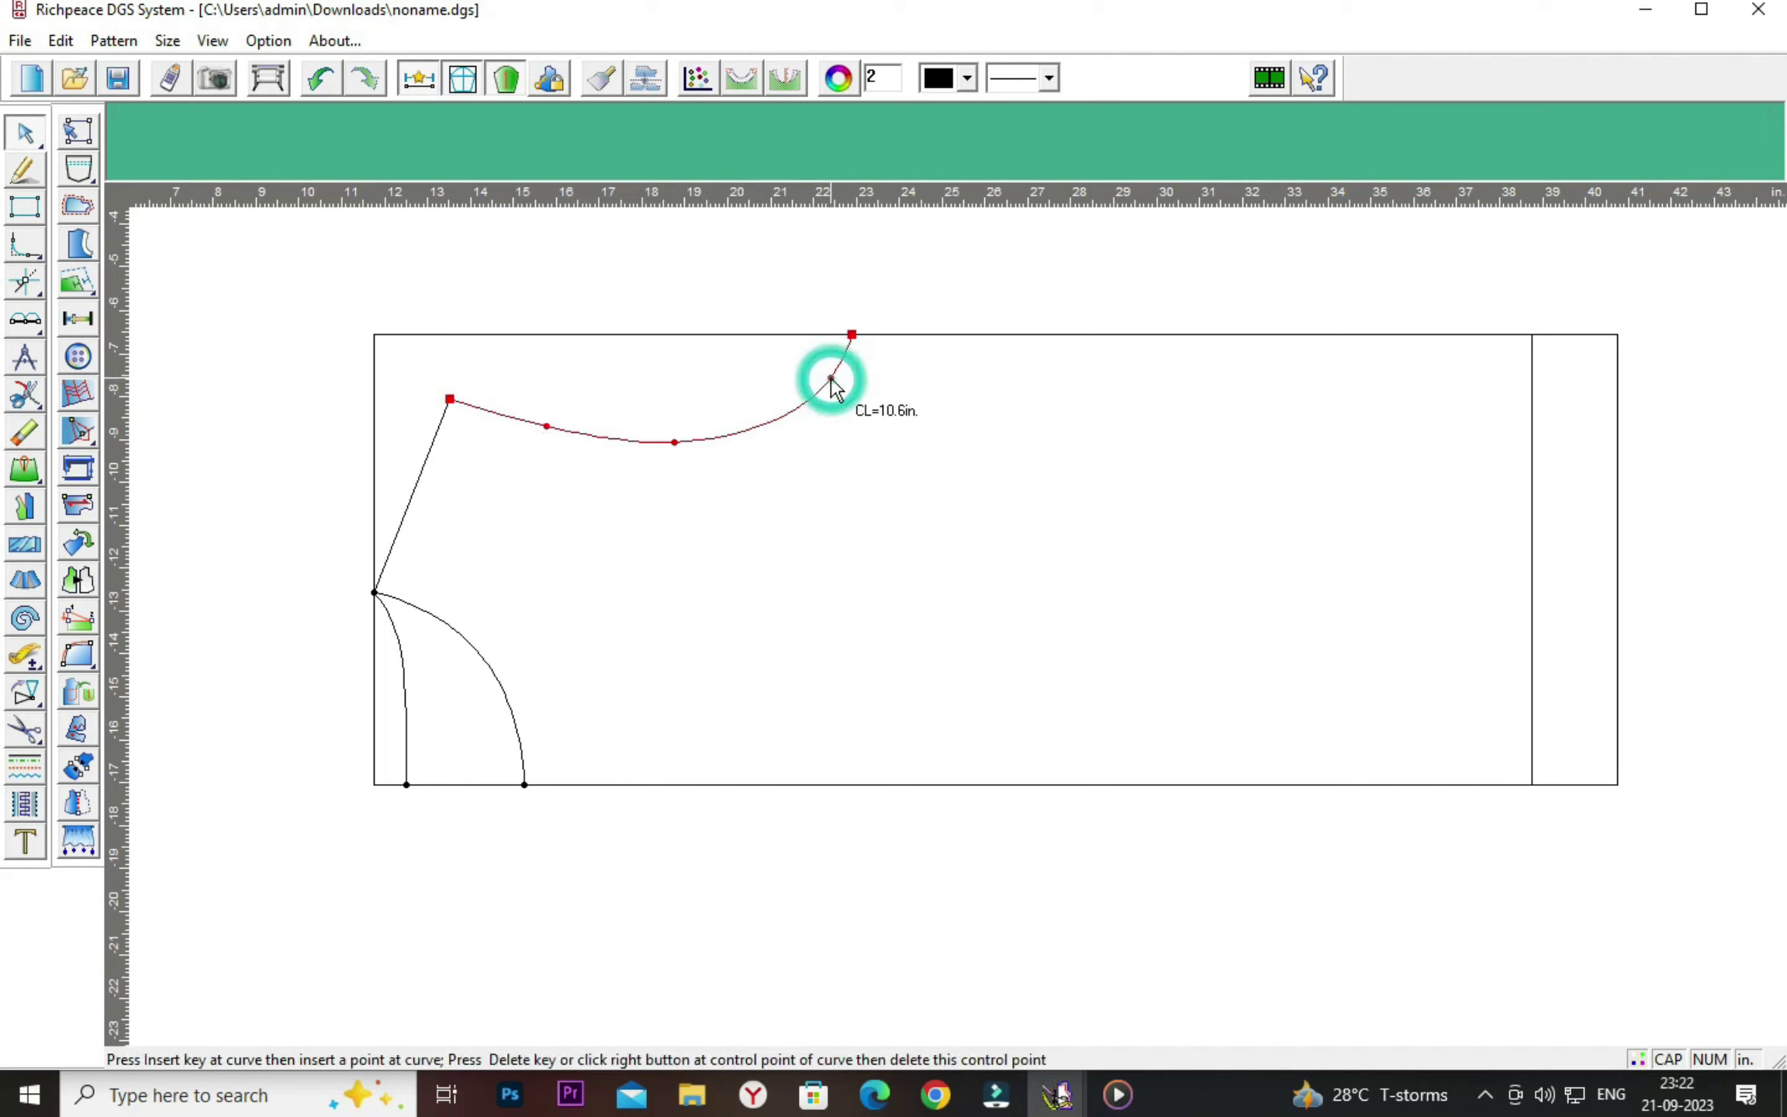
{"action": "left_click", "coordinate": [942, 401]}
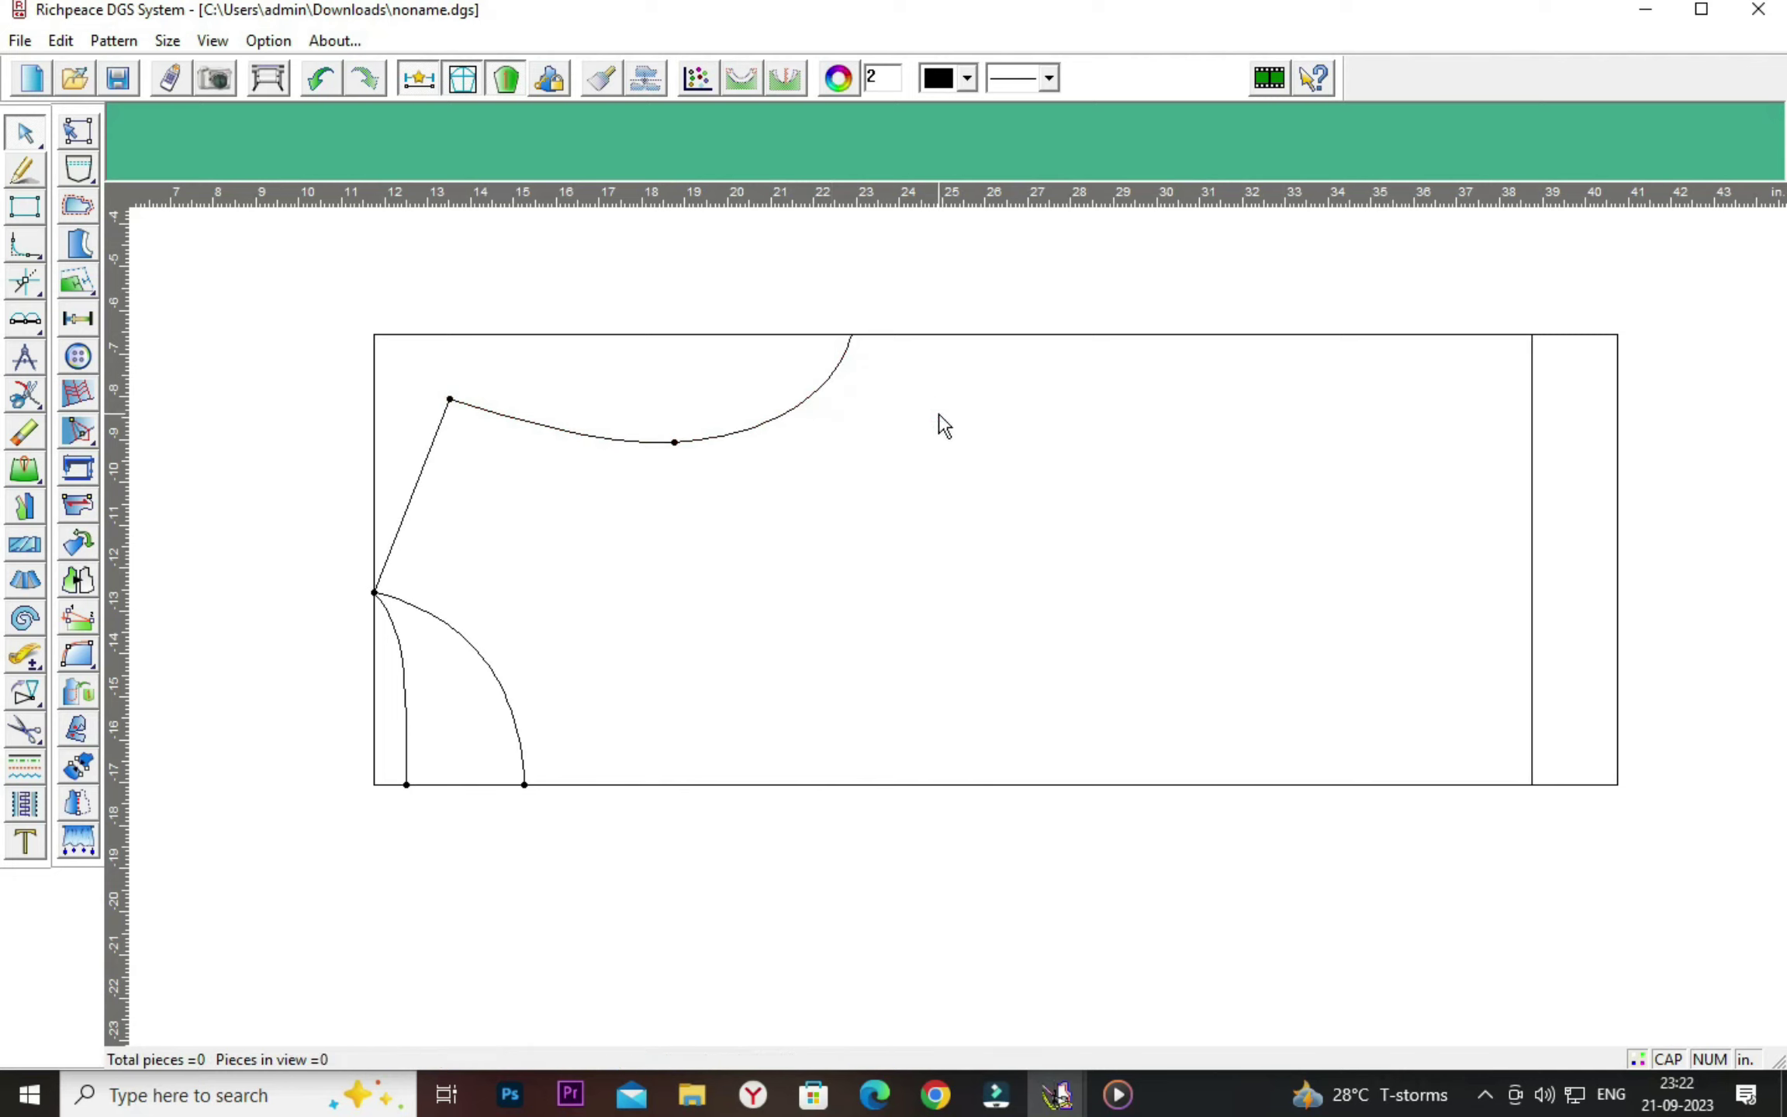
Erase the leftover left rectangle edge and snap the side line's end onto the armhole curve.
{"action": "left_click", "coordinate": [24, 431]}
{"action": "left_click", "coordinate": [375, 407]}
{"action": "right_click", "coordinate": [829, 538]}
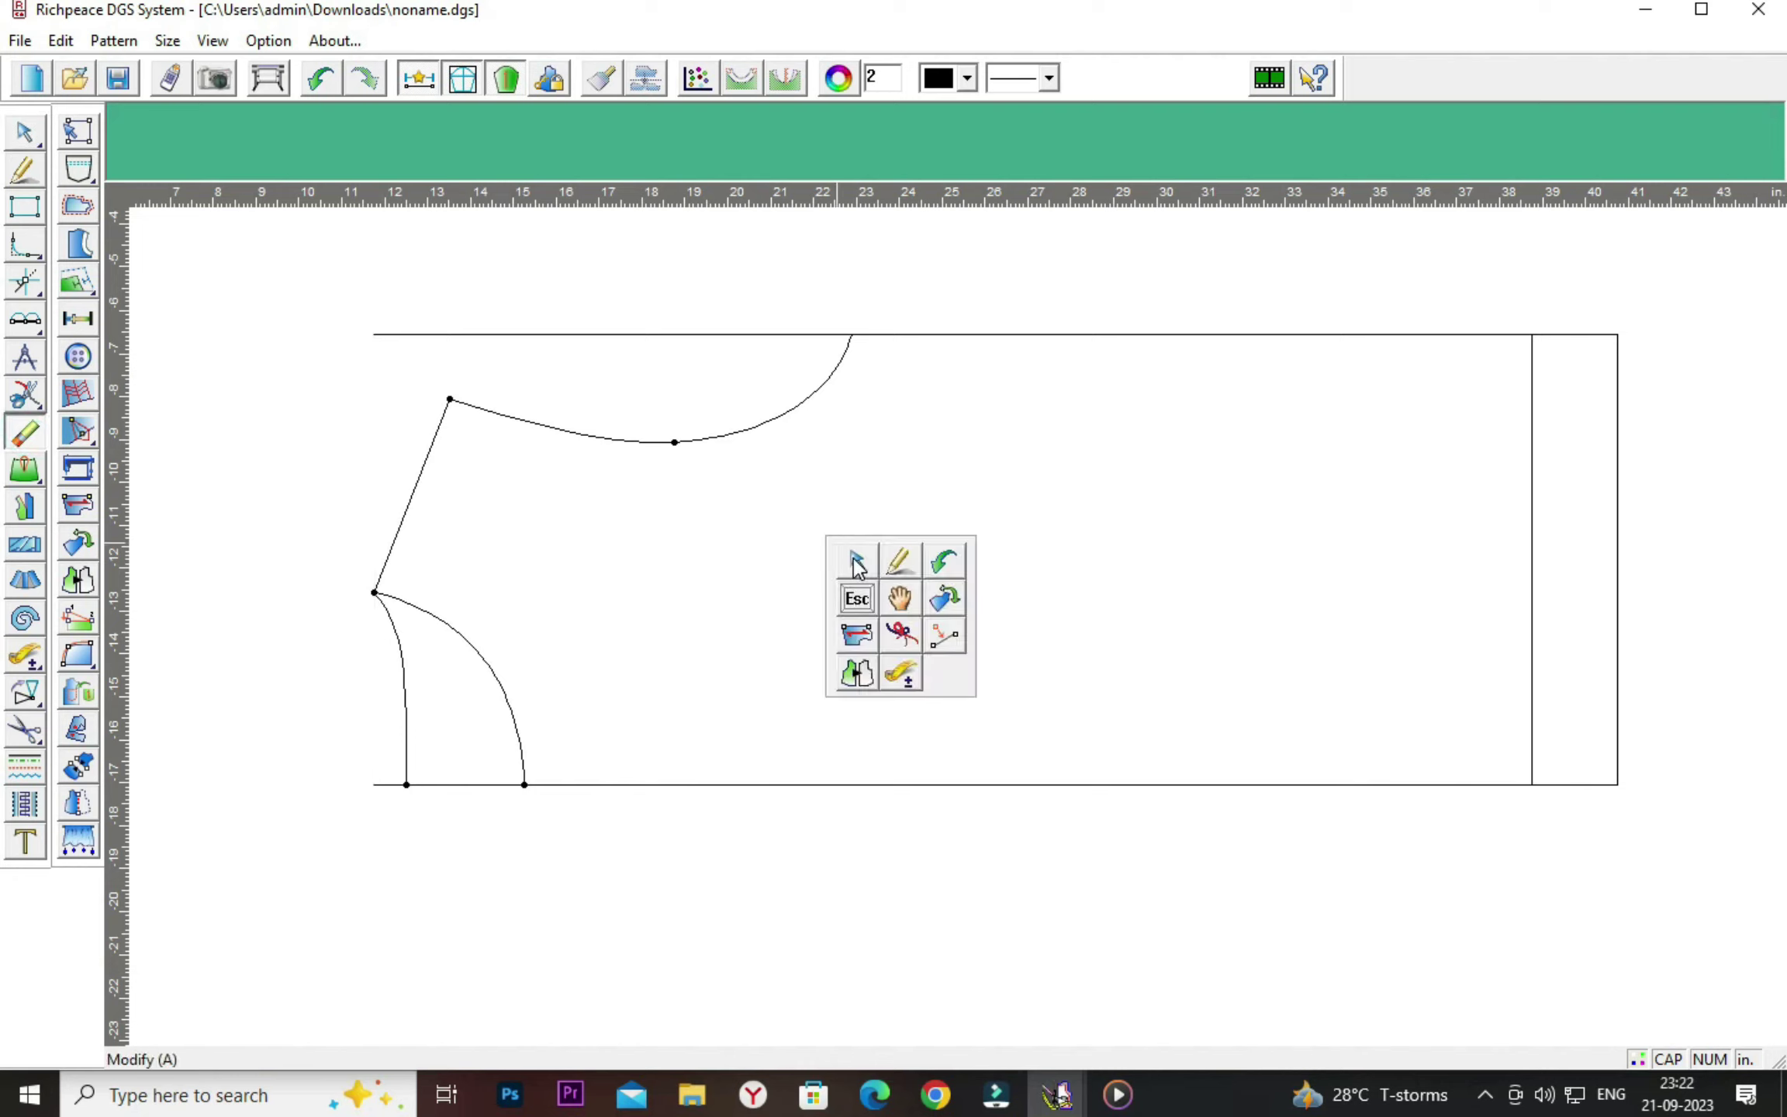
{"action": "left_click", "coordinate": [849, 555]}
{"action": "left_click", "coordinate": [372, 785]}
{"action": "left_click", "coordinate": [679, 689]}
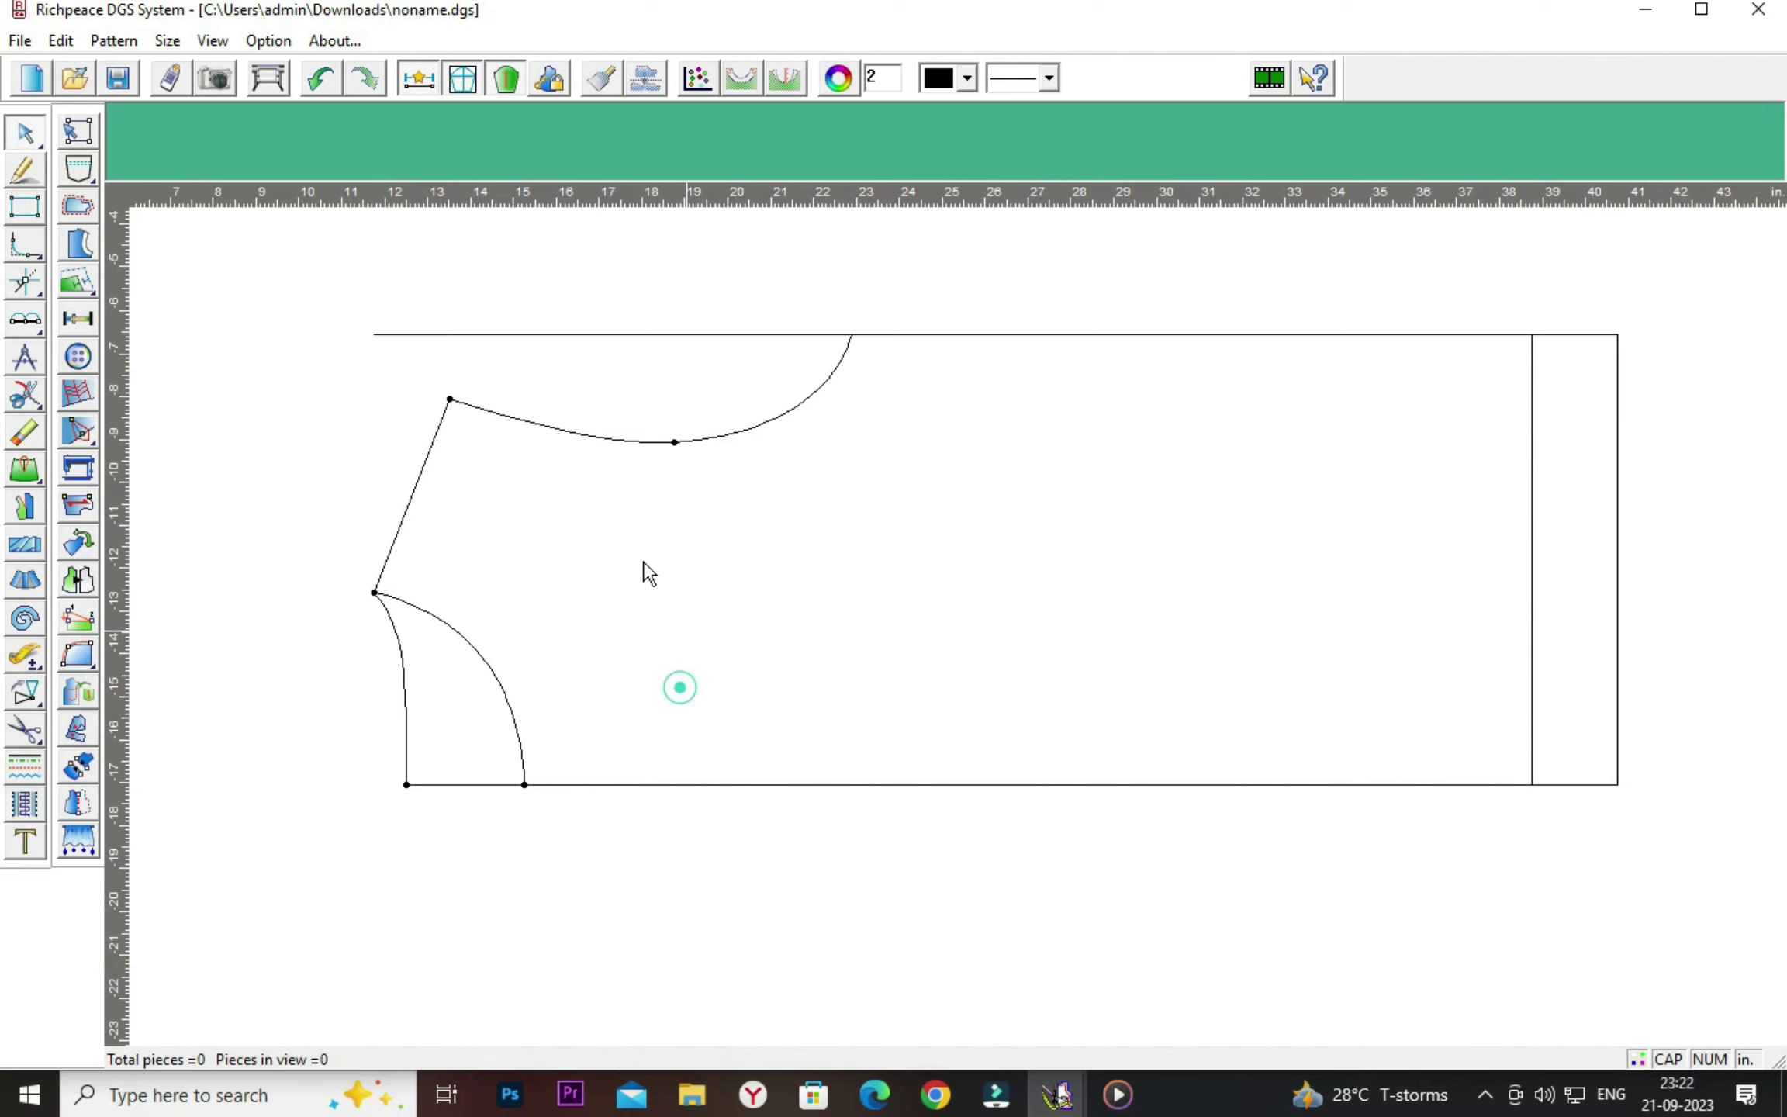
{"action": "left_click_drag", "start_coordinate": [373, 335], "coordinate": [852, 336]}
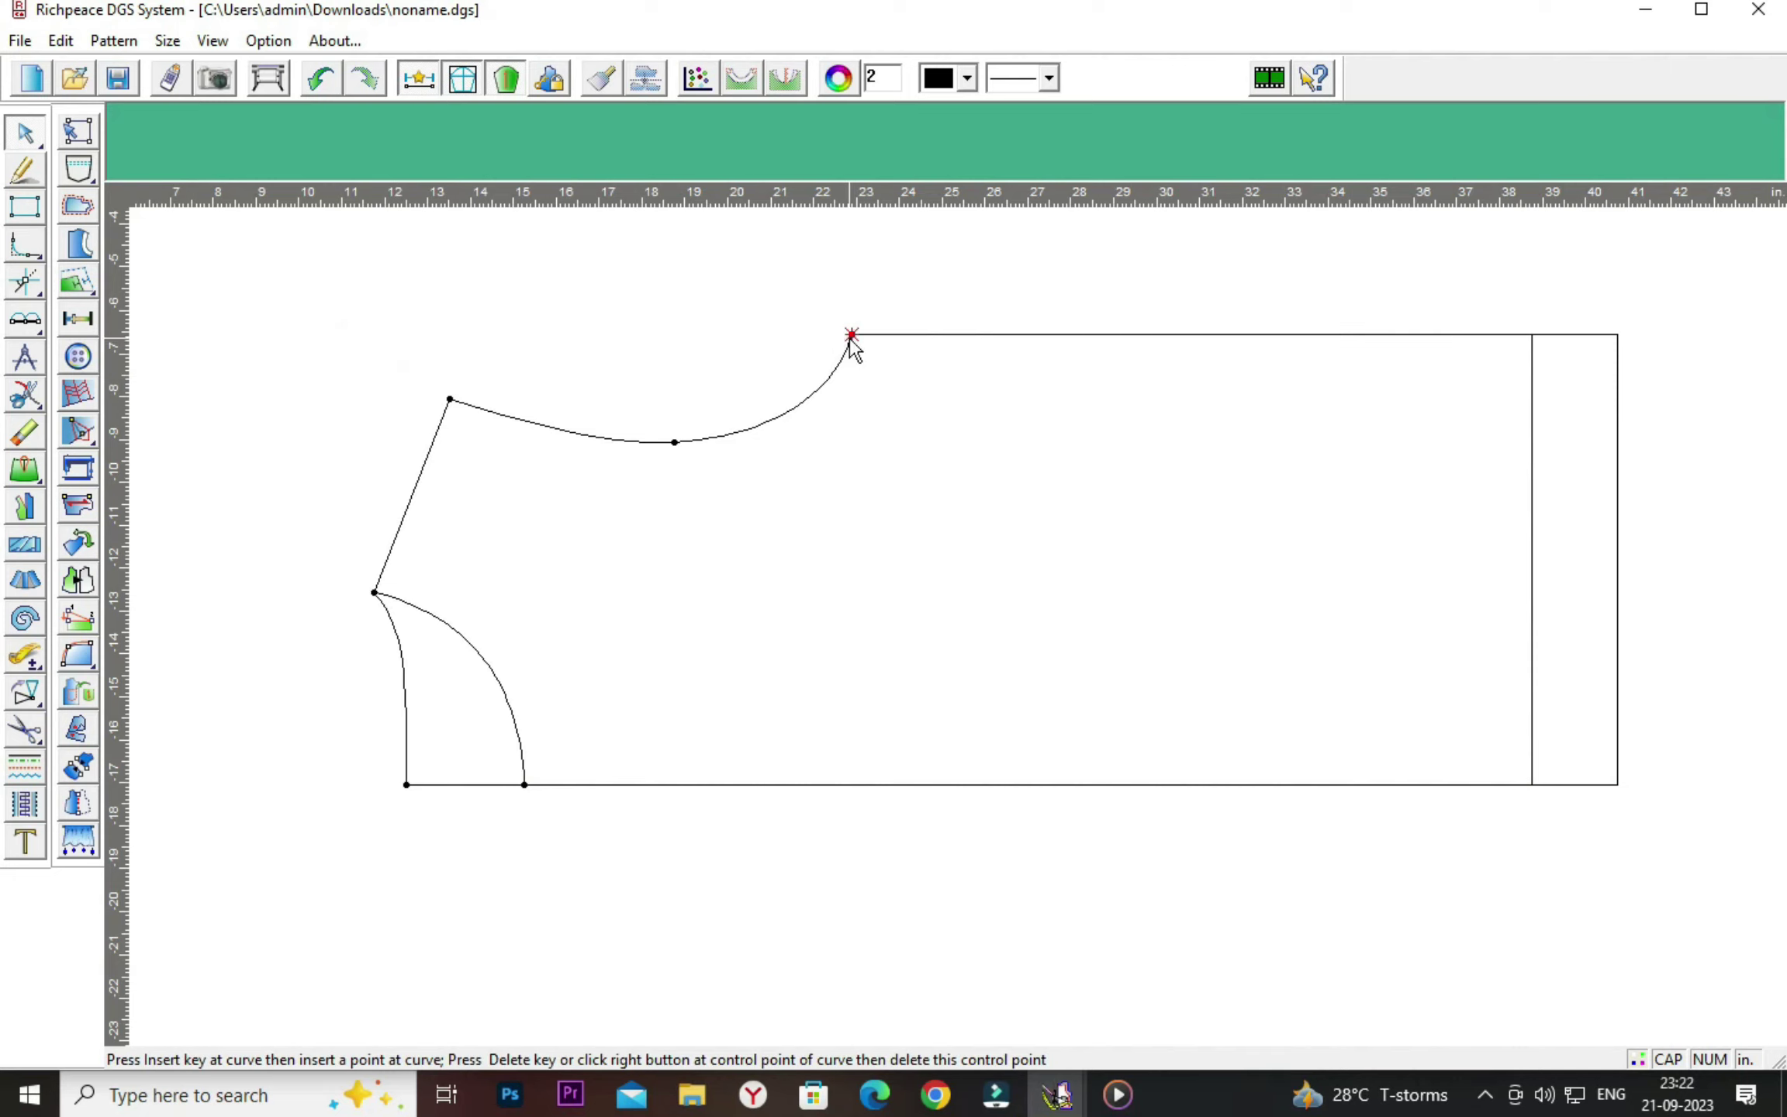
{"action": "left_click", "coordinate": [936, 426]}
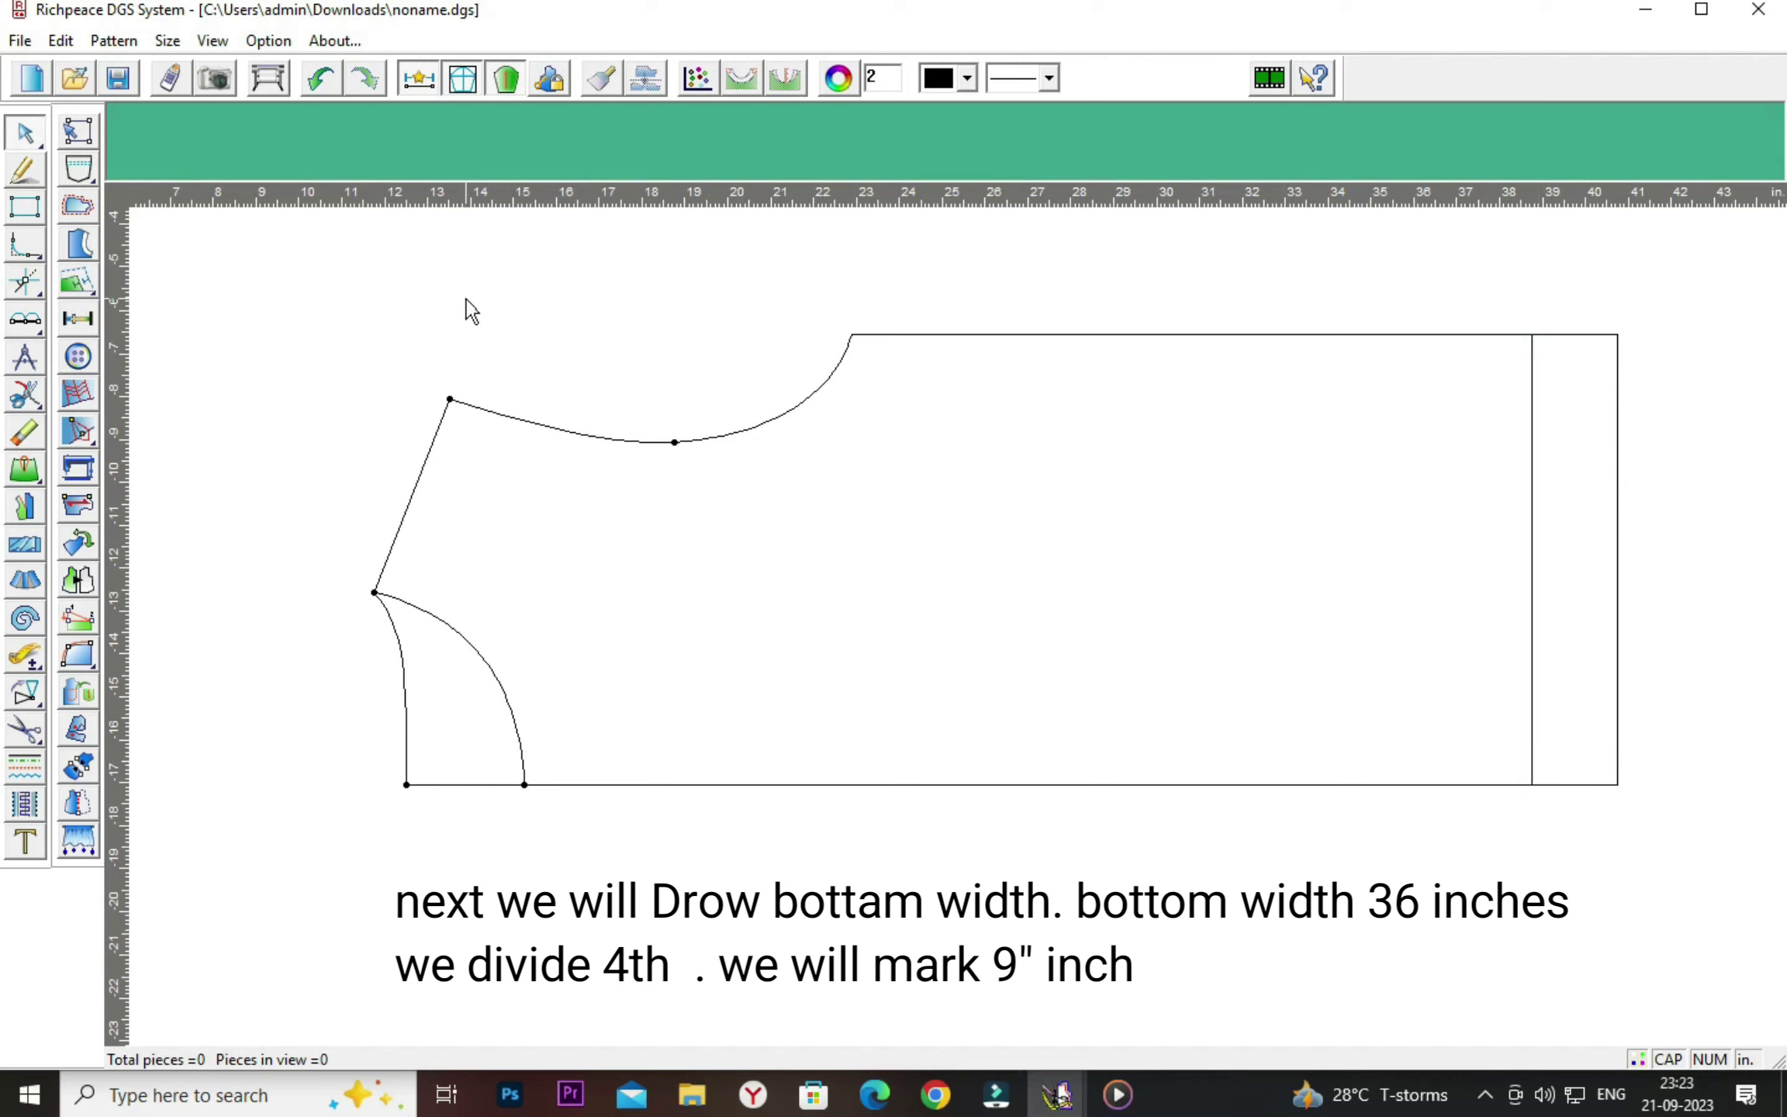
Mark a point 9 inches up the hem edge from the bottom-right corner.
{"action": "left_click", "coordinate": [78, 318]}
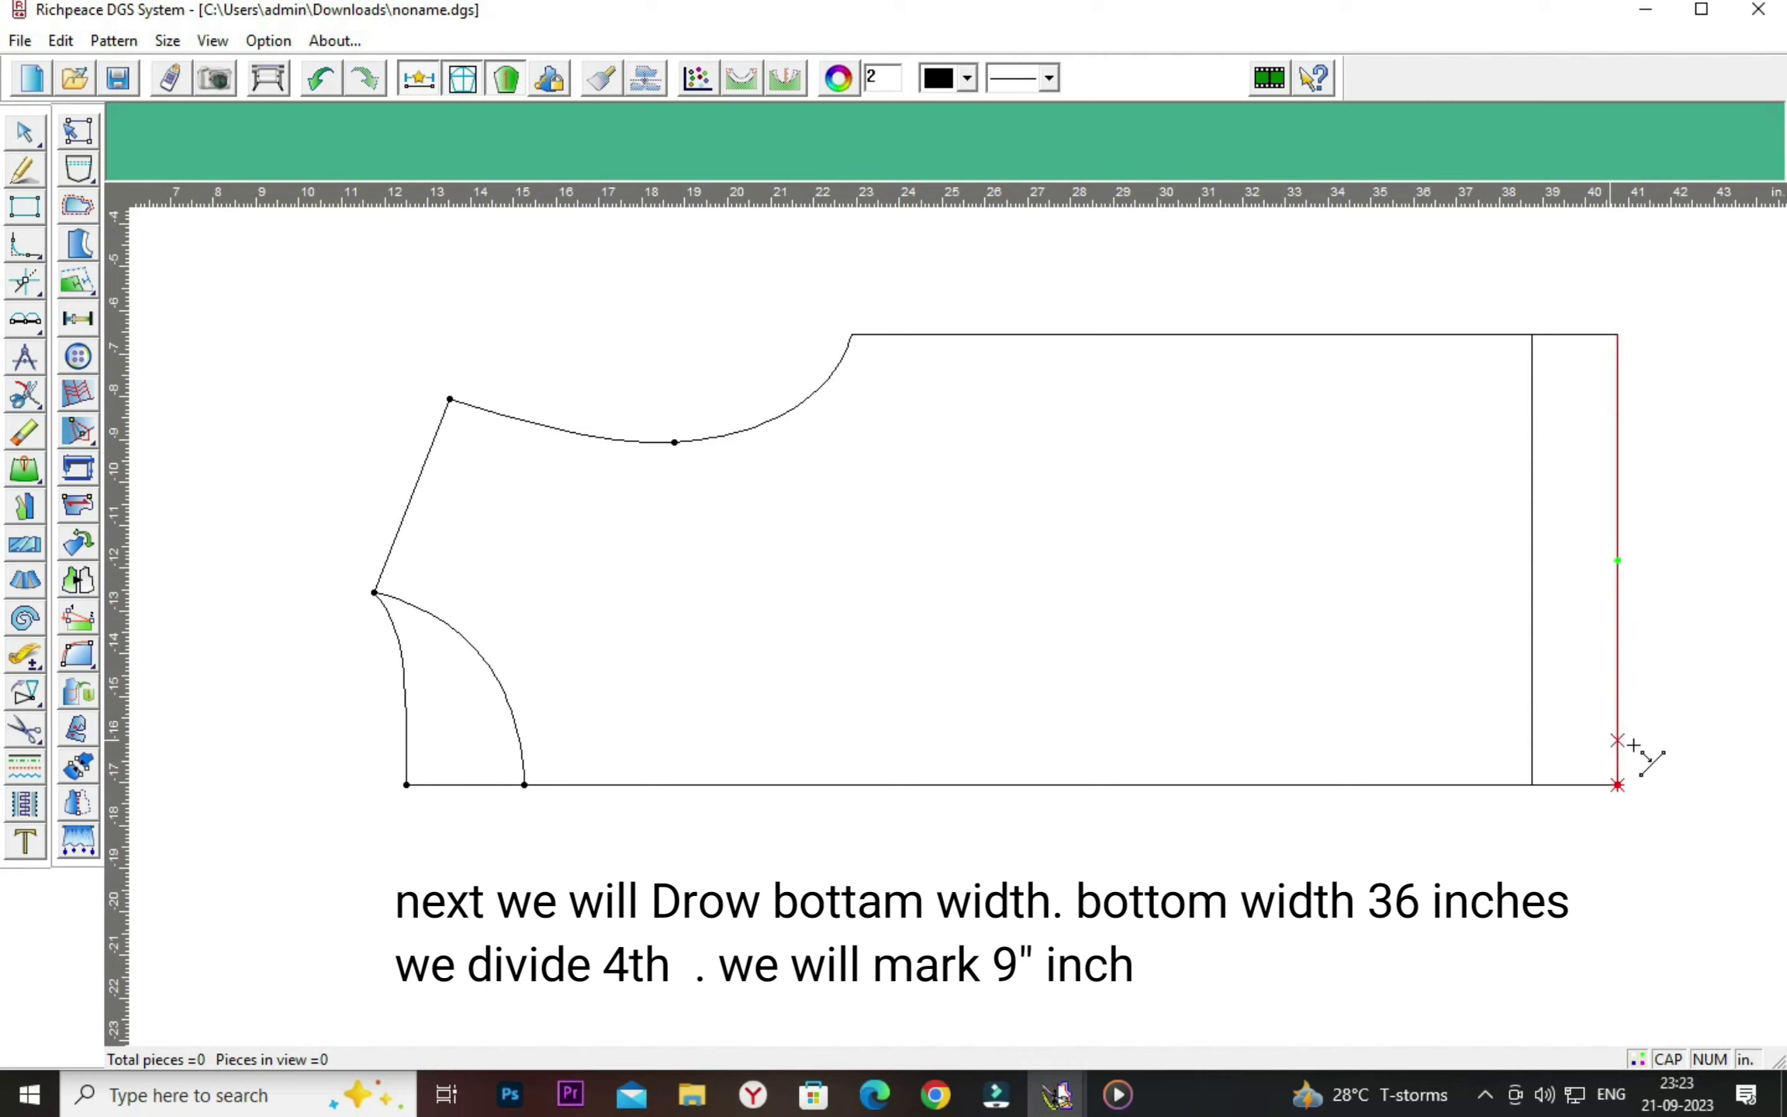
{"action": "left_click", "coordinate": [1618, 786]}
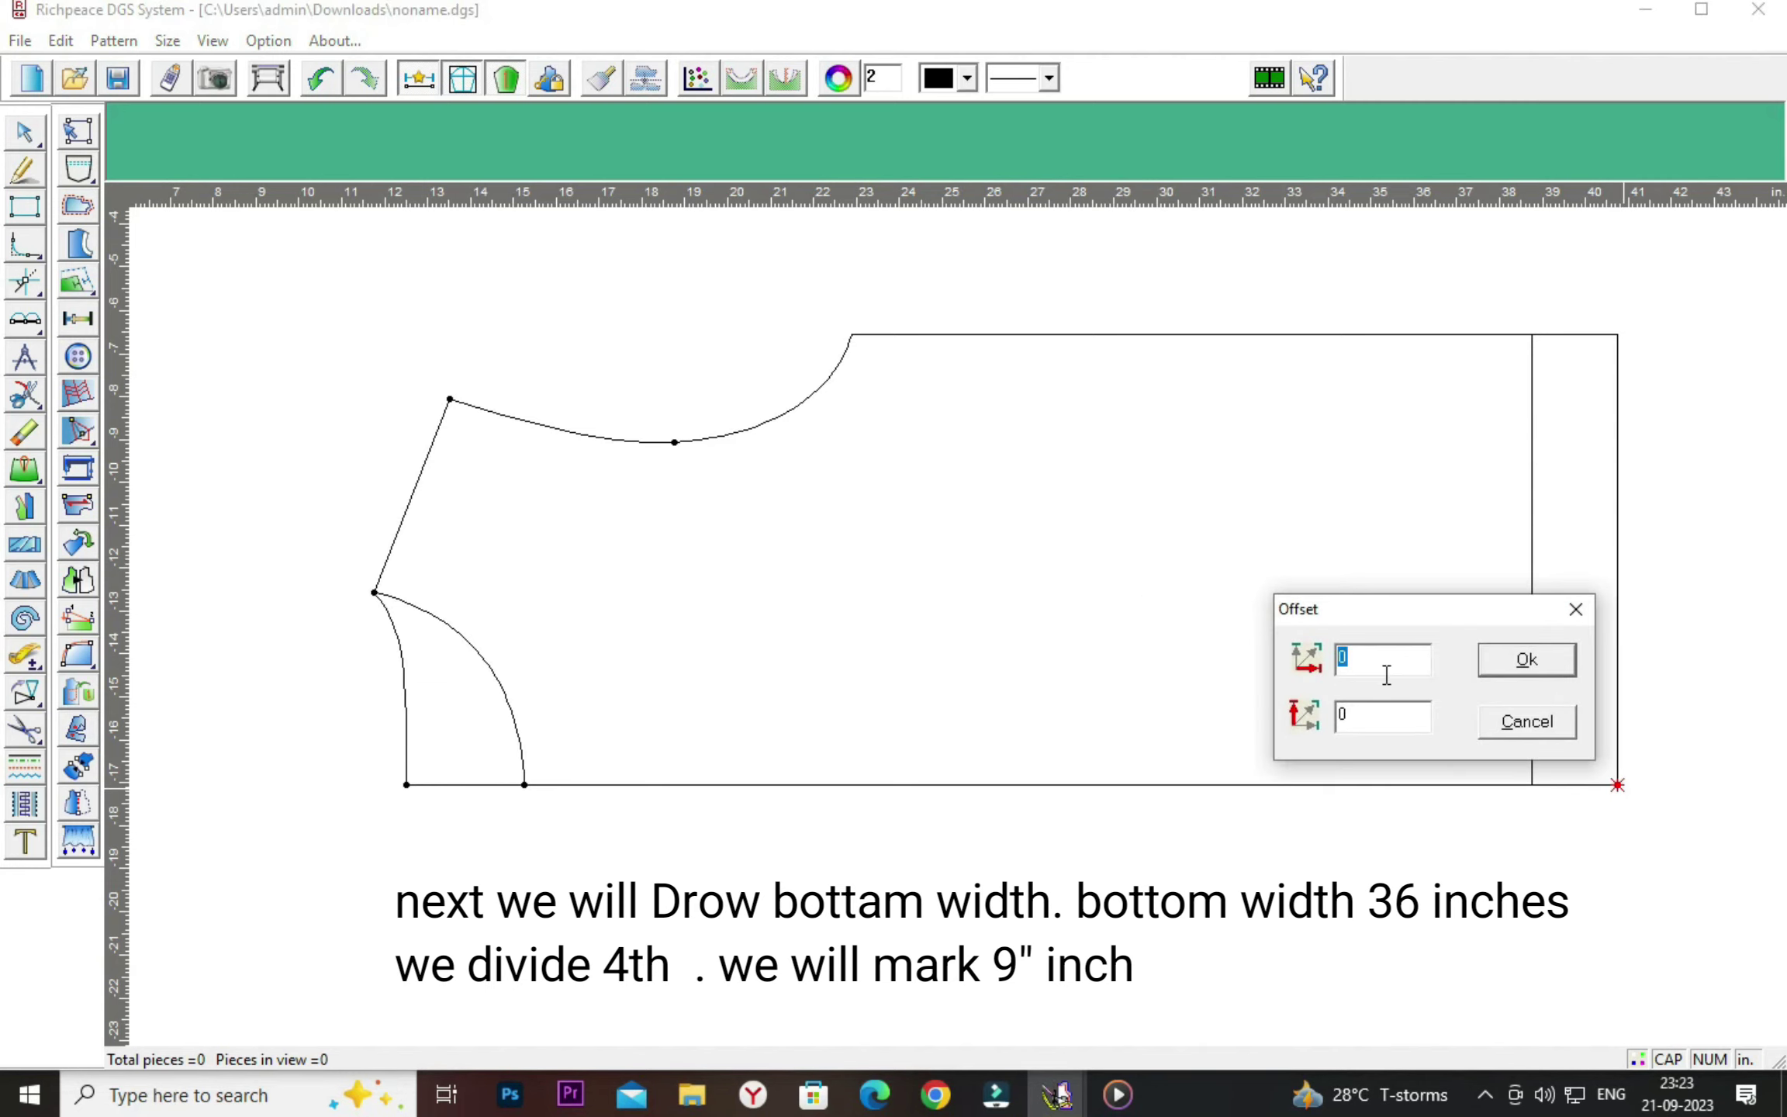
{"action": "left_click", "coordinate": [1378, 717]}
{"action": "left_click_drag", "start_coordinate": [1416, 605], "coordinate": [947, 603]}
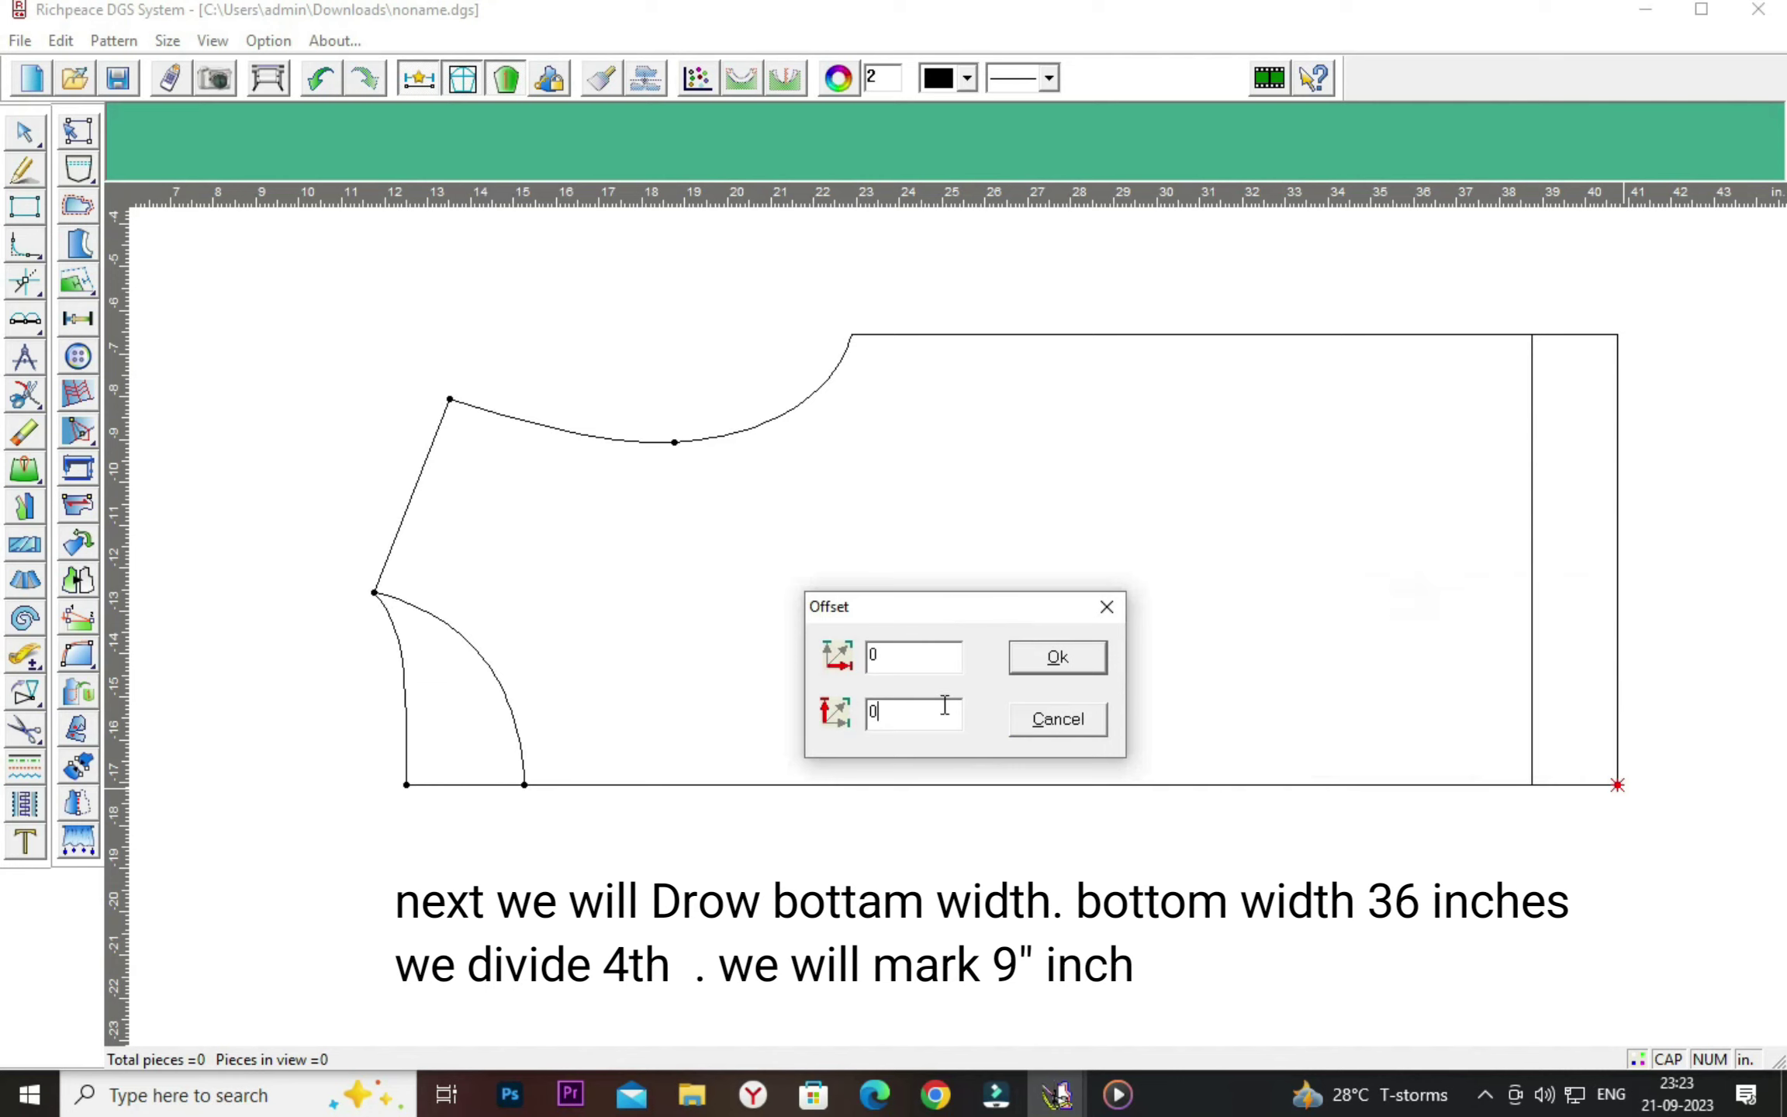
{"action": "key", "text": "BackSpace"}
{"action": "left_click", "coordinate": [1042, 665]}
Draw a horizontal line from the 9-inch mark across to the rib band's inner edge.
{"action": "right_click", "coordinate": [1236, 506]}
{"action": "left_click", "coordinate": [1292, 511]}
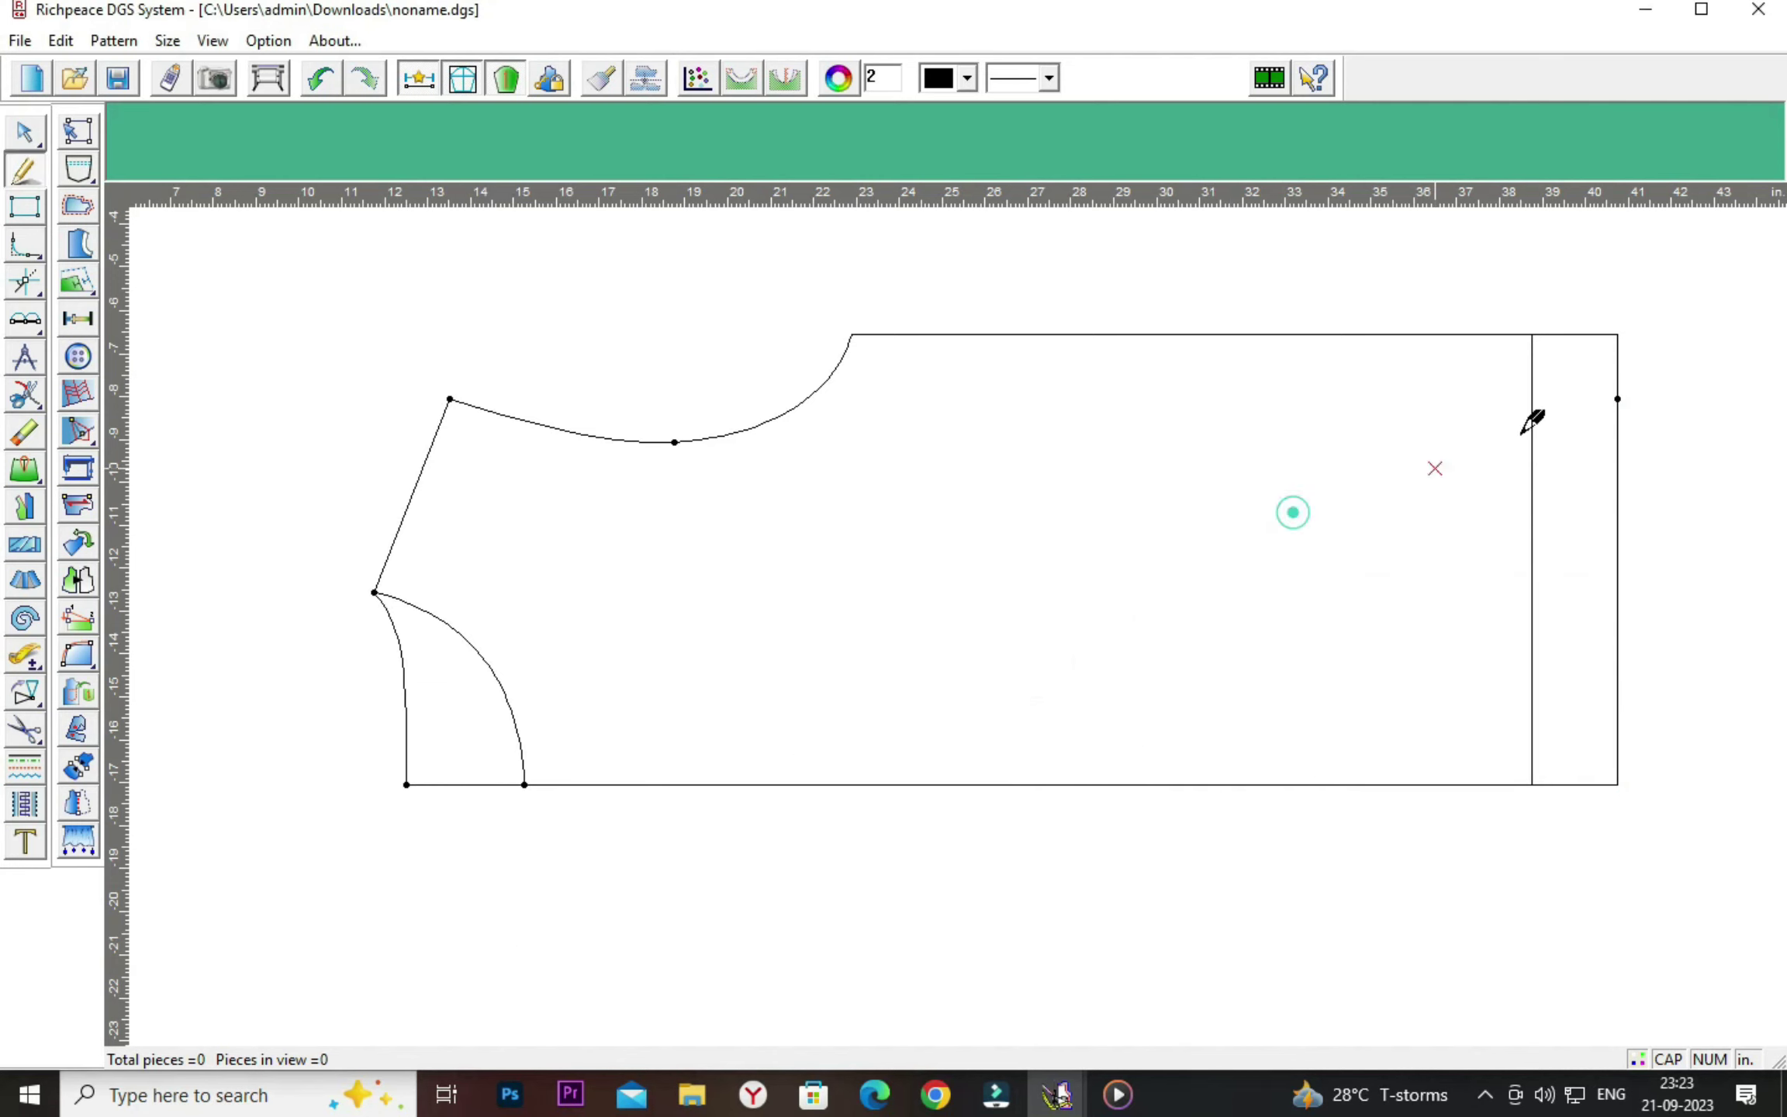
{"action": "left_click", "coordinate": [1617, 399]}
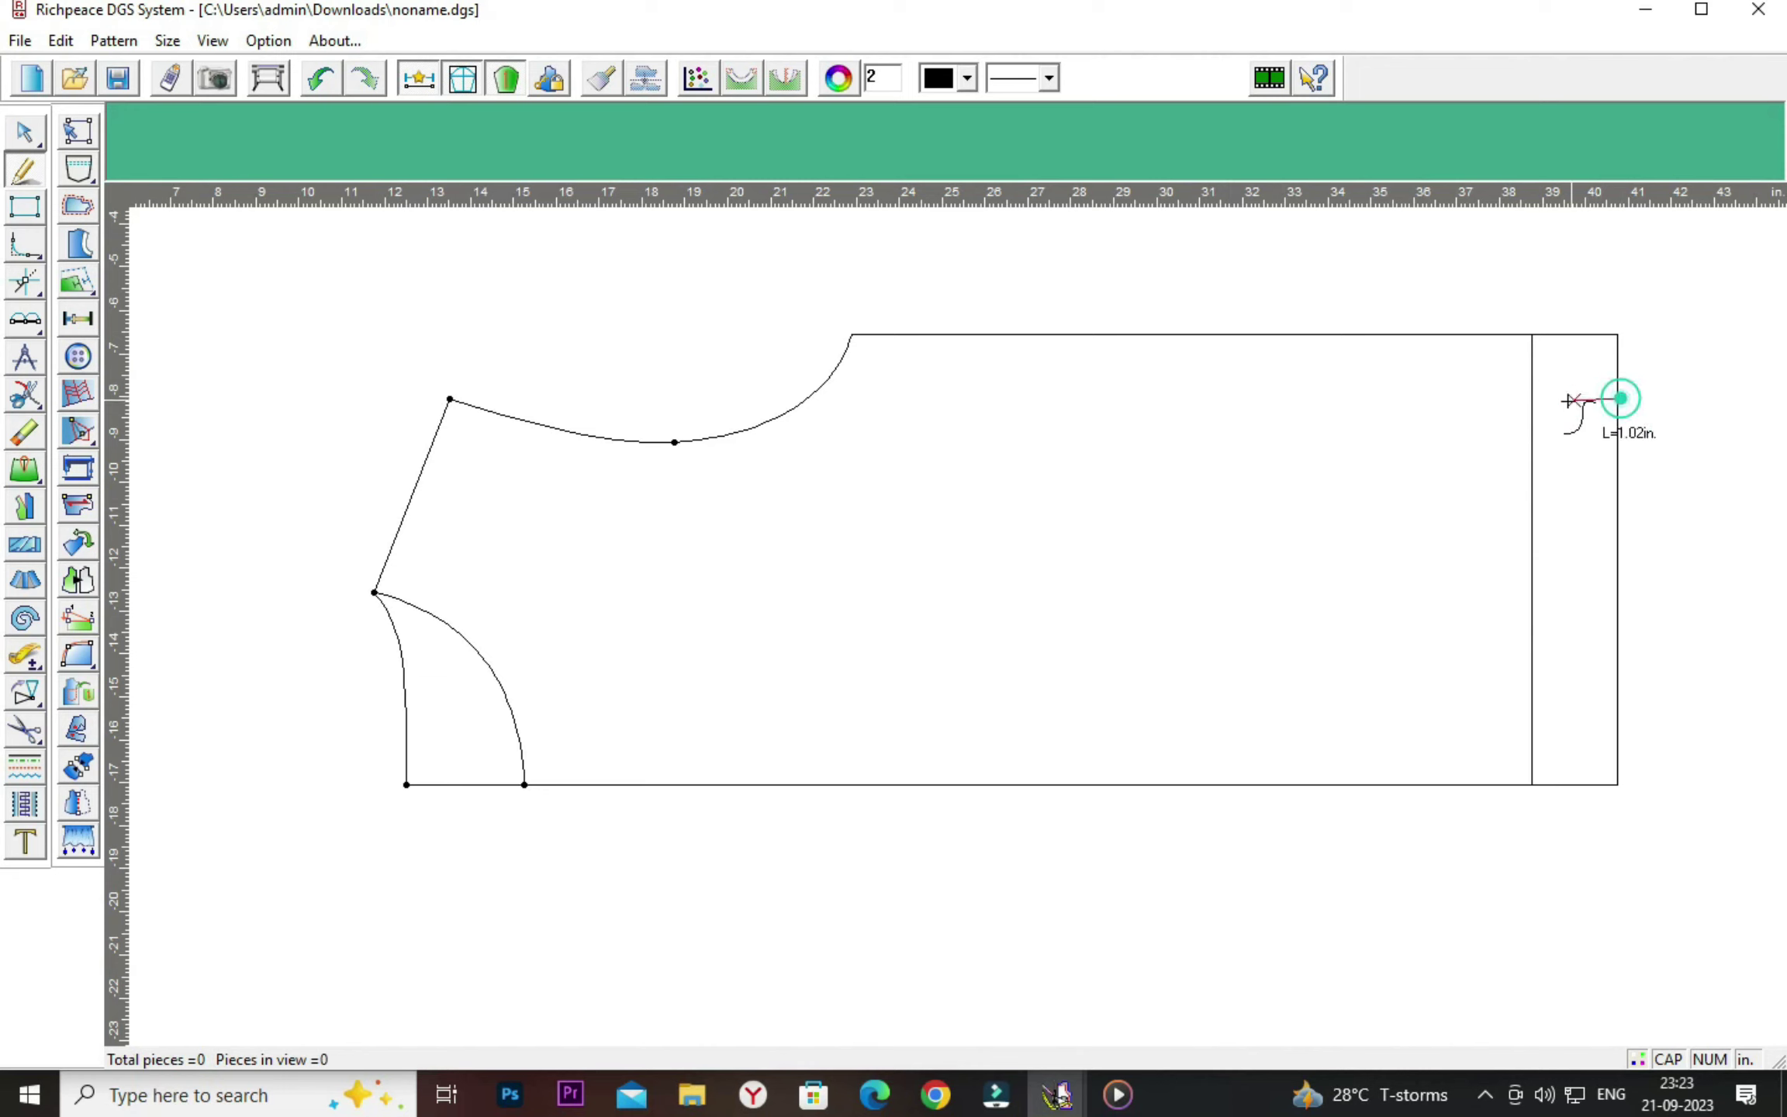
{"action": "left_click", "coordinate": [1532, 399]}
{"action": "right_click", "coordinate": [33, 404]}
Snip the hem edge and side line at their junctions with the new 9-inch line.
{"action": "left_click", "coordinate": [24, 398]}
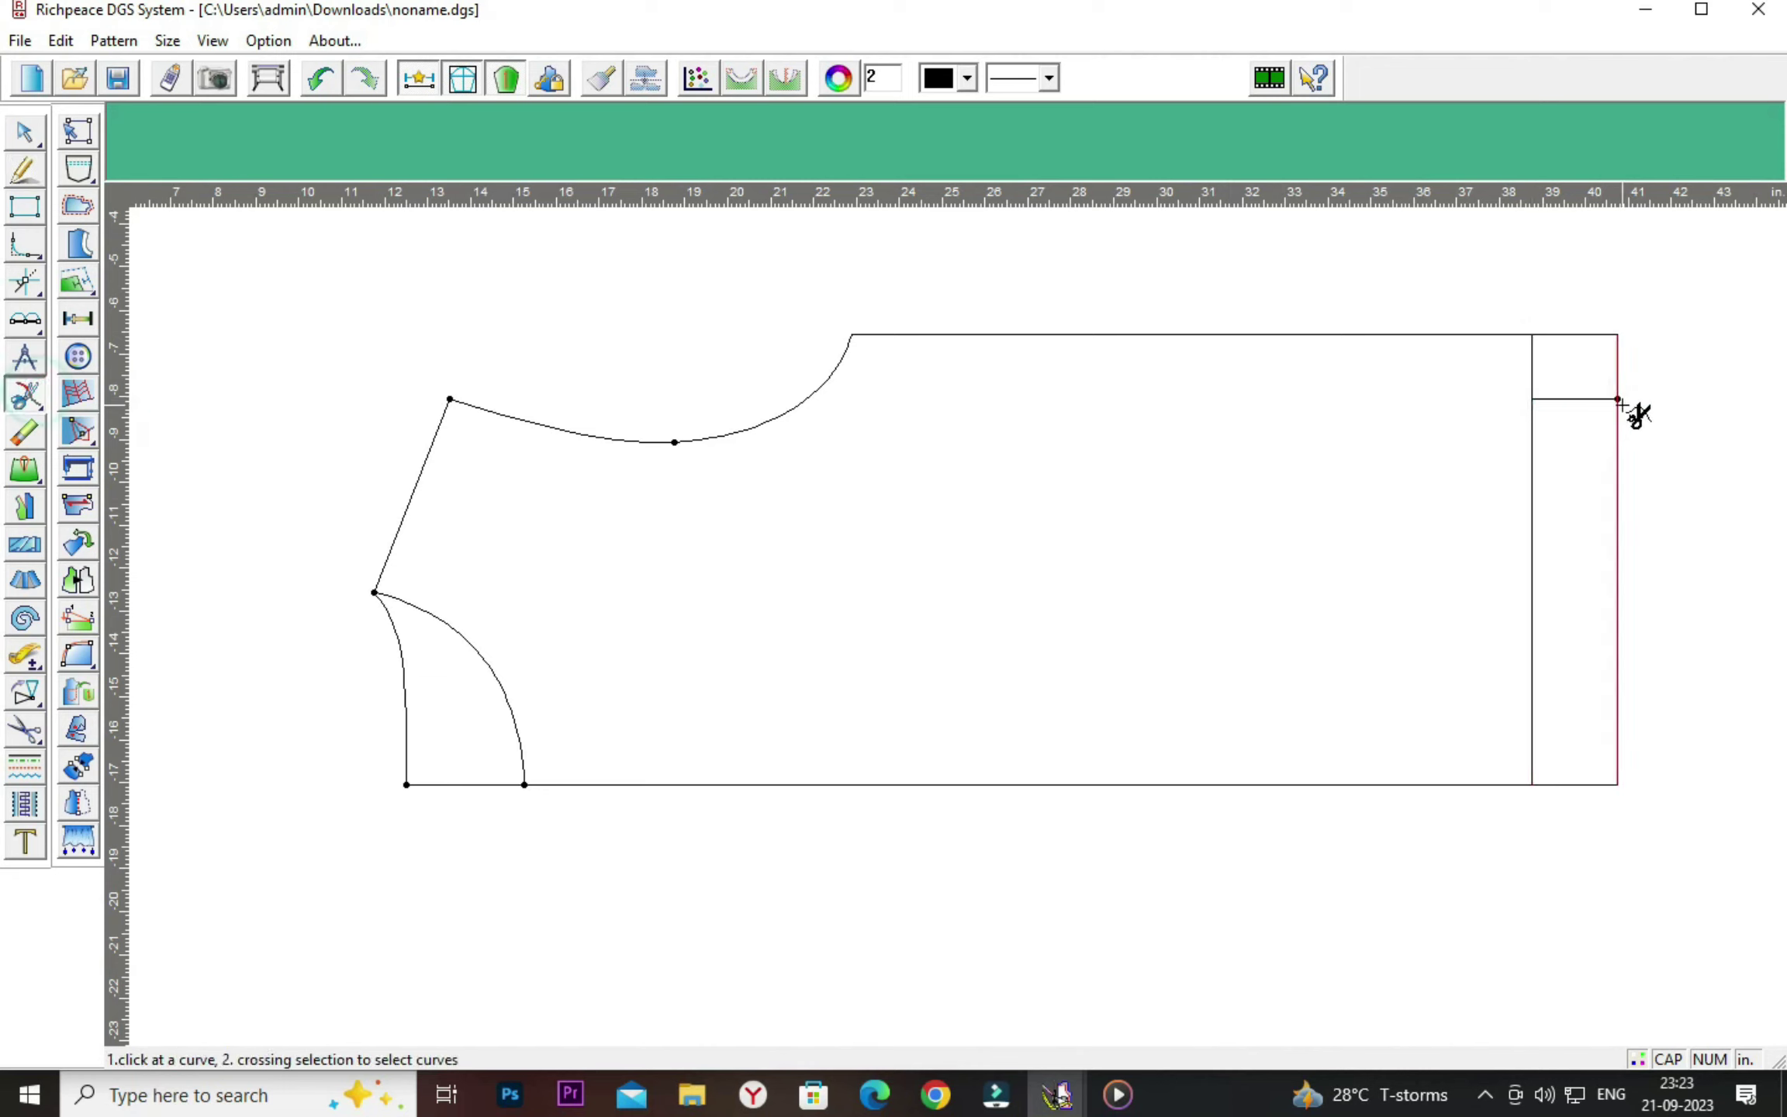
{"action": "left_click", "coordinate": [1618, 400]}
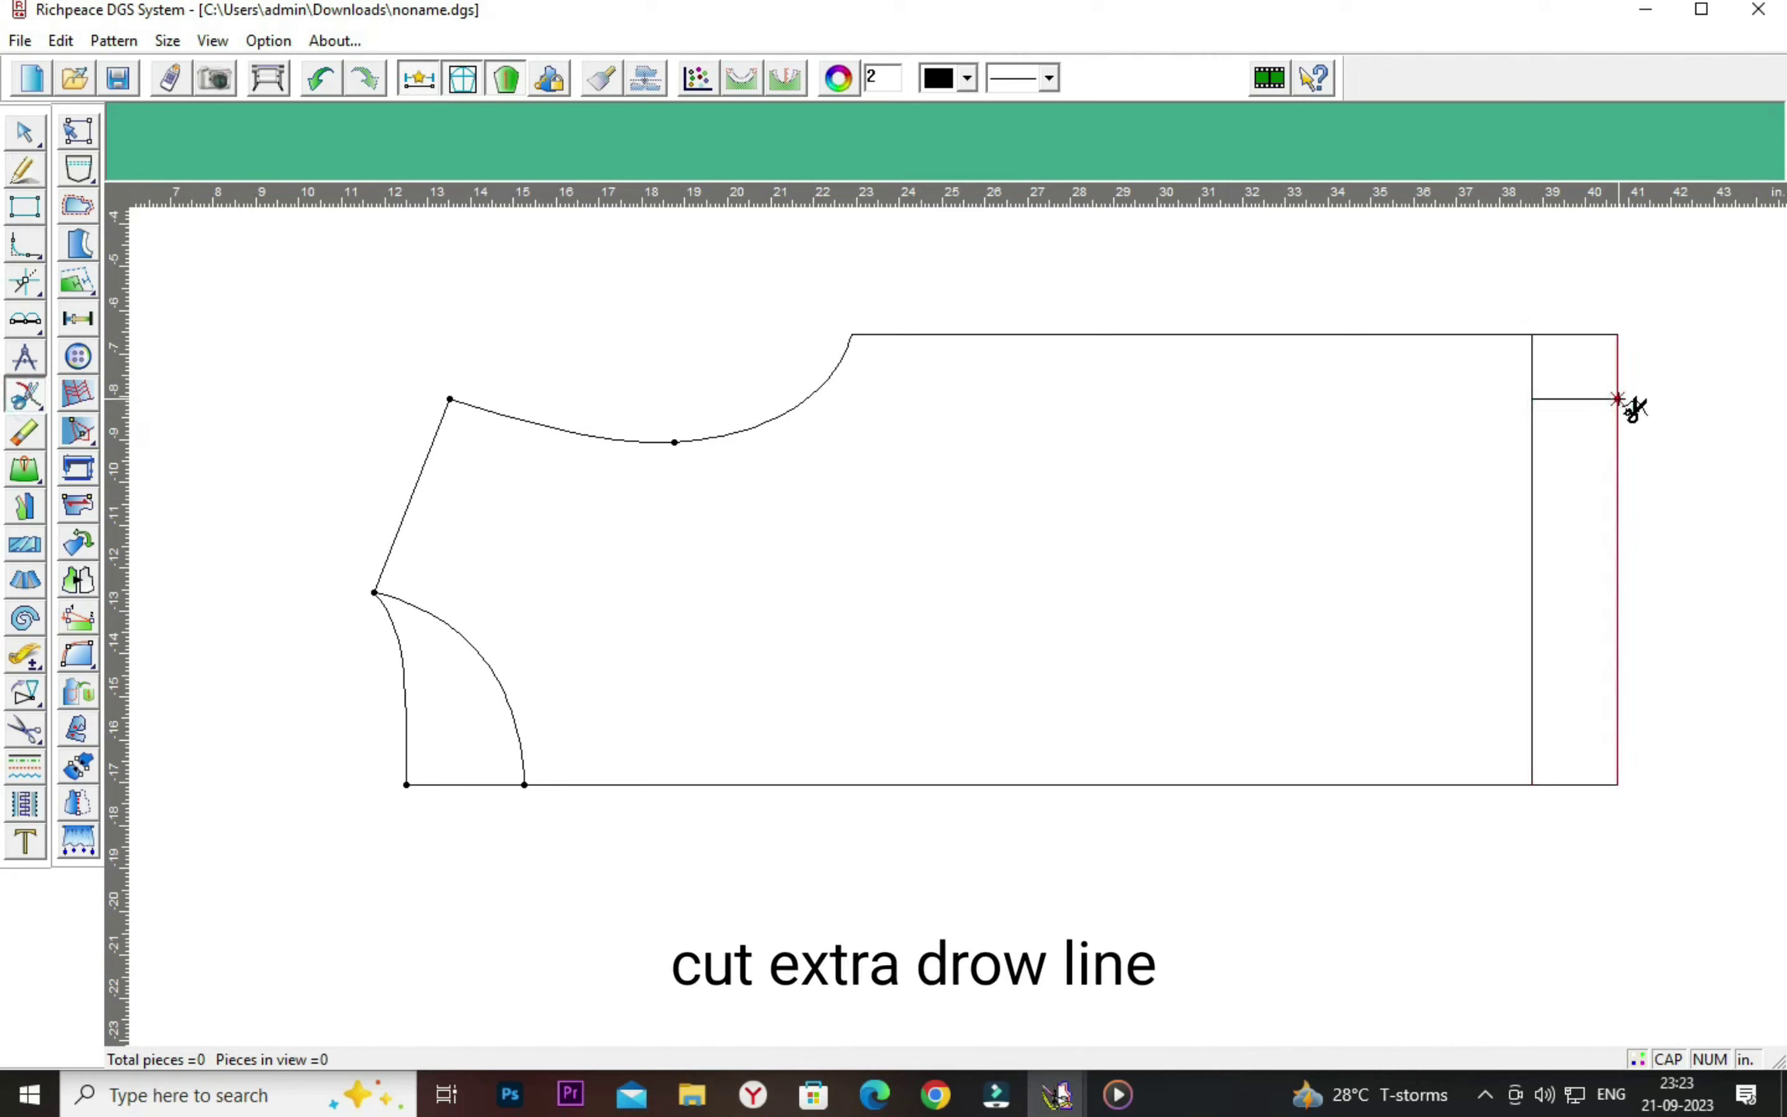
{"action": "left_click", "coordinate": [1533, 335]}
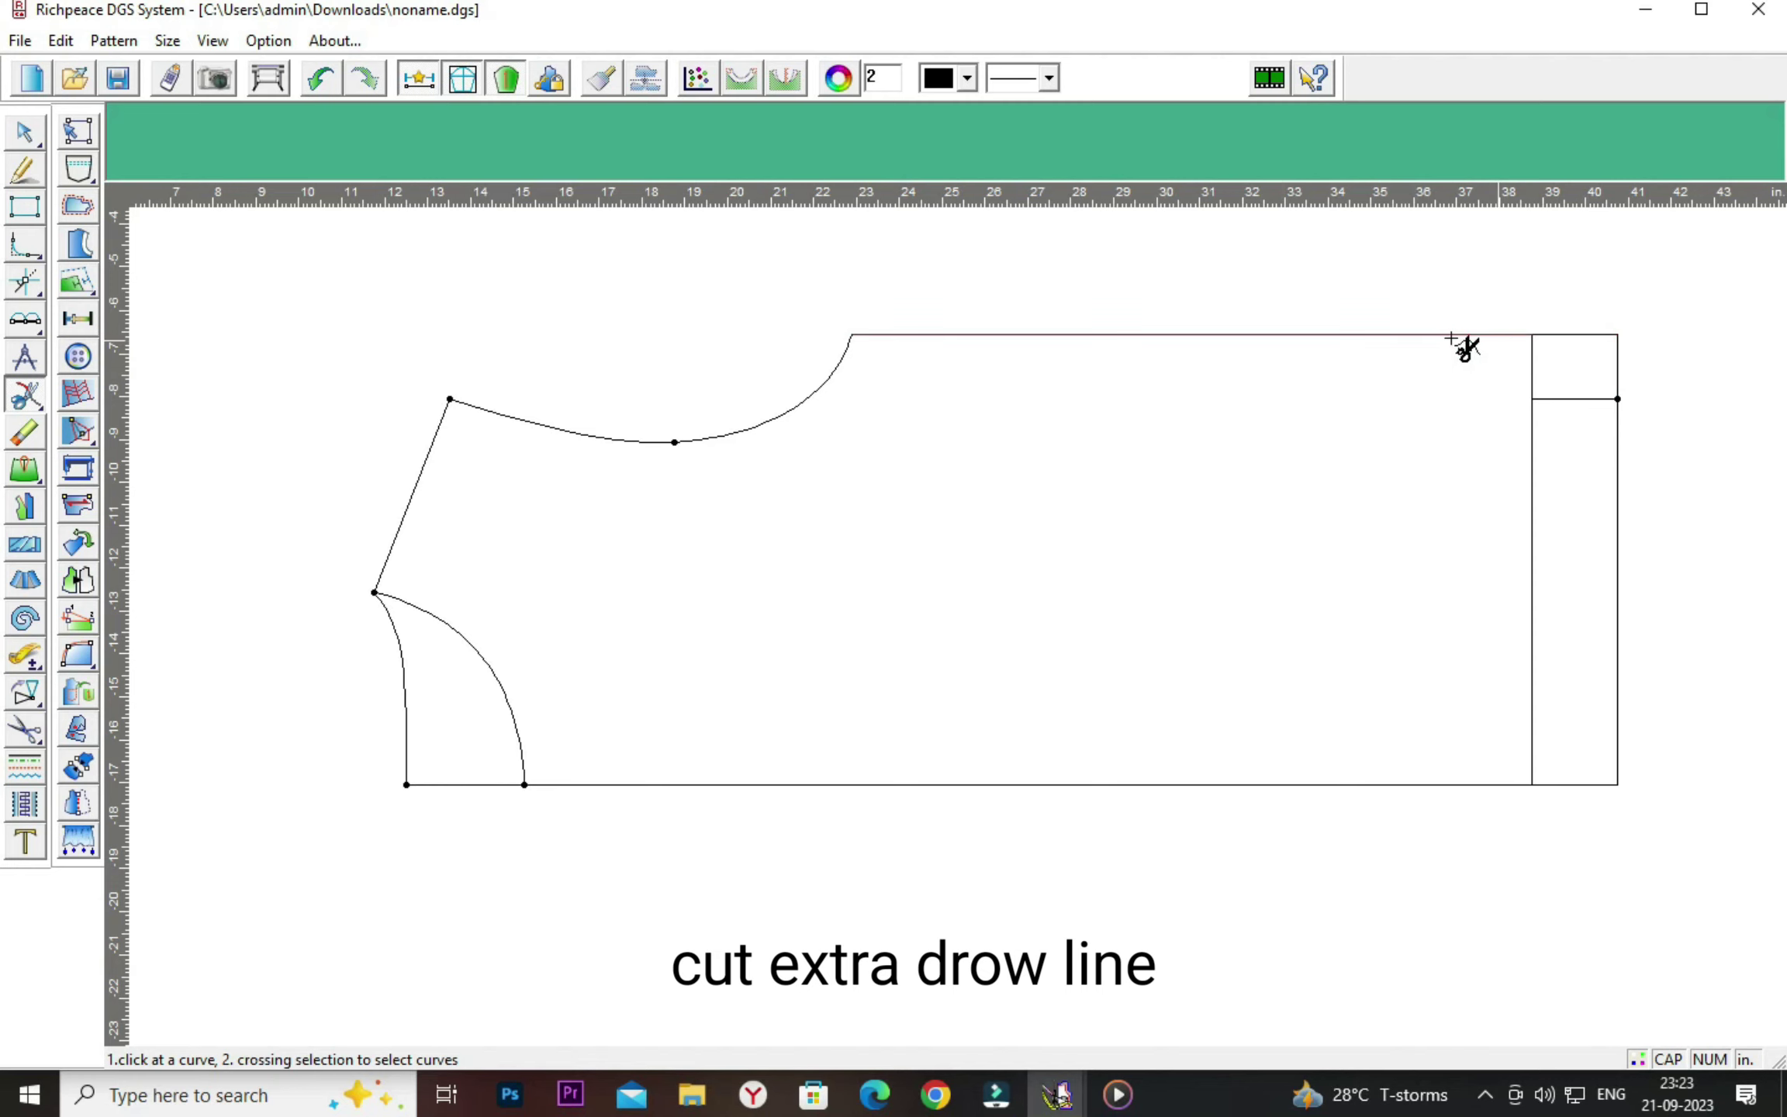
Erase the band's top segment, the hem edge above 9 inches, and the leftover corner point.
{"action": "left_click", "coordinate": [24, 432]}
{"action": "left_click", "coordinate": [1580, 335]}
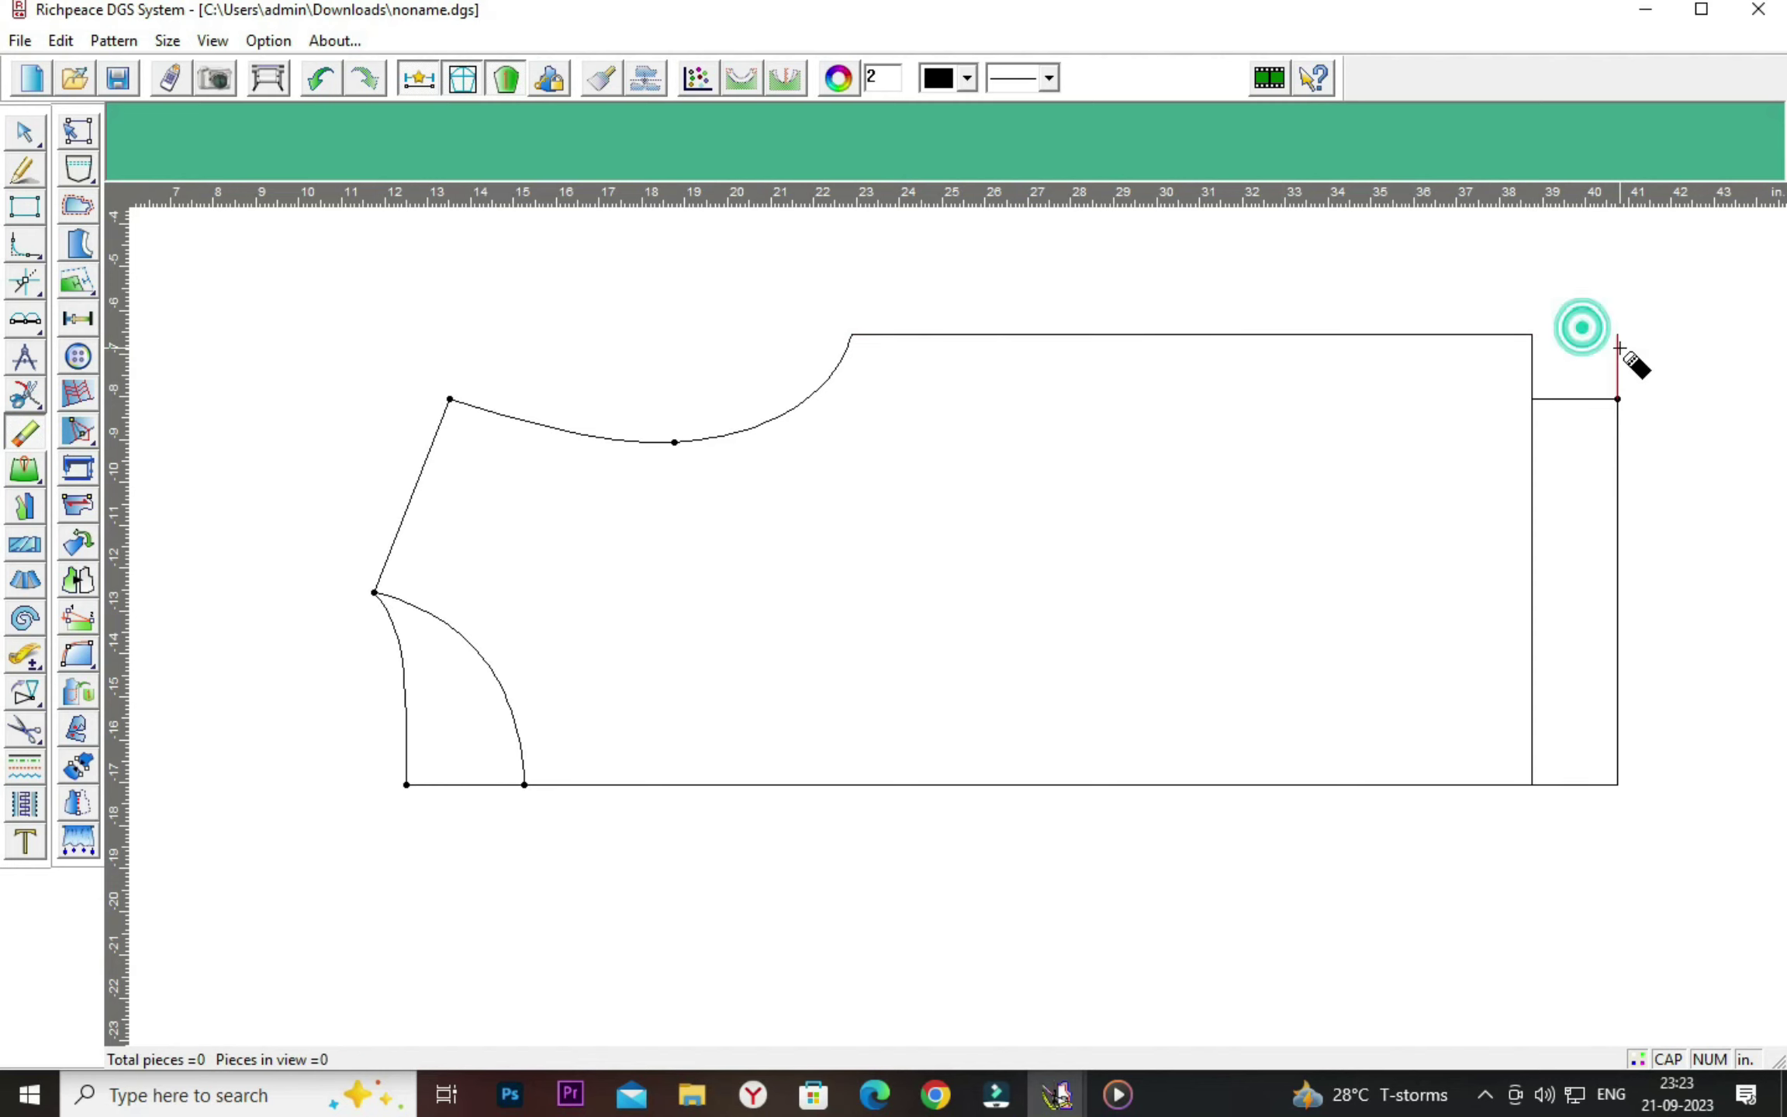
{"action": "left_click", "coordinate": [1618, 399]}
{"action": "right_click", "coordinate": [1726, 402]}
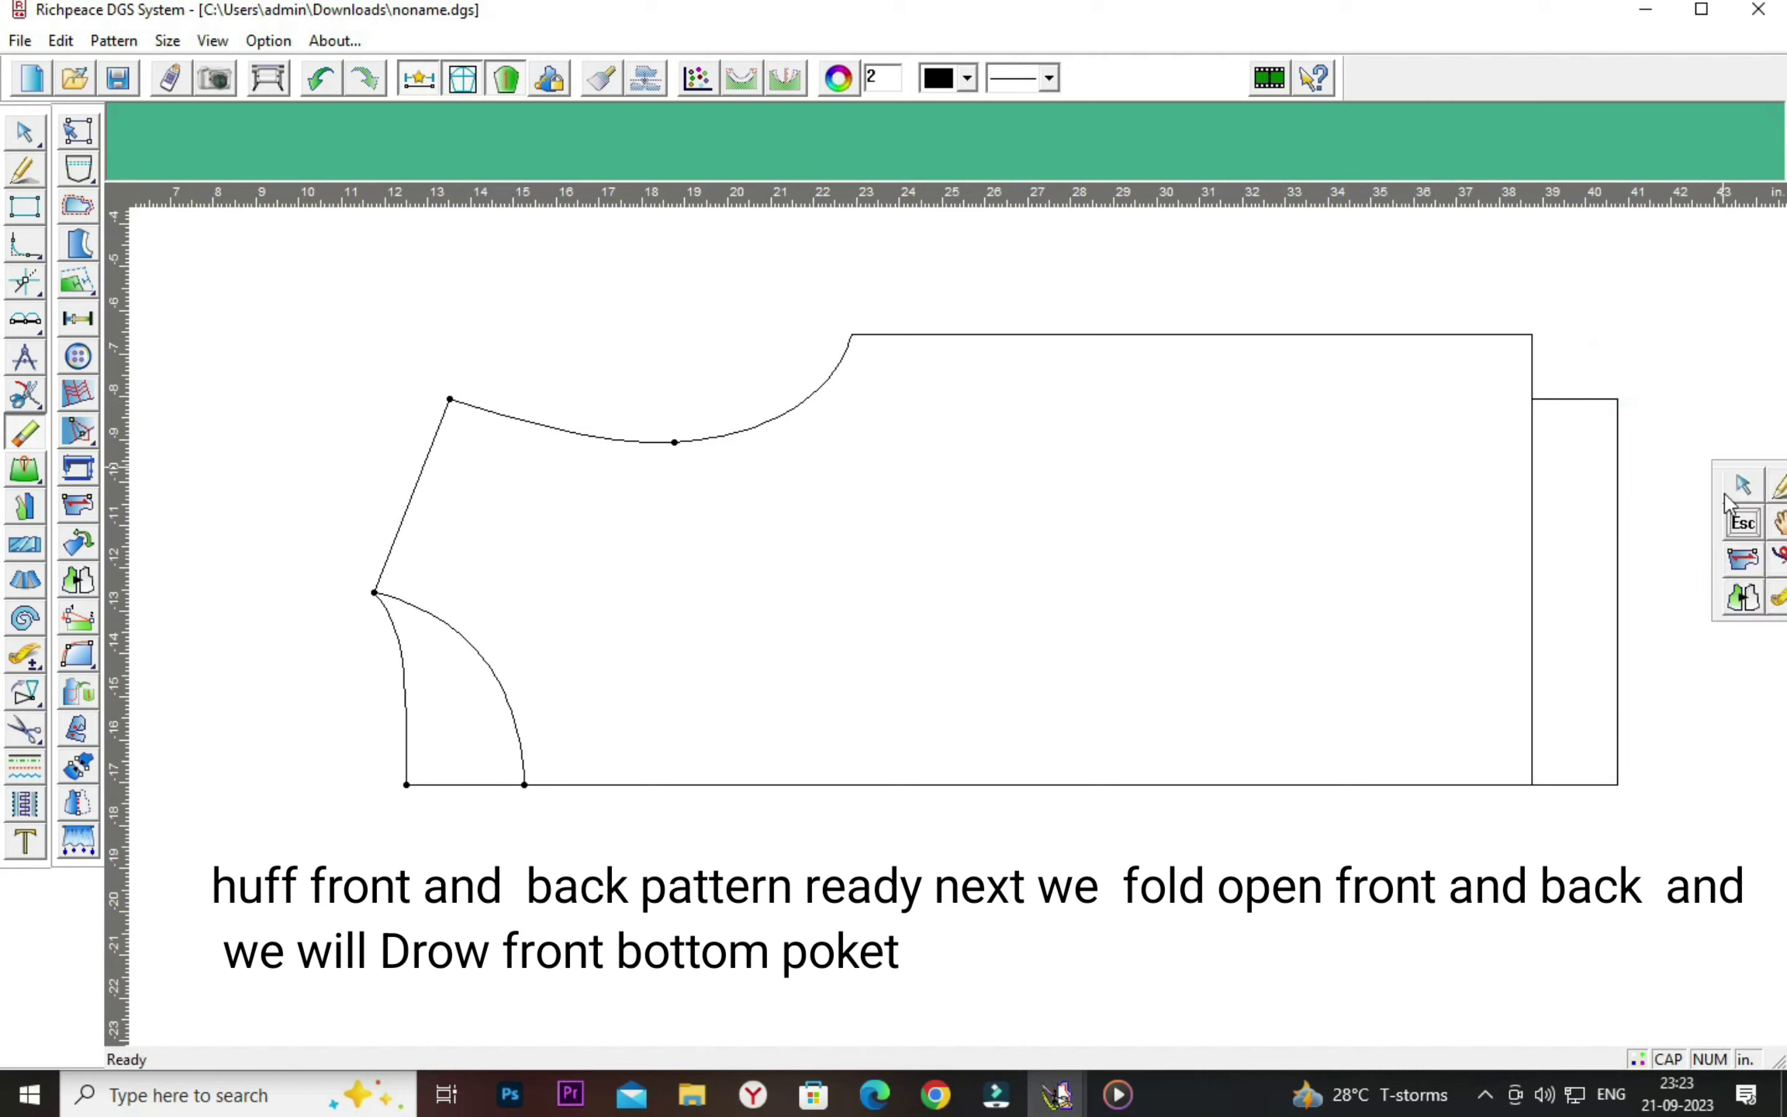
{"action": "left_click", "coordinate": [1727, 403]}
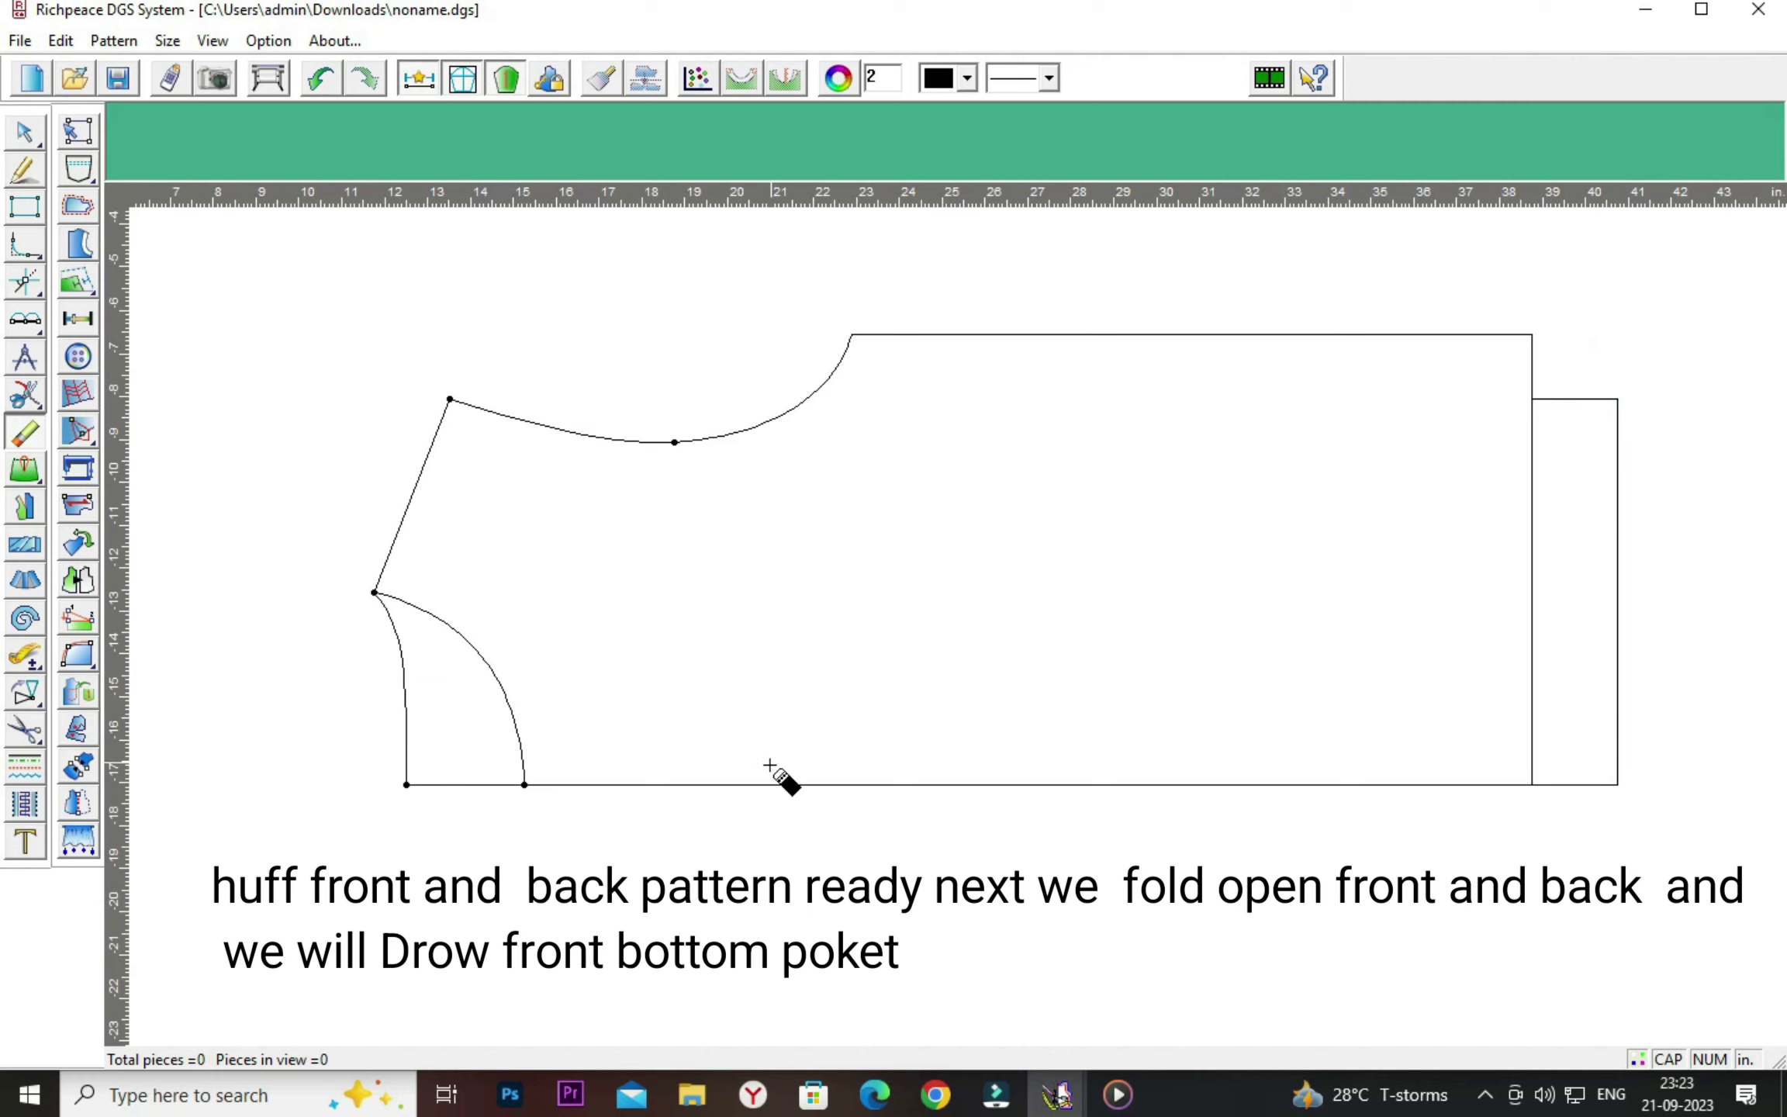
{"action": "right_click", "coordinate": [757, 843]}
{"action": "left_click", "coordinate": [827, 892]}
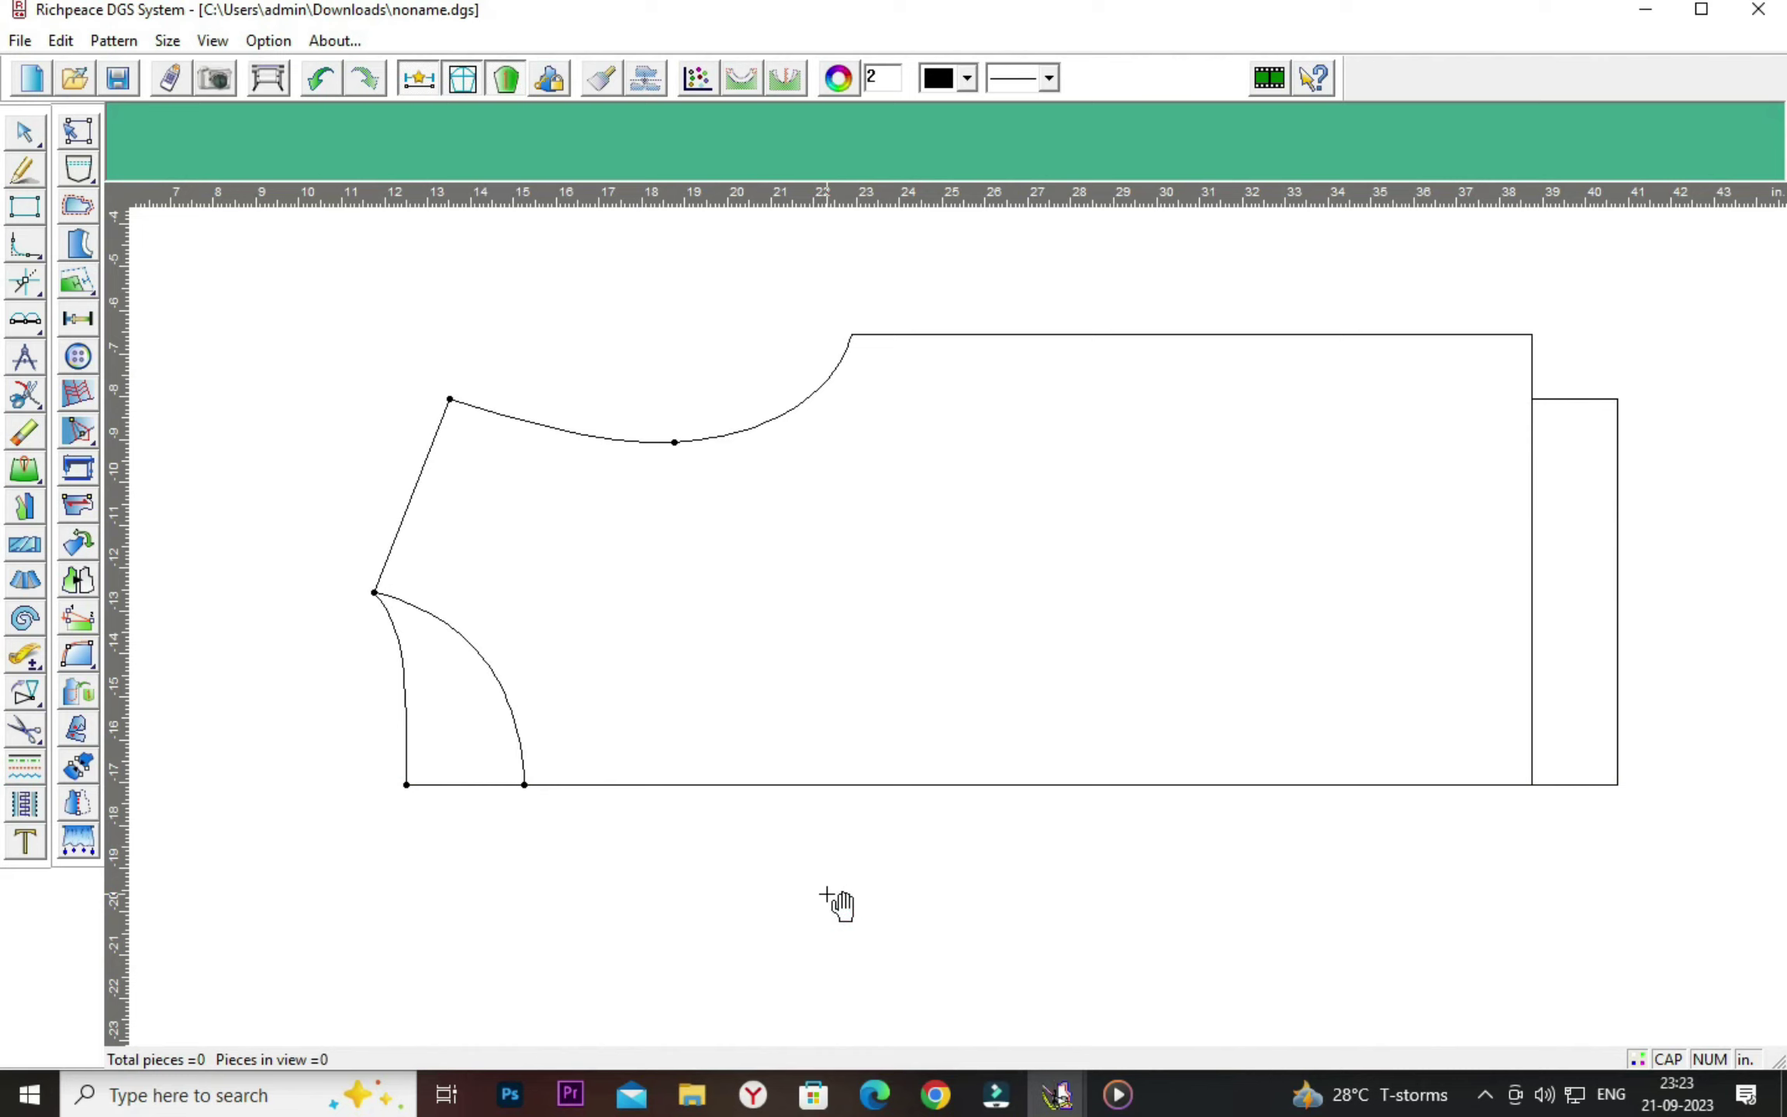
Set a Symmetry mirror axis along the centre fold line, from its left end to right corner.
{"action": "scroll", "coordinate": [838, 904], "scroll_direction": "down", "scroll_amount": 1}
{"action": "scroll", "coordinate": [838, 904], "scroll_direction": "down", "scroll_amount": 2}
{"action": "scroll", "coordinate": [838, 903], "scroll_direction": "down", "scroll_amount": 1}
{"action": "scroll", "coordinate": [838, 903], "scroll_direction": "down", "scroll_amount": 1}
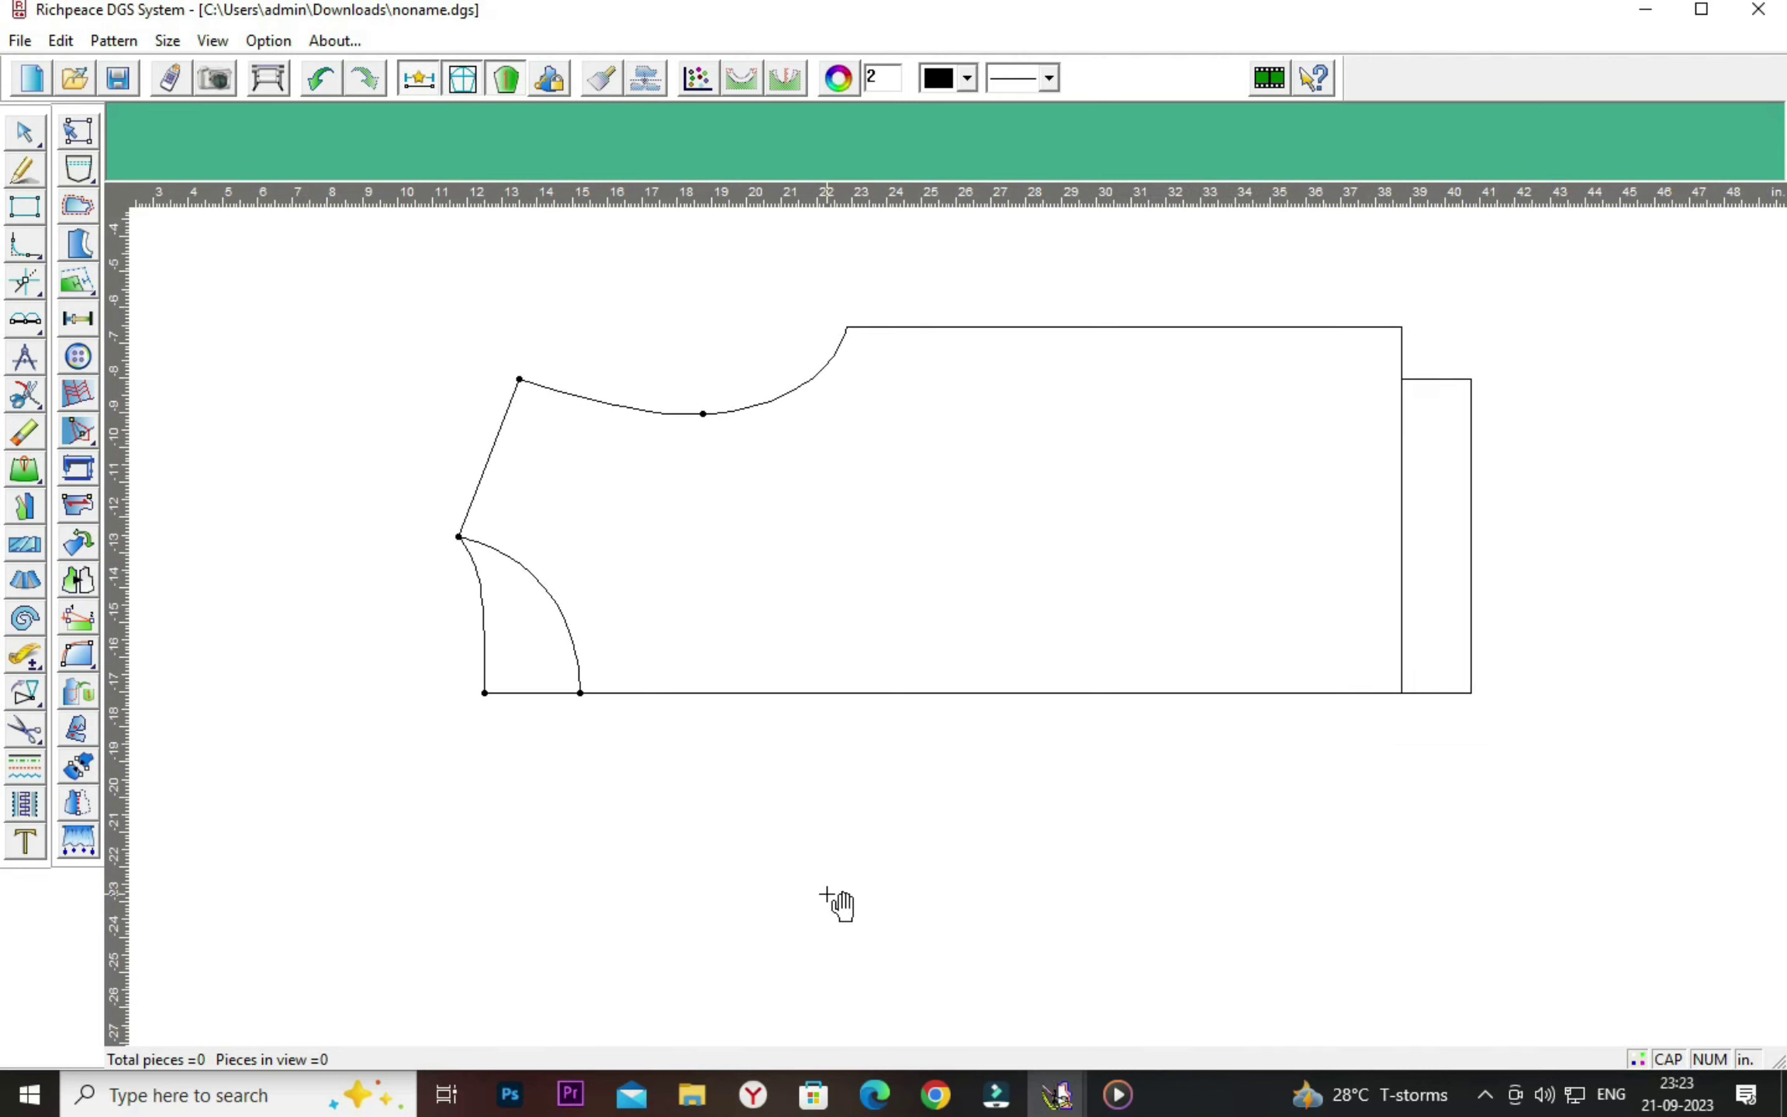
{"action": "scroll", "coordinate": [837, 904], "scroll_direction": "down", "scroll_amount": 1}
{"action": "scroll", "coordinate": [838, 904], "scroll_direction": "down", "scroll_amount": 1}
{"action": "scroll", "coordinate": [838, 903], "scroll_direction": "right", "scroll_amount": 1}
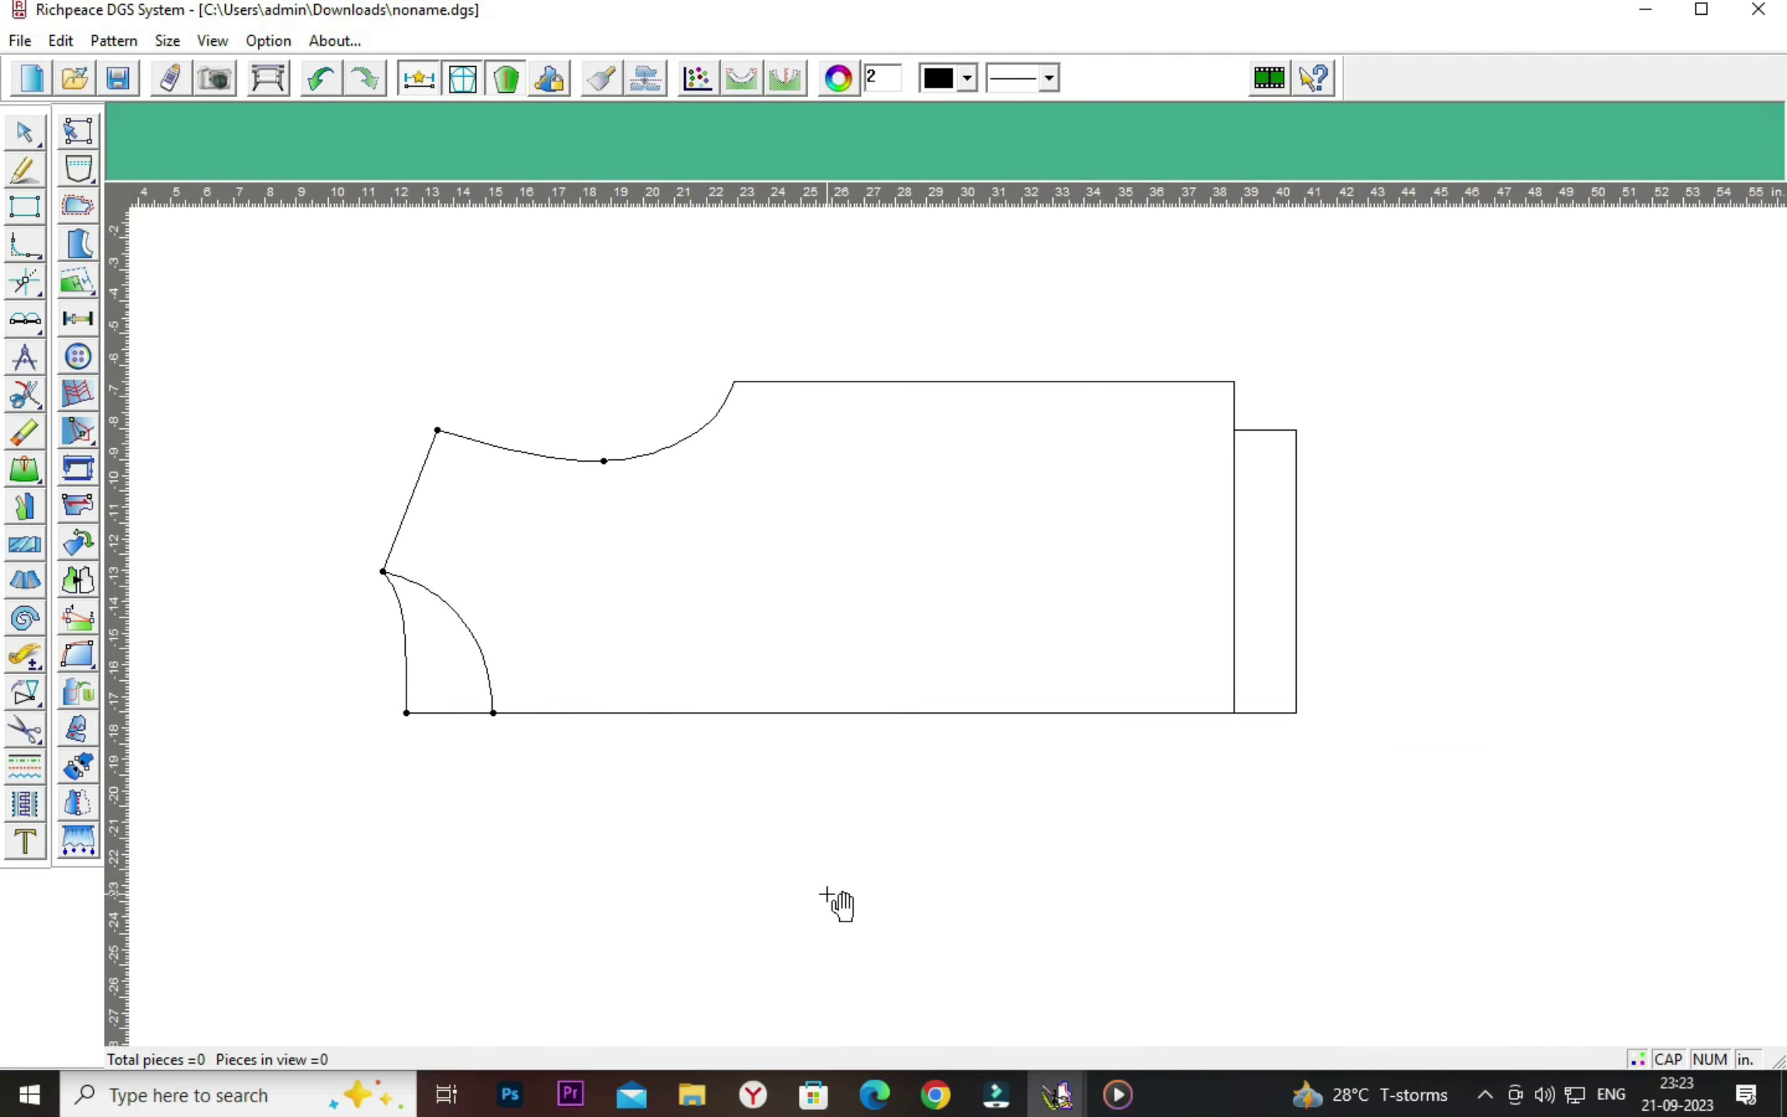
{"action": "scroll", "coordinate": [838, 904], "scroll_direction": "down", "scroll_amount": 1}
{"action": "scroll", "coordinate": [838, 903], "scroll_direction": "down", "scroll_amount": 1}
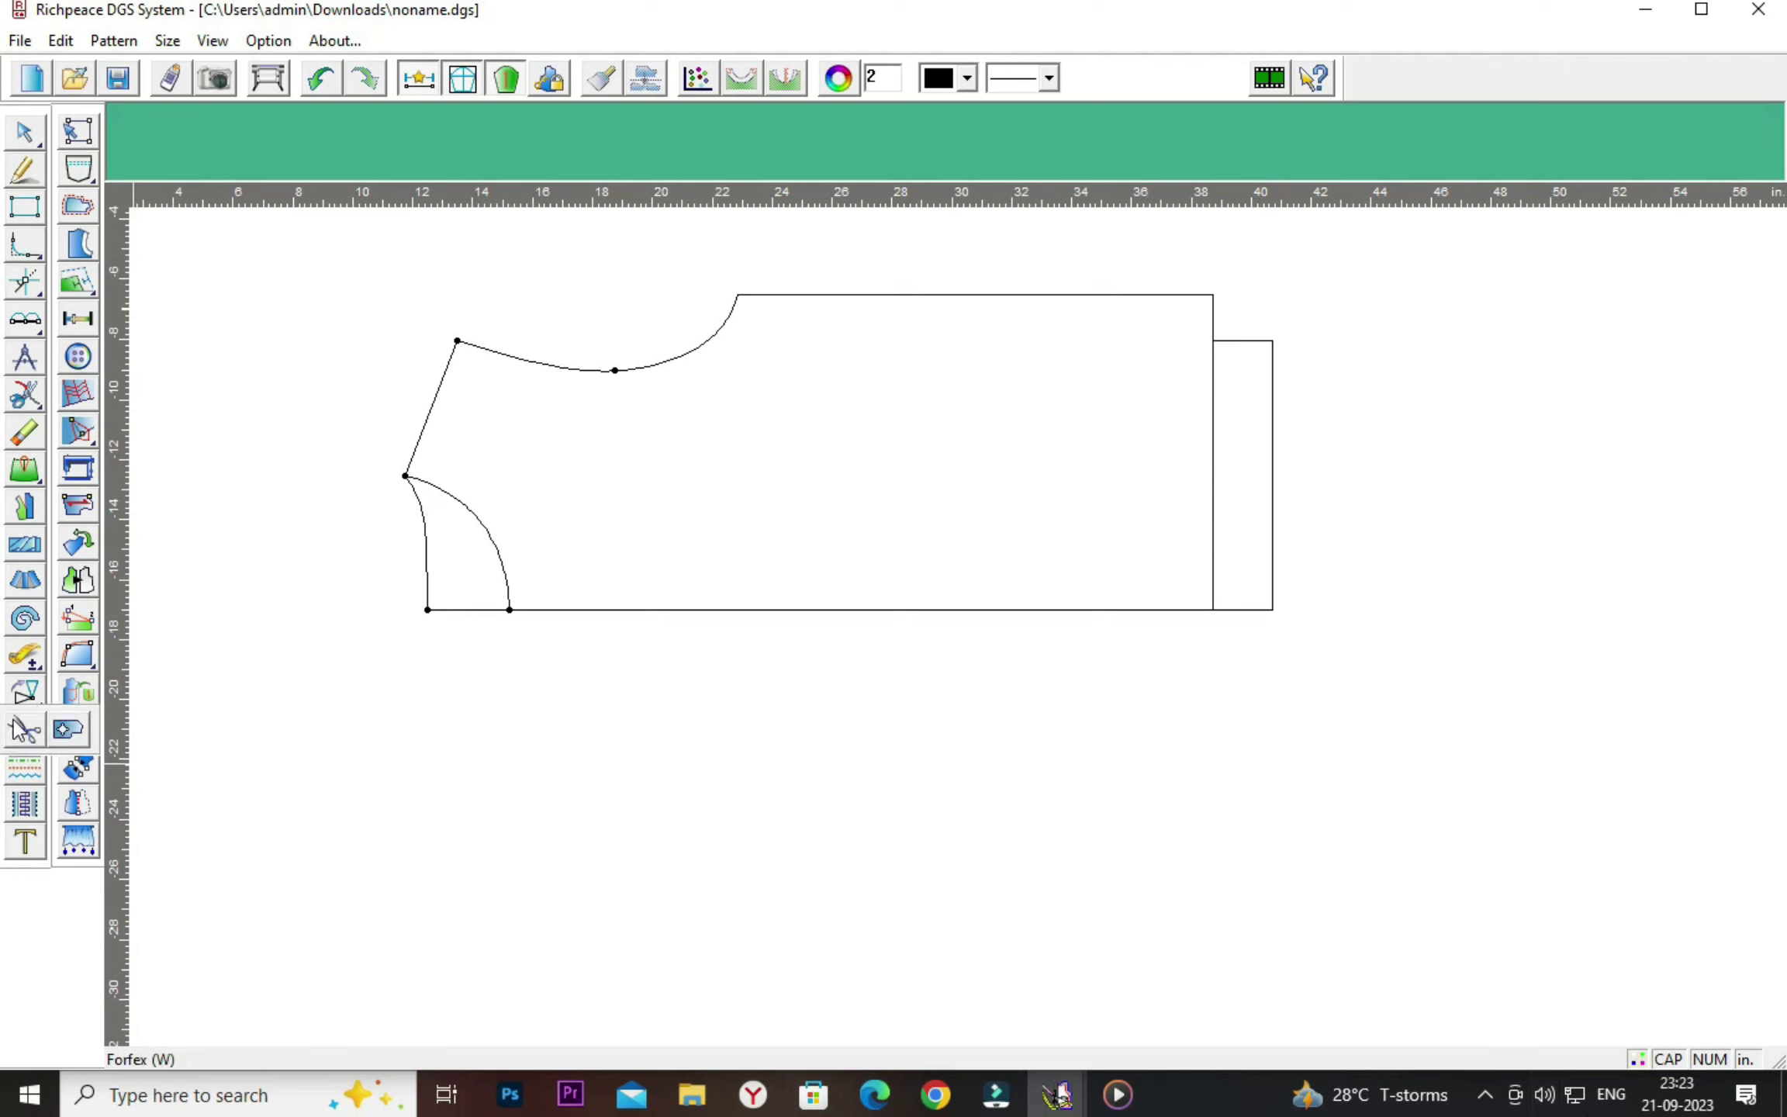
{"action": "left_click", "coordinate": [25, 692]}
{"action": "left_click", "coordinate": [66, 693]}
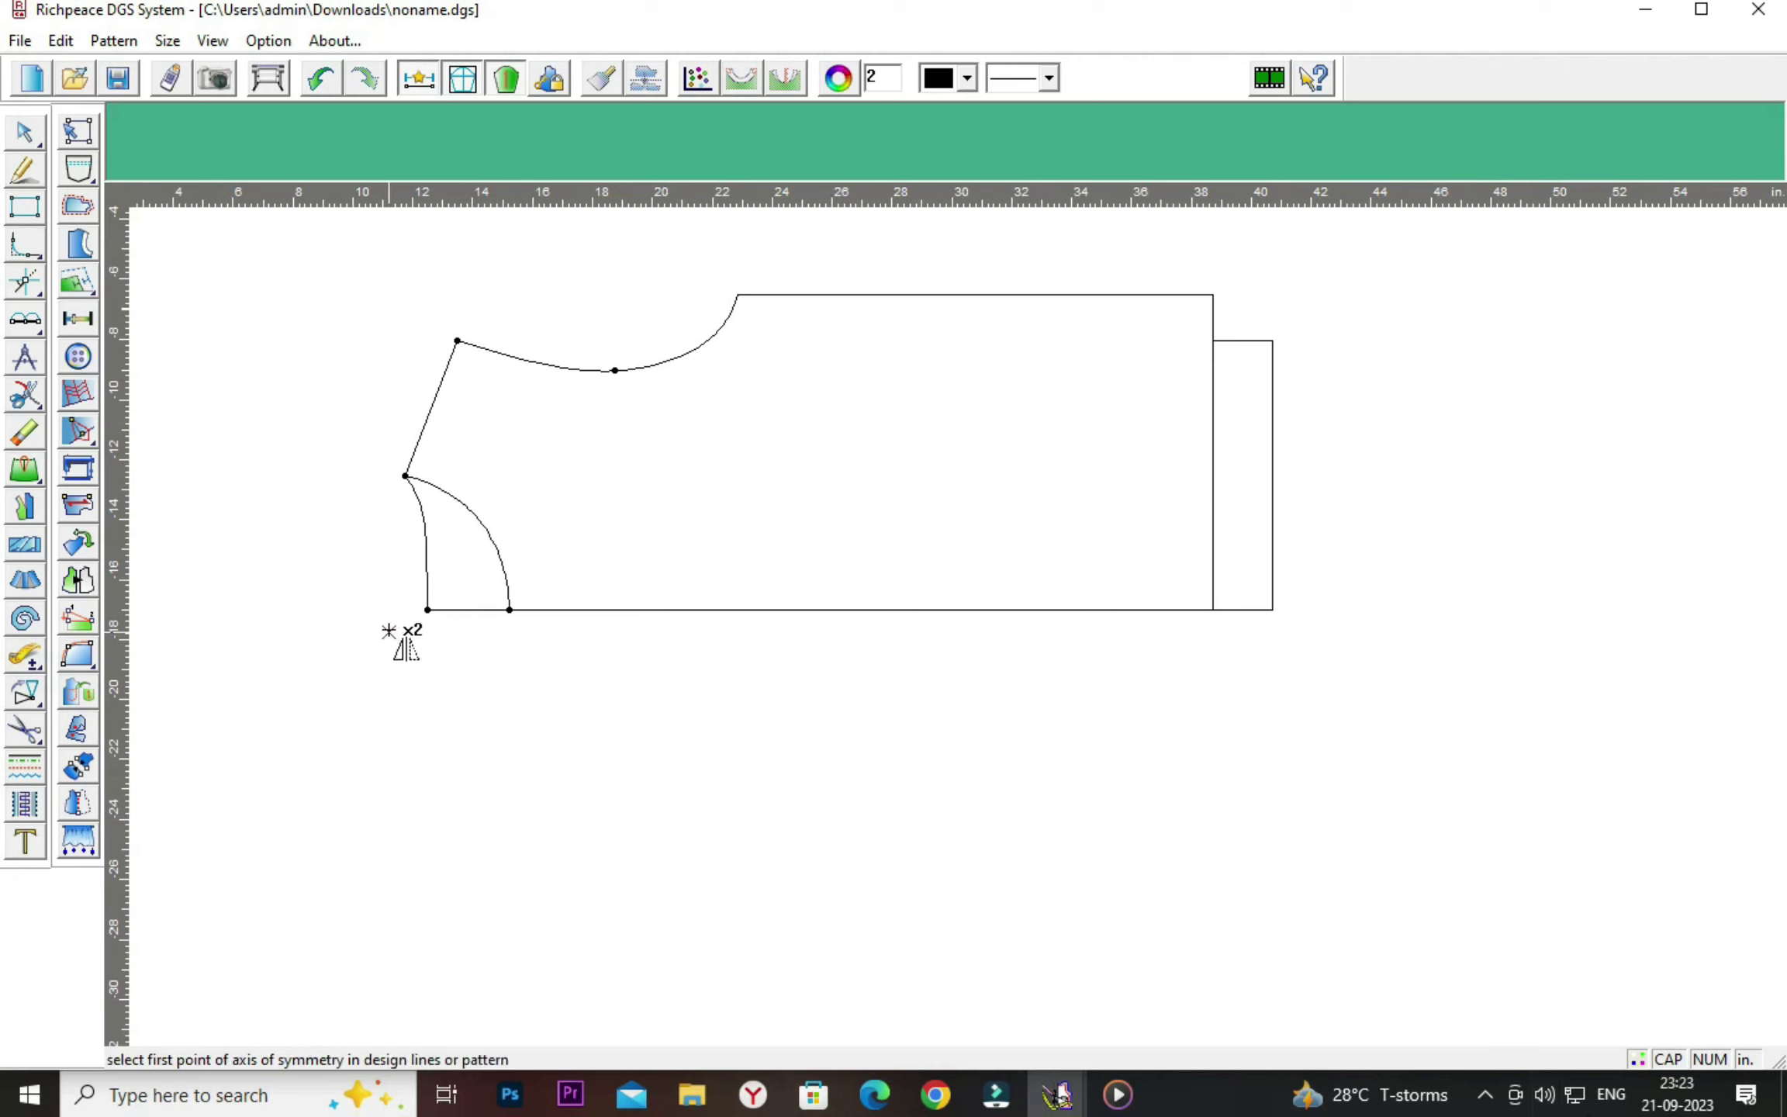
{"action": "left_click", "coordinate": [428, 610]}
{"action": "left_click", "coordinate": [1271, 610]}
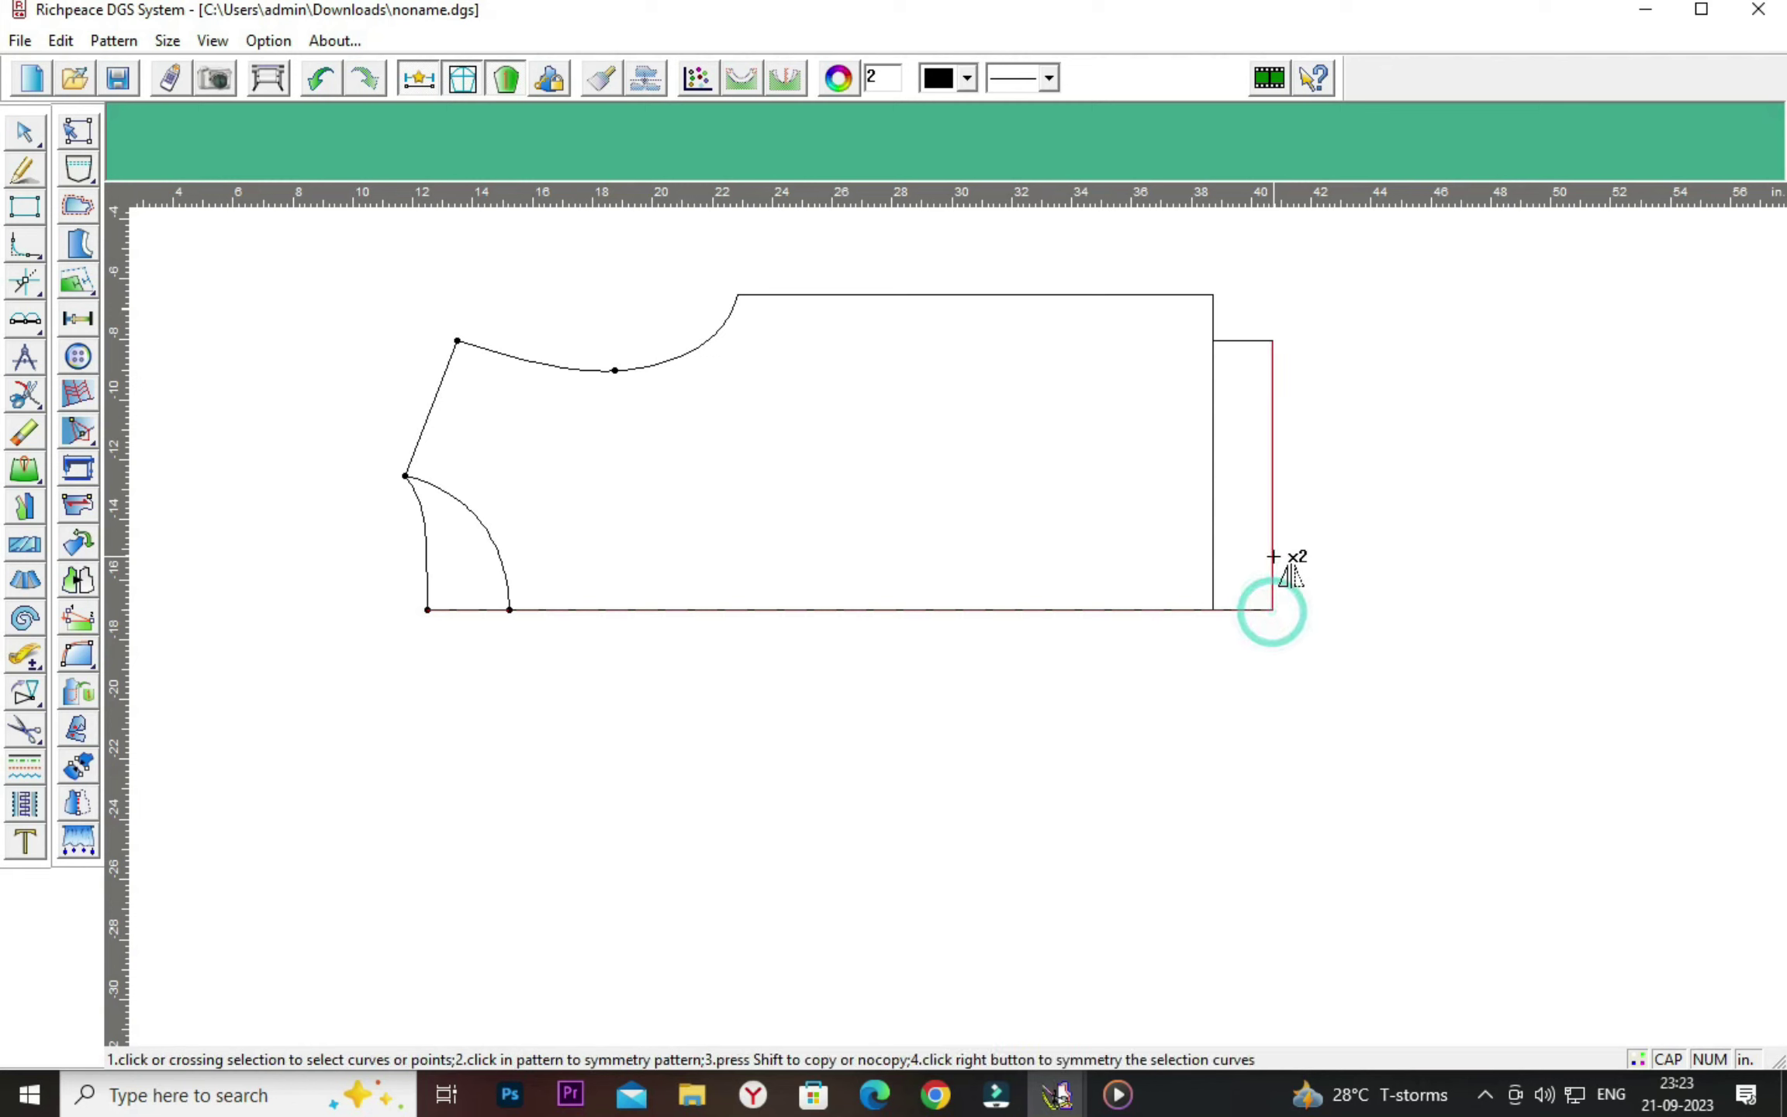
Mirror the strip and body edges, neckline, both armhole curves and shoulder line across the fold.
{"action": "left_click", "coordinate": [1230, 342]}
{"action": "left_click", "coordinate": [1216, 387]}
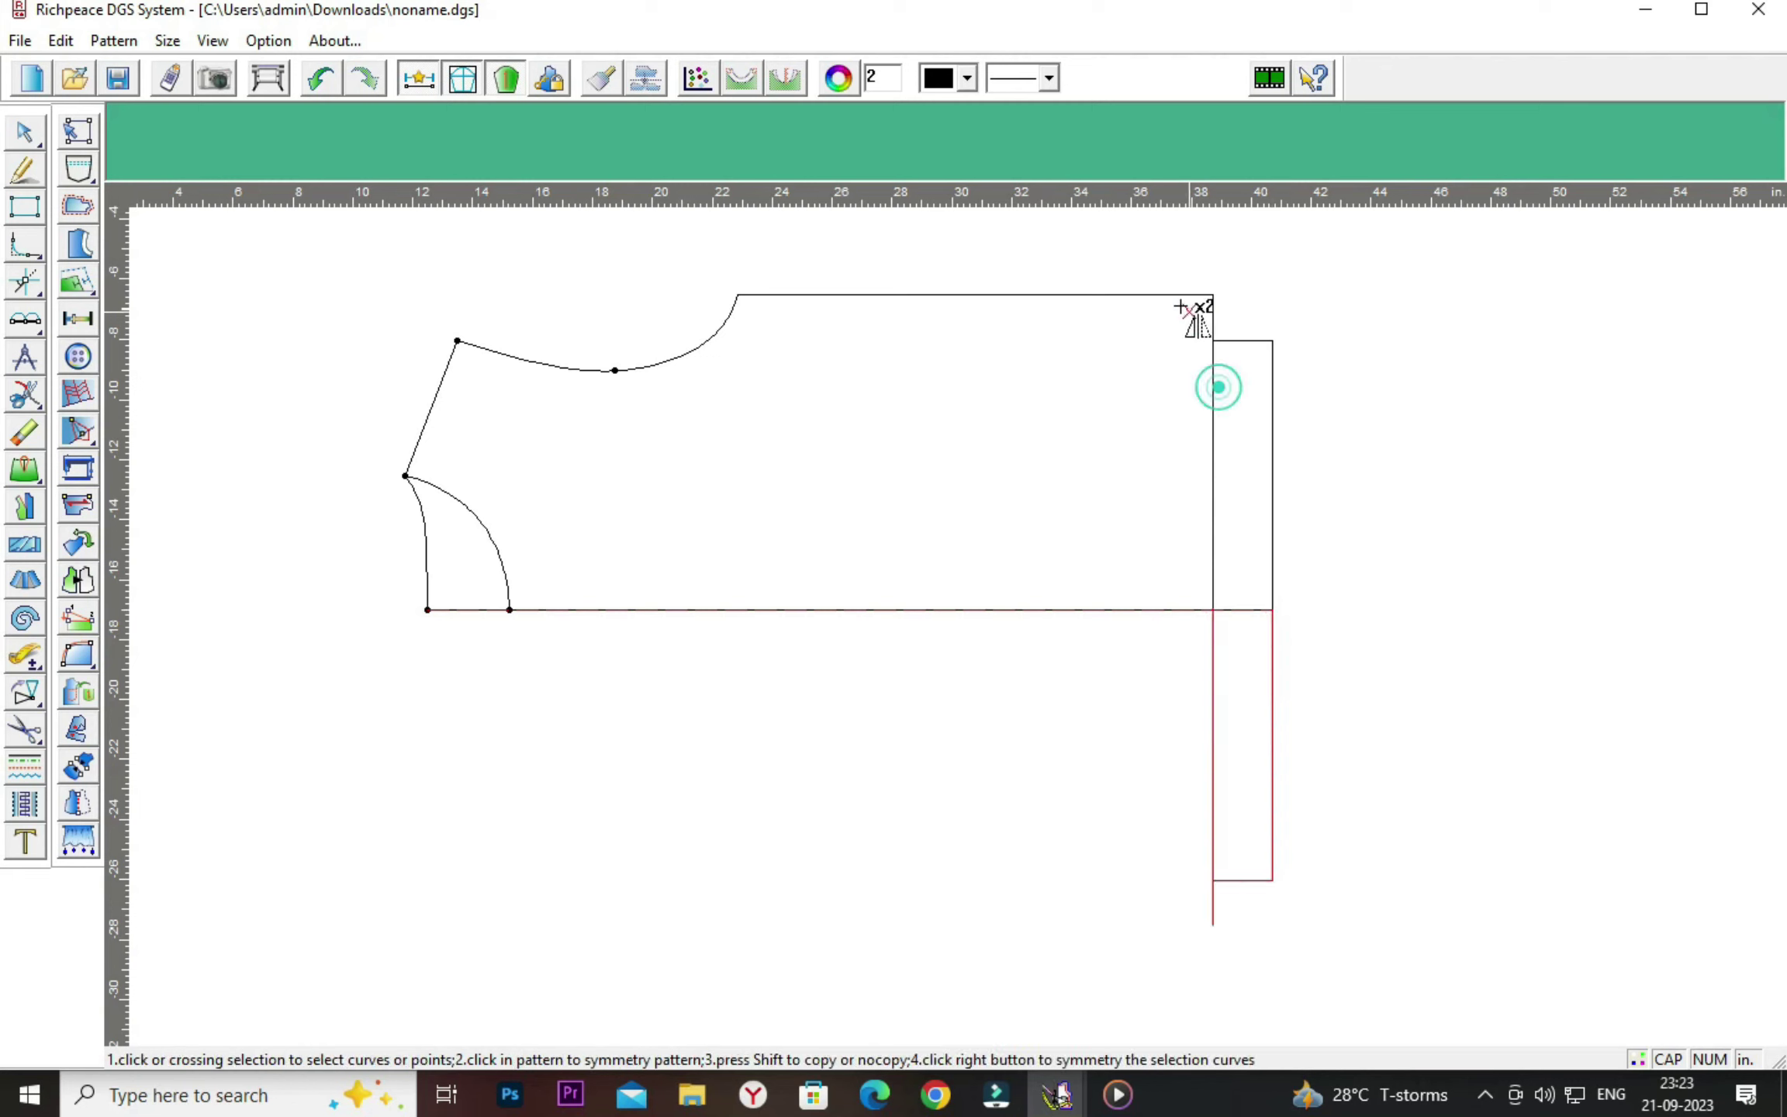
{"action": "left_click", "coordinate": [1161, 295]}
{"action": "left_click", "coordinate": [673, 358]}
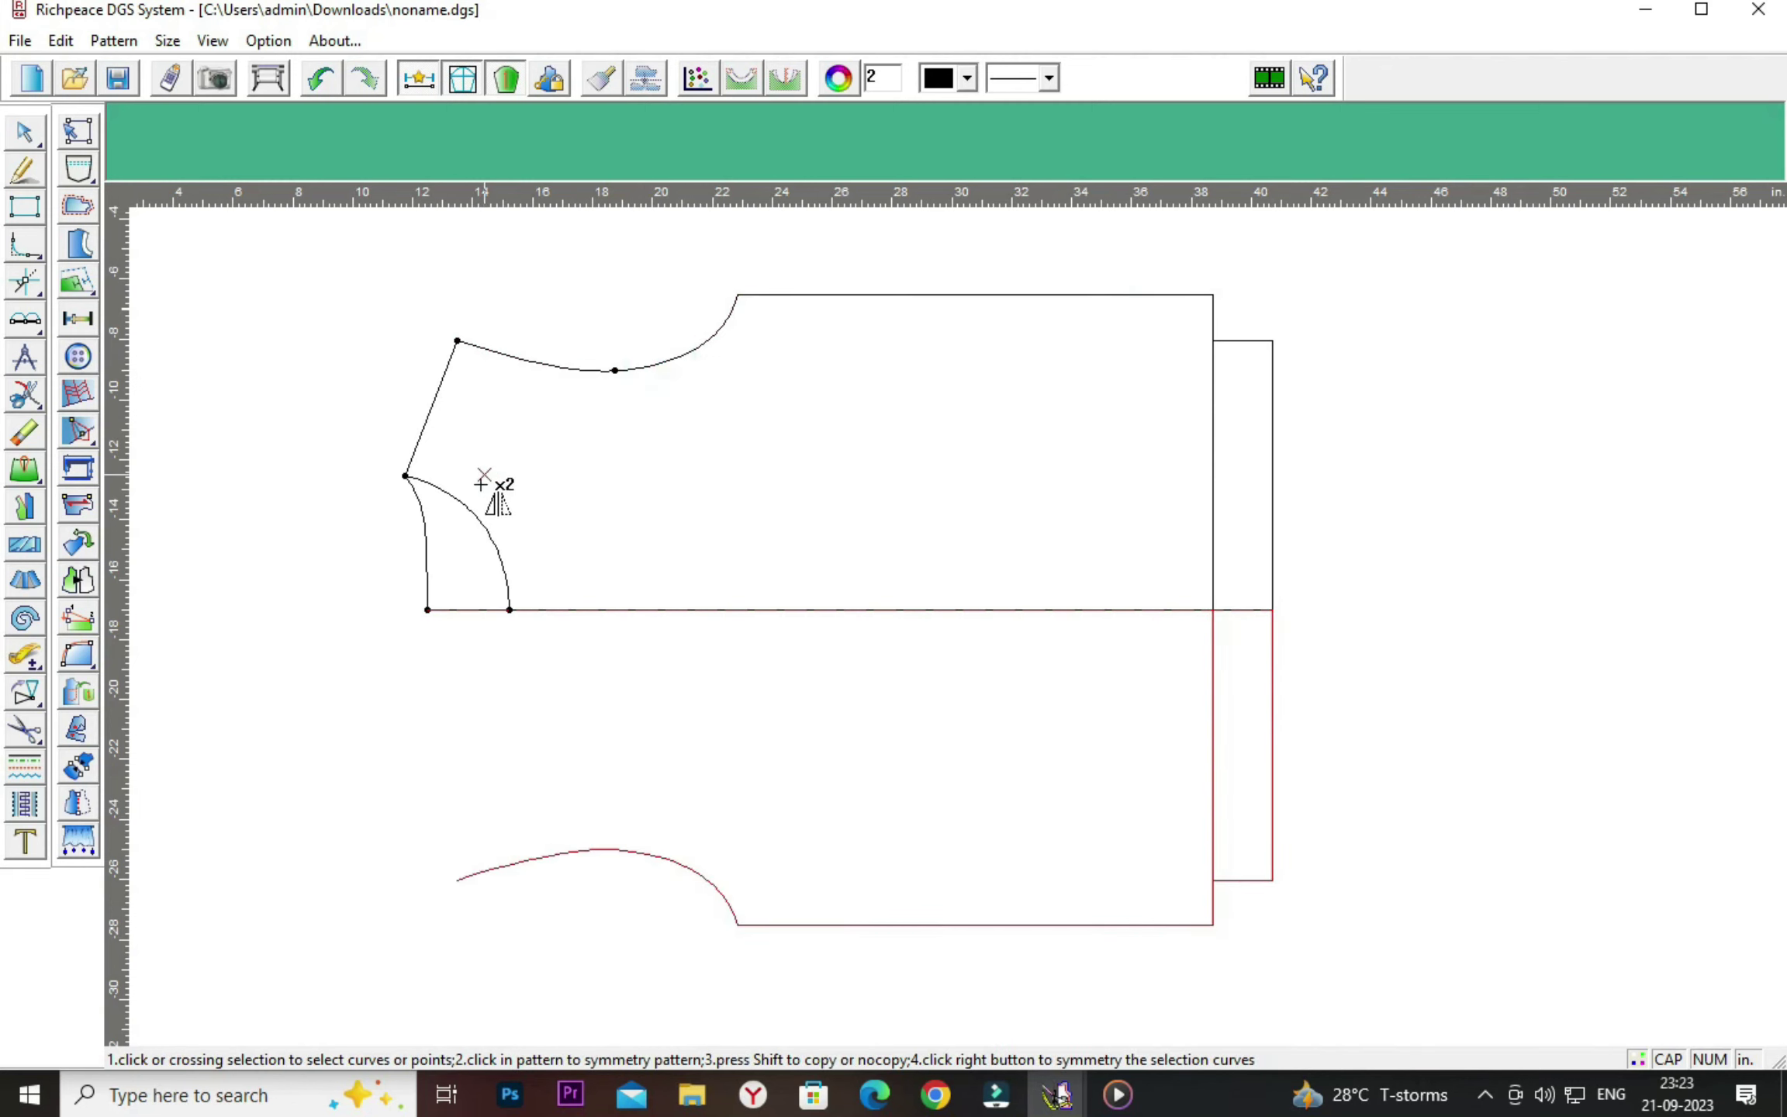
{"action": "left_click", "coordinate": [487, 517]}
{"action": "left_click", "coordinate": [426, 526]}
{"action": "left_click", "coordinate": [416, 451]}
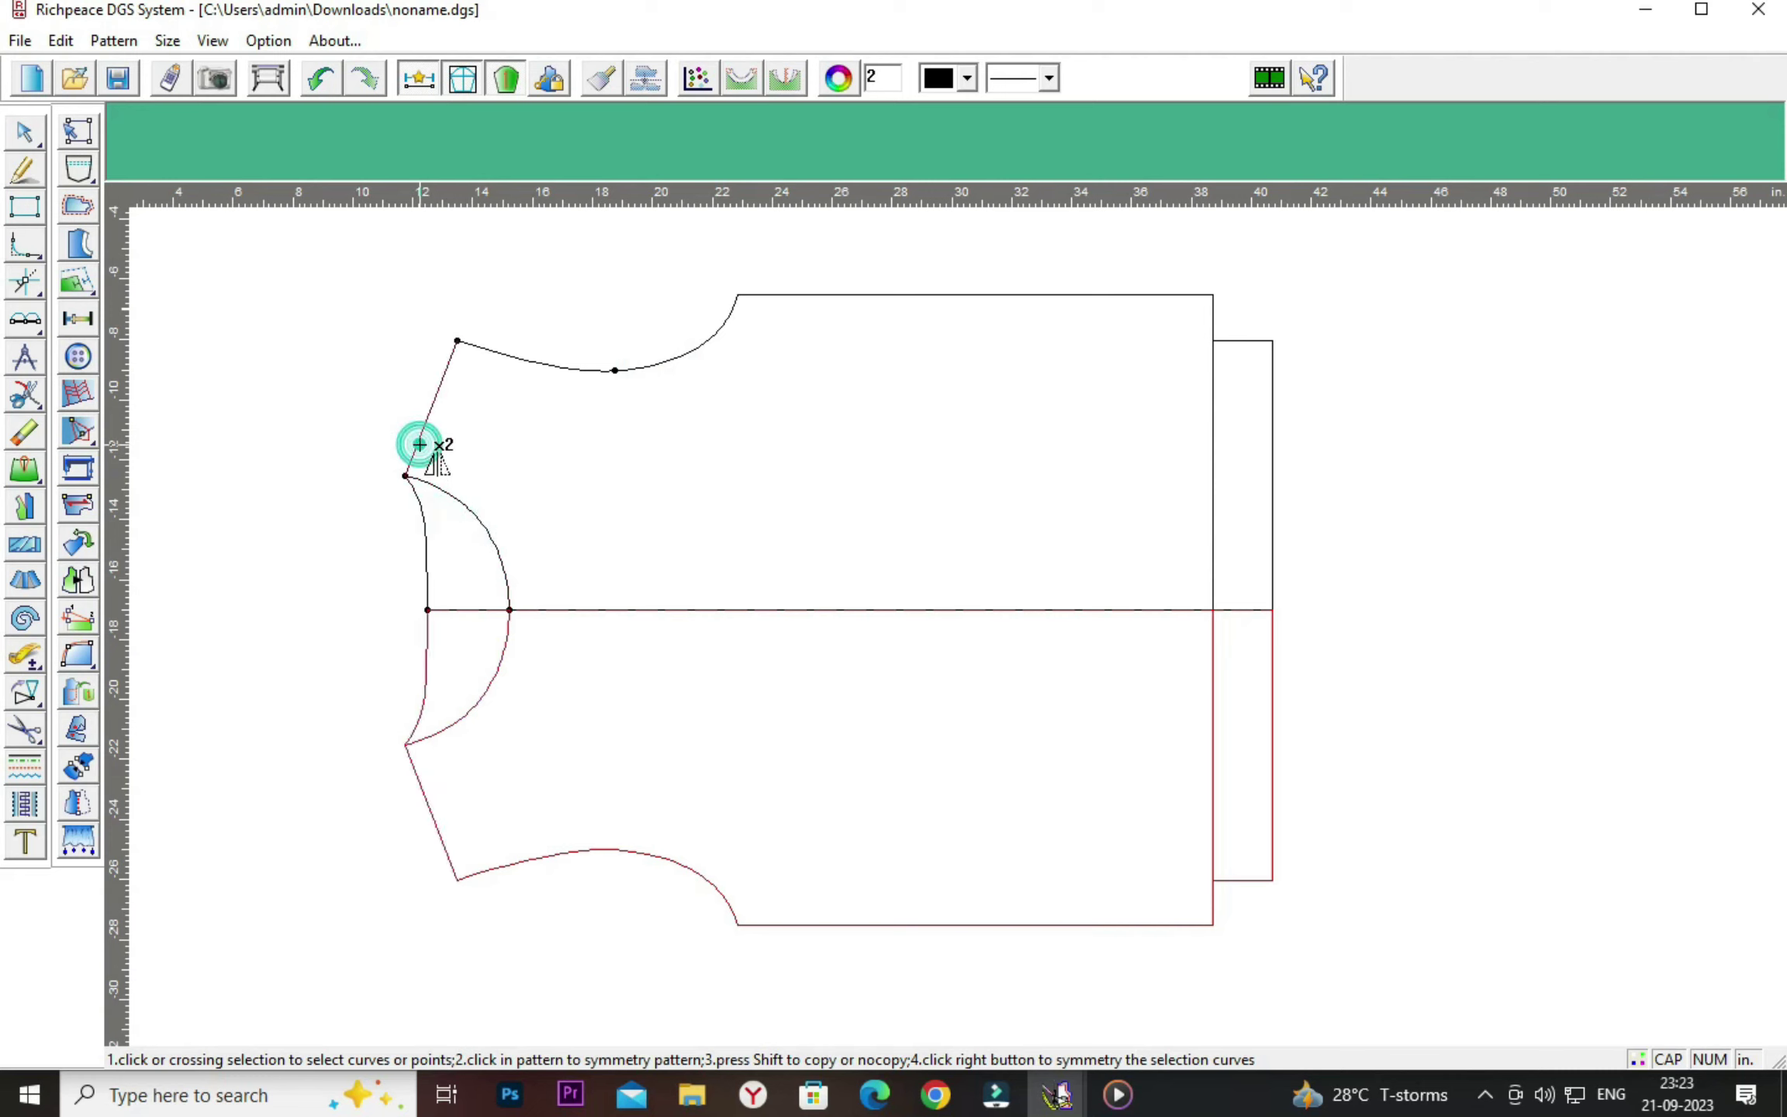
{"action": "right_click", "coordinate": [1470, 448]}
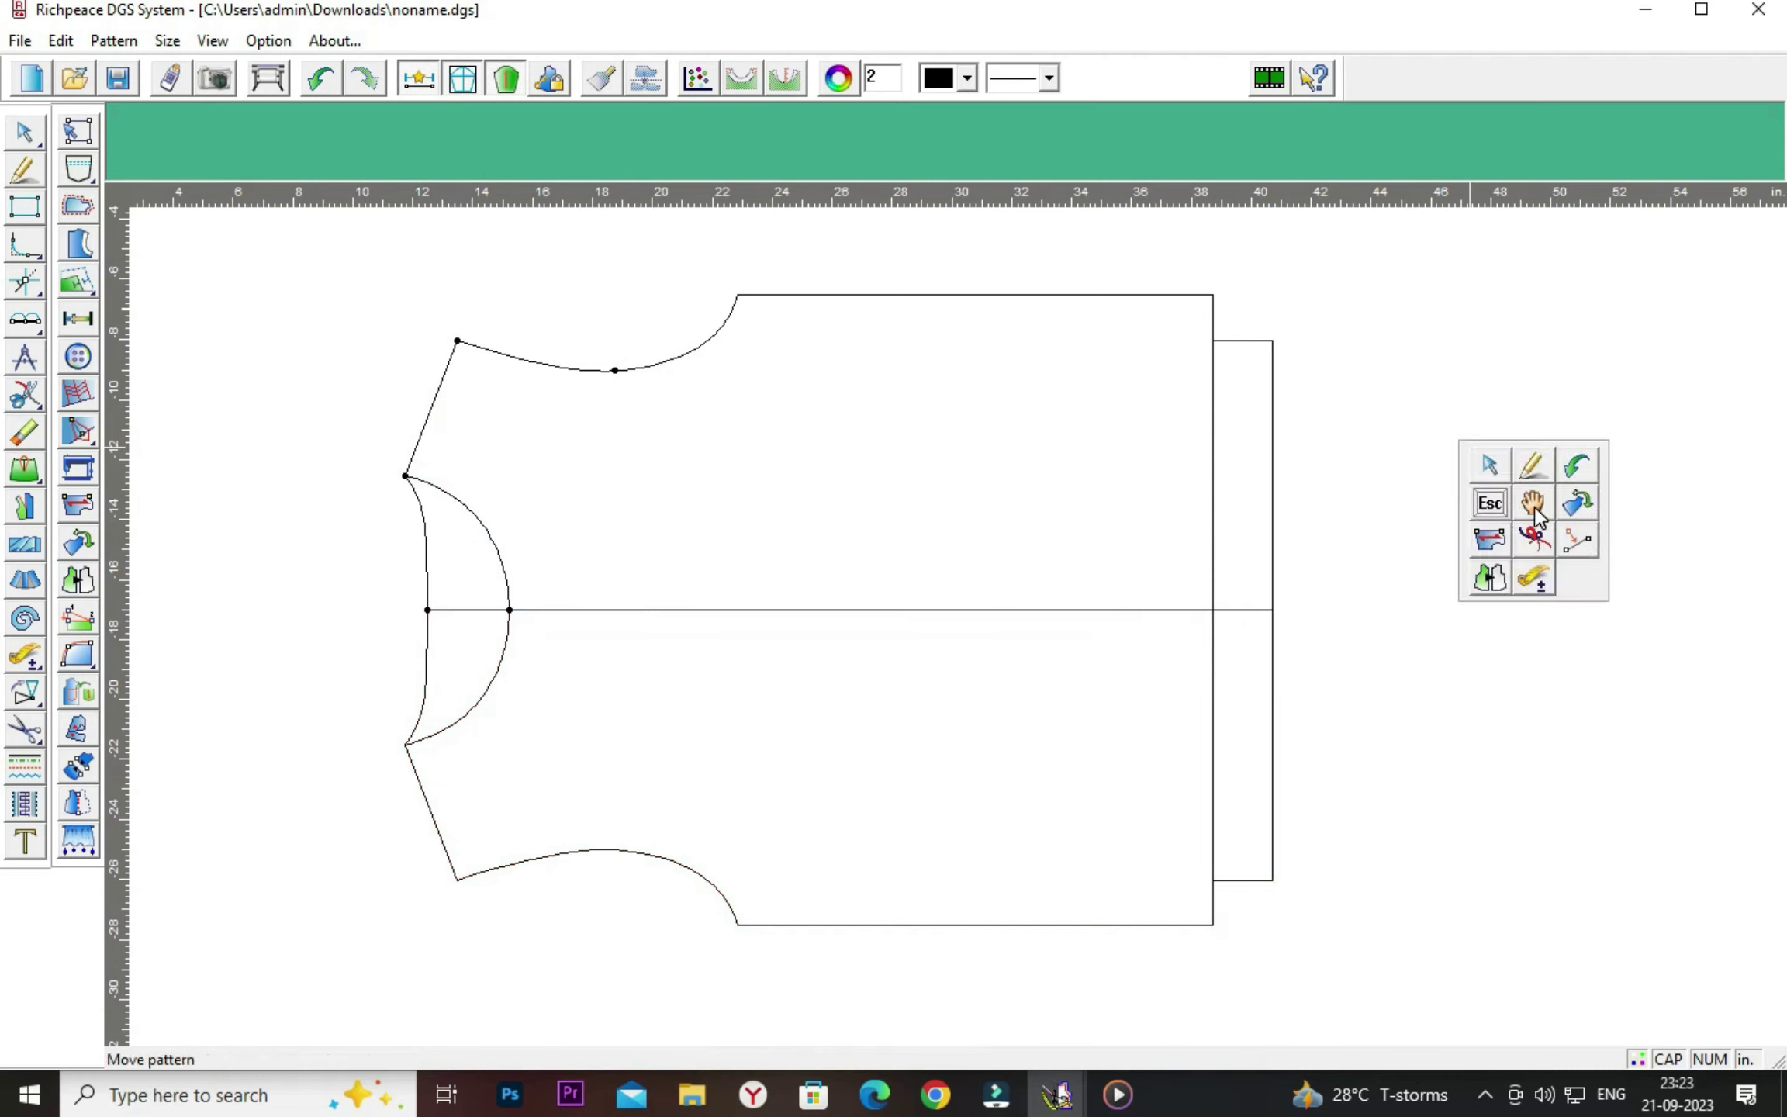
{"action": "left_click", "coordinate": [1532, 506]}
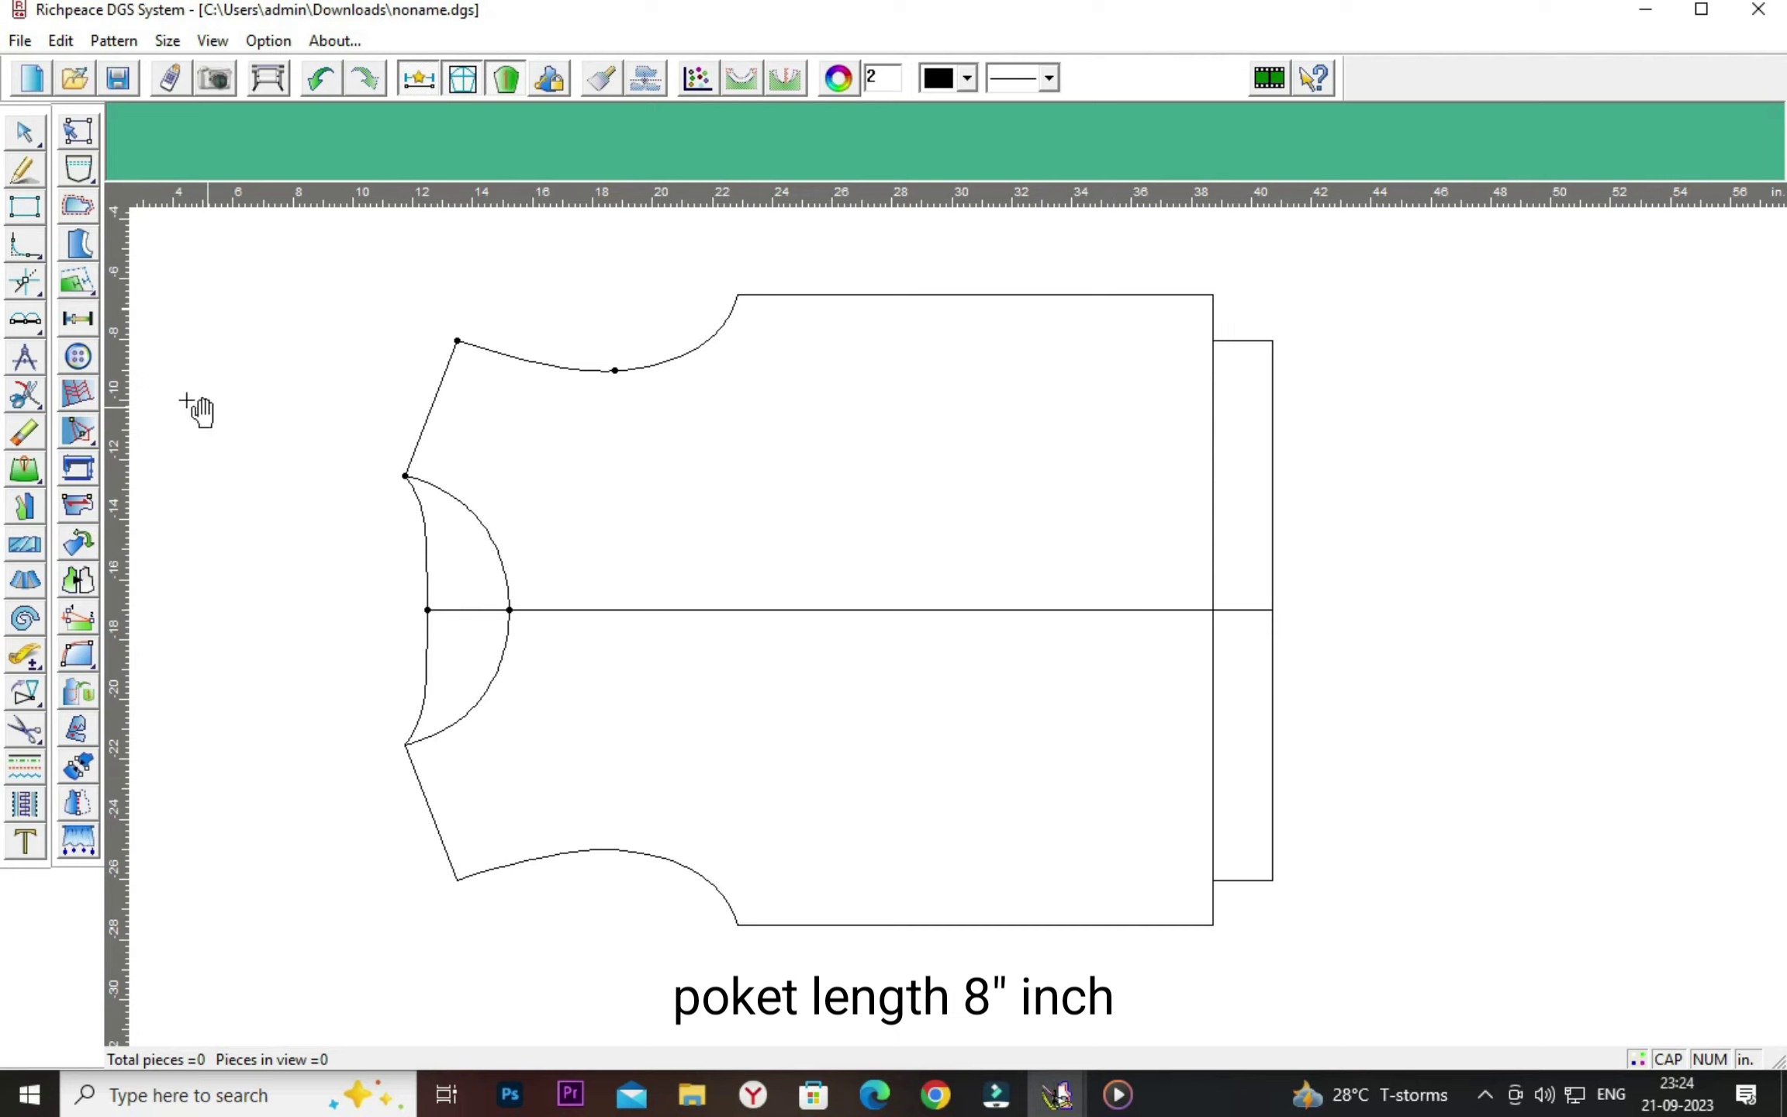
Mark a point 8 inches in from the hem along the centre line.
{"action": "left_click", "coordinate": [78, 318]}
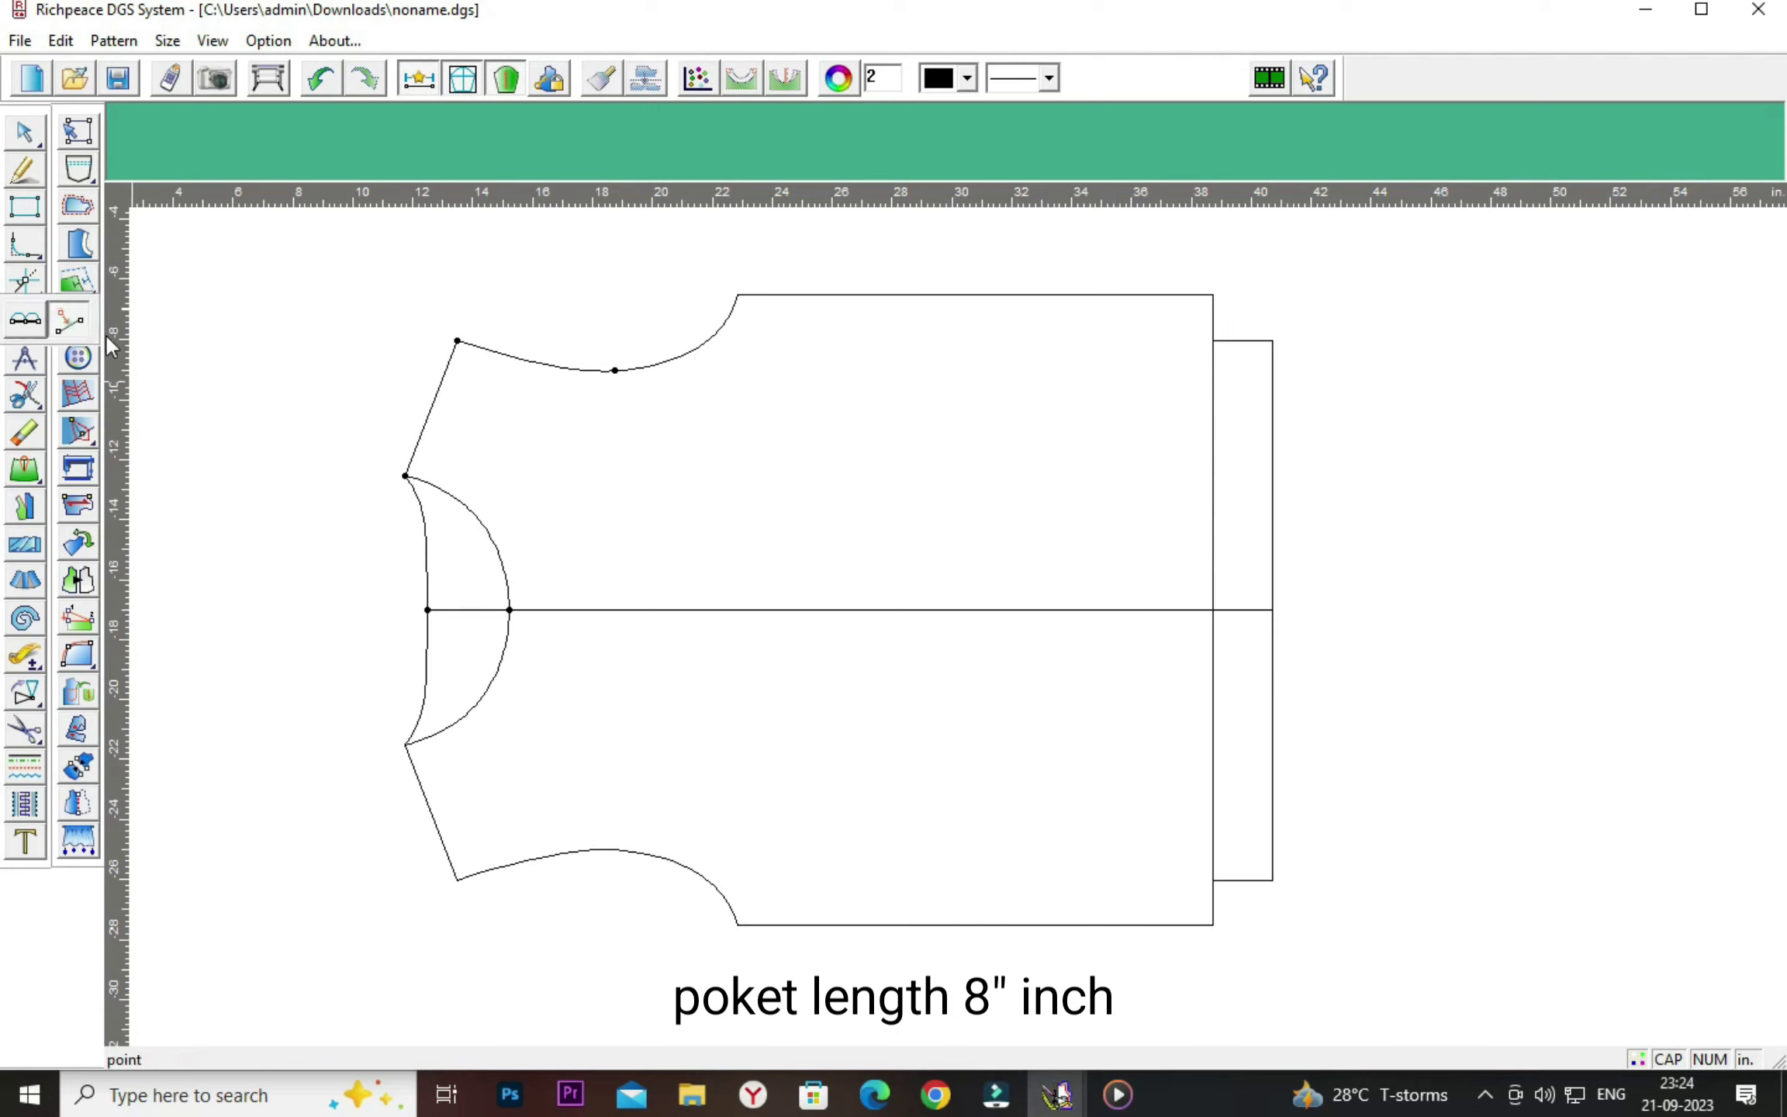
{"action": "left_click", "coordinate": [1213, 610]}
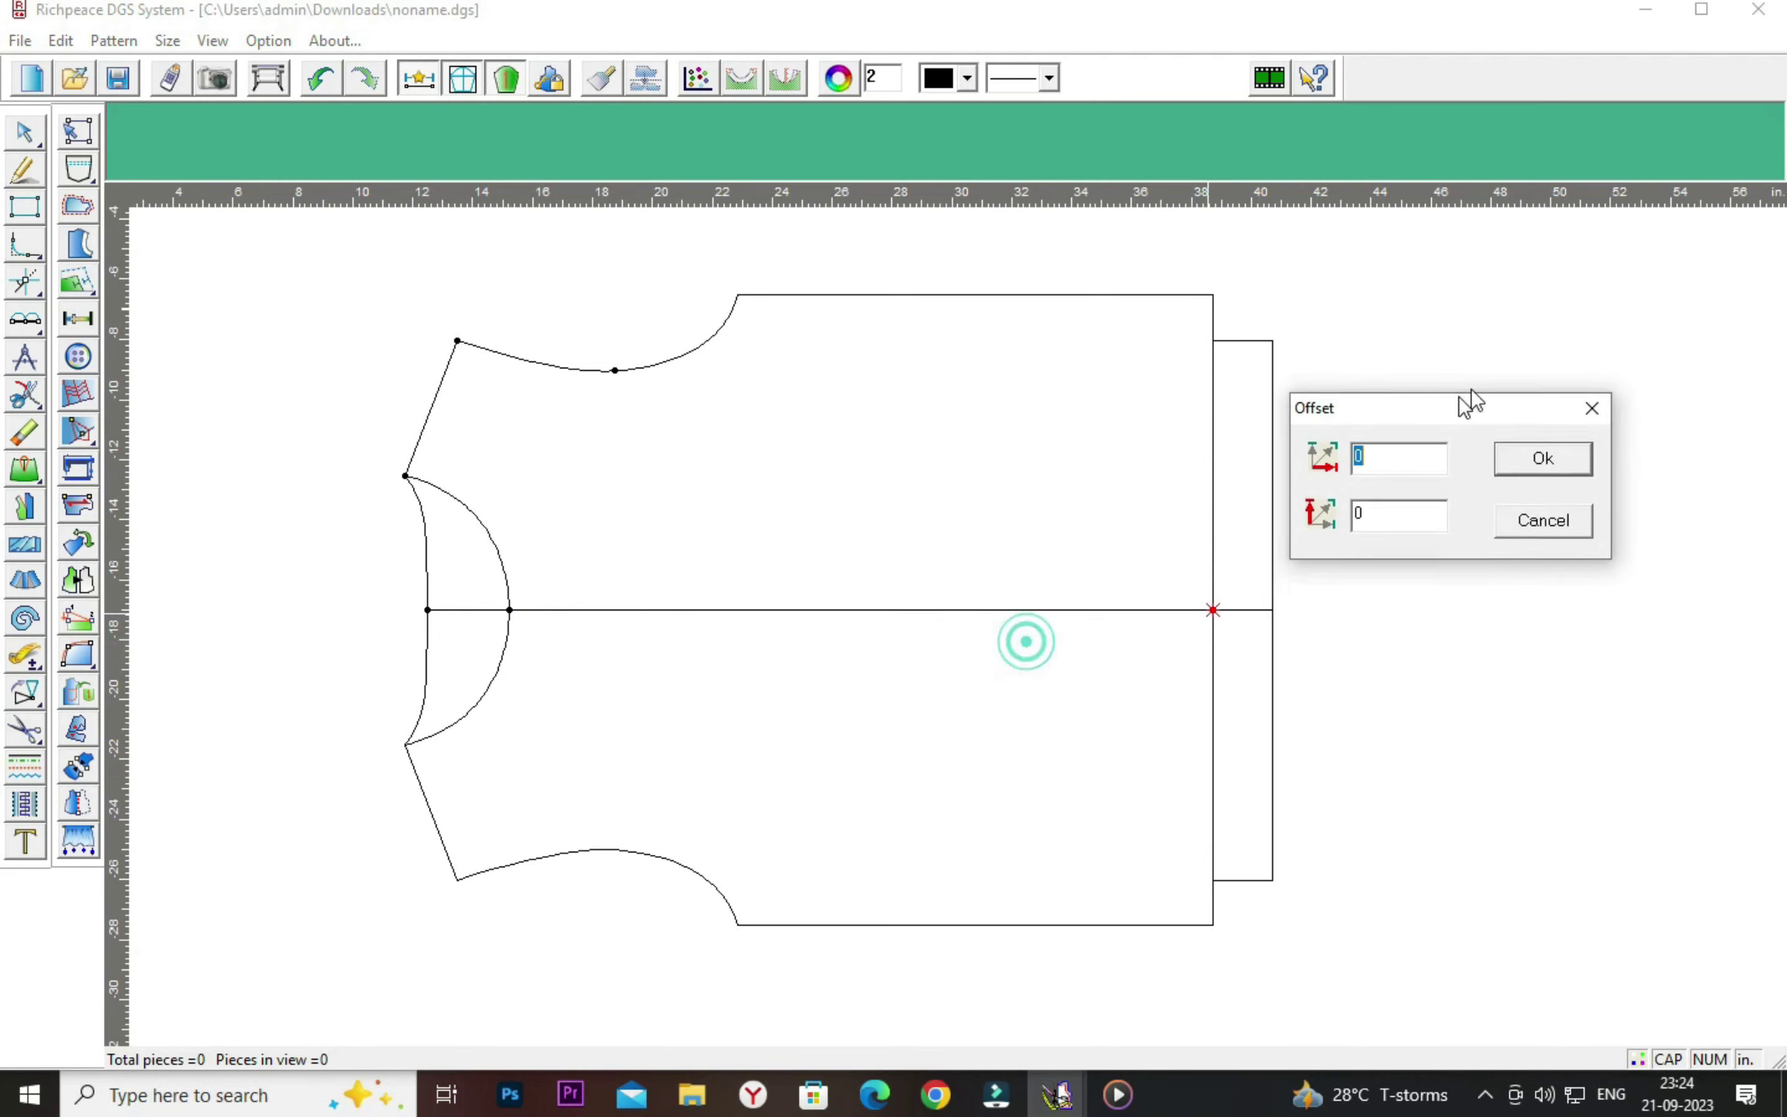
{"action": "left_click_drag", "start_coordinate": [1043, 648], "coordinate": [1529, 365]}
{"action": "left_click", "coordinate": [1483, 415]}
{"action": "key", "text": "BackSpace"}
{"action": "type", "text": "-8"}
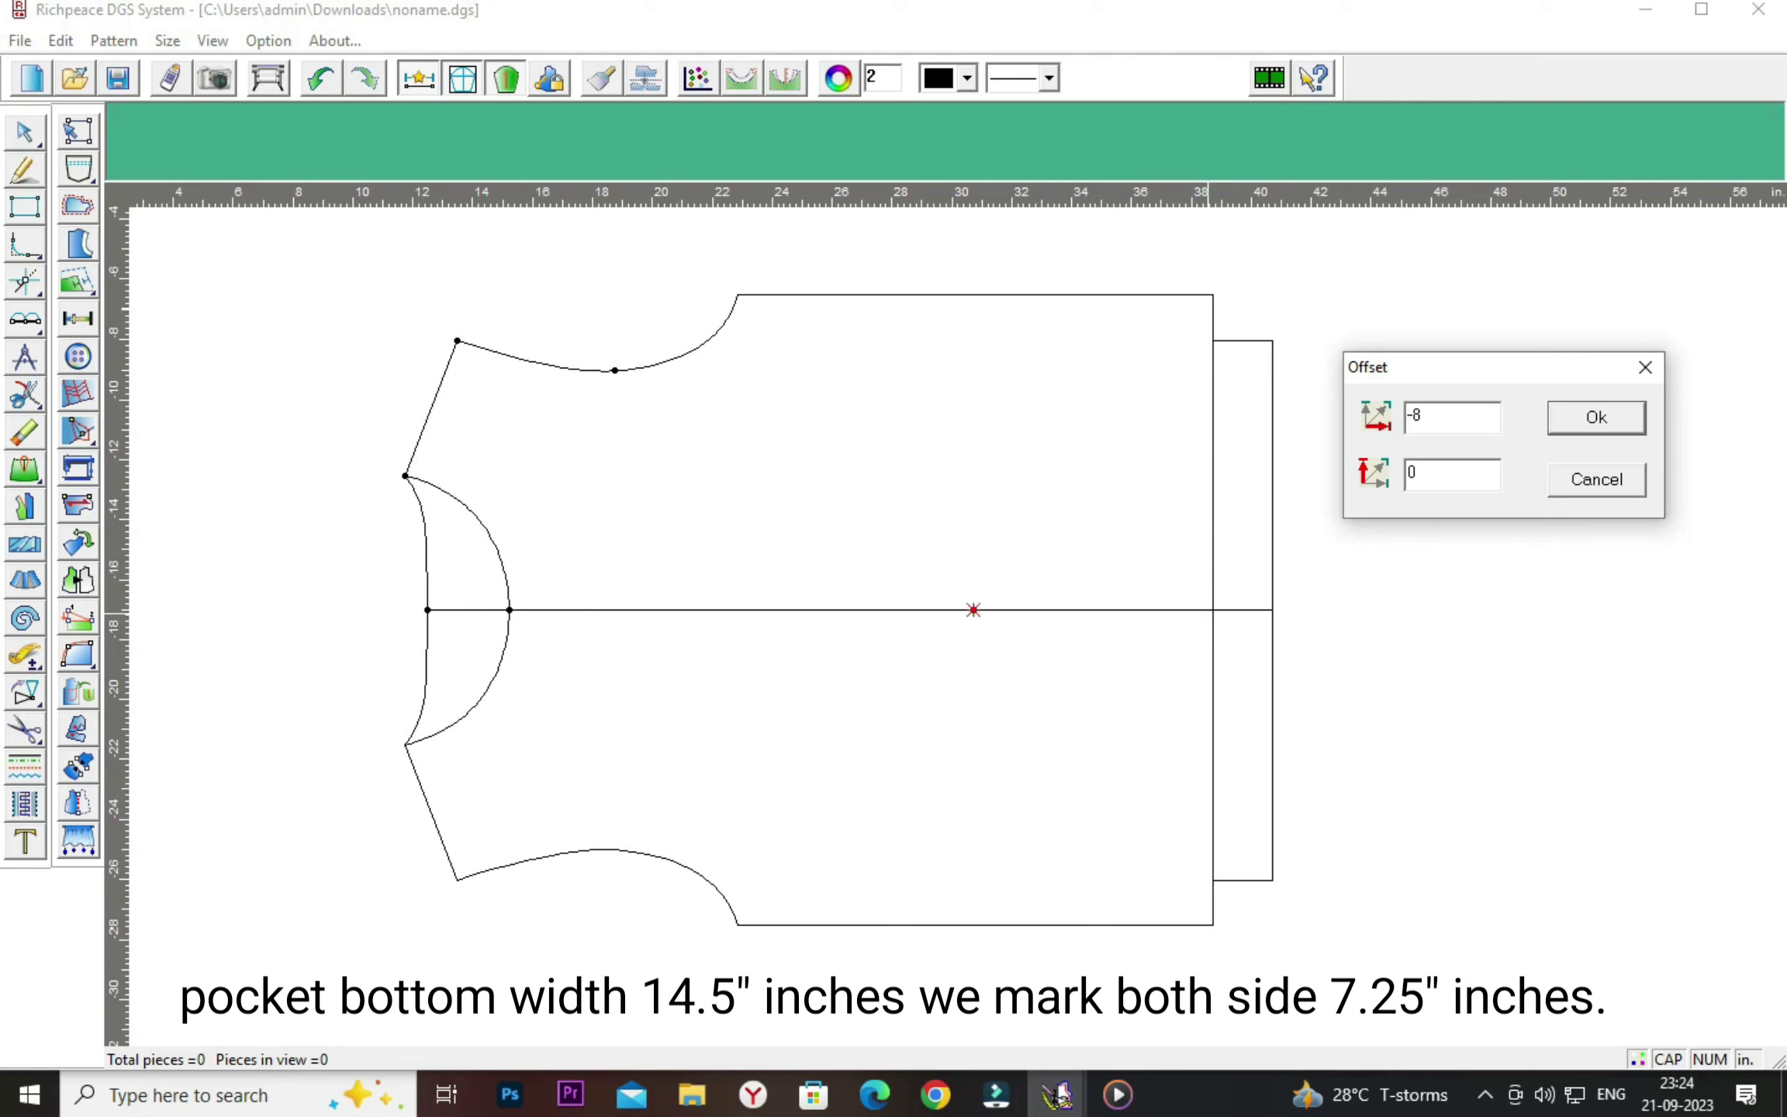
{"action": "left_click", "coordinate": [1629, 419]}
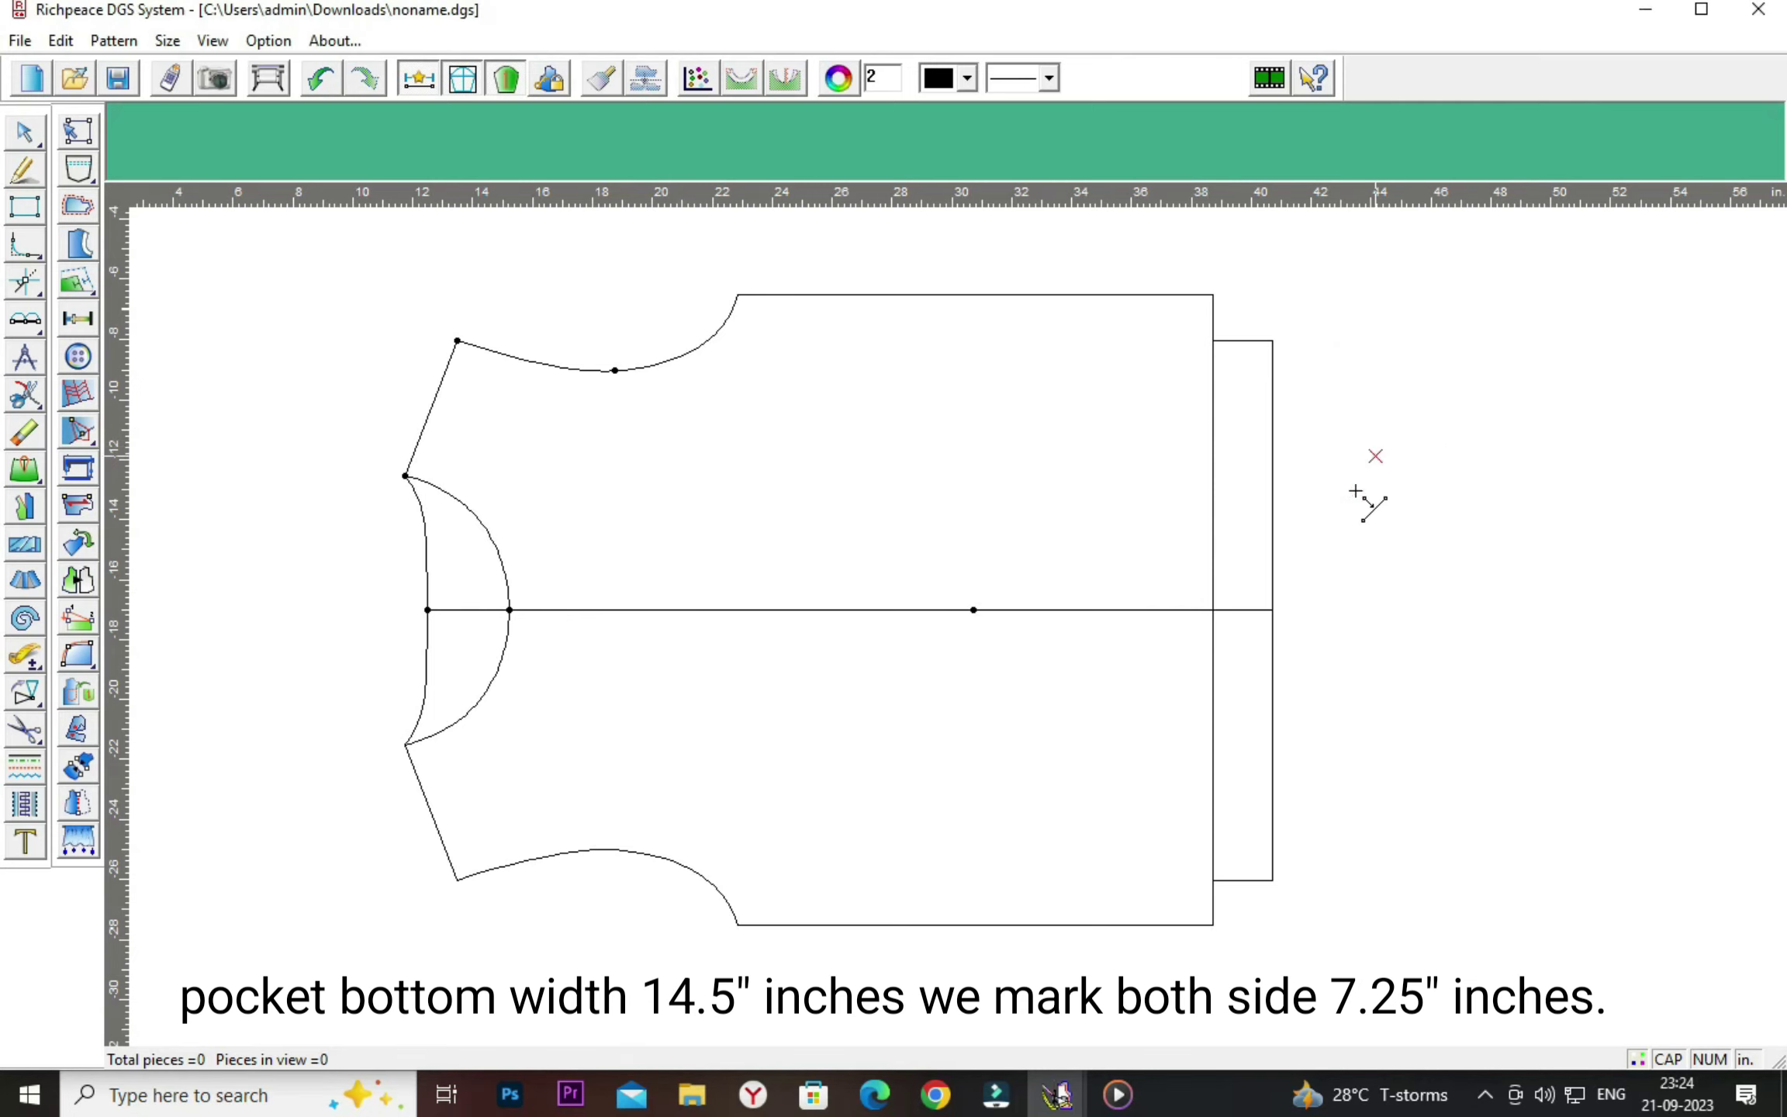
Mark points 7.25 inches above and below the centre line along the hem edge.
{"action": "left_click", "coordinate": [1214, 610]}
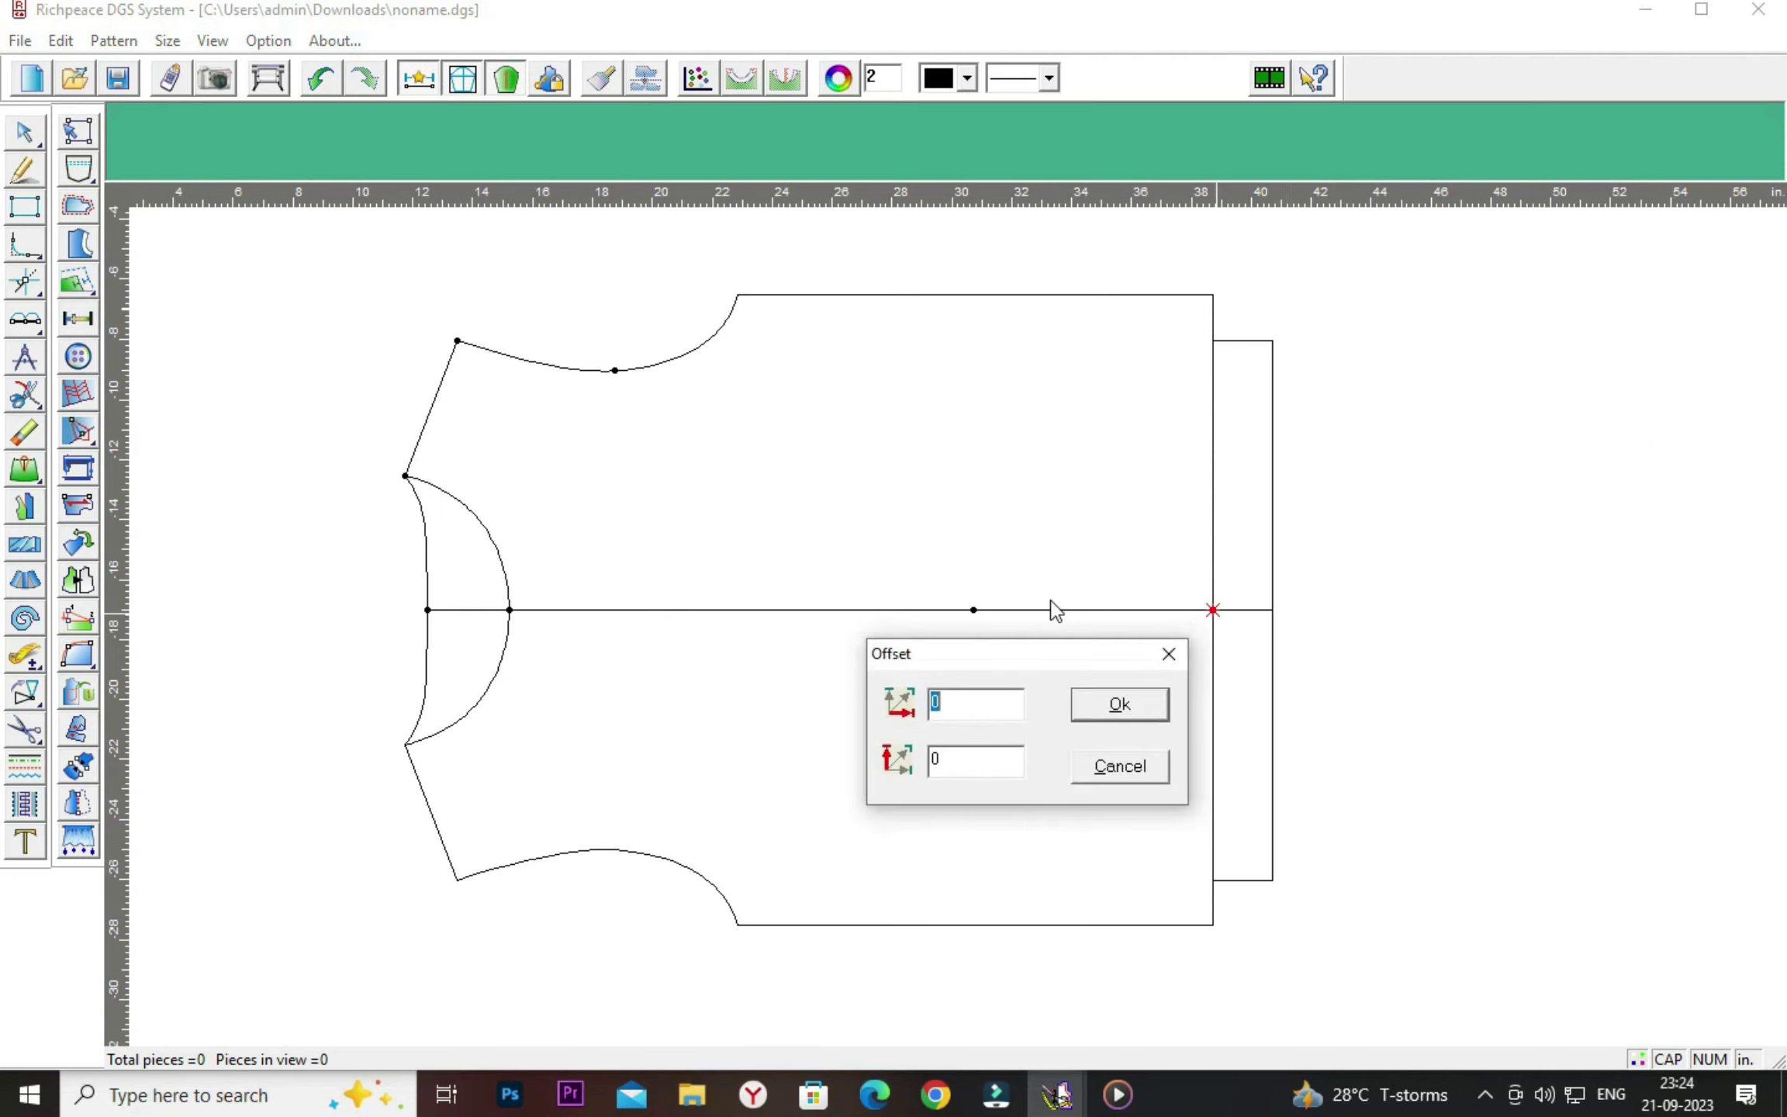
{"action": "left_click_drag", "start_coordinate": [1009, 649], "coordinate": [1381, 474]}
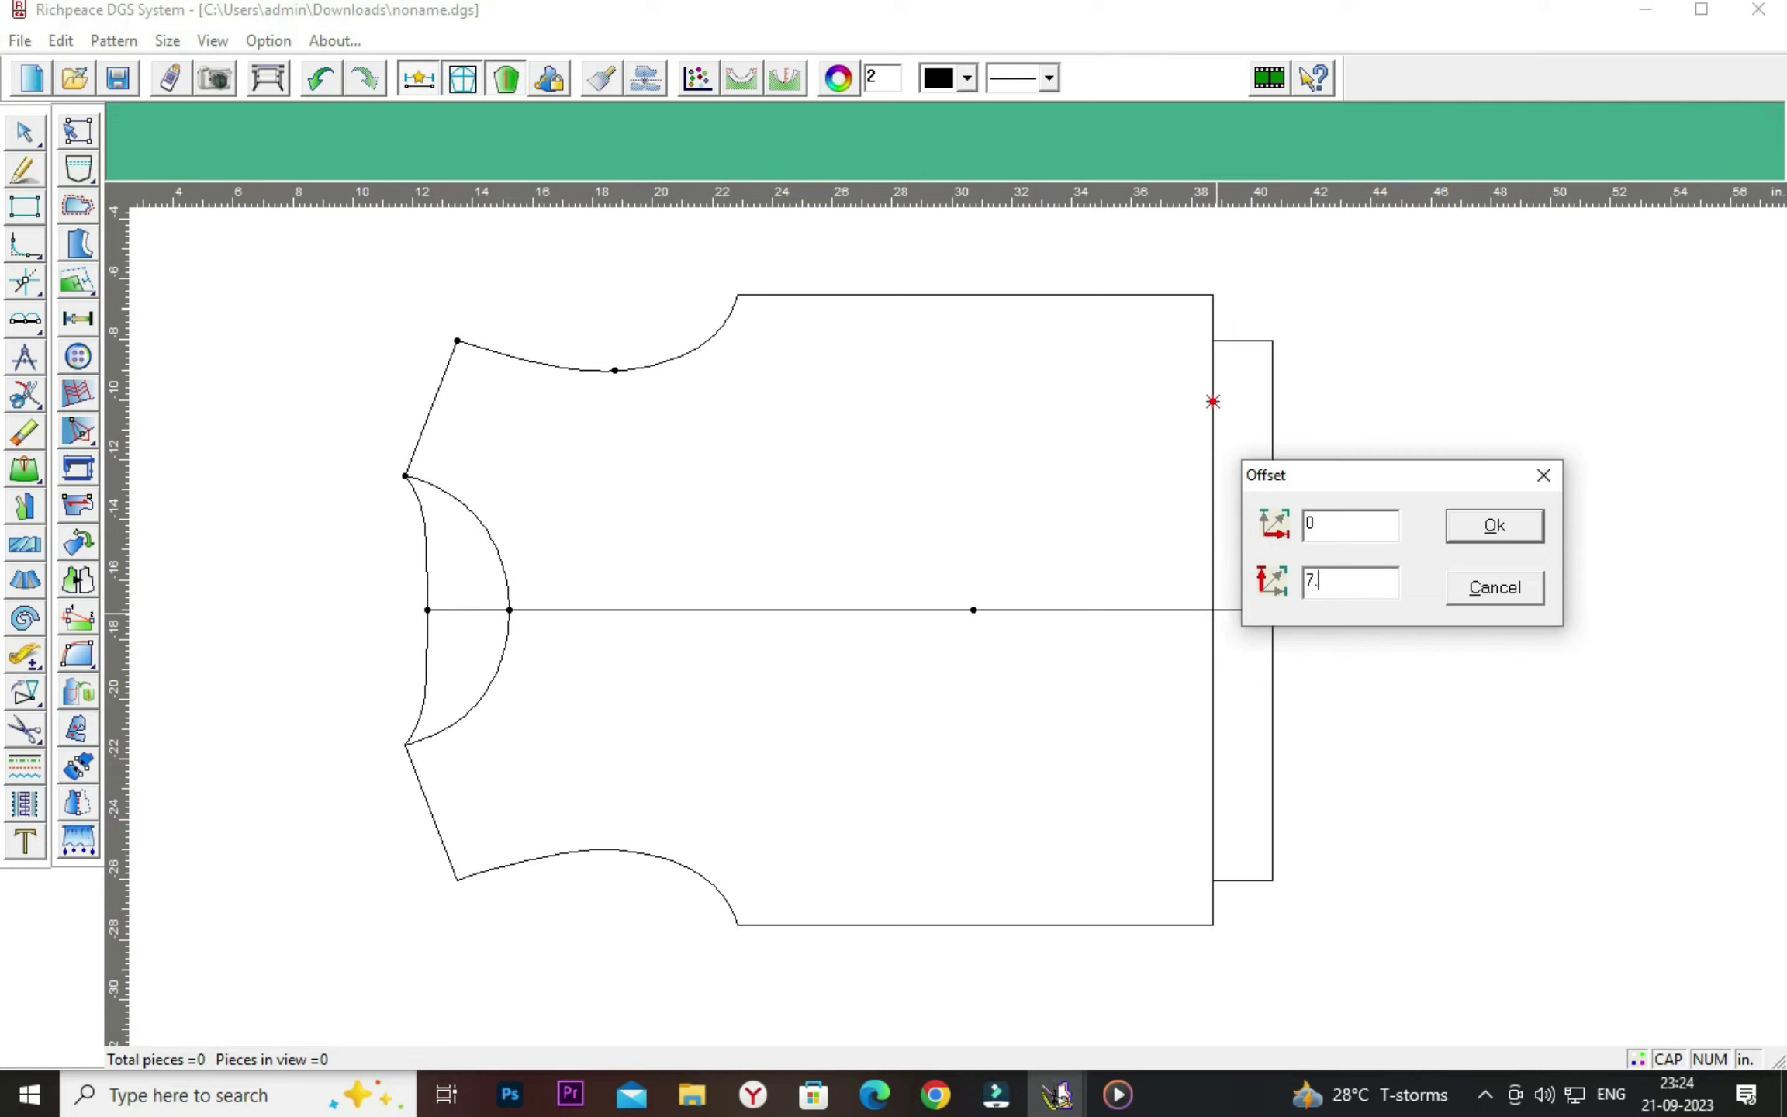
{"action": "left_click", "coordinate": [1494, 526]}
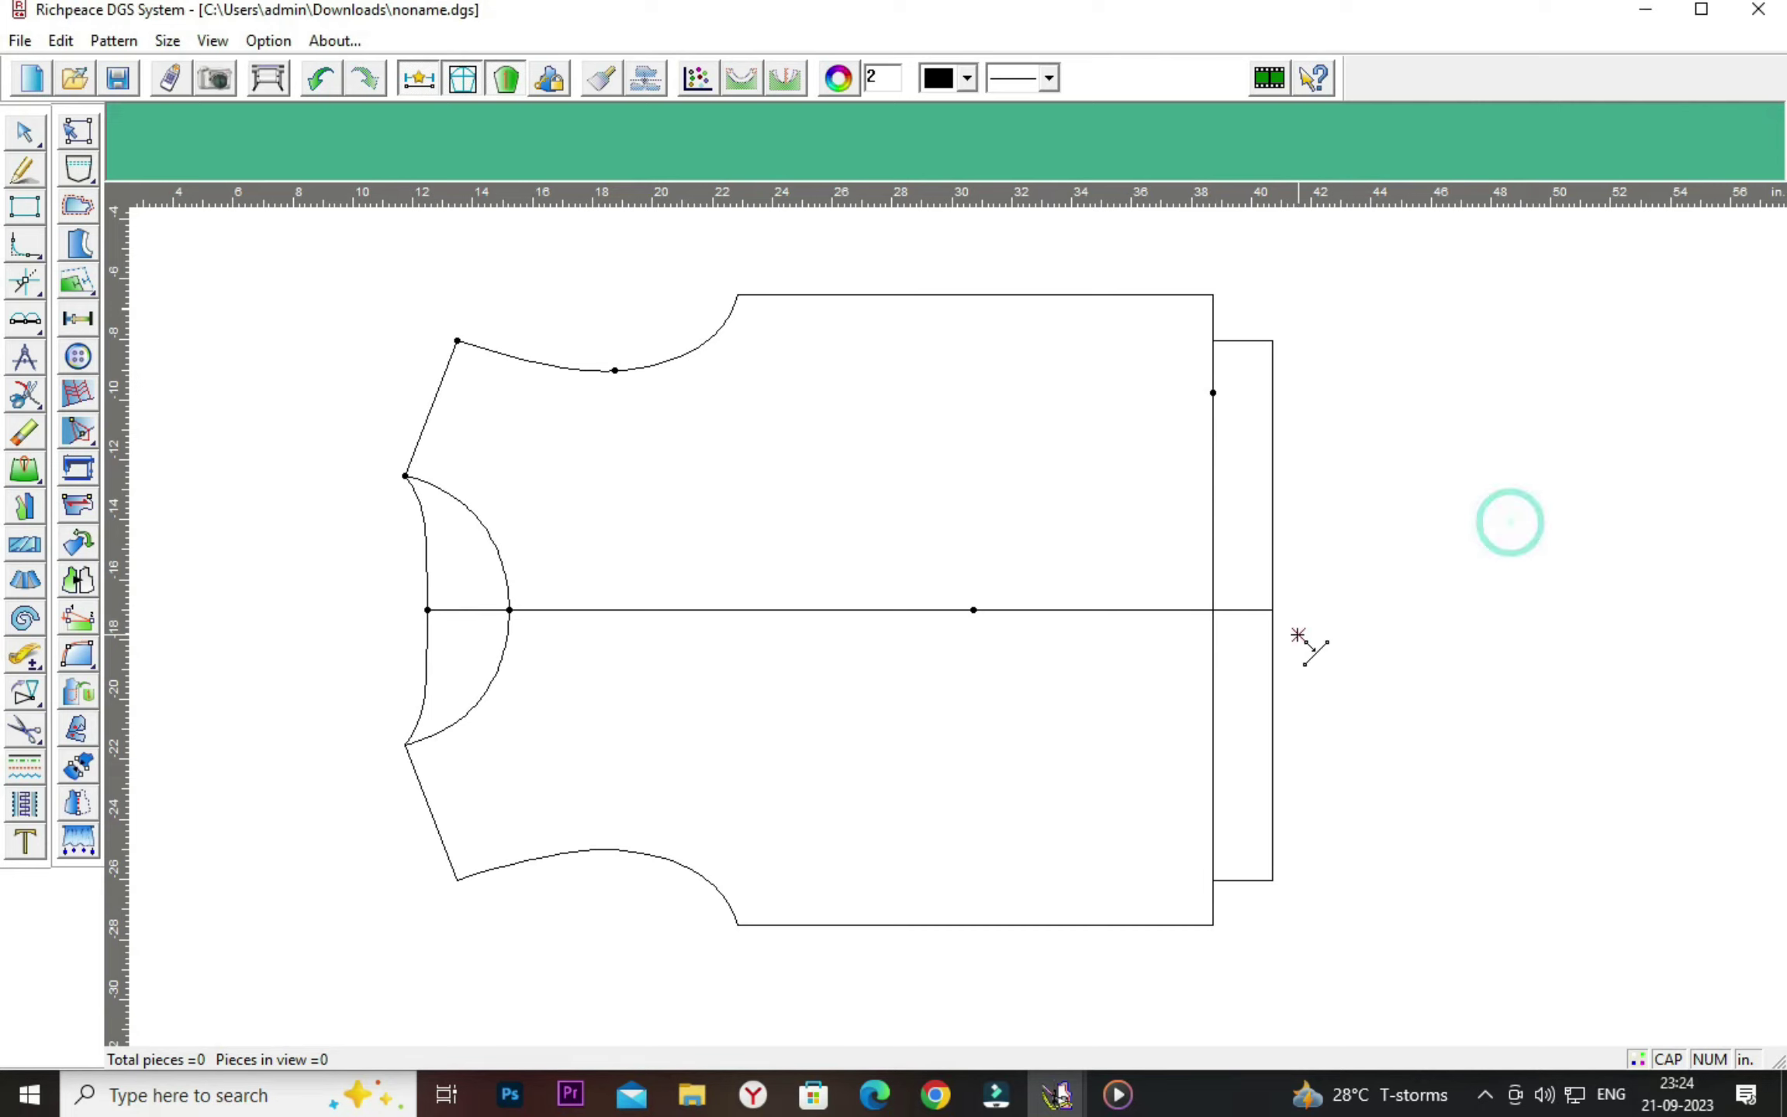
{"action": "left_click", "coordinate": [1214, 610]}
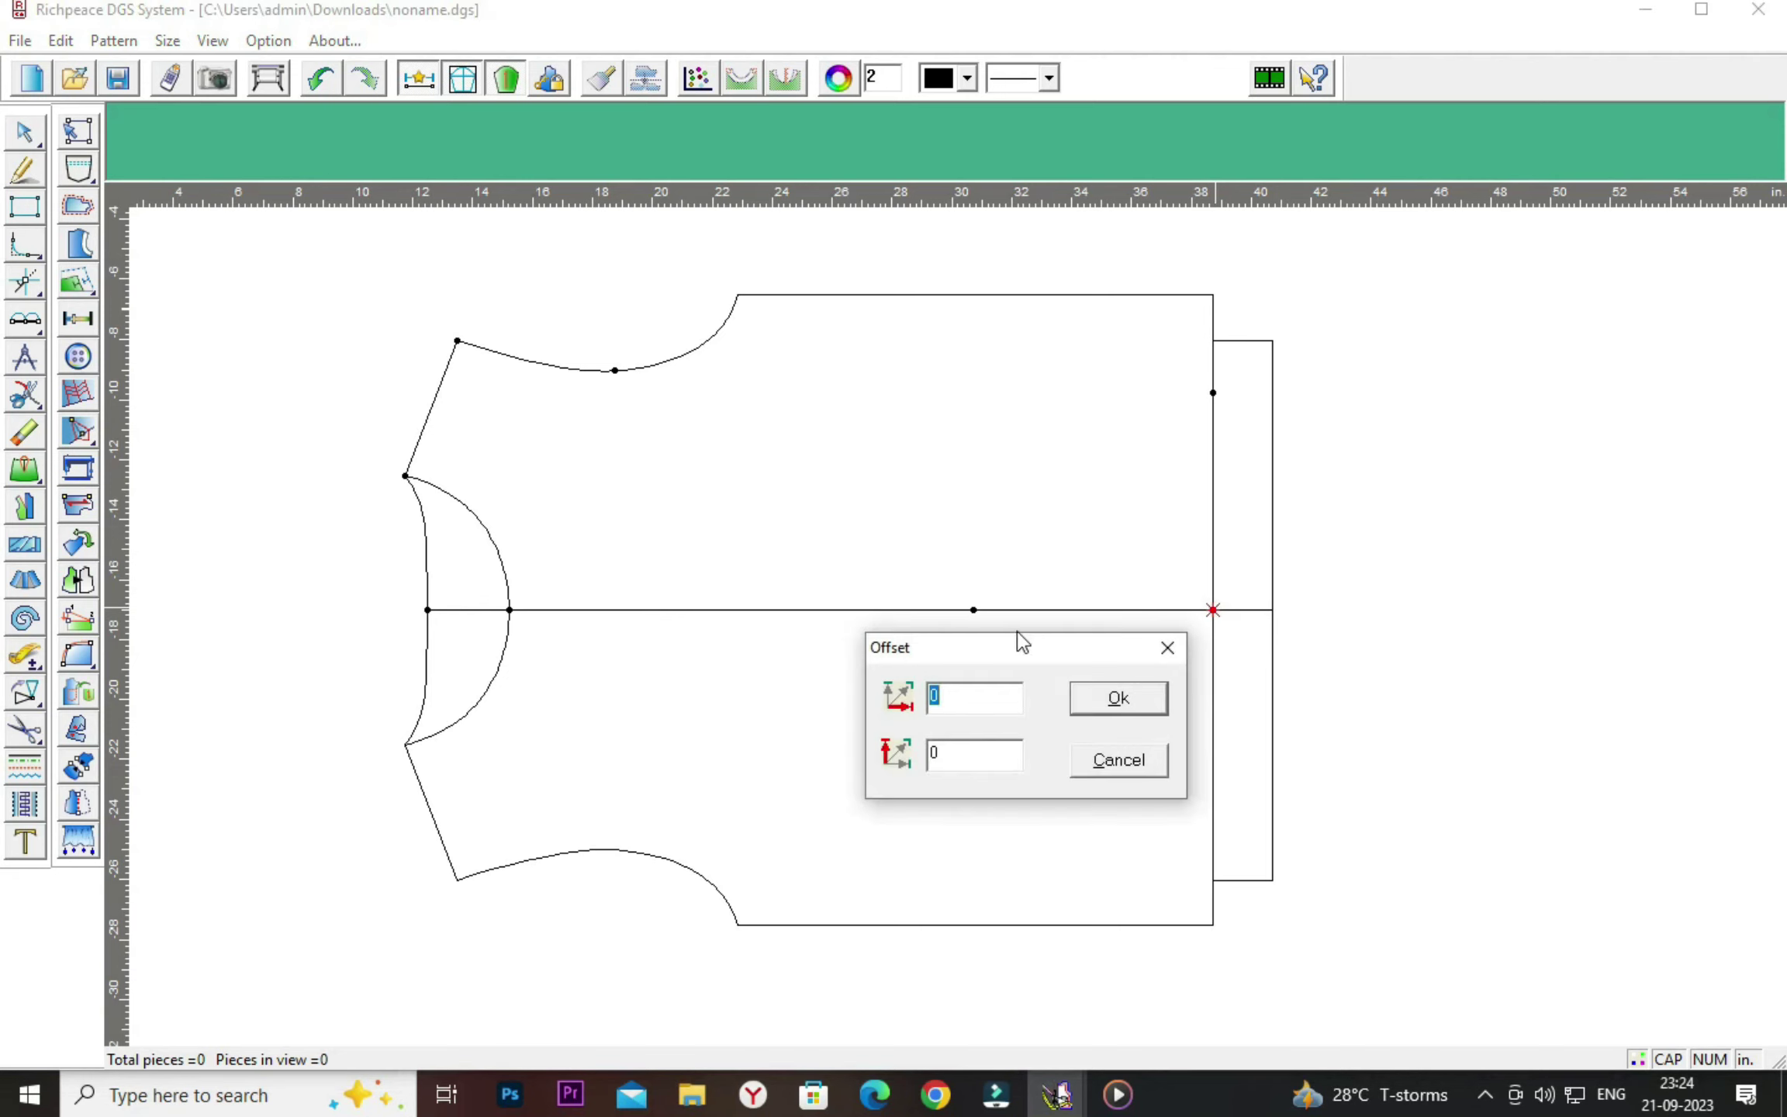
{"action": "left_click_drag", "start_coordinate": [1017, 640], "coordinate": [1512, 415]}
{"action": "key", "text": "BackSpace"}
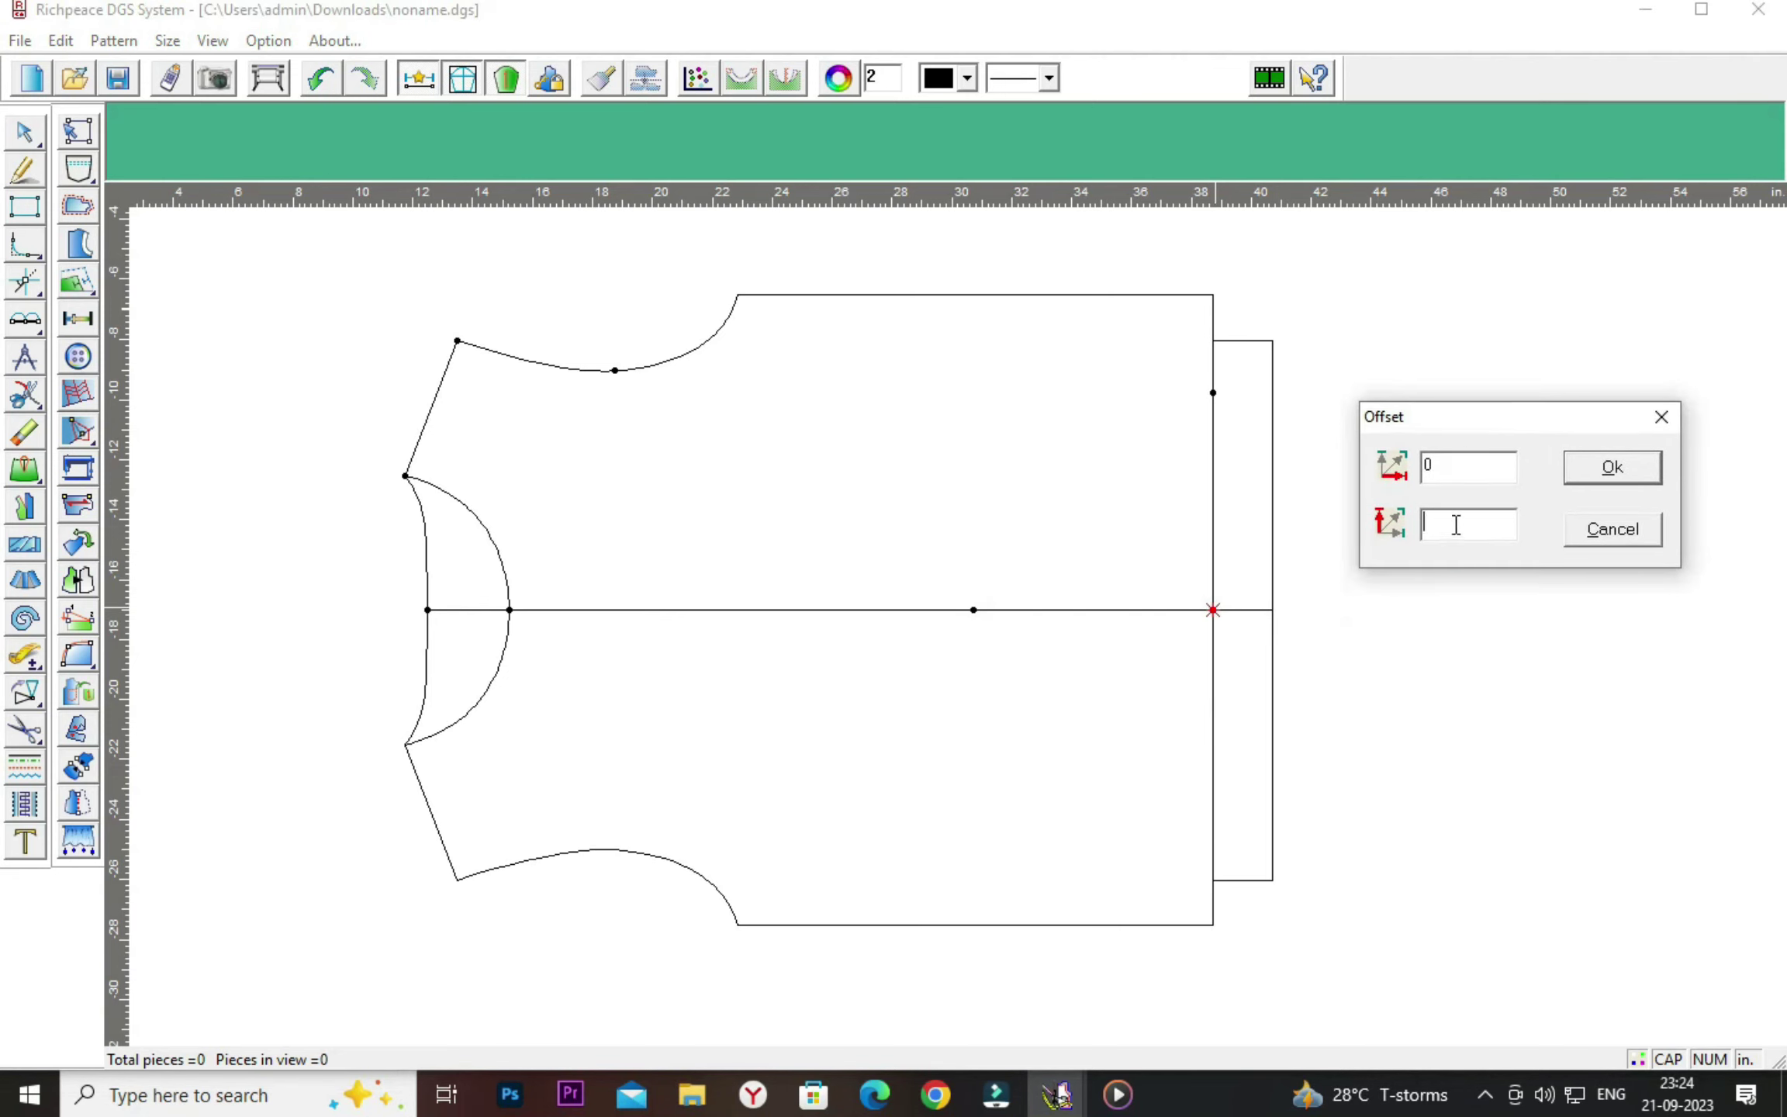
{"action": "type", "text": "-7.25"}
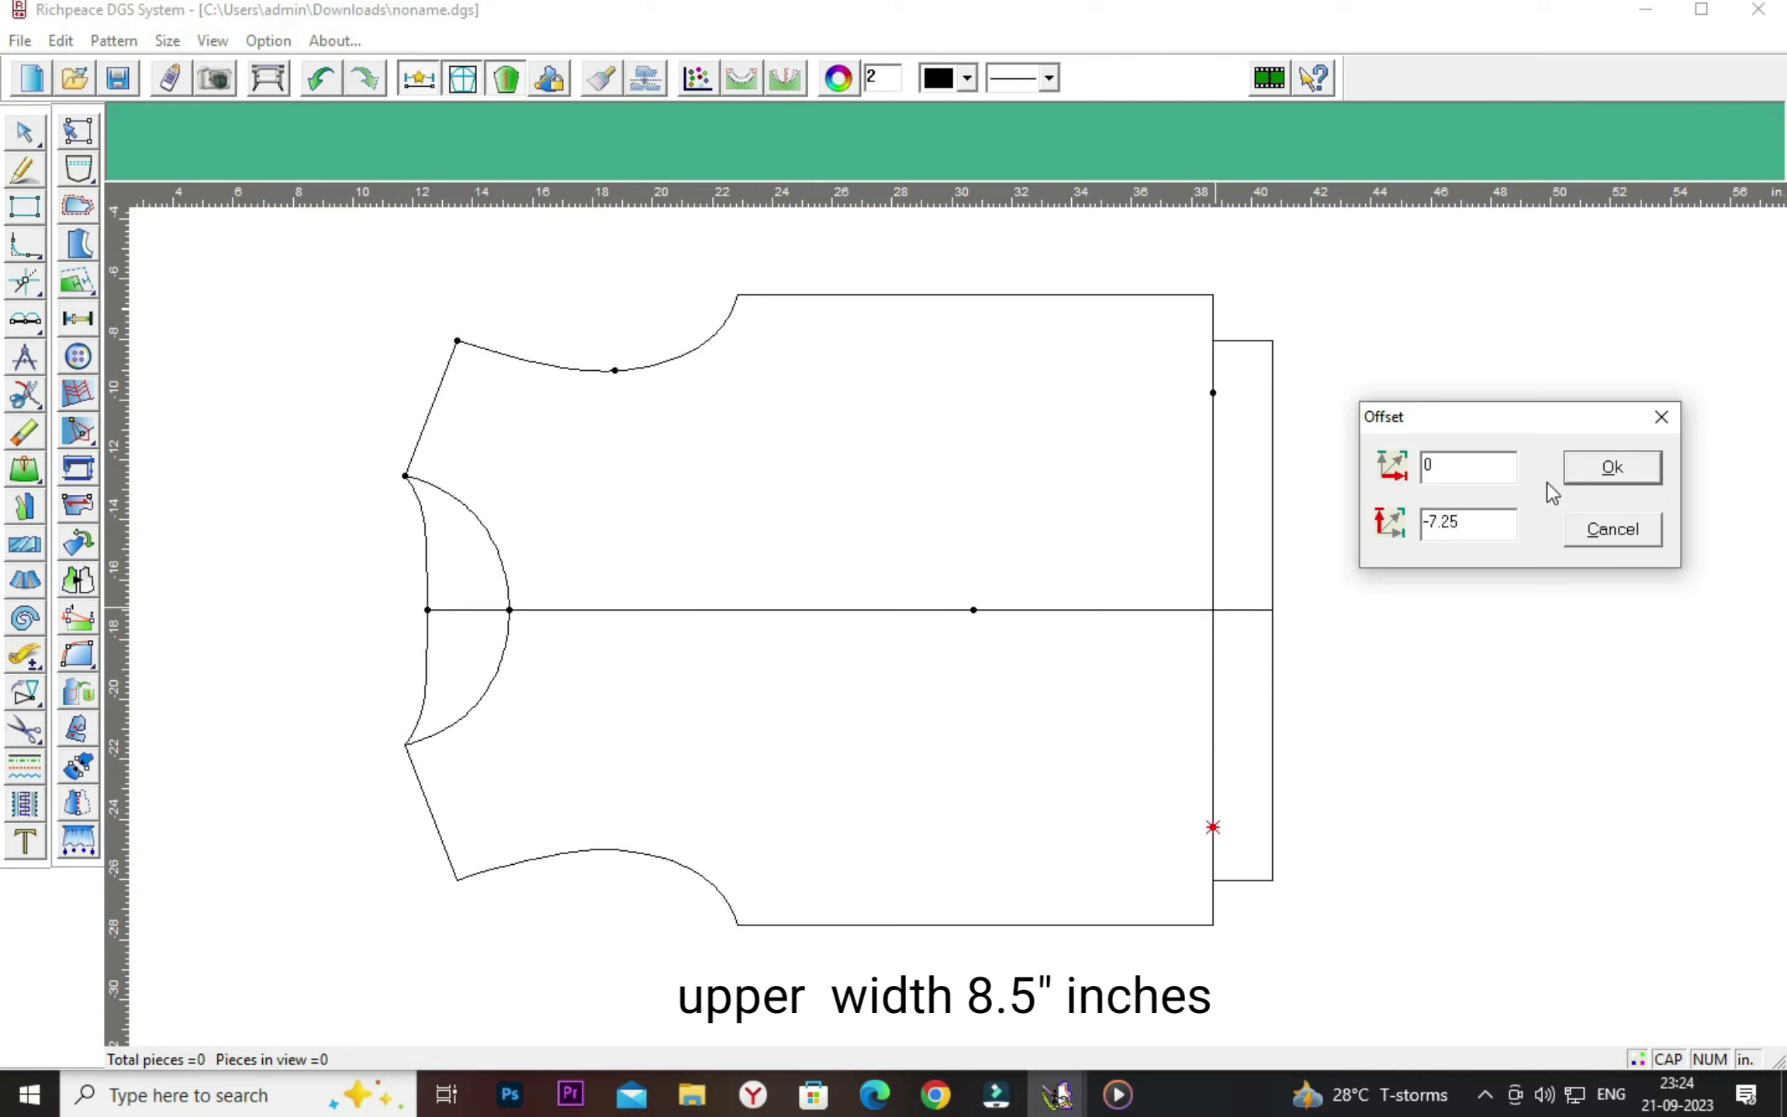
{"action": "left_click", "coordinate": [1612, 467]}
{"action": "right_click", "coordinate": [909, 511]}
{"action": "left_click", "coordinate": [957, 513]}
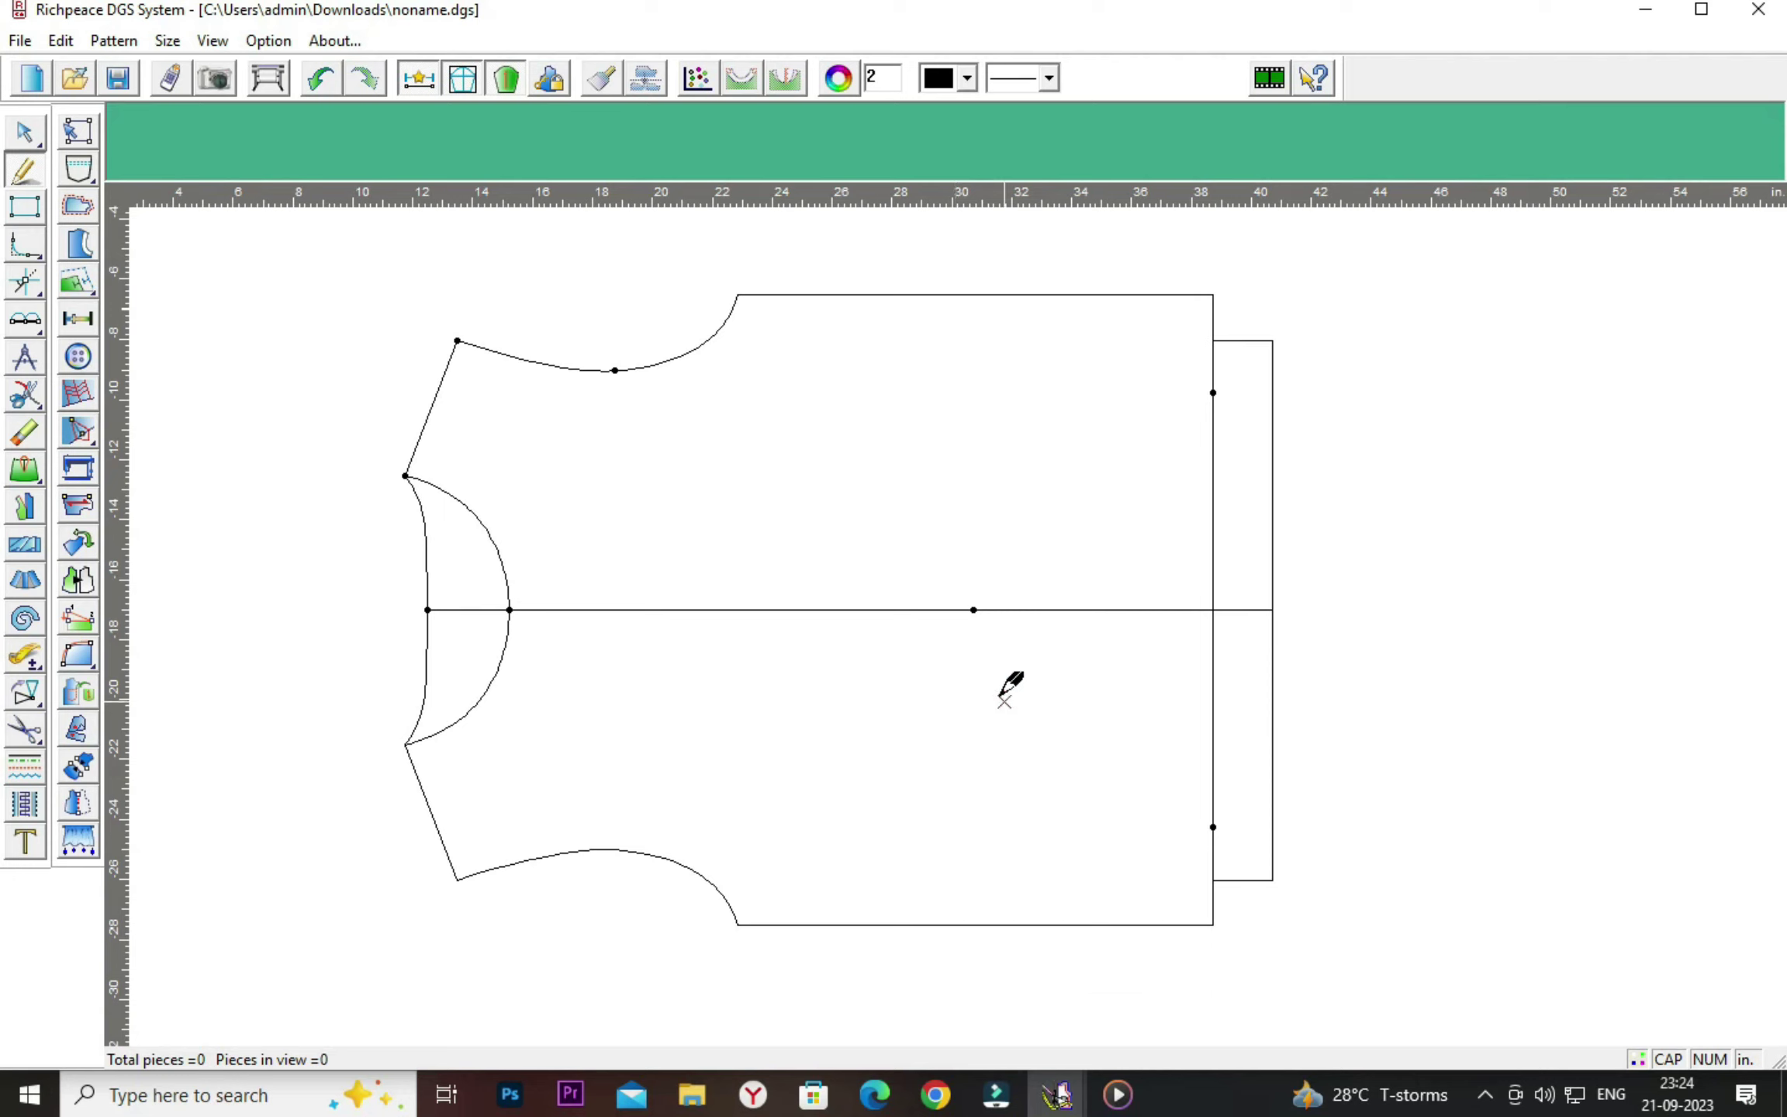
Draw 4.25-inch lines up and down from the 8-inch centre-line mark, forming the pocket top.
{"action": "left_click", "coordinate": [973, 610]}
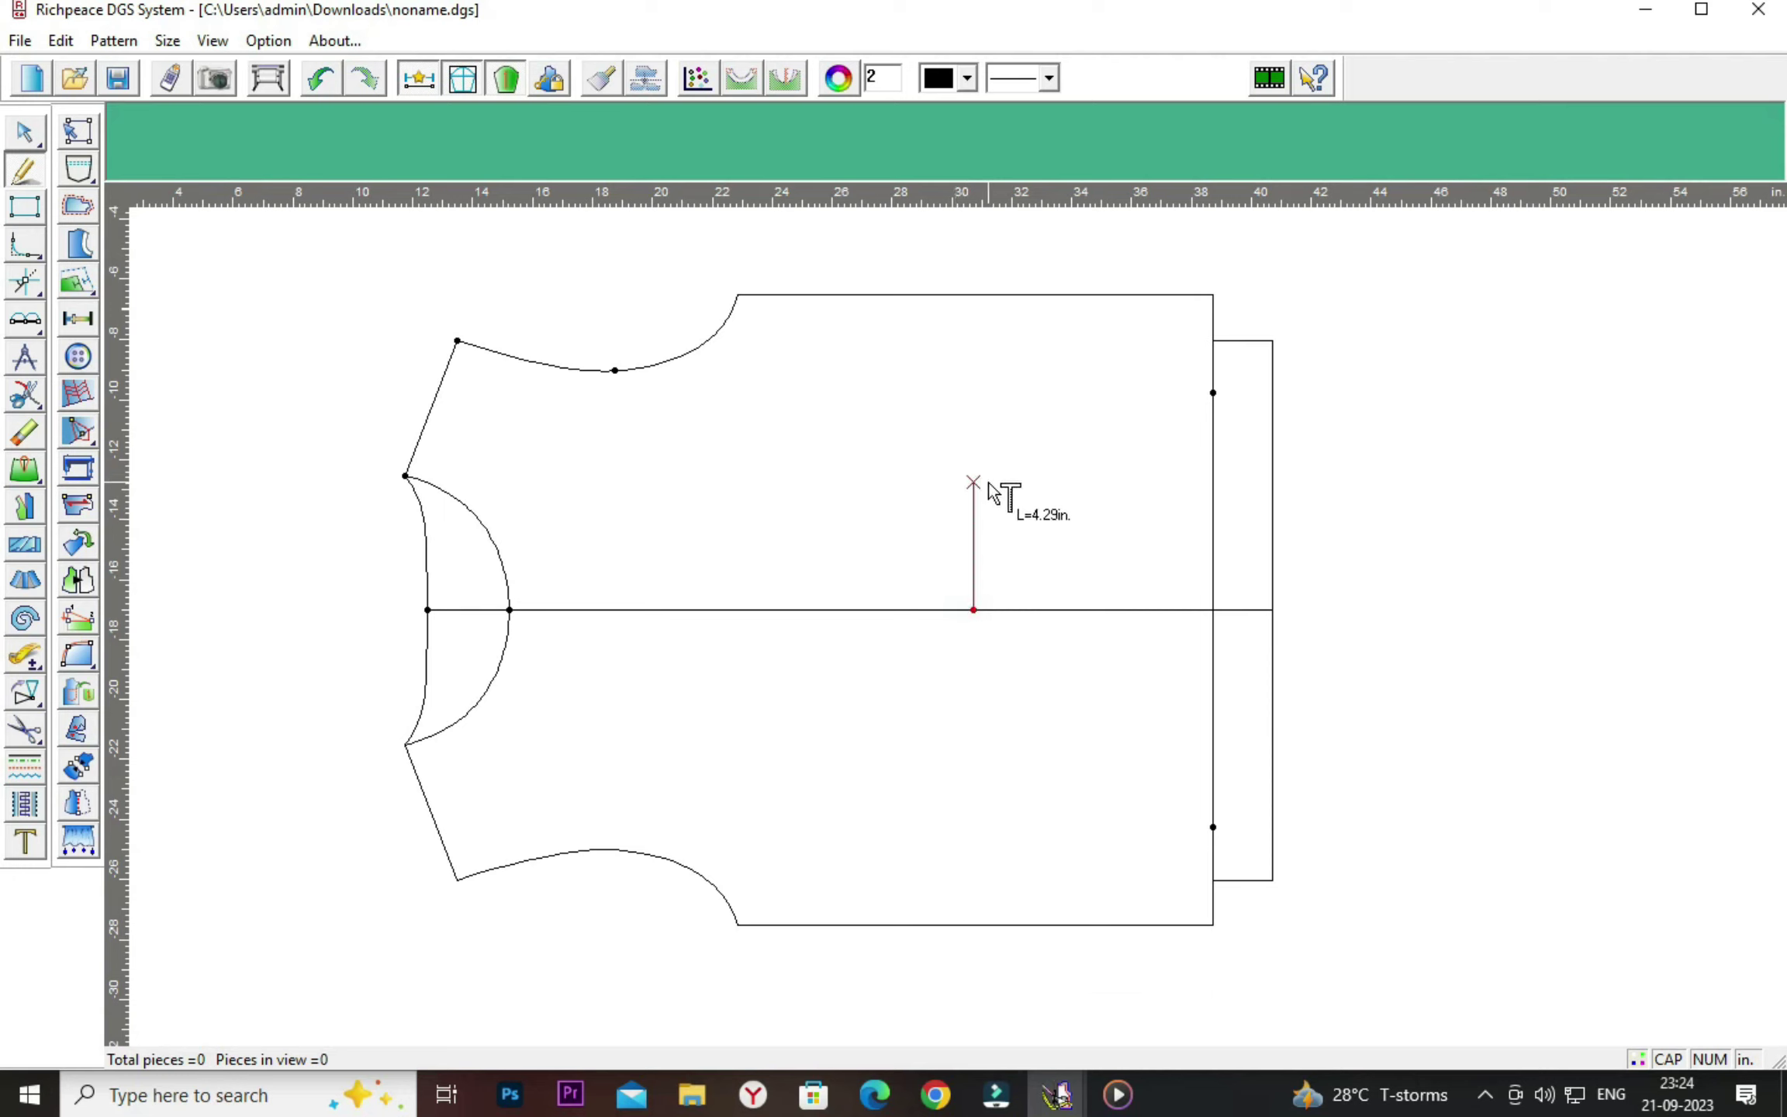
{"action": "key", "text": "Return"}
{"action": "left_click", "coordinate": [852, 570]}
{"action": "key", "text": "BackSpace"}
{"action": "key", "text": "BackSpace"}
{"action": "type", "text": "4.25"}
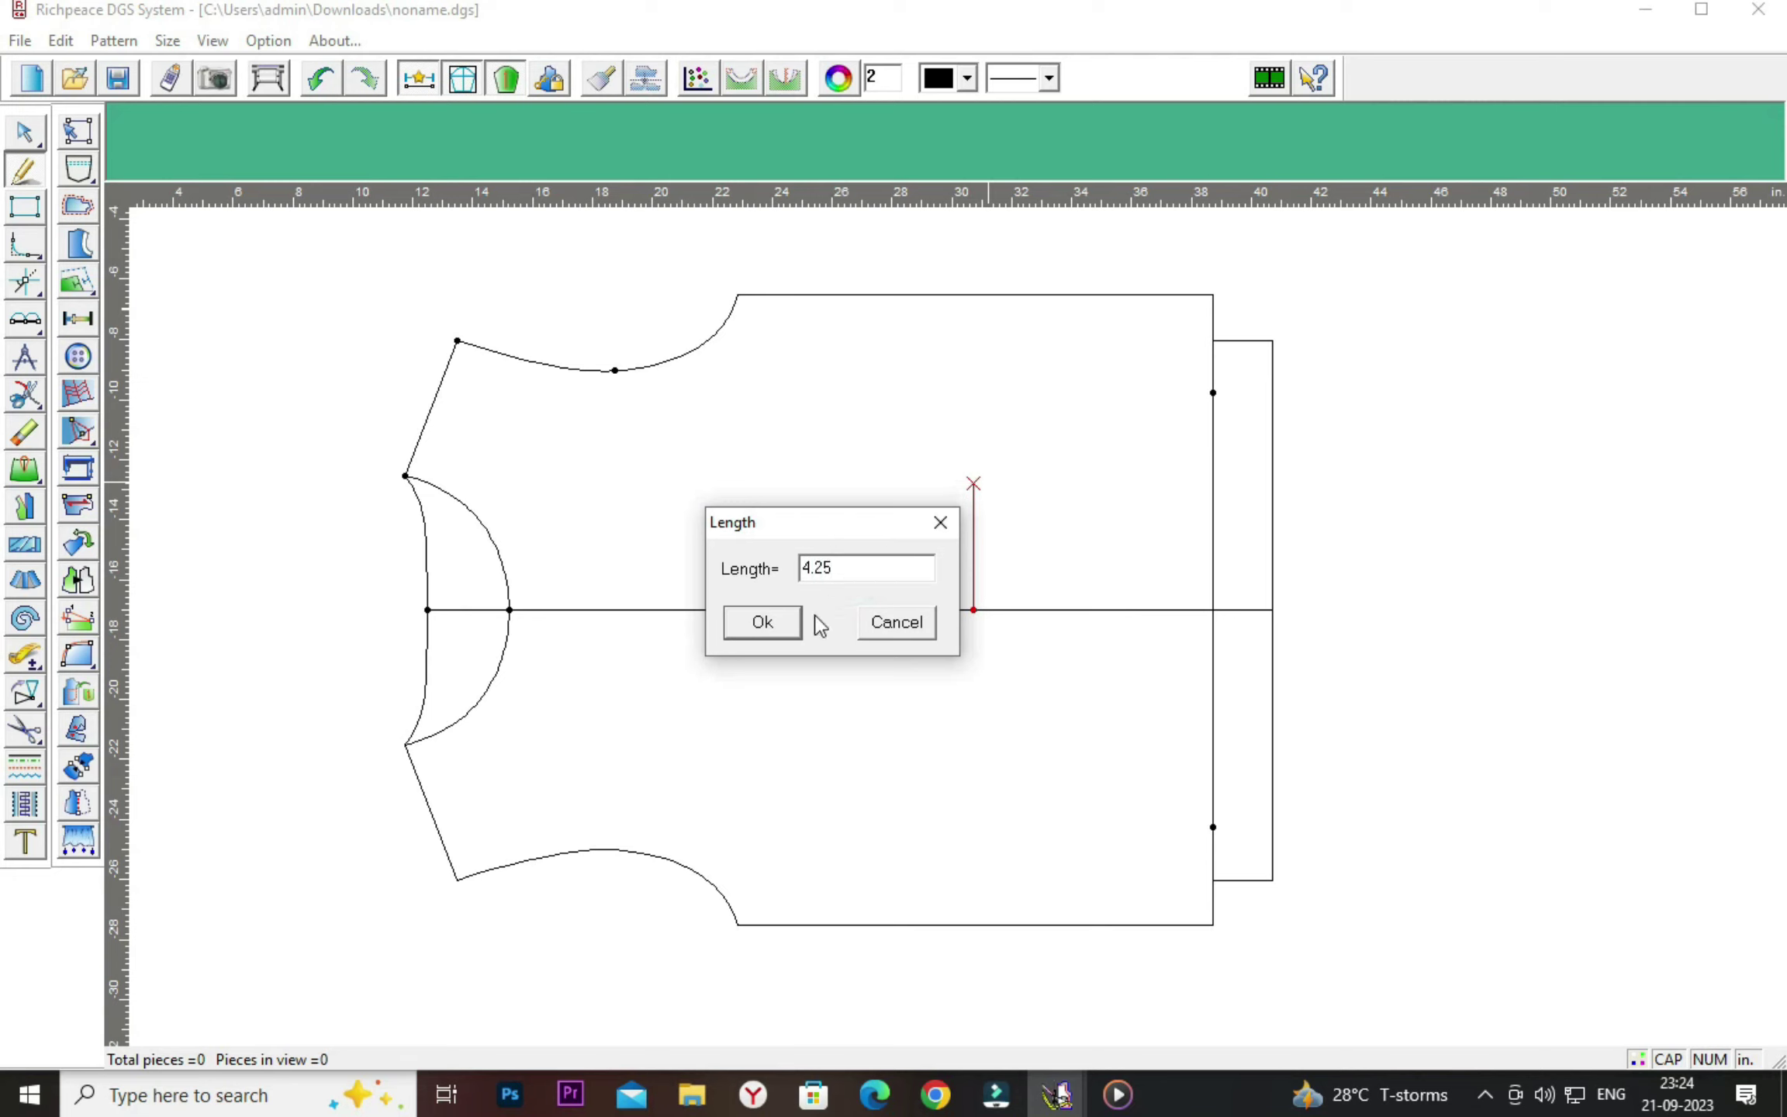
{"action": "left_click", "coordinate": [764, 622]}
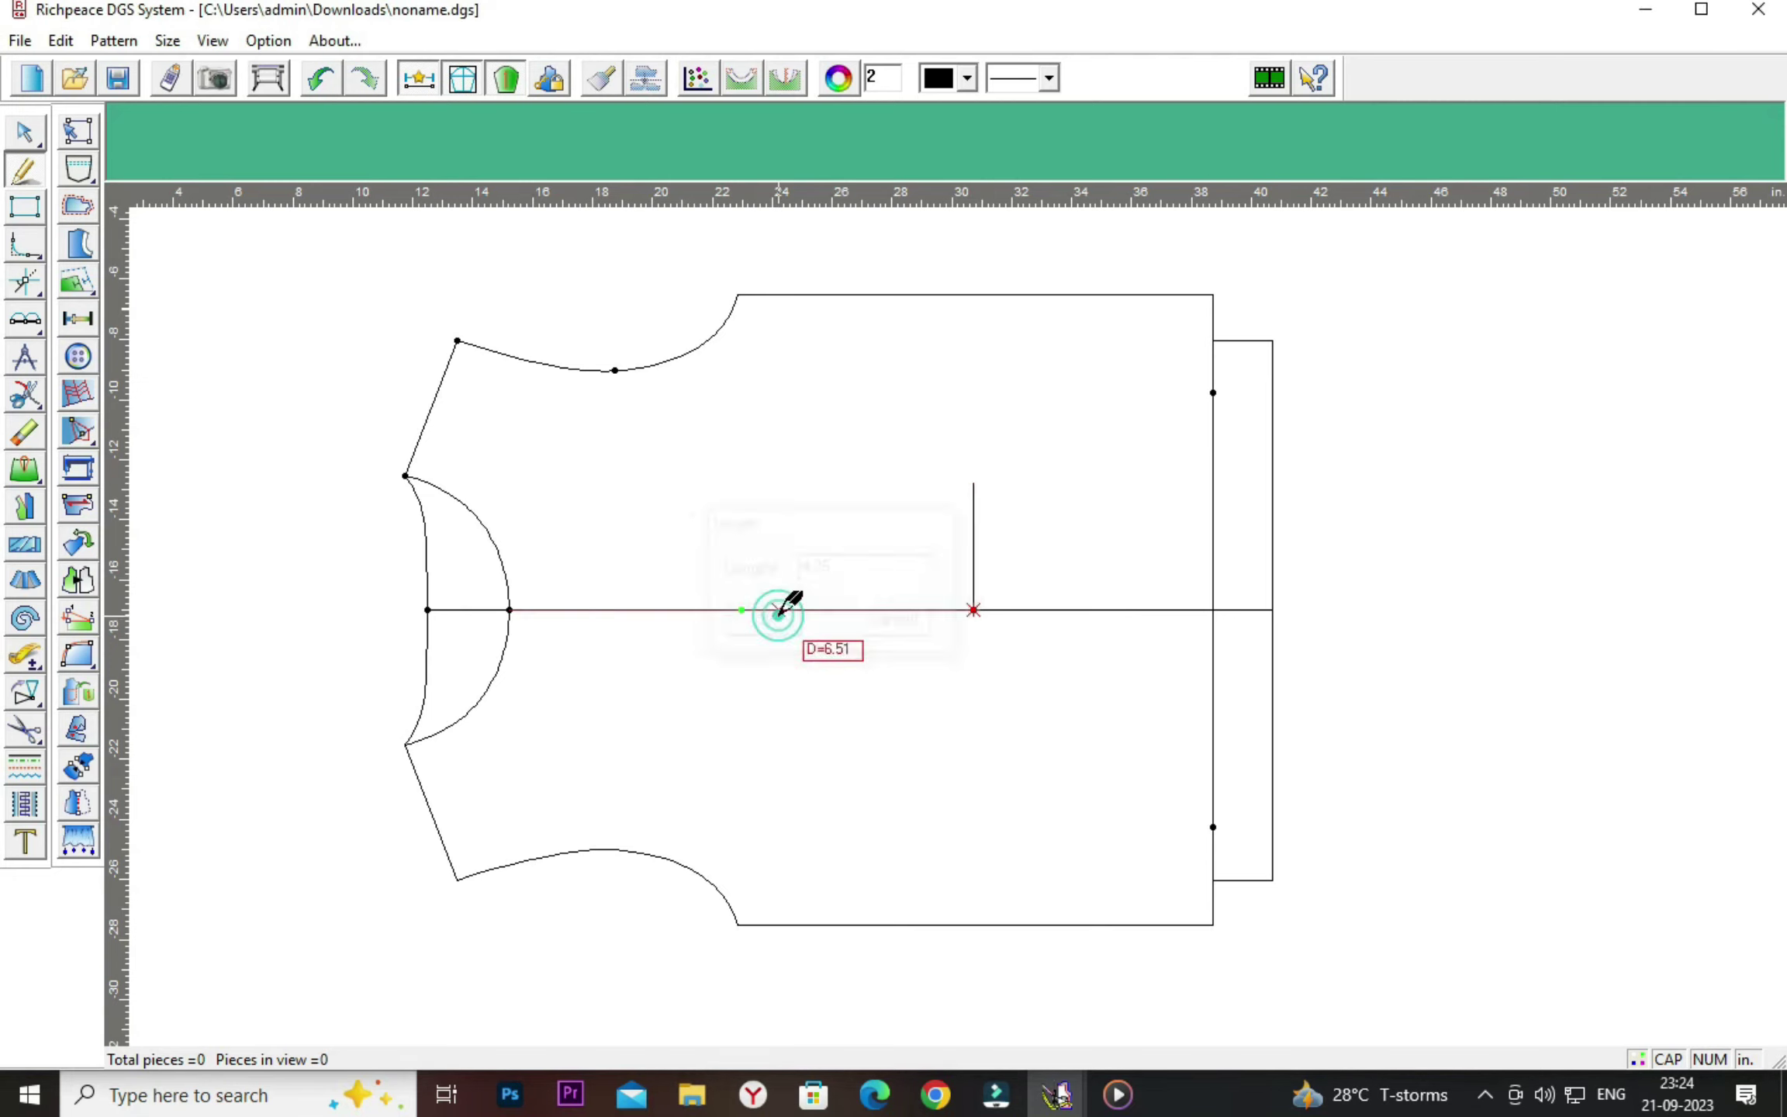
{"action": "left_click", "coordinate": [974, 610]}
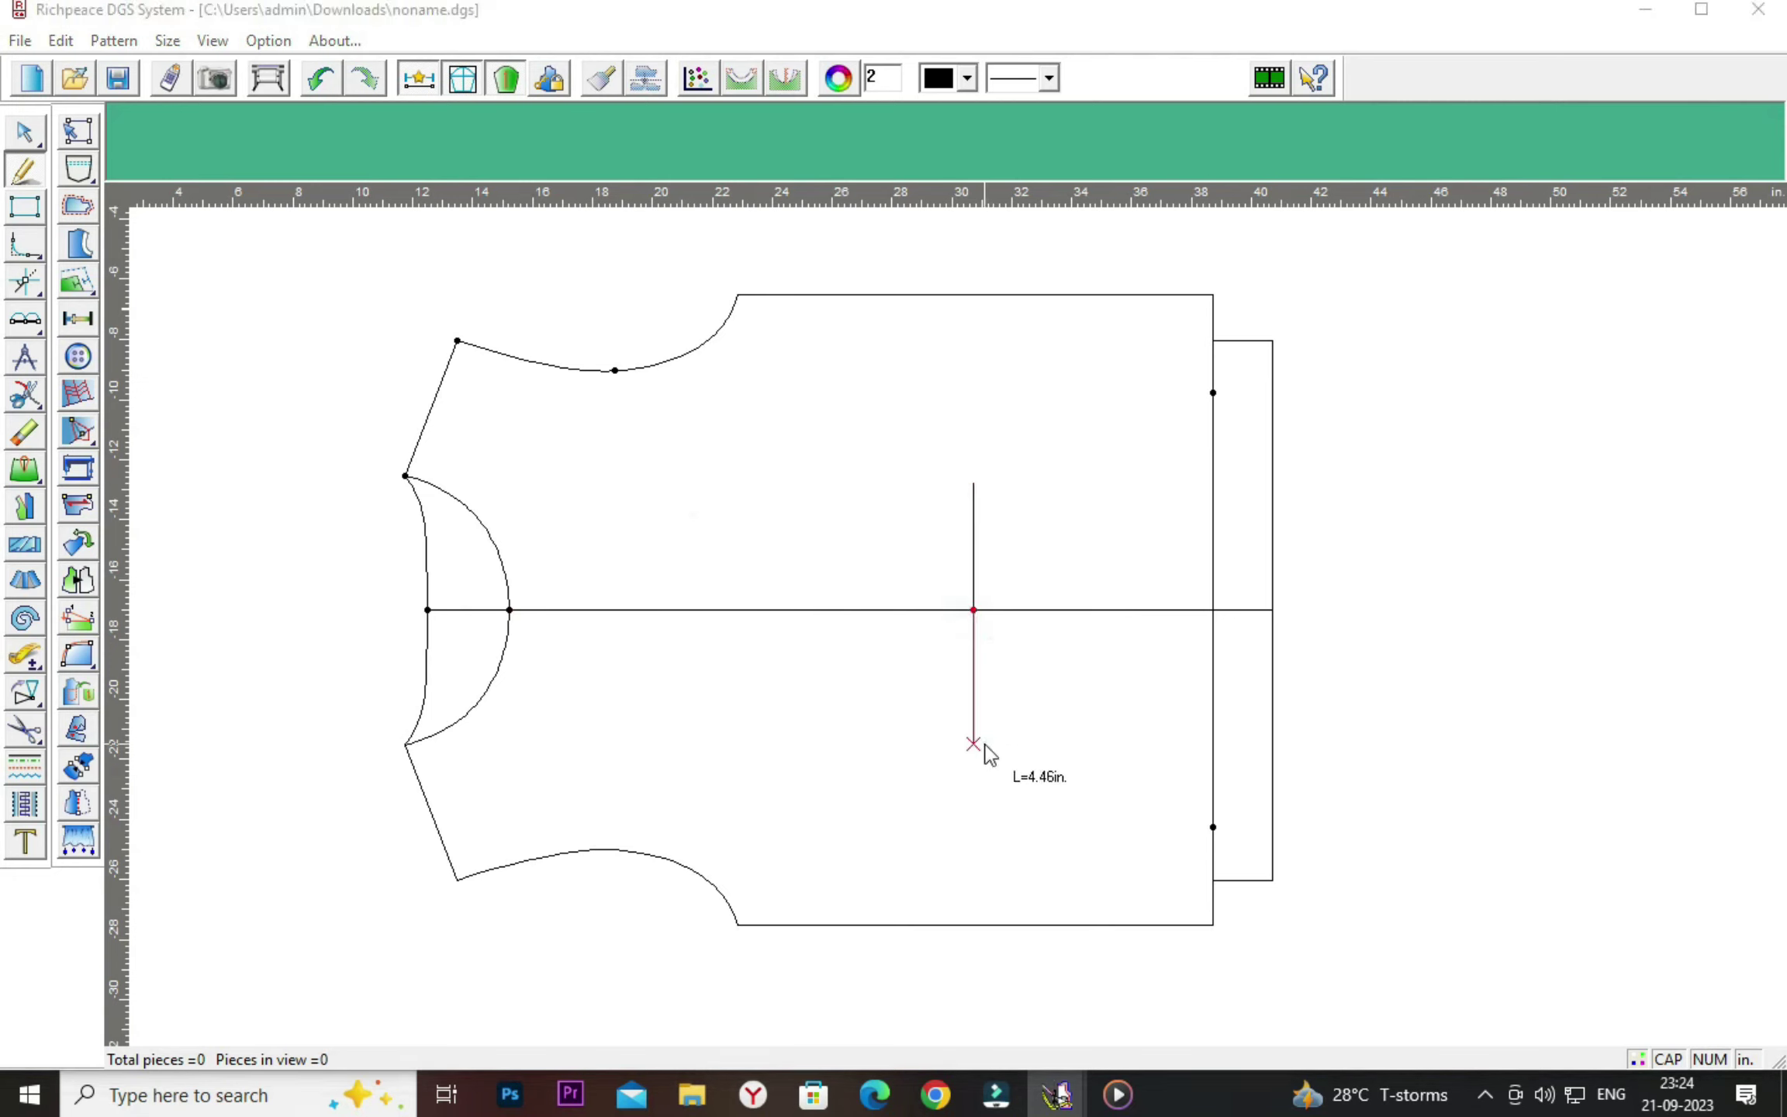
{"action": "left_click", "coordinate": [974, 741]}
{"action": "left_click_drag", "start_coordinate": [857, 587], "coordinate": [706, 579]}
{"action": "left_click", "coordinate": [703, 621]}
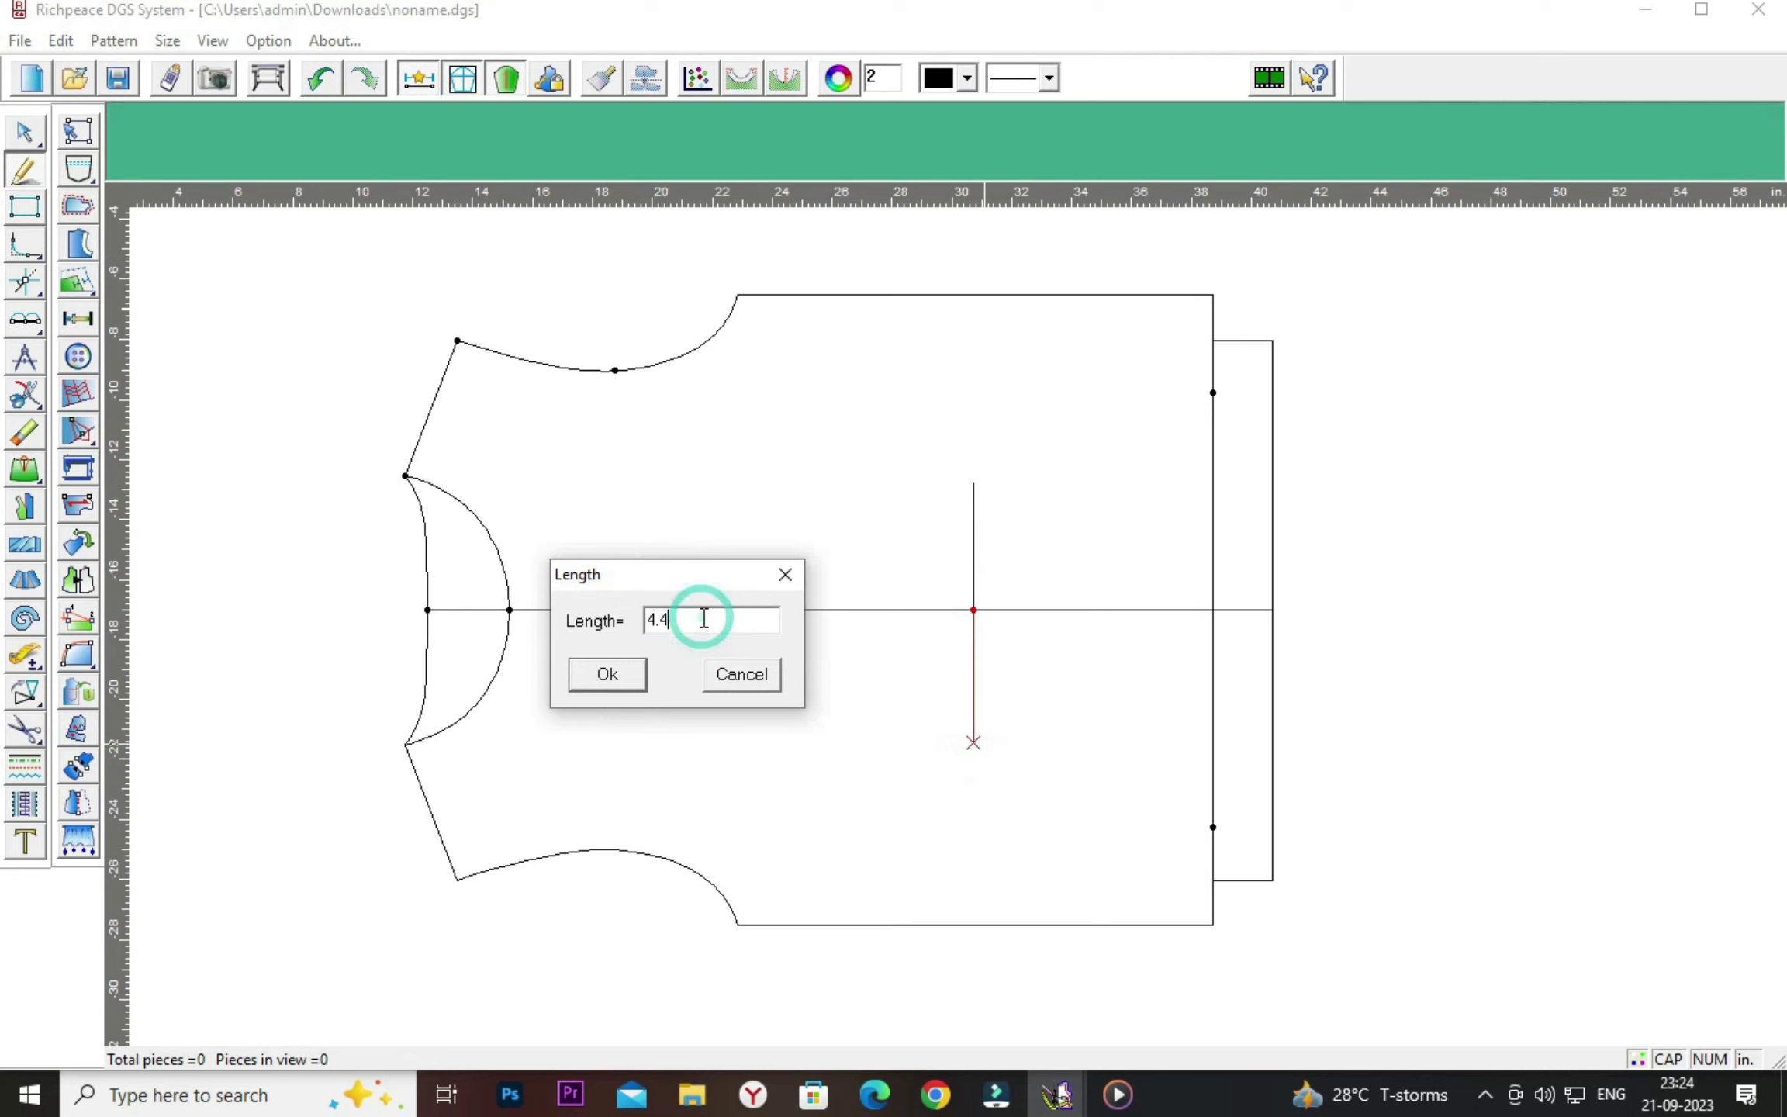
{"action": "key", "text": "BackSpace"}
{"action": "key", "text": "BackSpace"}
{"action": "type", "text": "25"}
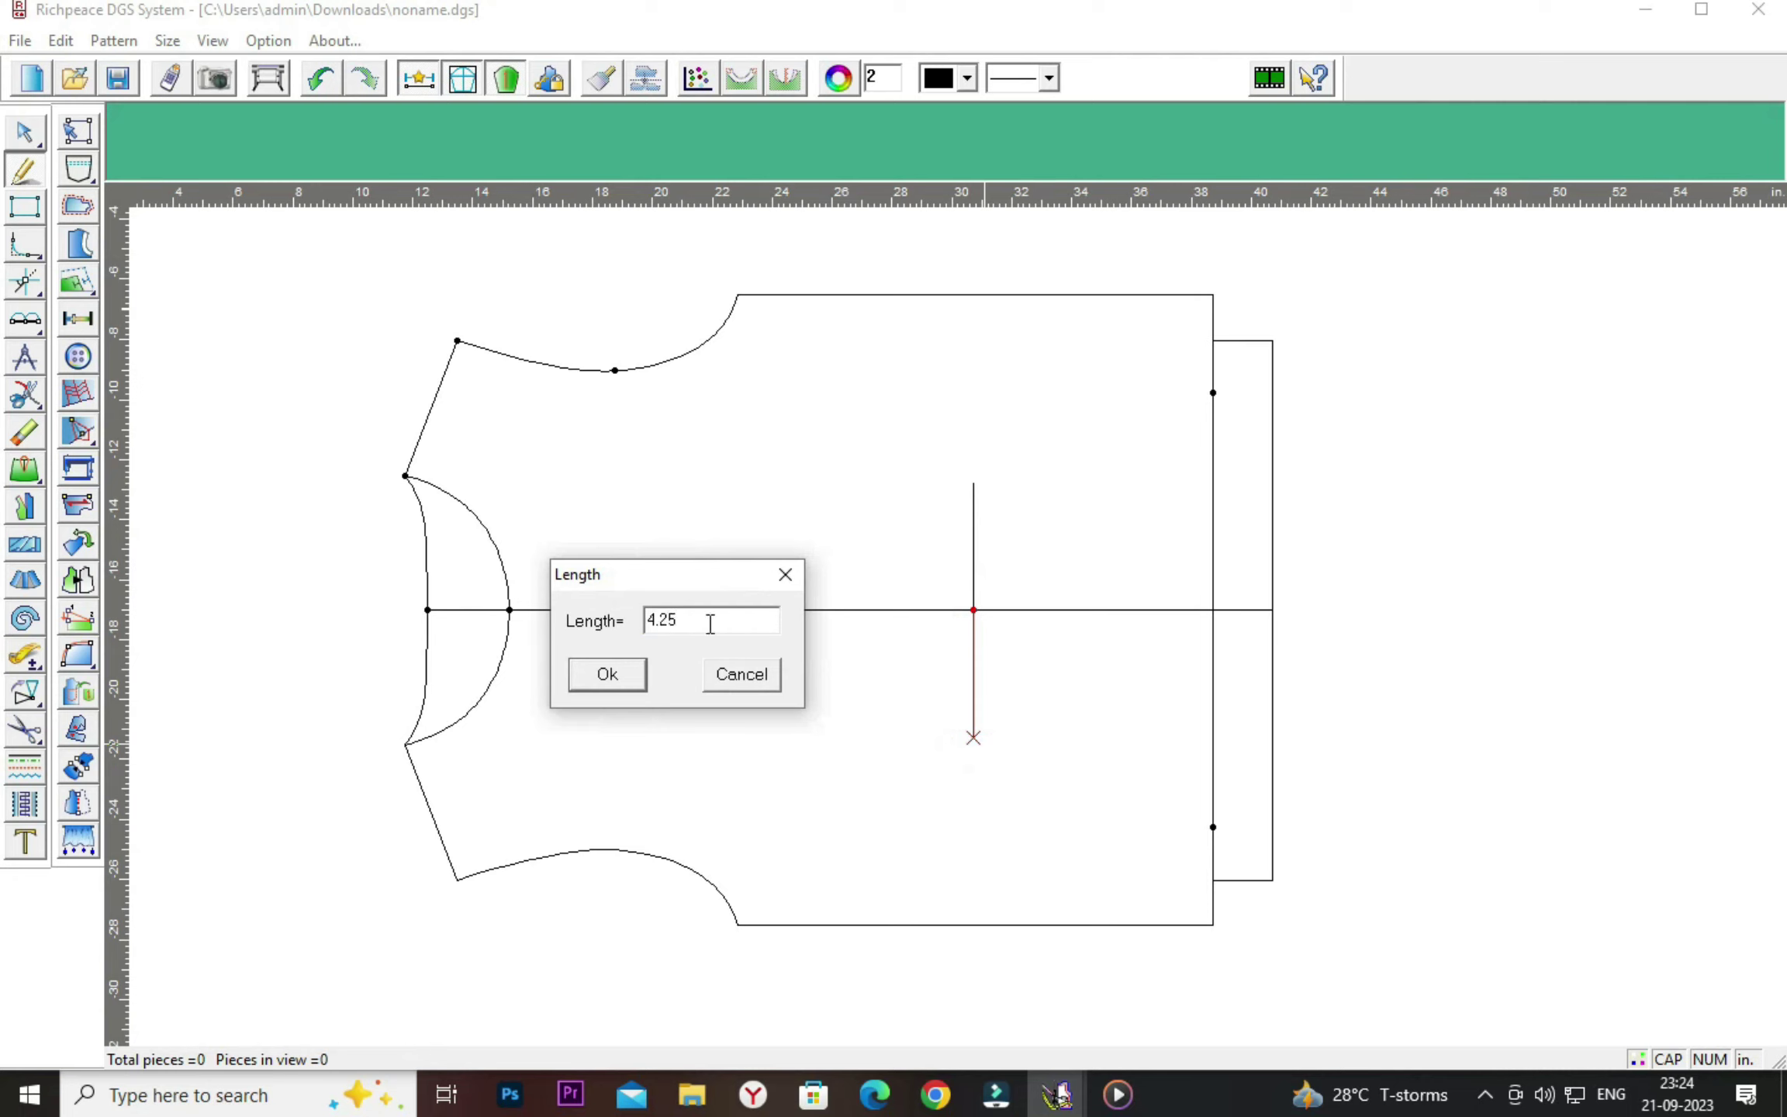
{"action": "left_click", "coordinate": [608, 675]}
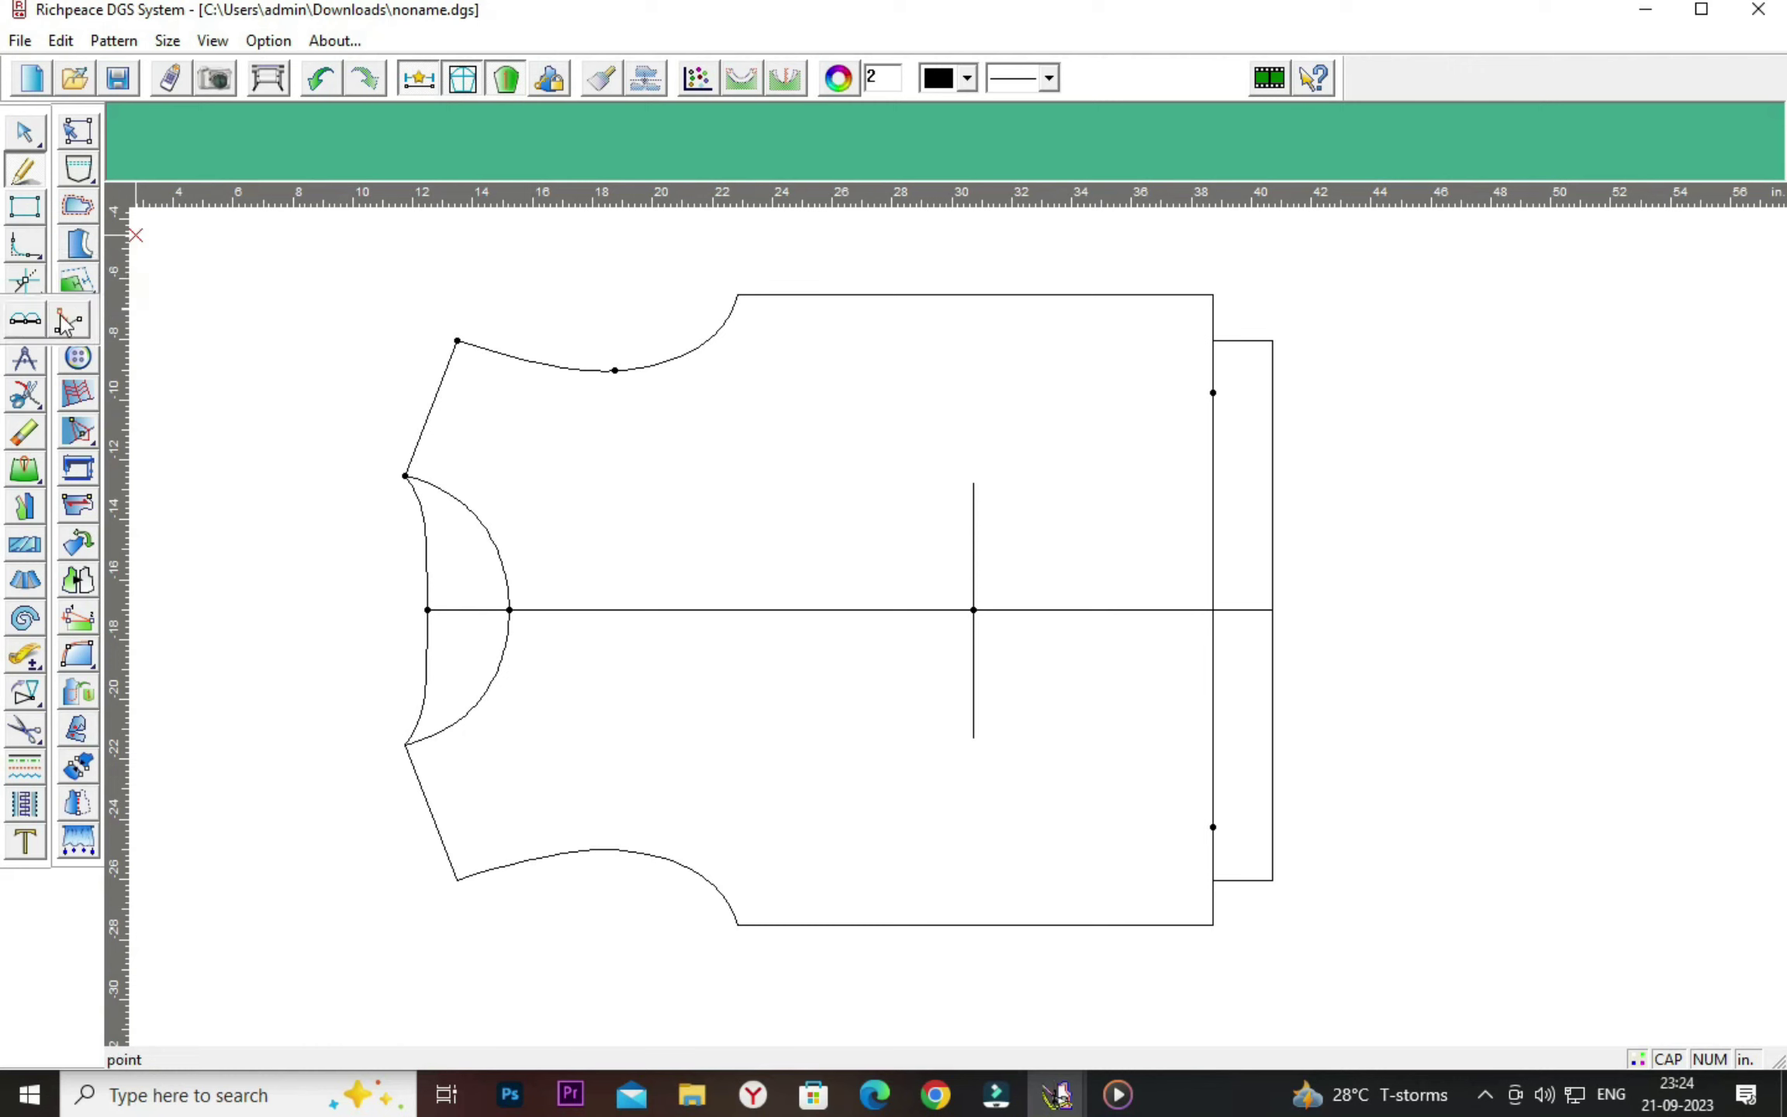
Place a point offset -2.5 in and 0.5 in from the upper hem point.
{"action": "left_click", "coordinate": [76, 319]}
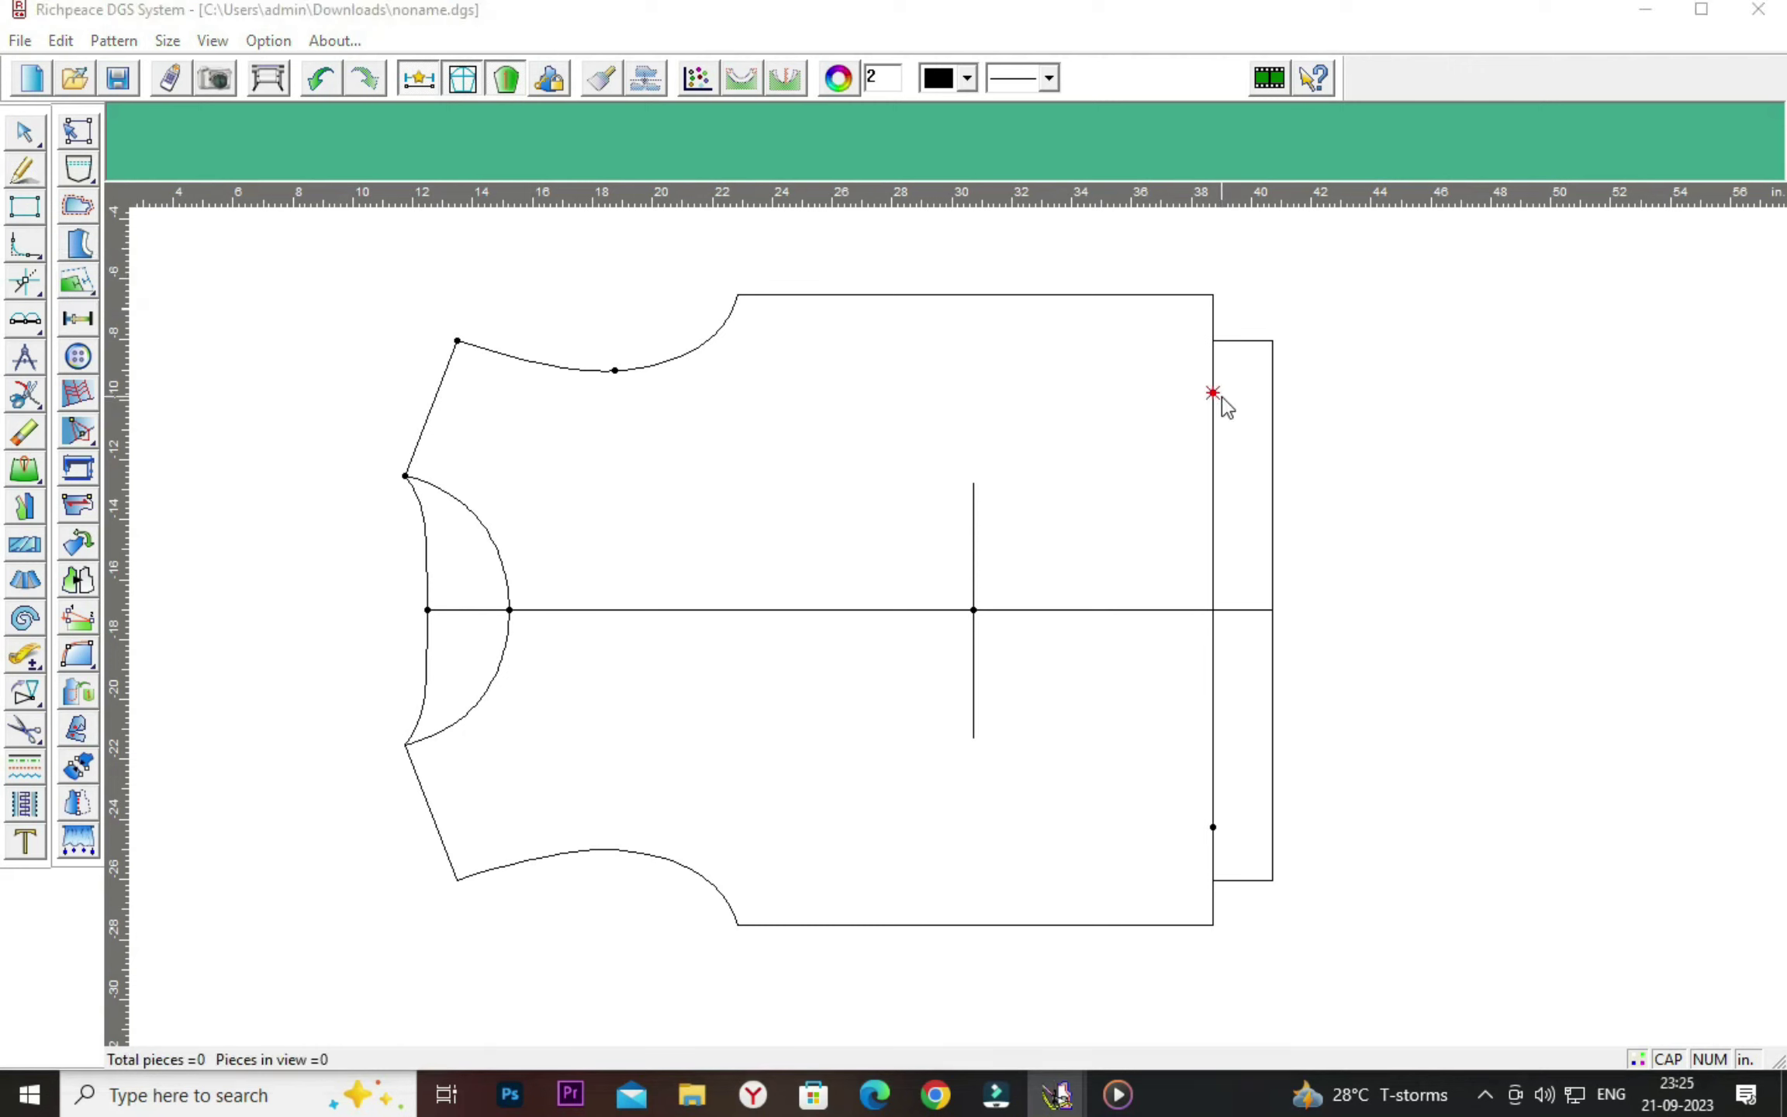
{"action": "left_click", "coordinate": [1214, 394]}
{"action": "left_click_drag", "start_coordinate": [1045, 434], "coordinate": [722, 424]}
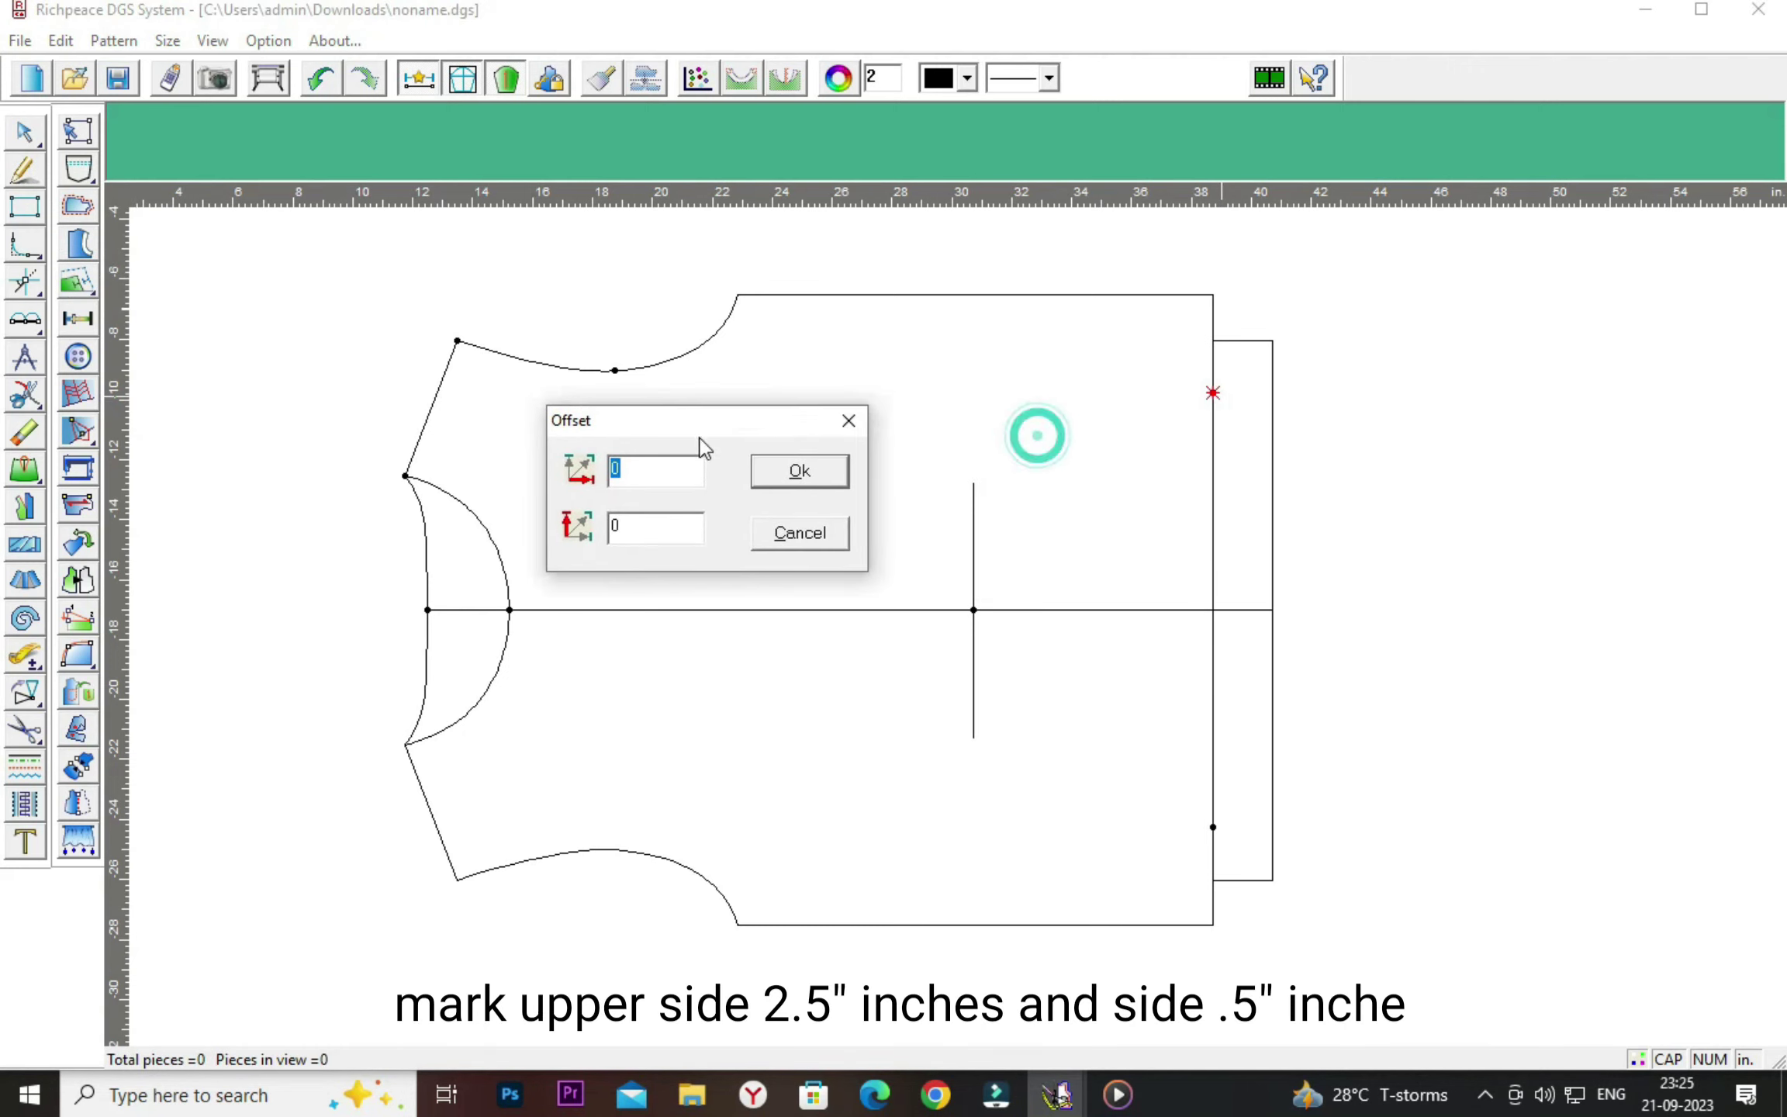
{"action": "left_click", "coordinate": [661, 466]}
{"action": "key", "text": "BackSpace"}
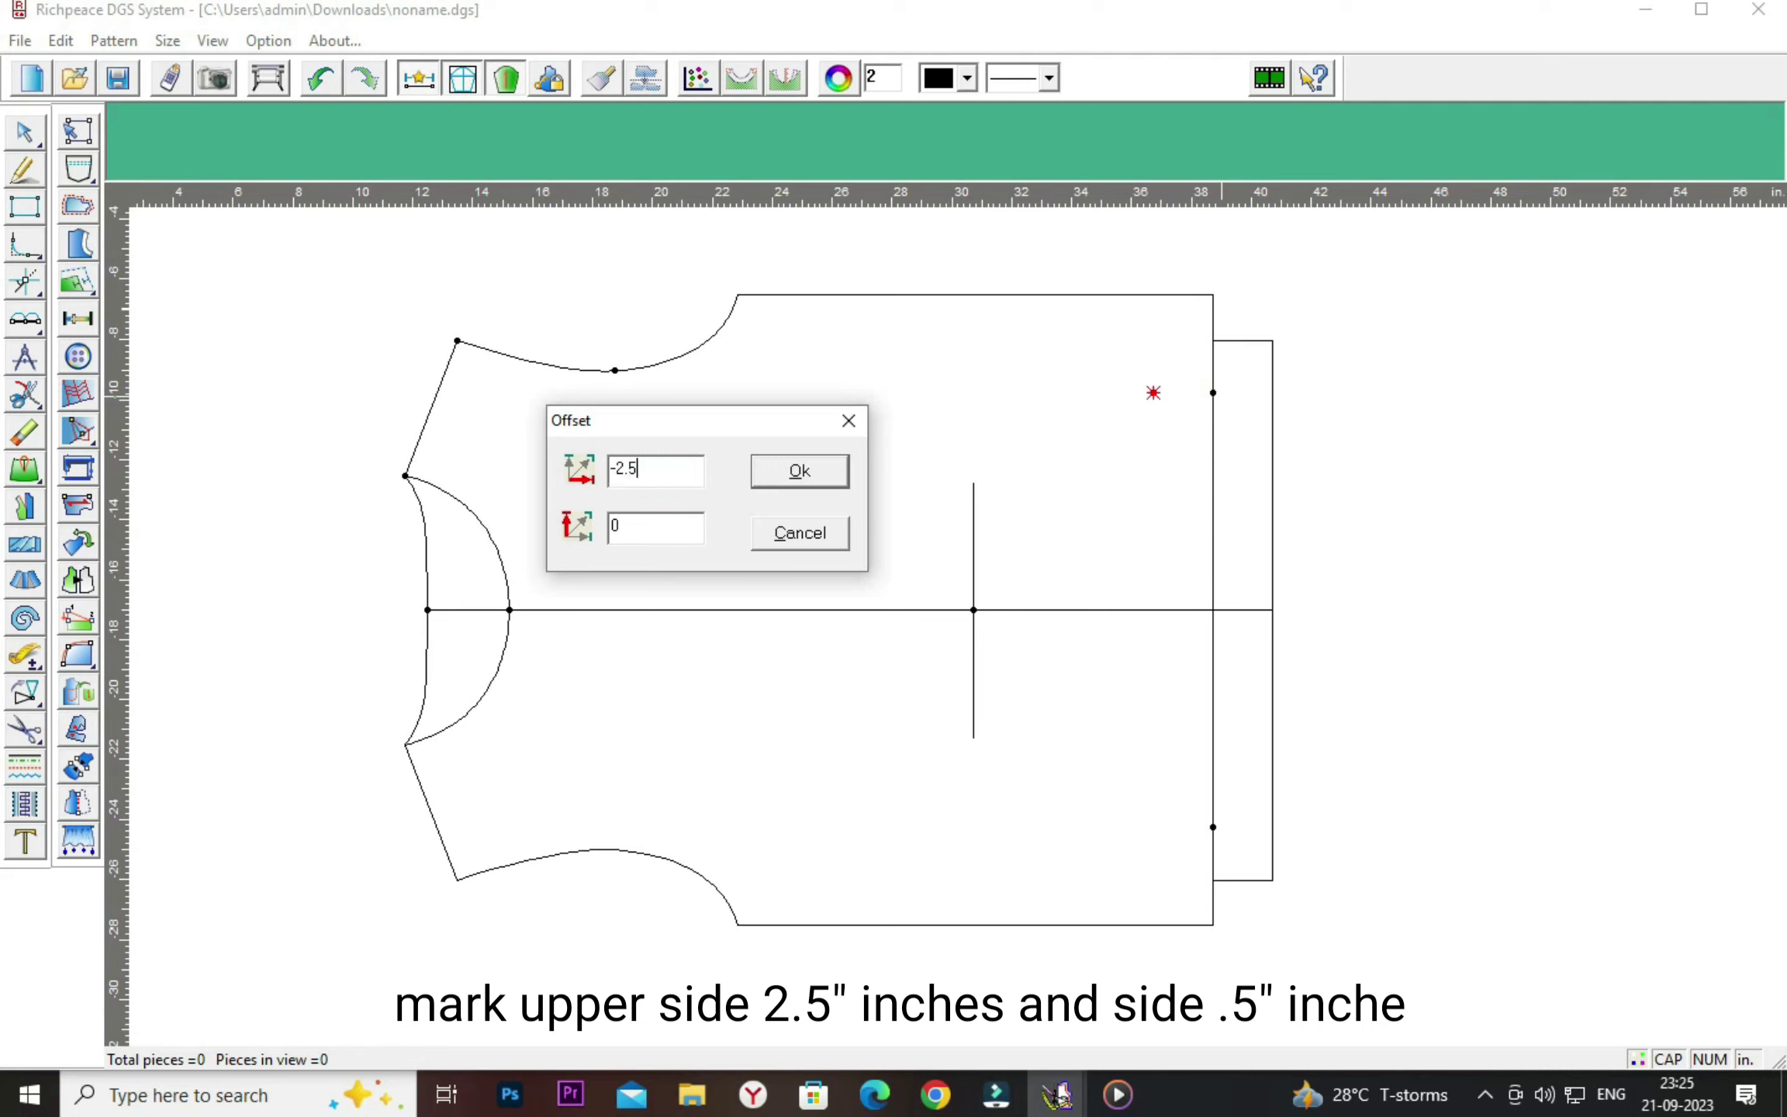
{"action": "left_click", "coordinate": [651, 528]}
{"action": "key", "text": "BackSpace"}
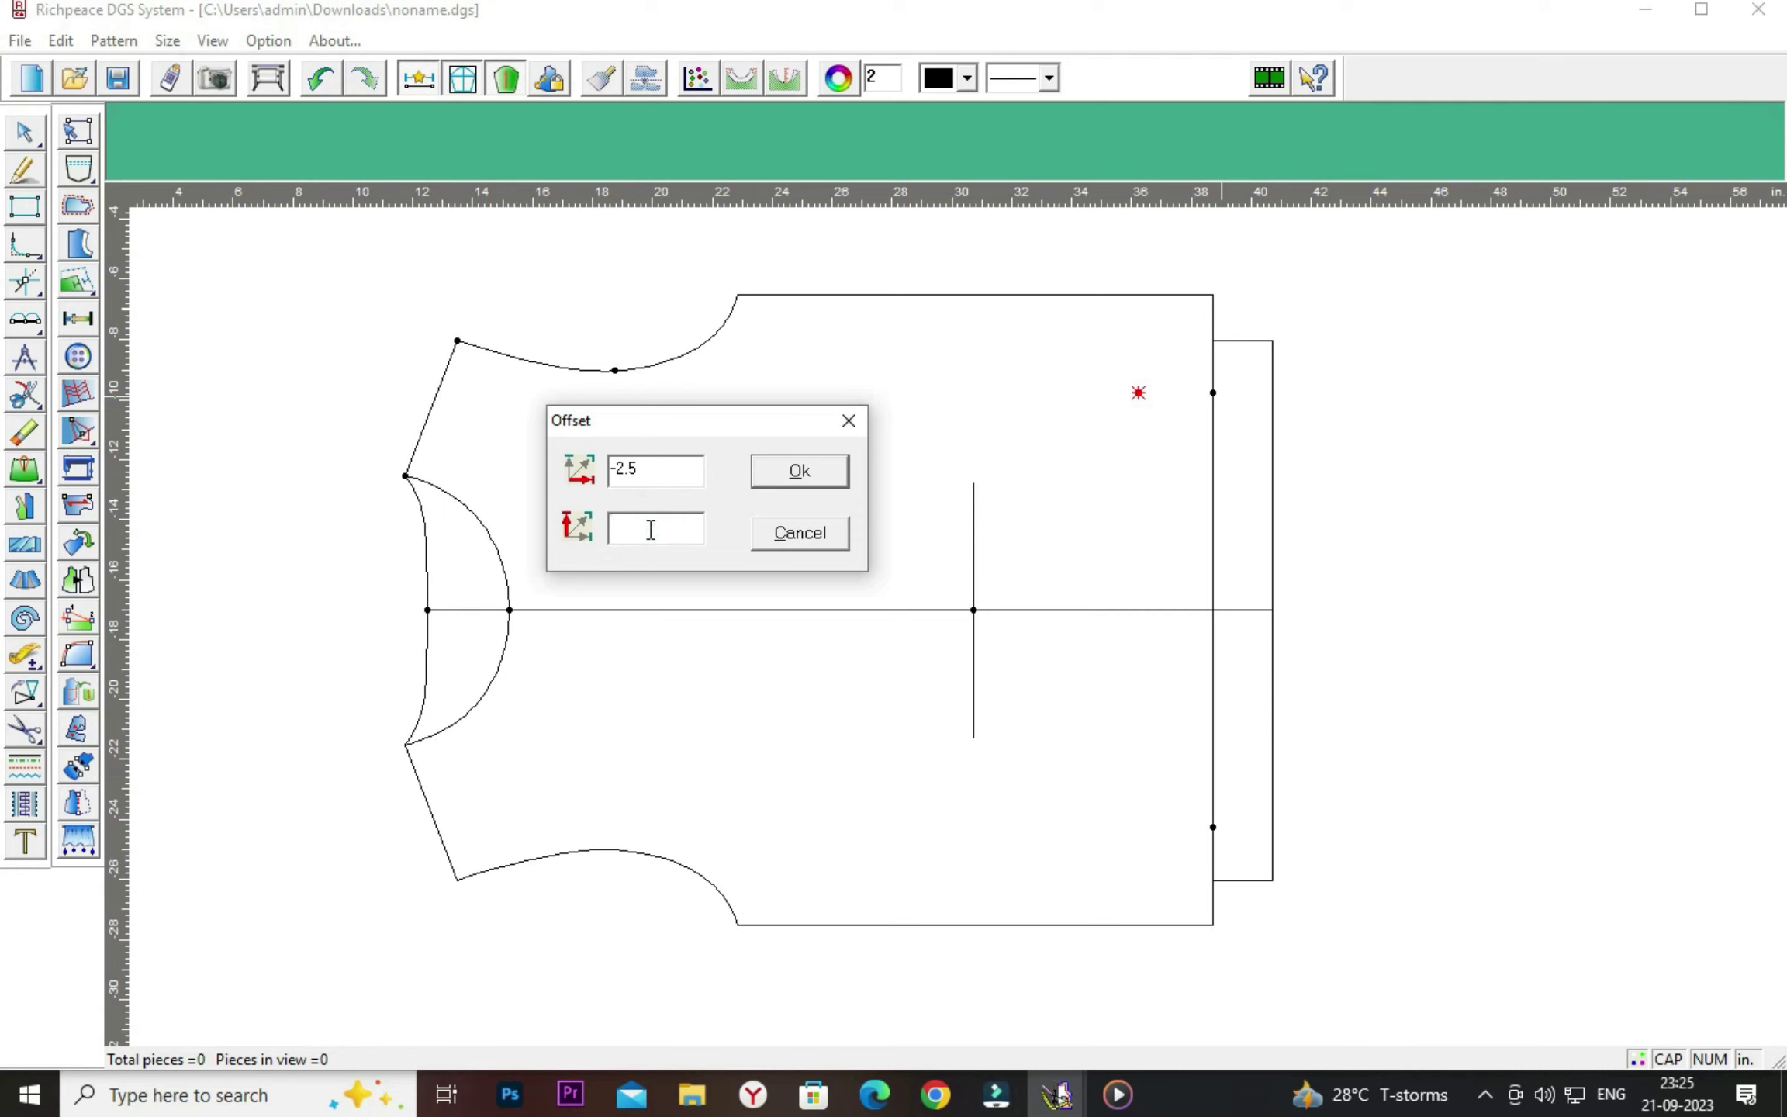
{"action": "type", "text": "5"}
{"action": "left_click", "coordinate": [799, 470]}
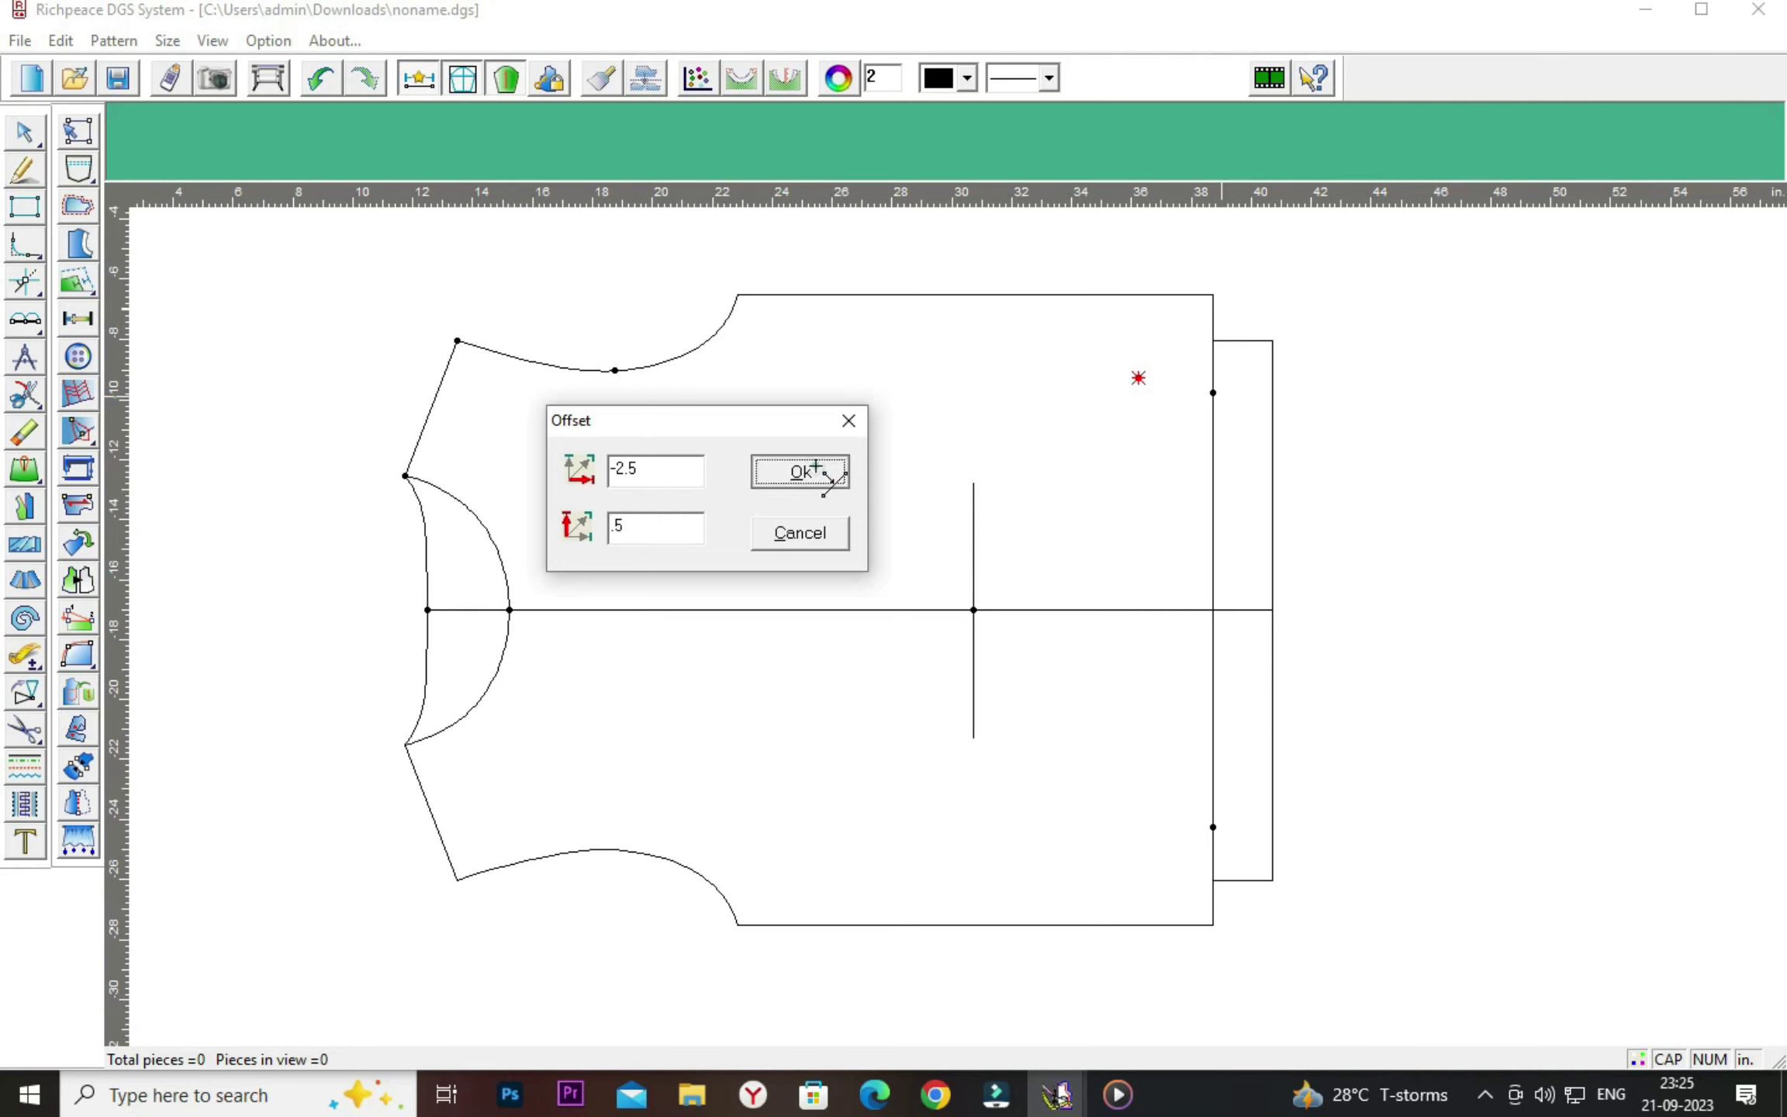
Join the pocket line's top through the offset point to the upper hem point.
{"action": "right_click", "coordinate": [861, 484]}
{"action": "left_click", "coordinate": [862, 435]}
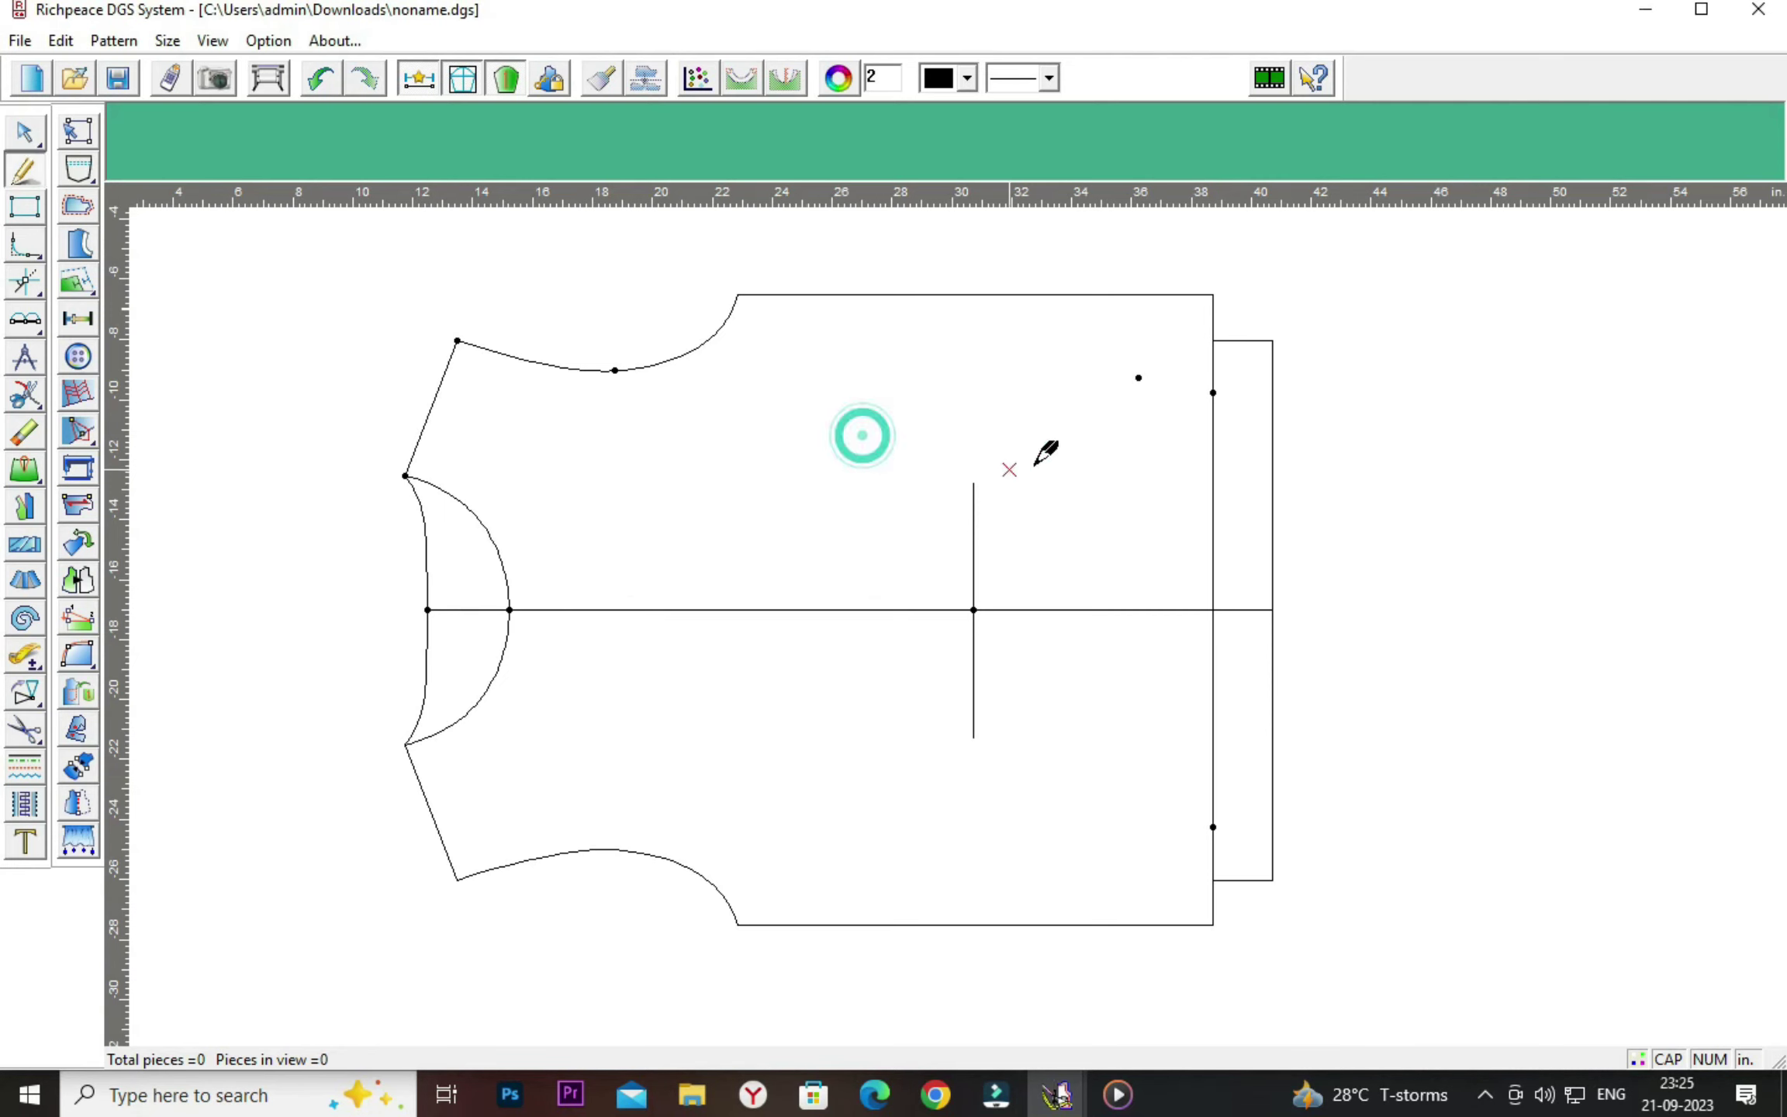
{"action": "left_click", "coordinate": [1138, 377]}
{"action": "left_click", "coordinate": [1212, 392]}
{"action": "right_click", "coordinate": [1212, 393]}
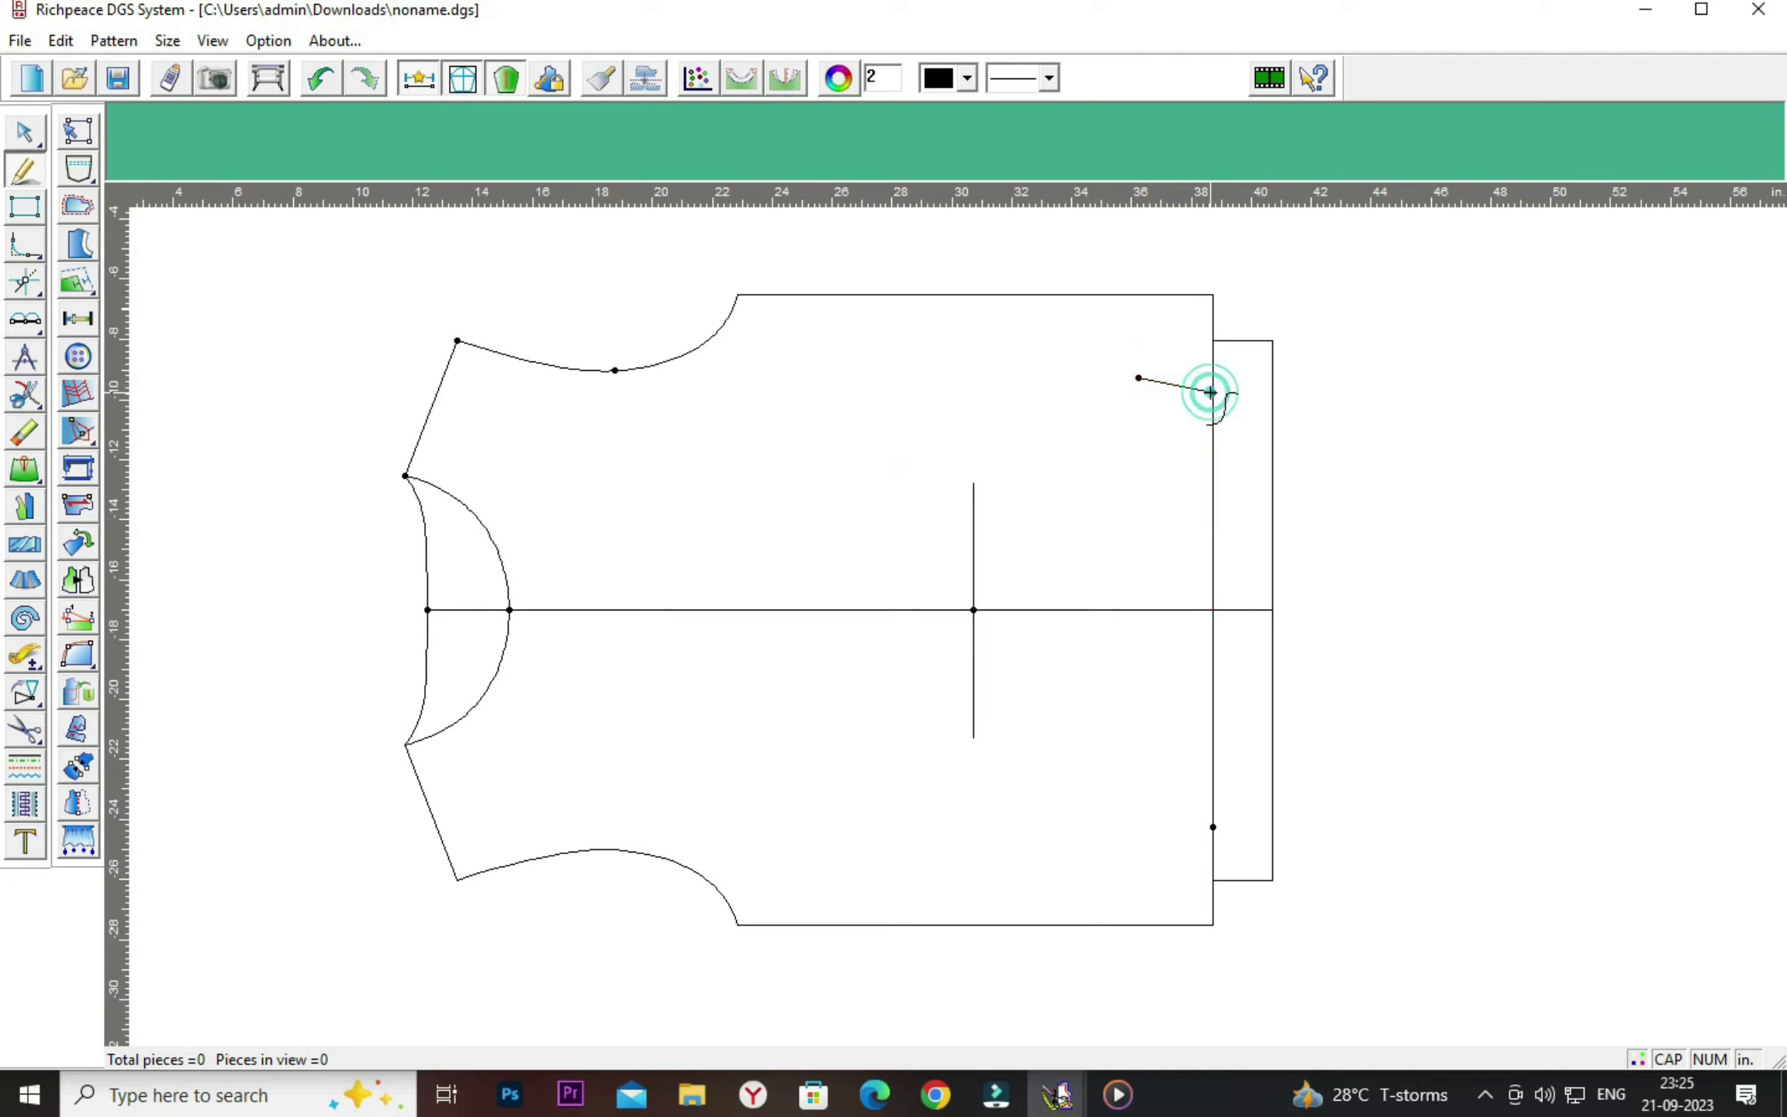
{"action": "left_click", "coordinate": [973, 483]}
{"action": "left_click", "coordinate": [1138, 378]}
{"action": "right_click", "coordinate": [1138, 378]}
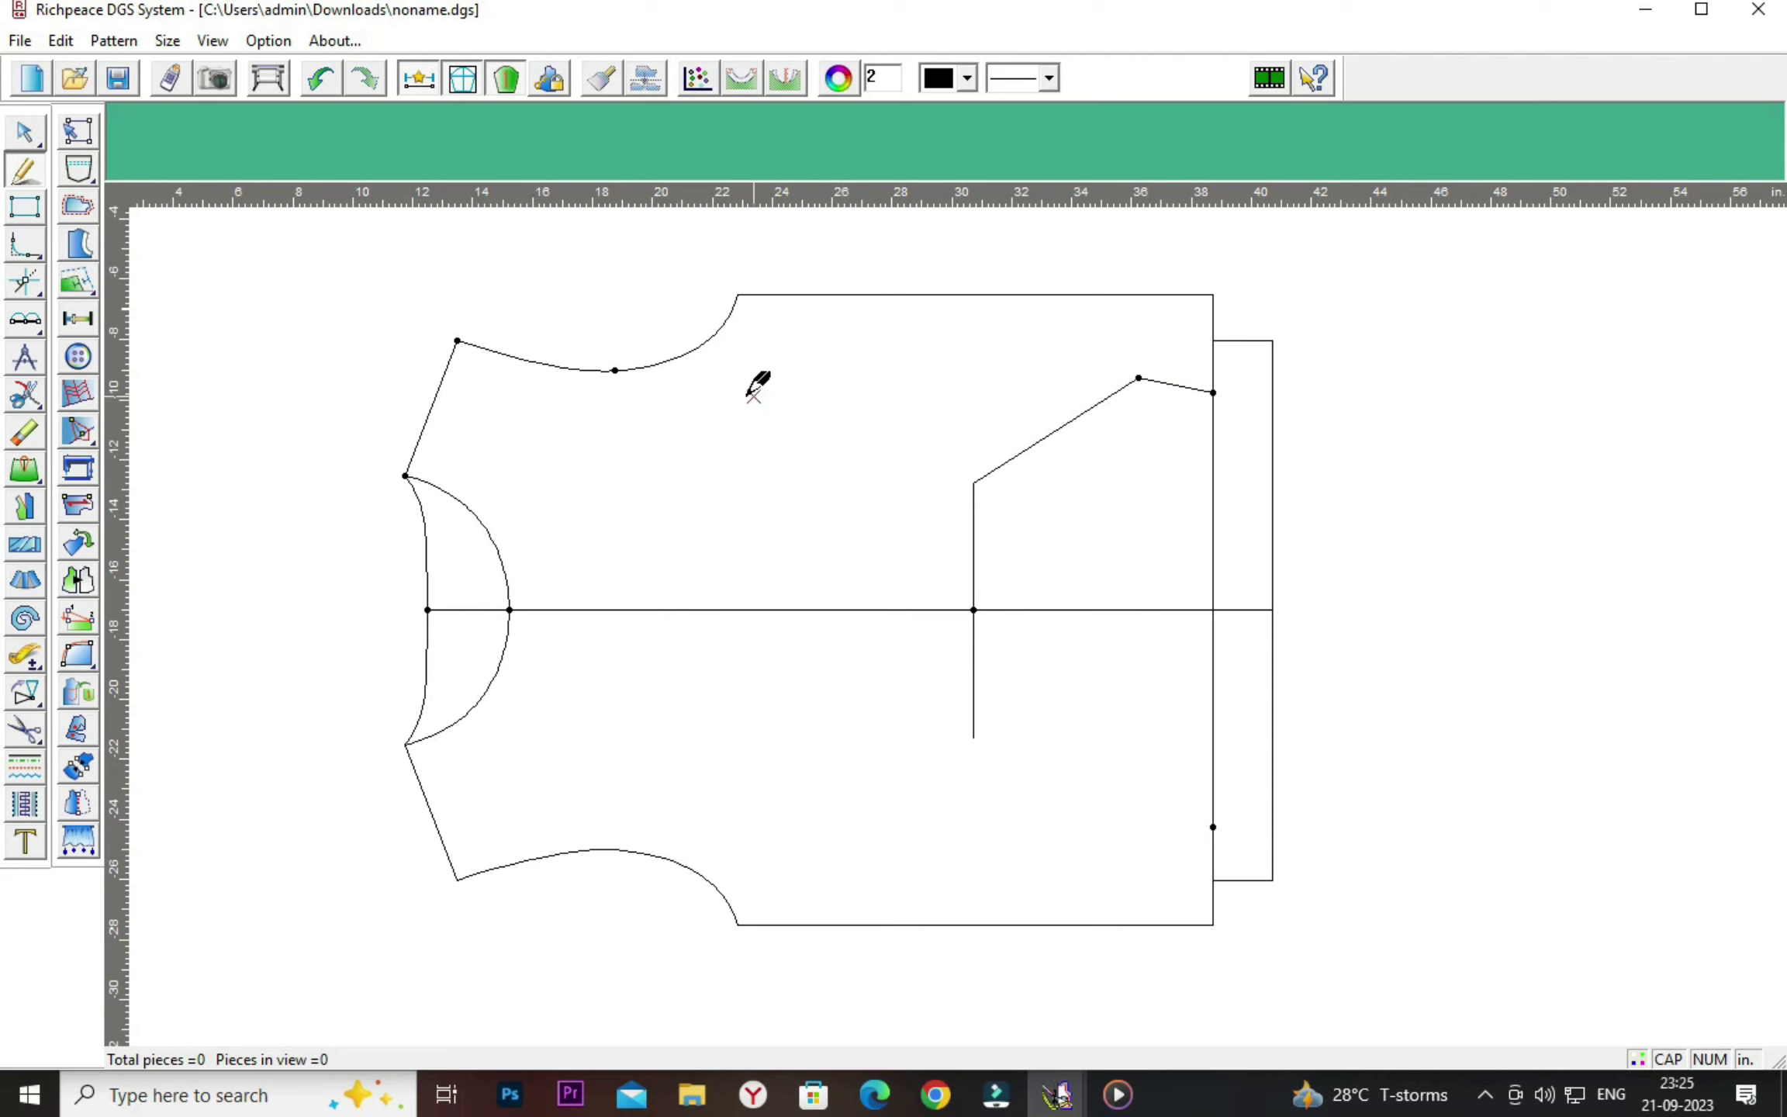
Place the pocket's lower corner point offset -2.5 in and 0.5 in from the lower side-edge point.
{"action": "mouse_move", "coordinate": [24, 318]}
{"action": "left_click", "coordinate": [64, 326]}
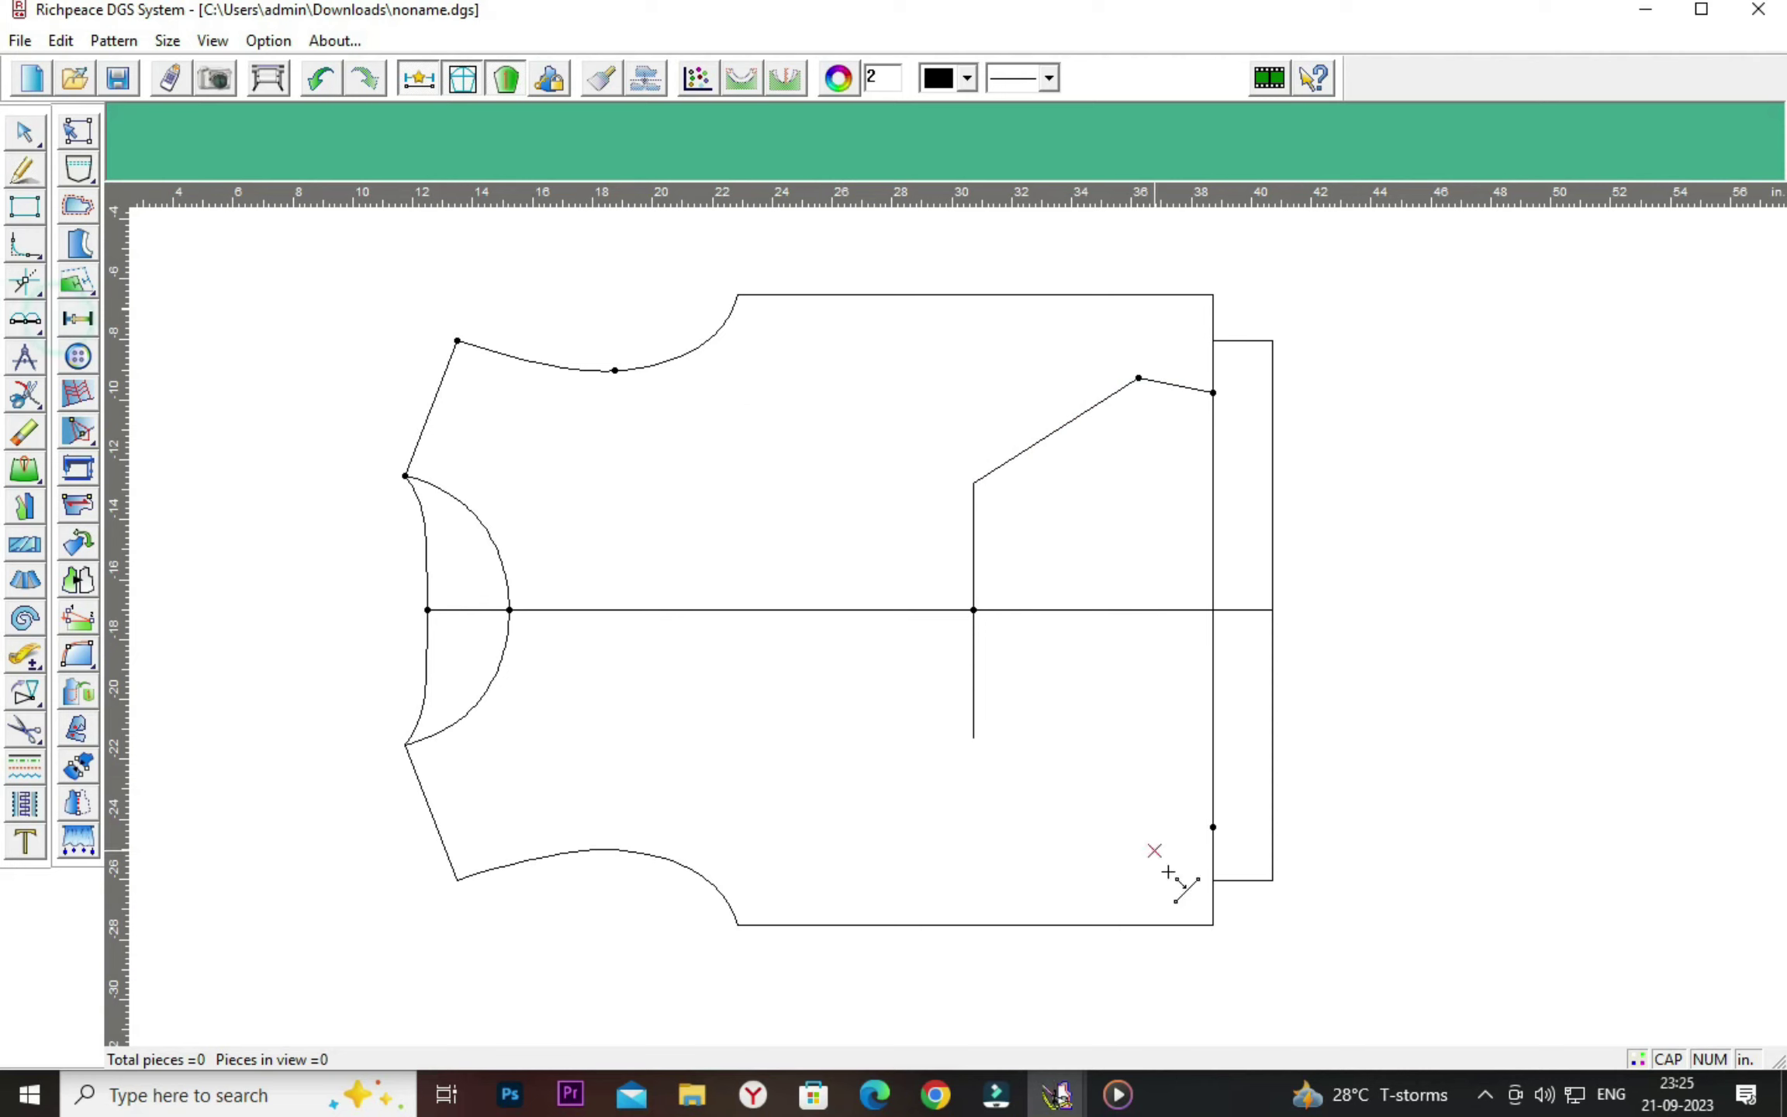
{"action": "left_click", "coordinate": [1213, 829]}
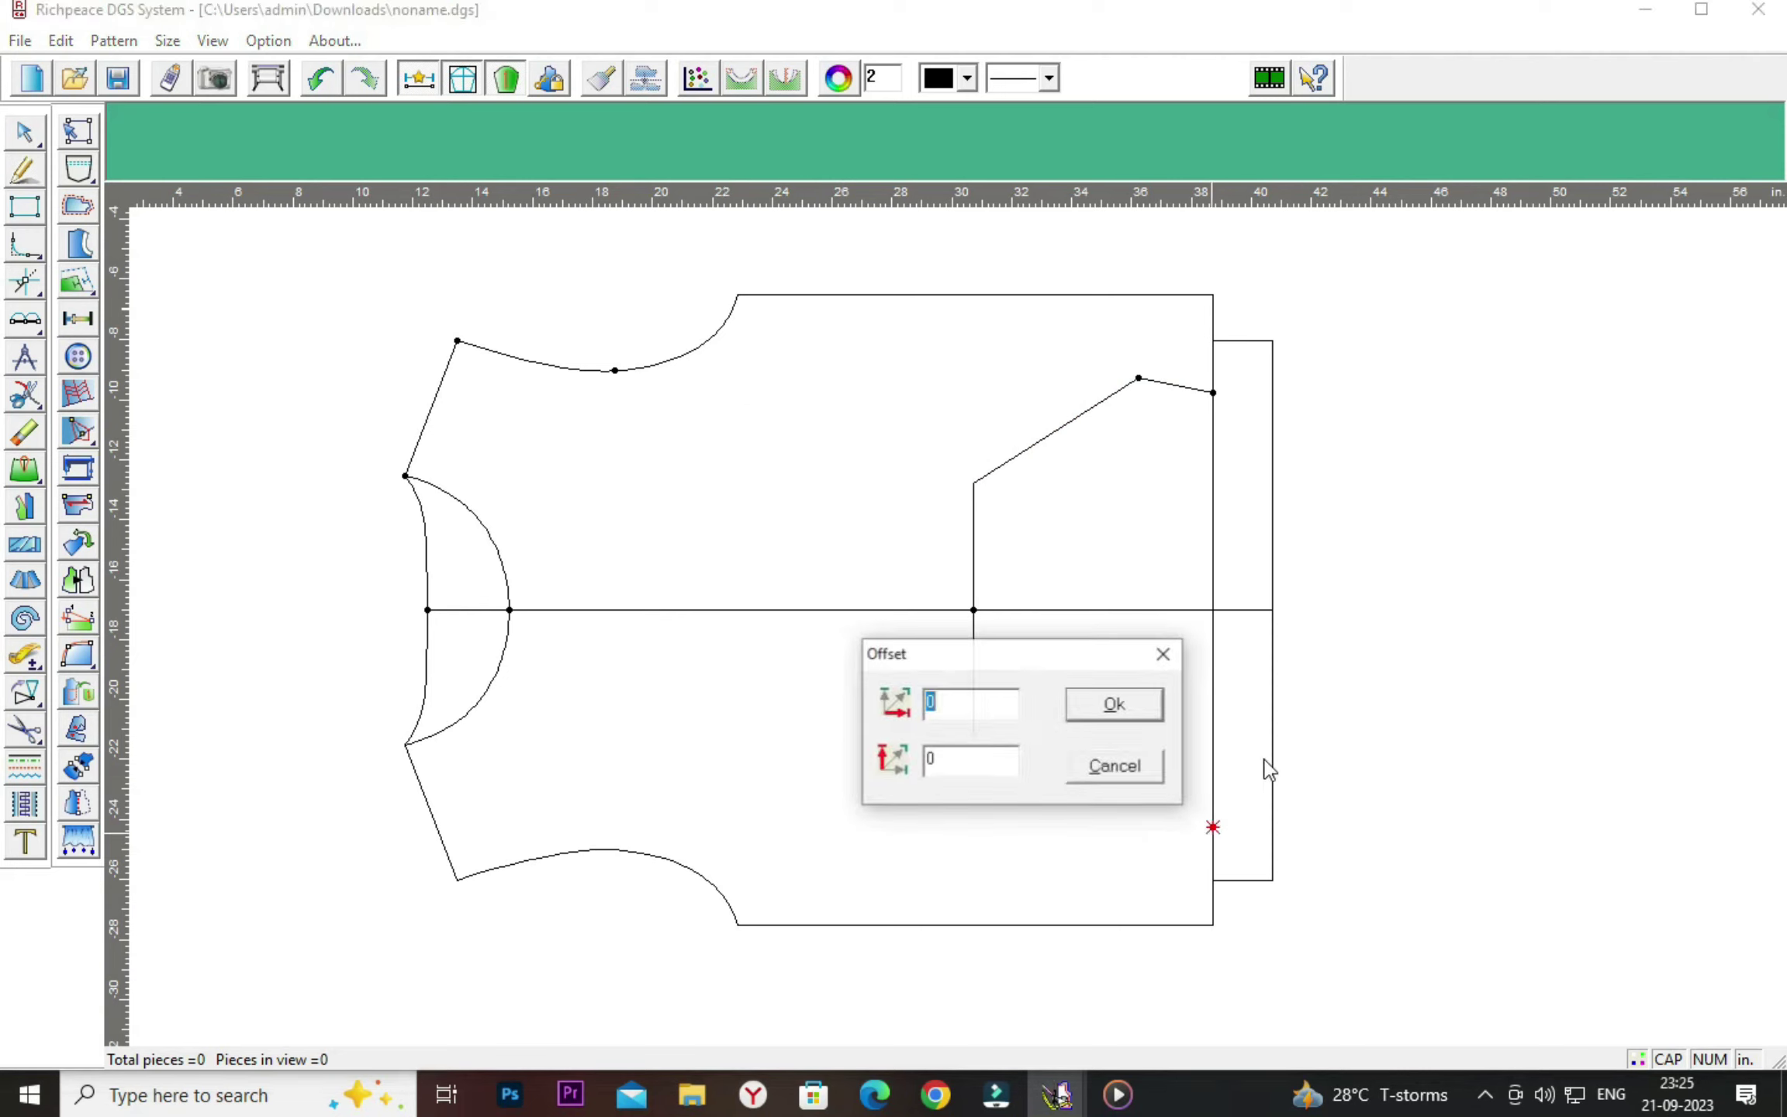
{"action": "left_click_drag", "start_coordinate": [966, 655], "coordinate": [564, 700]}
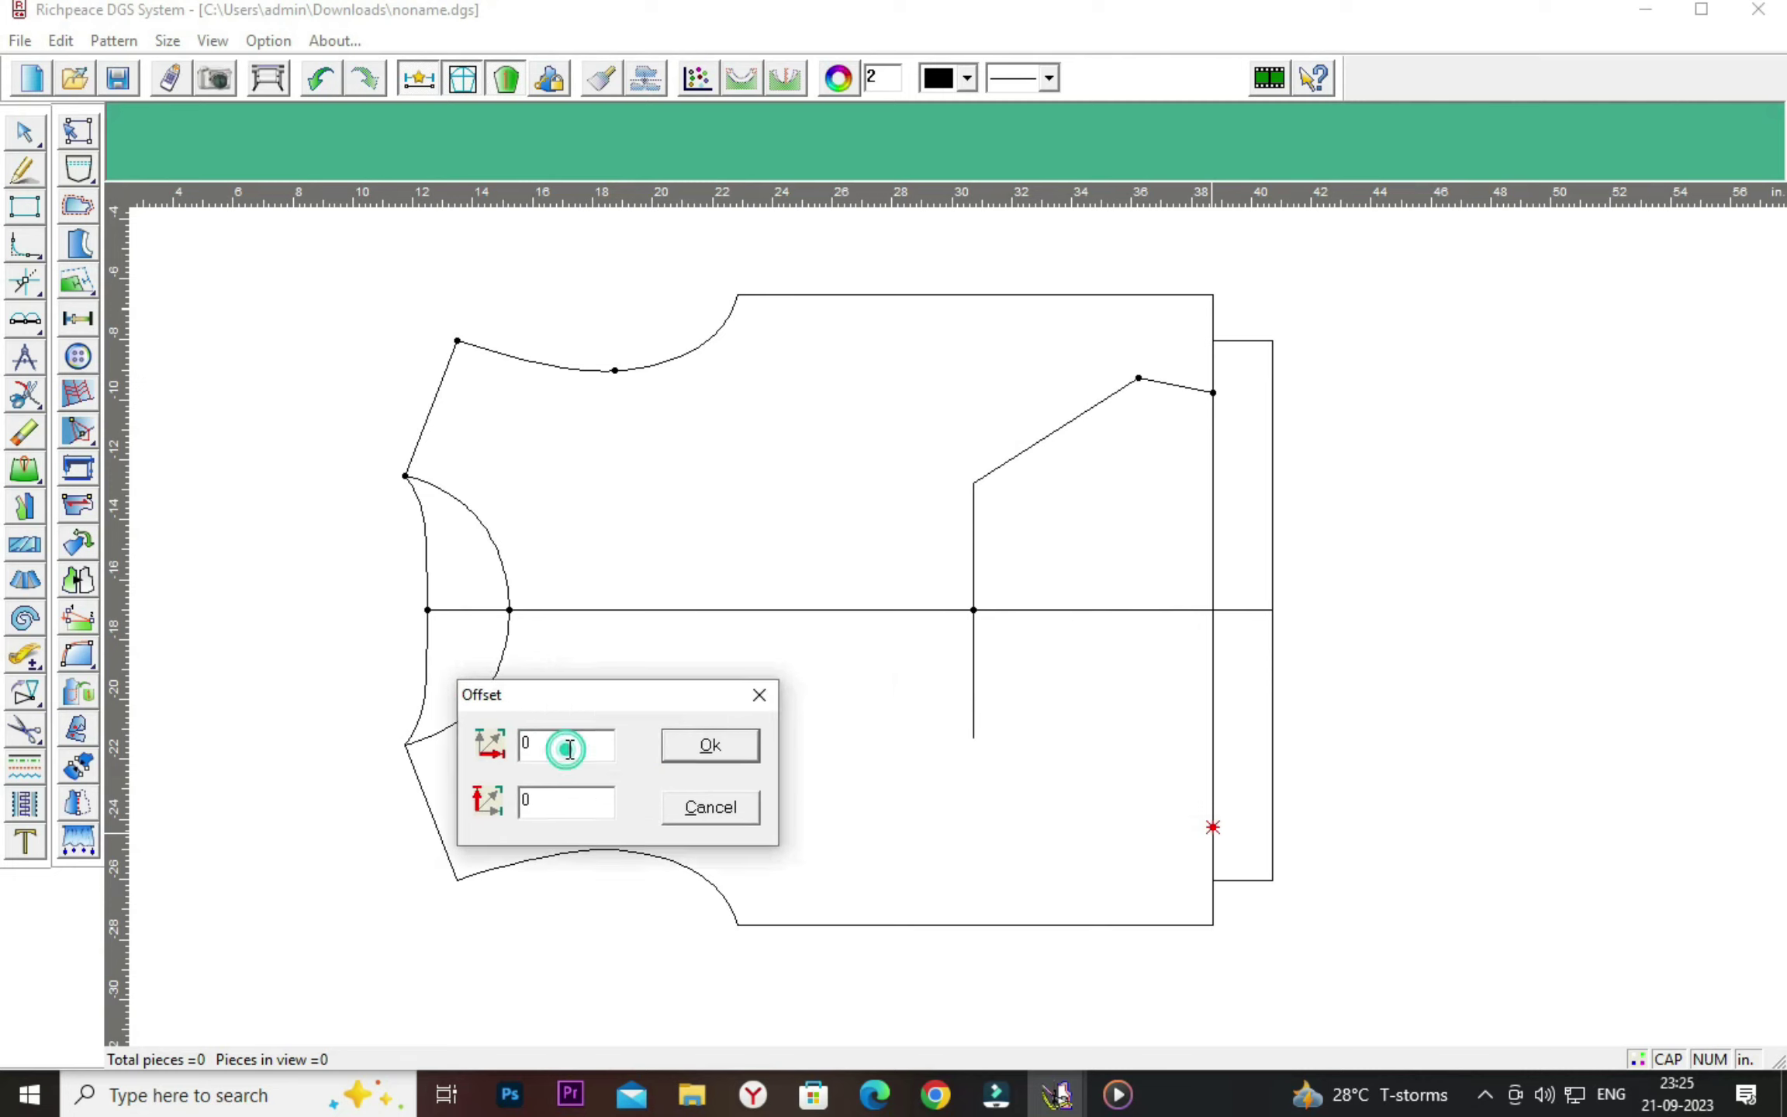
{"action": "key", "text": "BackSpace"}
{"action": "type", "text": "-2.5"}
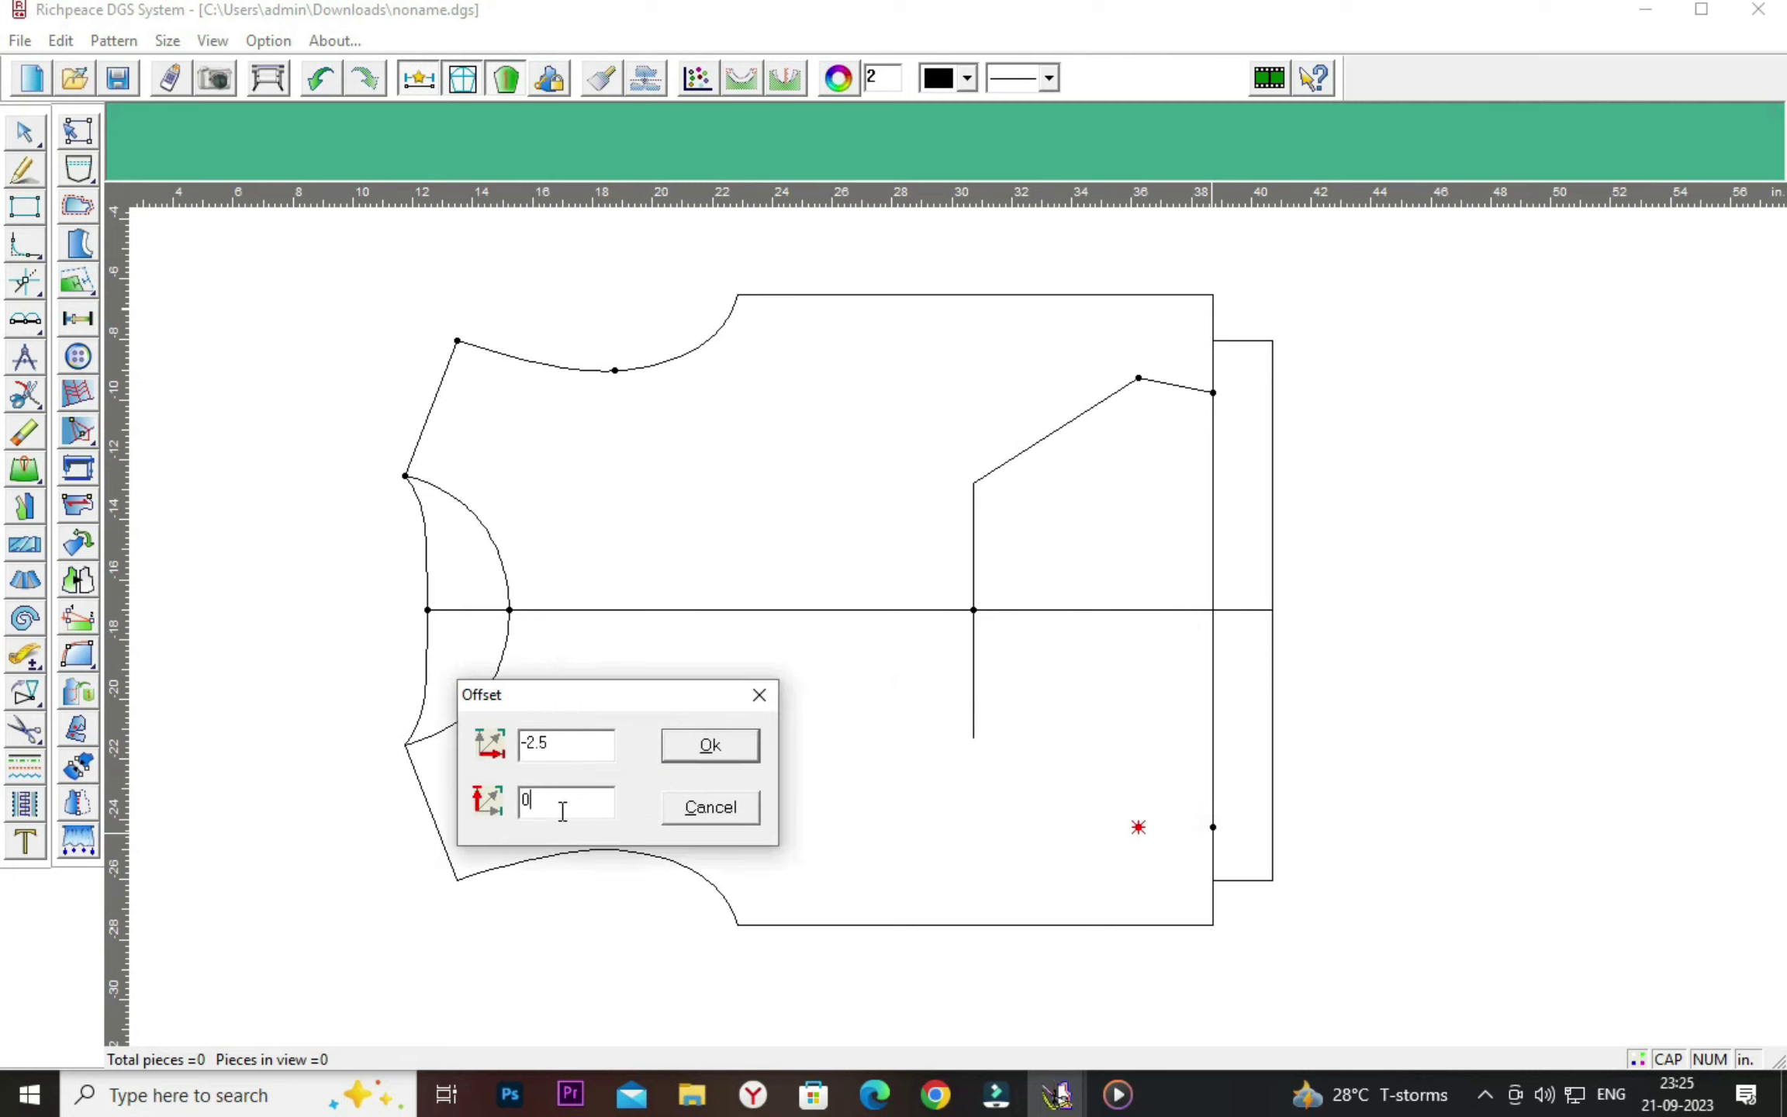
{"action": "left_click", "coordinate": [563, 811]}
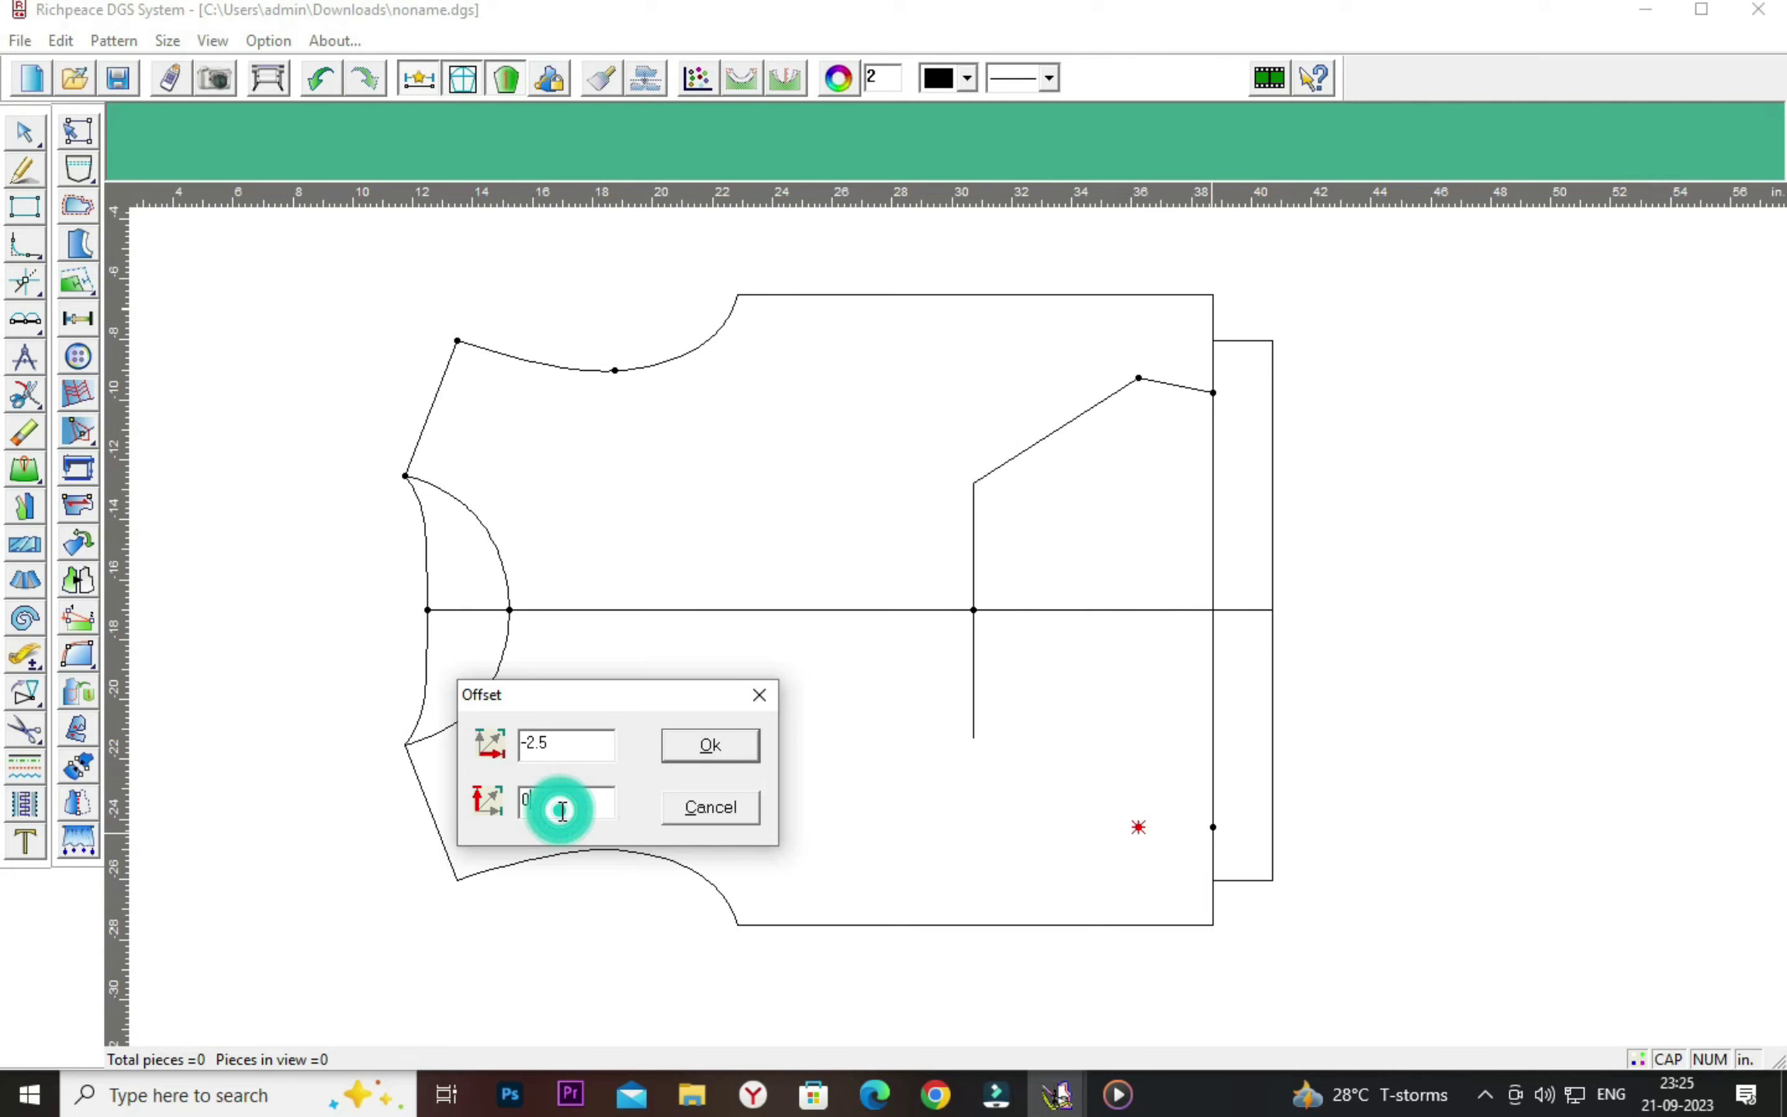
{"action": "key", "text": "BackSpace"}
{"action": "type", "text": "-.5"}
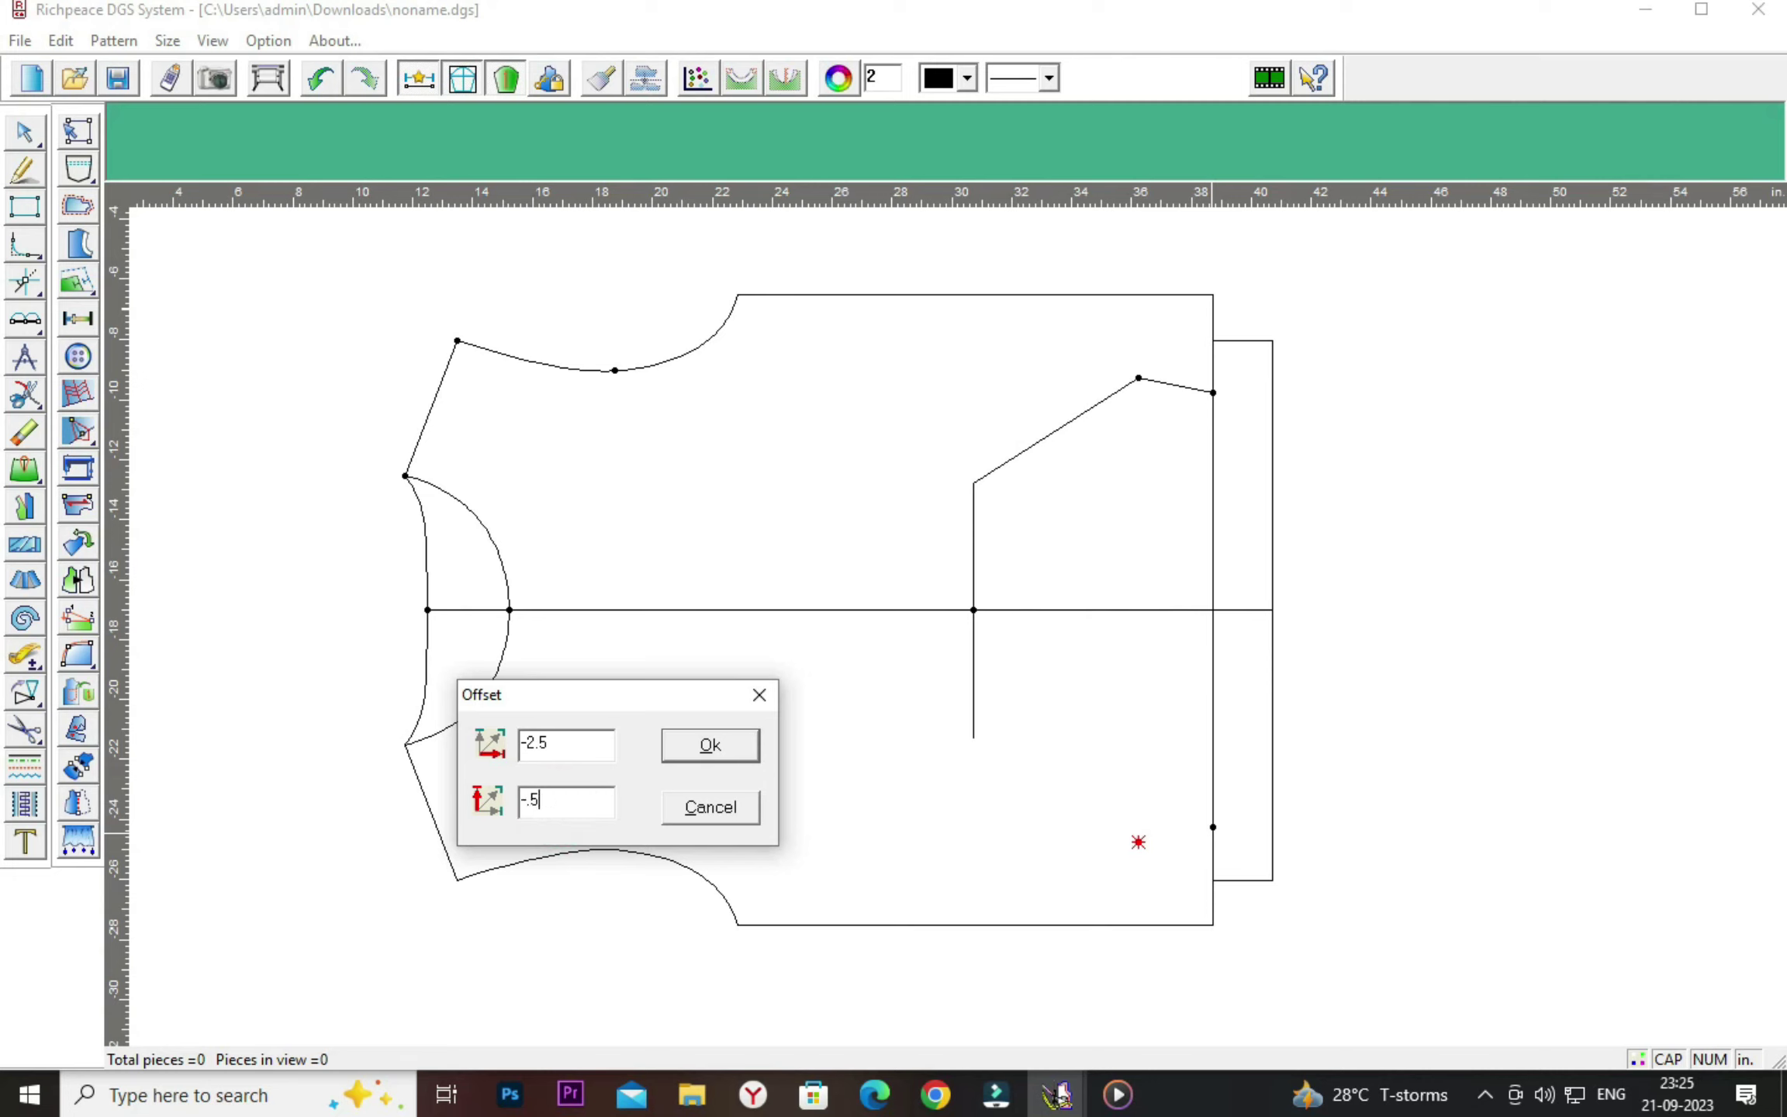
{"action": "left_click", "coordinate": [726, 745]}
{"action": "right_click", "coordinate": [760, 714]}
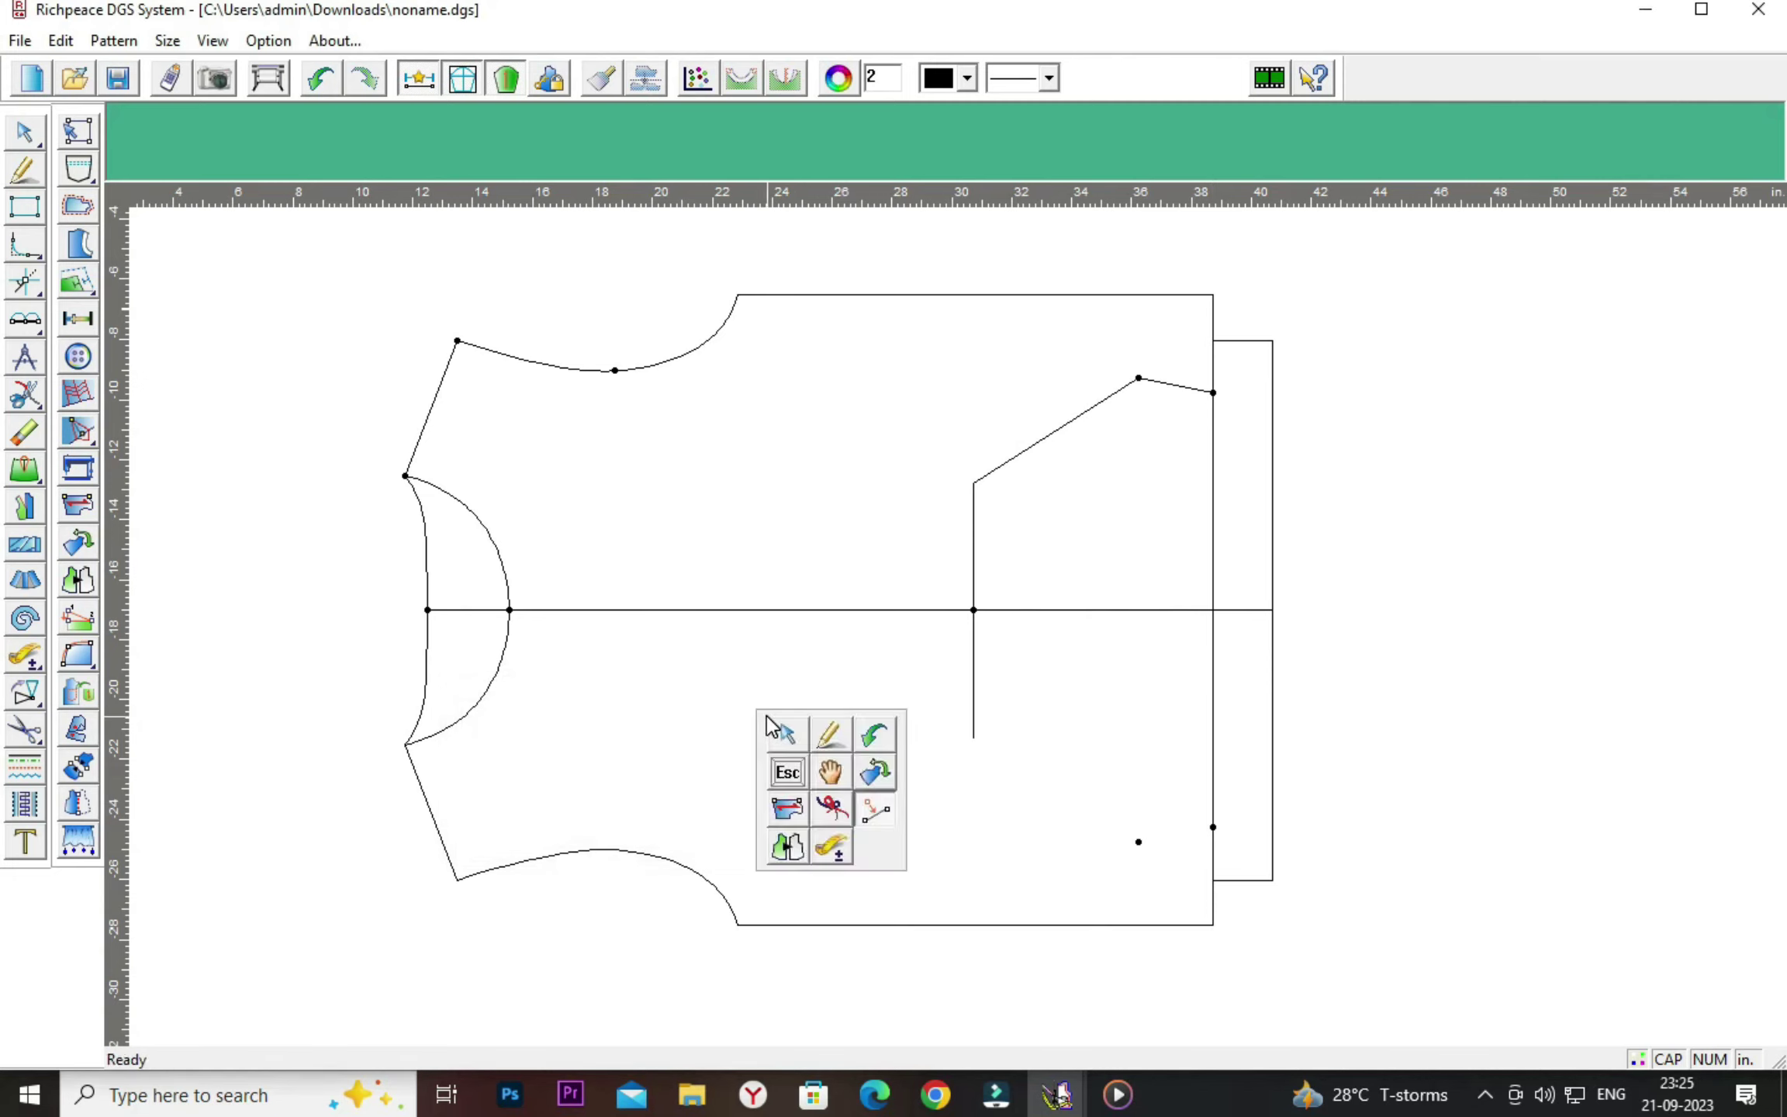
{"action": "left_click", "coordinate": [829, 733]}
Draw lines from the new lower point to the side edge and to the vertical line's lower end.
{"action": "left_click", "coordinate": [1137, 841]}
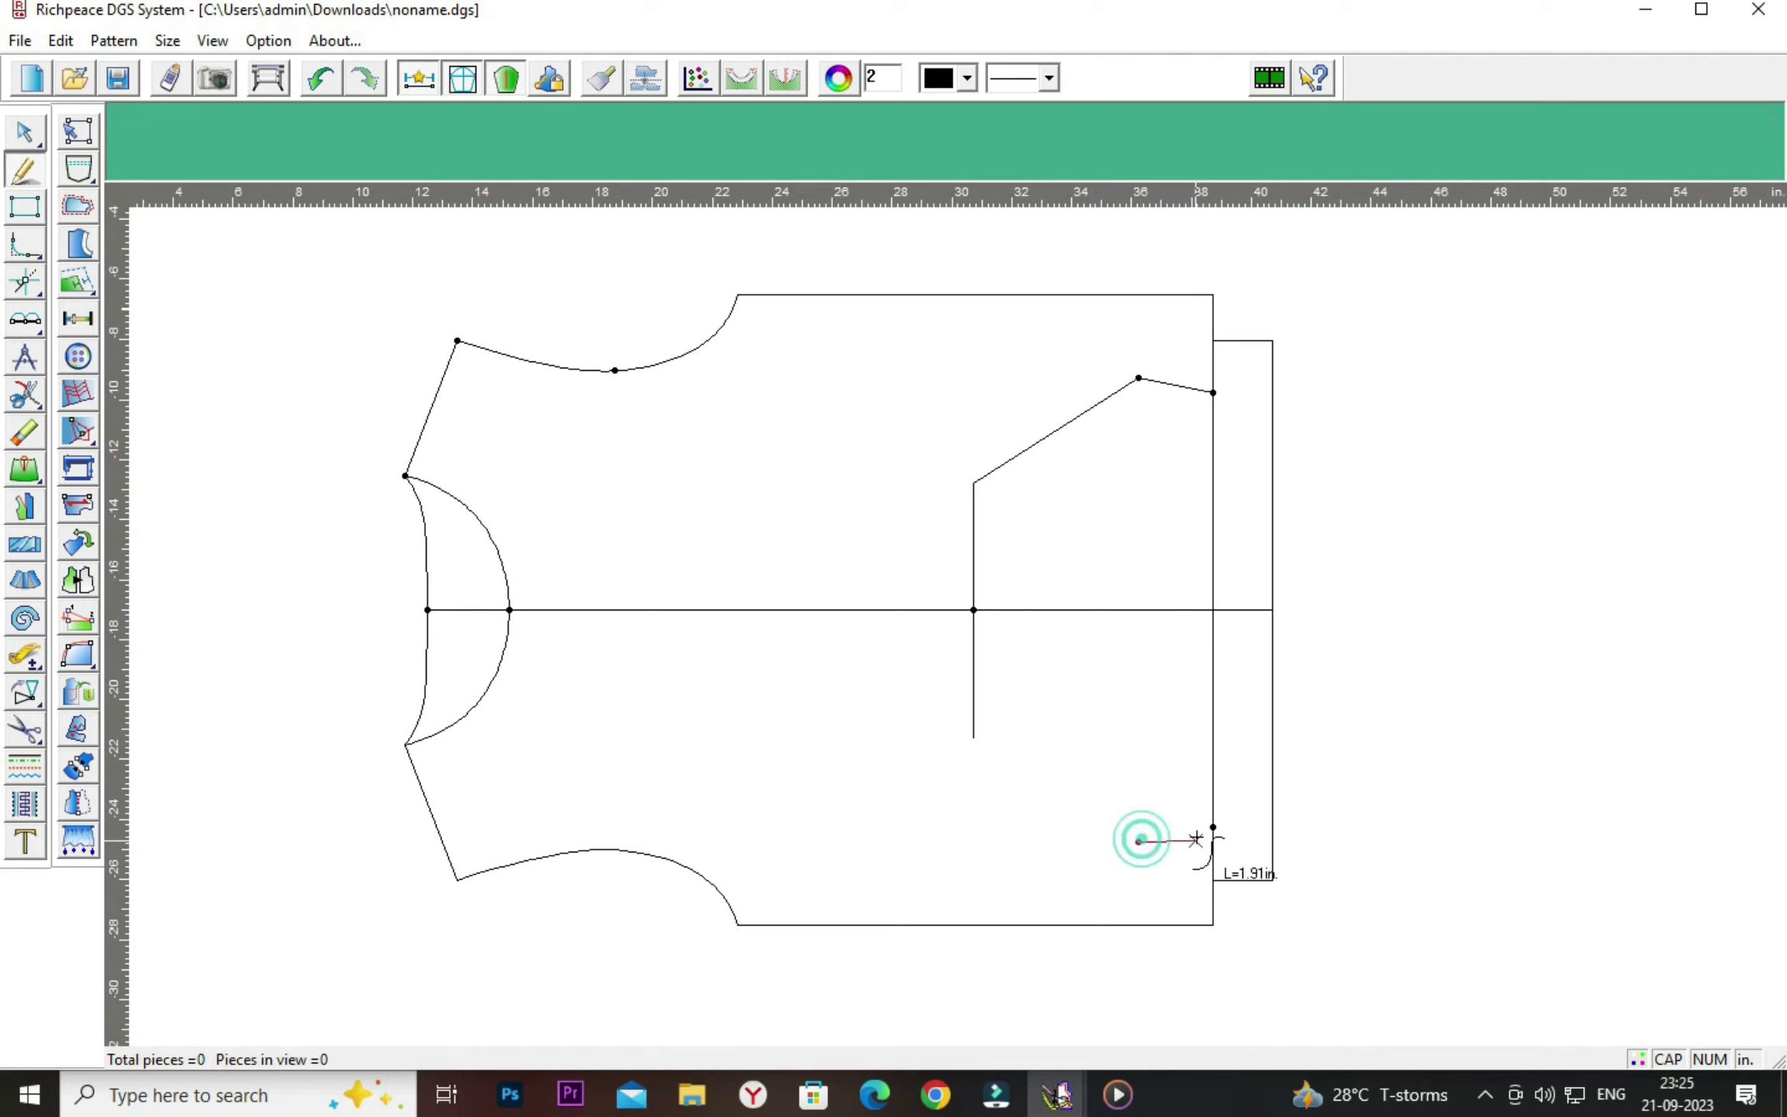
{"action": "left_click", "coordinate": [1214, 826]}
{"action": "right_click", "coordinate": [1213, 826]}
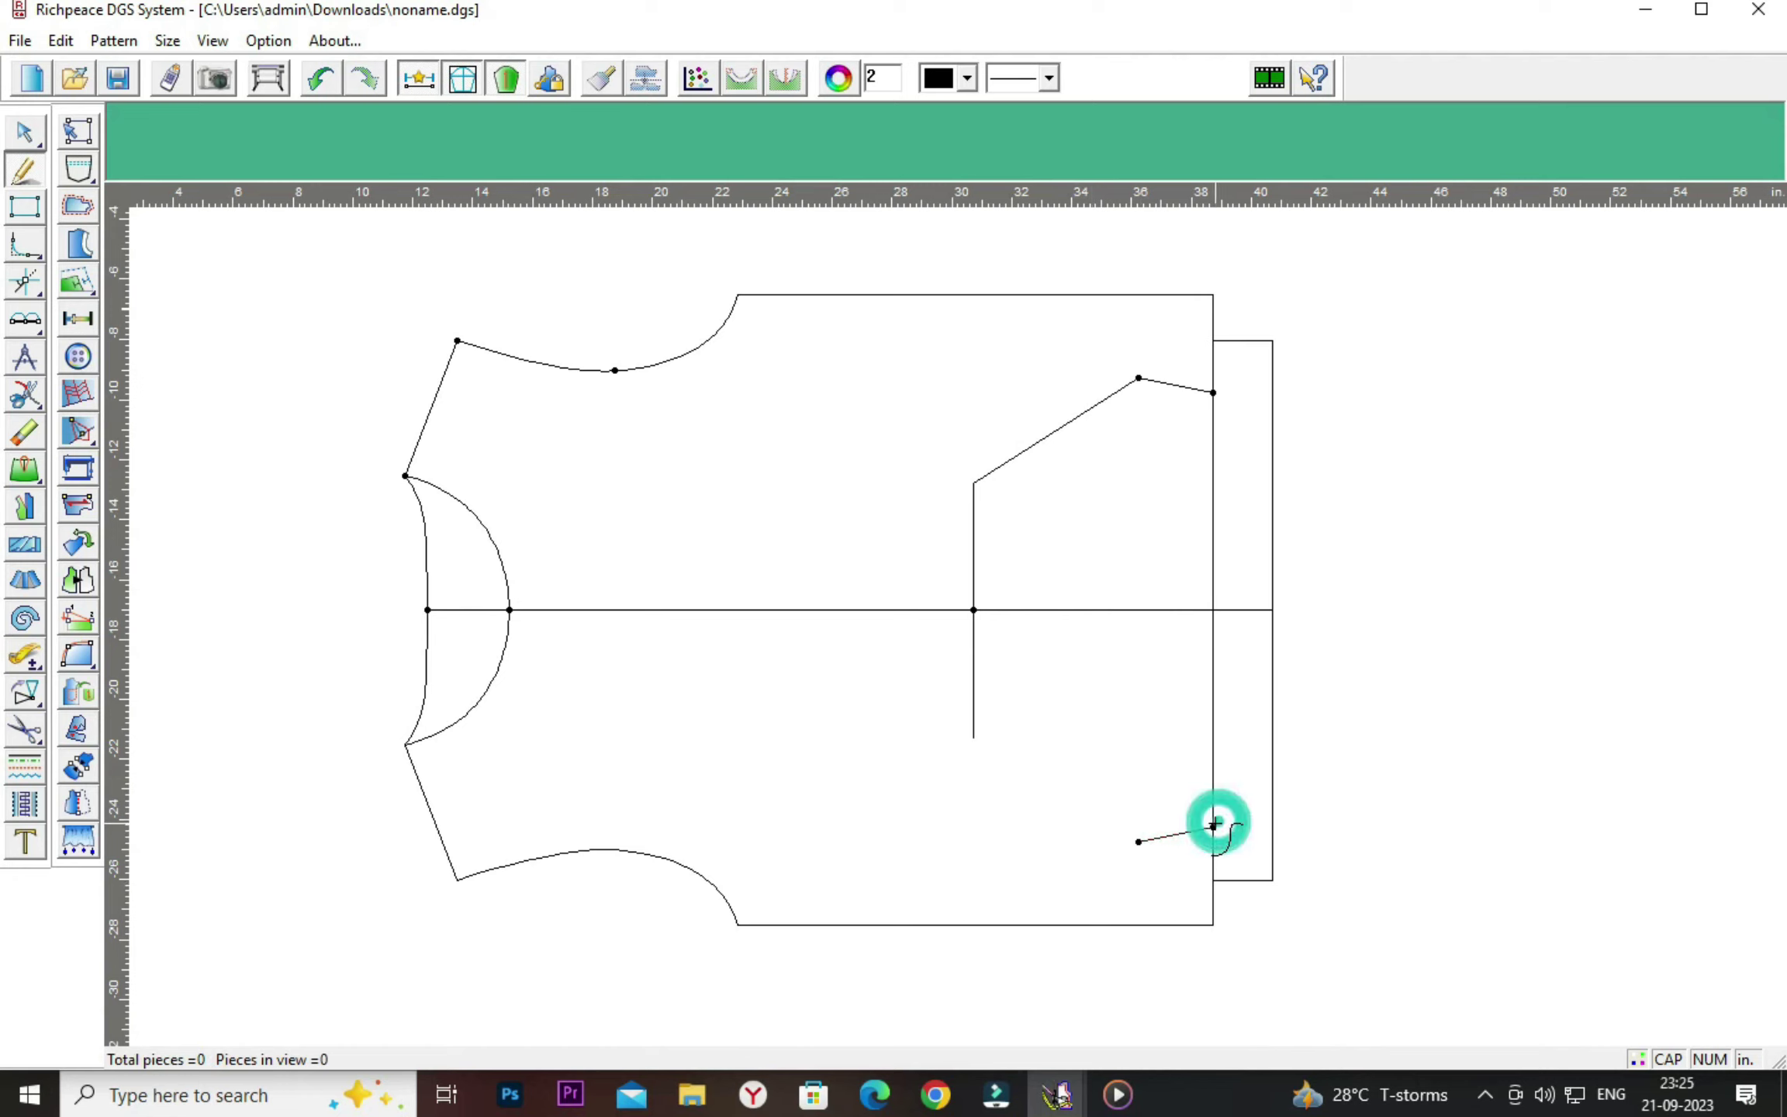
{"action": "right_click", "coordinate": [1387, 451]}
{"action": "left_click", "coordinate": [1372, 459]}
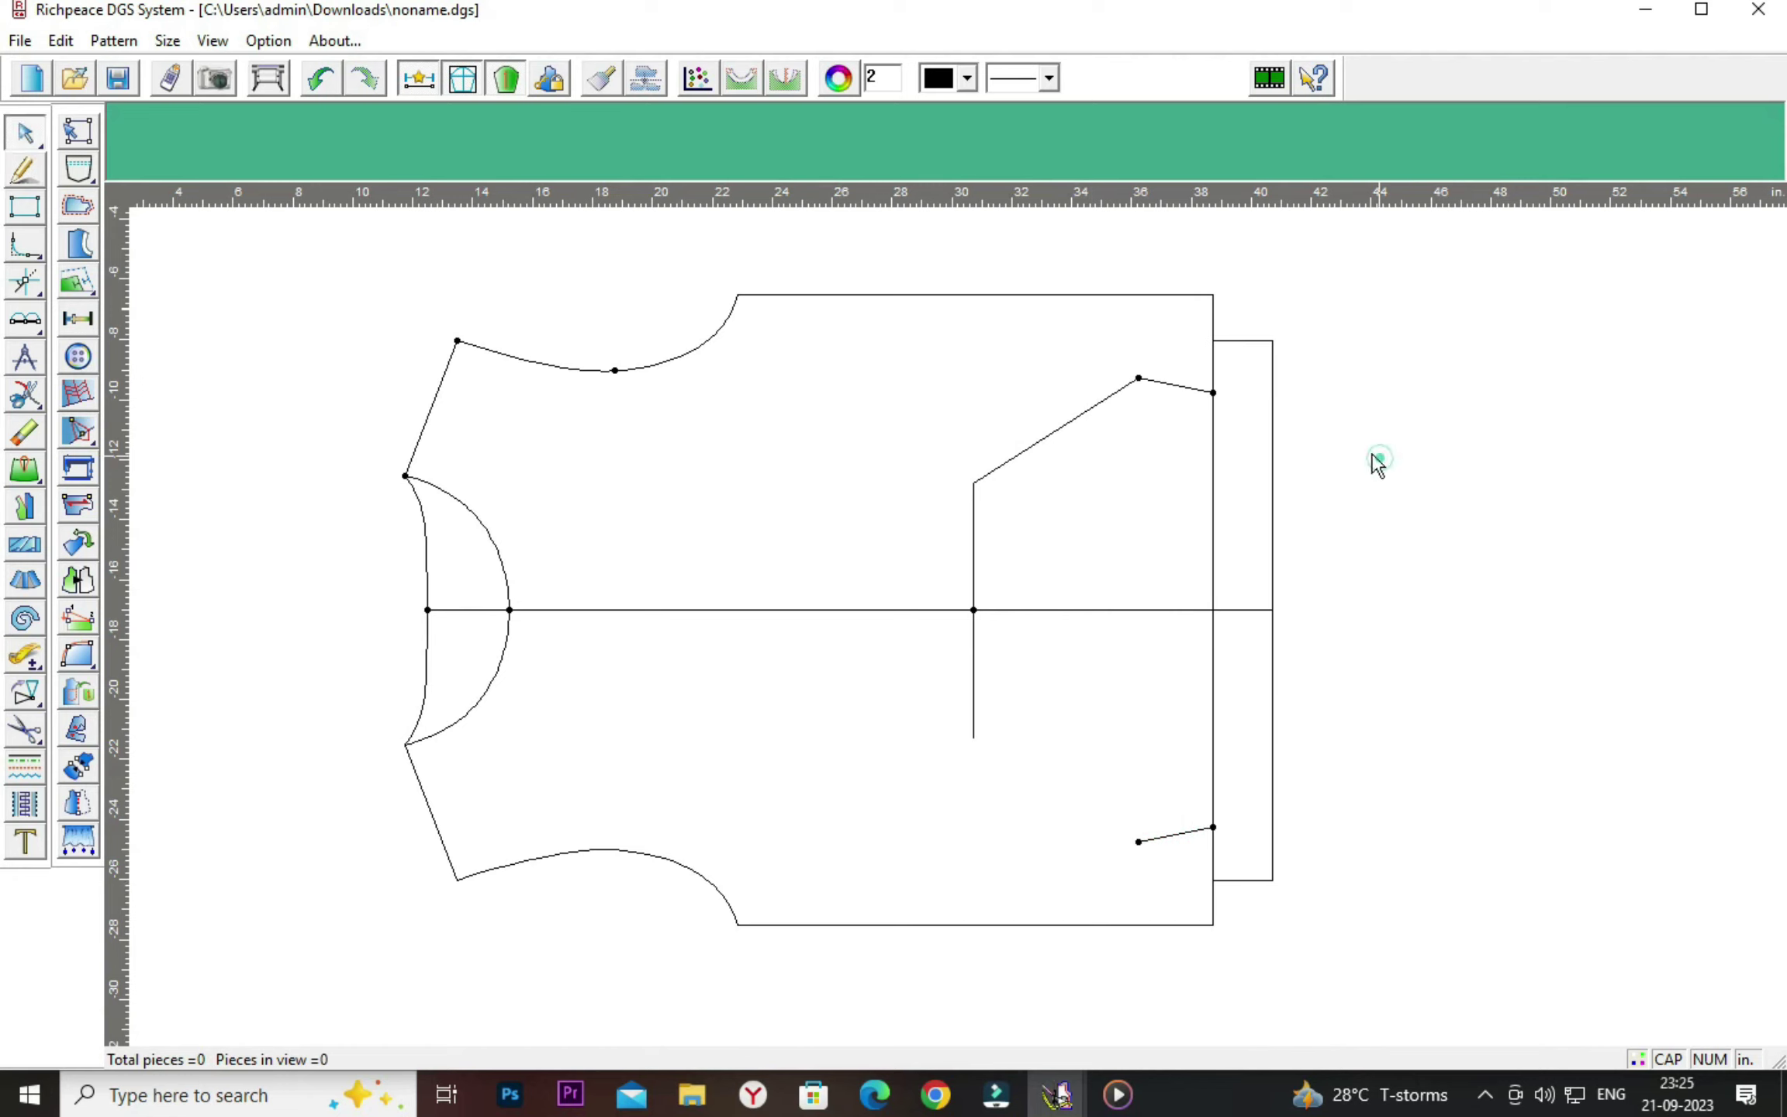
{"action": "right_click", "coordinate": [1406, 594]}
{"action": "left_click", "coordinate": [1461, 603]}
{"action": "left_click", "coordinate": [975, 737]}
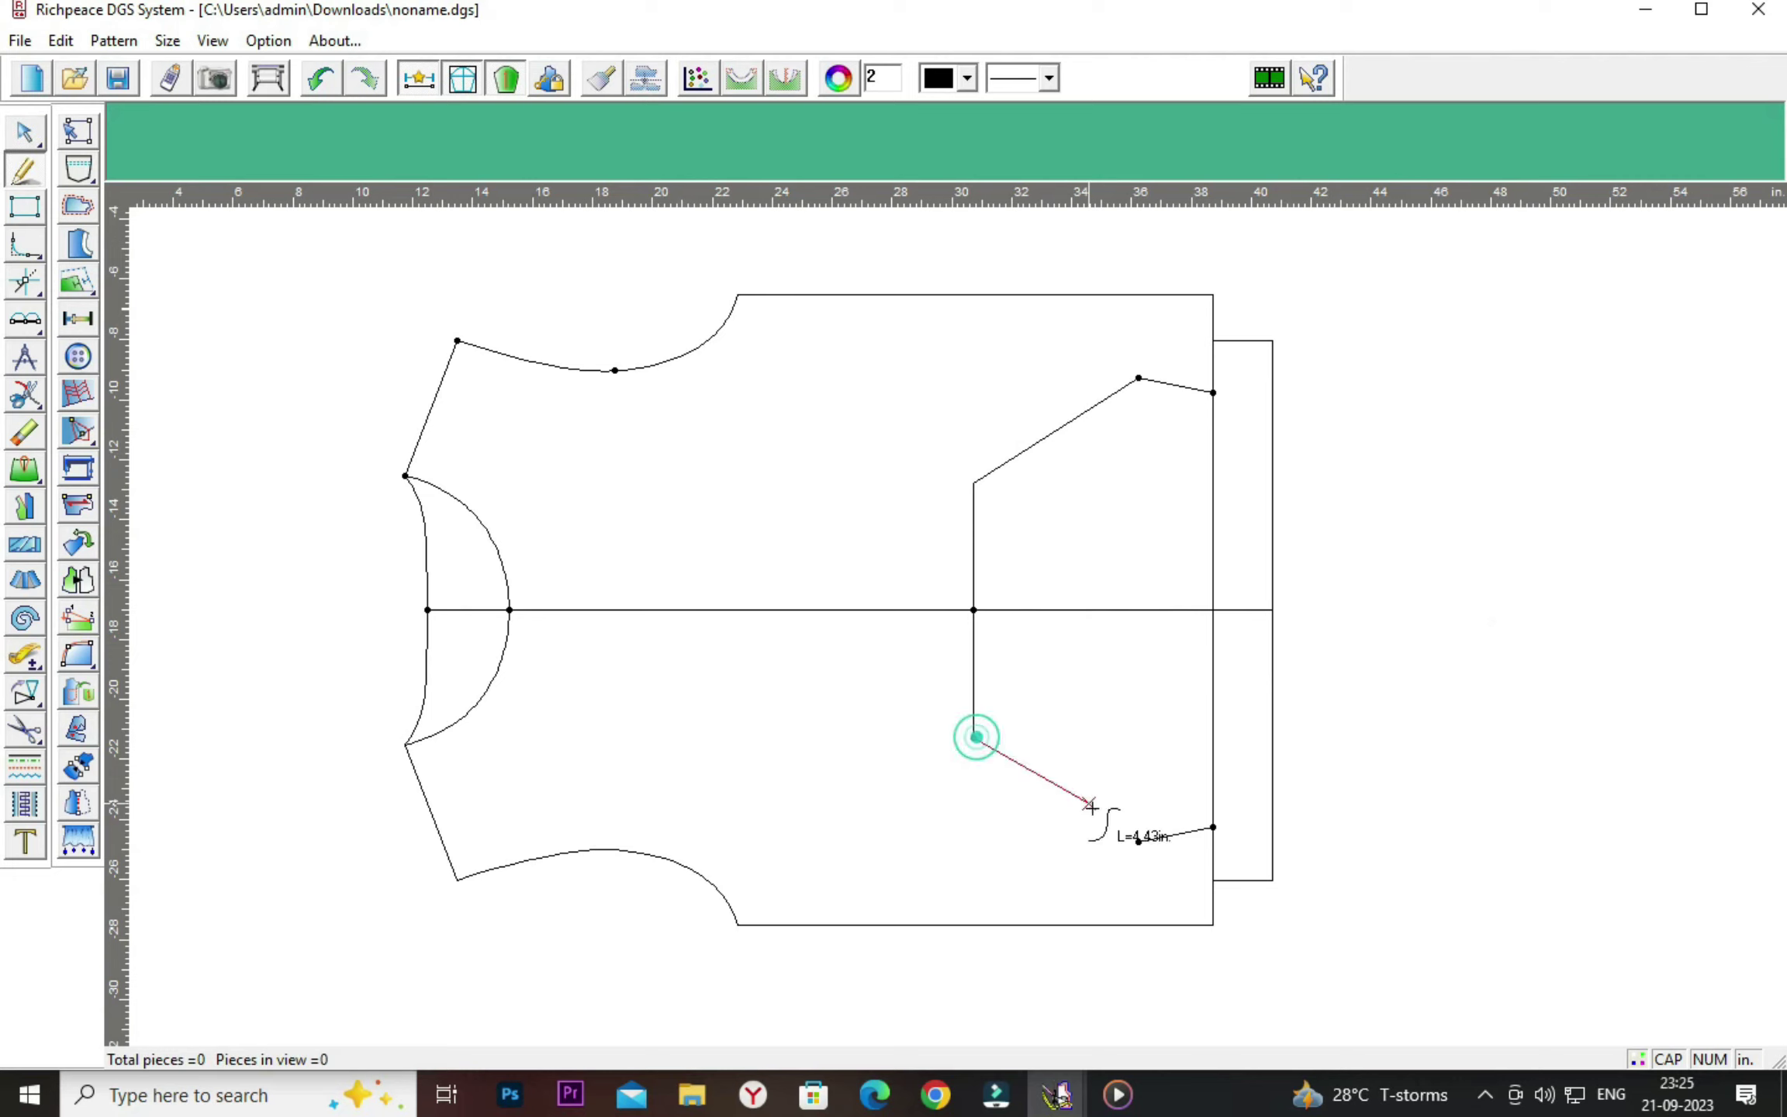
{"action": "left_click", "coordinate": [1137, 841]}
{"action": "right_click", "coordinate": [1137, 841]}
Bend the upper slanted pocket edge into a smooth curve about 6.65 inches long.
{"action": "right_click", "coordinate": [1458, 443]}
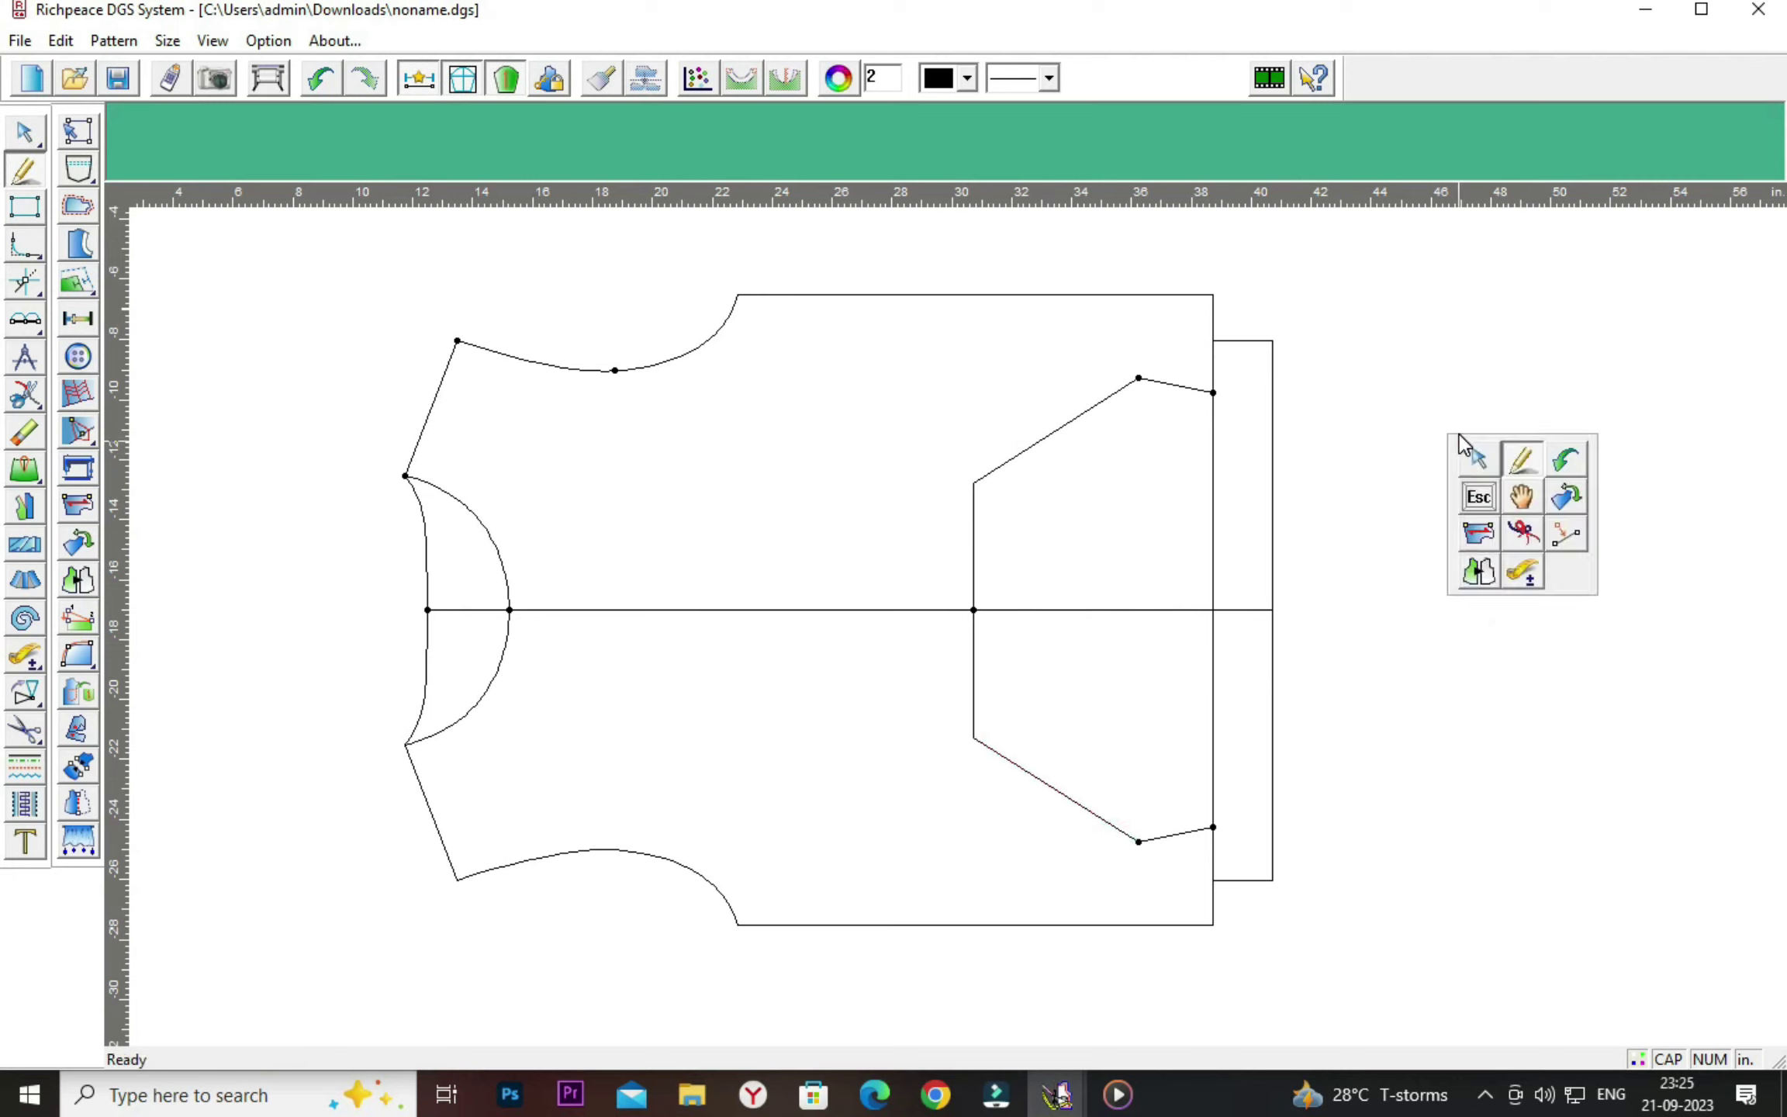
{"action": "left_click", "coordinate": [1461, 445]}
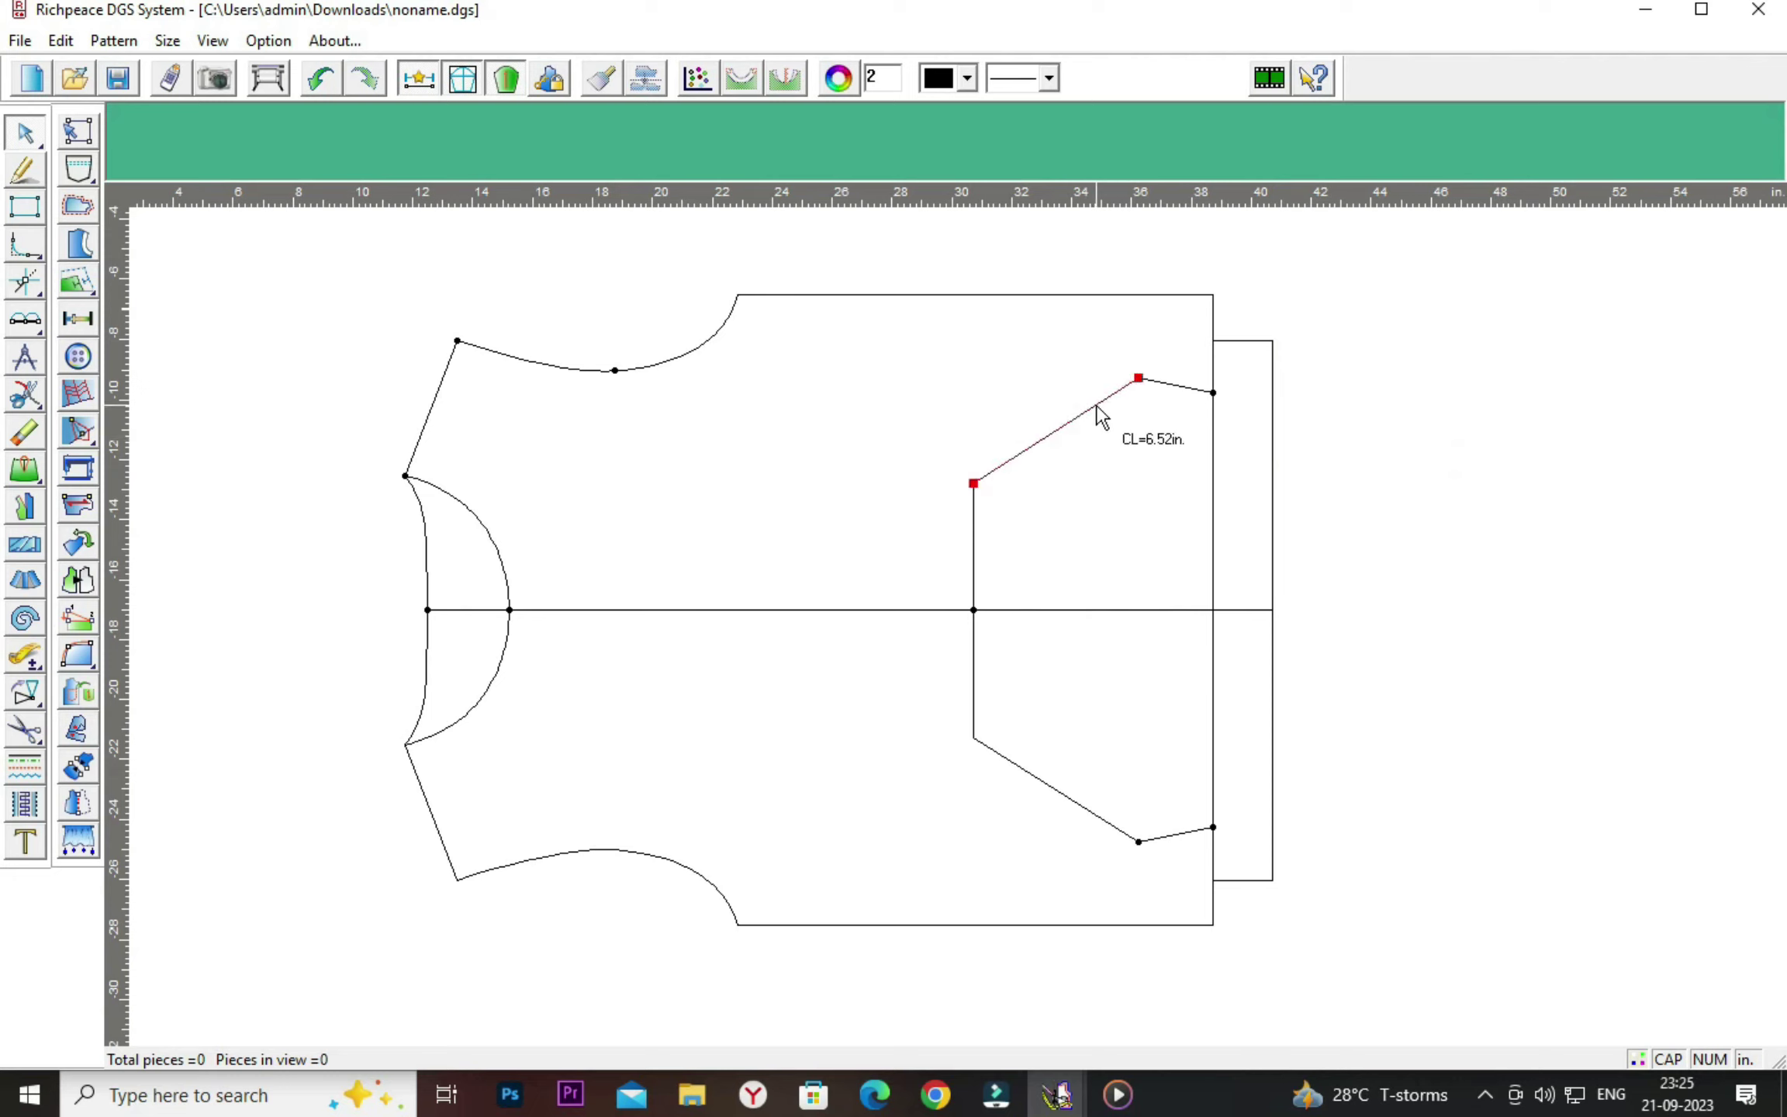
{"action": "left_click_drag", "start_coordinate": [1097, 407], "coordinate": [1141, 435]}
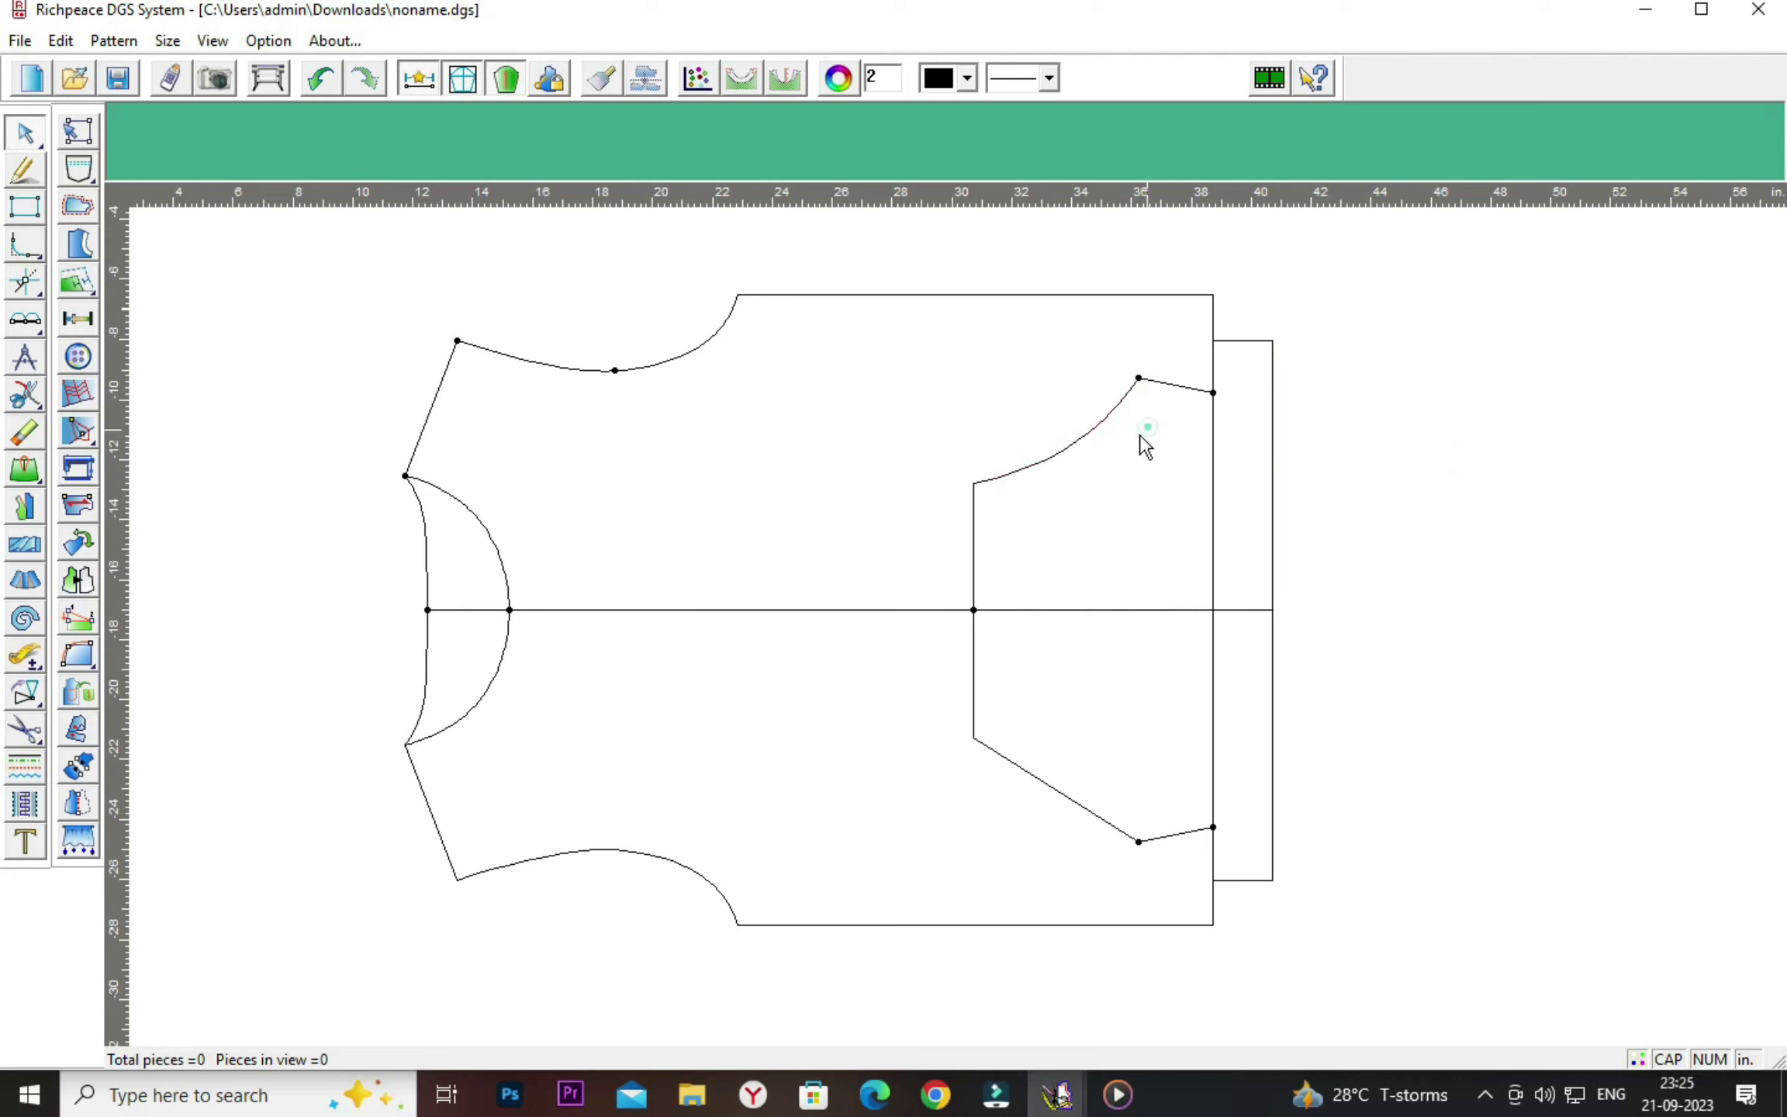
{"action": "left_click", "coordinate": [1041, 469]}
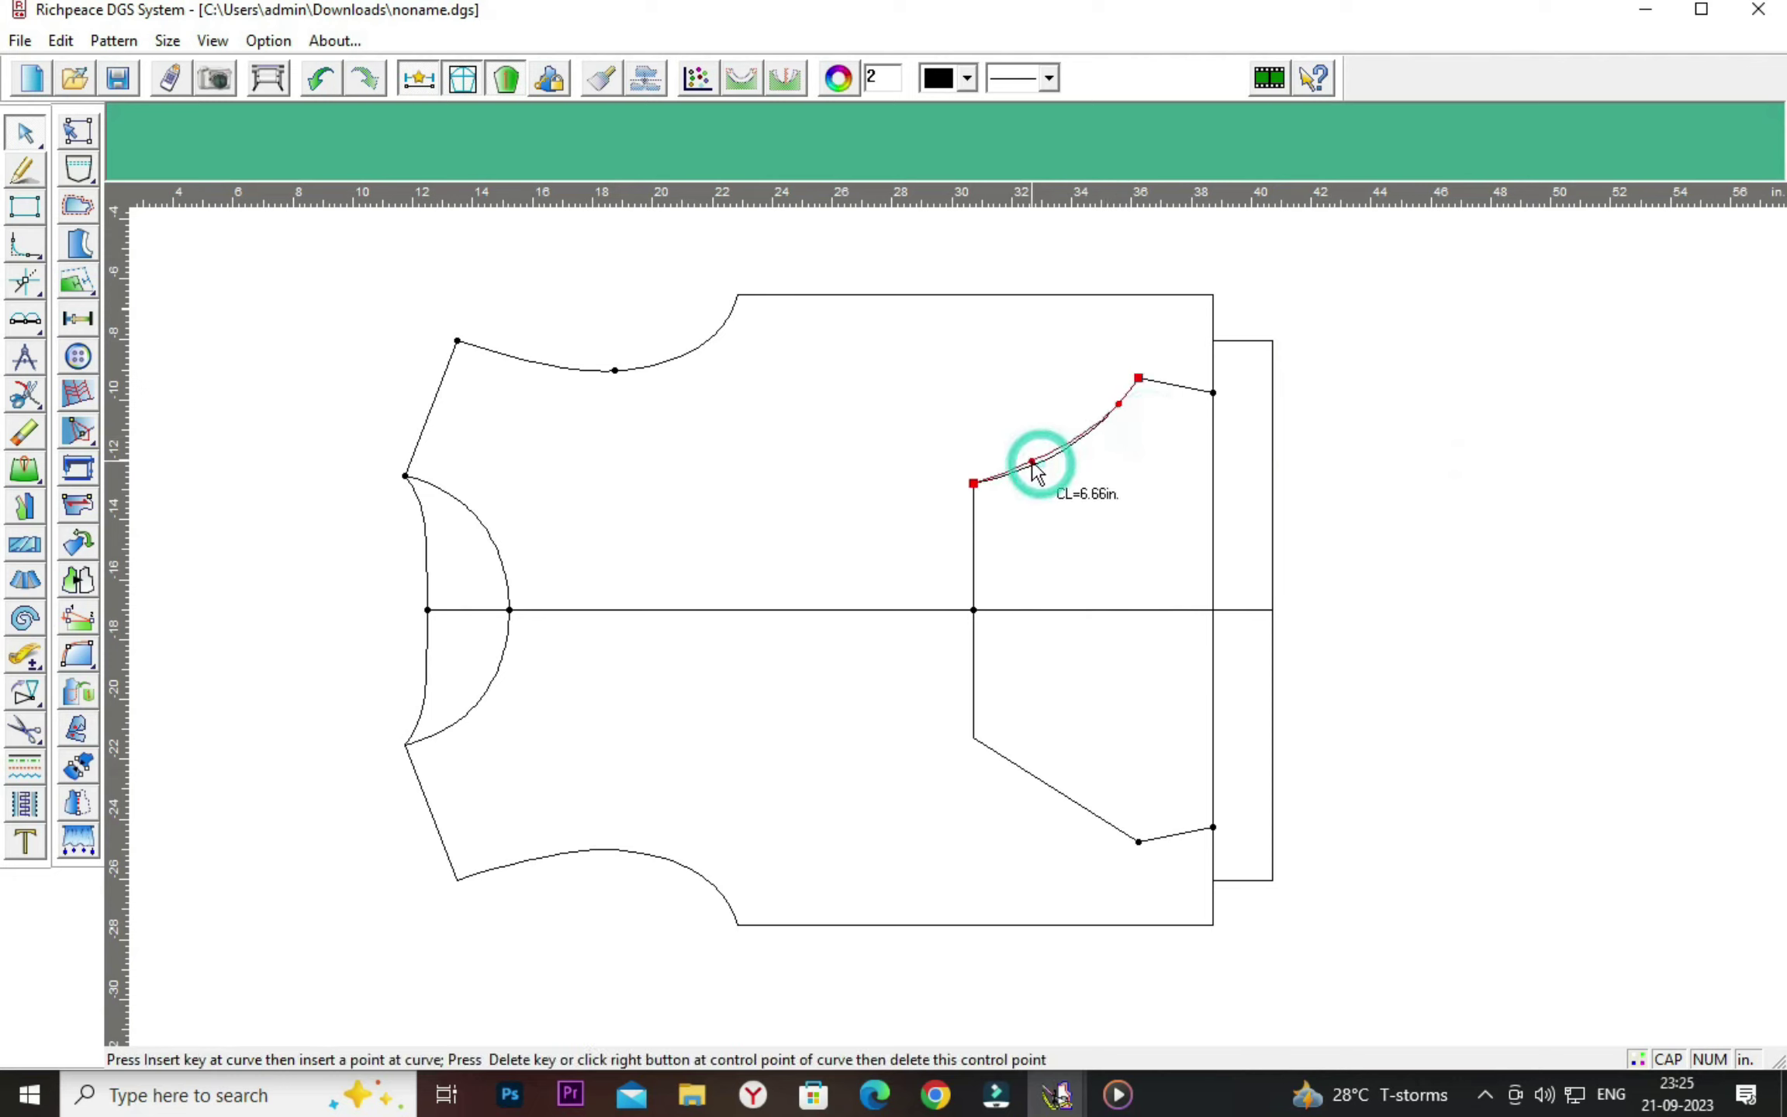
{"action": "right_click", "coordinate": [1067, 489]}
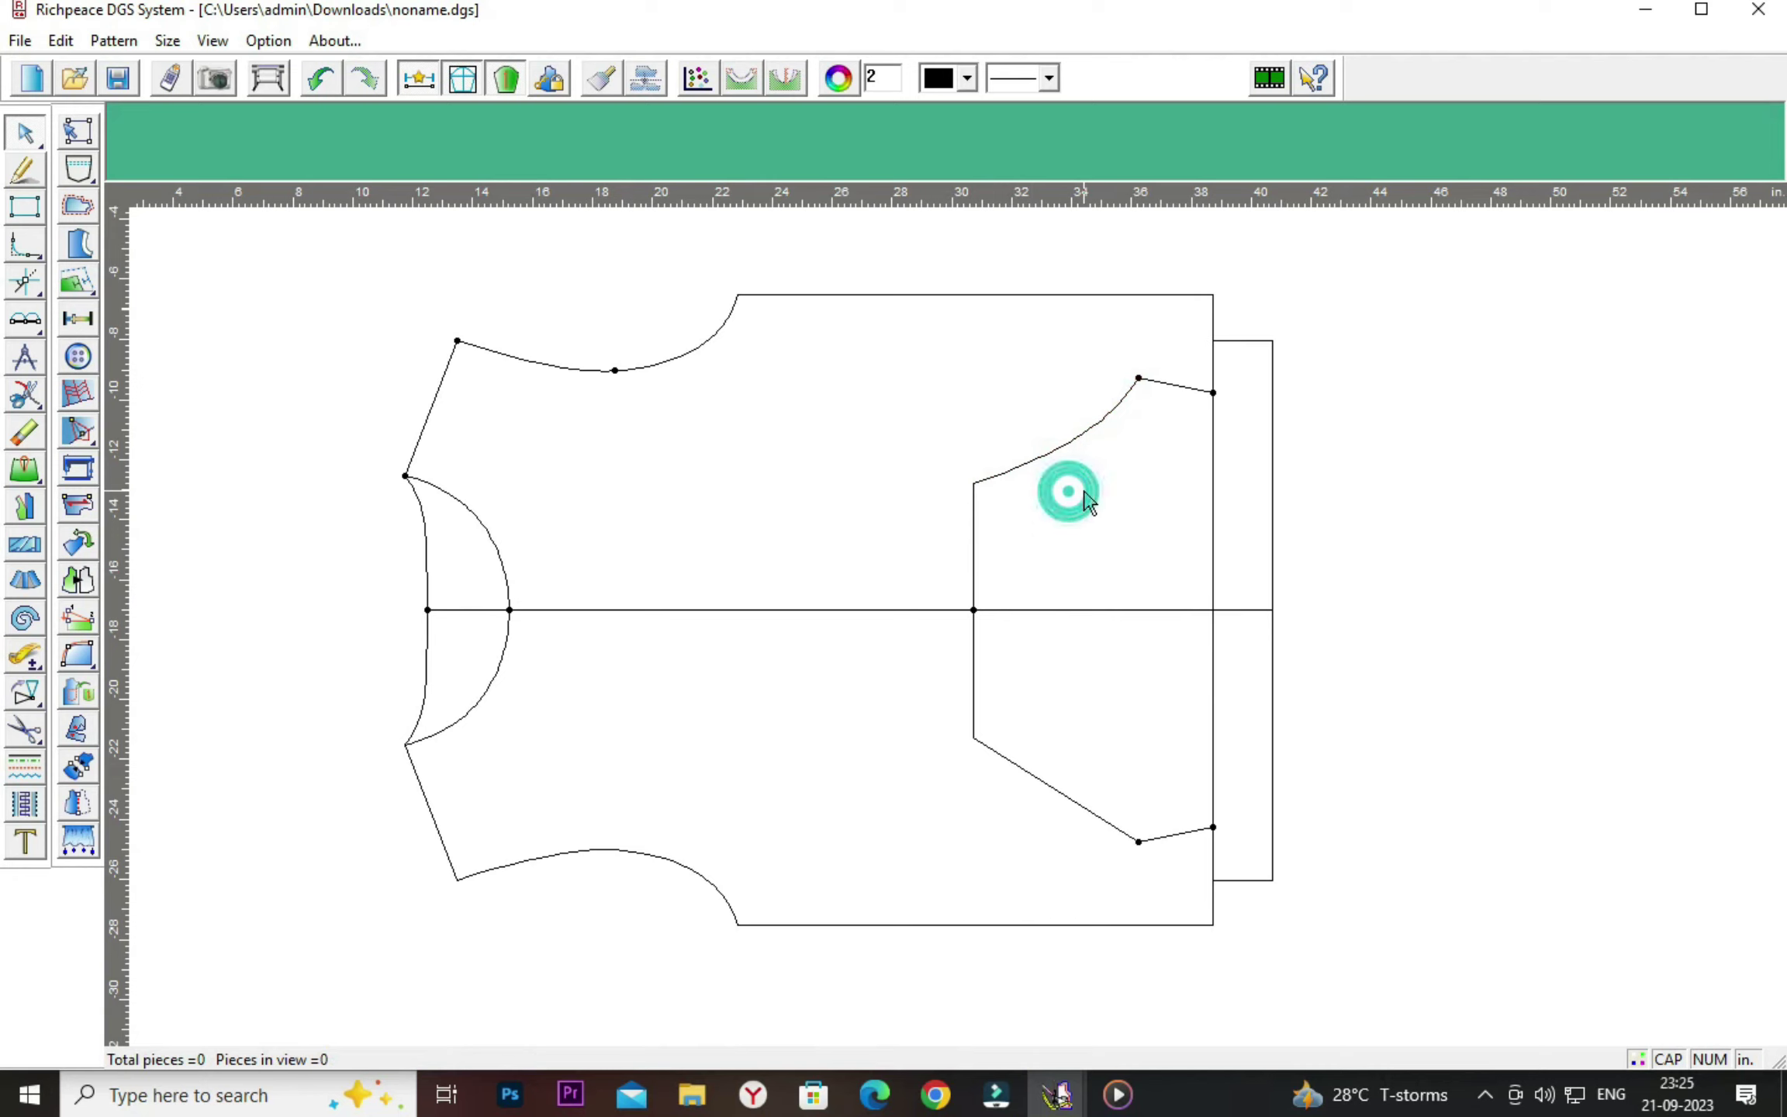
{"action": "left_click", "coordinate": [1119, 405]}
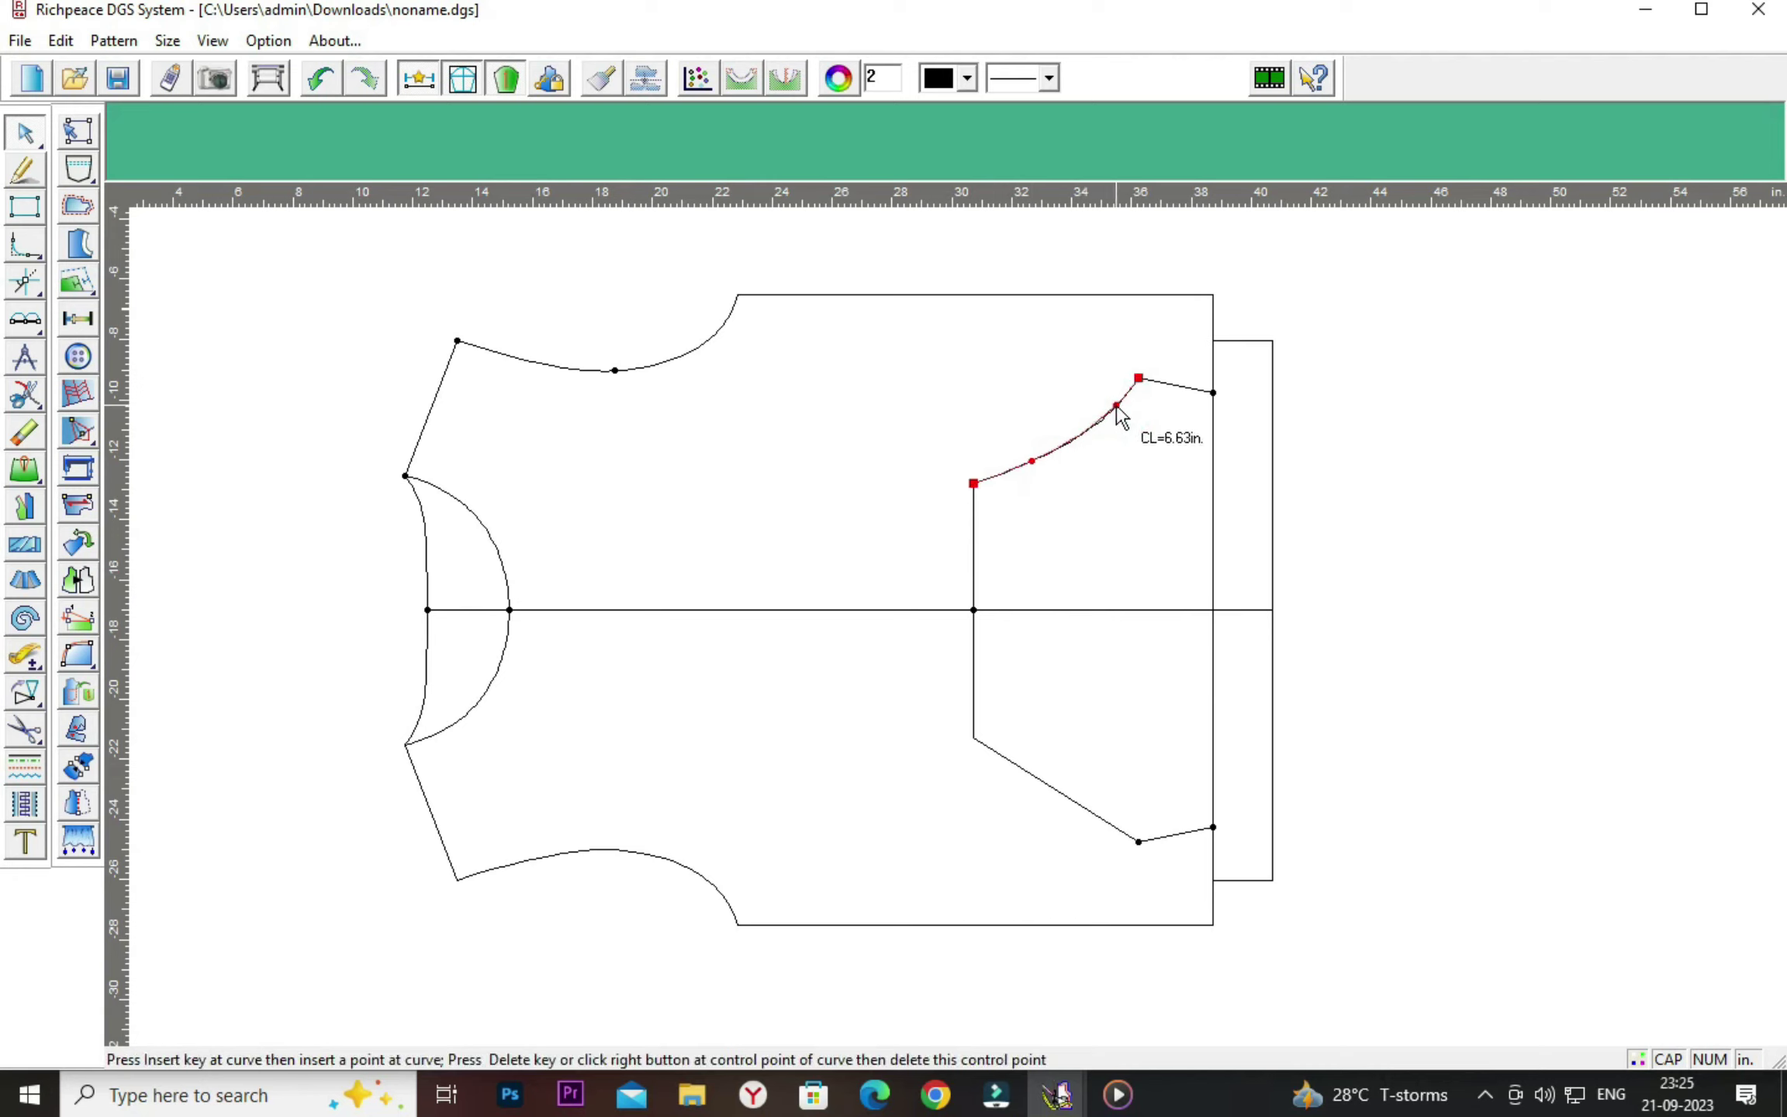
{"action": "right_click", "coordinate": [1146, 426]}
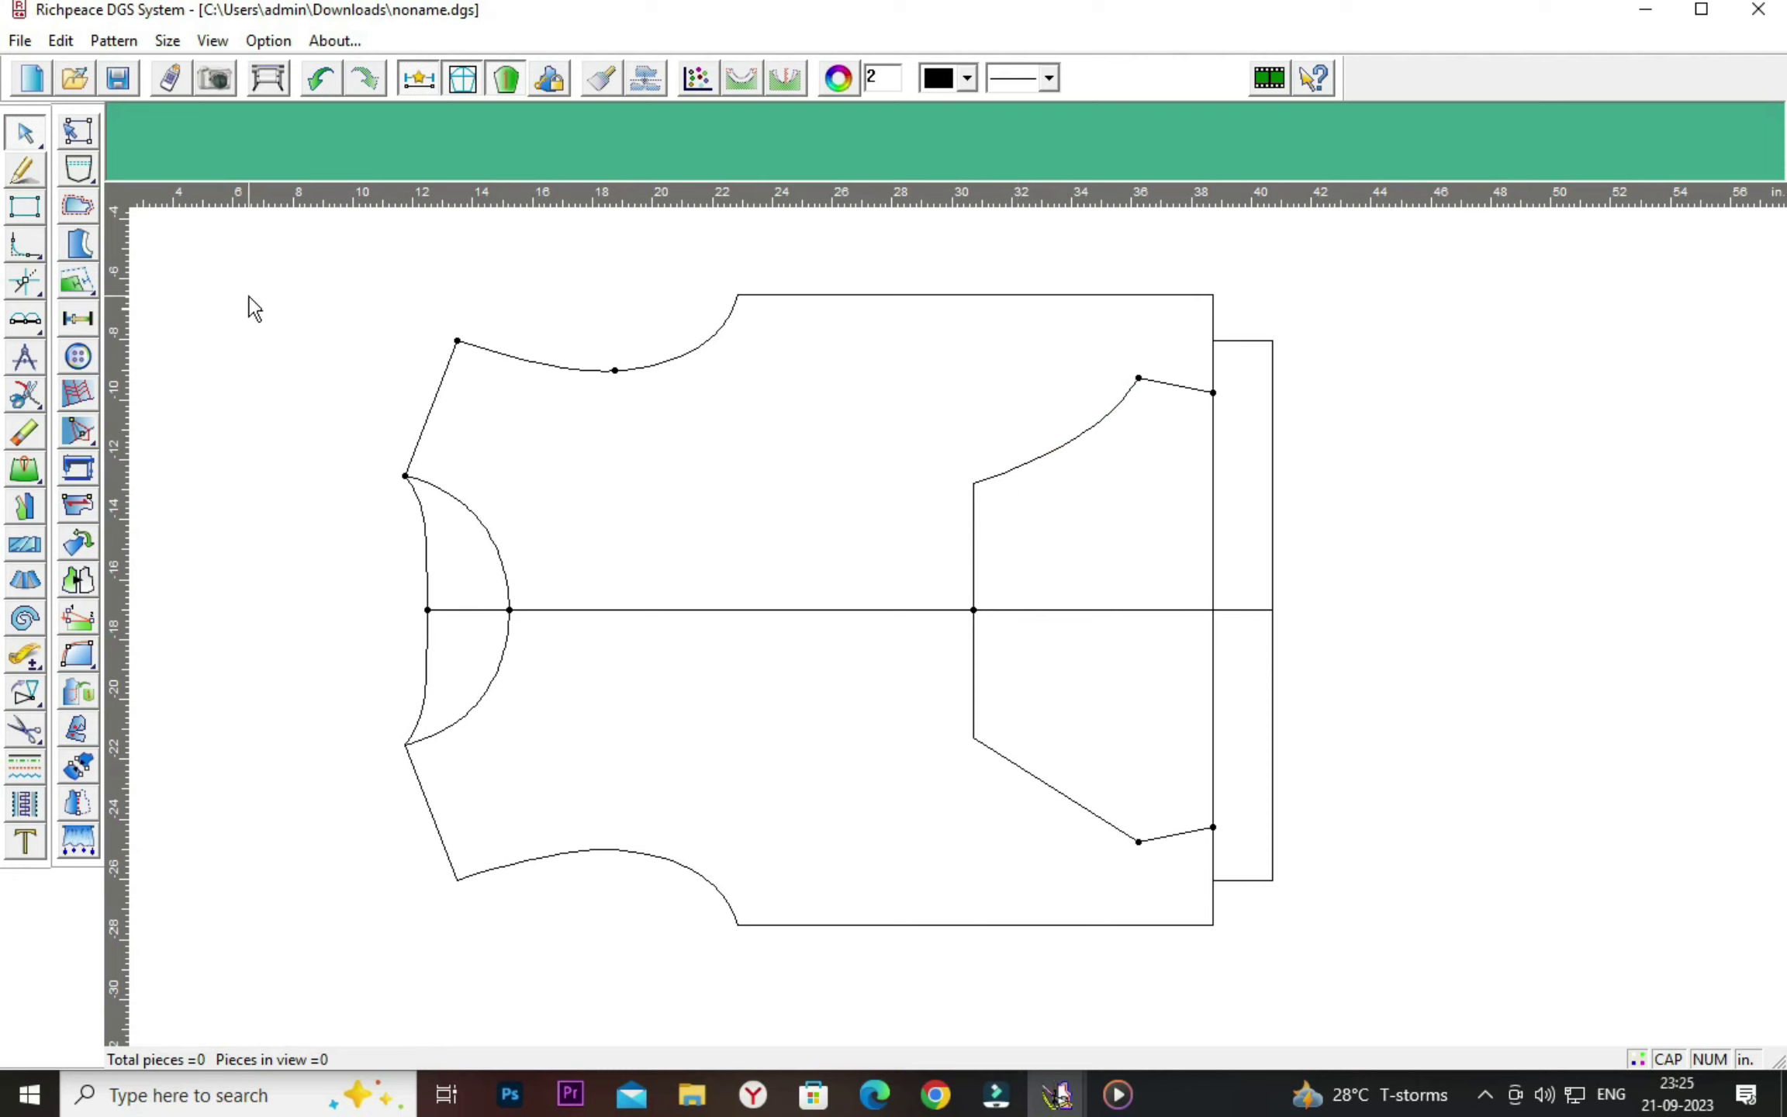
Mirror the upper pocket curve across the centre line onto the lower pocket edge.
{"action": "right_click", "coordinate": [1050, 467]}
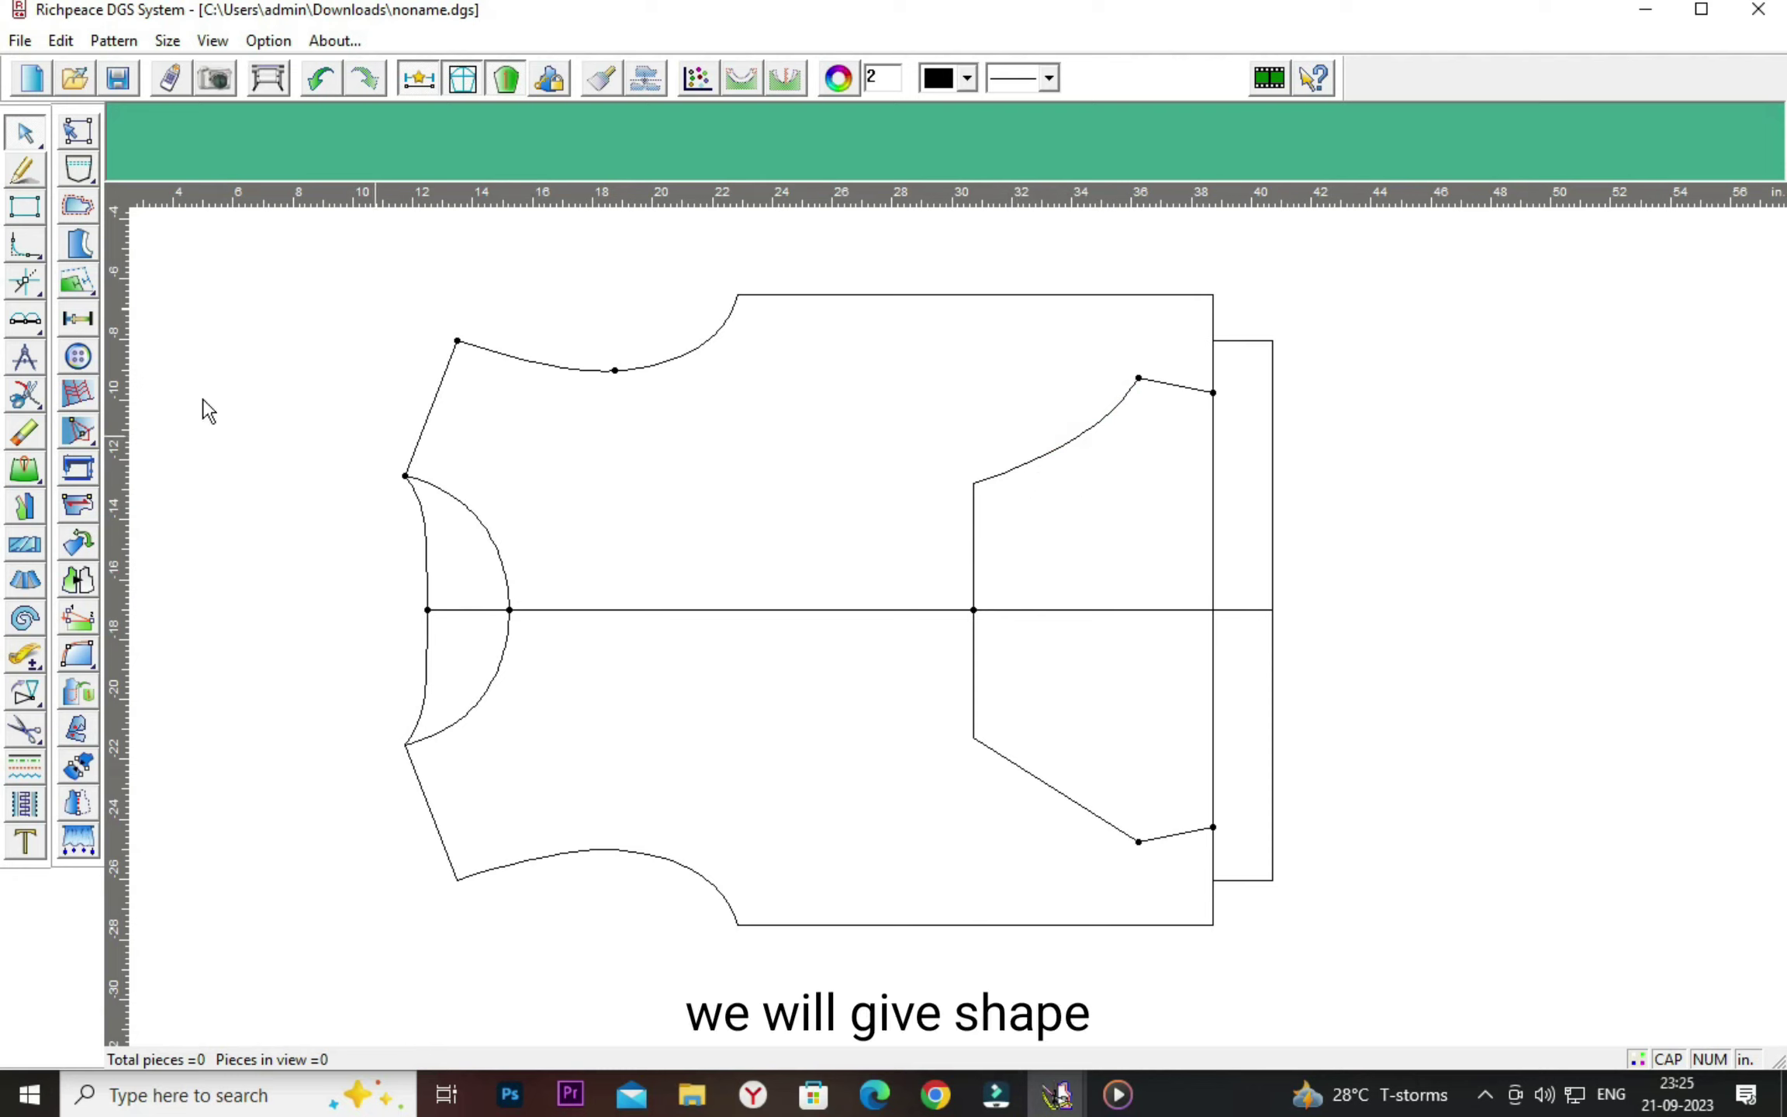
{"action": "left_click", "coordinate": [23, 692]}
{"action": "left_click", "coordinate": [67, 695]}
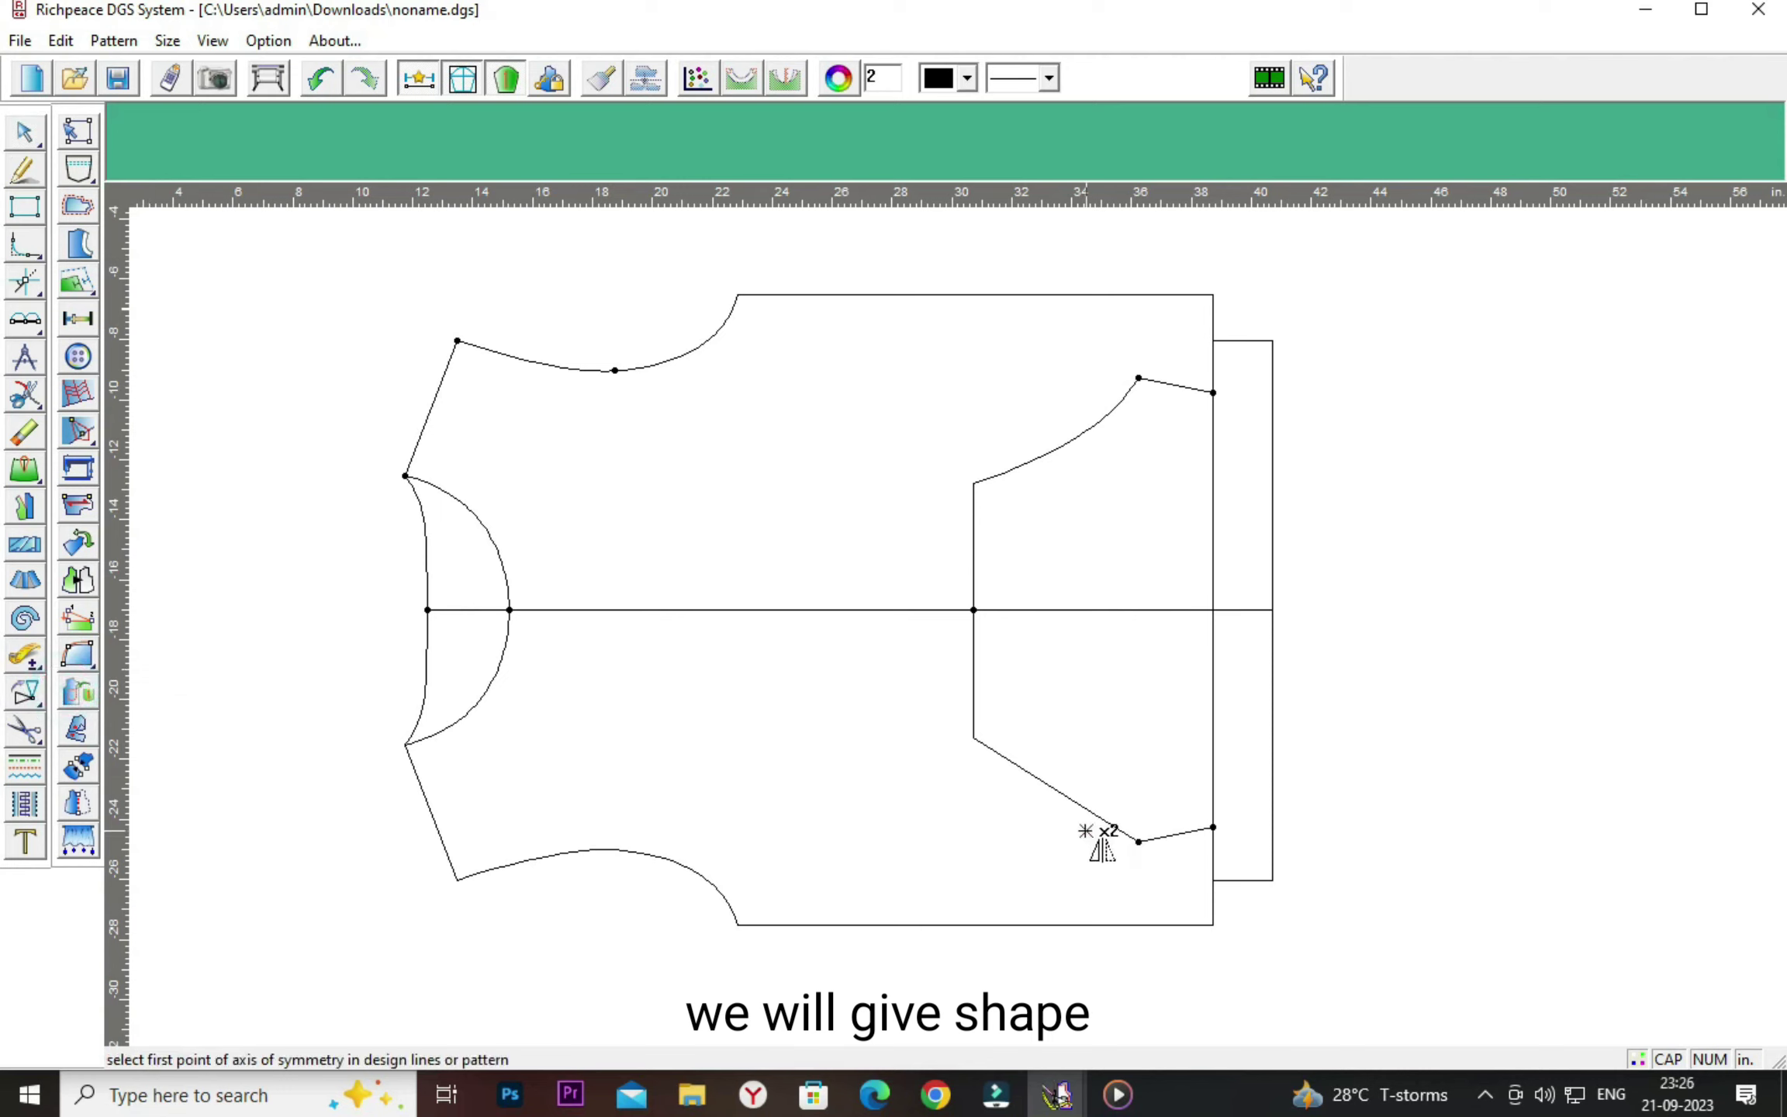
{"action": "left_click", "coordinate": [974, 610]}
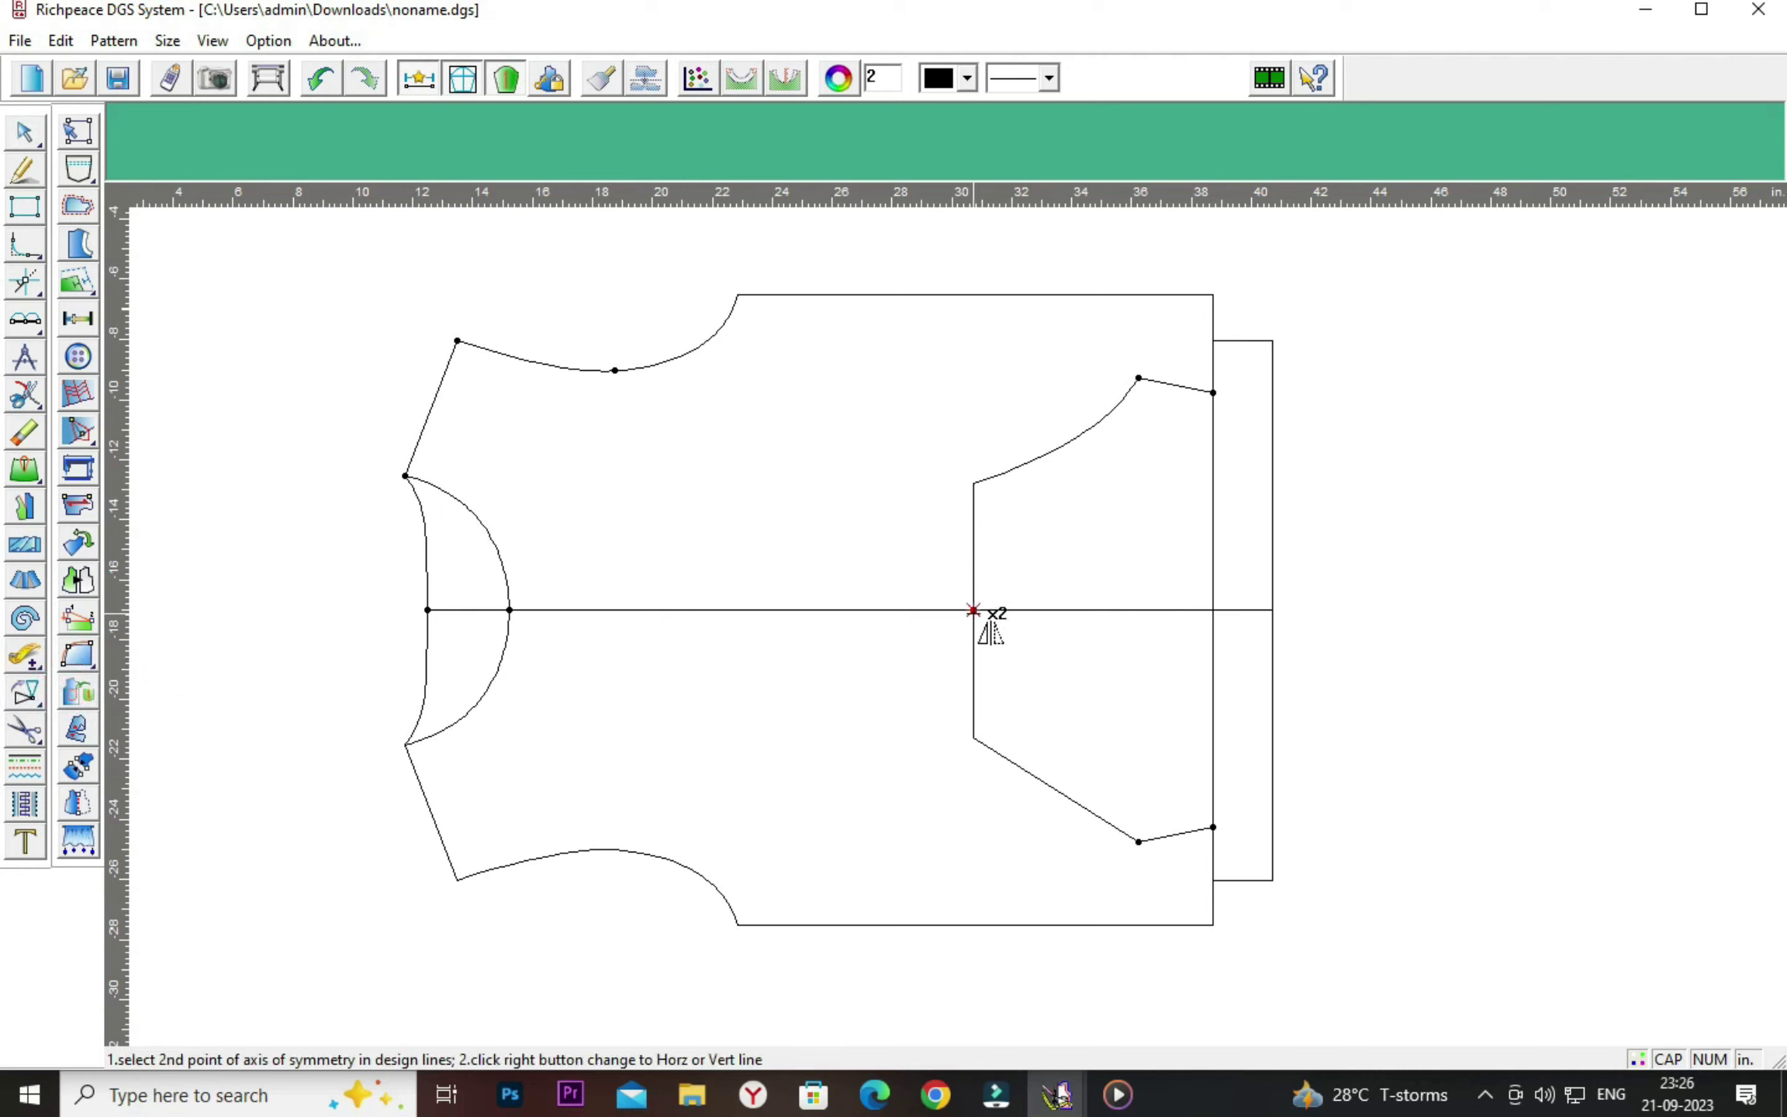
{"action": "left_click", "coordinate": [1213, 610]}
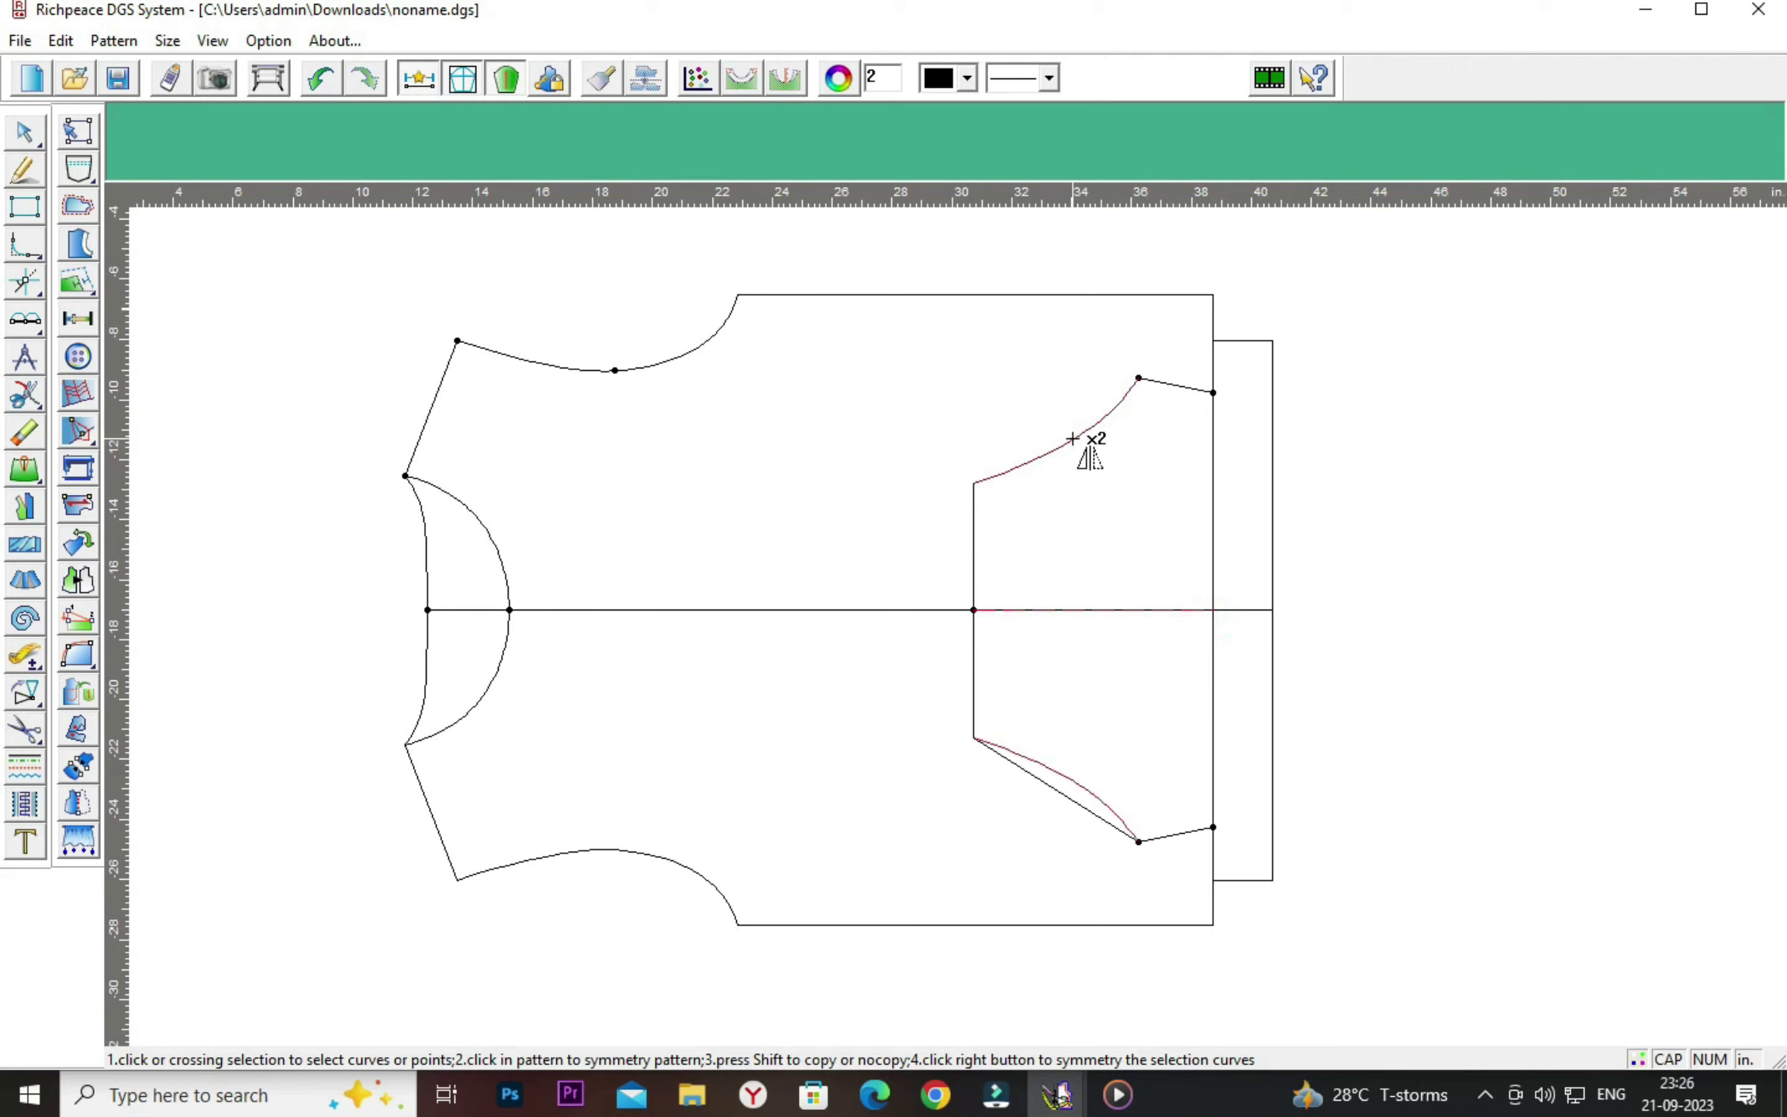
{"action": "left_click", "coordinate": [1082, 444]}
{"action": "right_click", "coordinate": [232, 605]}
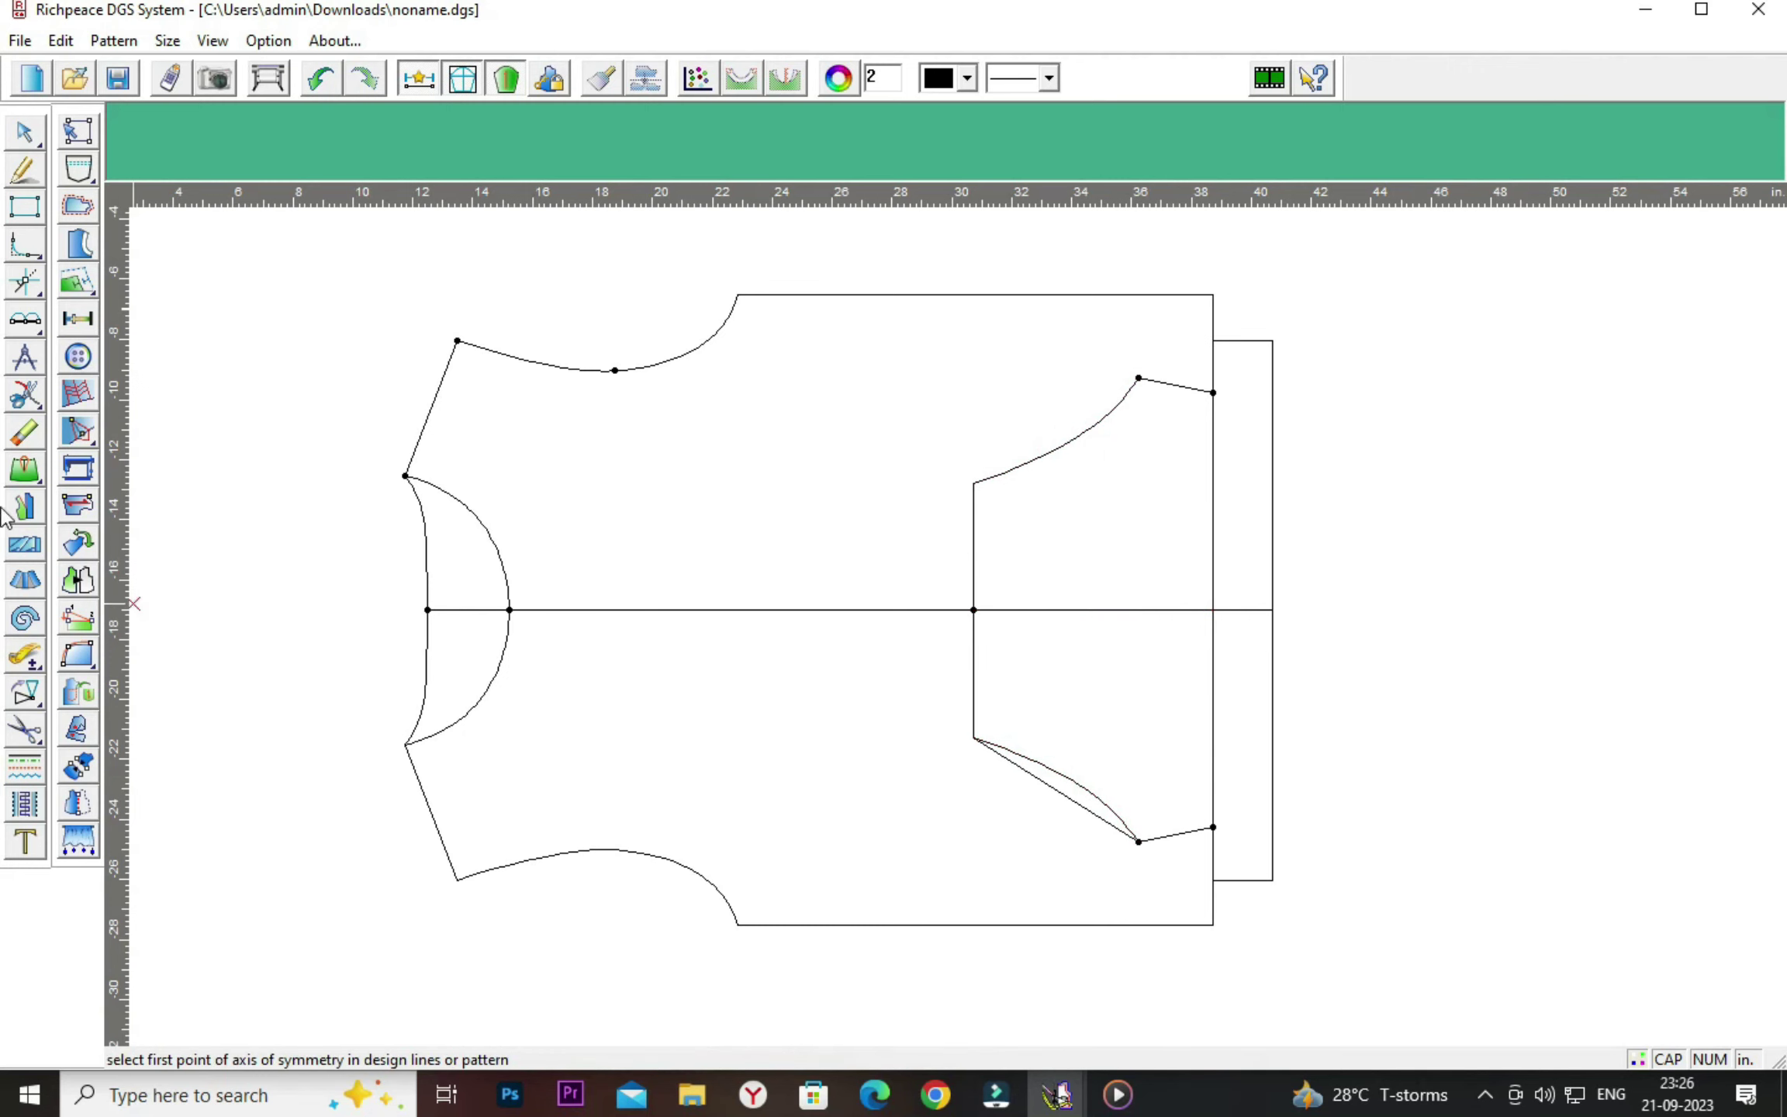
Pick the eraser for the old straight edge, then zoom out to view the whole pattern.
{"action": "left_click", "coordinate": [25, 432]}
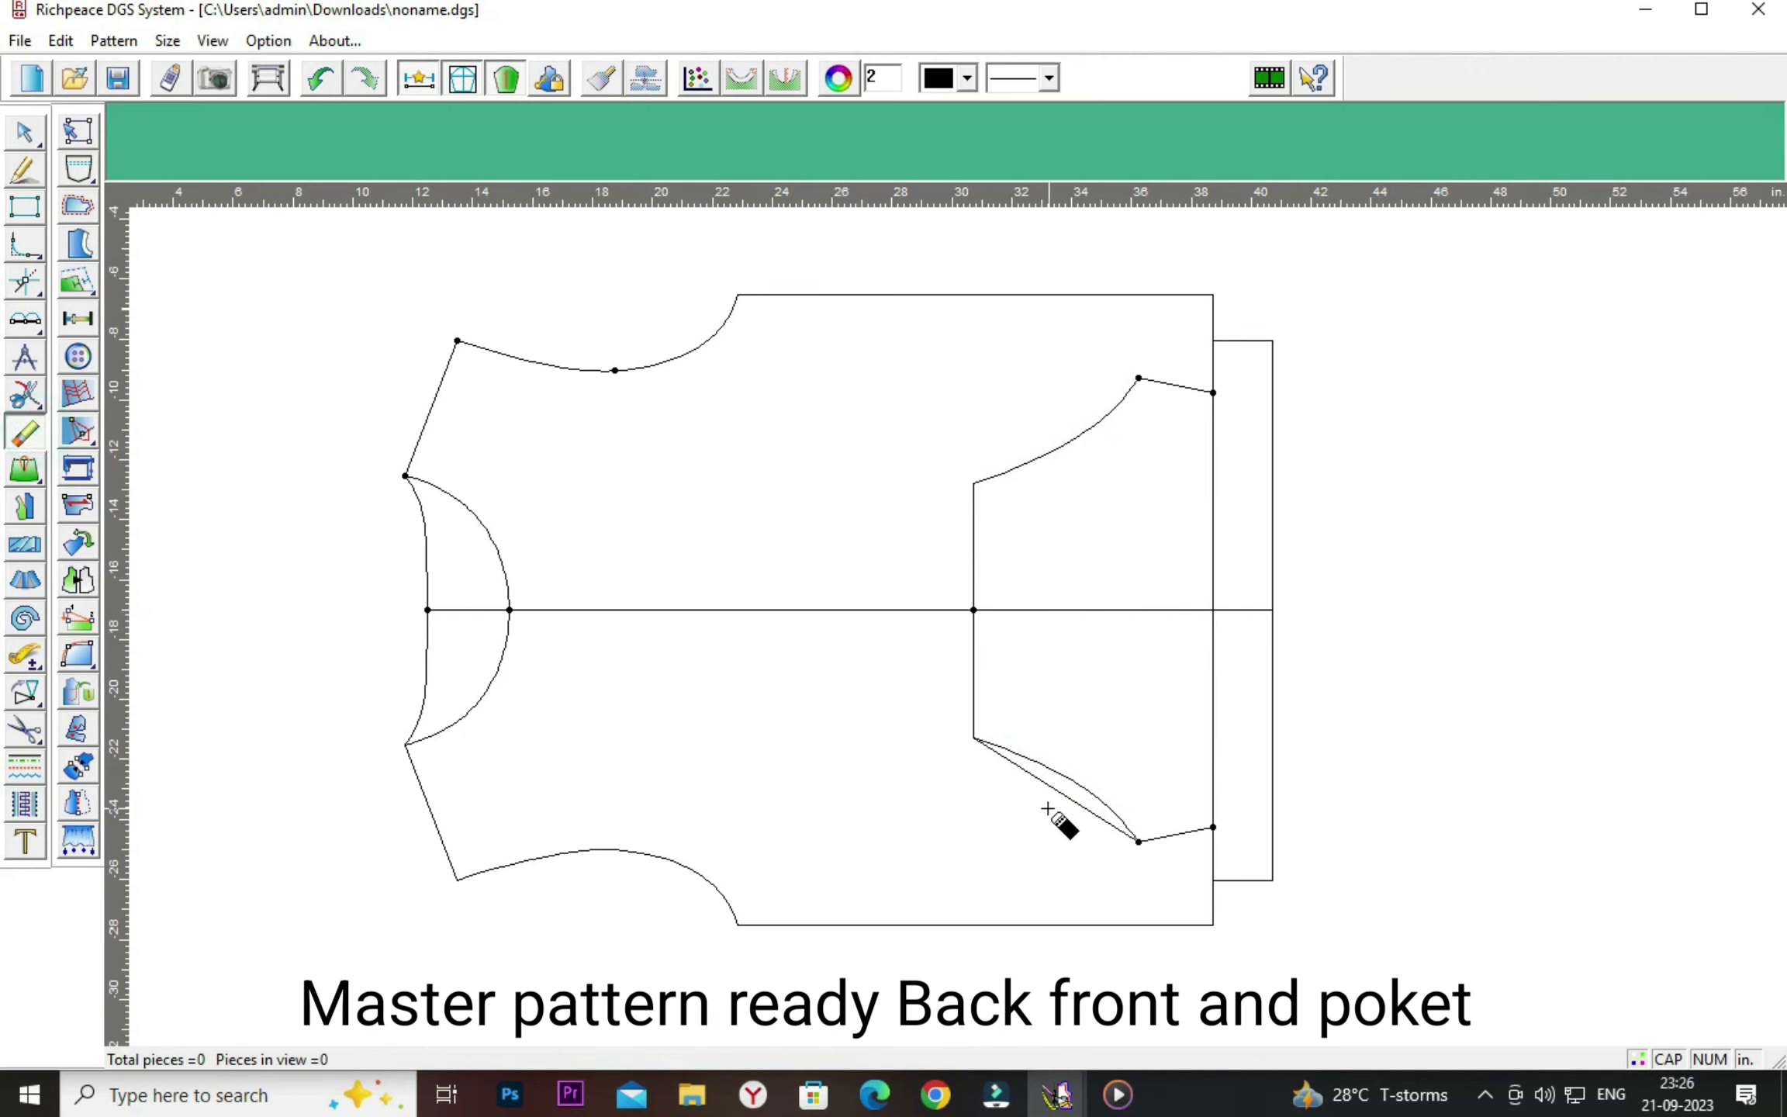
{"action": "right_click", "coordinate": [1376, 678]}
{"action": "left_click", "coordinate": [1450, 725]}
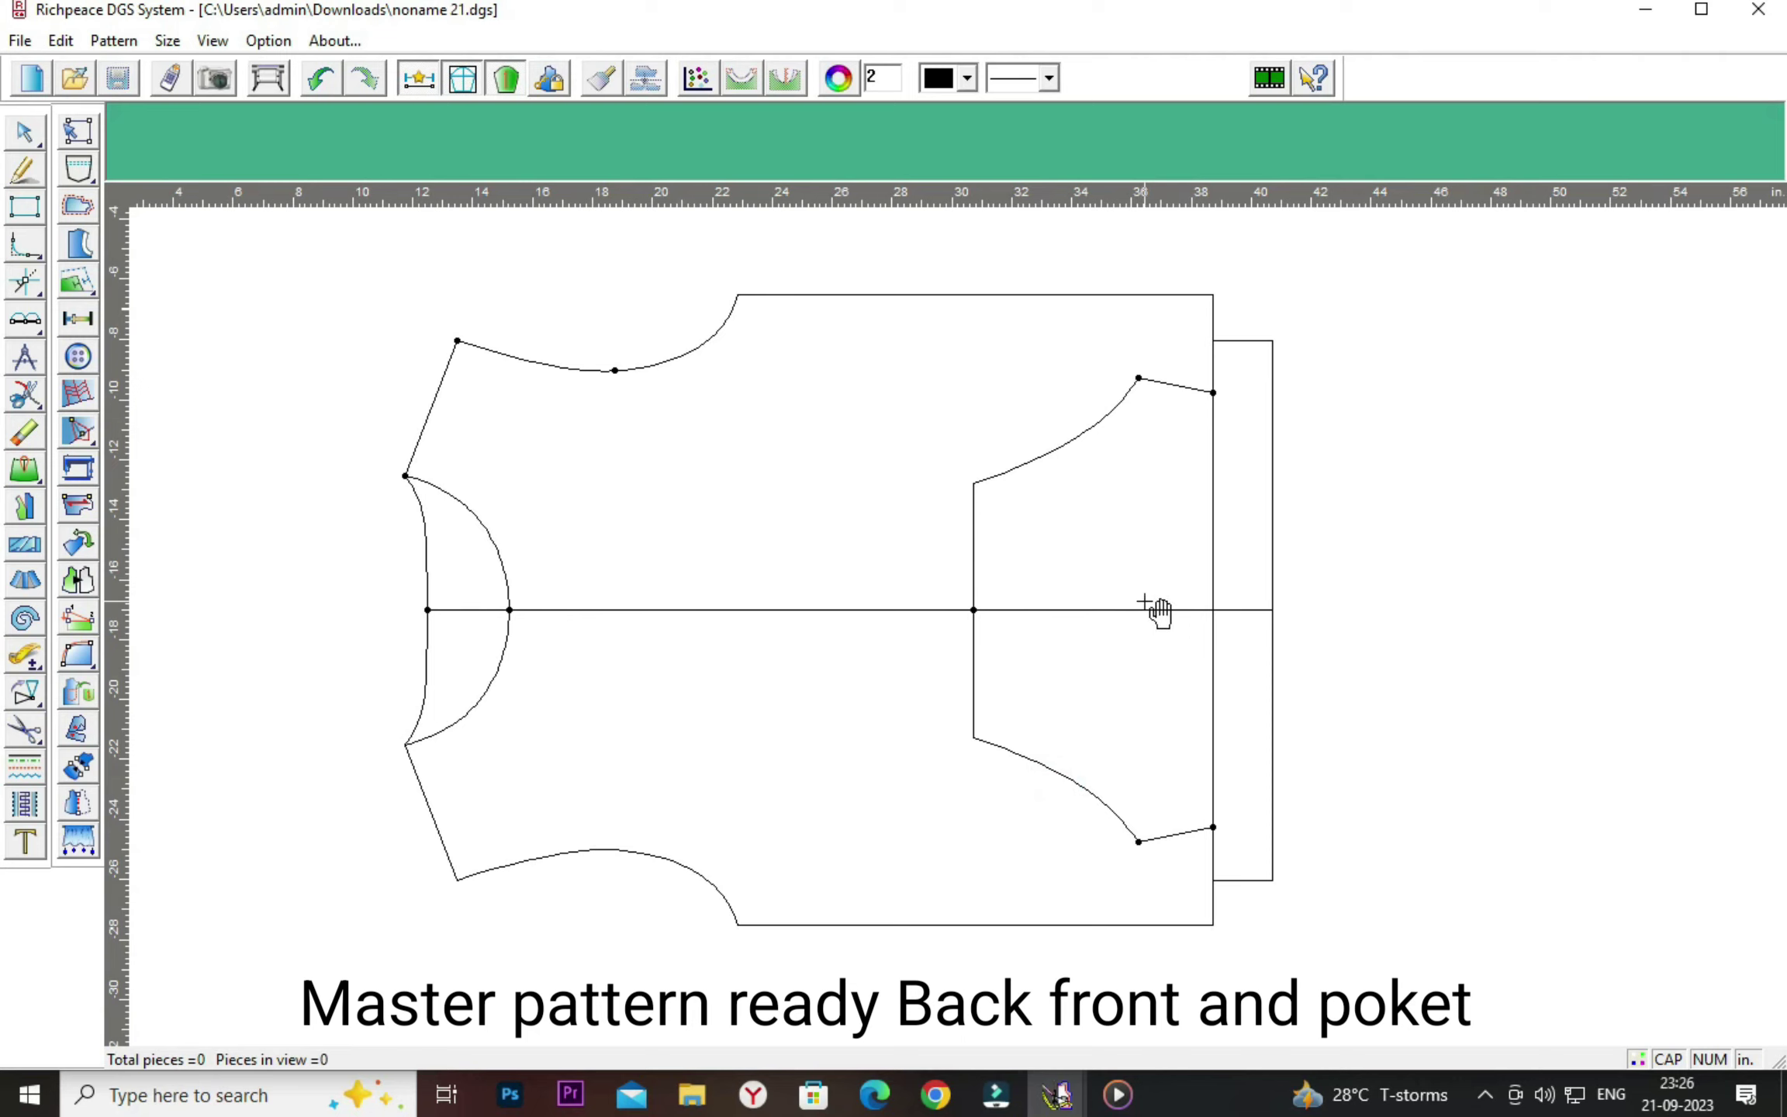
{"action": "scroll", "coordinate": [1156, 606], "scroll_direction": "down", "scroll_amount": 1}
{"action": "scroll", "coordinate": [1156, 607], "scroll_direction": "down", "scroll_amount": 1}
{"action": "scroll", "coordinate": [1156, 606], "scroll_direction": "down", "scroll_amount": 1}
{"action": "scroll", "coordinate": [1157, 607], "scroll_direction": "down", "scroll_amount": 1}
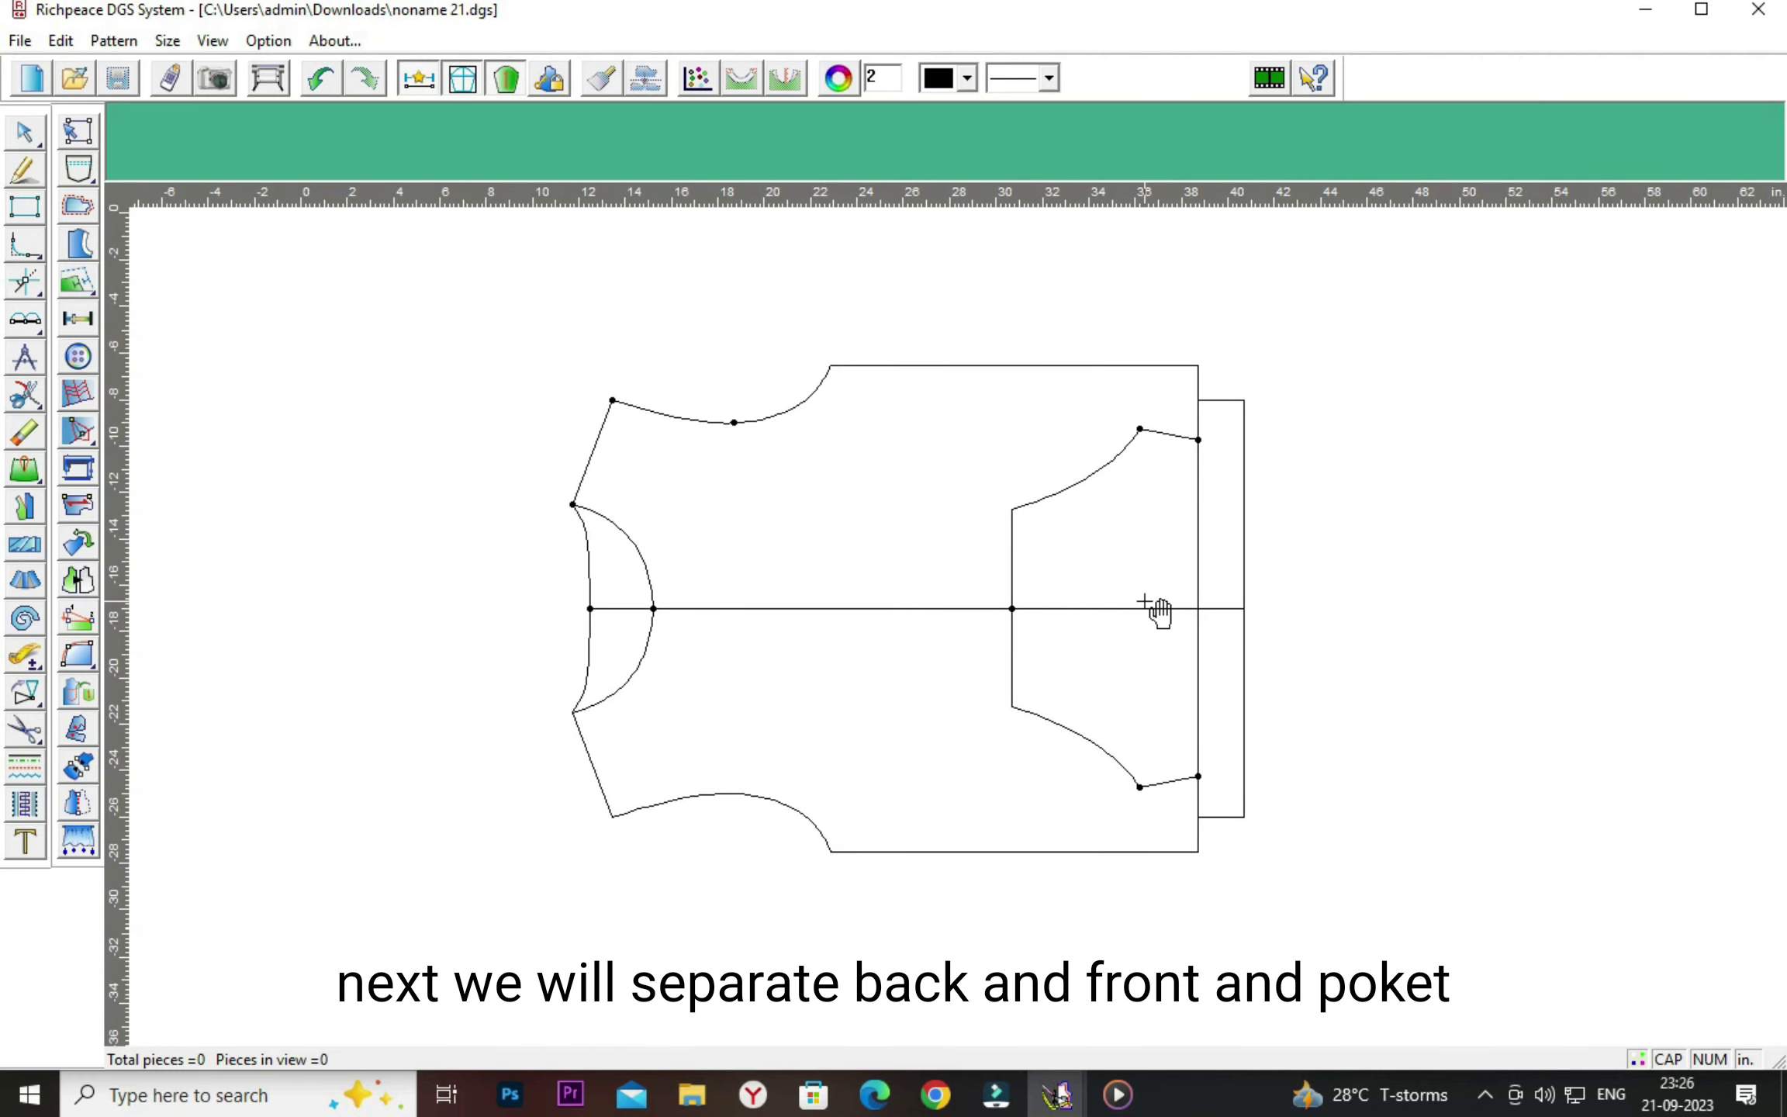
{"action": "scroll", "coordinate": [1156, 608], "scroll_direction": "down", "scroll_amount": 1}
{"action": "scroll", "coordinate": [1157, 608], "scroll_direction": "down", "scroll_amount": 1}
{"action": "scroll", "coordinate": [1156, 608], "scroll_direction": "right", "scroll_amount": 2}
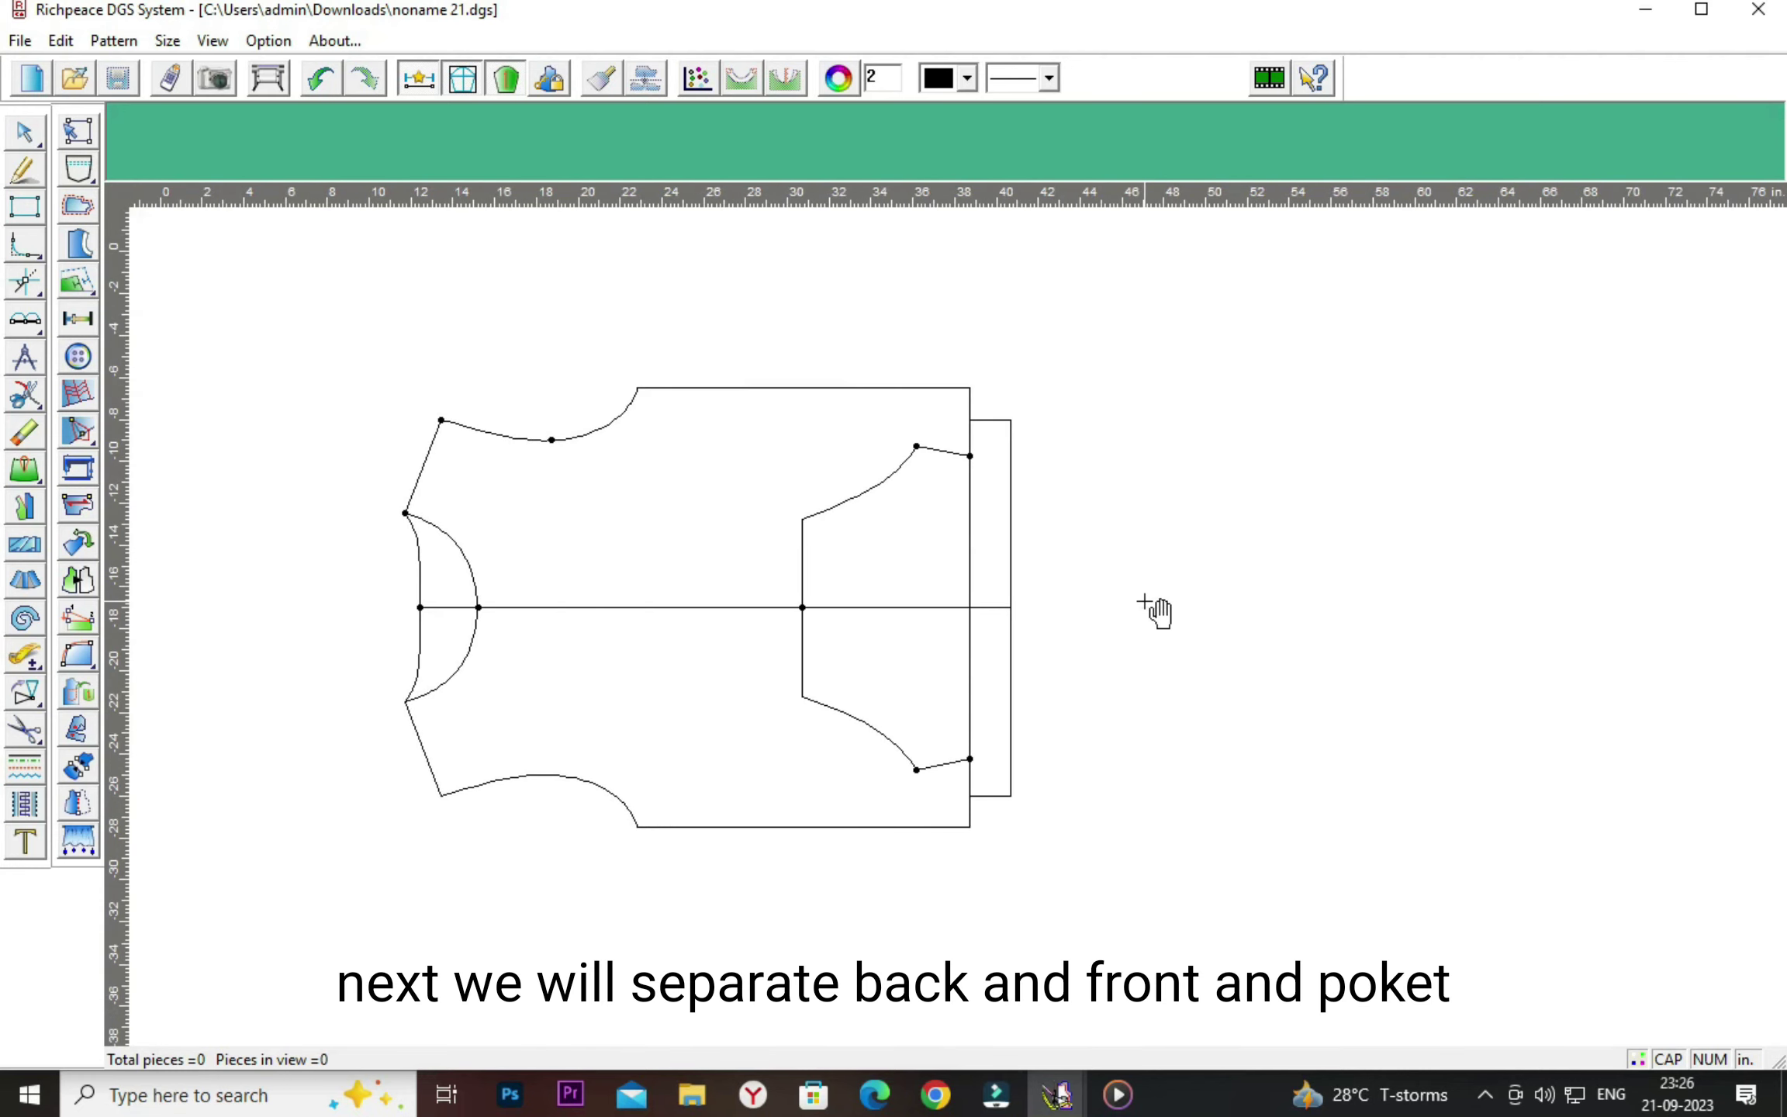
Cut the back body piece out of the draft by tracing its outline and centre line.
{"action": "left_click", "coordinate": [25, 731]}
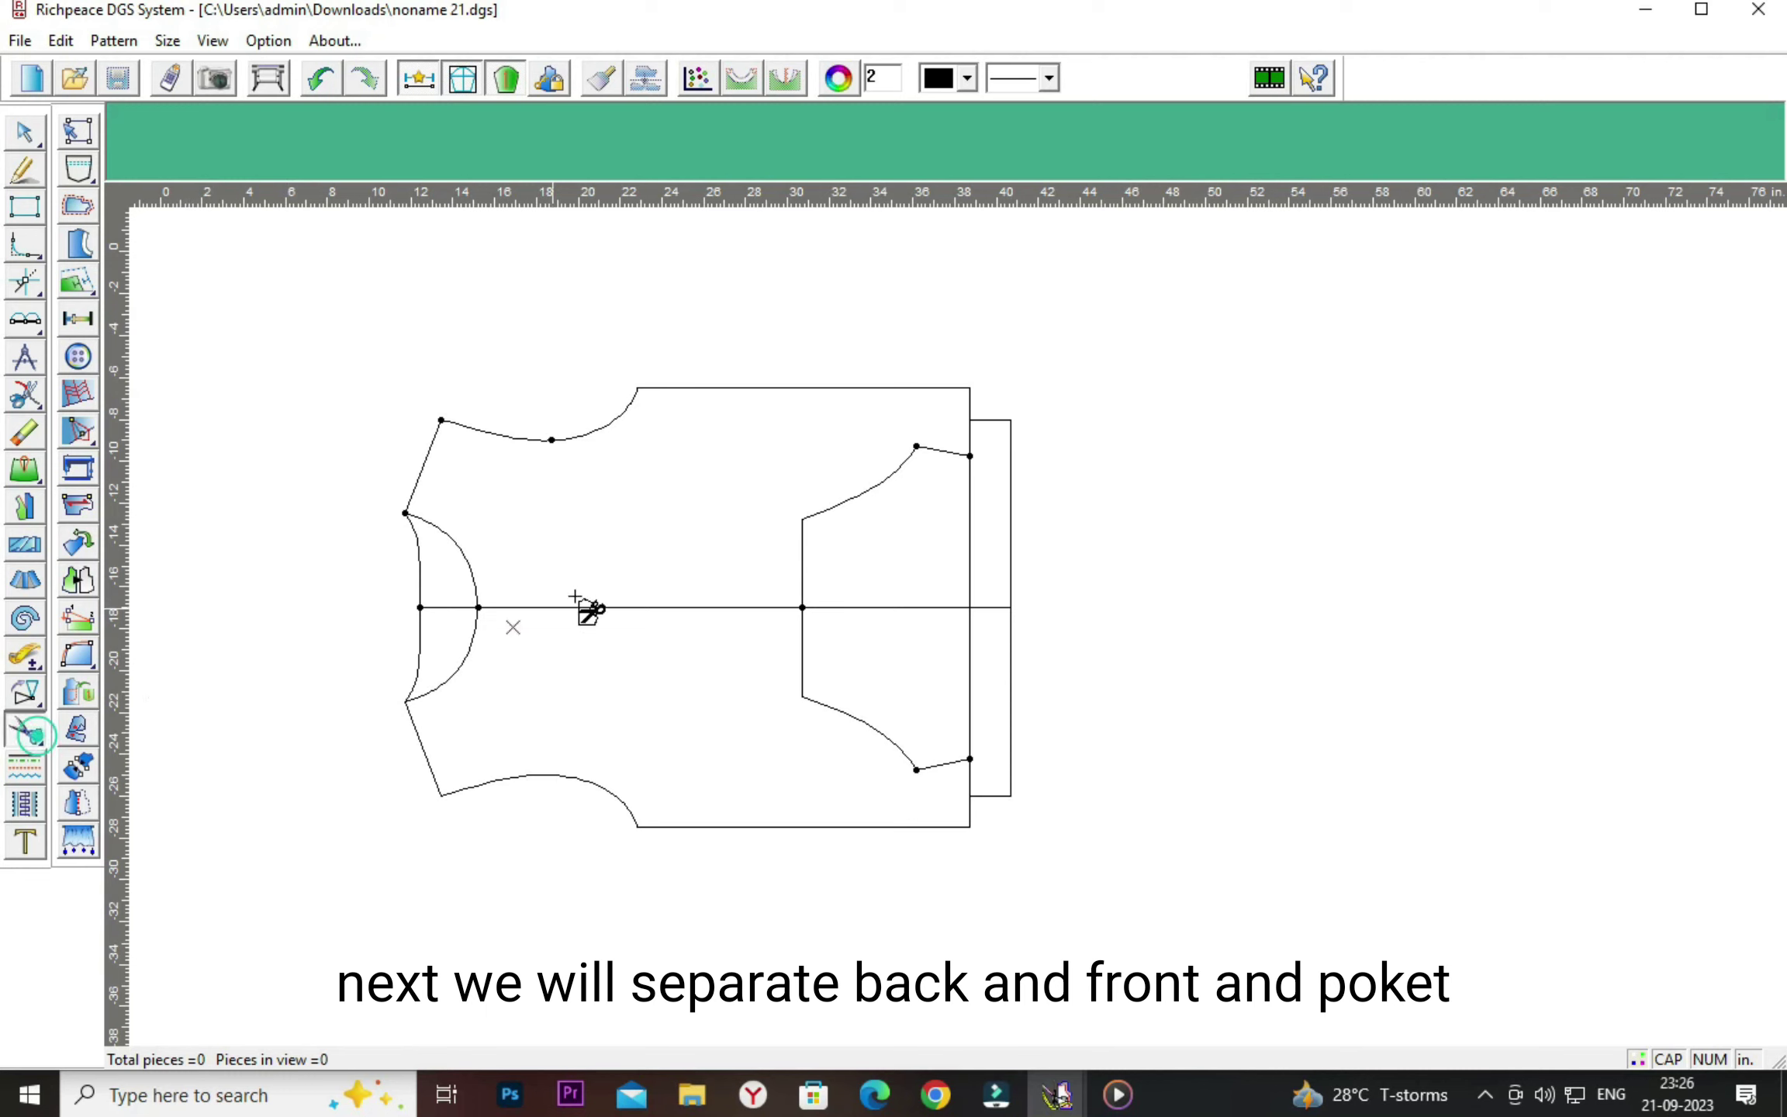
{"action": "left_click", "coordinate": [421, 584]}
{"action": "left_click", "coordinate": [423, 656]}
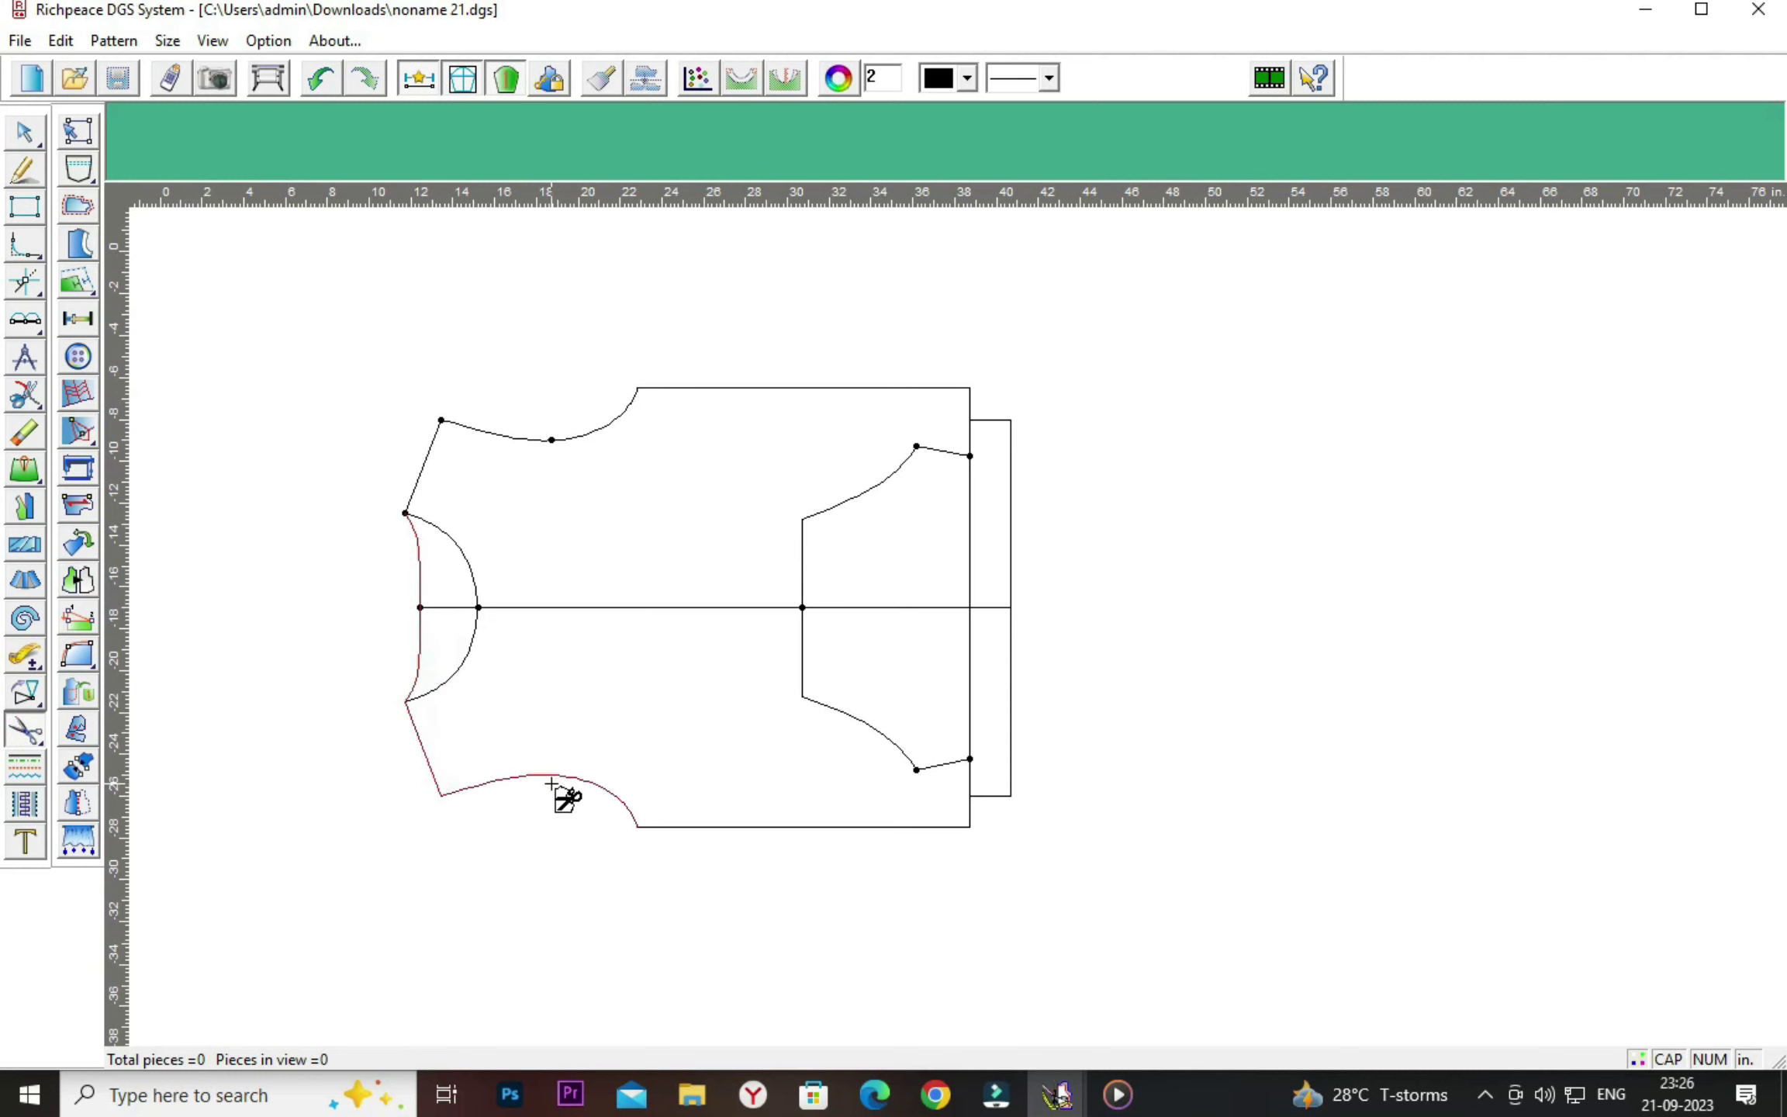
{"action": "left_click", "coordinate": [758, 826]}
{"action": "left_click", "coordinate": [974, 807]}
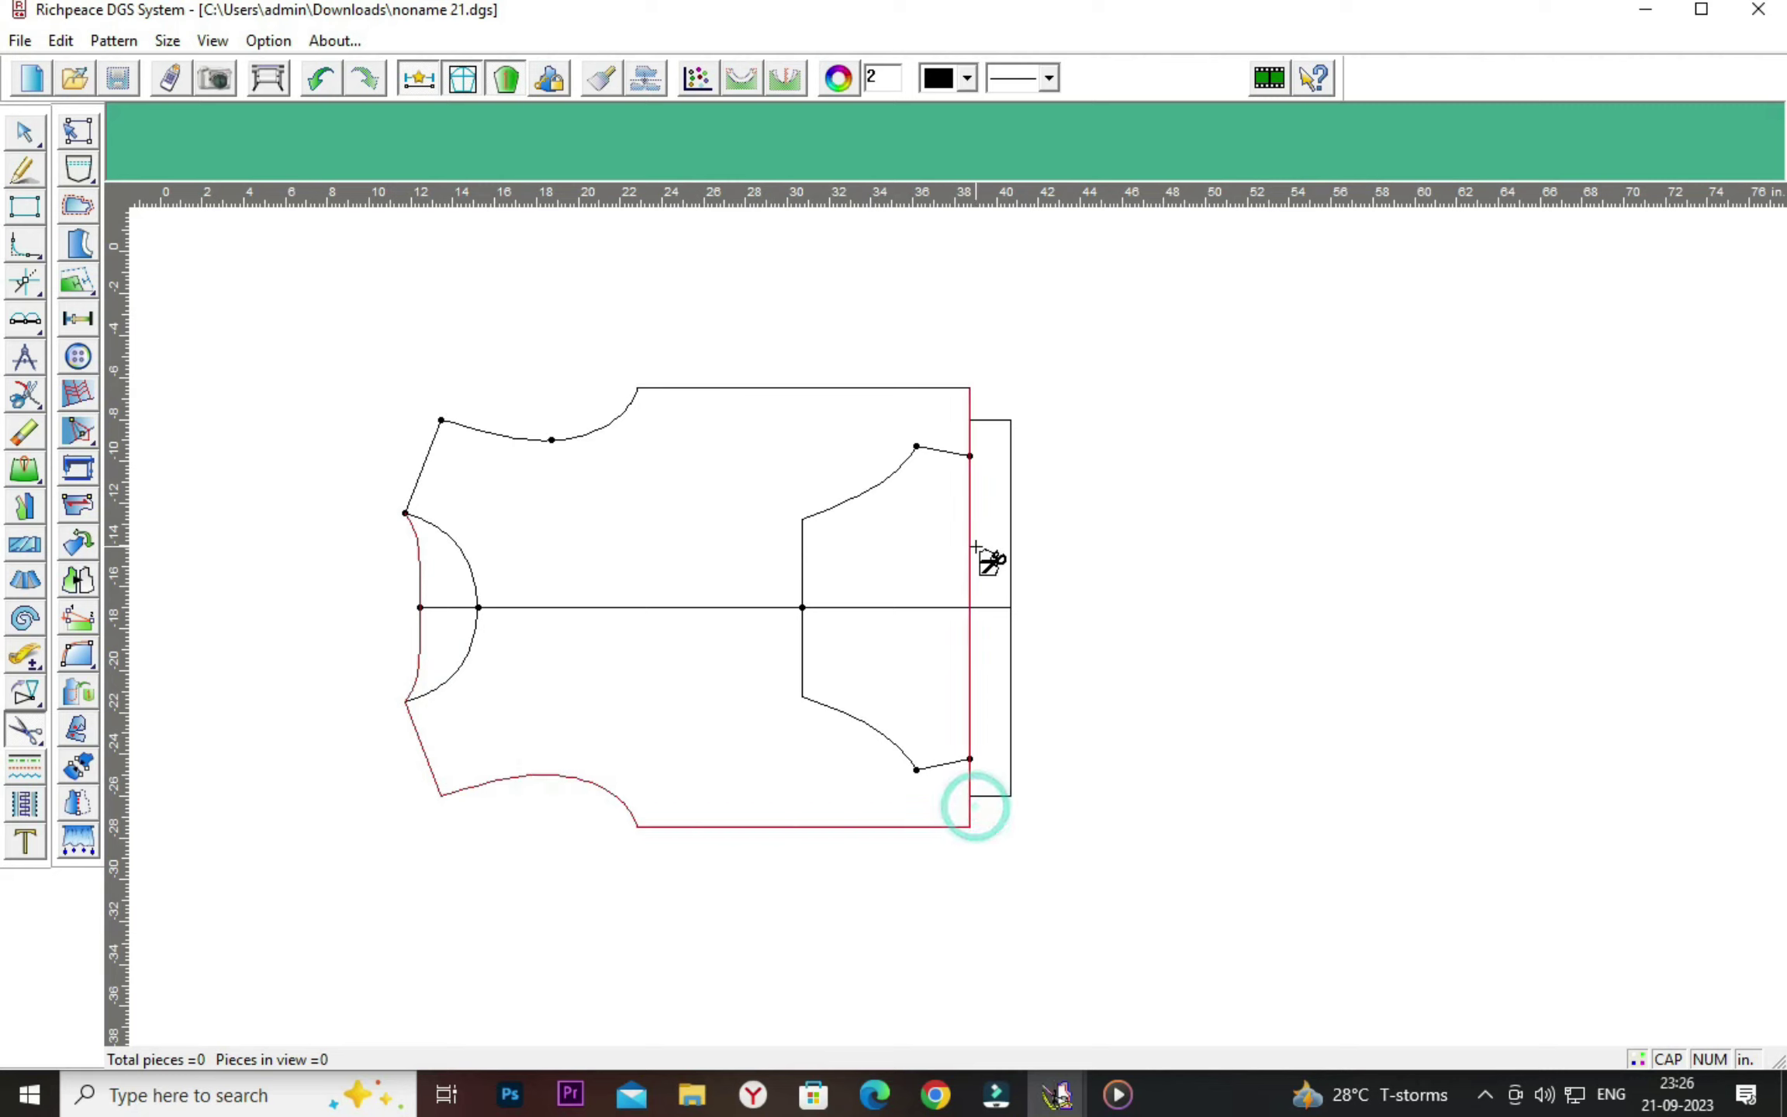
{"action": "left_click", "coordinate": [975, 547]}
{"action": "left_click", "coordinate": [900, 391]}
{"action": "left_click", "coordinate": [586, 433]}
{"action": "left_click", "coordinate": [421, 463]}
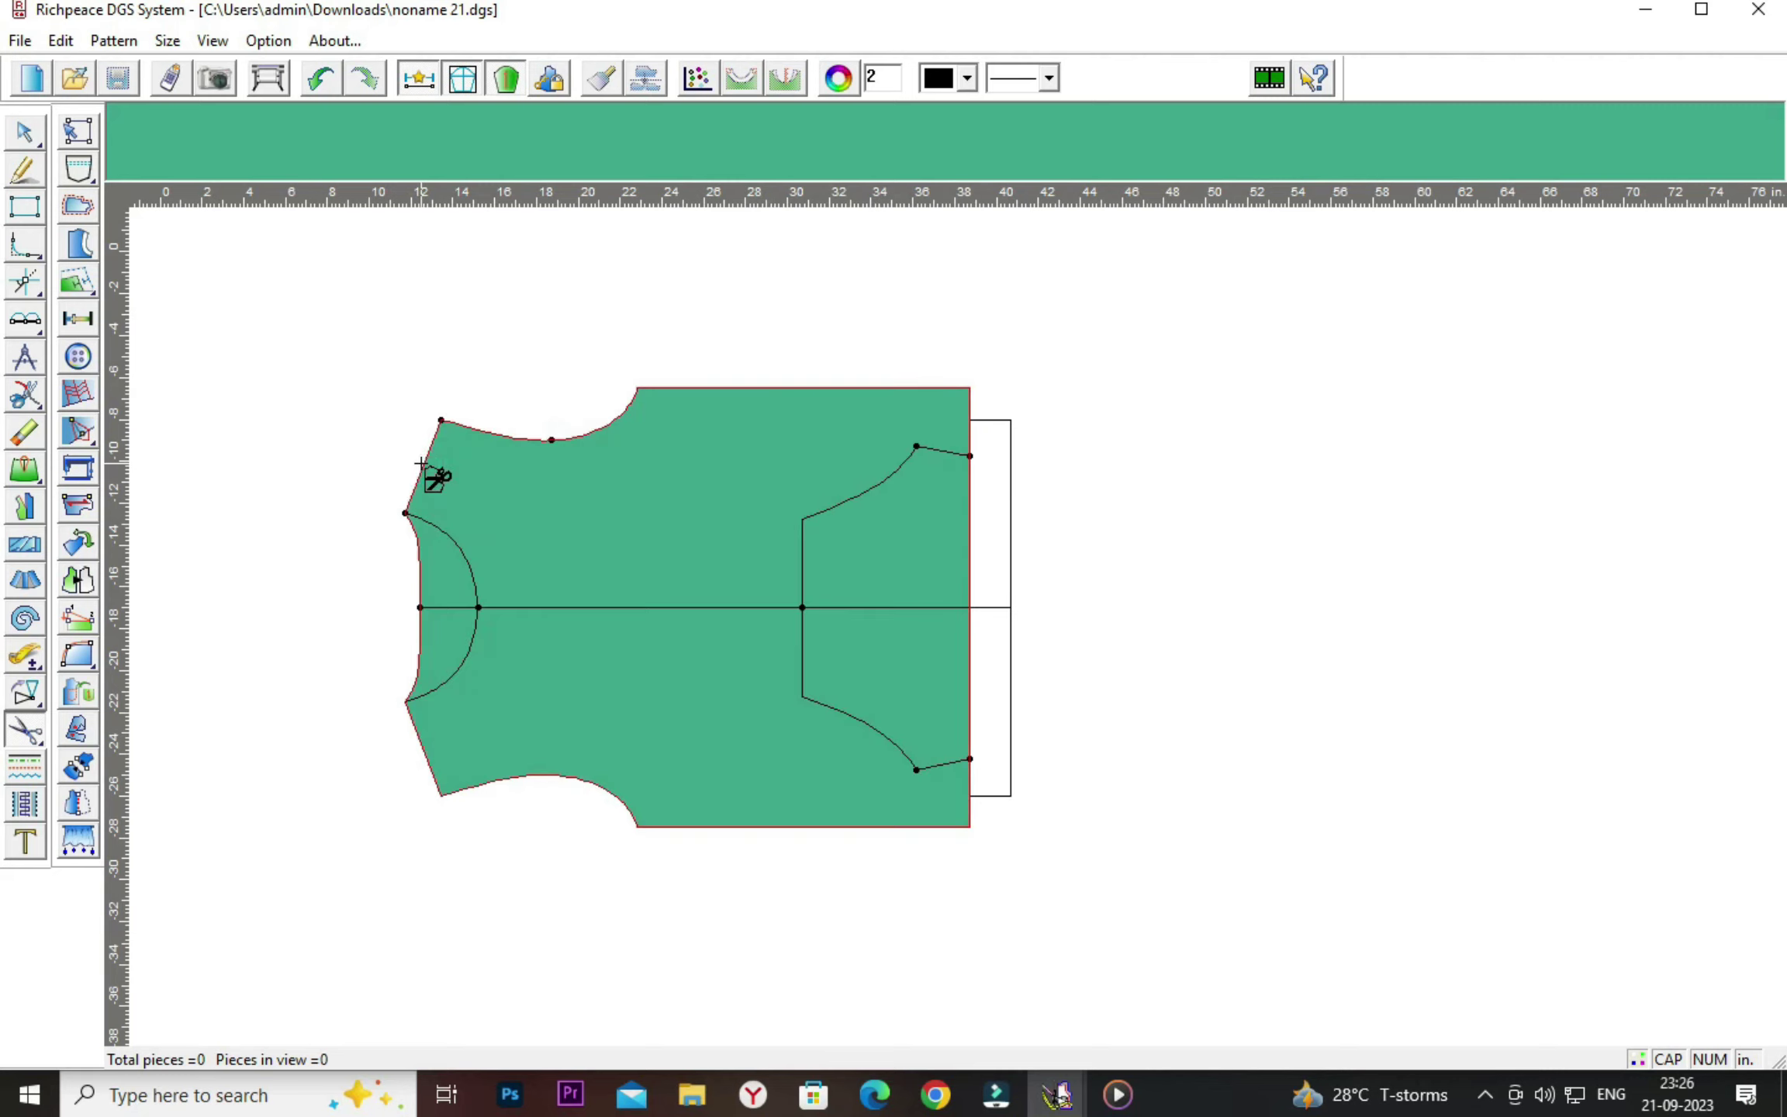
{"action": "left_click", "coordinate": [527, 607]}
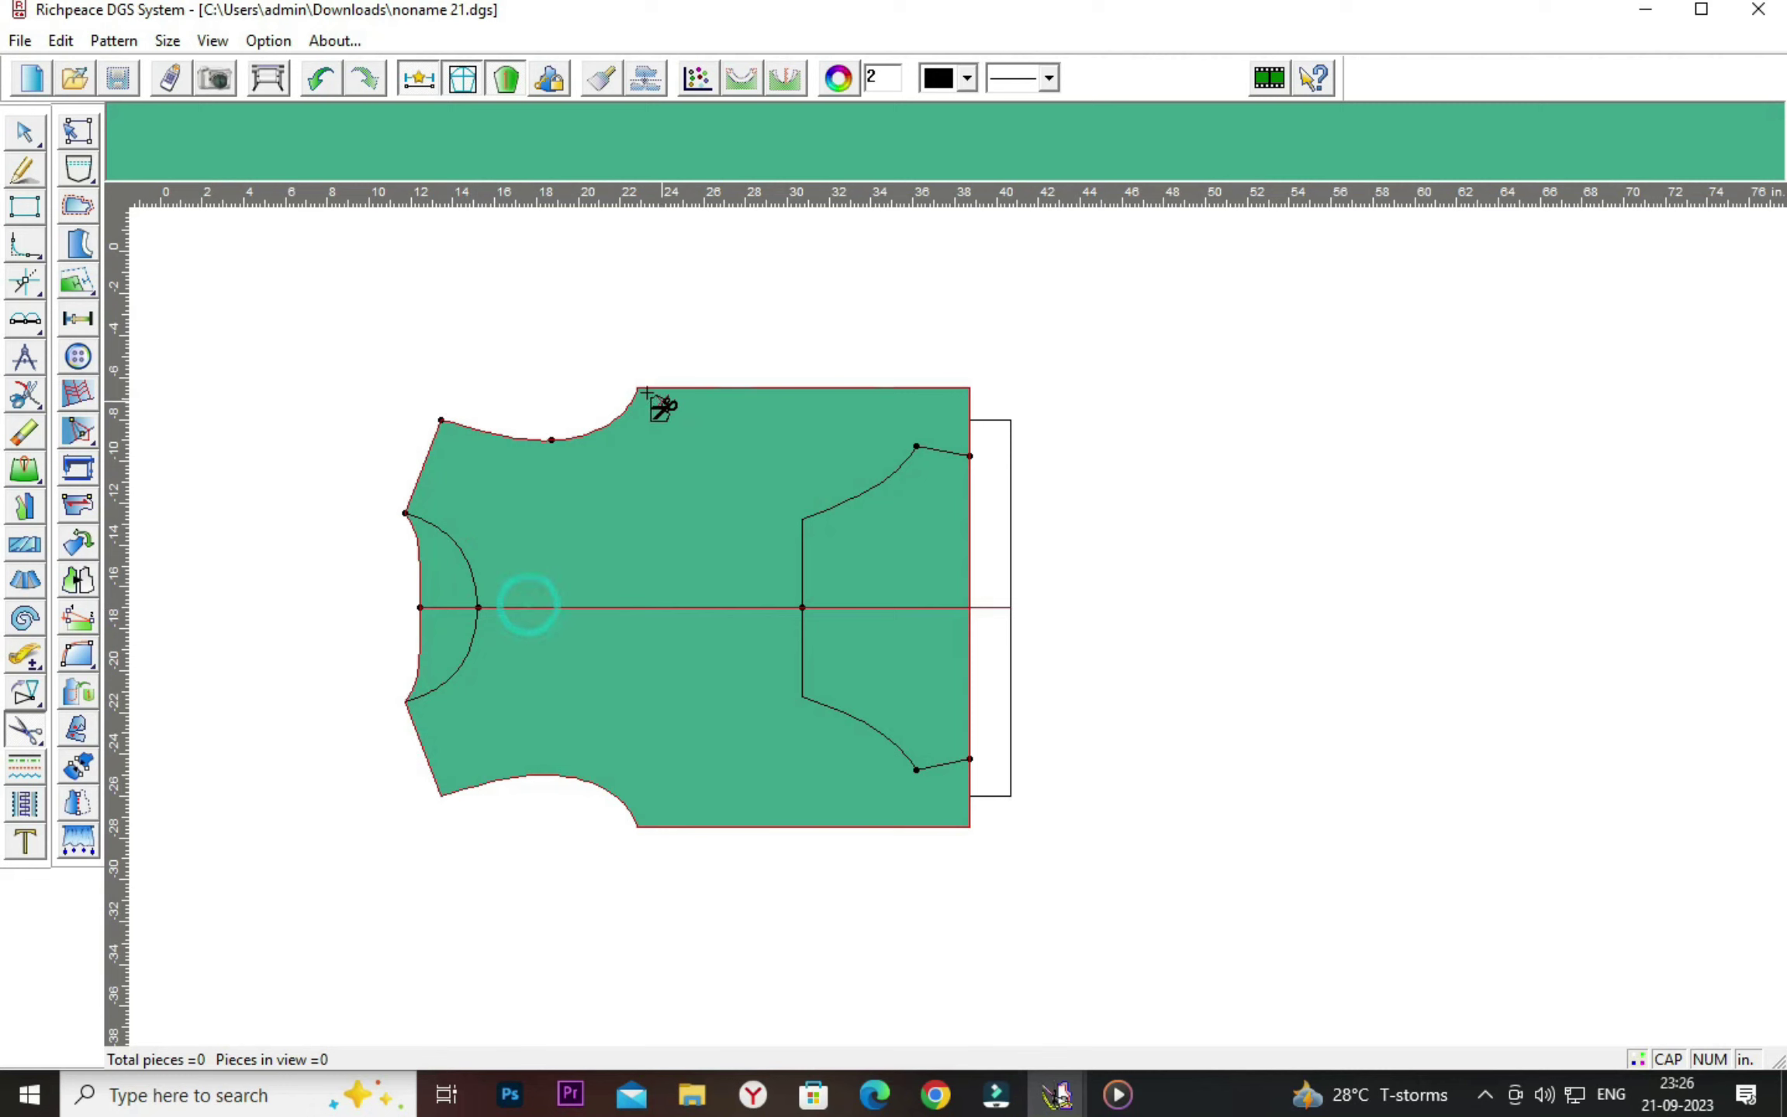
{"action": "right_click", "coordinate": [542, 330]}
Move the back piece right of the draft and give it a seam allowance.
{"action": "left_click", "coordinate": [600, 372]}
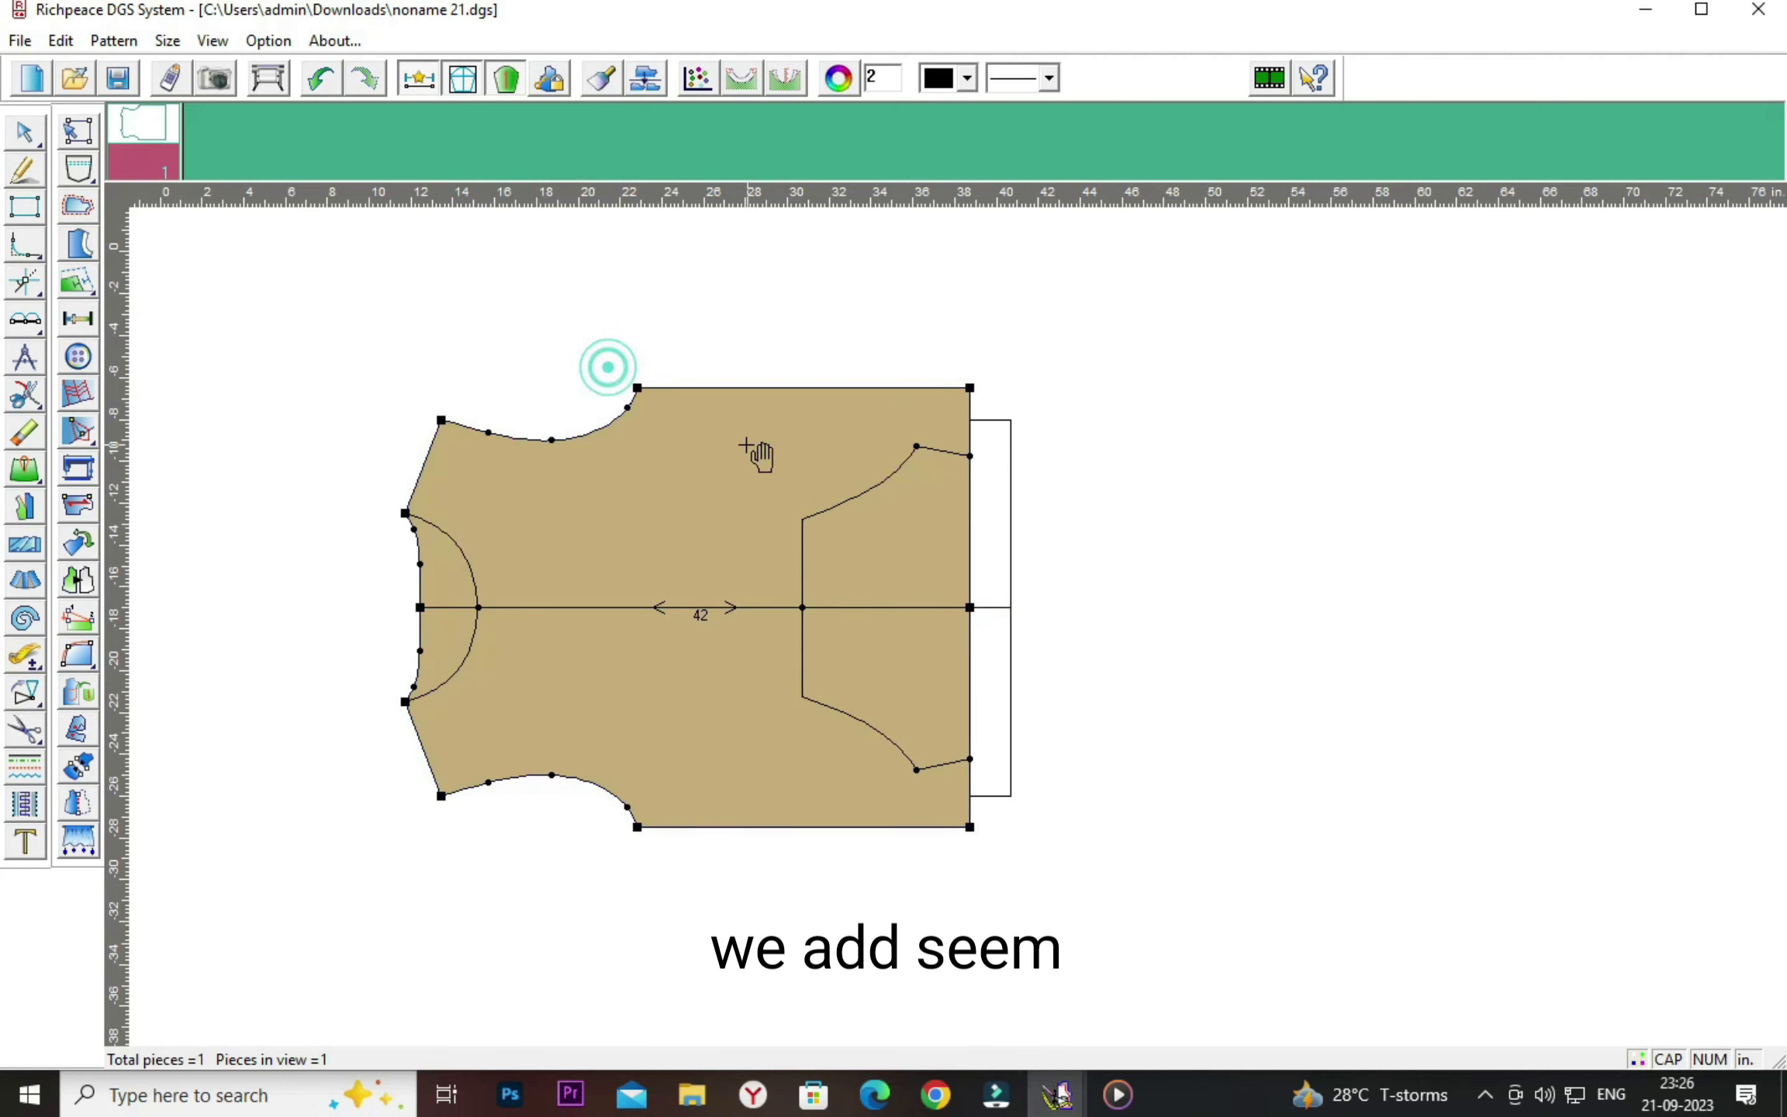
{"action": "left_click_drag", "start_coordinate": [733, 439], "coordinate": [1396, 363]}
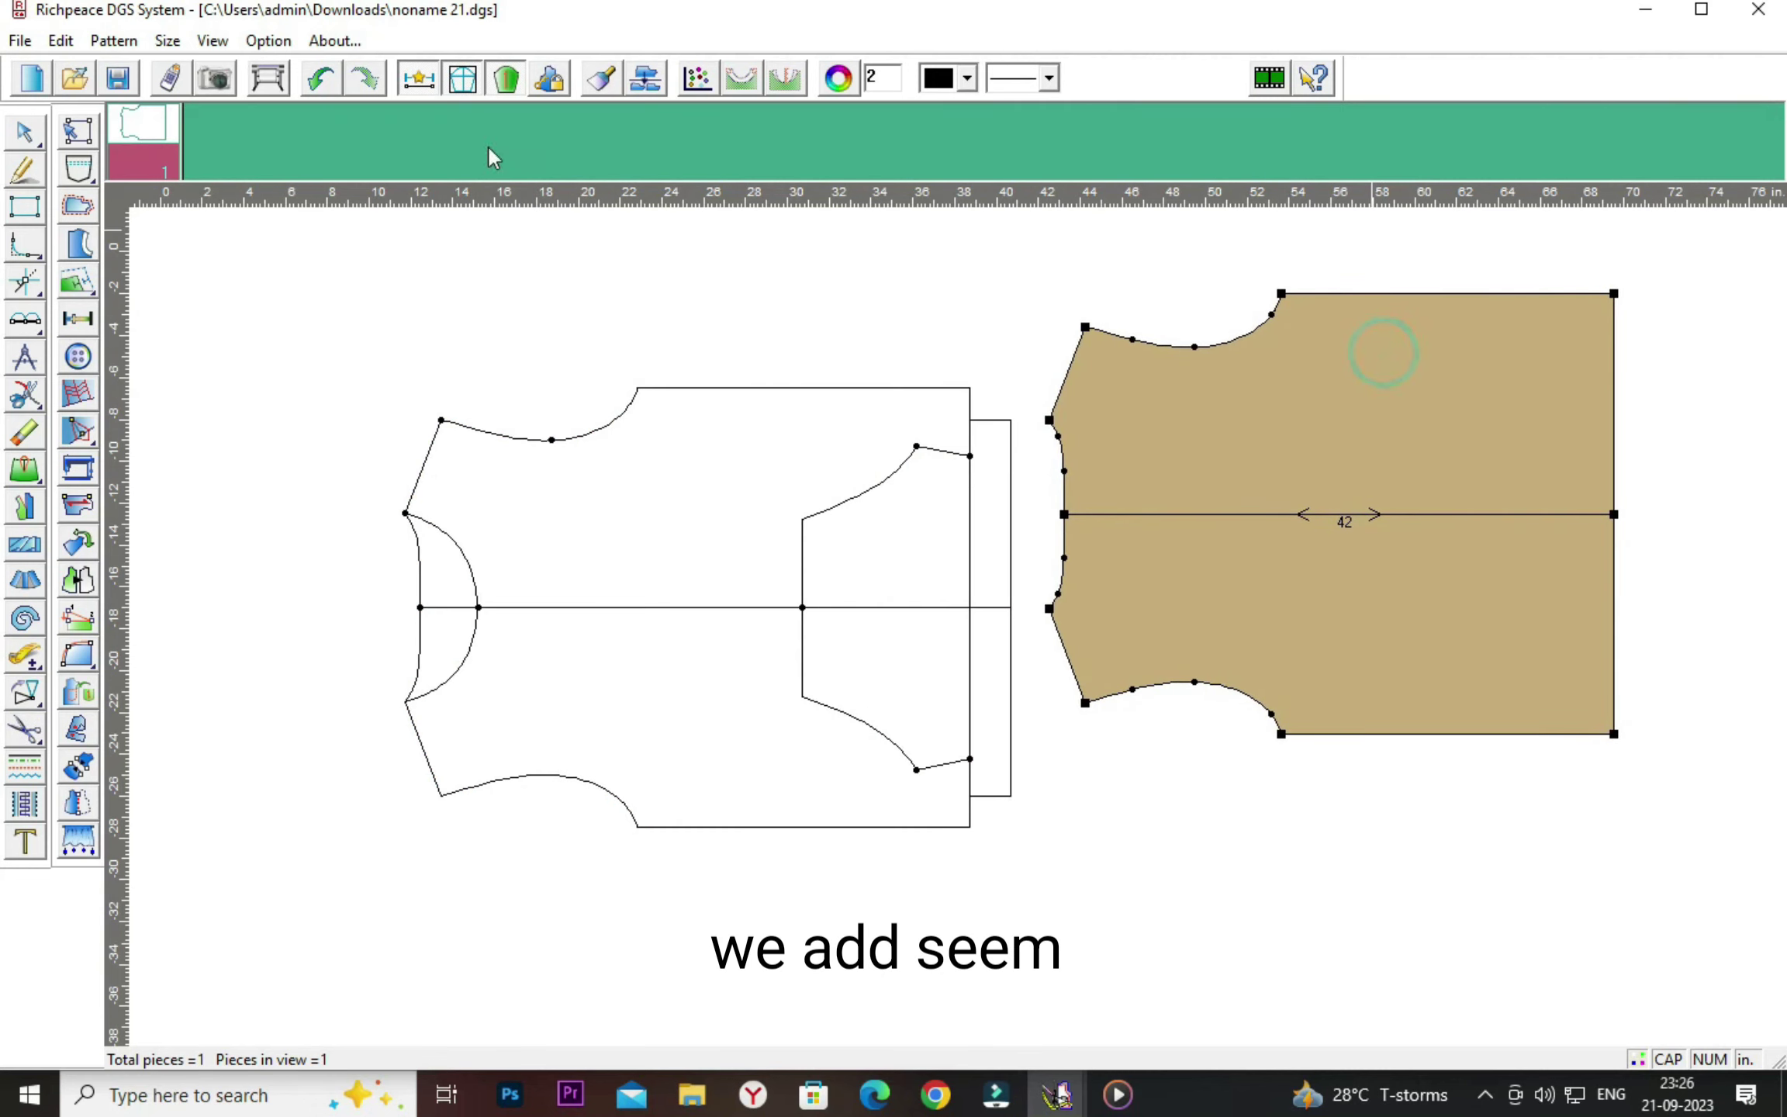
{"action": "left_click", "coordinate": [78, 206]}
{"action": "left_click", "coordinate": [1085, 327]}
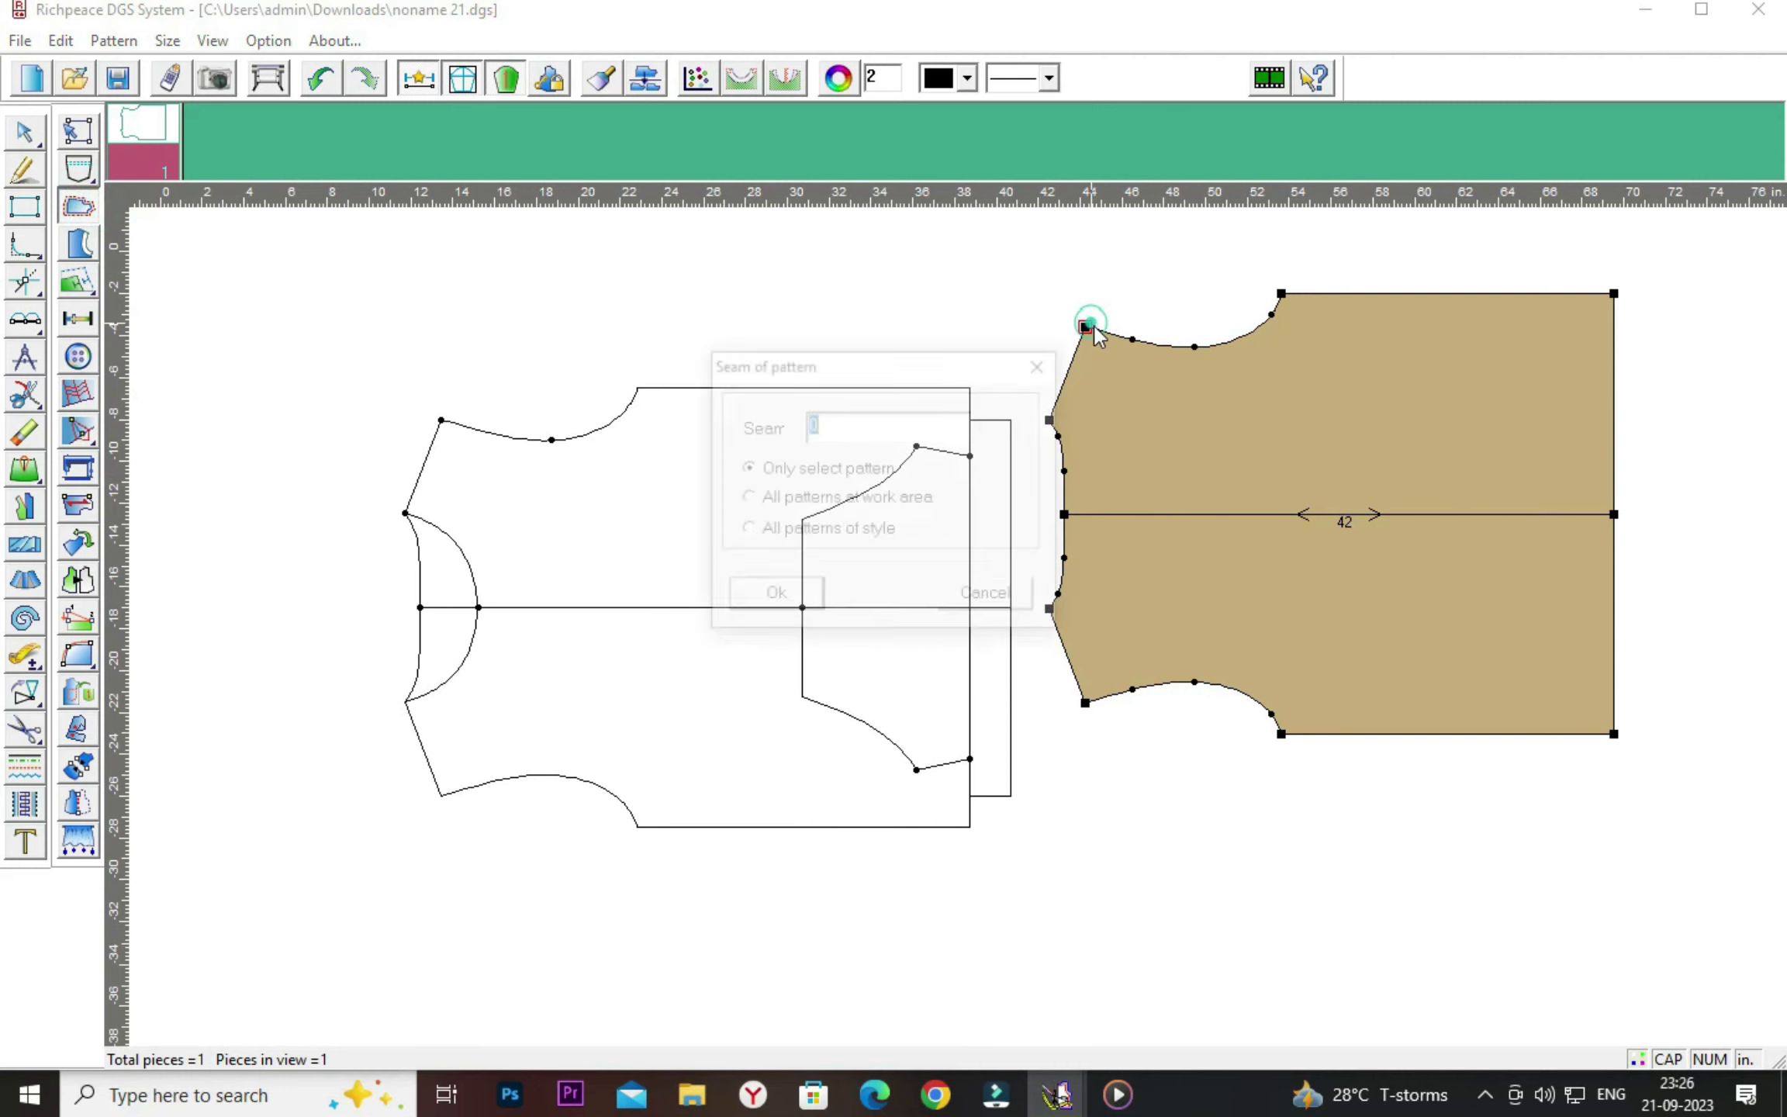
{"action": "left_click_drag", "start_coordinate": [894, 357], "coordinate": [758, 298]}
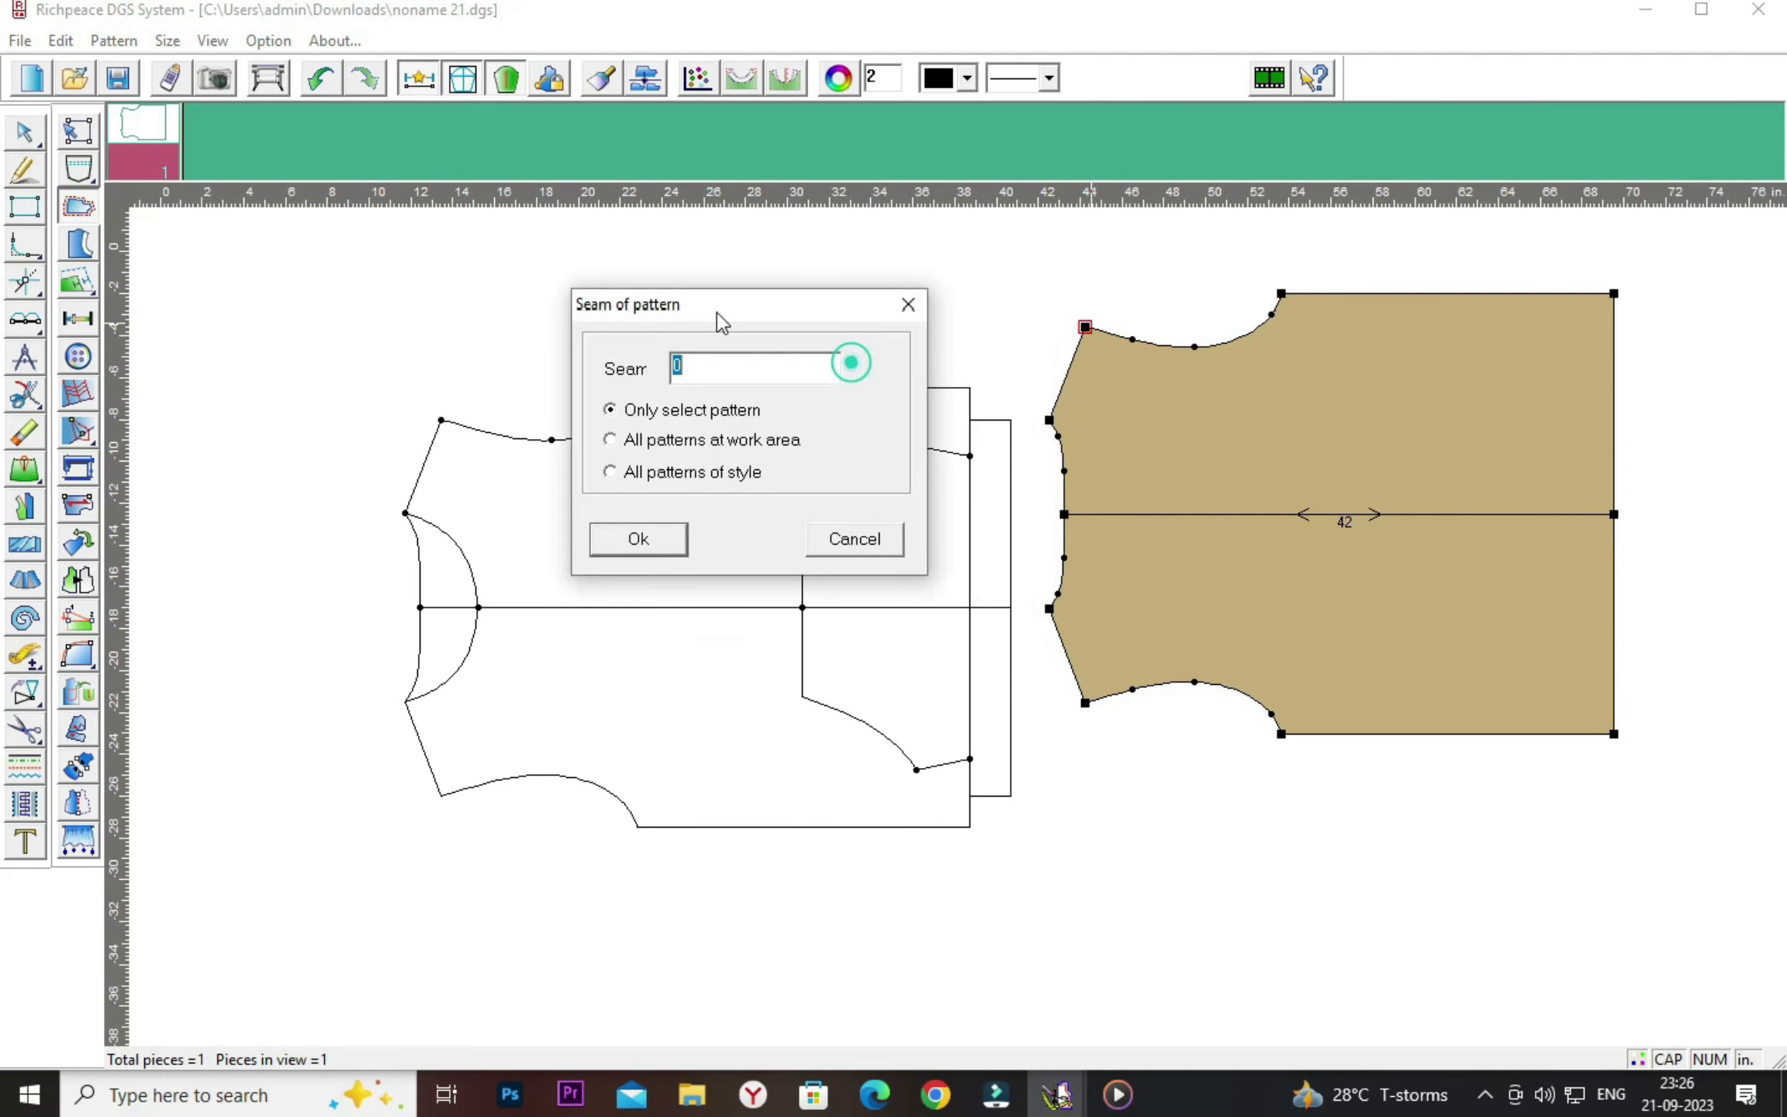
{"action": "left_click", "coordinate": [712, 371]}
{"action": "key", "text": "BackSpace"}
{"action": "left_click", "coordinate": [639, 540]}
{"action": "right_click", "coordinate": [1028, 402]}
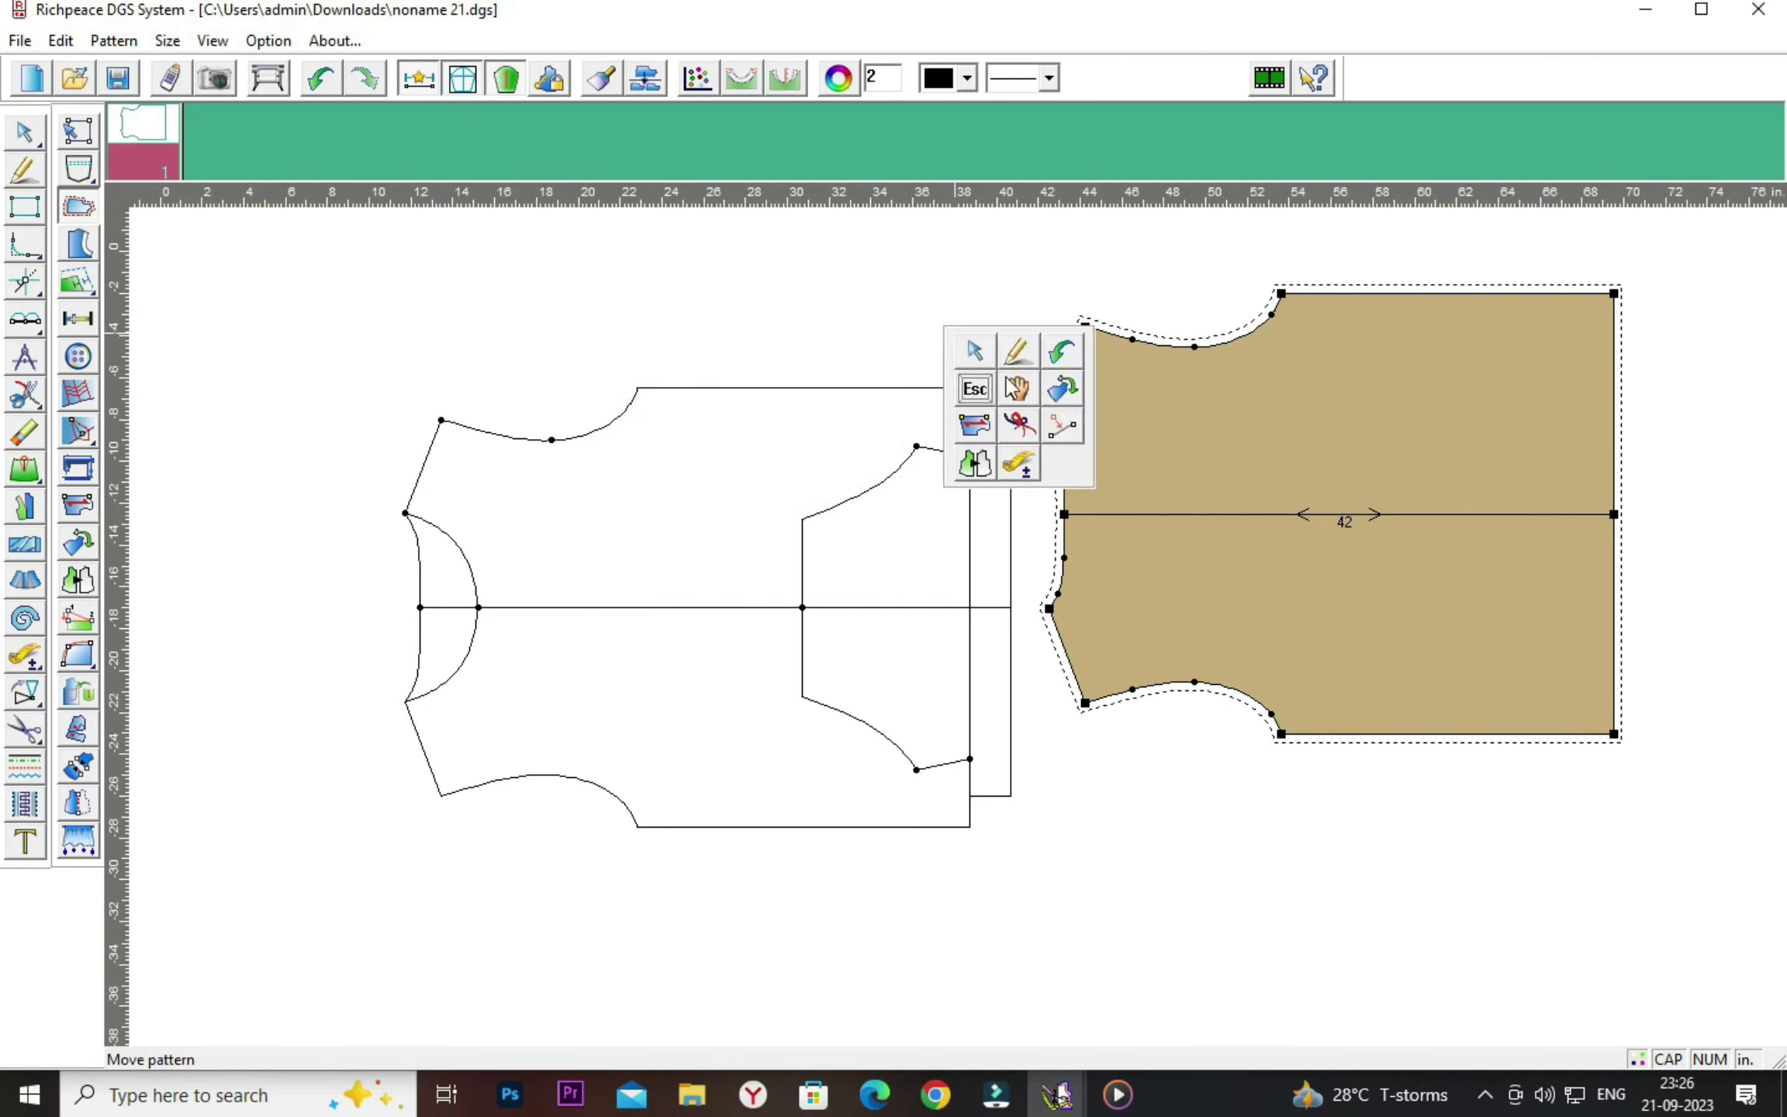
{"action": "left_click", "coordinate": [1018, 382]}
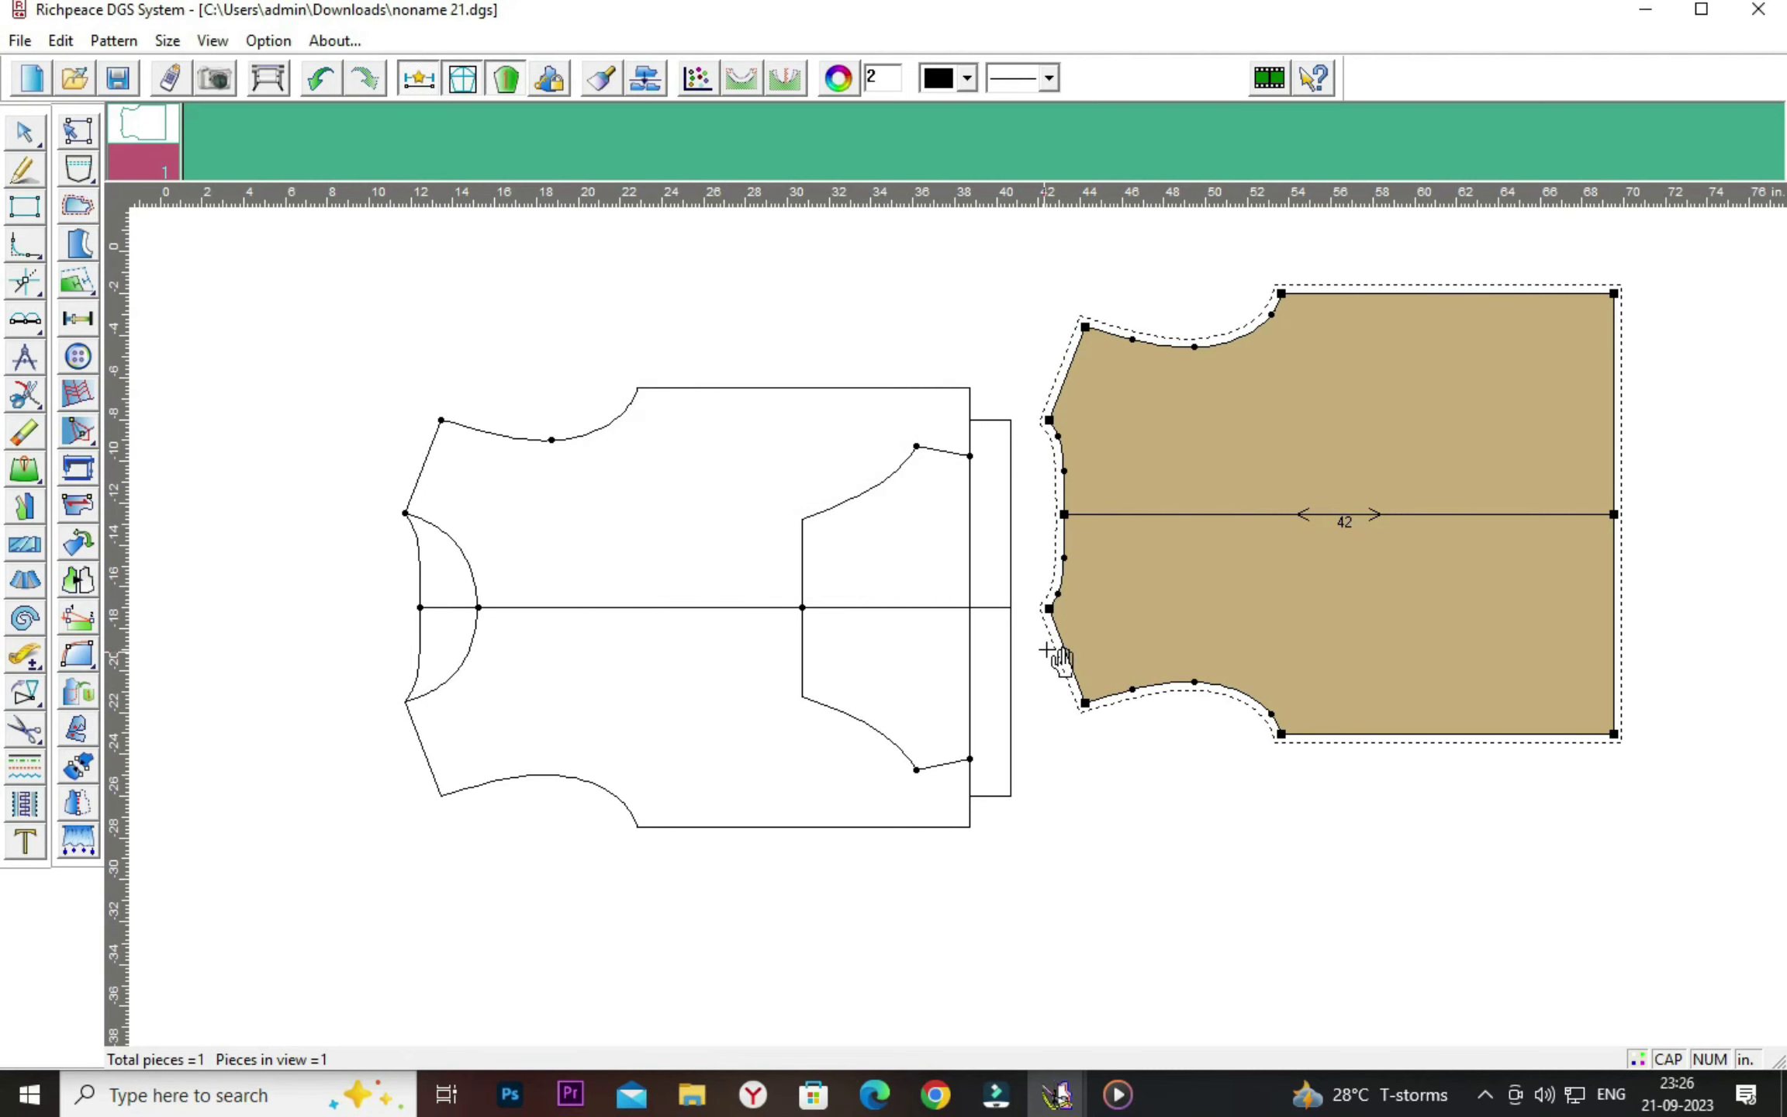
Trace the front piece's outer outline, including armhole, shoulder, neckline and hem edges.
{"action": "left_click", "coordinate": [25, 729]}
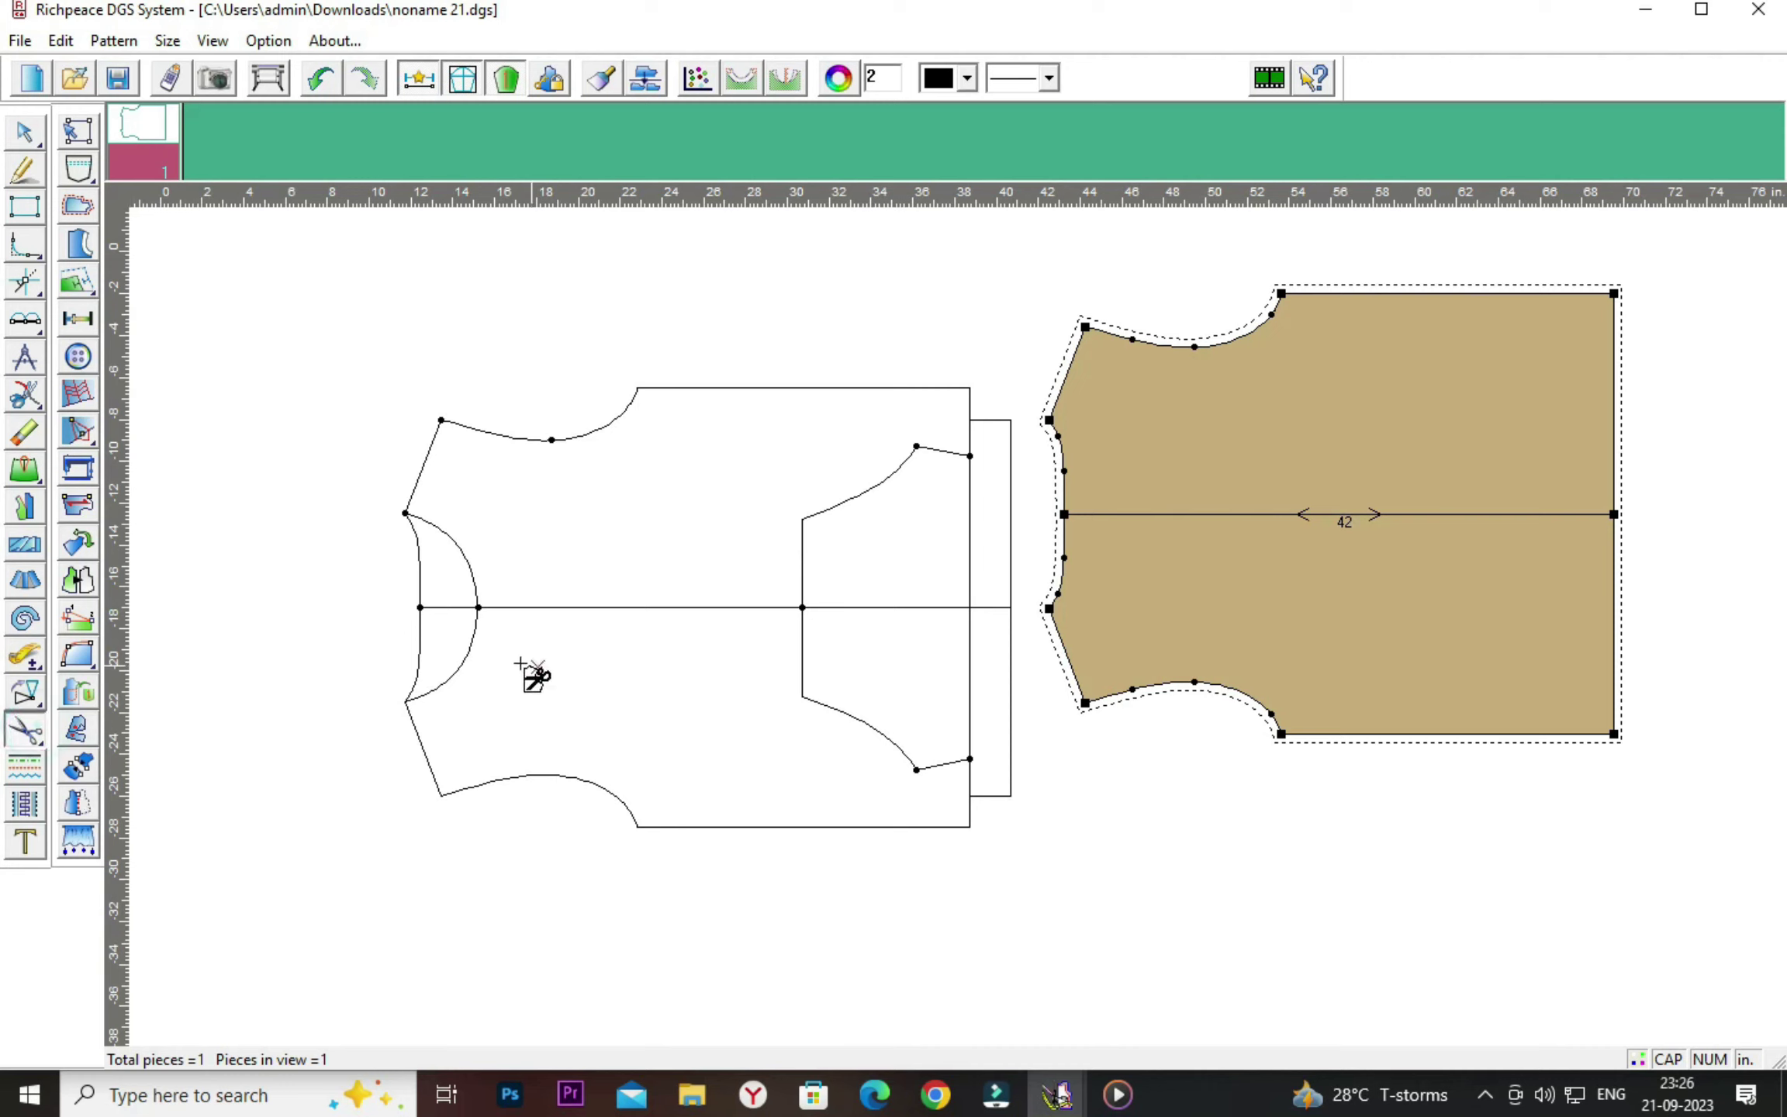
{"action": "left_click", "coordinate": [465, 651]}
{"action": "left_click", "coordinate": [471, 567]}
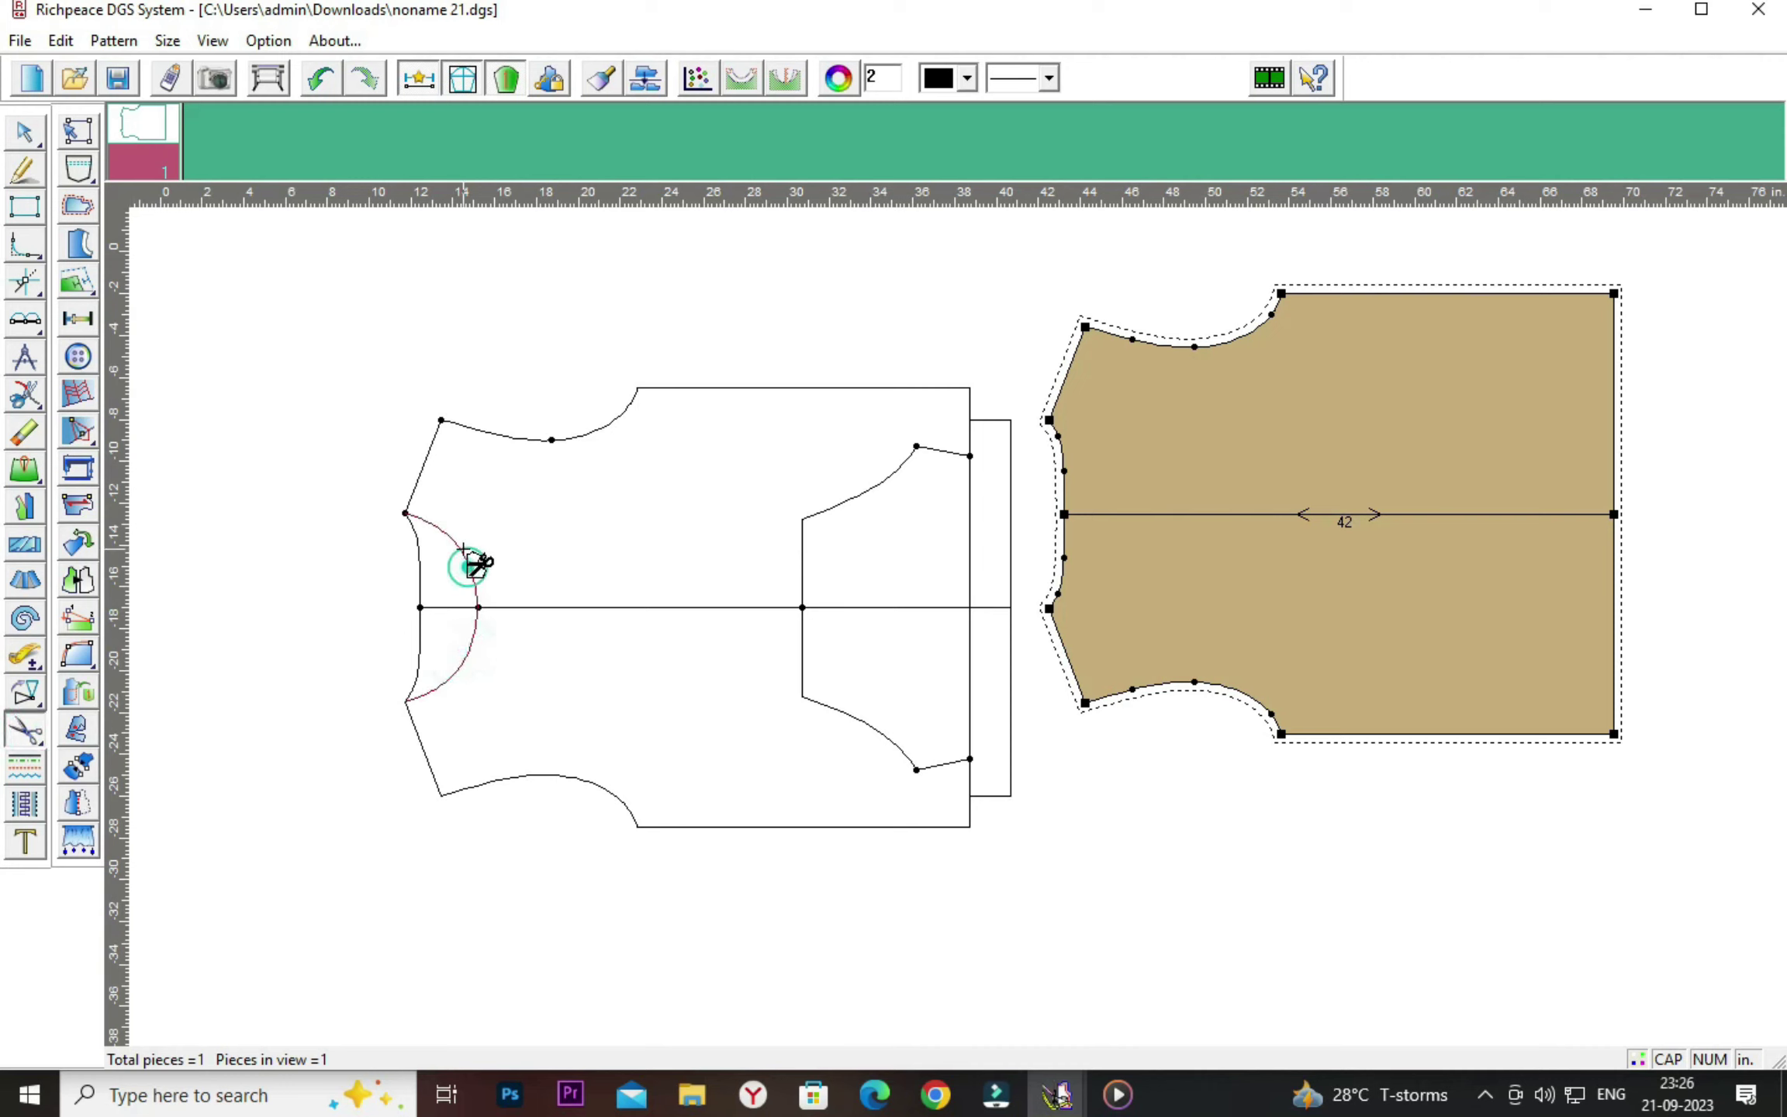
{"action": "left_click", "coordinate": [436, 455]}
{"action": "left_click", "coordinate": [500, 434]}
{"action": "left_click", "coordinate": [690, 390]}
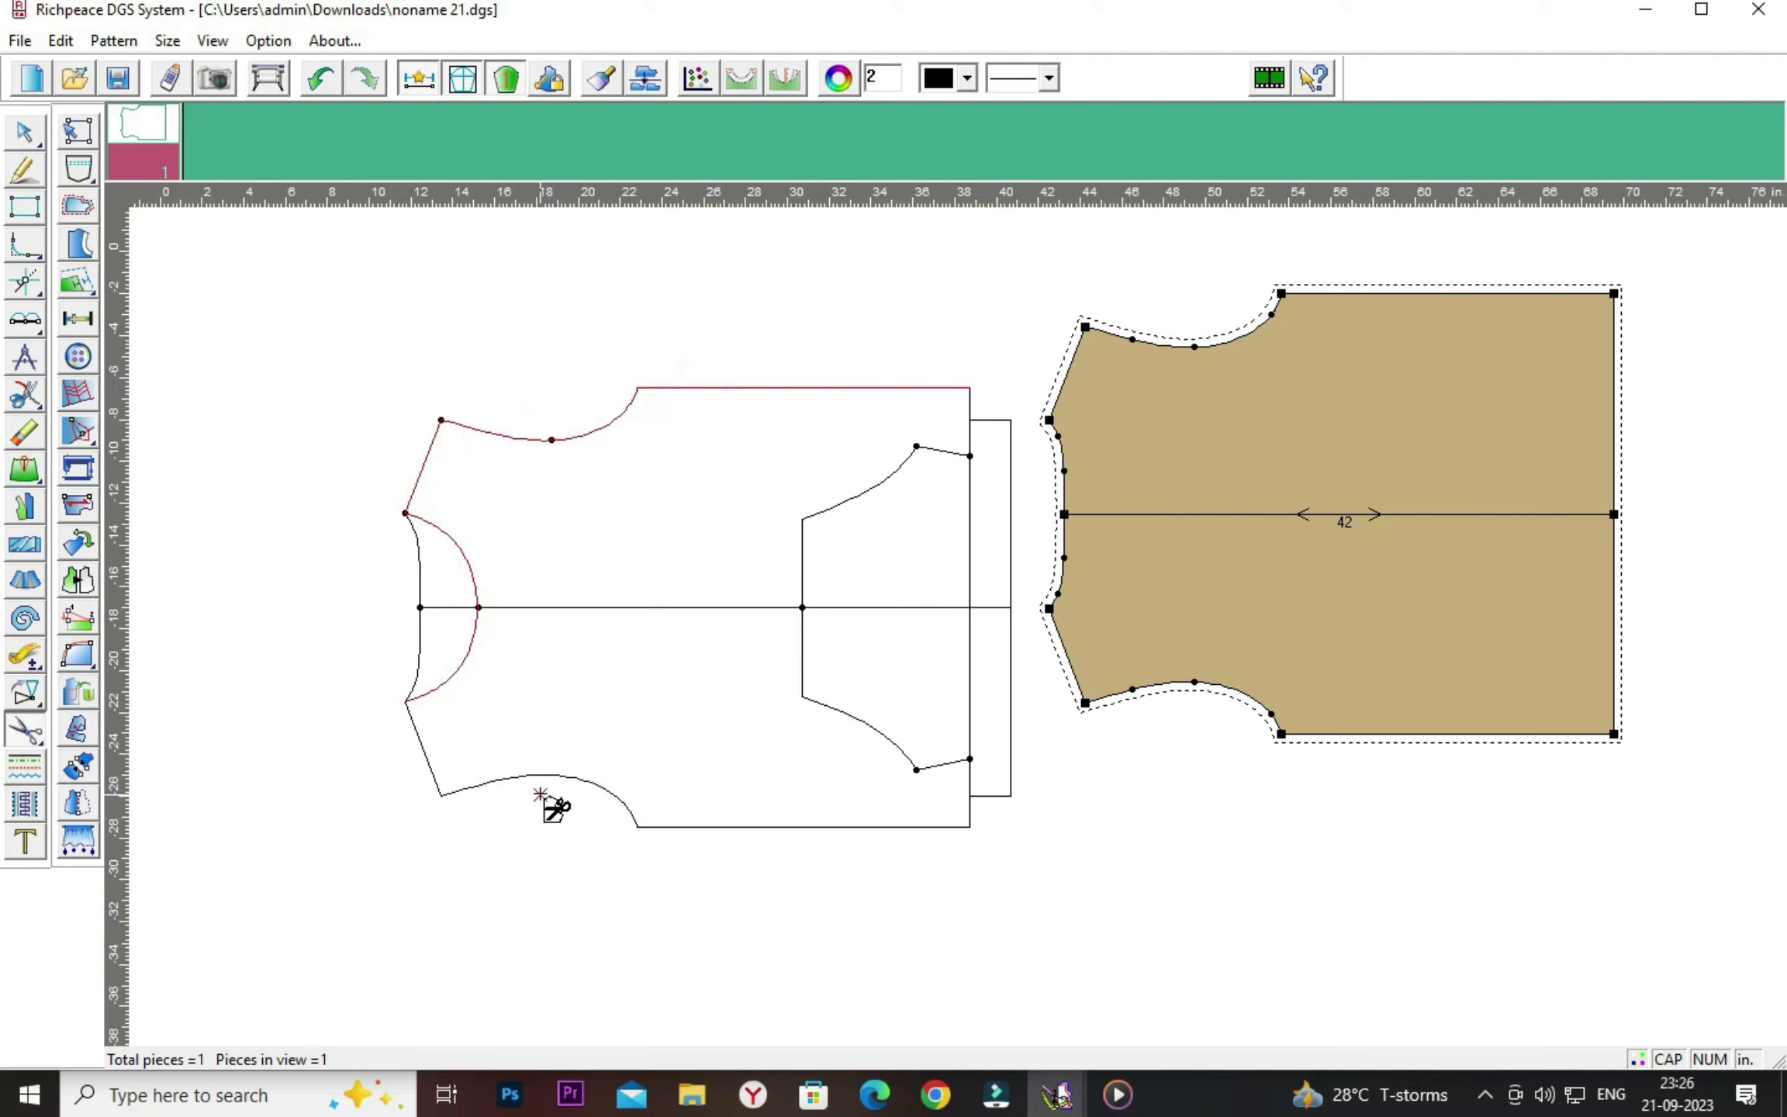
{"action": "left_click", "coordinate": [529, 774]}
{"action": "left_click", "coordinate": [430, 765]}
{"action": "left_click", "coordinate": [749, 826]}
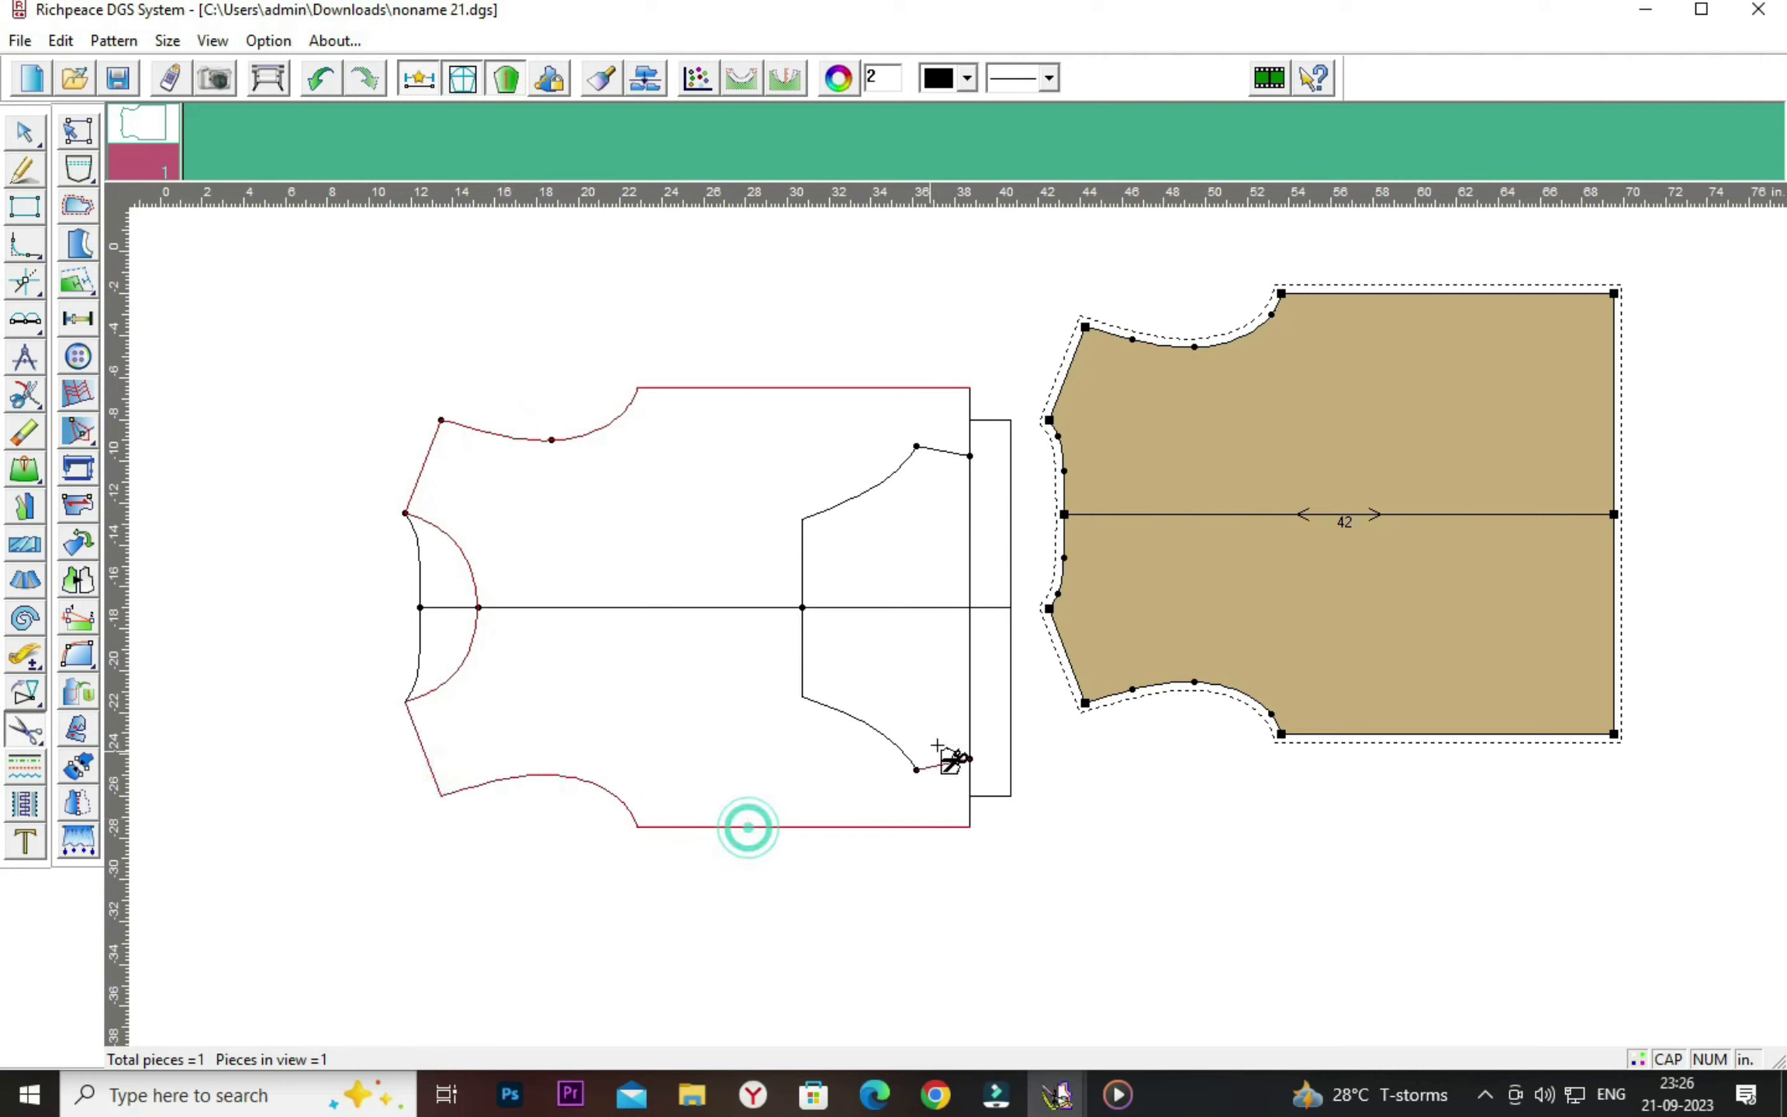
{"action": "left_click", "coordinate": [970, 693]}
{"action": "right_click", "coordinate": [970, 505]}
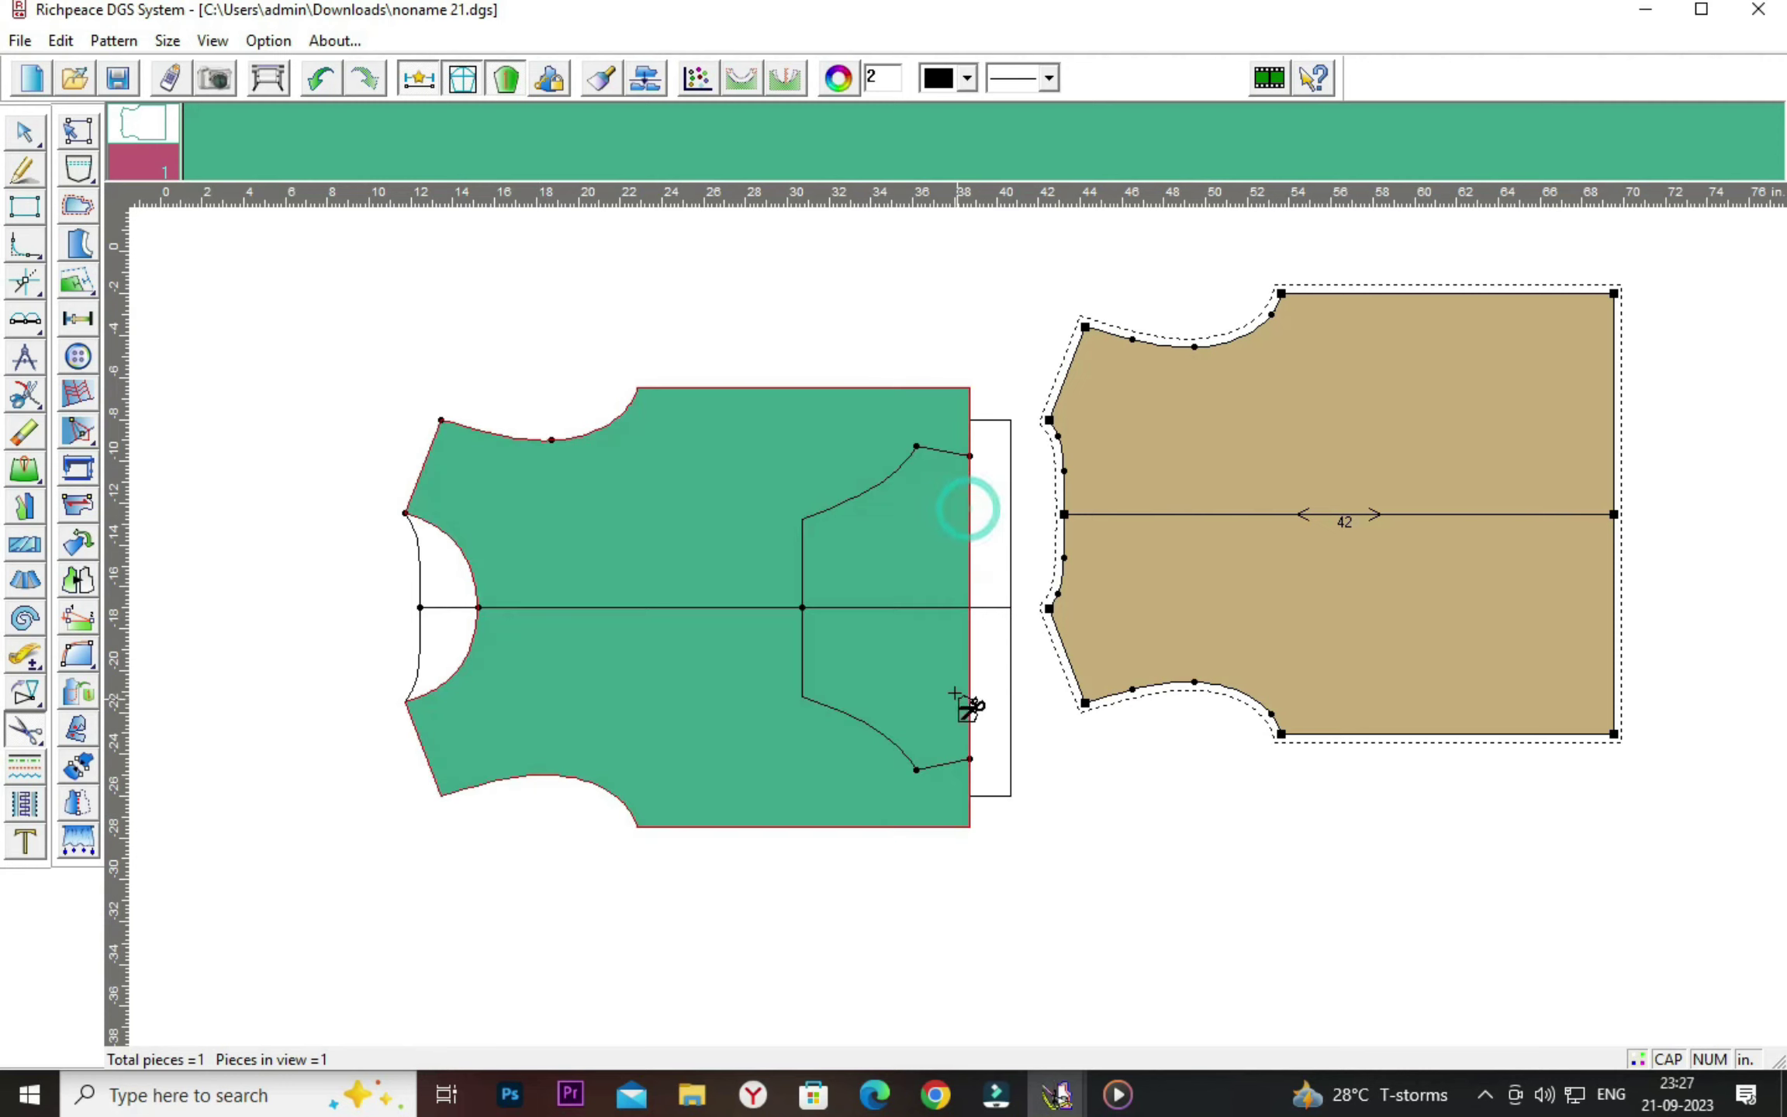
Include the pocket's vertical line, curve and hem segment, creating the front piece.
{"action": "left_click", "coordinate": [811, 578]}
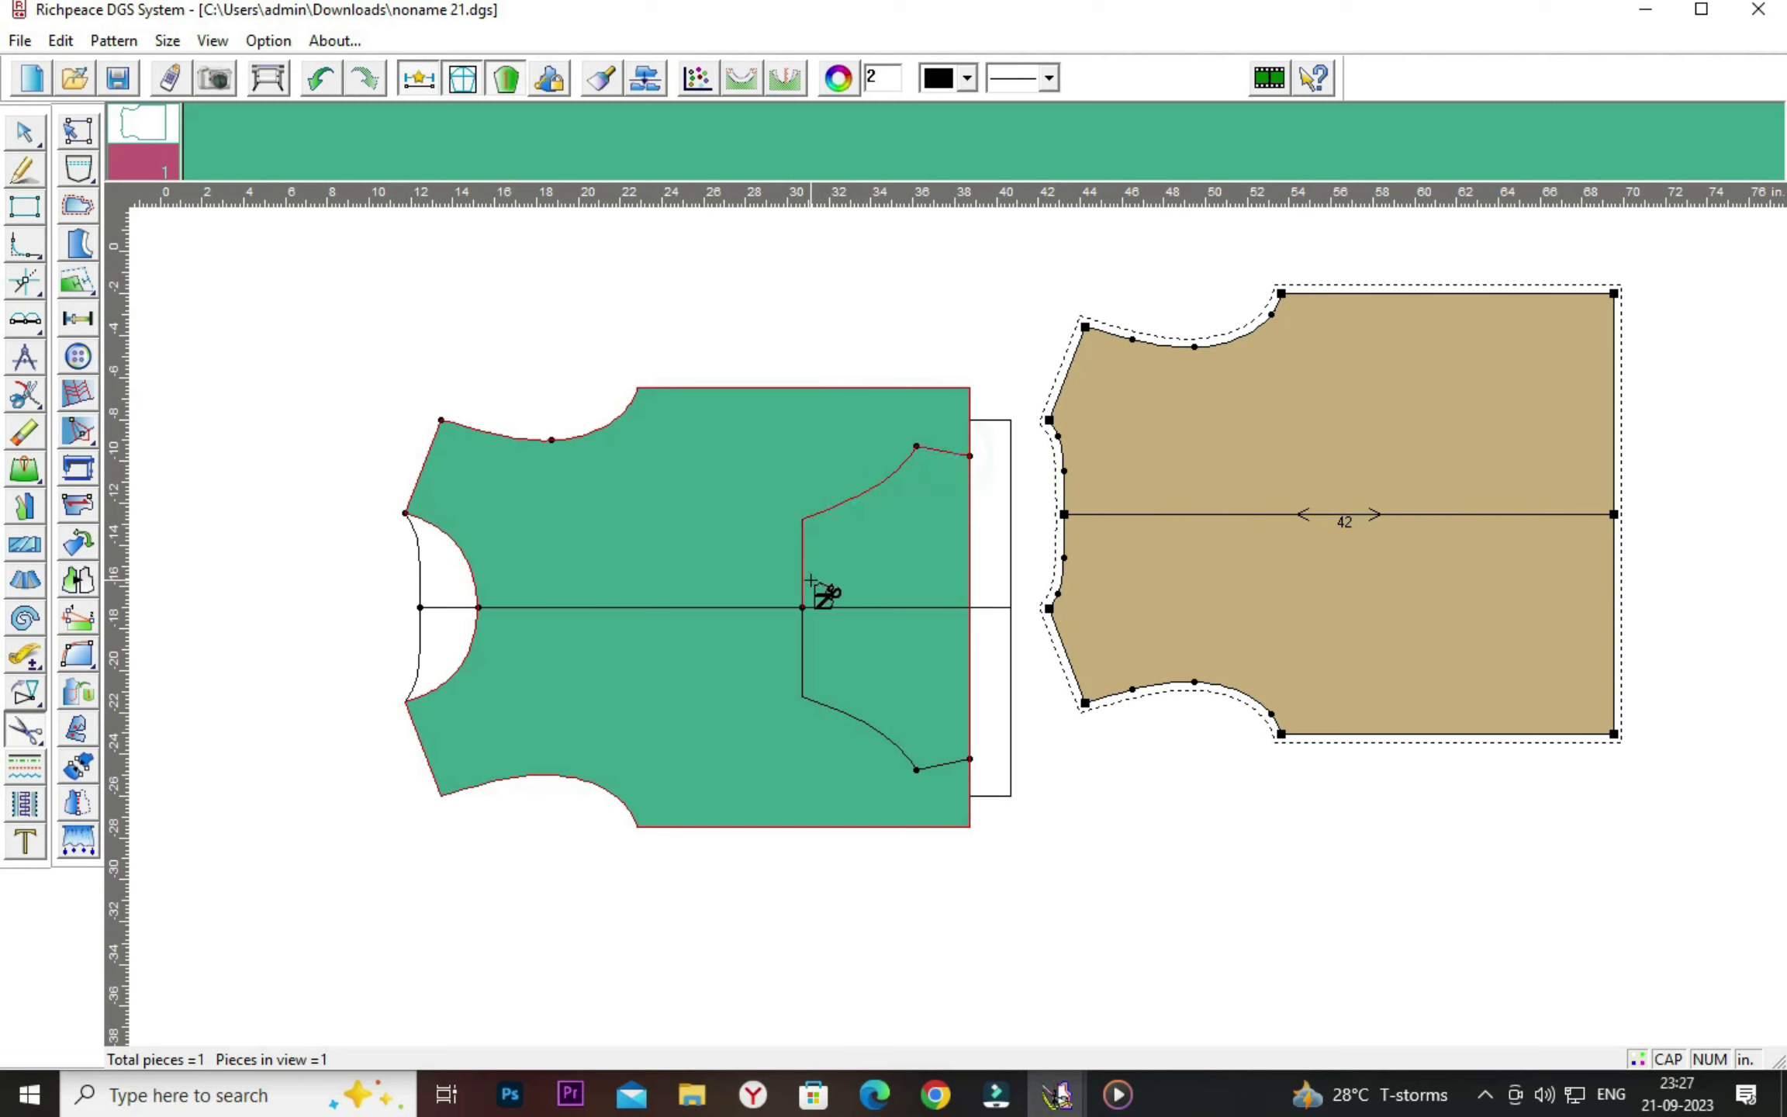
{"action": "left_click", "coordinate": [839, 719]}
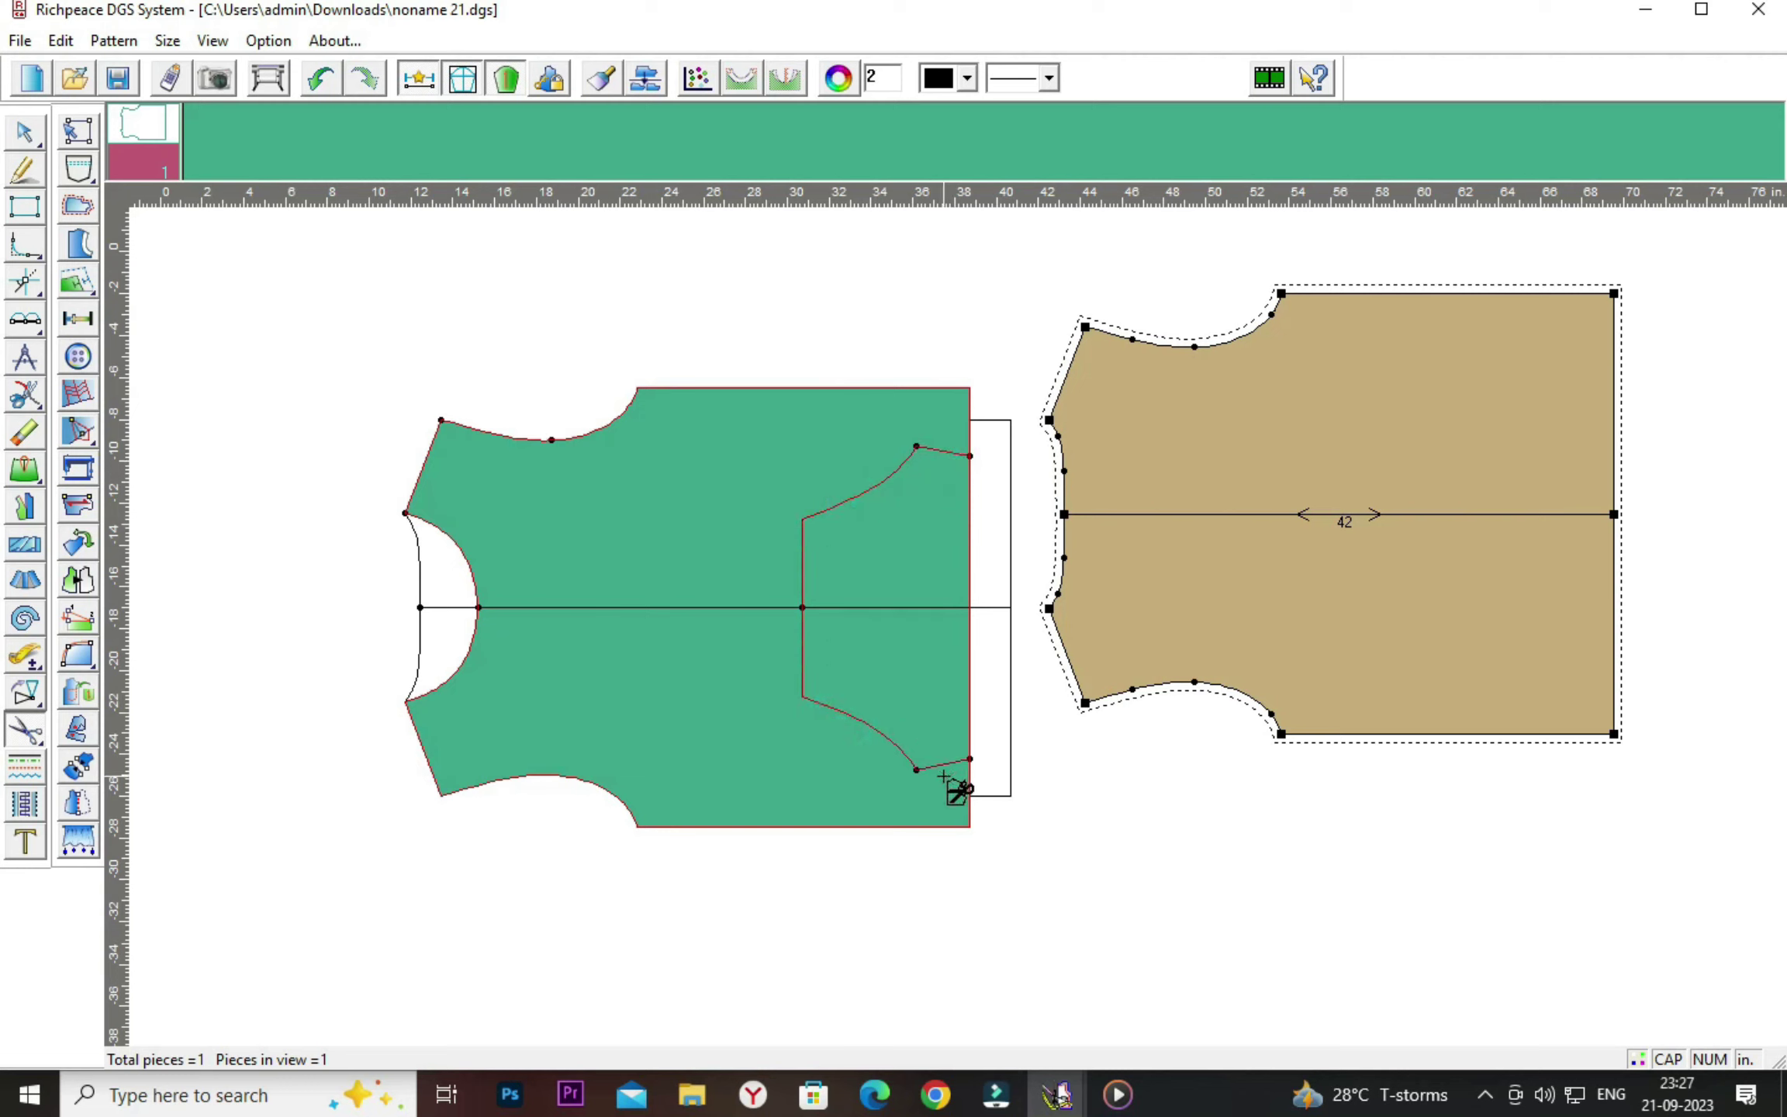
{"action": "left_click", "coordinate": [942, 776]}
{"action": "right_click", "coordinate": [1086, 767]}
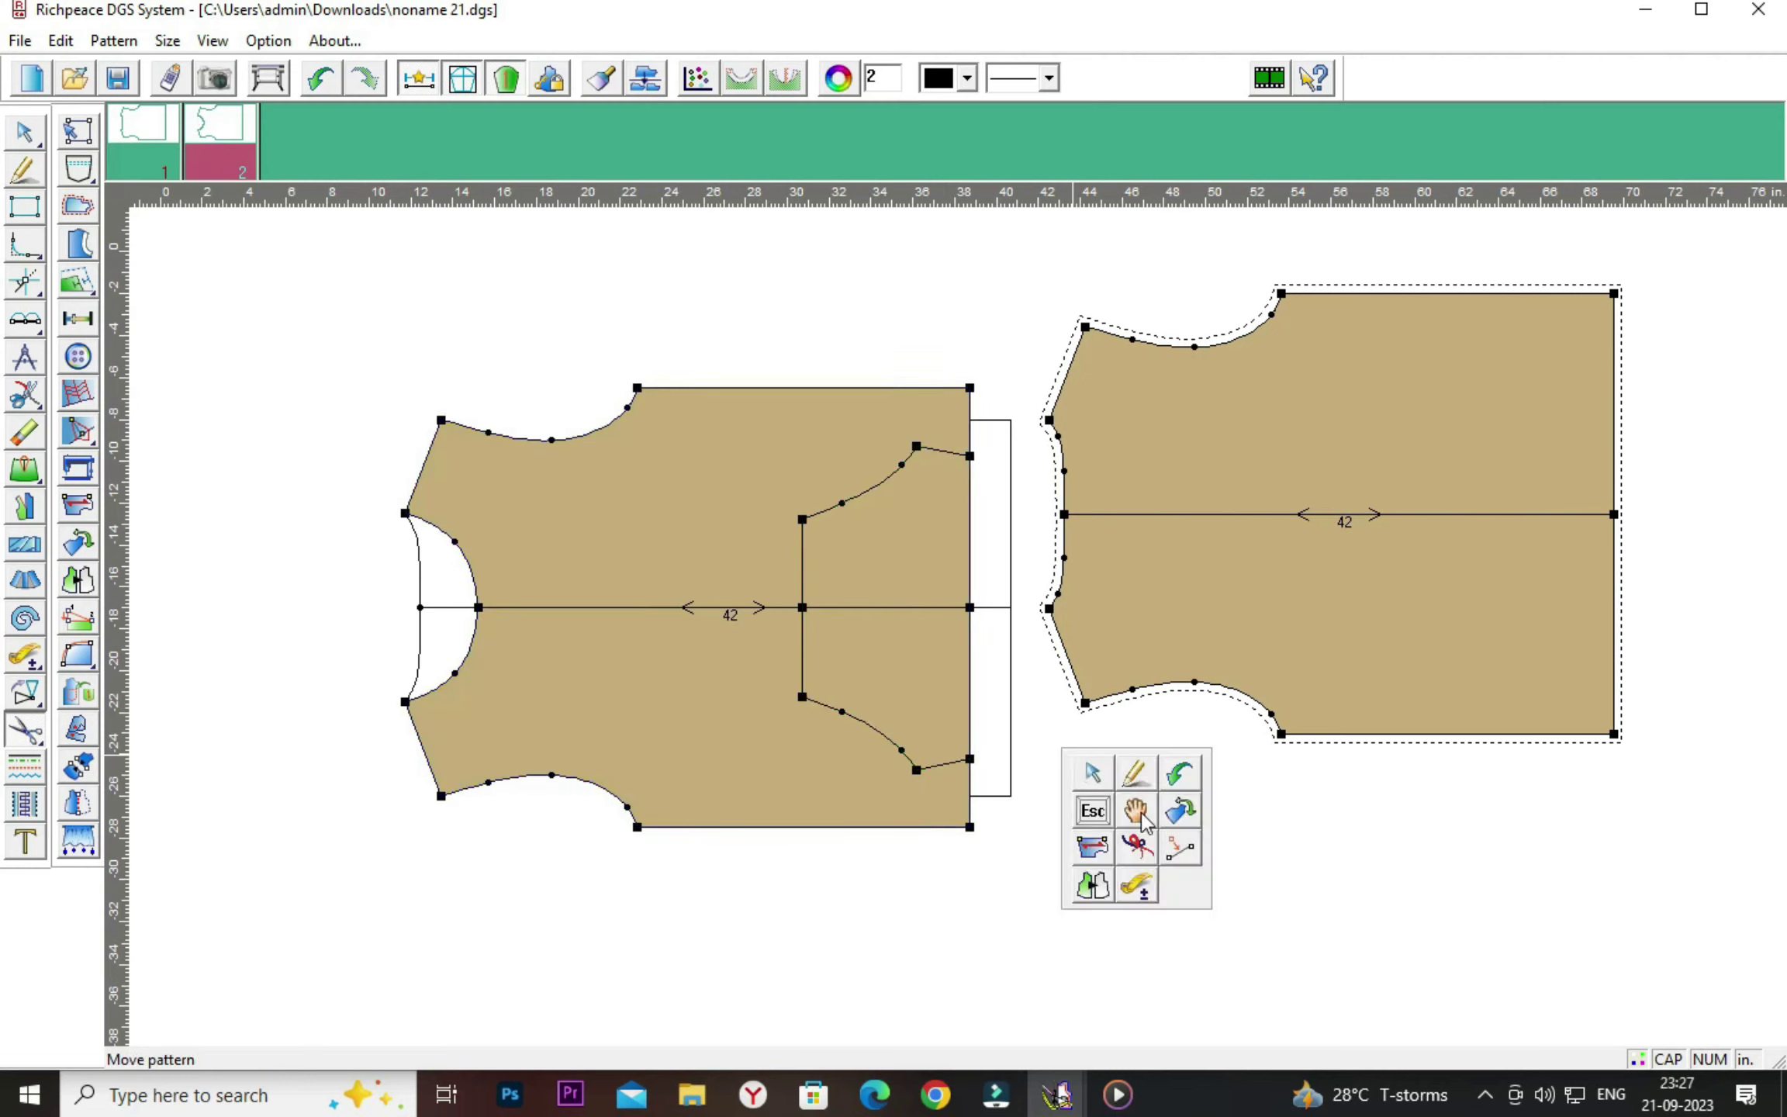
{"action": "left_click", "coordinate": [1140, 814]}
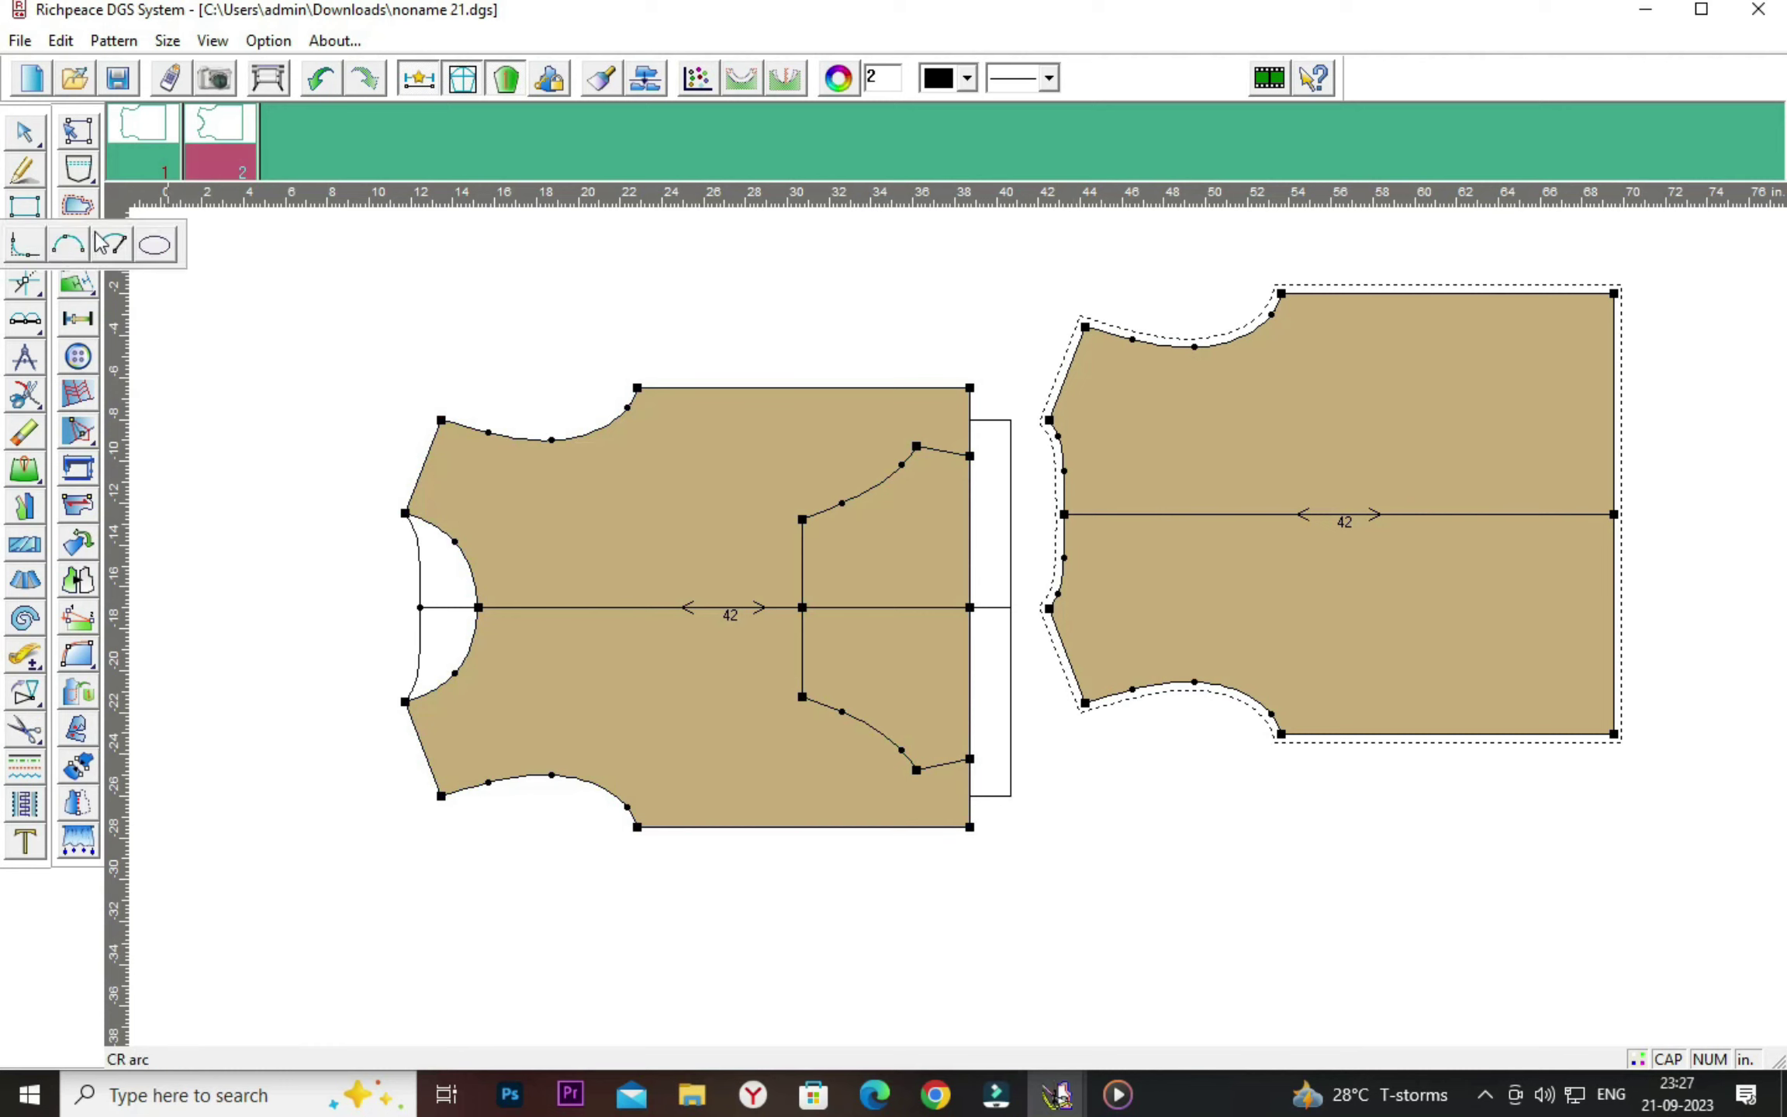
Add a seam allowance around the front piece.
{"action": "left_click", "coordinate": [78, 205]}
{"action": "left_click", "coordinate": [636, 388]}
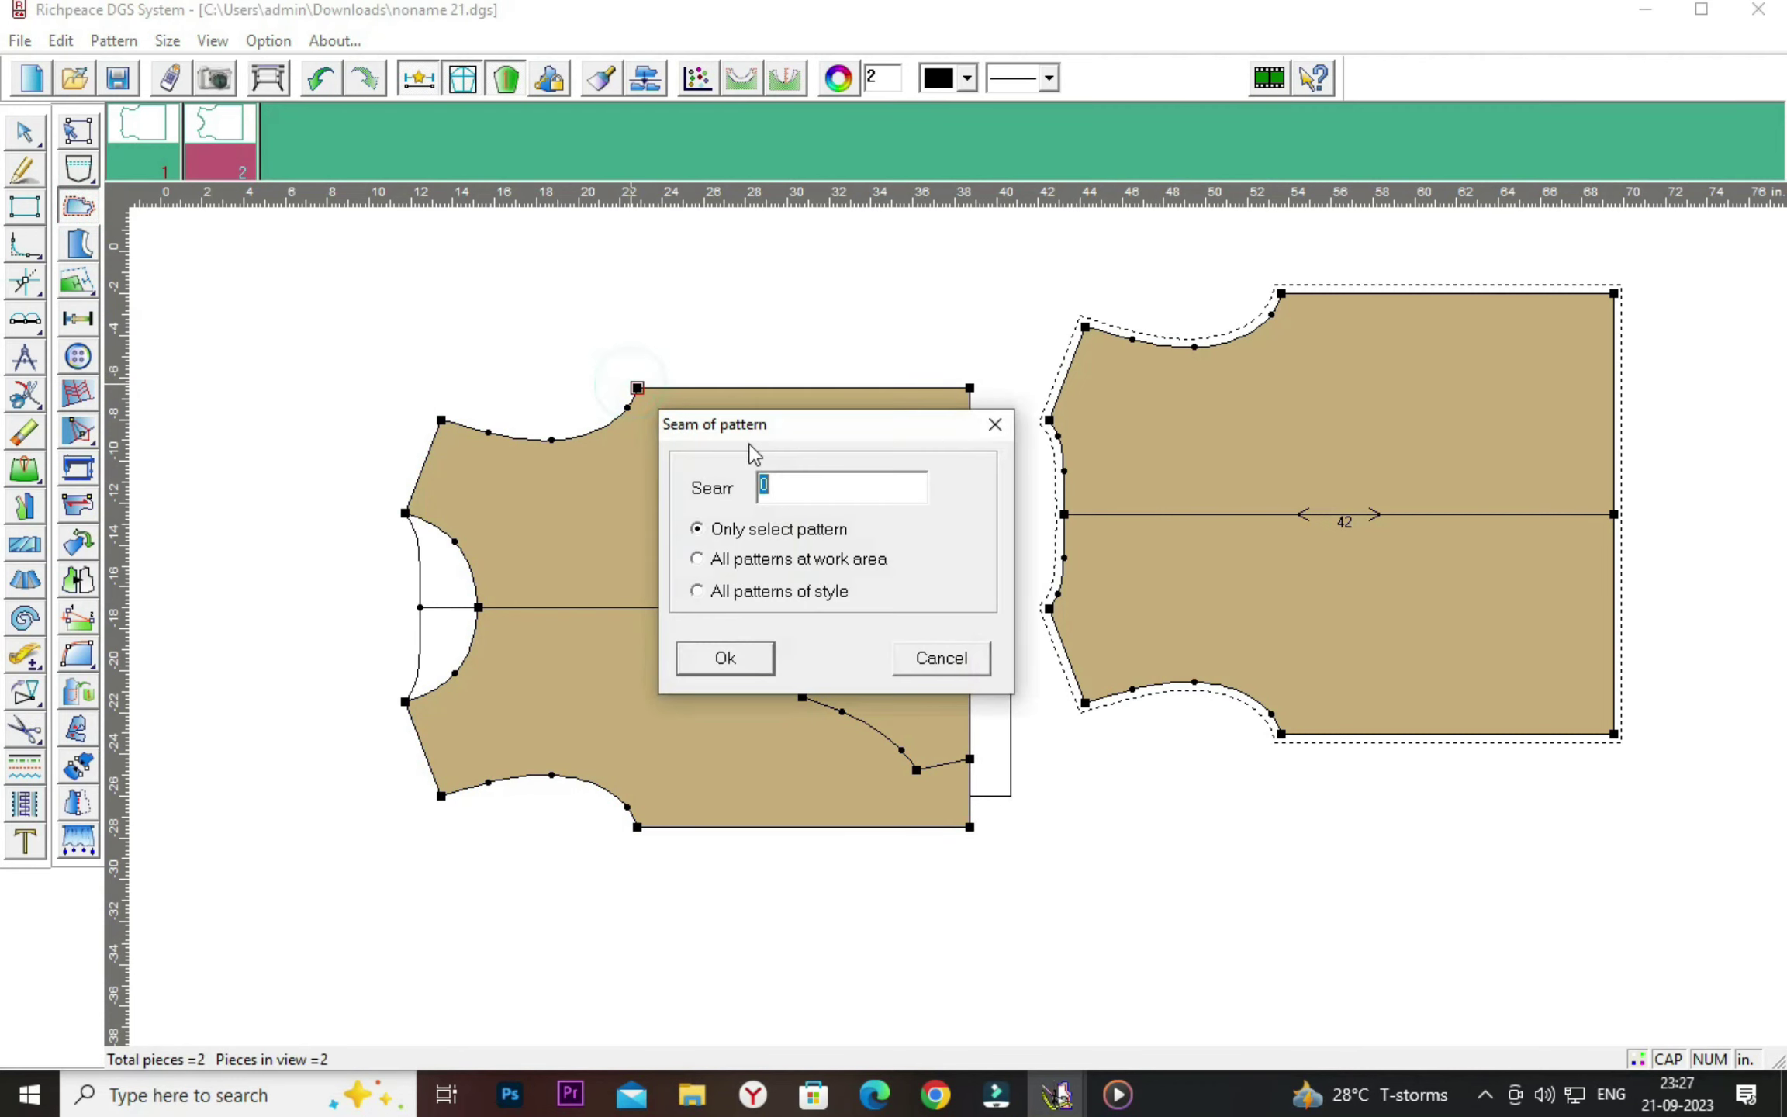
{"action": "mouse_move", "coordinate": [776, 427]}
{"action": "left_mouse_down"}
{"action": "mouse_move", "coordinate": [379, 336]}
{"action": "mouse_move", "coordinate": [295, 267]}
{"action": "left_mouse_up"}
{"action": "key", "text": "BackSpace"}
{"action": "type", "text": "4"}
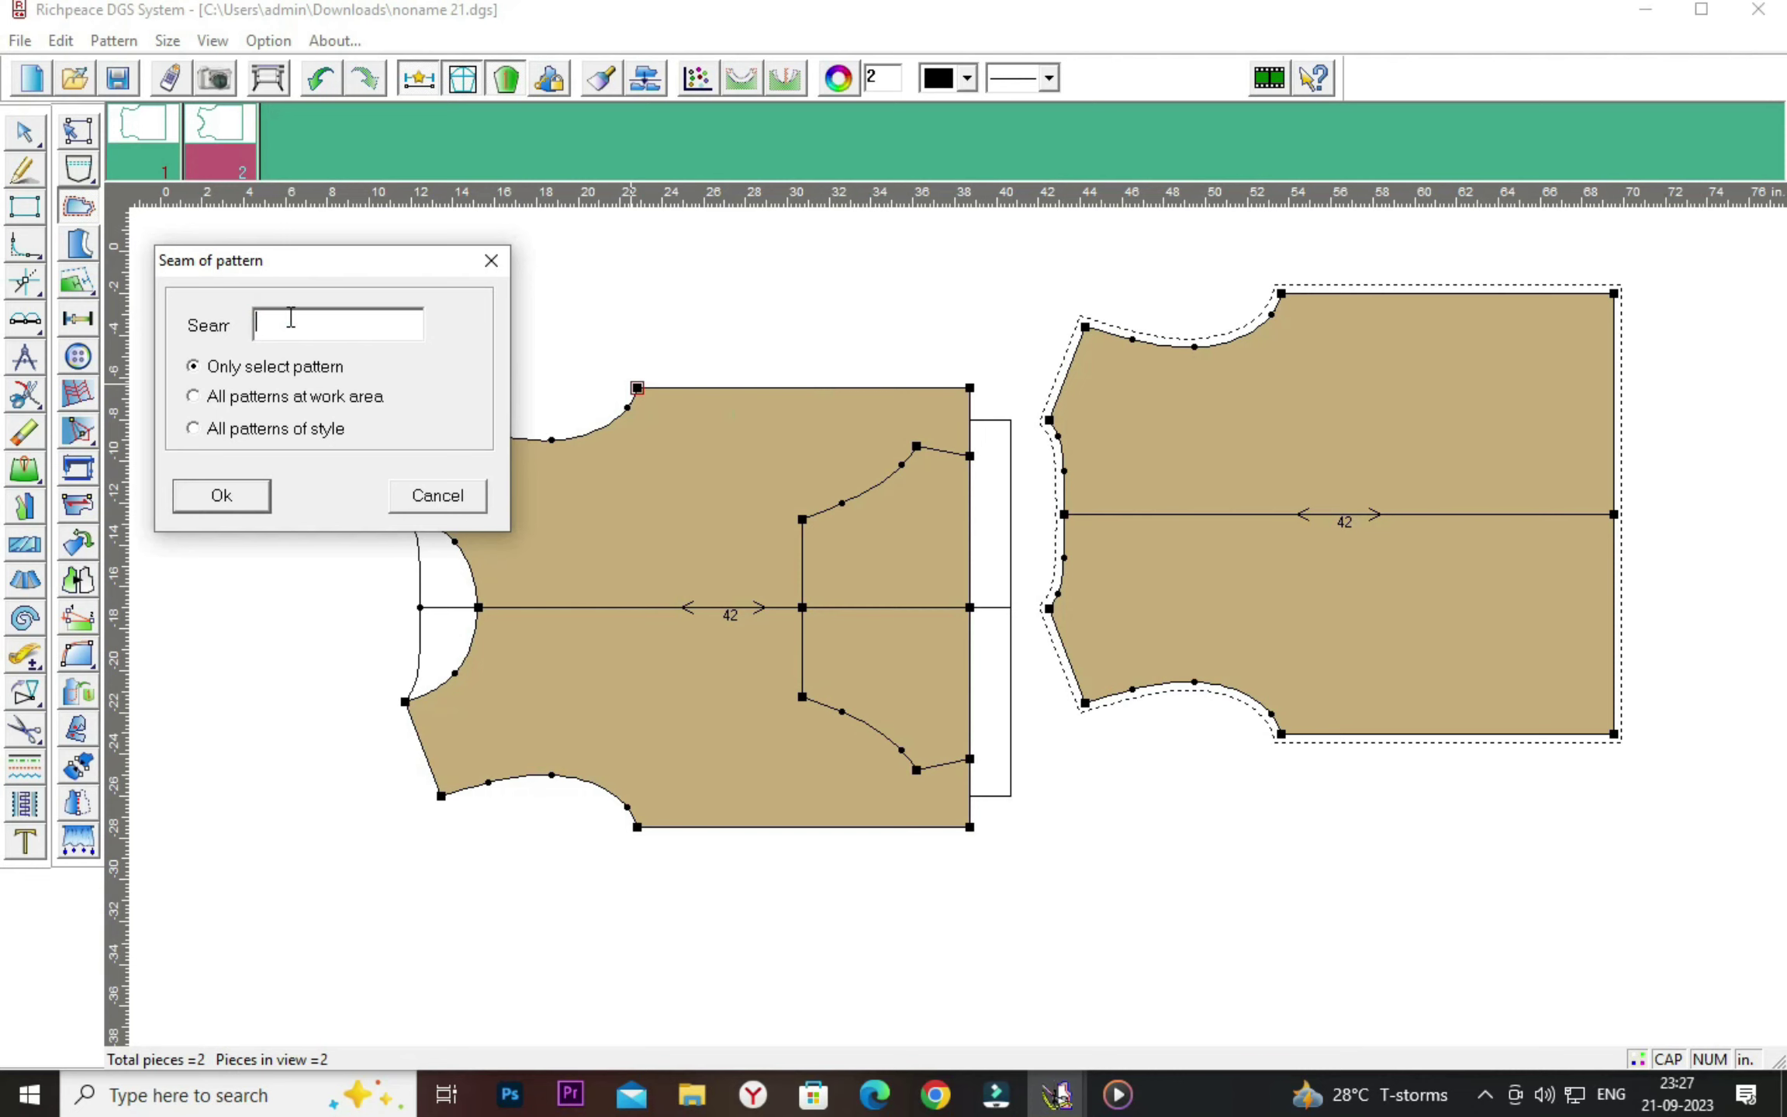
{"action": "left_click", "coordinate": [221, 496]}
Move the back piece to the upper right and place the front below it.
{"action": "right_click", "coordinate": [418, 465]}
{"action": "left_click", "coordinate": [419, 458]}
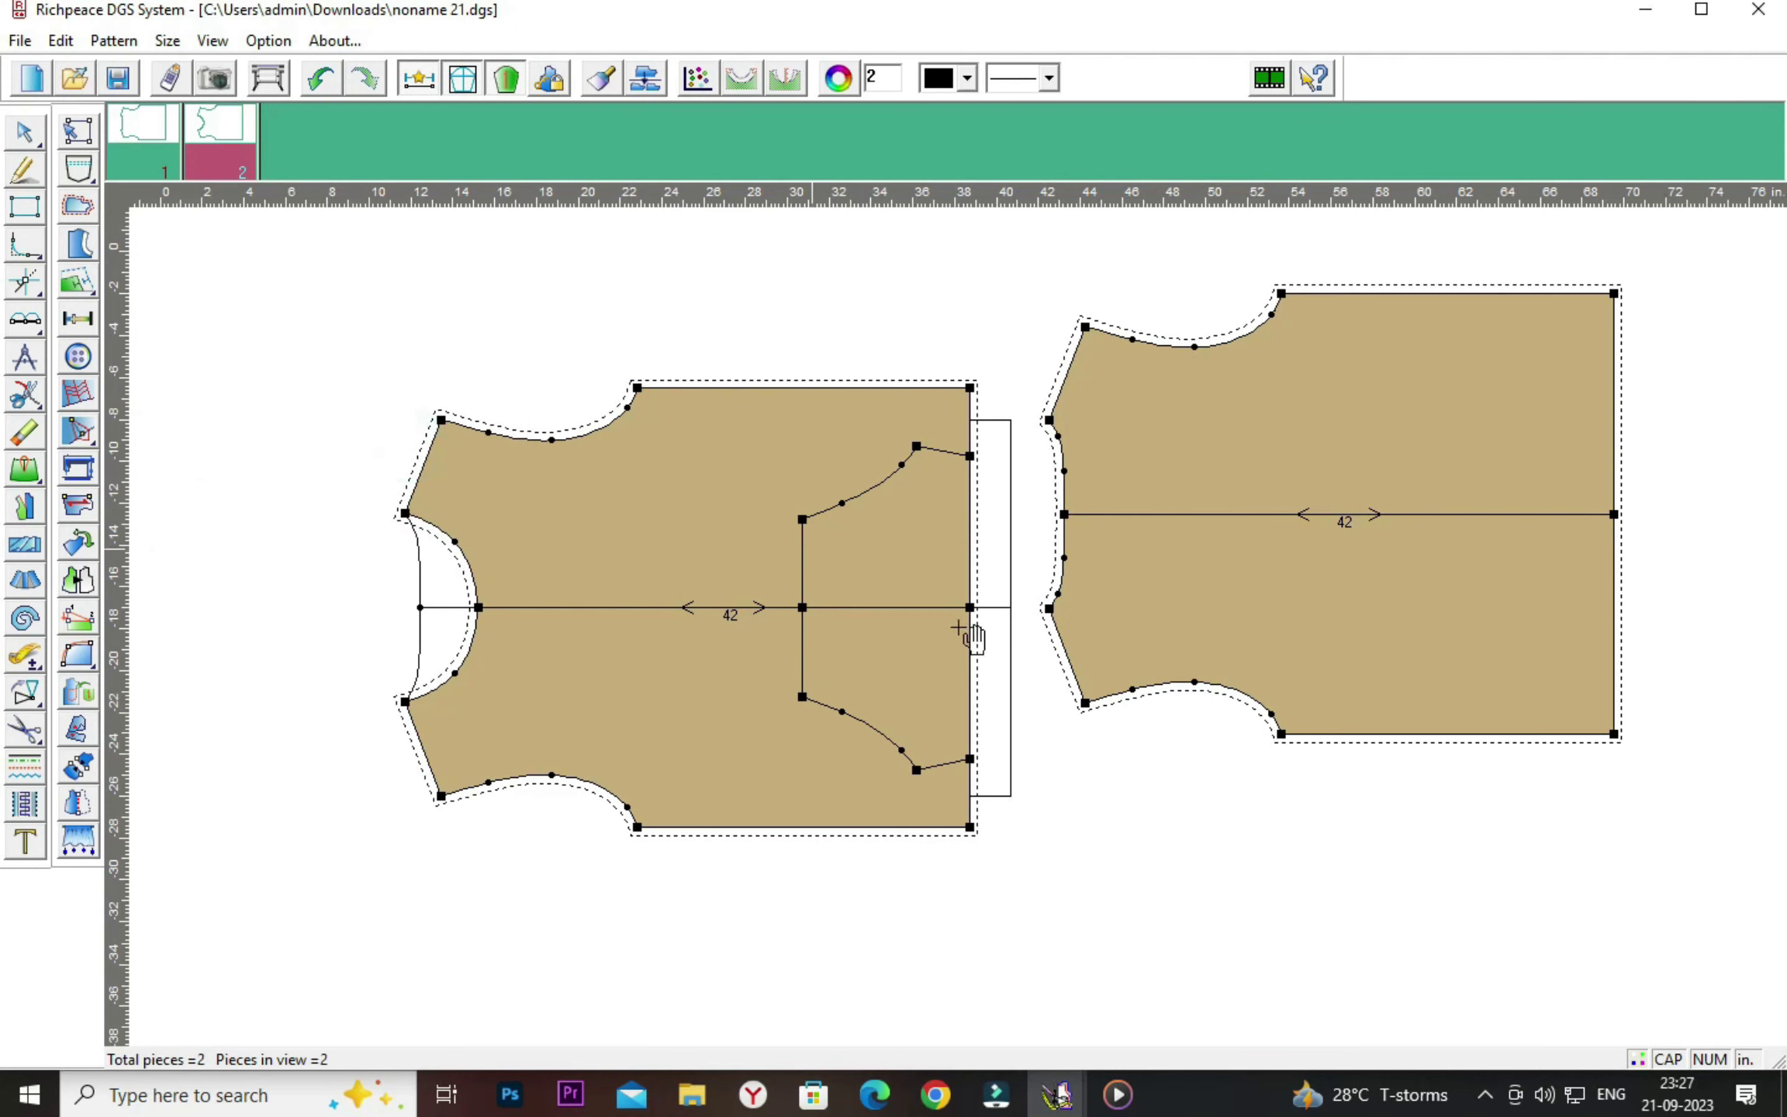
{"action": "mouse_move", "coordinate": [969, 636]}
{"action": "left_mouse_down"}
{"action": "mouse_move", "coordinate": [1039, 512]}
{"action": "mouse_move", "coordinate": [1311, 391]}
{"action": "left_mouse_up"}
{"action": "left_click_drag", "start_coordinate": [894, 647], "coordinate": [1386, 675]}
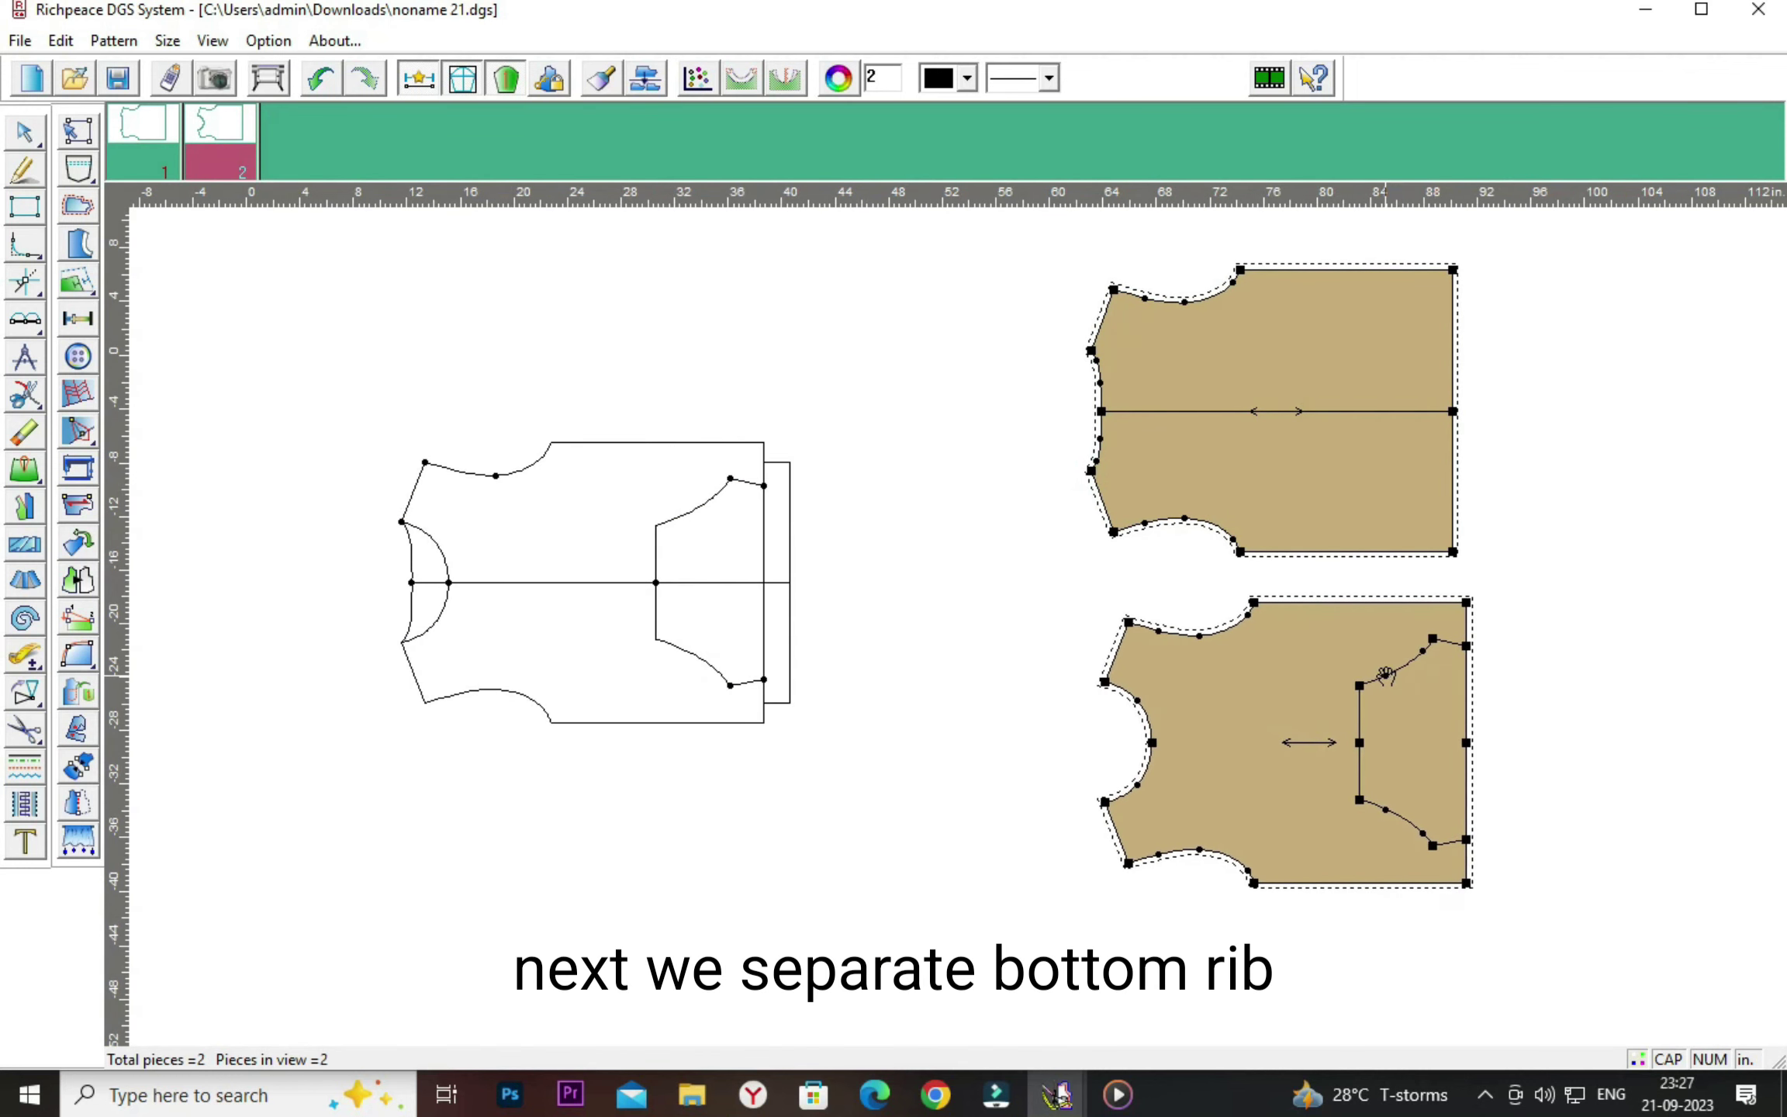
{"action": "left_click", "coordinate": [1383, 677]}
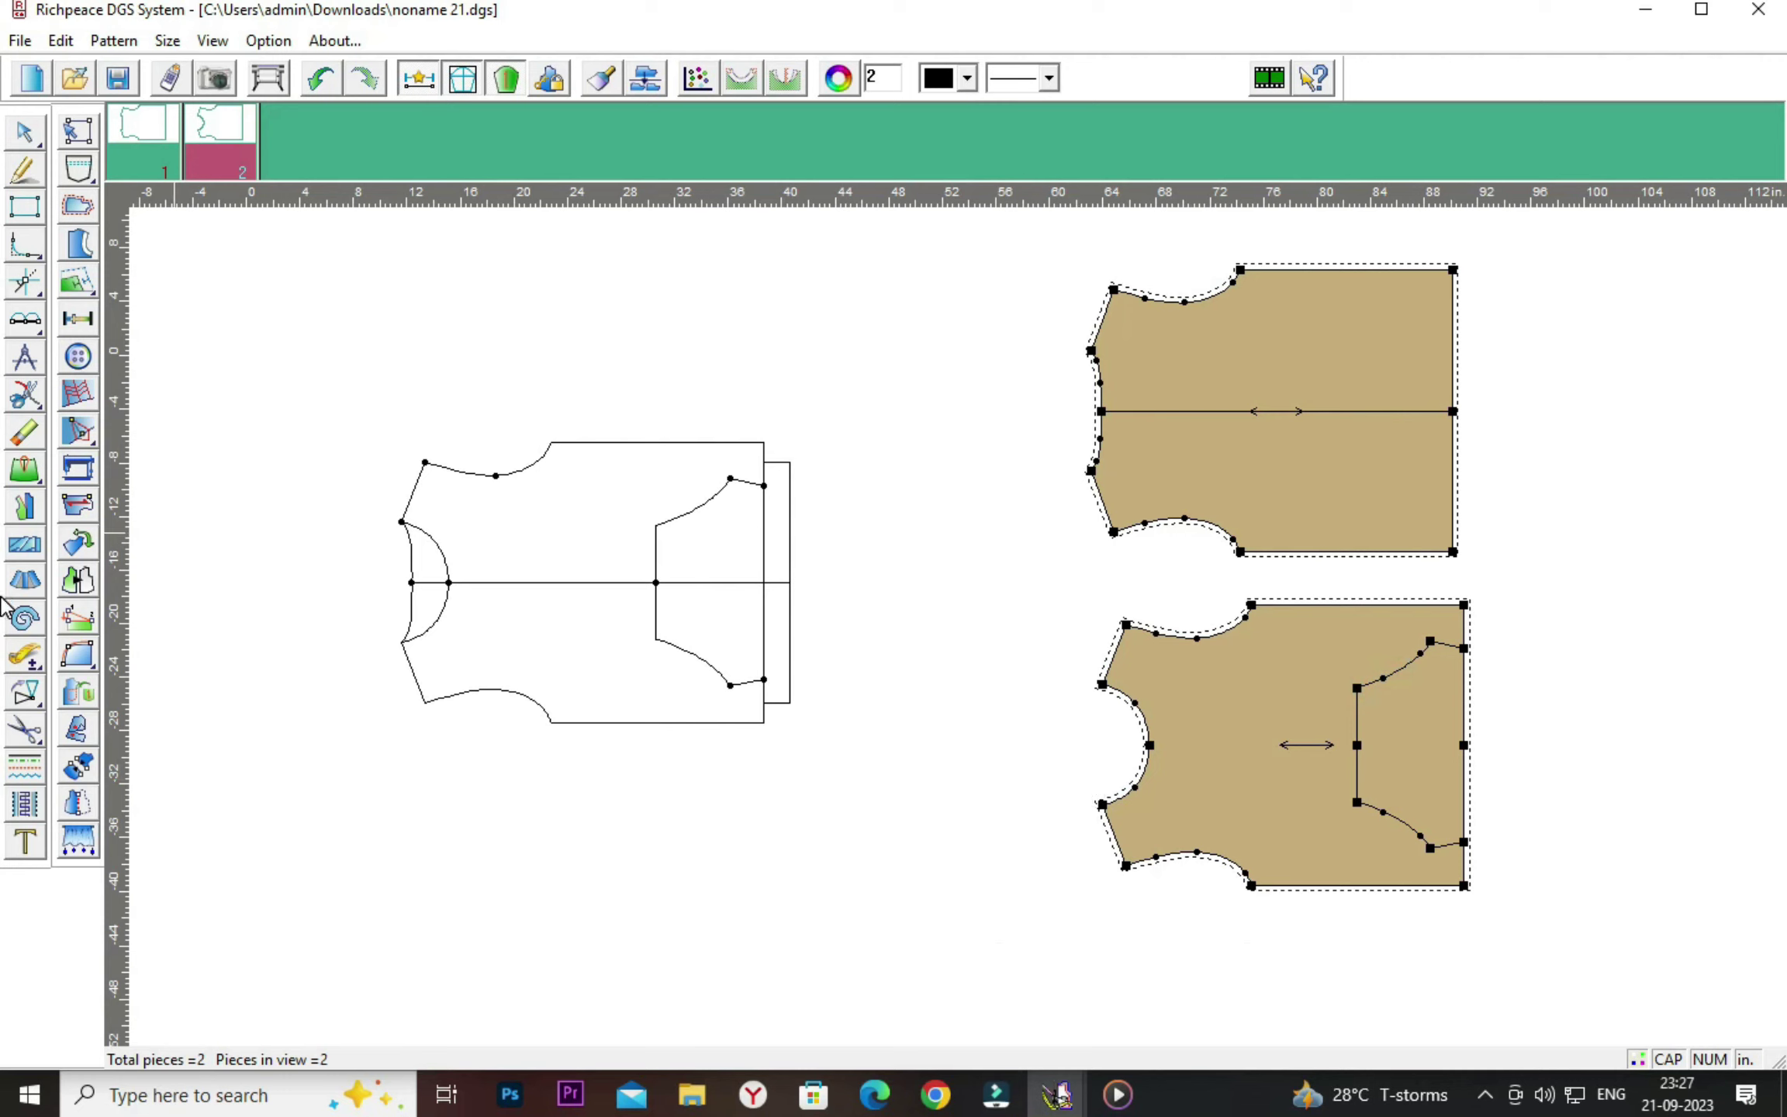
Cut the bottom rib rectangle out of the draft as a third piece.
{"action": "left_click", "coordinate": [25, 729]}
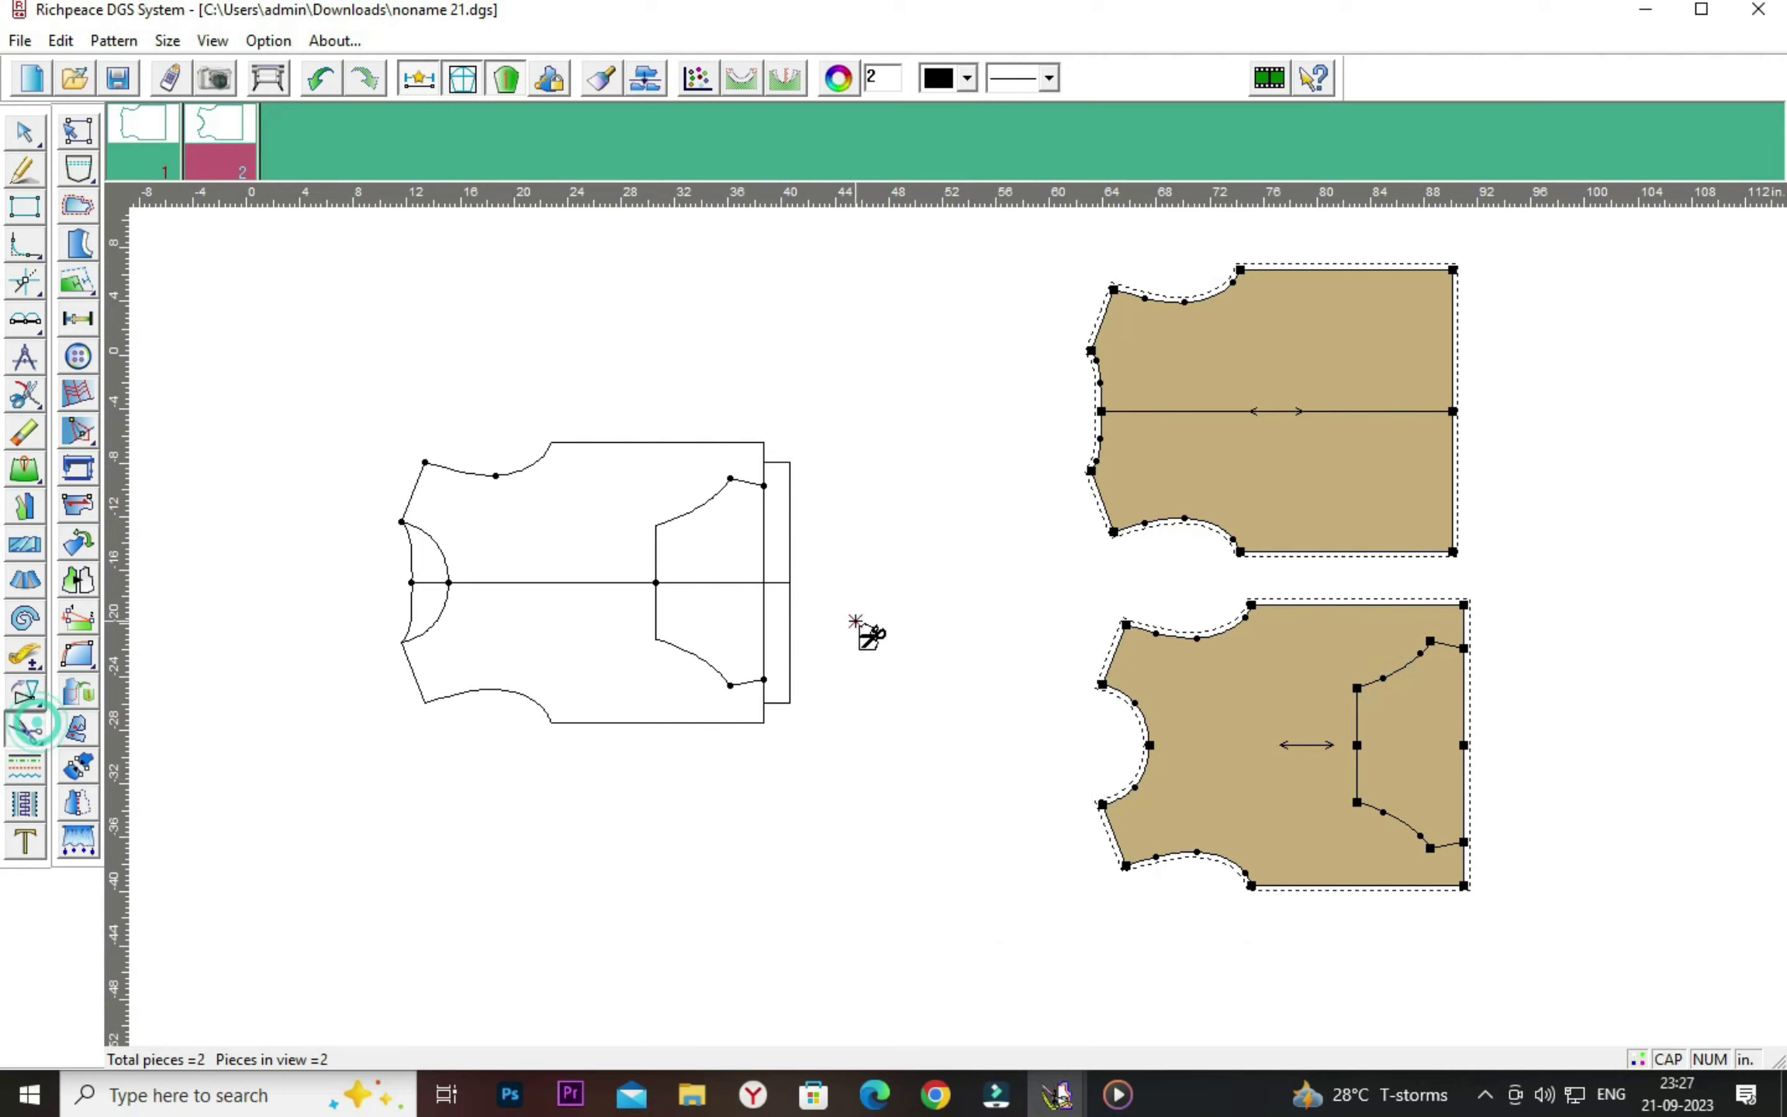
{"action": "left_click", "coordinate": [790, 543]}
{"action": "left_click", "coordinate": [779, 464]}
{"action": "left_click", "coordinate": [763, 543]}
{"action": "left_click", "coordinate": [766, 621]}
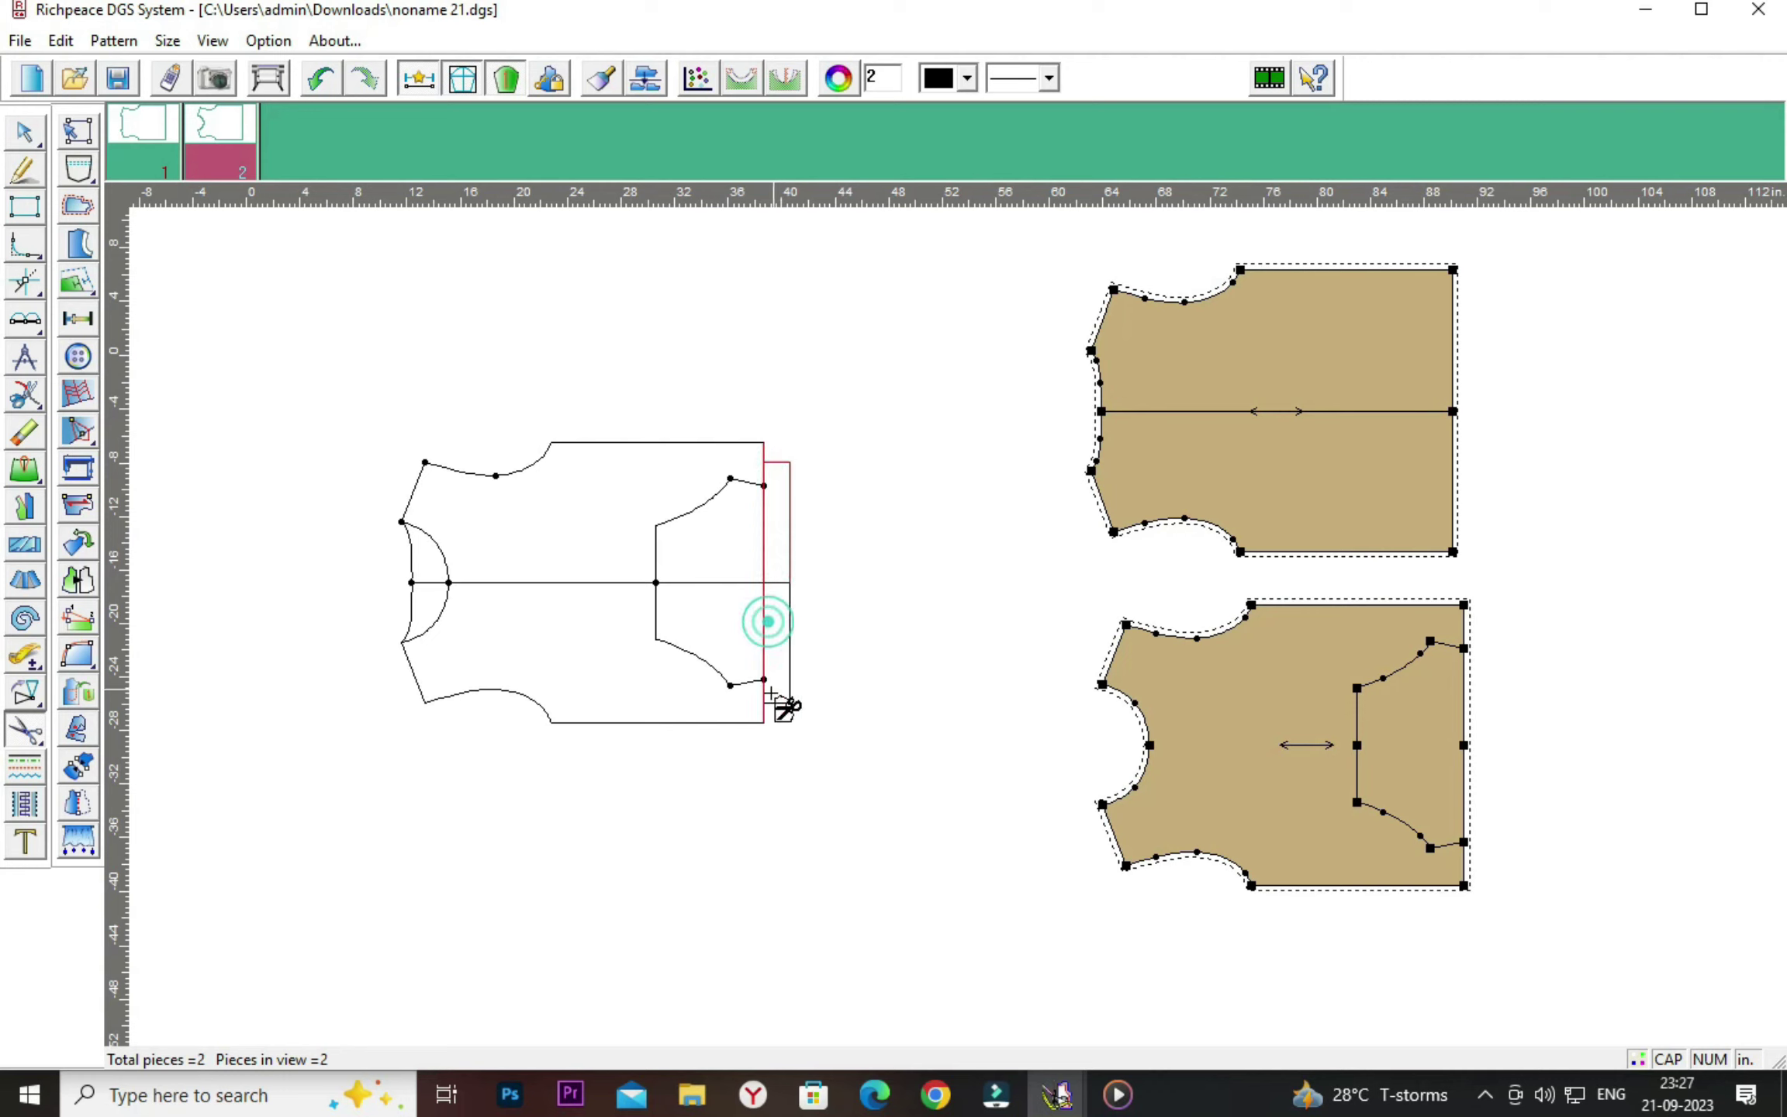
{"action": "left_click", "coordinate": [776, 702]}
{"action": "right_click", "coordinate": [885, 605]}
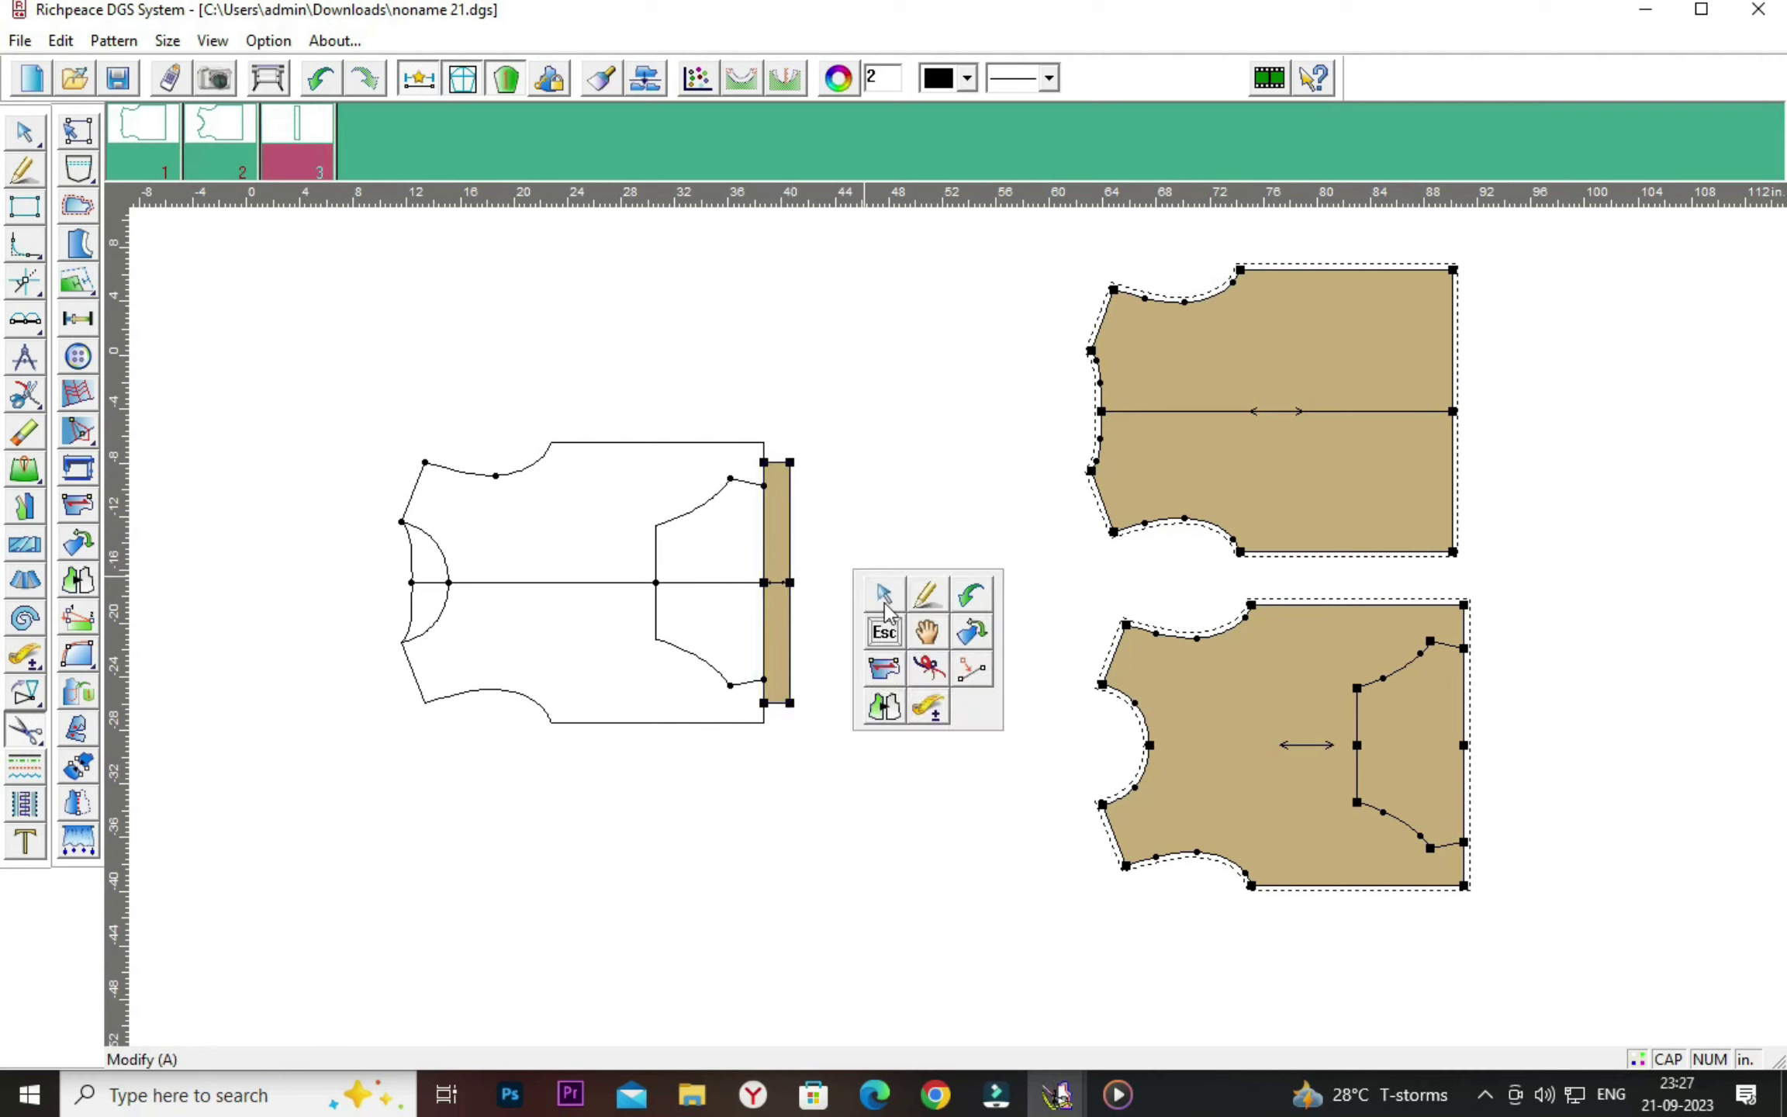
Move the rib strip beside the draft and nudge the back piece down slightly.
{"action": "left_click", "coordinate": [884, 597]}
{"action": "left_click_drag", "start_coordinate": [790, 582], "coordinate": [927, 588]}
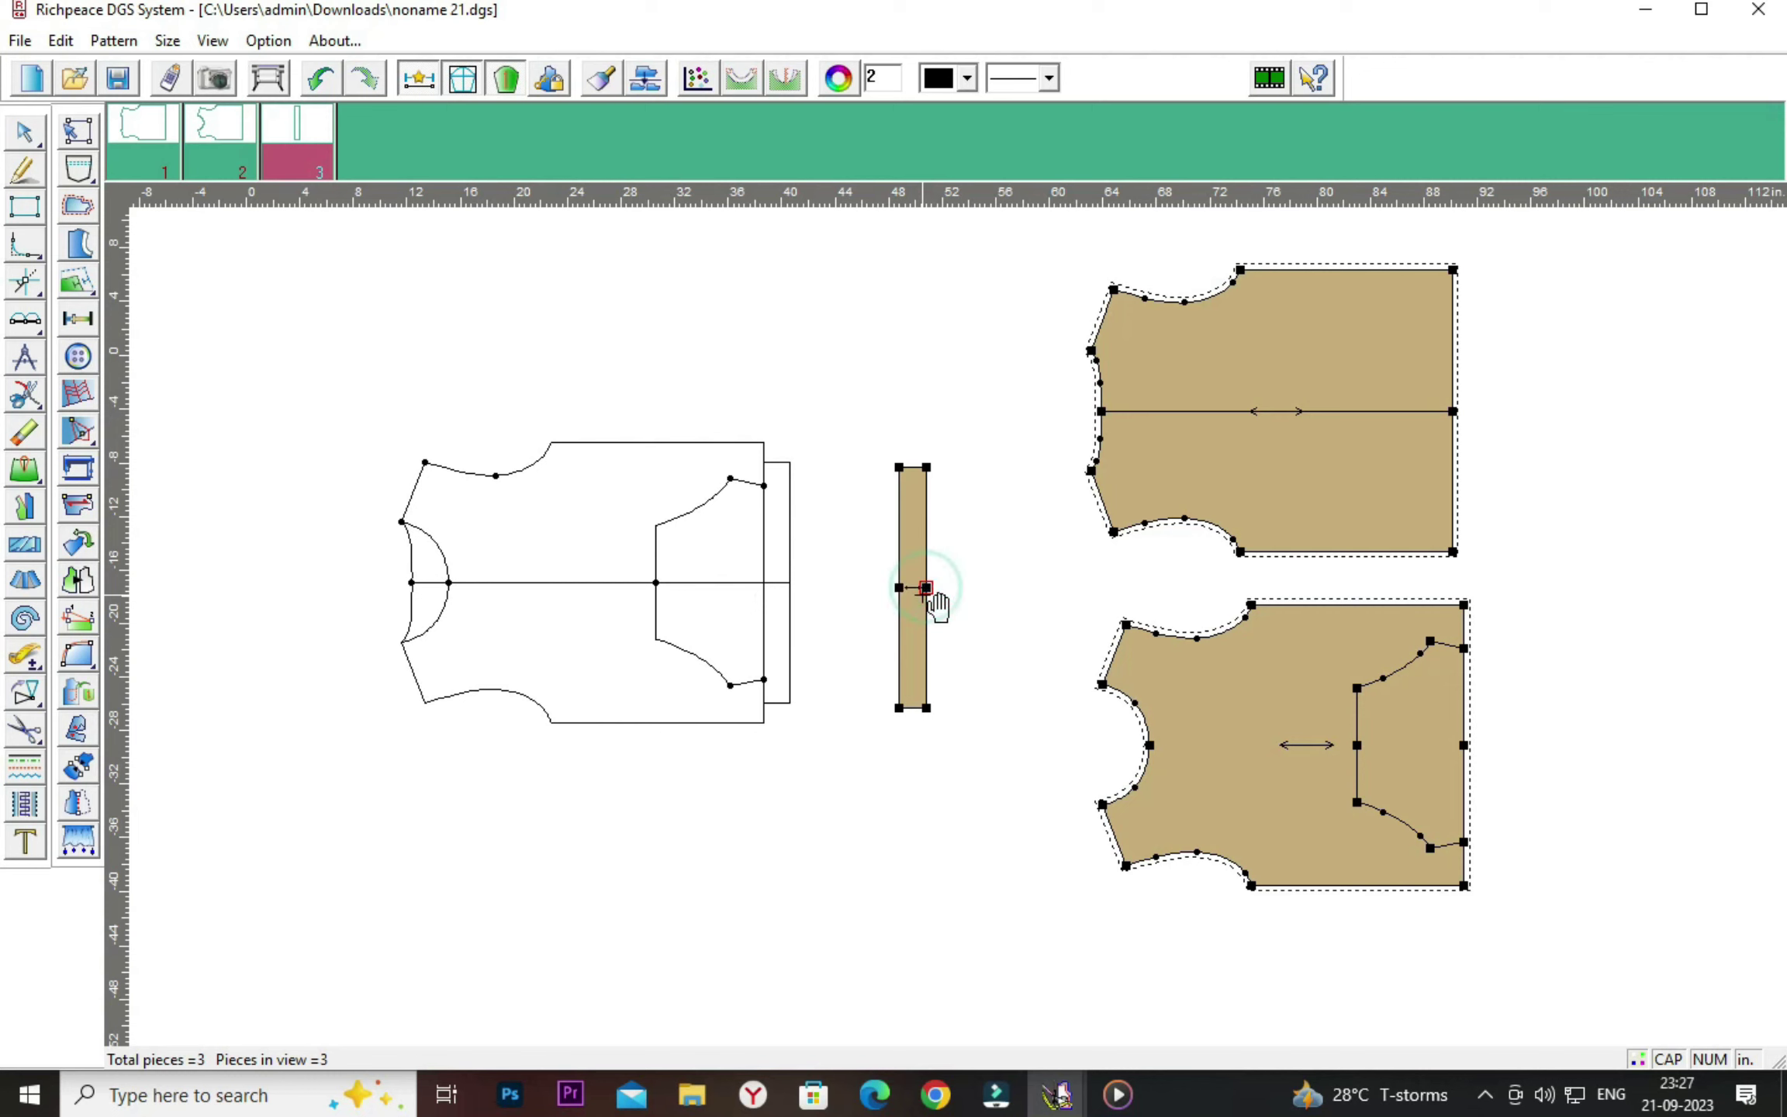
{"action": "scroll", "coordinate": [937, 605], "scroll_direction": "up", "scroll_amount": 1}
{"action": "scroll", "coordinate": [936, 605], "scroll_direction": "up", "scroll_amount": 1}
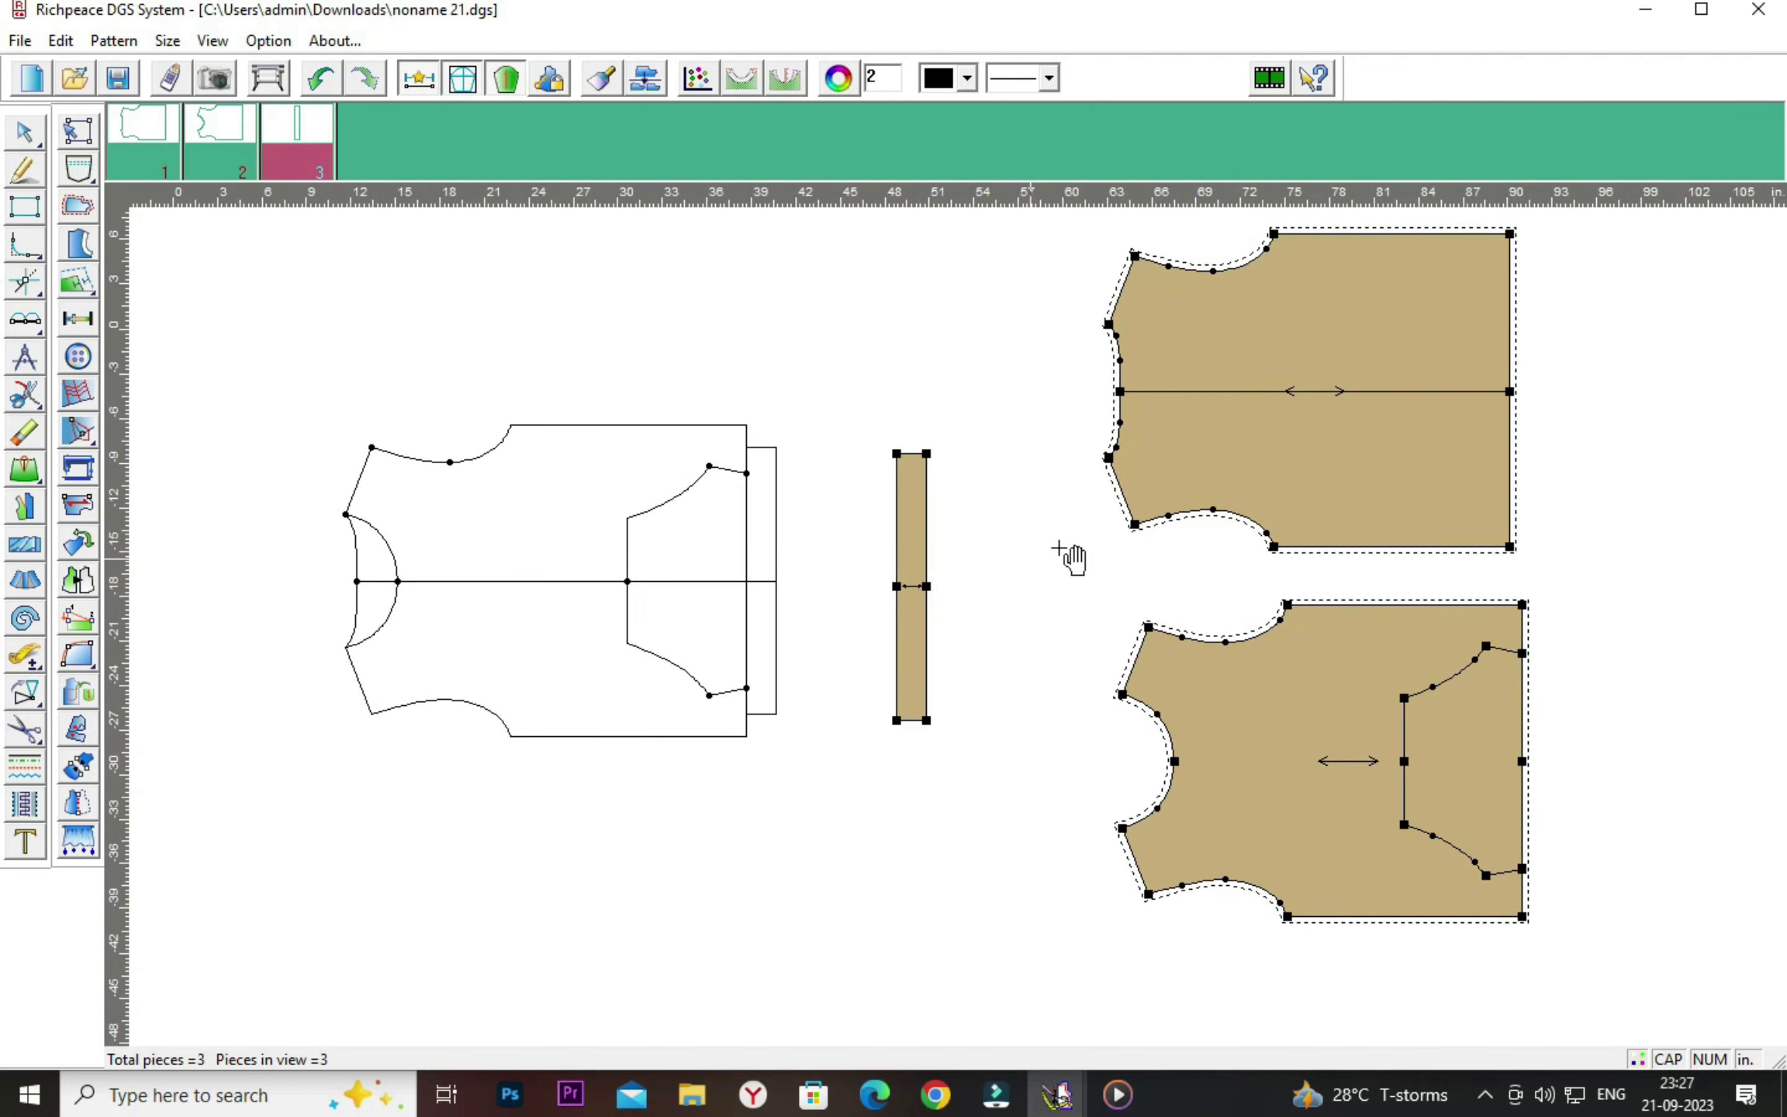
{"action": "left_click_drag", "start_coordinate": [1225, 467], "coordinate": [1225, 486]}
{"action": "mouse_move", "coordinate": [919, 570]}
{"action": "left_mouse_down"}
{"action": "mouse_move", "coordinate": [1617, 388]}
{"action": "mouse_move", "coordinate": [864, 597]}
{"action": "left_mouse_up"}
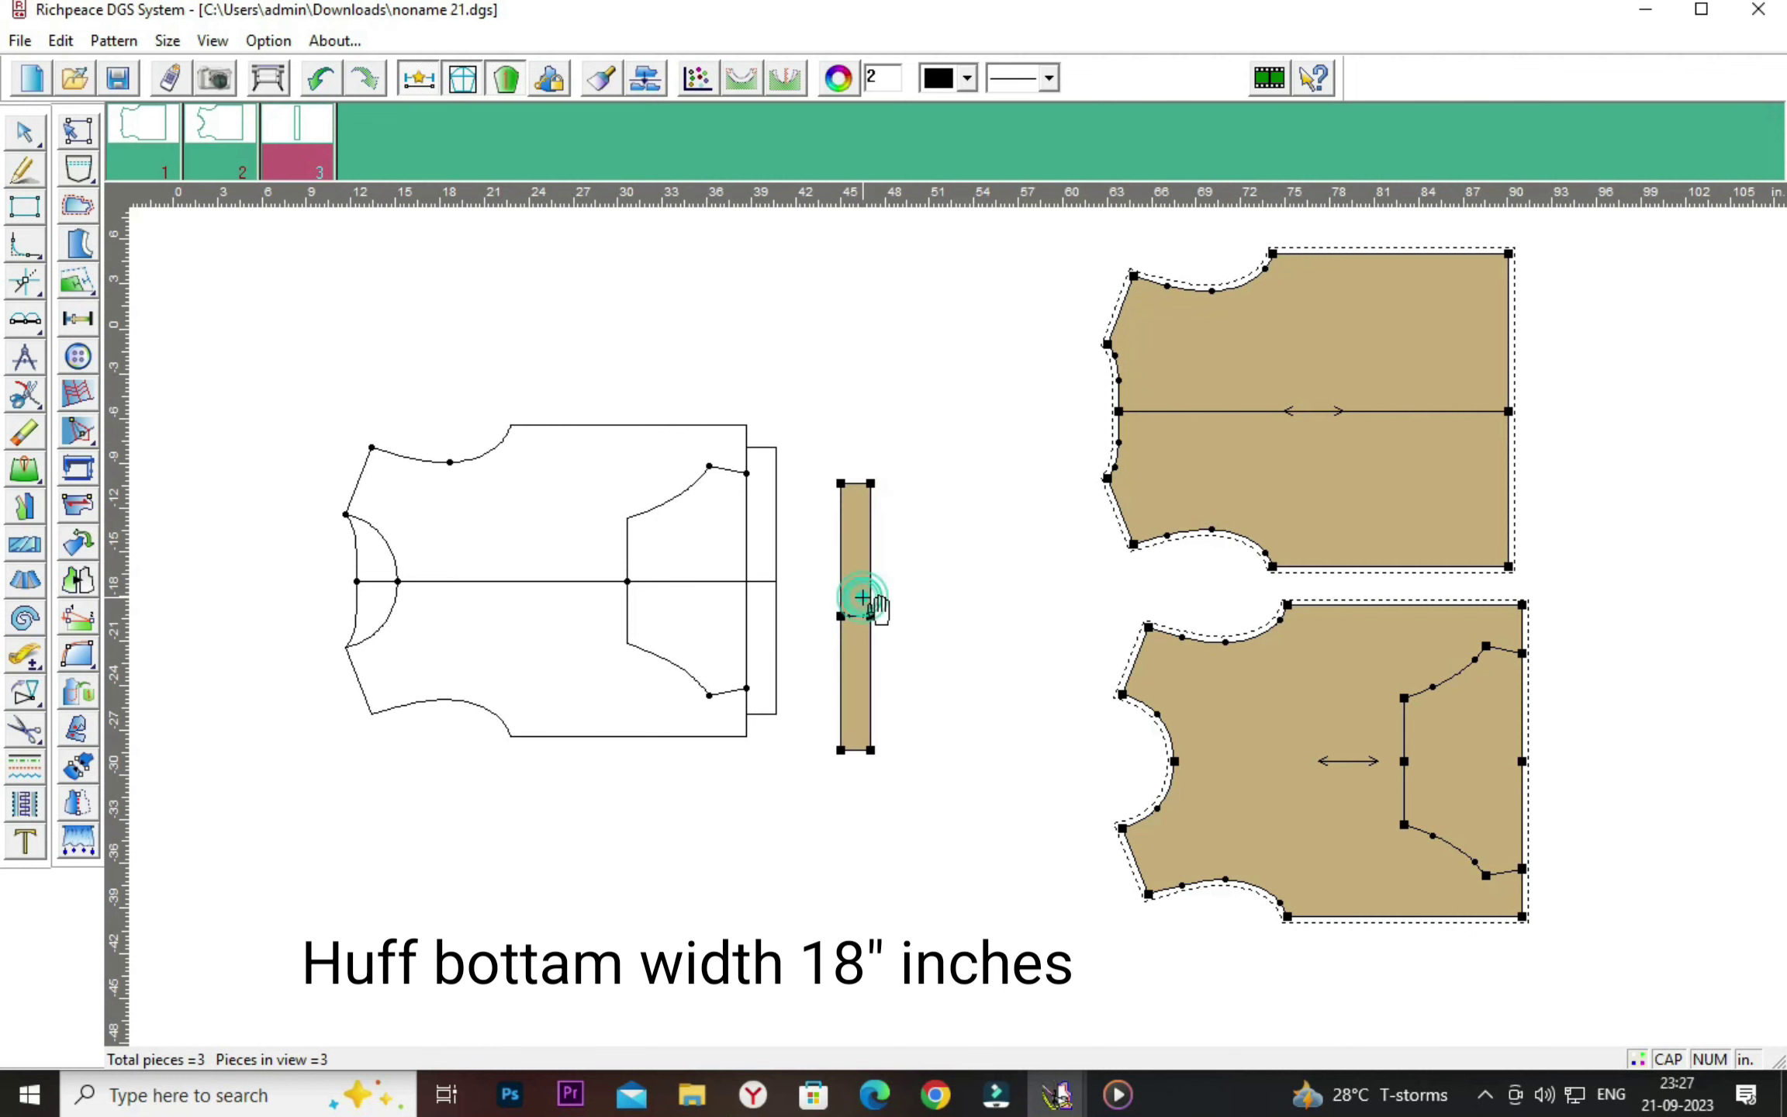
Mirror the rib strip and shift it down to the right of the body pieces.
{"action": "key", "text": "s"}
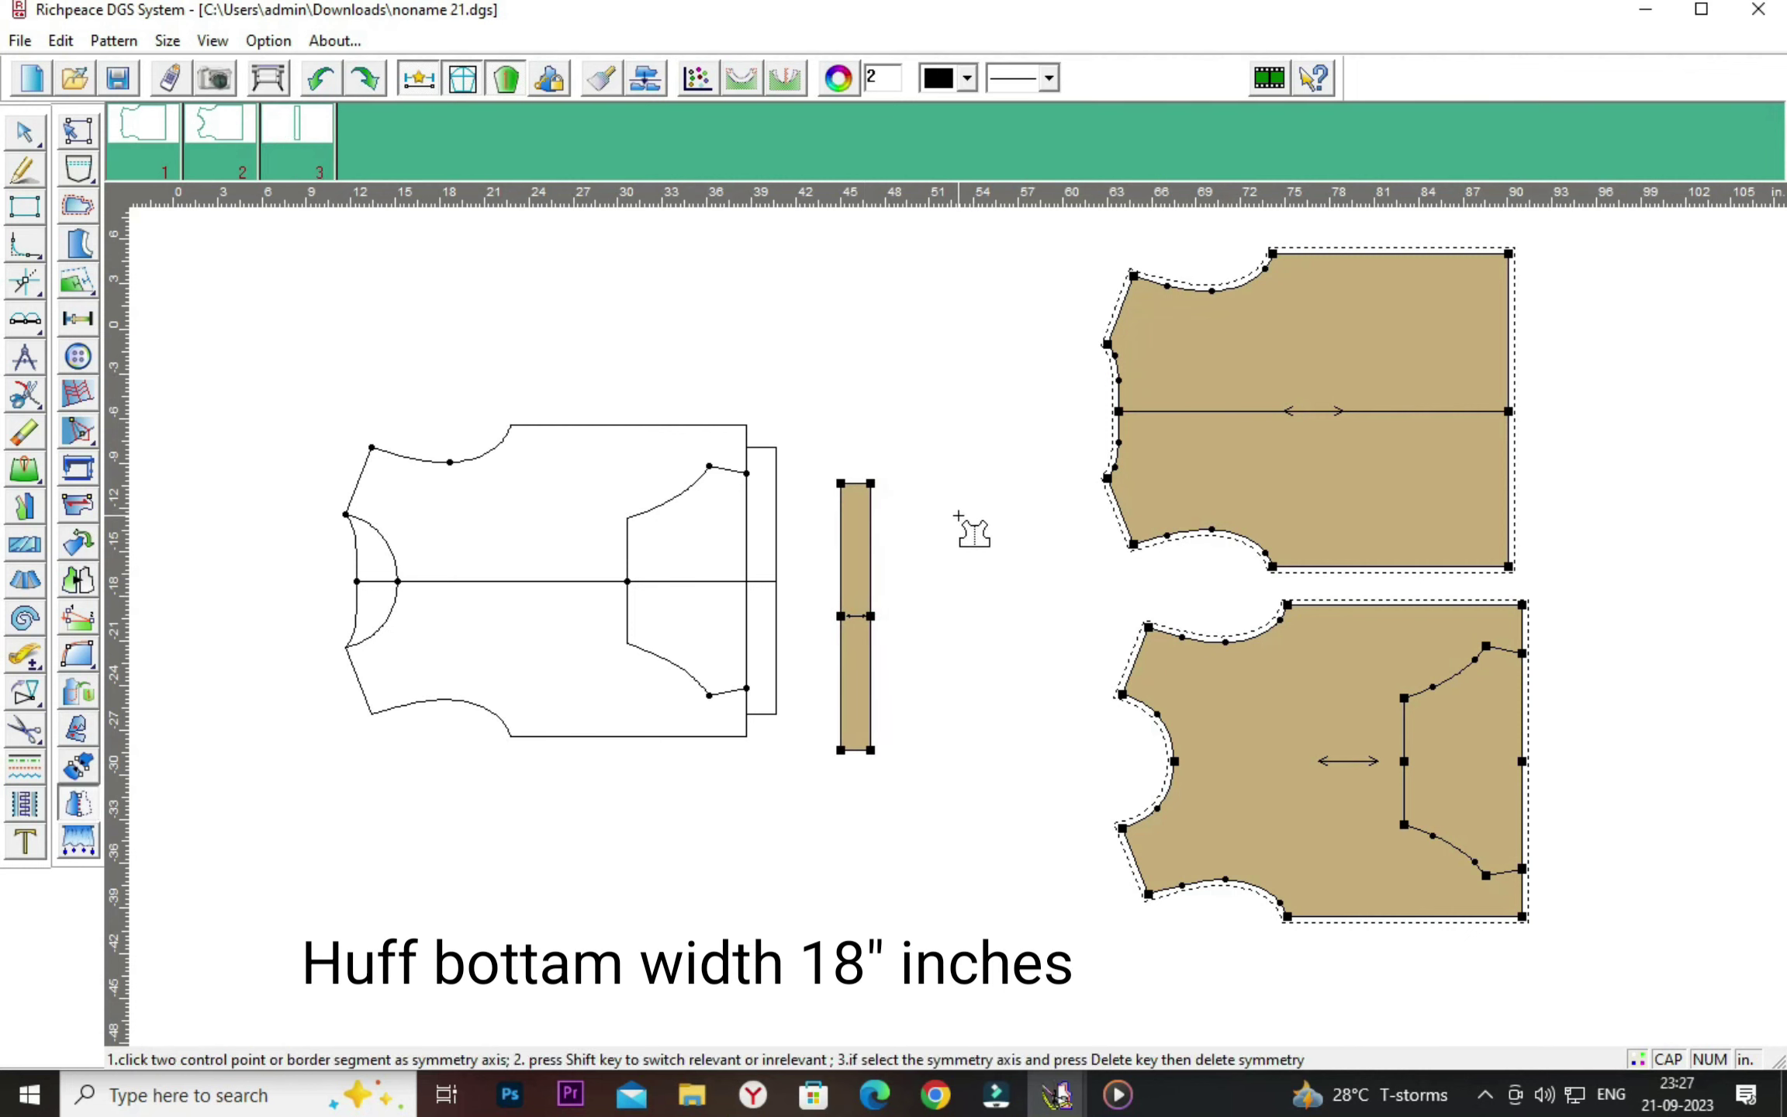
{"action": "left_click", "coordinate": [869, 497]}
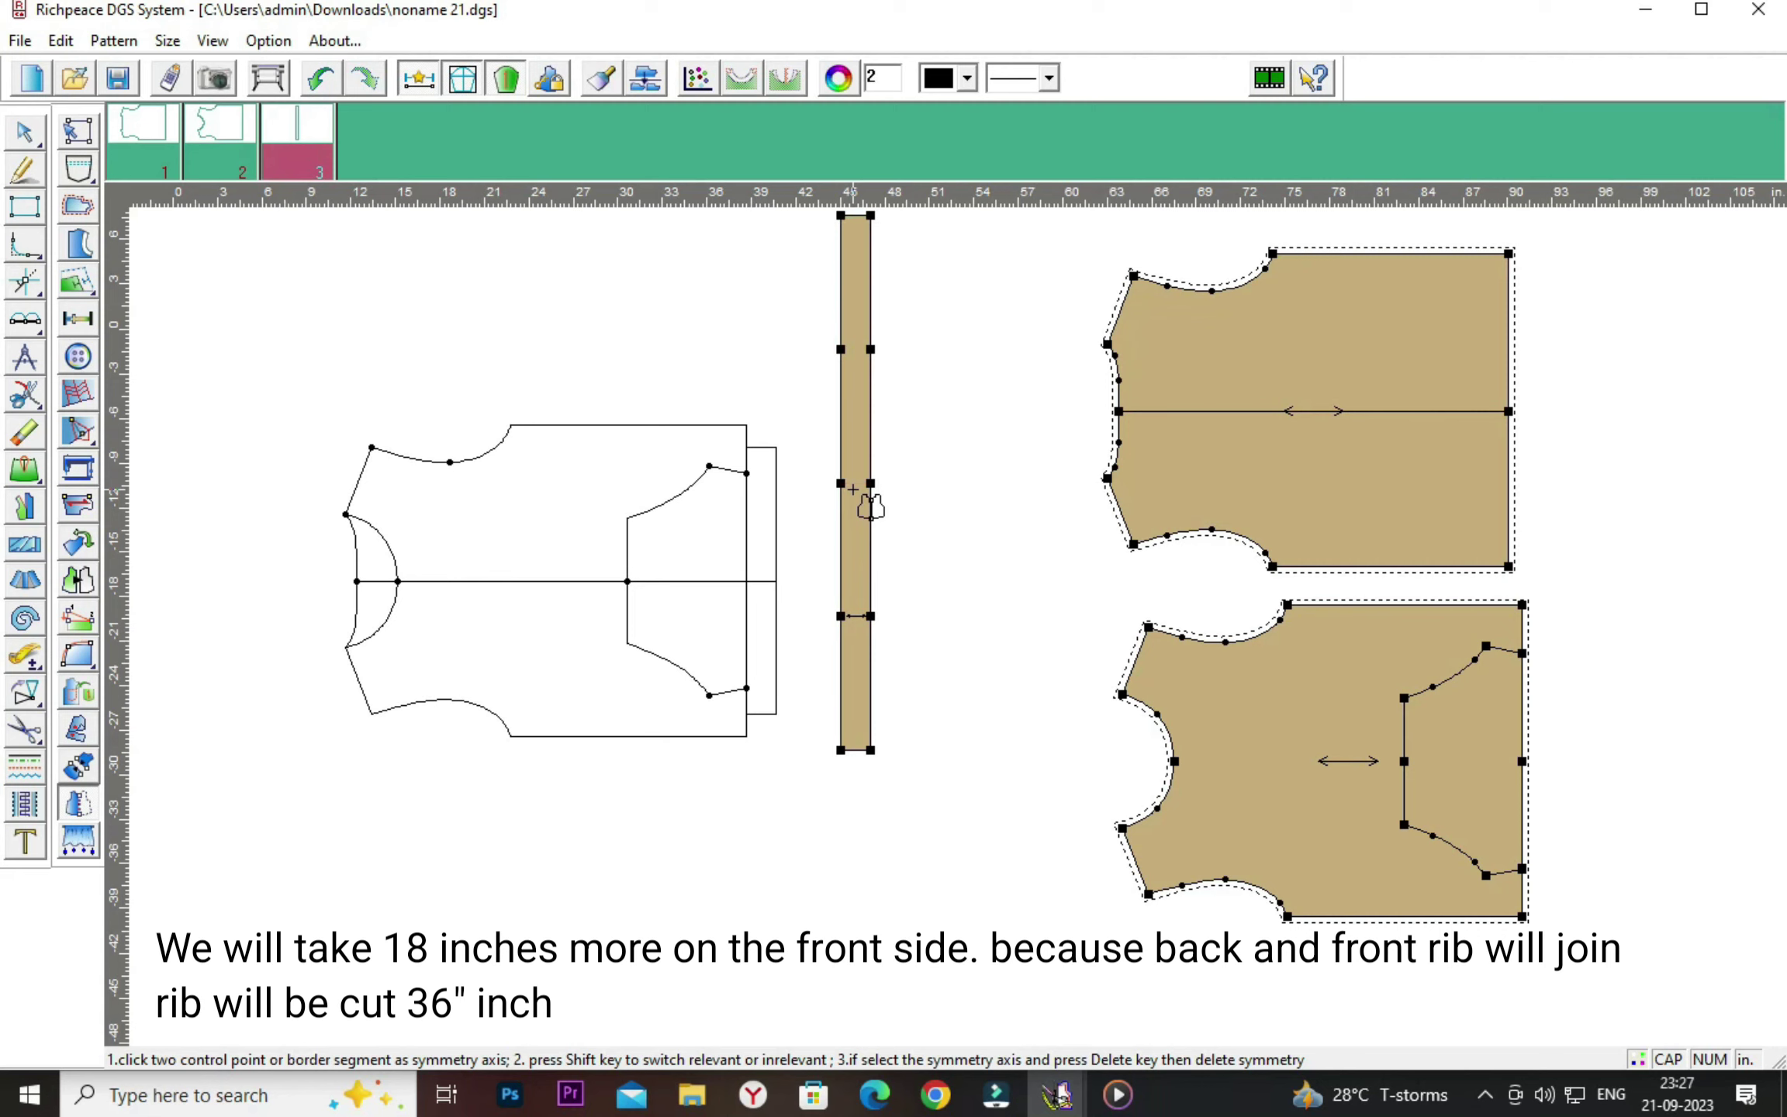
{"action": "right_click", "coordinate": [1001, 477]}
{"action": "left_click", "coordinate": [1053, 527]}
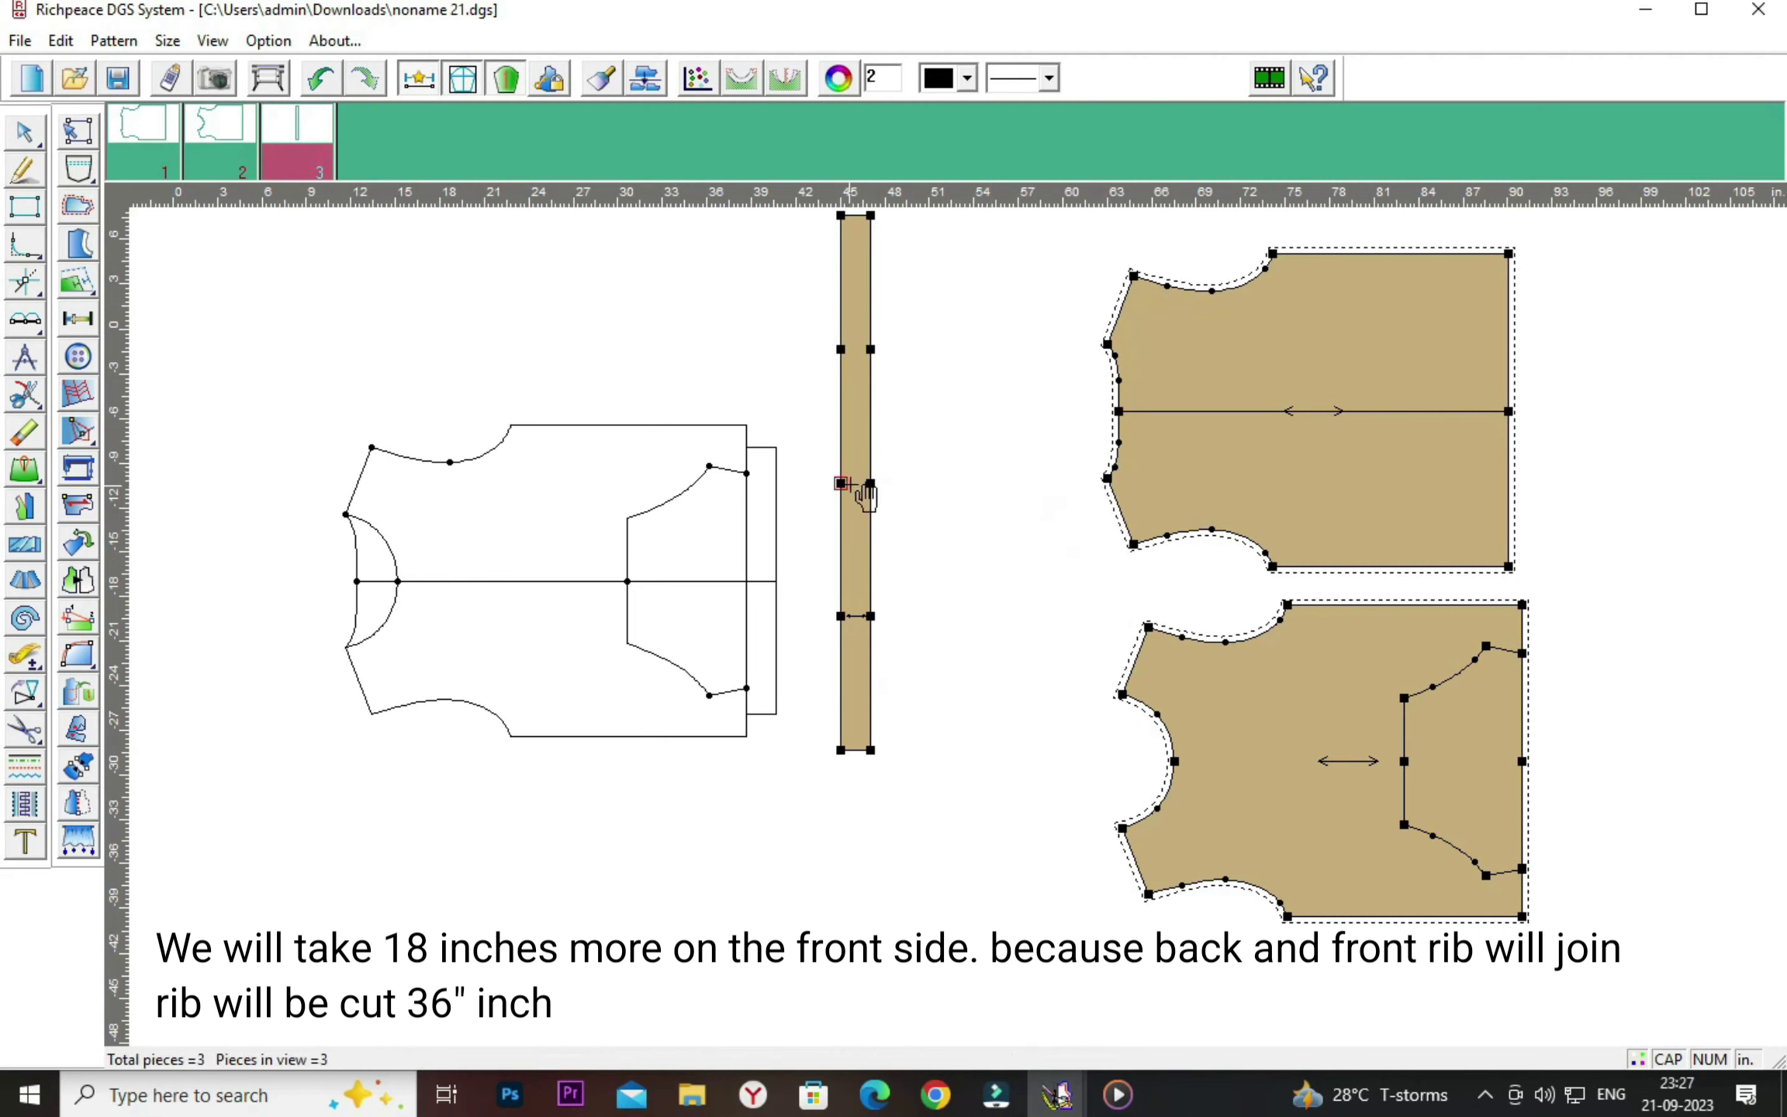
{"action": "left_click_drag", "start_coordinate": [853, 484], "coordinate": [878, 548]}
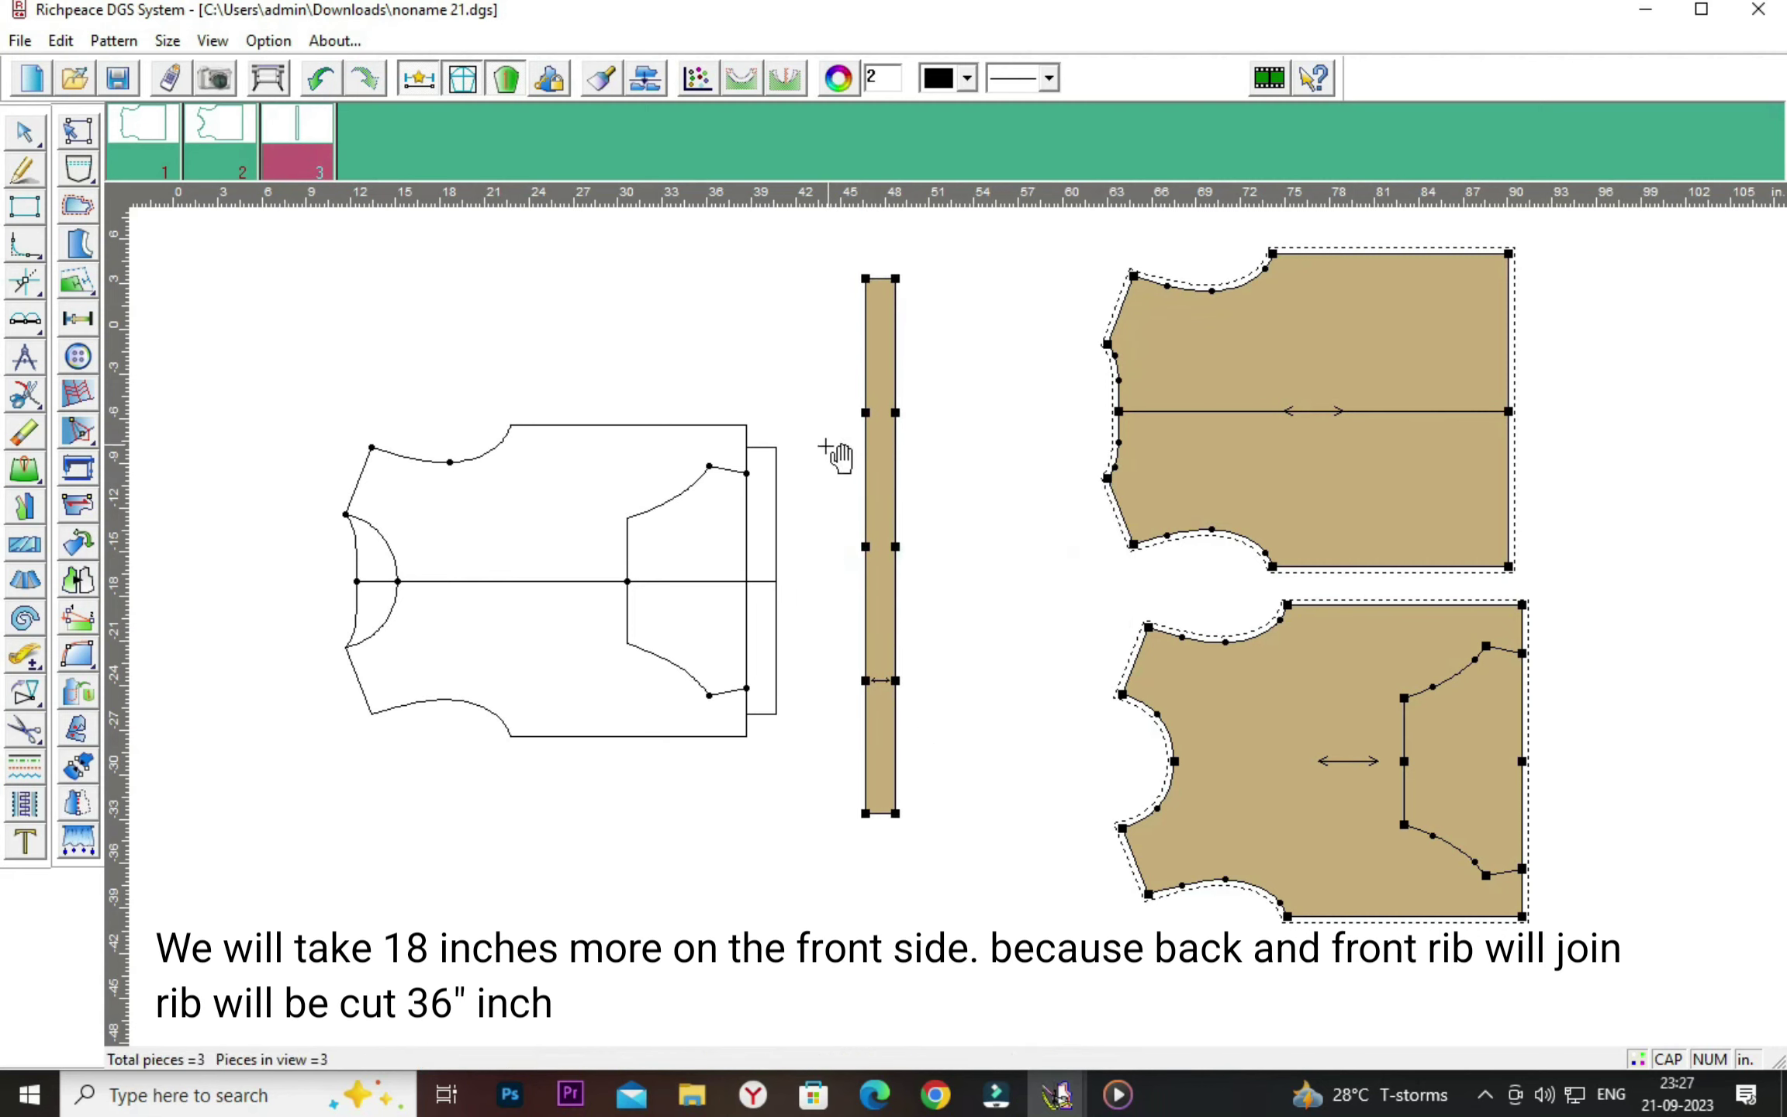
{"action": "left_click_drag", "start_coordinate": [896, 419], "coordinate": [899, 448]}
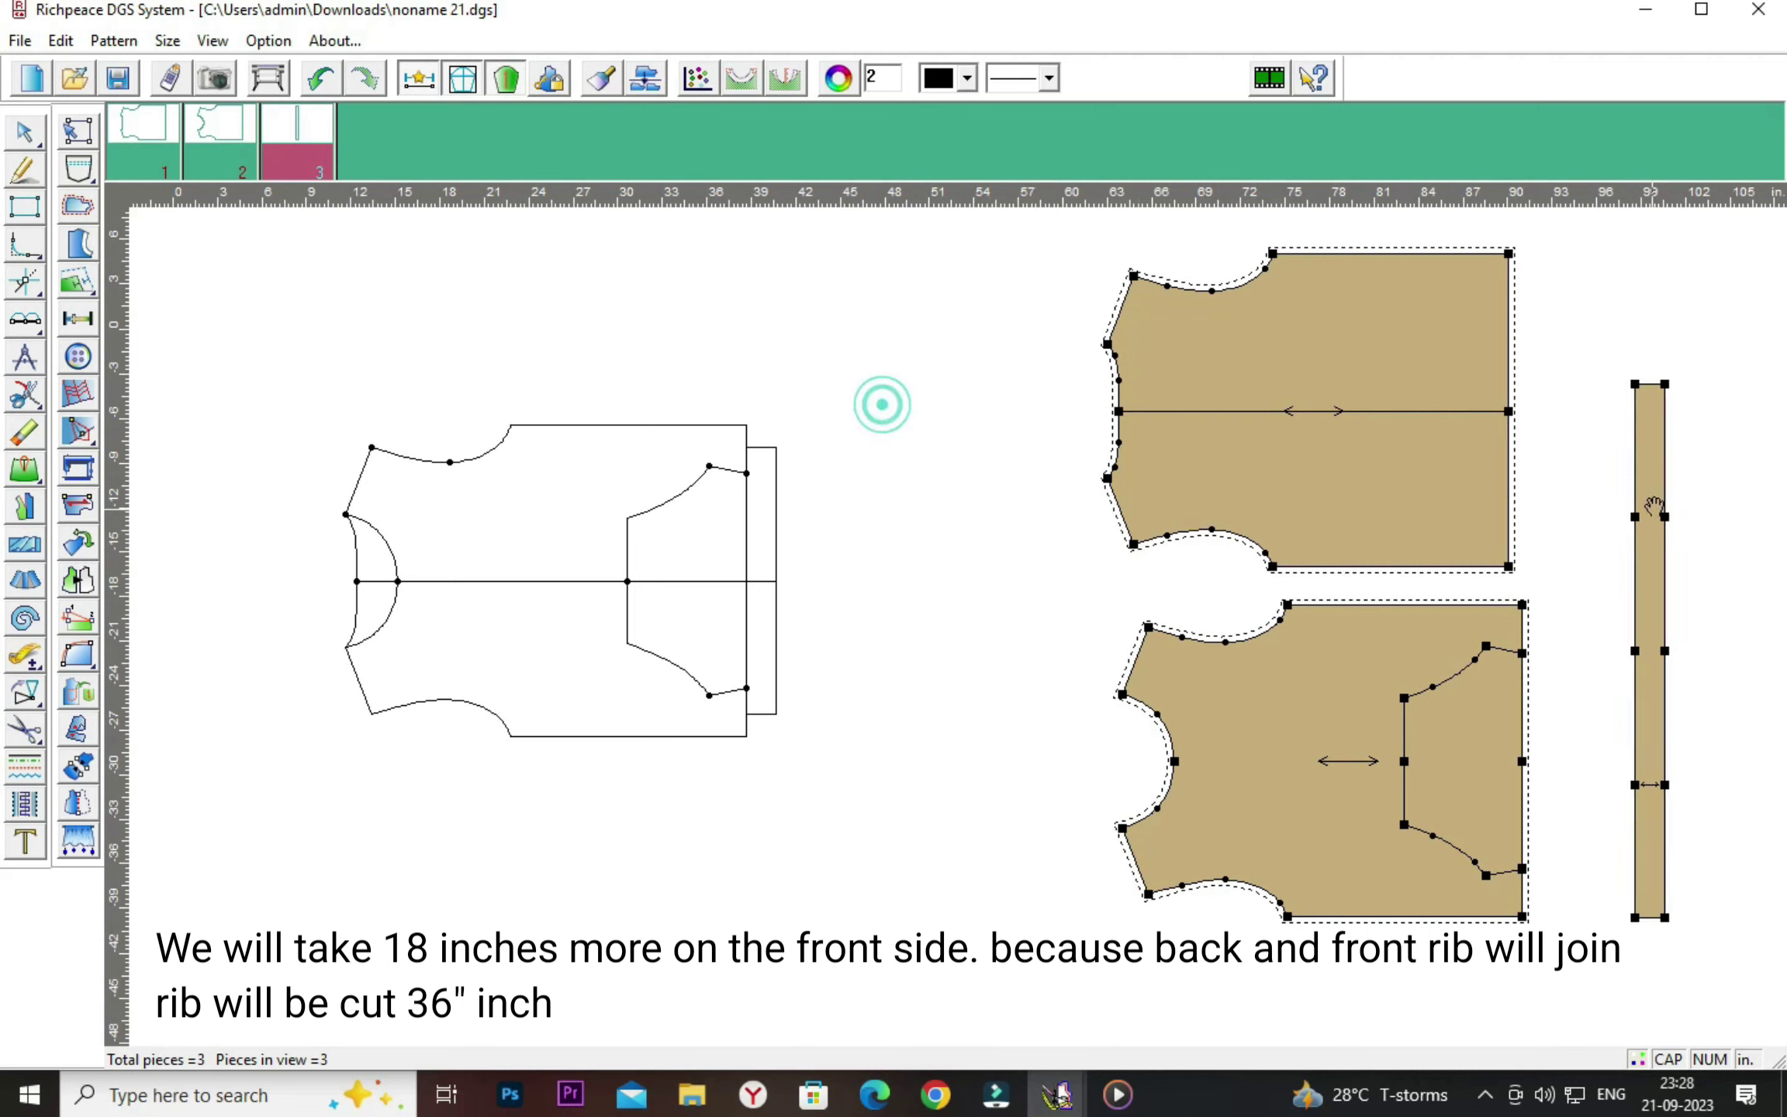
Mirror the rib strip about its long right edge to double its width.
{"action": "left_click", "coordinate": [899, 448]}
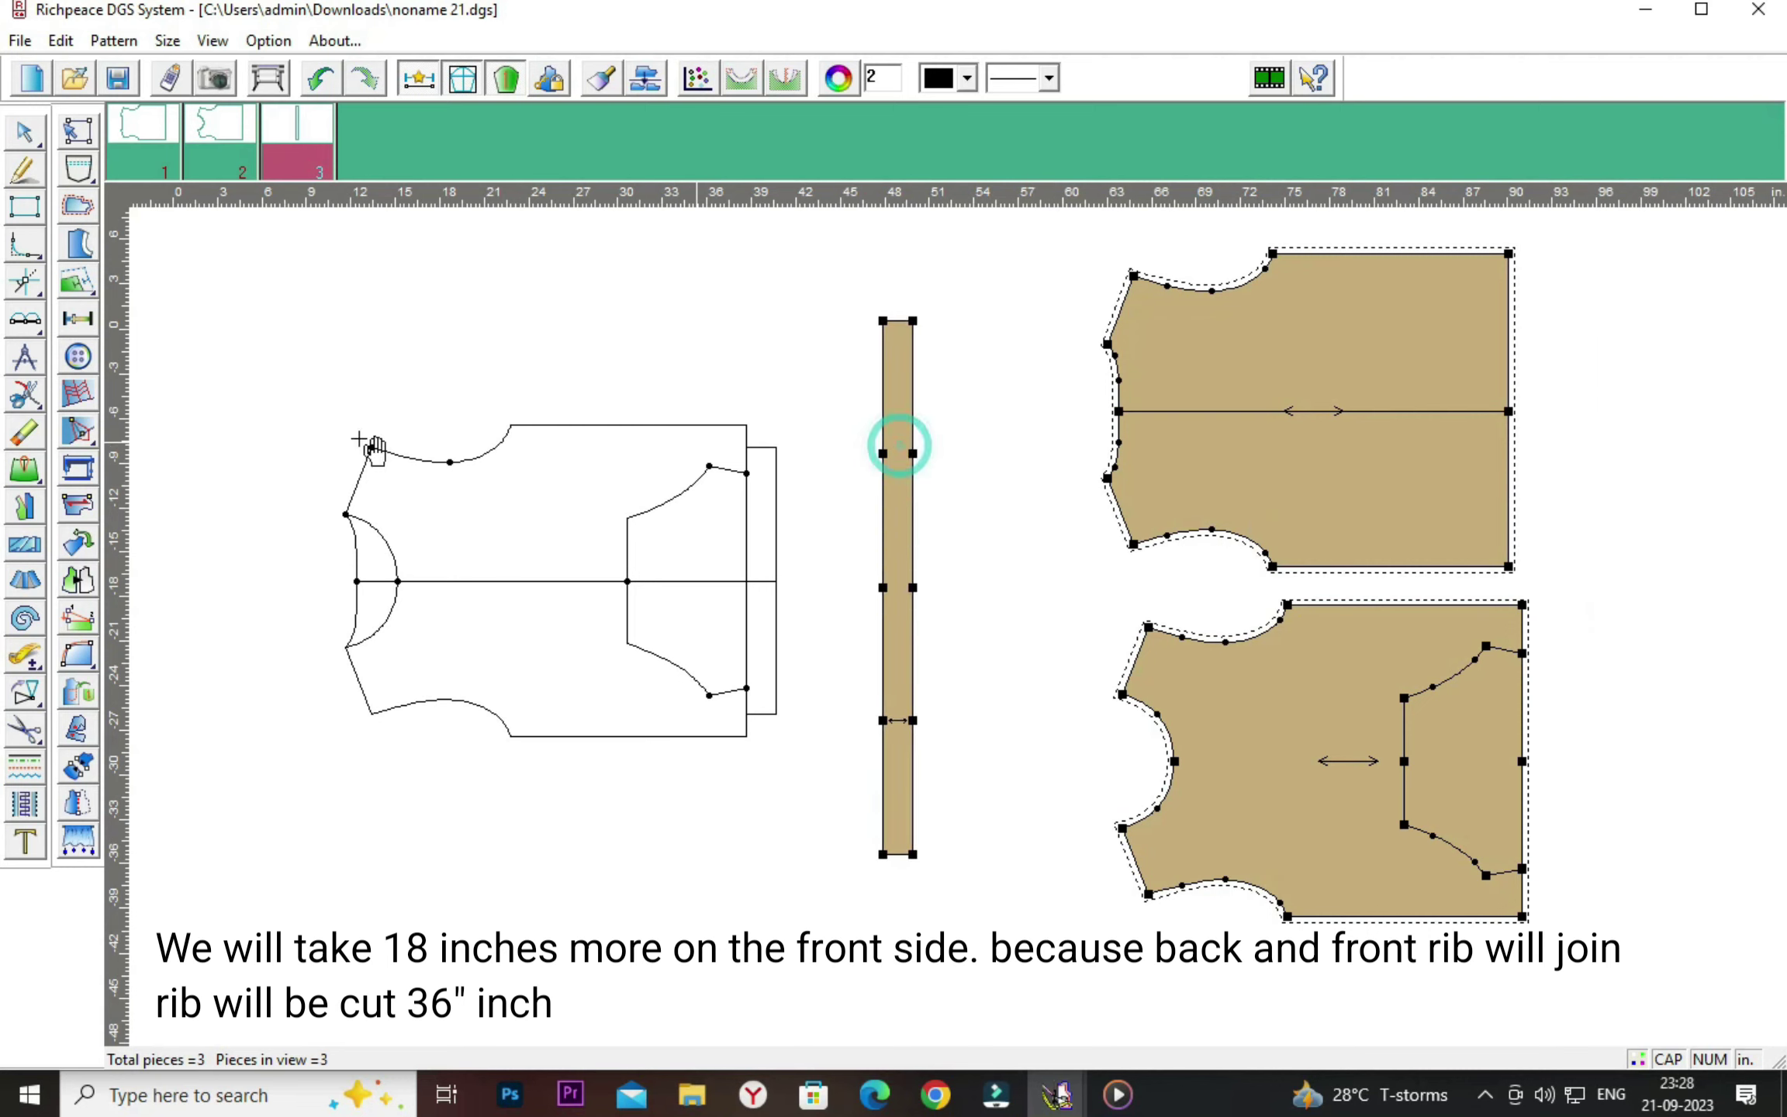
{"action": "left_click", "coordinate": [85, 810]}
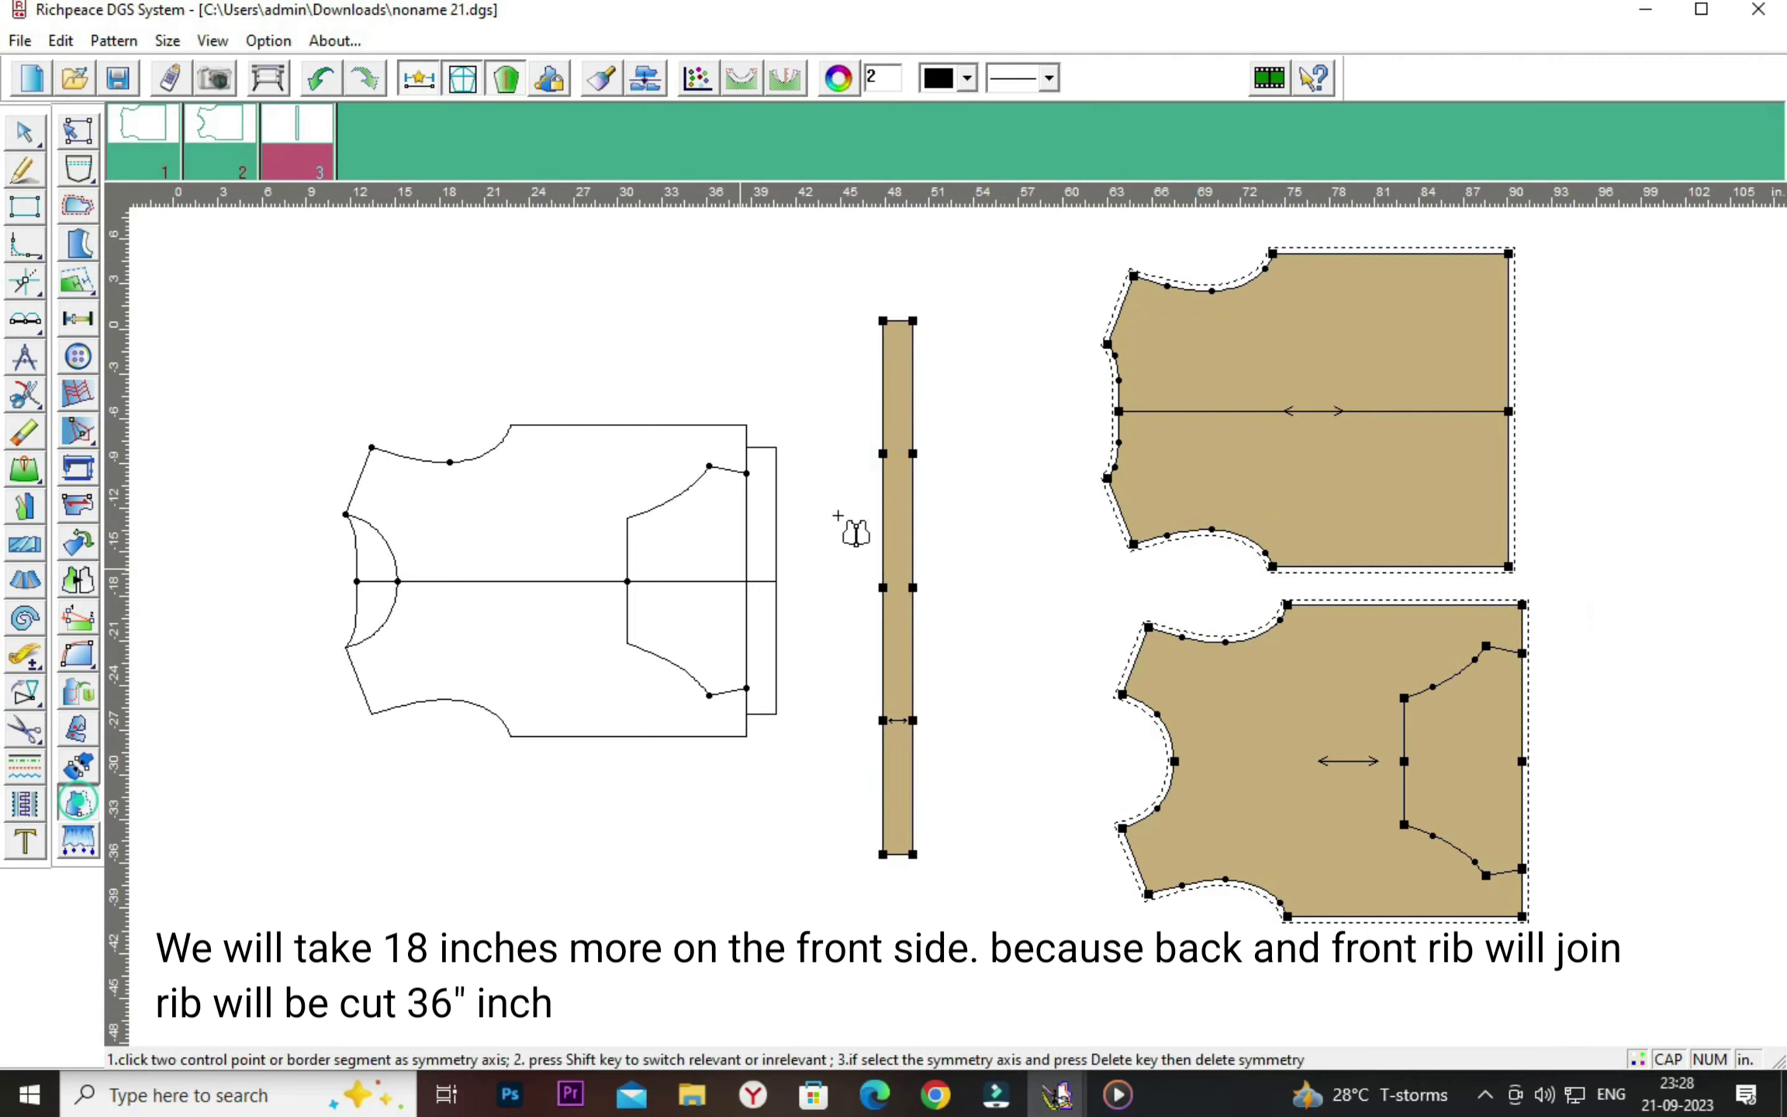
{"action": "left_click", "coordinate": [913, 320]}
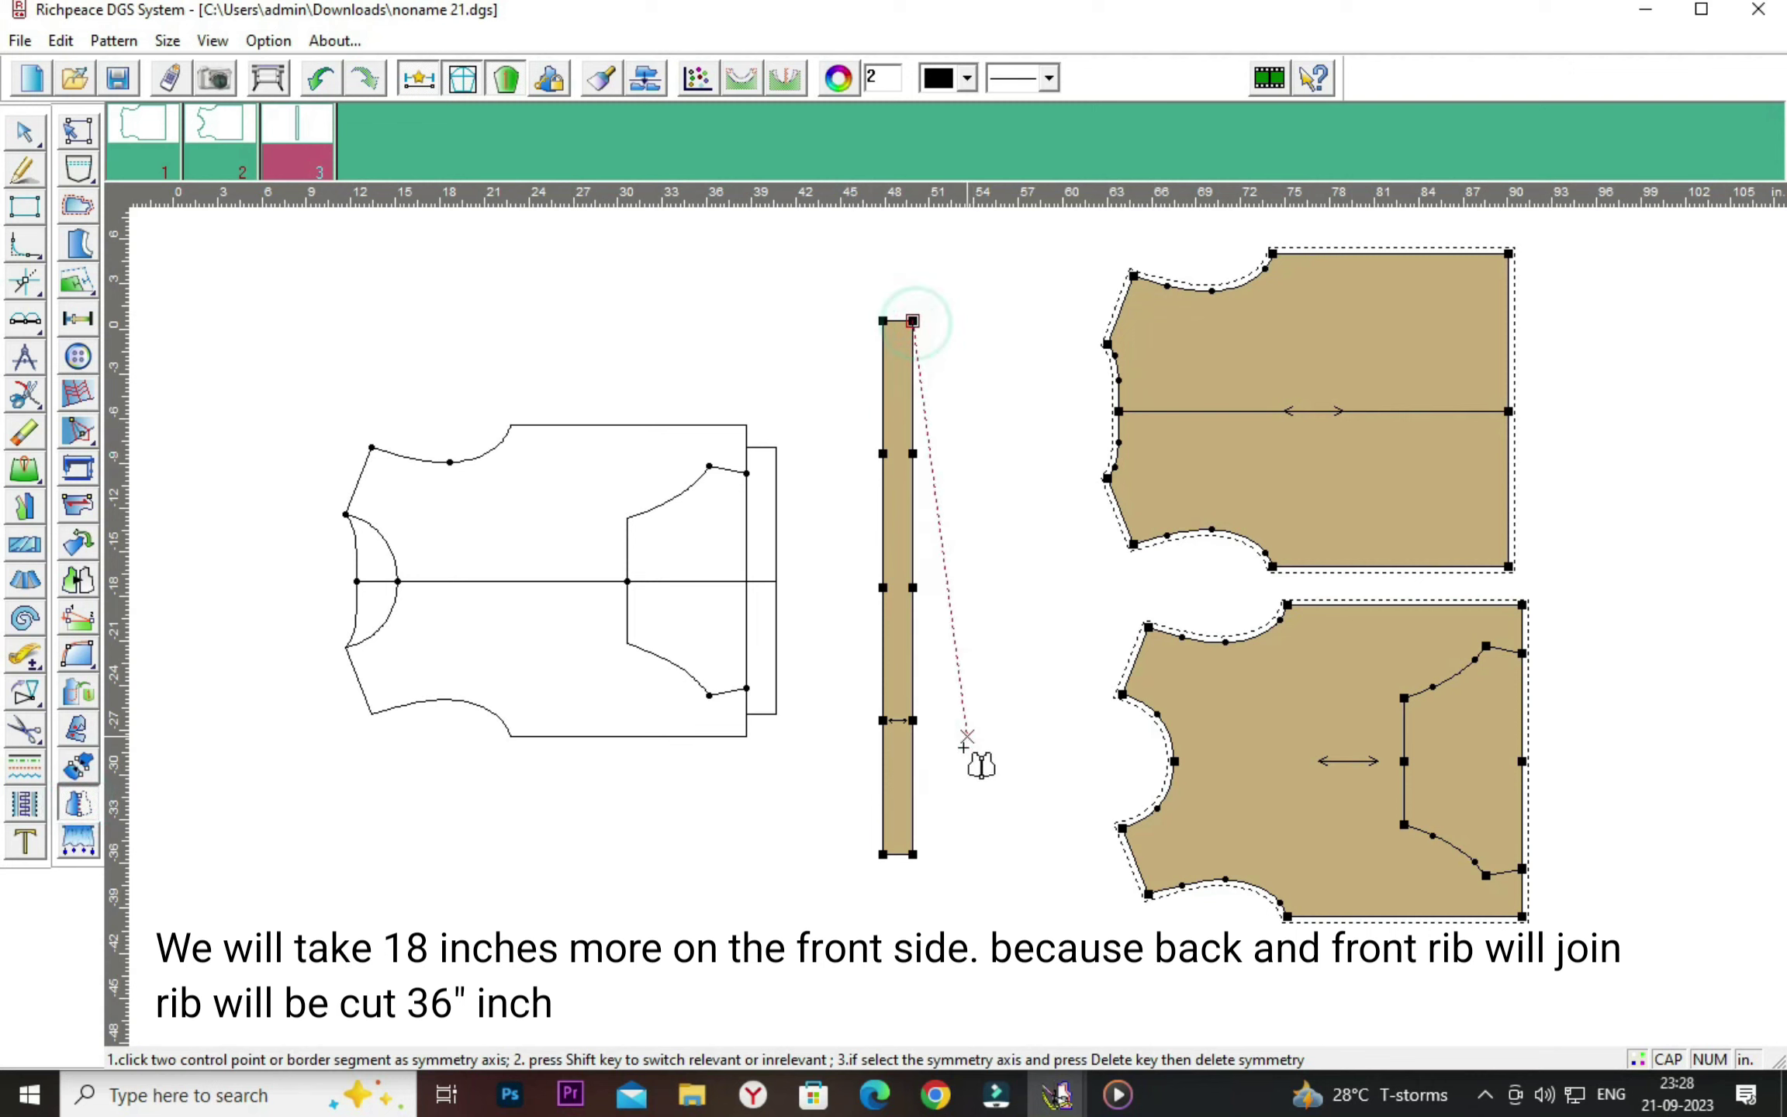
{"action": "left_click", "coordinate": [913, 854]}
{"action": "right_click", "coordinate": [828, 450]}
Draw a vertical centre fold line down the rib strip.
{"action": "left_click", "coordinate": [810, 448]}
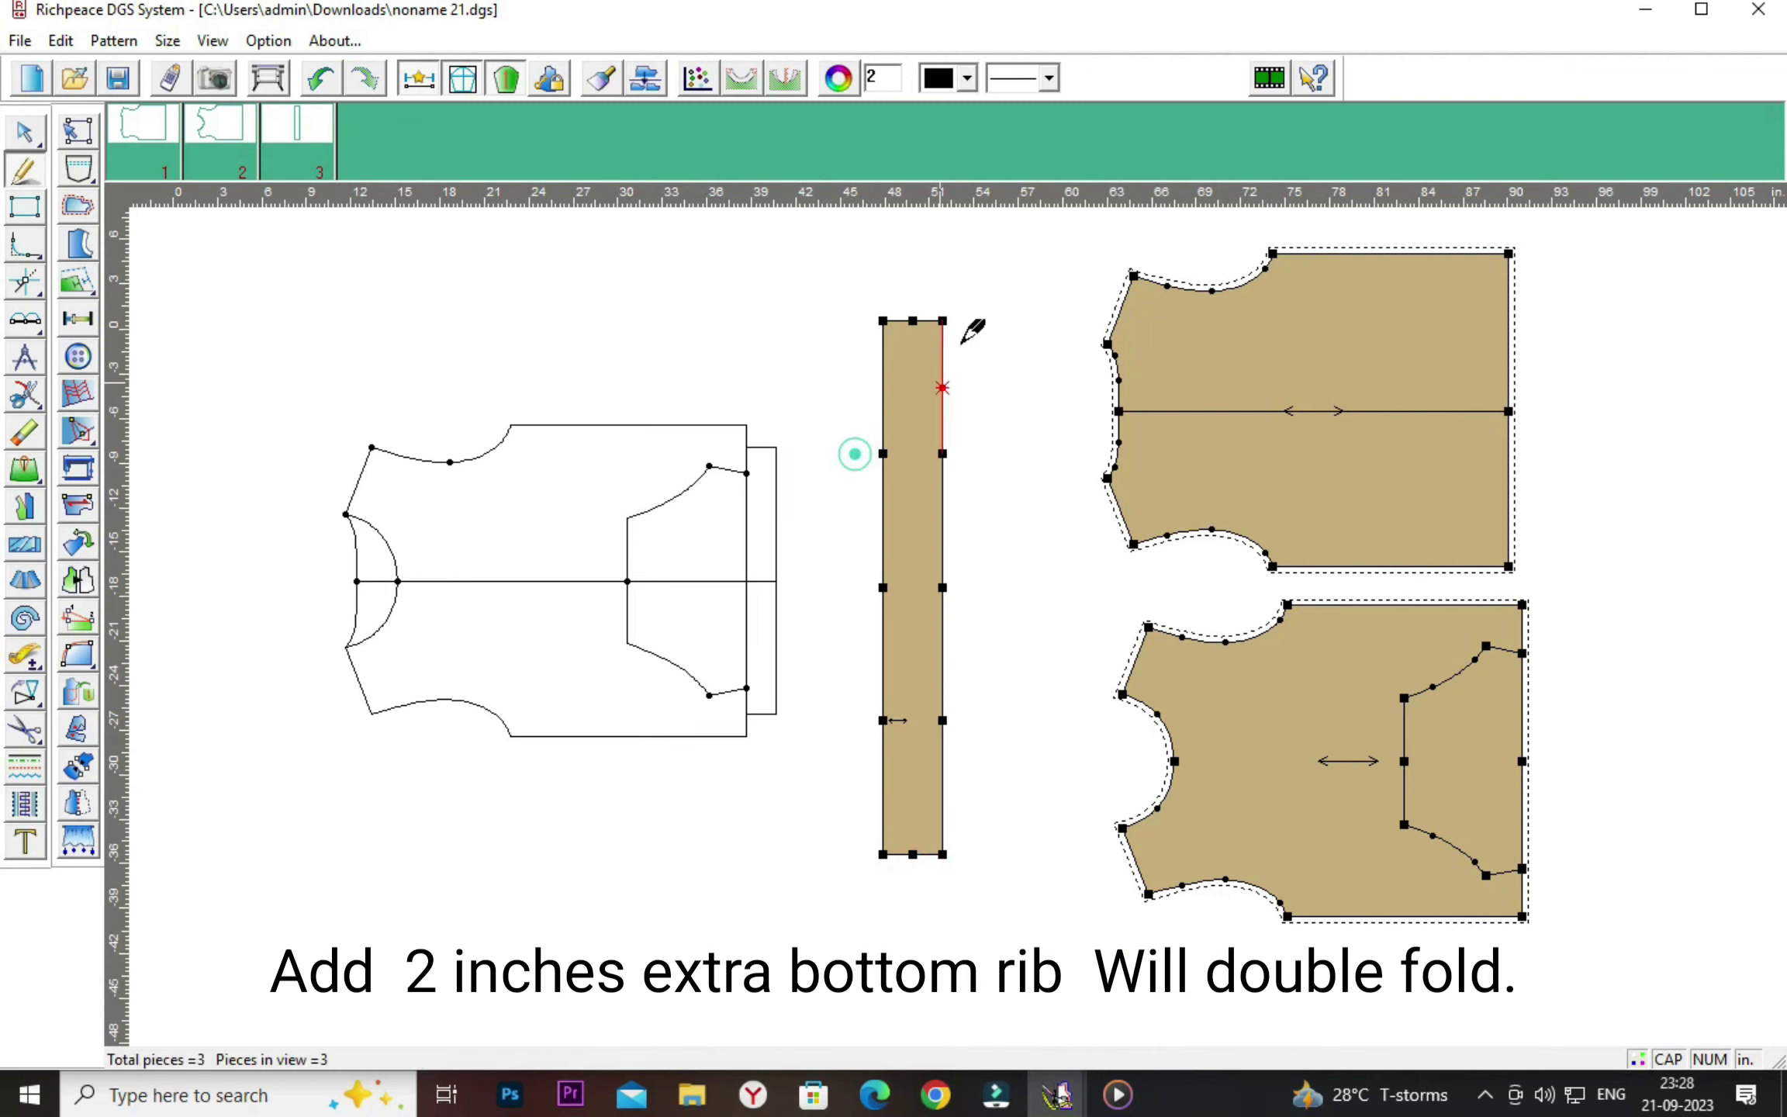
{"action": "left_click", "coordinate": [913, 321]}
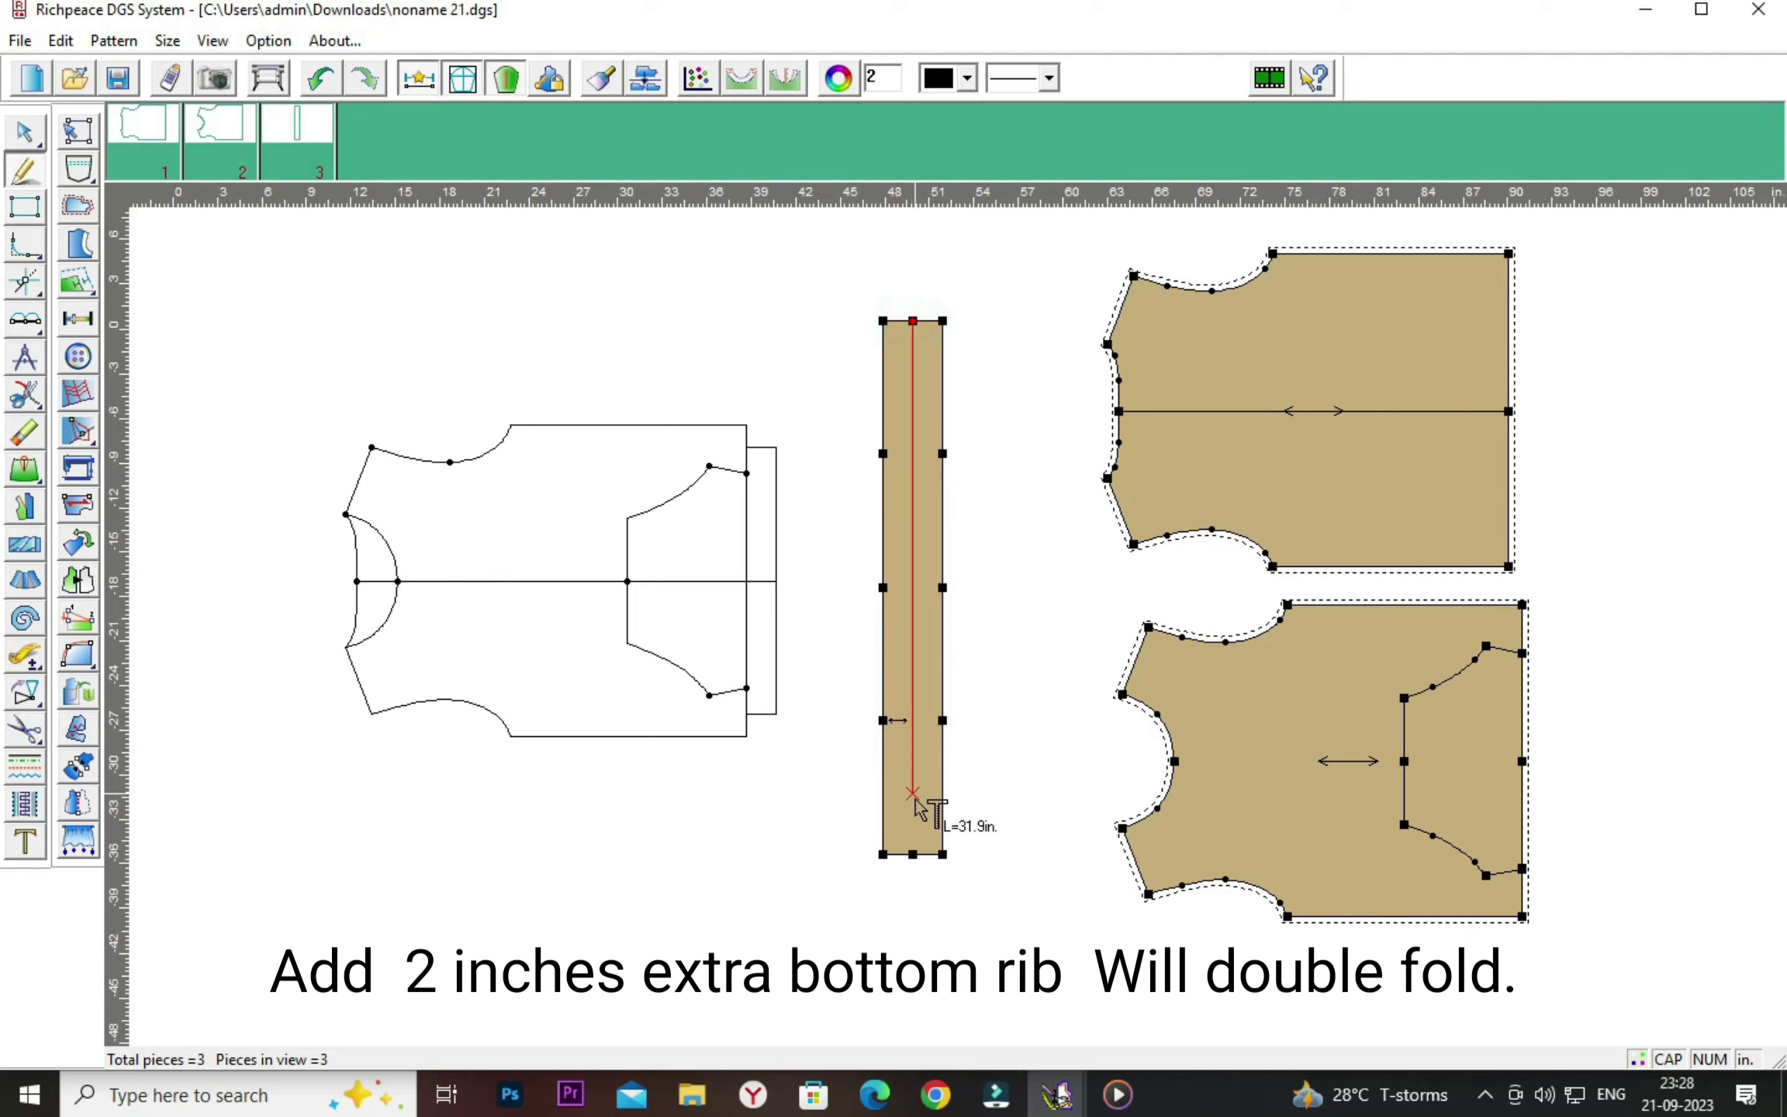
{"action": "left_click", "coordinate": [913, 854]}
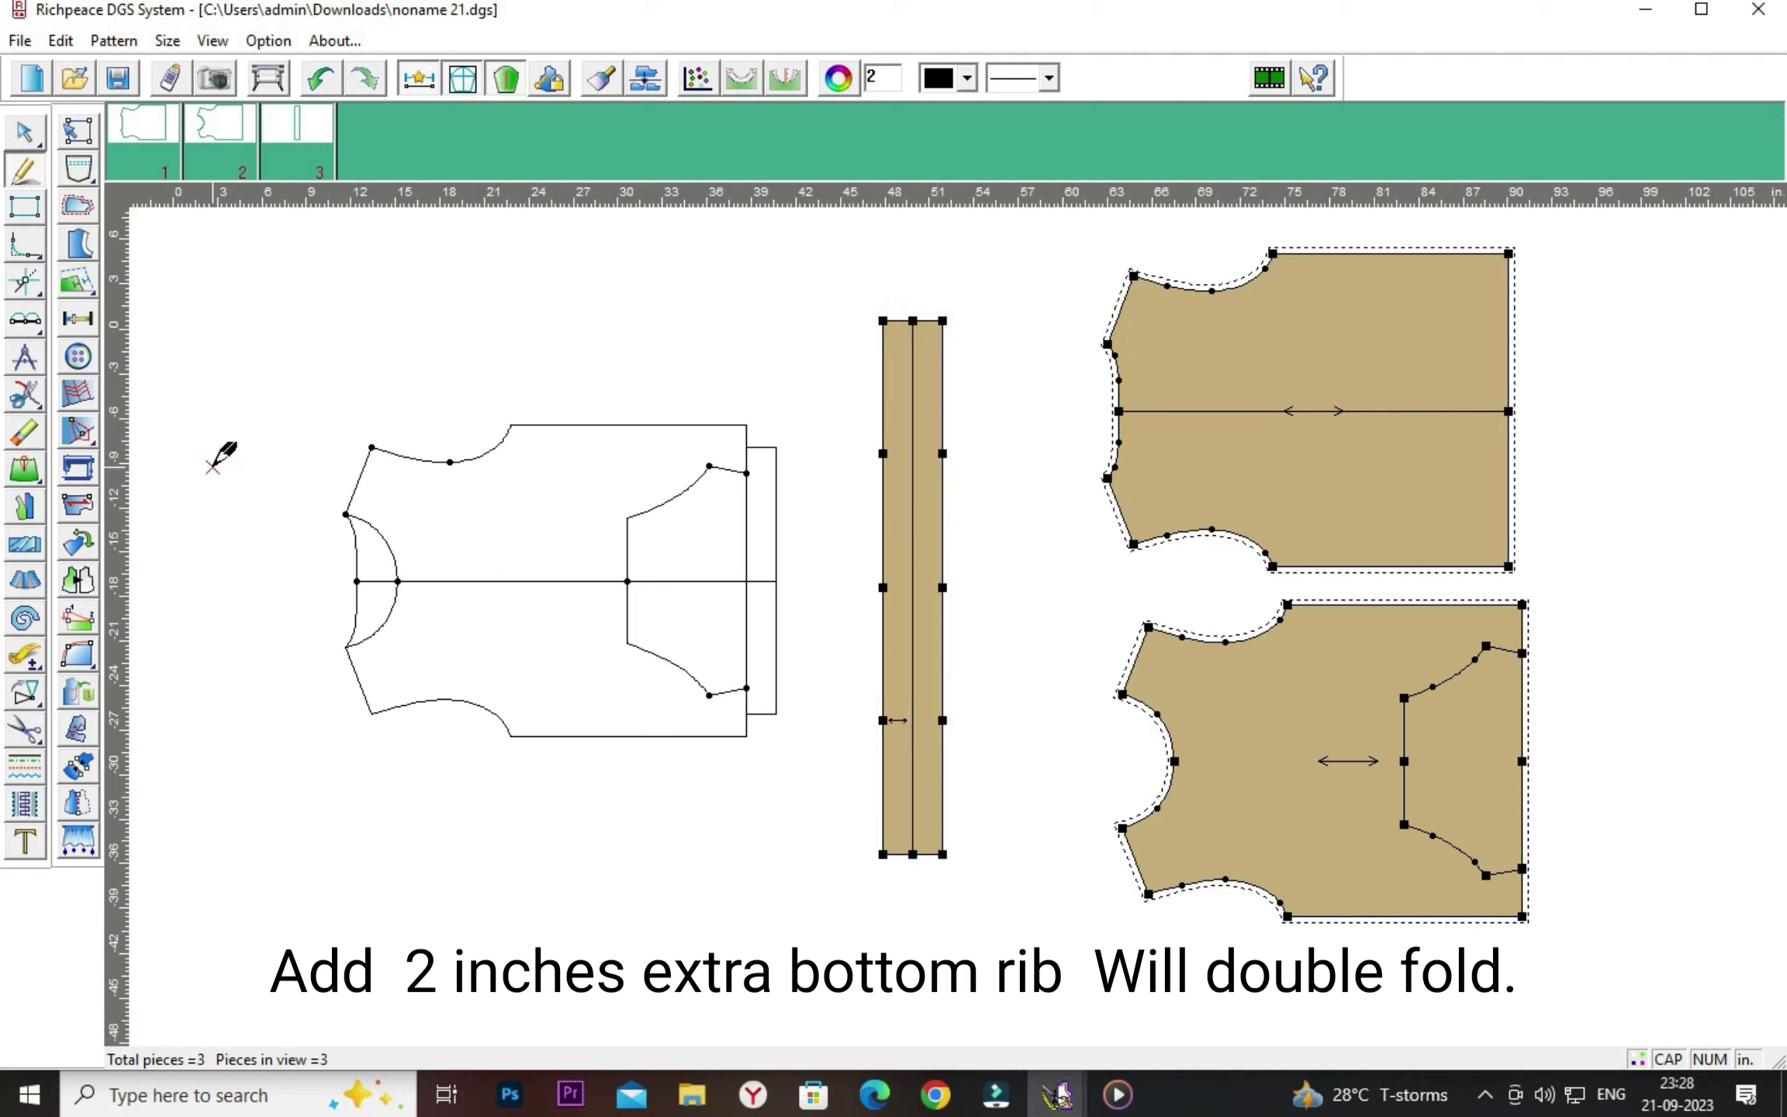
Give the rib a 0.4 seam allowance and move it right of the bodice pieces.
{"action": "left_click", "coordinate": [78, 206]}
{"action": "left_click", "coordinate": [942, 321]}
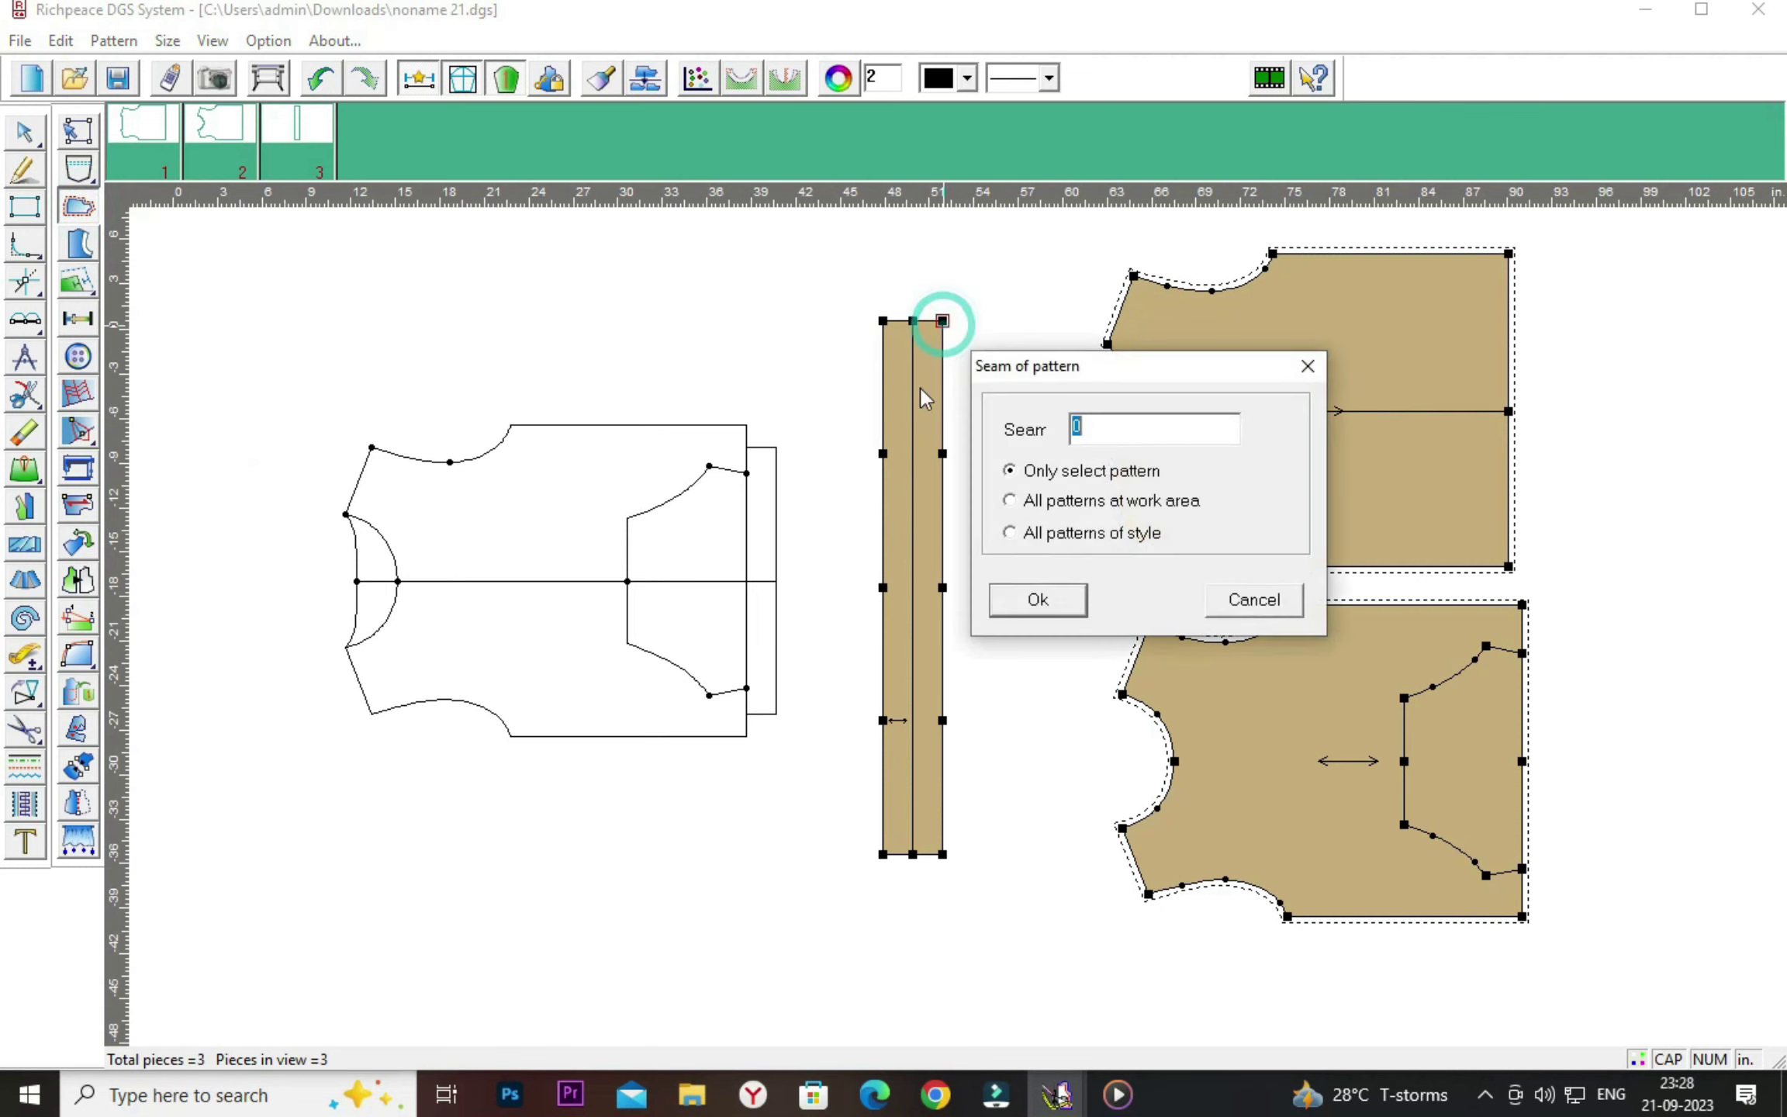
{"action": "left_click_drag", "start_coordinate": [1138, 370], "coordinate": [641, 380]}
{"action": "left_click", "coordinate": [609, 421]}
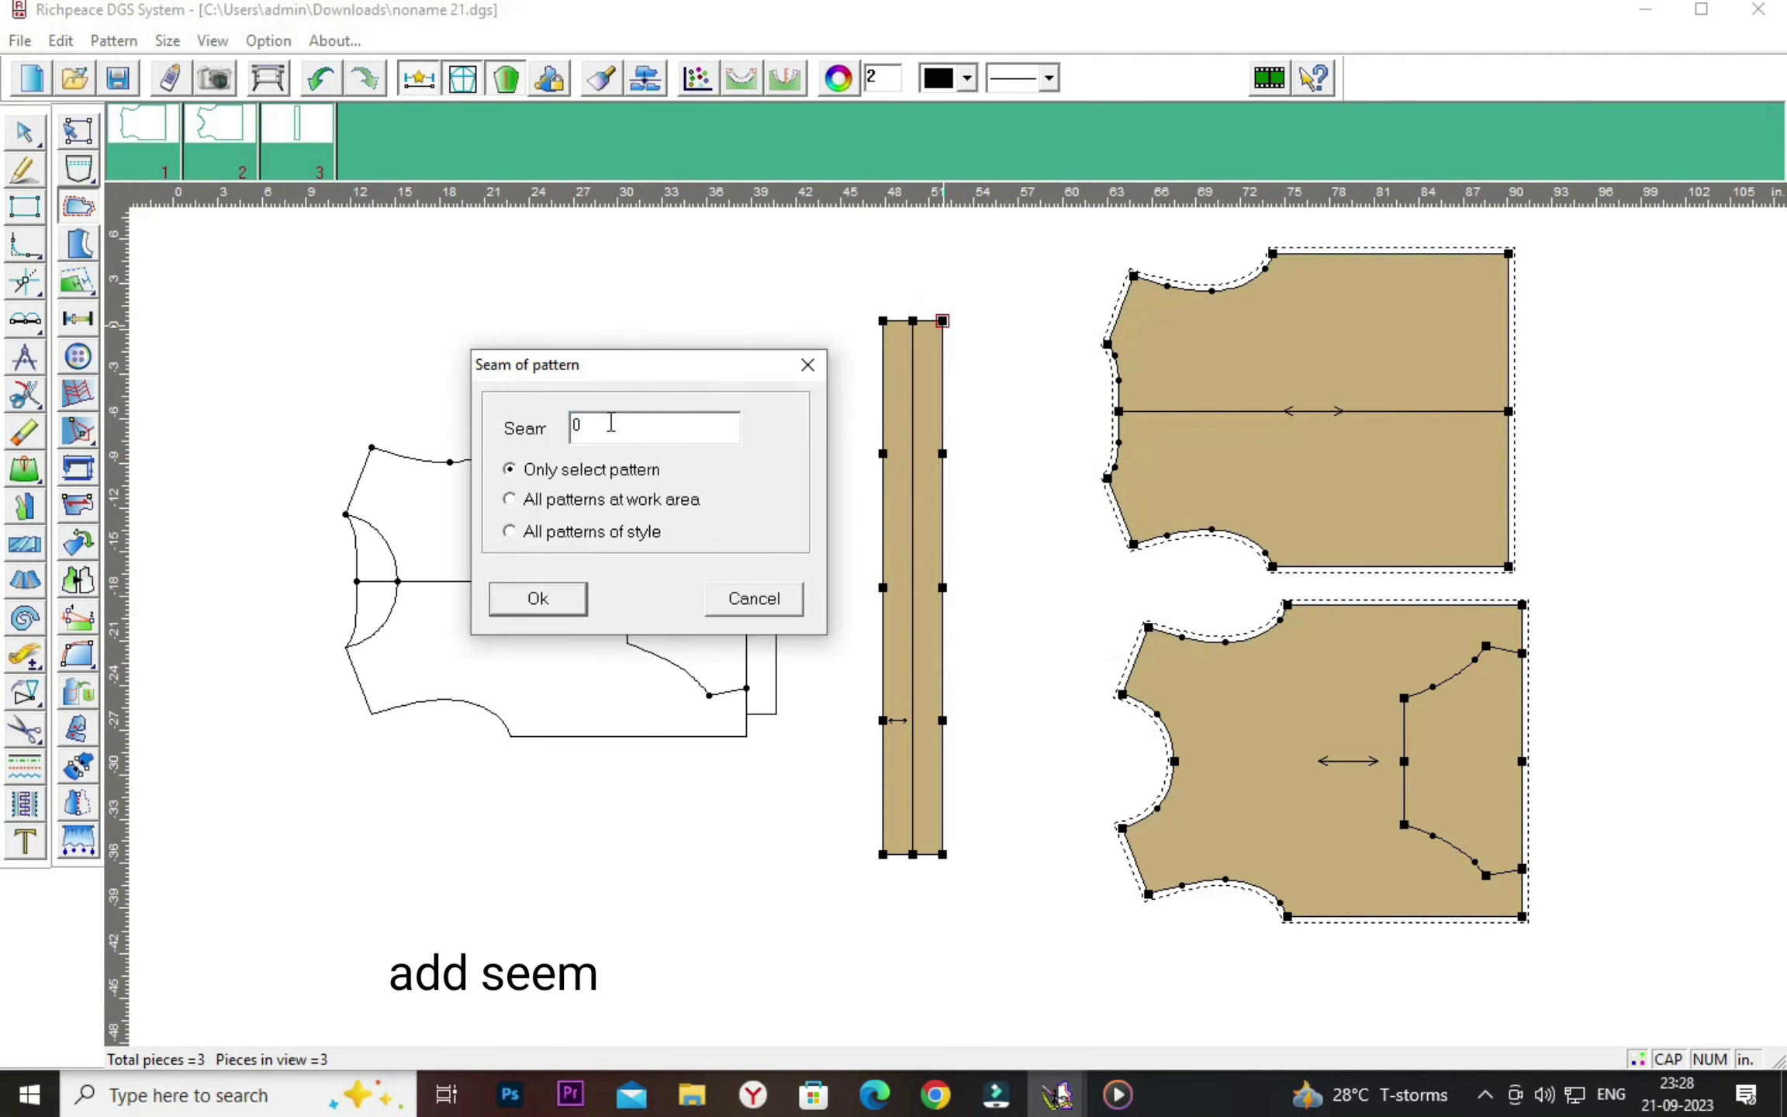
{"action": "left_click", "coordinate": [552, 599]}
{"action": "right_click", "coordinate": [1070, 539]}
{"action": "left_click", "coordinate": [1068, 542]}
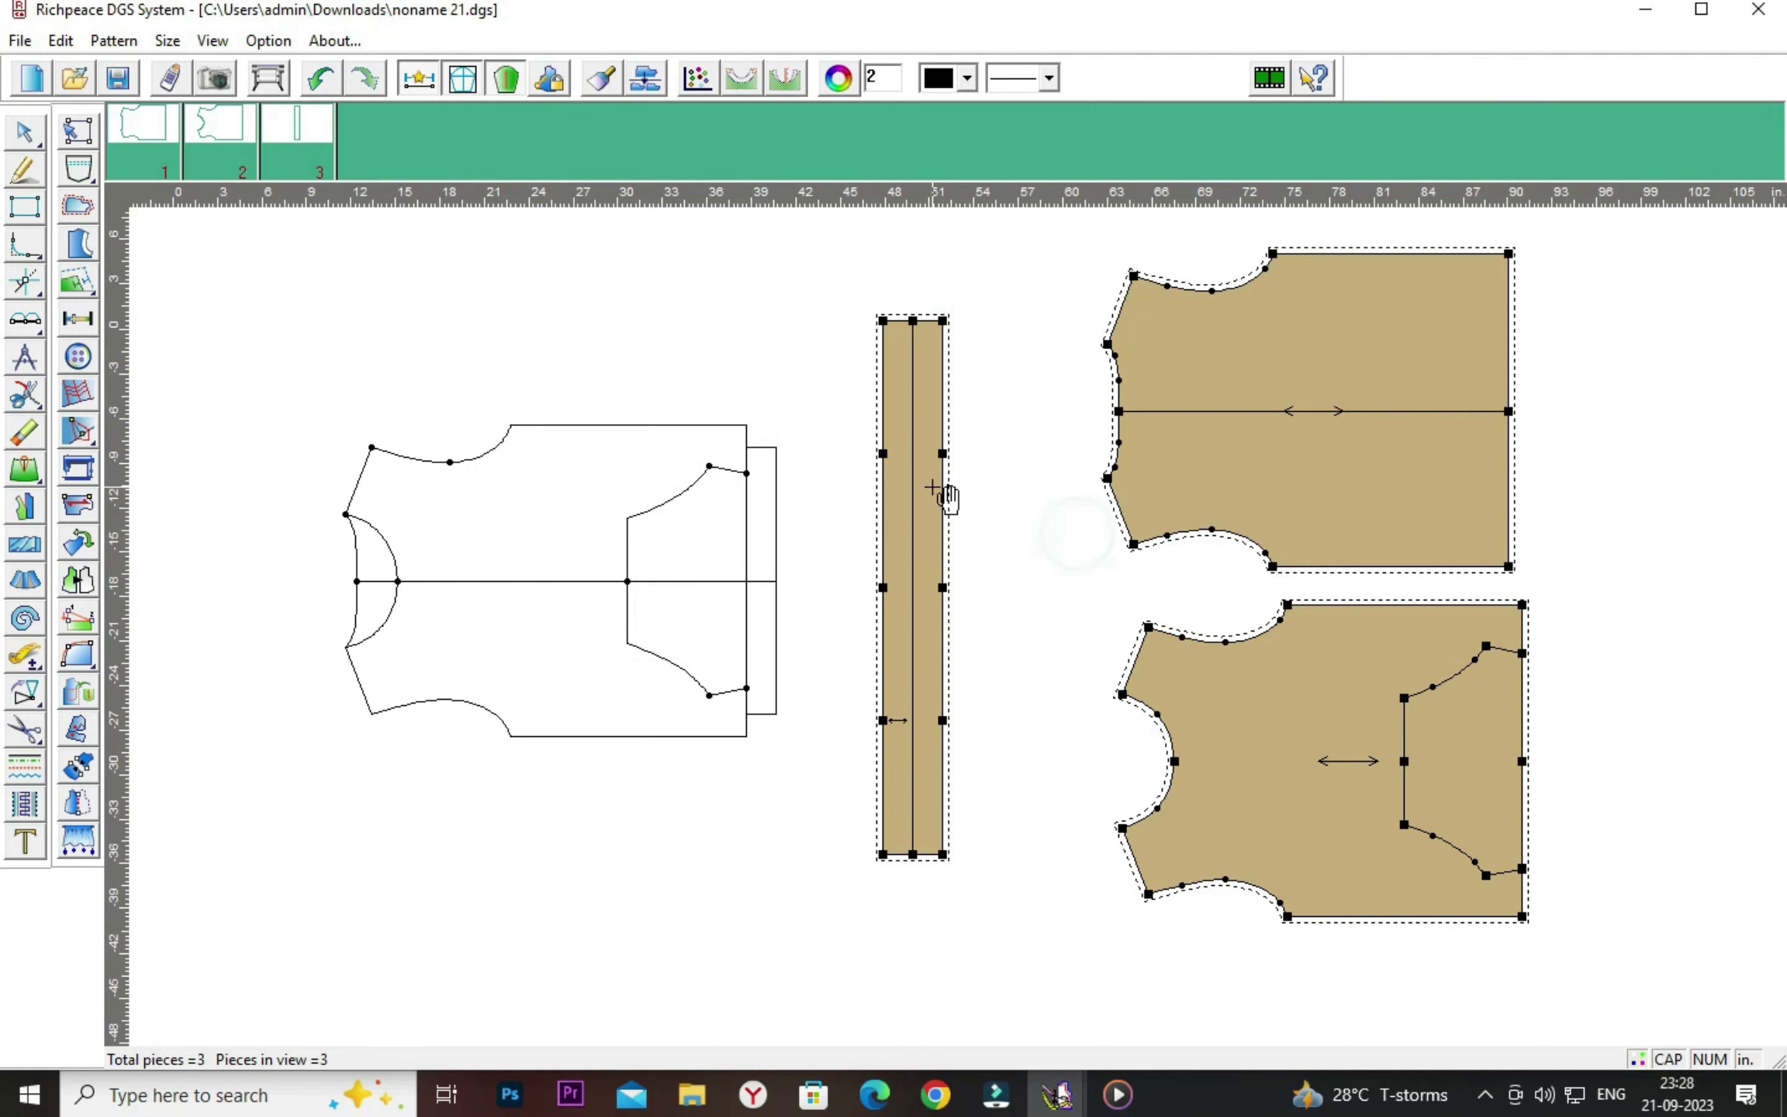
{"action": "left_click_drag", "start_coordinate": [945, 495], "coordinate": [1641, 441]}
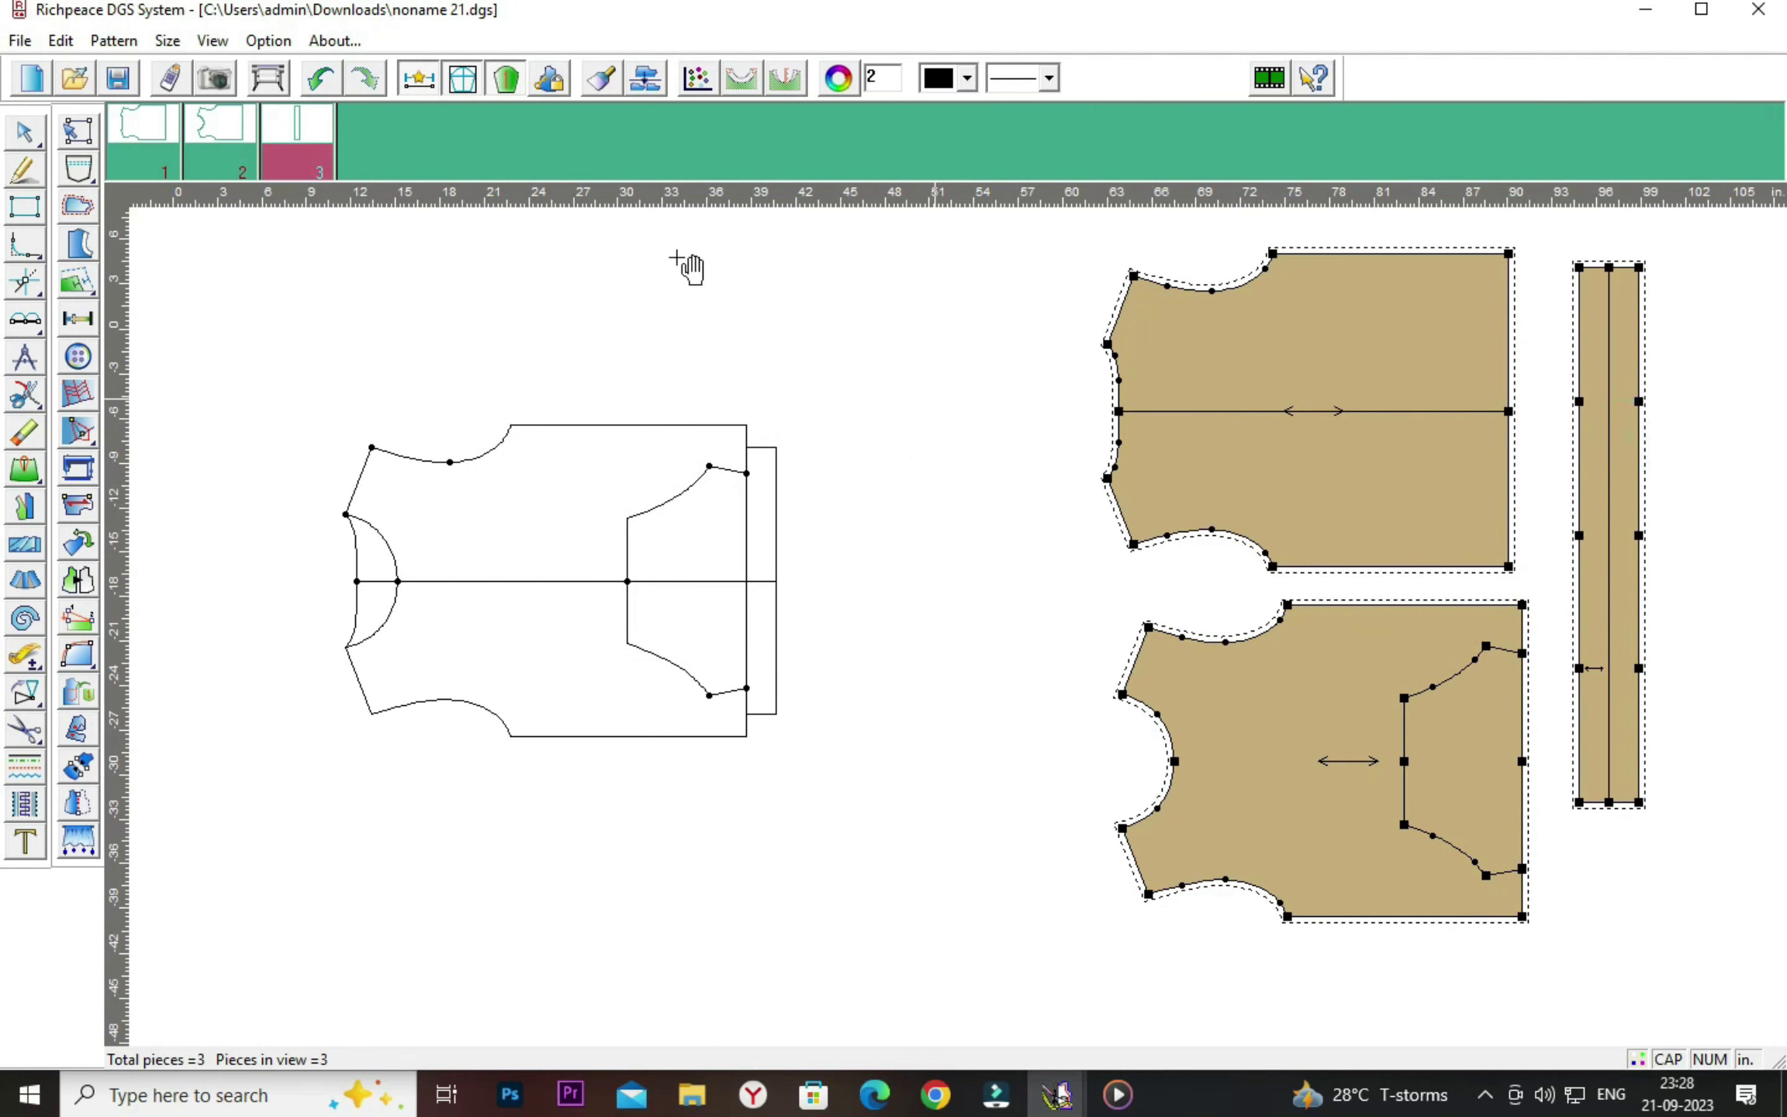
Save the pattern, then cut the pocket out along the centre line and pocket curve.
{"action": "left_click", "coordinate": [117, 77]}
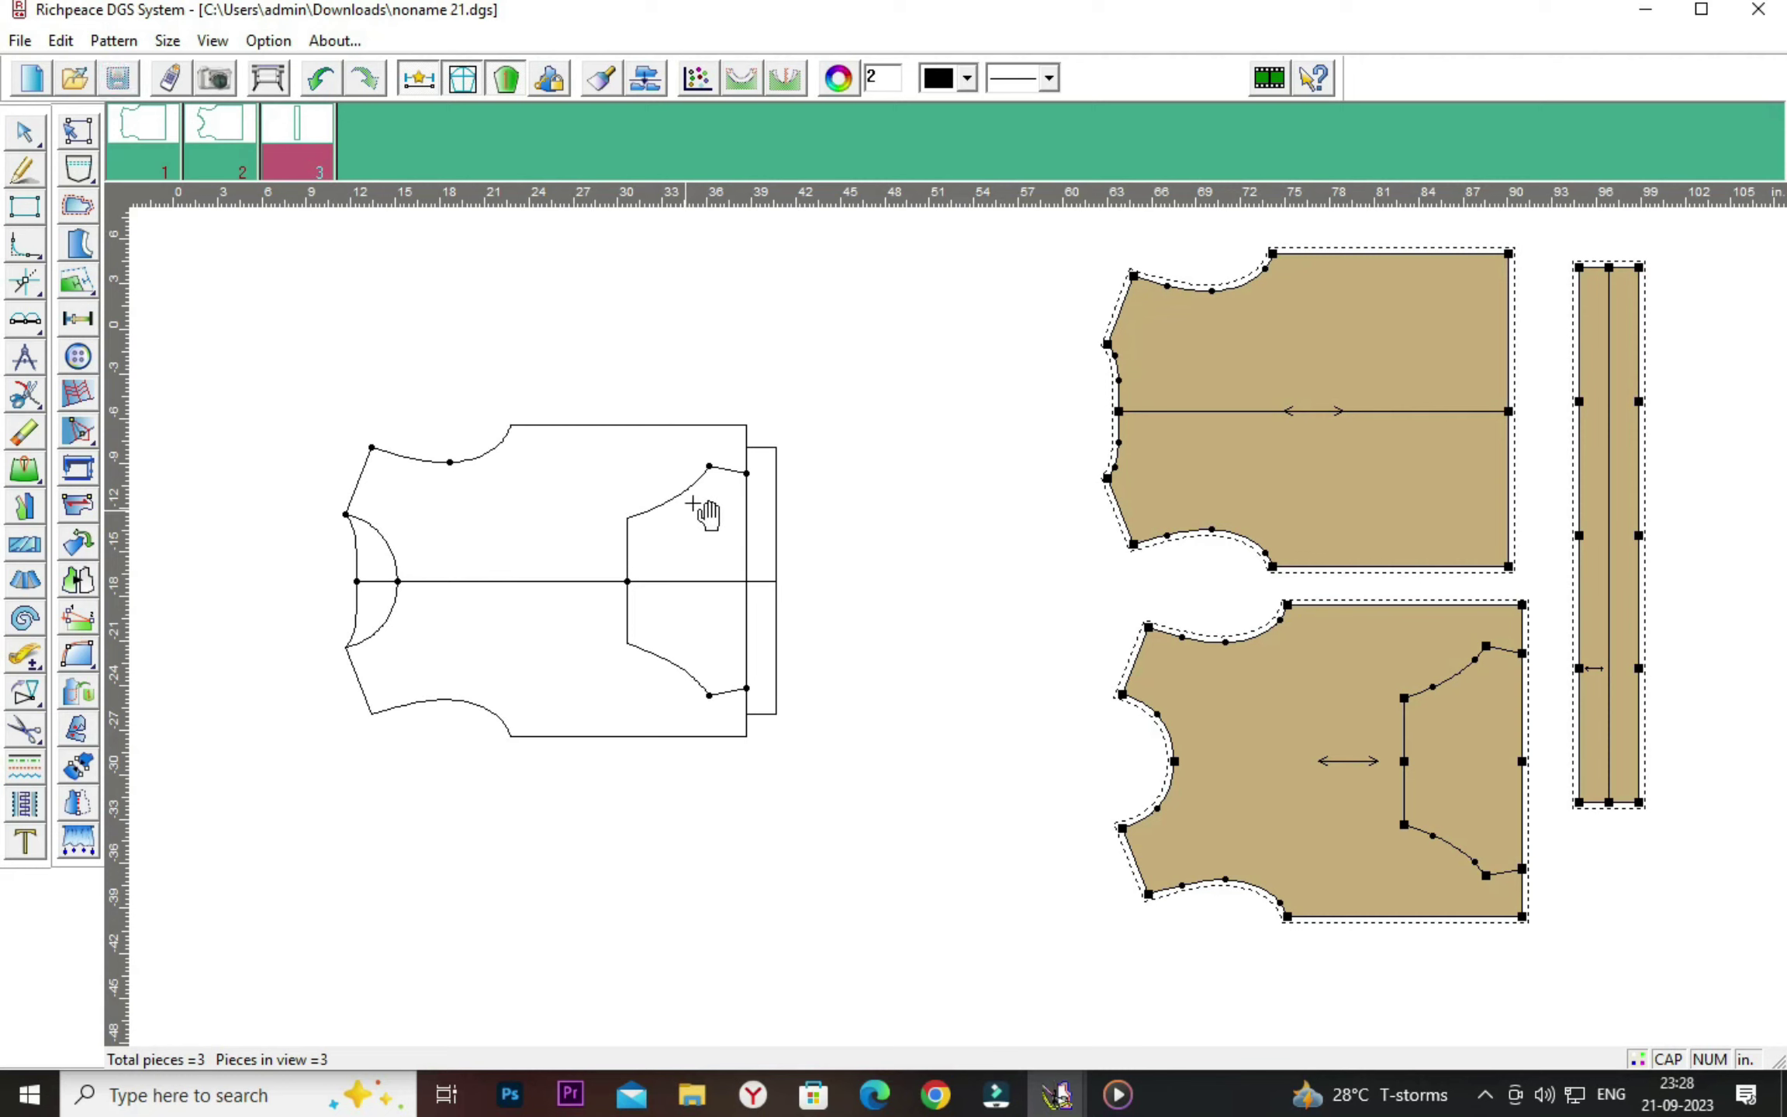
{"action": "left_click", "coordinate": [25, 729]}
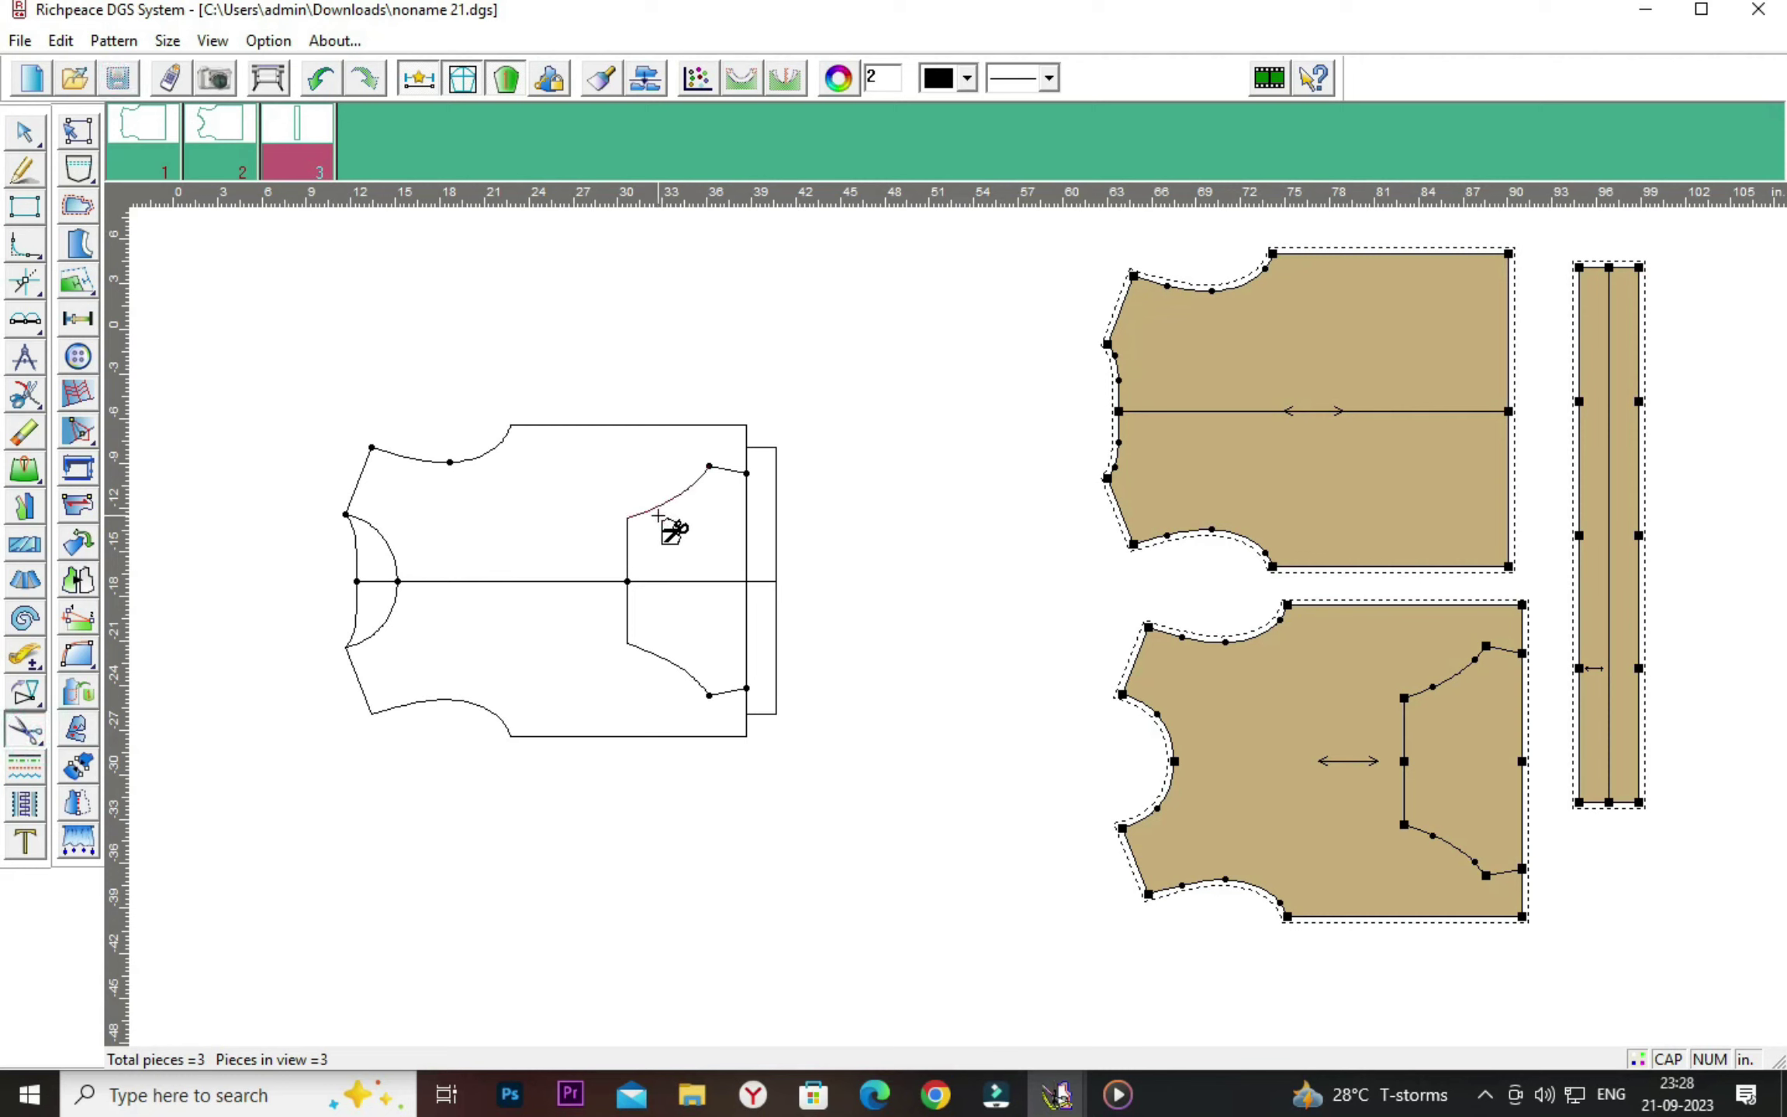
{"action": "left_click", "coordinate": [668, 580]}
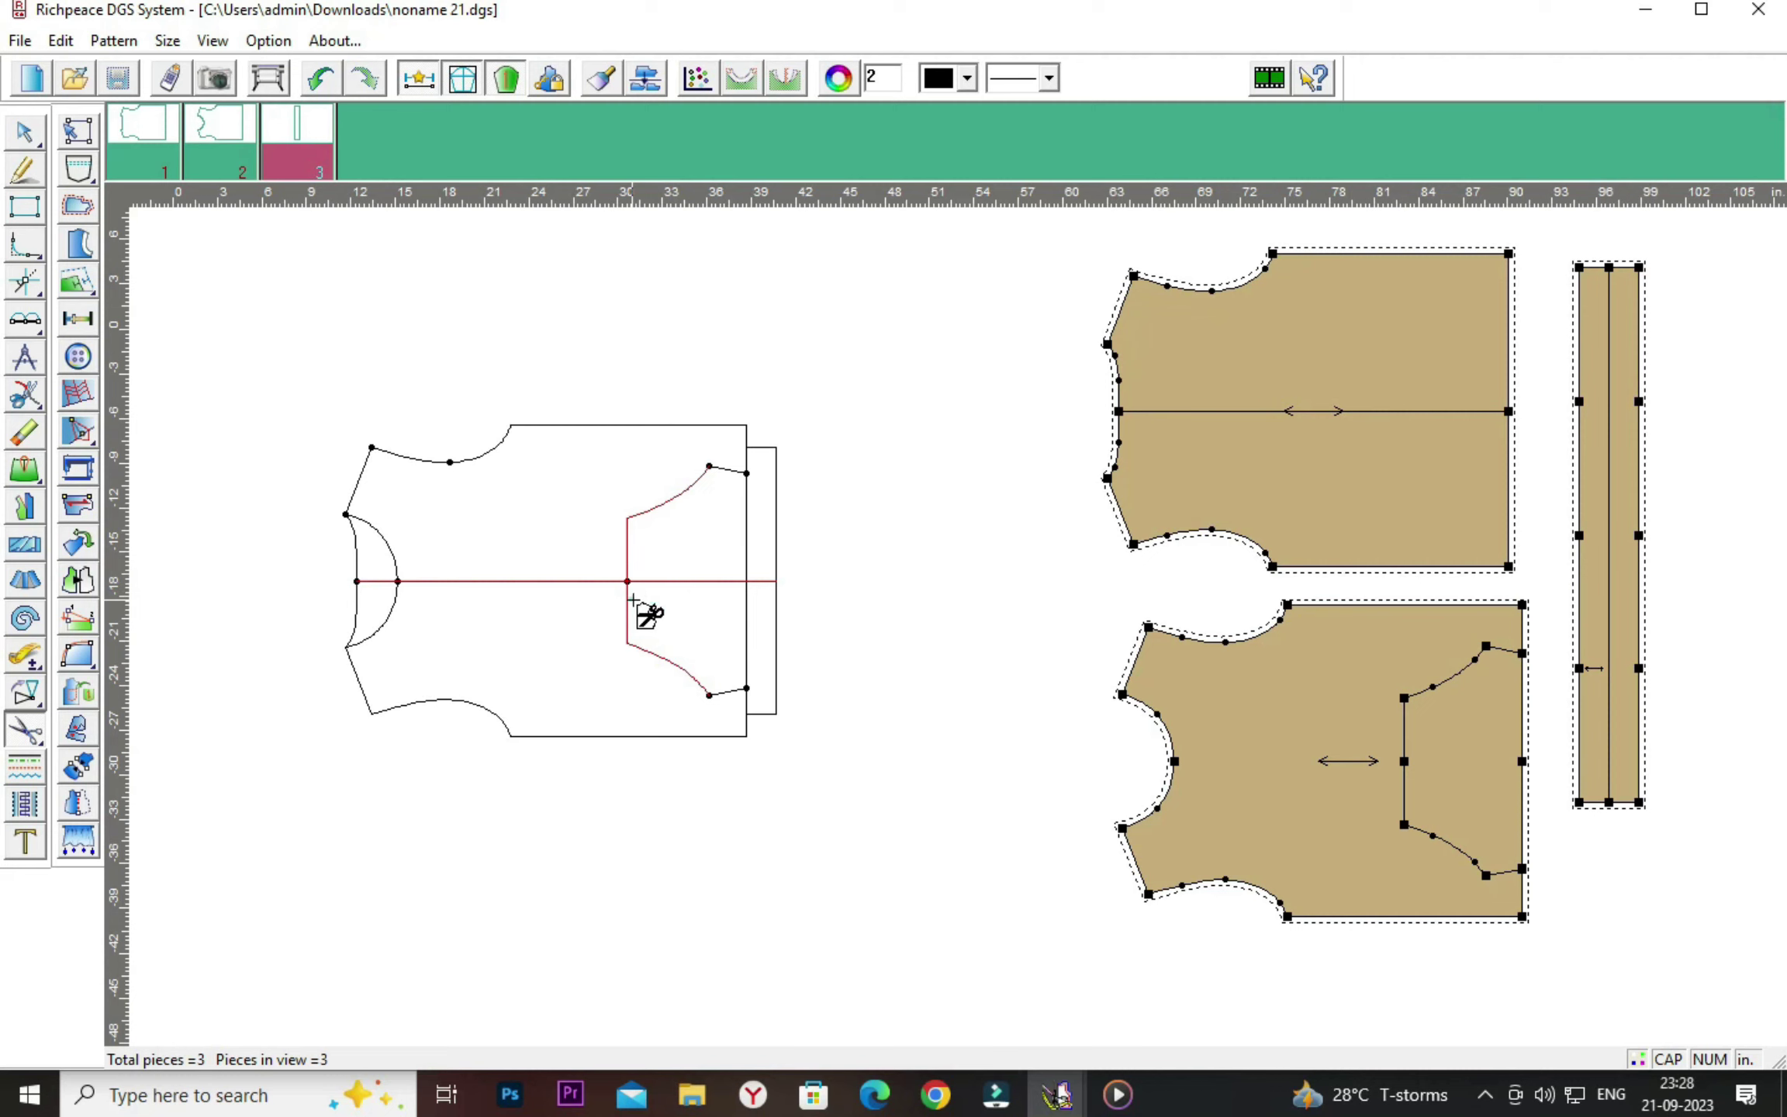
{"action": "left_click", "coordinate": [734, 535]}
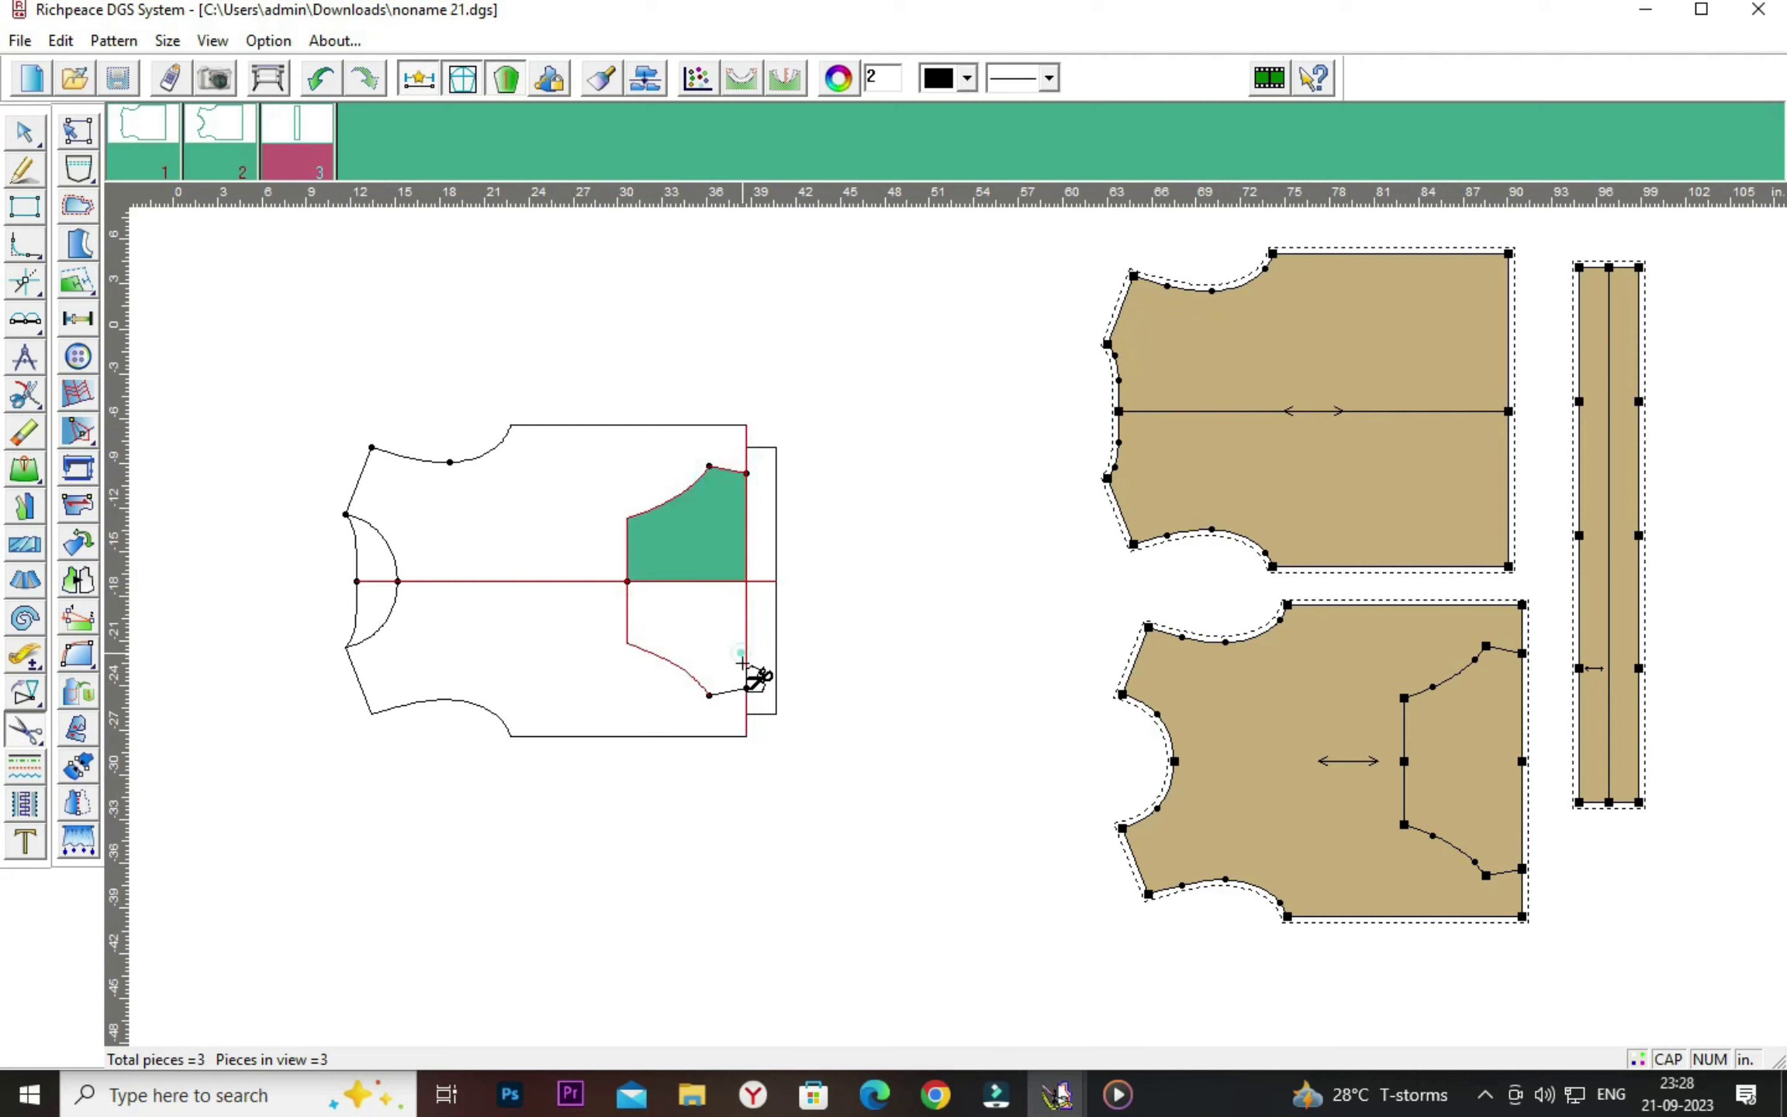
{"action": "left_click", "coordinate": [730, 692]}
{"action": "right_click", "coordinate": [859, 660]}
Move the new pocket piece out beside the draft.
{"action": "right_click", "coordinate": [901, 717]}
{"action": "left_click", "coordinate": [966, 663]}
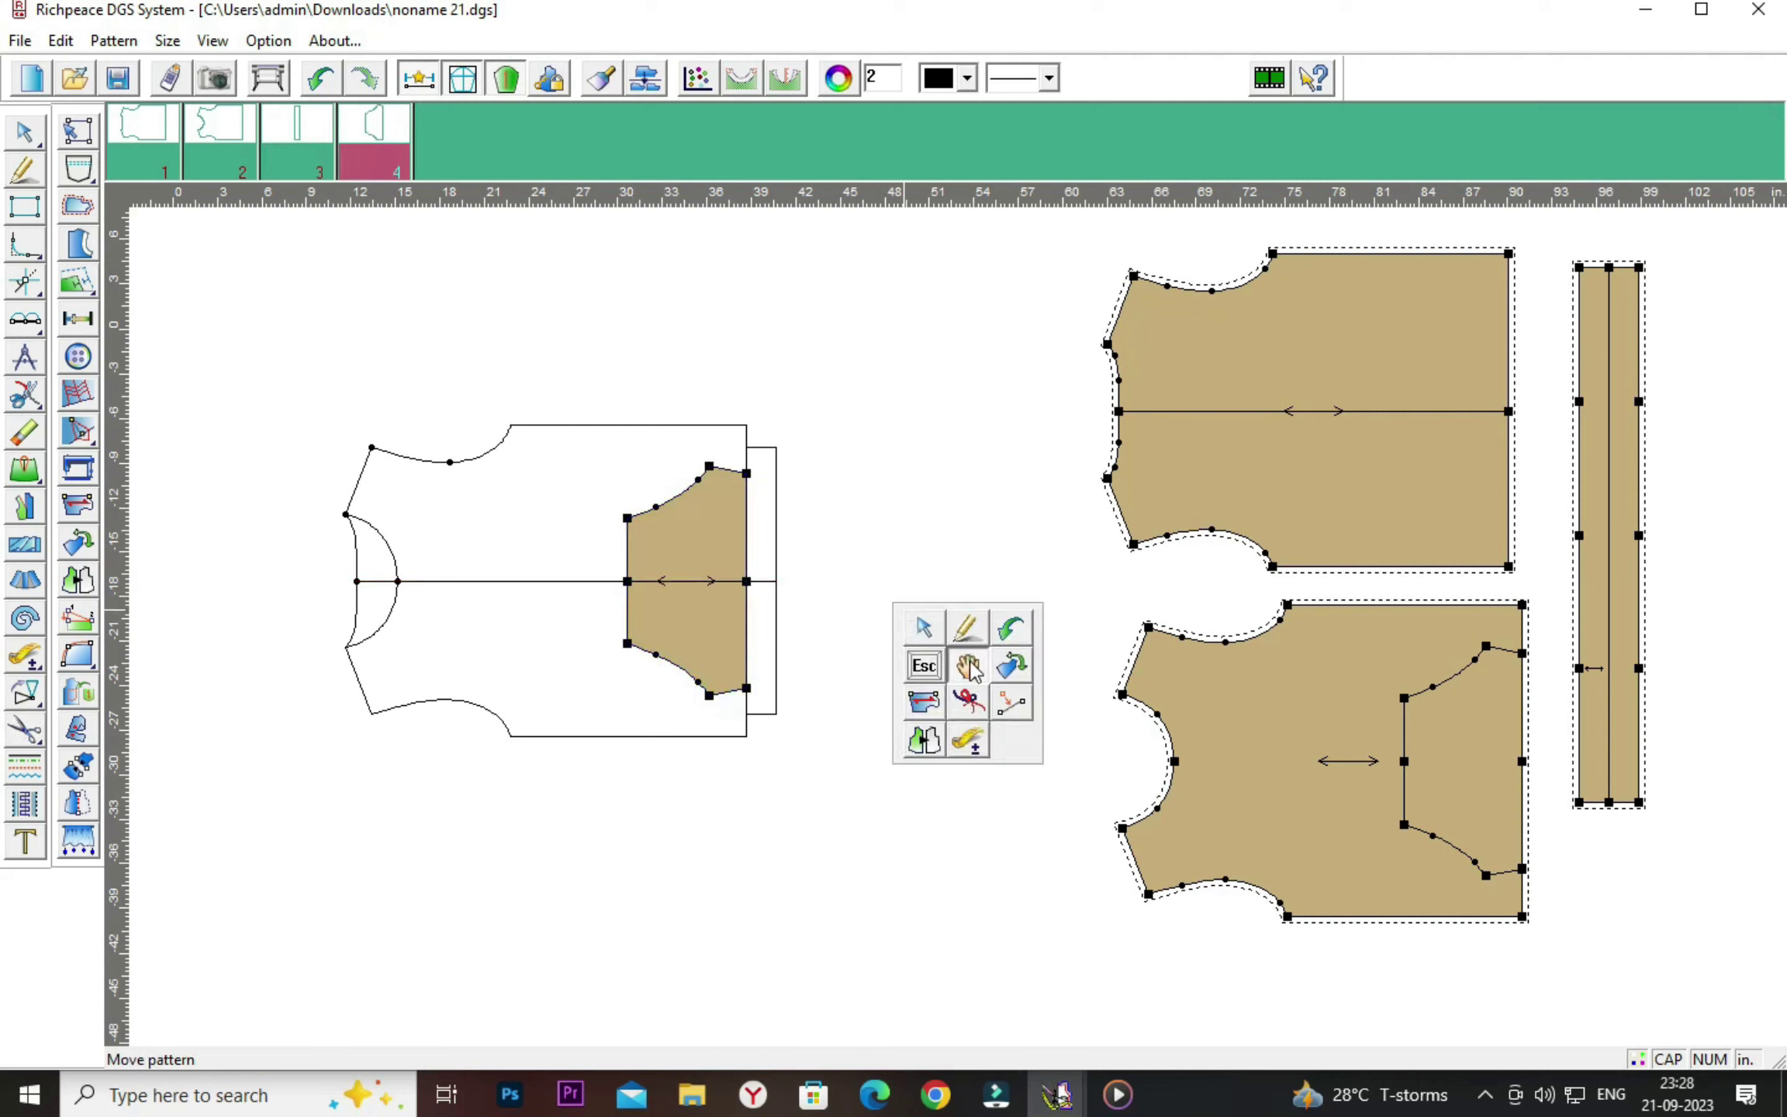
{"action": "left_click_drag", "start_coordinate": [683, 586], "coordinate": [919, 615]}
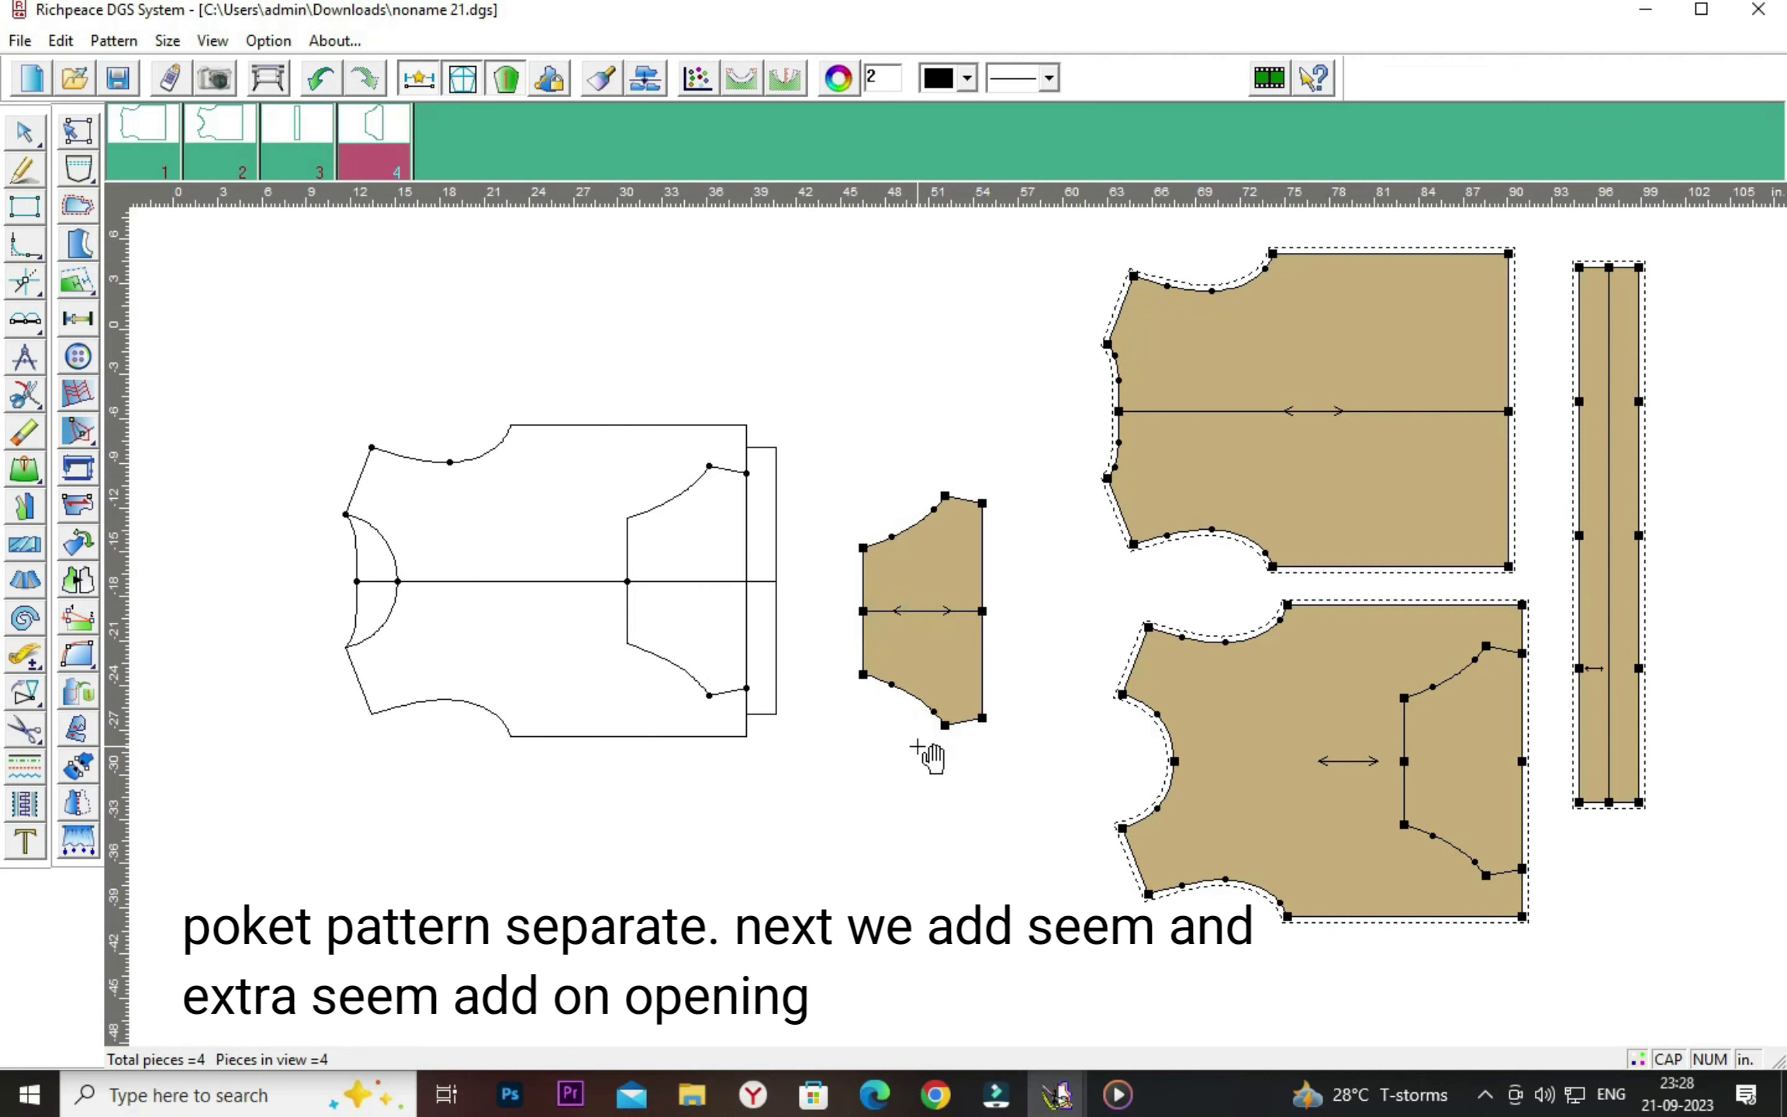
{"action": "left_click", "coordinate": [78, 206]}
{"action": "left_click", "coordinate": [83, 238]}
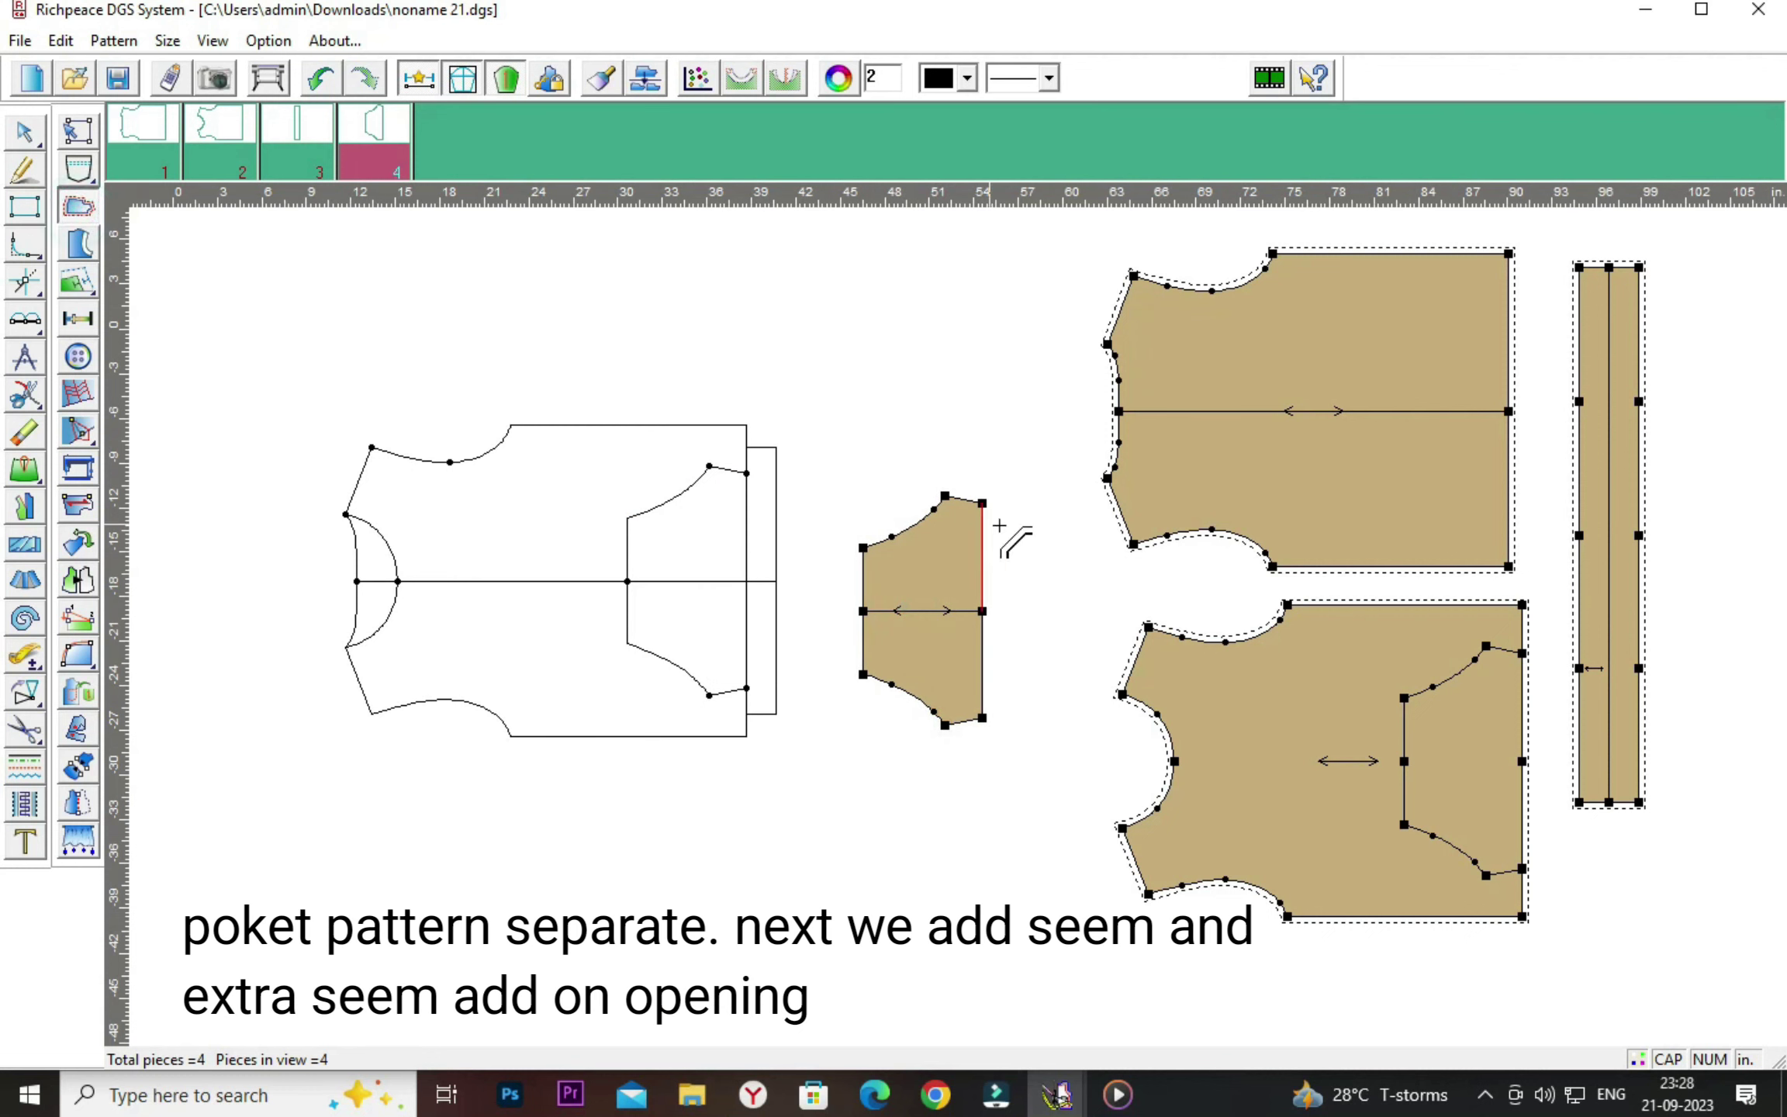
Apply a whole-piece seam allowance to the pocket, replacing the old width value.
{"action": "left_click", "coordinate": [983, 504]}
{"action": "left_click_drag", "start_coordinate": [828, 556], "coordinate": [572, 515]}
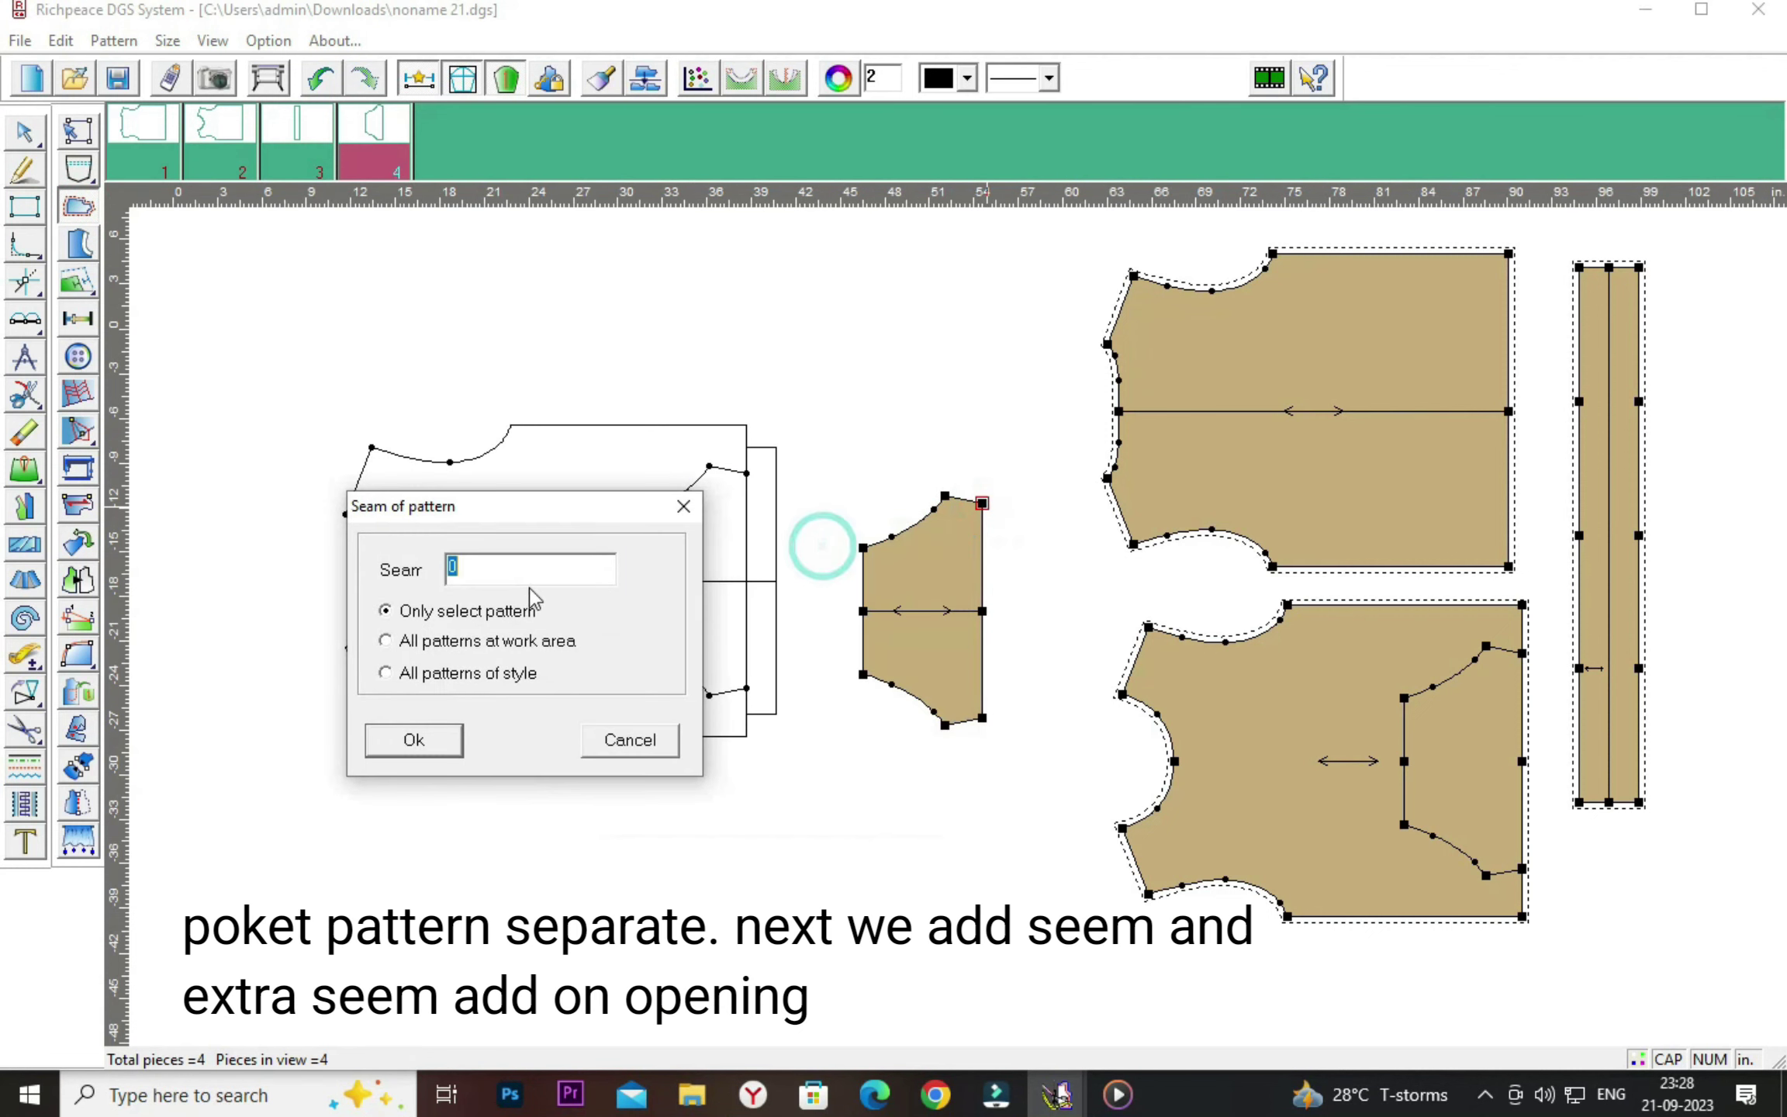
{"action": "left_click", "coordinate": [499, 570]}
{"action": "key", "text": "BackSpace"}
{"action": "type", "text": ".4"}
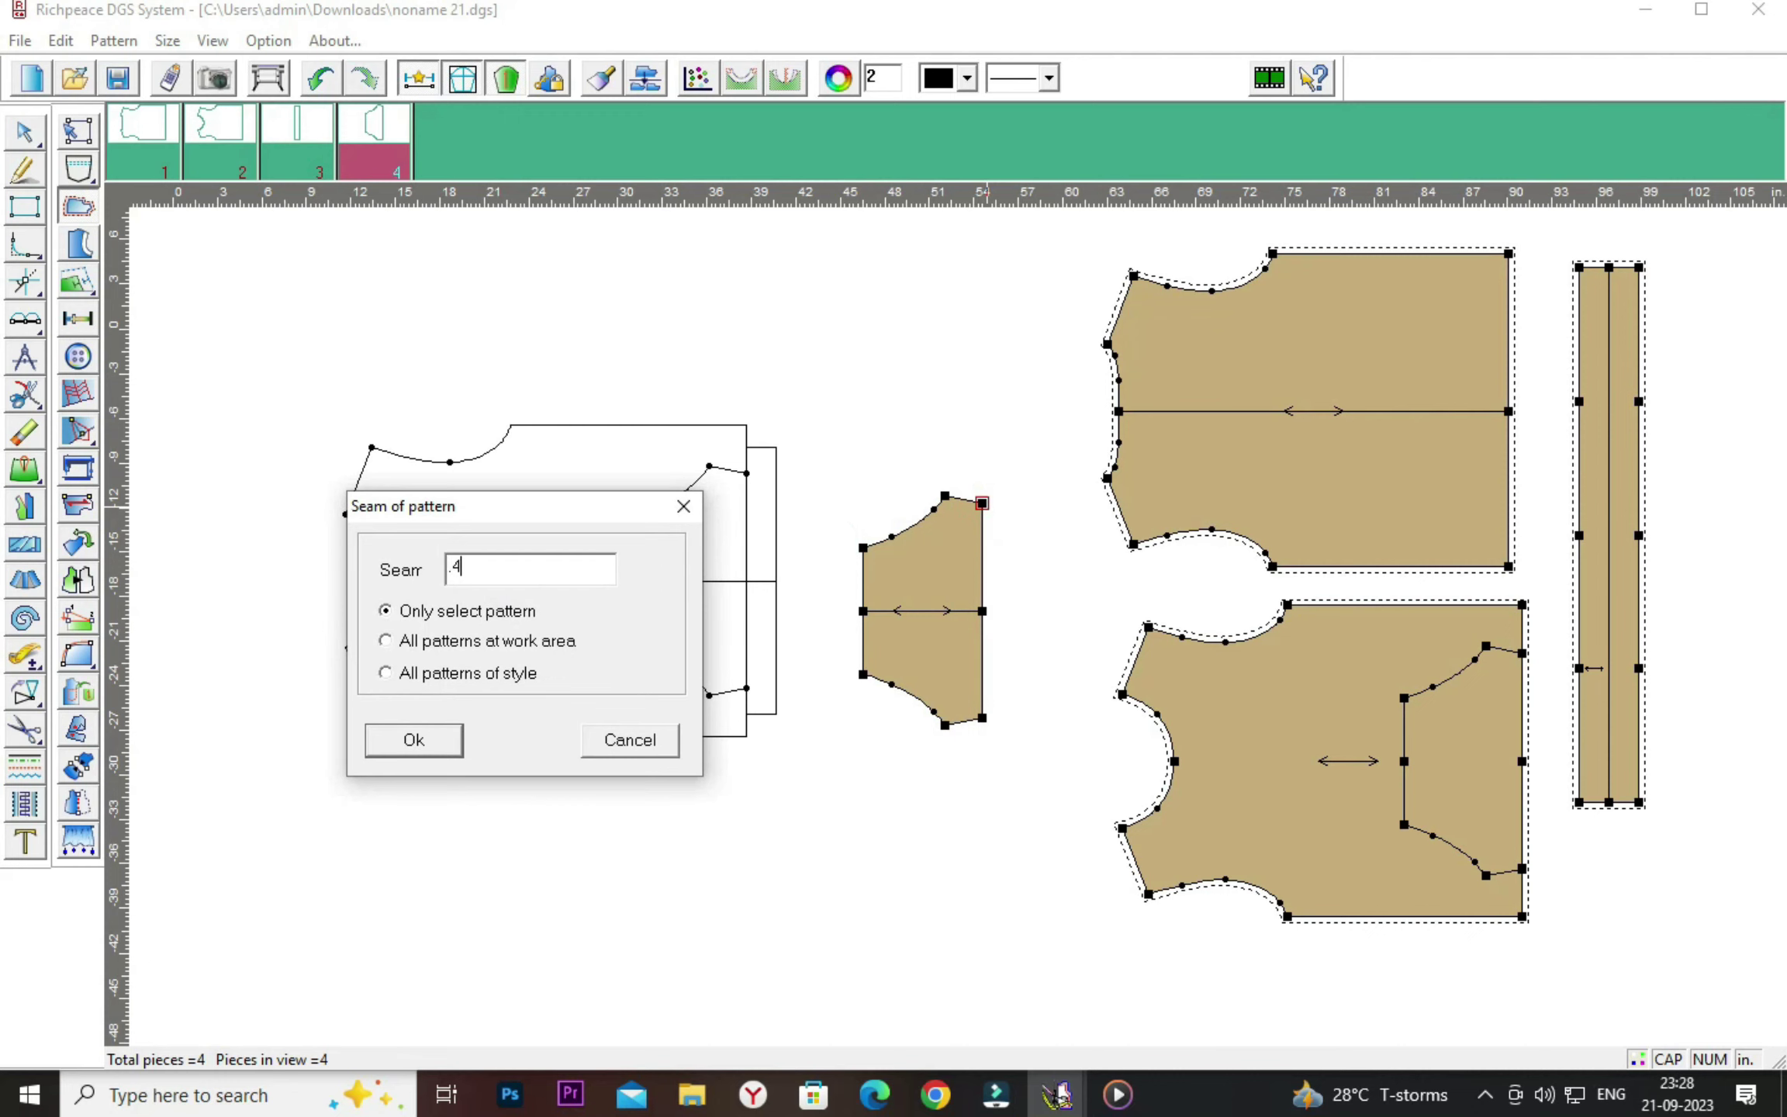
{"action": "left_click", "coordinate": [413, 738]}
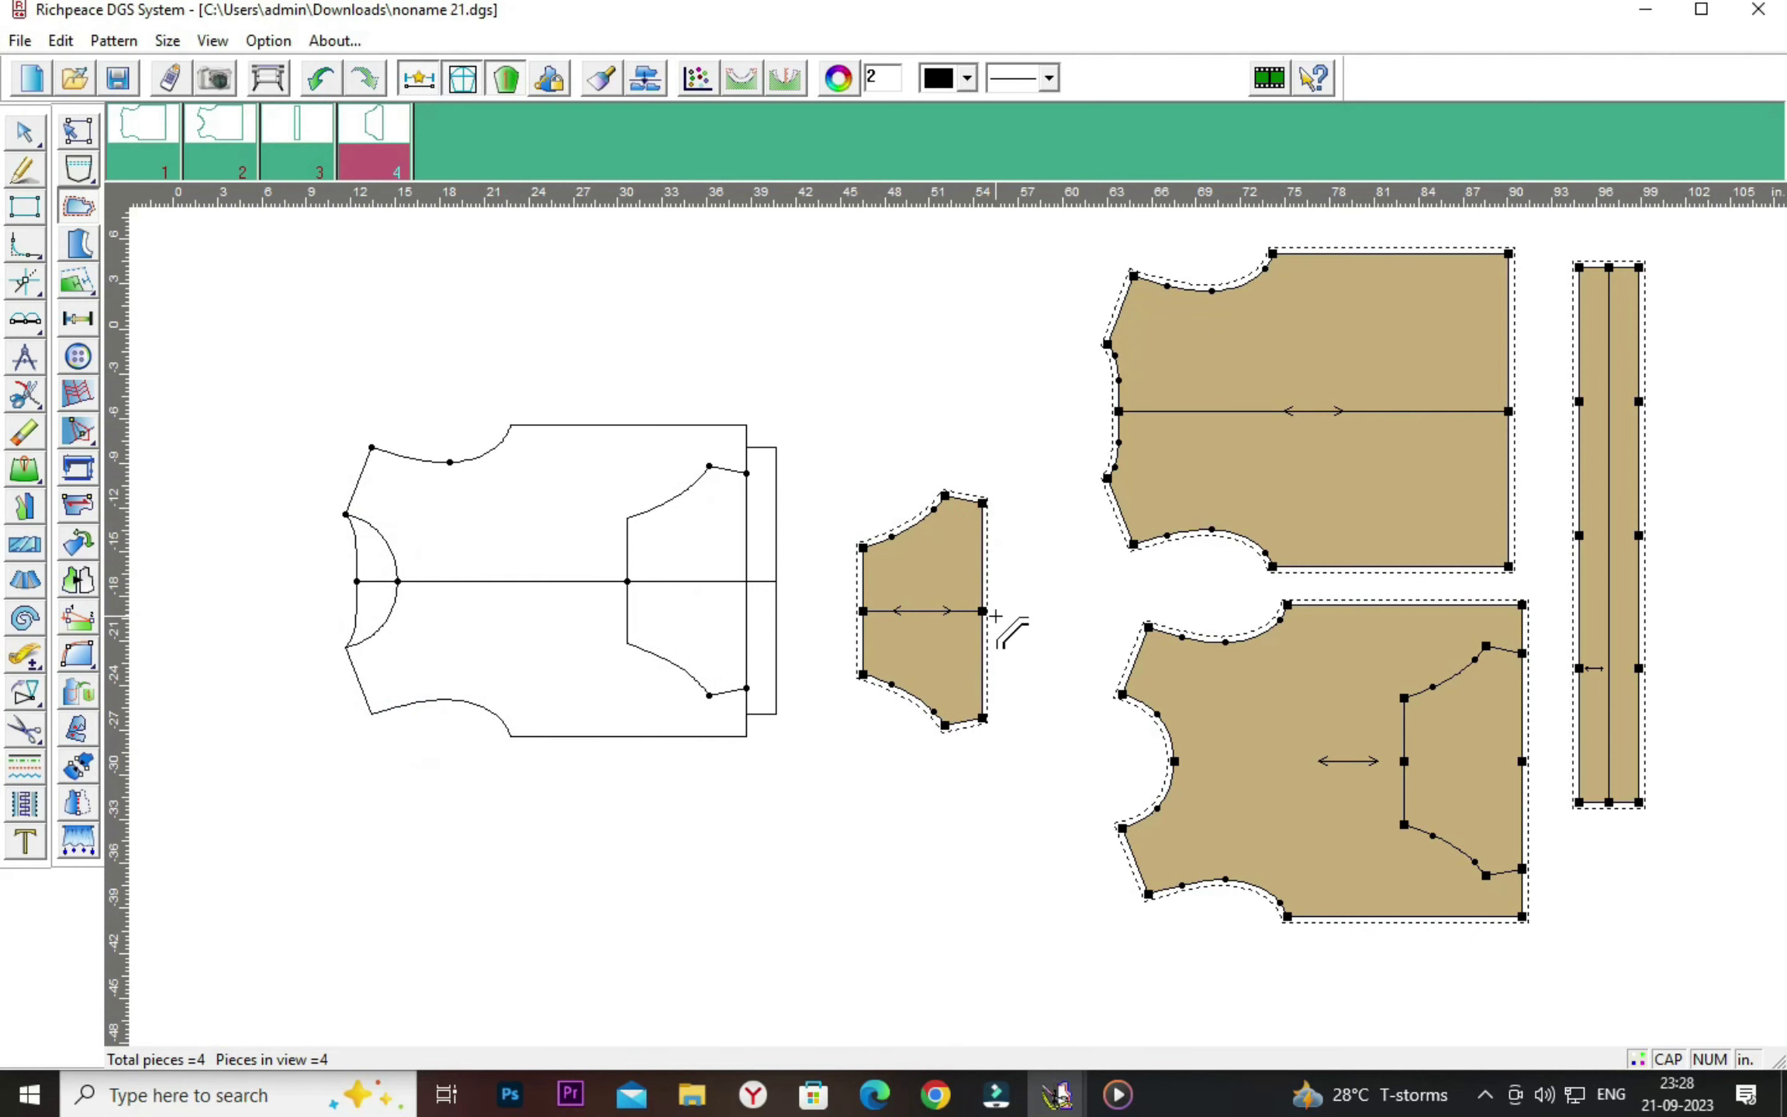
{"action": "scroll", "coordinate": [996, 616], "scroll_direction": "up", "scroll_amount": 1}
{"action": "scroll", "coordinate": [996, 616], "scroll_direction": "up", "scroll_amount": 1}
{"action": "scroll", "coordinate": [995, 616], "scroll_direction": "up", "scroll_amount": 1}
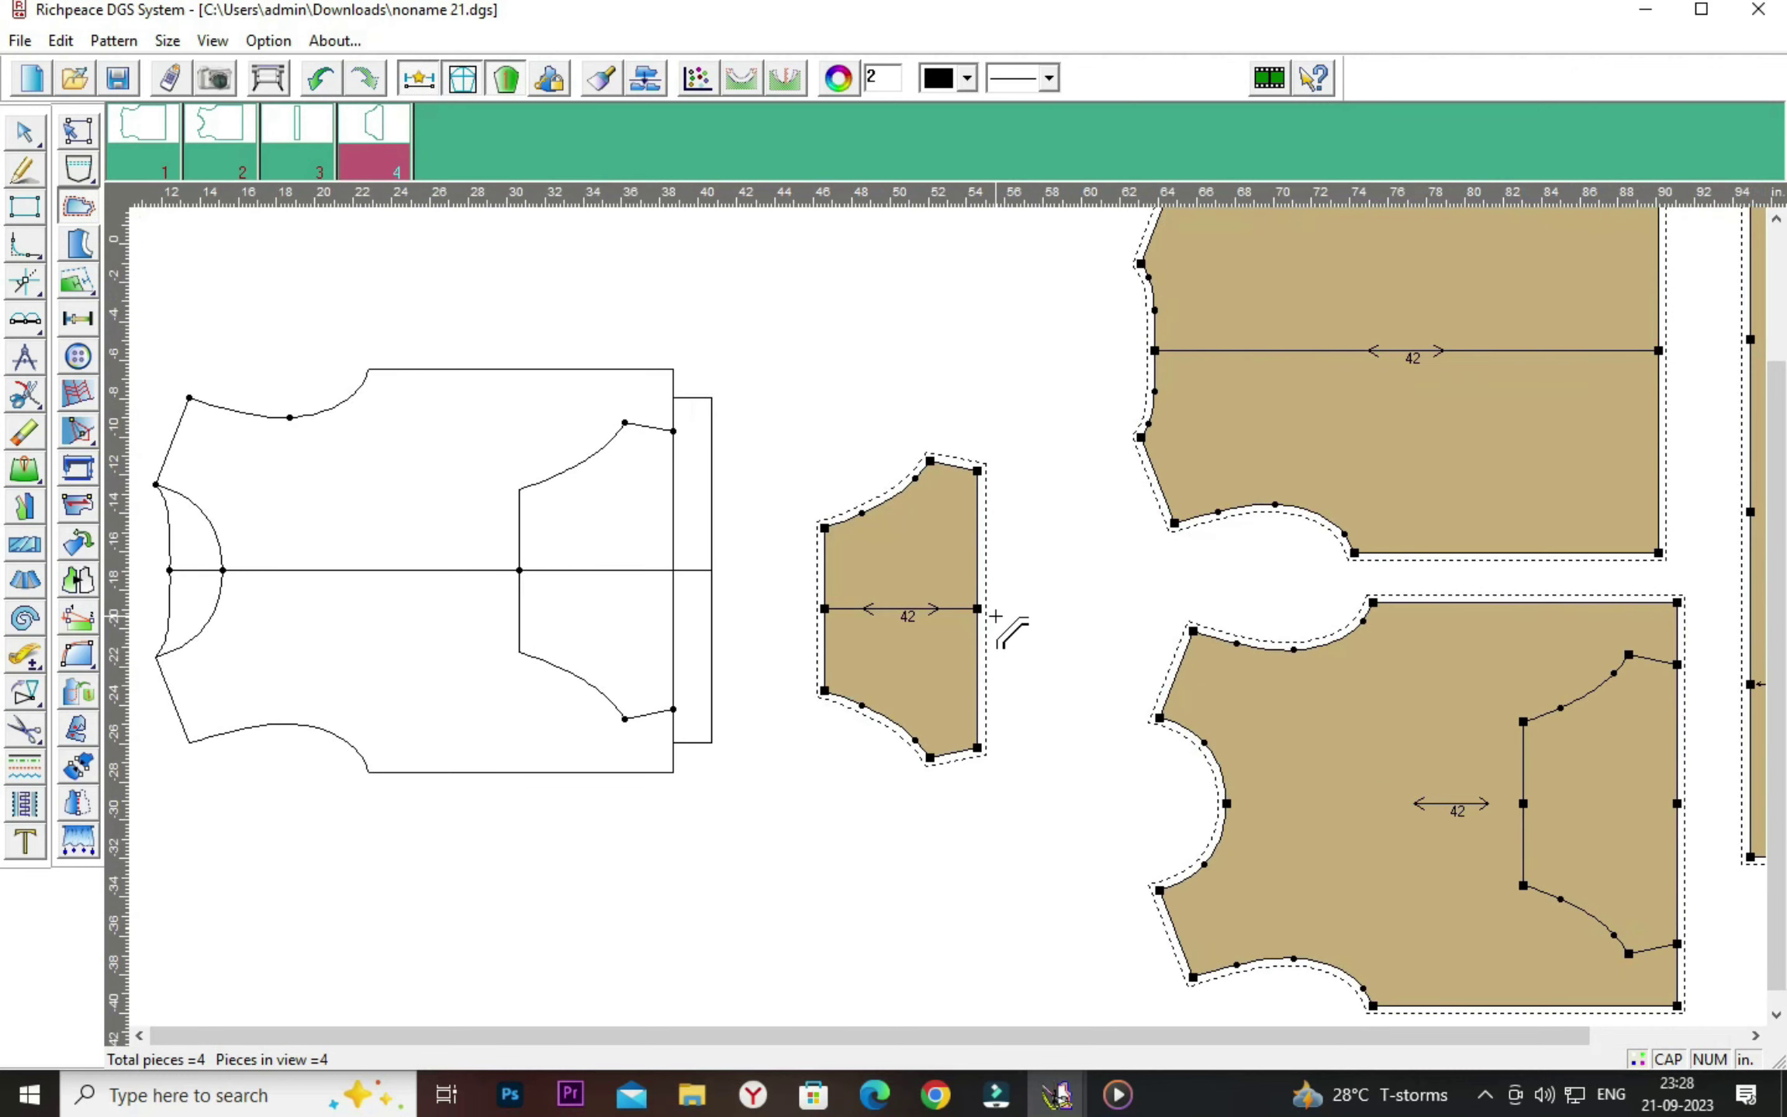
Set a 0.8 seam on the pocket's upper curved edge.
{"action": "right_click", "coordinate": [886, 505]}
{"action": "mouse_move", "coordinate": [1220, 538]}
{"action": "left_mouse_down"}
{"action": "mouse_move", "coordinate": [365, 404]}
{"action": "mouse_move", "coordinate": [383, 267]}
{"action": "left_mouse_up"}
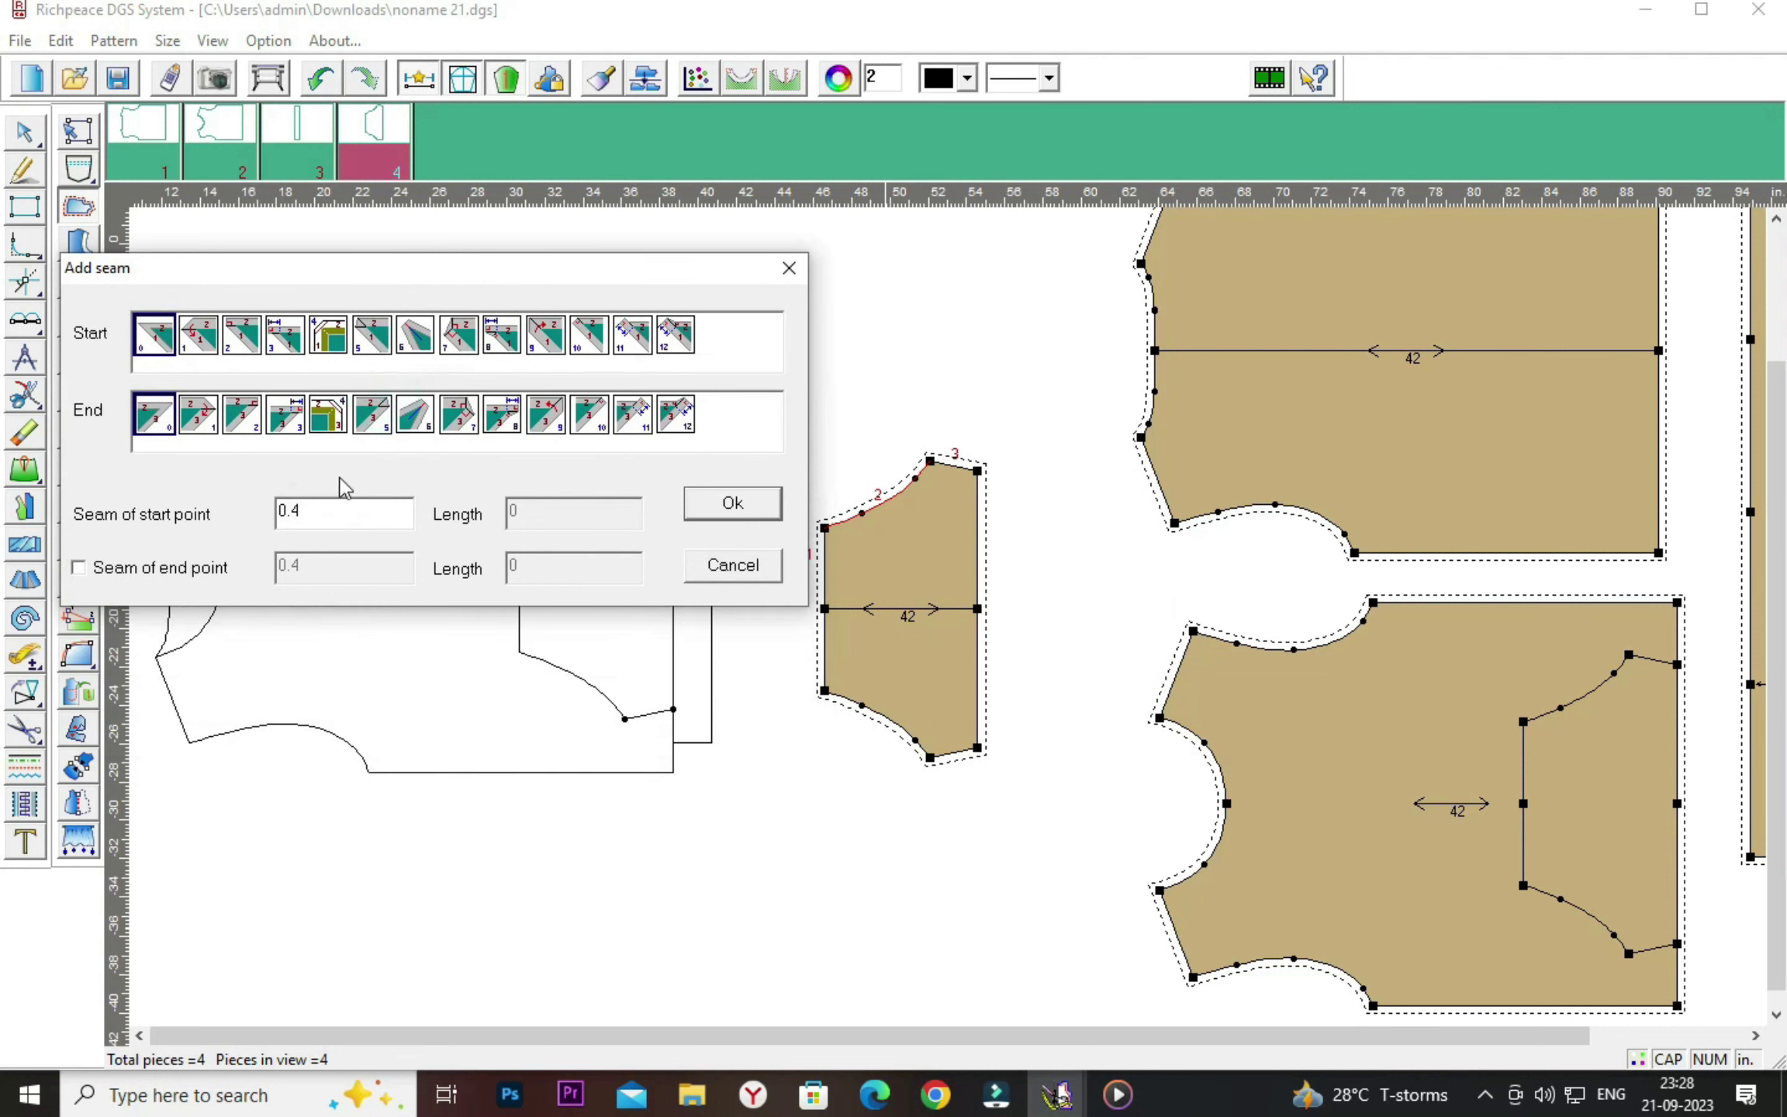
{"action": "left_click", "coordinate": [329, 508]}
{"action": "key", "text": "BackSpace"}
{"action": "type", "text": "8"}
{"action": "left_click", "coordinate": [198, 334]}
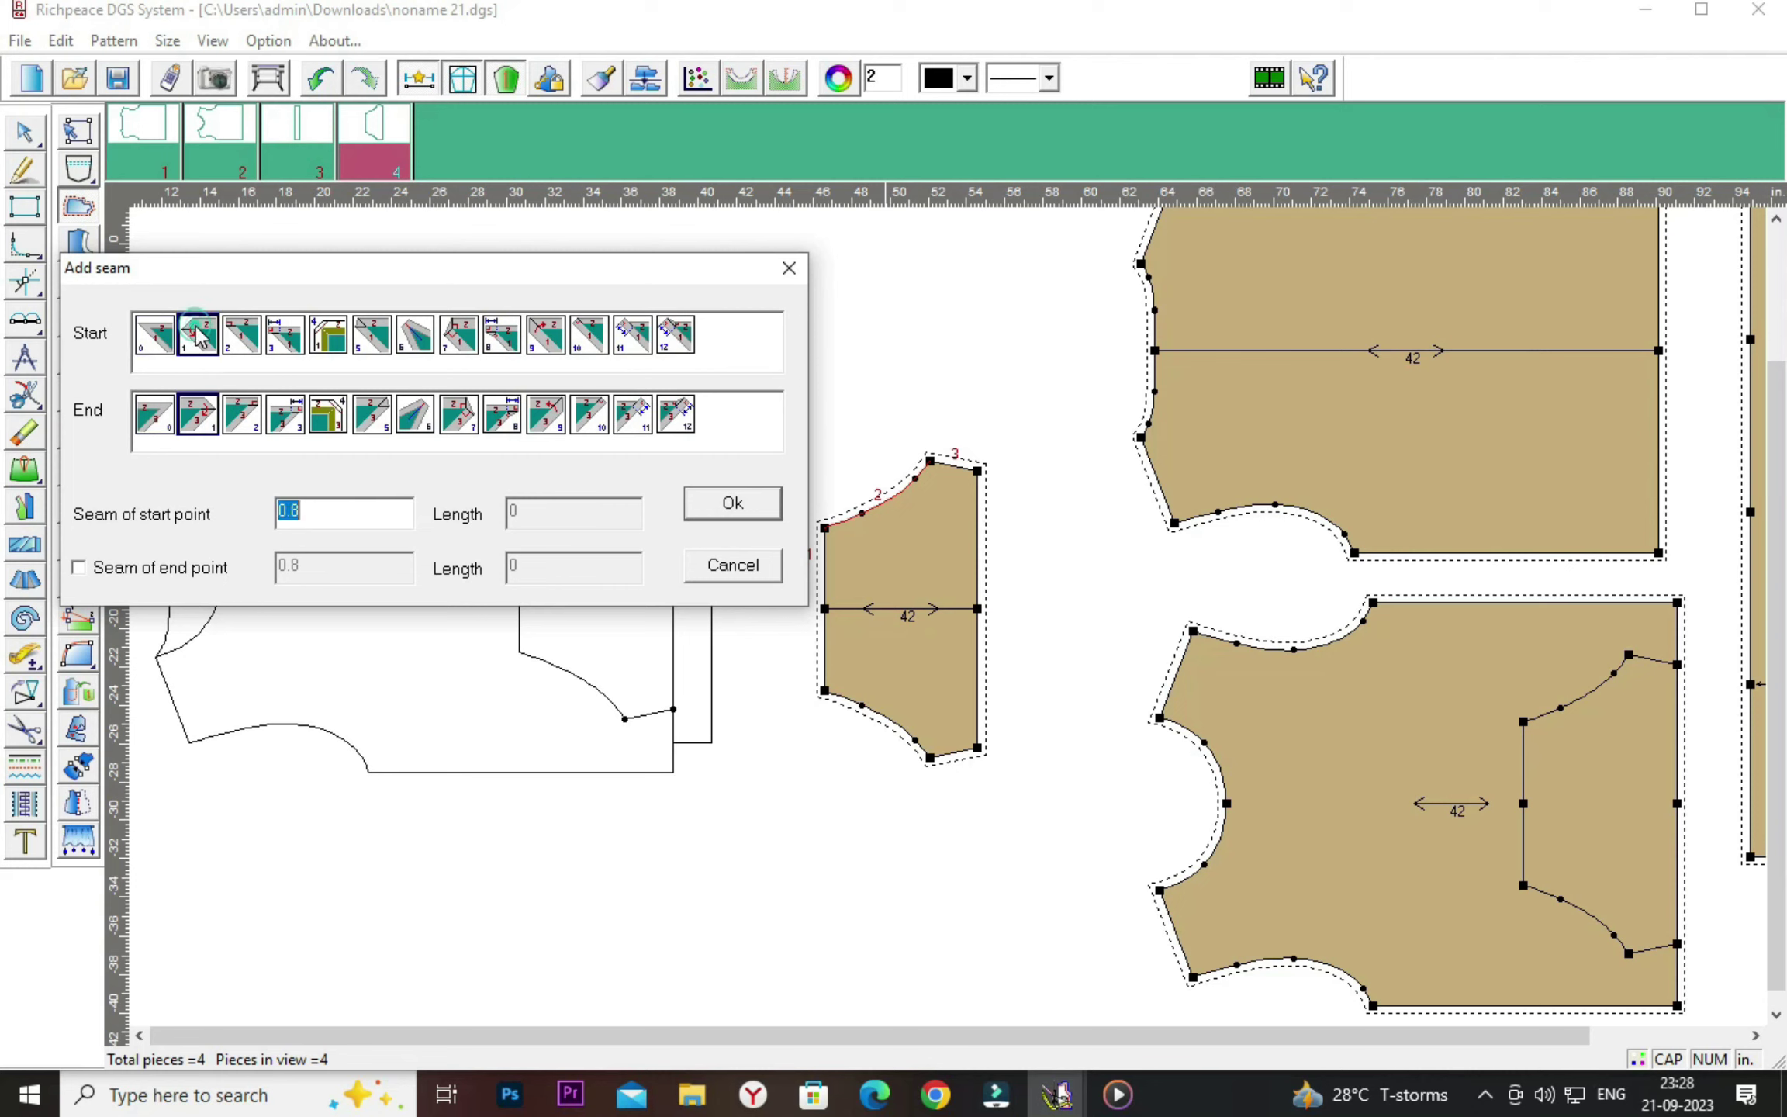
{"action": "left_click", "coordinate": [741, 503]}
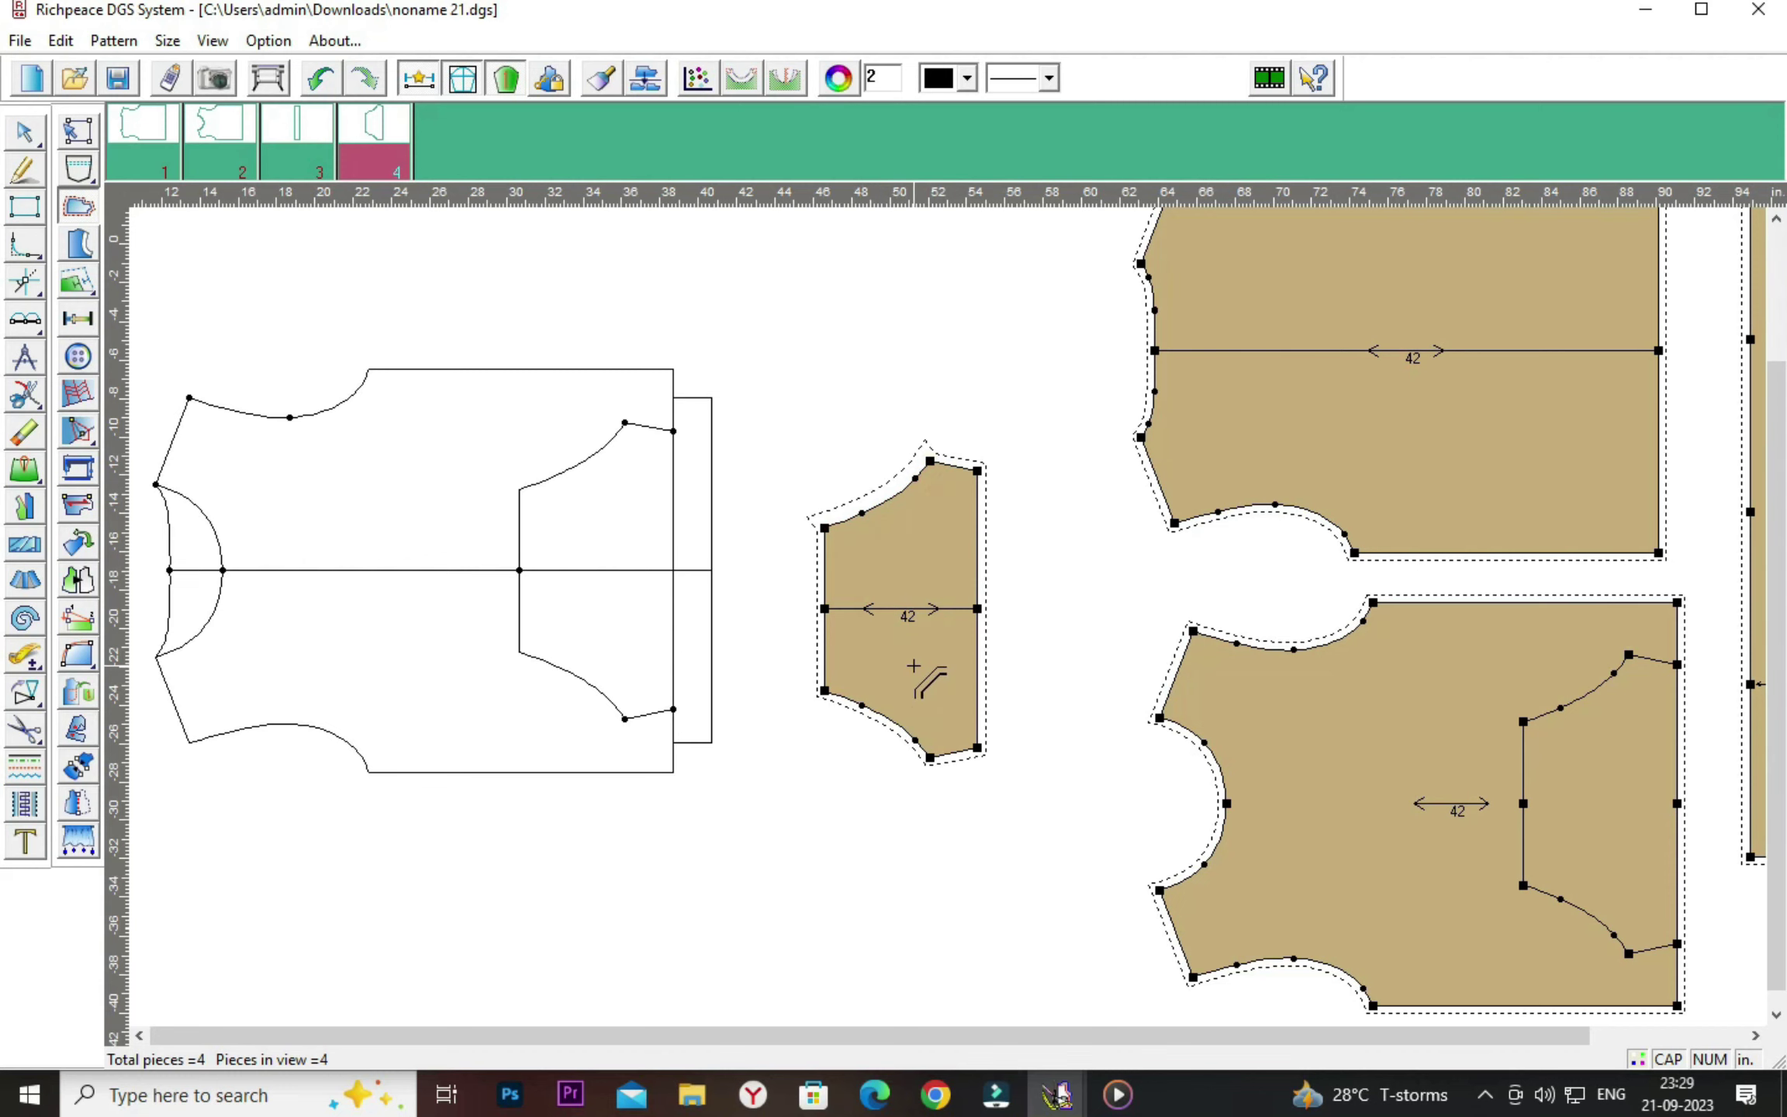
{"action": "scroll", "coordinate": [914, 666], "scroll_direction": "up", "scroll_amount": 1}
{"action": "scroll", "coordinate": [914, 666], "scroll_direction": "up", "scroll_amount": 1}
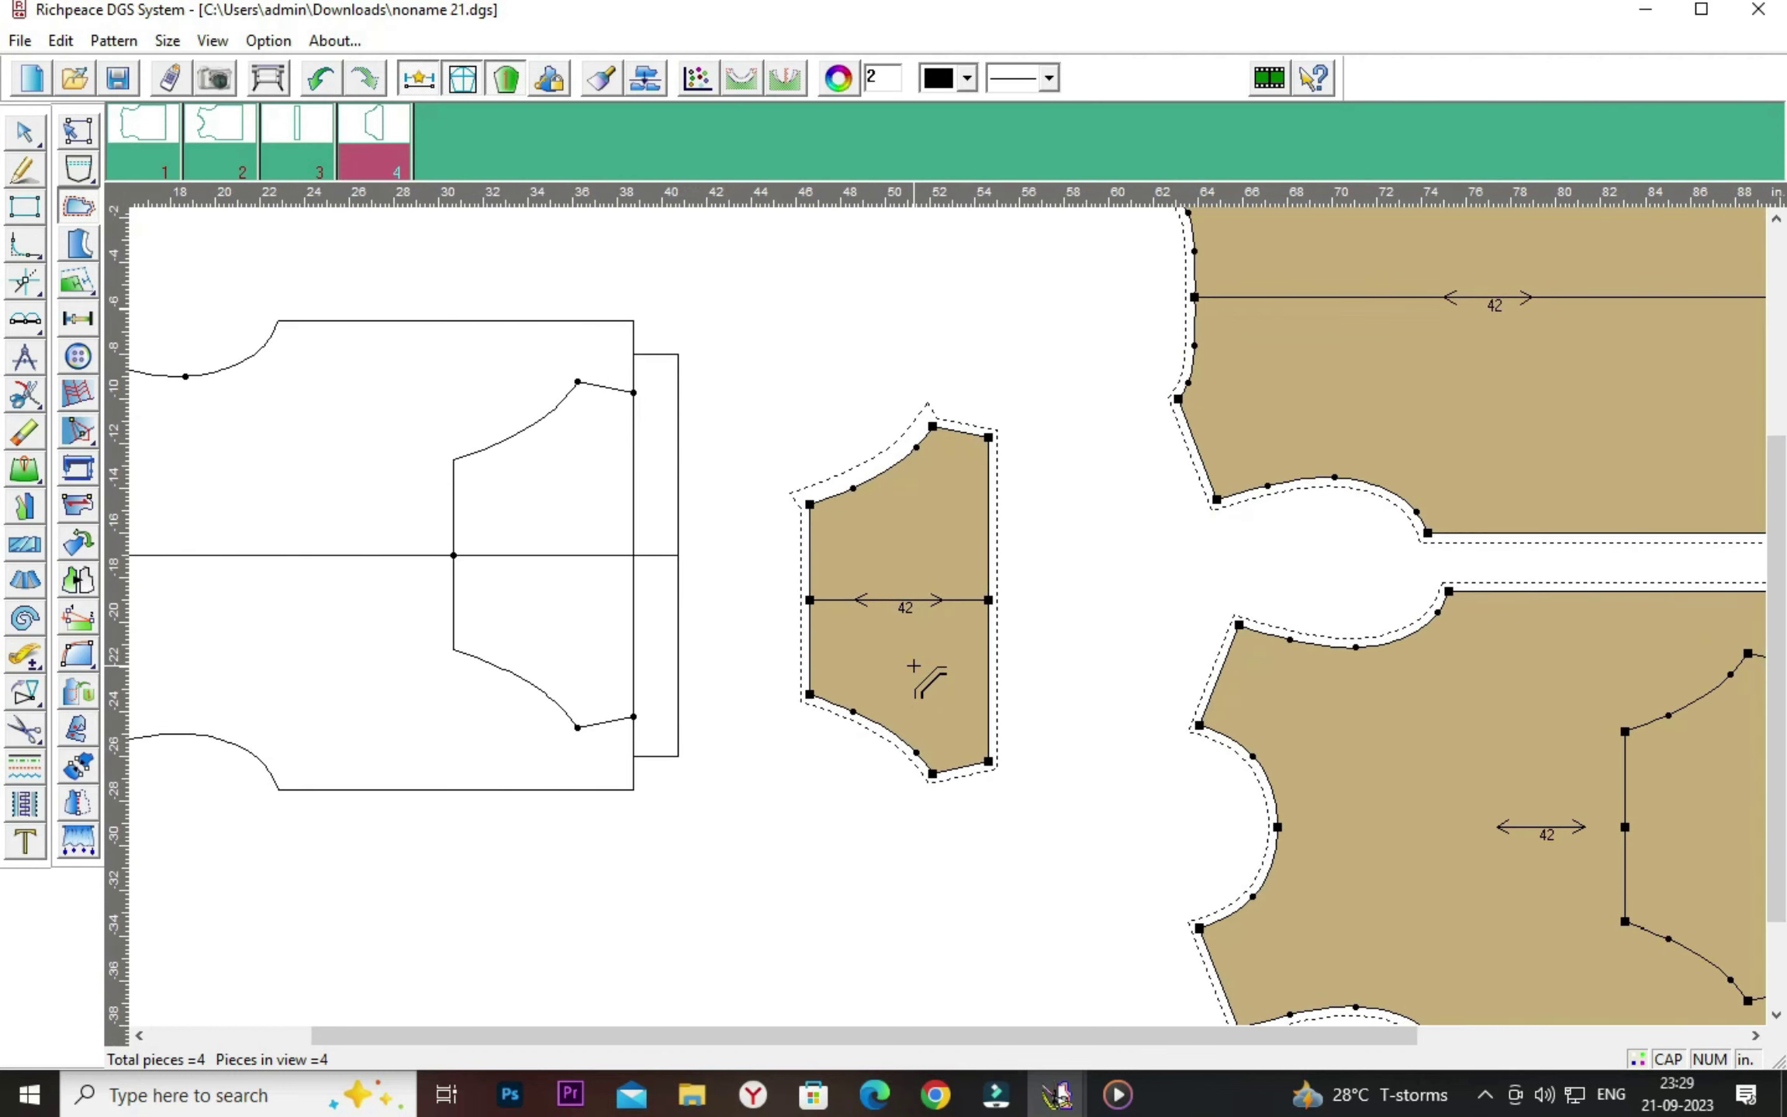
Set a 0.8 seam on the pocket's lower curved edge.
{"action": "left_click", "coordinate": [902, 744]}
{"action": "mouse_move", "coordinate": [1246, 374]}
{"action": "left_mouse_down"}
{"action": "mouse_move", "coordinate": [521, 345]}
{"action": "mouse_move", "coordinate": [519, 309]}
{"action": "mouse_move", "coordinate": [1253, 570]}
{"action": "mouse_move", "coordinate": [1362, 516]}
{"action": "left_mouse_up"}
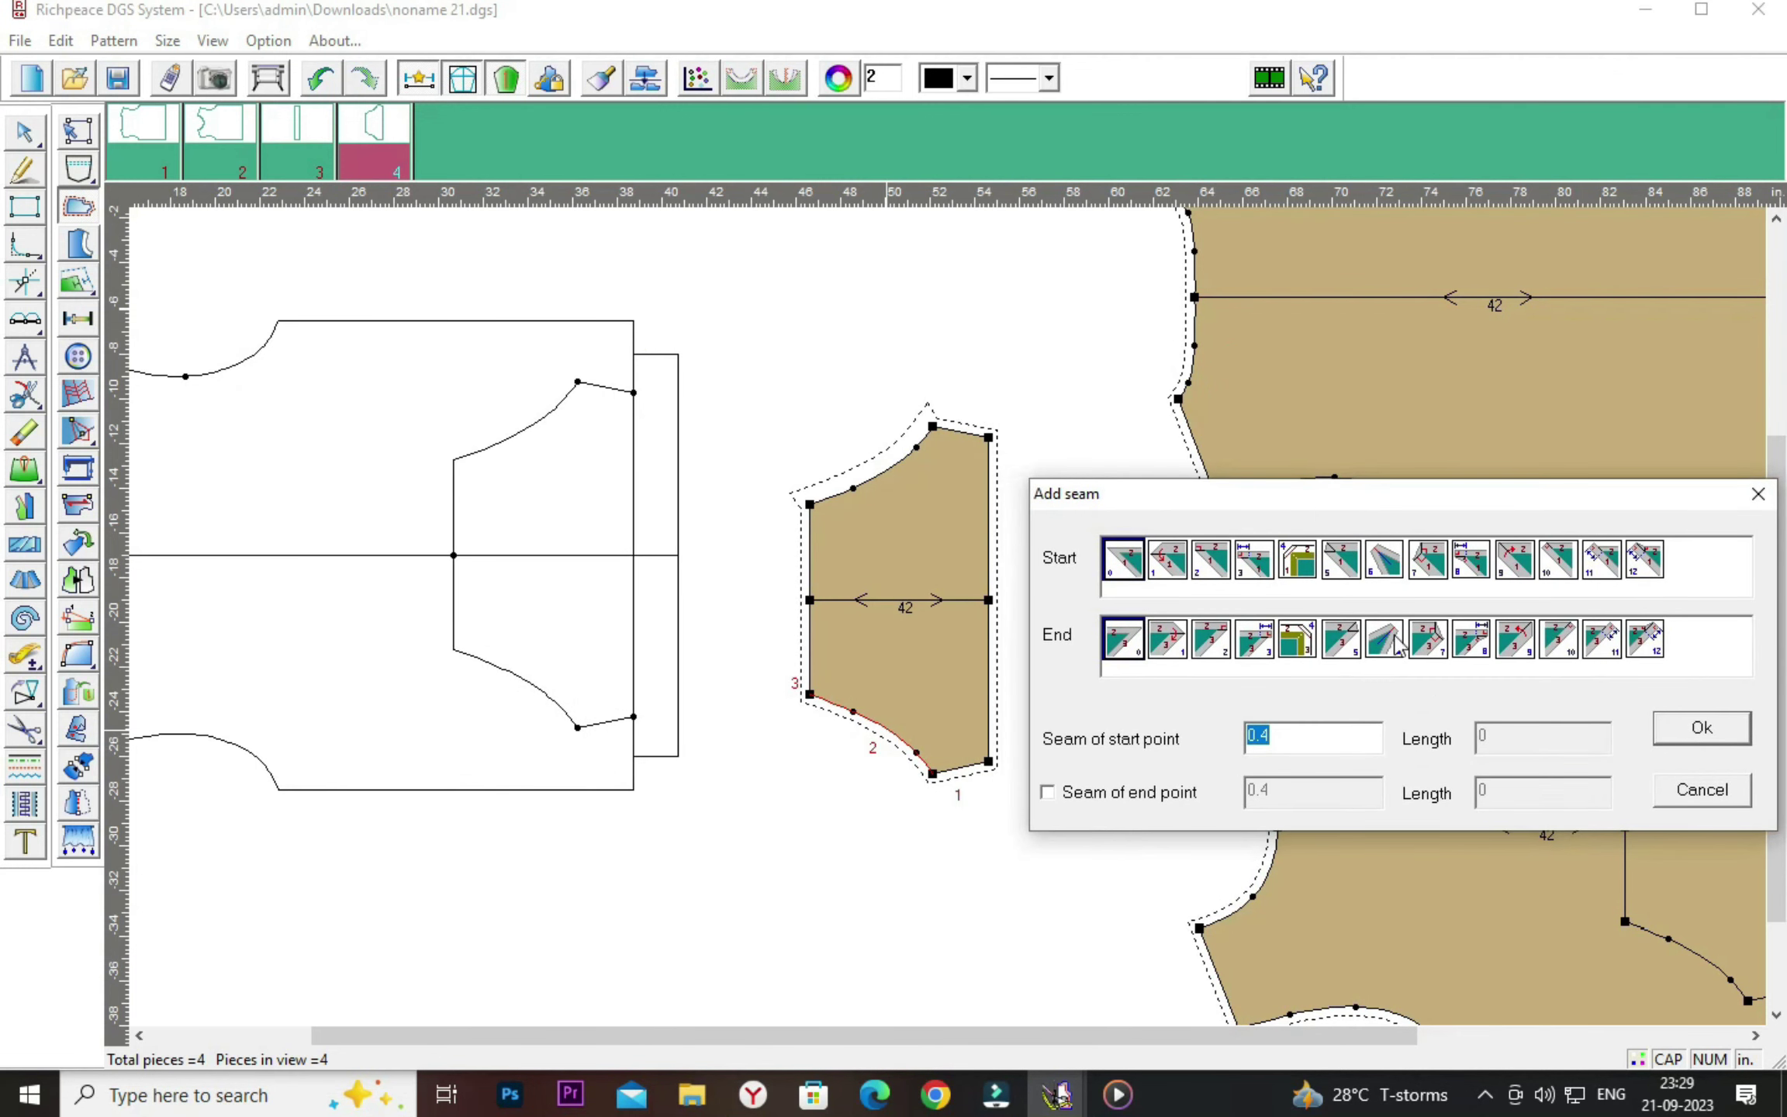
{"action": "left_click", "coordinate": [1282, 740]}
{"action": "left_click", "coordinate": [1168, 558]}
{"action": "left_click", "coordinate": [1702, 729]}
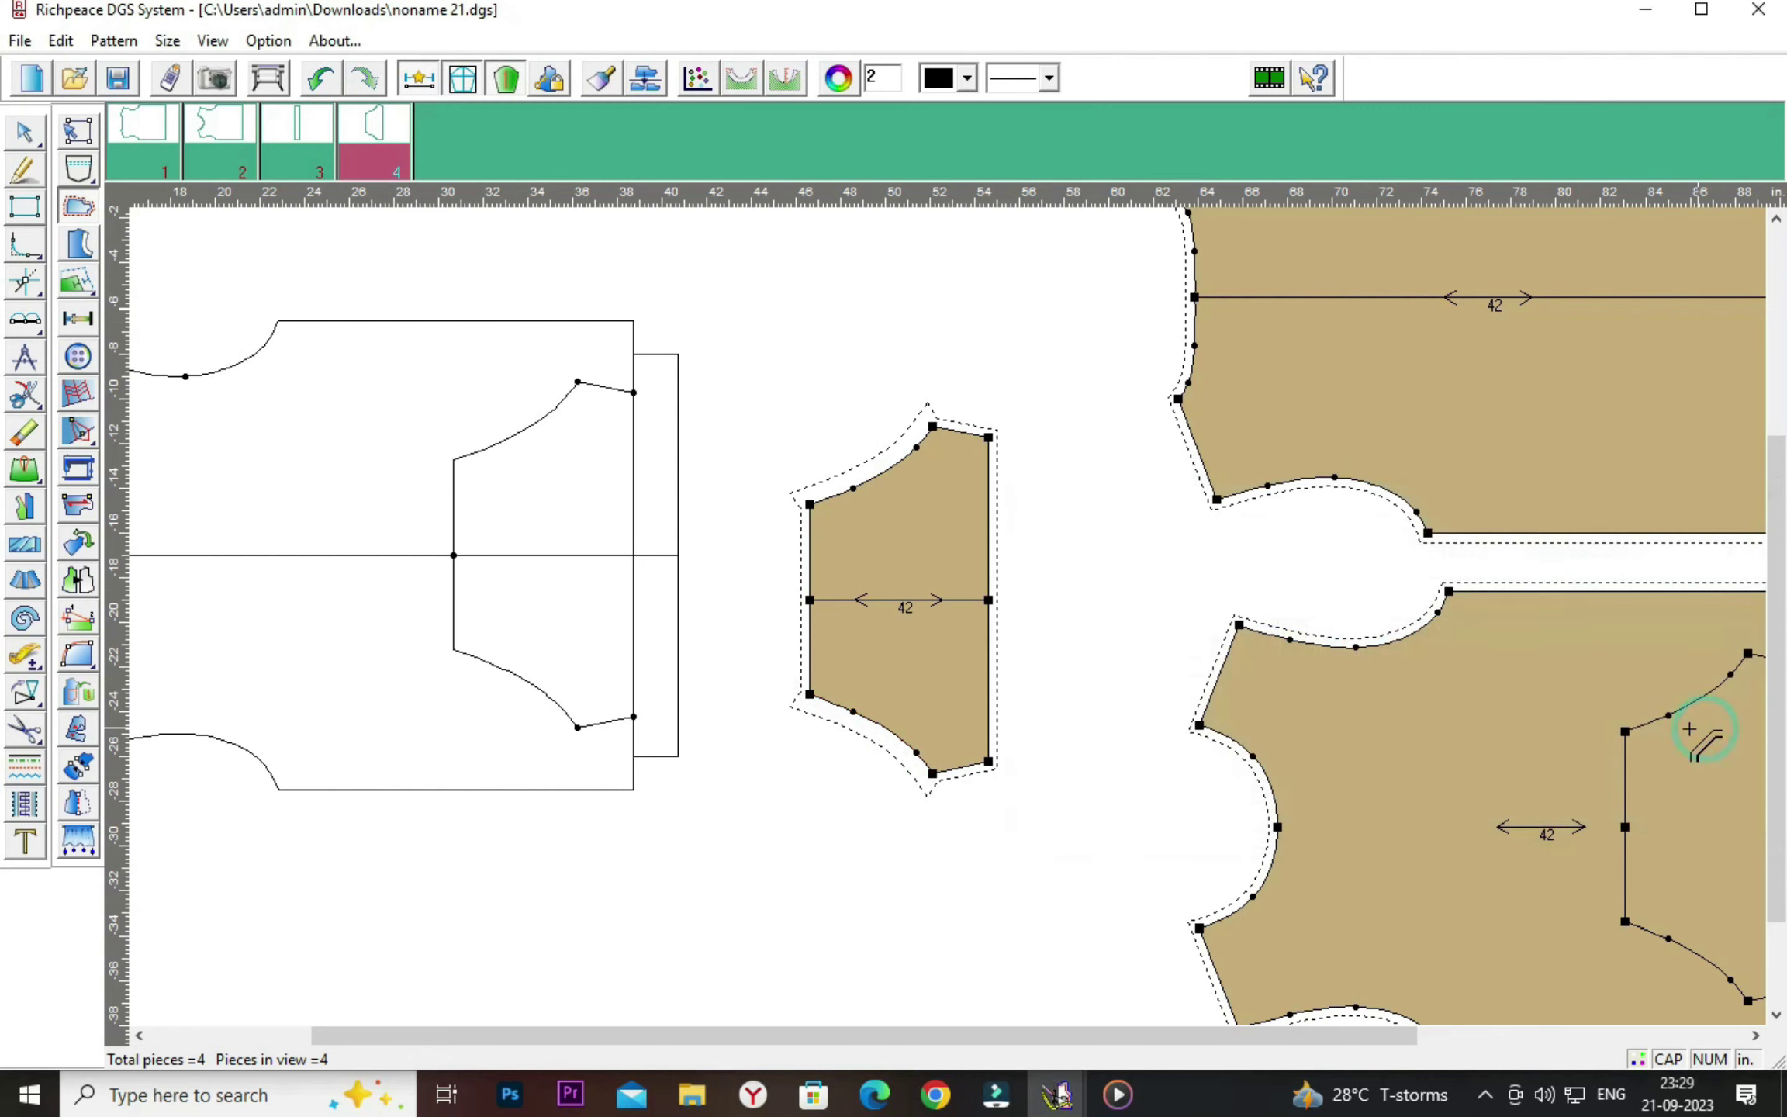
Move the pocket up next to the back piece and save the file.
{"action": "right_click", "coordinate": [736, 837]}
{"action": "left_click", "coordinate": [806, 893]}
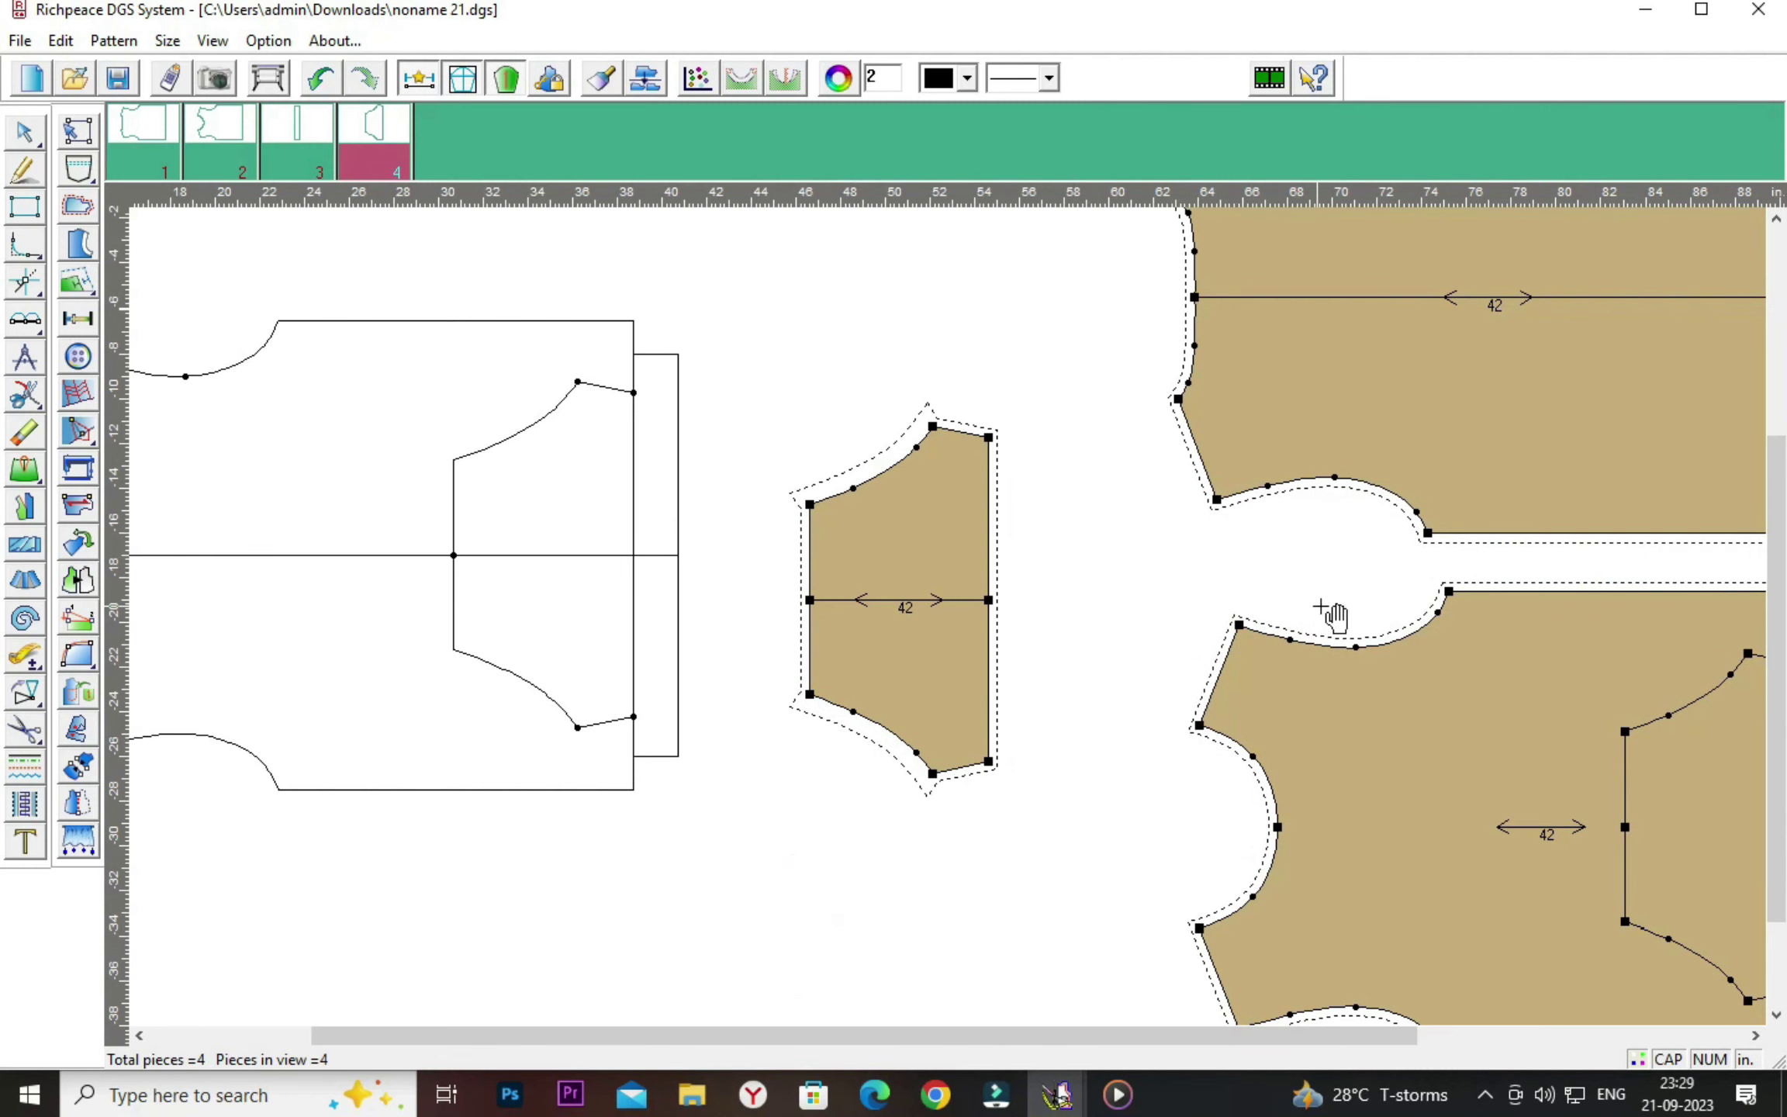
{"action": "scroll", "coordinate": [1332, 616], "scroll_direction": "down", "scroll_amount": 1}
{"action": "scroll", "coordinate": [962, 622], "scroll_direction": "down", "scroll_amount": 1}
{"action": "left_click_drag", "start_coordinate": [757, 593], "coordinate": [789, 462]}
{"action": "left_click", "coordinate": [118, 78]}
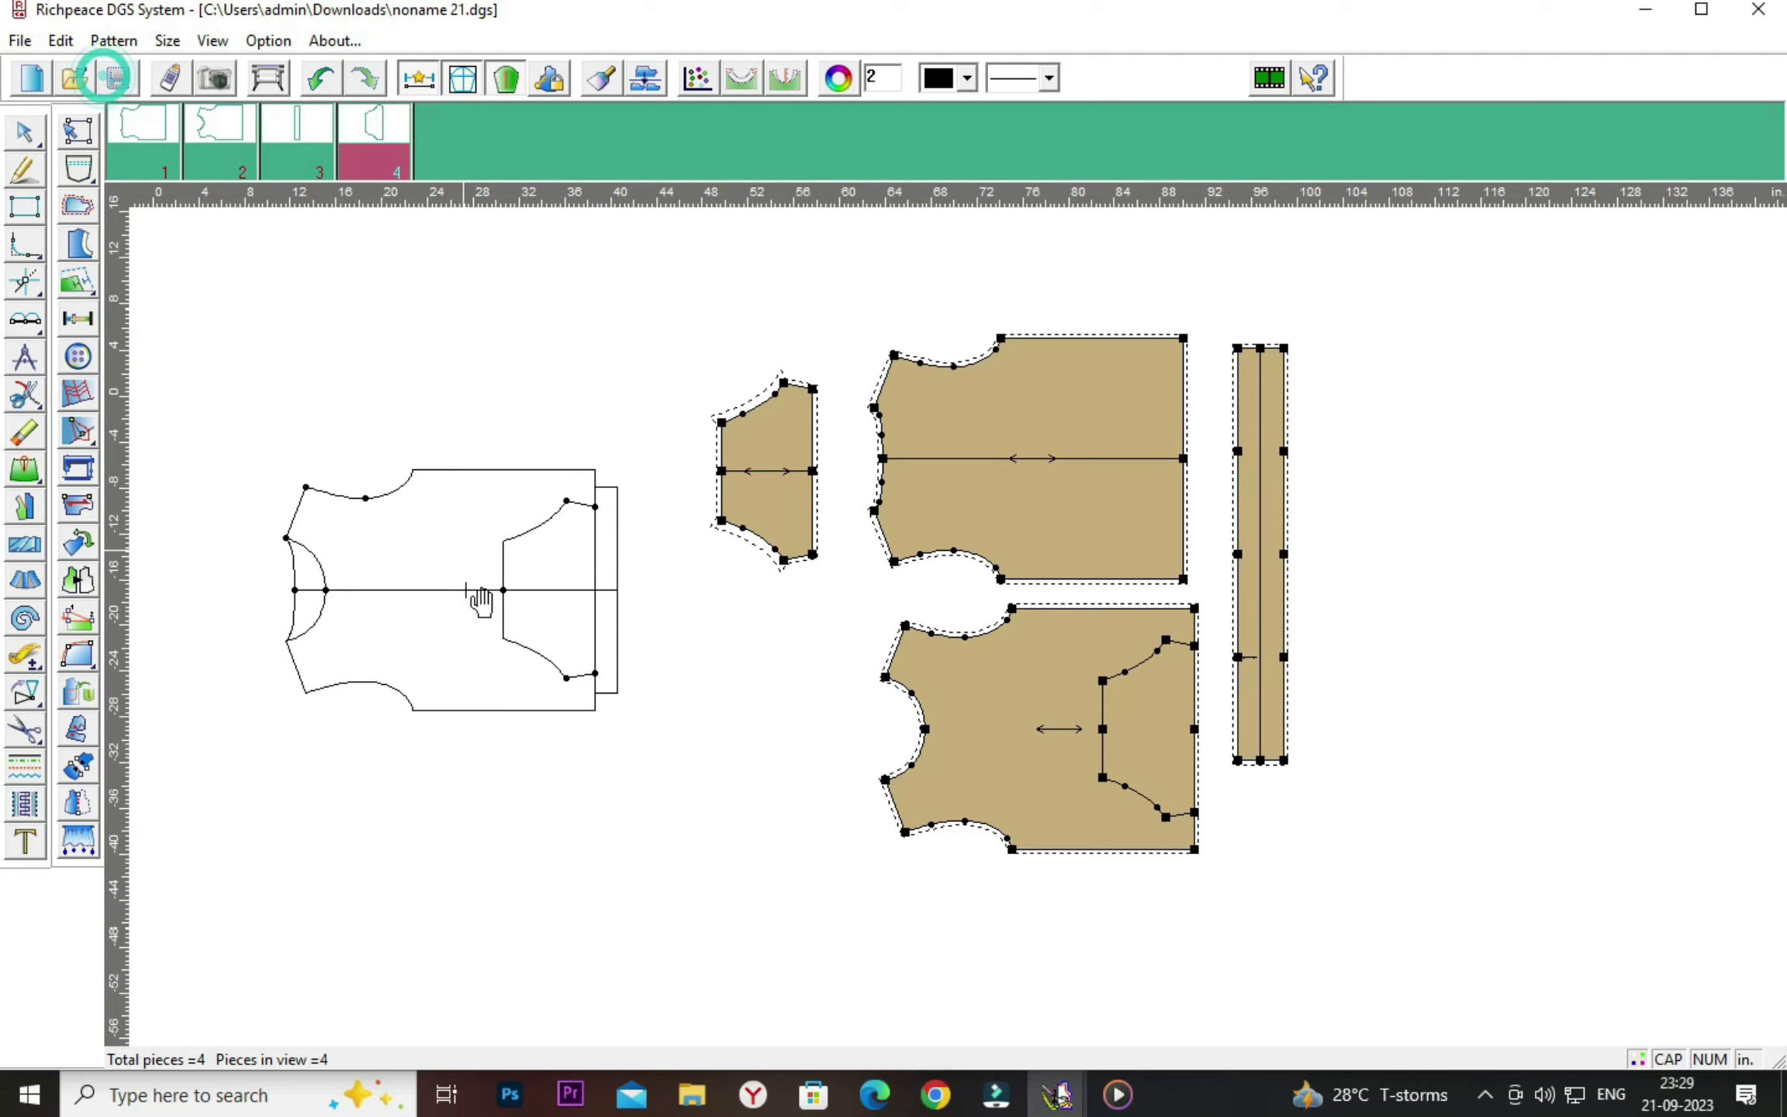
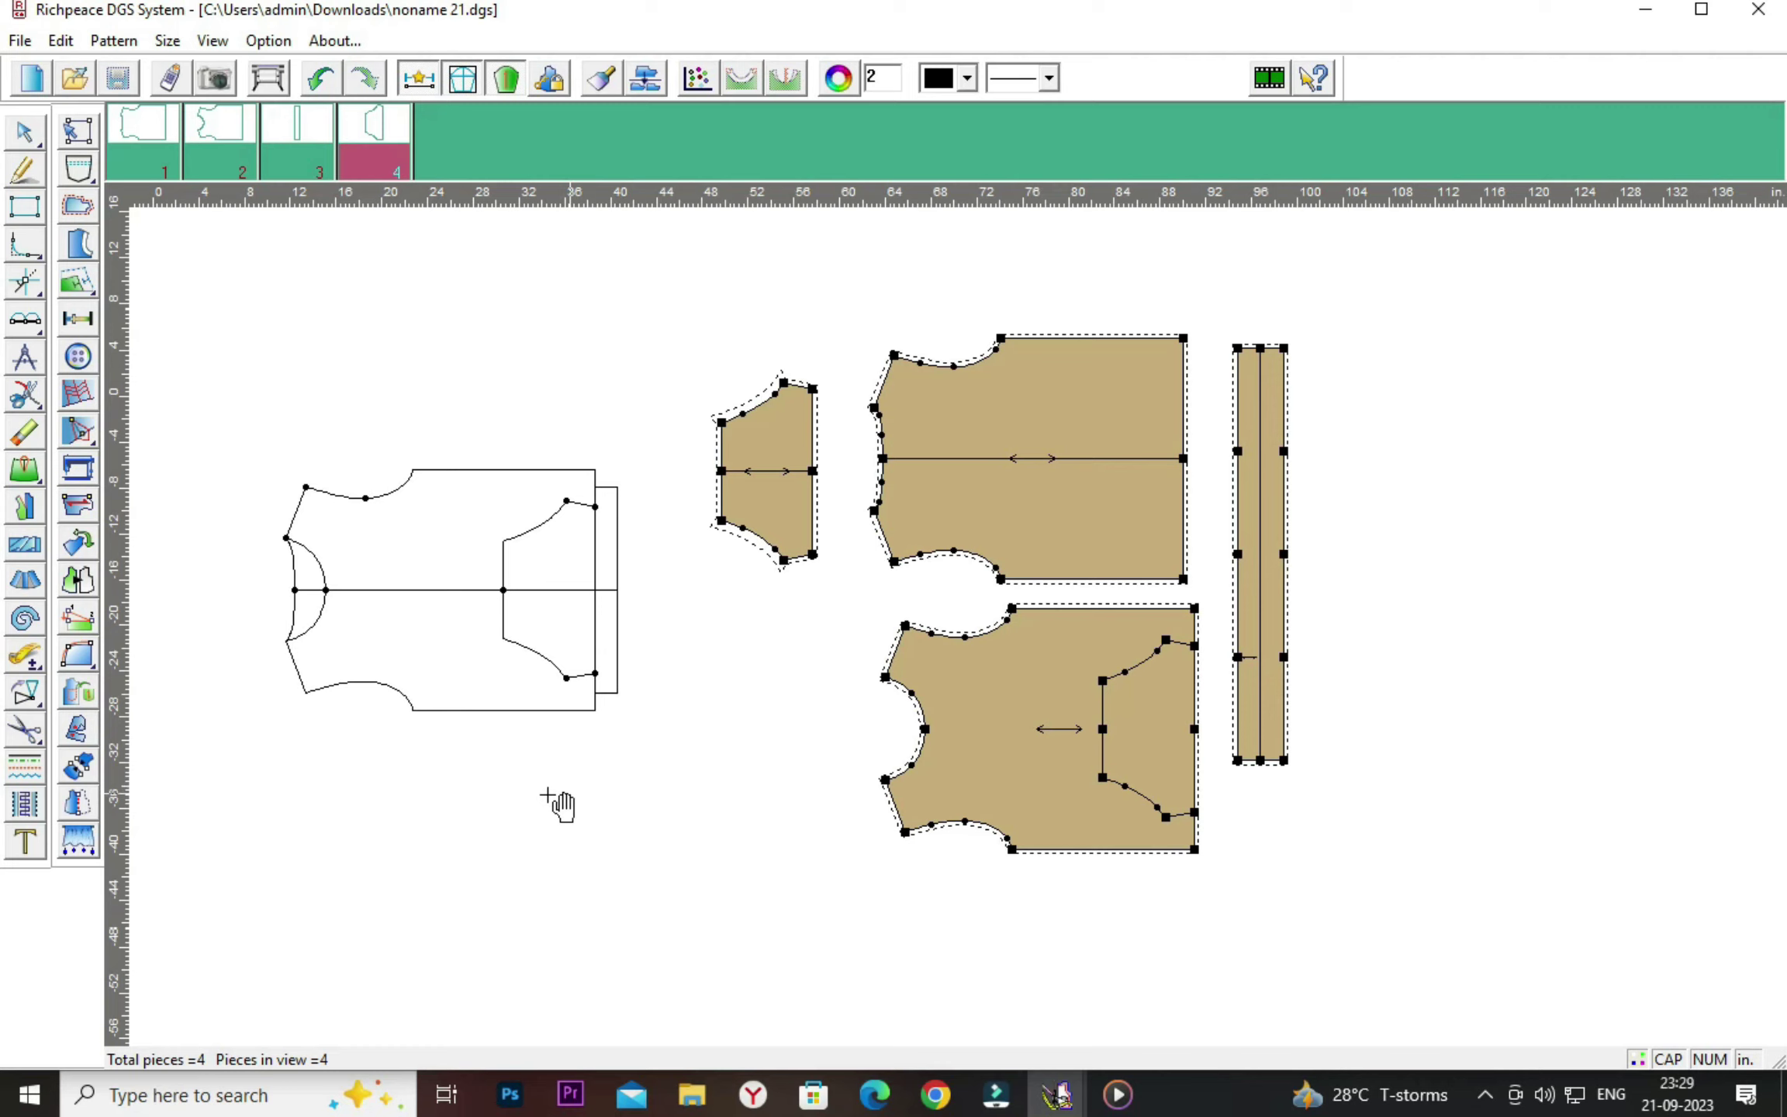
Draw a 24.5 by 8.5 inch sleeve rectangle to the right of the three existing pieces.
{"action": "mouse_move", "coordinate": [838, 886]}
{"action": "left_mouse_down"}
{"action": "mouse_move", "coordinate": [853, 870]}
{"action": "mouse_move", "coordinate": [621, 858]}
{"action": "left_mouse_up"}
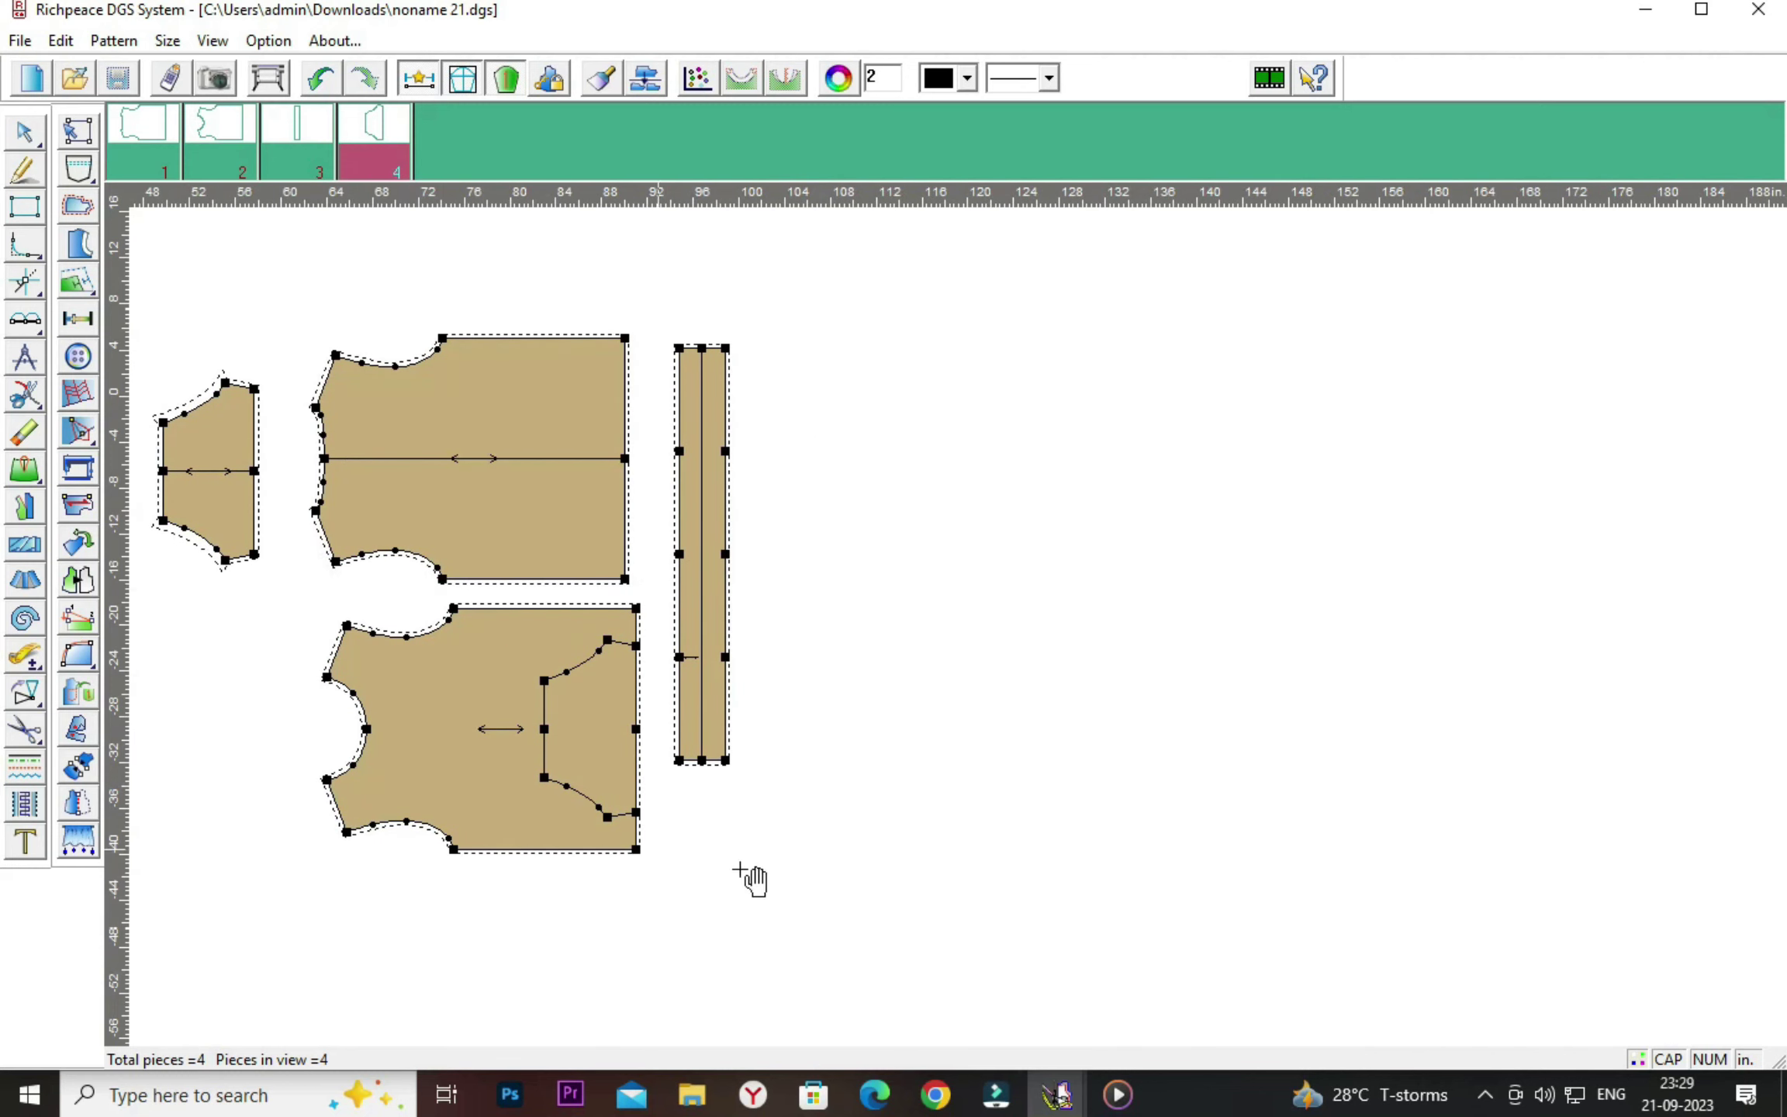
{"action": "scroll", "coordinate": [784, 948], "scroll_direction": "up", "scroll_amount": 1}
{"action": "scroll", "coordinate": [783, 950], "scroll_direction": "up", "scroll_amount": 1}
{"action": "scroll", "coordinate": [783, 950], "scroll_direction": "up", "scroll_amount": 1}
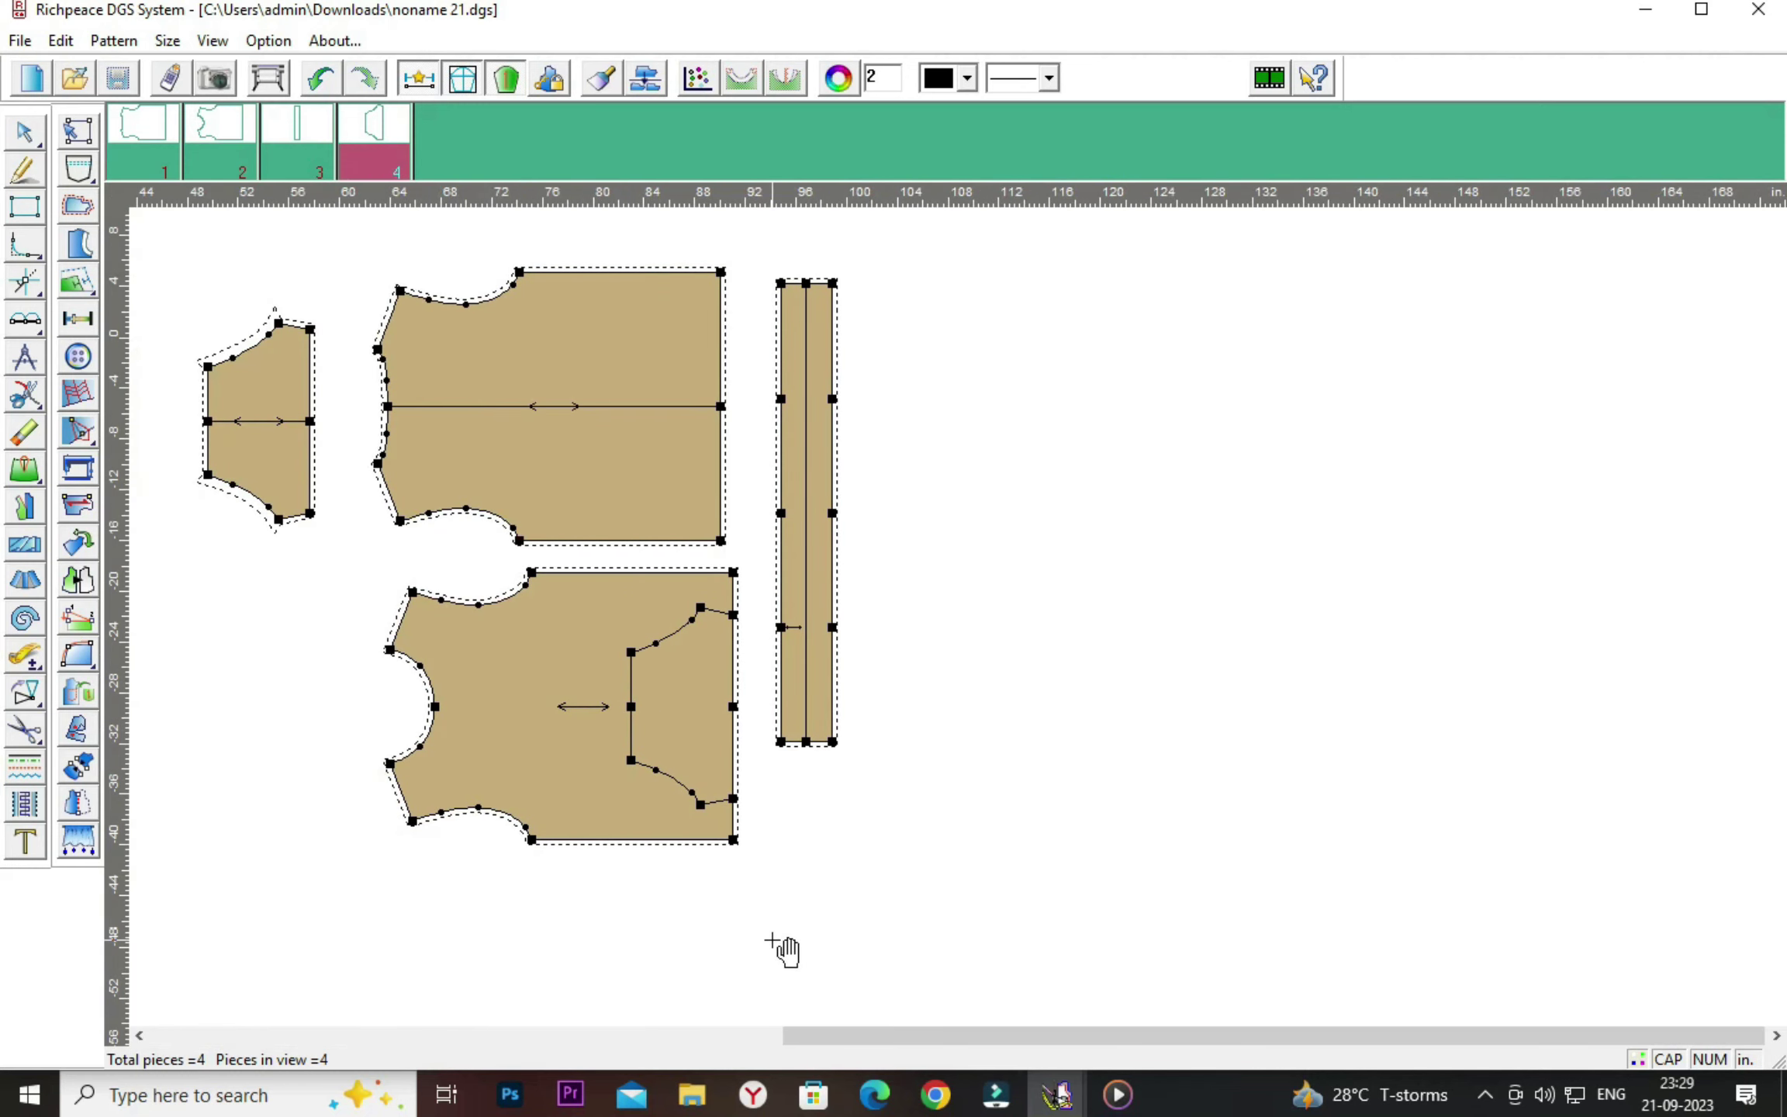
{"action": "scroll", "coordinate": [783, 951], "scroll_direction": "up", "scroll_amount": 1}
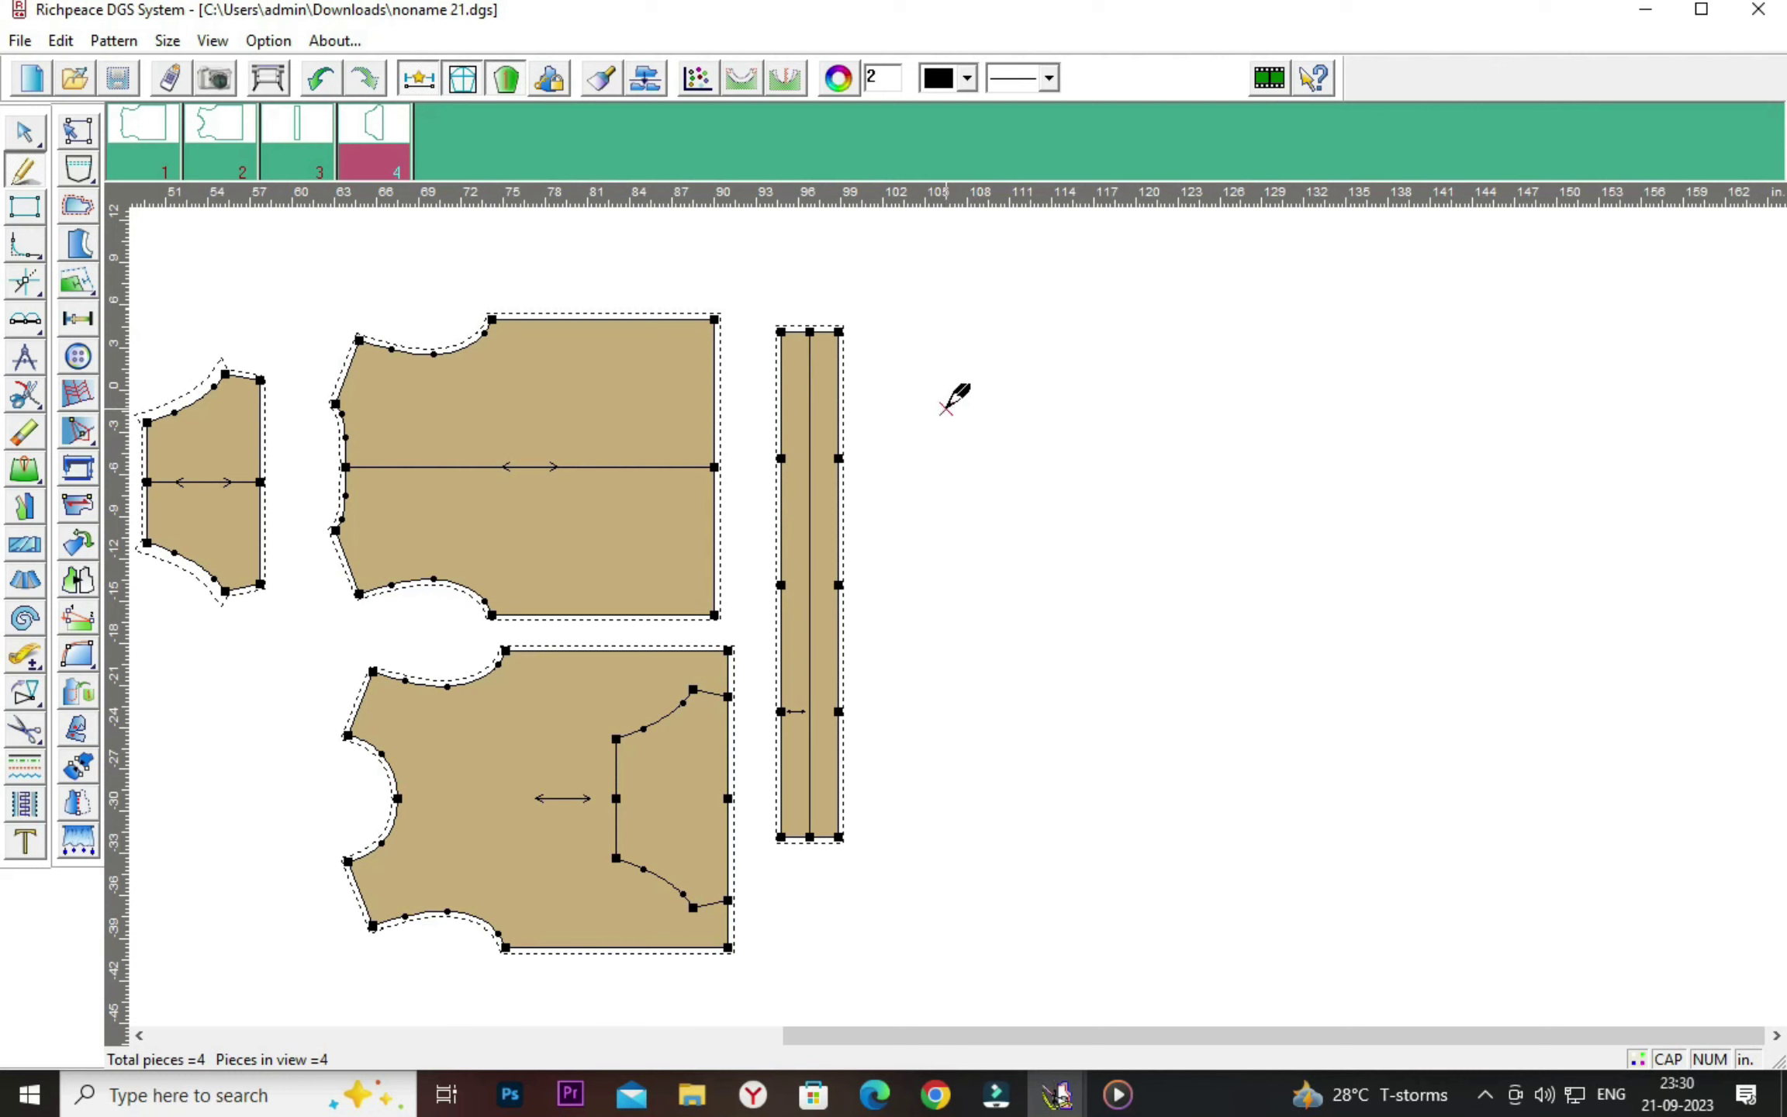
{"action": "left_click_drag", "start_coordinate": [945, 408], "coordinate": [1473, 619]}
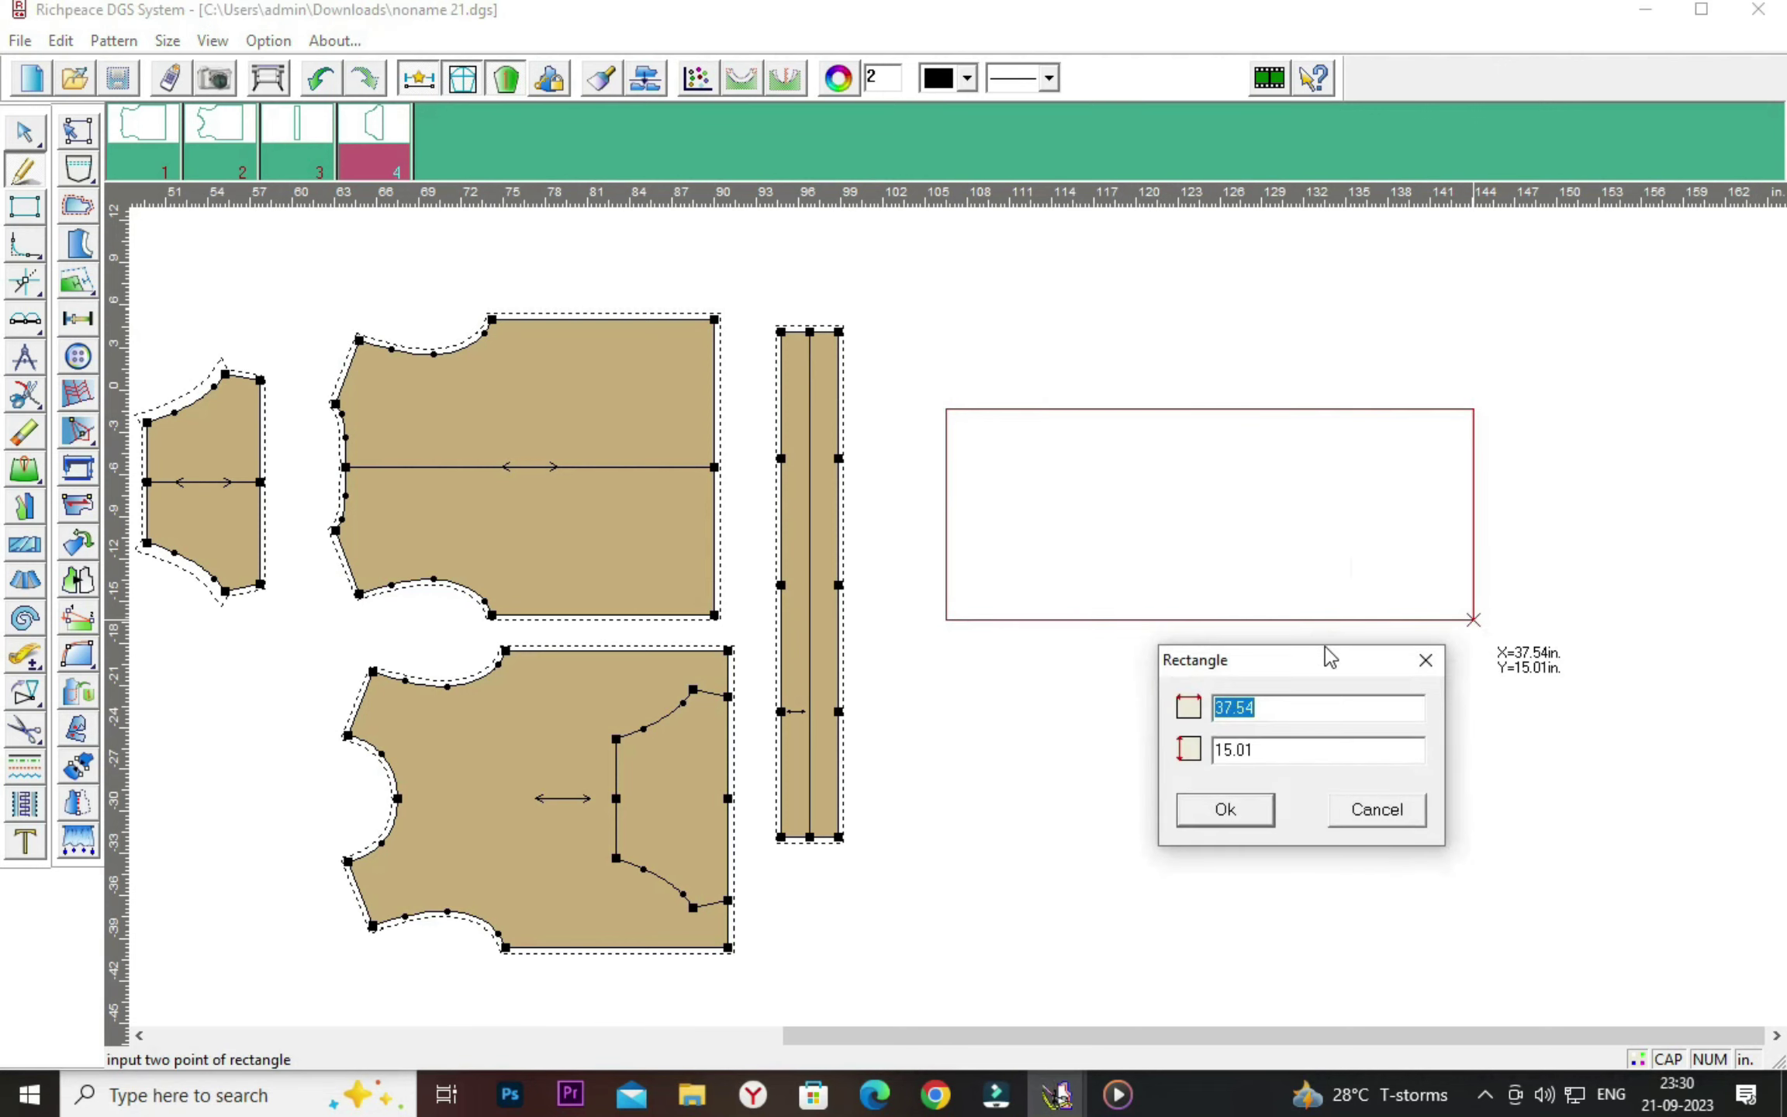
{"action": "left_click_drag", "start_coordinate": [1331, 658], "coordinate": [1289, 670]}
{"action": "left_click", "coordinate": [1254, 721]}
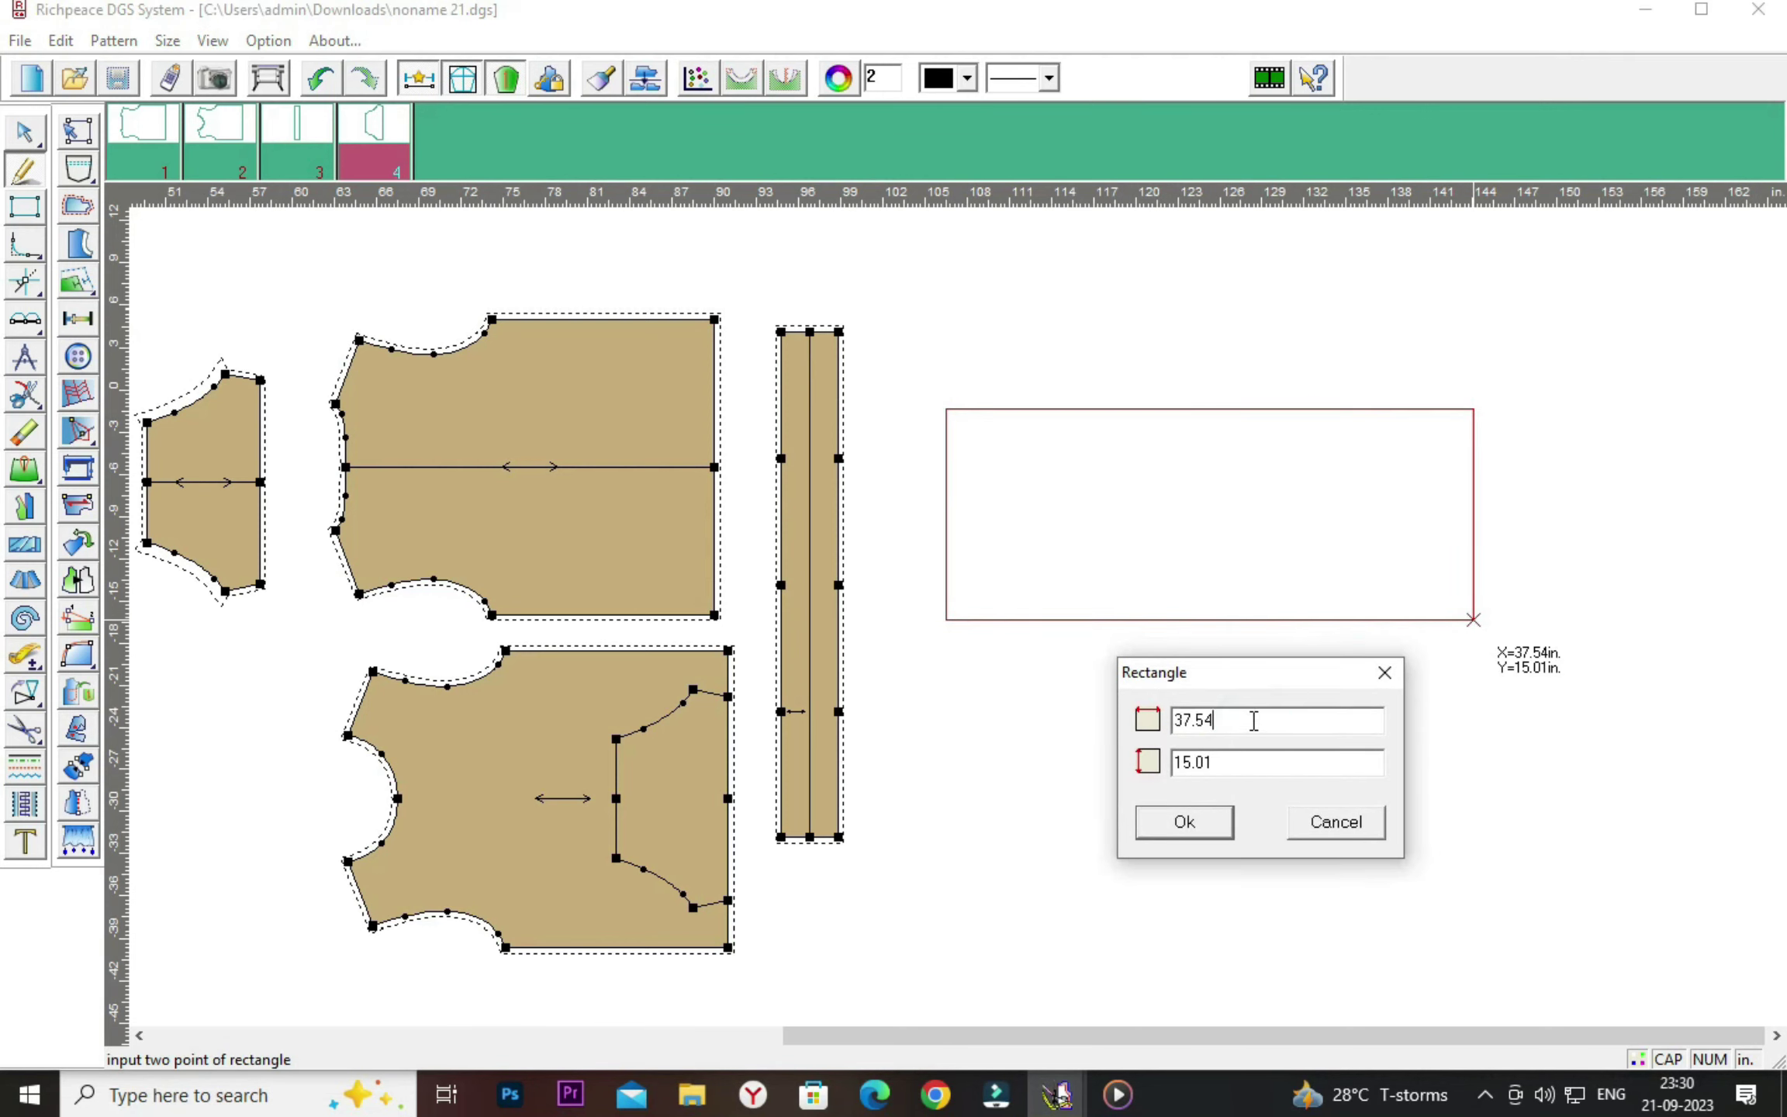
{"action": "key", "text": "BackSpace"}
{"action": "key", "text": "BackSpace"}
{"action": "key", "text": "BackSpace"}
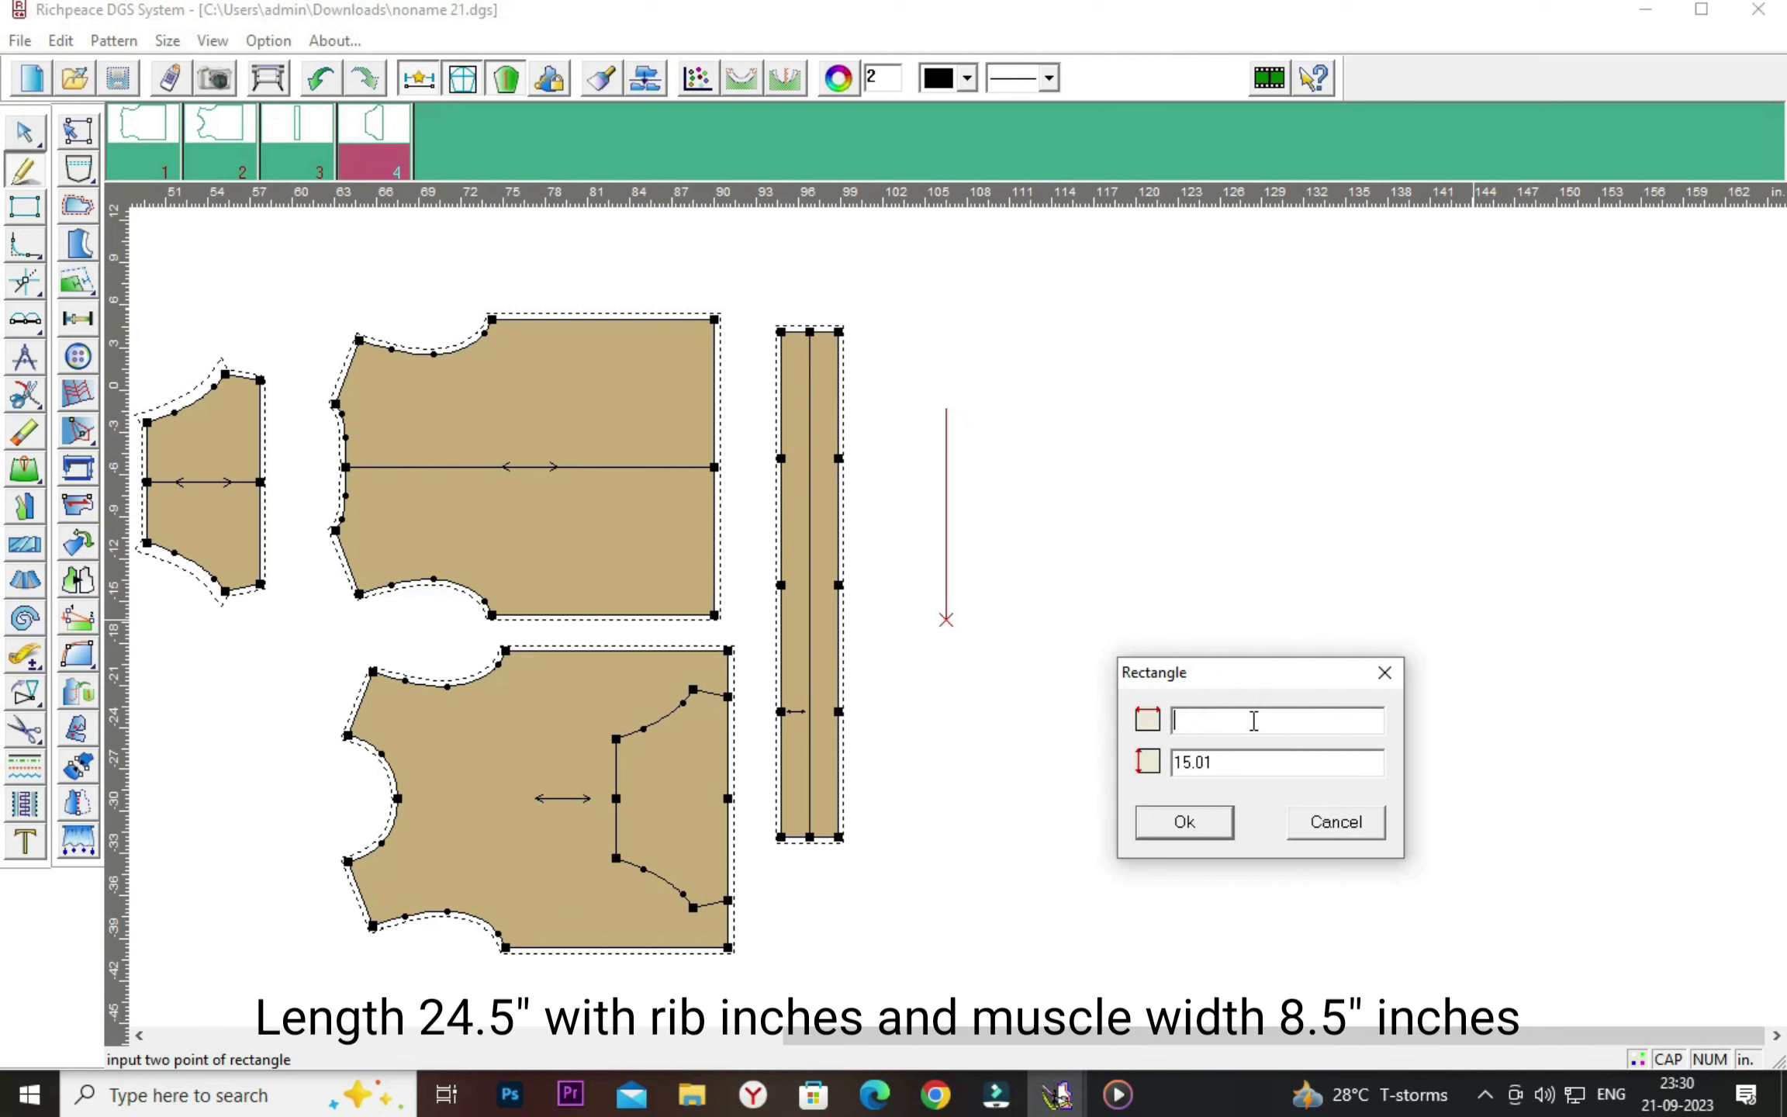
{"action": "type", "text": "24.5"}
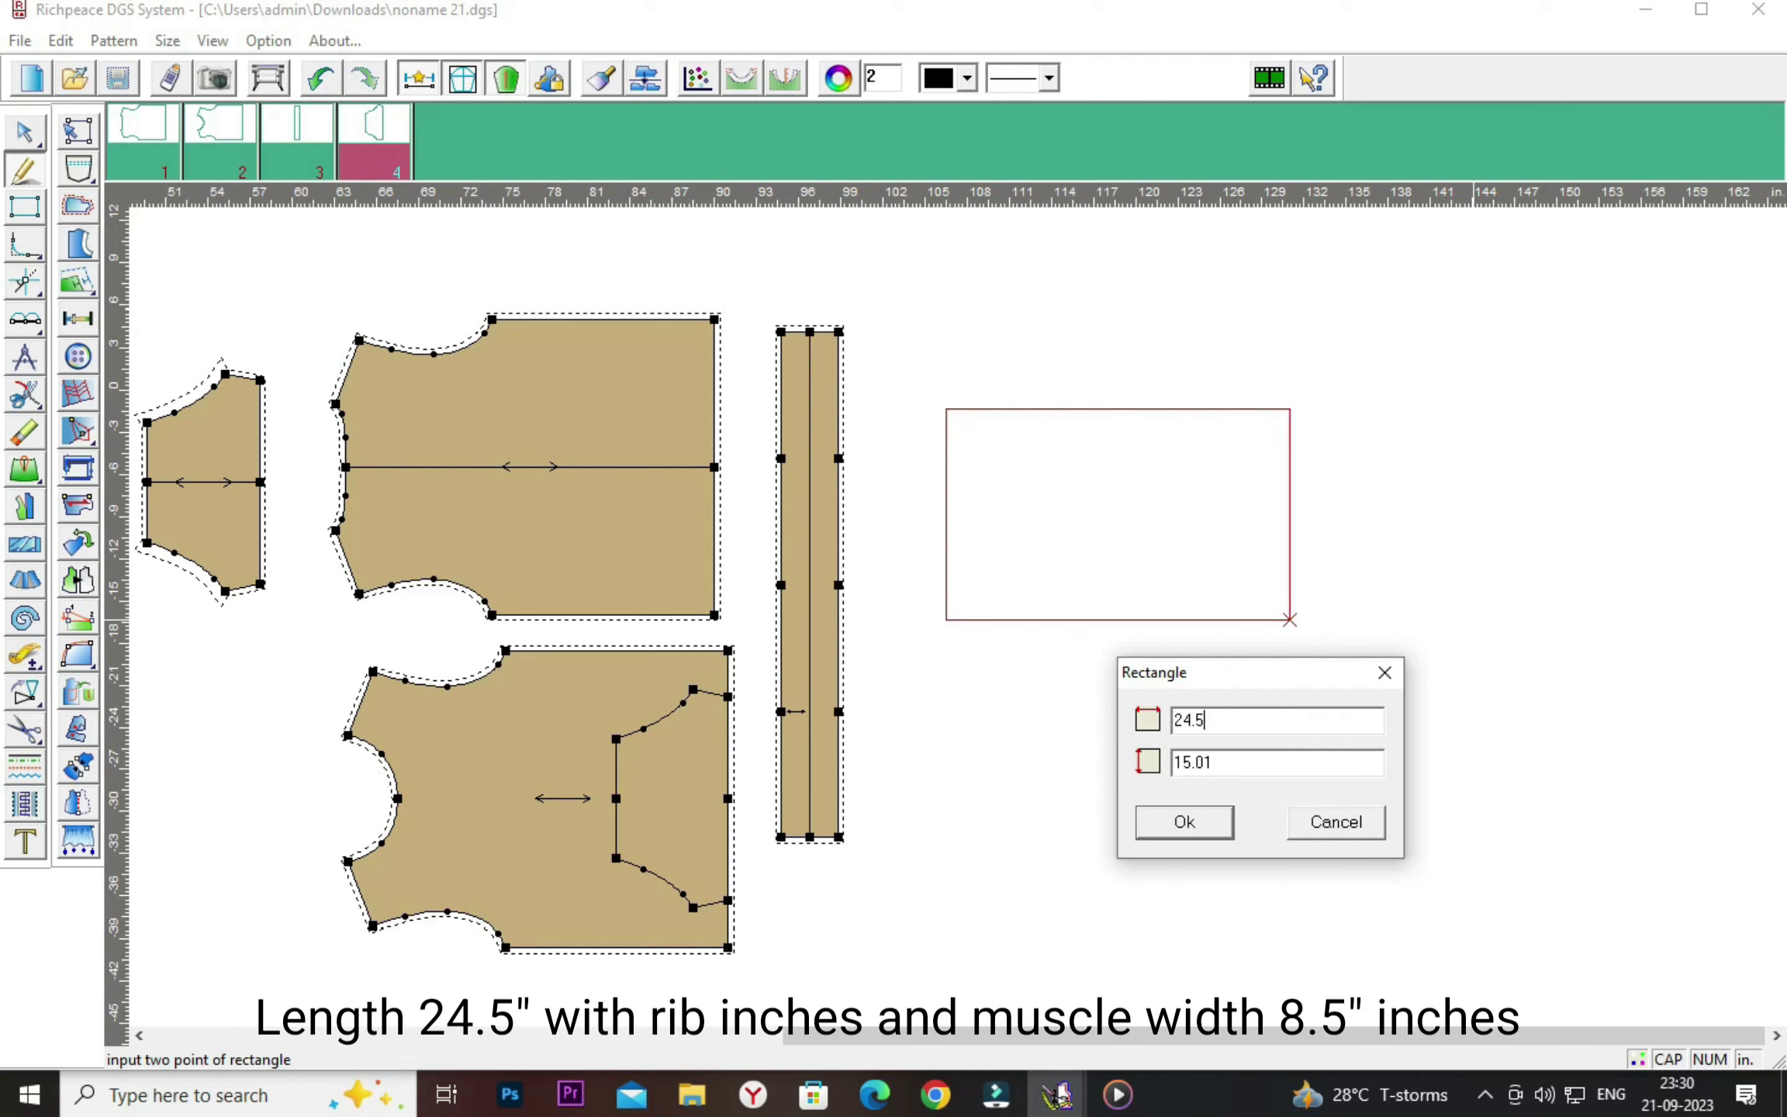
{"action": "left_click", "coordinate": [1252, 764]}
{"action": "key", "text": "BackSpace"}
{"action": "key", "text": "BackSpace"}
{"action": "key", "text": "BackSpace"}
{"action": "key", "text": "BackSpace"}
{"action": "key", "text": "BackSpace"}
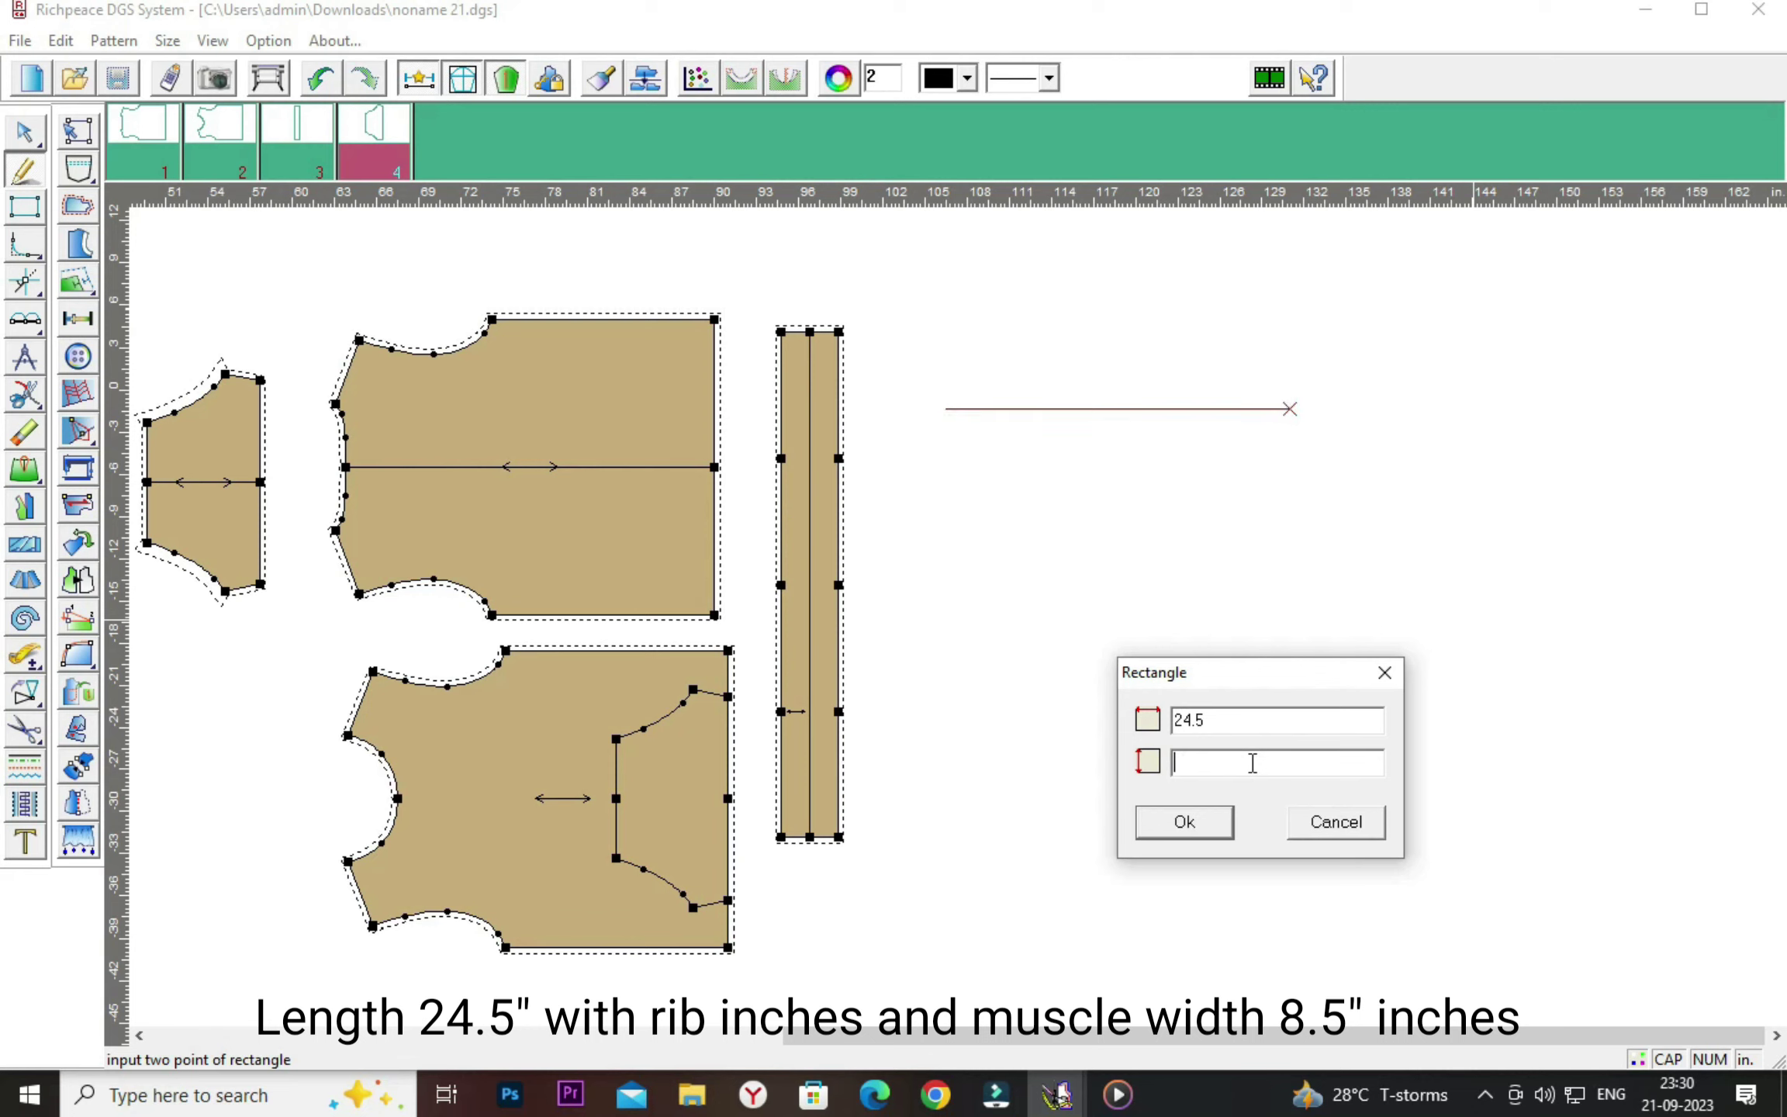
{"action": "type", "text": "8.5"}
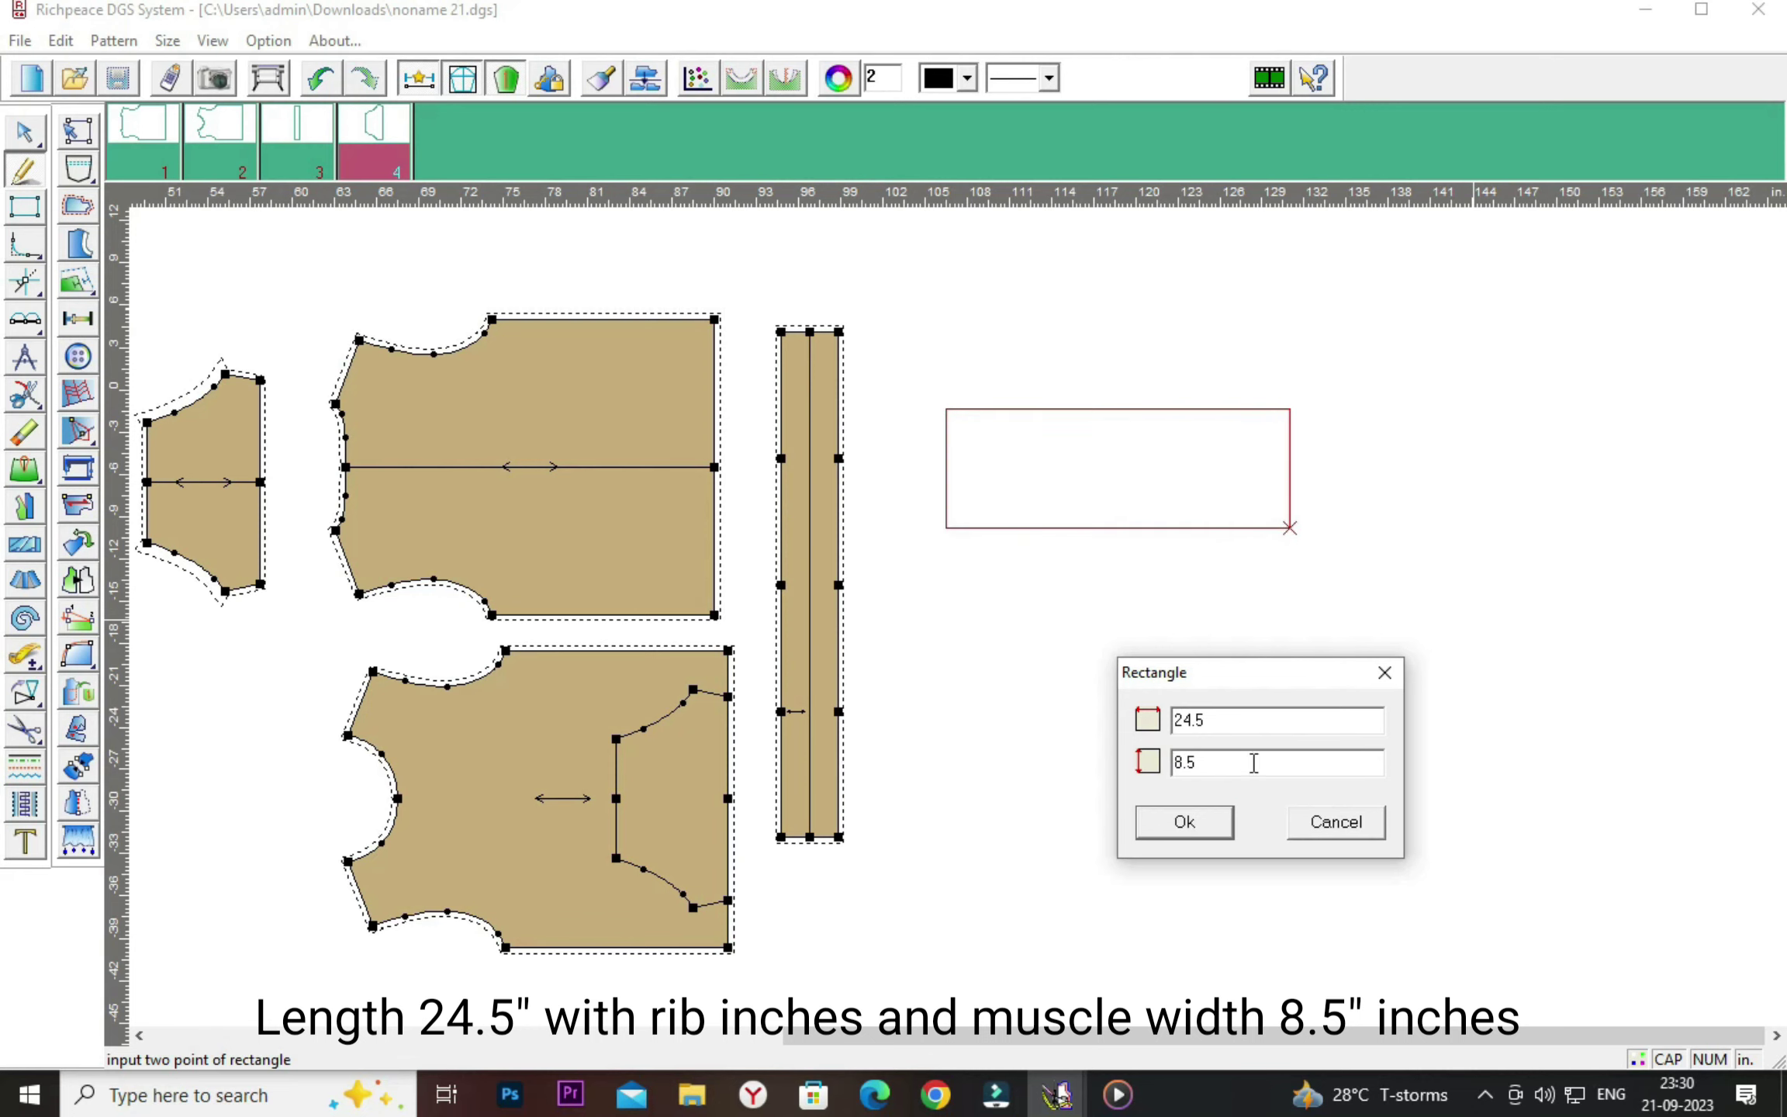
{"action": "left_click", "coordinate": [1183, 822]}
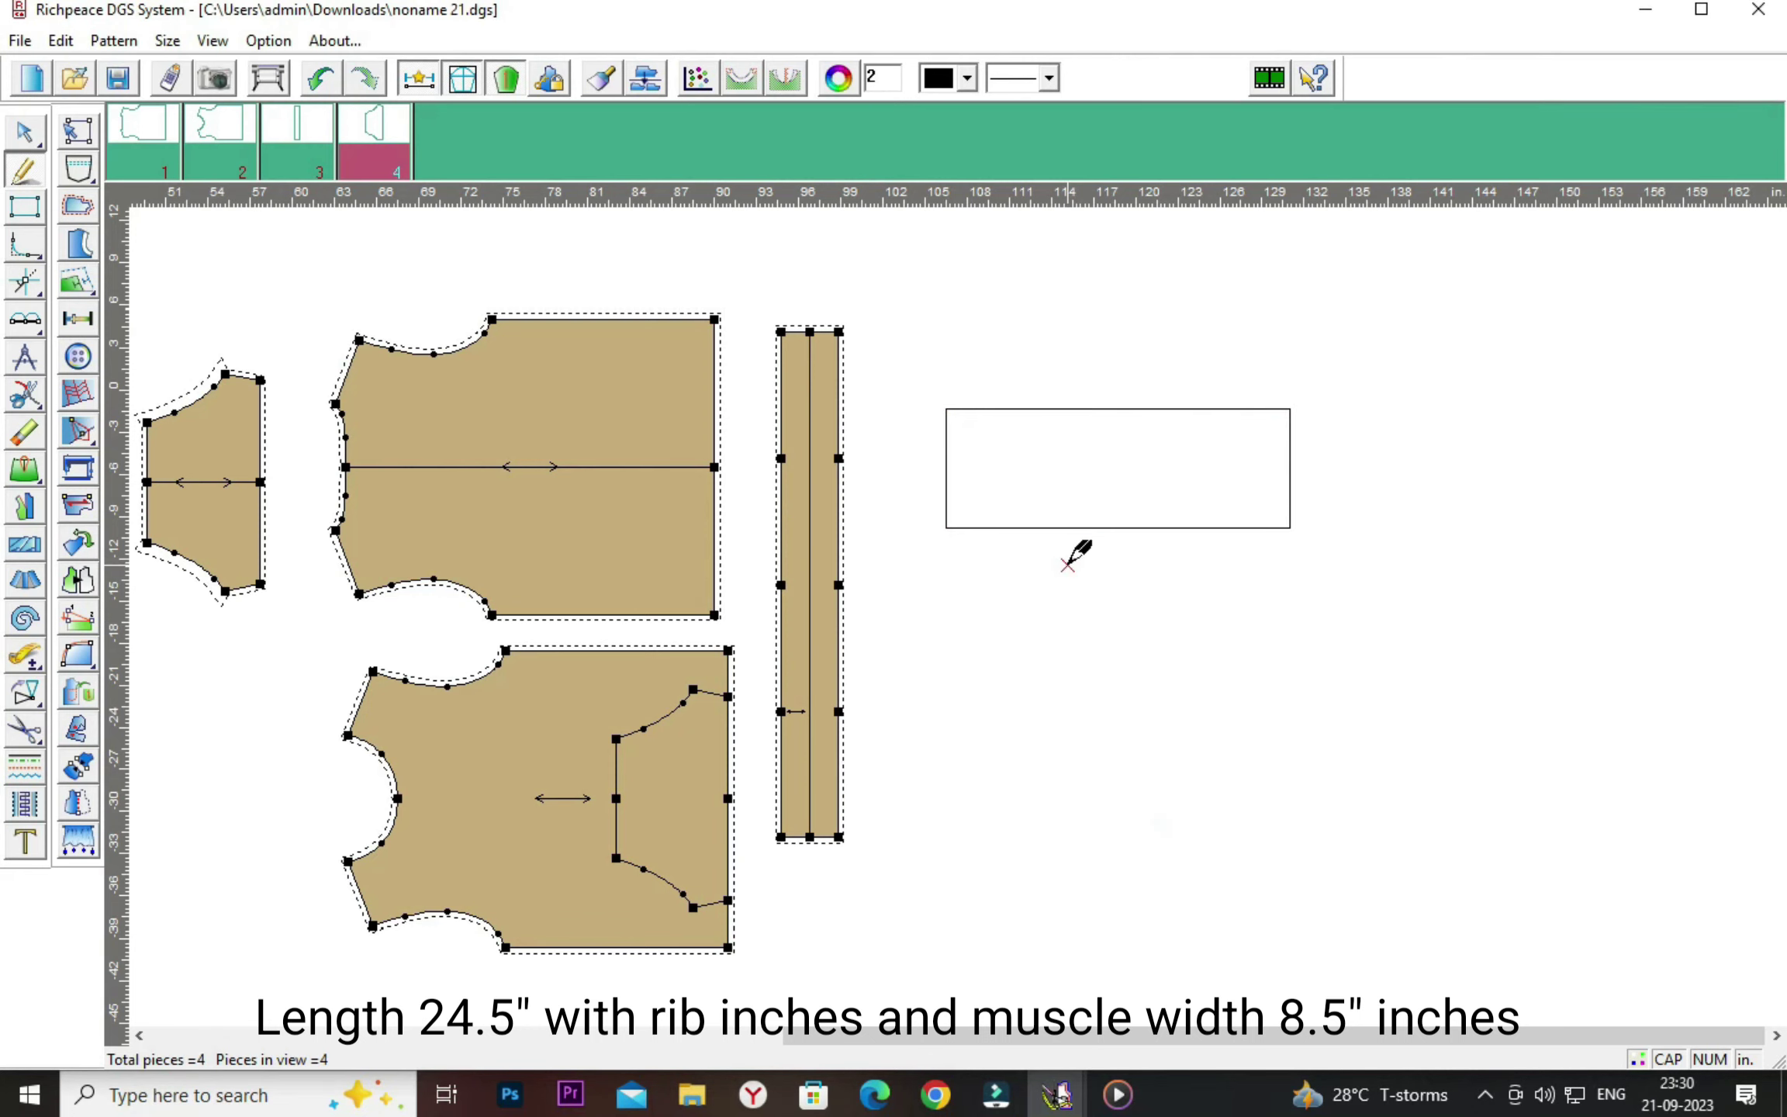
{"action": "scroll", "coordinate": [1068, 565], "scroll_direction": "up", "scroll_amount": 1}
{"action": "scroll", "coordinate": [1068, 564], "scroll_direction": "up", "scroll_amount": 1}
{"action": "scroll", "coordinate": [1068, 564], "scroll_direction": "up", "scroll_amount": 1}
{"action": "scroll", "coordinate": [1068, 565], "scroll_direction": "up", "scroll_amount": 1}
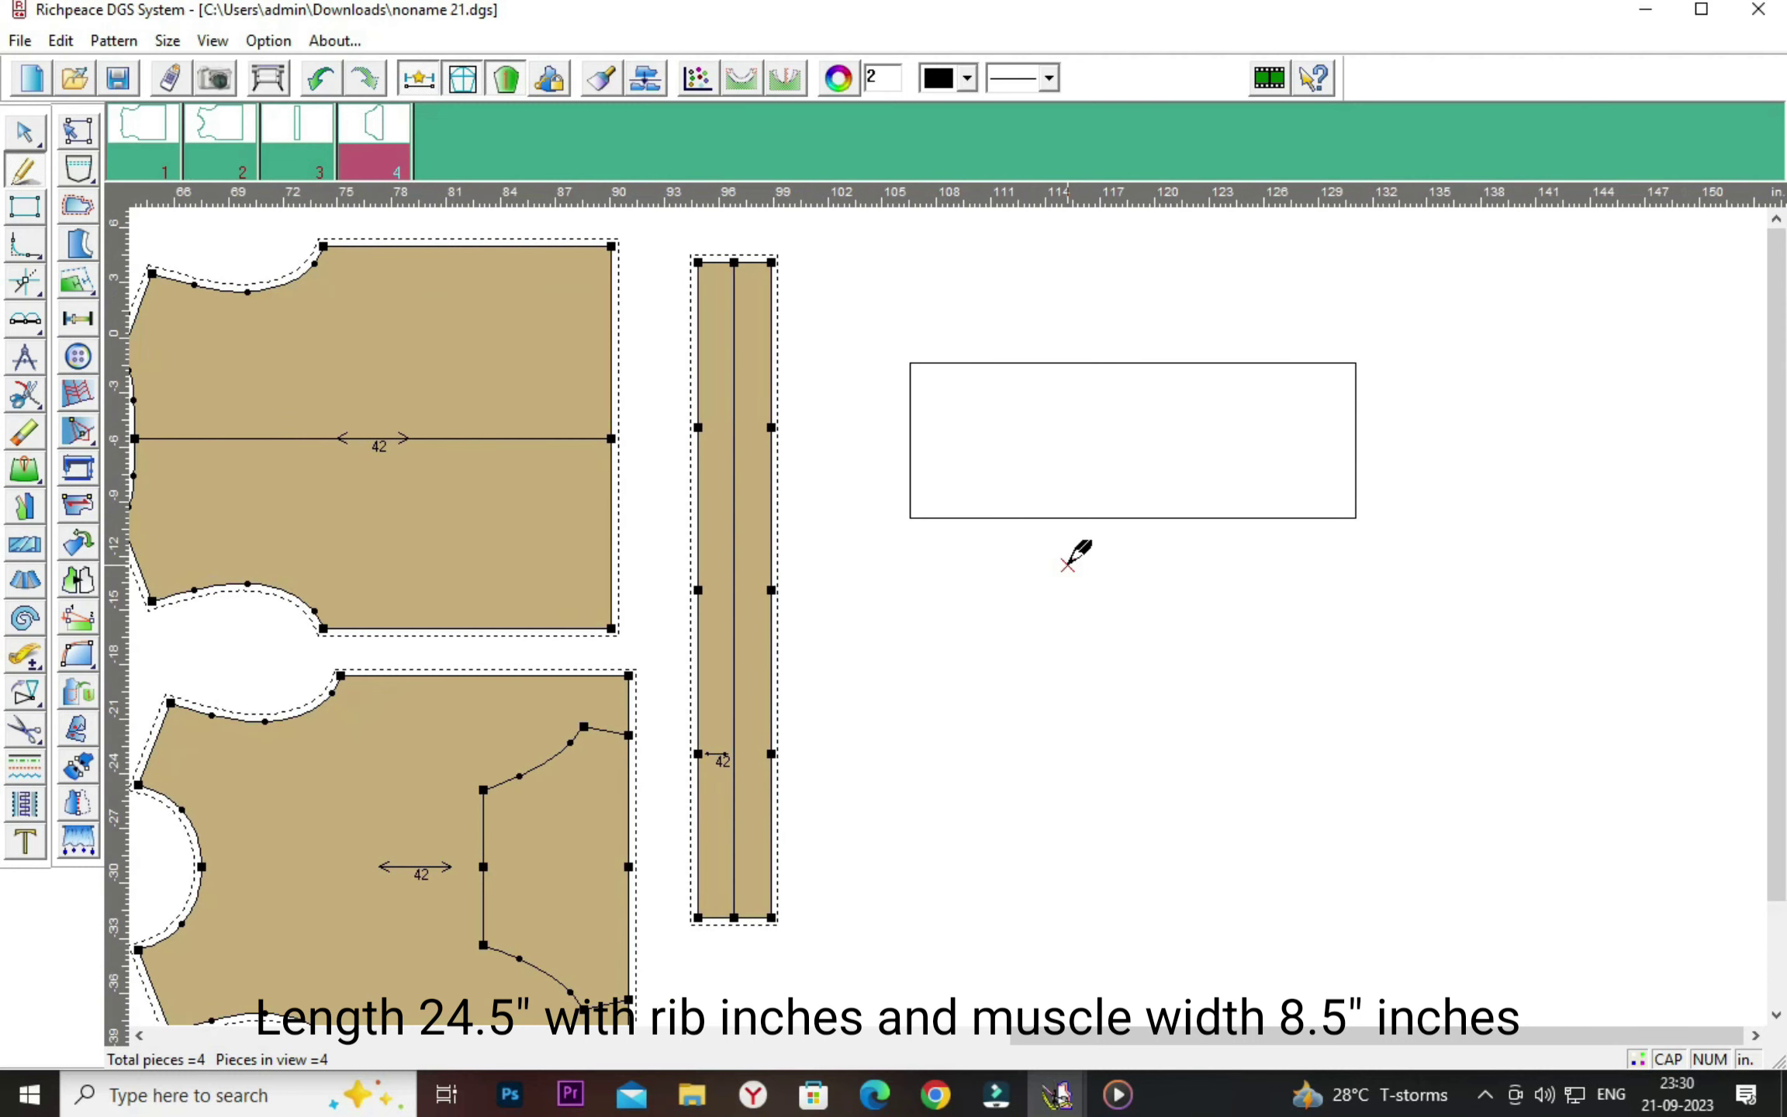
{"action": "scroll", "coordinate": [1068, 565], "scroll_direction": "up", "scroll_amount": 1}
{"action": "scroll", "coordinate": [1068, 565], "scroll_direction": "up", "scroll_amount": 1}
Add a rib line parallel to the rectangle's right edge, 2 inches in.
{"action": "scroll", "coordinate": [1068, 565], "scroll_direction": "up", "scroll_amount": 1}
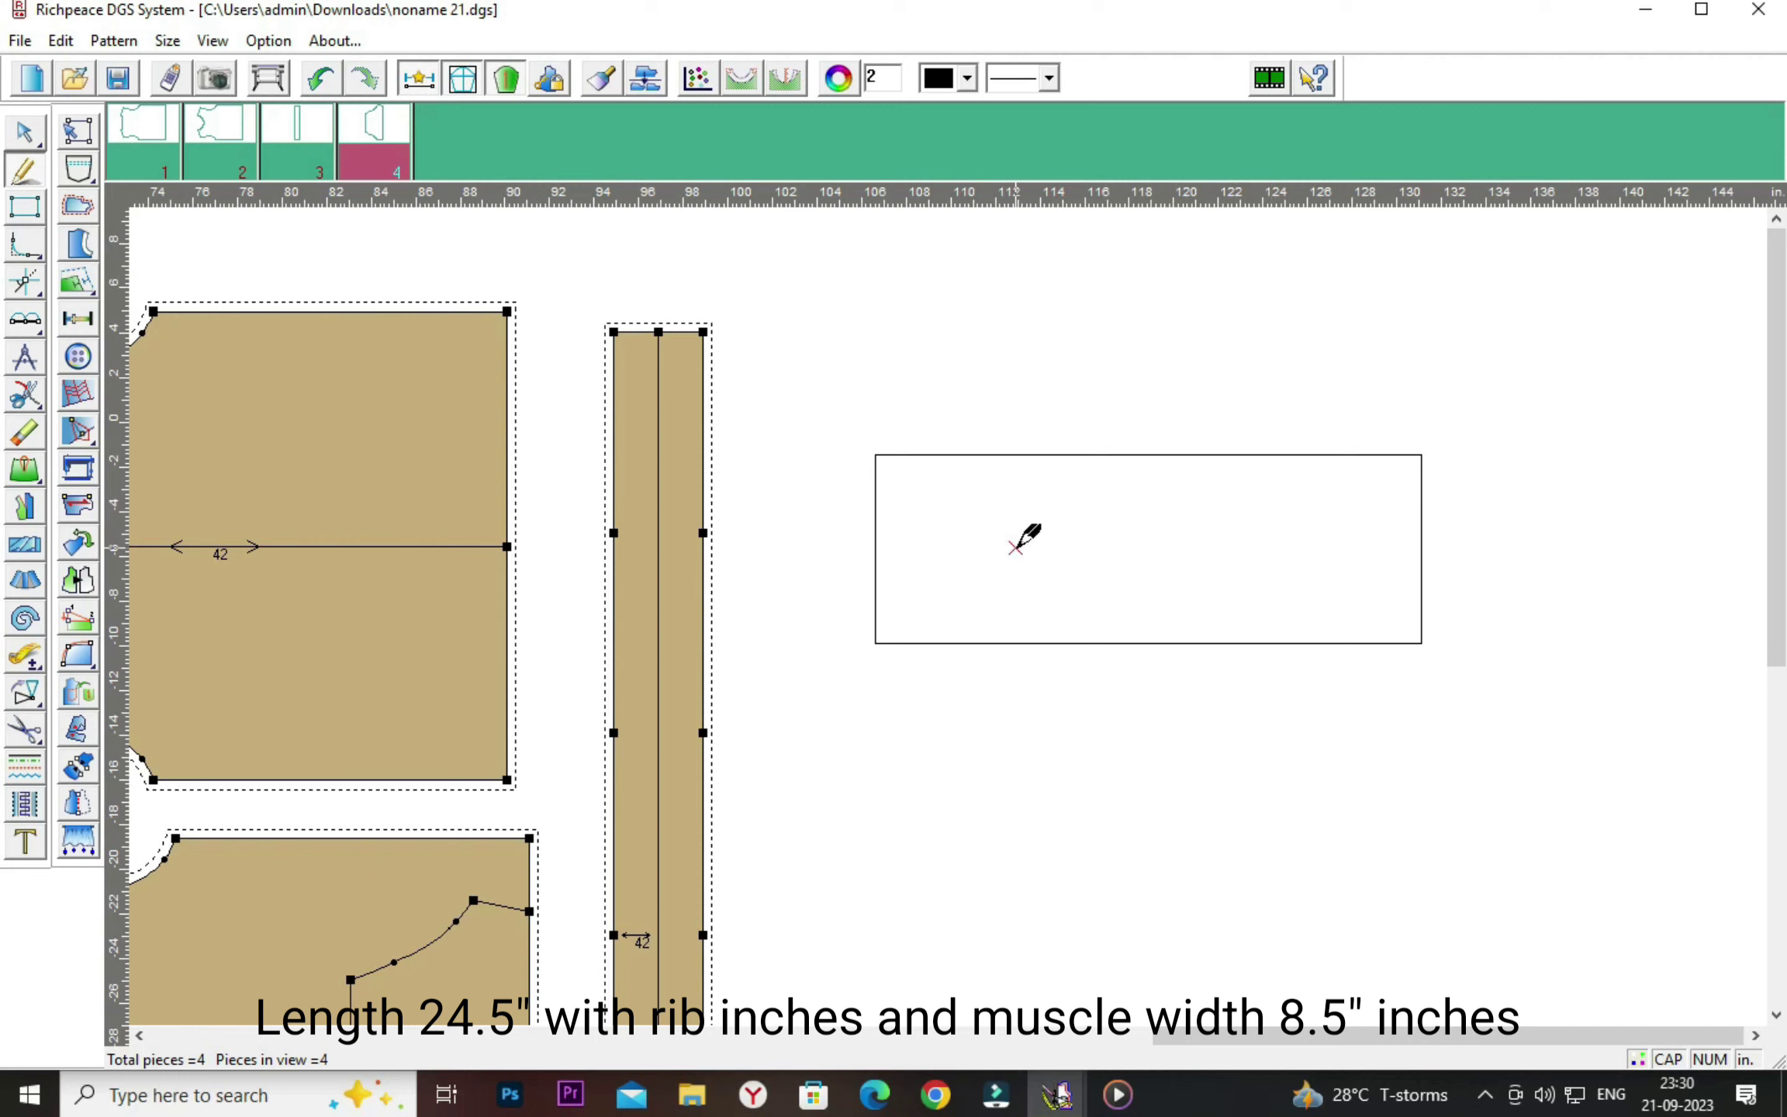
{"action": "key", "text": "Escape"}
{"action": "right_click", "coordinate": [983, 307]}
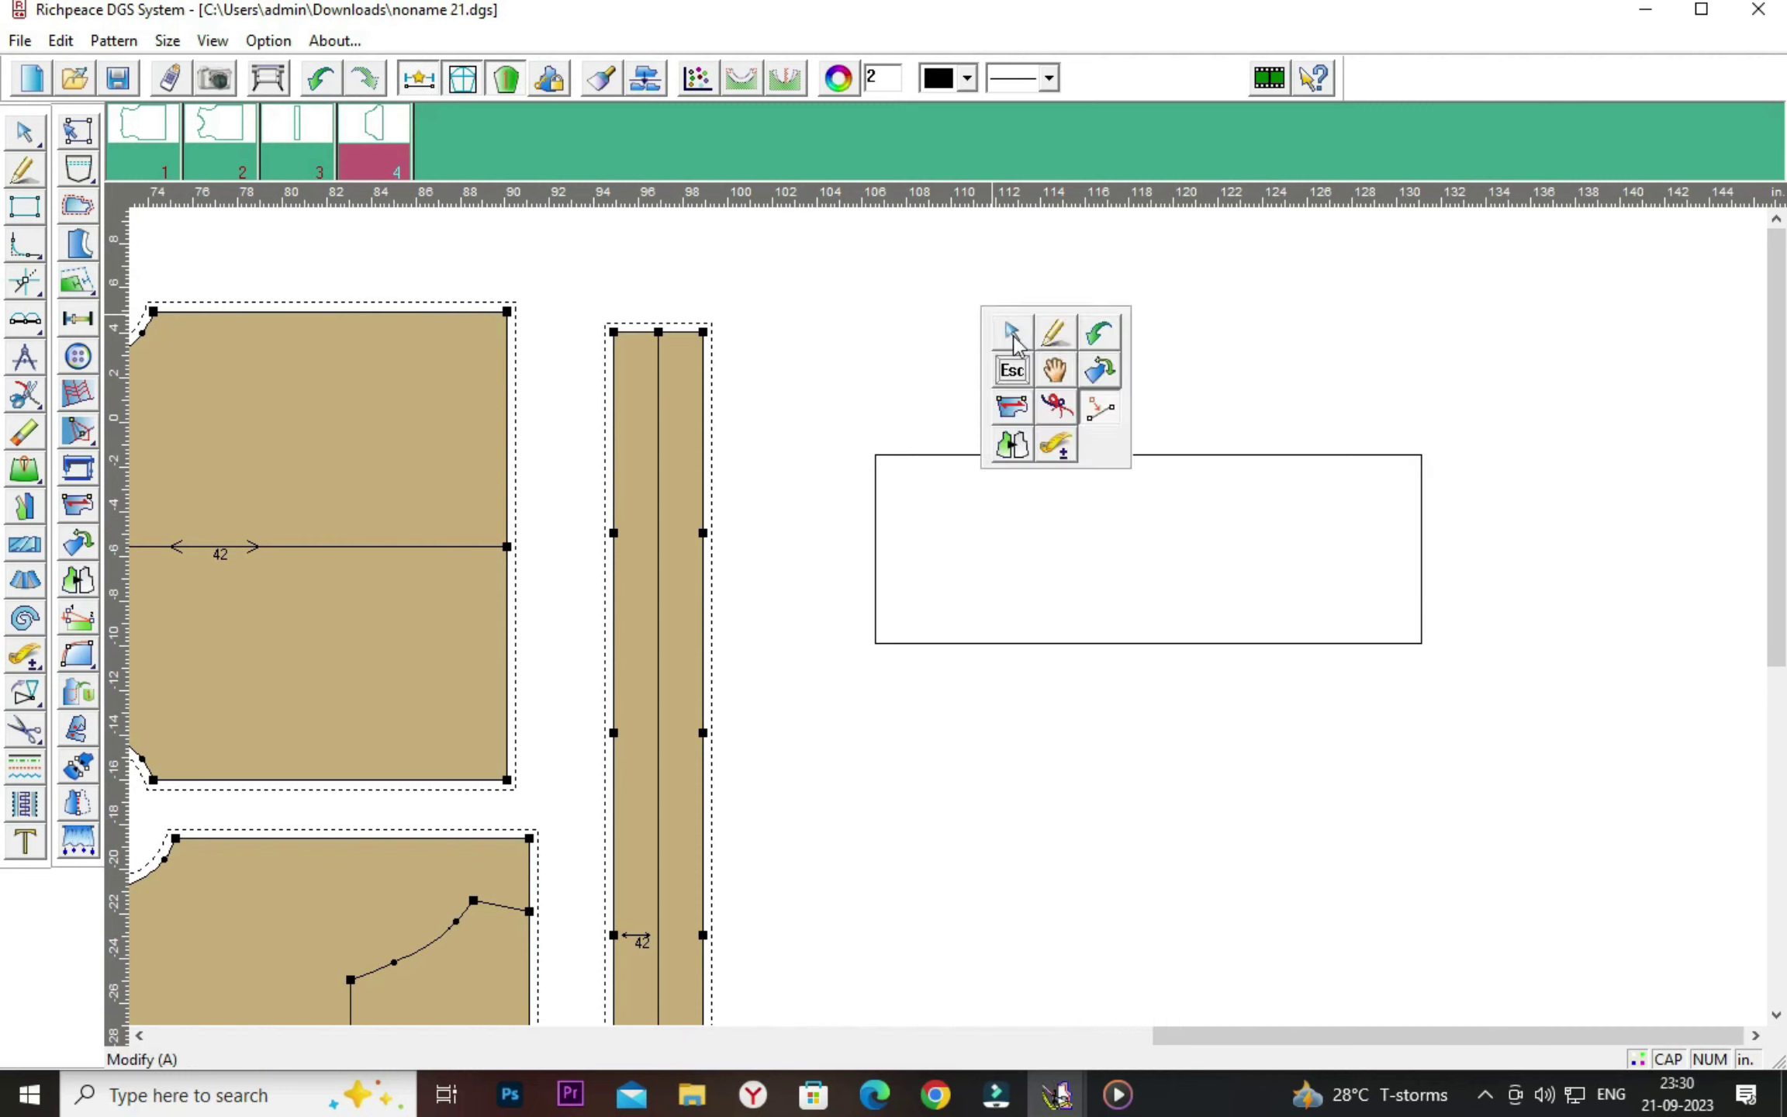
{"action": "left_click", "coordinate": [1031, 329]}
{"action": "scroll", "coordinate": [1053, 337], "scroll_direction": "up", "scroll_amount": 1}
{"action": "scroll", "coordinate": [1053, 338], "scroll_direction": "up", "scroll_amount": 1}
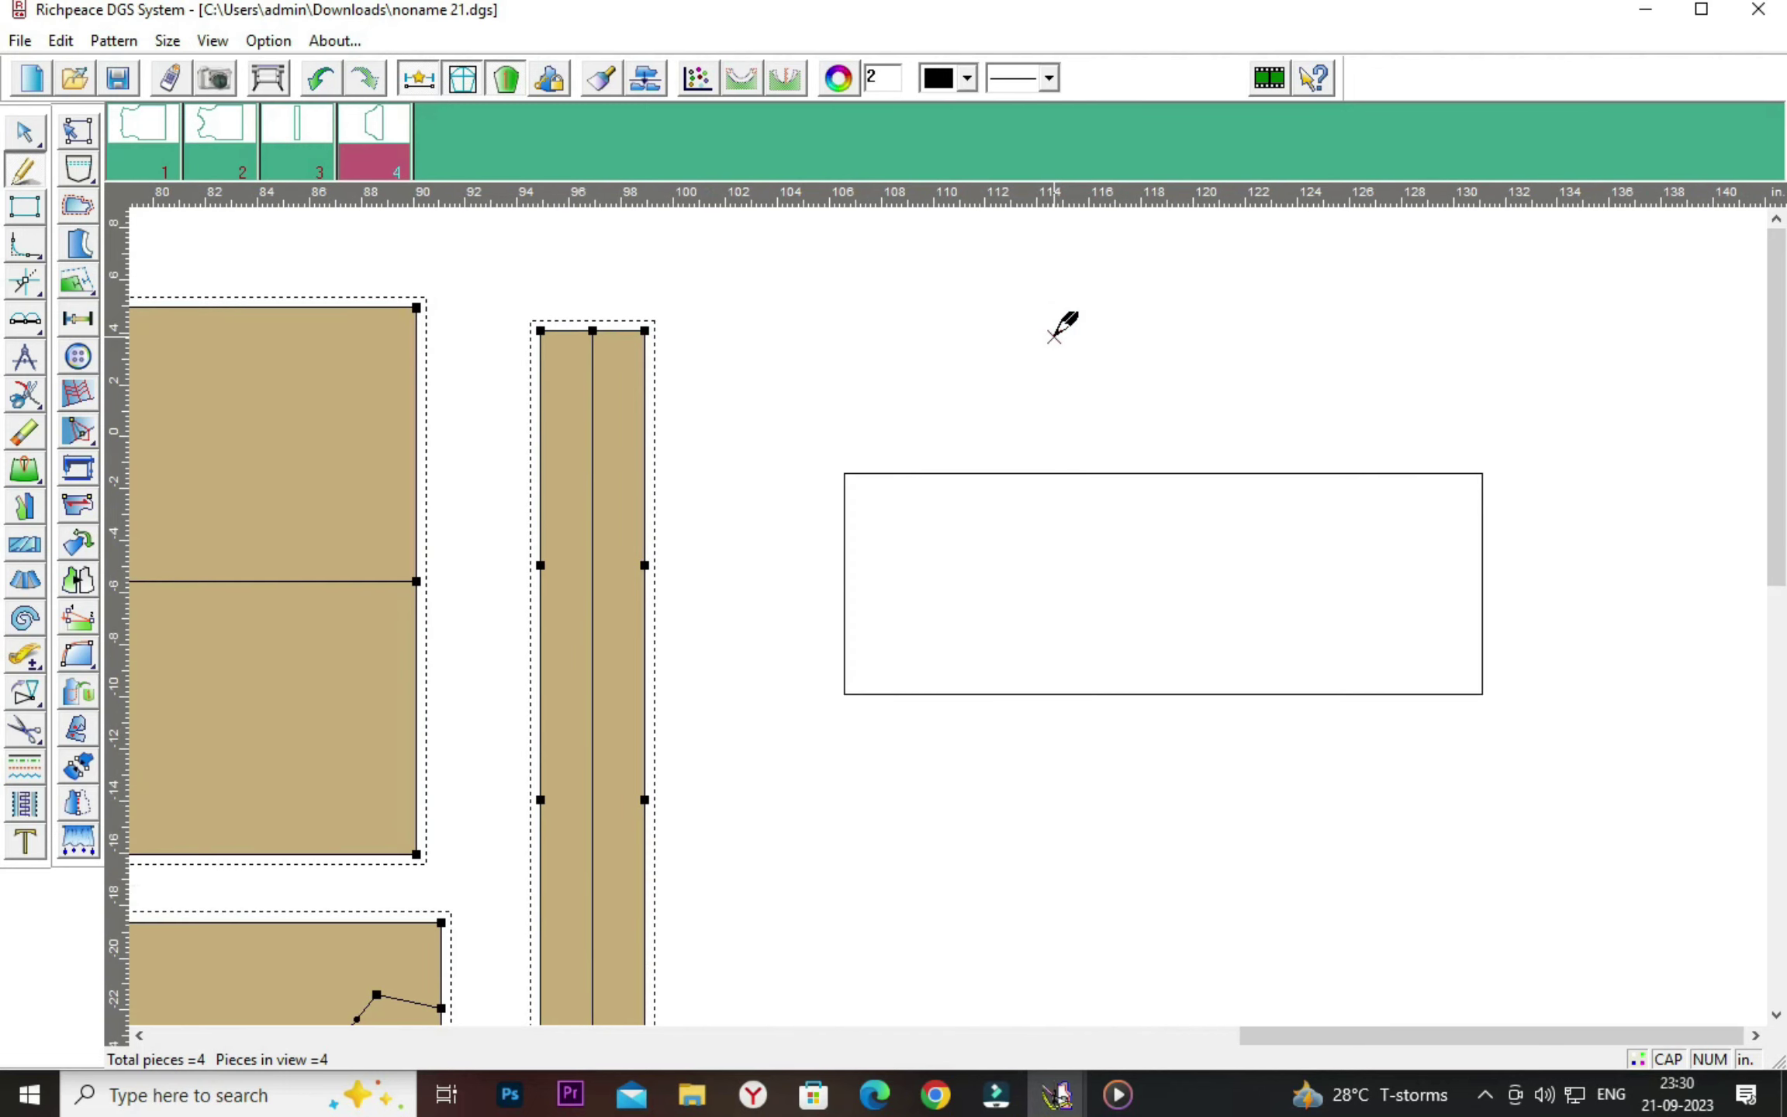
{"action": "scroll", "coordinate": [1085, 357], "scroll_direction": "right", "scroll_amount": 2}
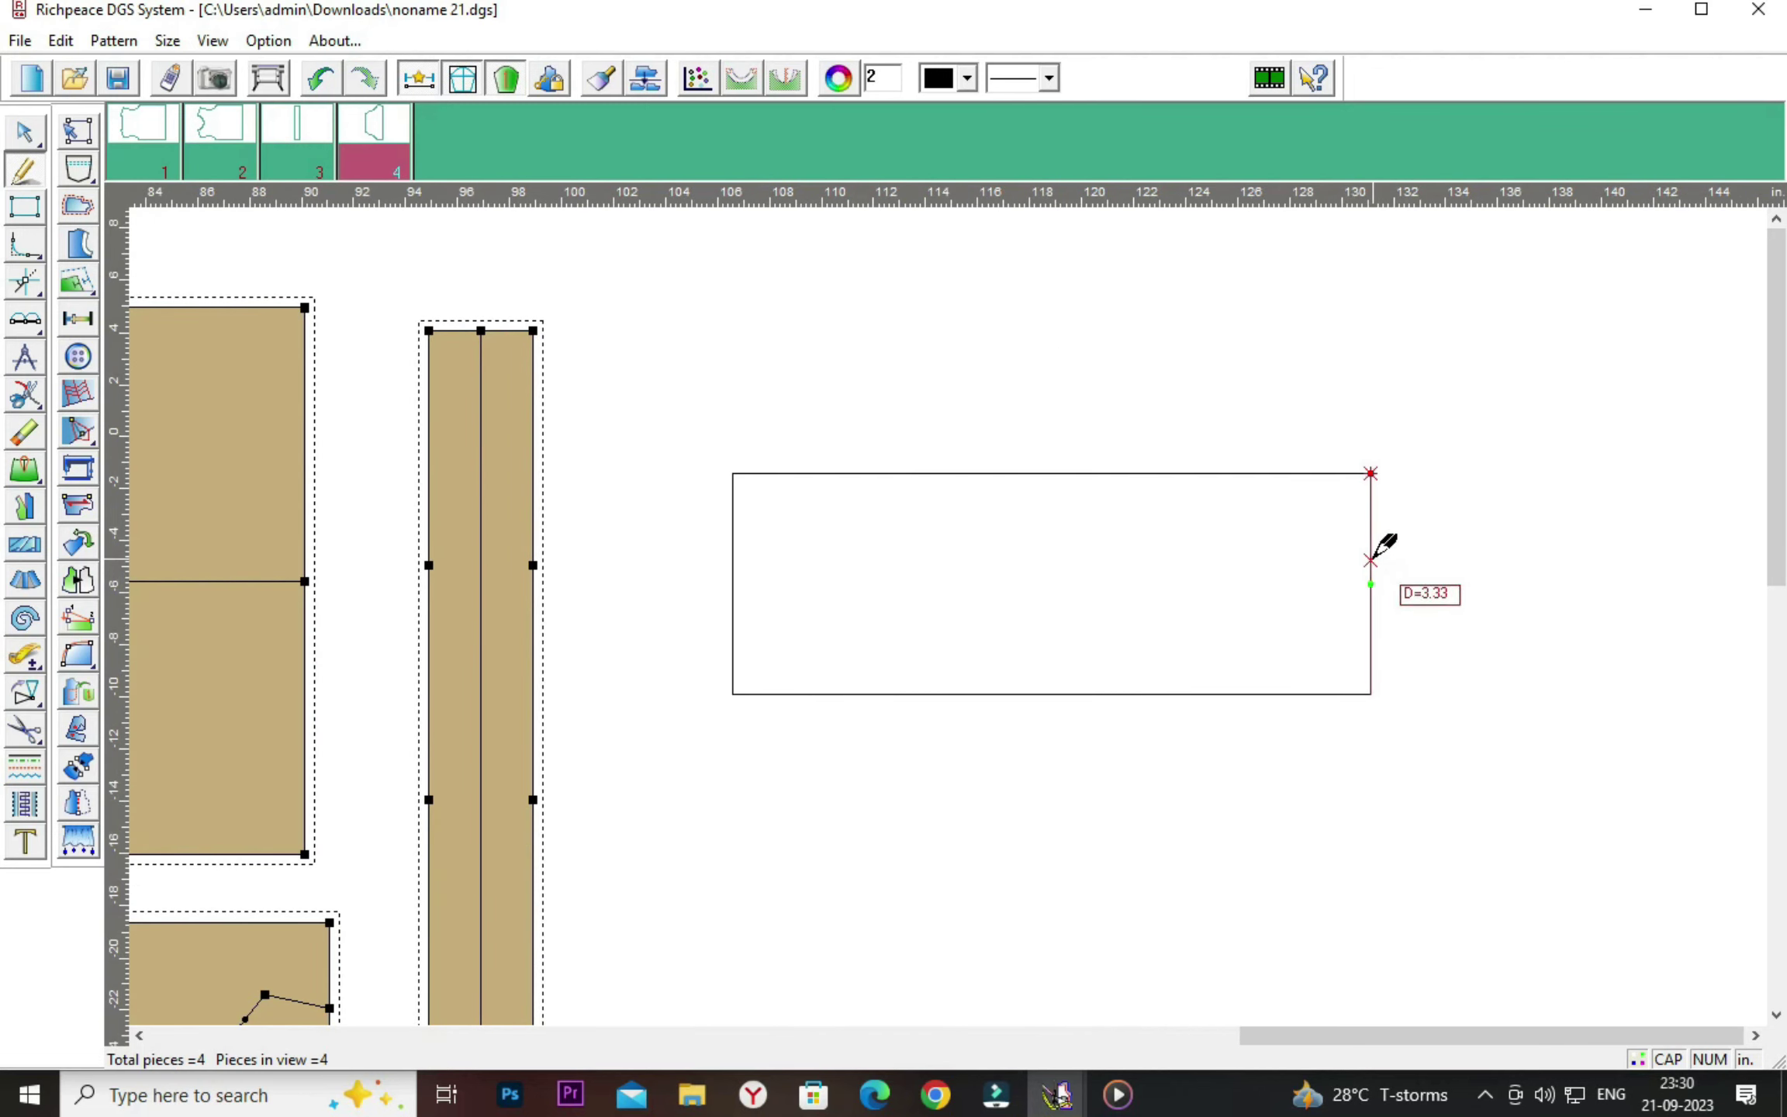
{"action": "left_click_drag", "start_coordinate": [1370, 563], "coordinate": [1321, 560]}
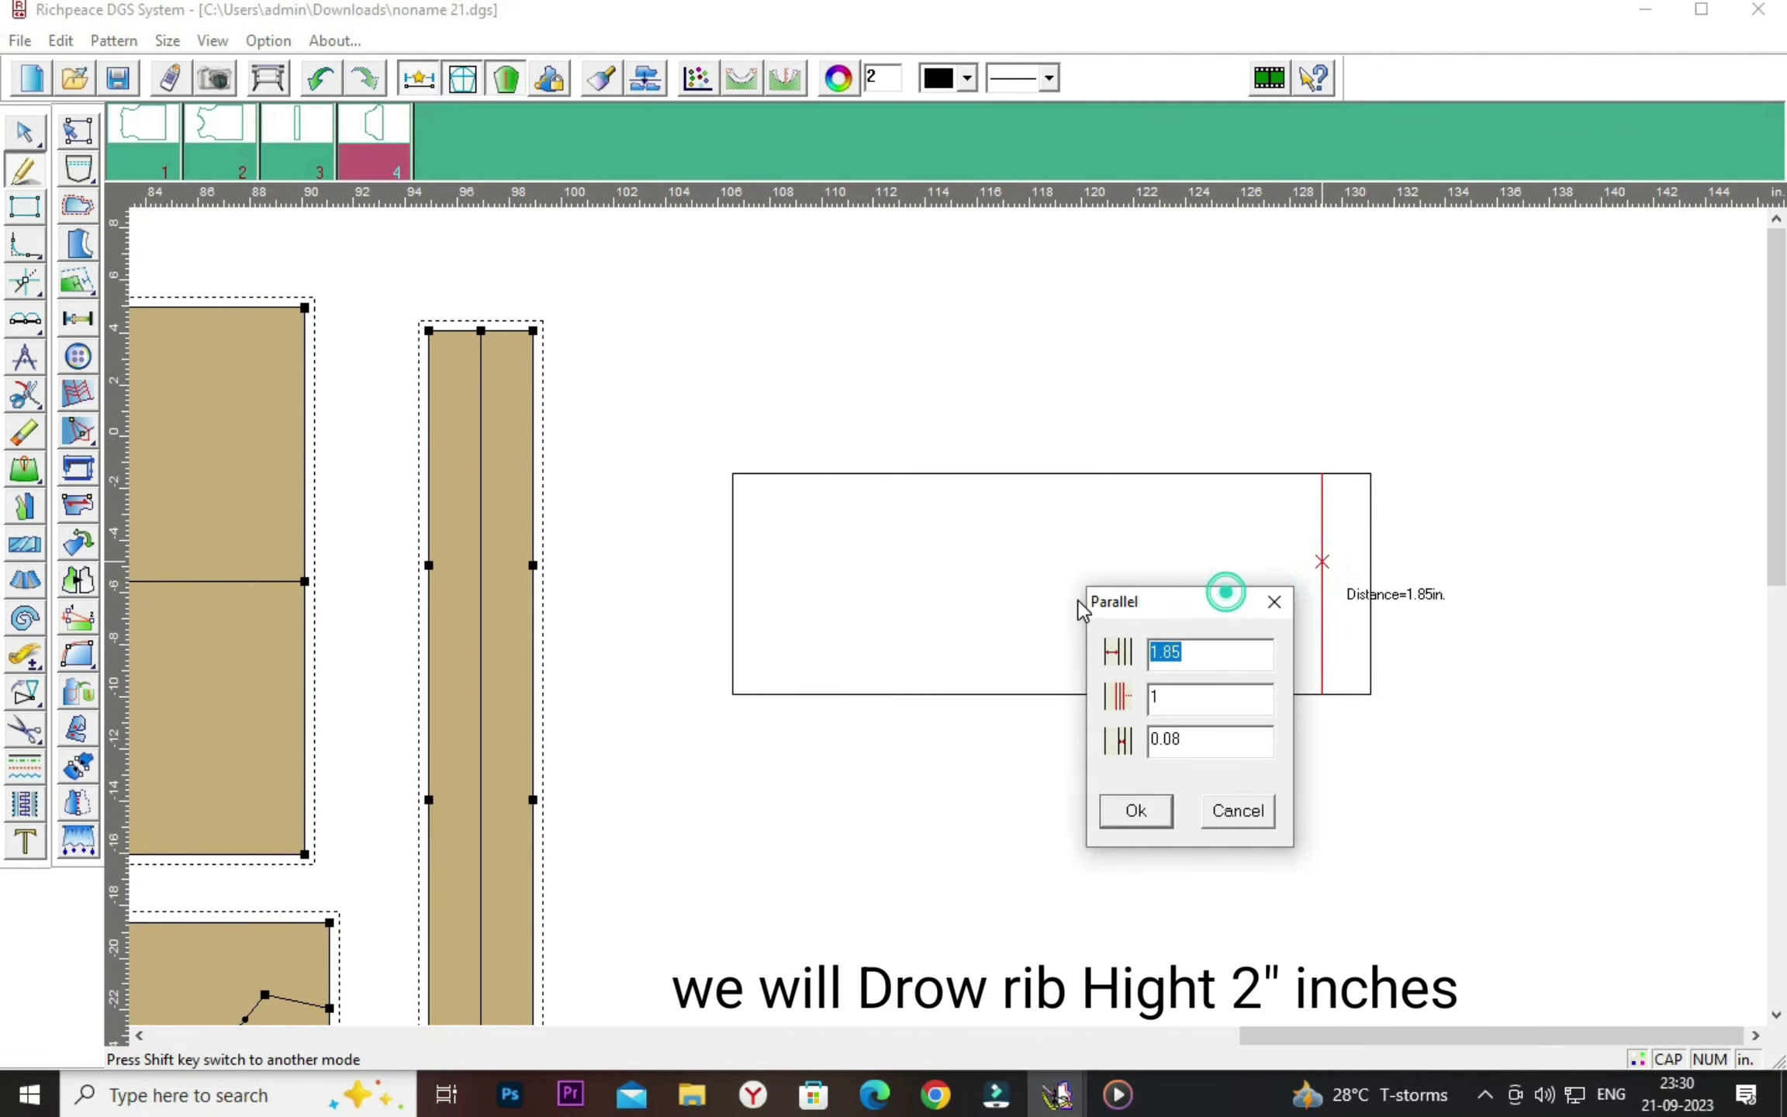
{"action": "left_click_drag", "start_coordinate": [1225, 594], "coordinate": [1049, 628]}
{"action": "left_click", "coordinate": [1030, 693]}
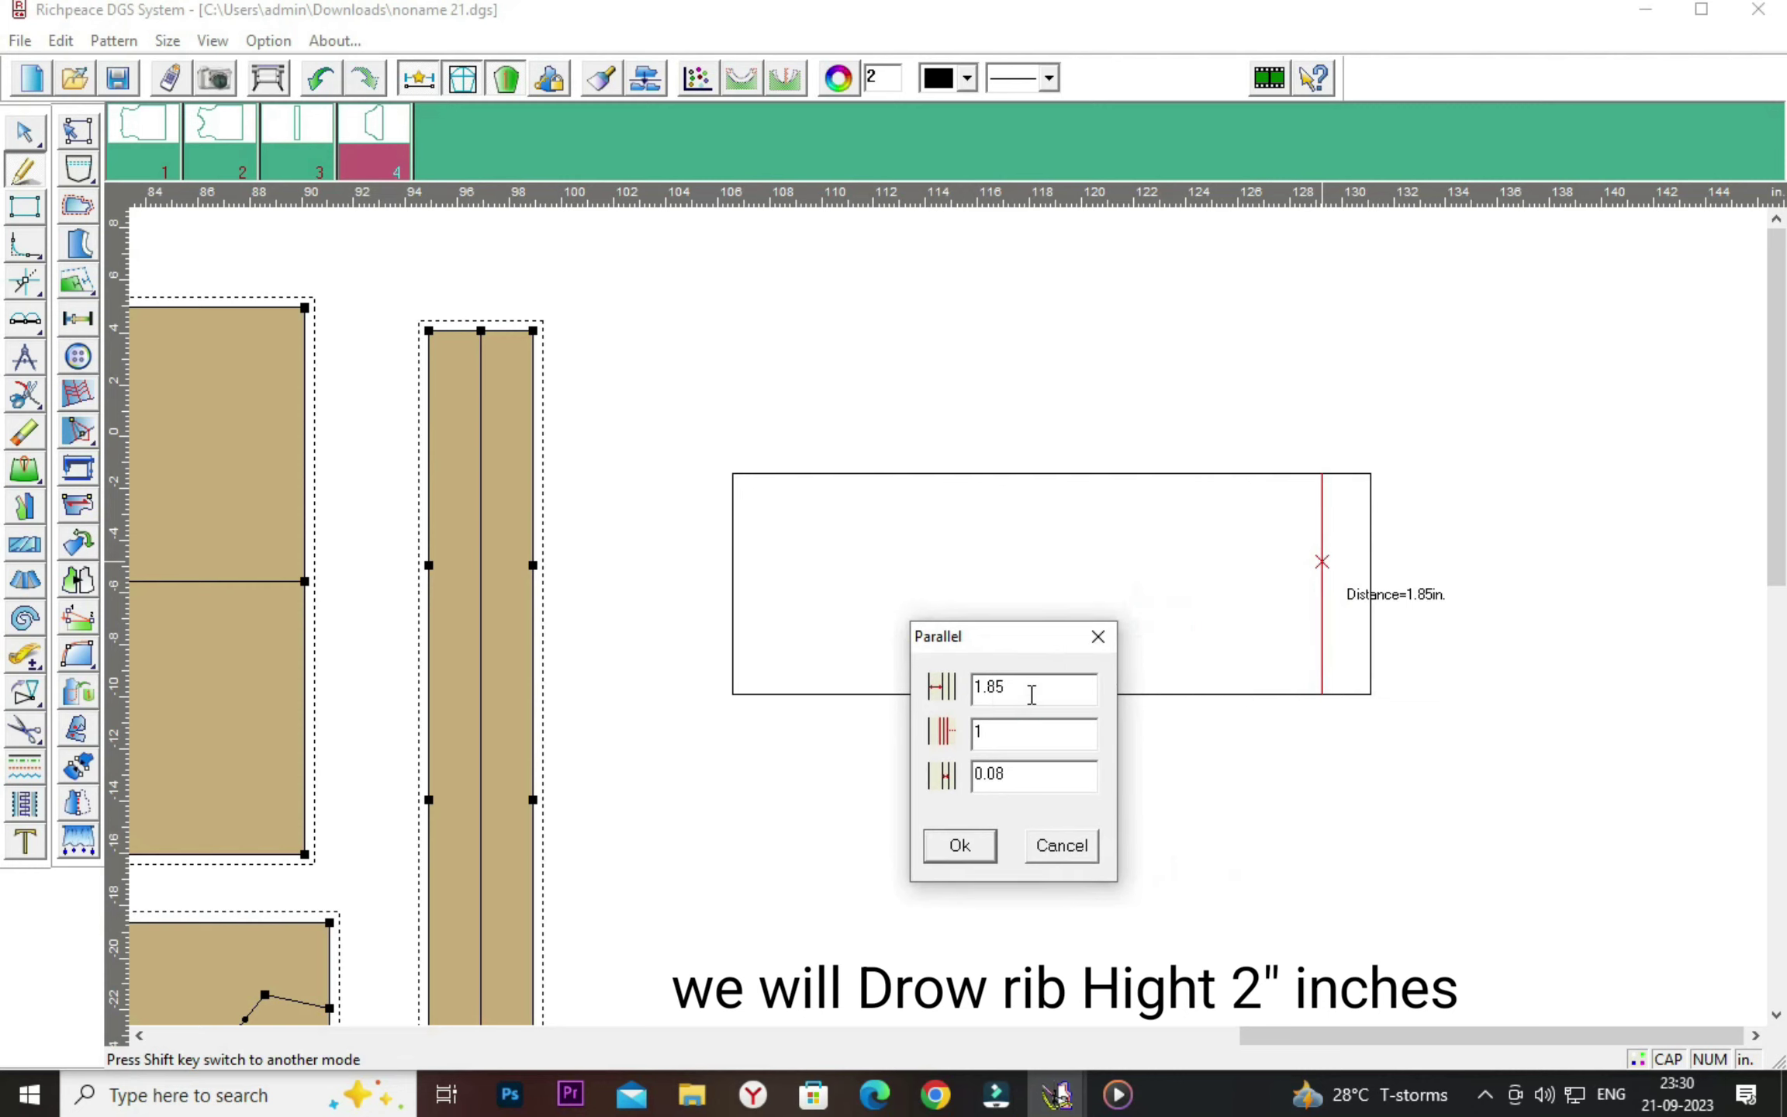
{"action": "key", "text": "BackSpace"}
{"action": "key", "text": "BackSpace"}
{"action": "key", "text": "BackSpace"}
{"action": "key", "text": "BackSpace"}
{"action": "type", "text": "2"}
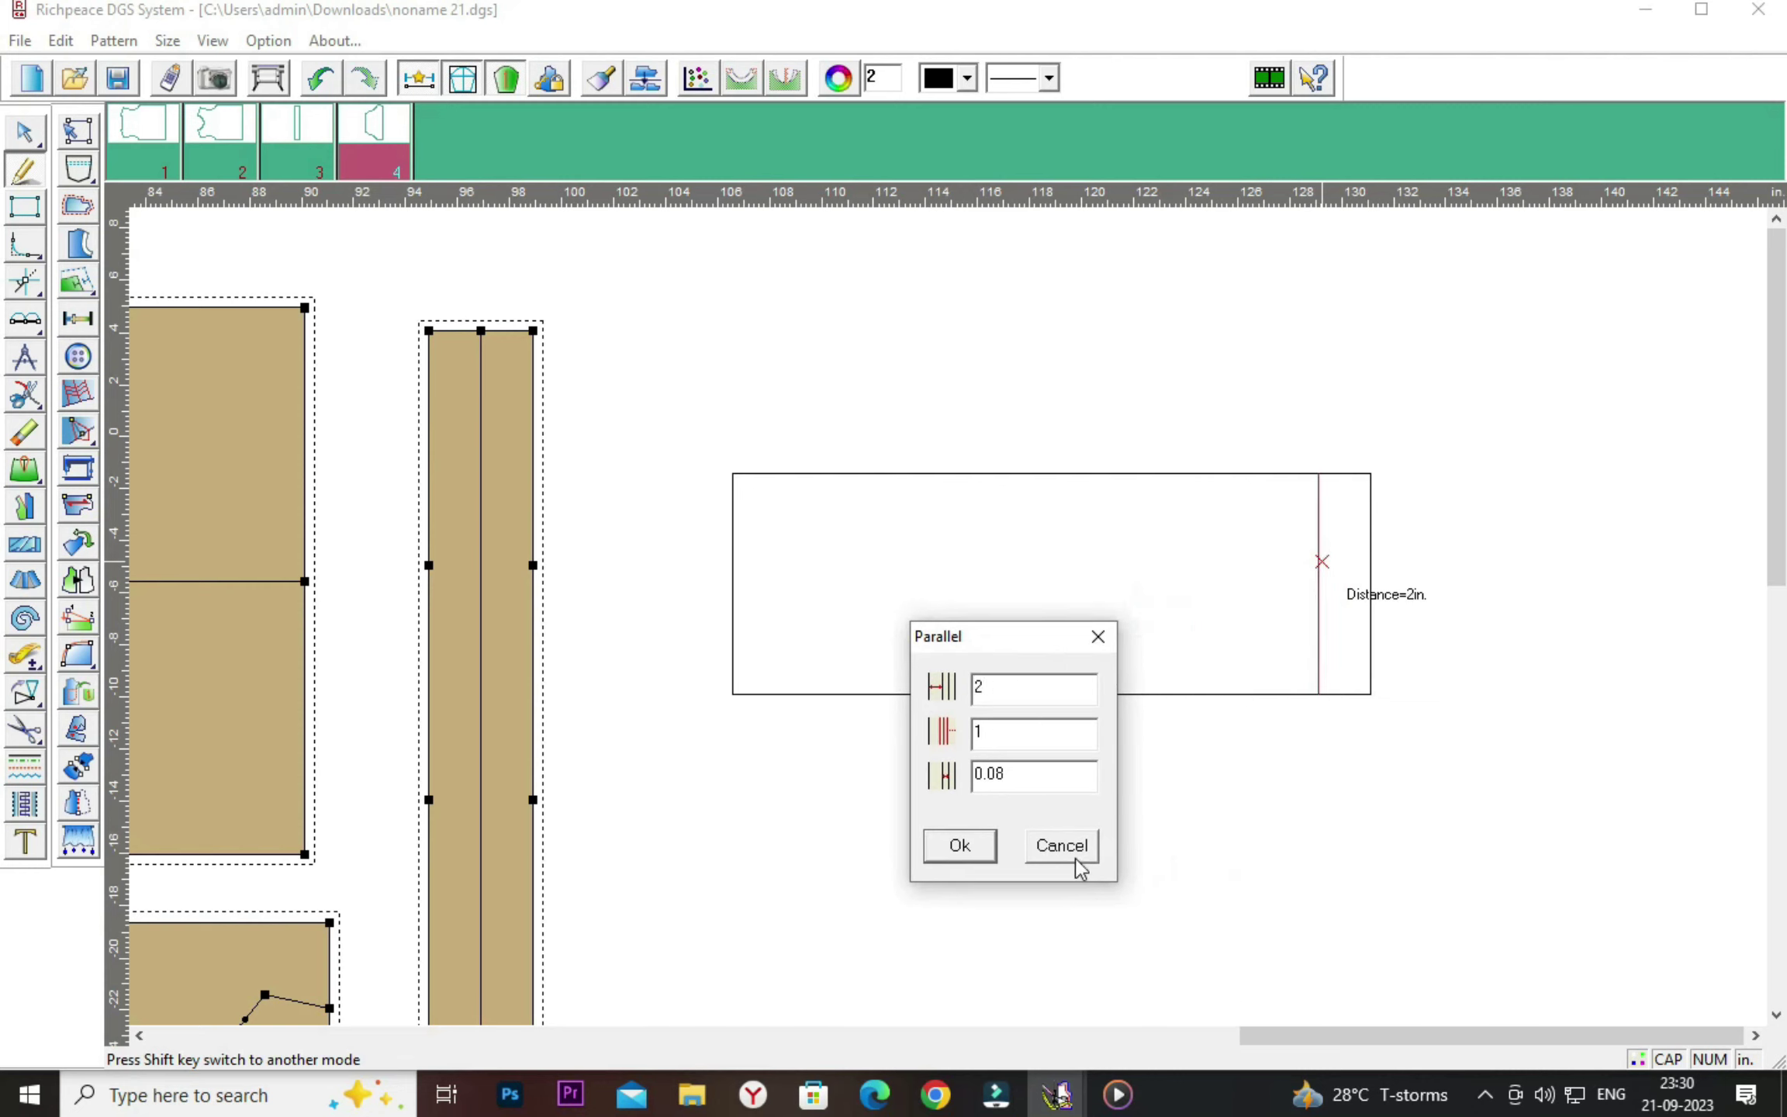
{"action": "left_click", "coordinate": [961, 844]}
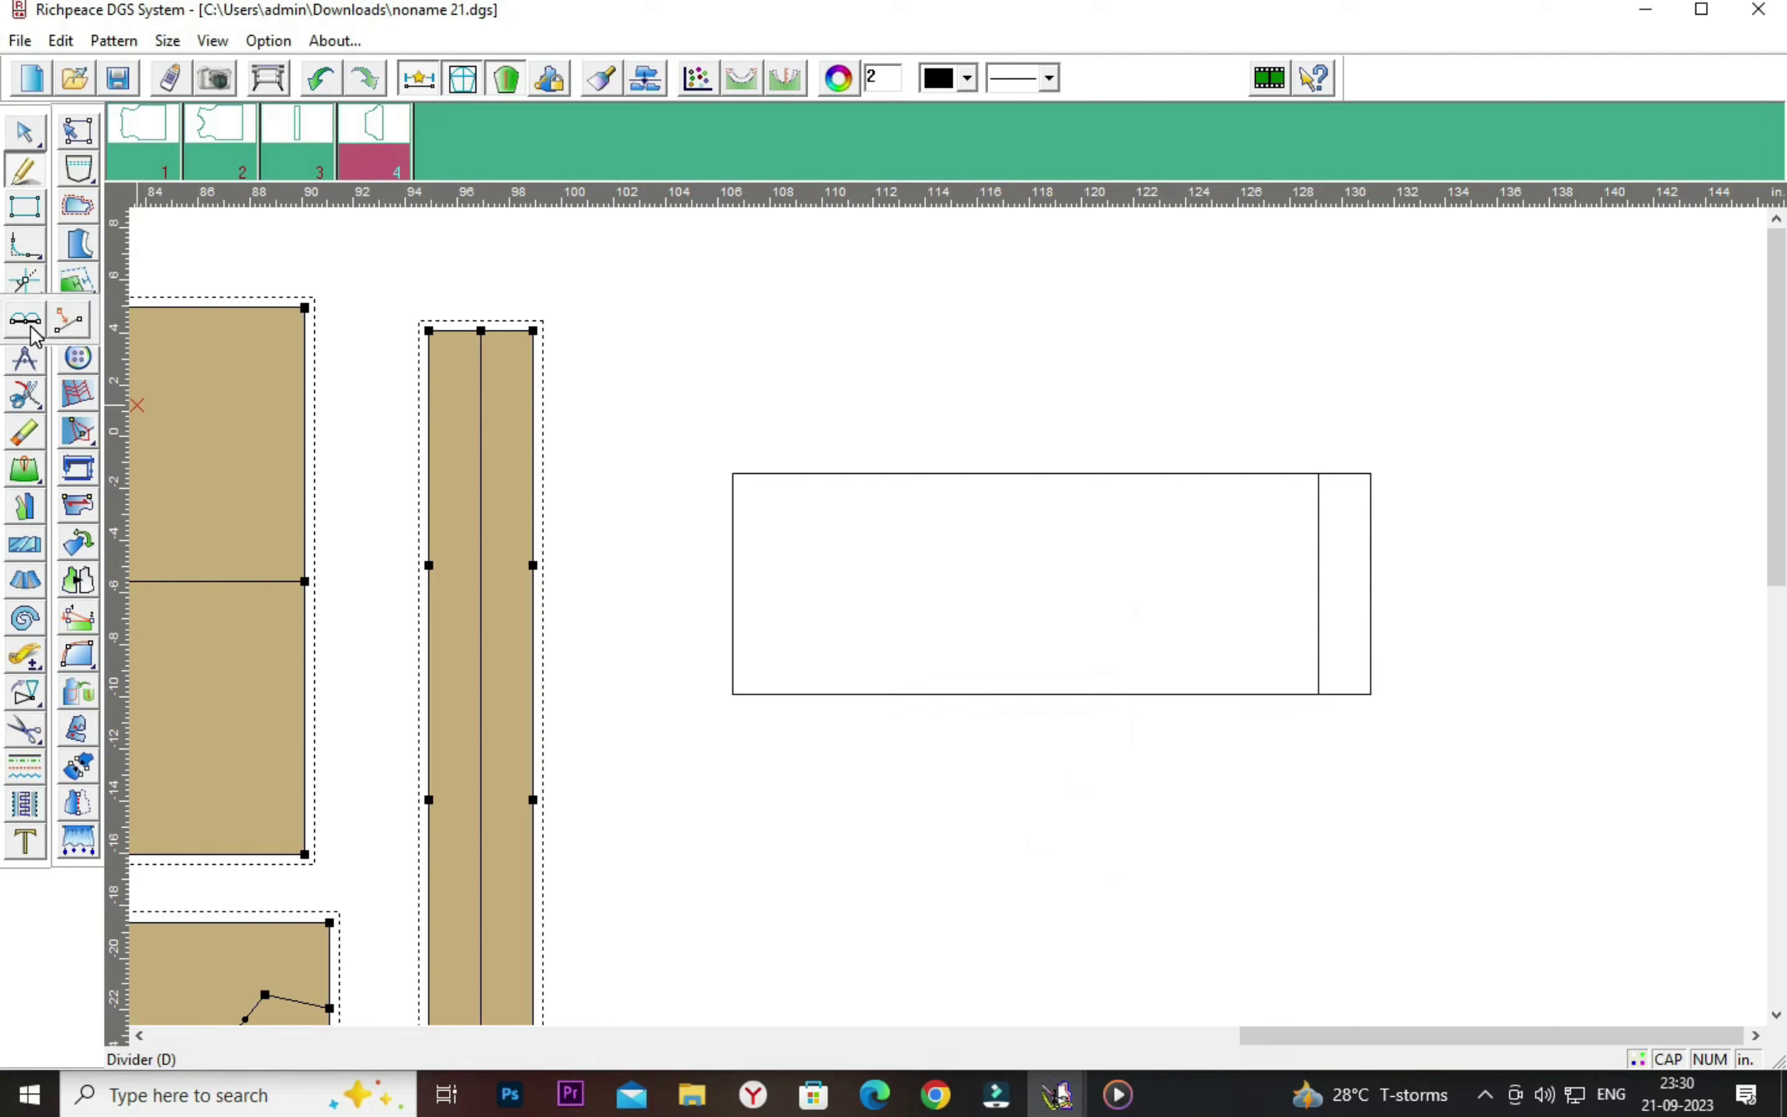
Mark an offset point on the rib line from its bottom end.
{"action": "left_click", "coordinate": [1316, 704]}
{"action": "left_click_drag", "start_coordinate": [1108, 524], "coordinate": [1101, 765]}
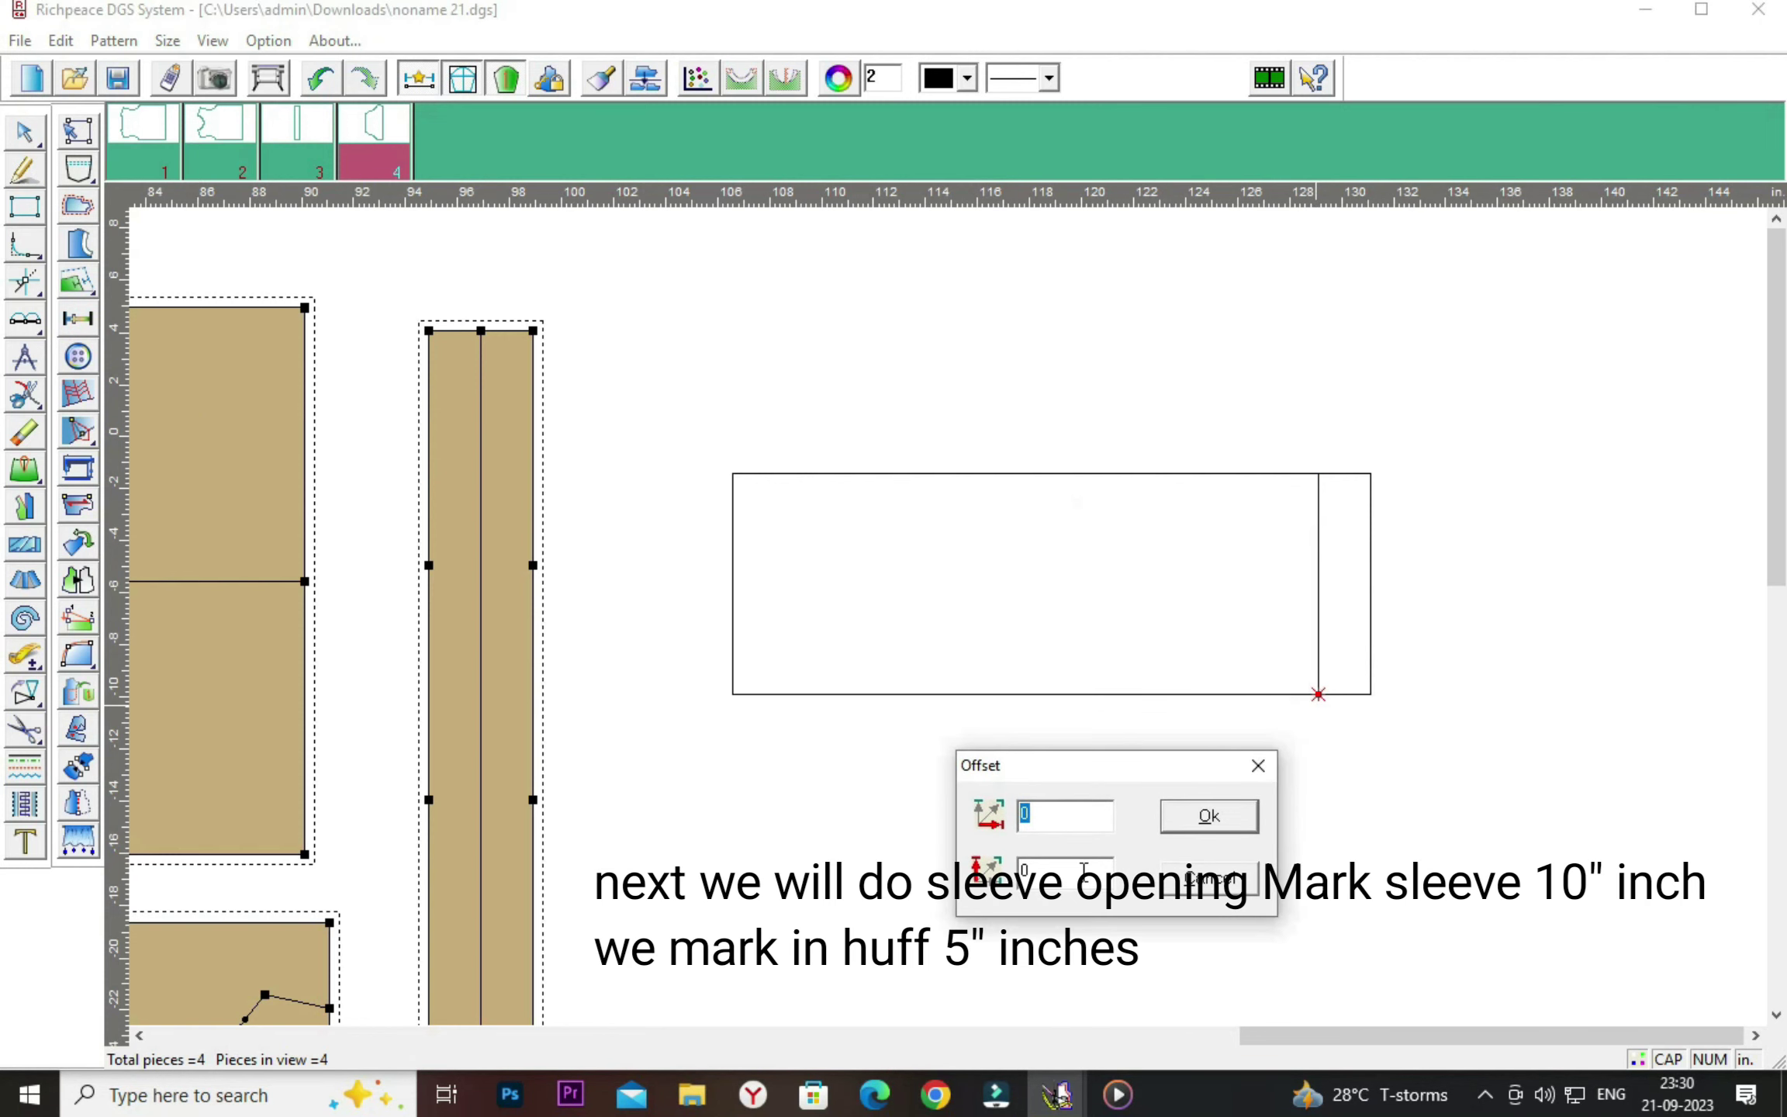
{"action": "left_click", "coordinate": [1077, 873]}
{"action": "key", "text": "BackSpace"}
{"action": "left_click", "coordinate": [1190, 816]}
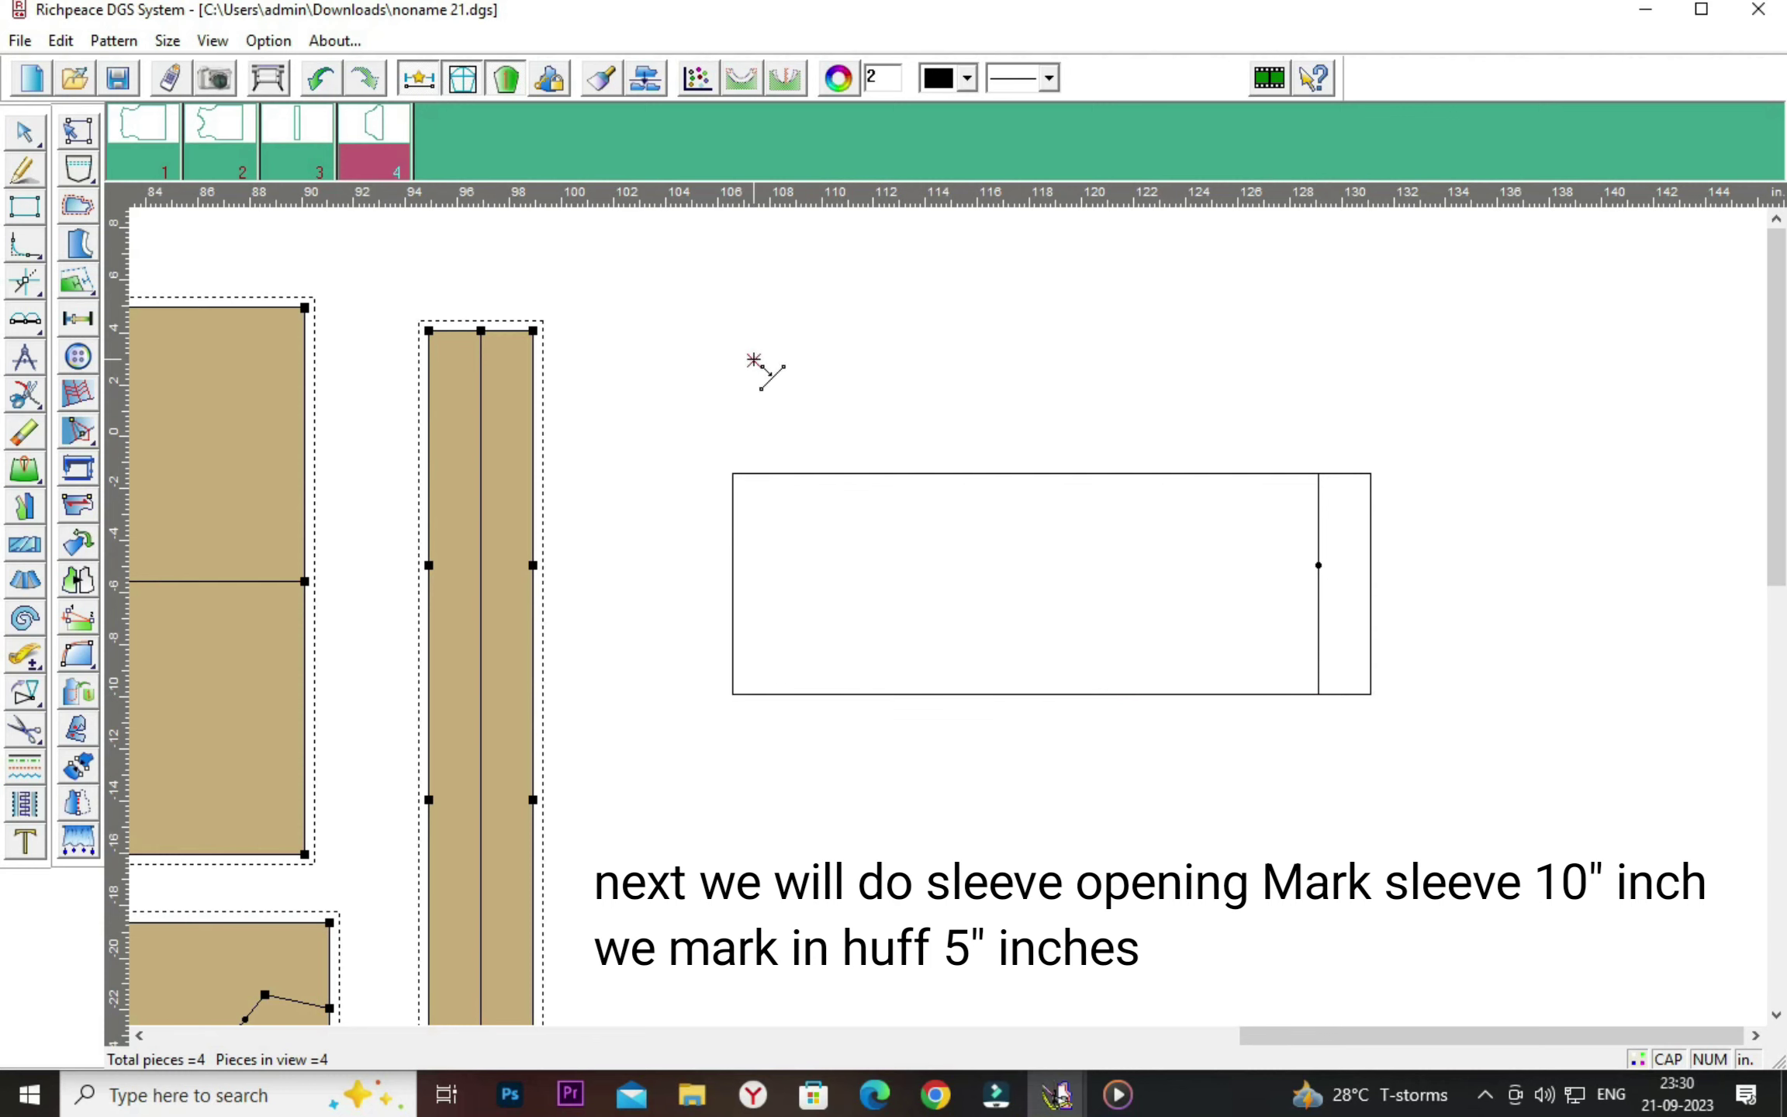
{"action": "right_click", "coordinate": [761, 366]}
{"action": "left_click", "coordinate": [814, 380]}
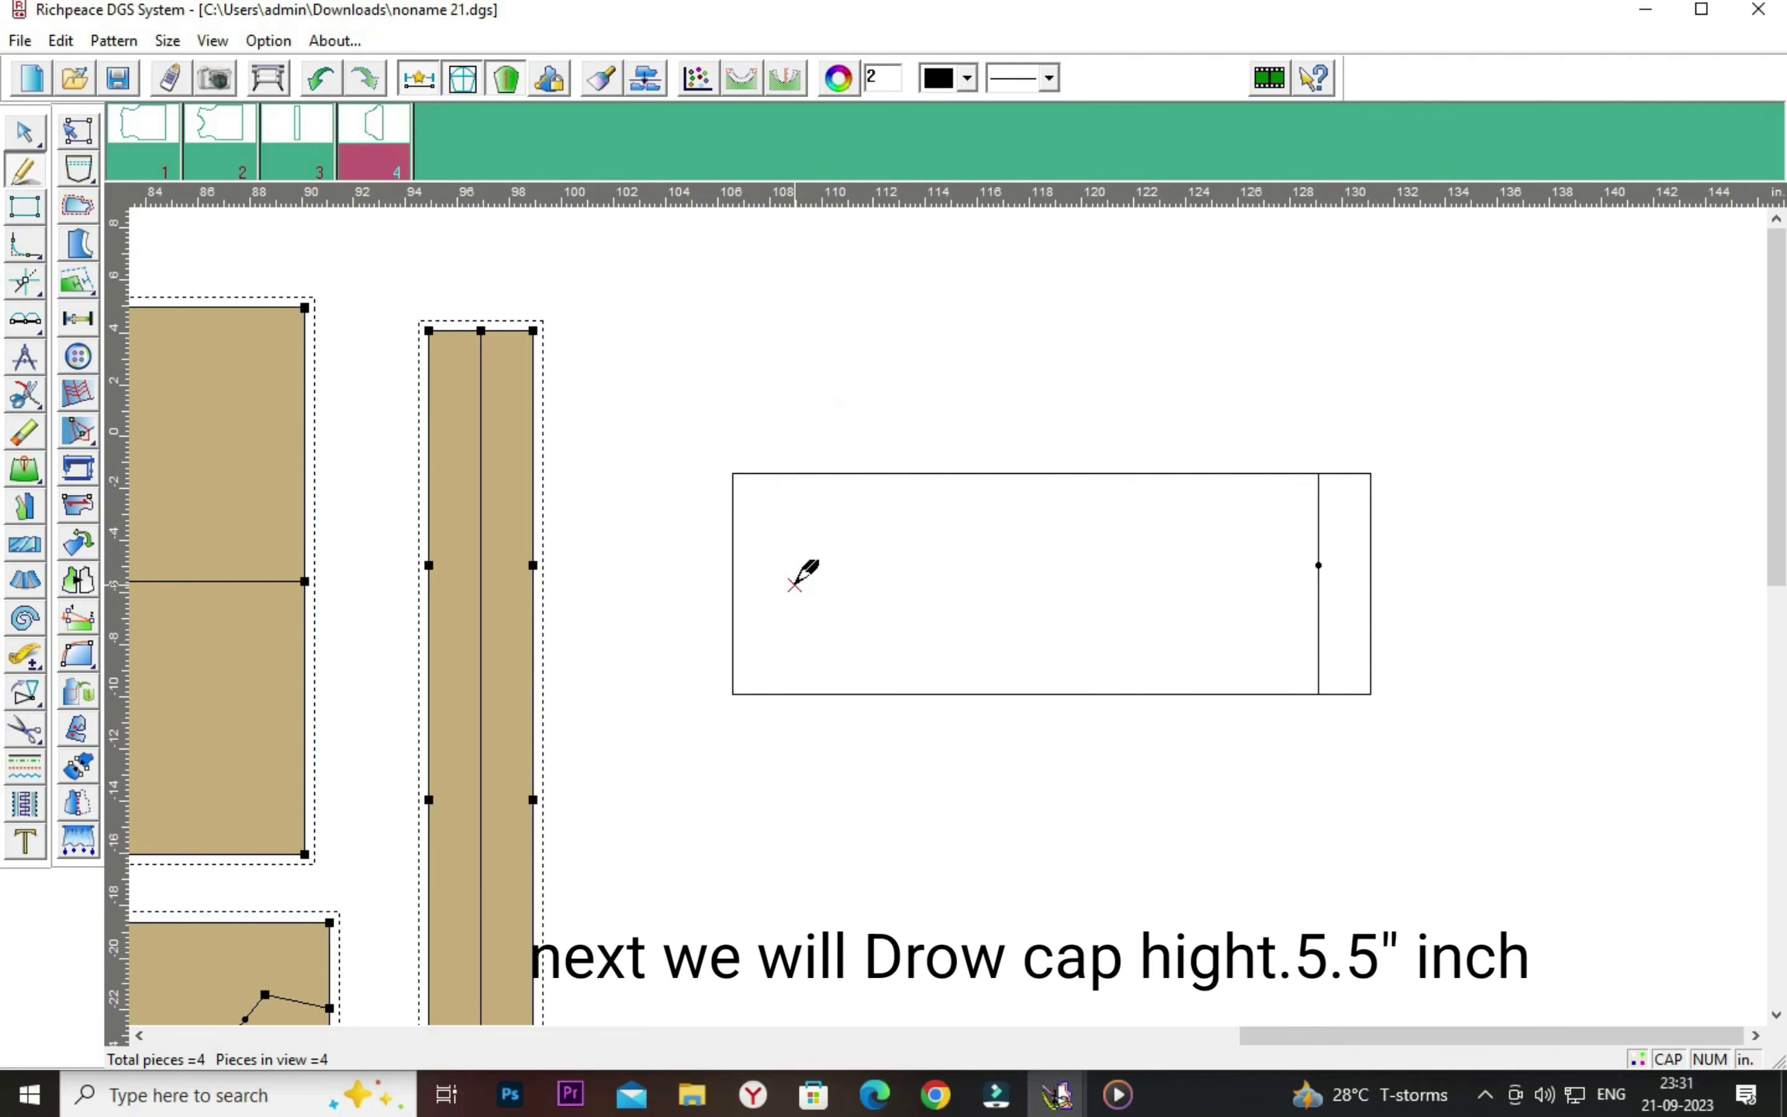
Draw a cap-height line parallel to the rectangle's left edge, 5.5 inches in.
{"action": "scroll", "coordinate": [795, 583], "scroll_direction": "up", "scroll_amount": 3}
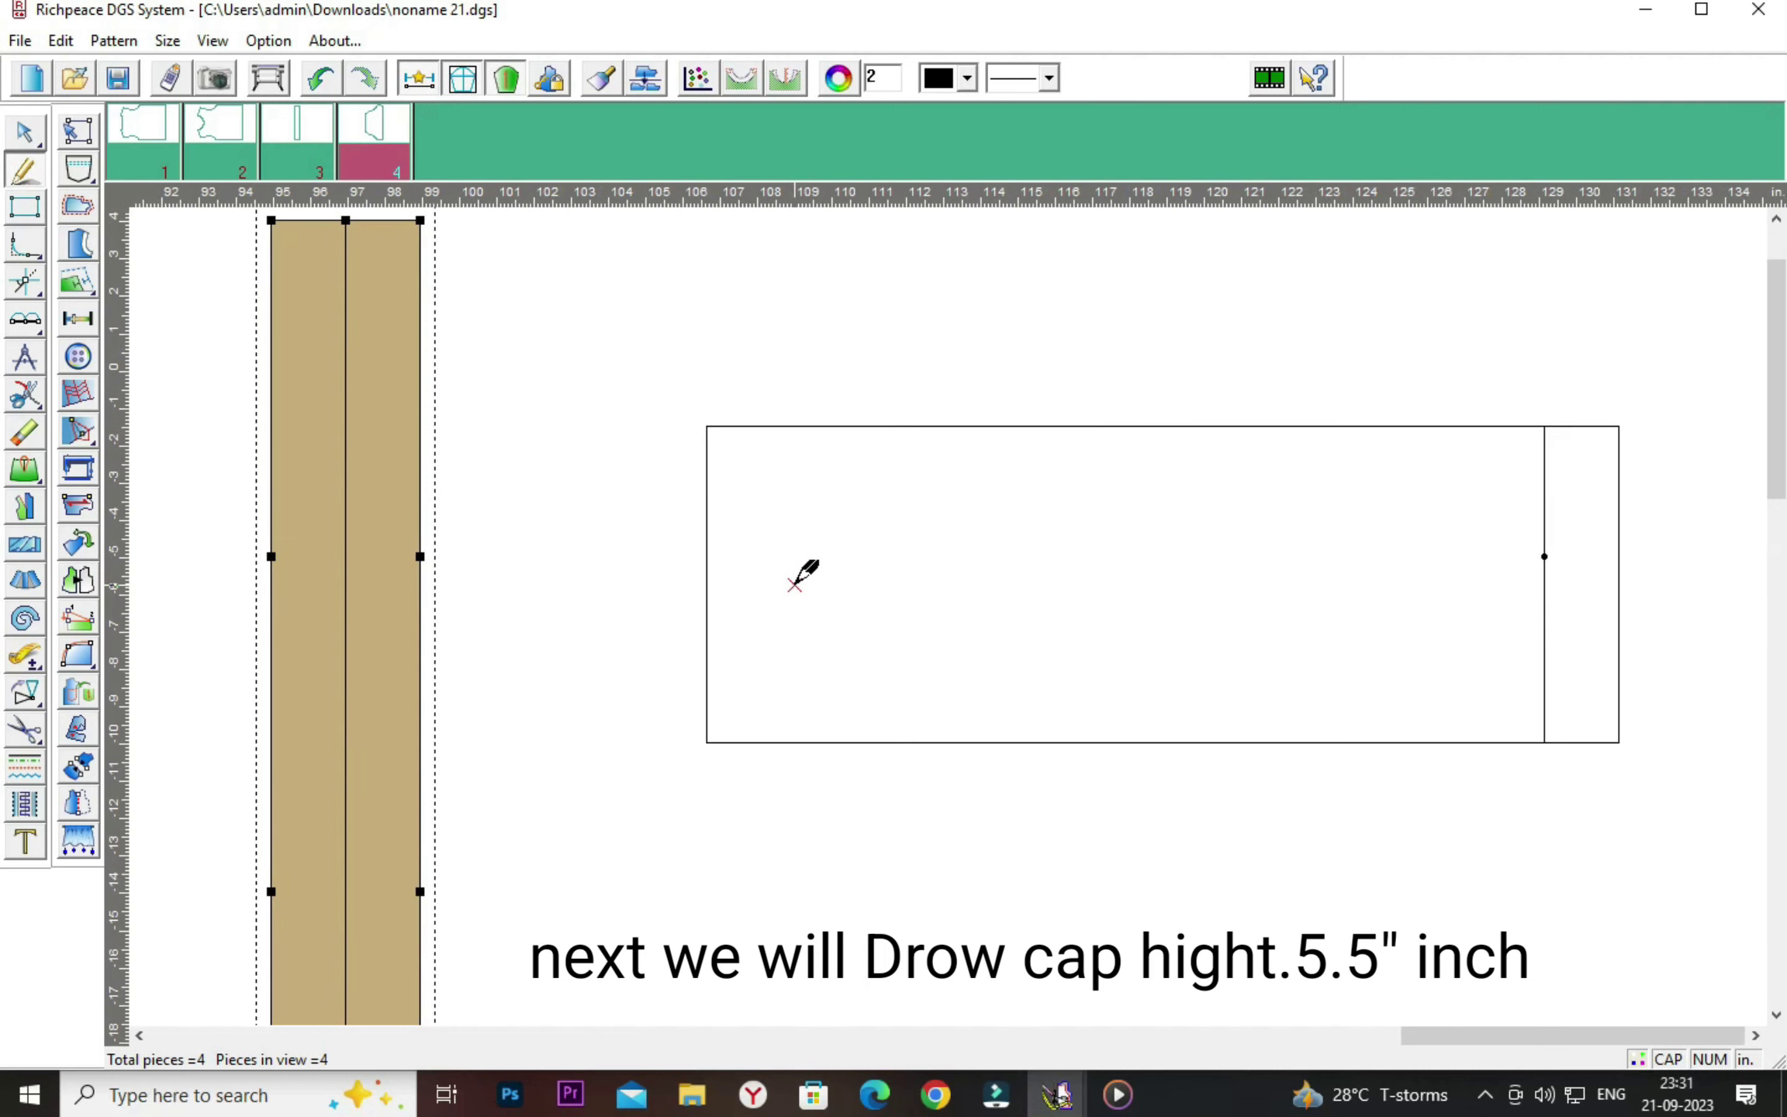
{"action": "scroll", "coordinate": [807, 572], "scroll_direction": "right", "scroll_amount": 1}
{"action": "left_click", "coordinate": [589, 417]}
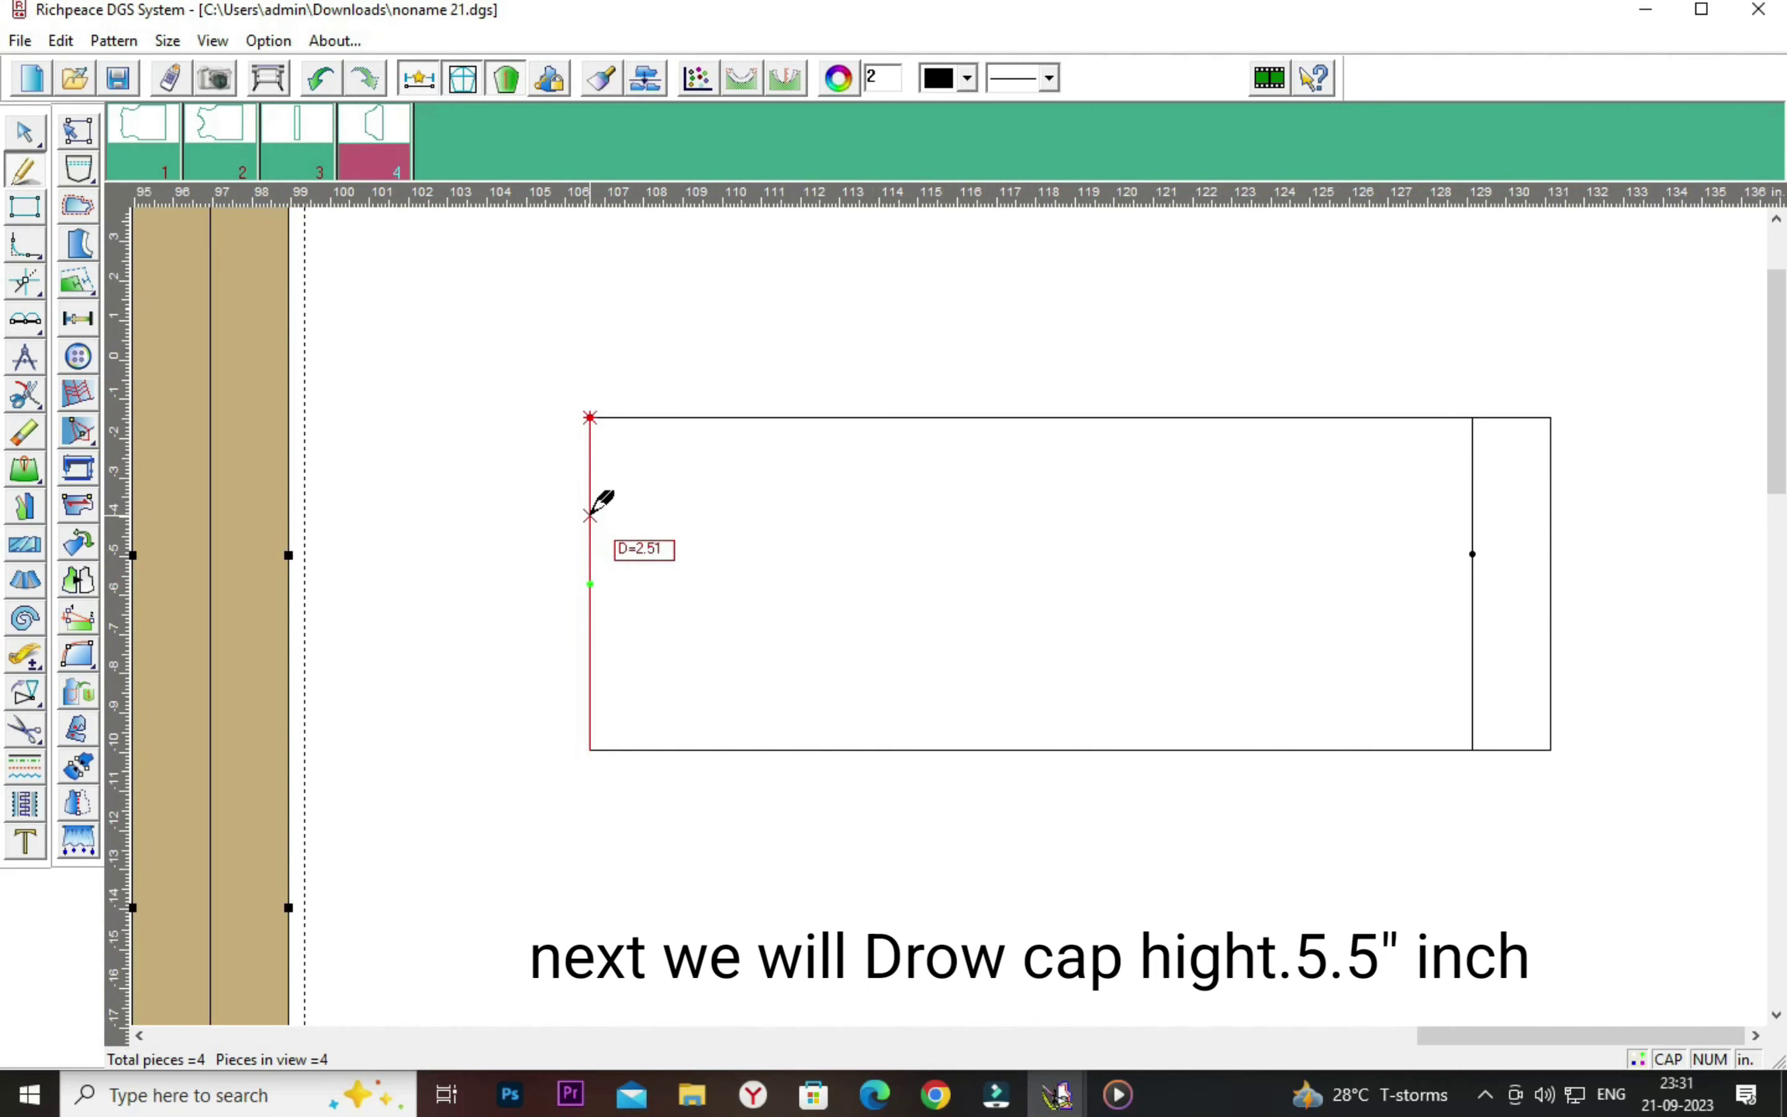
{"action": "left_click_drag", "start_coordinate": [589, 514], "coordinate": [821, 518]}
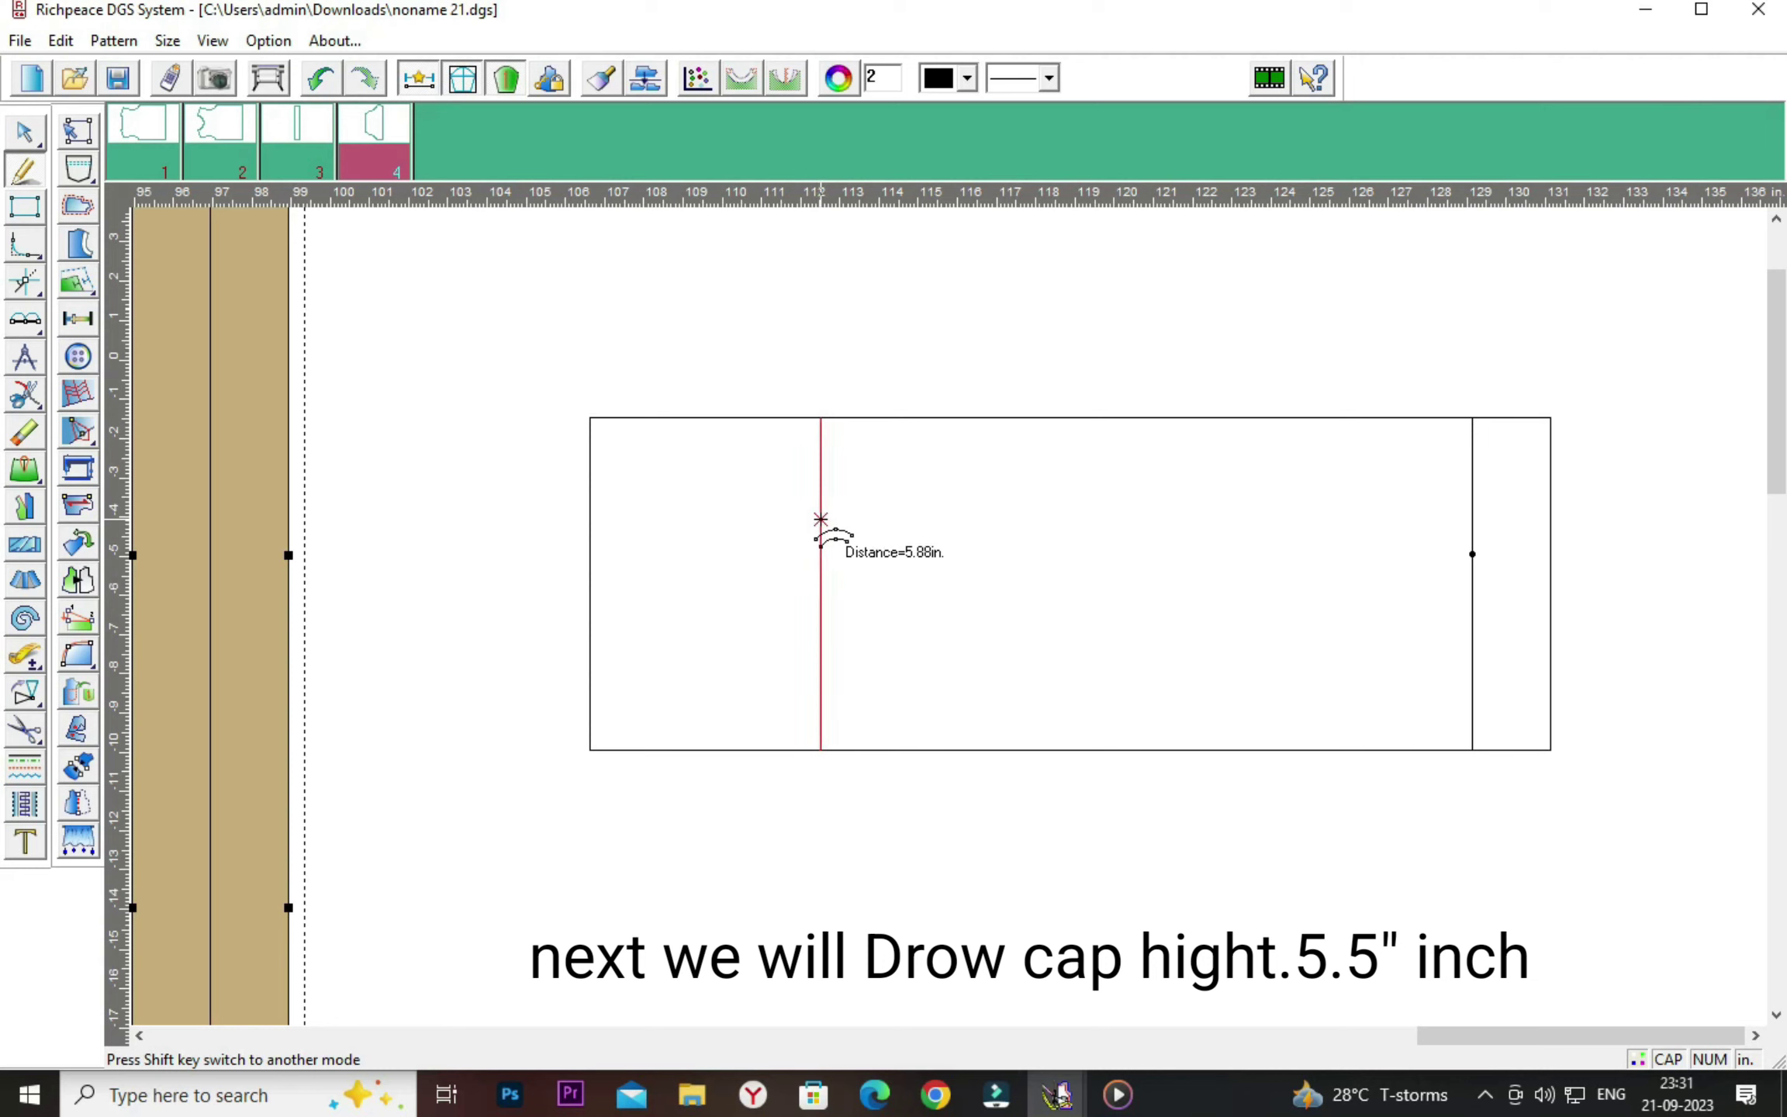
{"action": "left_click", "coordinate": [821, 519]}
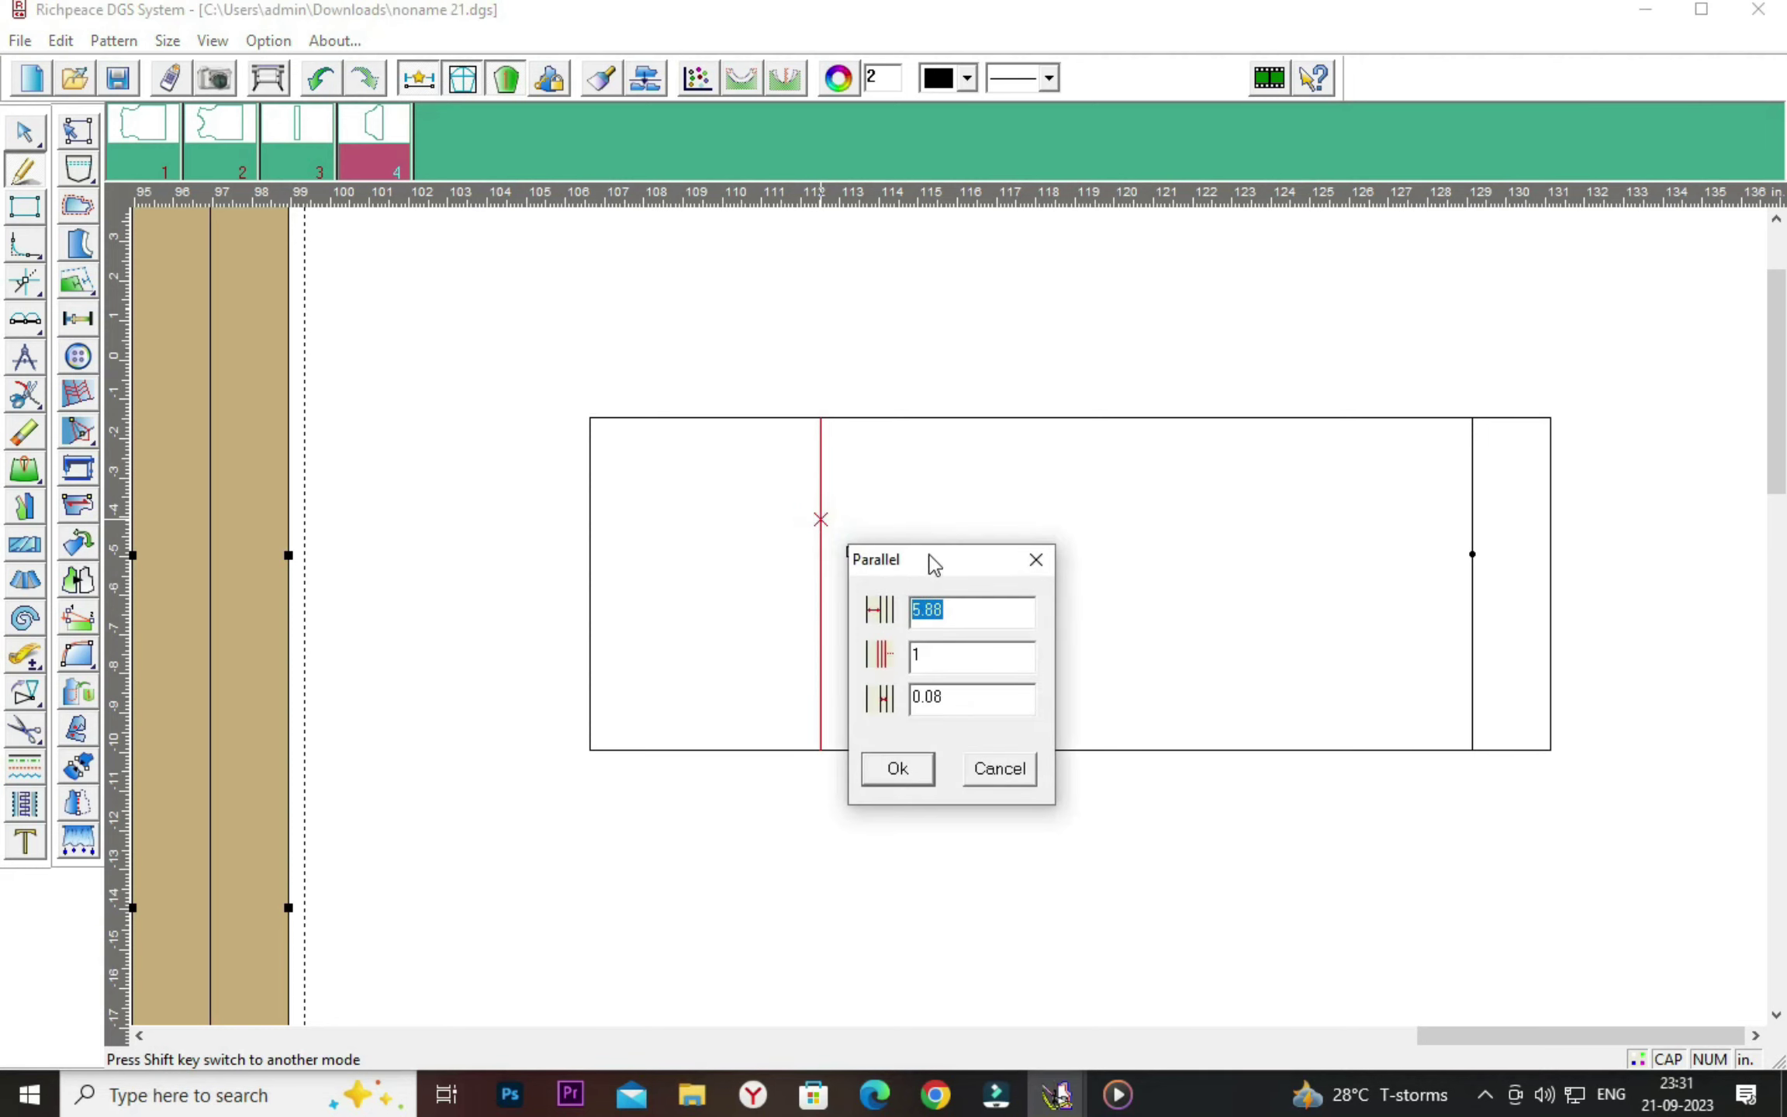
{"action": "left_click_drag", "start_coordinate": [929, 562], "coordinate": [1132, 608]}
{"action": "left_click", "coordinate": [1146, 632]}
{"action": "key", "text": "BackSpace"}
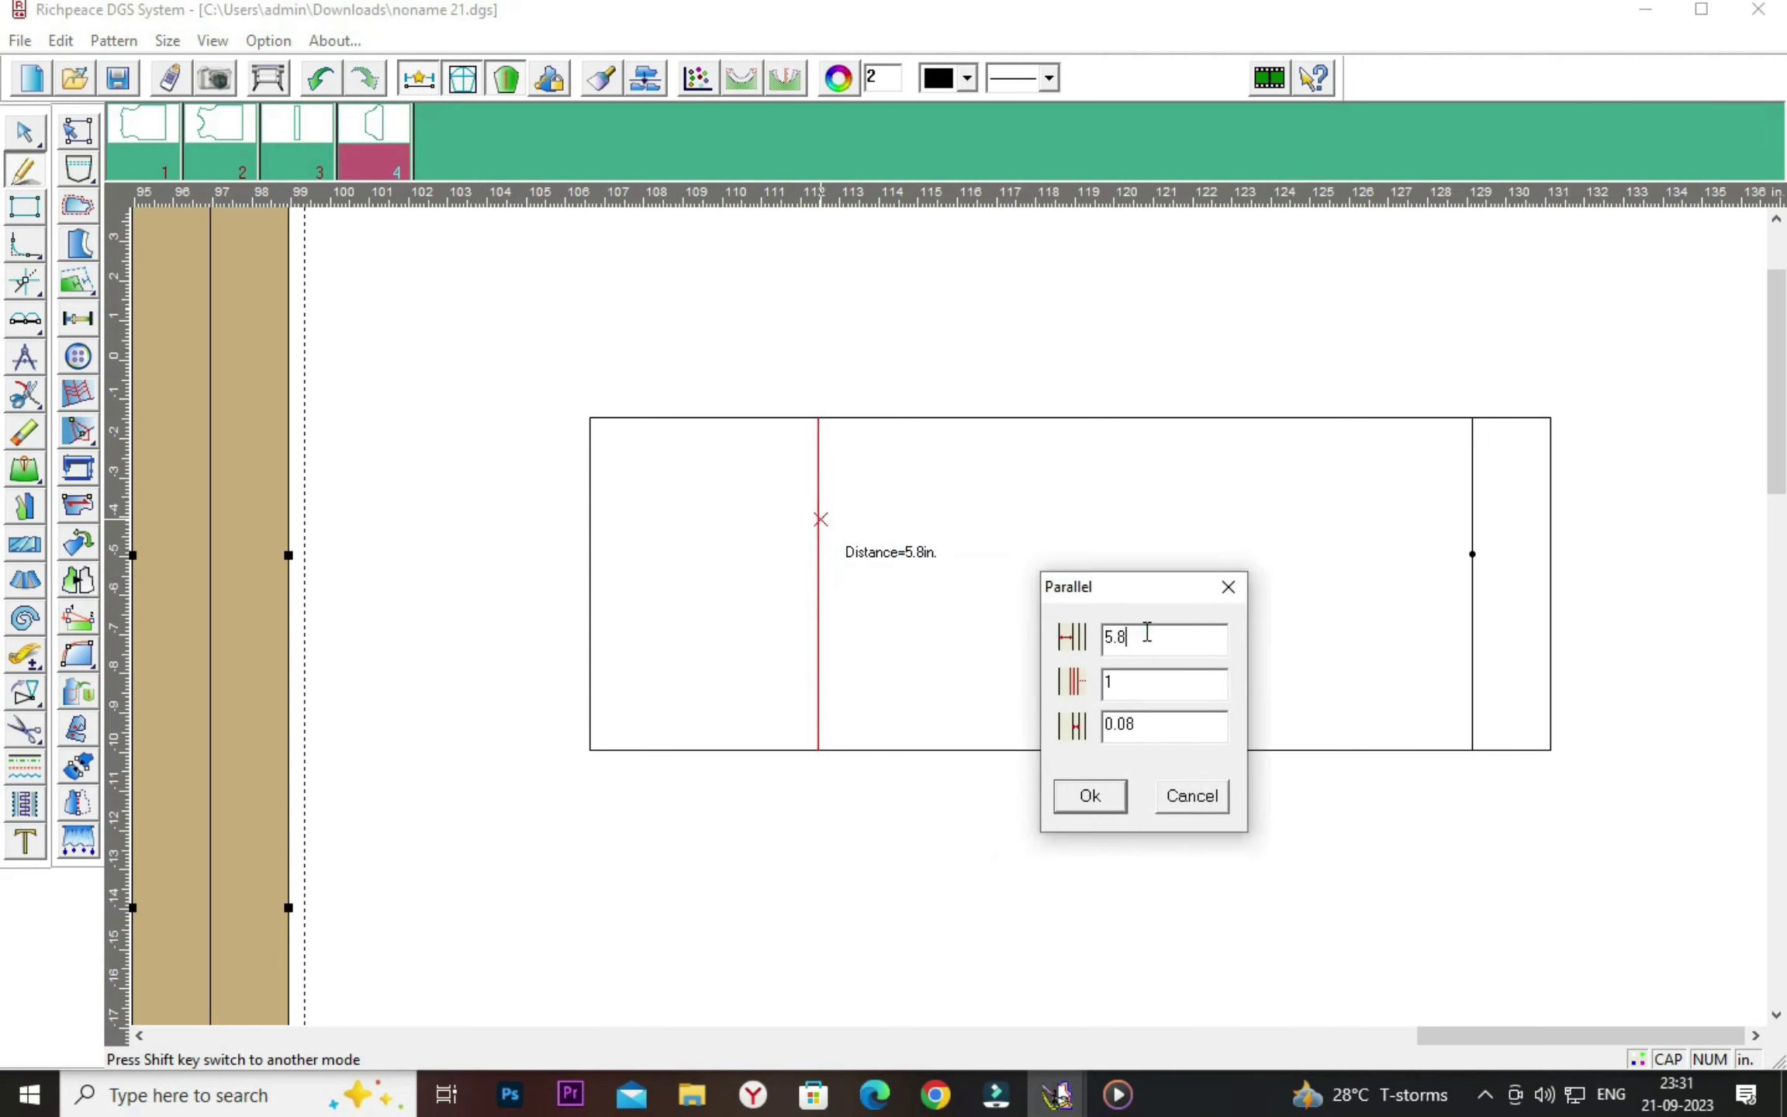
{"action": "key", "text": "BackSpace"}
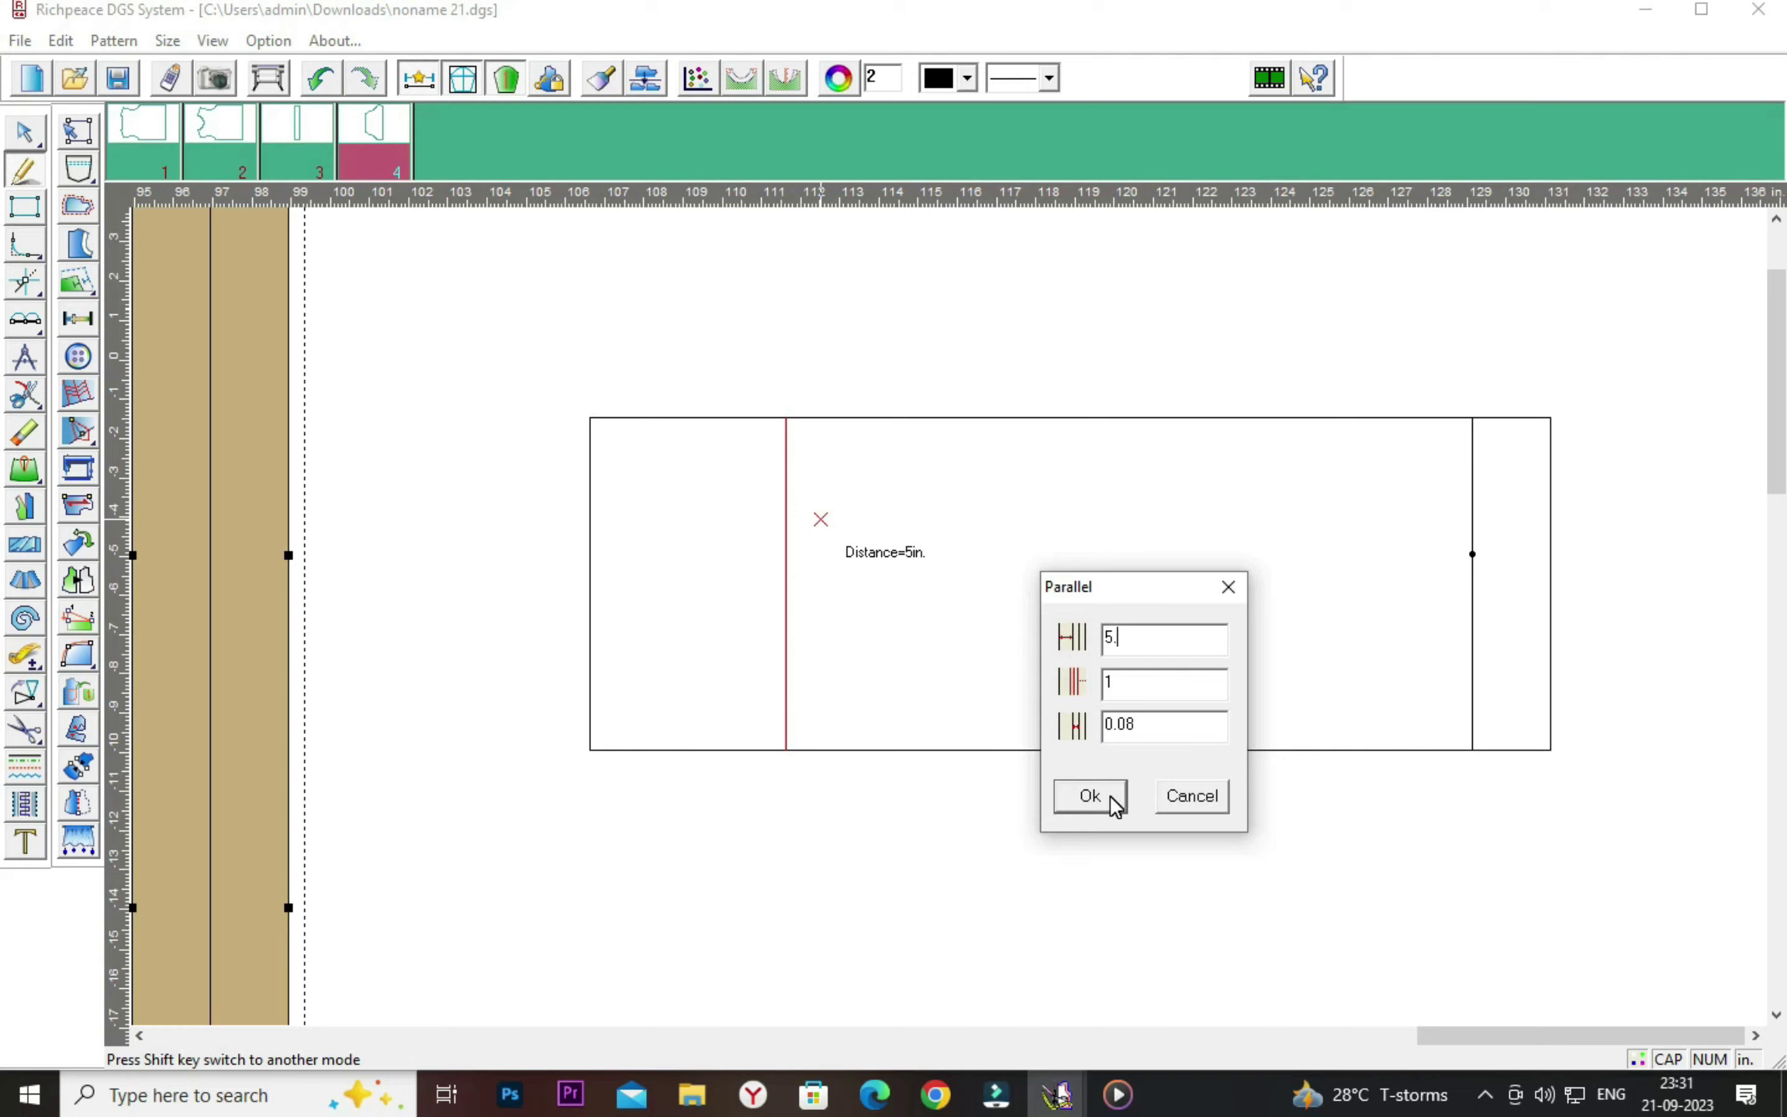
{"action": "type", "text": "5"}
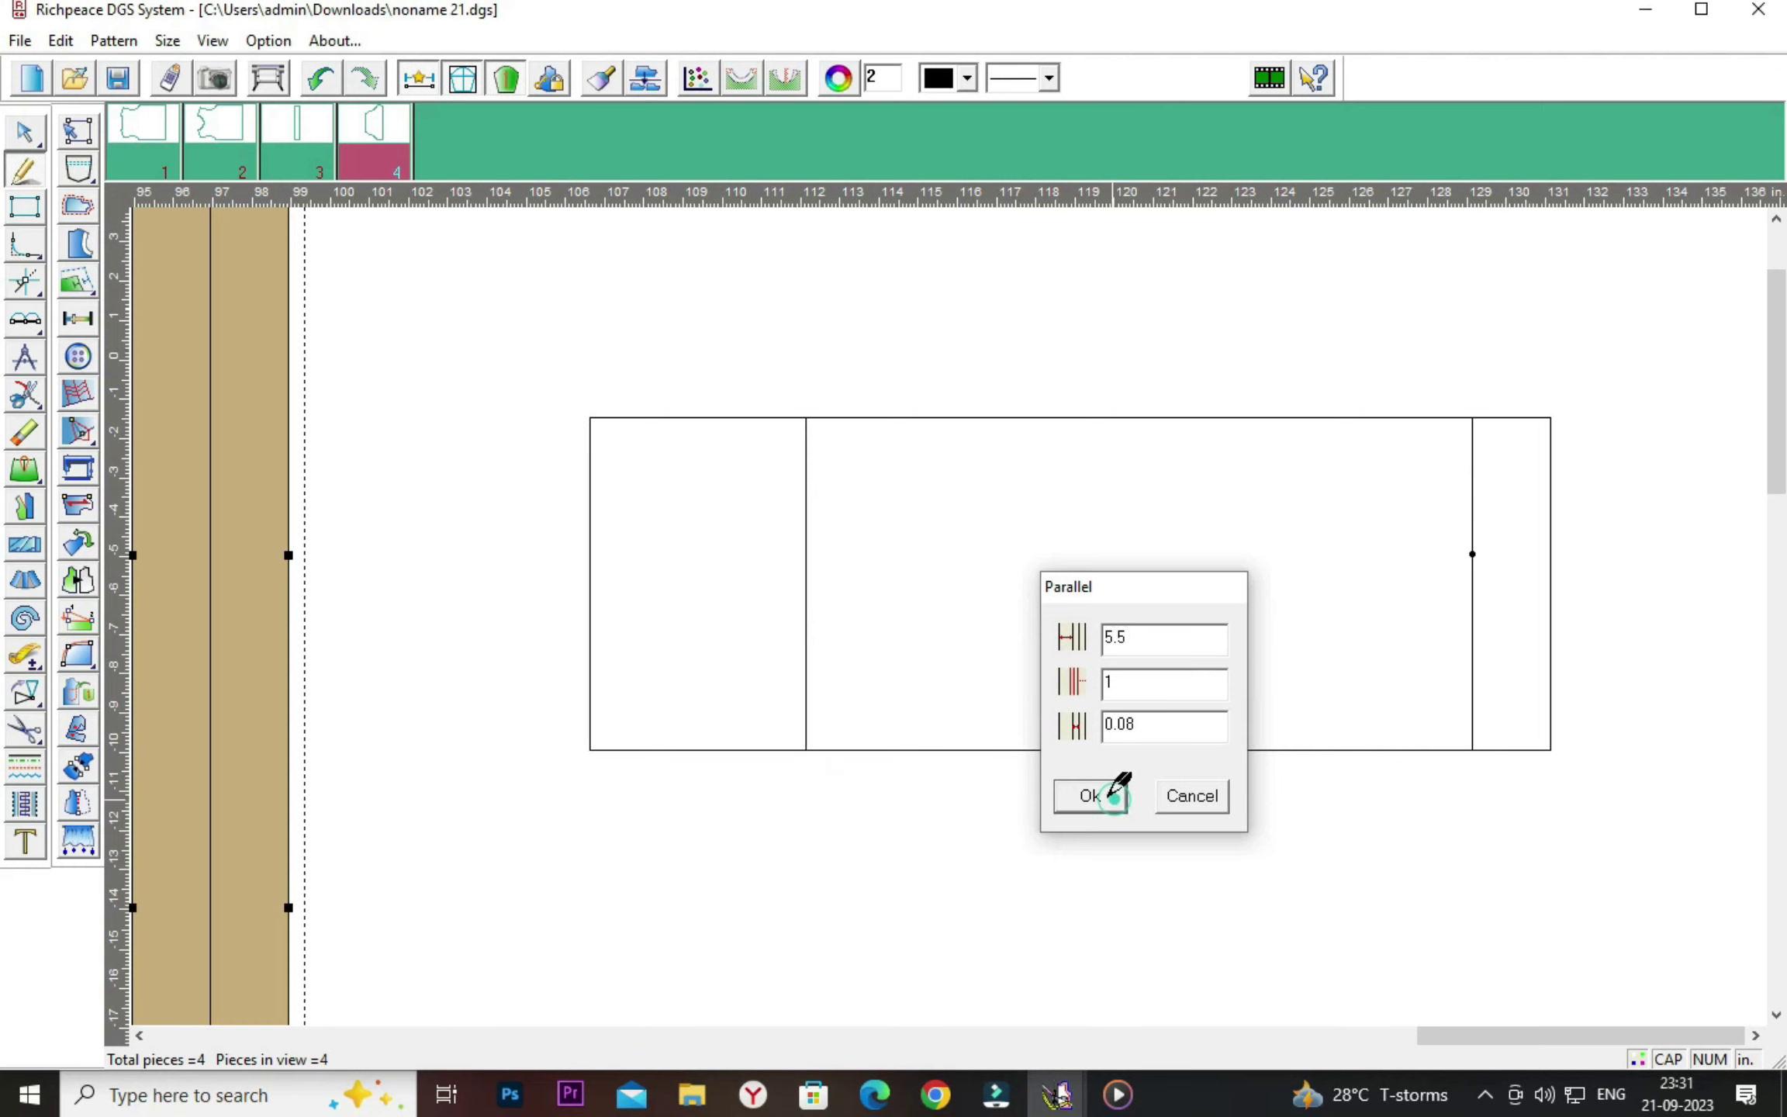
{"action": "left_click", "coordinate": [1088, 795]}
Draw a diagonal from the bottom-left corner to the cap-height line top and bend it.
{"action": "left_click", "coordinate": [590, 749]}
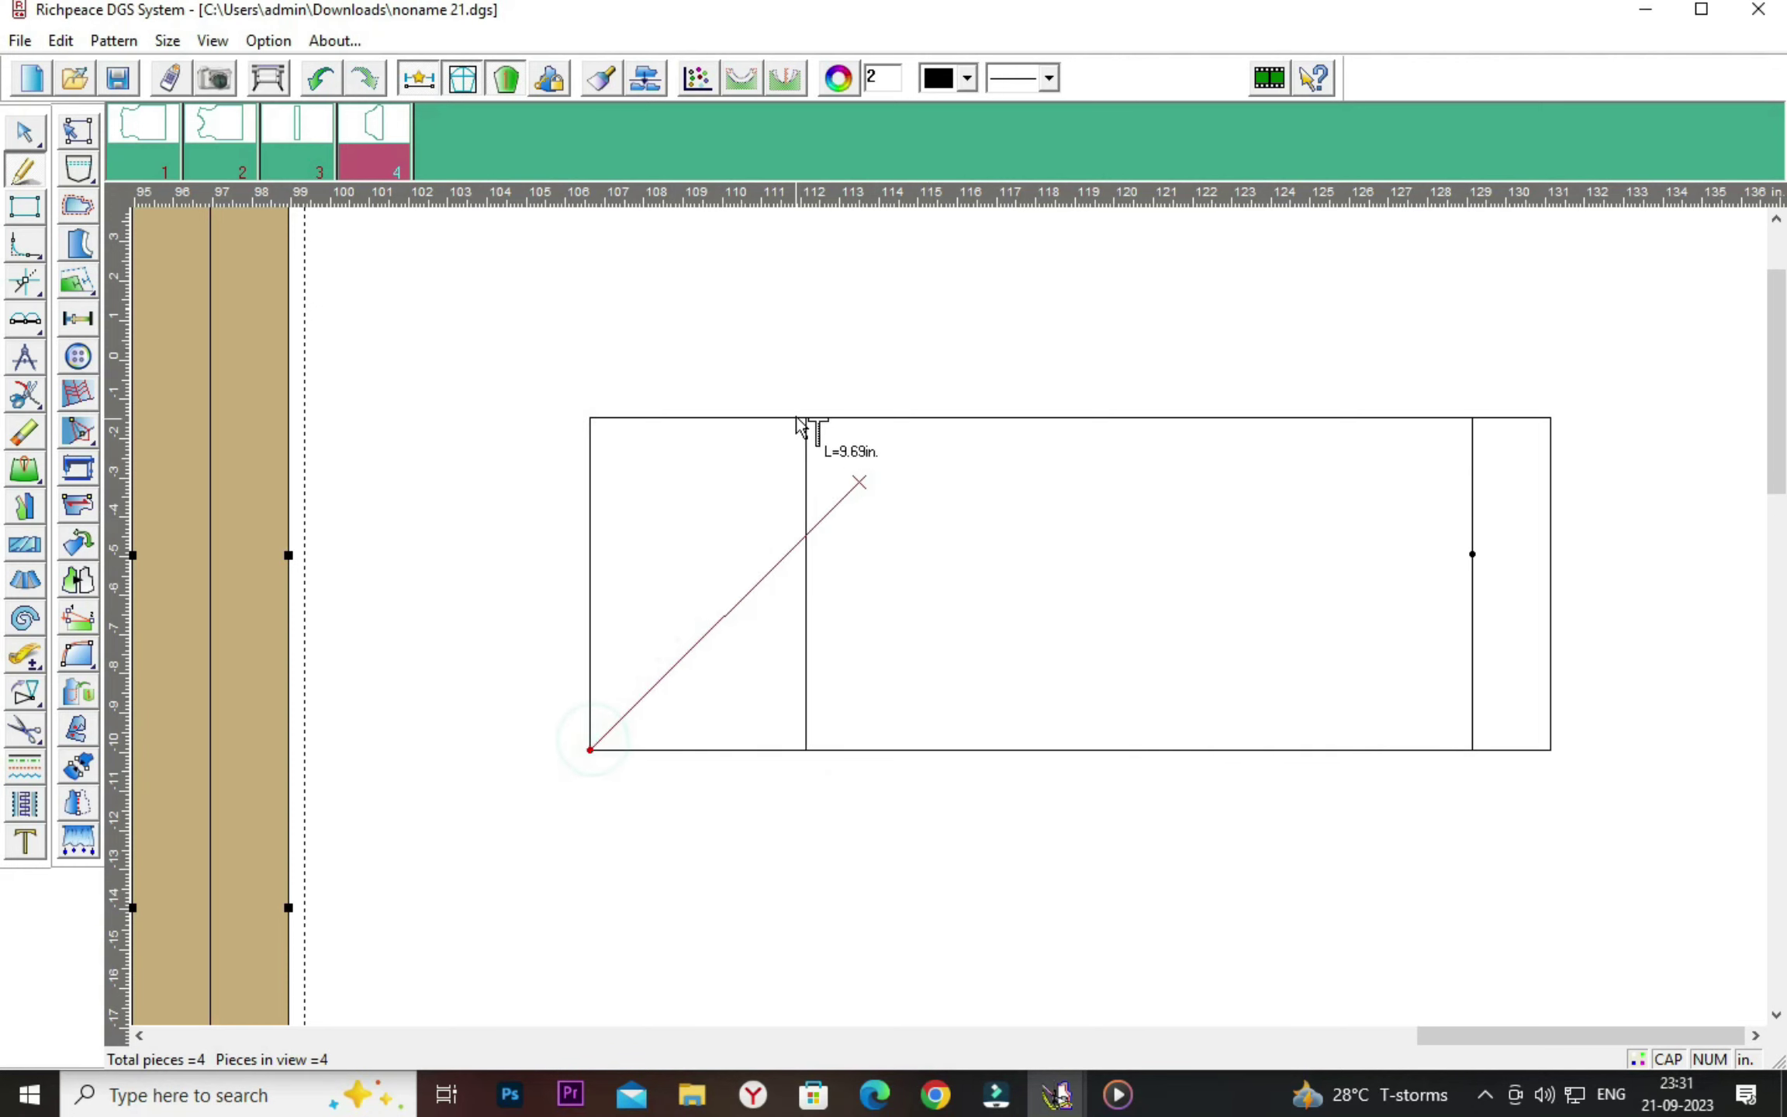
{"action": "left_click", "coordinate": [804, 418]}
{"action": "right_click", "coordinate": [946, 432]}
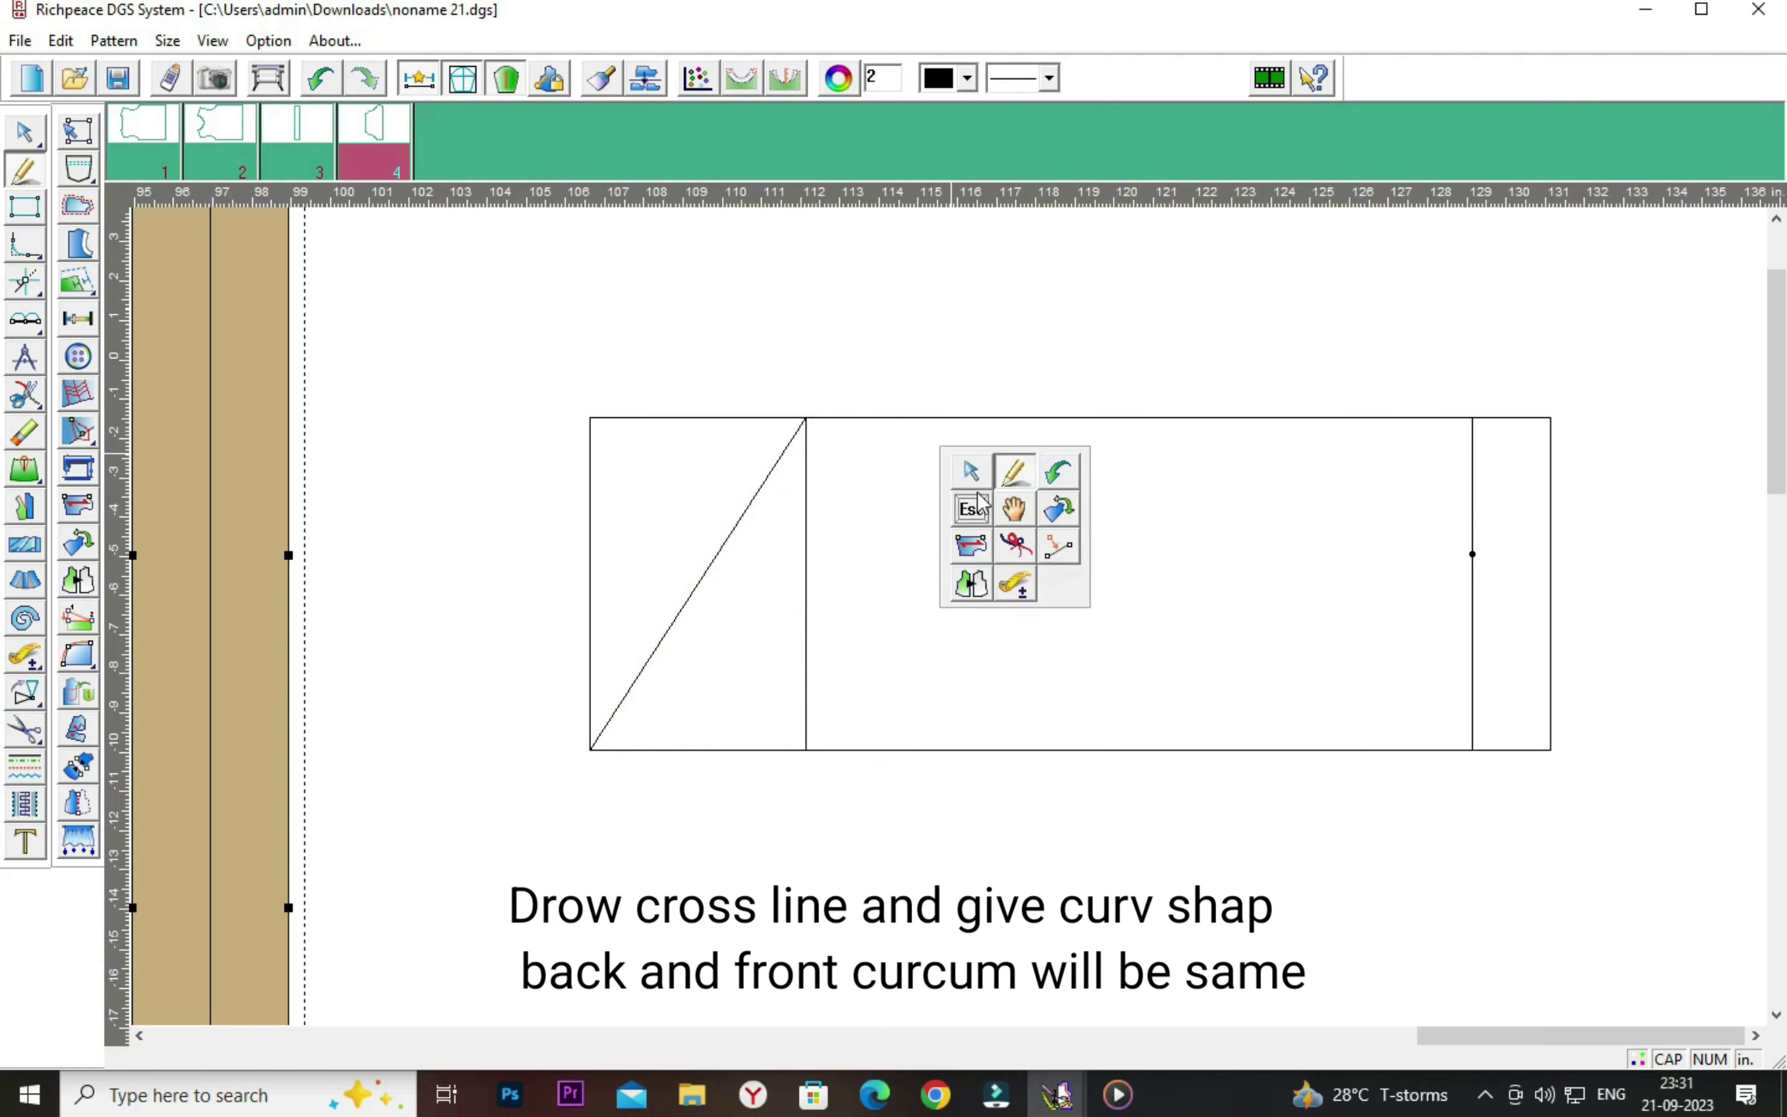
{"action": "left_click", "coordinate": [969, 470]}
{"action": "left_click_drag", "start_coordinate": [759, 491], "coordinate": [779, 480]}
{"action": "left_click", "coordinate": [768, 474]}
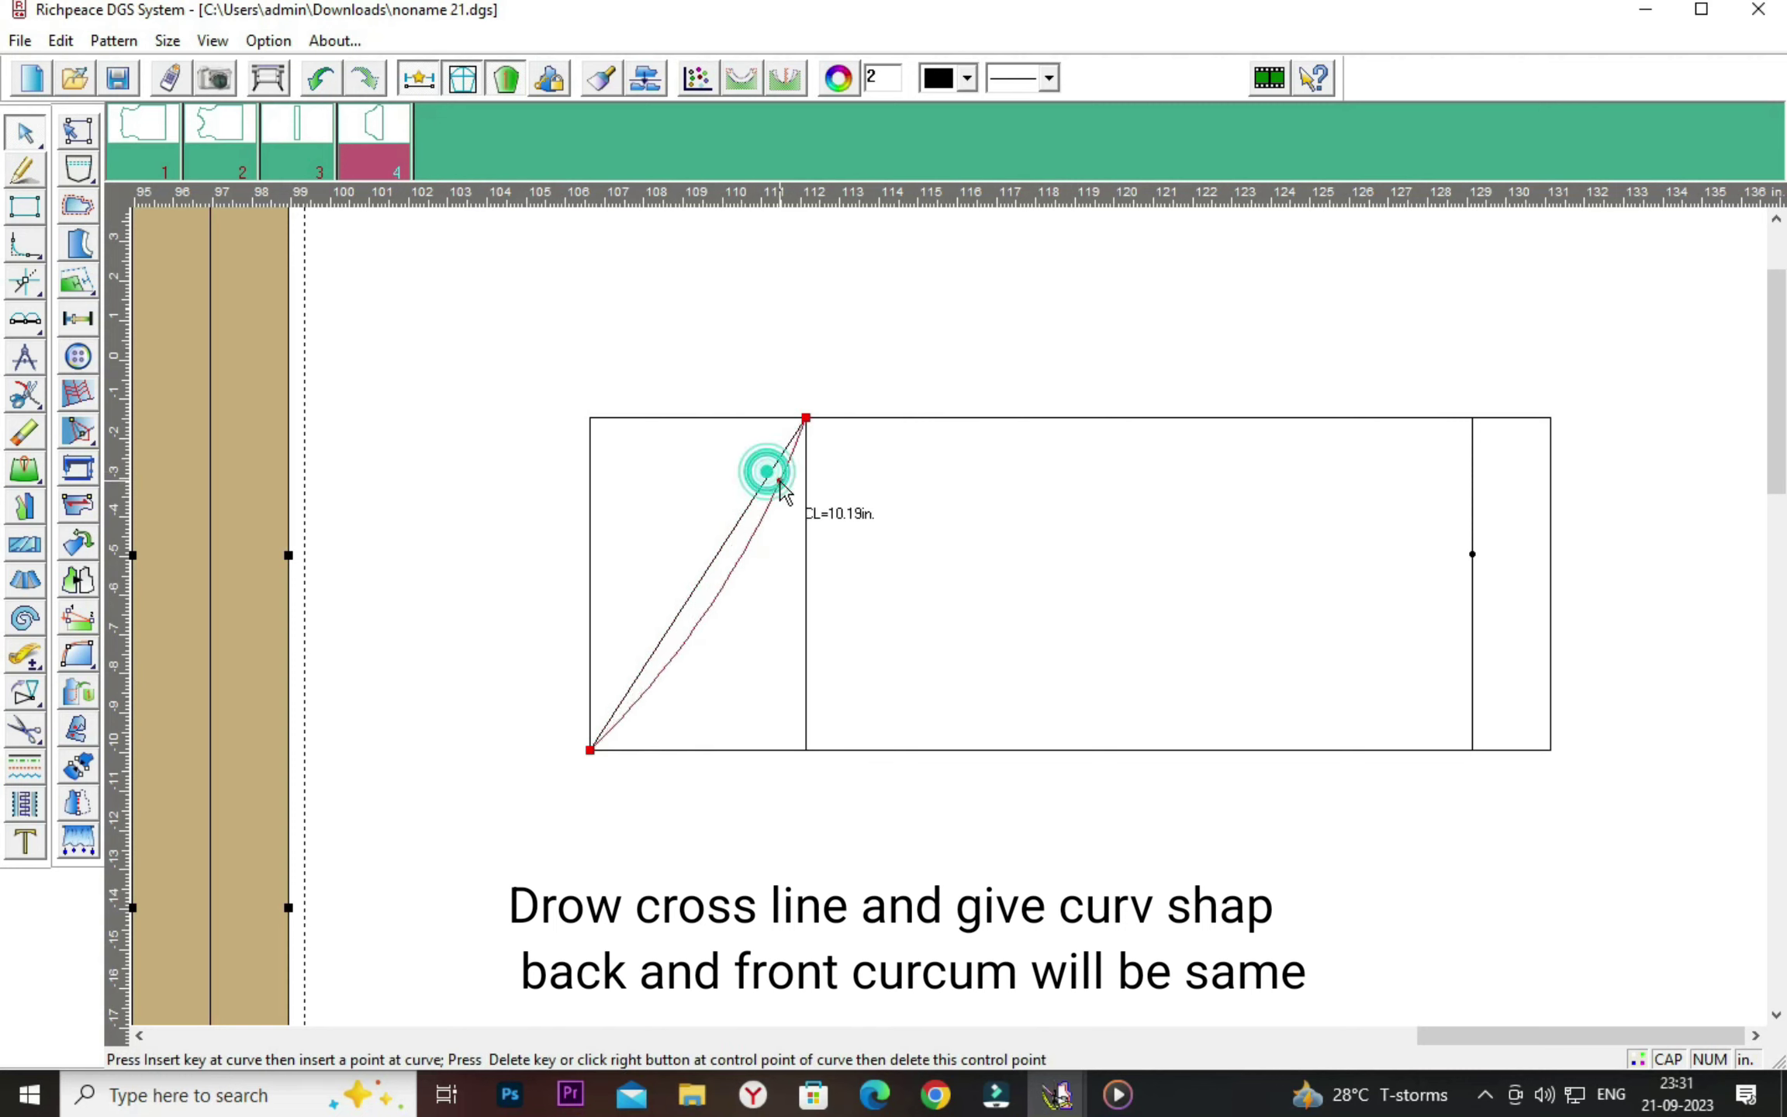
{"action": "left_click_drag", "start_coordinate": [734, 587], "coordinate": [689, 545]}
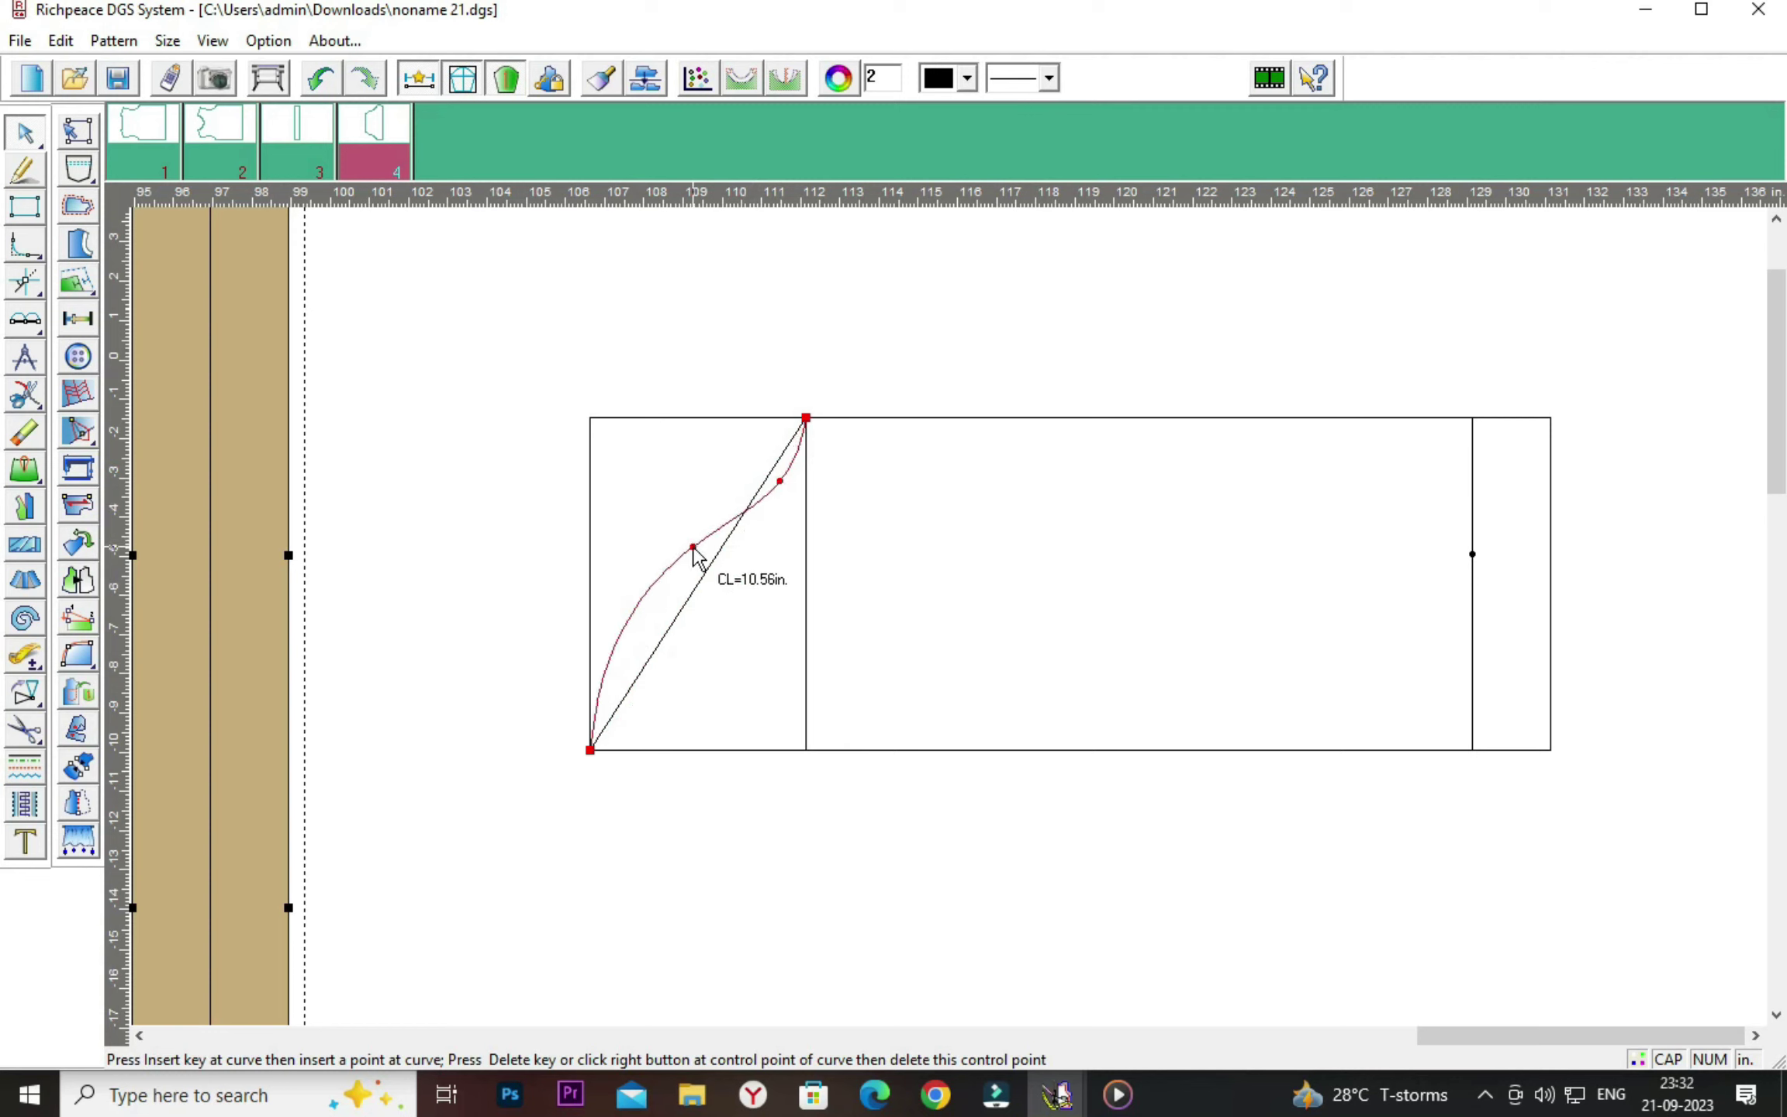
{"action": "right_click", "coordinate": [734, 581]}
Refine the curve's control points into a smooth S-shaped sleeve cap.
{"action": "left_click_drag", "start_coordinate": [780, 482], "coordinate": [777, 479]}
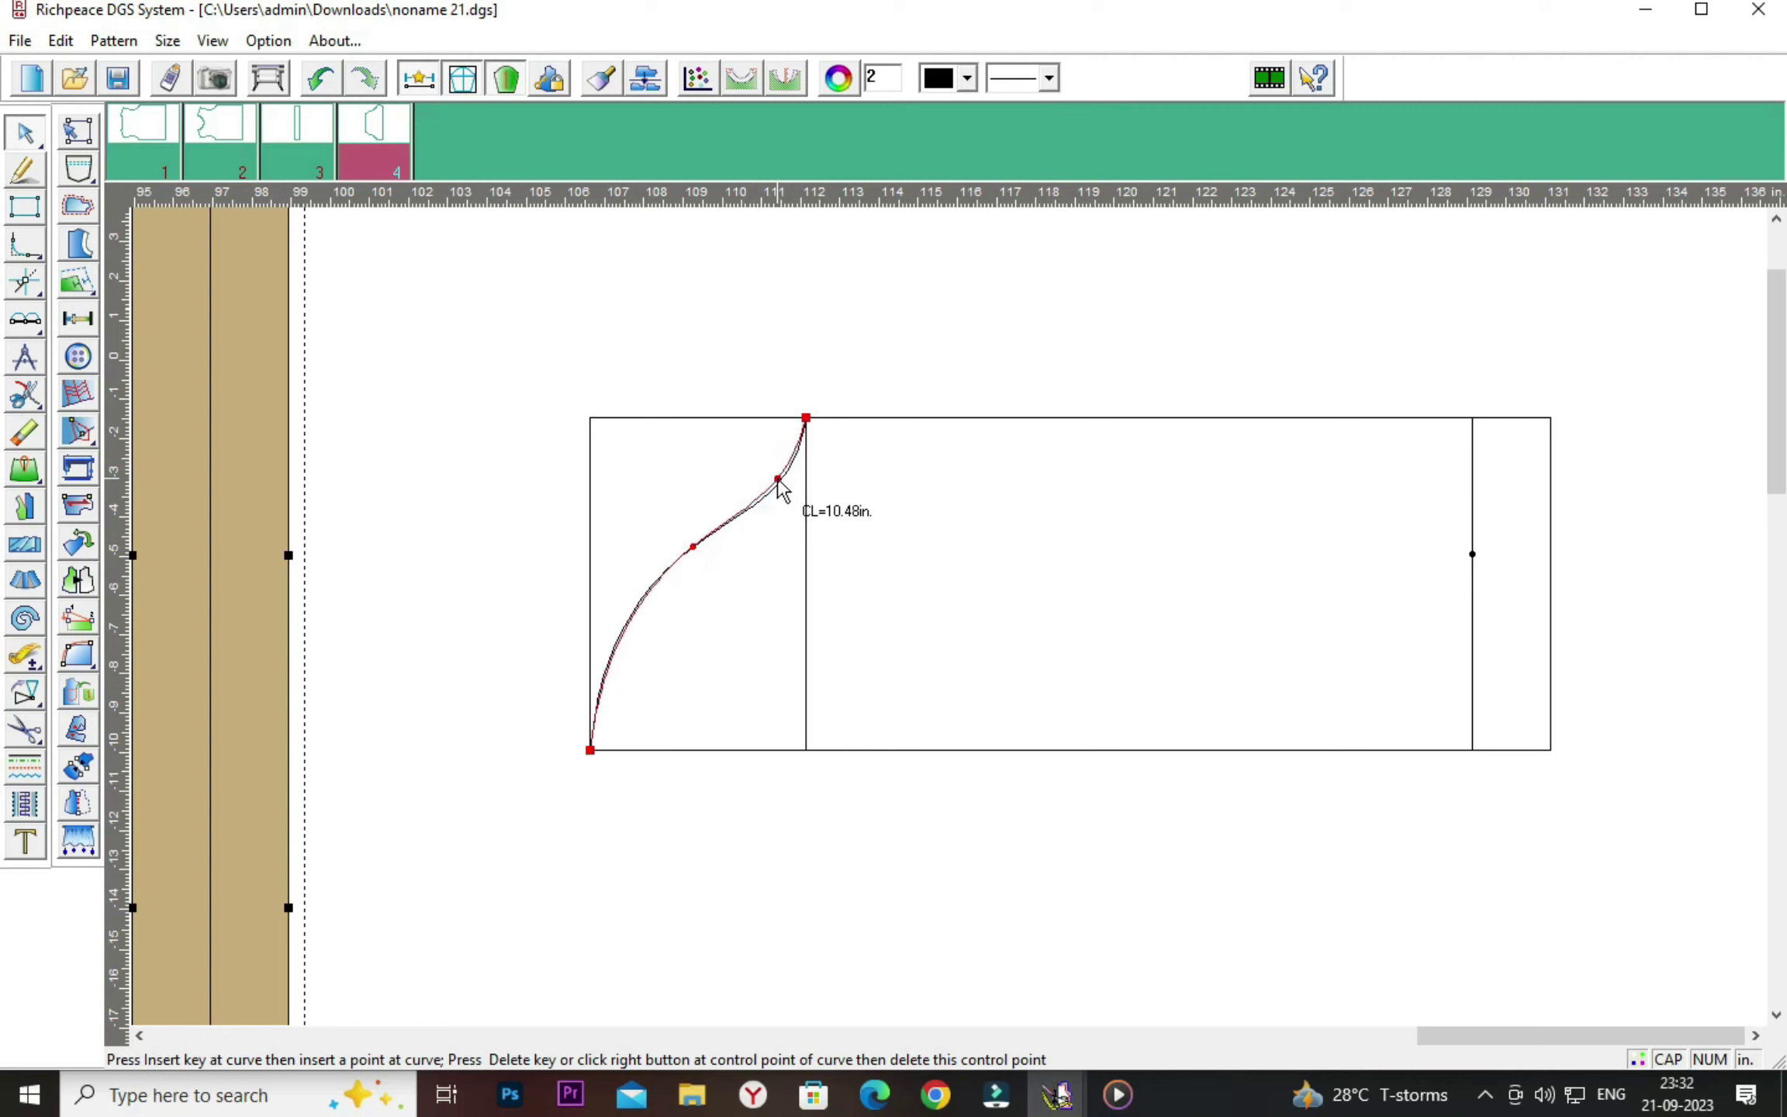
{"action": "right_click", "coordinate": [750, 582]}
{"action": "left_click_drag", "start_coordinate": [695, 548], "coordinate": [690, 536]}
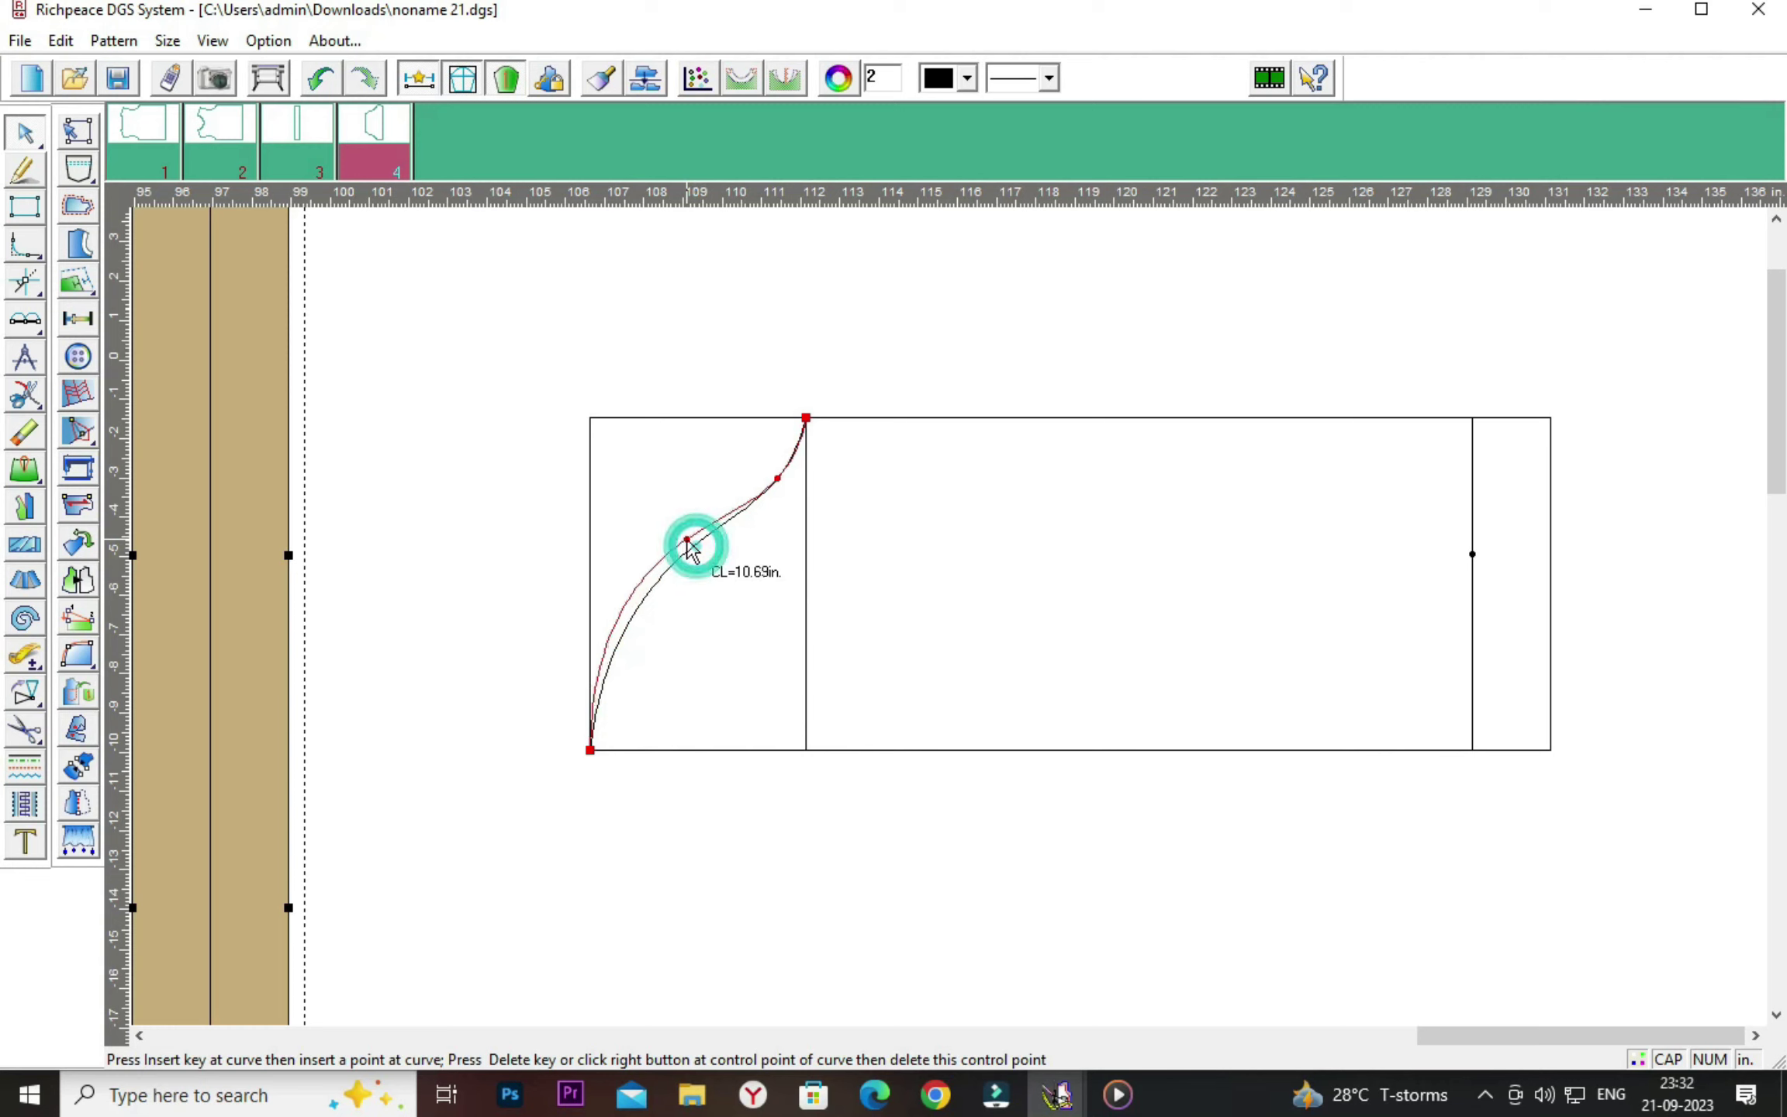
{"action": "right_click", "coordinate": [693, 592]}
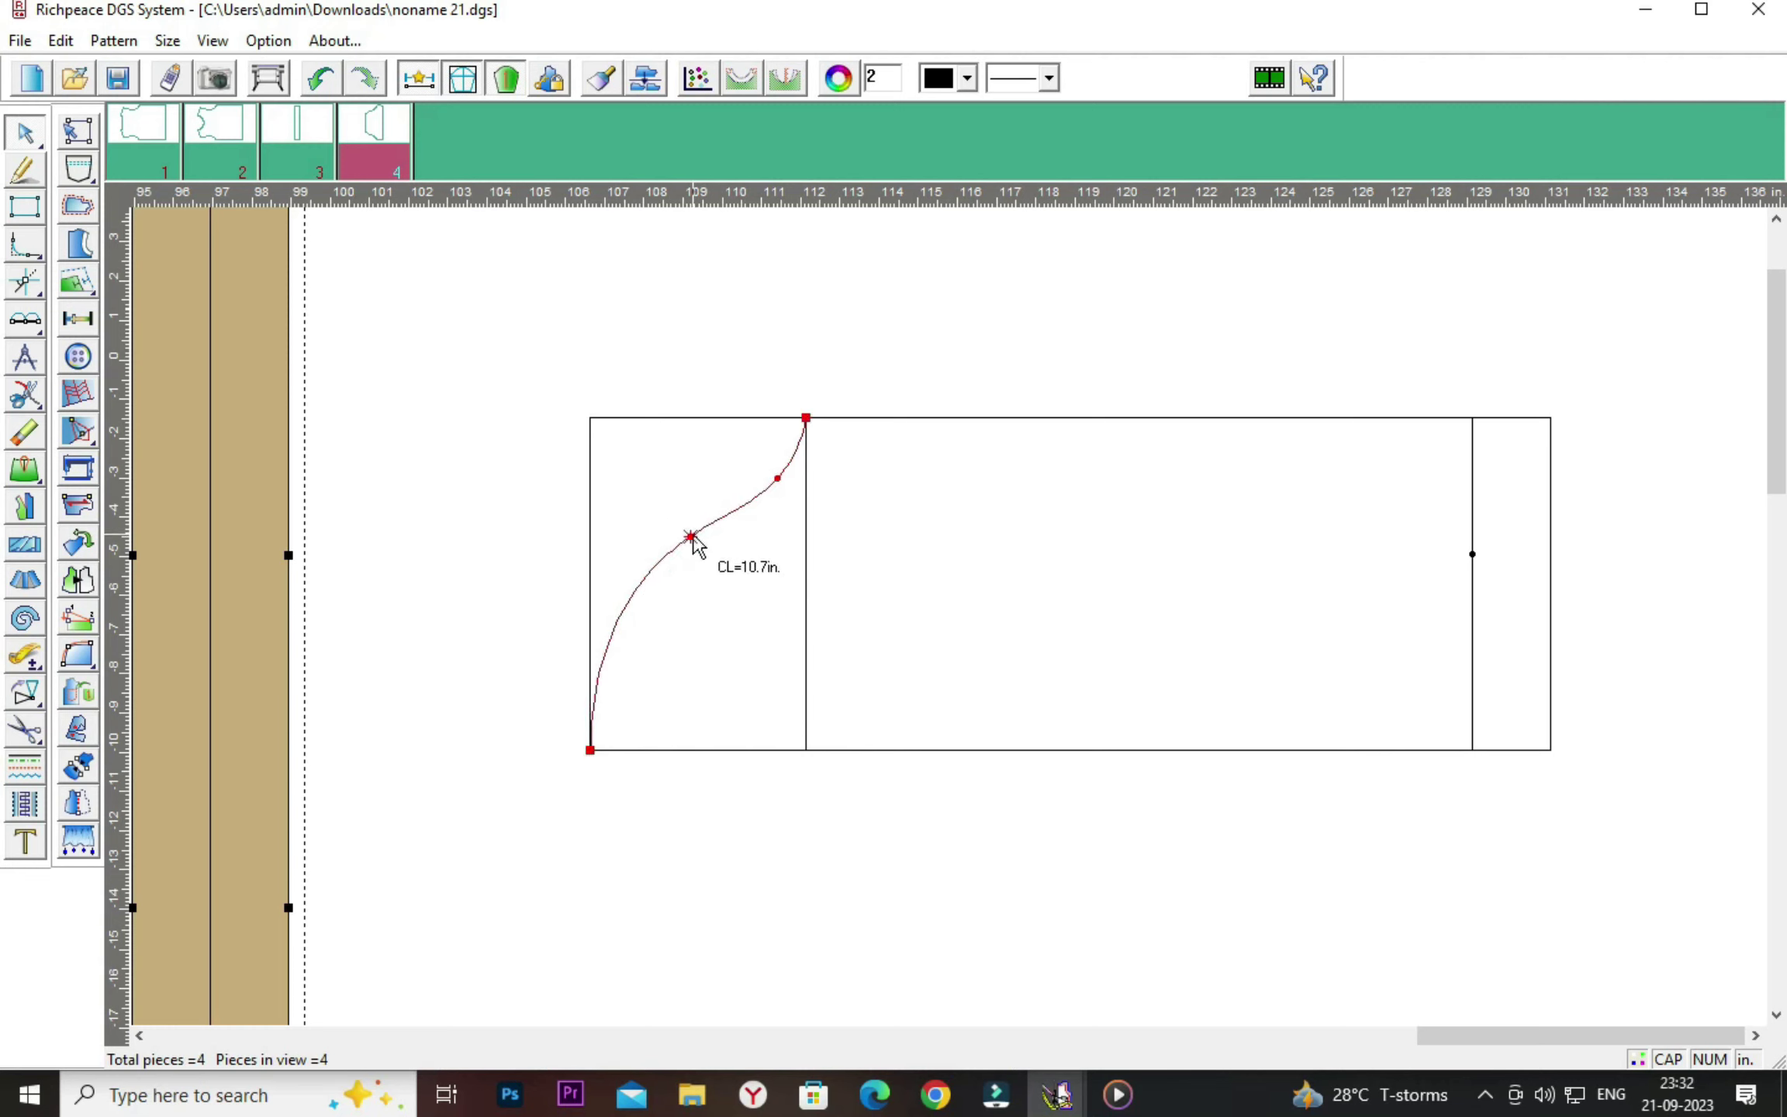
{"action": "left_click_drag", "start_coordinate": [690, 536], "coordinate": [661, 560]}
{"action": "right_click", "coordinate": [694, 583]}
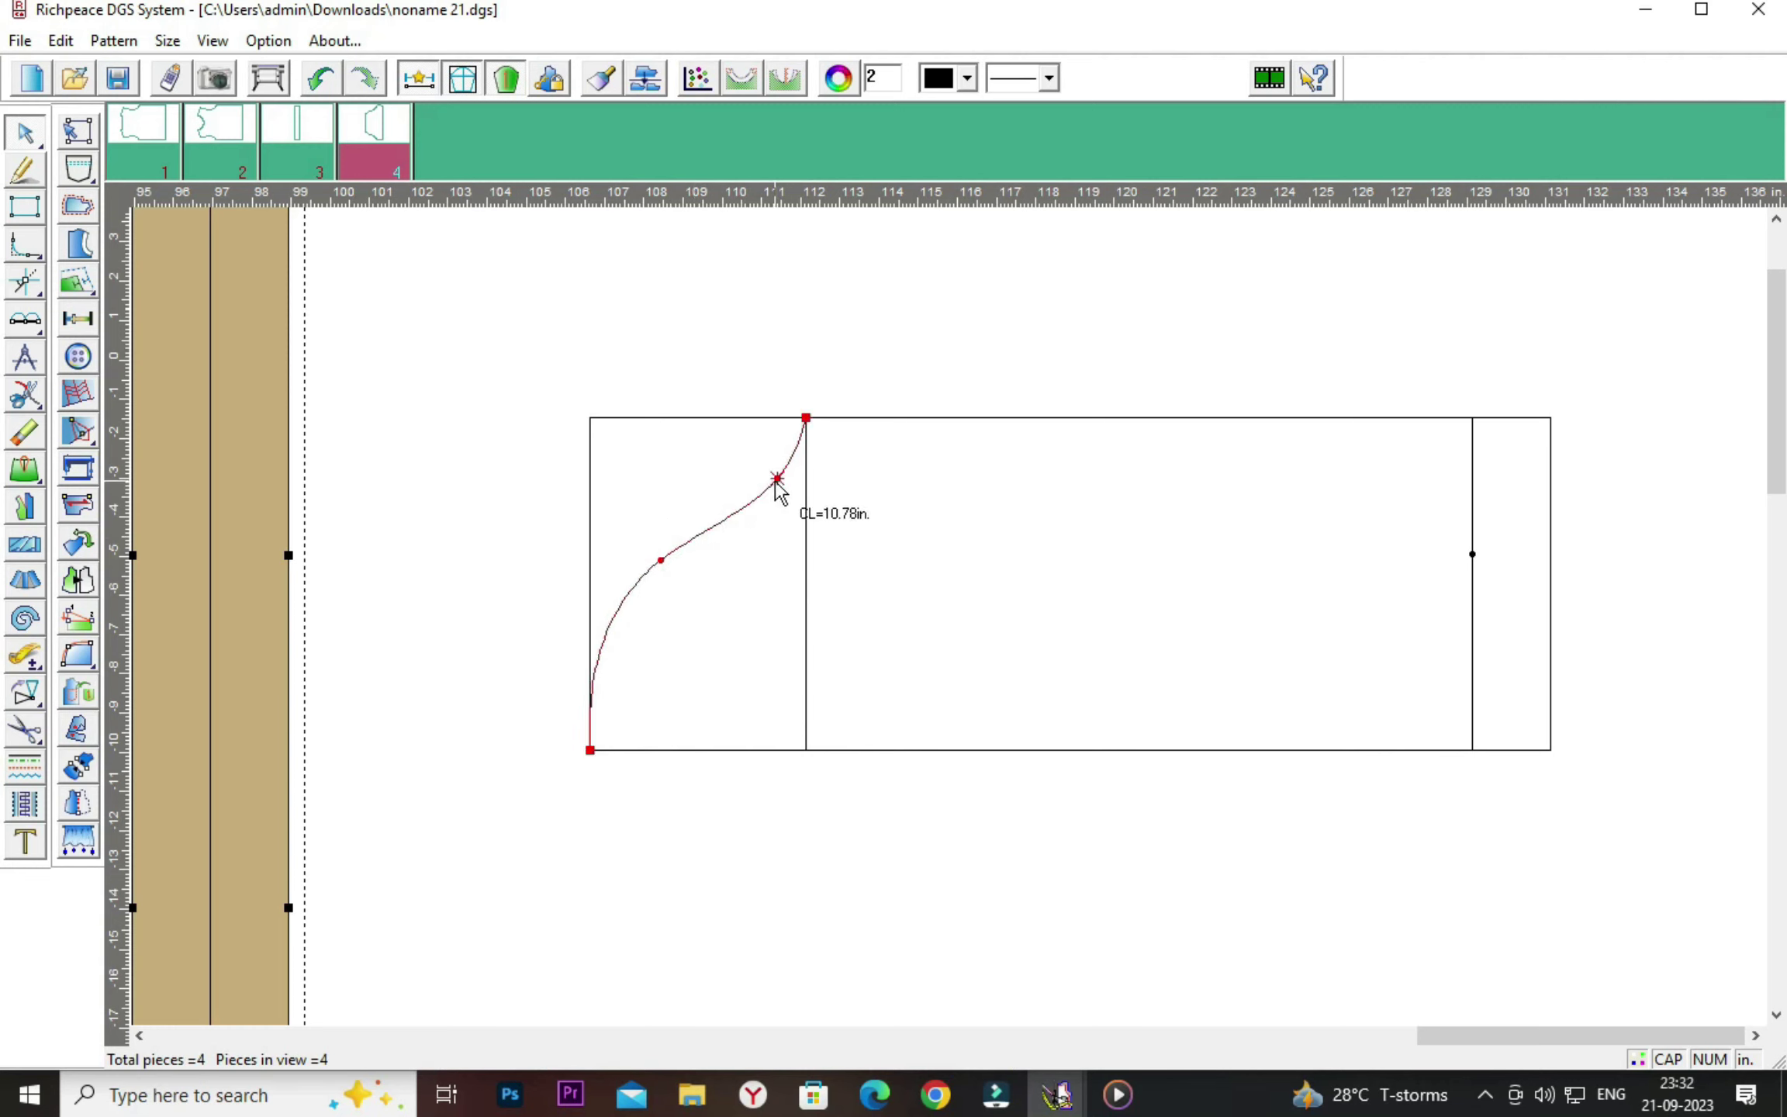
{"action": "left_click_drag", "start_coordinate": [777, 480], "coordinate": [770, 481]}
{"action": "right_click", "coordinate": [1009, 483]}
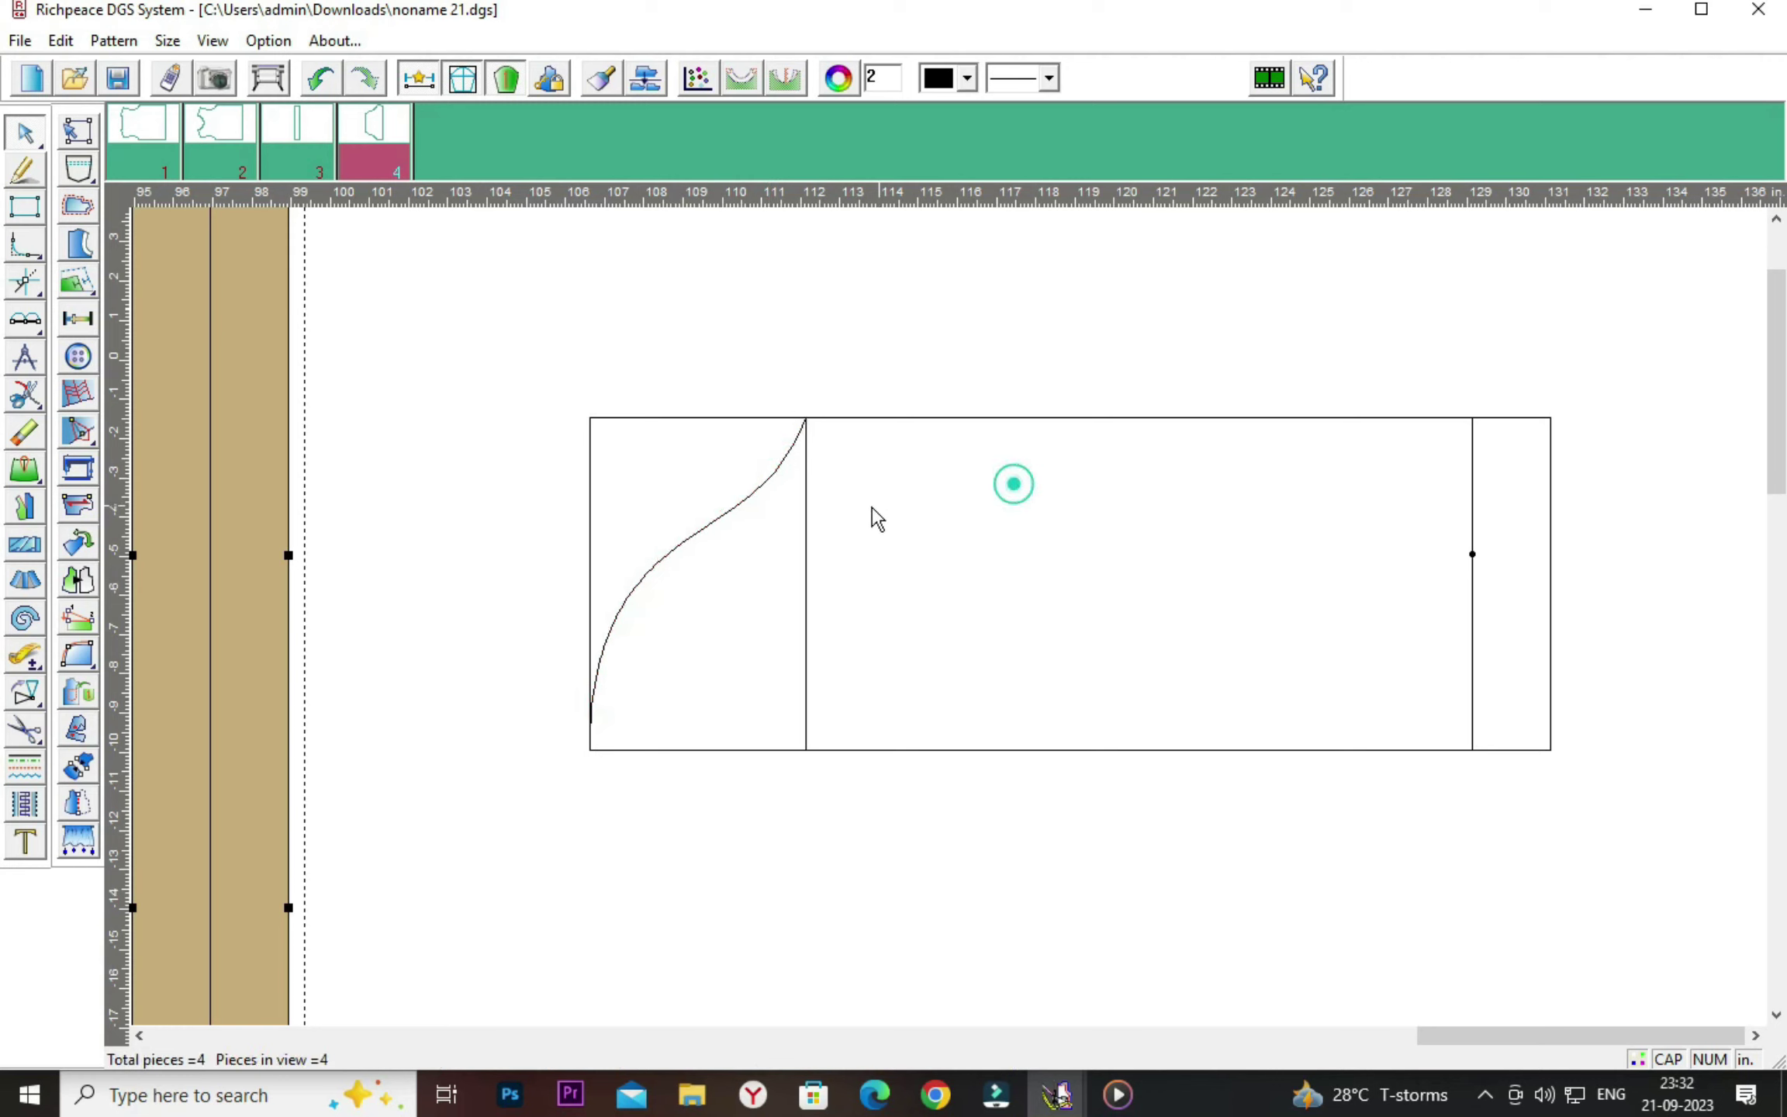
{"action": "left_click", "coordinate": [656, 558]}
{"action": "right_click", "coordinate": [696, 587]}
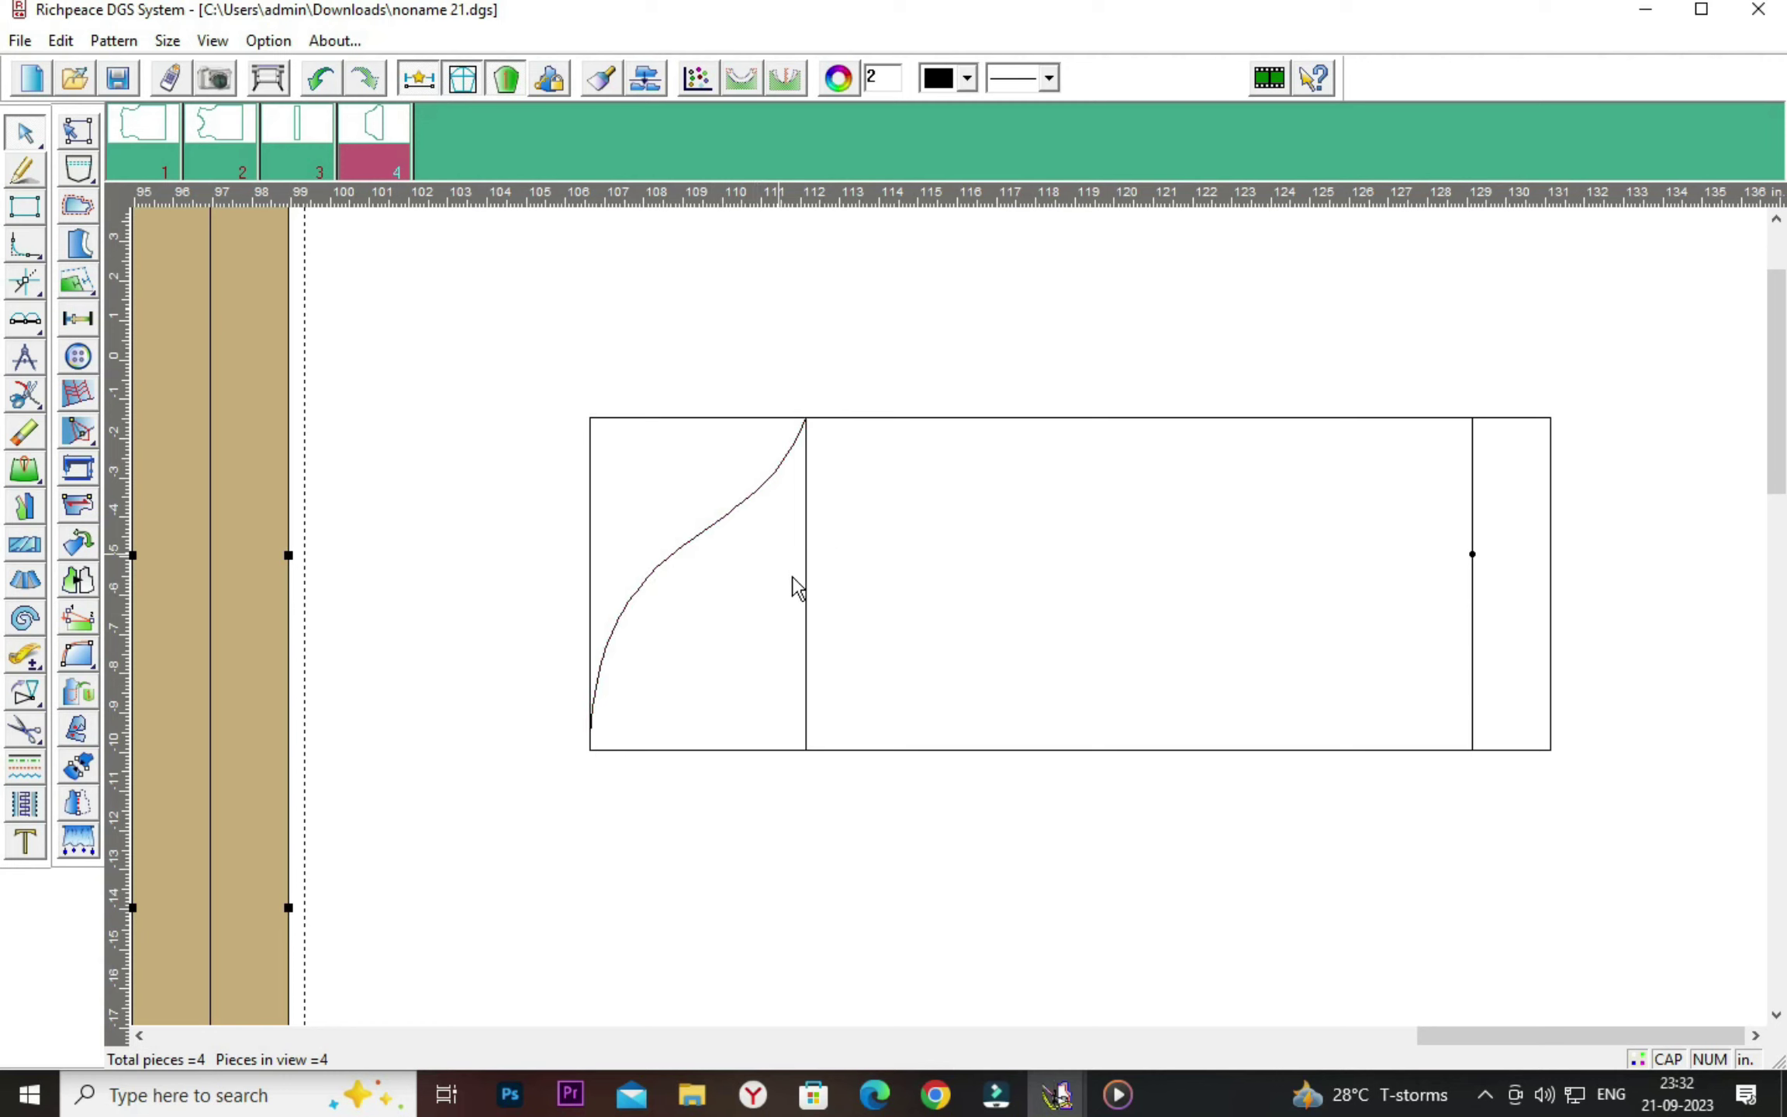
{"action": "left_click", "coordinate": [763, 479]}
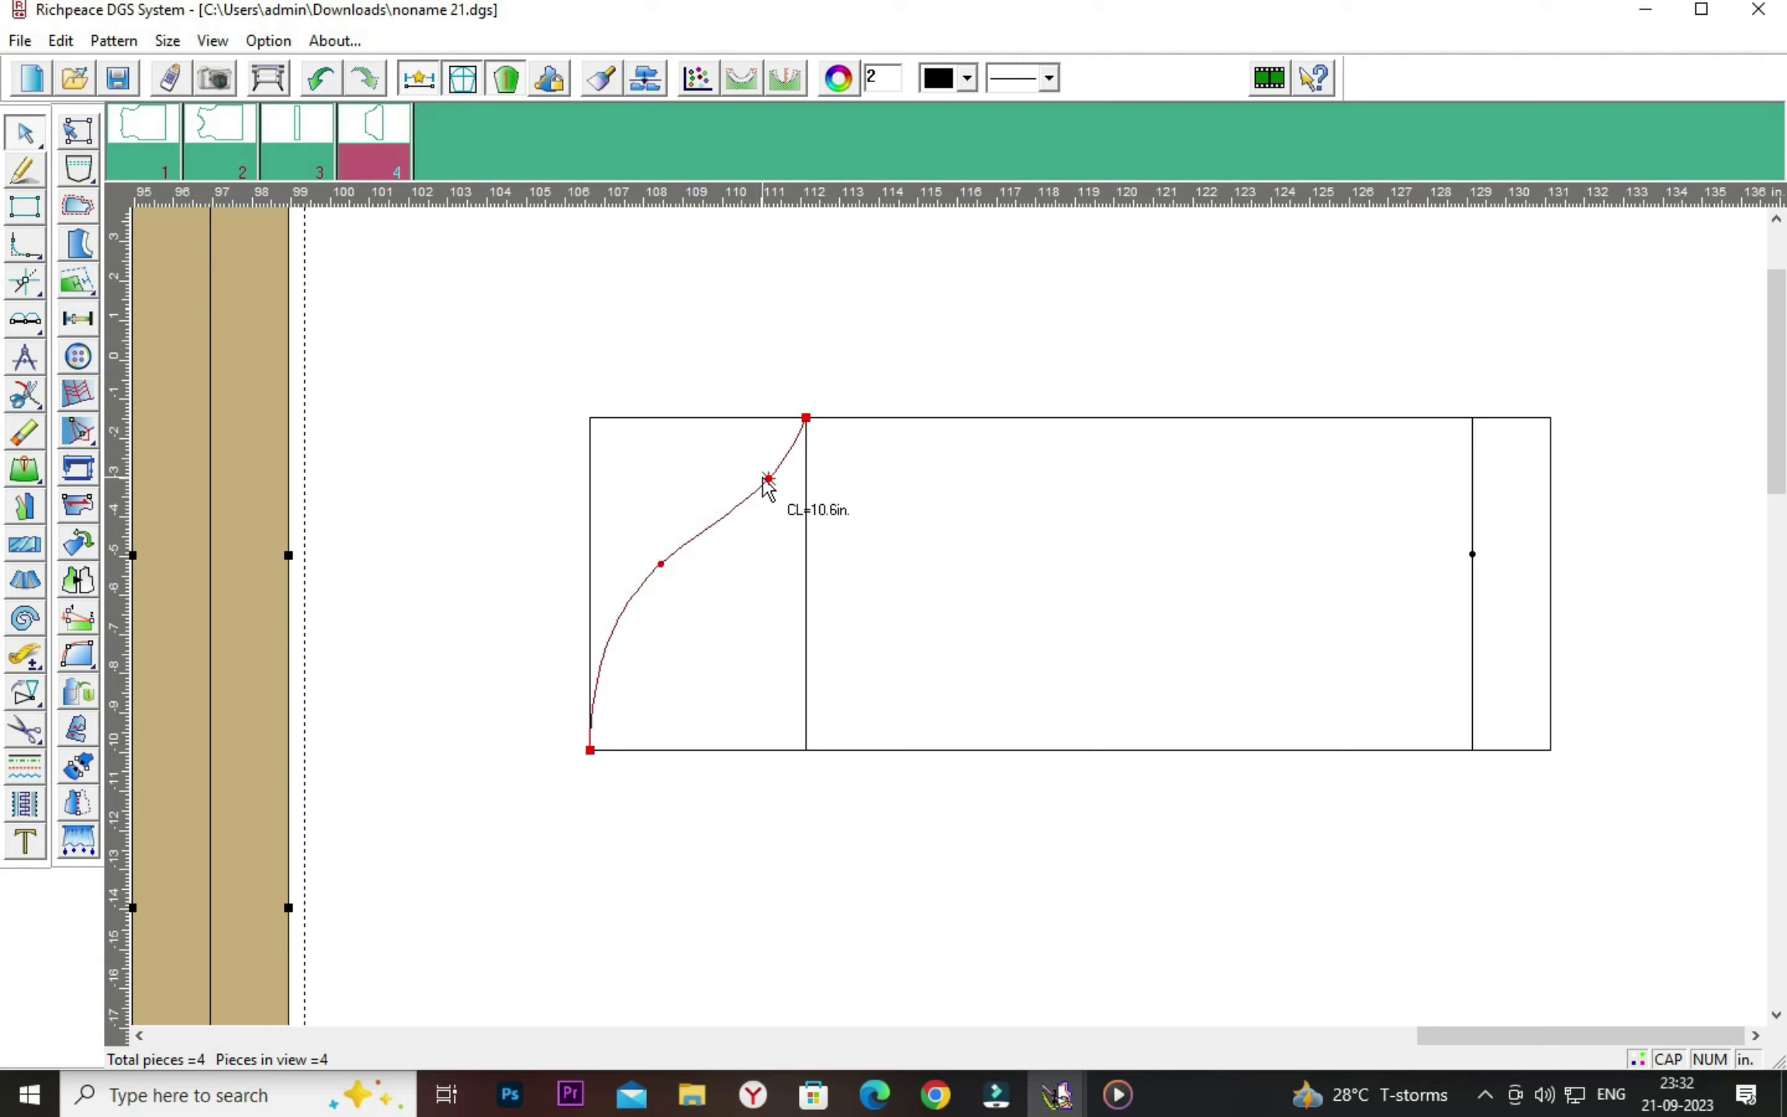
{"action": "right_click", "coordinate": [768, 481]}
Measure the new cap curve's length with Compare Length, about 10.6 inches.
{"action": "left_click", "coordinate": [25, 656]}
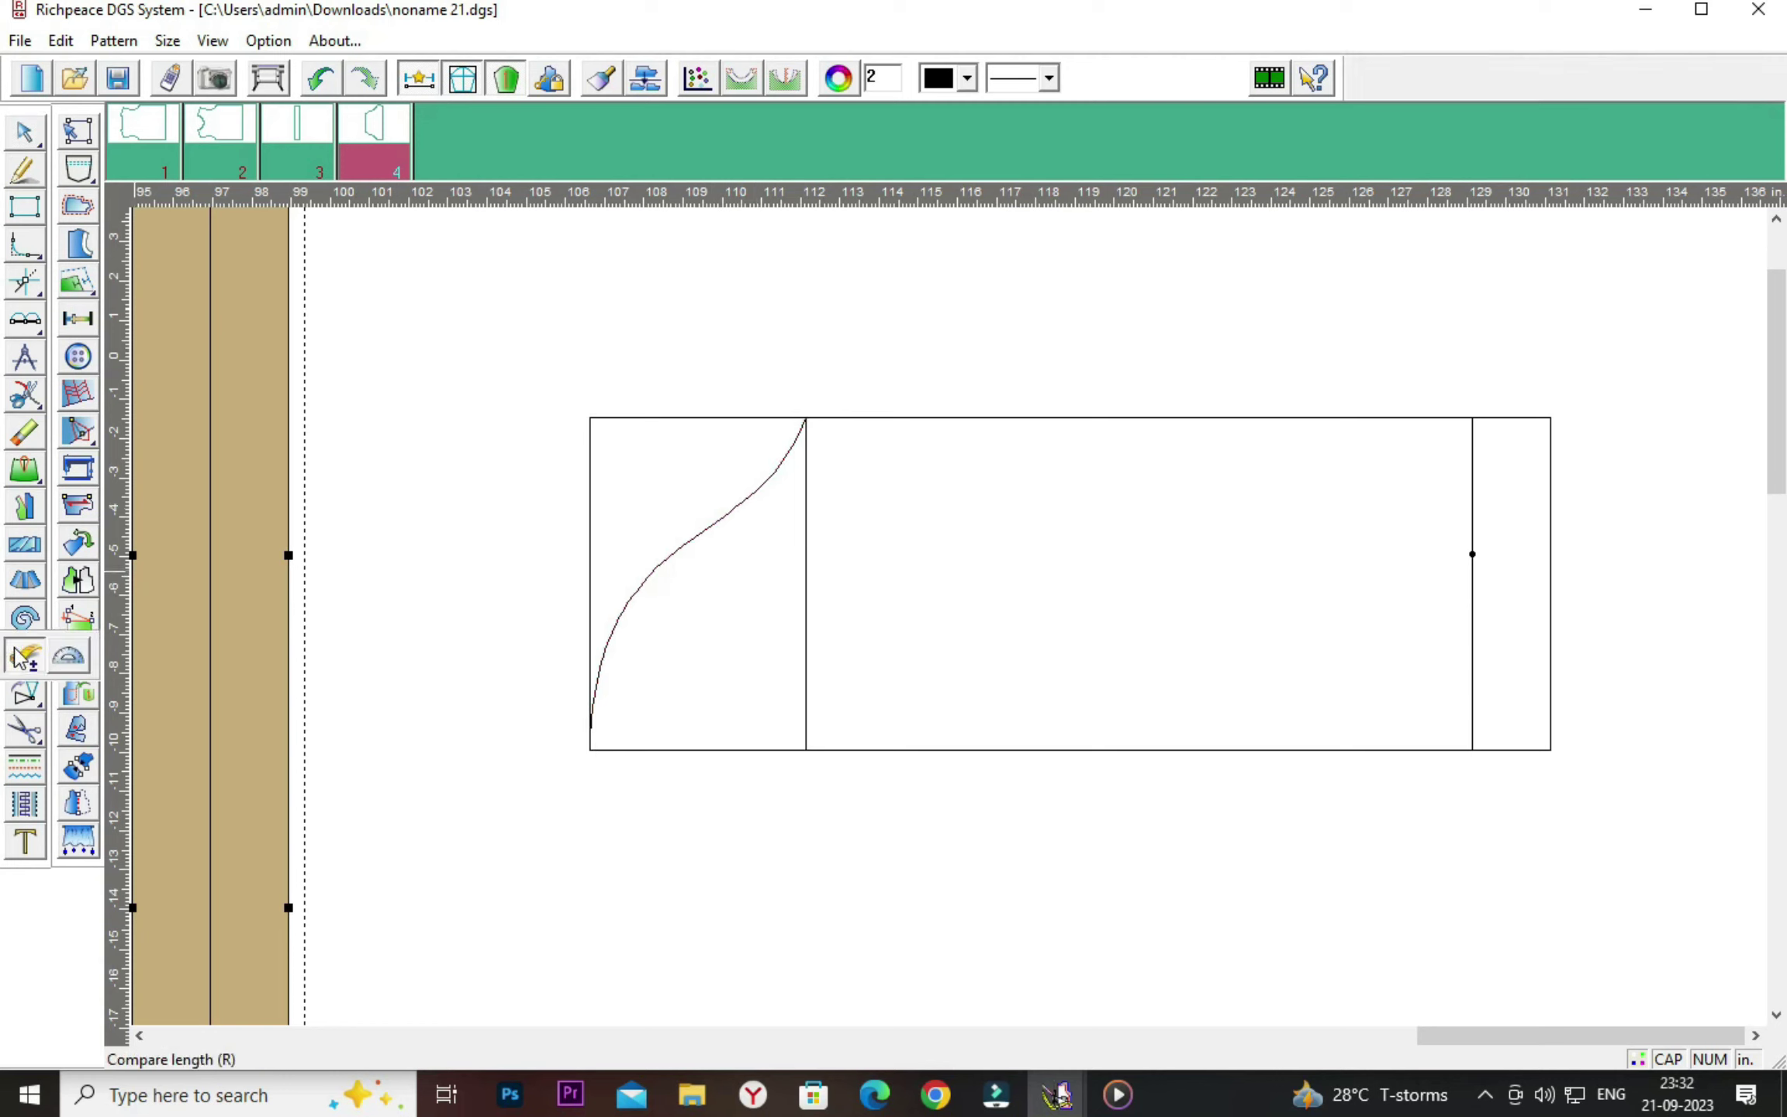
{"action": "left_click", "coordinate": [658, 581]}
{"action": "left_click", "coordinate": [1469, 111]}
{"action": "right_click", "coordinate": [1095, 521]}
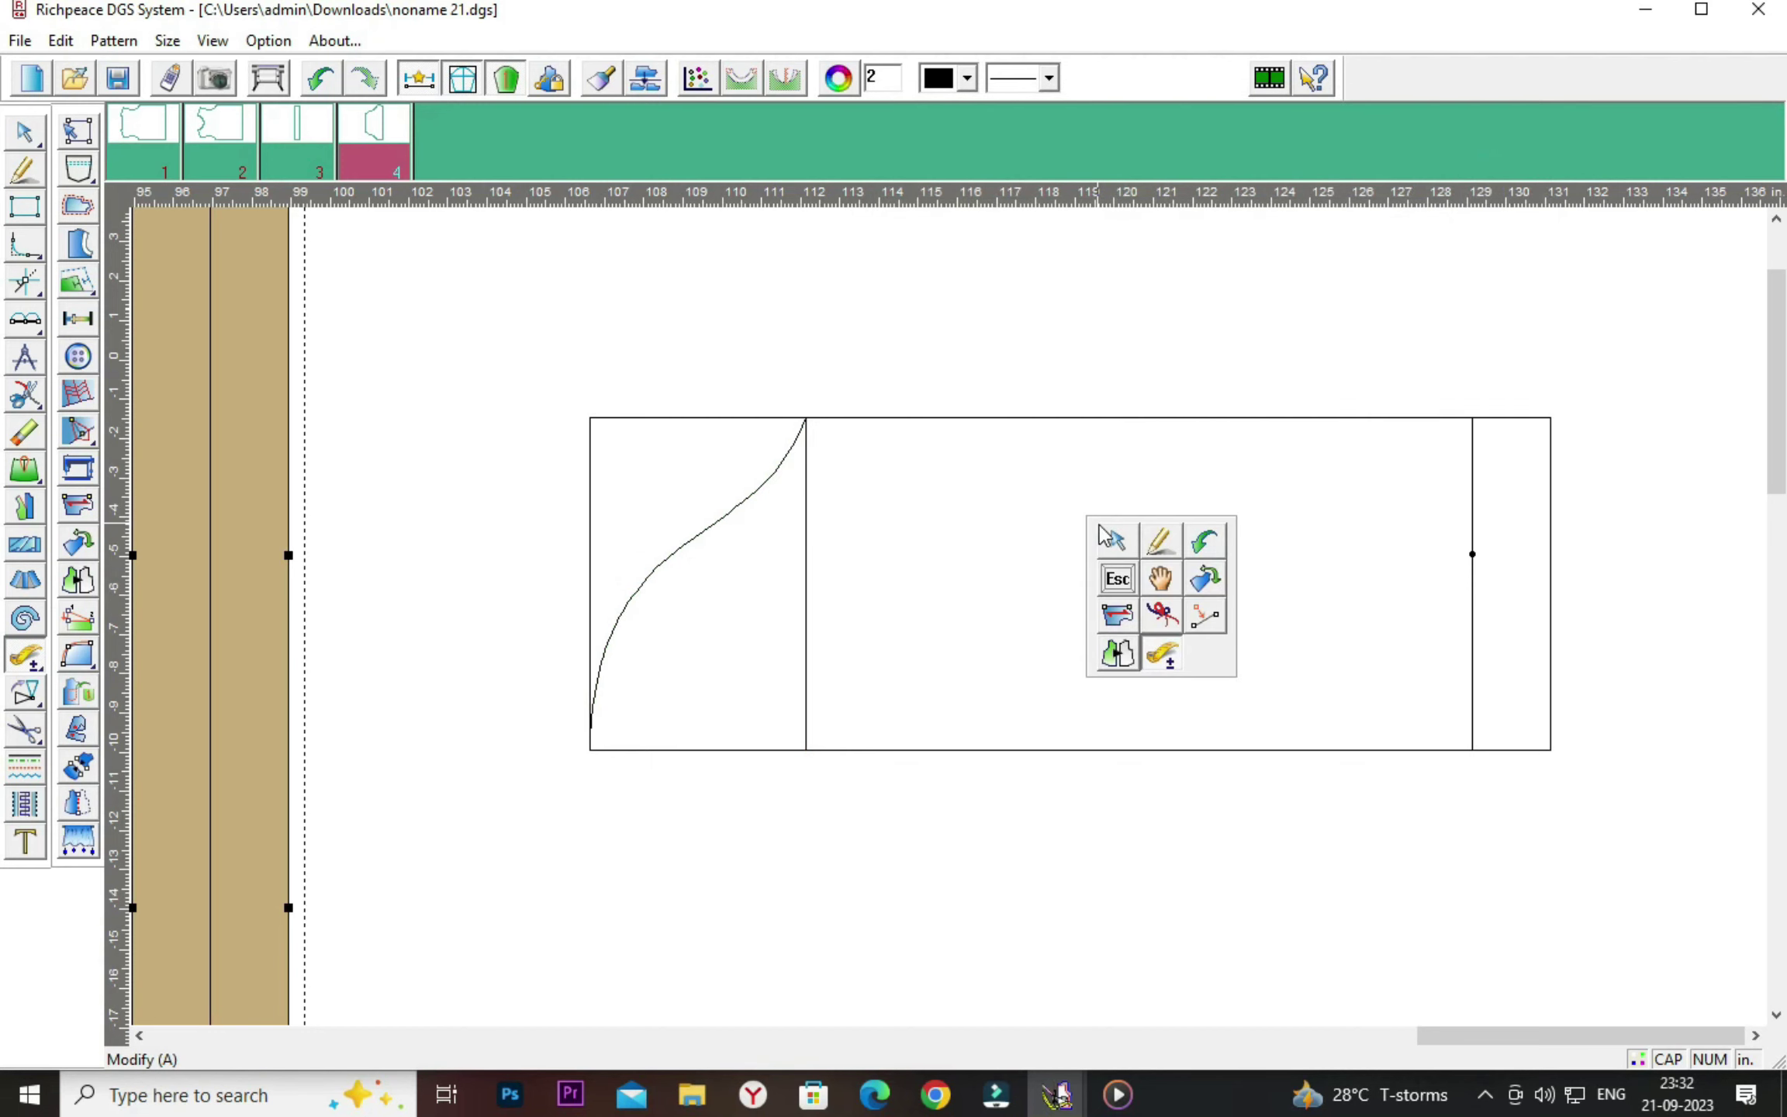
{"action": "left_click", "coordinate": [1118, 541]}
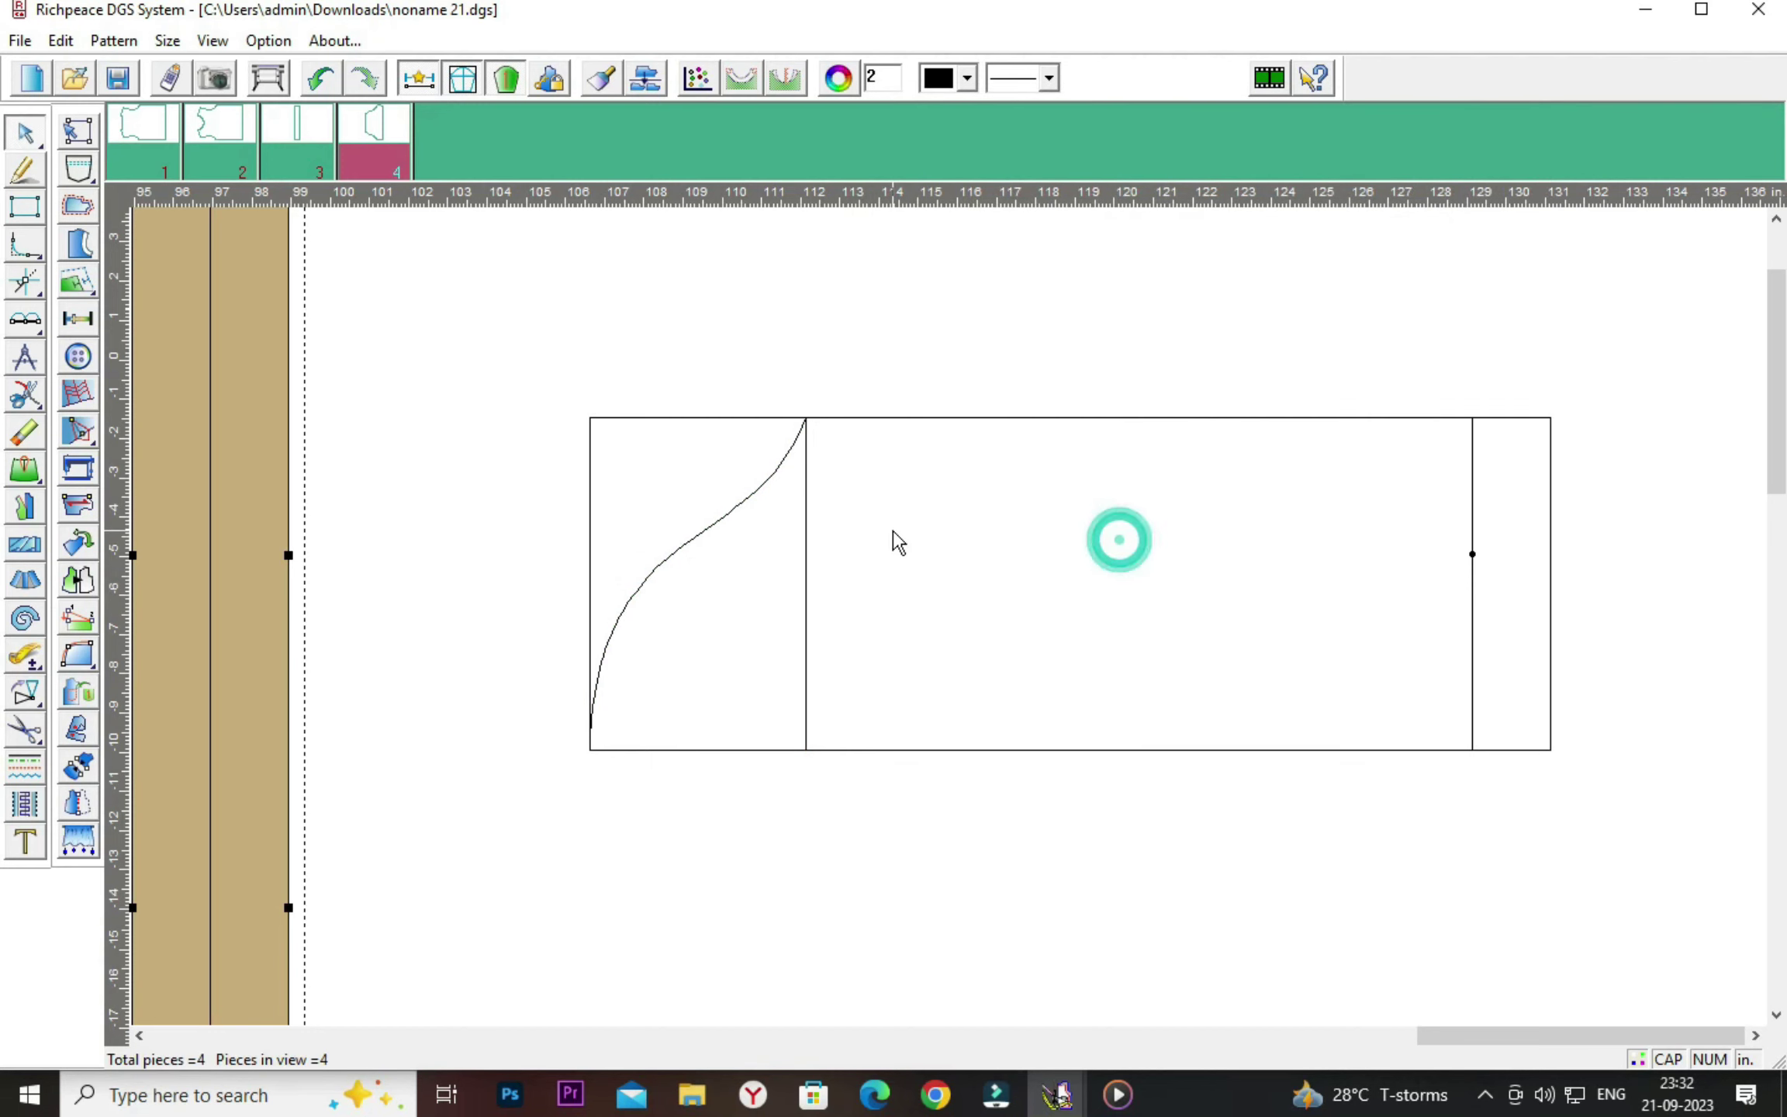
{"action": "right_click", "coordinate": [1026, 531]}
{"action": "left_click", "coordinate": [1069, 534]}
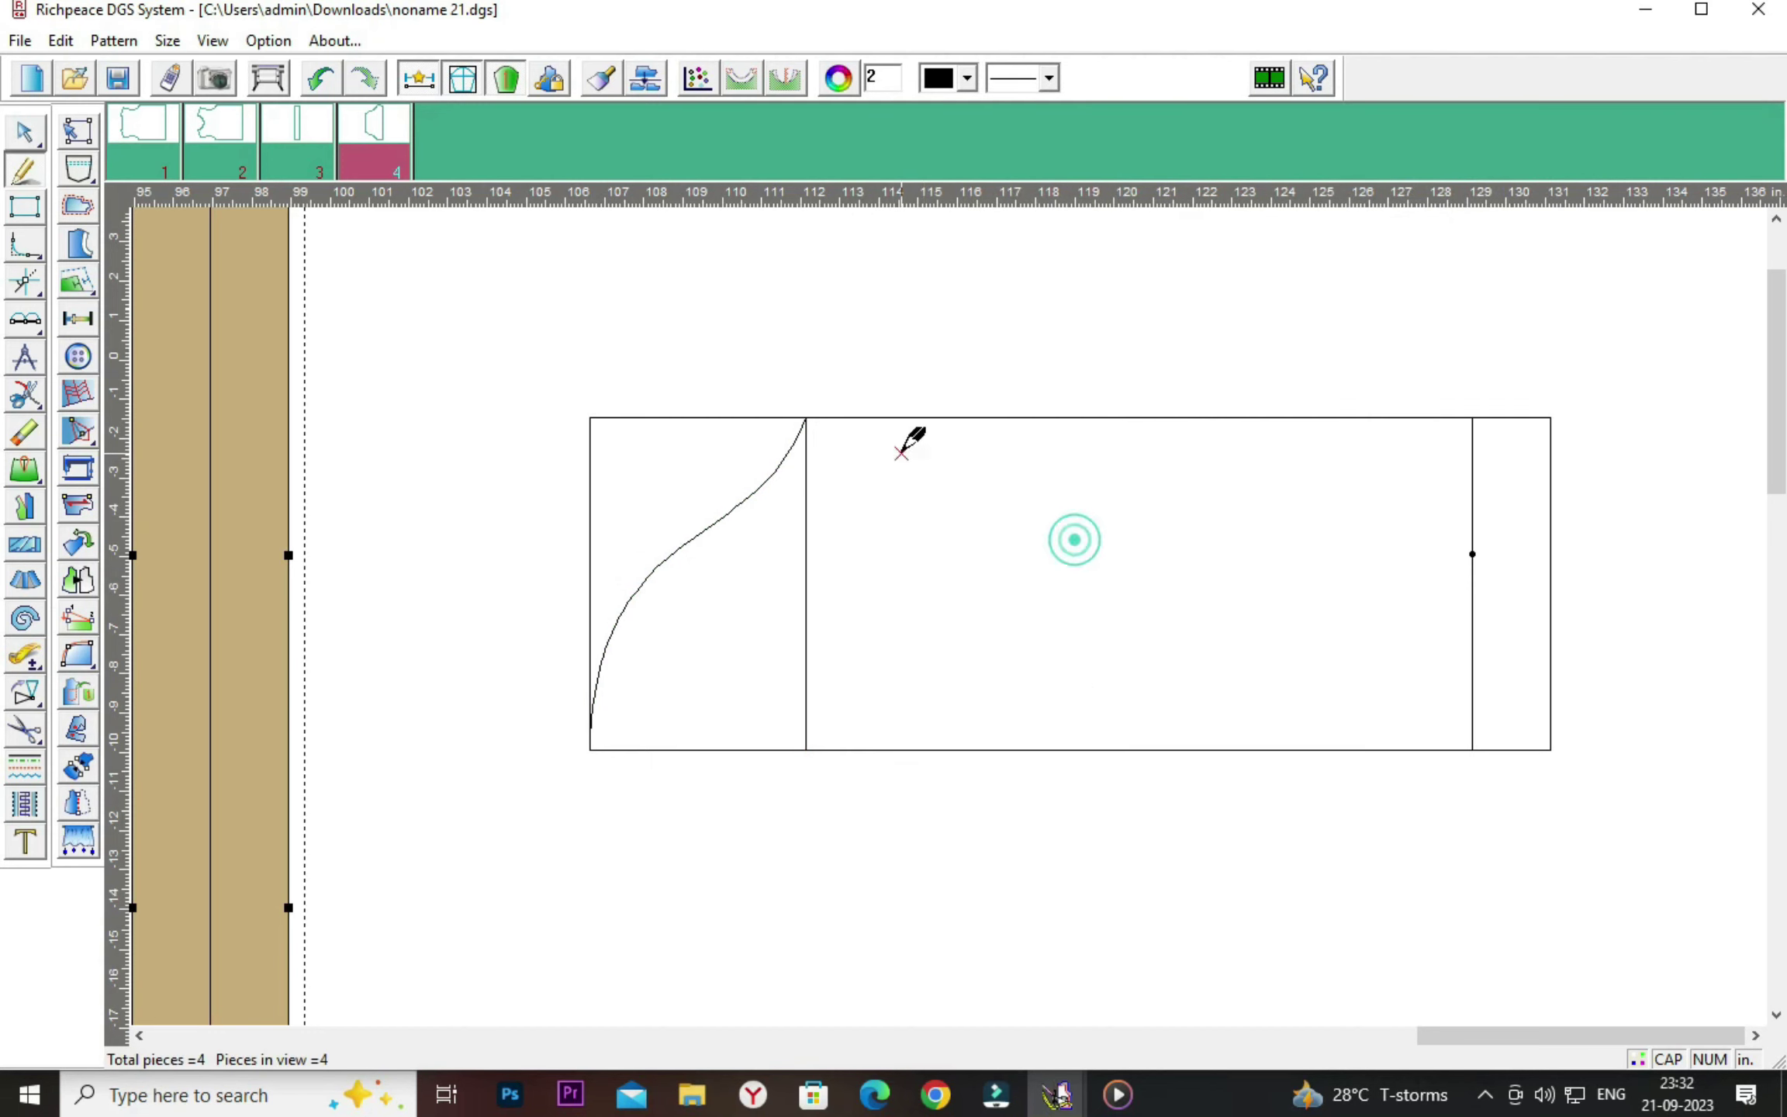
Draw a sloping line from the cap-height line's top to the rib line point.
{"action": "left_click", "coordinate": [805, 417]}
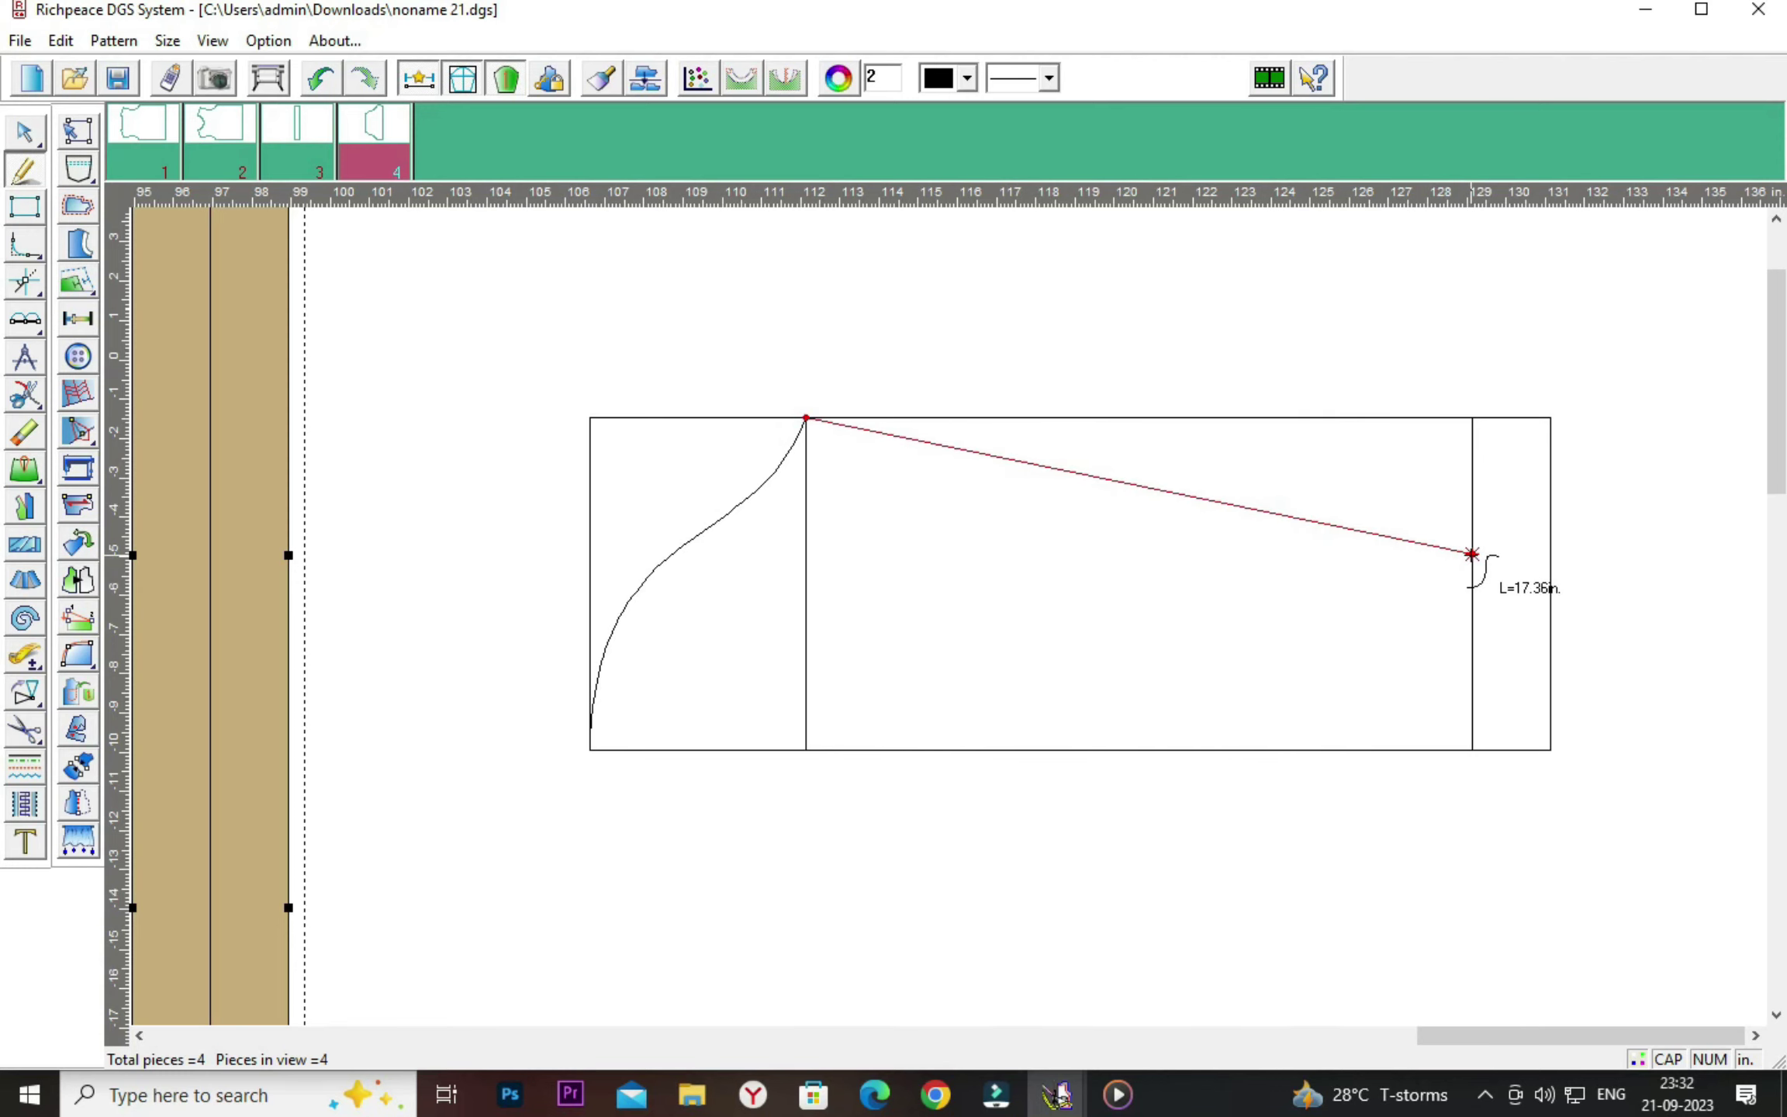
{"action": "right_click", "coordinate": [1471, 554]}
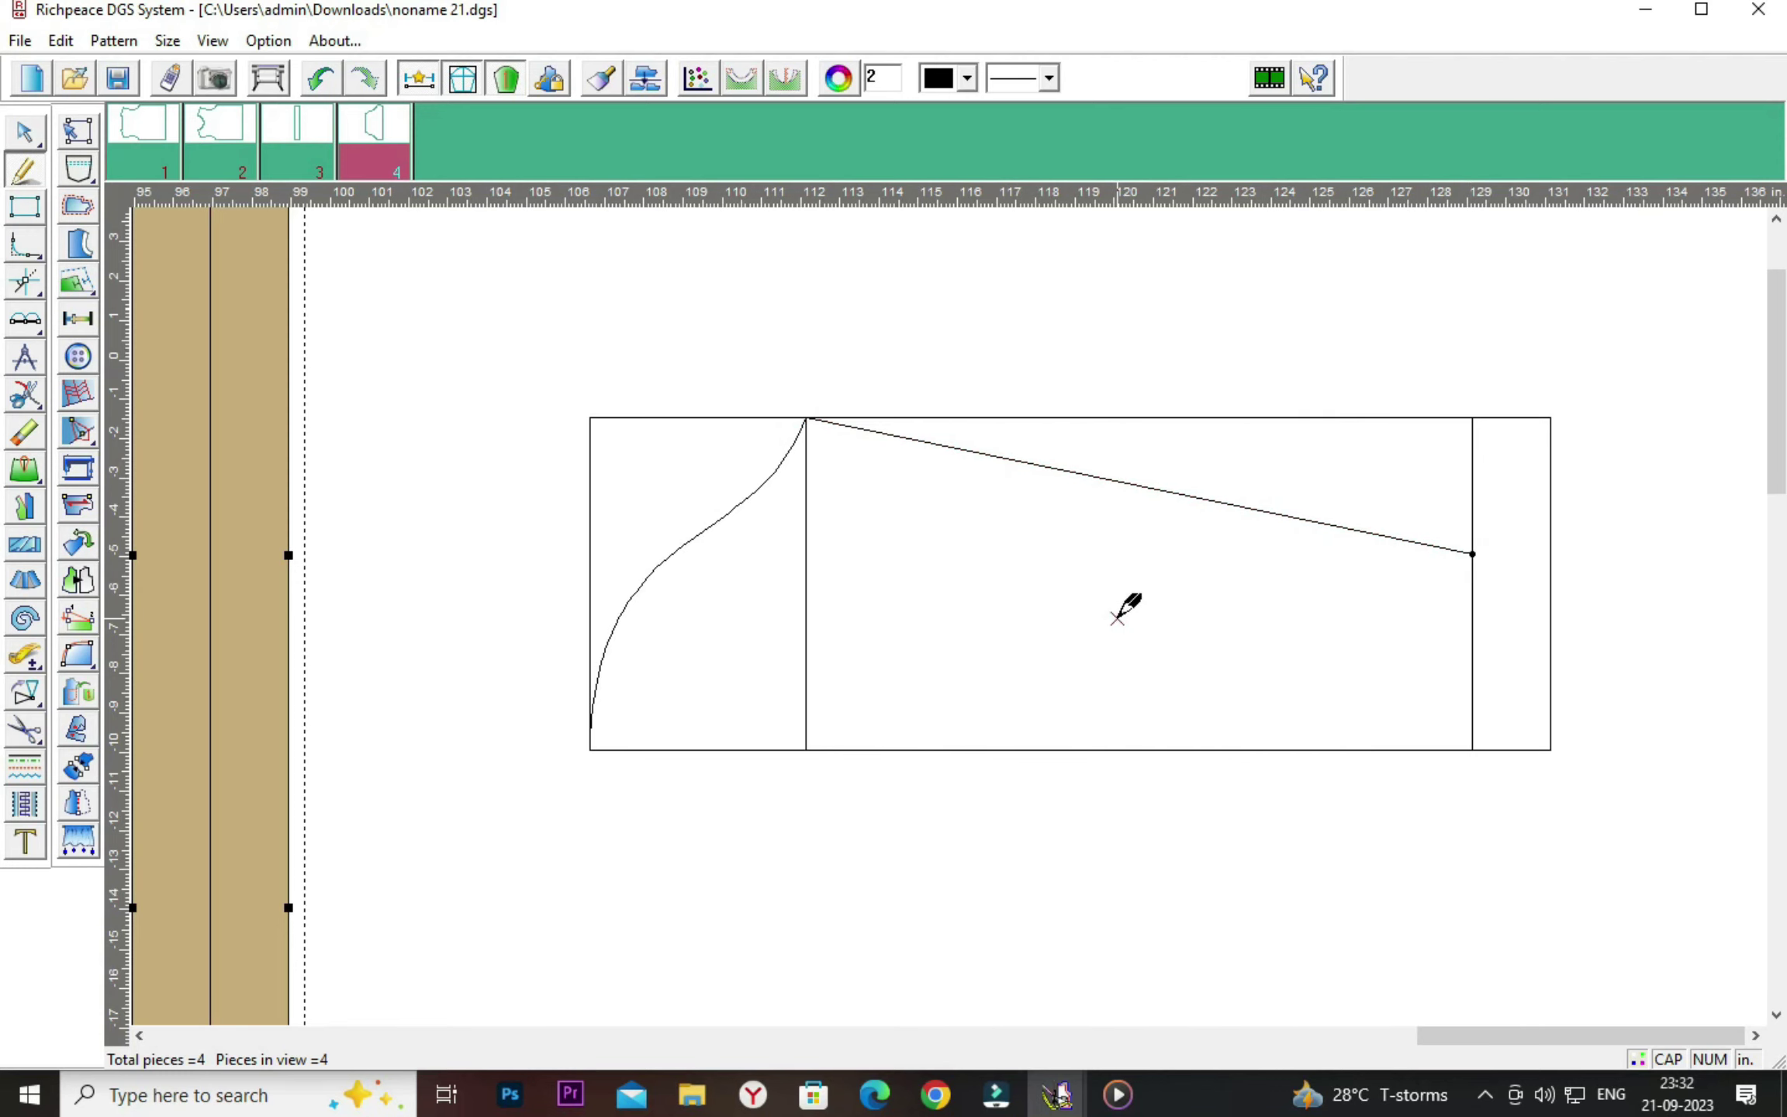
{"action": "key", "text": "Right"}
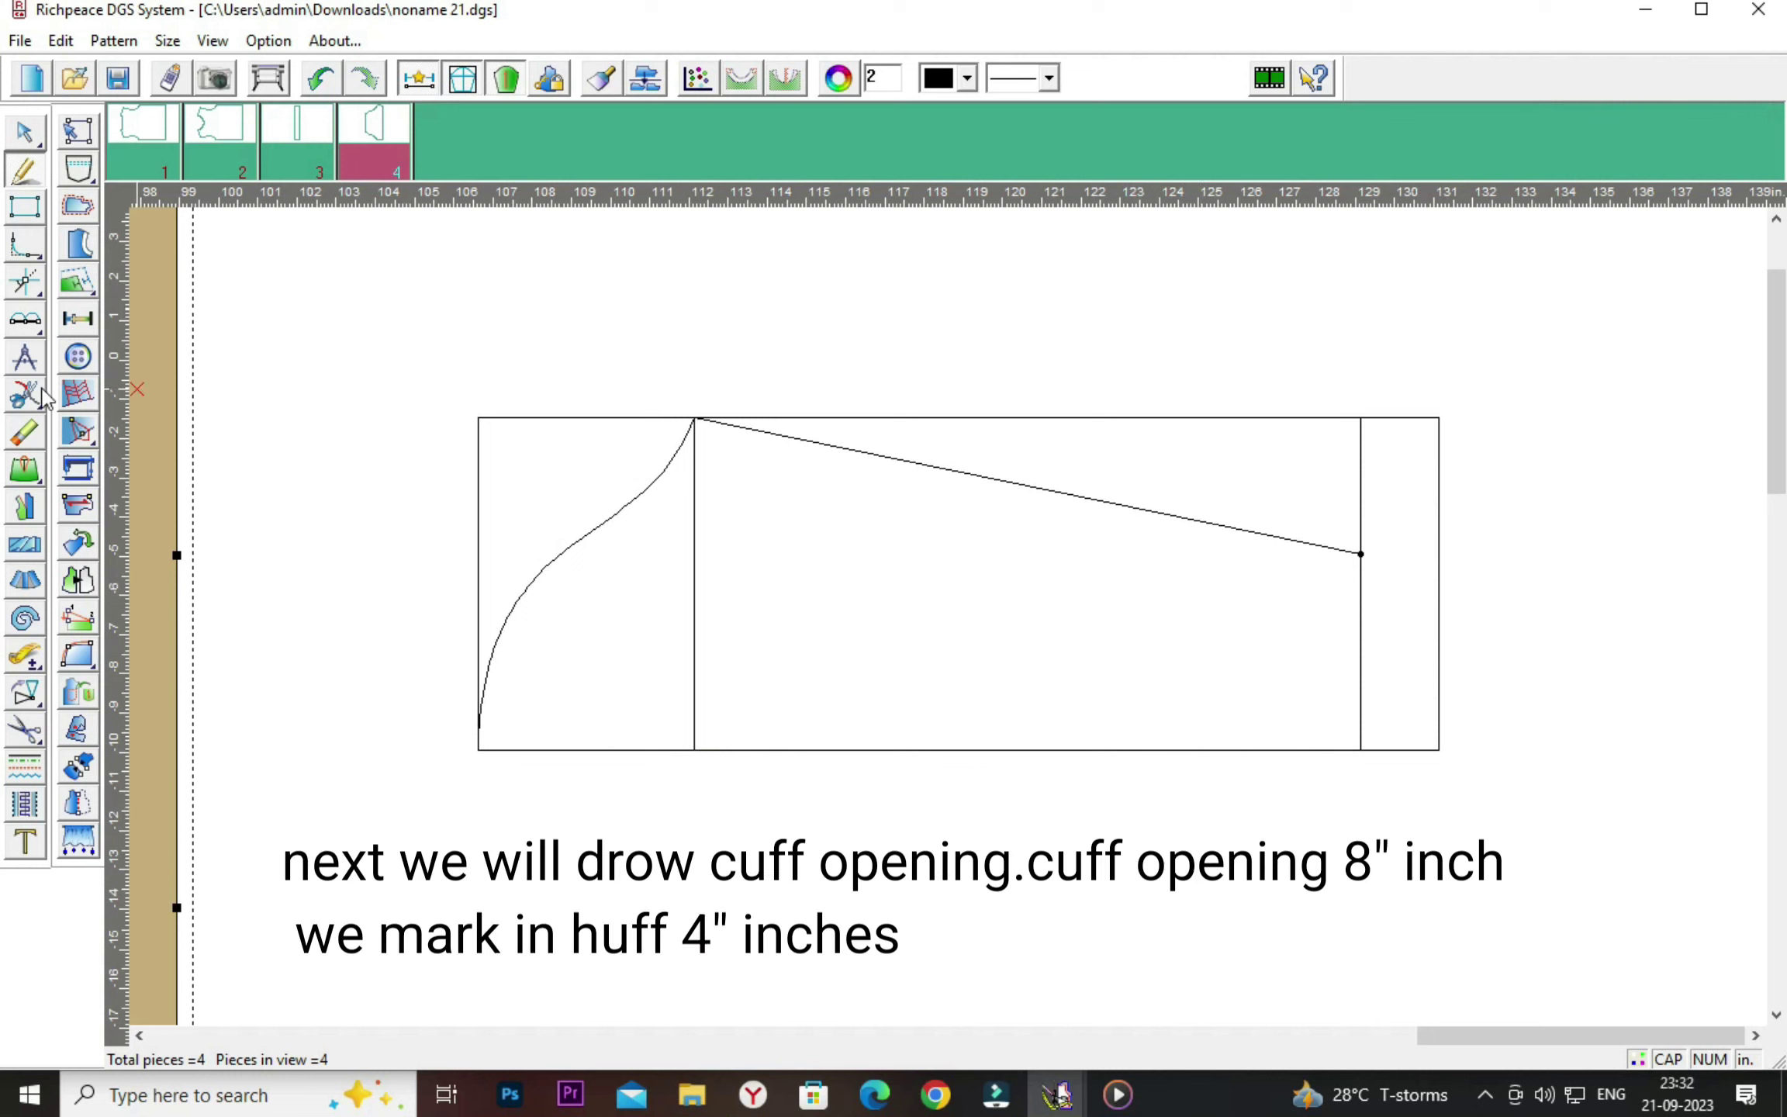
Place an offset point 4 inches above the bottom-right corner.
{"action": "left_click", "coordinate": [32, 330]}
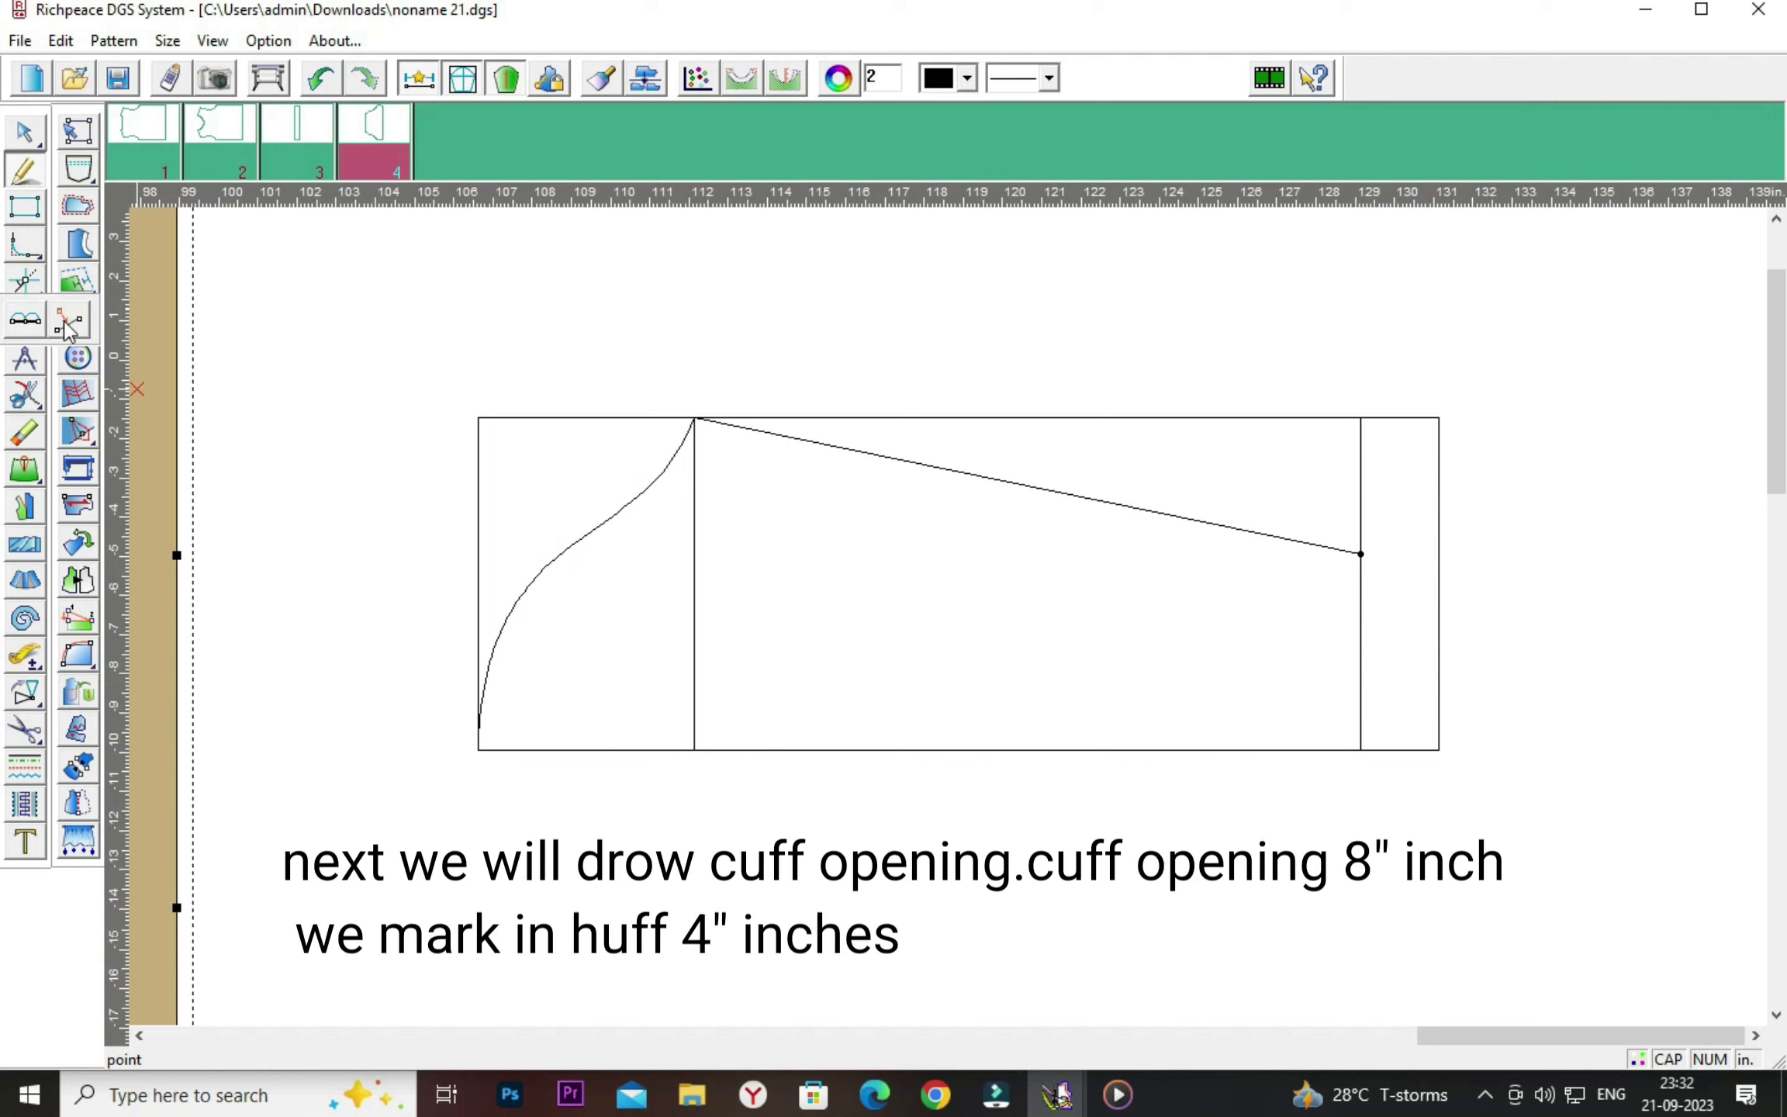
{"action": "left_click", "coordinate": [67, 327]}
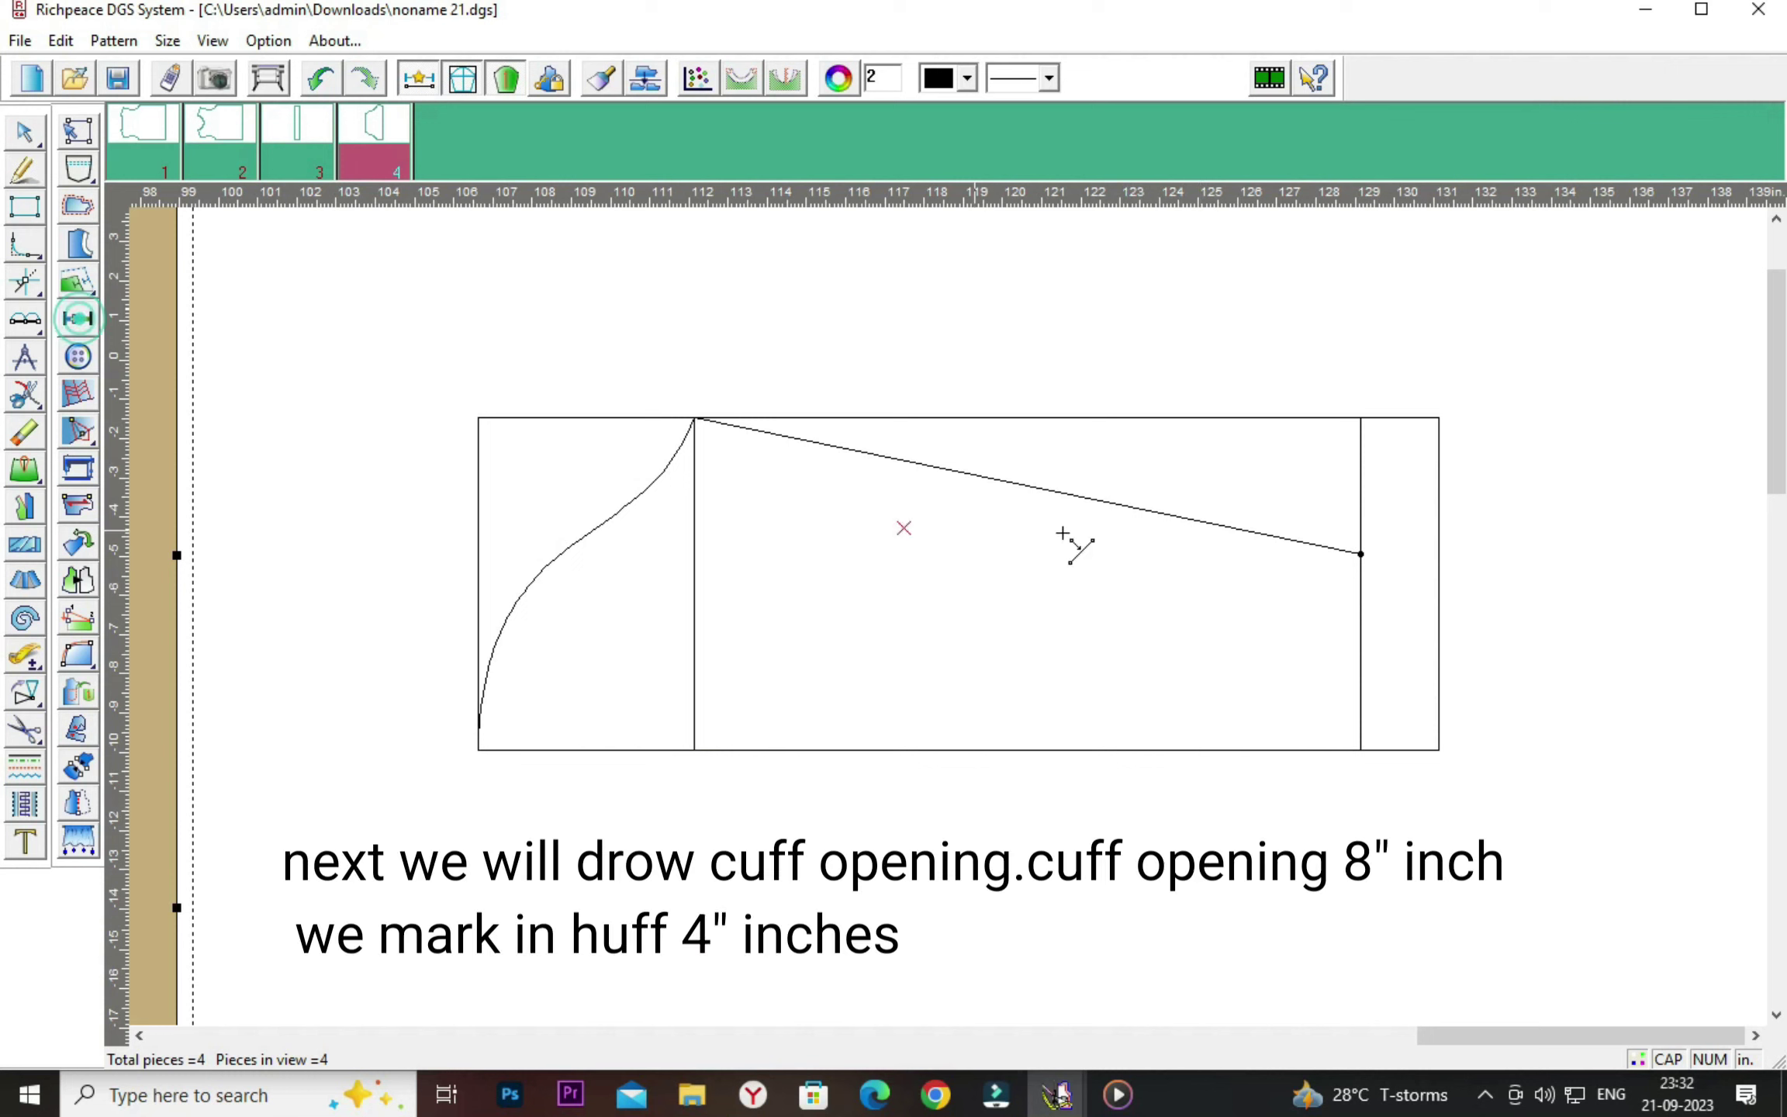
{"action": "left_click", "coordinate": [1438, 750]}
{"action": "left_click_drag", "start_coordinate": [1216, 583], "coordinate": [996, 577]}
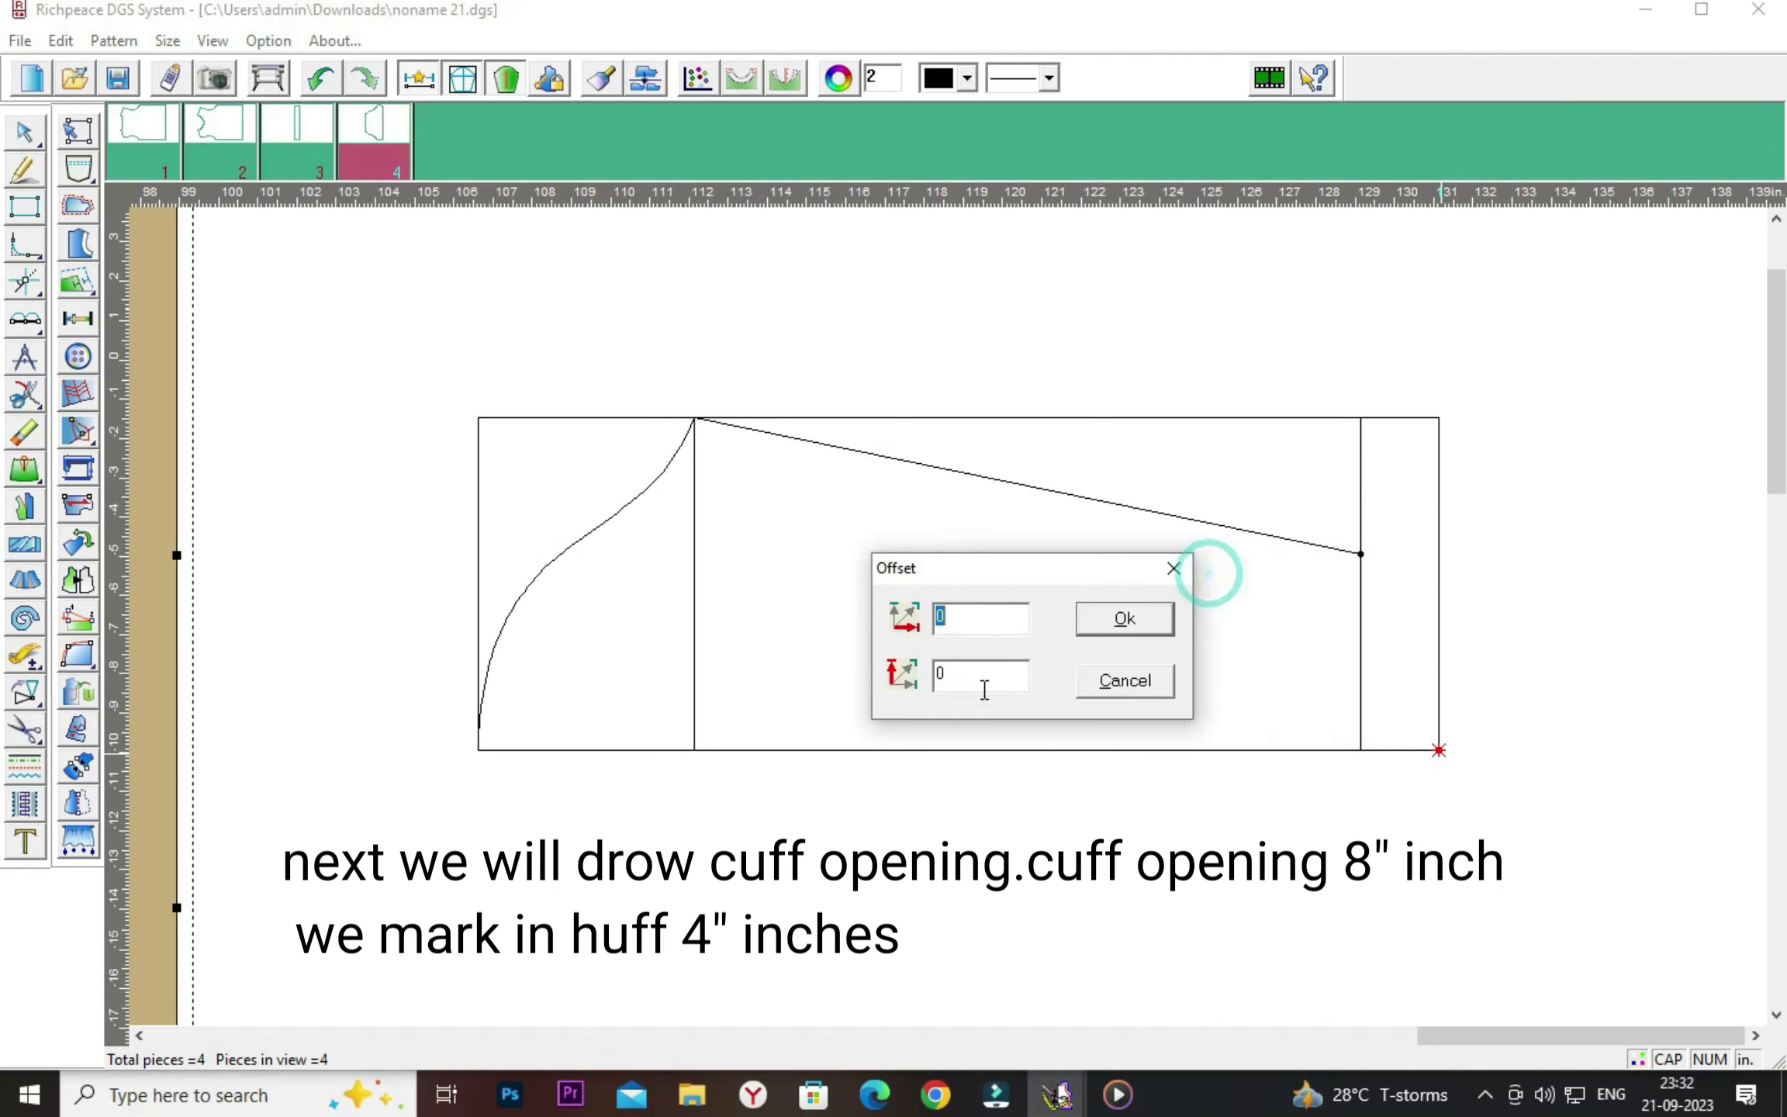
{"action": "left_click", "coordinate": [982, 680]}
{"action": "key", "text": "BackSpace"}
{"action": "type", "text": "4"}
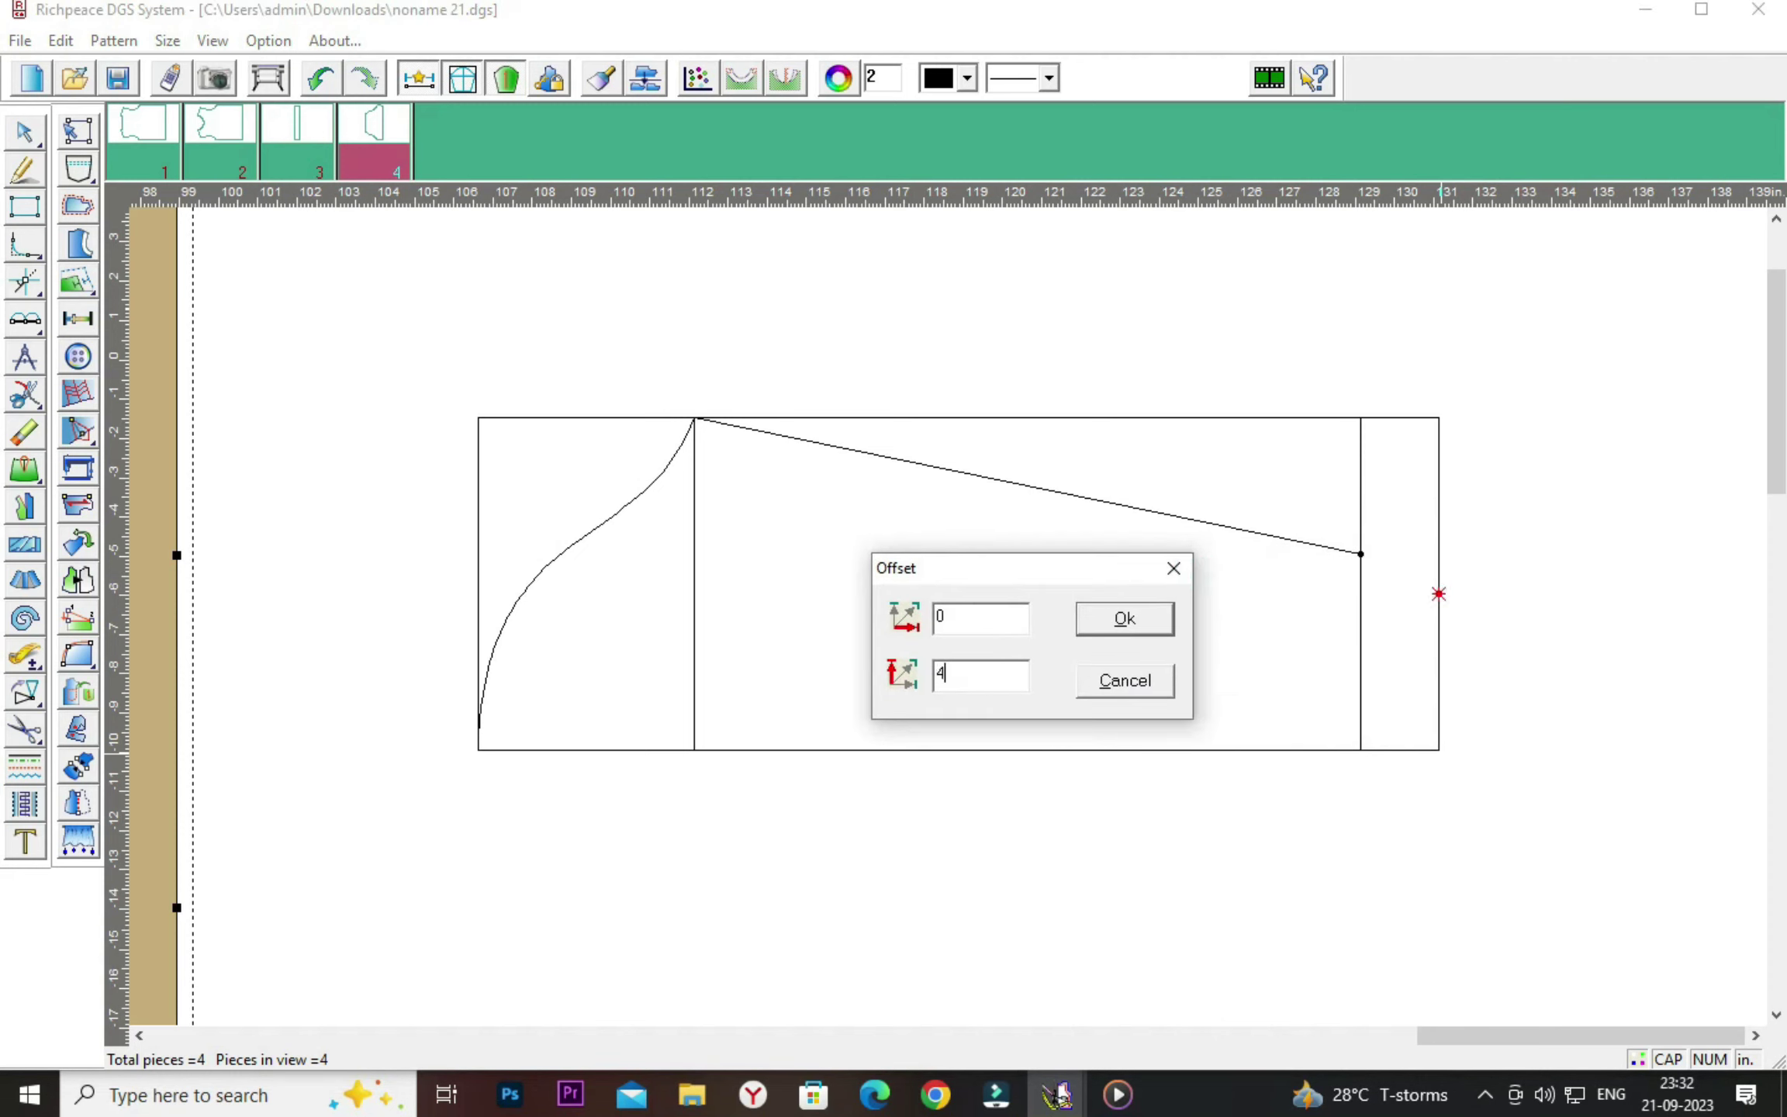
{"action": "left_click", "coordinate": [1125, 621]}
Draw a horizontal cuff line from the new point to the rib line.
{"action": "right_click", "coordinate": [1534, 578]}
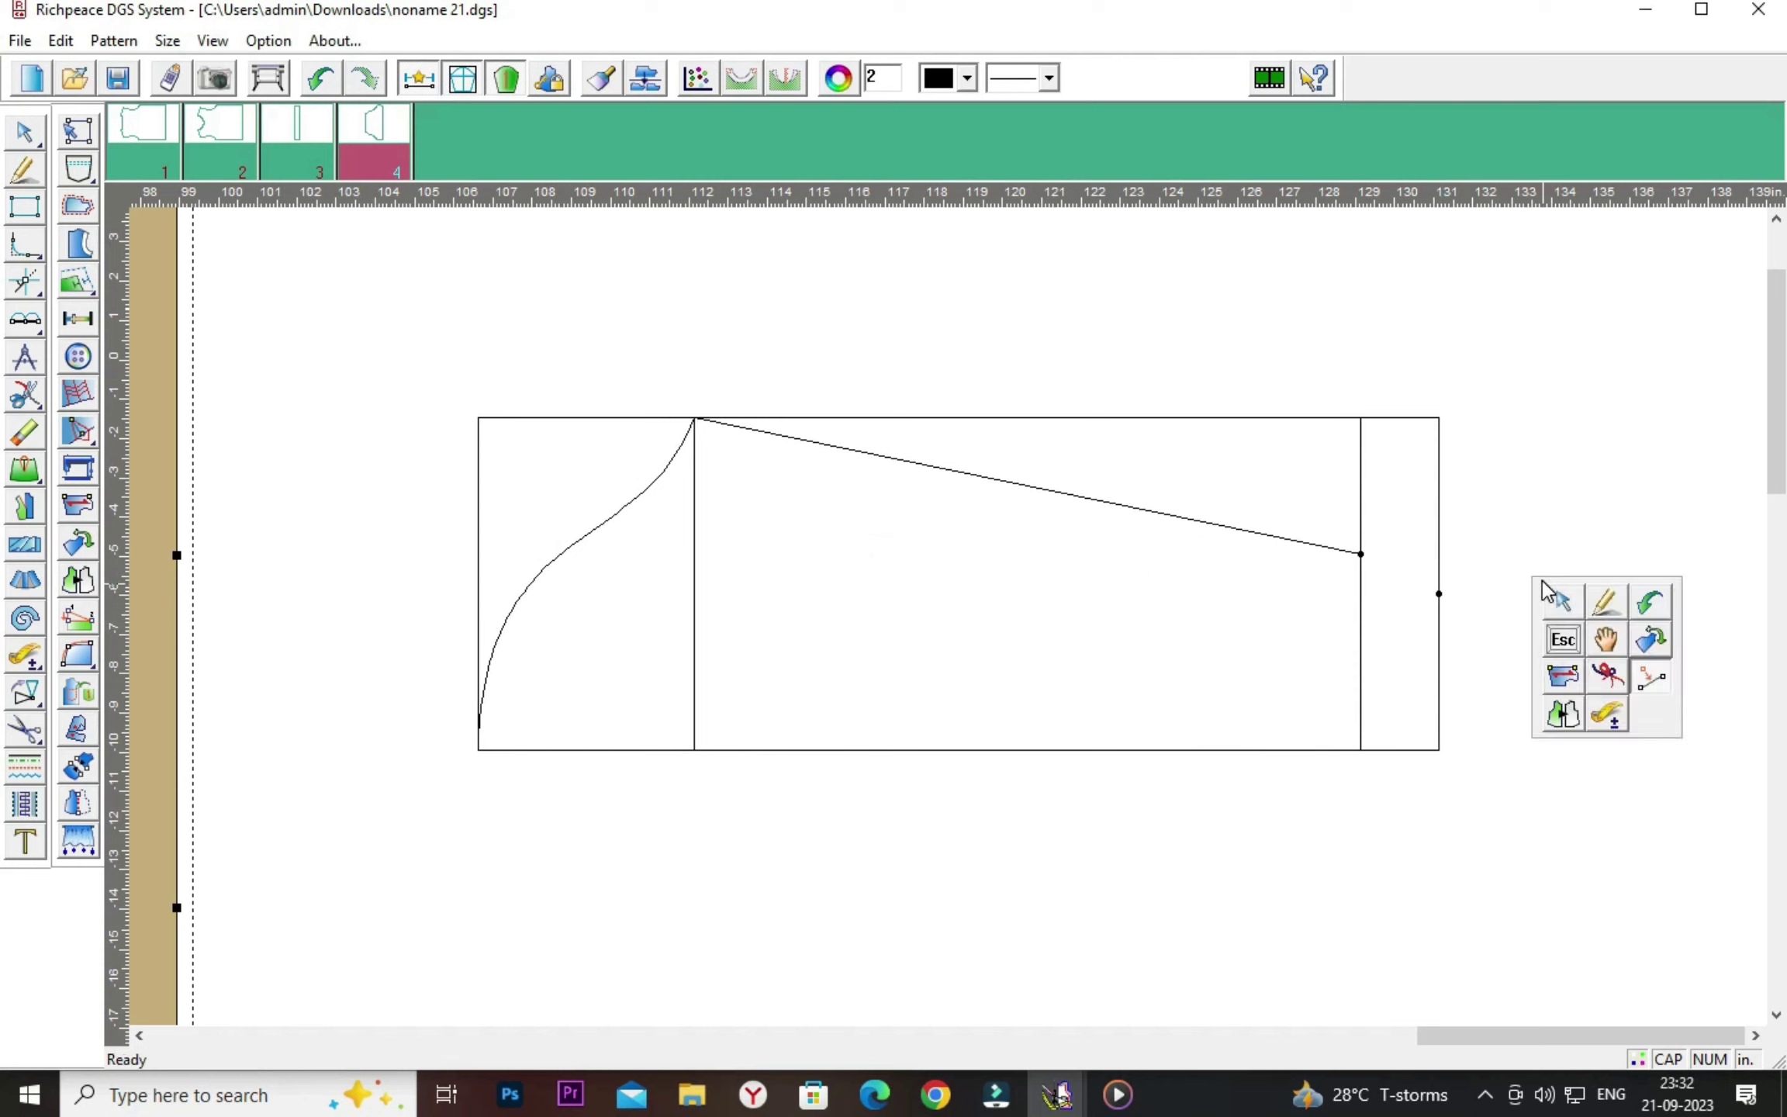
{"action": "left_click", "coordinate": [1617, 602]}
{"action": "left_click", "coordinate": [1439, 593]}
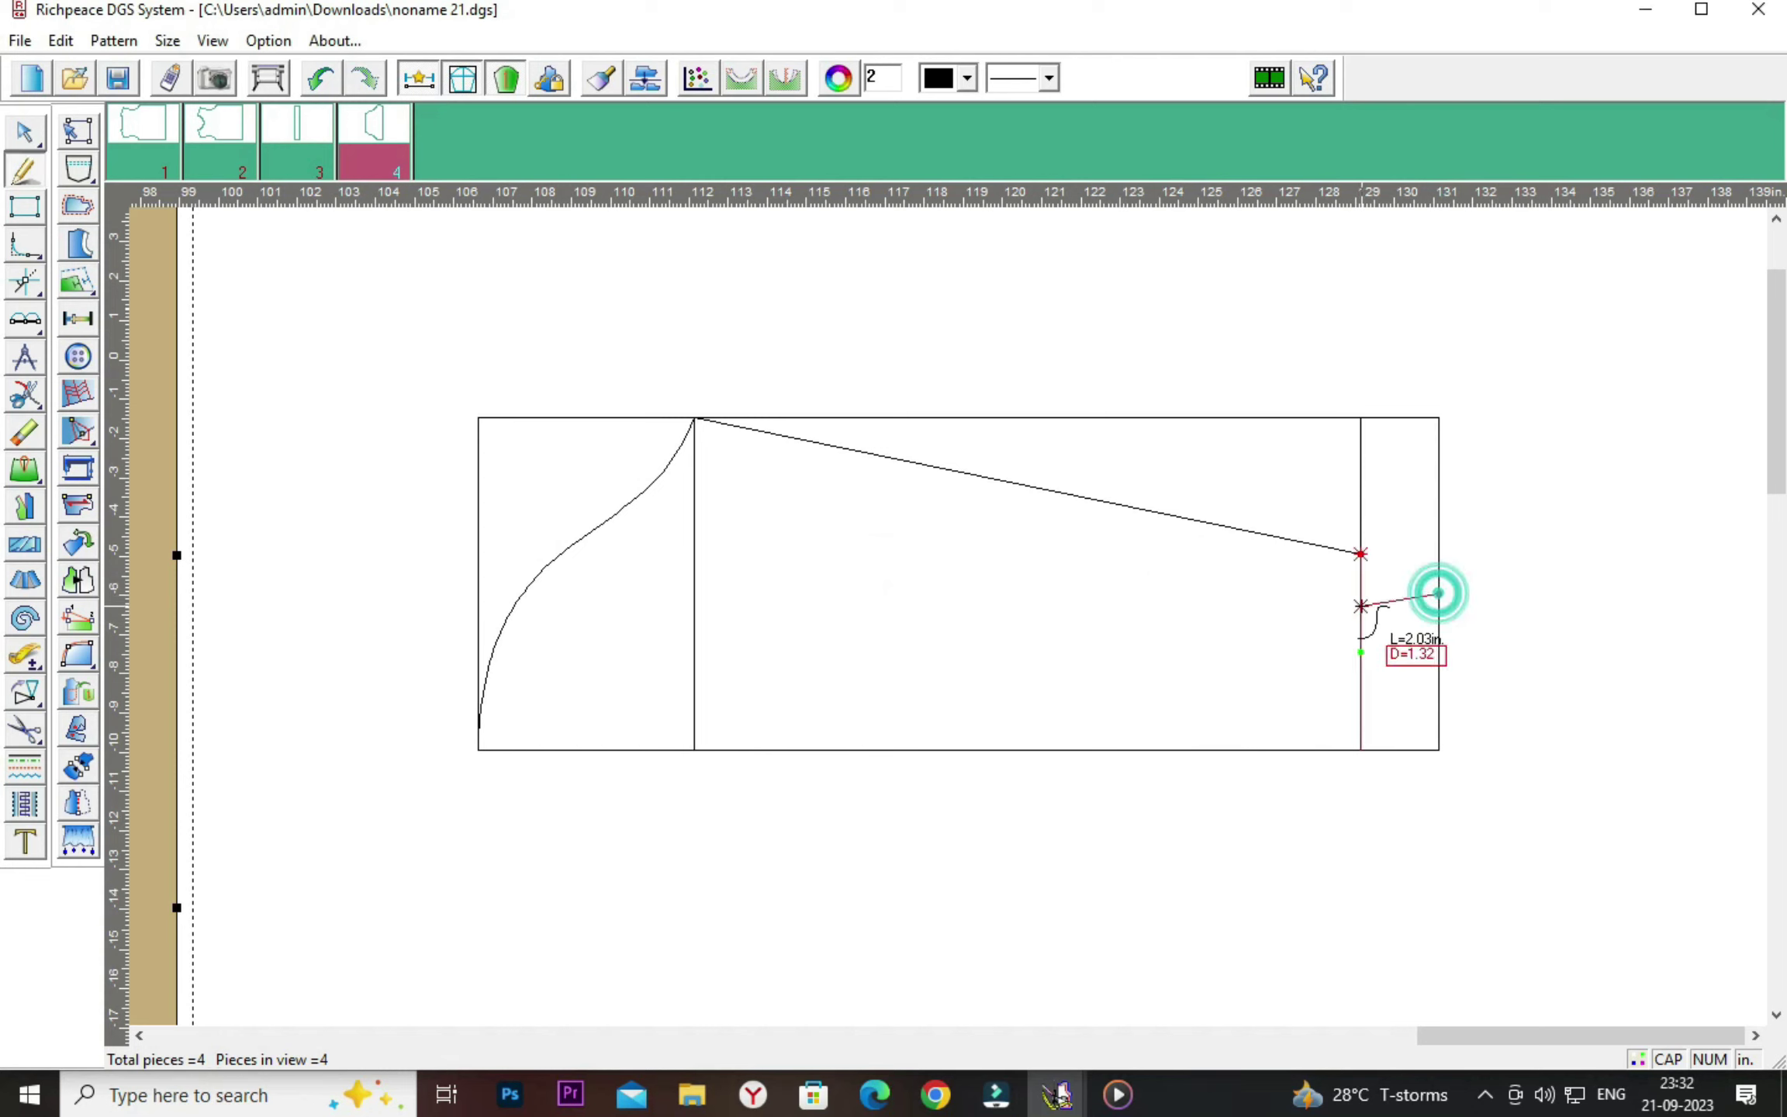
{"action": "left_click", "coordinate": [1363, 594]}
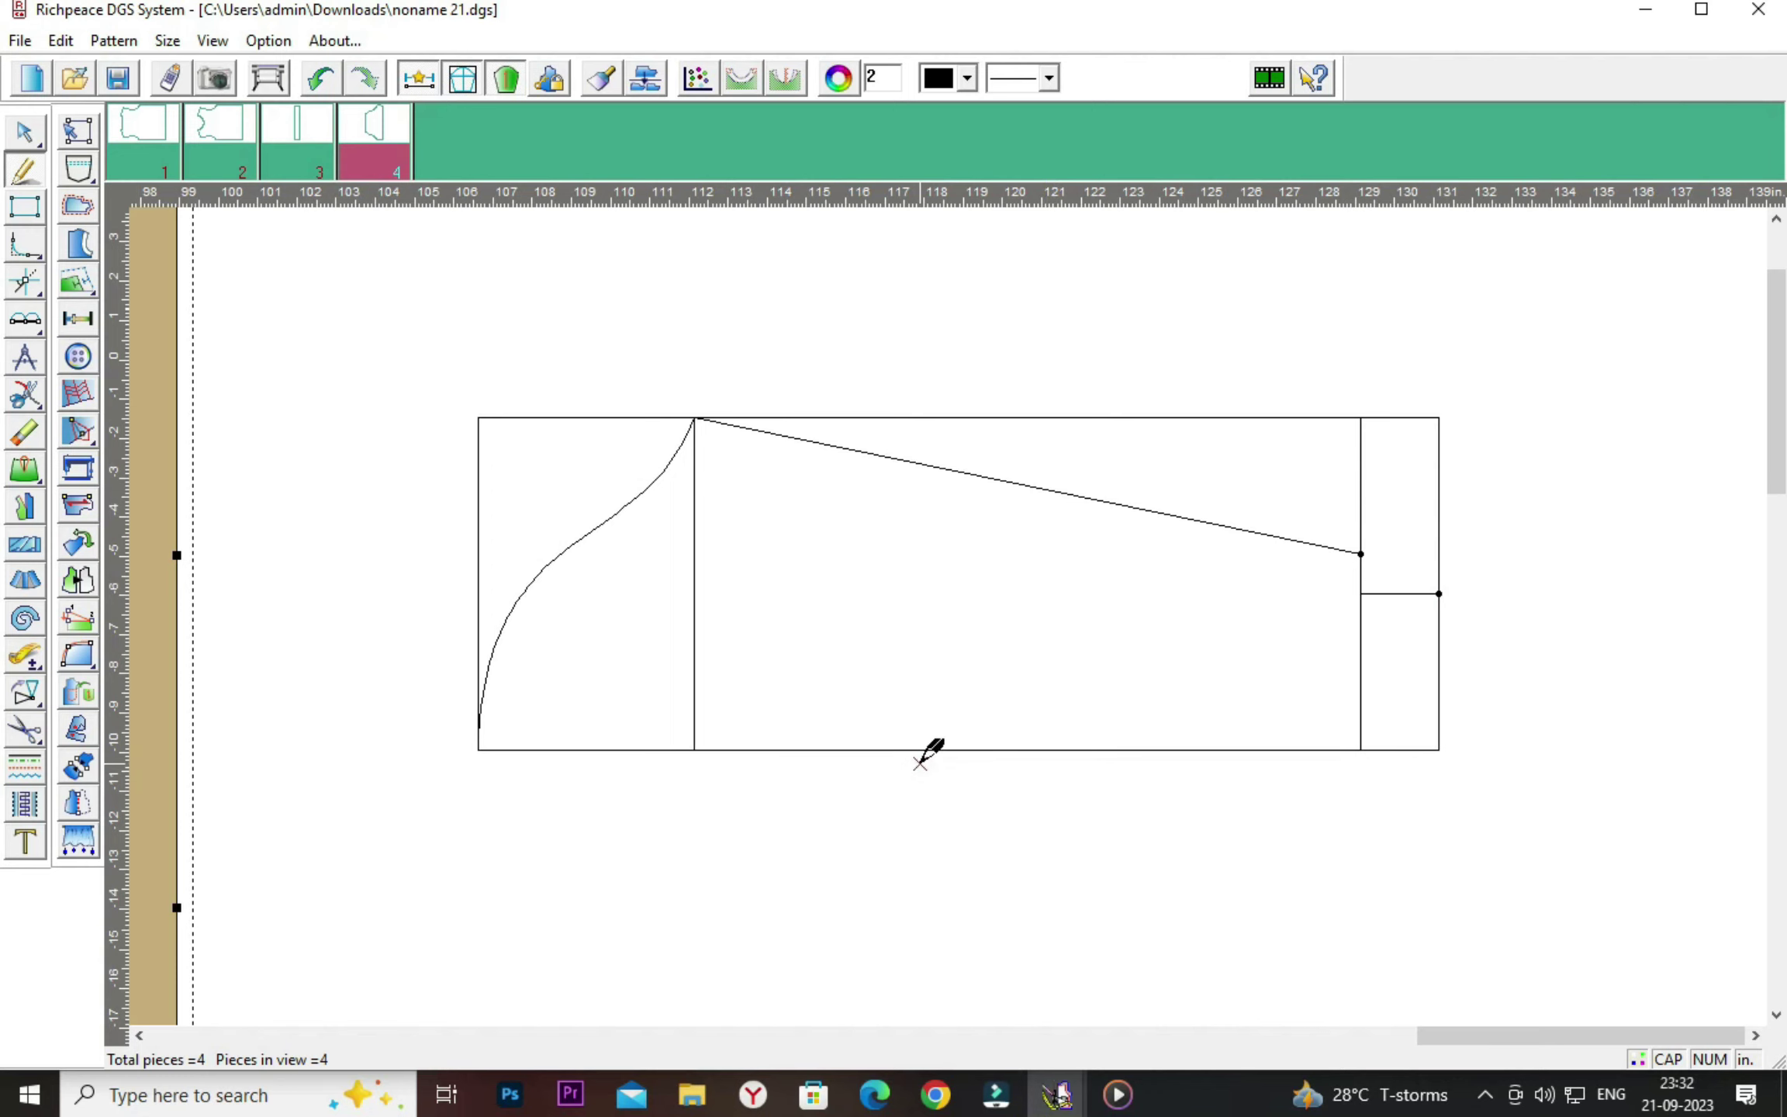
{"action": "middle_click_drag", "start_coordinate": [650, 419], "coordinate": [769, 433]}
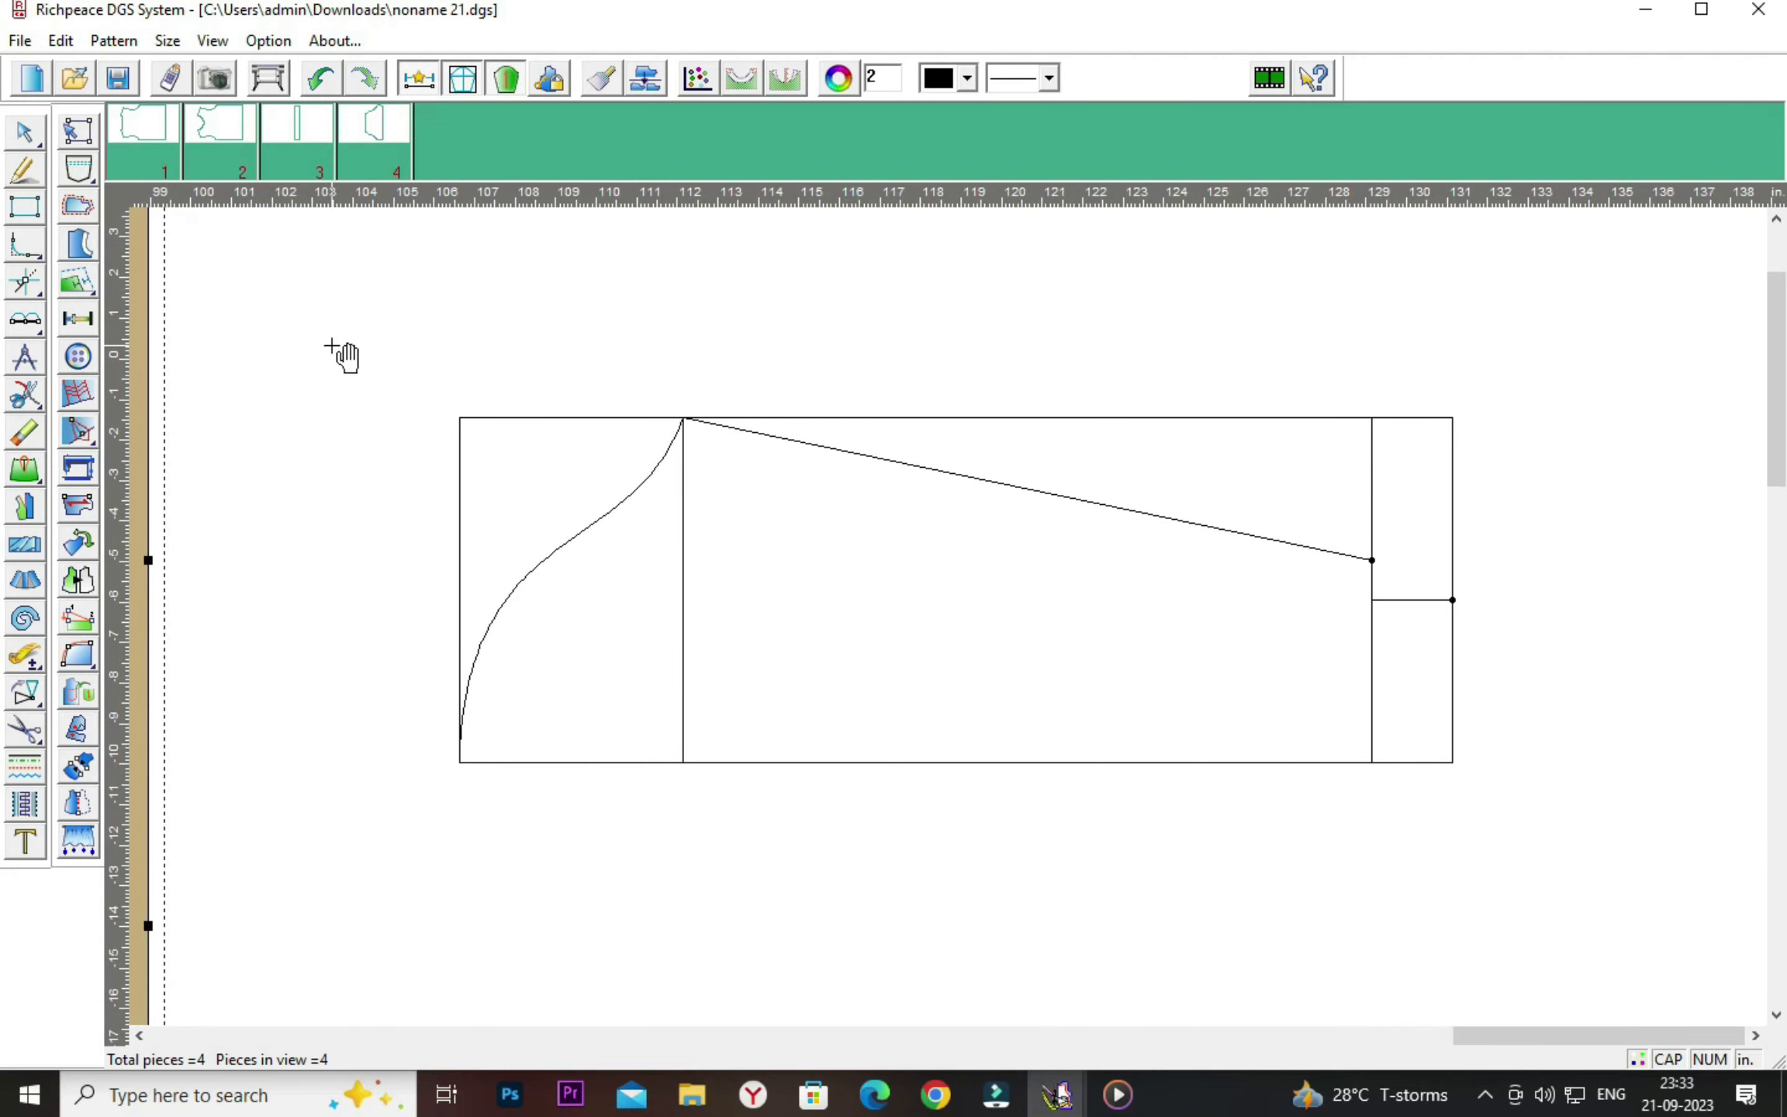
Erase the unneeded top border and upper right-edge lines of the draft.
{"action": "left_click", "coordinate": [26, 692]}
{"action": "left_click", "coordinate": [23, 432]}
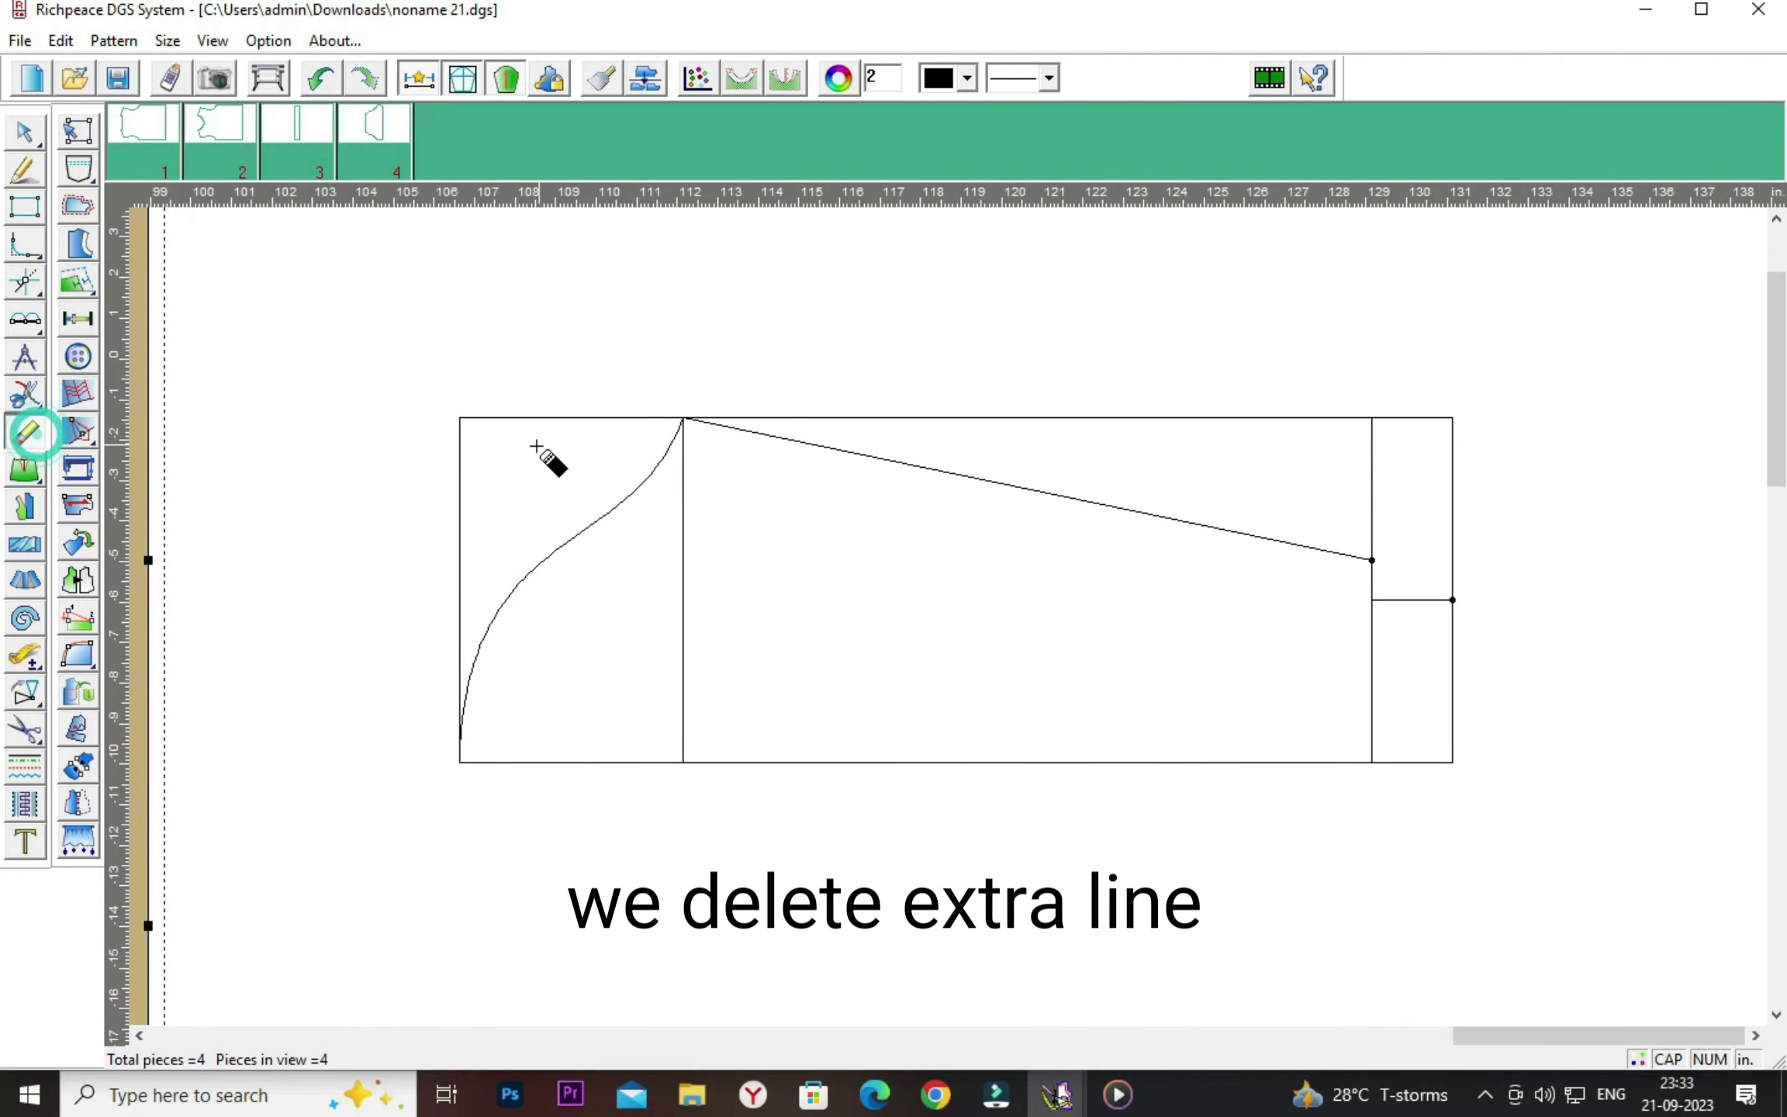
{"action": "left_click", "coordinate": [449, 491]}
{"action": "left_click", "coordinate": [539, 416]}
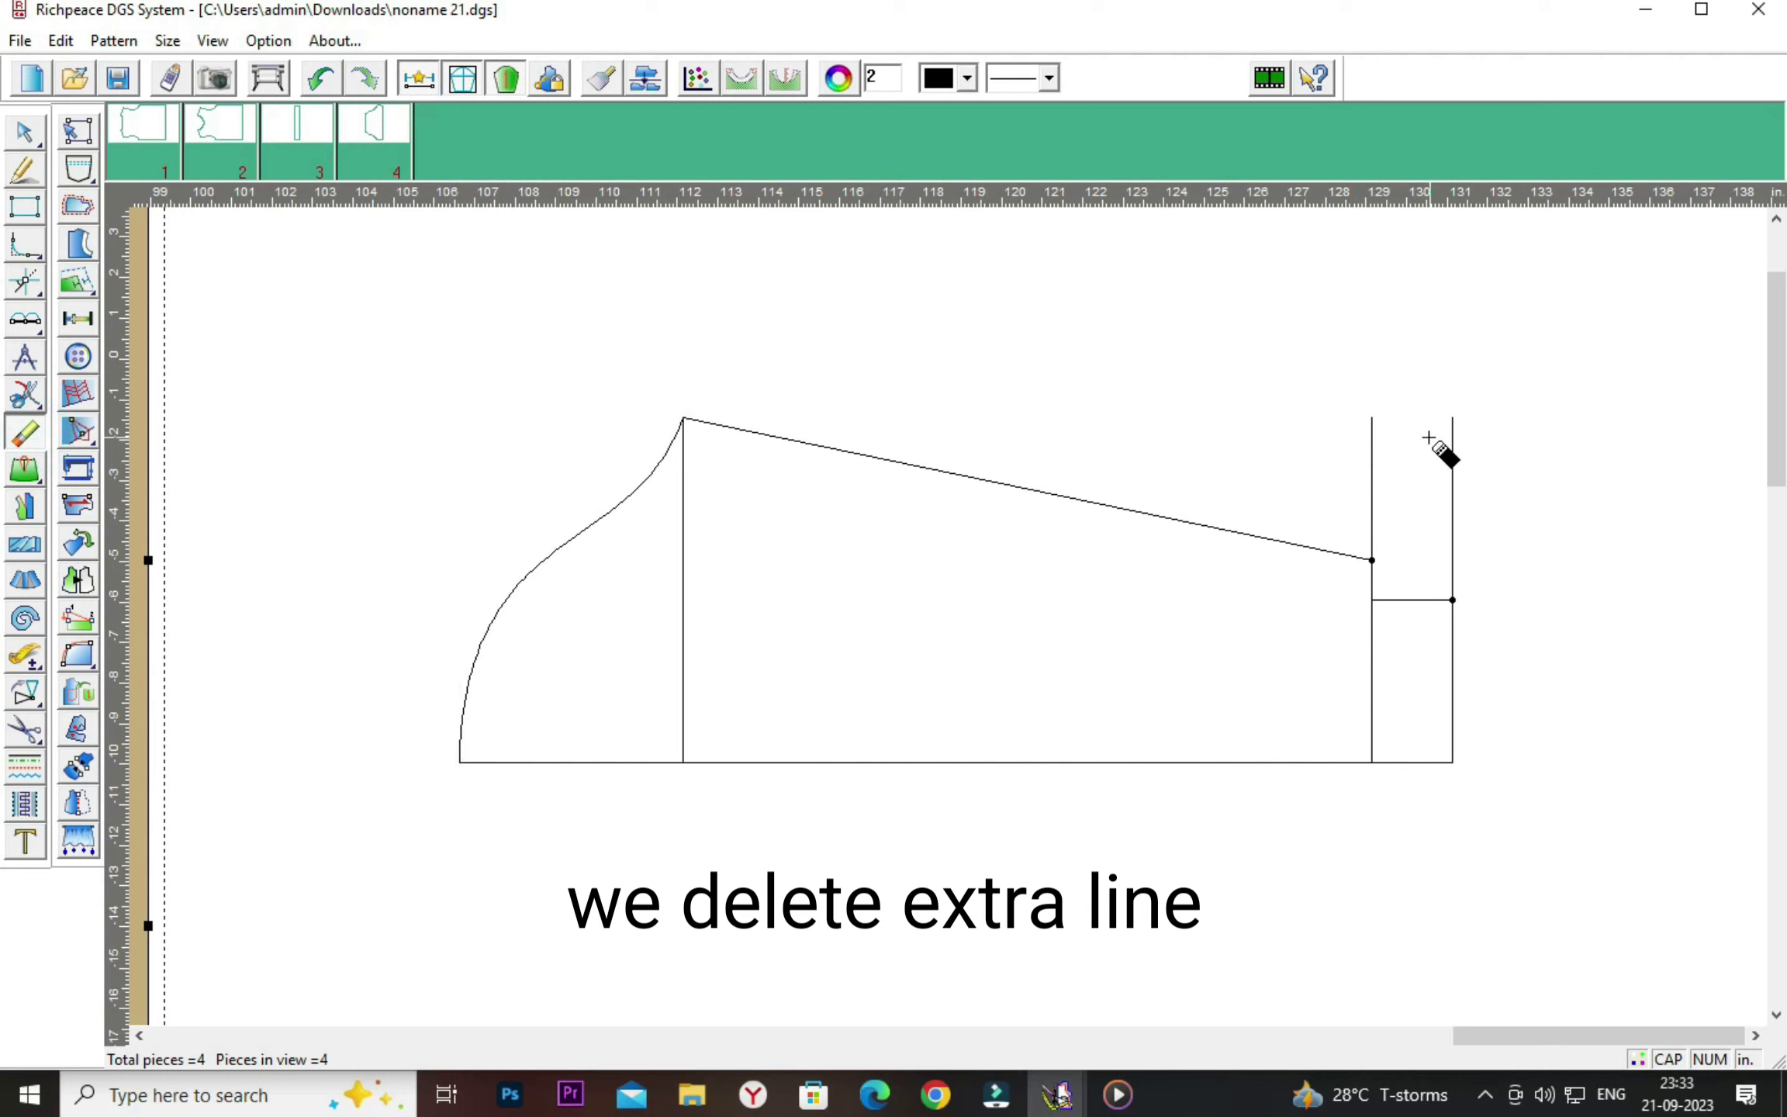
{"action": "right_click", "coordinate": [1531, 415]}
{"action": "left_click", "coordinate": [1560, 431]}
{"action": "left_click", "coordinate": [1373, 438]}
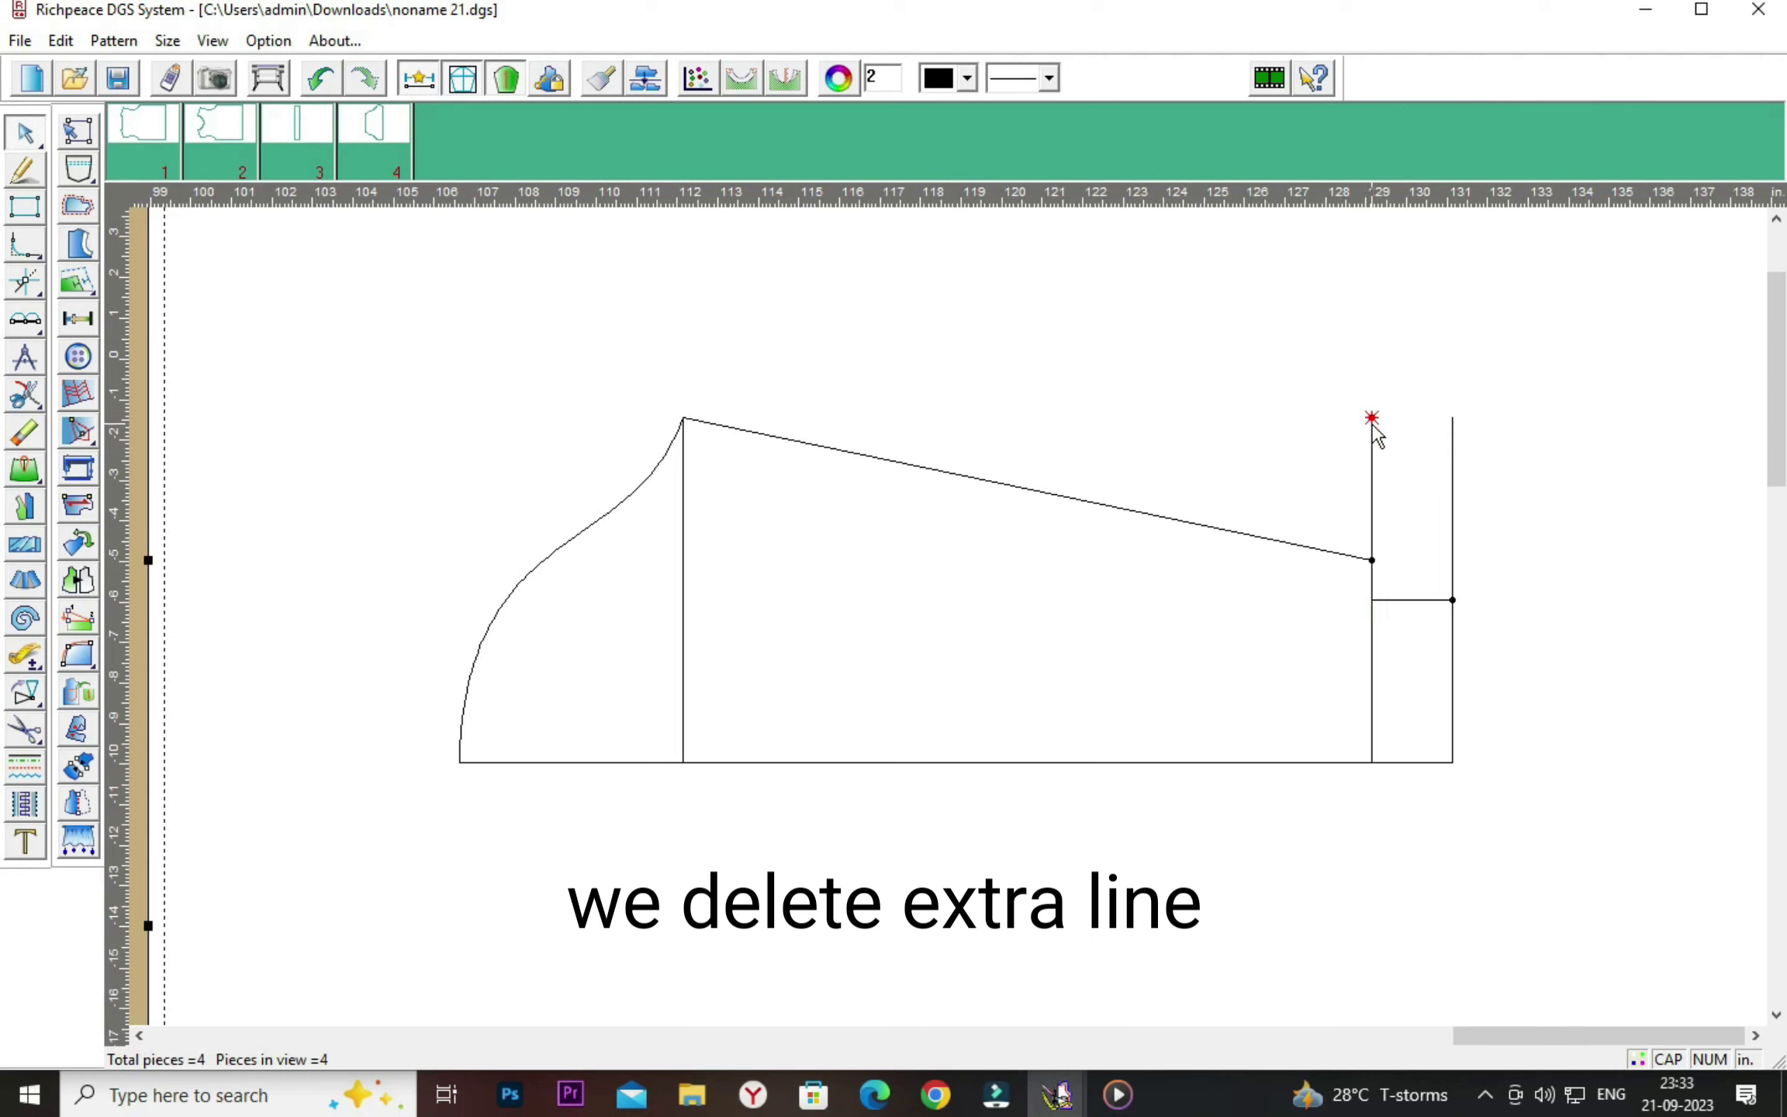
{"action": "left_click", "coordinate": [1452, 419]}
{"action": "left_click", "coordinate": [1453, 601]}
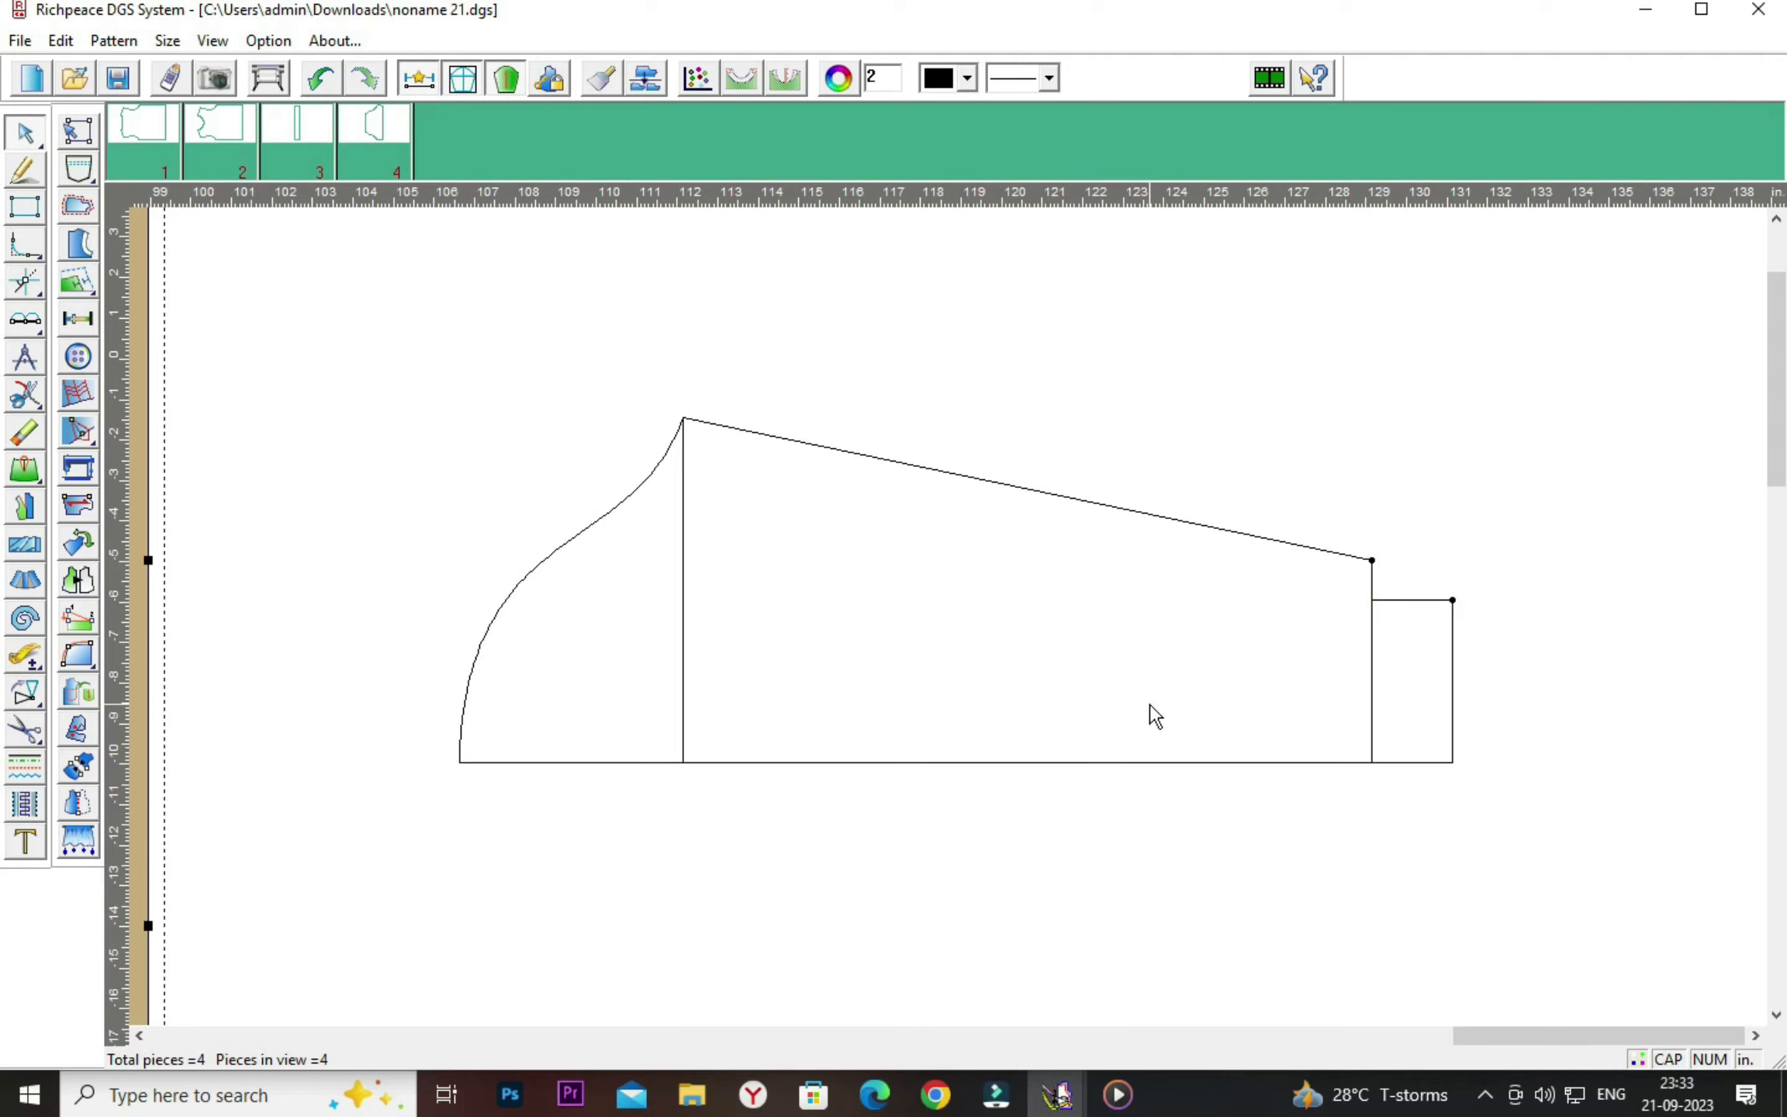
{"action": "scroll", "coordinate": [847, 759], "scroll_direction": "down", "scroll_amount": 3}
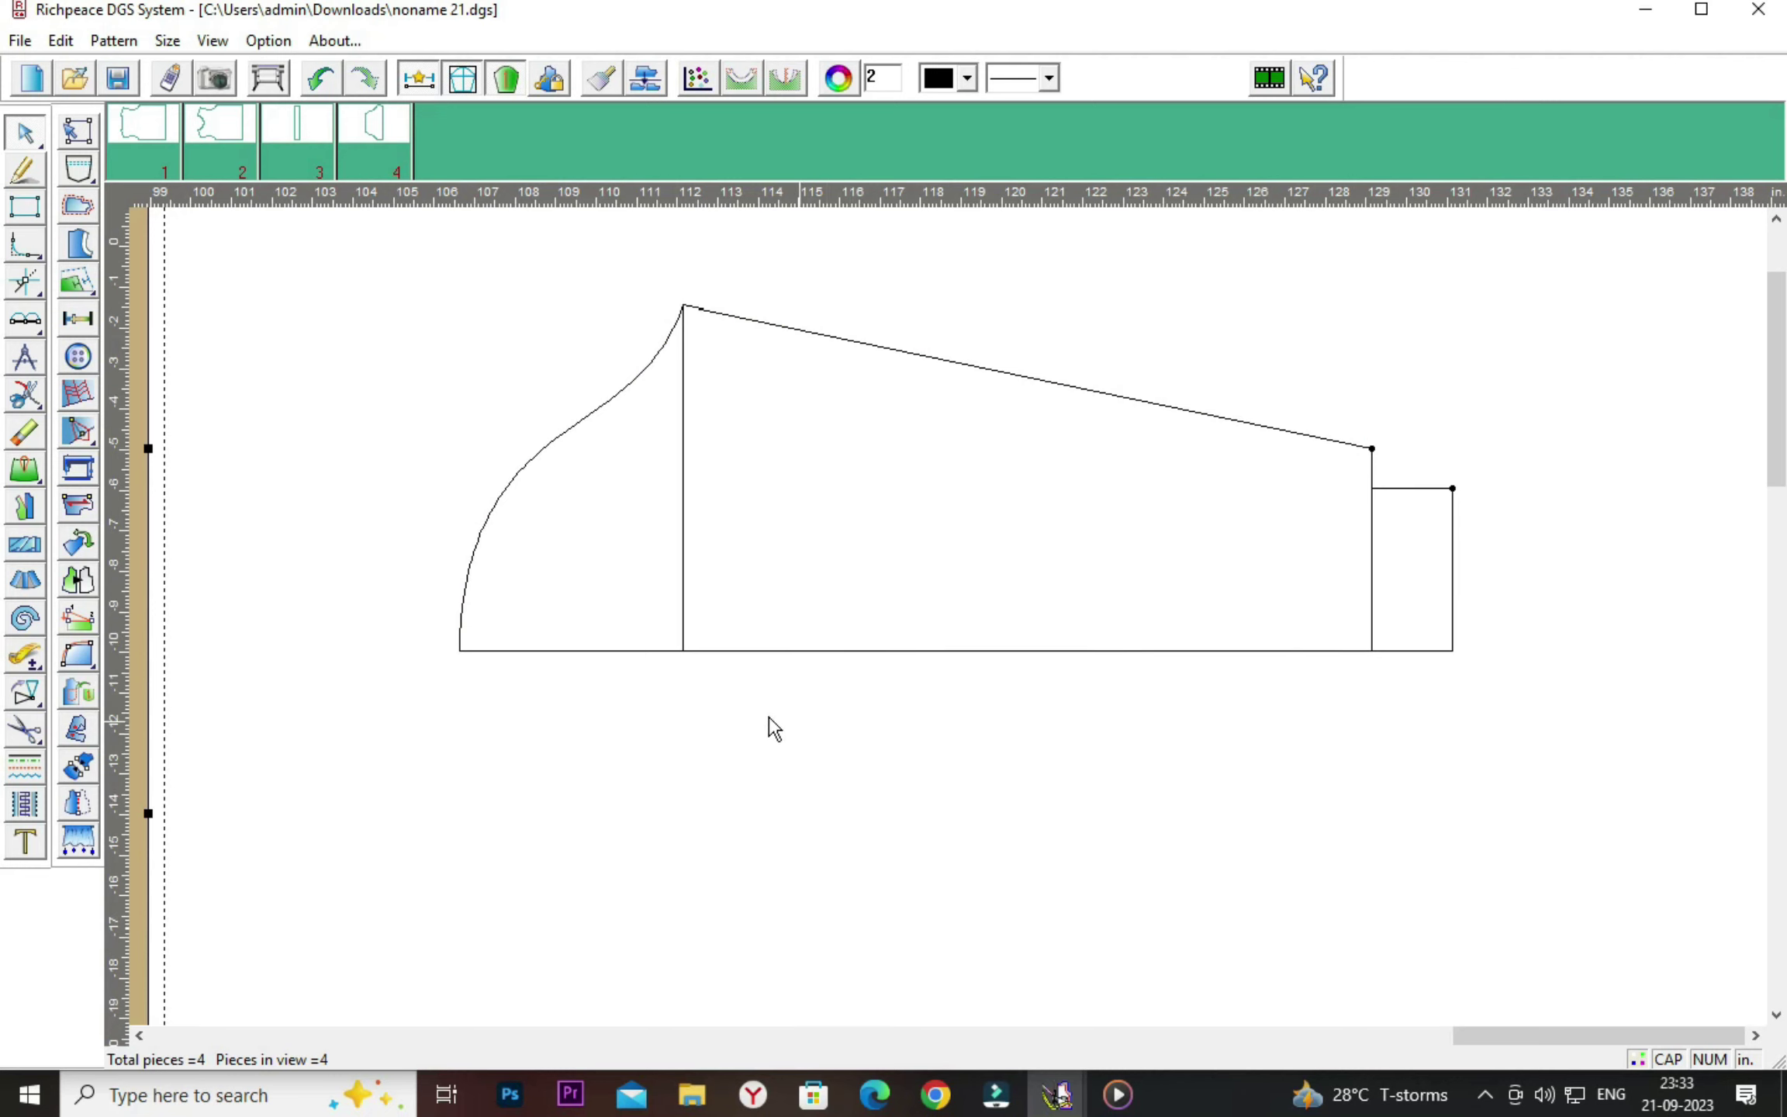
Mirror the cuff, sloped top line, side and cap curve across the bottom line.
{"action": "left_click", "coordinate": [19, 697]}
{"action": "left_click", "coordinate": [59, 694]}
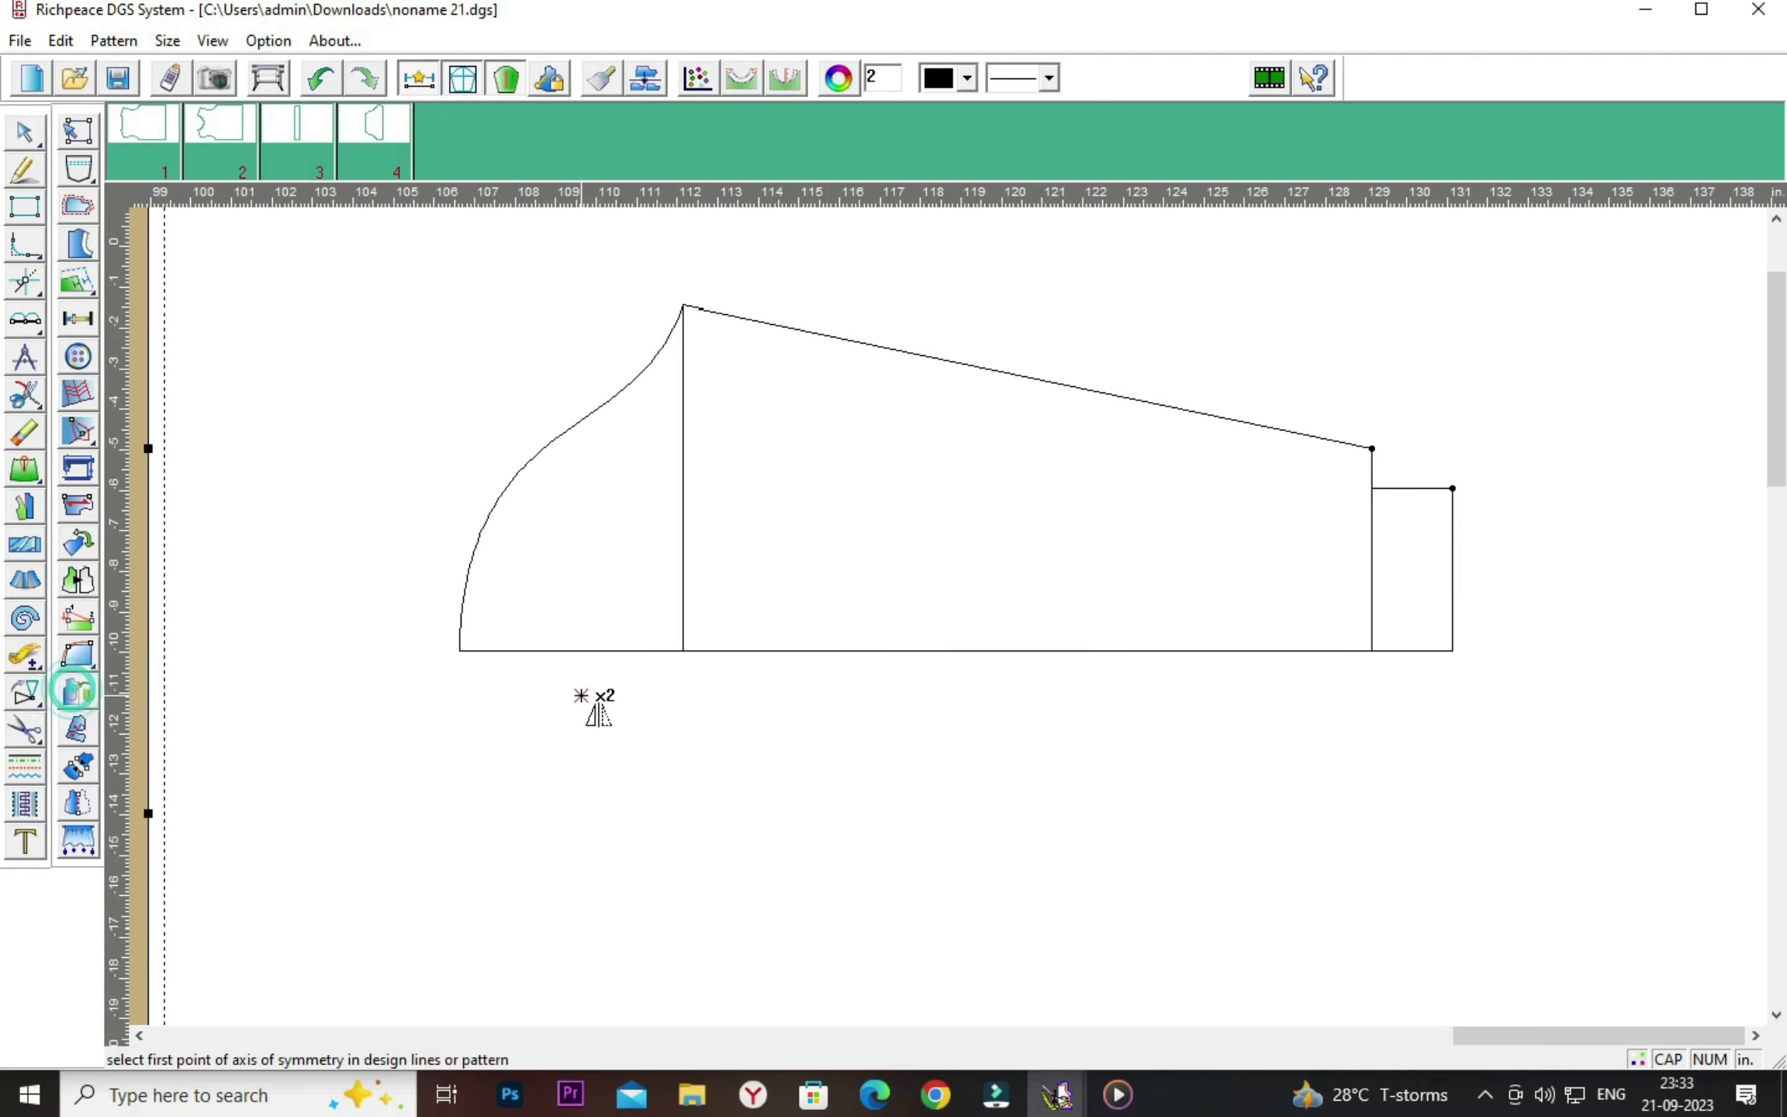
{"action": "left_click", "coordinate": [460, 650]}
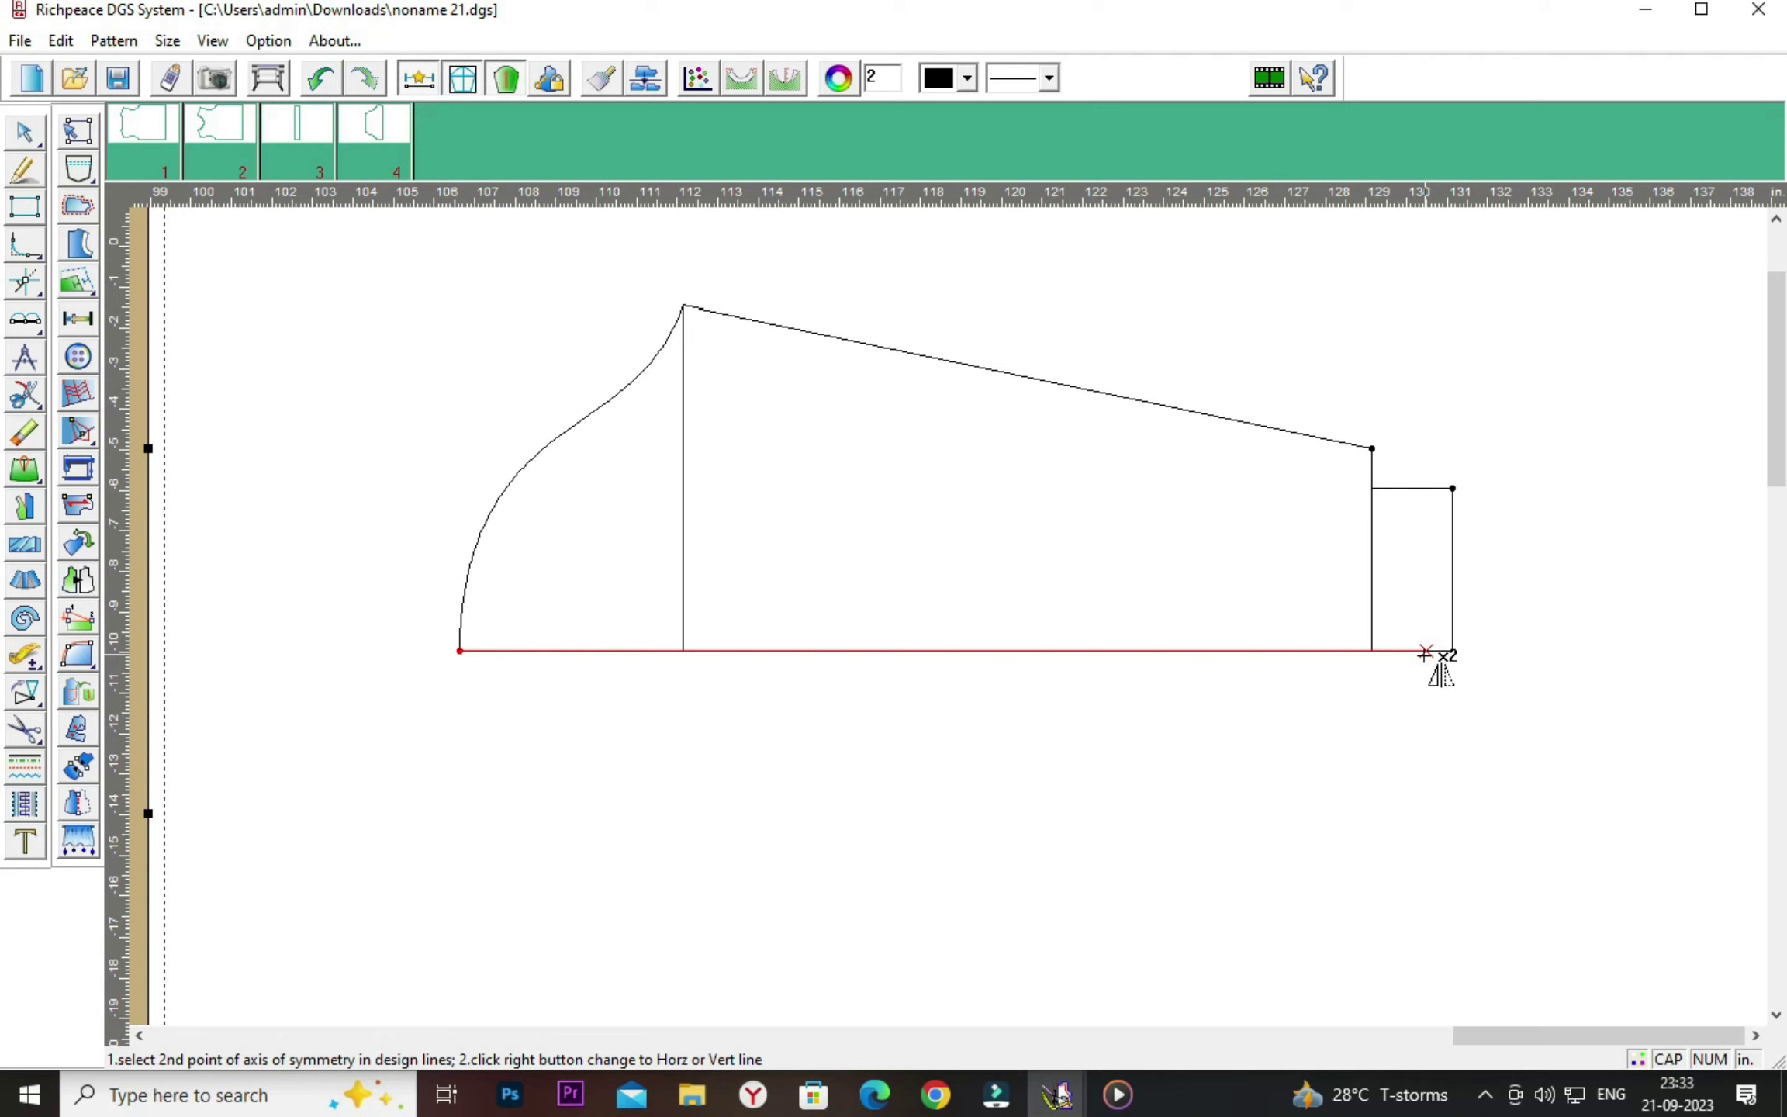
{"action": "left_click", "coordinate": [1453, 650]}
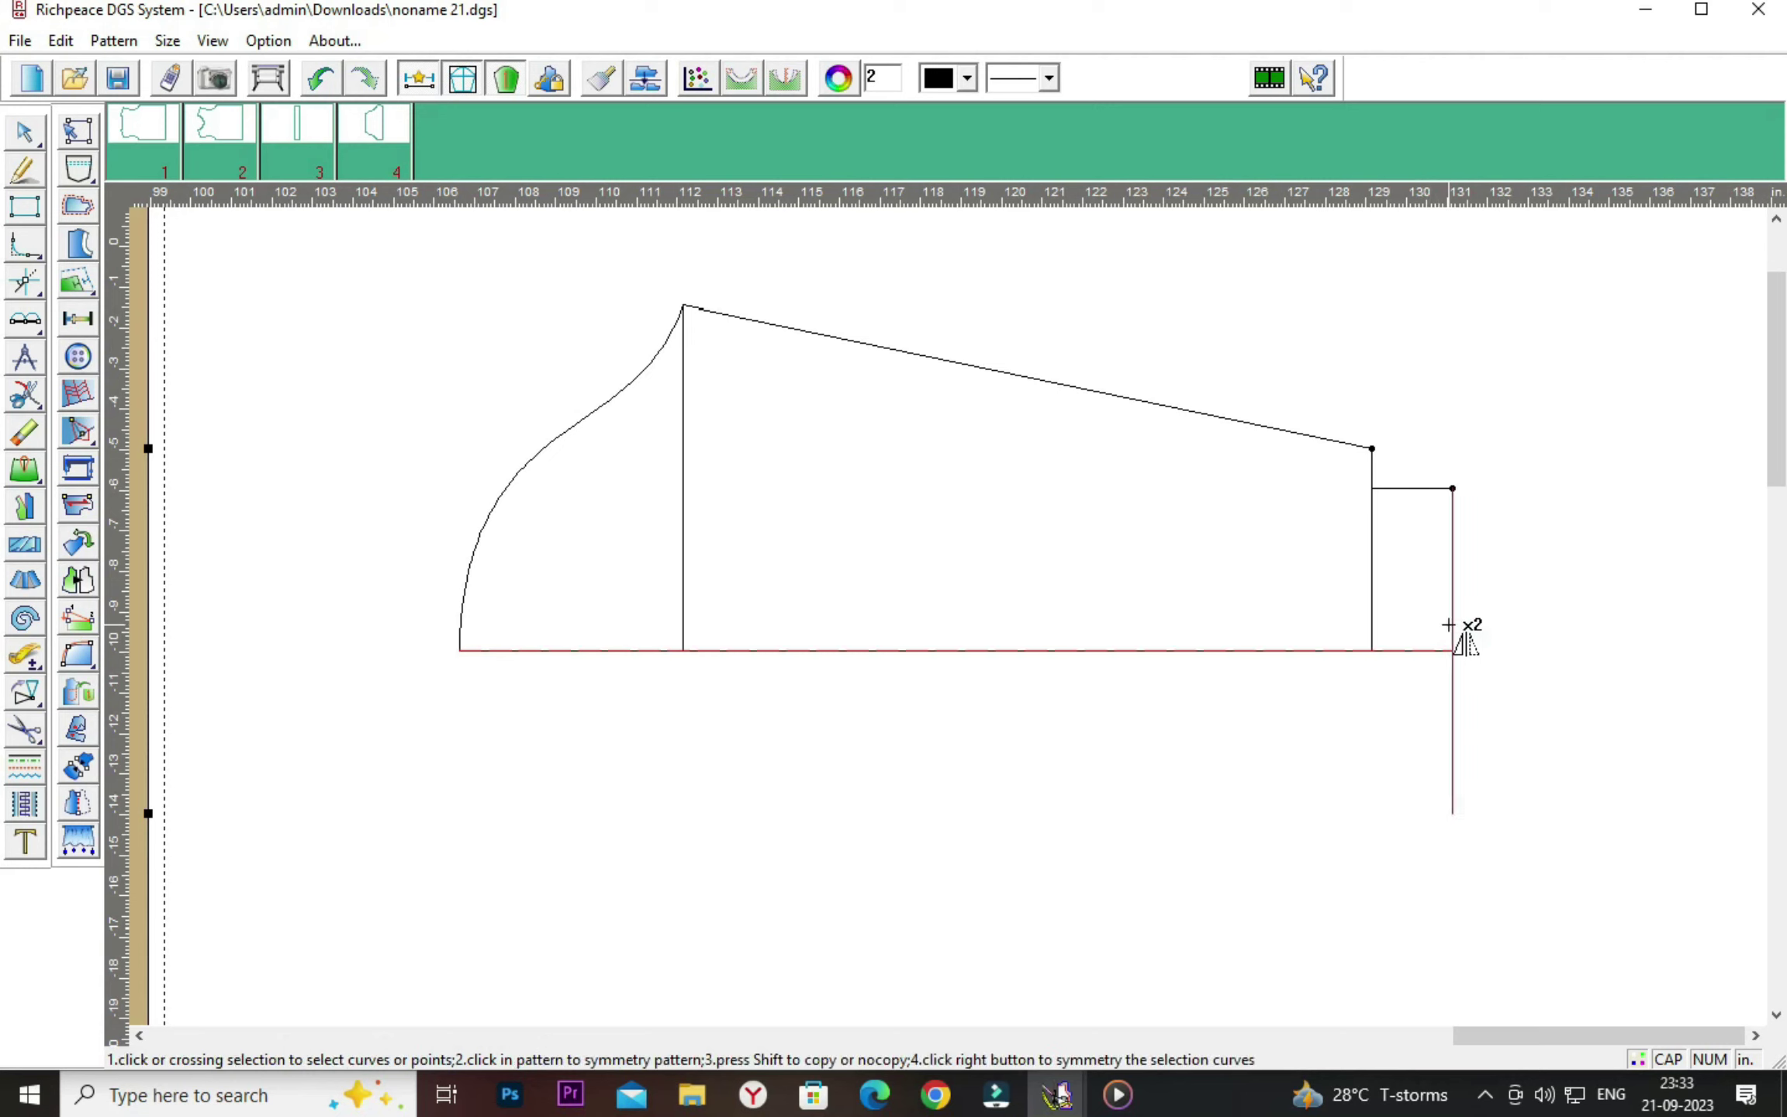
{"action": "left_click", "coordinate": [1406, 497]}
{"action": "left_click", "coordinate": [1379, 538]}
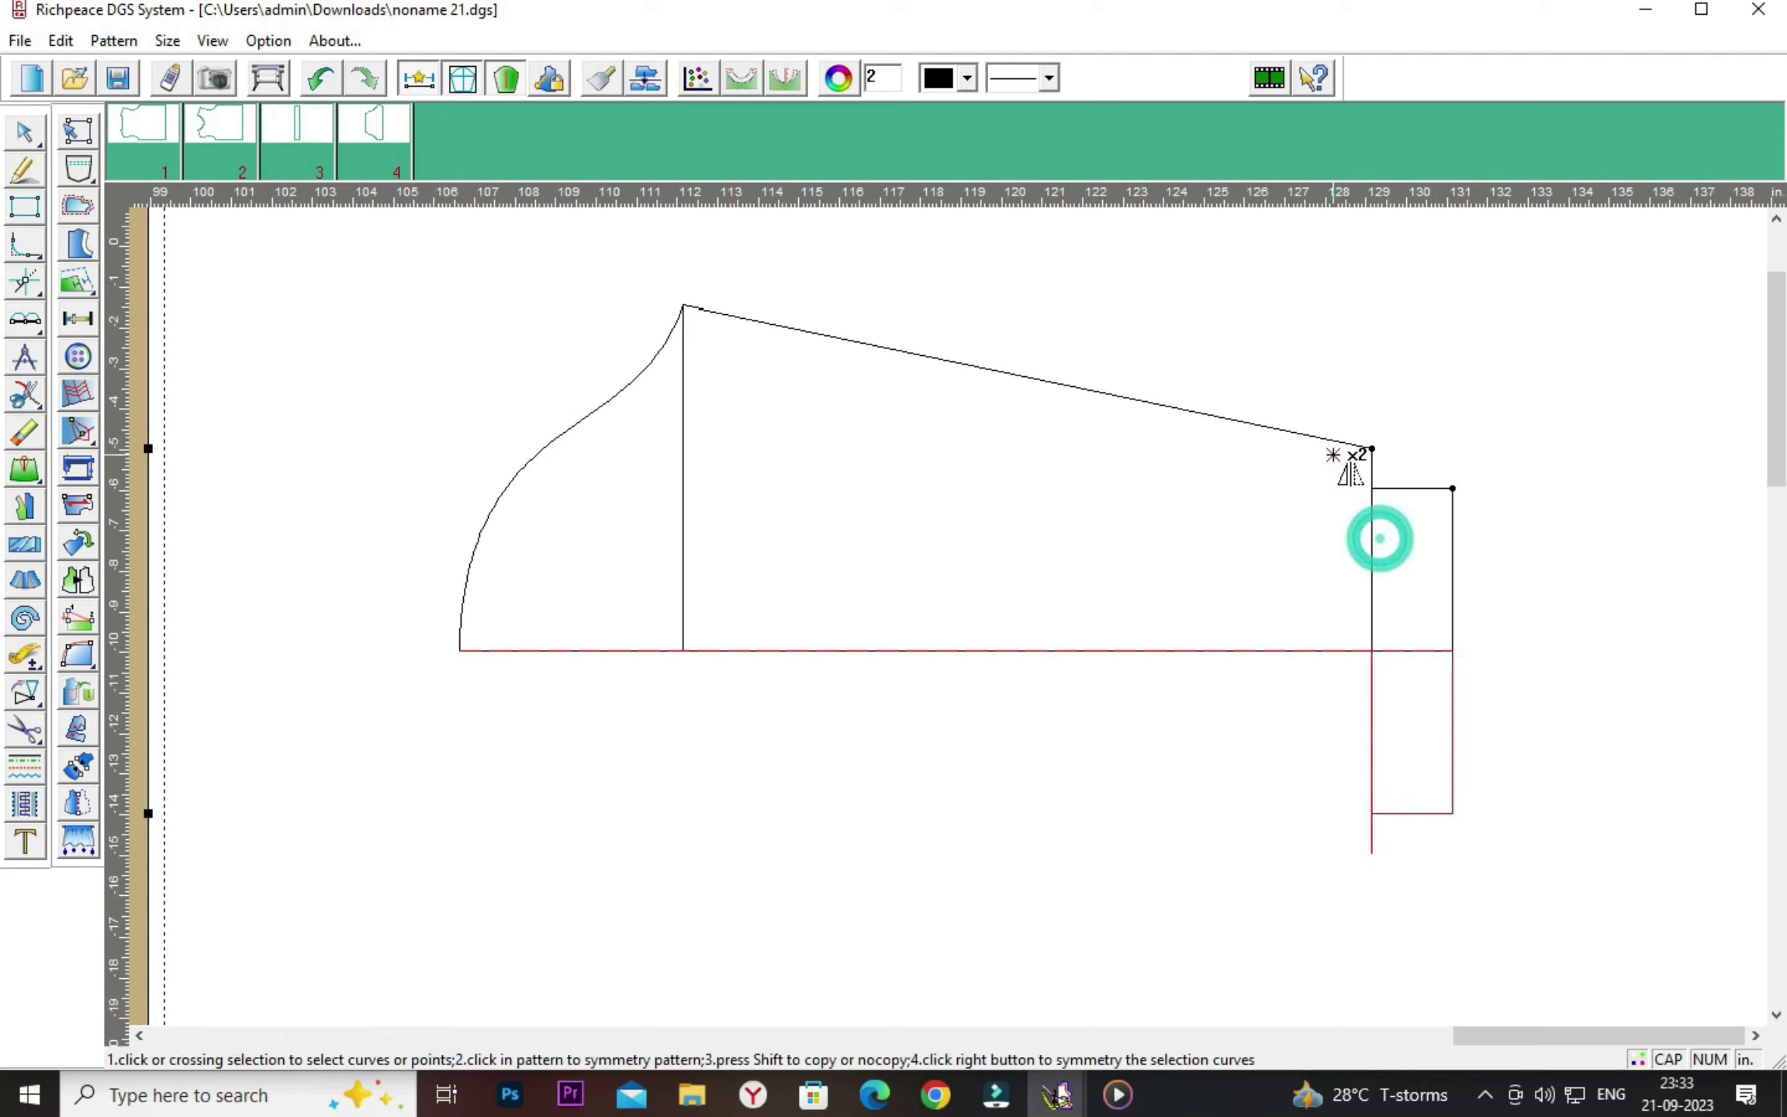
{"action": "left_click", "coordinate": [1194, 410]}
{"action": "left_click", "coordinate": [682, 472]}
{"action": "left_click", "coordinate": [558, 439]}
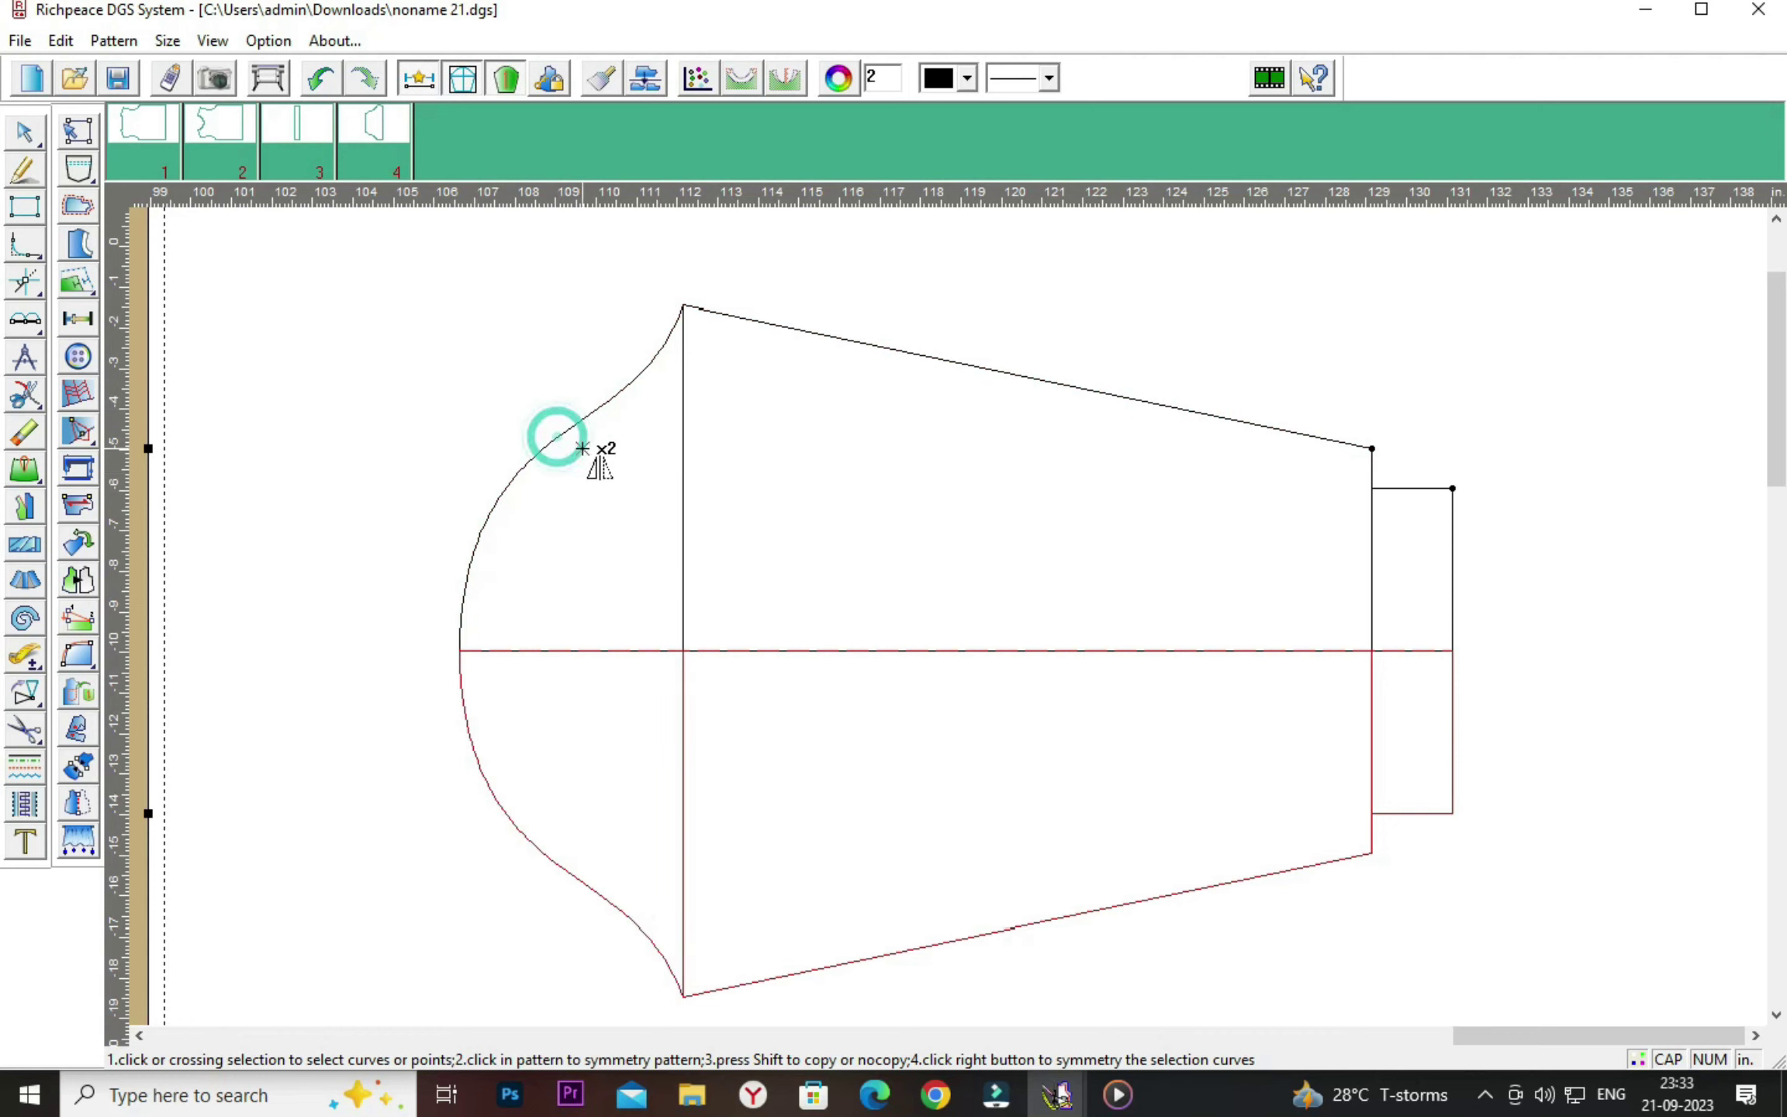
{"action": "right_click", "coordinate": [1534, 481]}
{"action": "left_click", "coordinate": [1578, 521]}
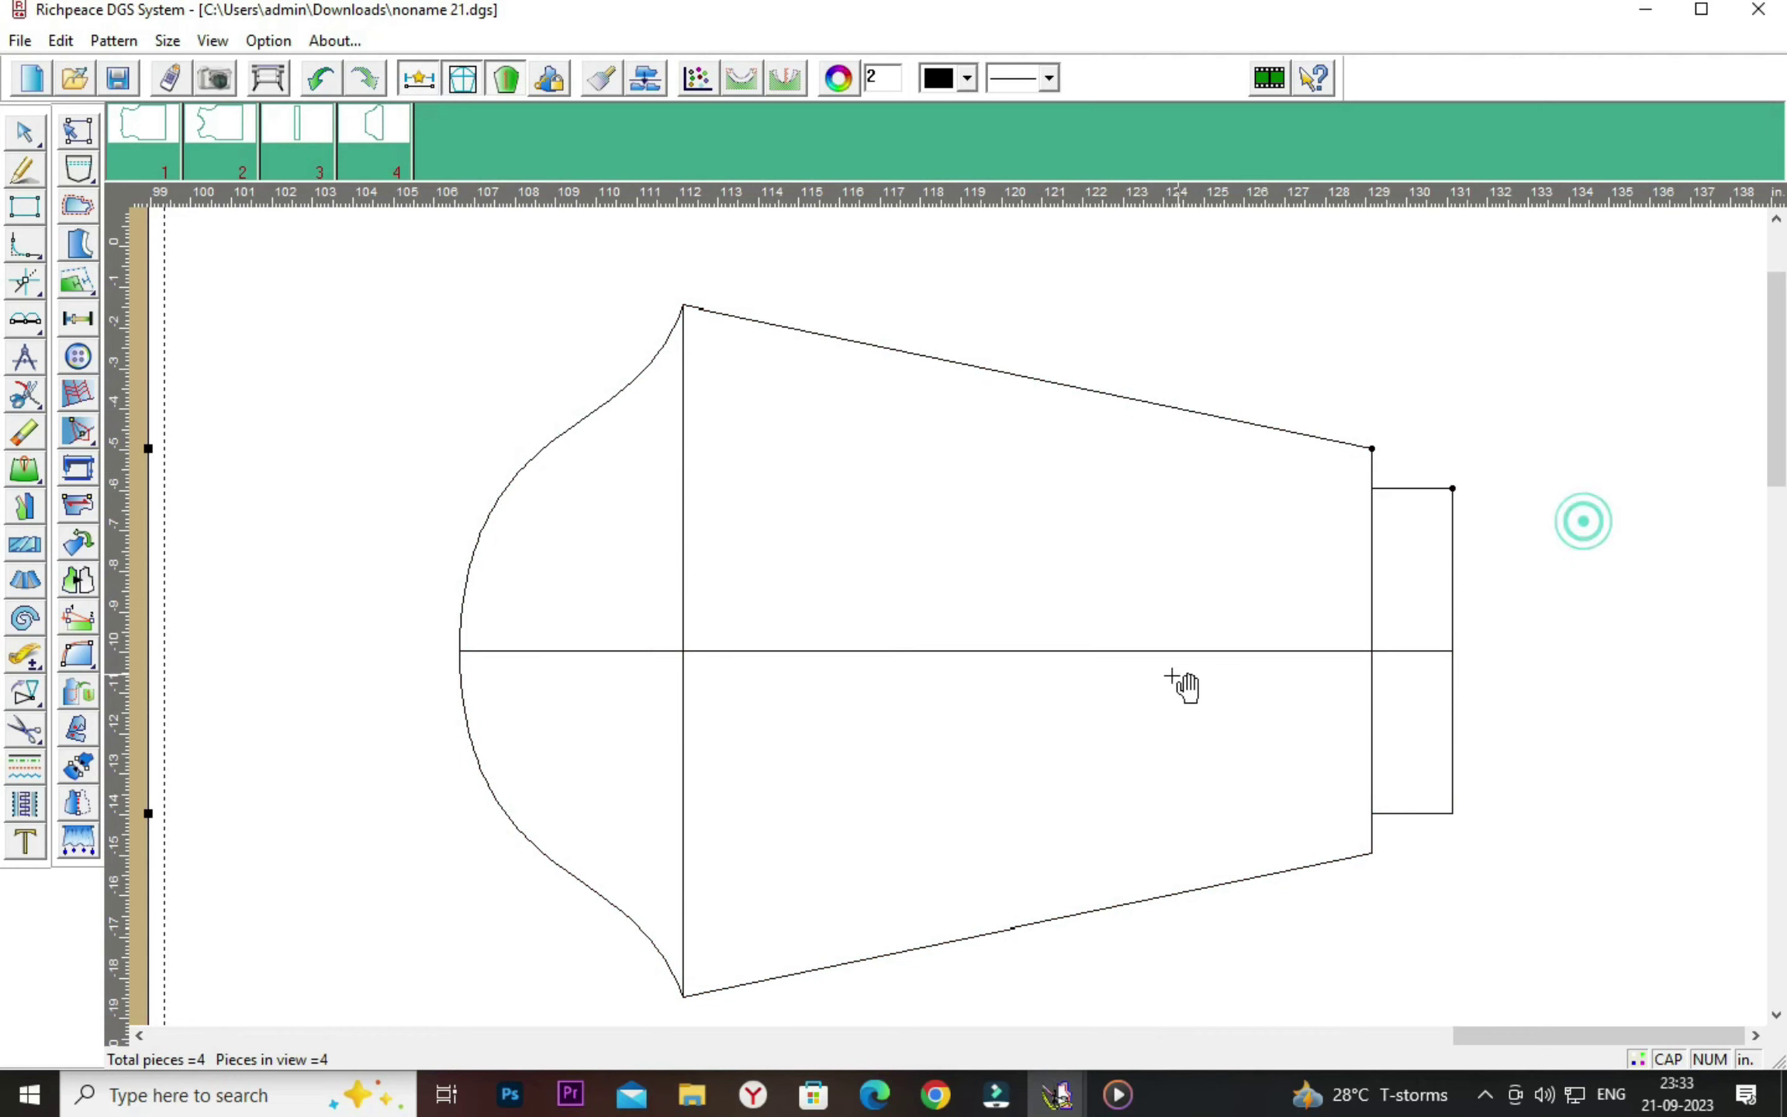
{"action": "right_click", "coordinate": [962, 628]}
Cut the full sleeve outline out as new pattern piece 5 with scissors.
{"action": "left_click", "coordinate": [25, 730]}
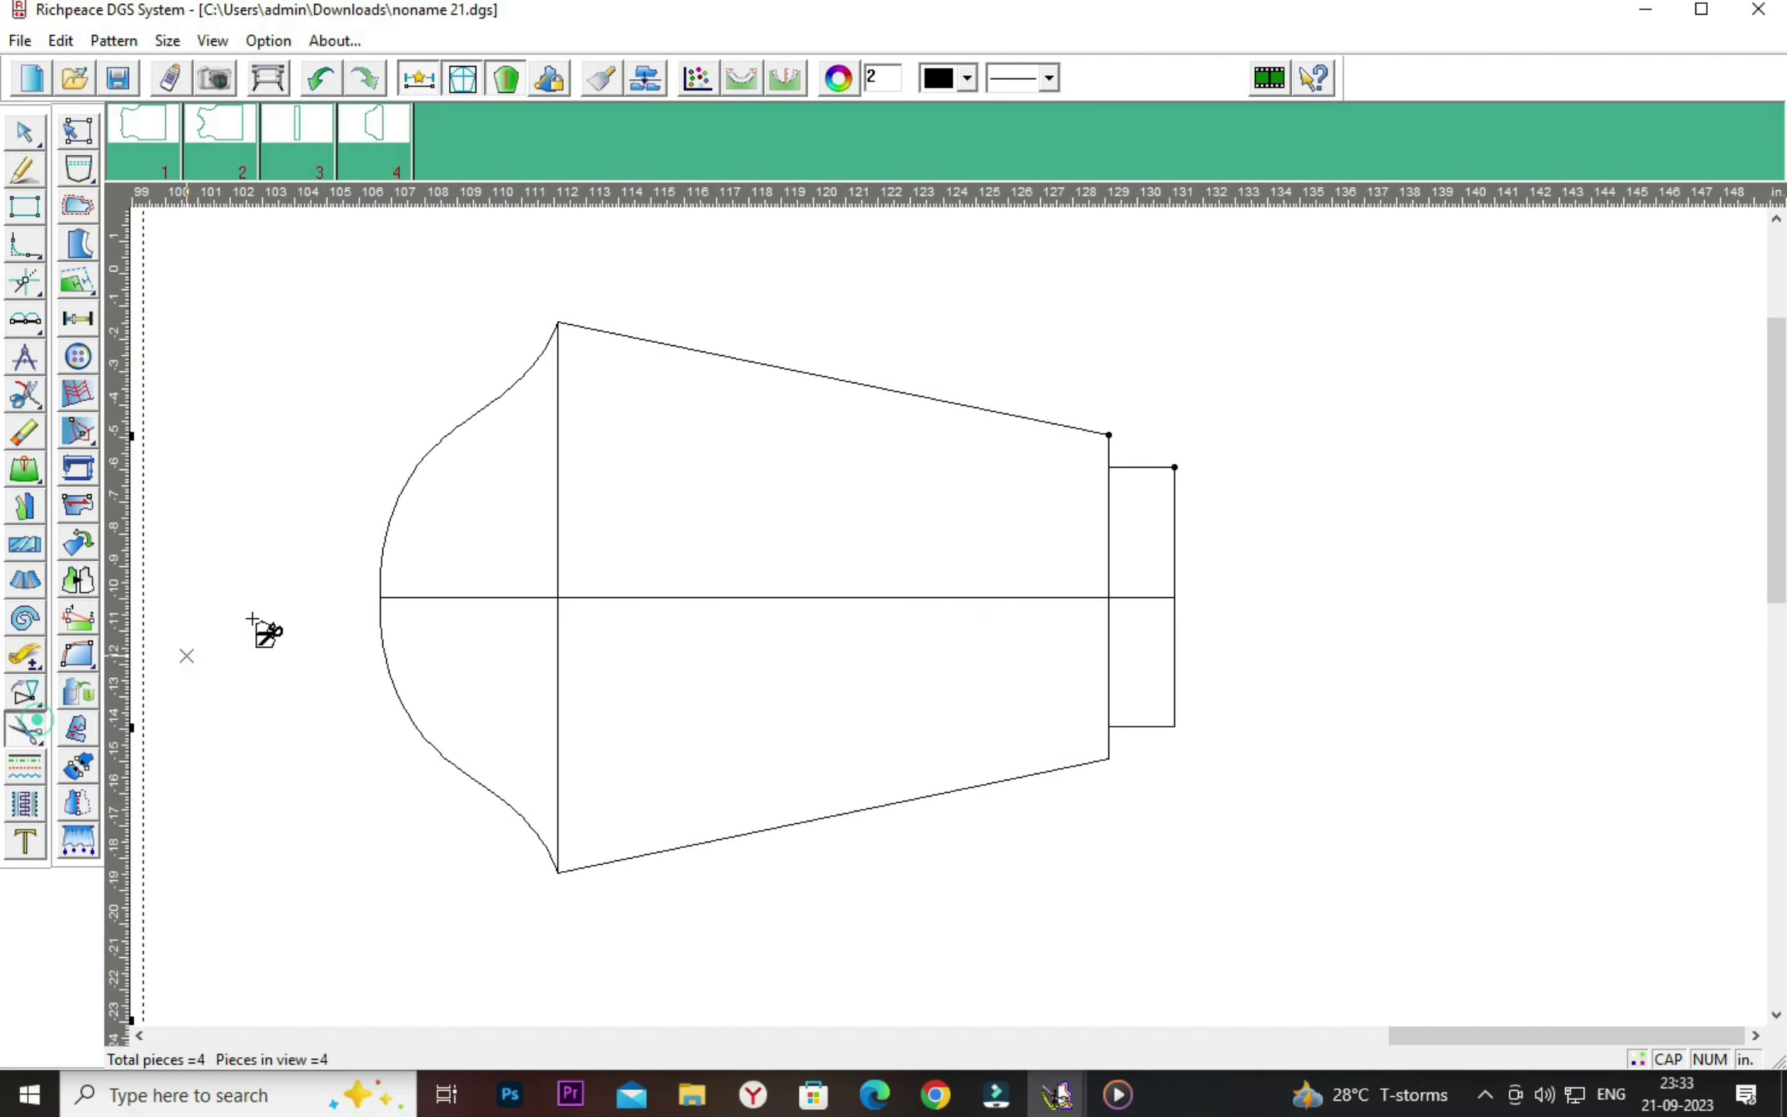
{"action": "left_click_drag", "start_coordinate": [314, 305], "coordinate": [916, 707]}
{"action": "left_click", "coordinate": [1034, 809]}
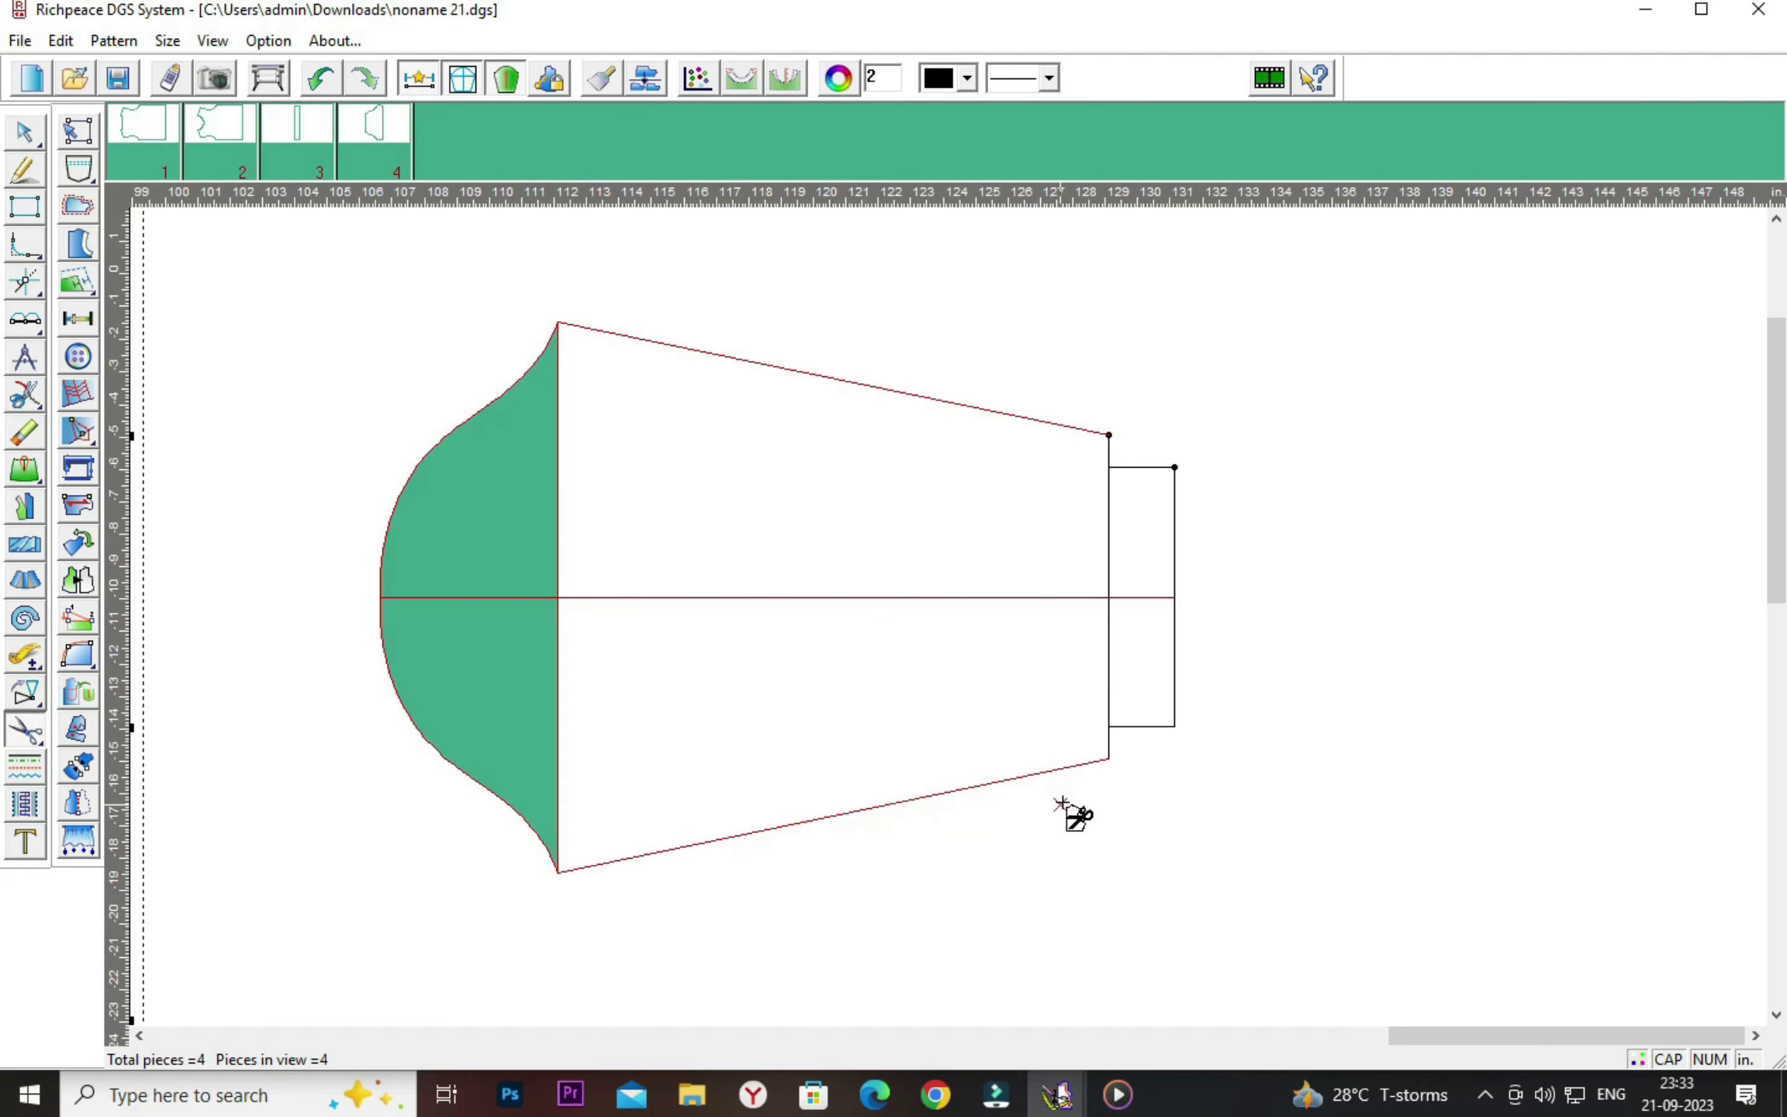
{"action": "left_click", "coordinate": [1105, 560]}
{"action": "left_click", "coordinate": [1107, 658]}
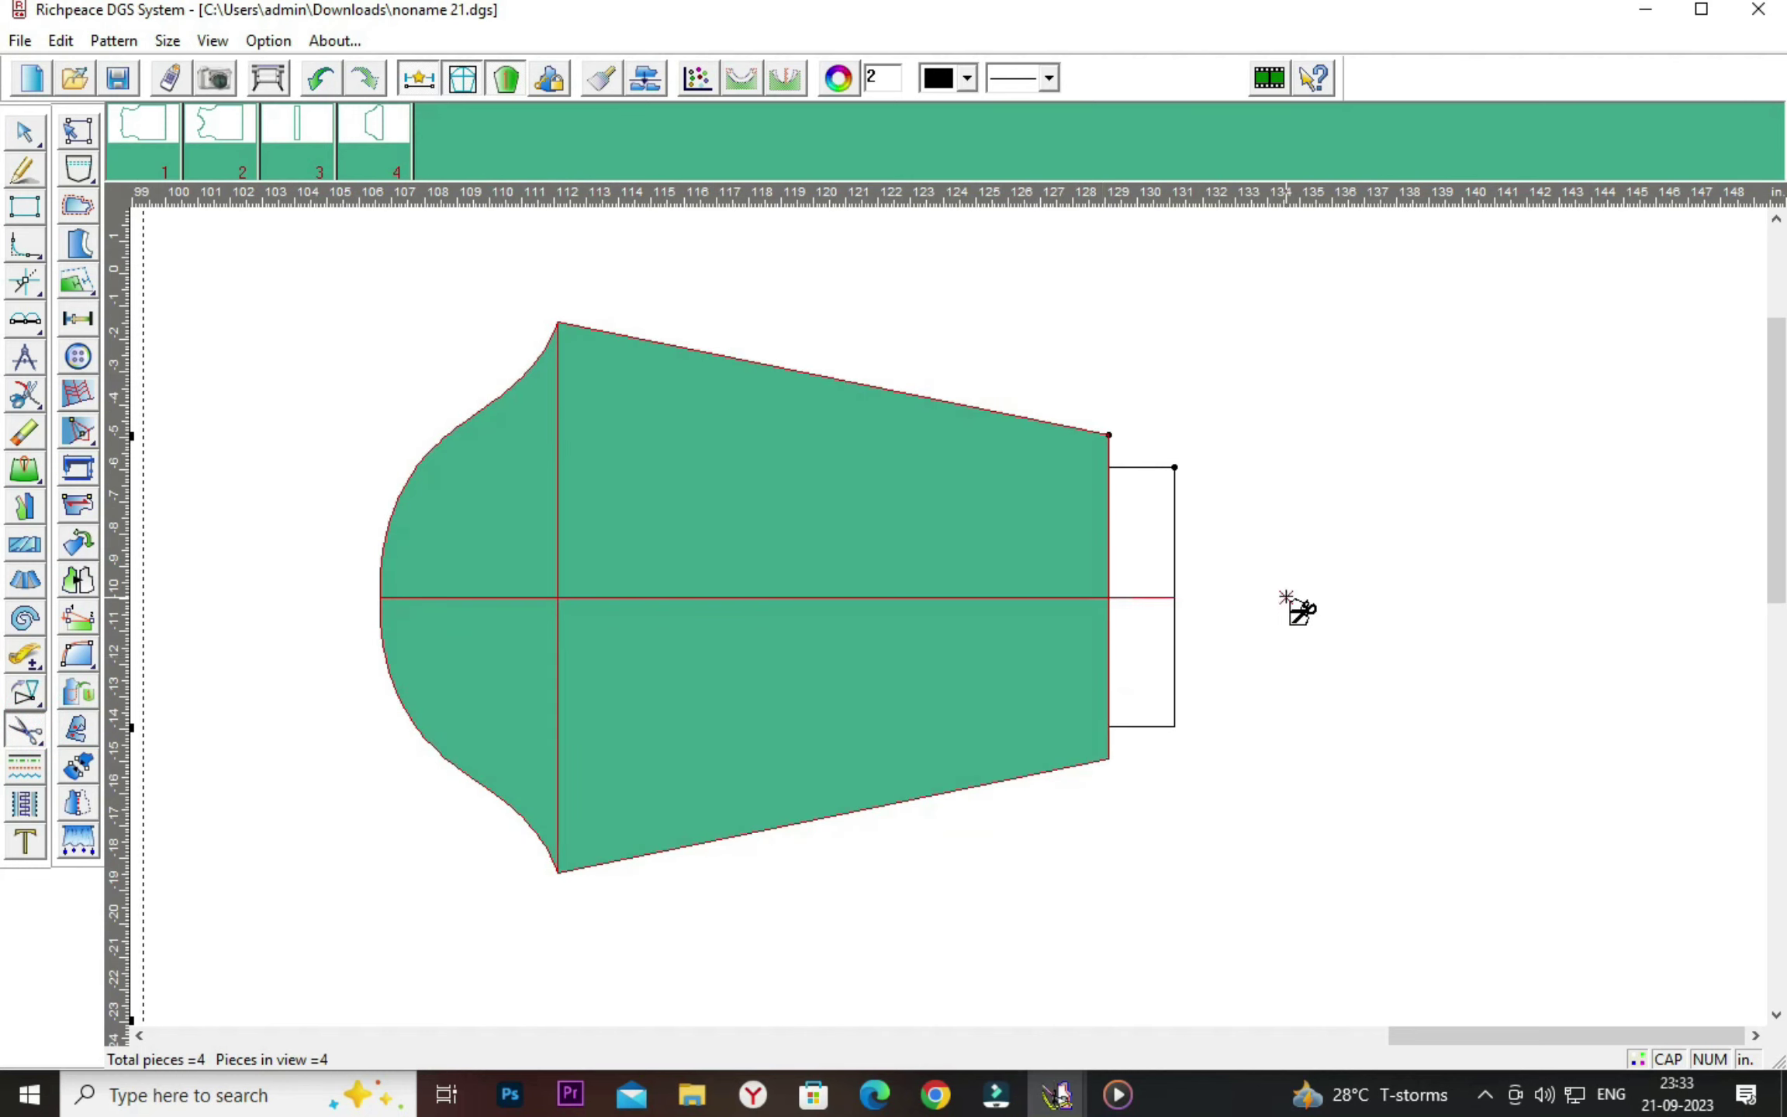
{"action": "right_click", "coordinate": [1284, 594]}
Check the sleeve cap curve and undo the accidental point edit.
{"action": "left_click", "coordinate": [1354, 654]}
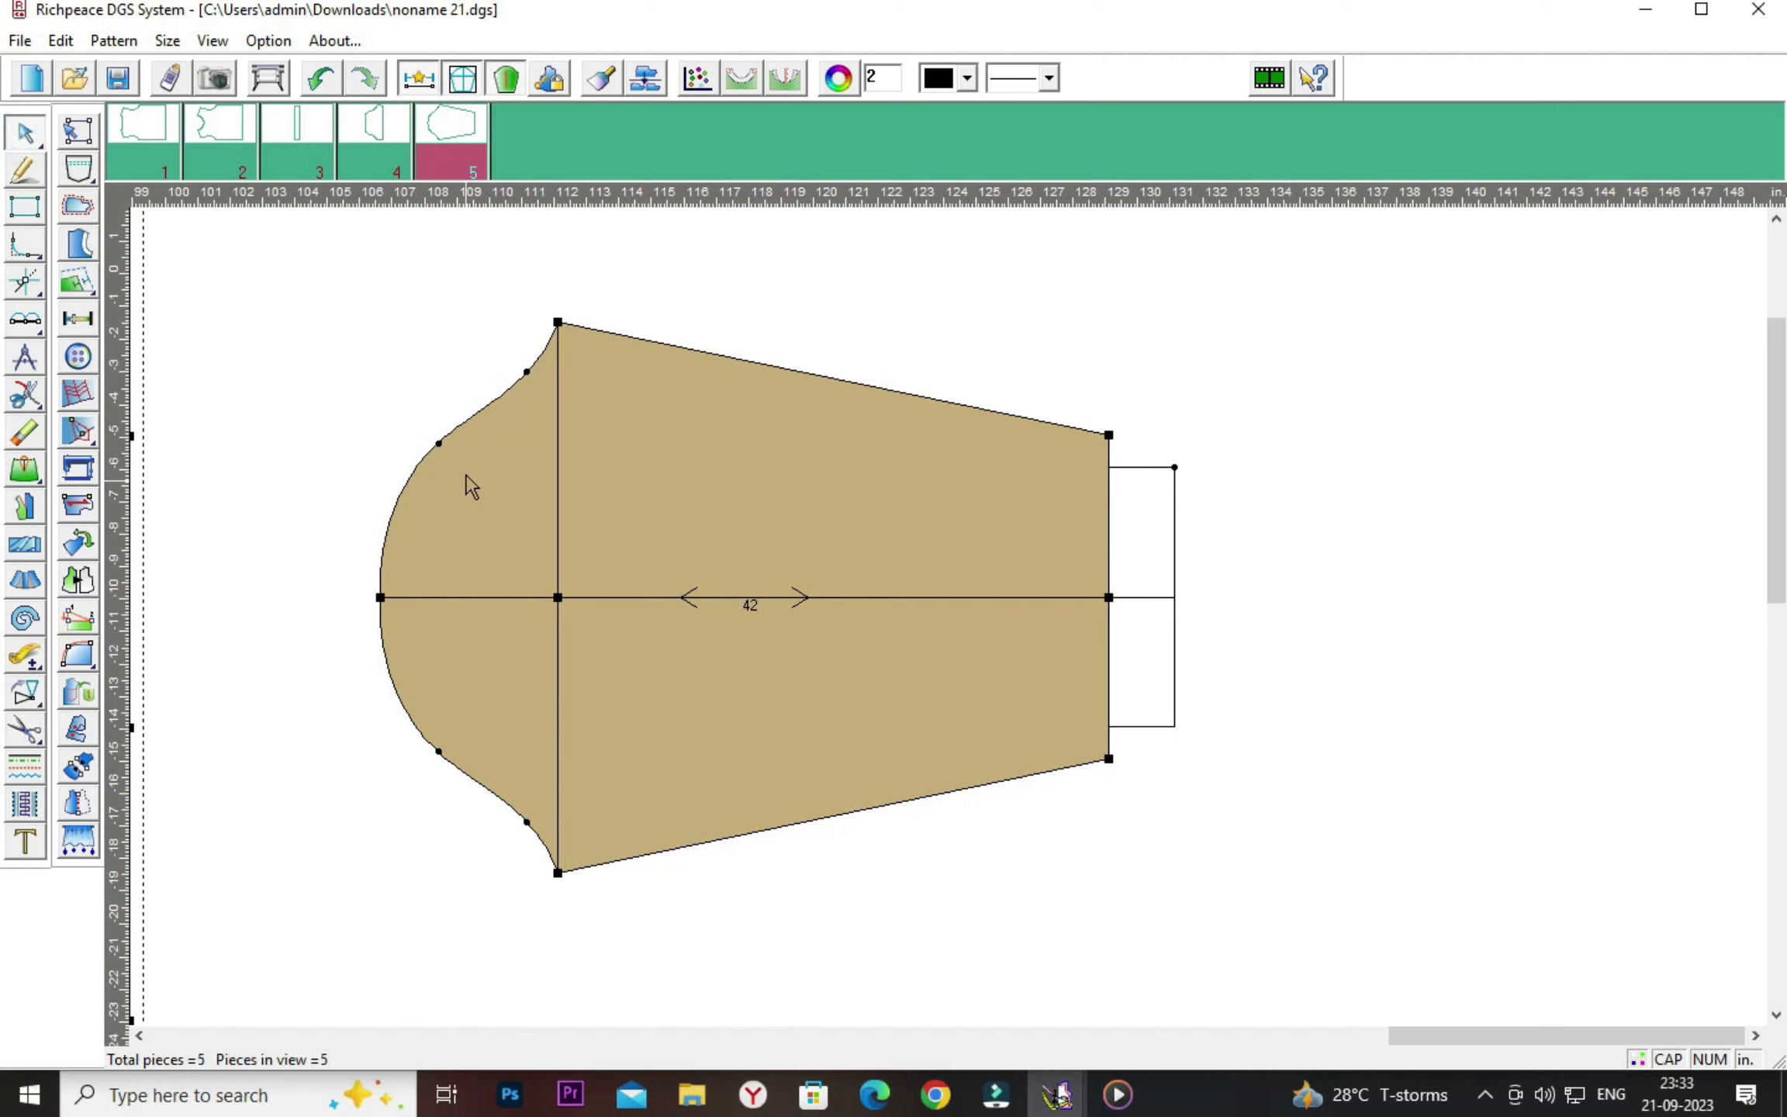
{"action": "left_click", "coordinate": [438, 446]}
{"action": "left_click", "coordinate": [349, 426]}
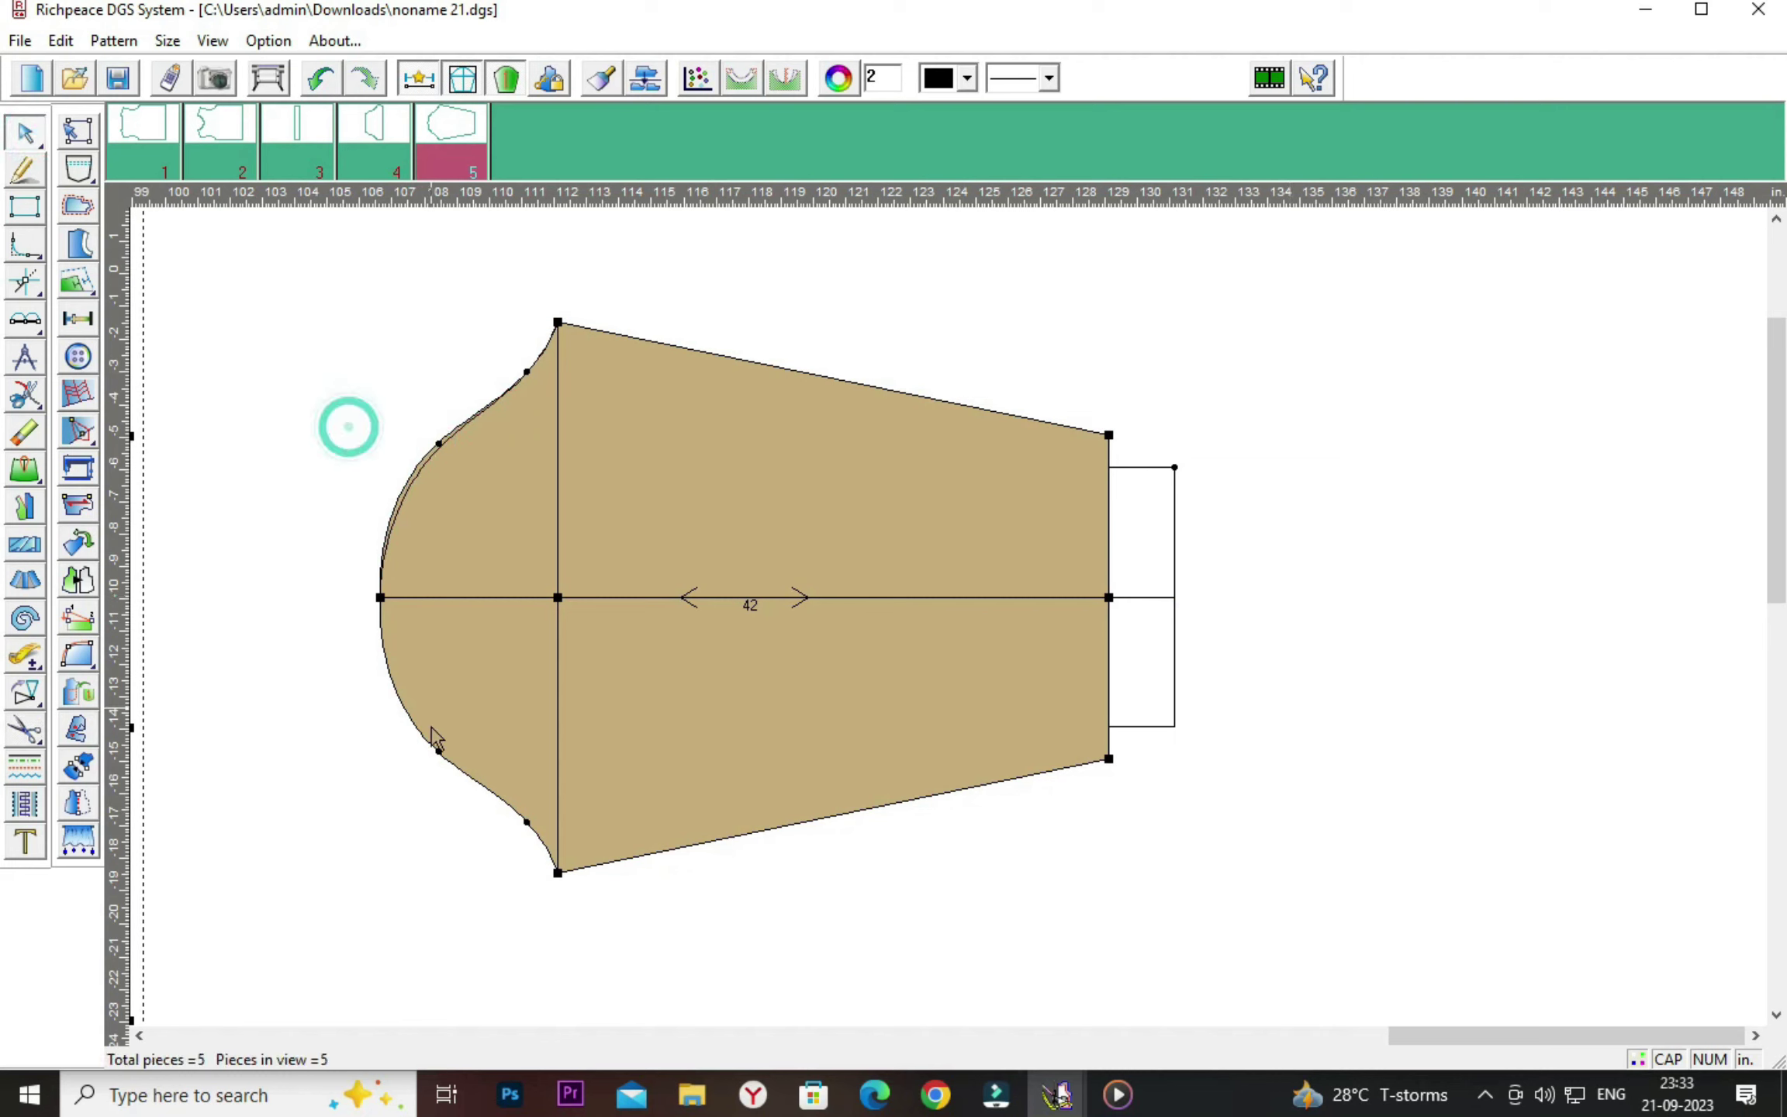
{"action": "right_click", "coordinate": [275, 613]}
{"action": "left_click", "coordinate": [353, 649]}
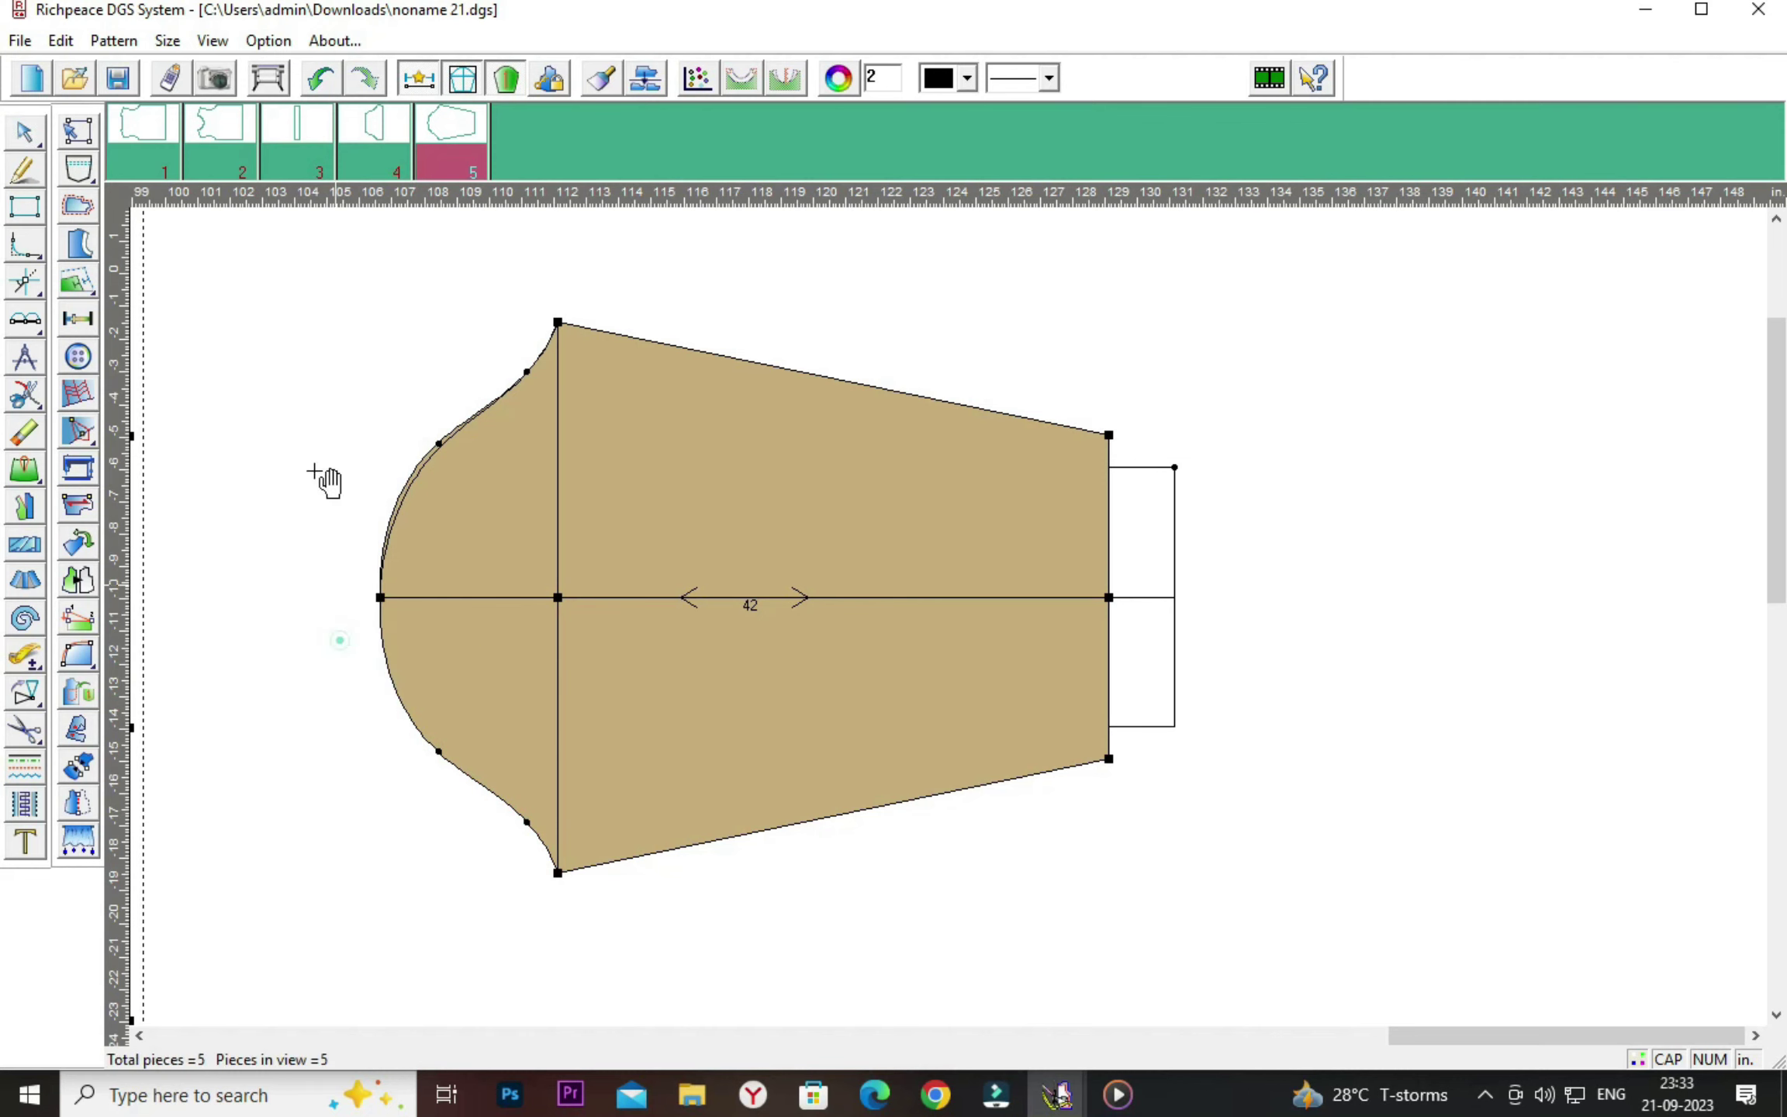
{"action": "left_click", "coordinate": [318, 78]}
Move the sleeve piece to the right, clear of the draft outline.
{"action": "right_click", "coordinate": [474, 318]}
{"action": "left_click", "coordinate": [431, 403]}
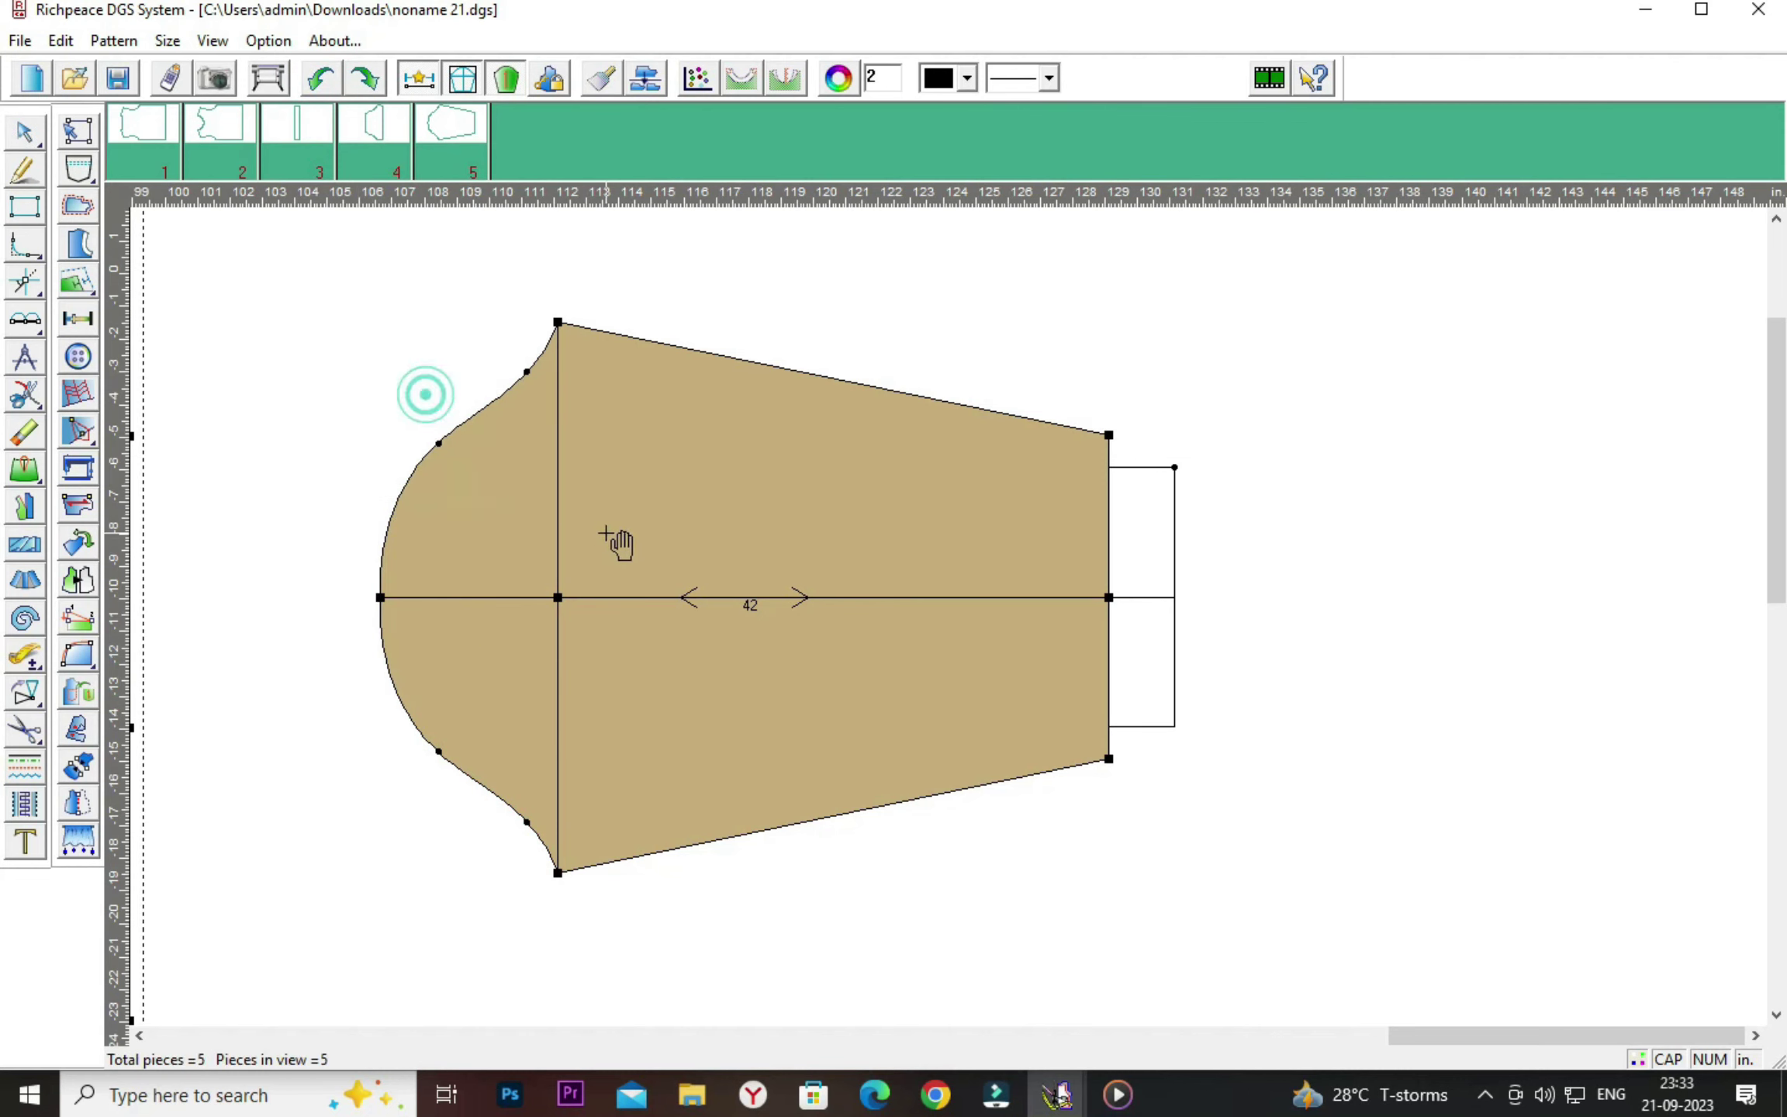
{"action": "left_click", "coordinate": [875, 545]}
{"action": "left_click_drag", "start_coordinate": [958, 632], "coordinate": [1309, 597]}
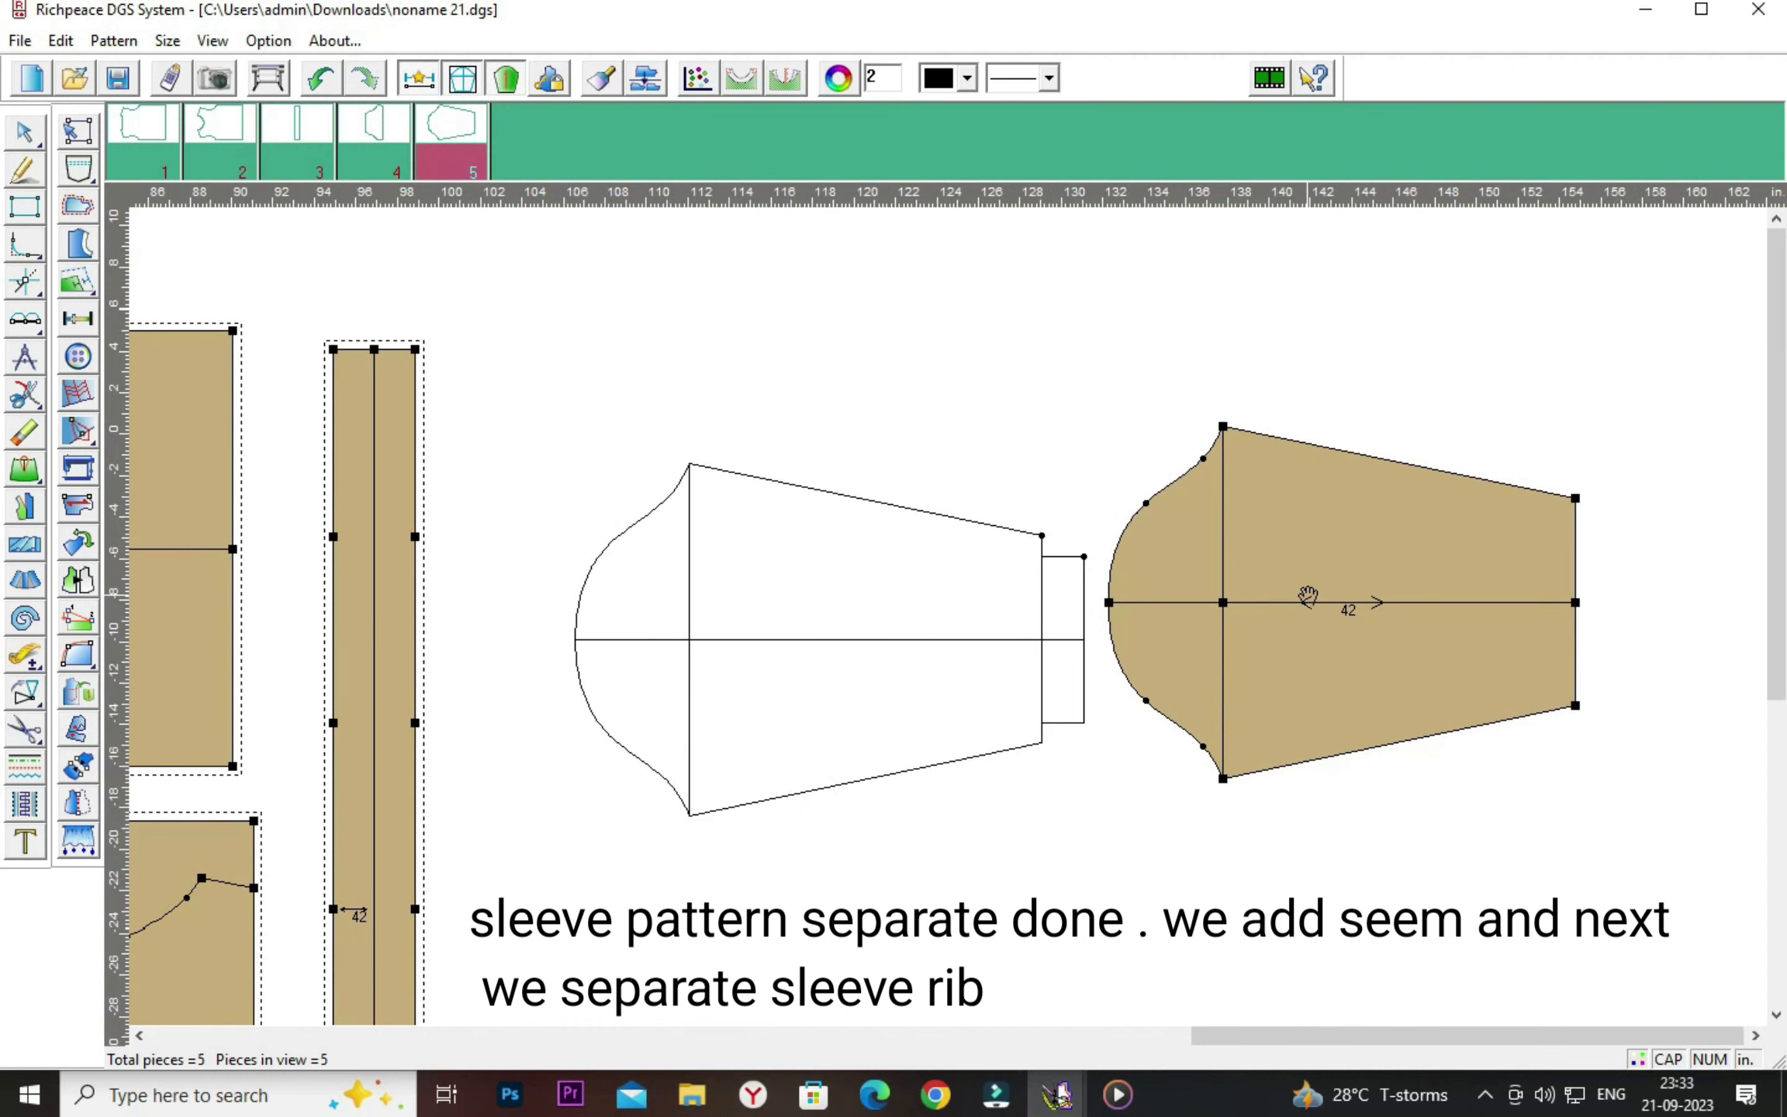
Add a seam allowance of 4 around the sleeve piece.
{"action": "left_click", "coordinate": [78, 205]}
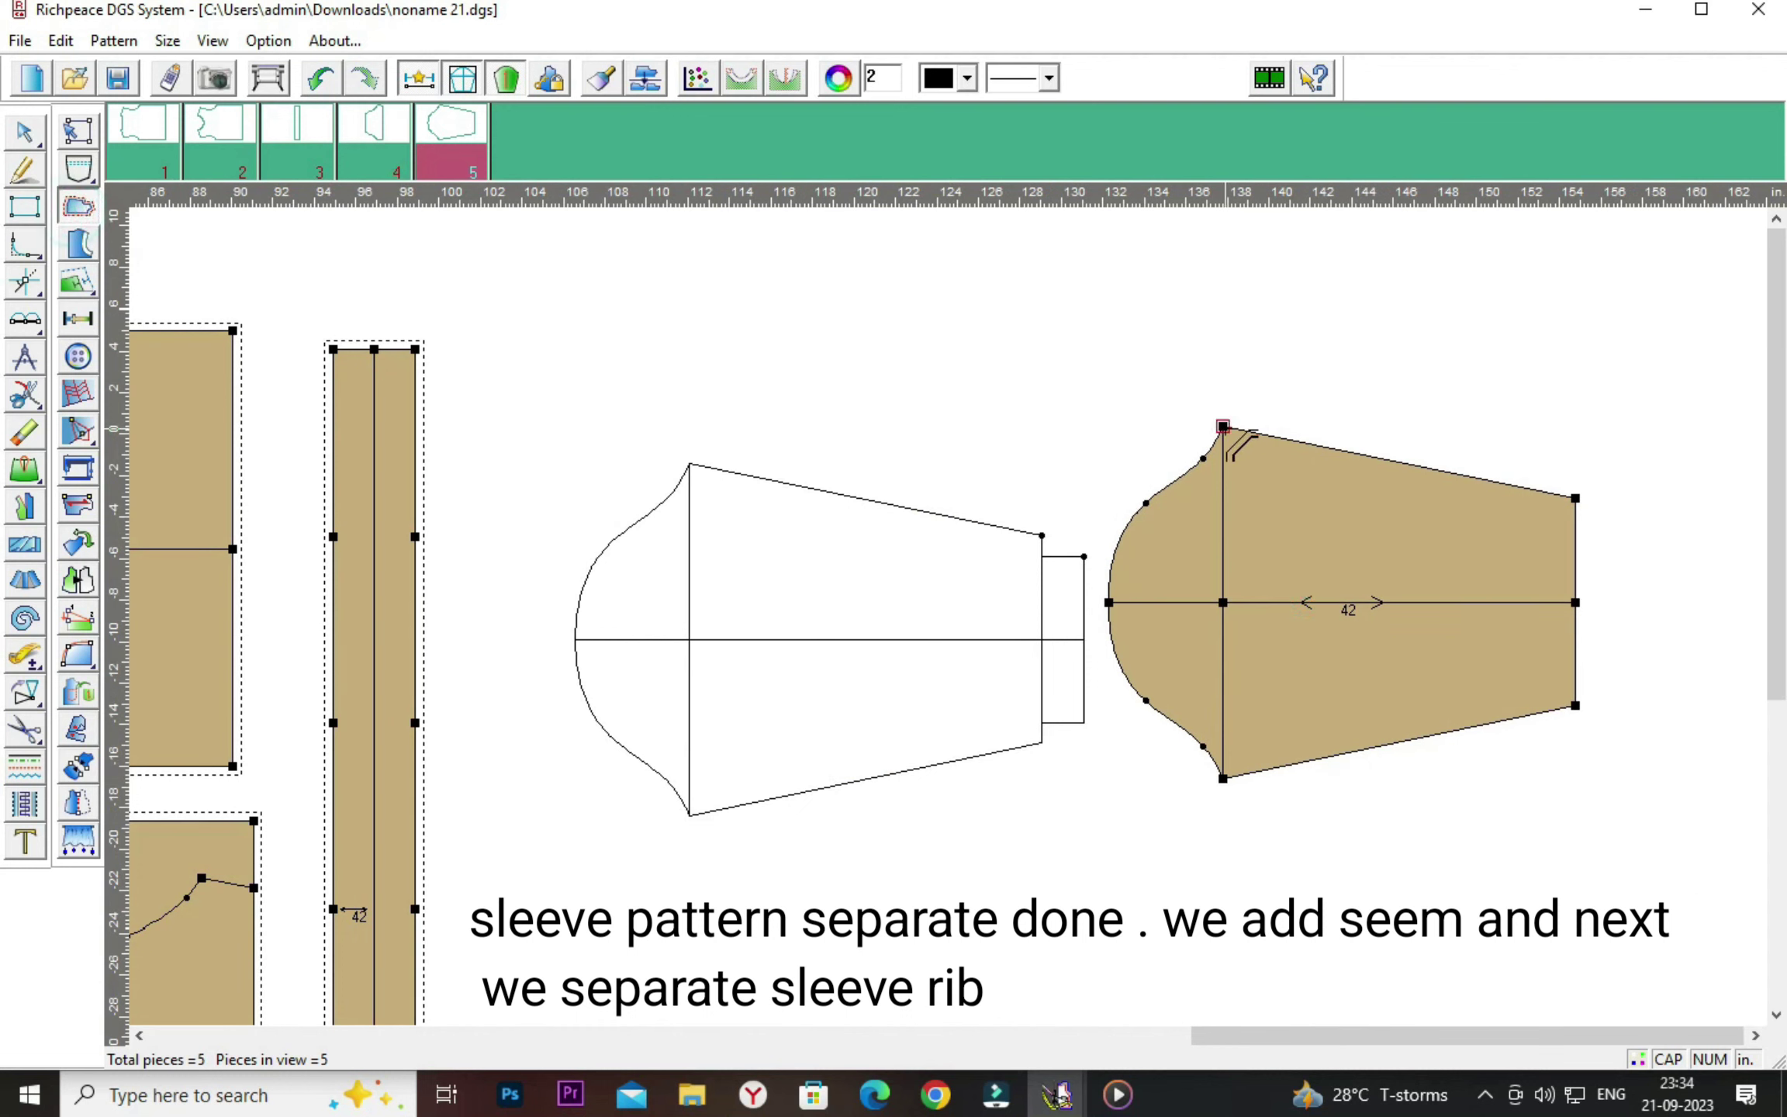
{"action": "left_click", "coordinate": [1224, 427]}
{"action": "key", "text": "BackSpace"}
{"action": "left_click", "coordinate": [869, 287]}
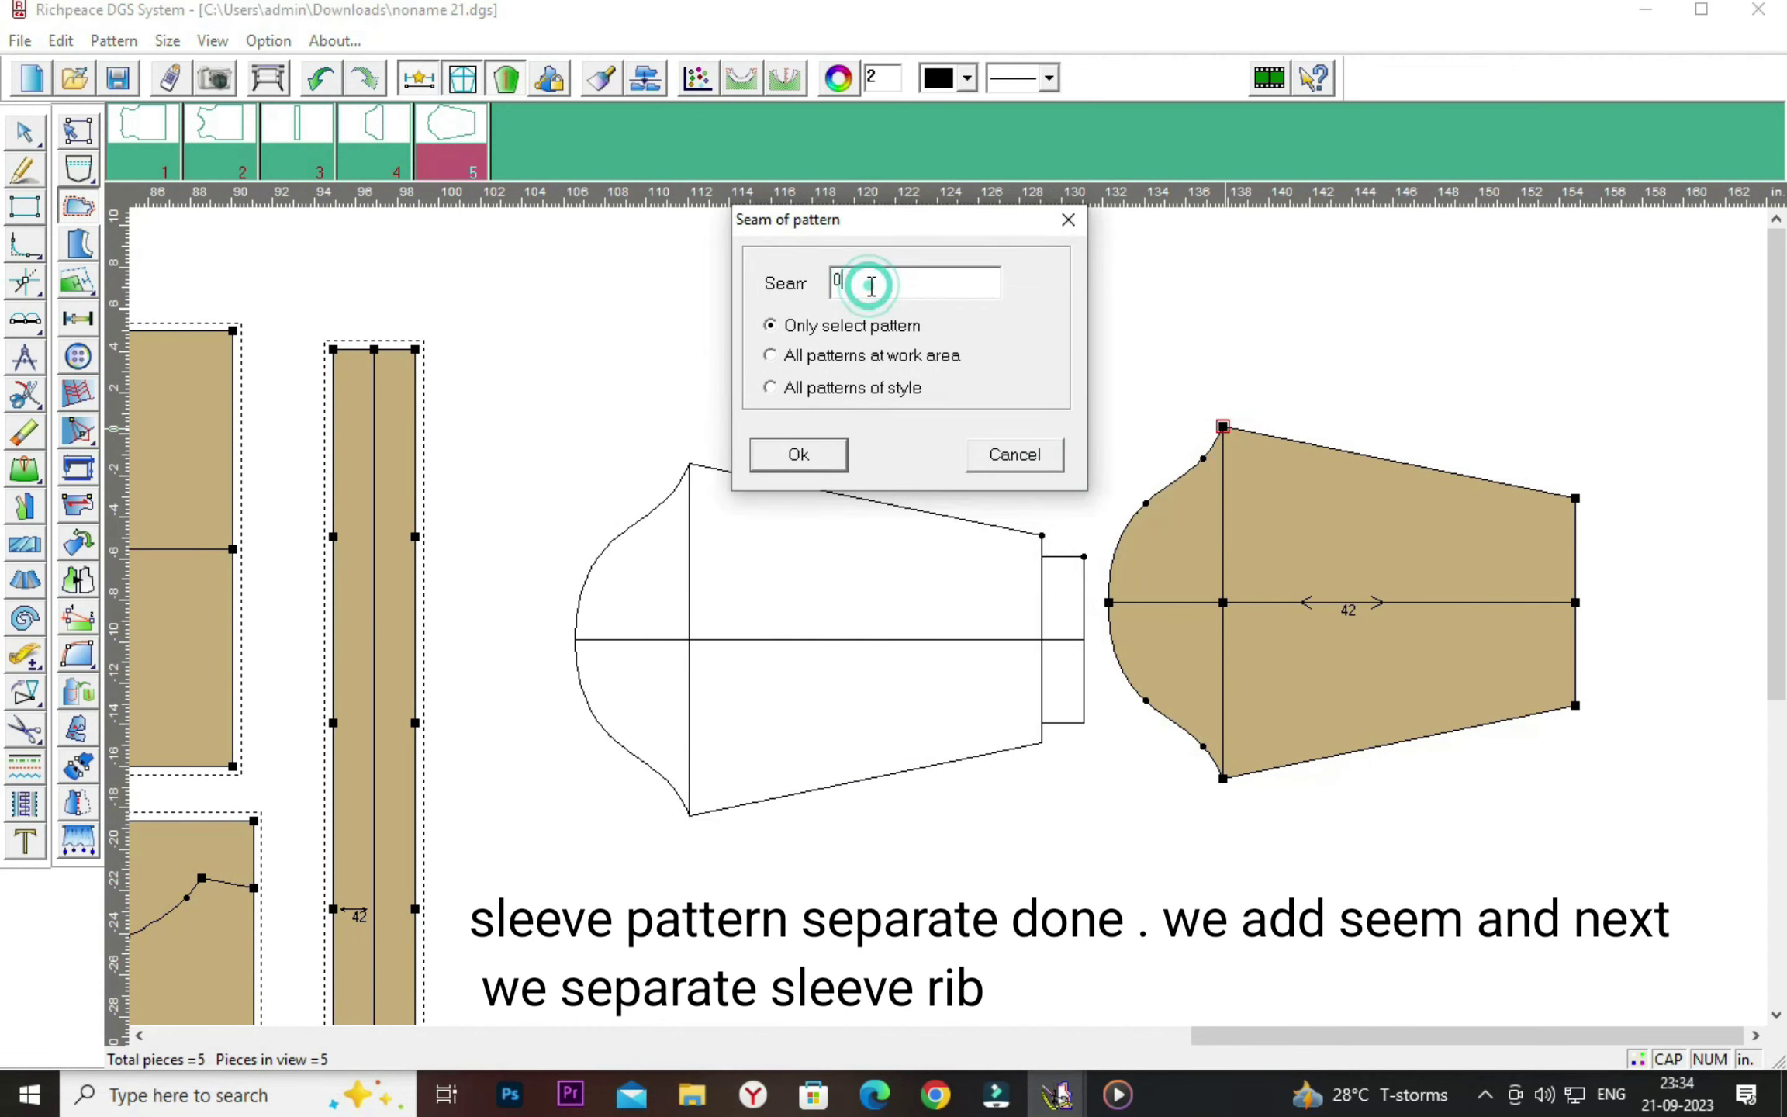
{"action": "left_click", "coordinate": [822, 444]}
Move the seamed sleeve piece further to the right.
{"action": "right_click", "coordinate": [971, 392]}
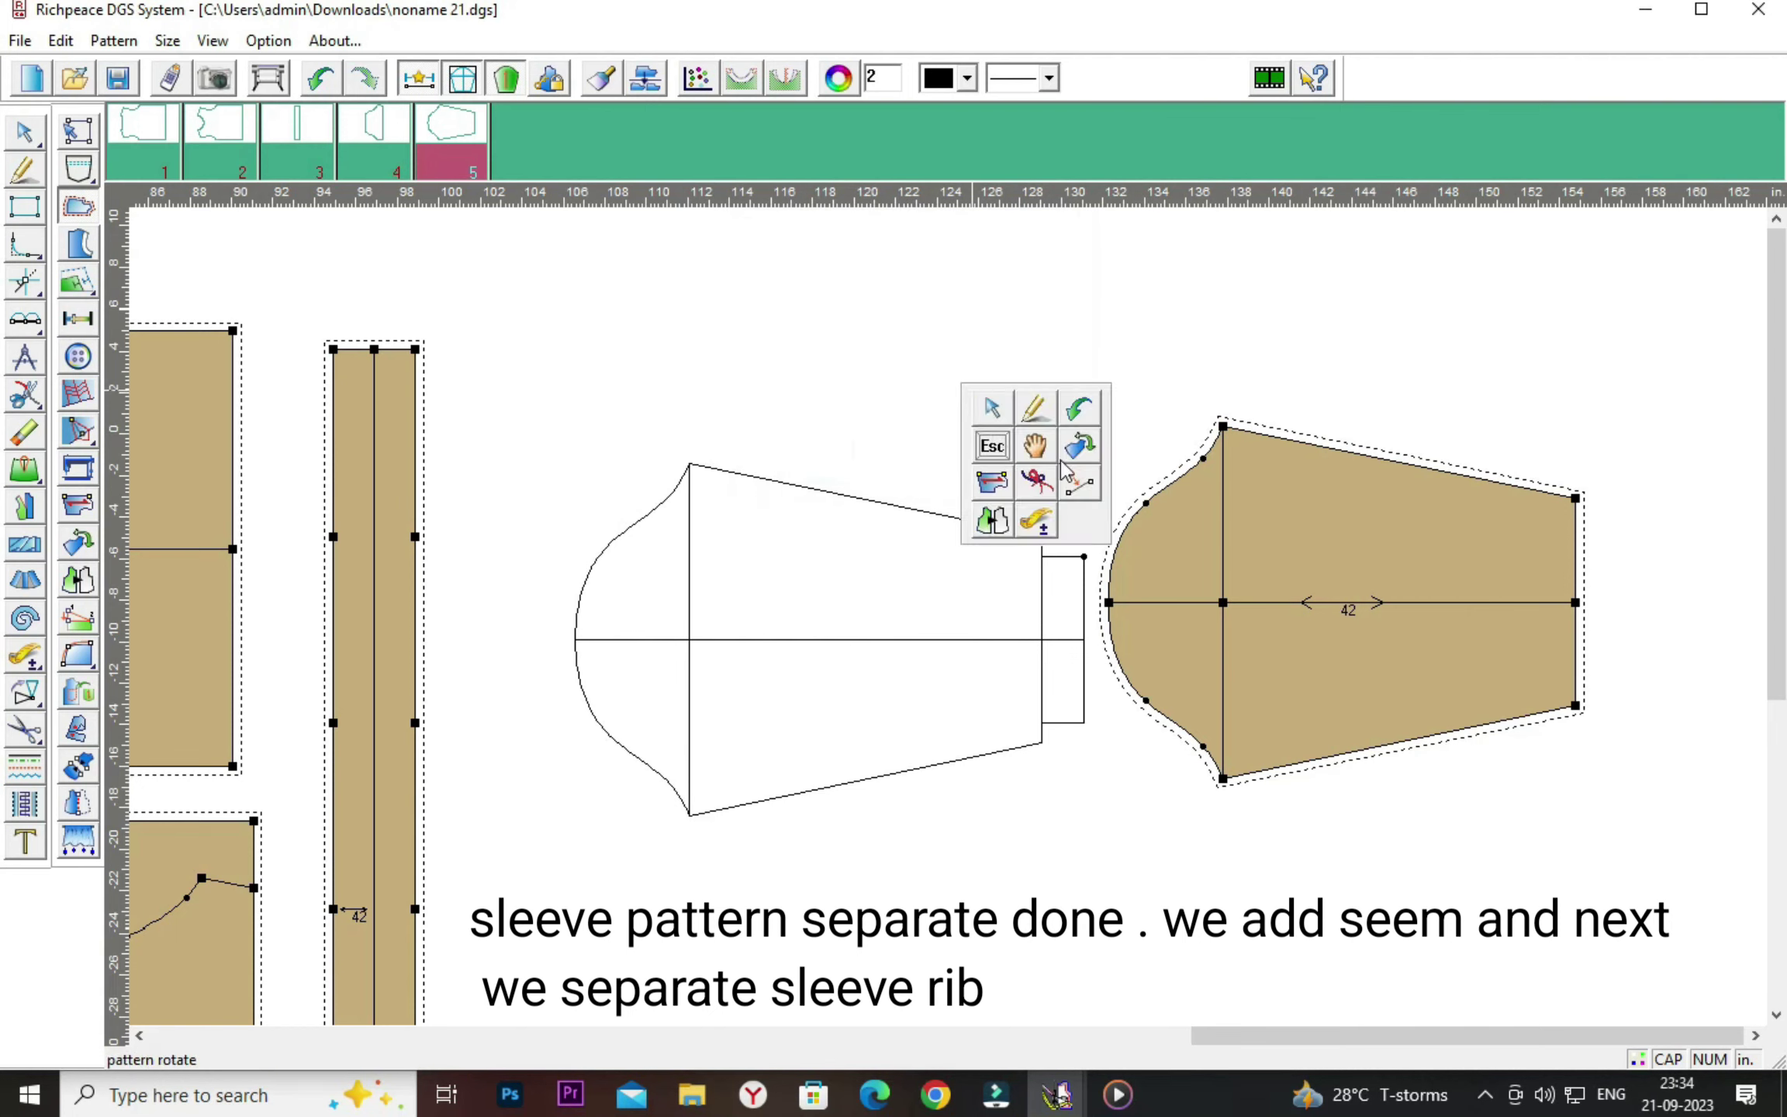
{"action": "left_click", "coordinate": [1045, 434]}
{"action": "left_click", "coordinate": [1308, 578]}
{"action": "left_click", "coordinate": [1368, 527]}
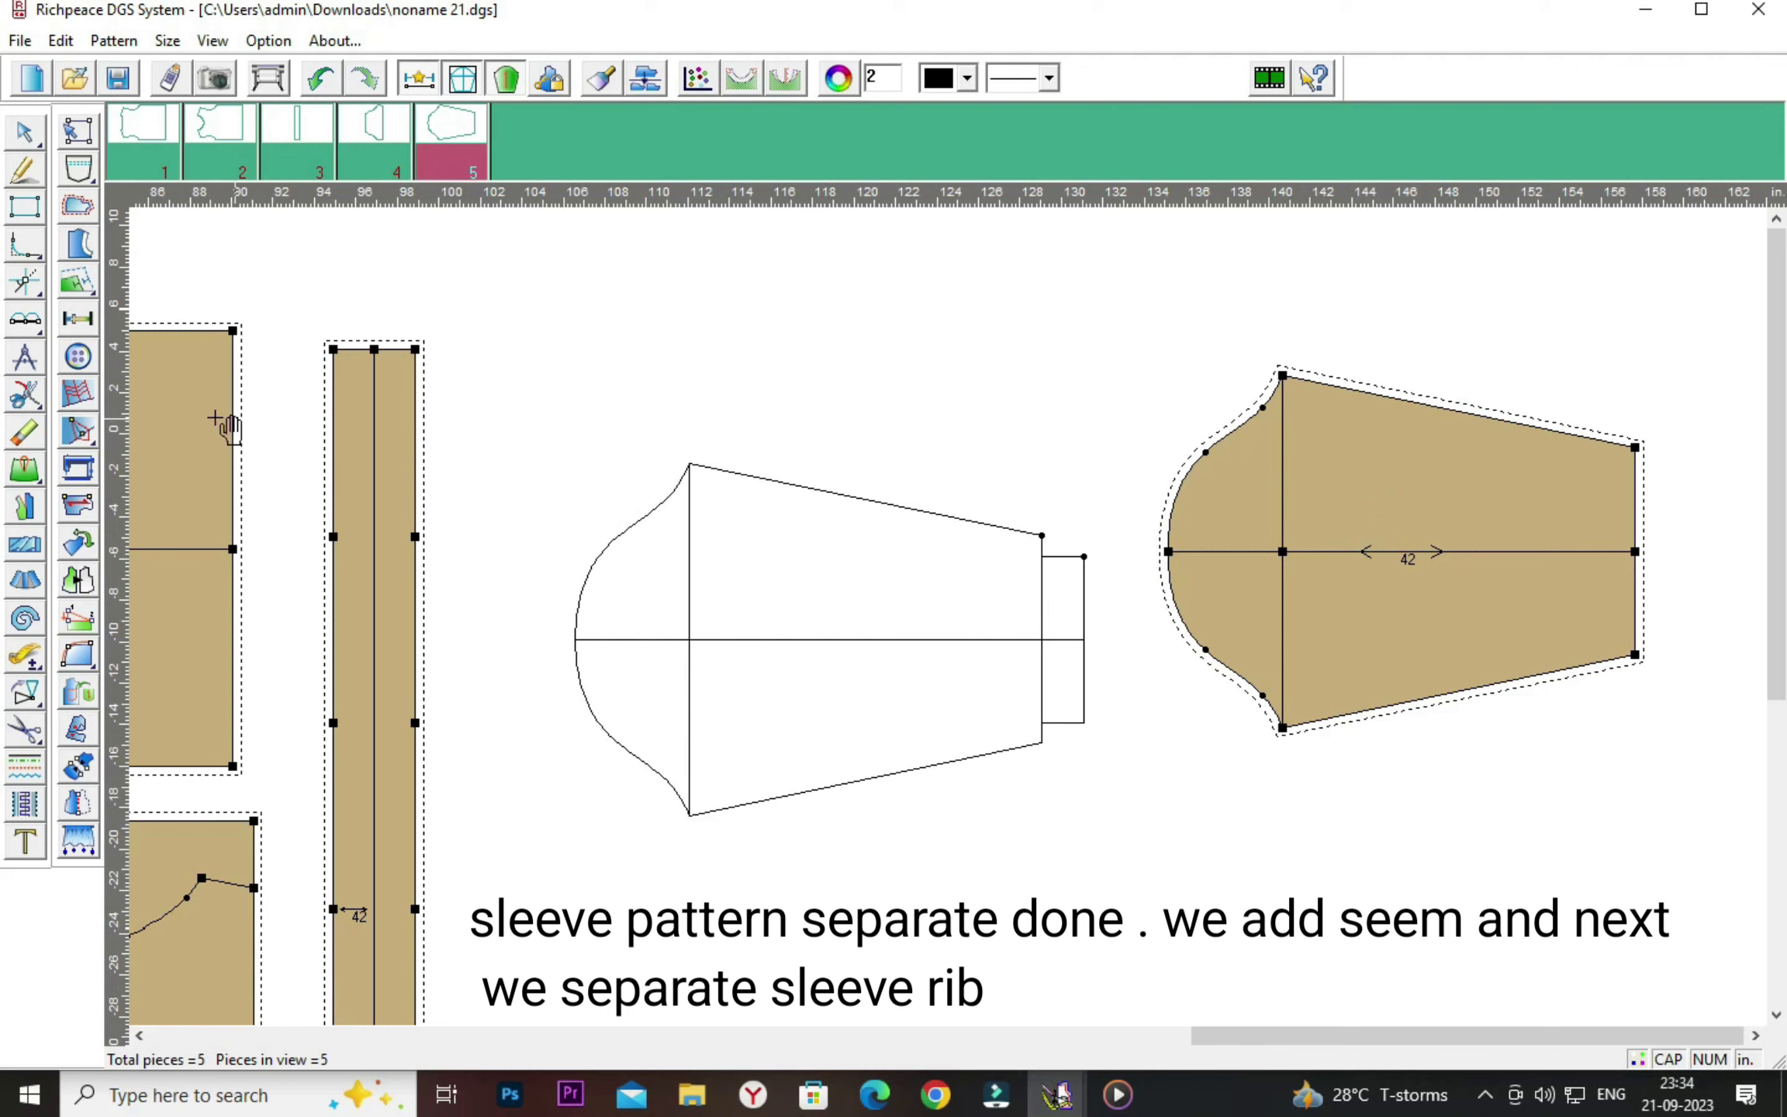
Cut the cuff rectangle out of the draft as pattern piece 6.
{"action": "left_click", "coordinate": [24, 729]}
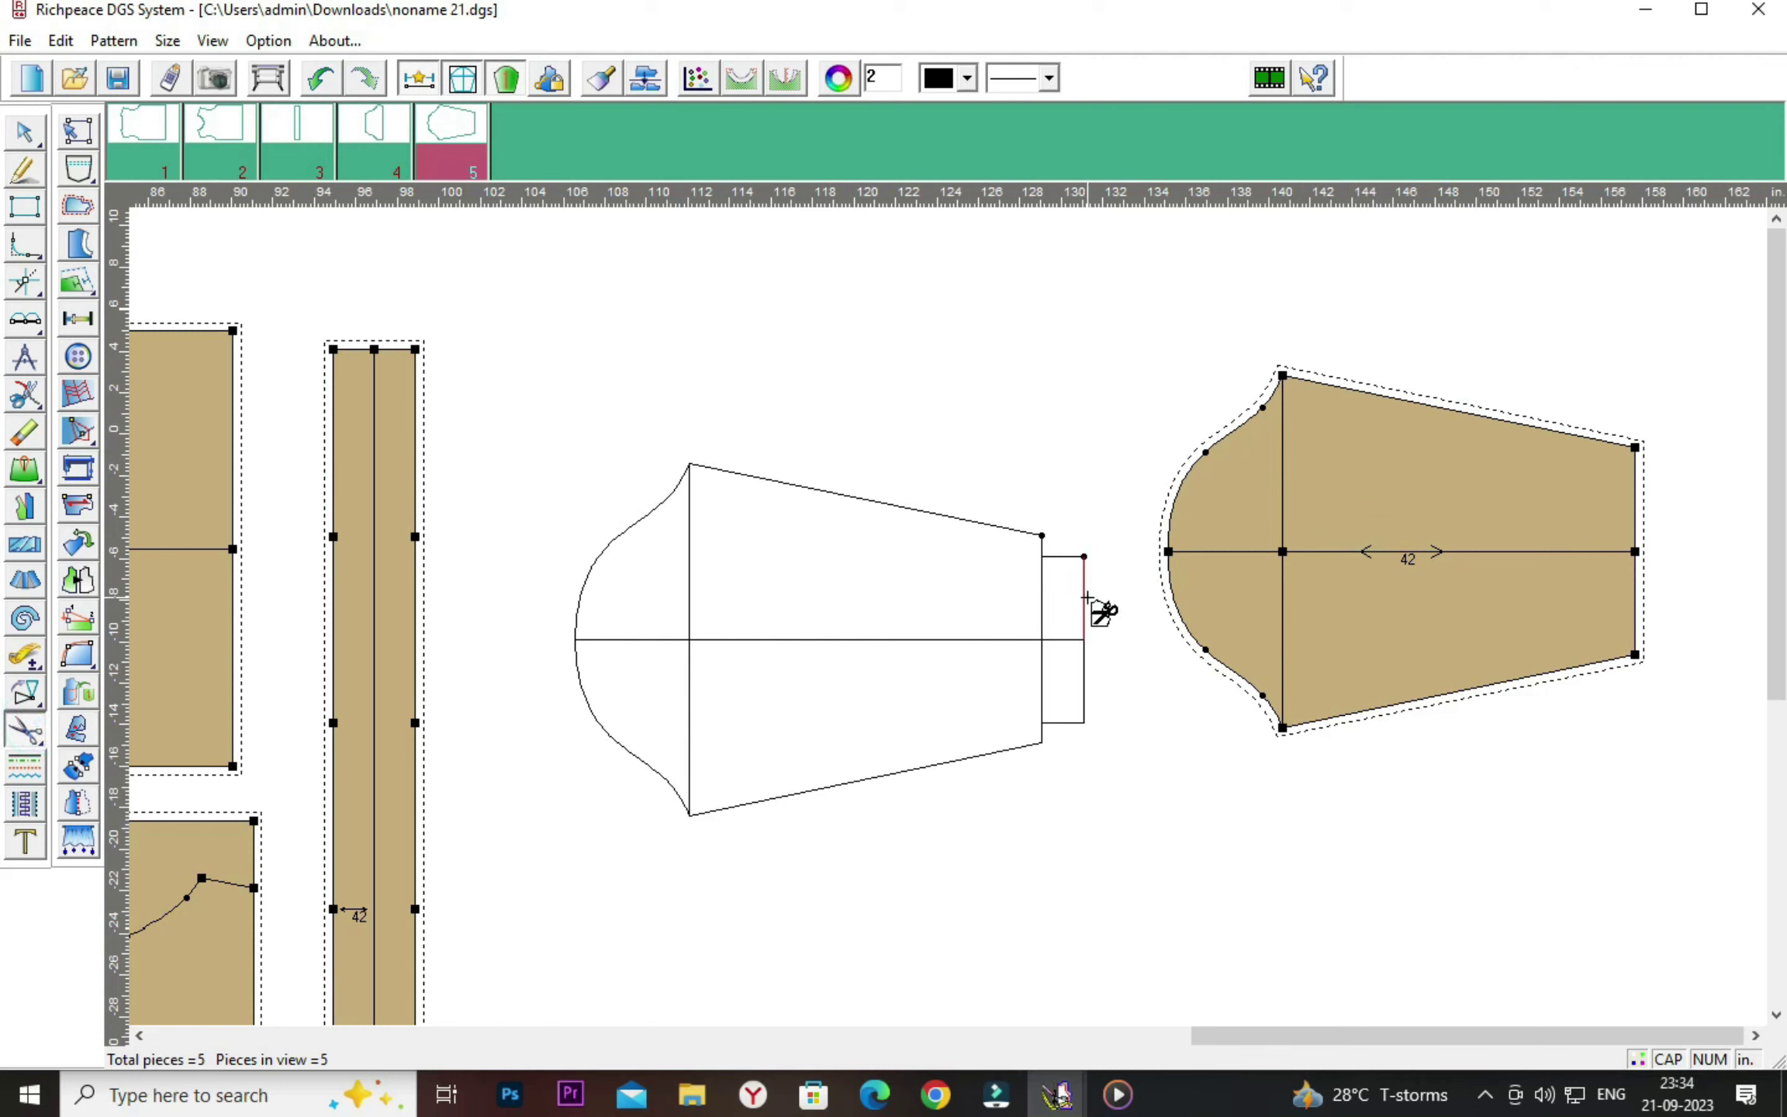
{"action": "left_click", "coordinate": [1045, 583]}
{"action": "left_click", "coordinate": [1046, 671]}
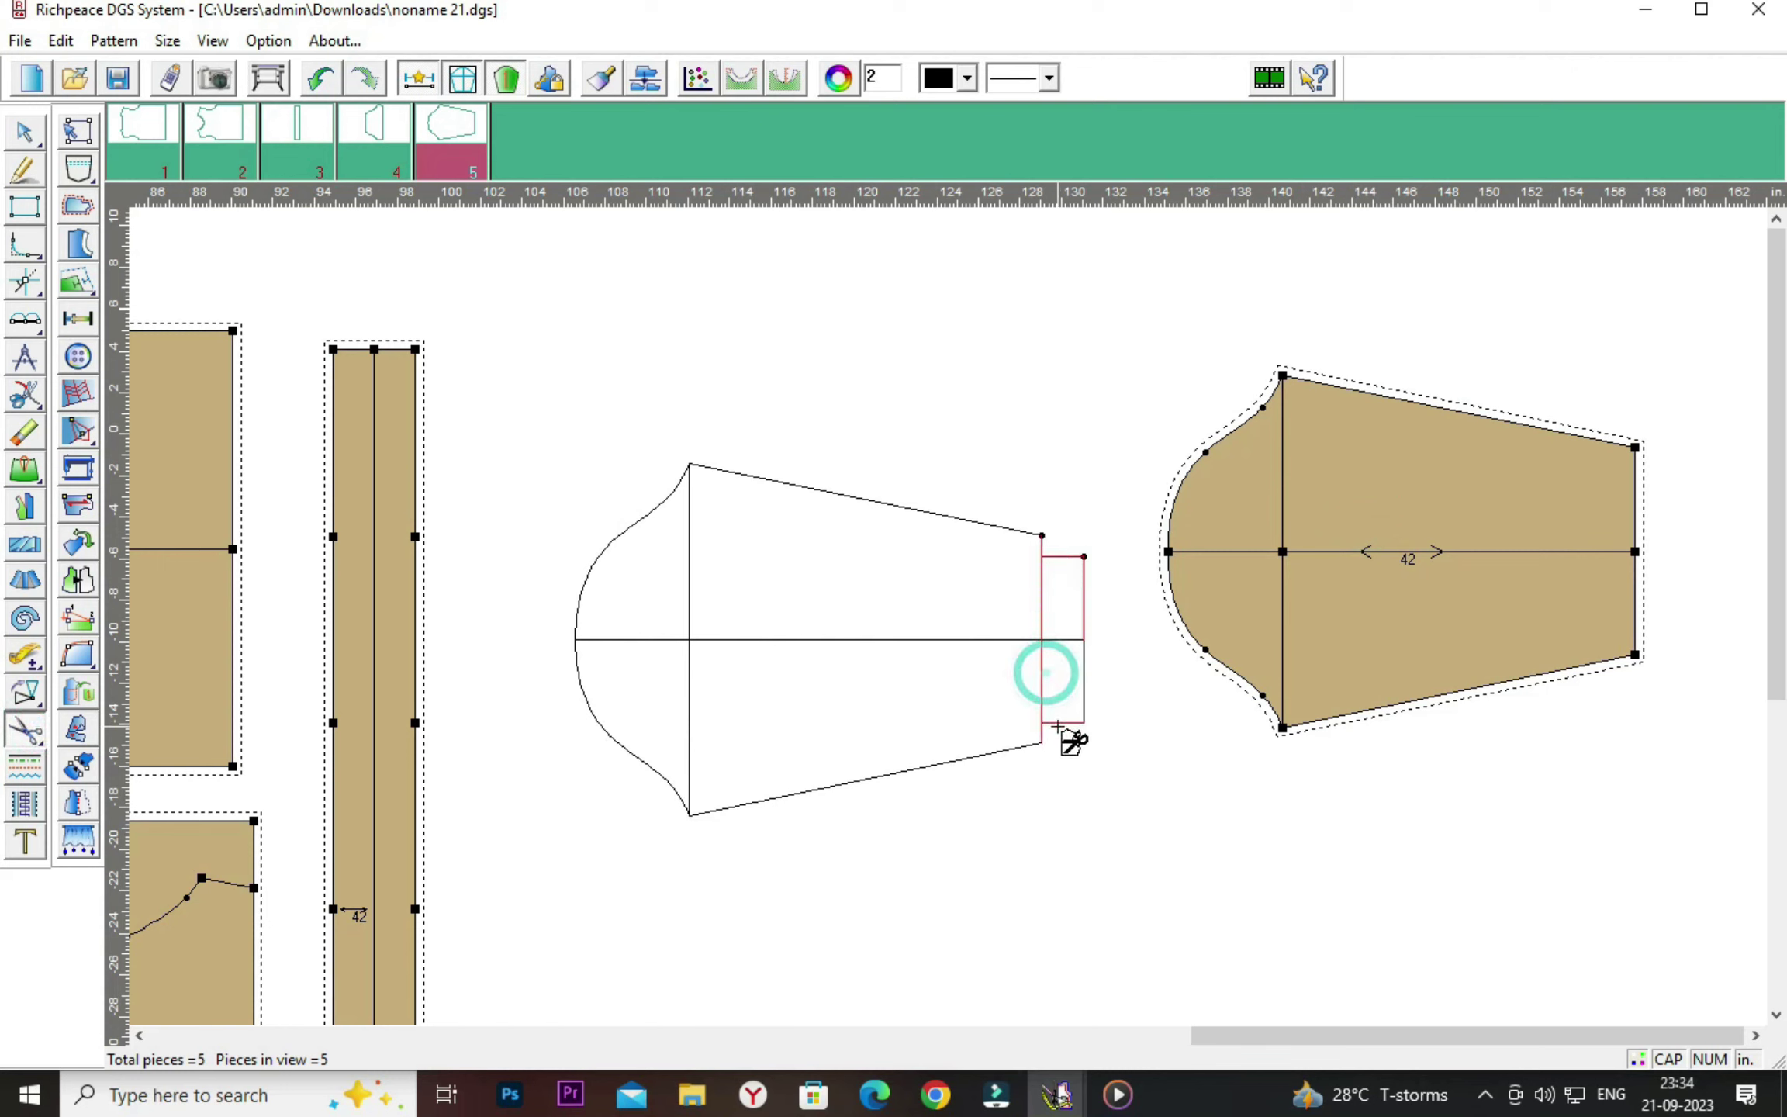
{"action": "left_click", "coordinate": [1061, 712]}
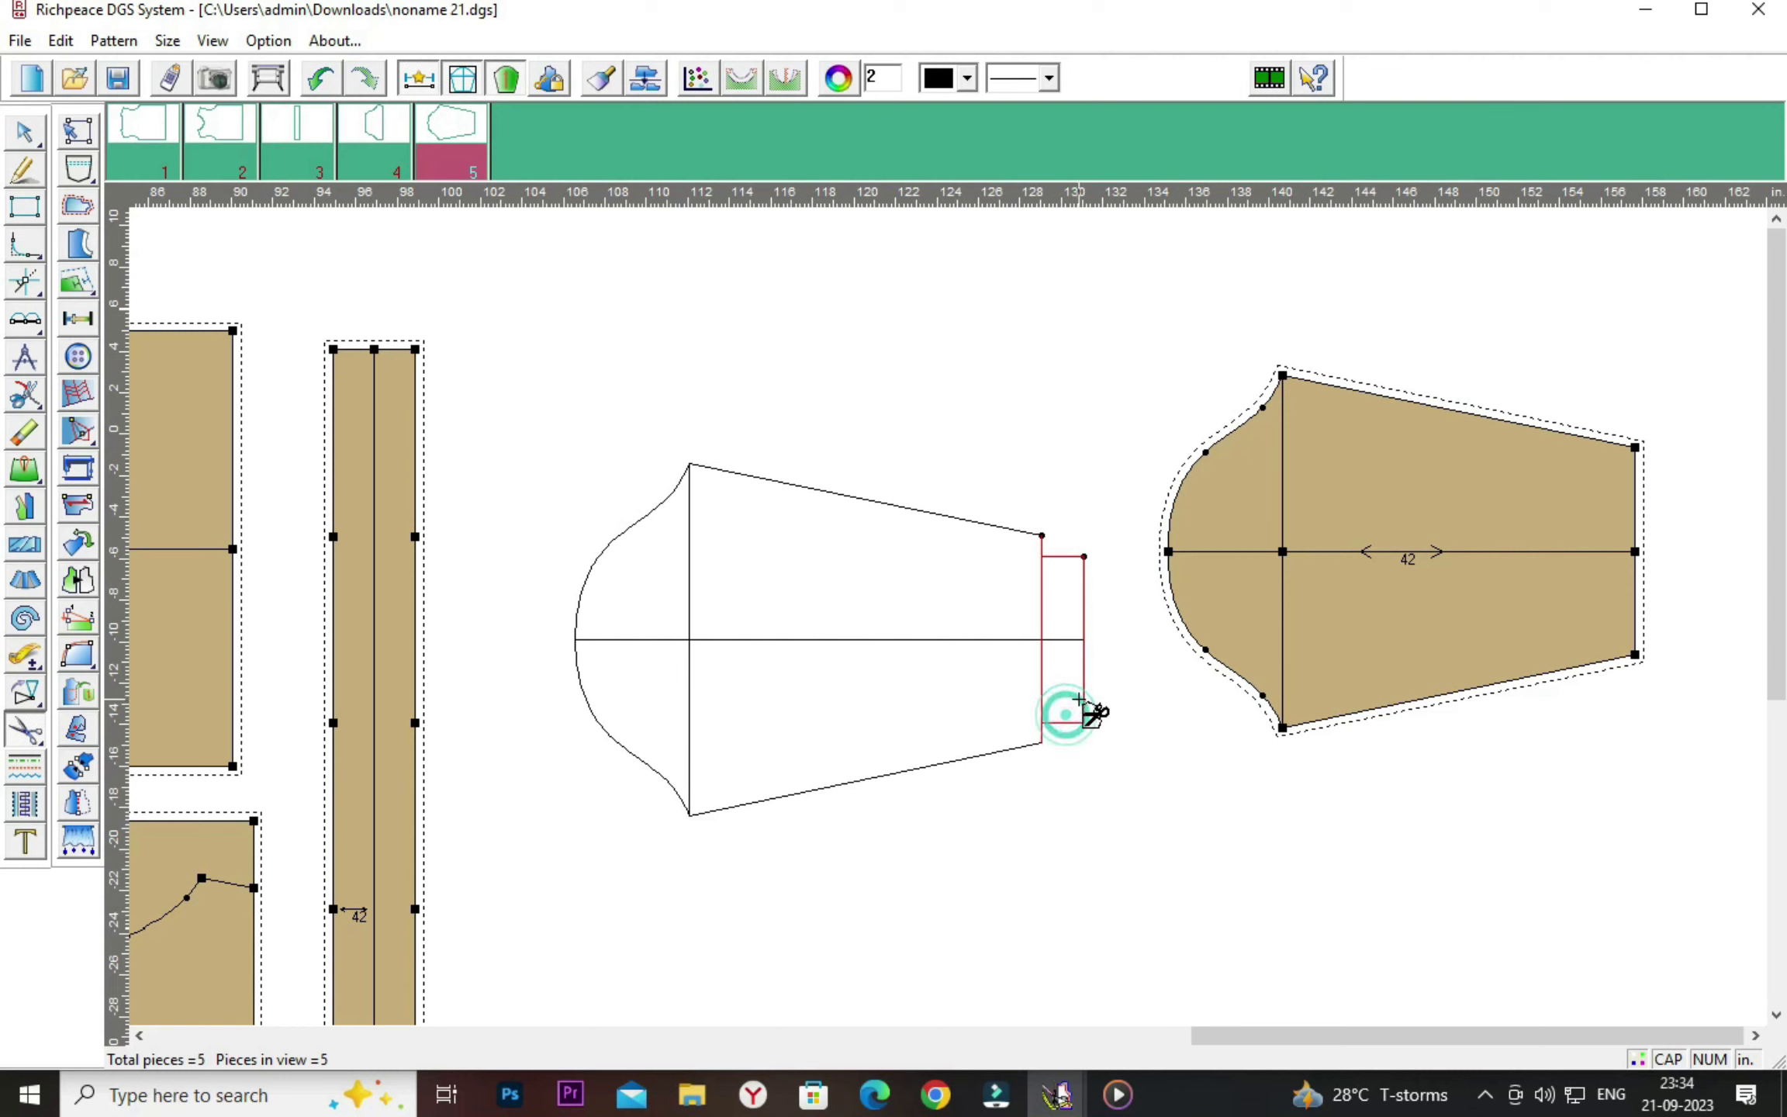
Move the new cuff piece away from the draft, right of the sleeve.
{"action": "right_click", "coordinate": [1117, 669]}
{"action": "left_click", "coordinate": [1177, 713]}
{"action": "left_click_drag", "start_coordinate": [1062, 643], "coordinate": [948, 617]}
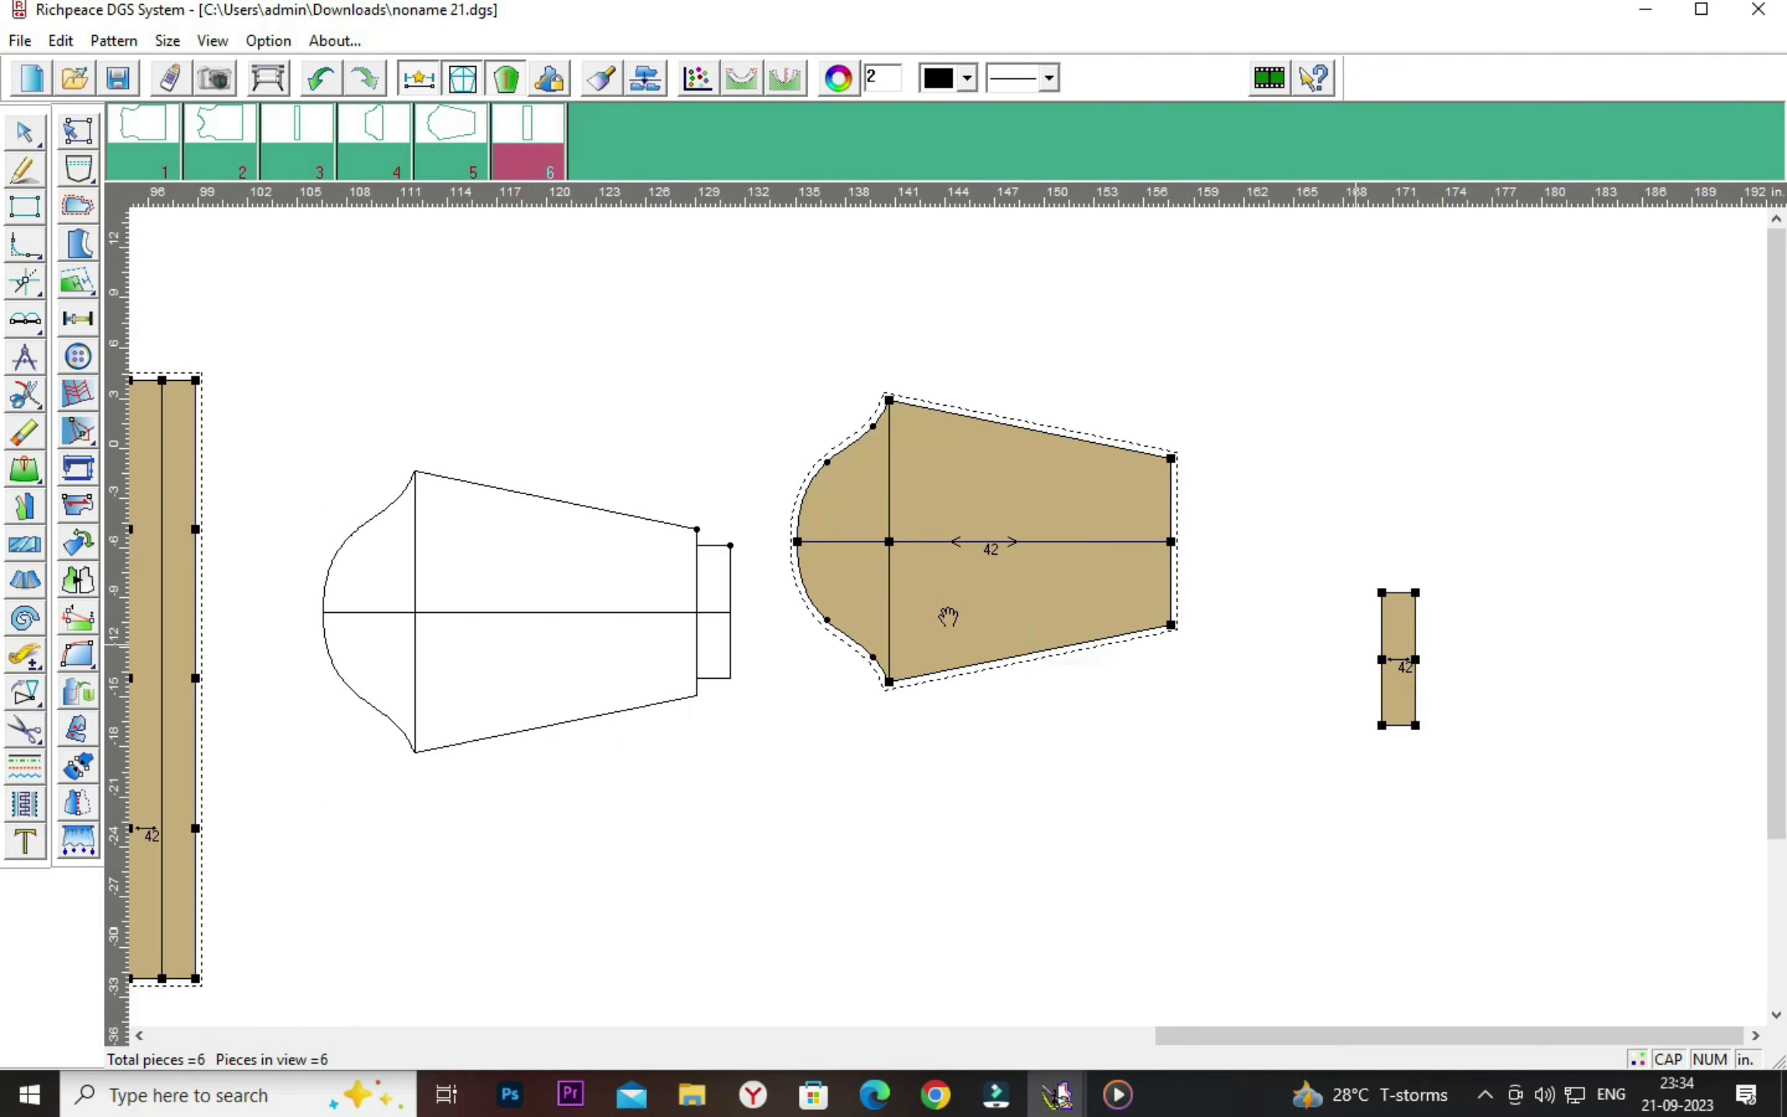
{"action": "left_click", "coordinate": [1185, 536]}
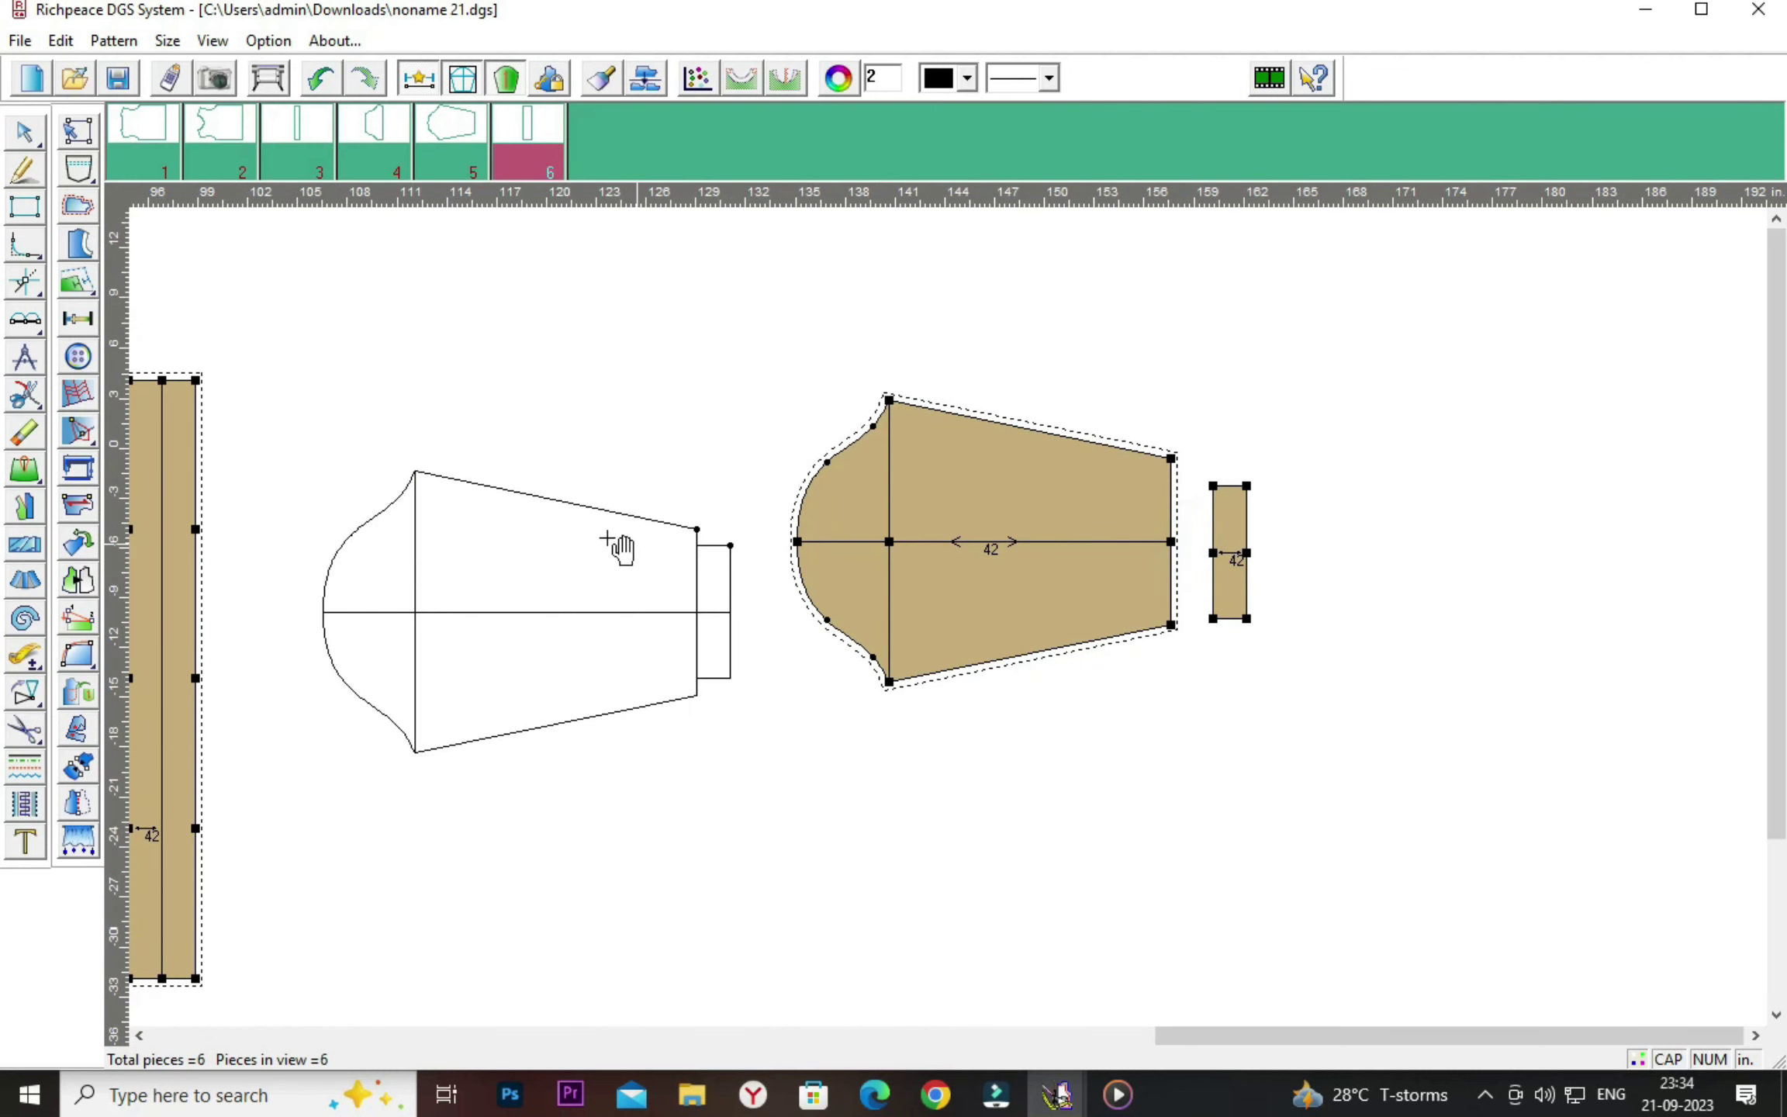
Erase the leftover sleeve draft lines.
{"action": "left_click", "coordinate": [24, 432]}
{"action": "mouse_move", "coordinate": [269, 436]}
{"action": "left_mouse_down"}
{"action": "mouse_move", "coordinate": [543, 652]}
{"action": "mouse_move", "coordinate": [729, 768]}
{"action": "left_mouse_up"}
{"action": "right_click", "coordinate": [694, 741]}
Shift the sleeve piece left and place the cuff piece below it.
{"action": "left_click", "coordinate": [768, 798]}
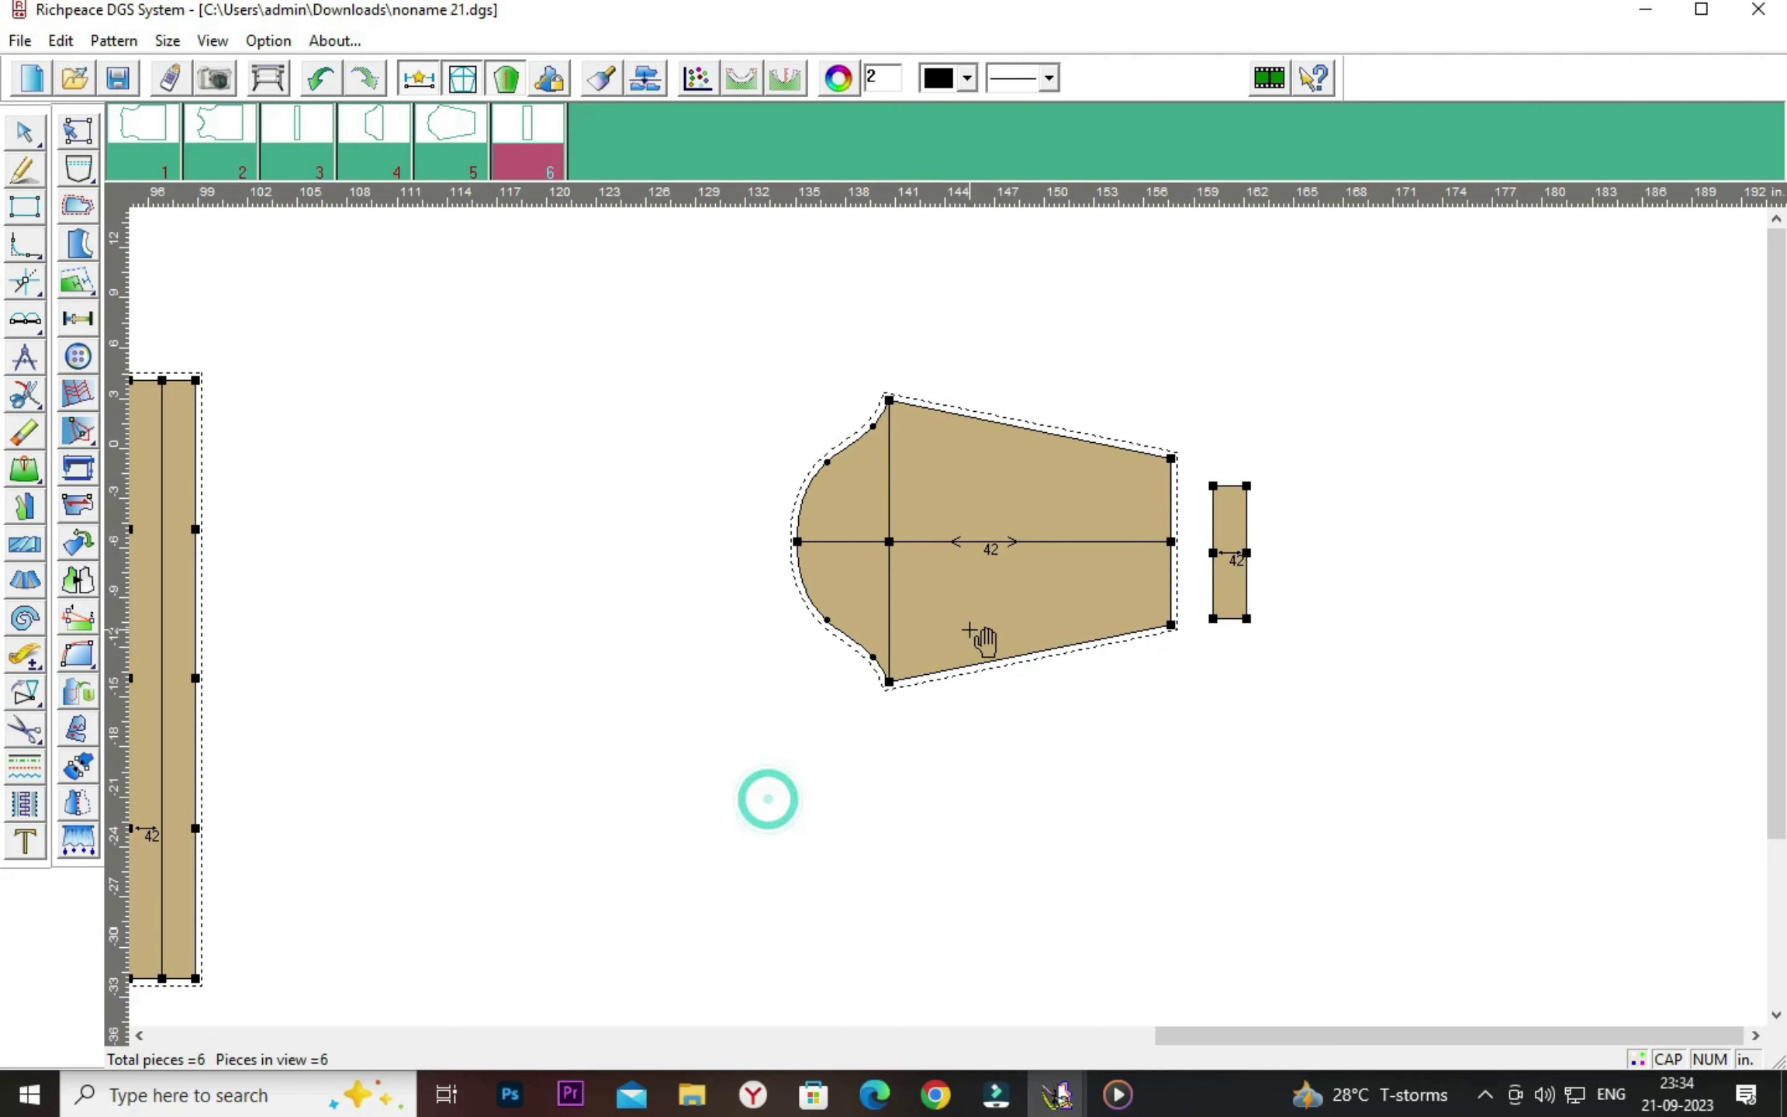
{"action": "scroll", "coordinate": [984, 640], "scroll_direction": "down", "scroll_amount": 2}
{"action": "left_click", "coordinate": [957, 590]}
{"action": "left_click", "coordinate": [688, 570]}
{"action": "left_click", "coordinate": [1115, 588]}
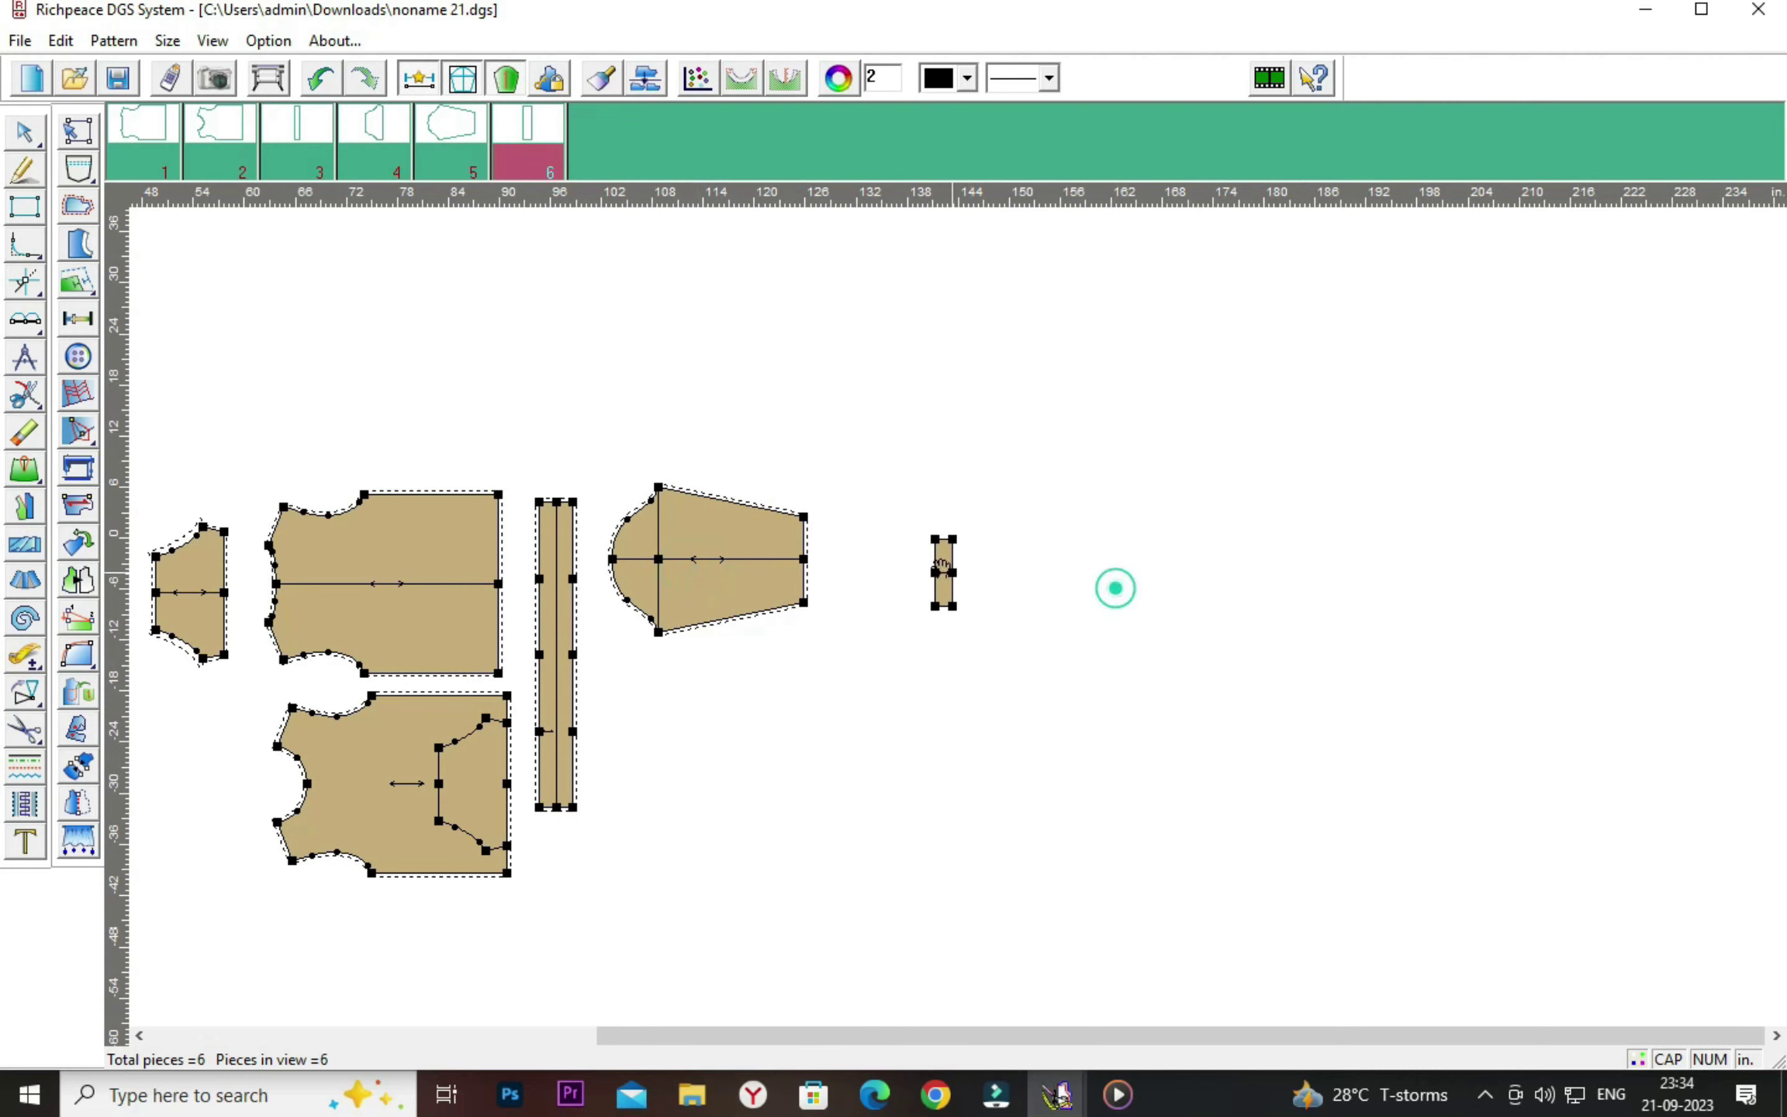
{"action": "left_click", "coordinate": [853, 567]}
{"action": "scroll", "coordinate": [683, 679], "scroll_direction": "left", "scroll_amount": 2}
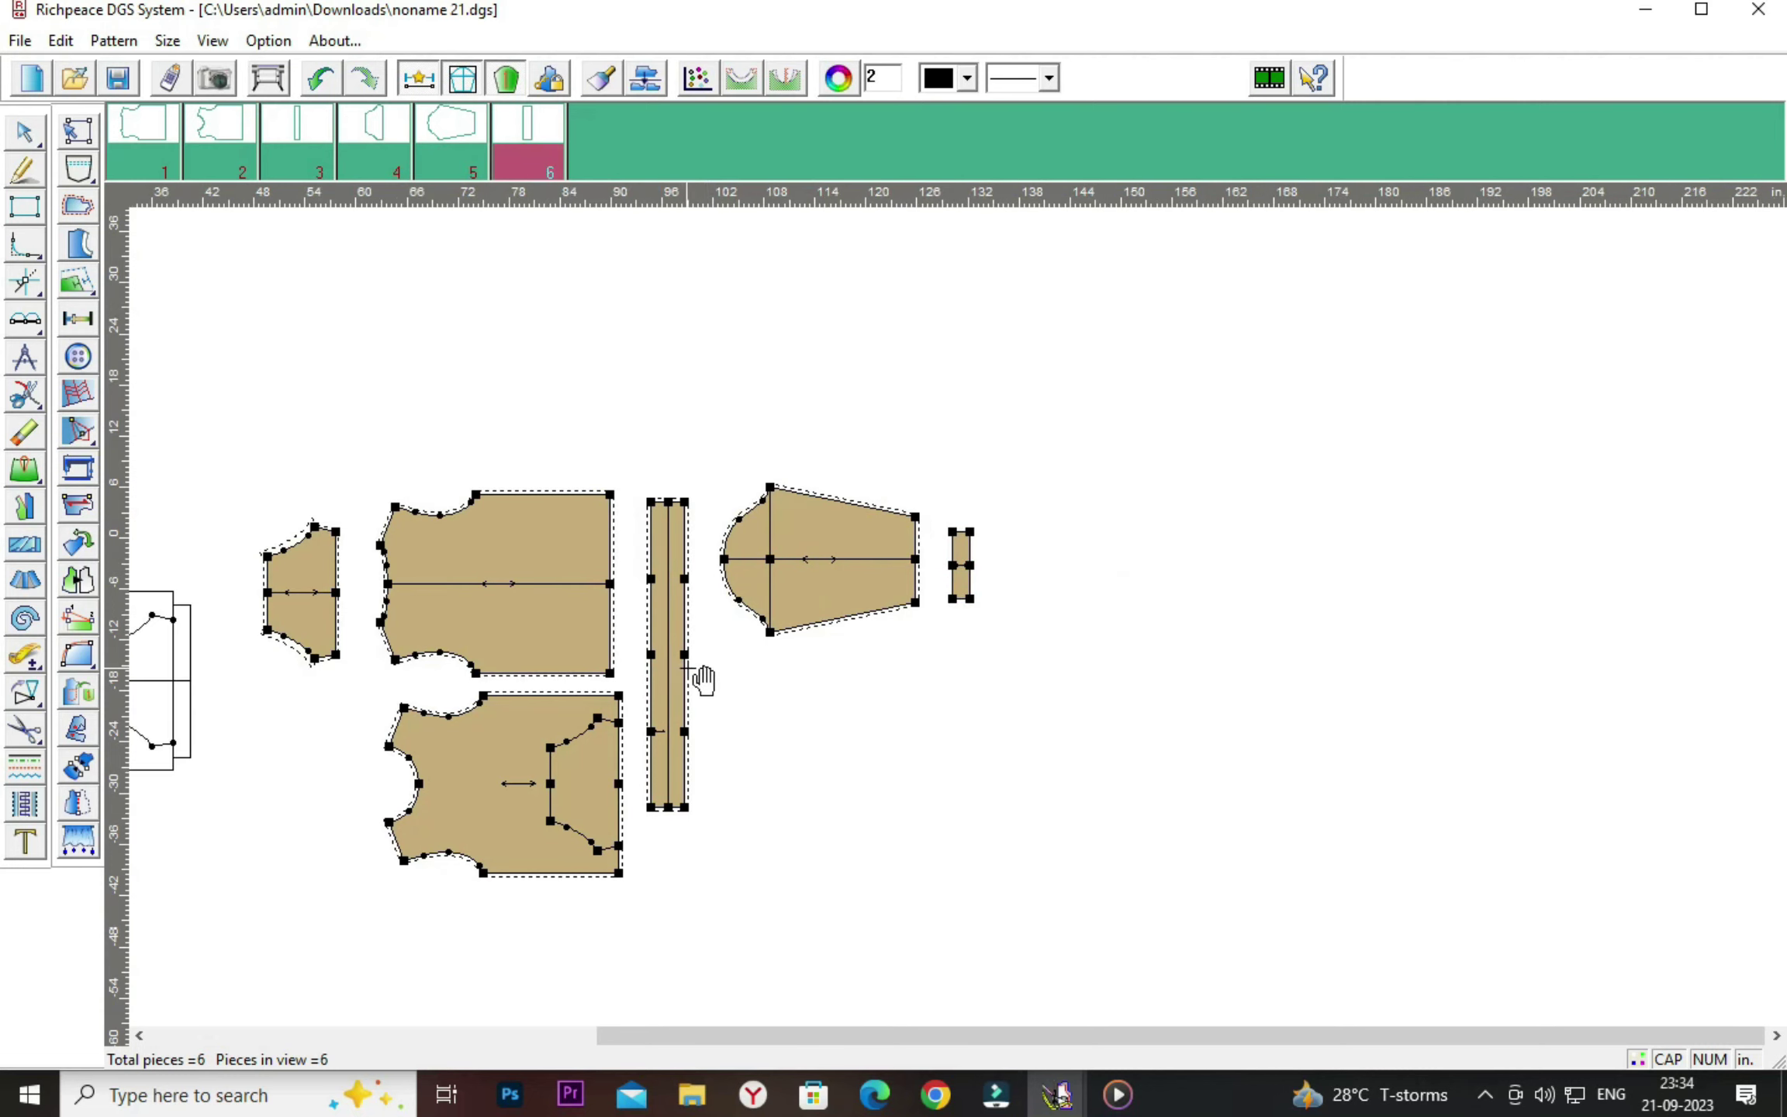
{"action": "scroll", "coordinate": [703, 680], "scroll_direction": "left", "scroll_amount": 2}
{"action": "scroll", "coordinate": [707, 674], "scroll_direction": "up", "scroll_amount": 1}
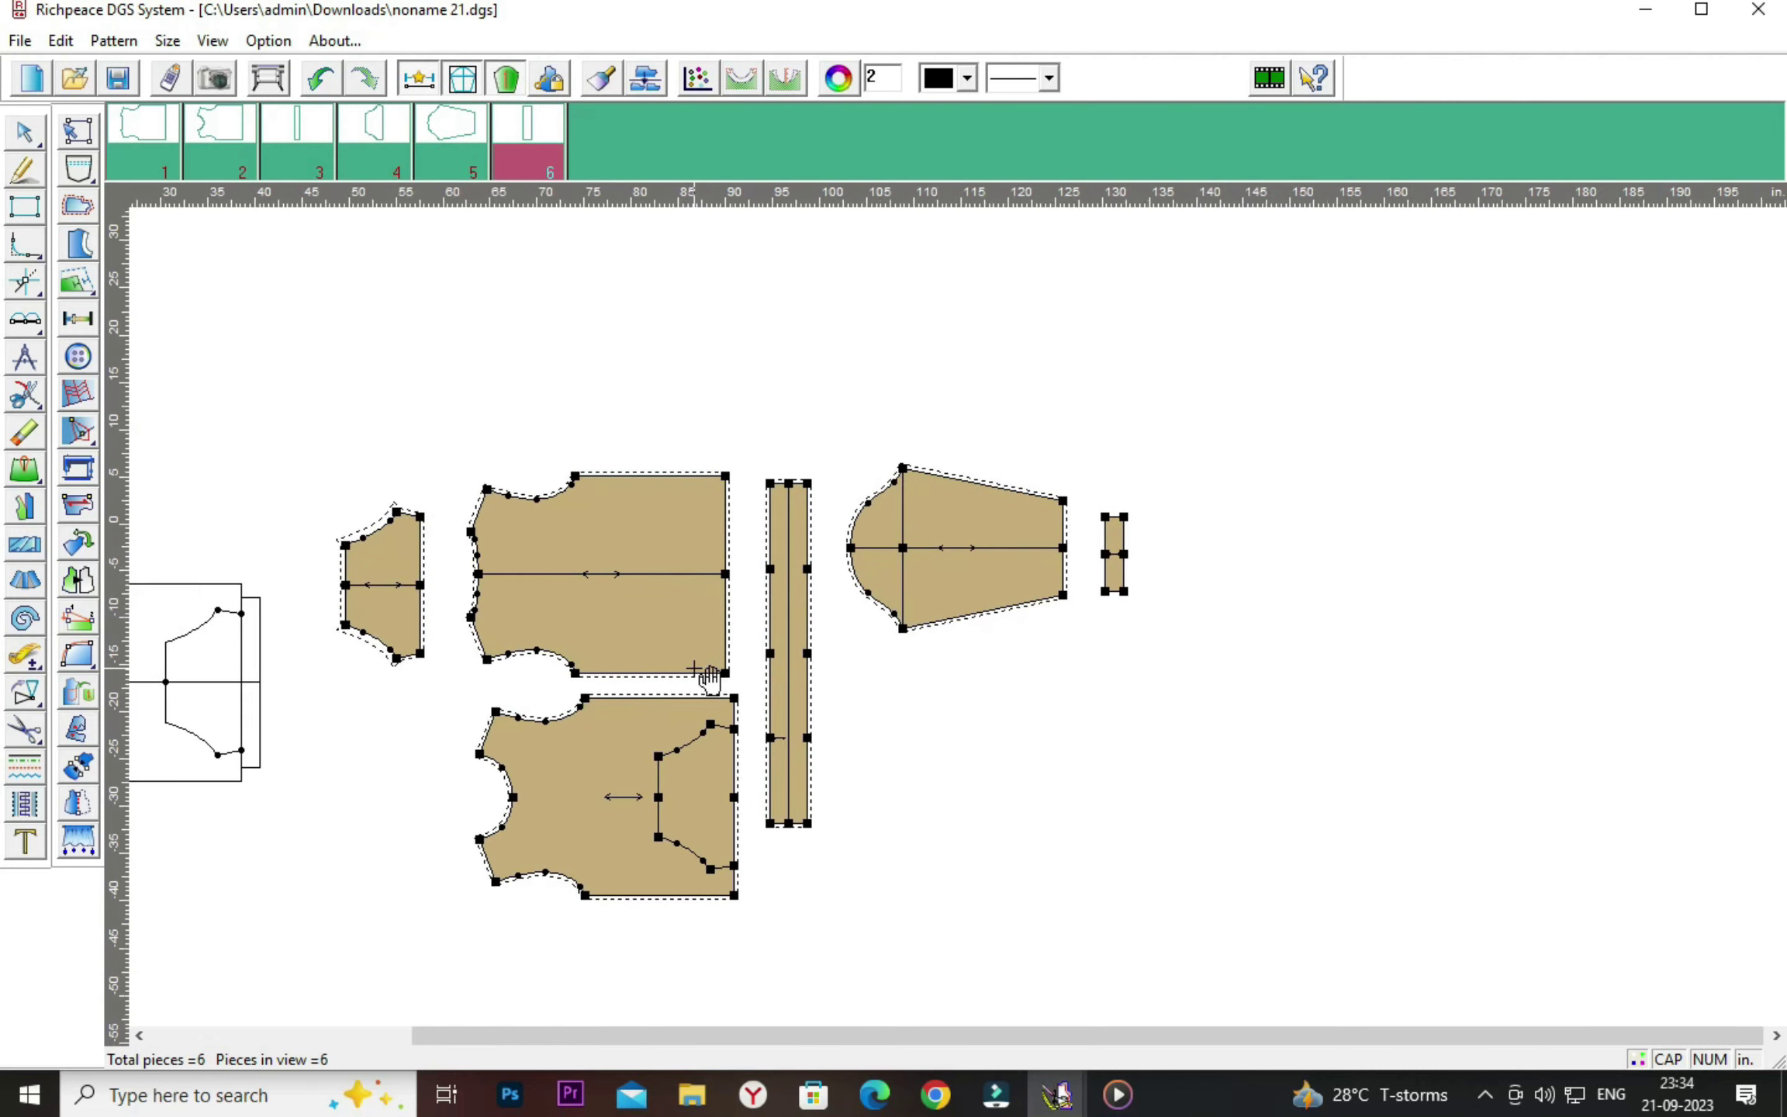
{"action": "scroll", "coordinate": [707, 675], "scroll_direction": "up", "scroll_amount": 1}
{"action": "scroll", "coordinate": [707, 675], "scroll_direction": "up", "scroll_amount": 1}
{"action": "scroll", "coordinate": [707, 675], "scroll_direction": "up", "scroll_amount": 1}
{"action": "scroll", "coordinate": [707, 676], "scroll_direction": "up", "scroll_amount": 1}
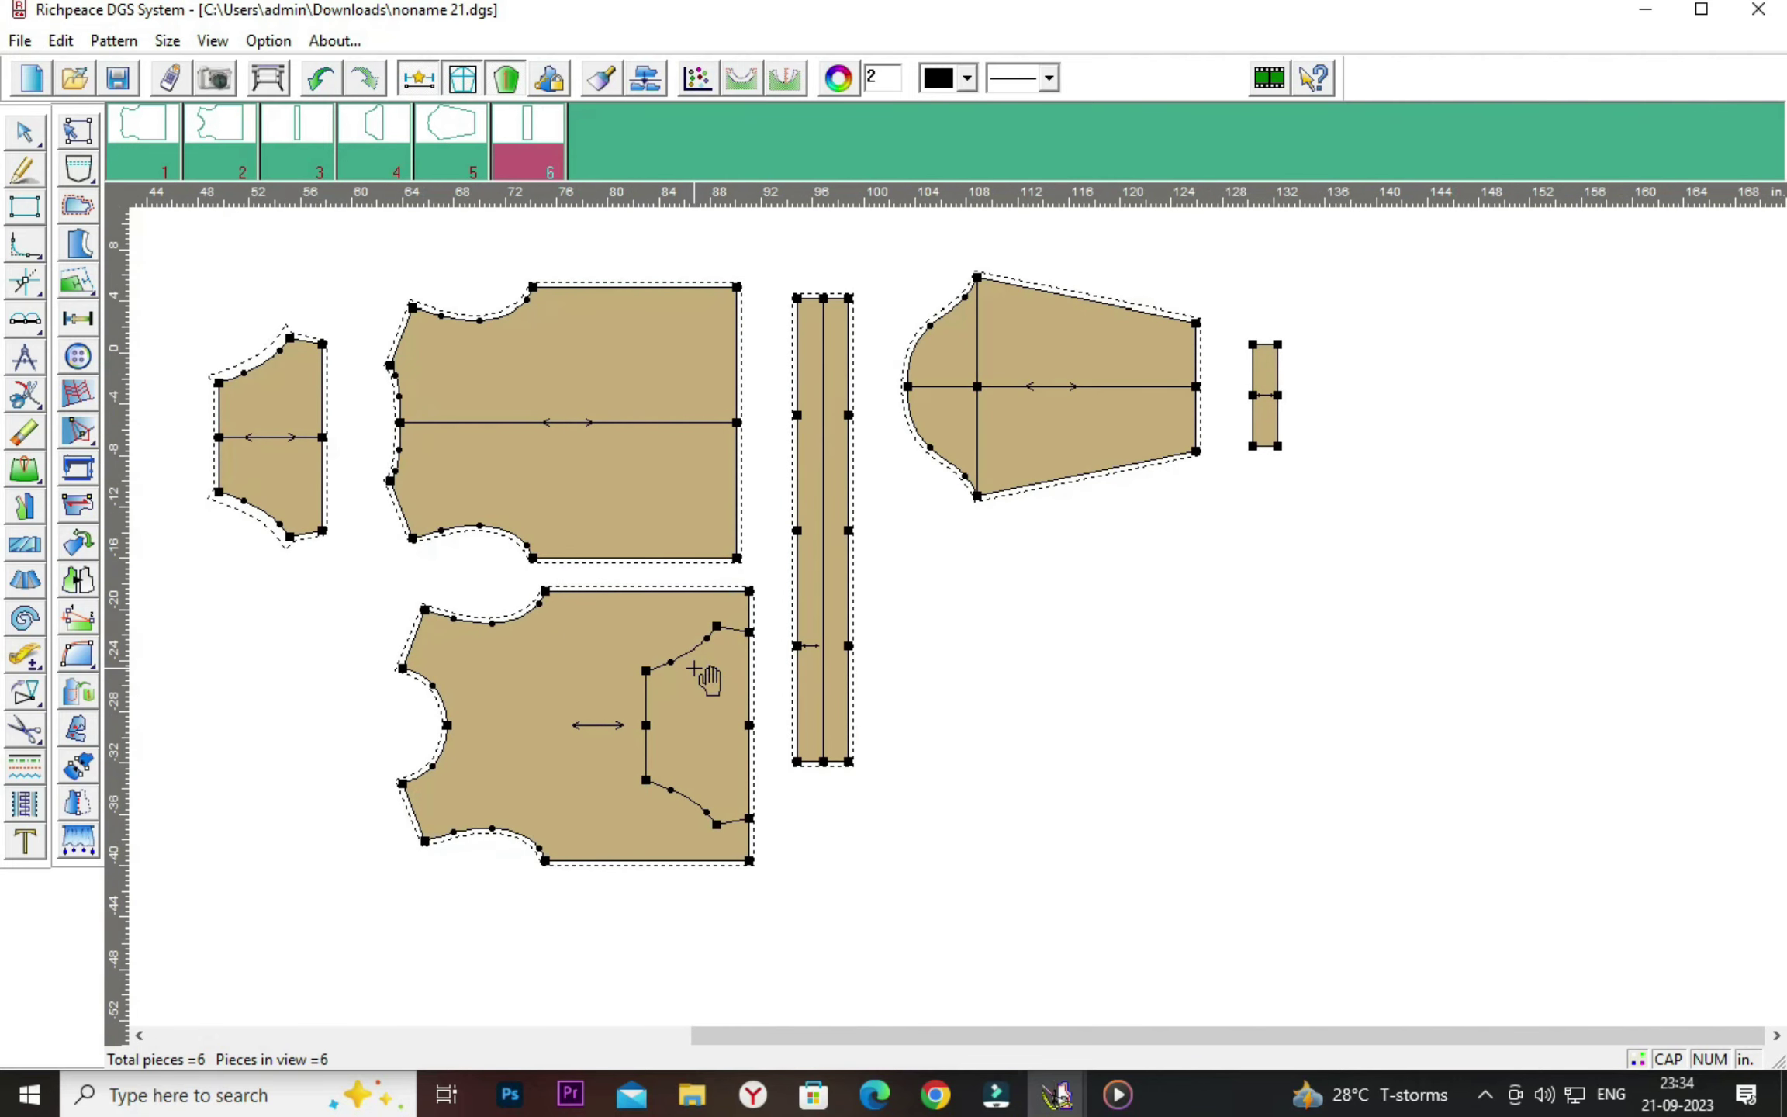
{"action": "left_click_drag", "start_coordinate": [1267, 370], "coordinate": [1081, 537]}
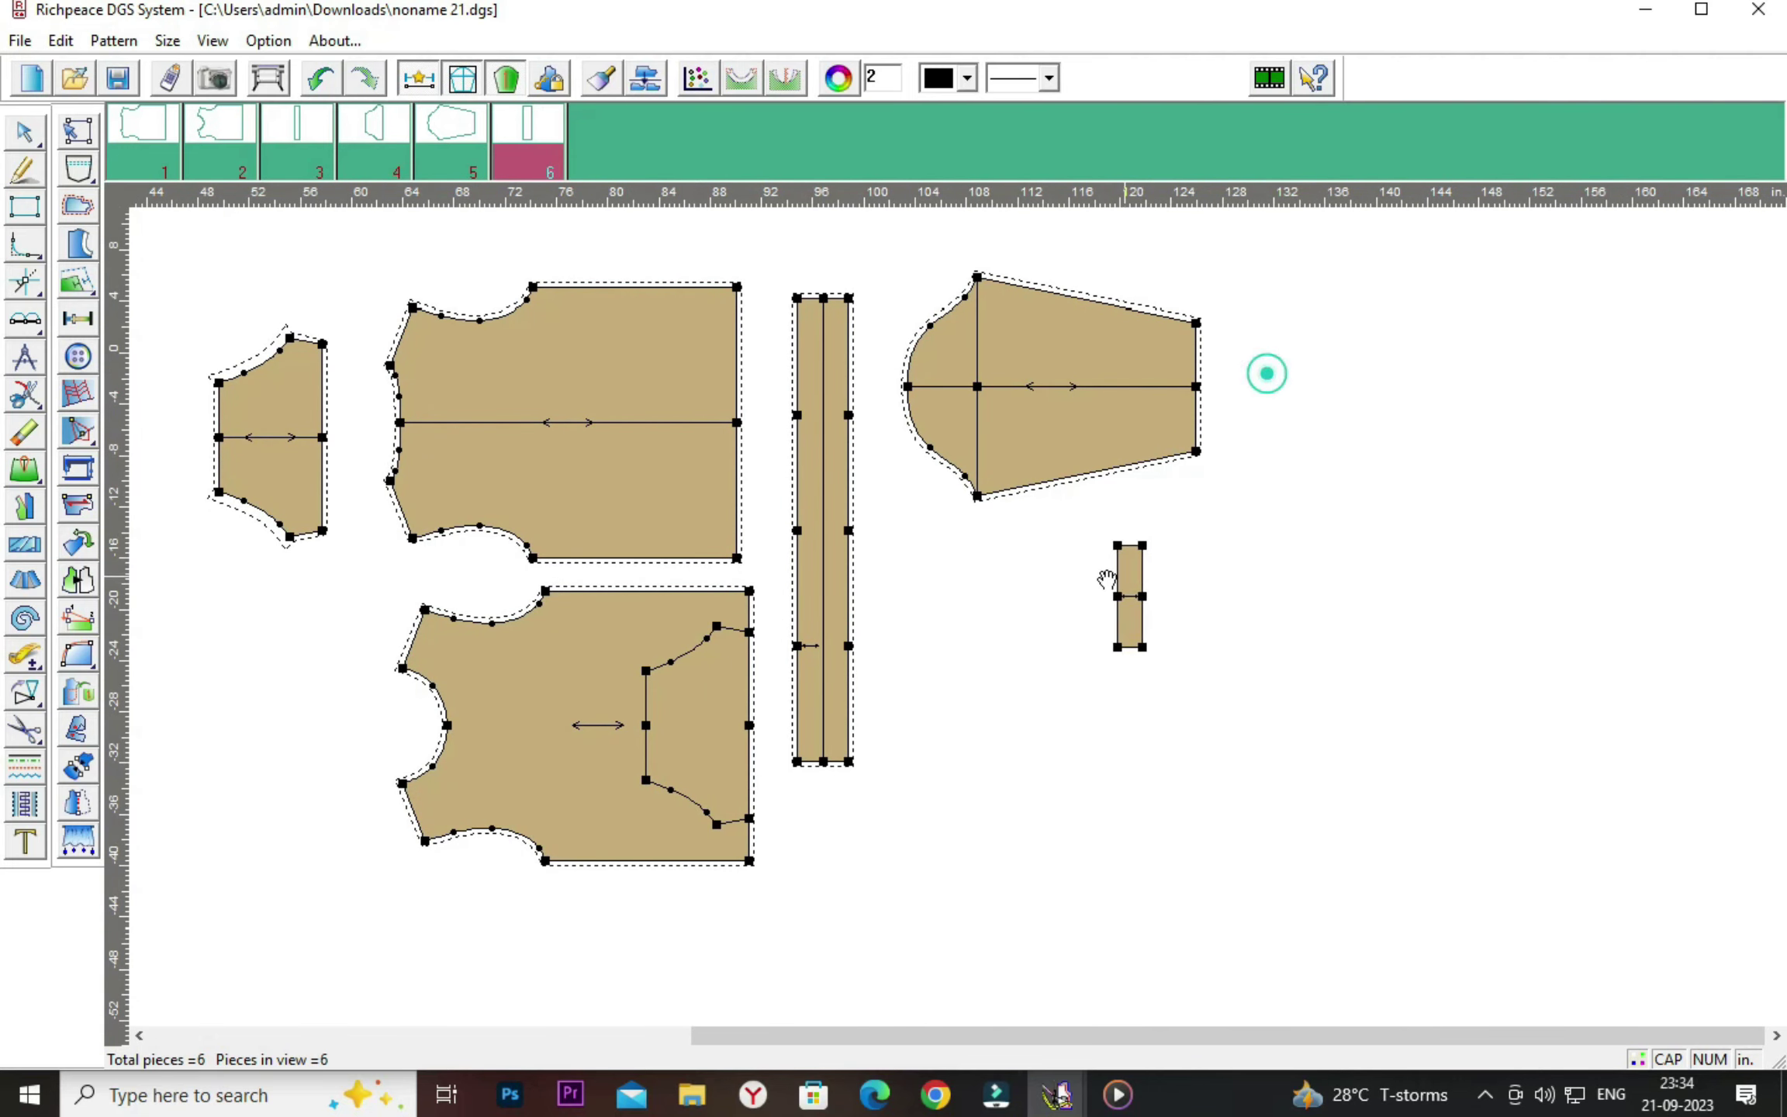
Mirror the cuff across its right edge and draw a center fold line.
{"action": "left_click", "coordinate": [84, 801]}
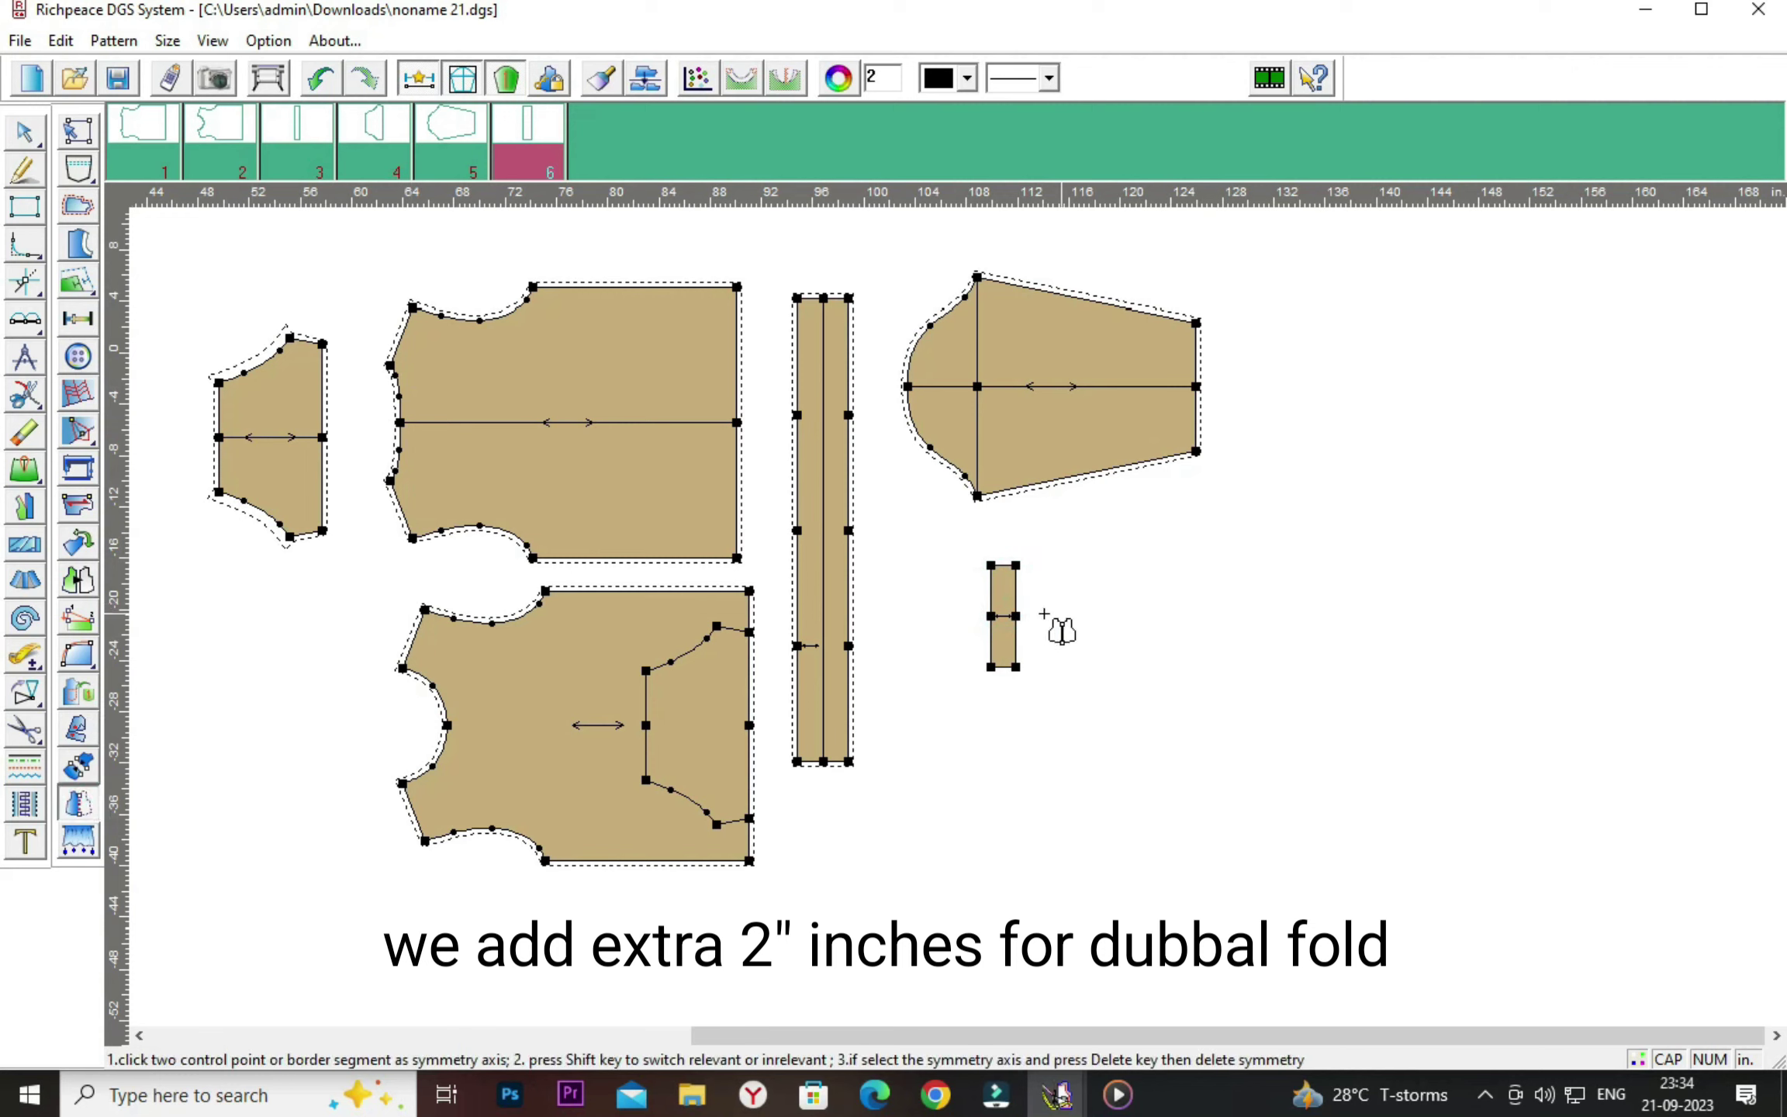
{"action": "left_click", "coordinate": [1016, 565]}
{"action": "left_click", "coordinate": [1016, 667]}
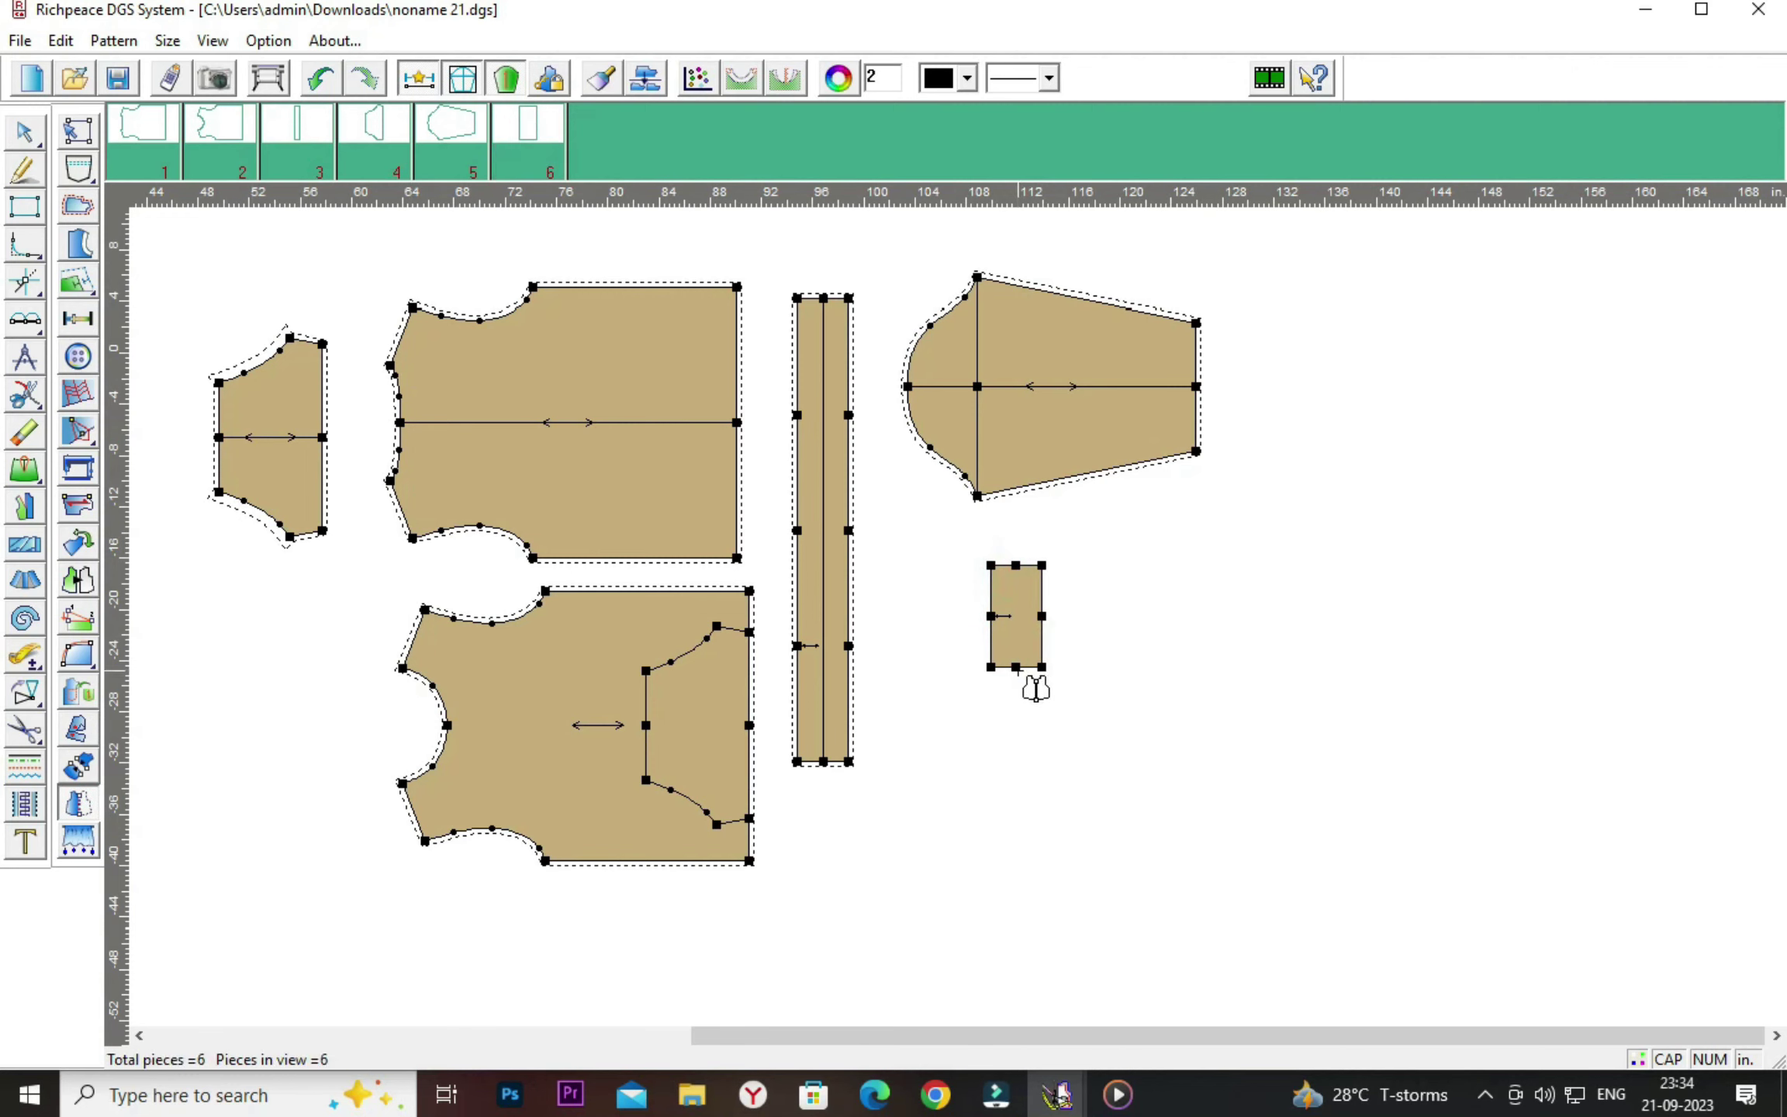
{"action": "right_click", "coordinate": [1136, 609]}
{"action": "left_click", "coordinate": [1172, 609]}
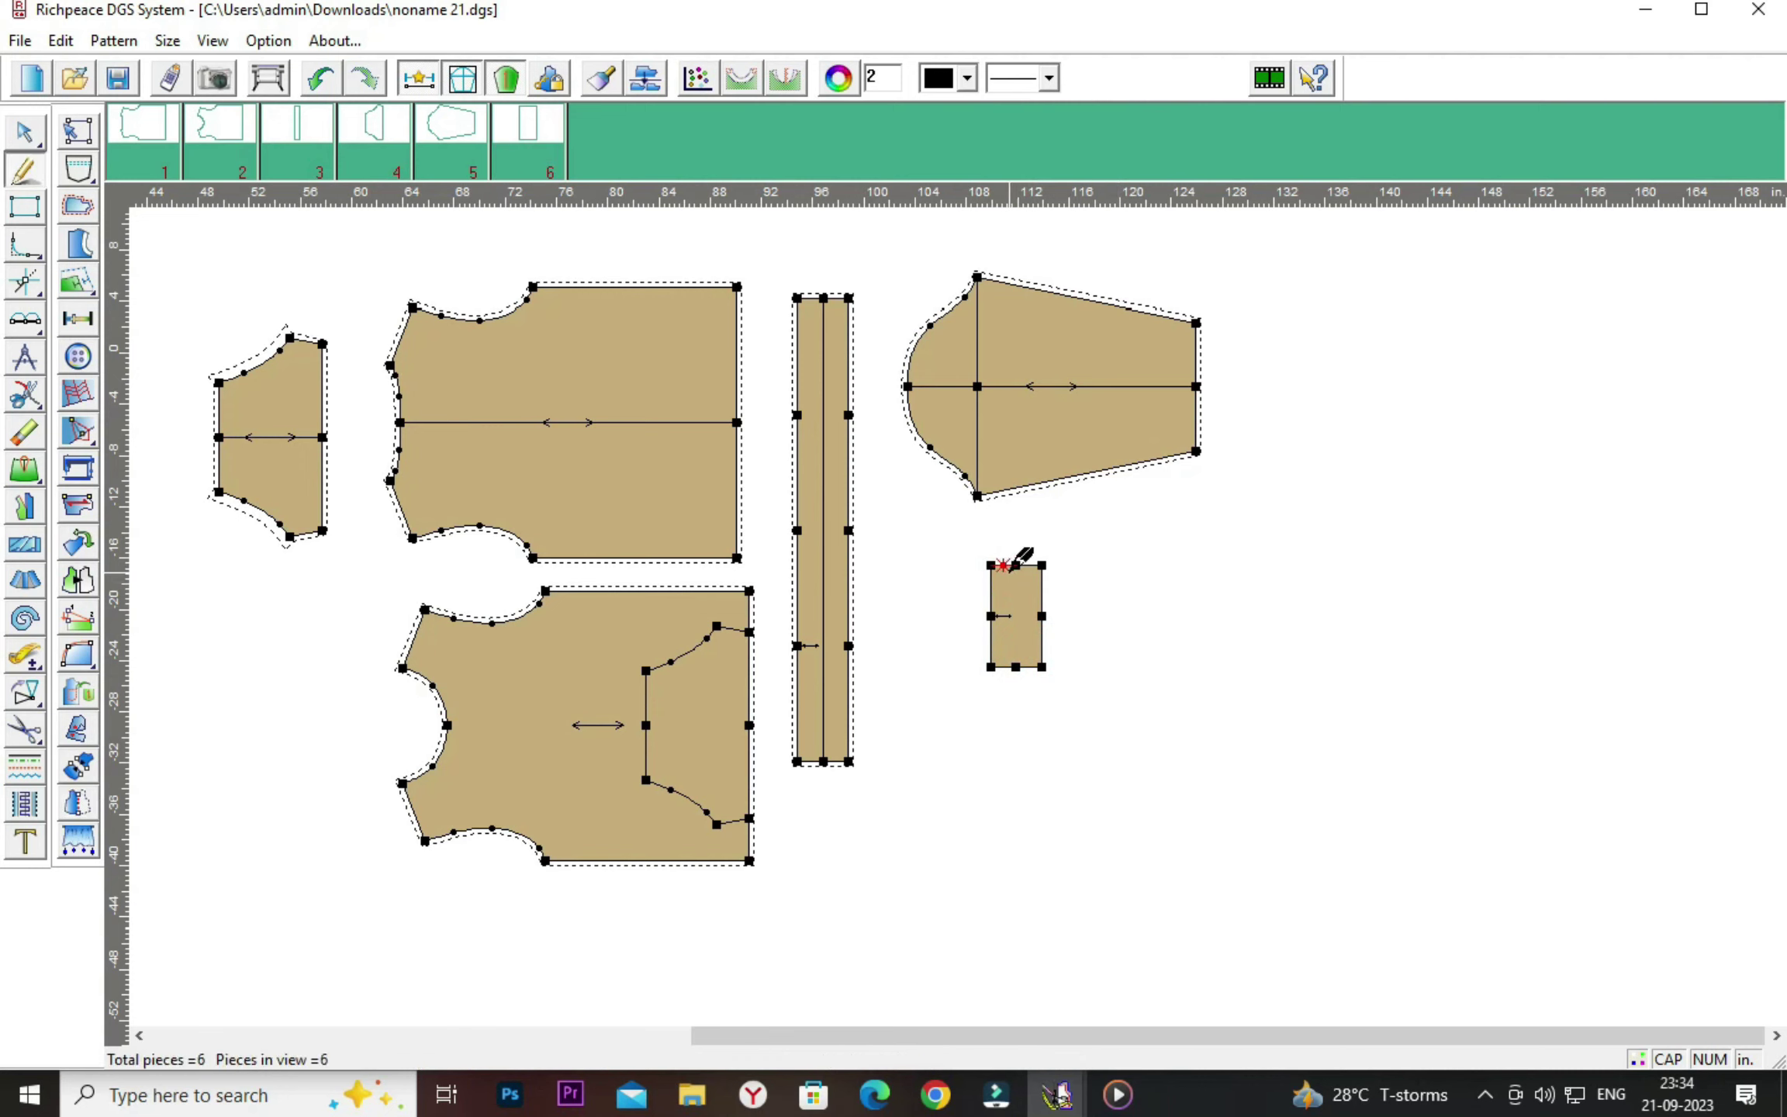
{"action": "left_click", "coordinate": [1016, 566]}
{"action": "left_click", "coordinate": [1016, 667]}
Give the cuff piece a seam allowance of 5.
{"action": "left_click", "coordinate": [77, 208]}
{"action": "left_click", "coordinate": [1041, 578]}
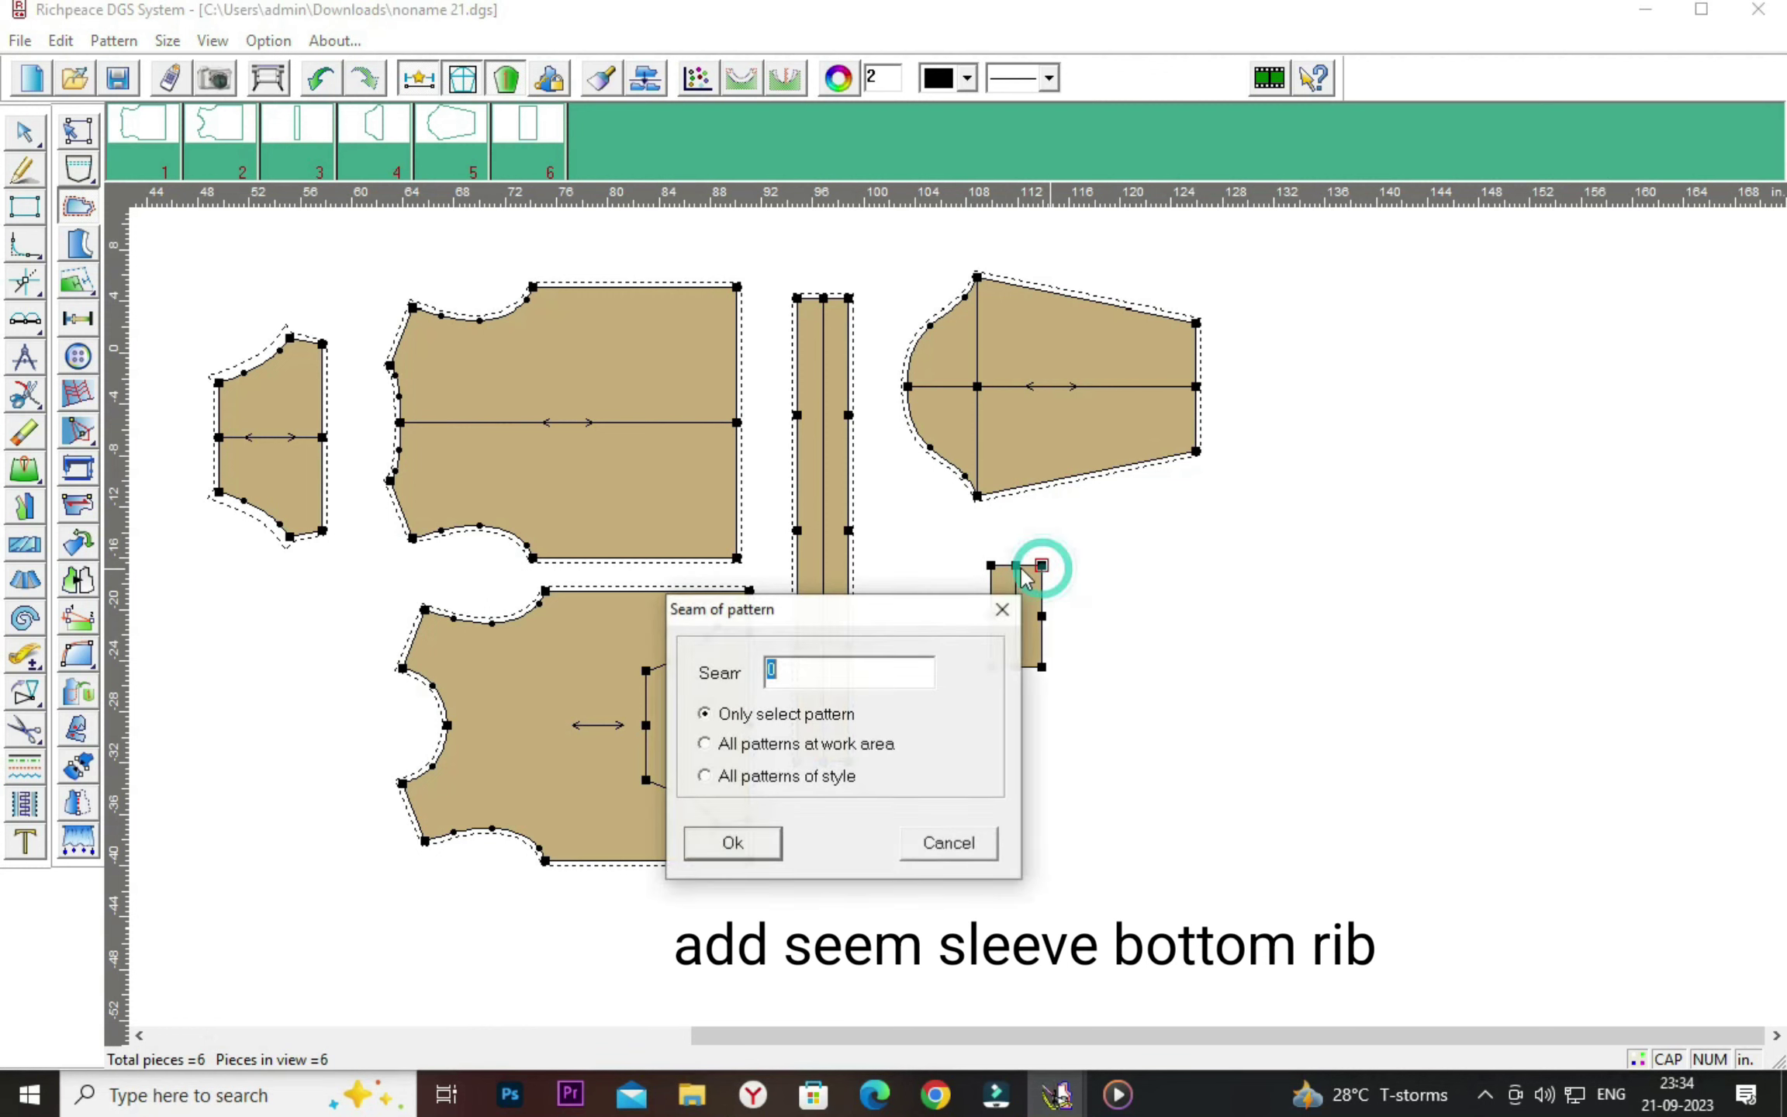
{"action": "left_click_drag", "start_coordinate": [1093, 562], "coordinate": [1415, 485]}
{"action": "left_click", "coordinate": [1381, 535]}
{"action": "type", "text": ".5"}
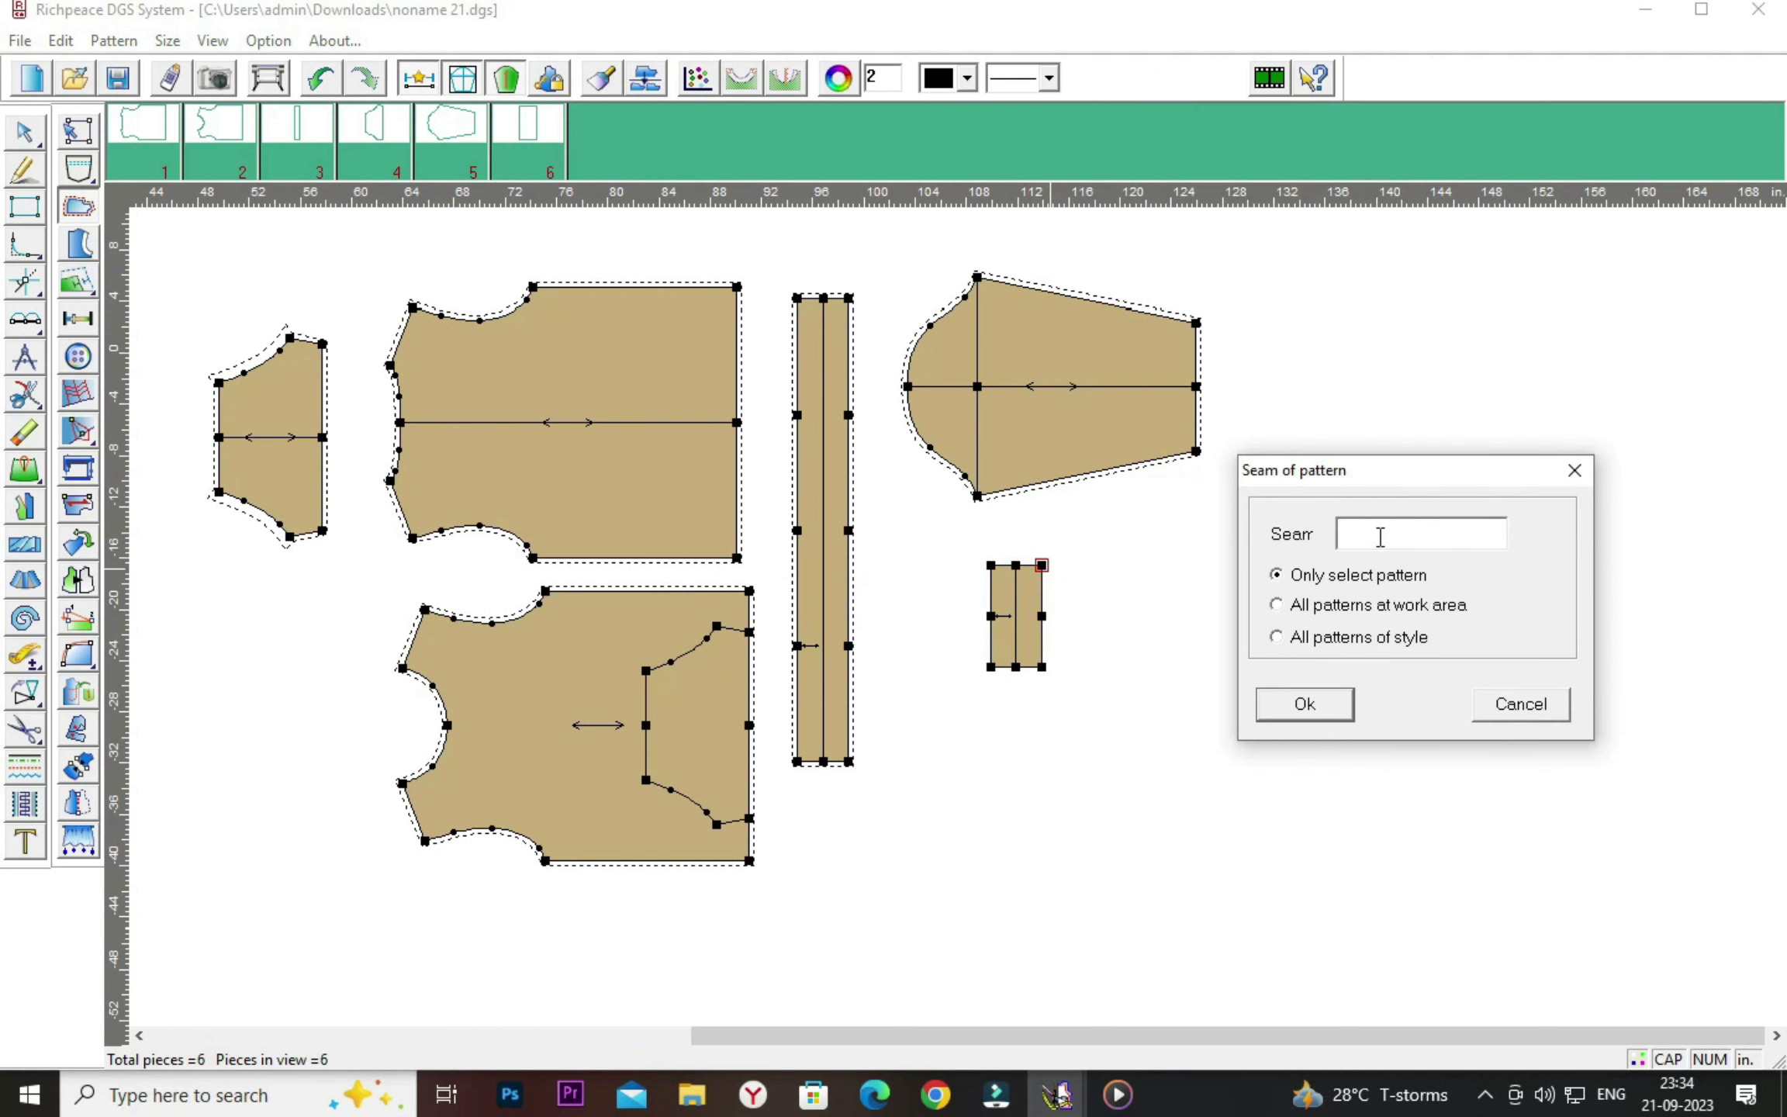
{"action": "left_click", "coordinate": [1304, 707]}
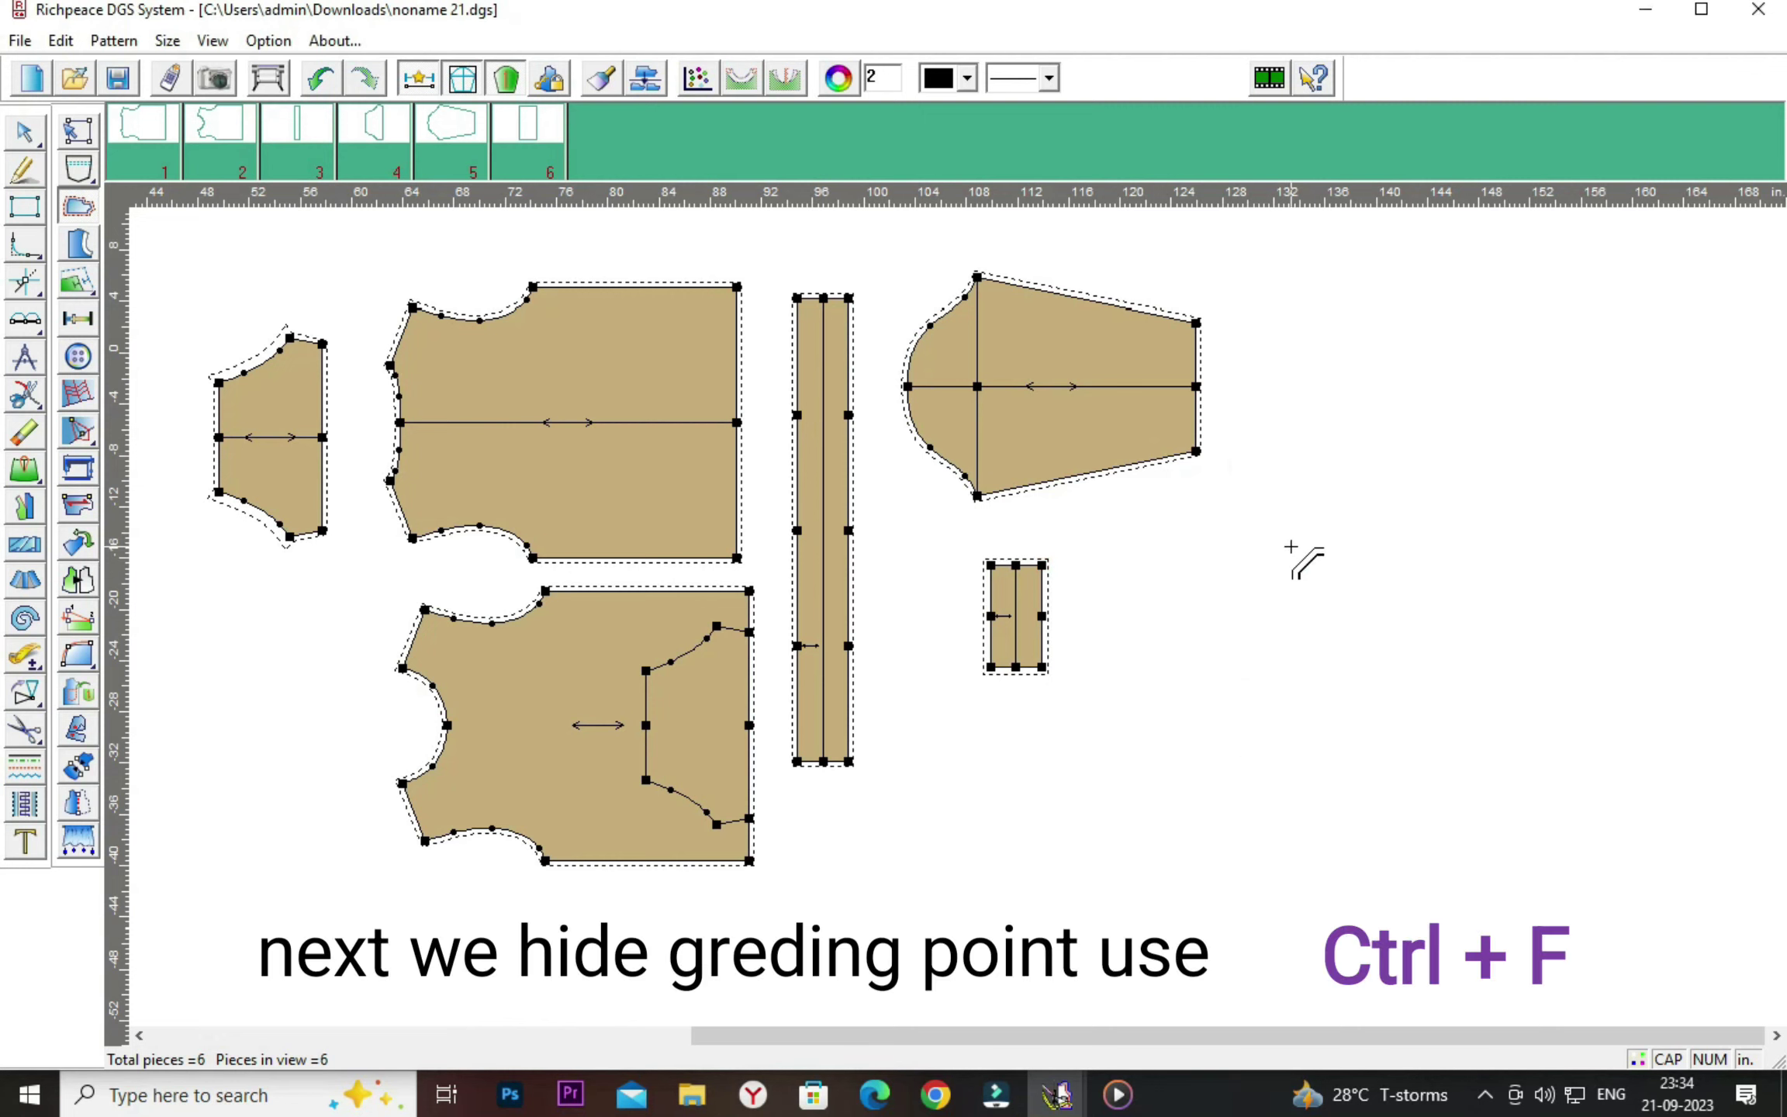
Hide the grading points with Ctrl+F and shift the long strip piece slightly left.
{"action": "key", "text": "ctrl+f"}
{"action": "right_click", "coordinate": [1239, 560]}
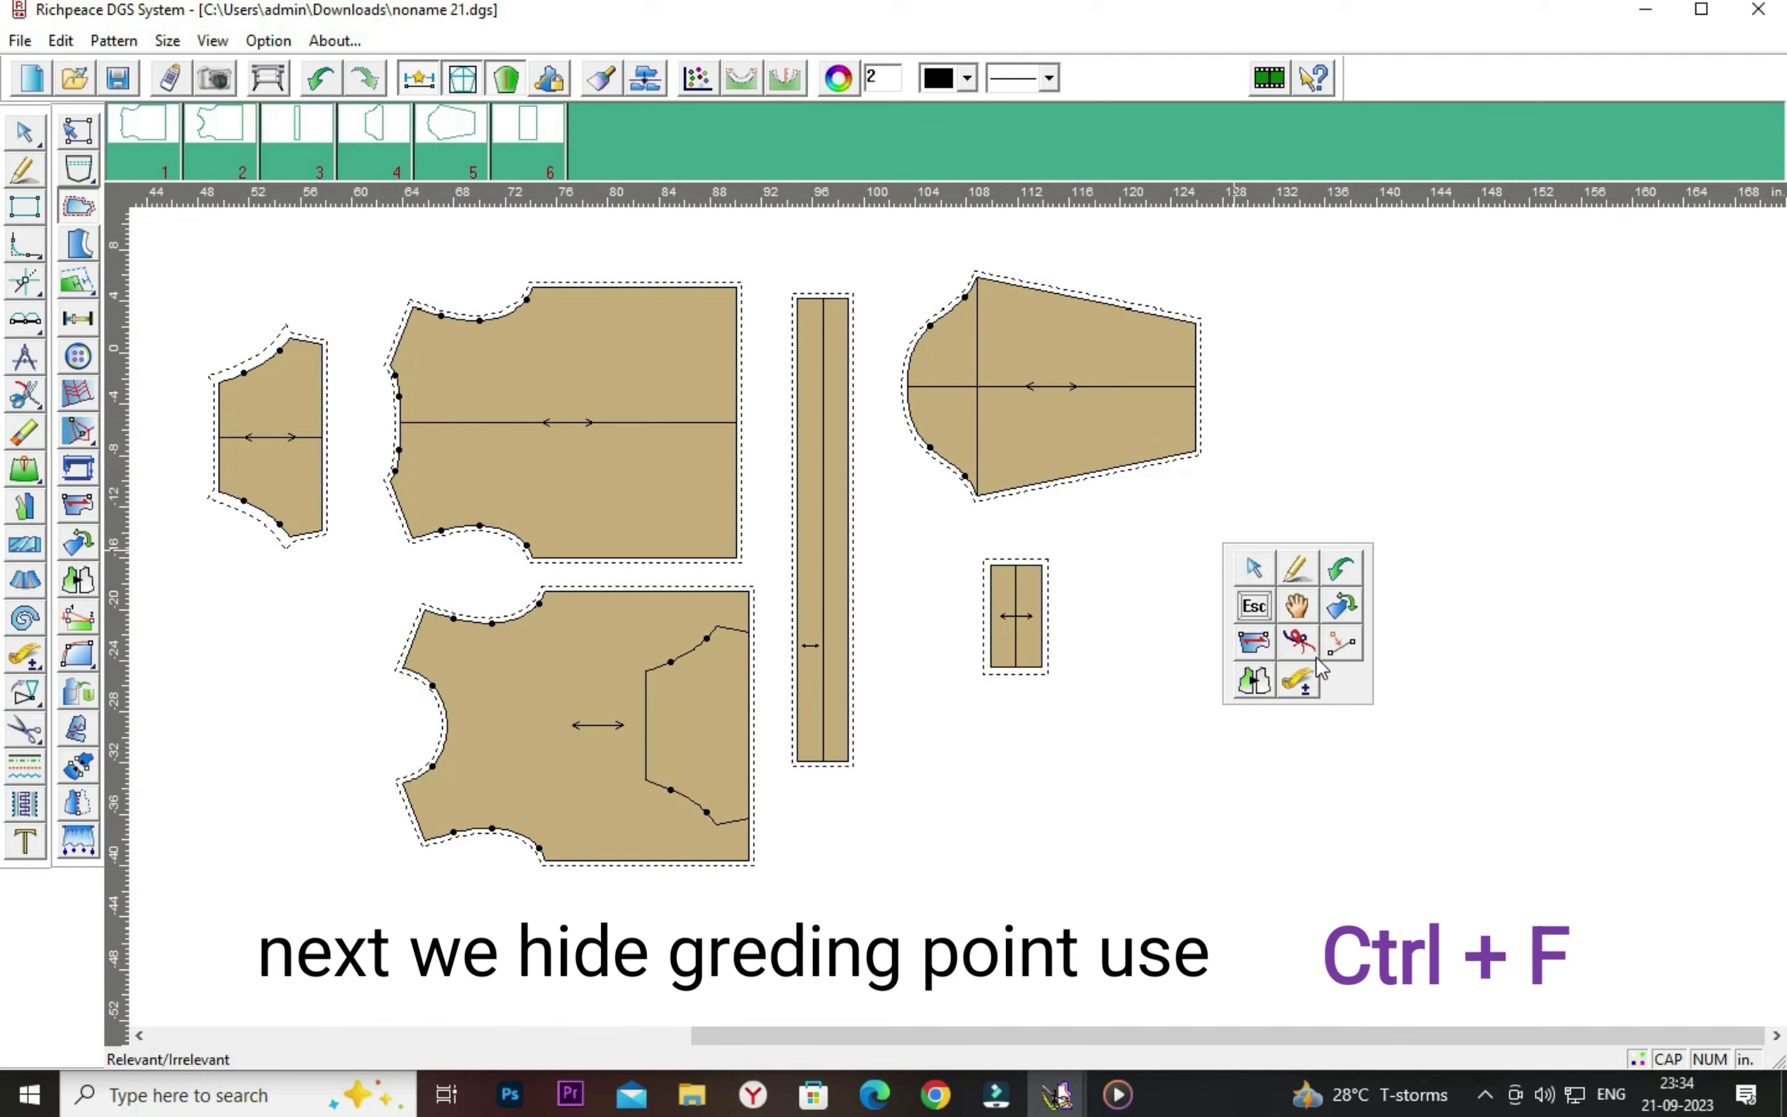
{"action": "left_click", "coordinate": [1304, 612]}
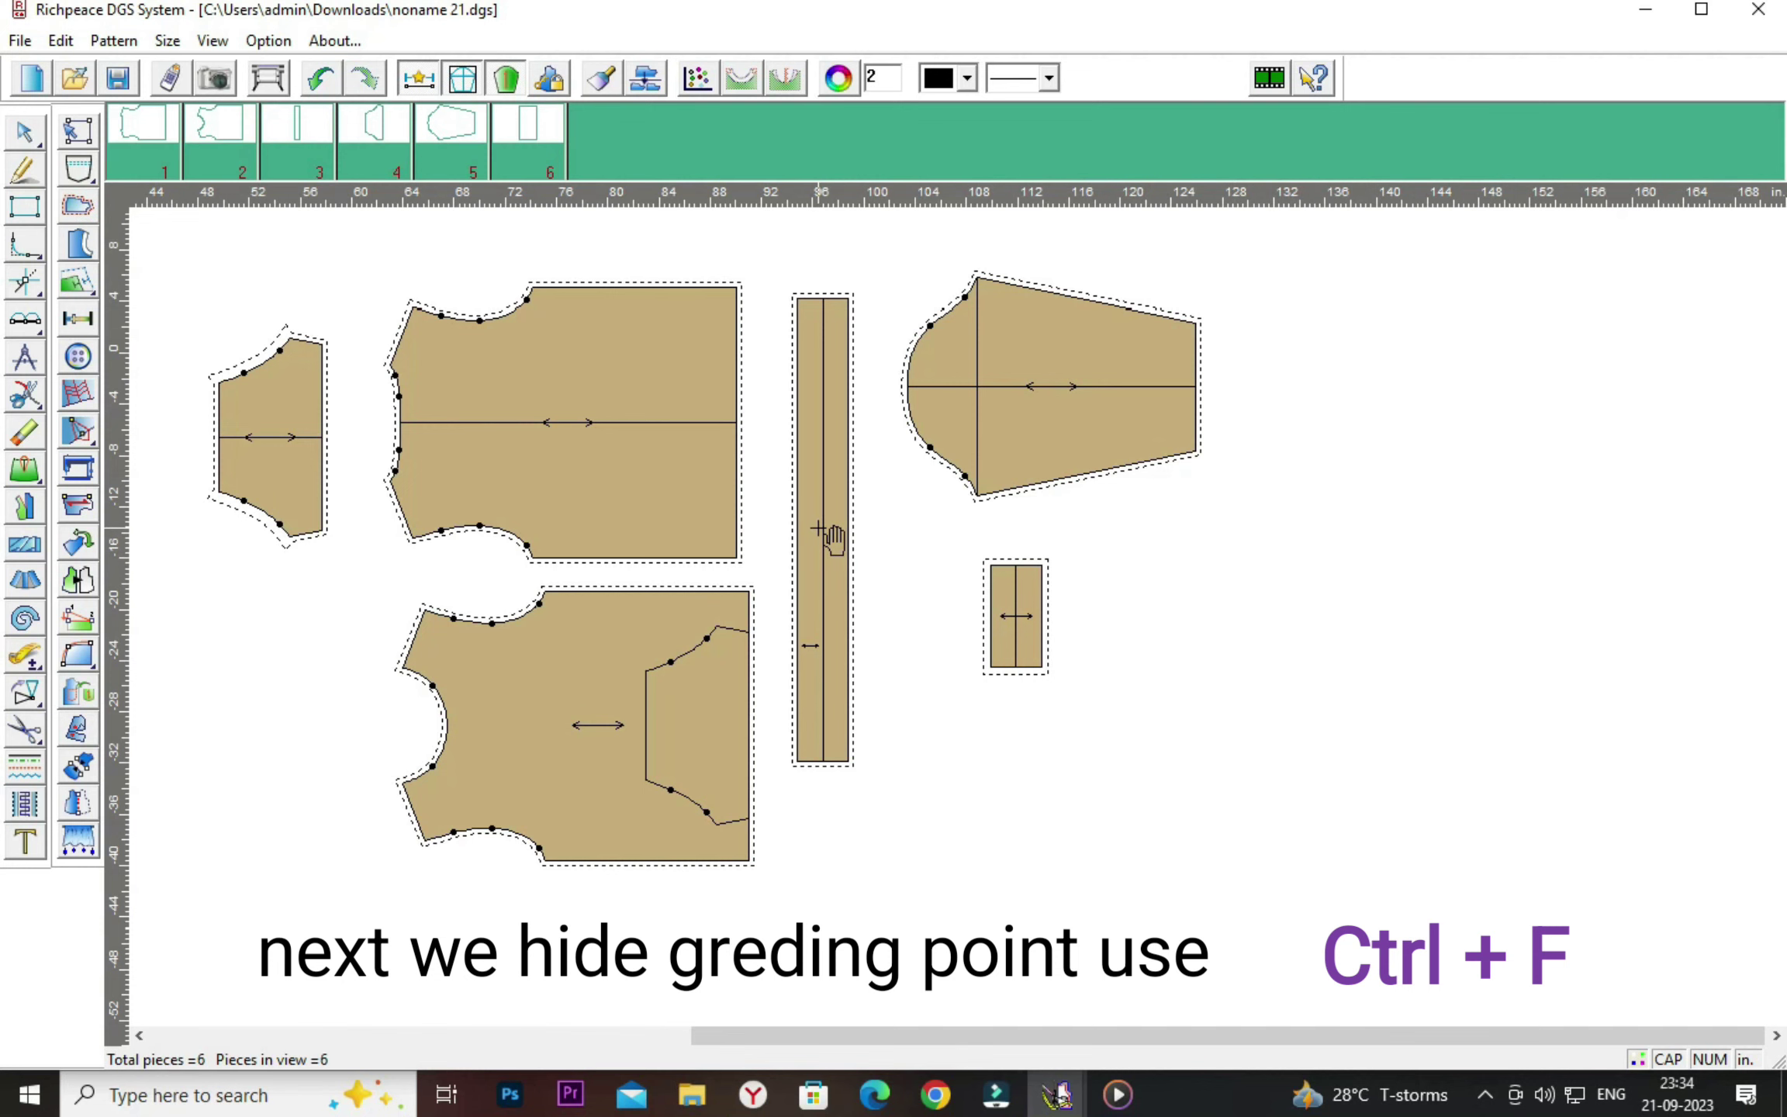
{"action": "scroll", "coordinate": [819, 528], "scroll_direction": "up", "scroll_amount": 1}
{"action": "scroll", "coordinate": [819, 528], "scroll_direction": "up", "scroll_amount": 1}
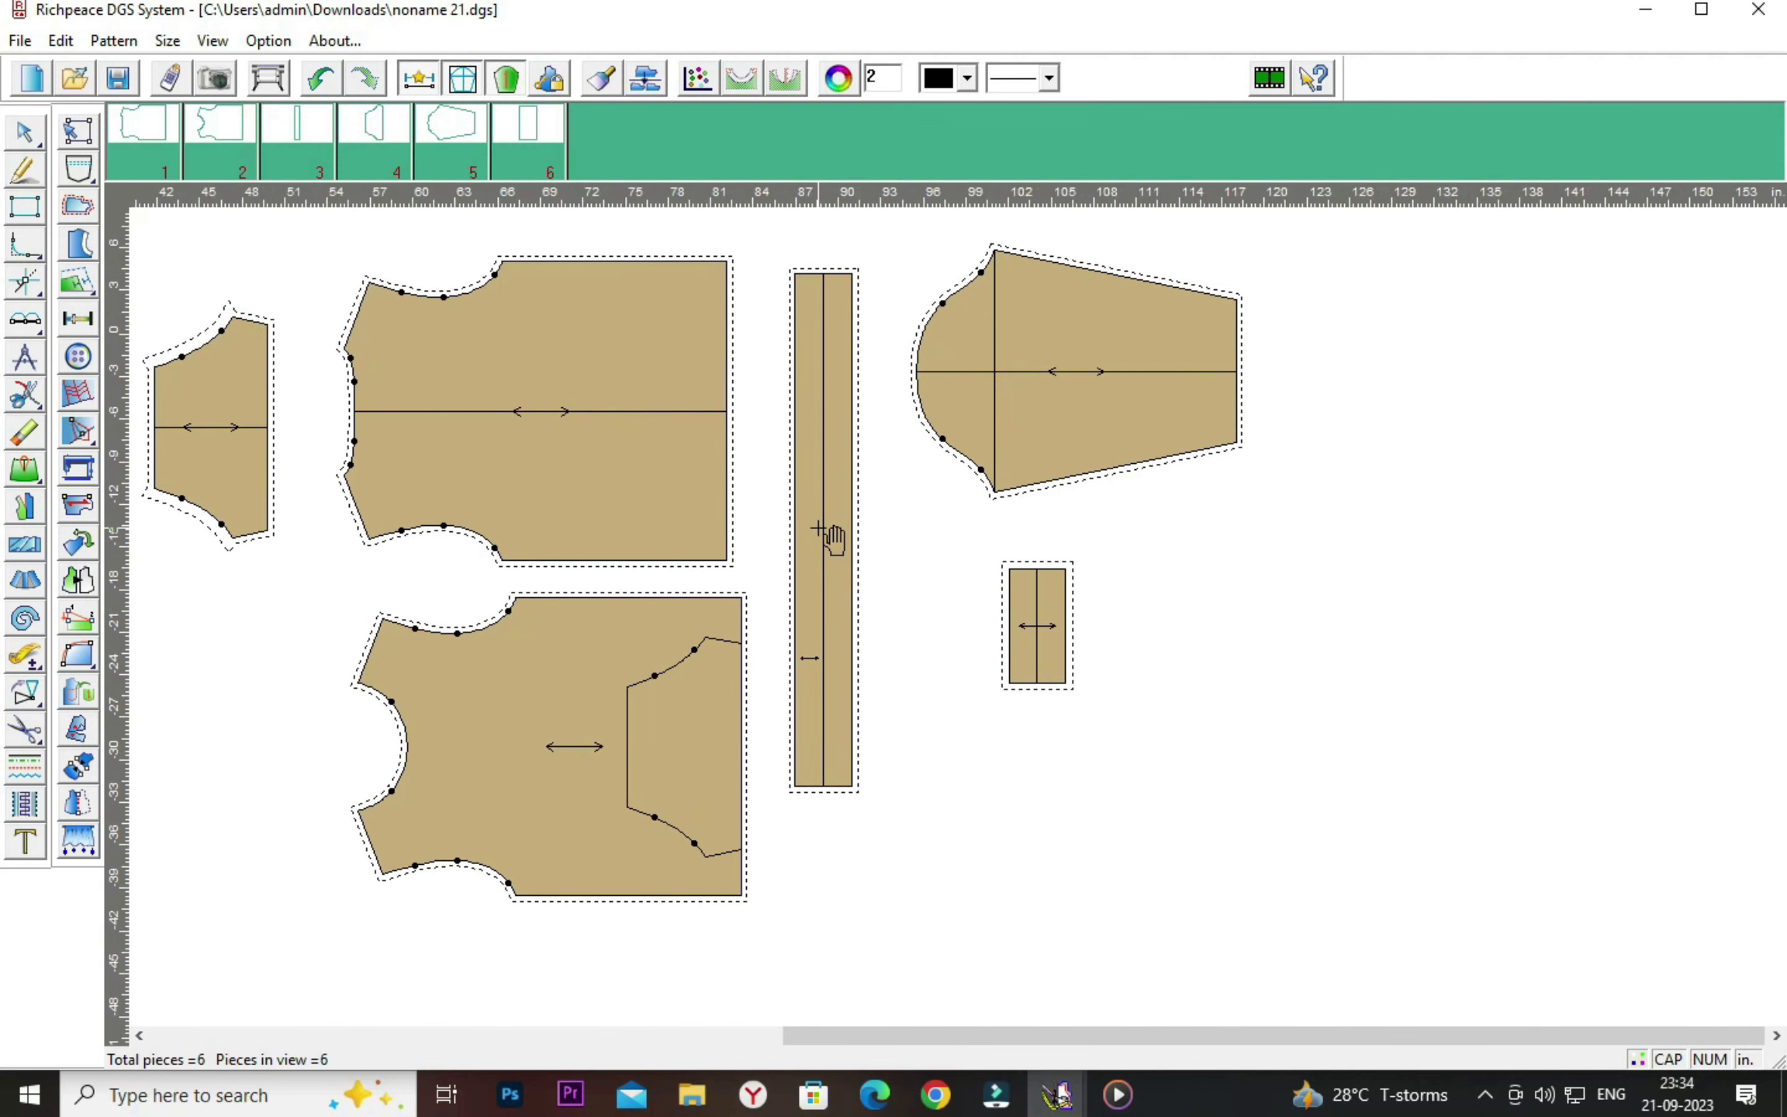
{"action": "left_click_drag", "start_coordinate": [819, 528], "coordinate": [931, 528]}
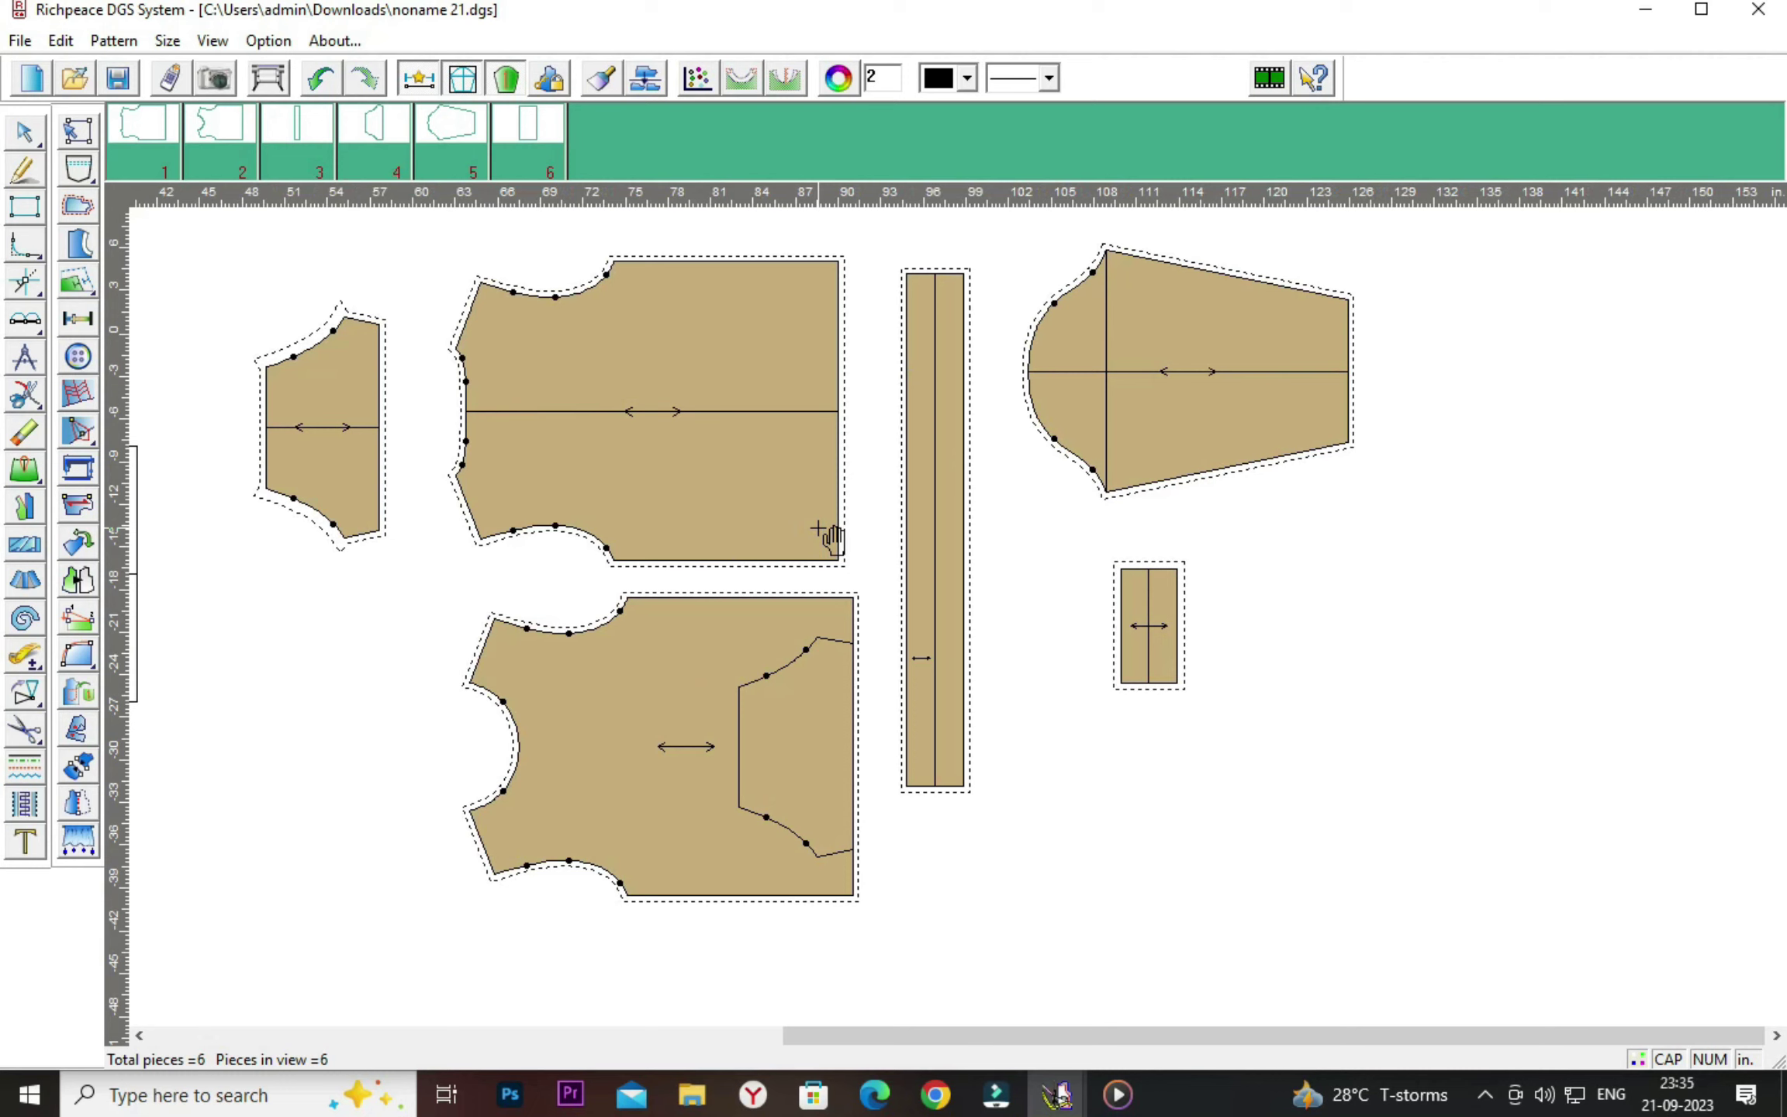
{"action": "left_click_drag", "start_coordinate": [907, 506], "coordinate": [898, 504]}
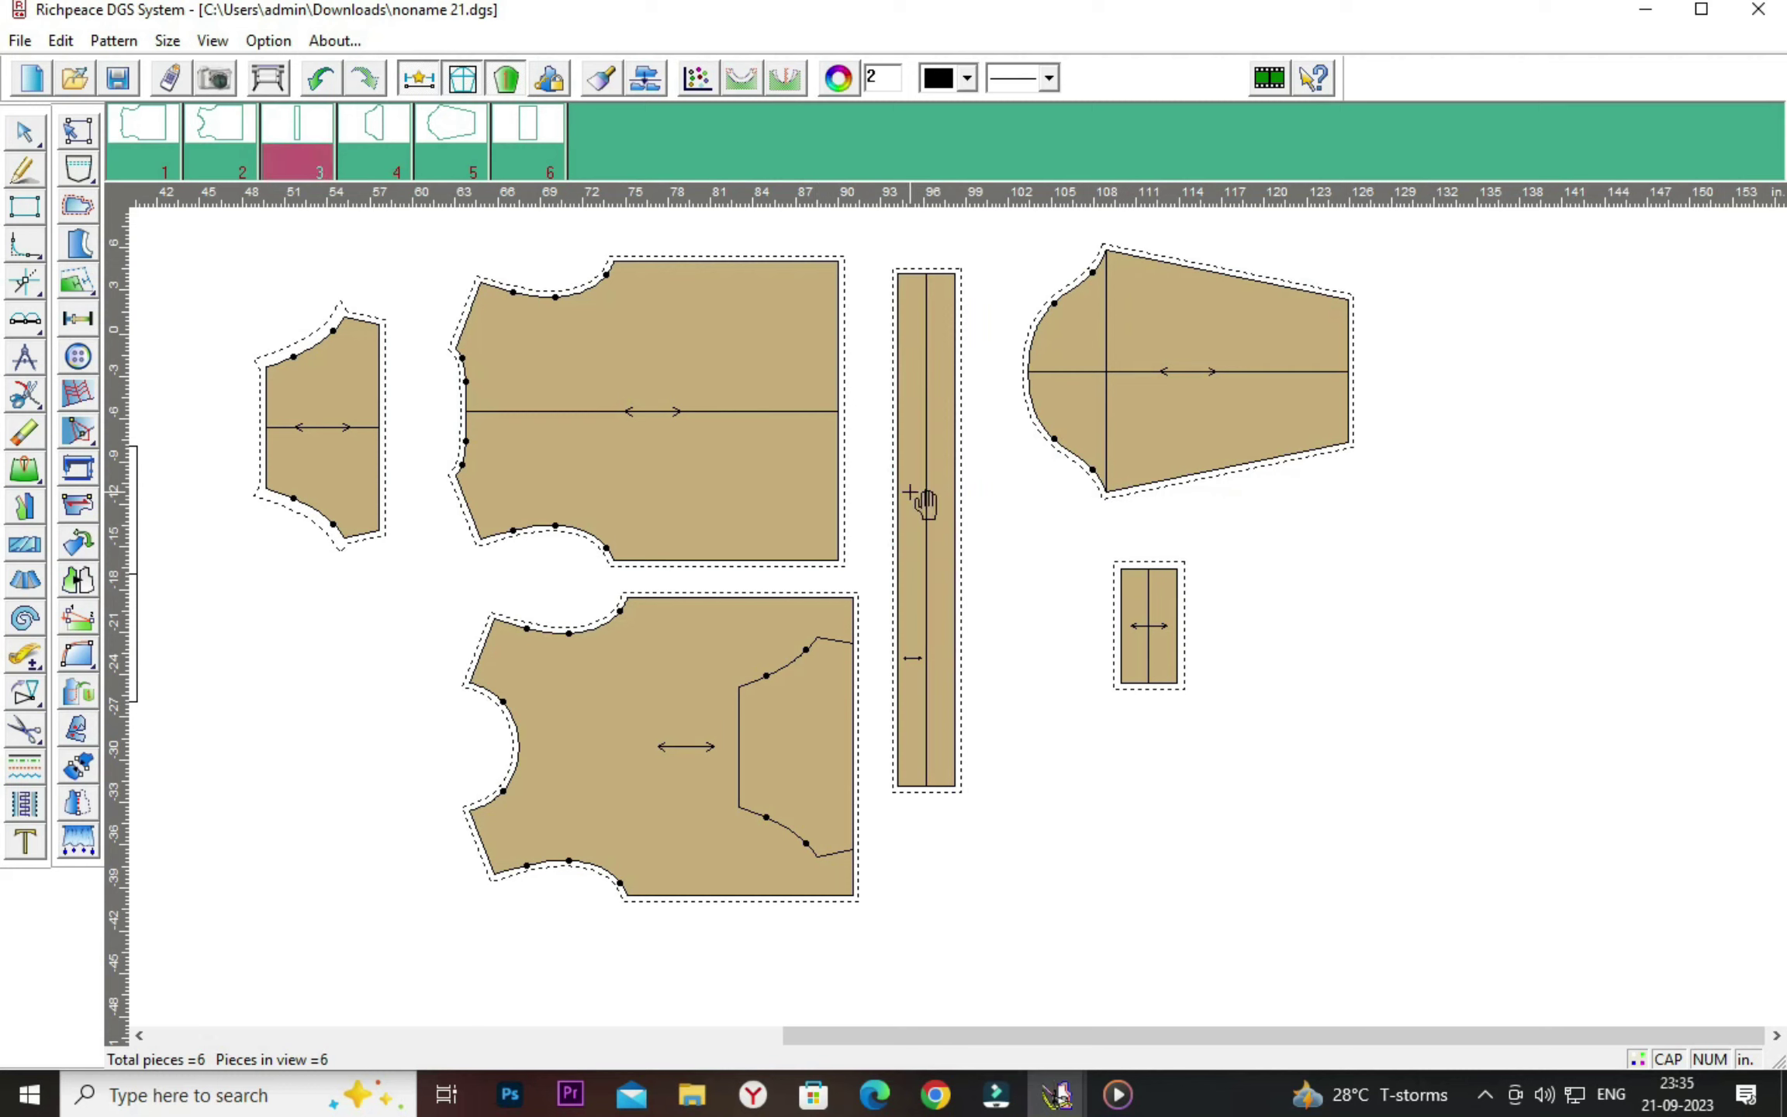
{"action": "left_click_drag", "start_coordinate": [806, 648], "coordinate": [788, 640]}
Move the small rectangle toward the strip and the side piece to lower right, then save.
{"action": "left_click_drag", "start_coordinate": [1101, 435], "coordinate": [1068, 442]}
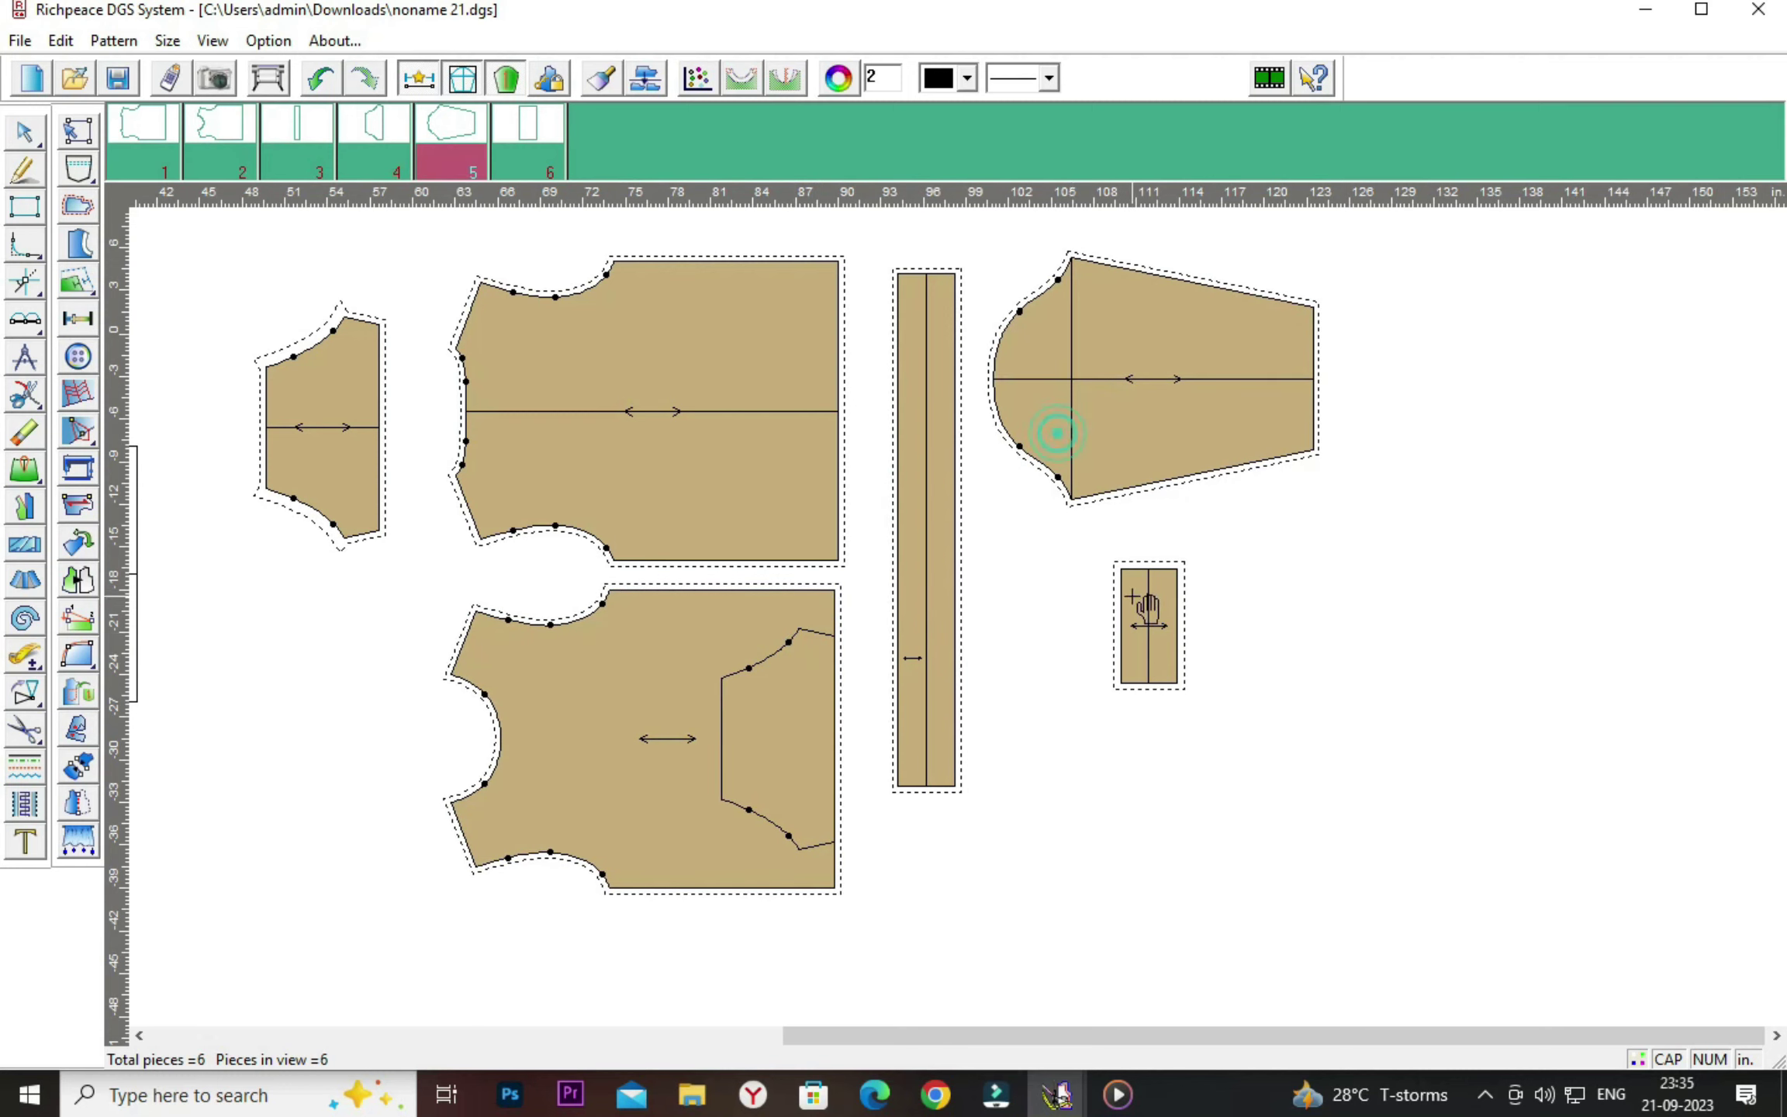
{"action": "left_click_drag", "start_coordinate": [1132, 596], "coordinate": [1068, 578]}
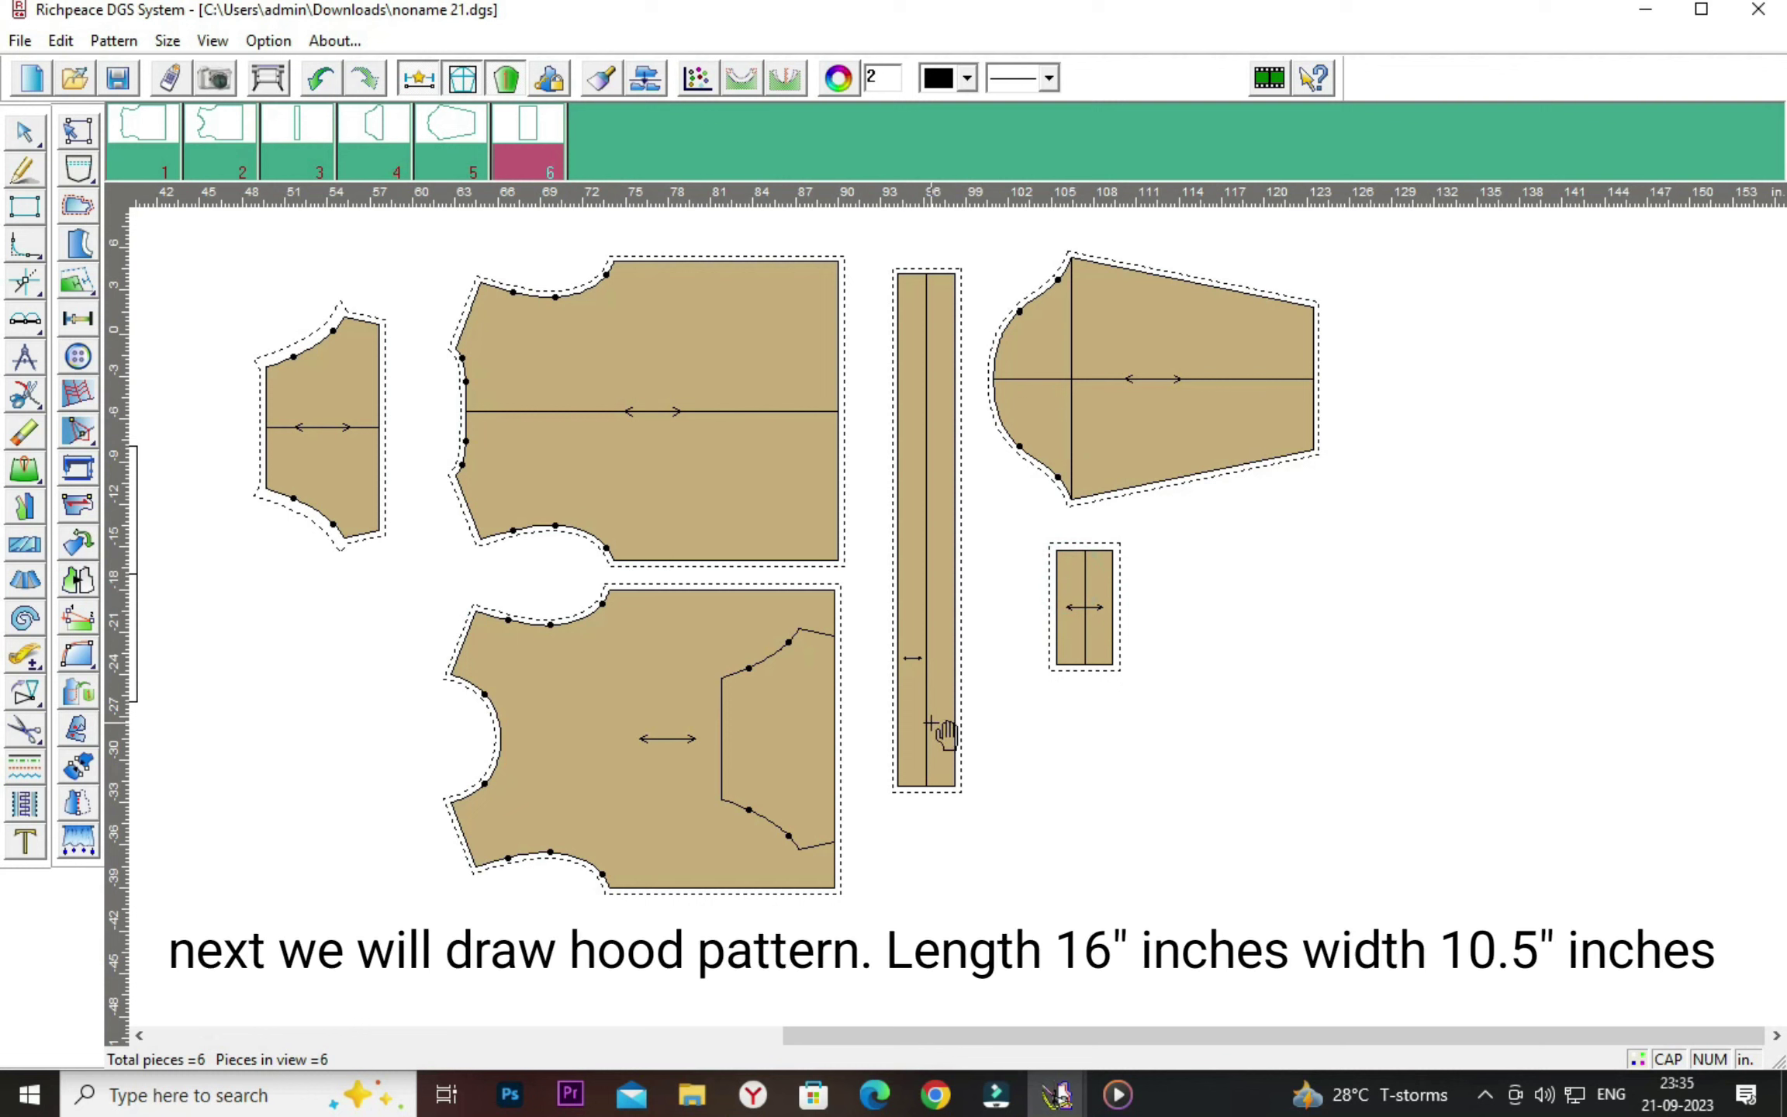
{"action": "mouse_move", "coordinate": [333, 401]}
{"action": "left_mouse_down"}
{"action": "mouse_move", "coordinate": [1344, 696]}
{"action": "mouse_move", "coordinate": [1249, 615]}
{"action": "left_mouse_up"}
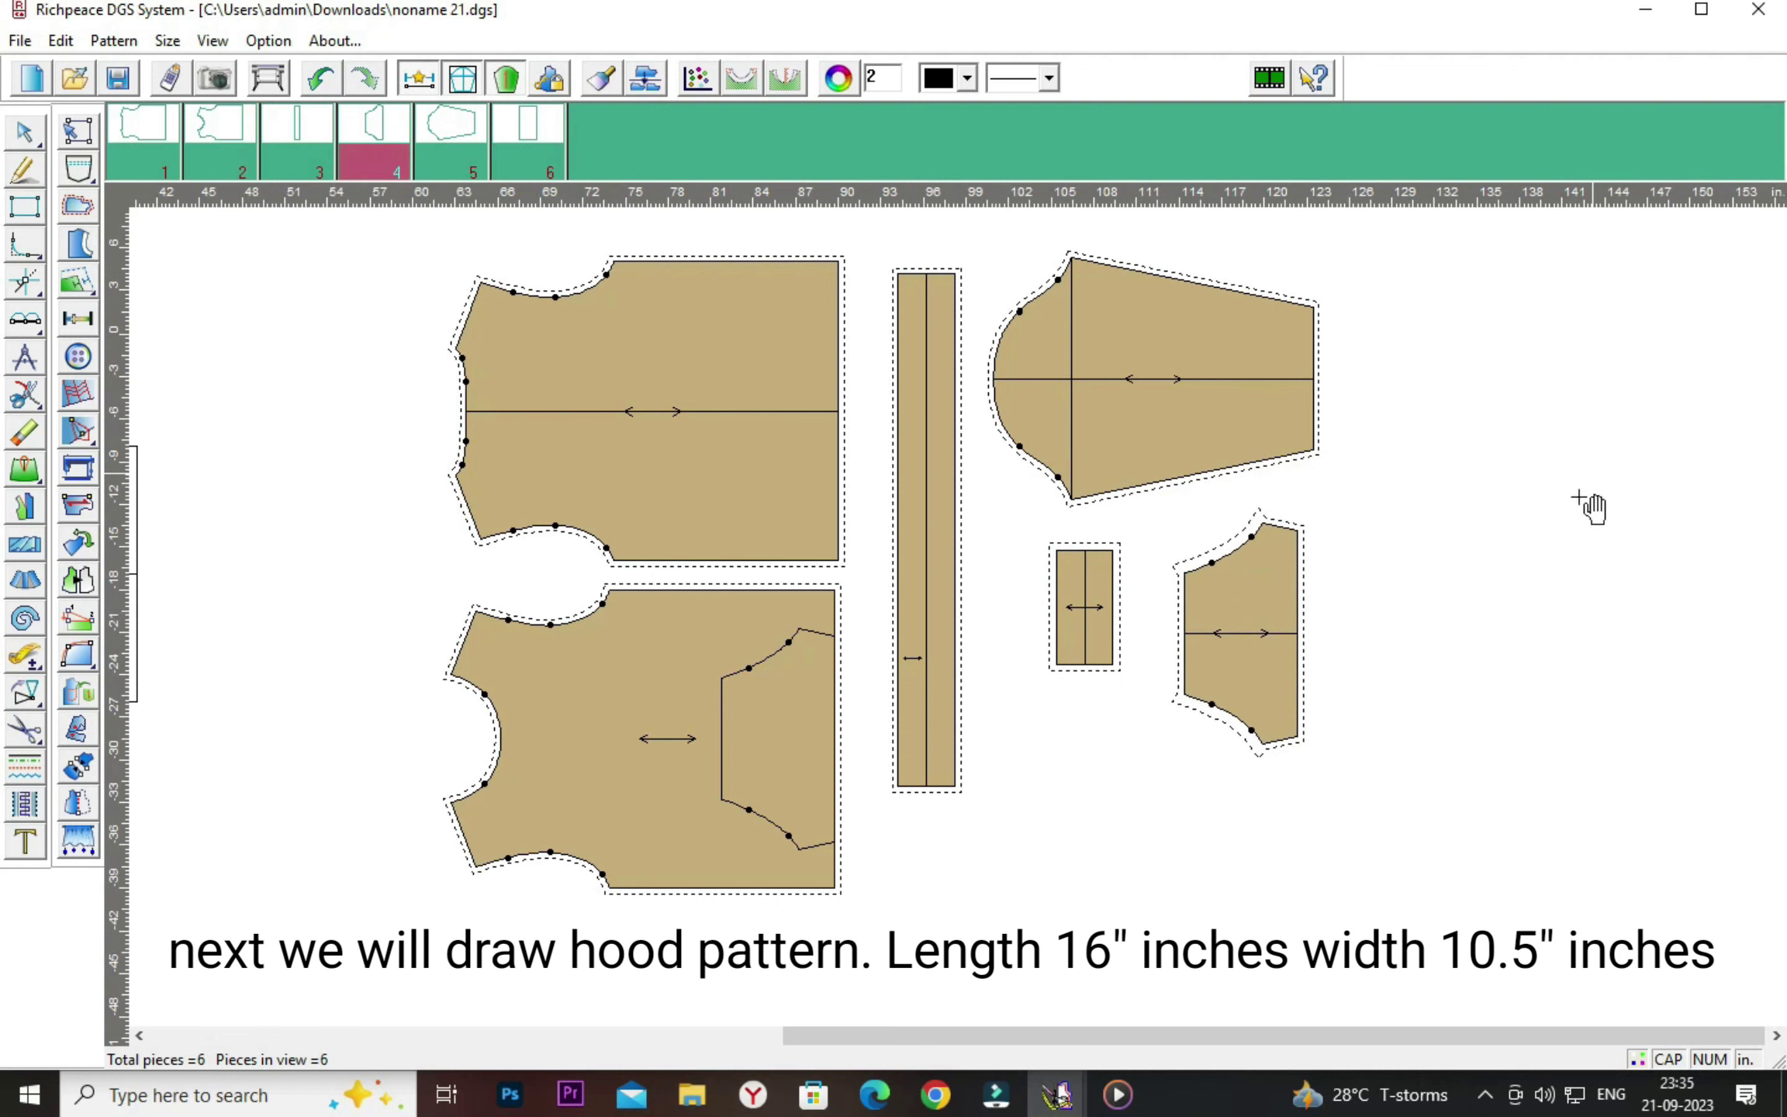
{"action": "left_click", "coordinate": [117, 78]}
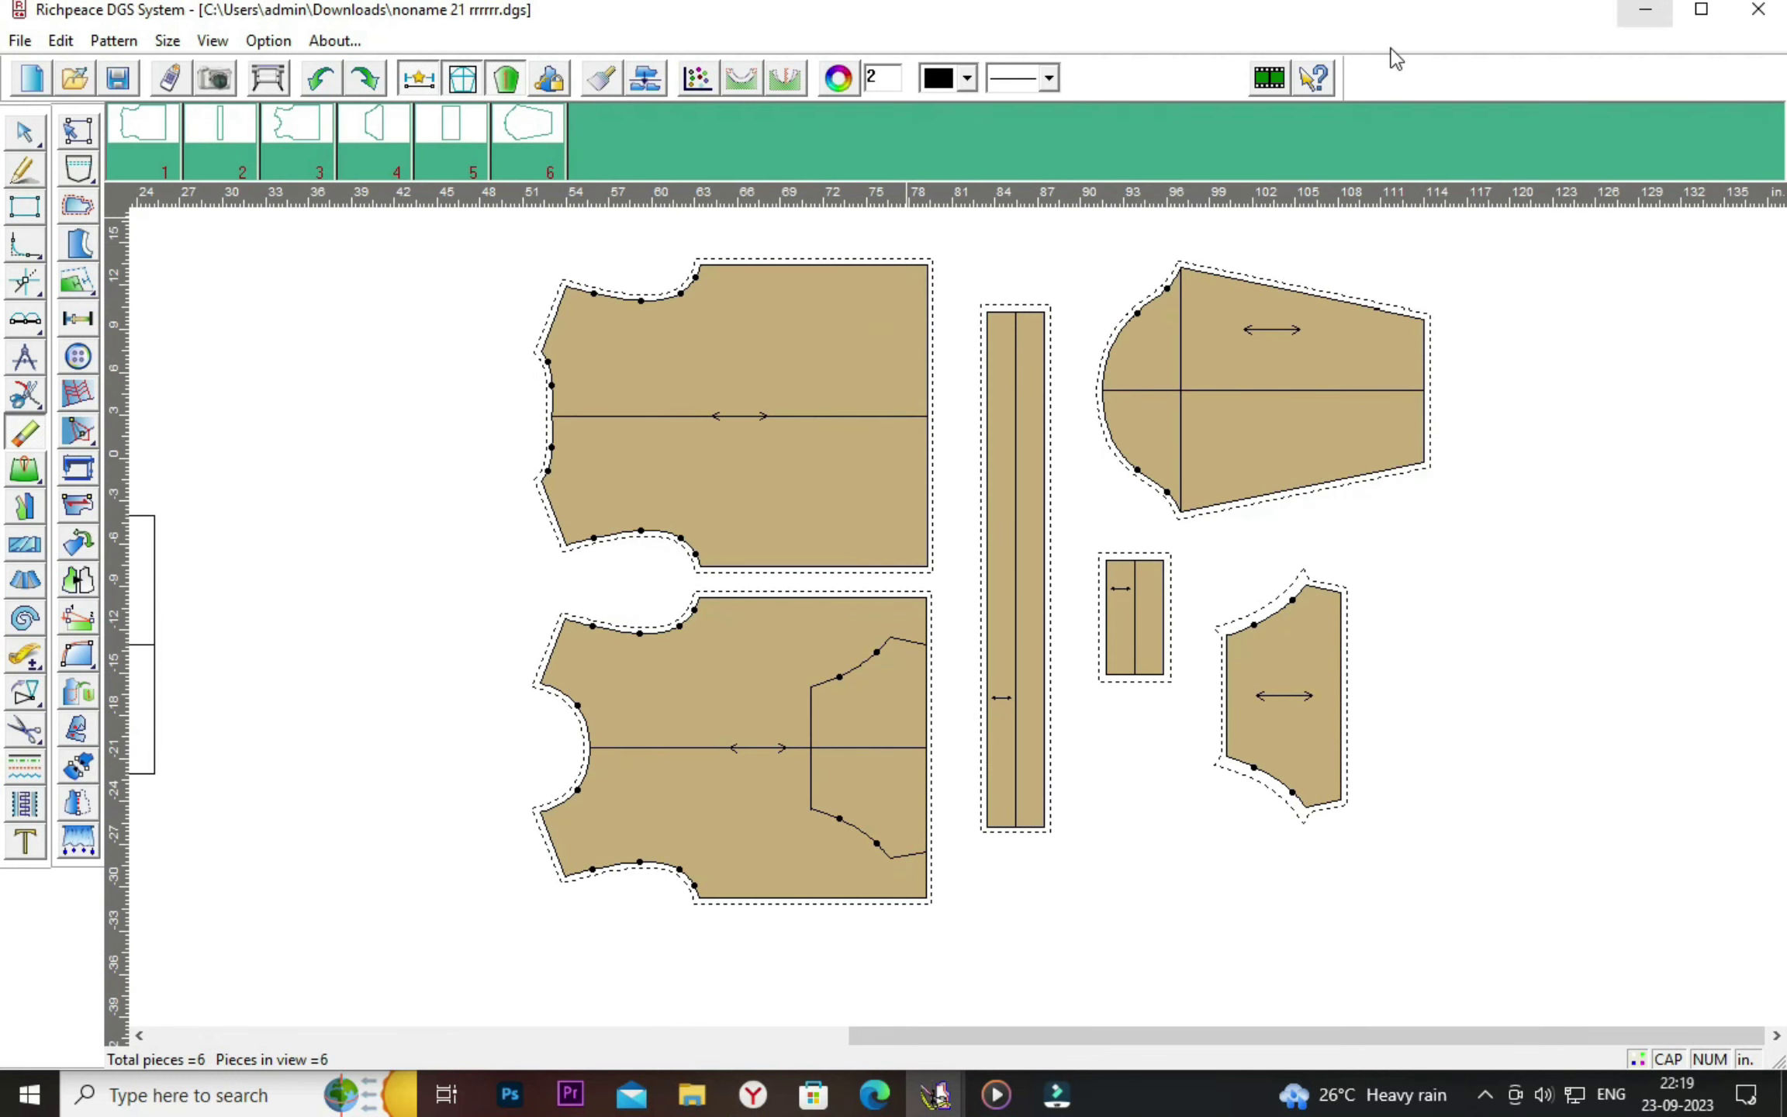
Compare lengths of the upper piece's left edge (4.68) and lower piece's curve, totalling 10.91.
{"action": "left_click", "coordinate": [25, 170]}
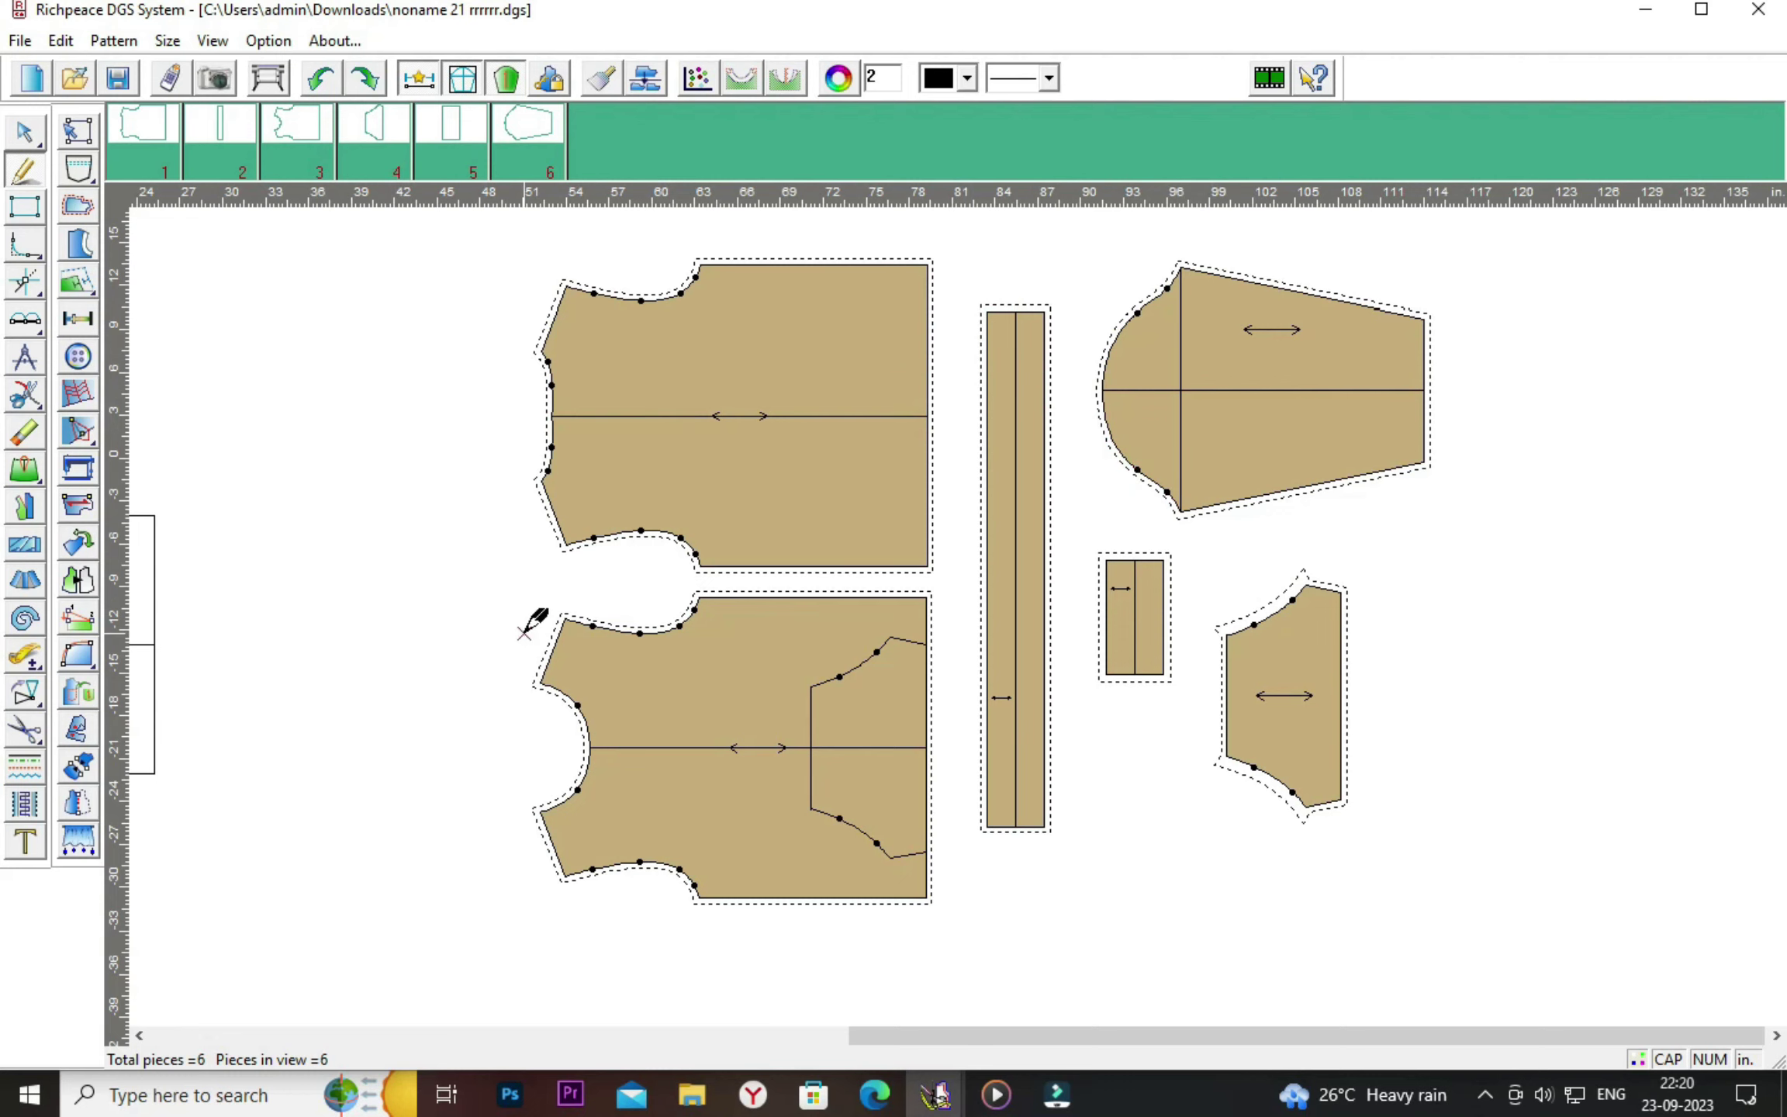
{"action": "scroll", "coordinate": [525, 631], "scroll_direction": "up", "scroll_amount": 1}
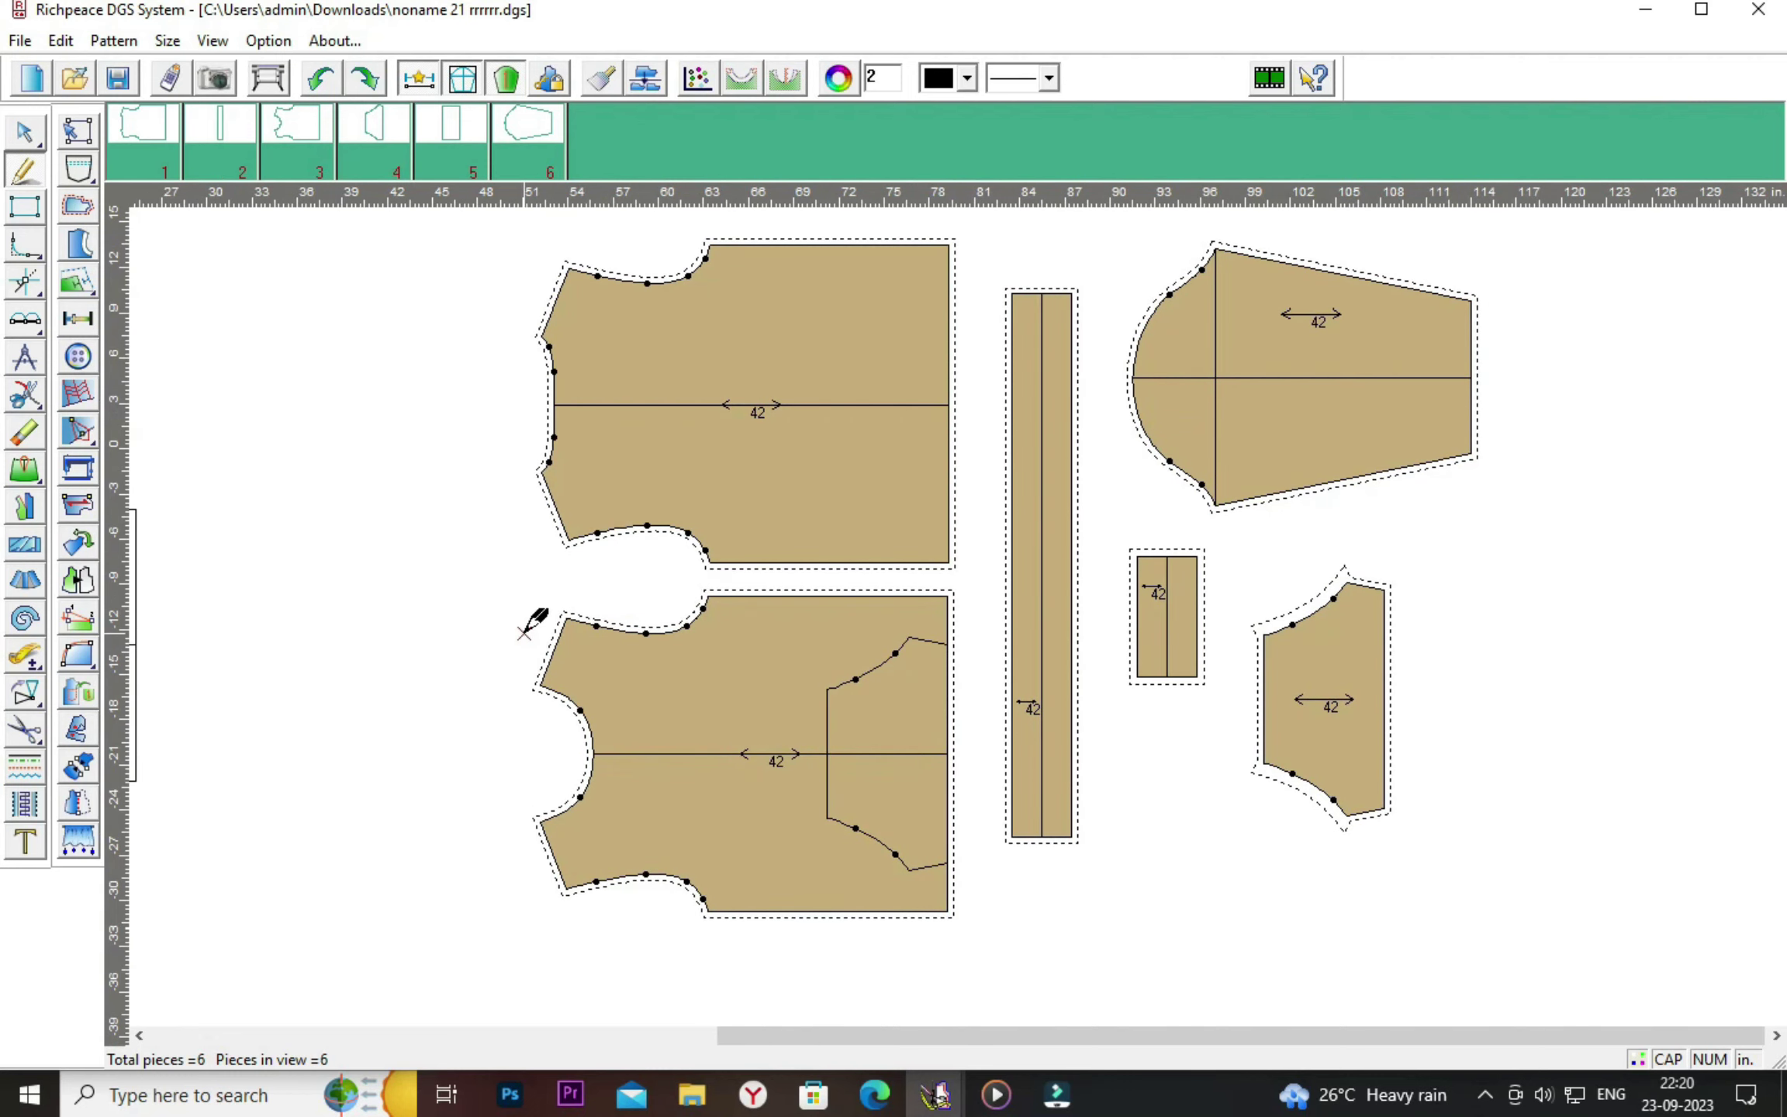
{"action": "left_click", "coordinate": [25, 656]}
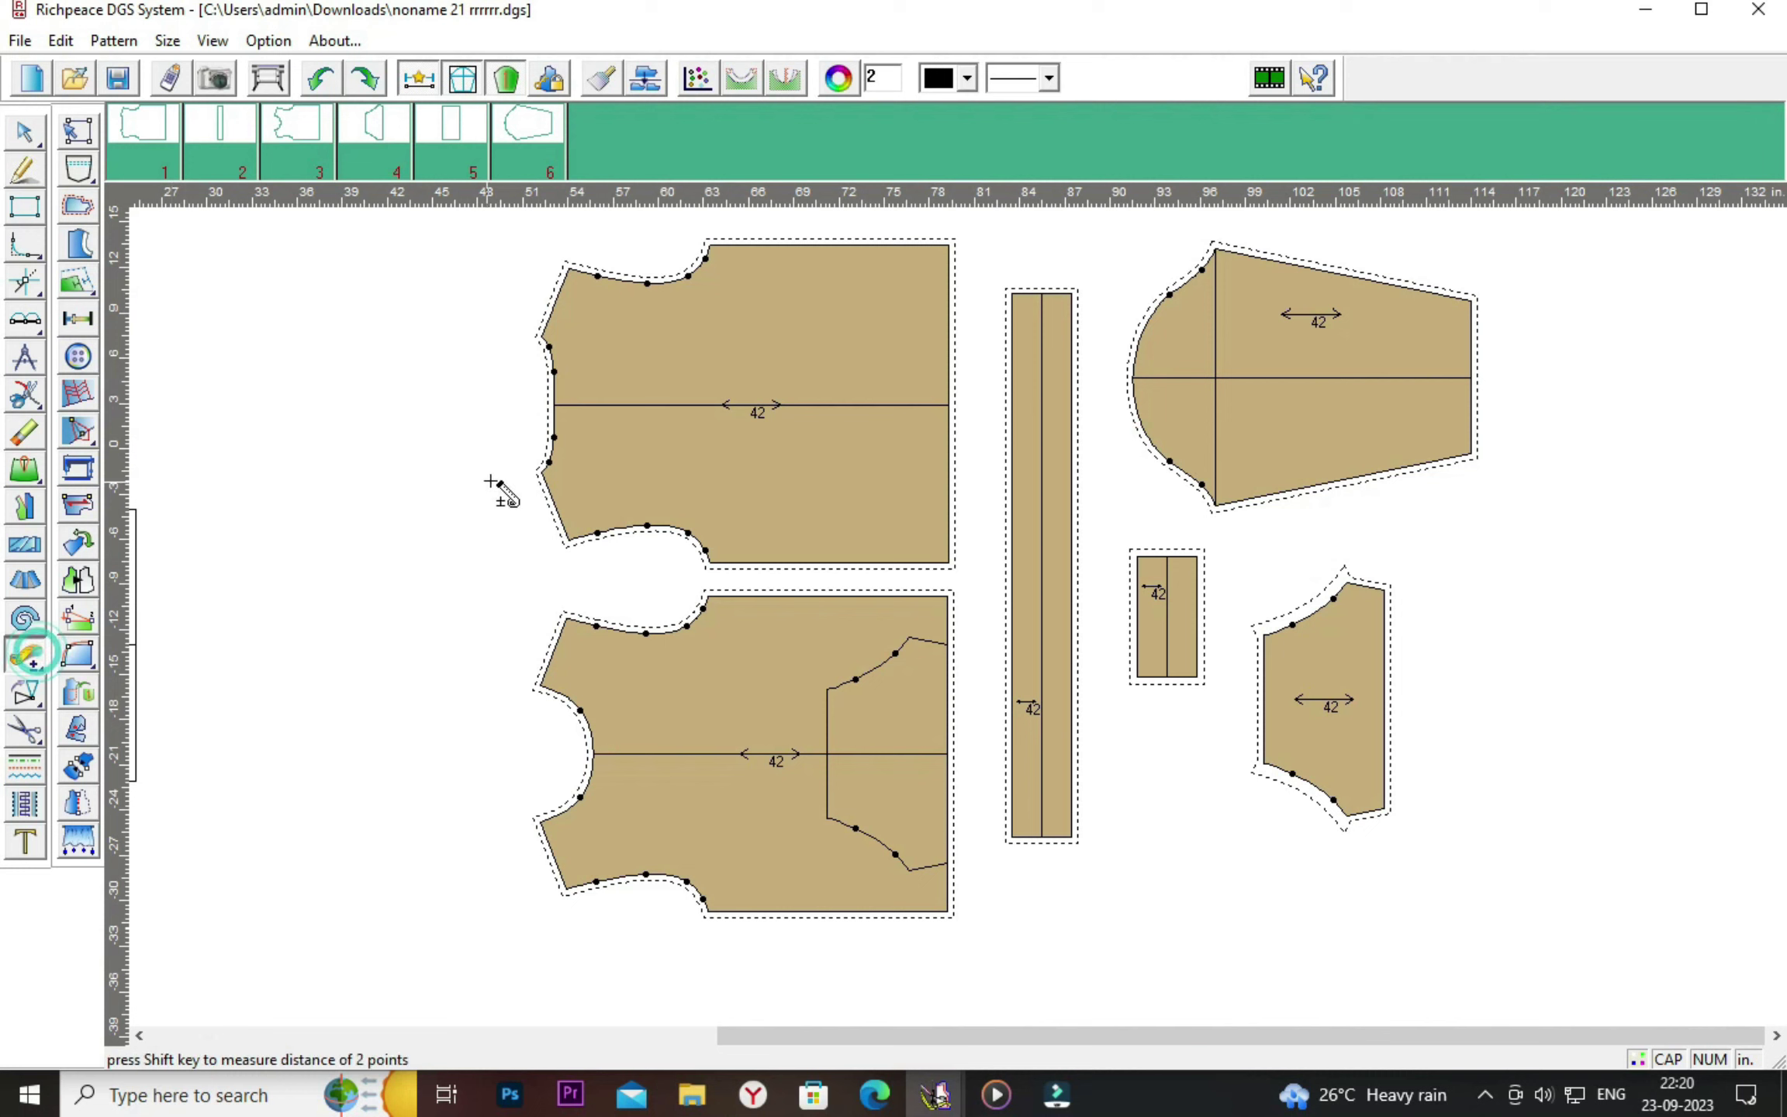
{"action": "left_click", "coordinate": [549, 346]}
{"action": "left_click", "coordinate": [553, 394]}
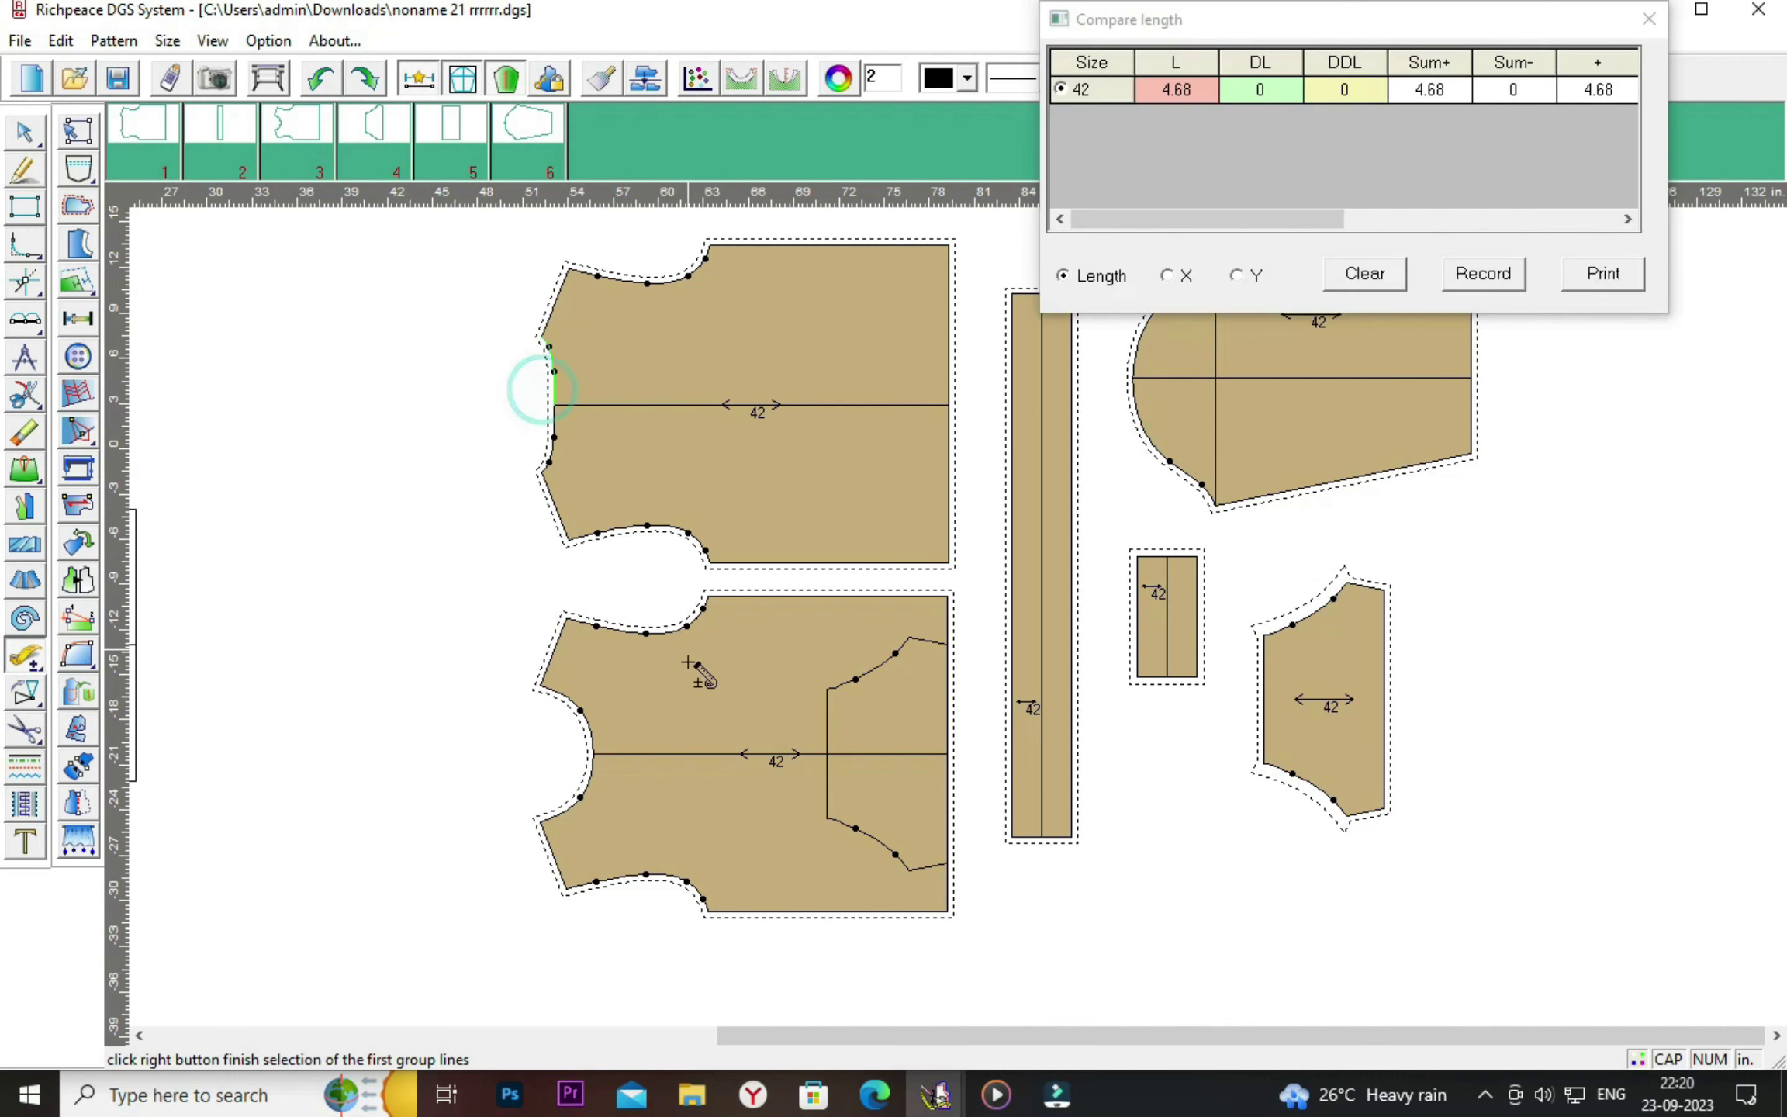
{"action": "left_click", "coordinate": [588, 733]}
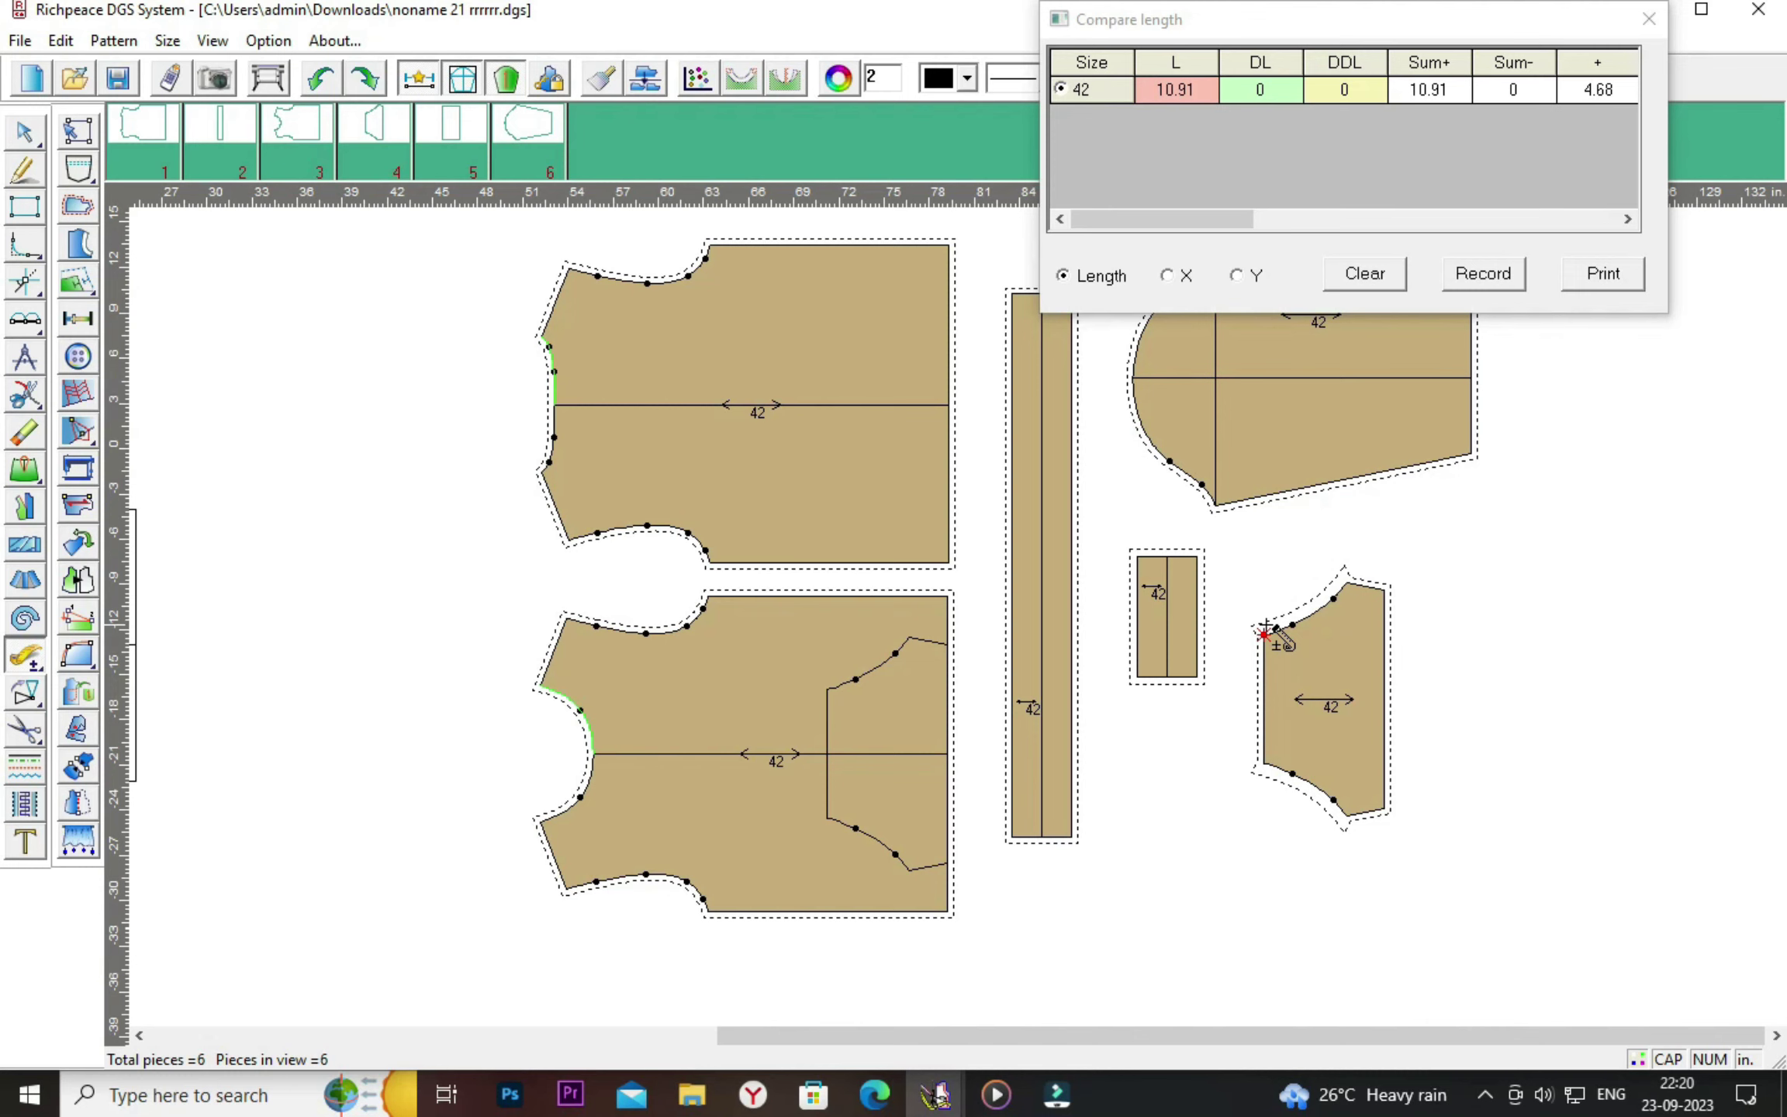
{"action": "left_click", "coordinate": [1650, 19]}
{"action": "scroll", "coordinate": [1621, 434], "scroll_direction": "right", "scroll_amount": 2}
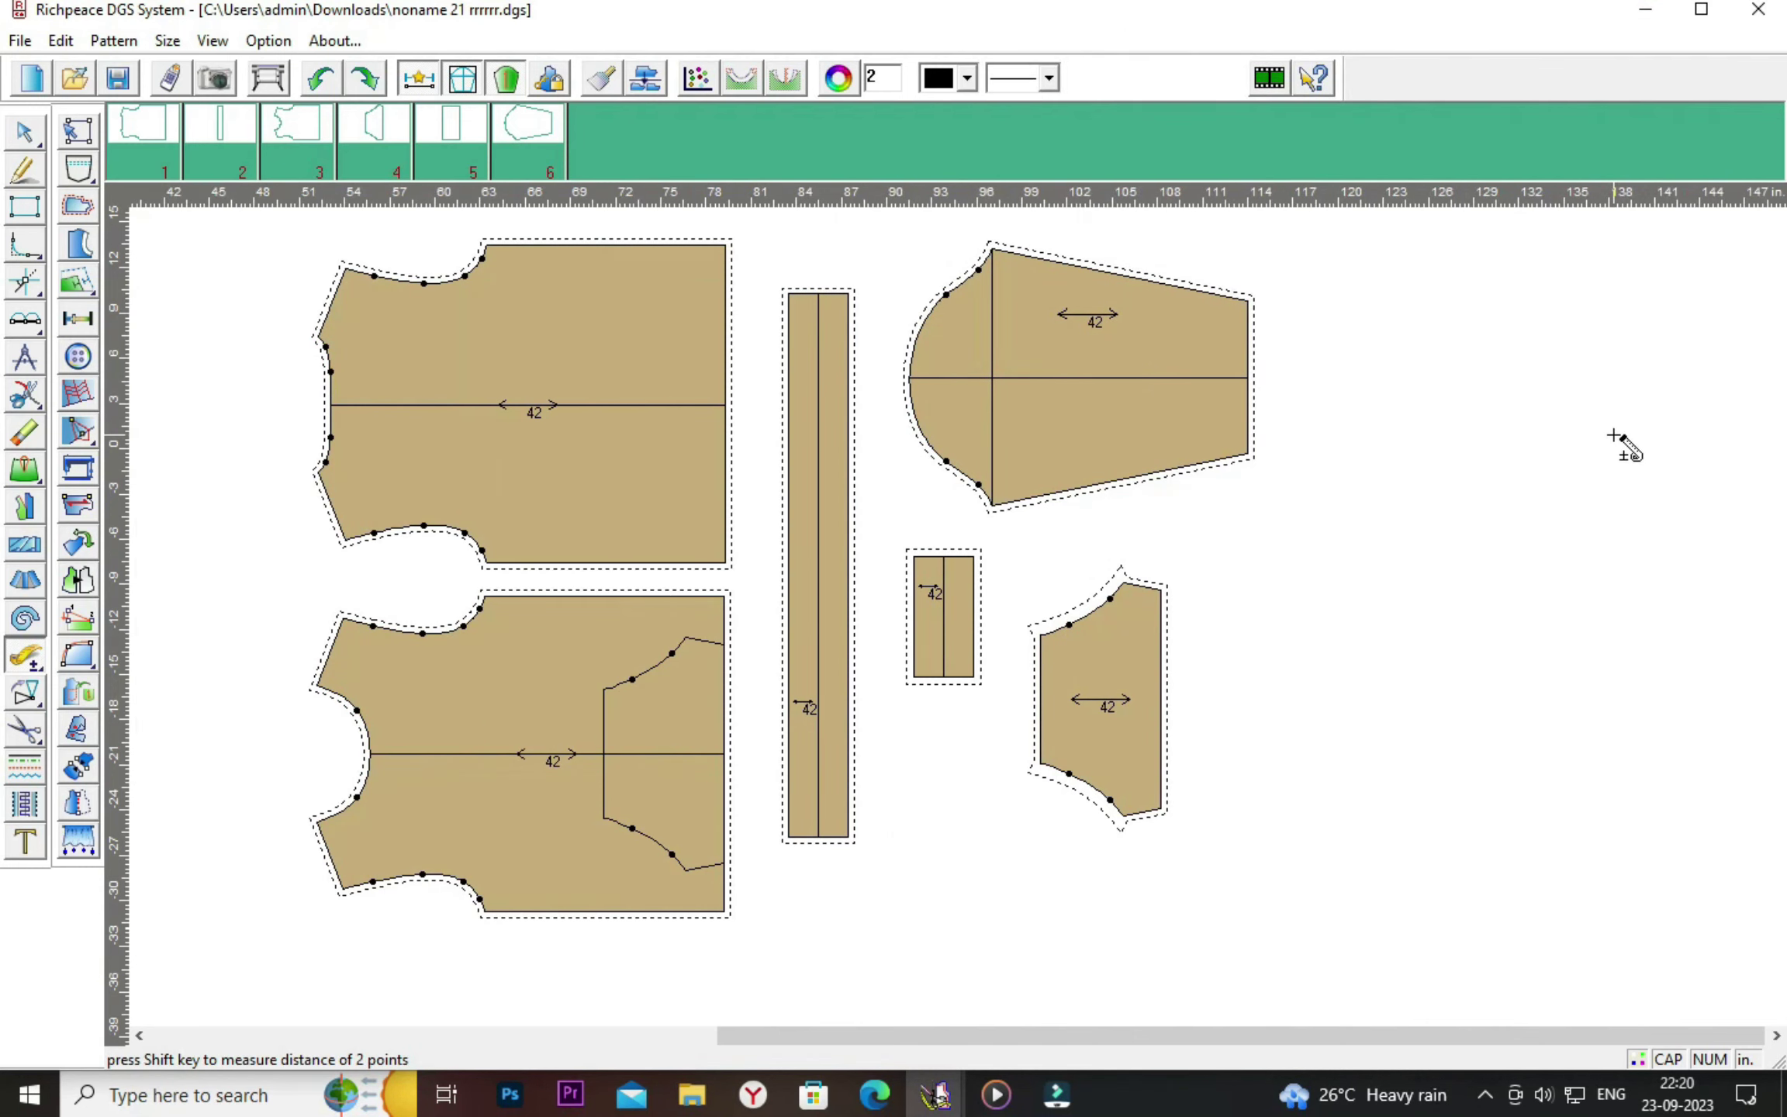
{"action": "scroll", "coordinate": [1617, 442], "scroll_direction": "right", "scroll_amount": 1}
{"action": "scroll", "coordinate": [1613, 443], "scroll_direction": "right", "scroll_amount": 1}
{"action": "scroll", "coordinate": [1597, 446], "scroll_direction": "right", "scroll_amount": 2}
{"action": "scroll", "coordinate": [1456, 426], "scroll_direction": "right", "scroll_amount": 2}
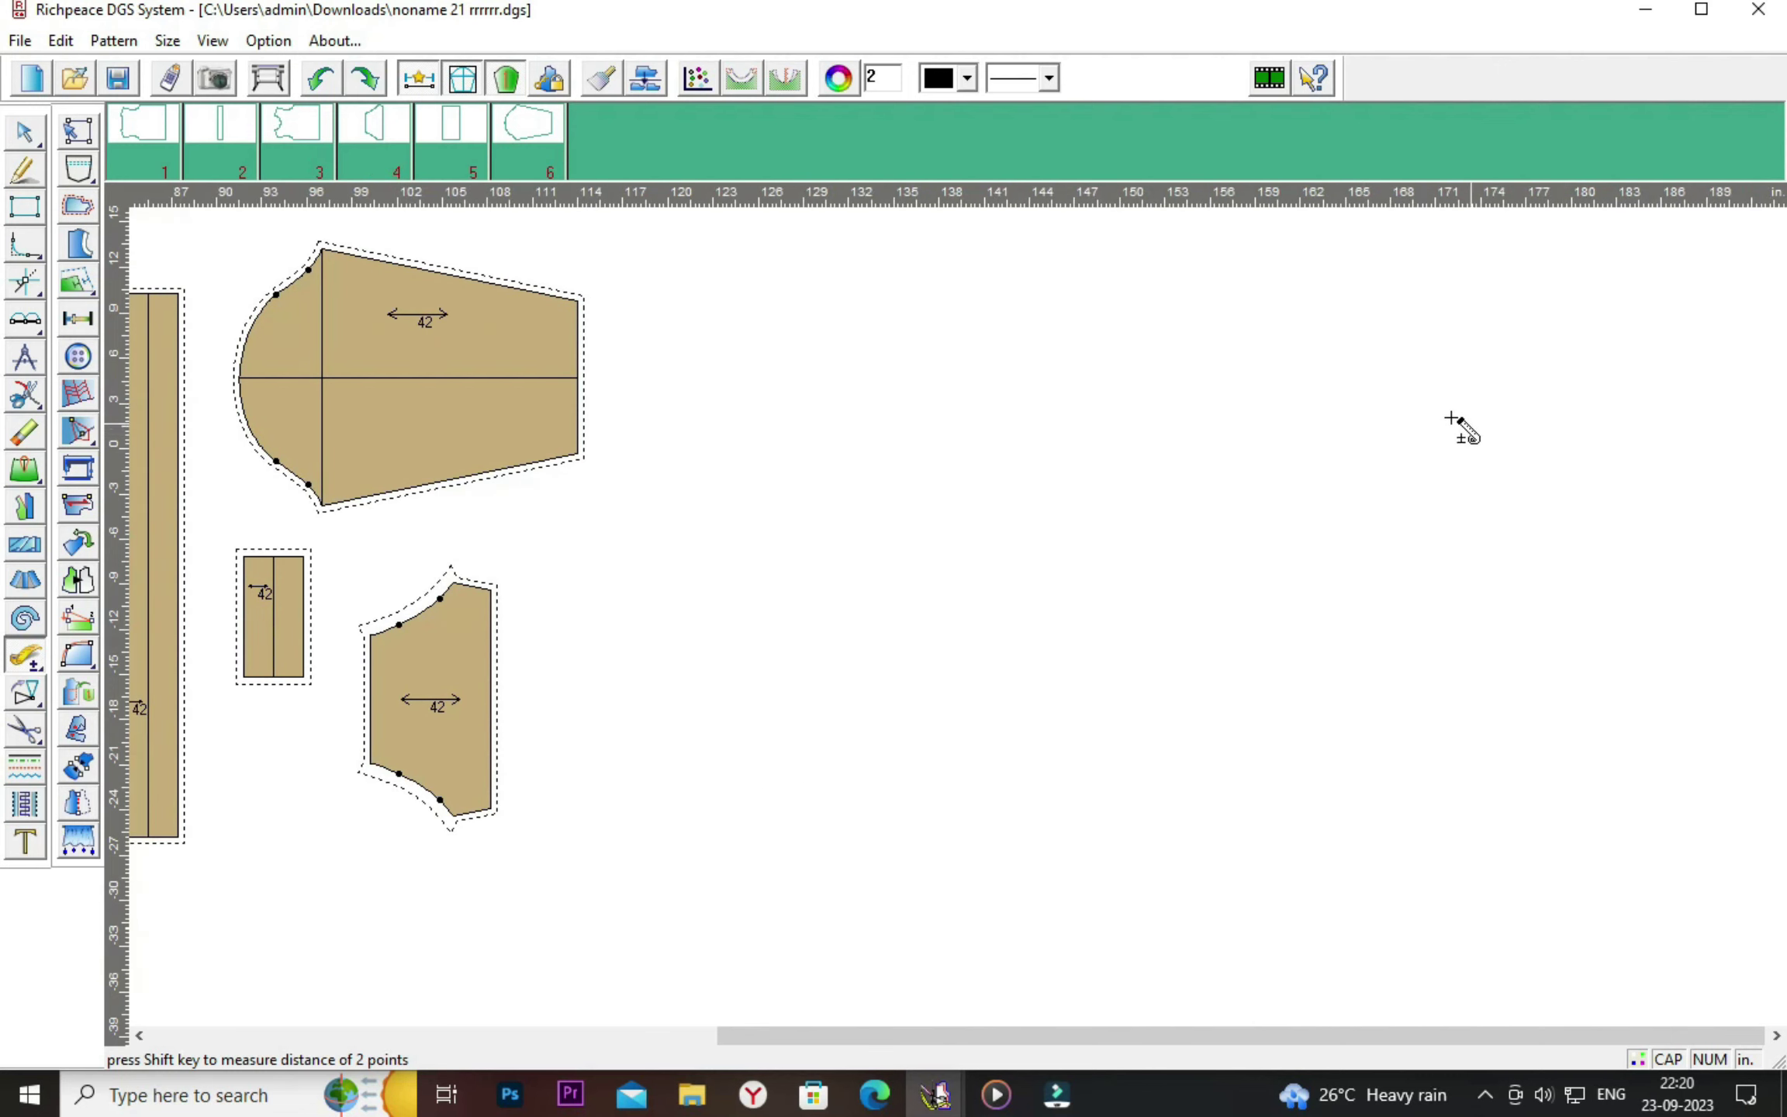
{"action": "scroll", "coordinate": [1268, 415], "scroll_direction": "right", "scroll_amount": 2}
Drag out a rectangle in empty workspace and size it 10.25 wide by 16 high.
{"action": "scroll", "coordinate": [930, 356], "scroll_direction": "right", "scroll_amount": 1}
{"action": "key", "text": "Escape"}
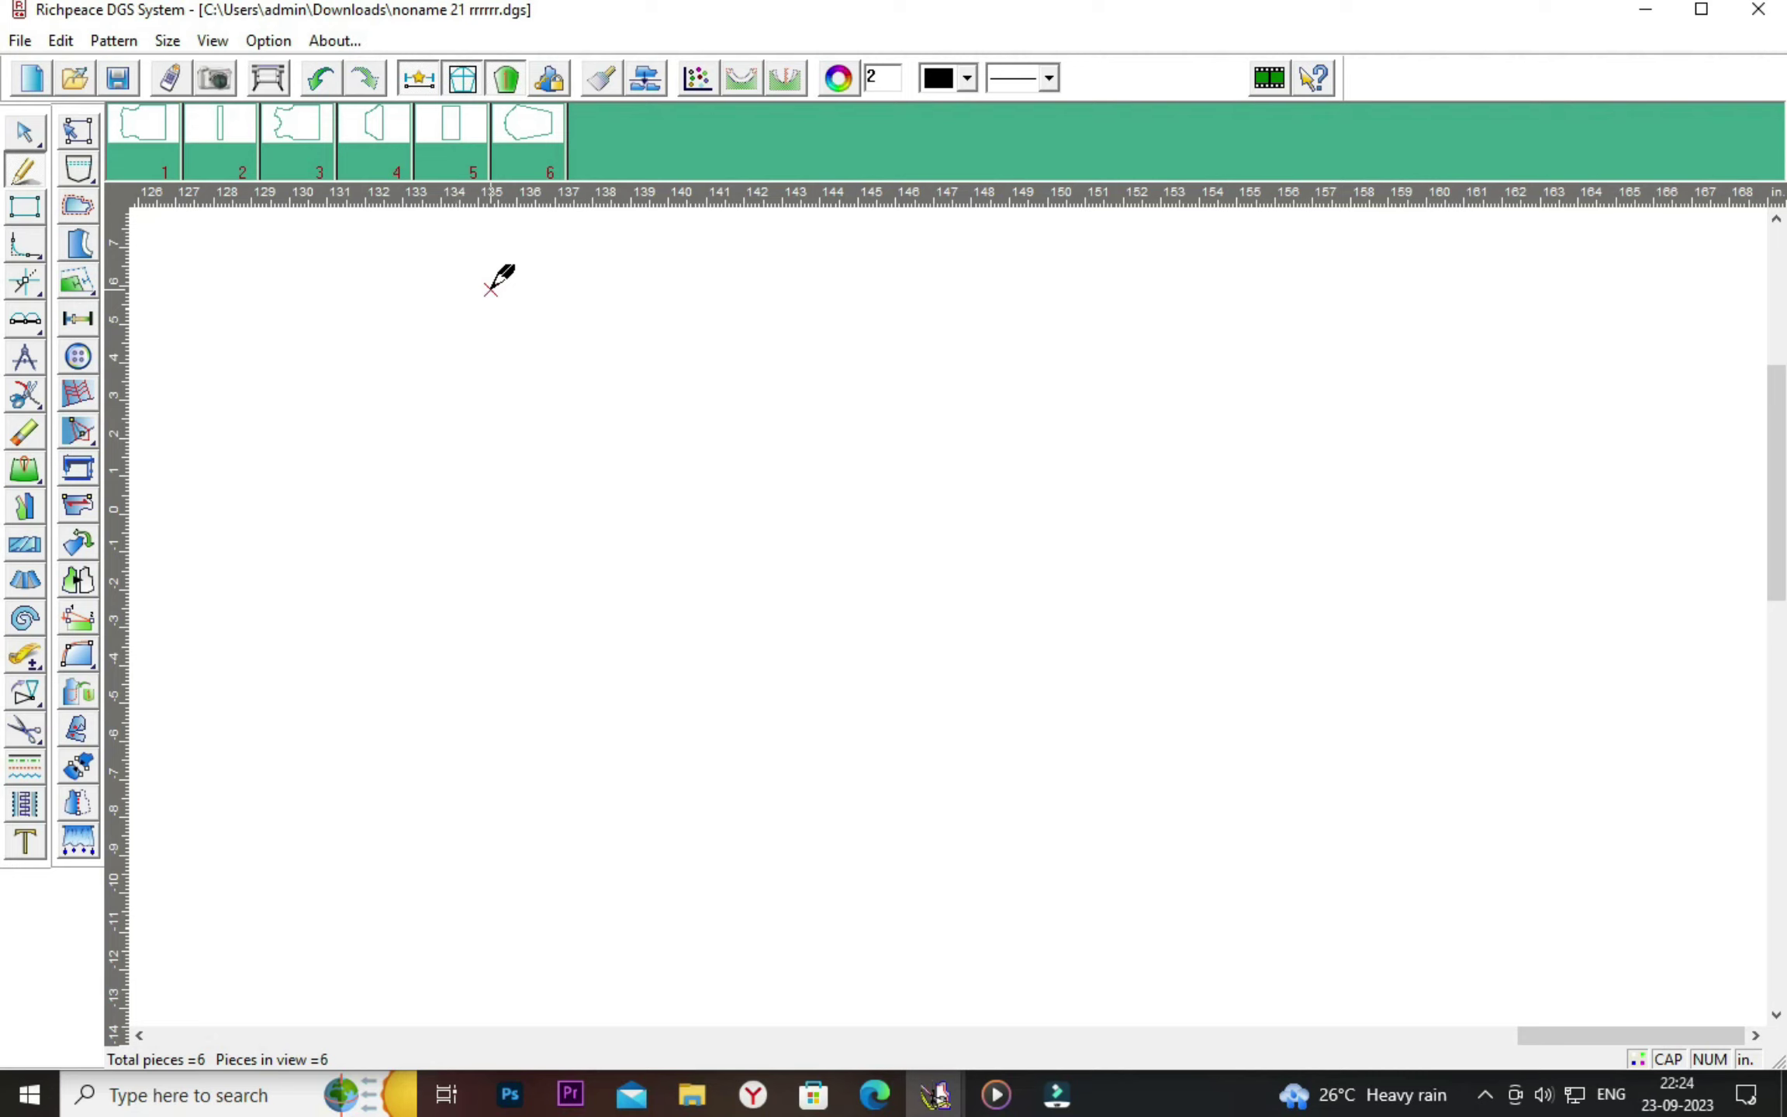
{"action": "left_click_drag", "start_coordinate": [490, 289], "coordinate": [882, 915]}
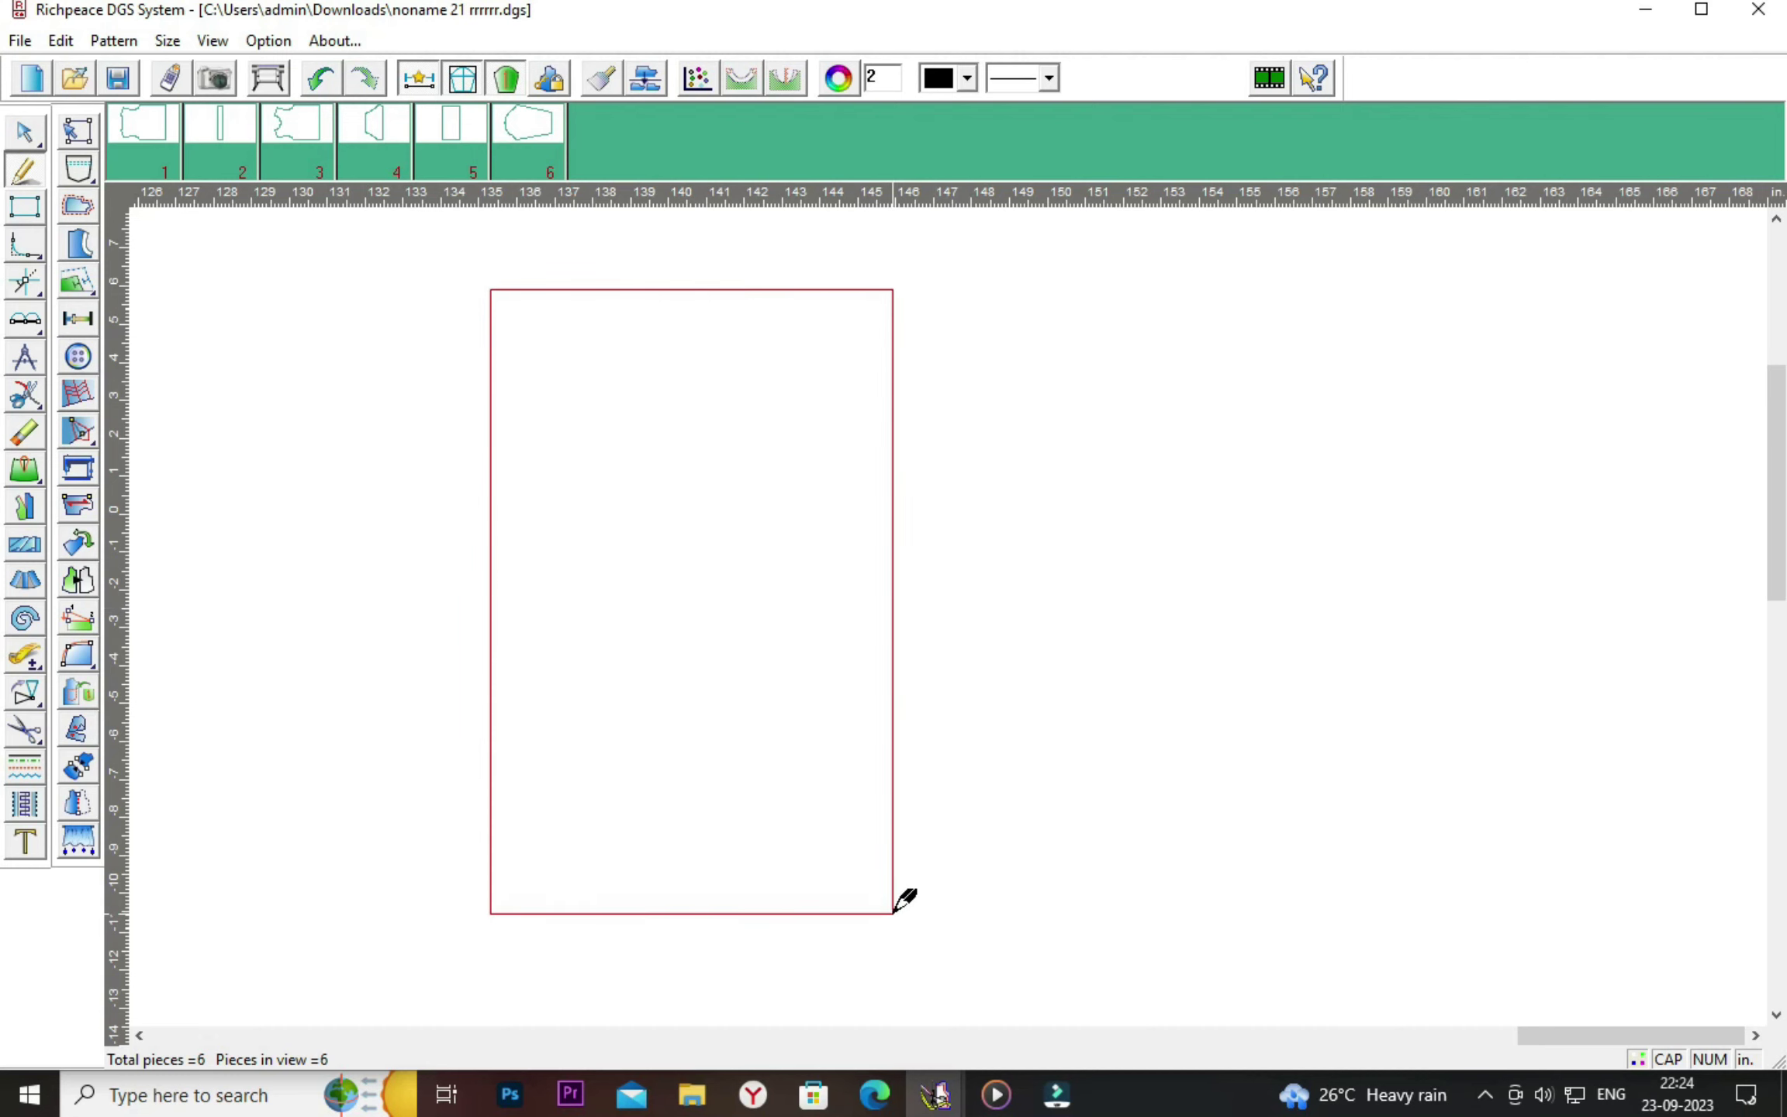
{"action": "left_click_drag", "start_coordinate": [1008, 702], "coordinate": [1144, 631]}
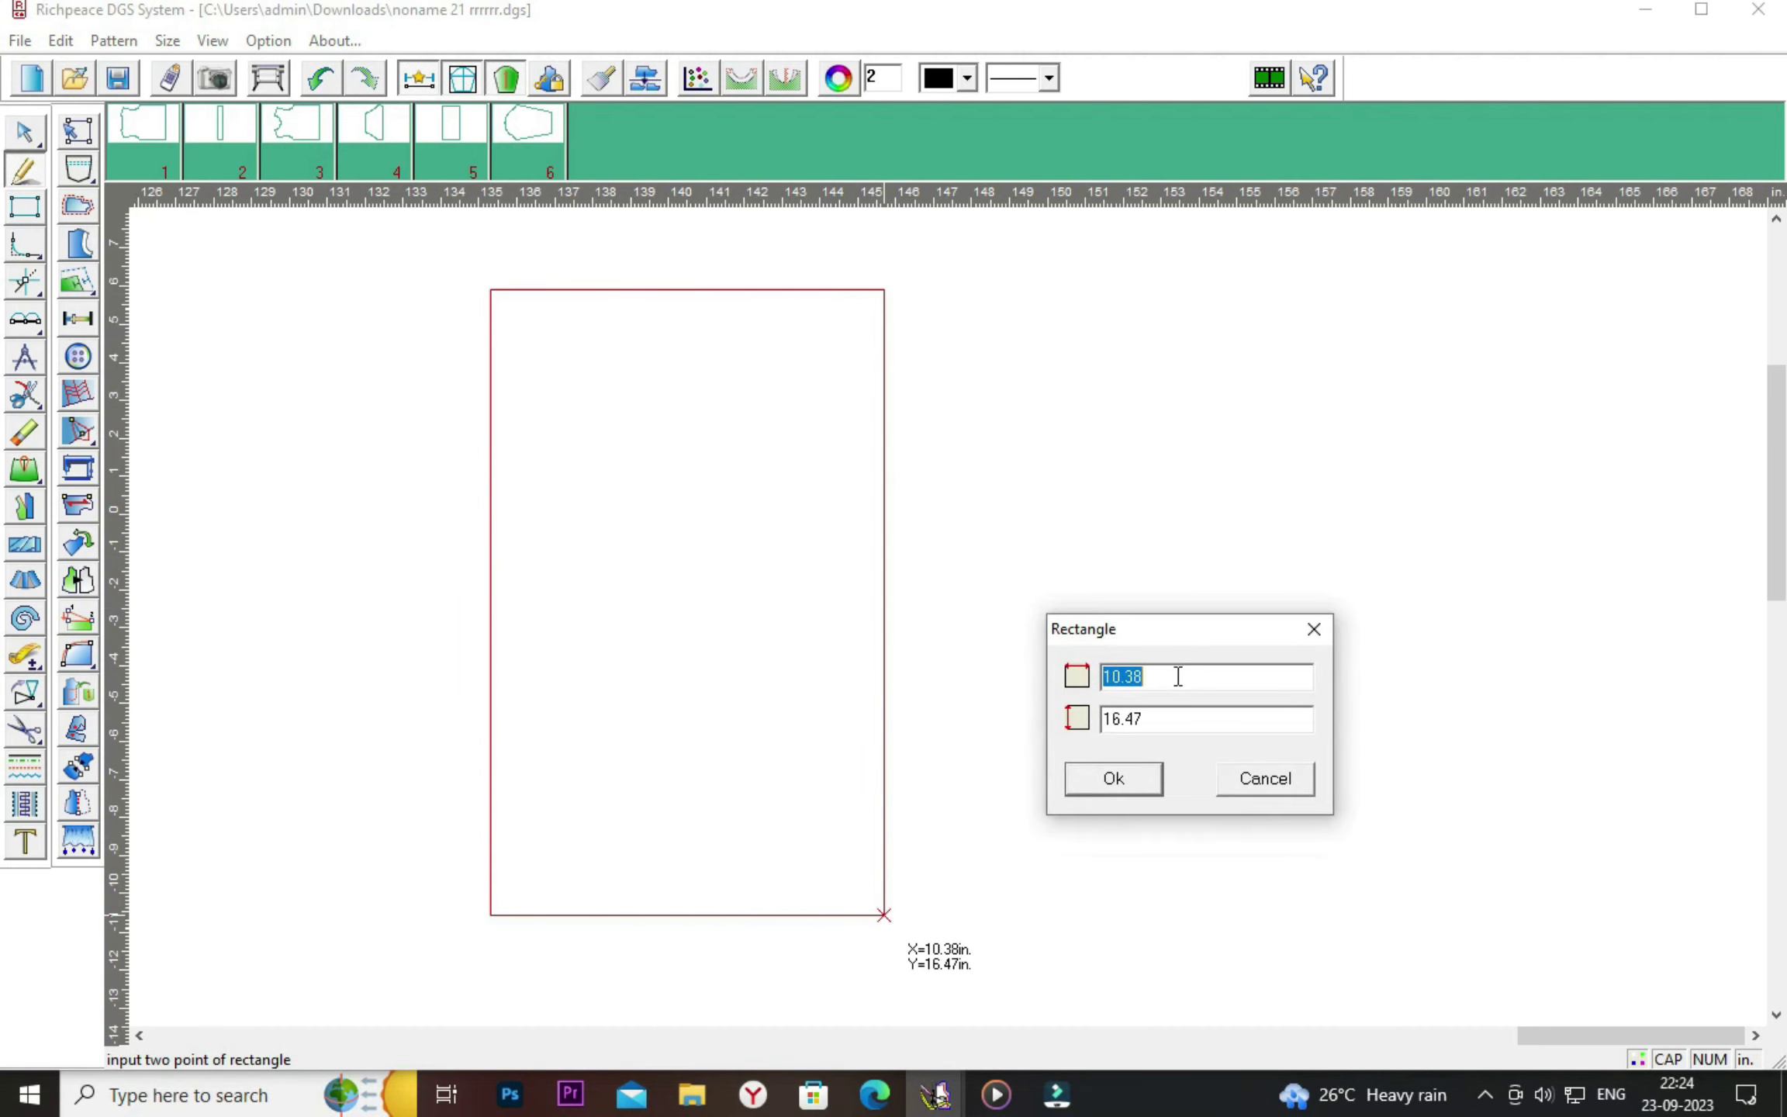
{"action": "left_click", "coordinate": [1177, 676]}
{"action": "key", "text": "BackSpace"}
{"action": "key", "text": "BackSpace"}
{"action": "type", "text": "25"}
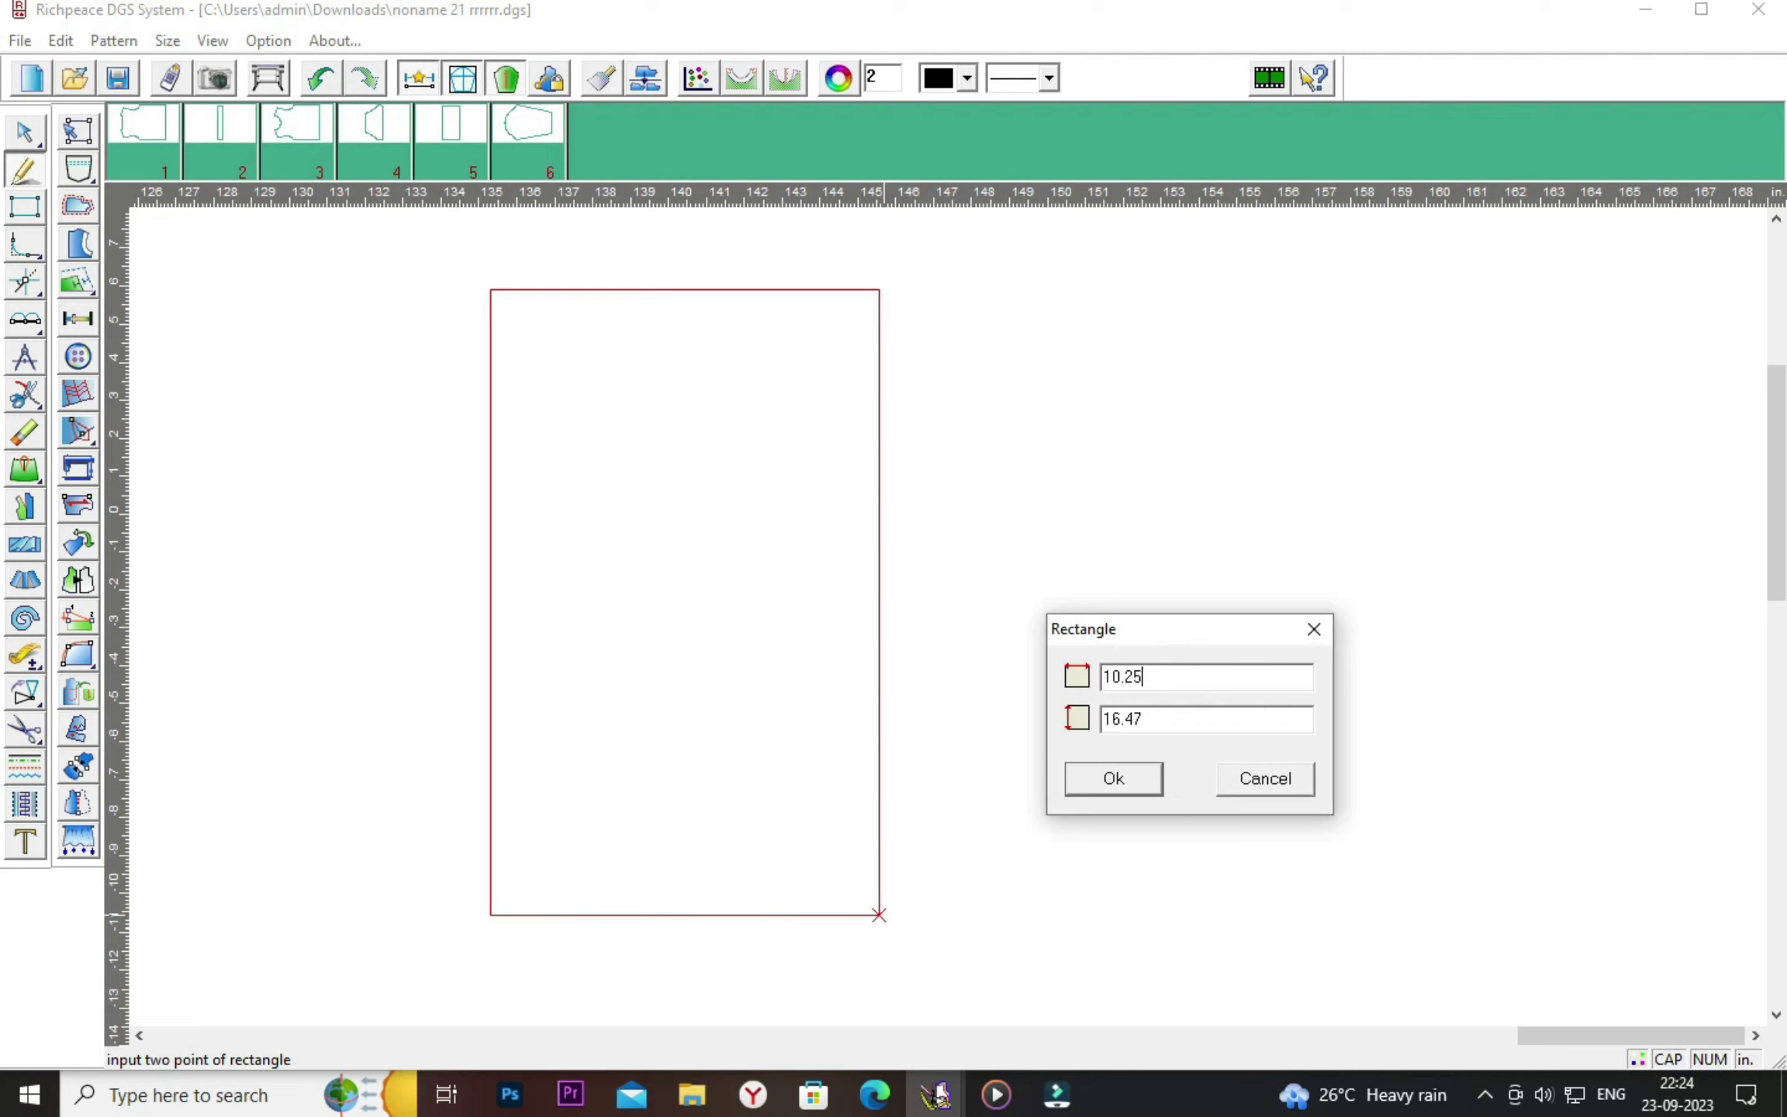
{"action": "left_click", "coordinate": [1173, 724]}
{"action": "key", "text": "BackSpace"}
{"action": "key", "text": "BackSpace"}
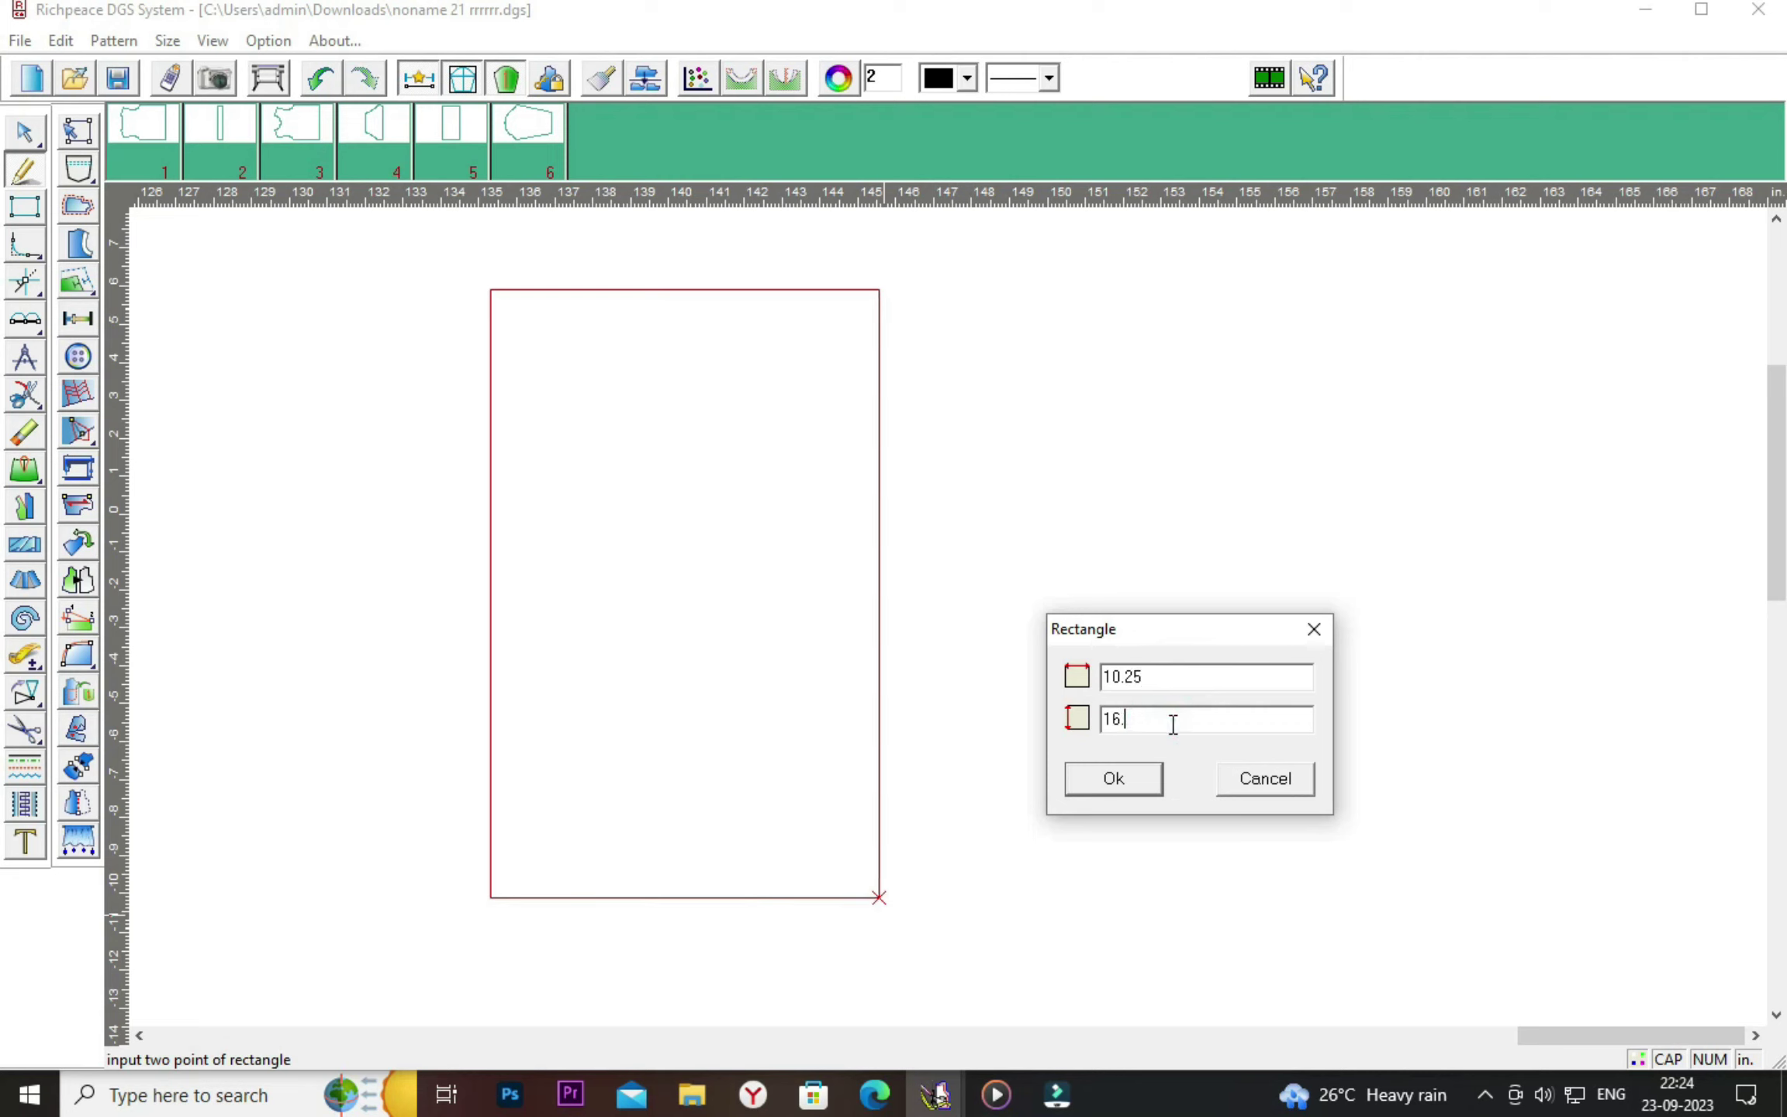
{"action": "left_click", "coordinate": [1158, 785]}
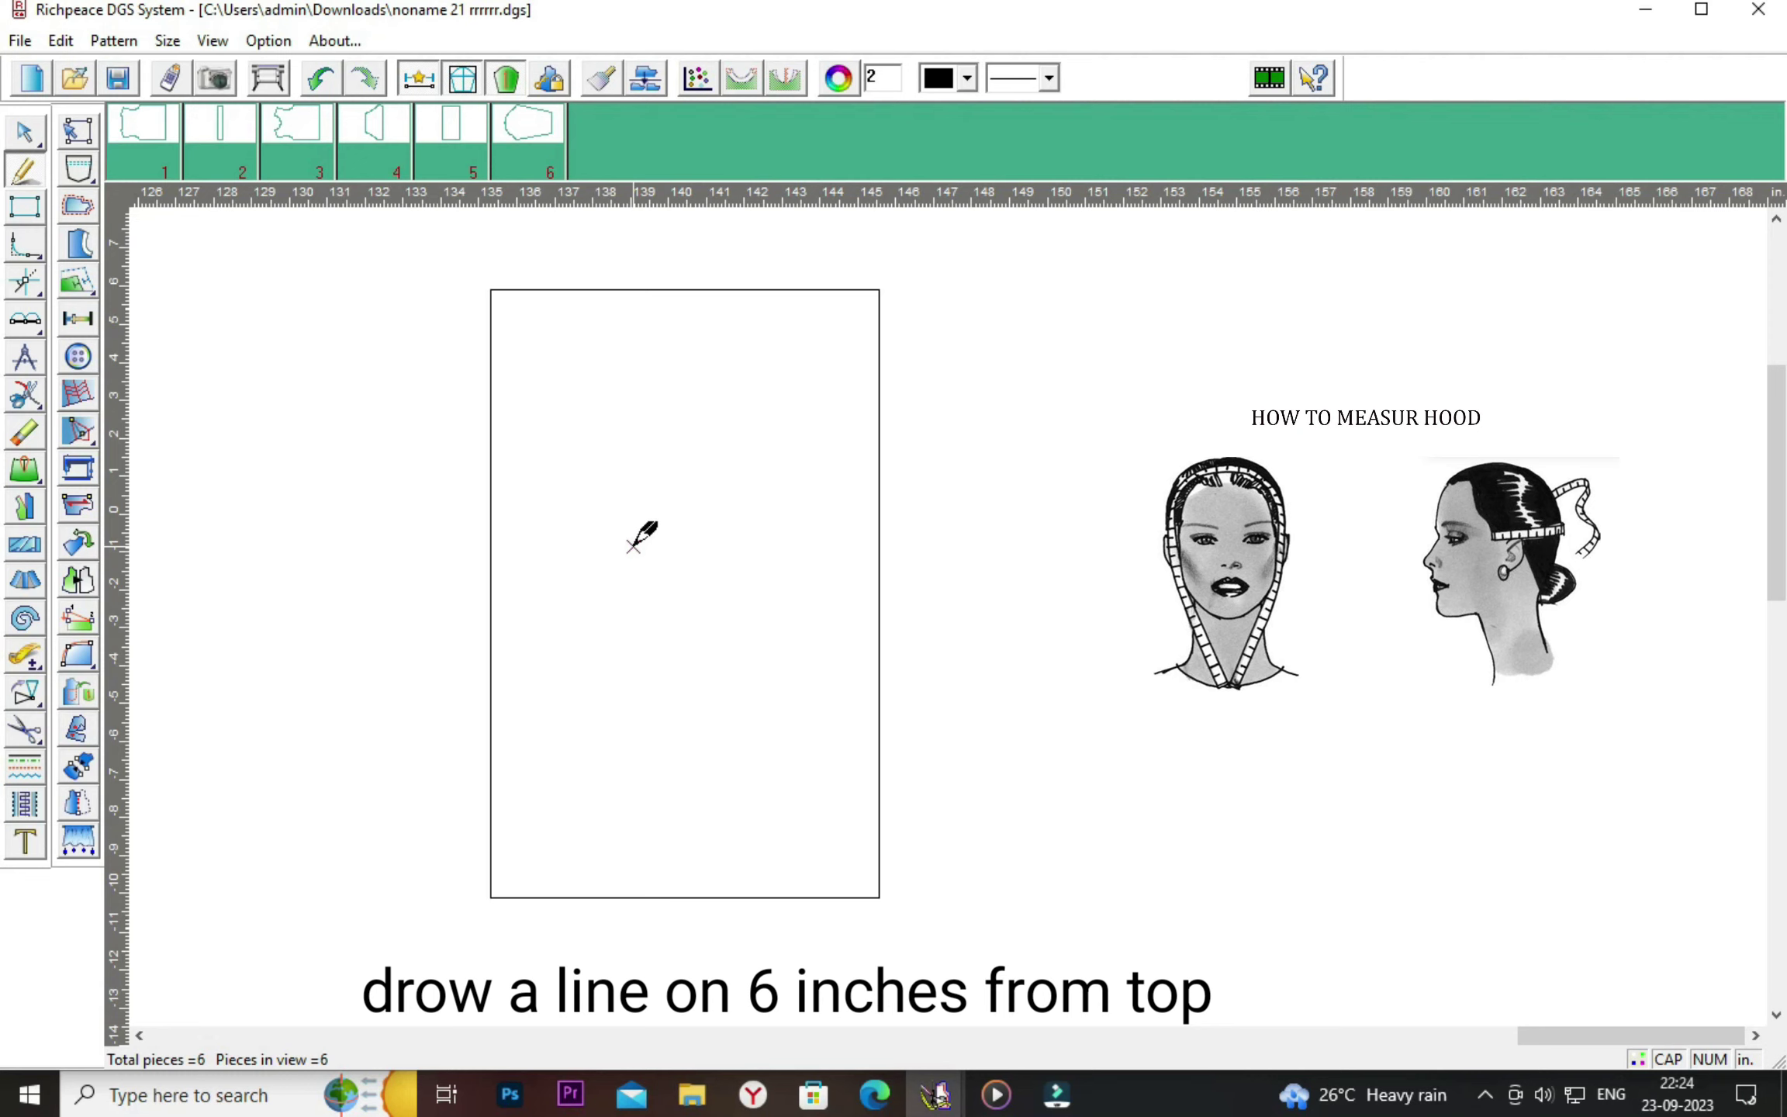
Draw a line parallel to the hood rectangle's top edge, 6 inches below it.
{"action": "scroll", "coordinate": [634, 545], "scroll_direction": "up", "scroll_amount": 1}
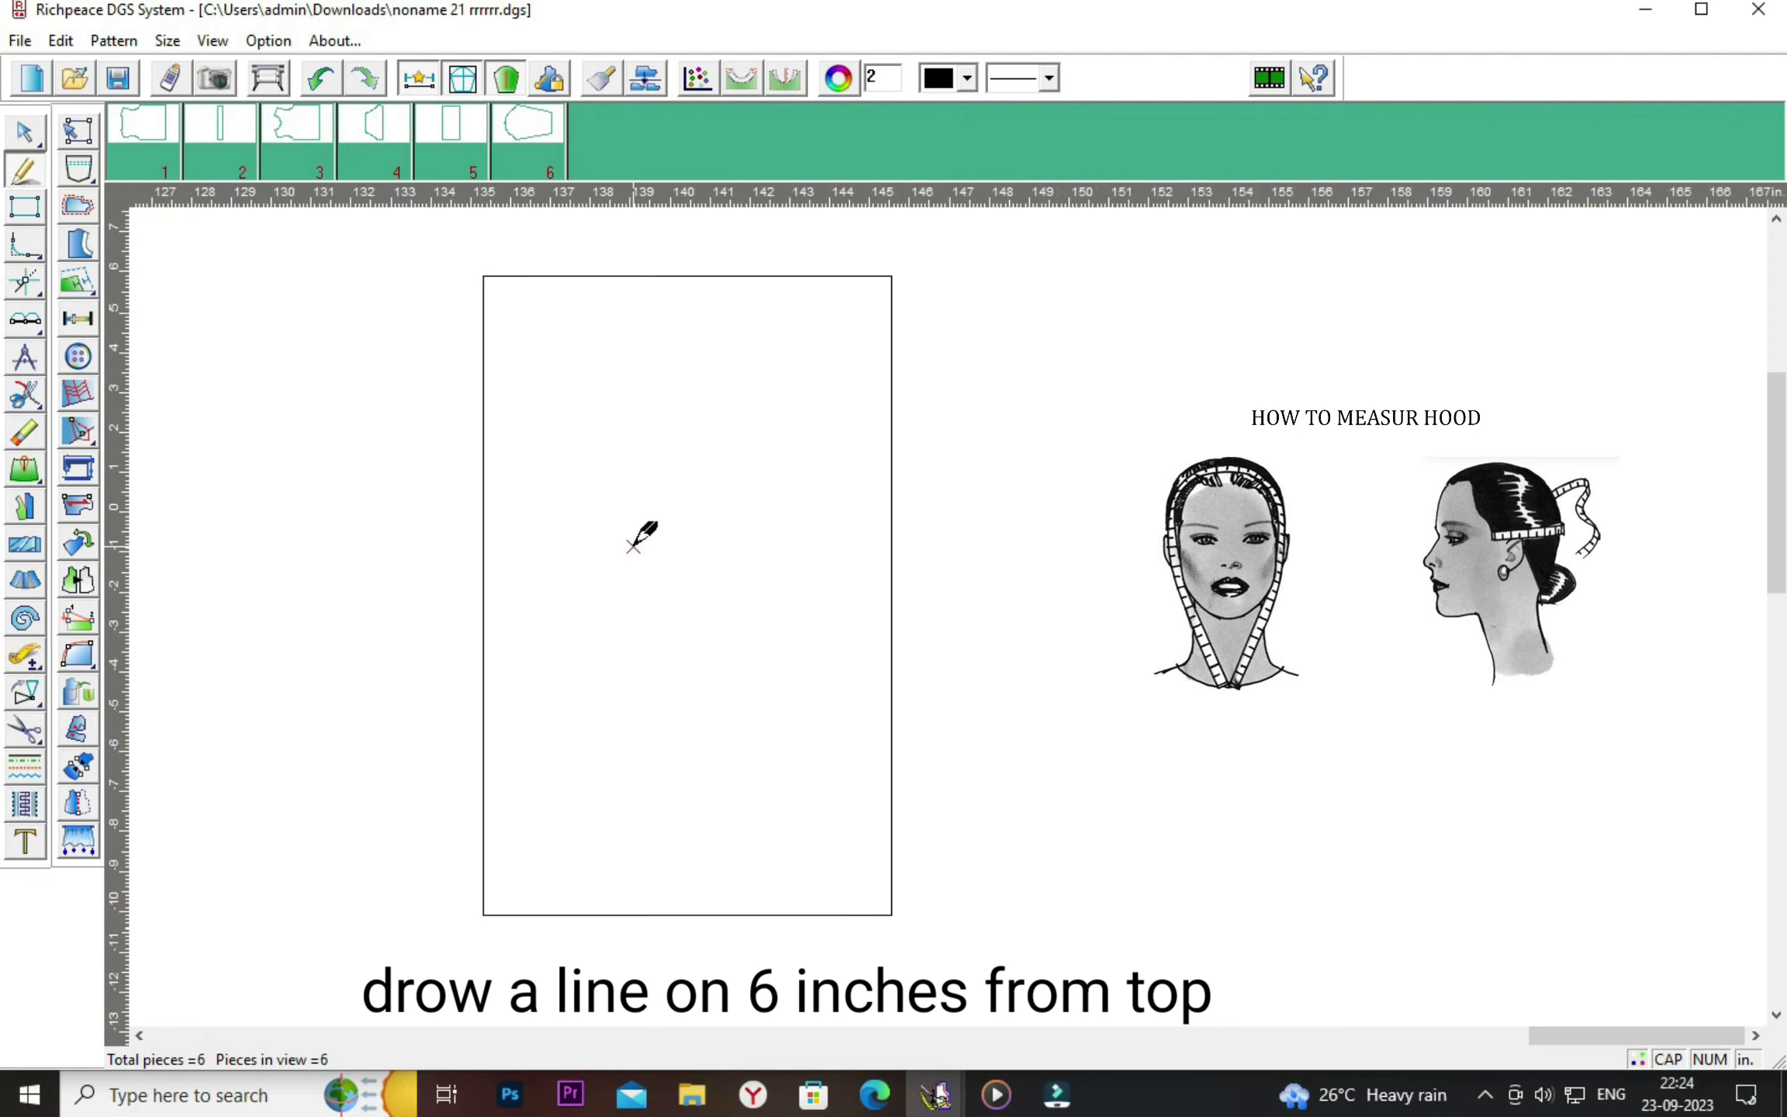
{"action": "left_click", "coordinate": [790, 276]}
{"action": "left_click", "coordinate": [781, 524]}
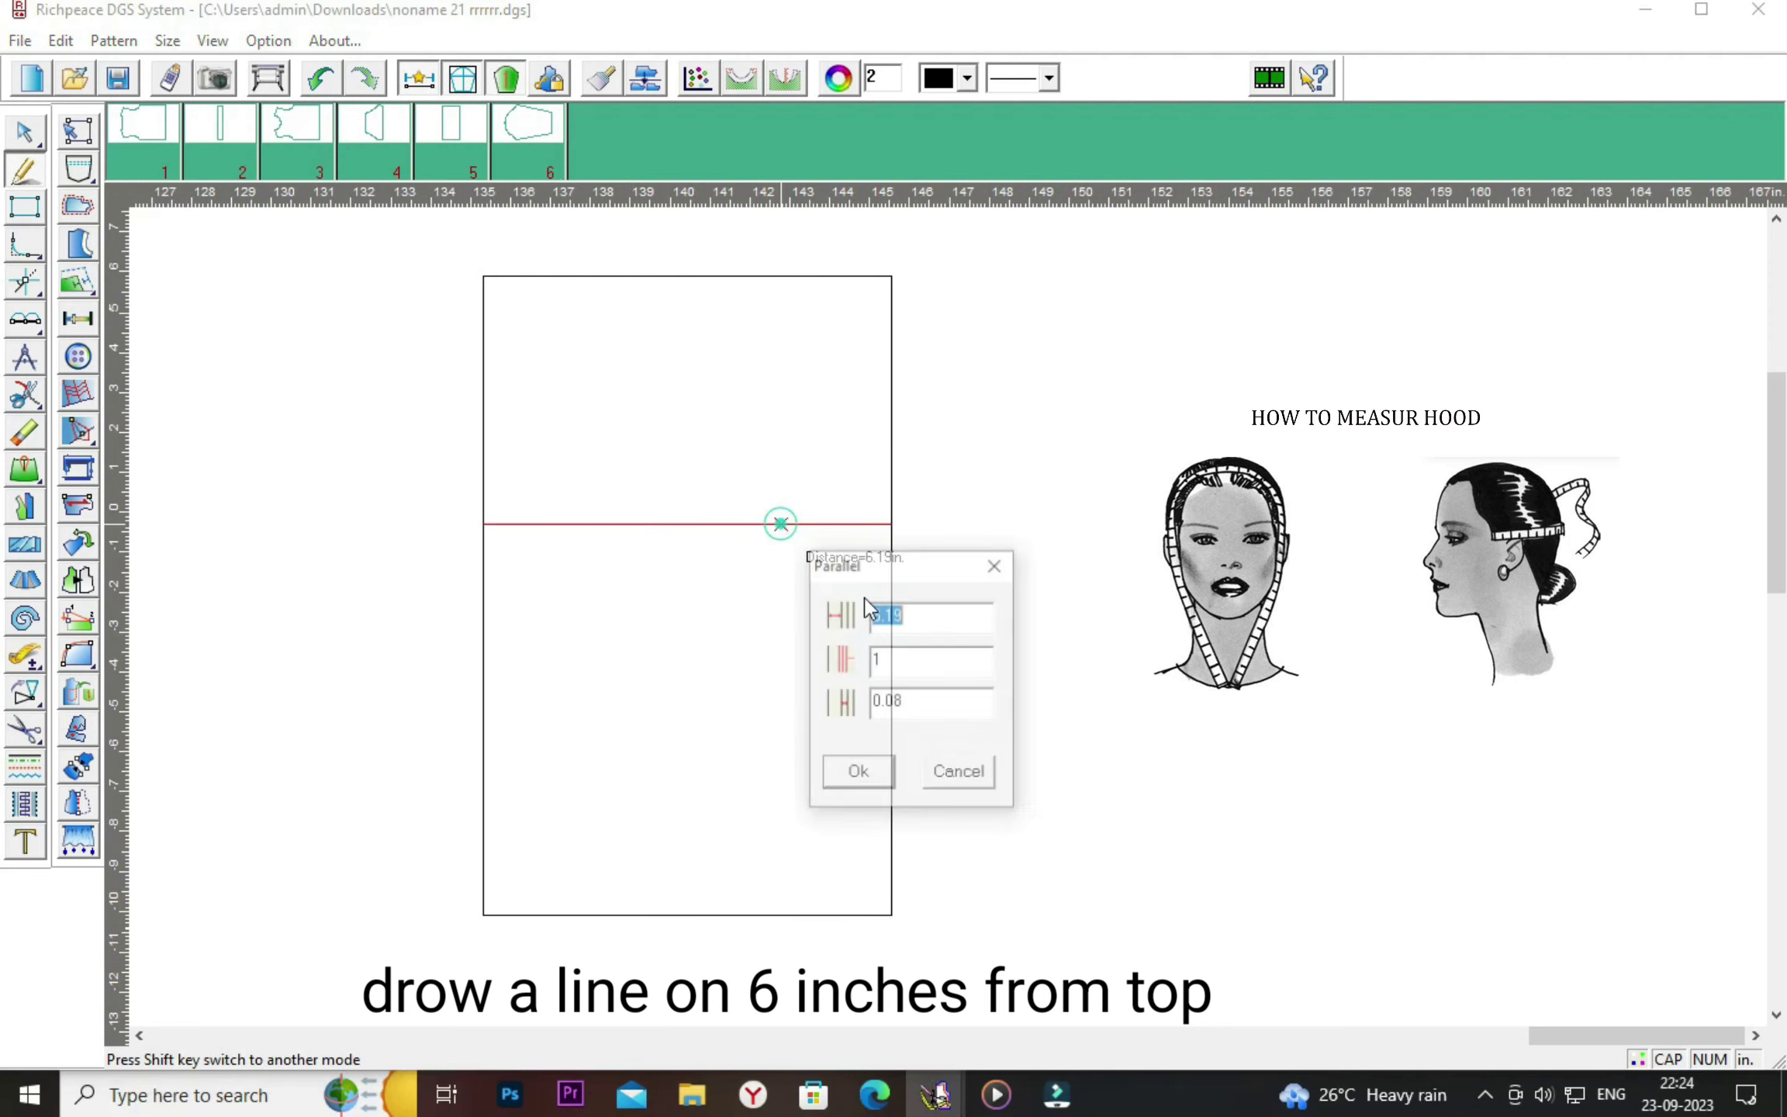
{"action": "left_click_drag", "start_coordinate": [897, 578], "coordinate": [1042, 529]}
{"action": "left_click", "coordinate": [1082, 560]}
{"action": "key", "text": "BackSpace"}
{"action": "key", "text": "BackSpace"}
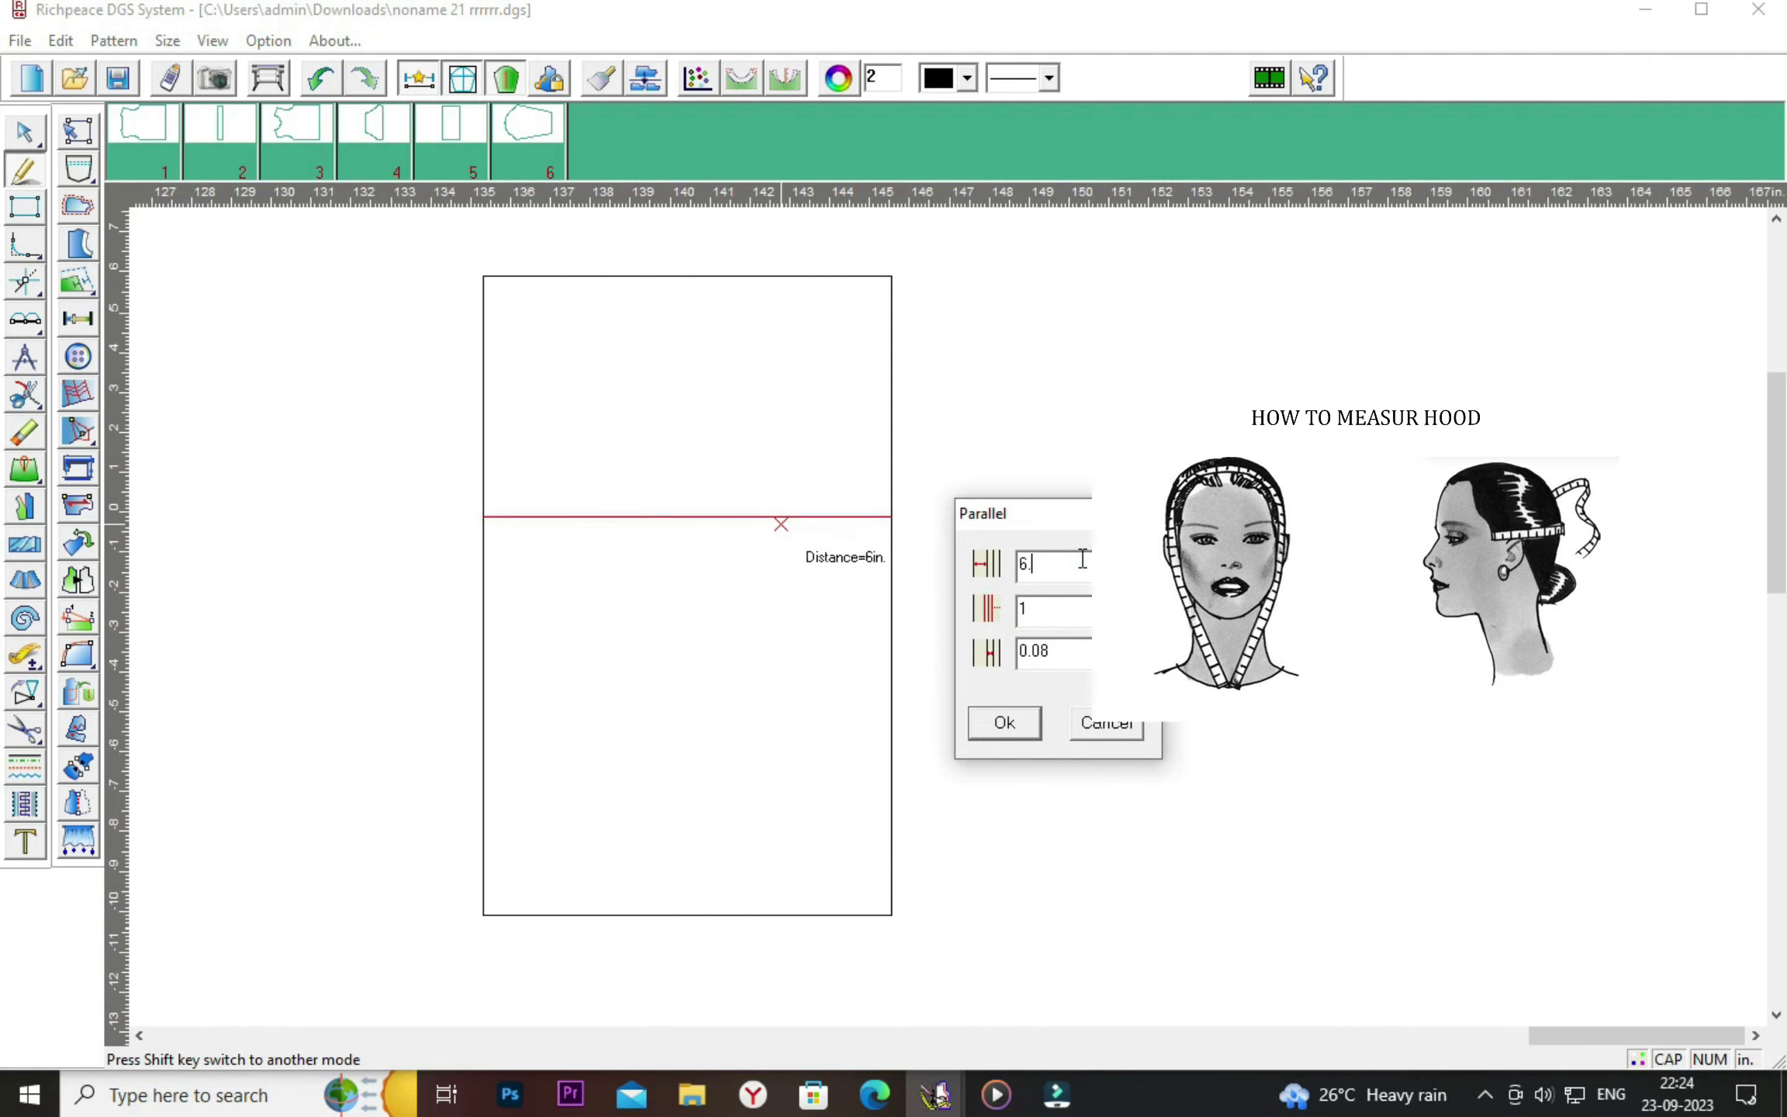
{"action": "left_click", "coordinate": [1006, 723]}
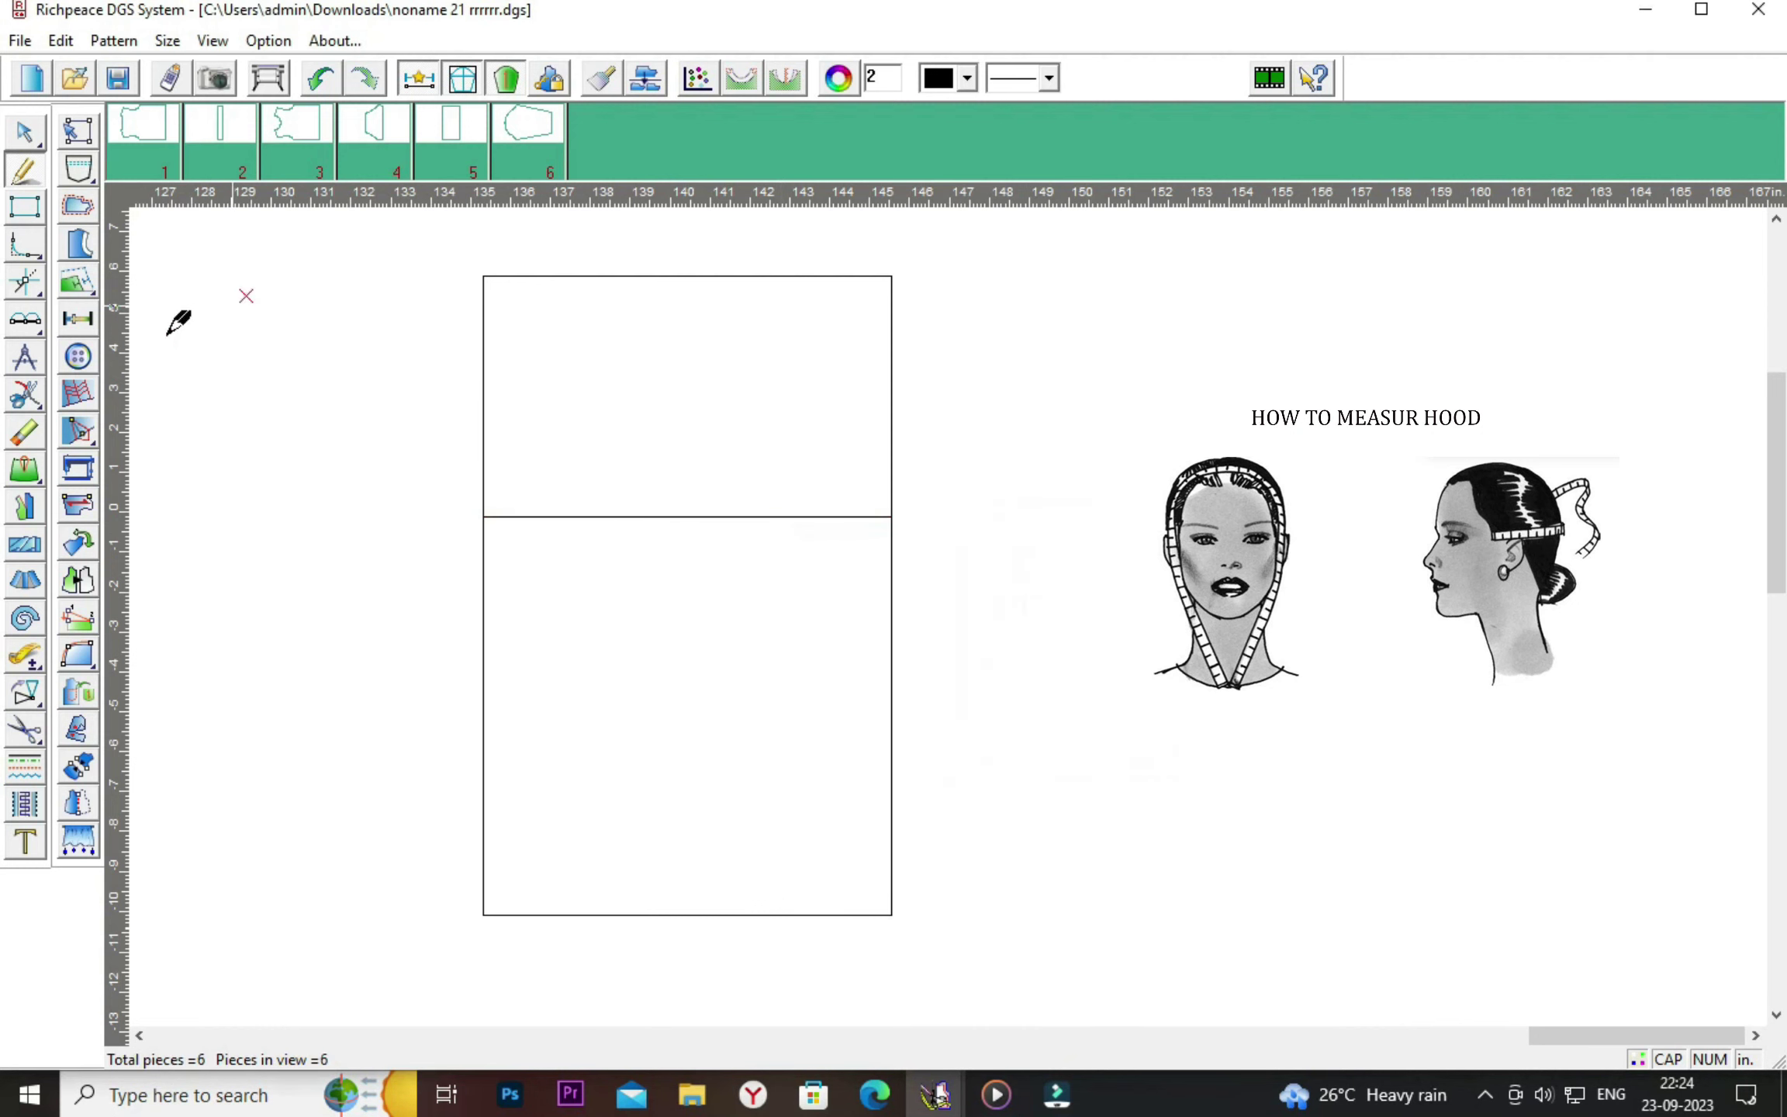
Place a point offset just below the rectangle's top-left corner.
{"action": "left_click", "coordinate": [60, 324]}
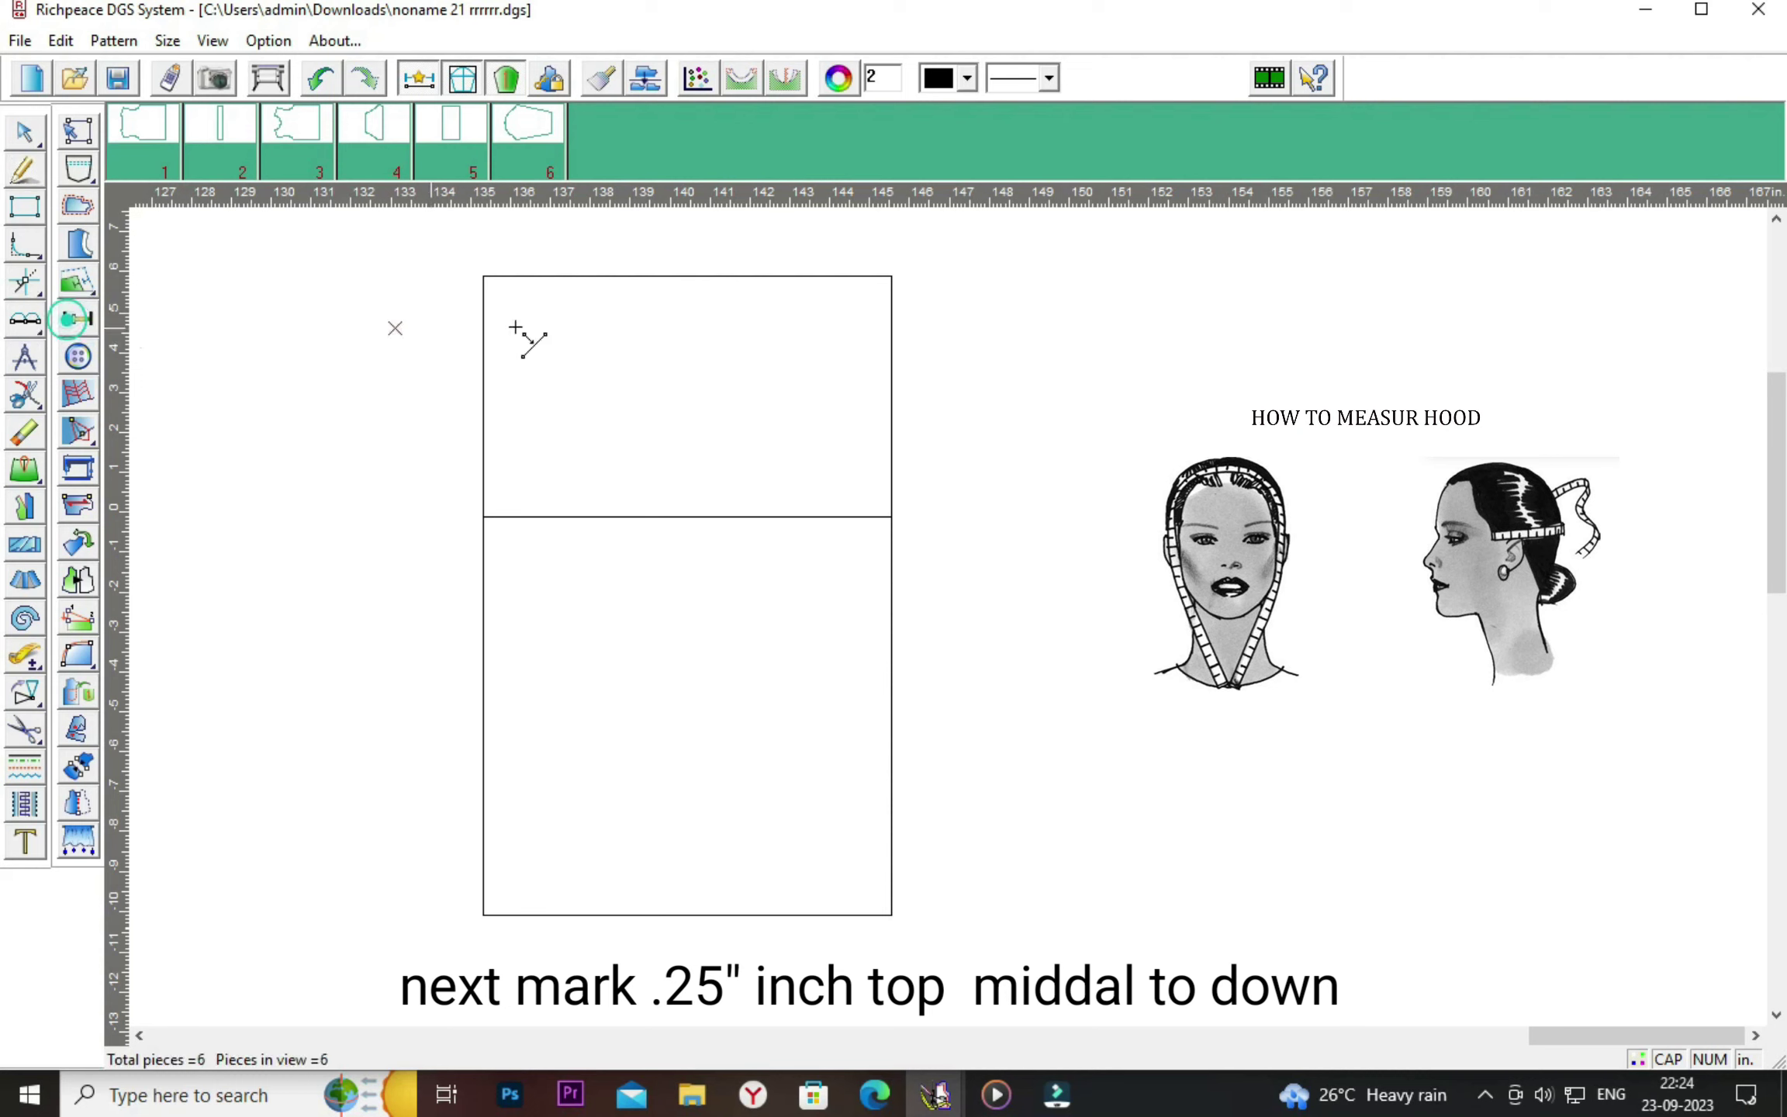
{"action": "left_click", "coordinate": [483, 276]}
{"action": "left_click_drag", "start_coordinate": [596, 330], "coordinate": [1070, 341]}
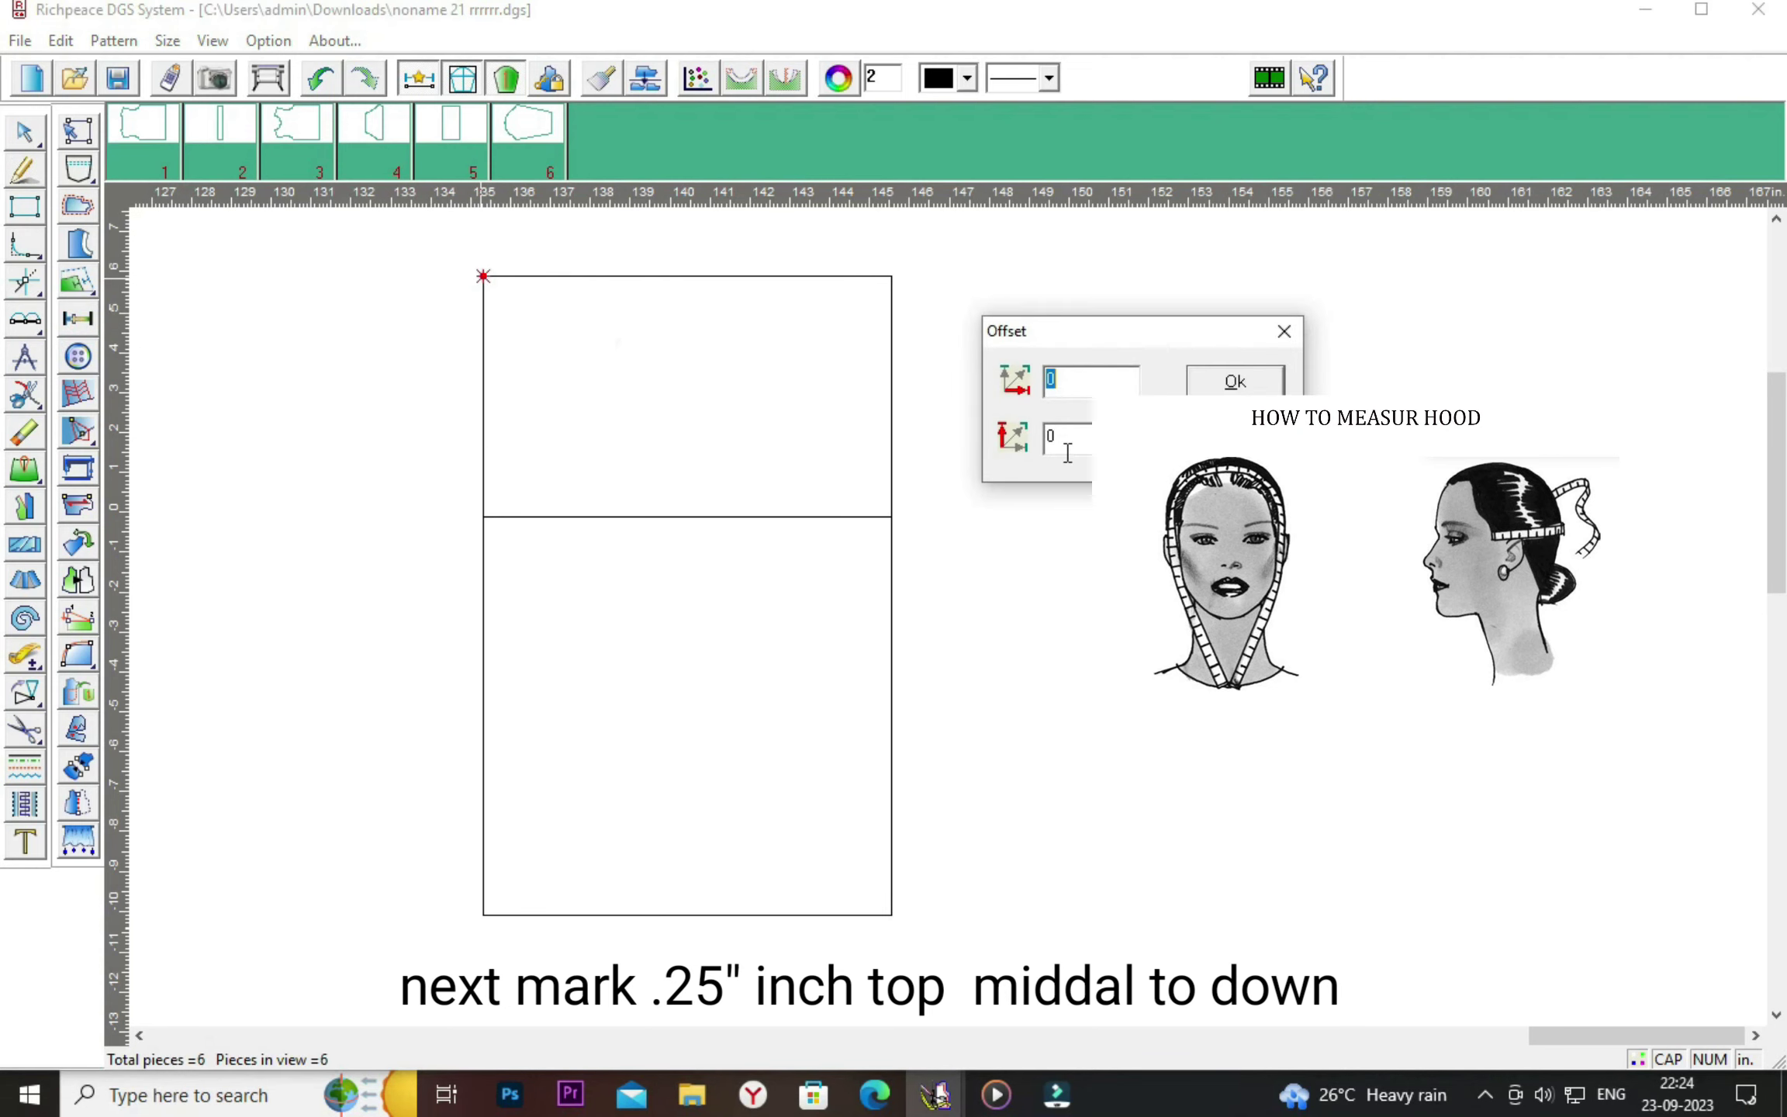
{"action": "left_click", "coordinate": [1078, 441]}
{"action": "type", "text": "-2"}
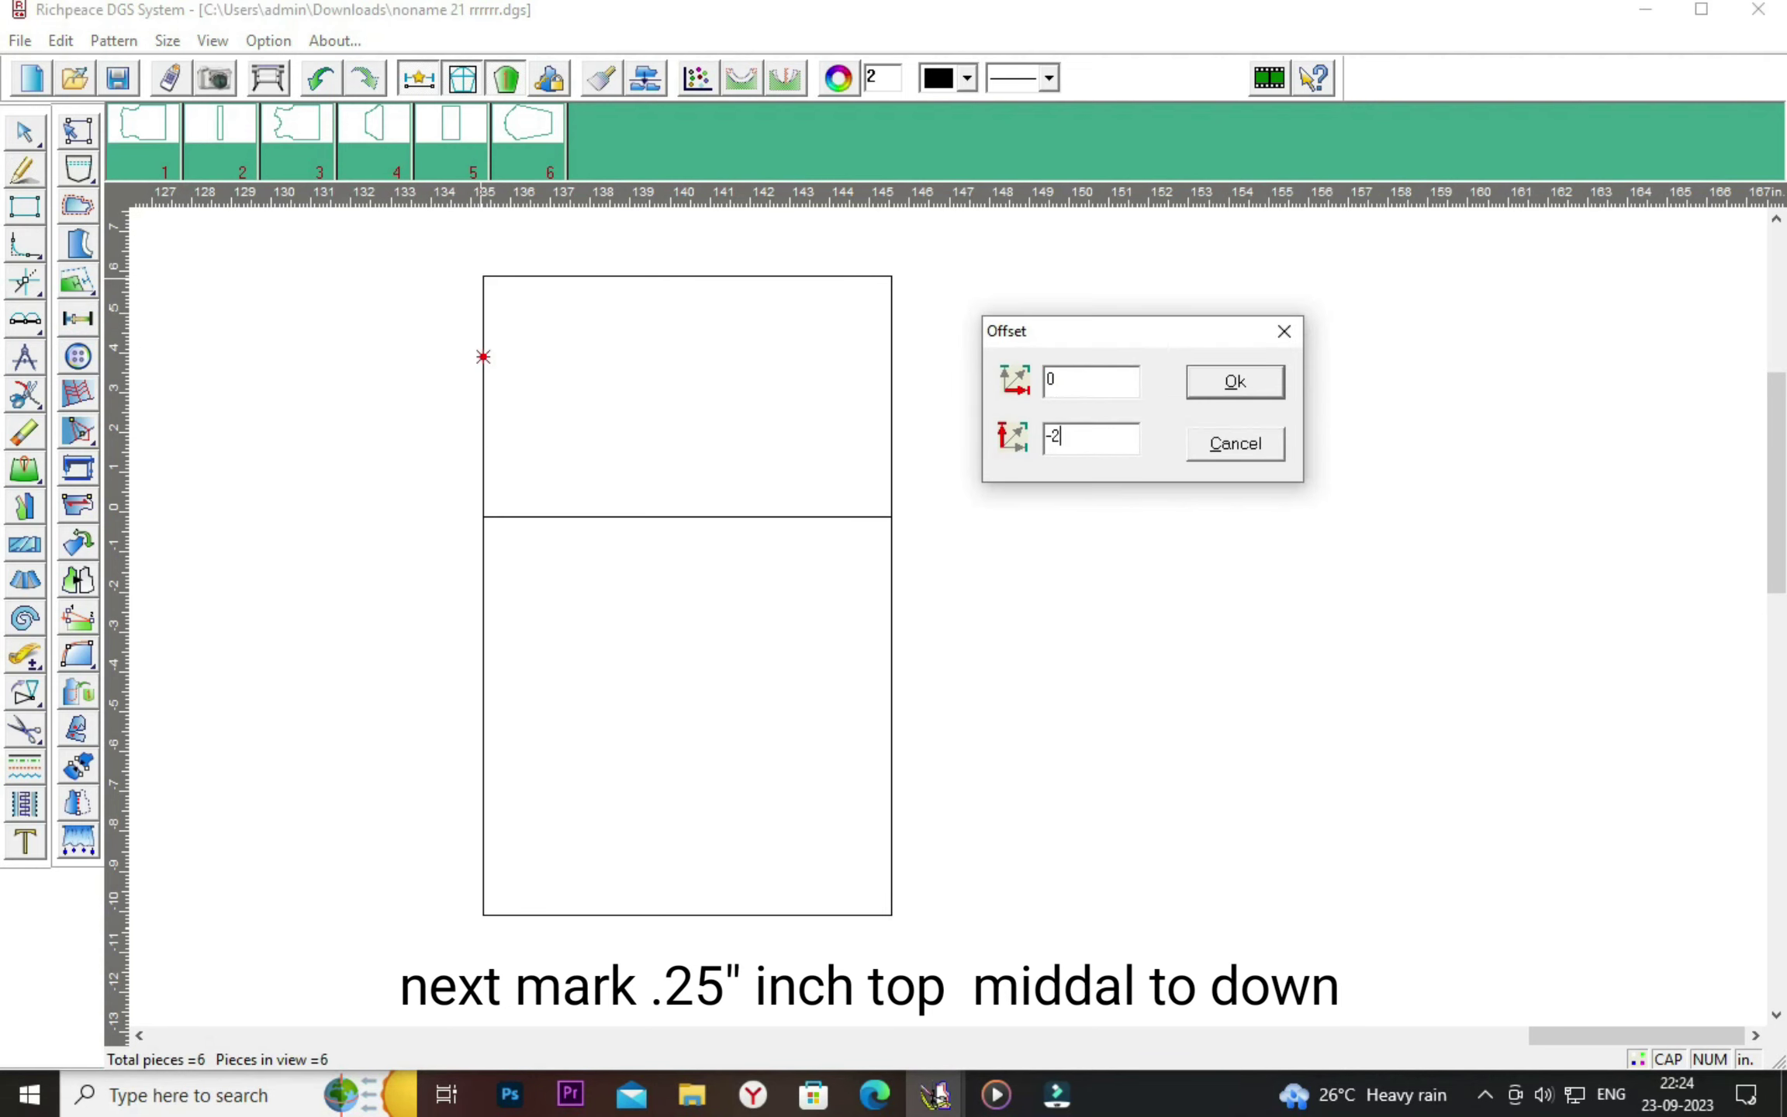
{"action": "key", "text": "BackSpace"}
{"action": "key", "text": "BackSpace"}
{"action": "type", "text": ".25"}
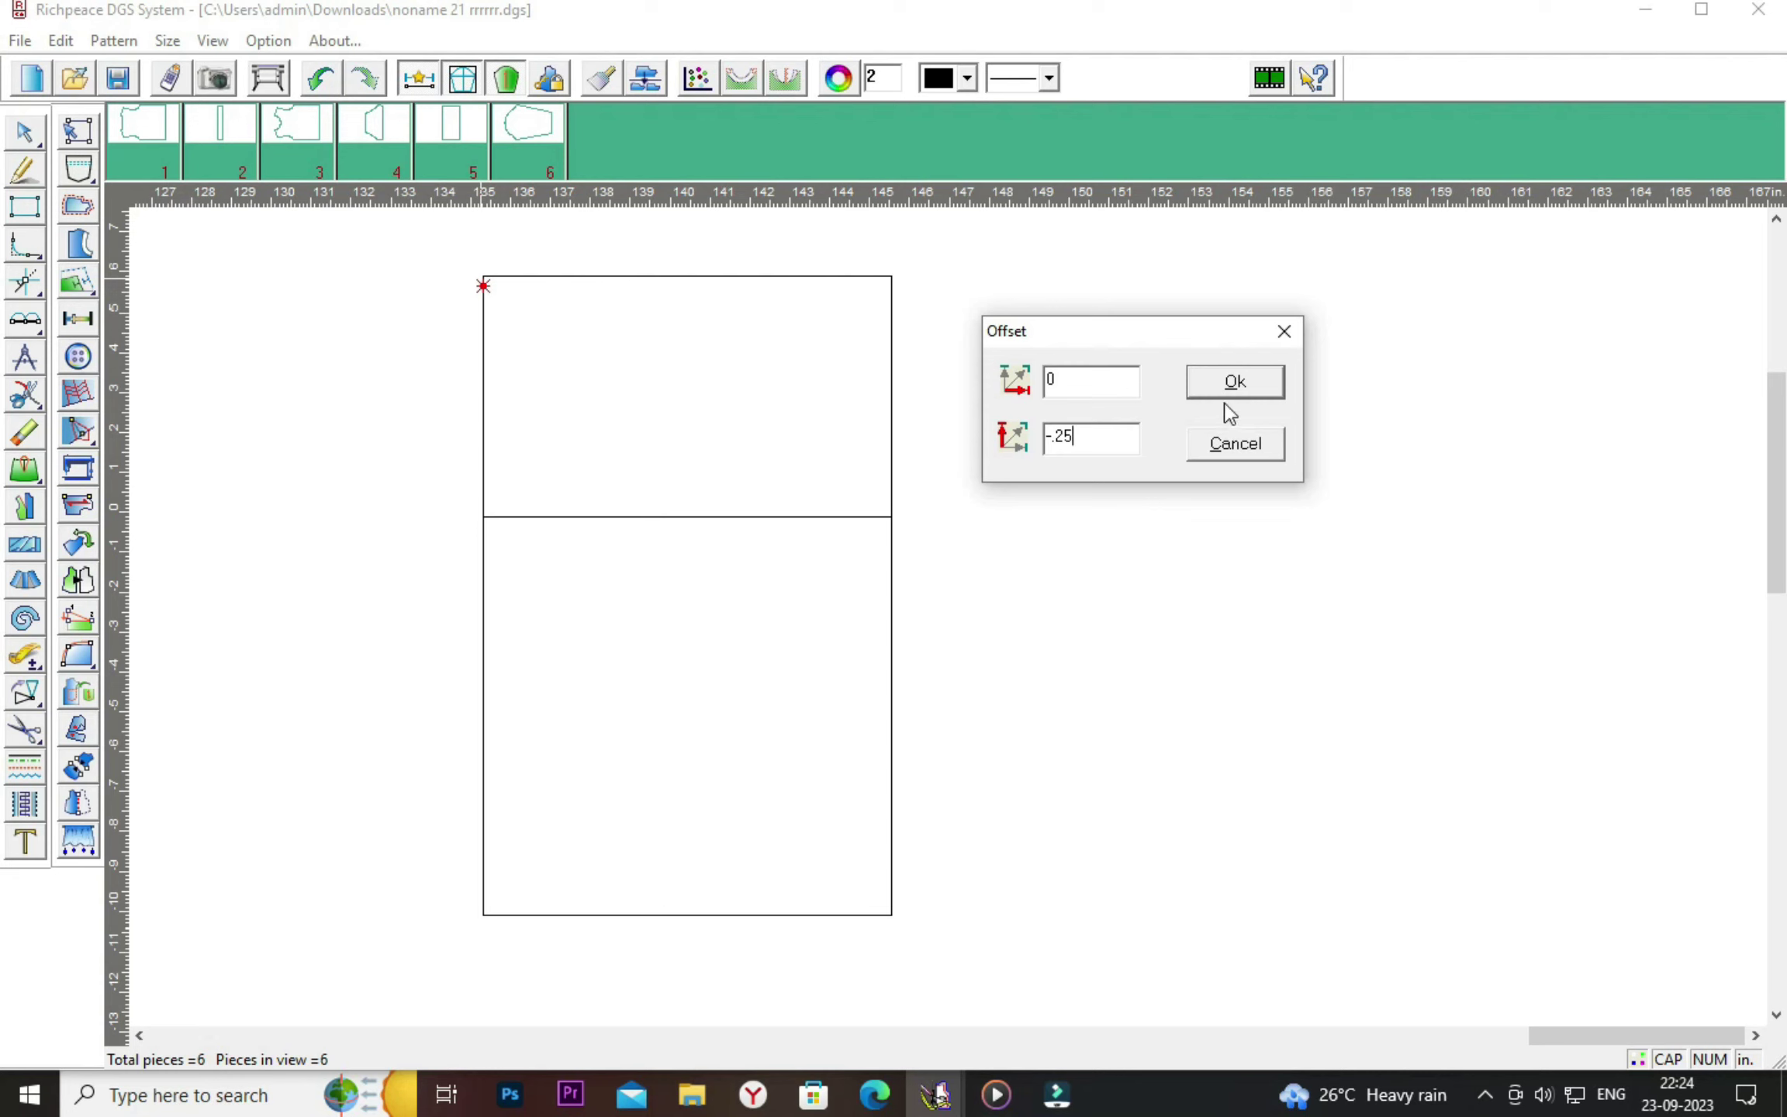
{"action": "left_click", "coordinate": [1239, 380]}
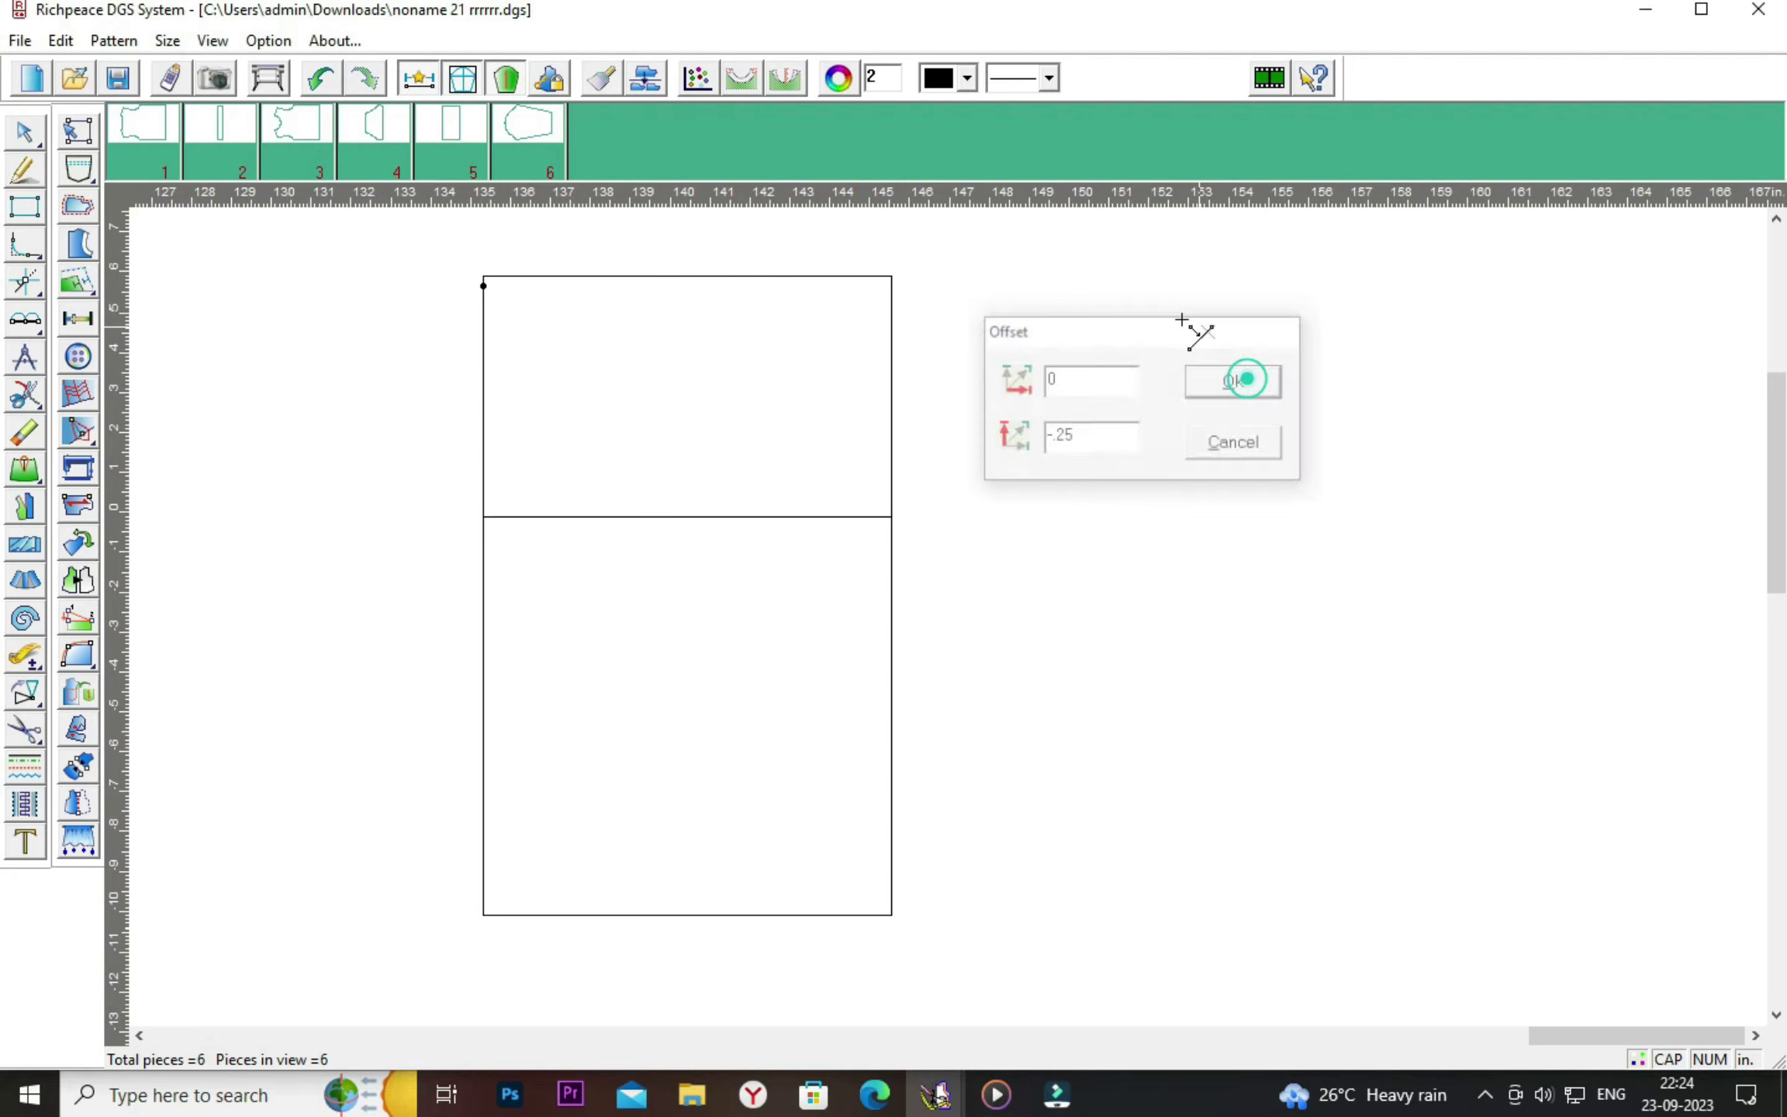
Place points 3.5 in along the top edge and 3 in down the right edge.
{"action": "left_click", "coordinate": [900, 276]}
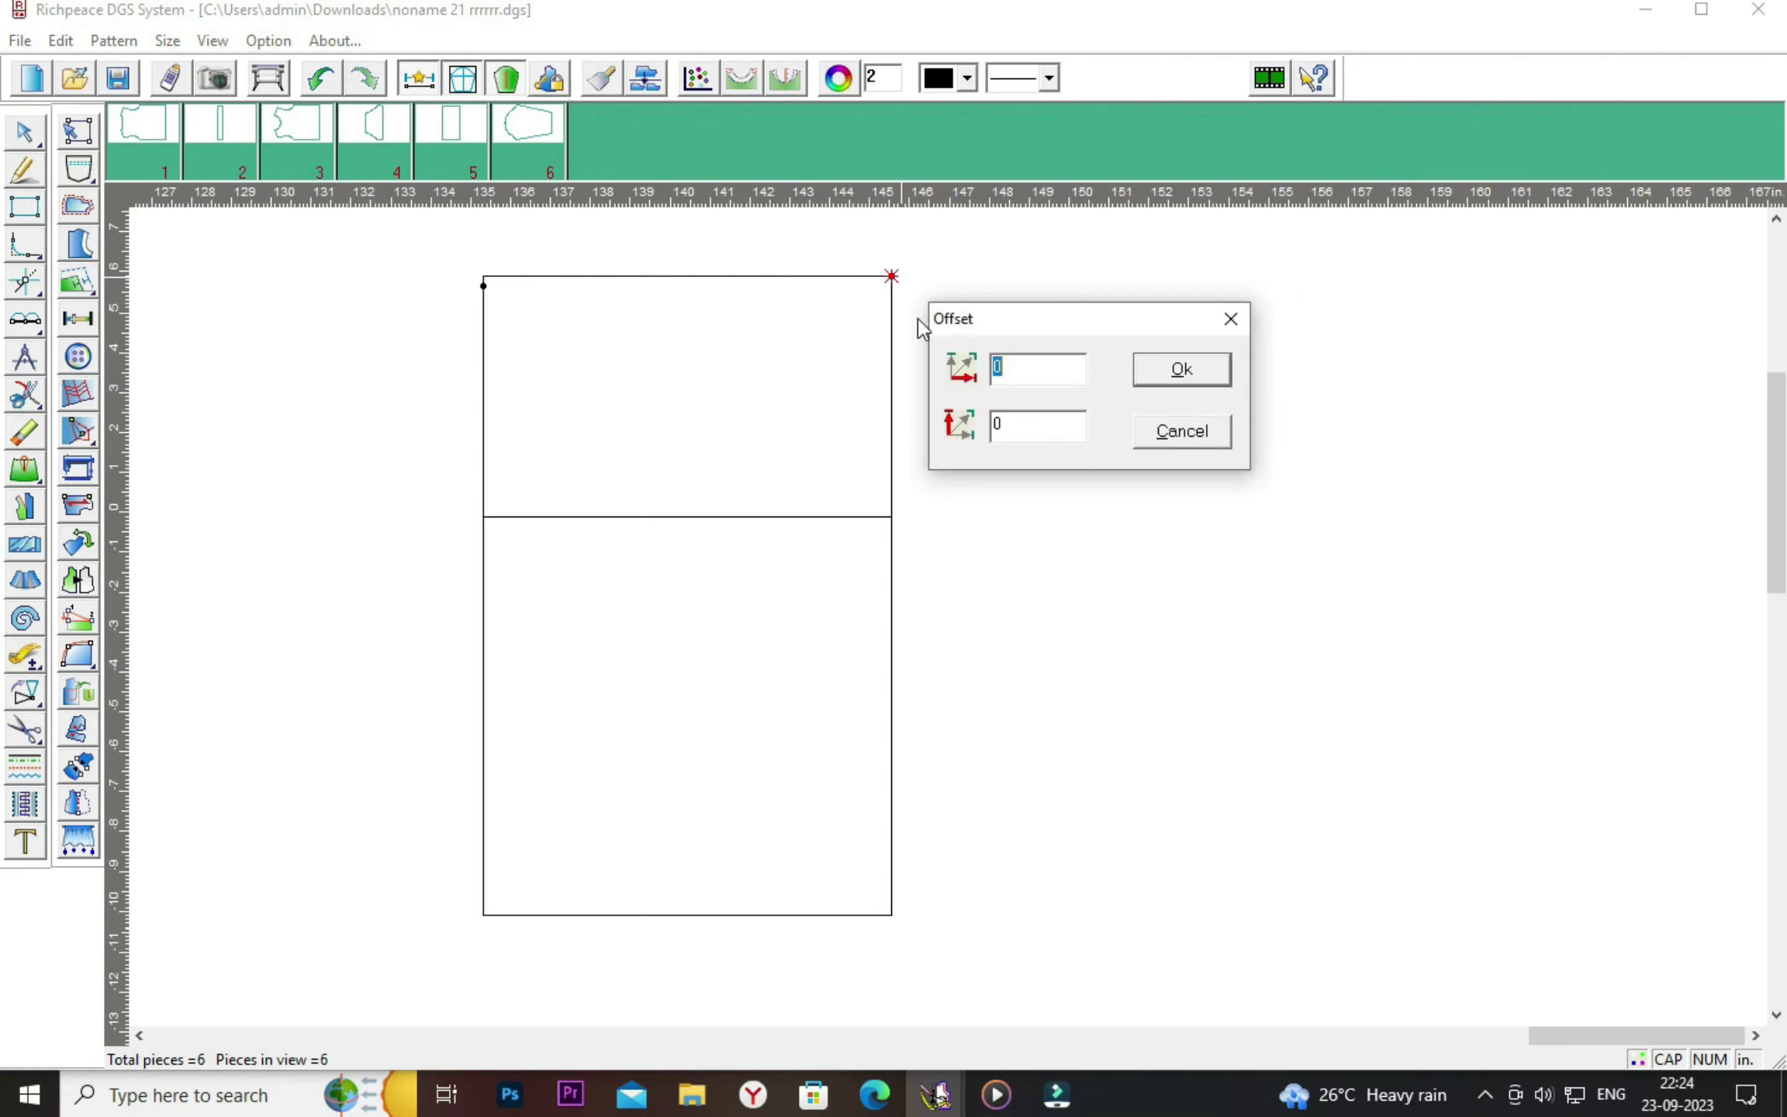
{"action": "left_click_drag", "start_coordinate": [1137, 309], "coordinate": [1350, 281]}
{"action": "left_click", "coordinate": [1226, 332]}
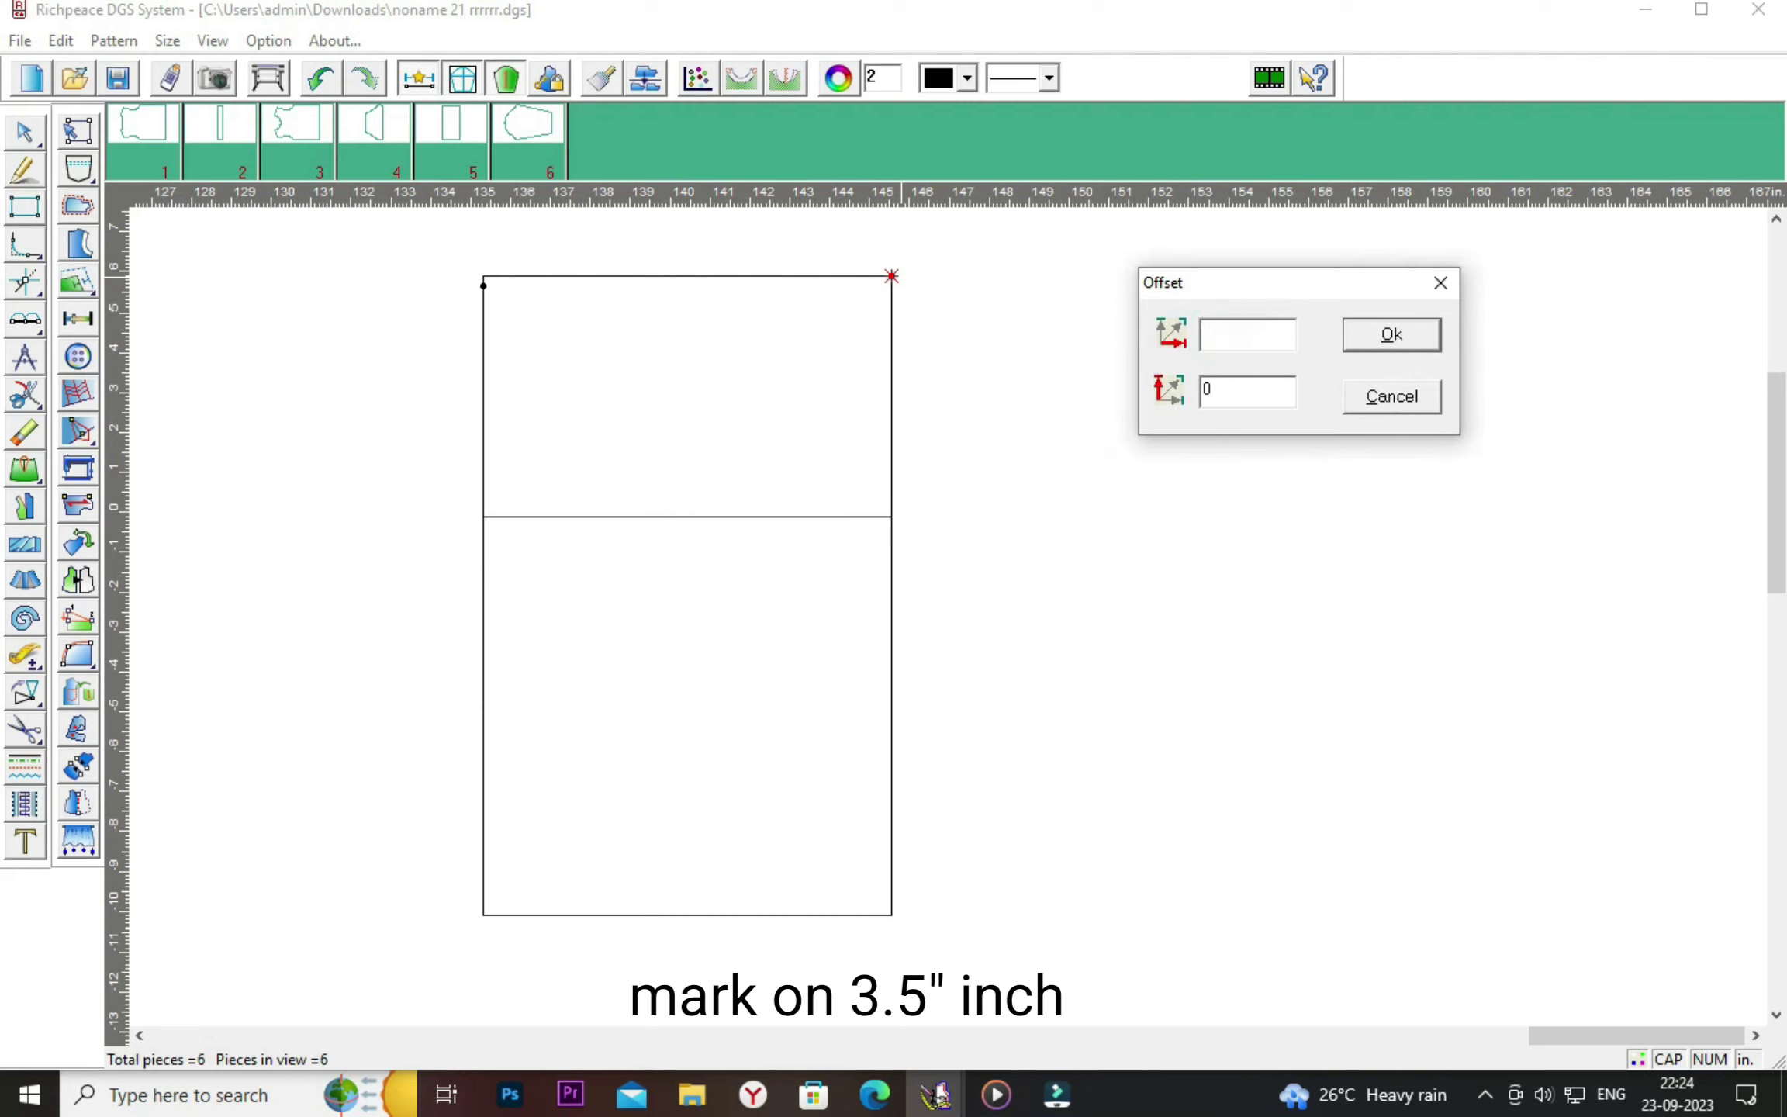
{"action": "type", "text": "-35"}
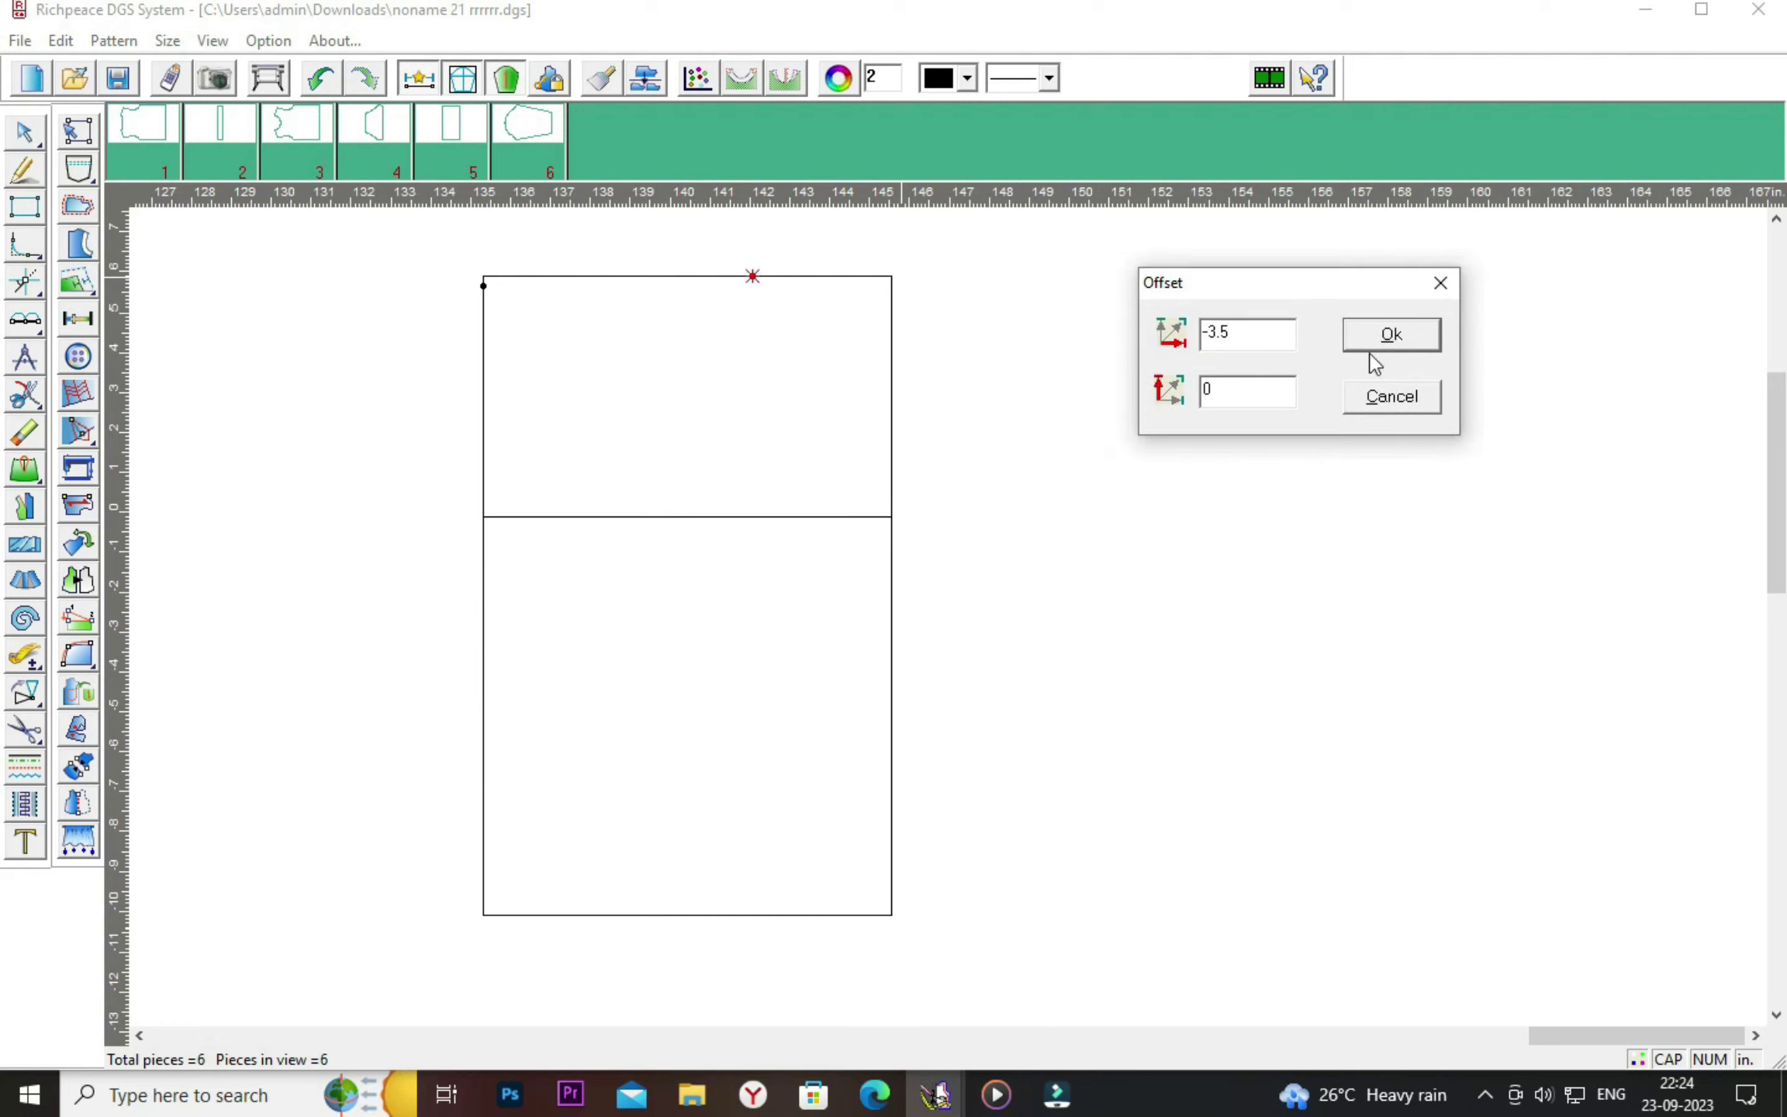
{"action": "left_click", "coordinate": [1377, 347]}
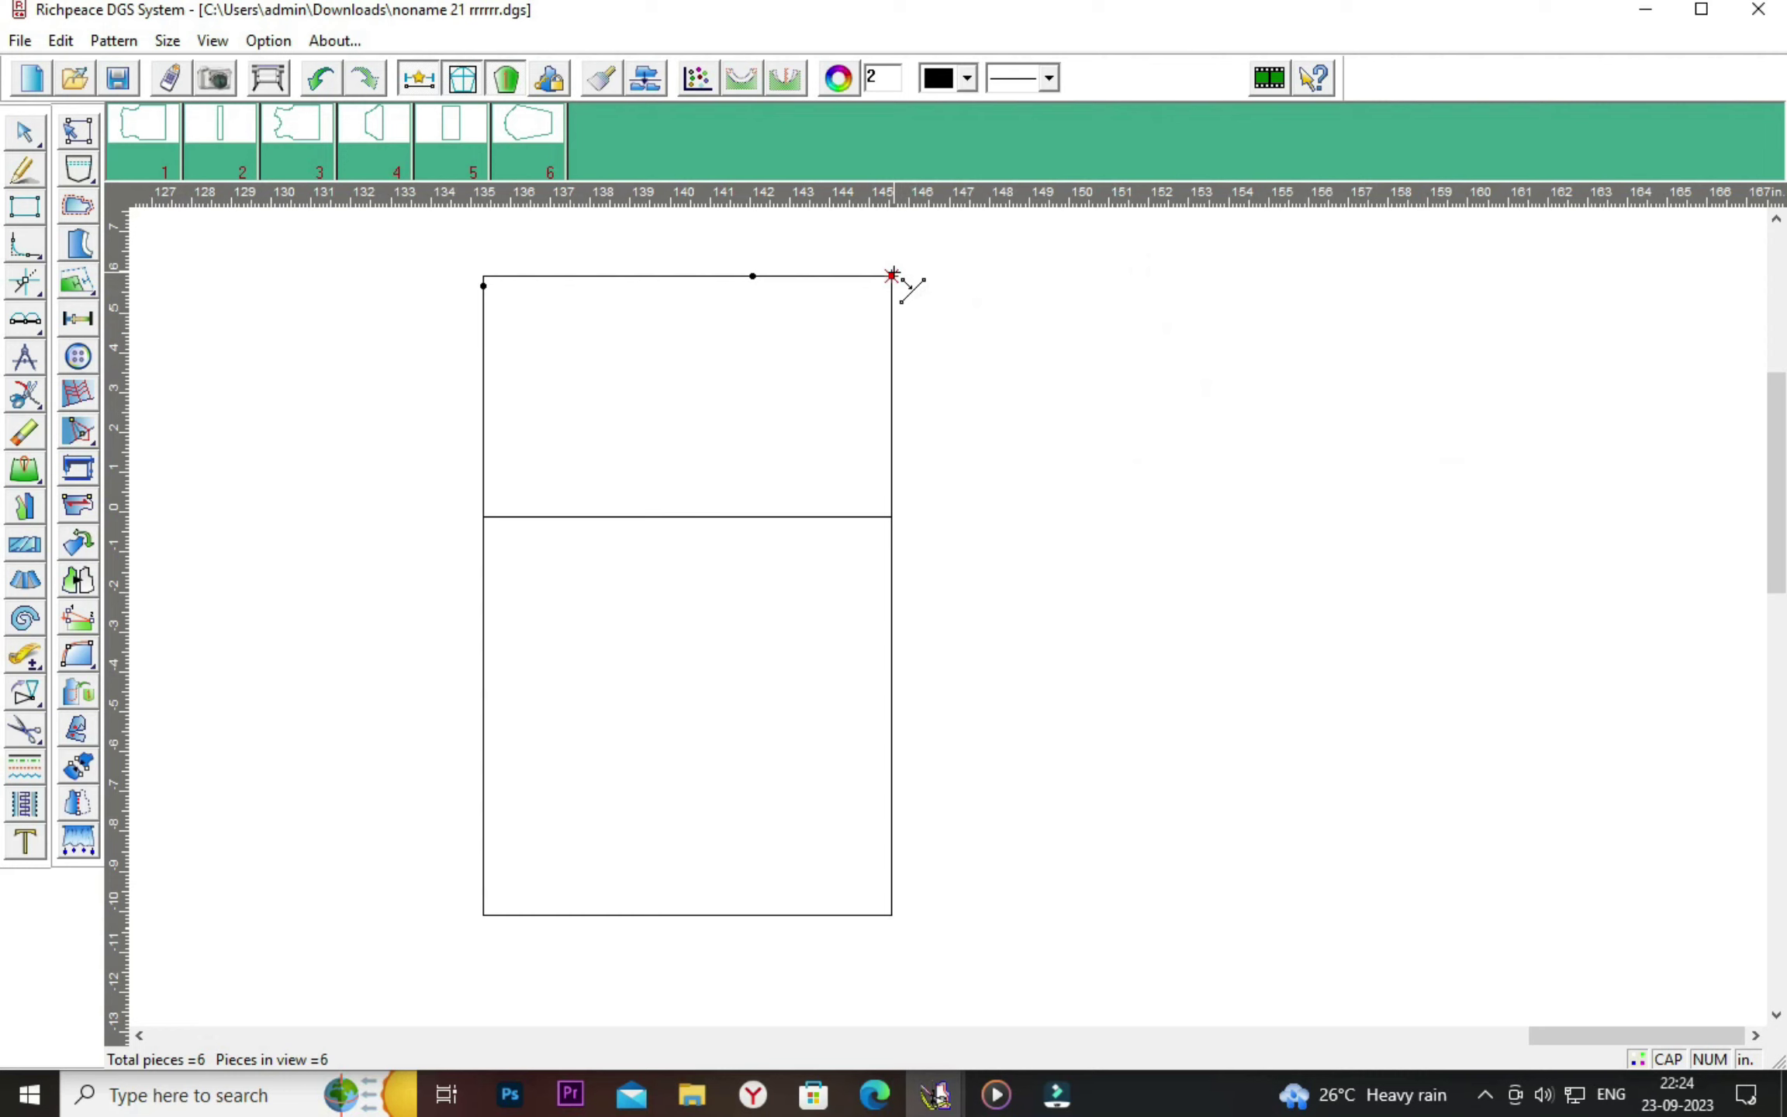
{"action": "left_click", "coordinate": [893, 277]}
{"action": "left_click_drag", "start_coordinate": [1024, 312], "coordinate": [1200, 310]}
{"action": "left_click", "coordinate": [1196, 408]}
{"action": "type", "text": "-3.5"}
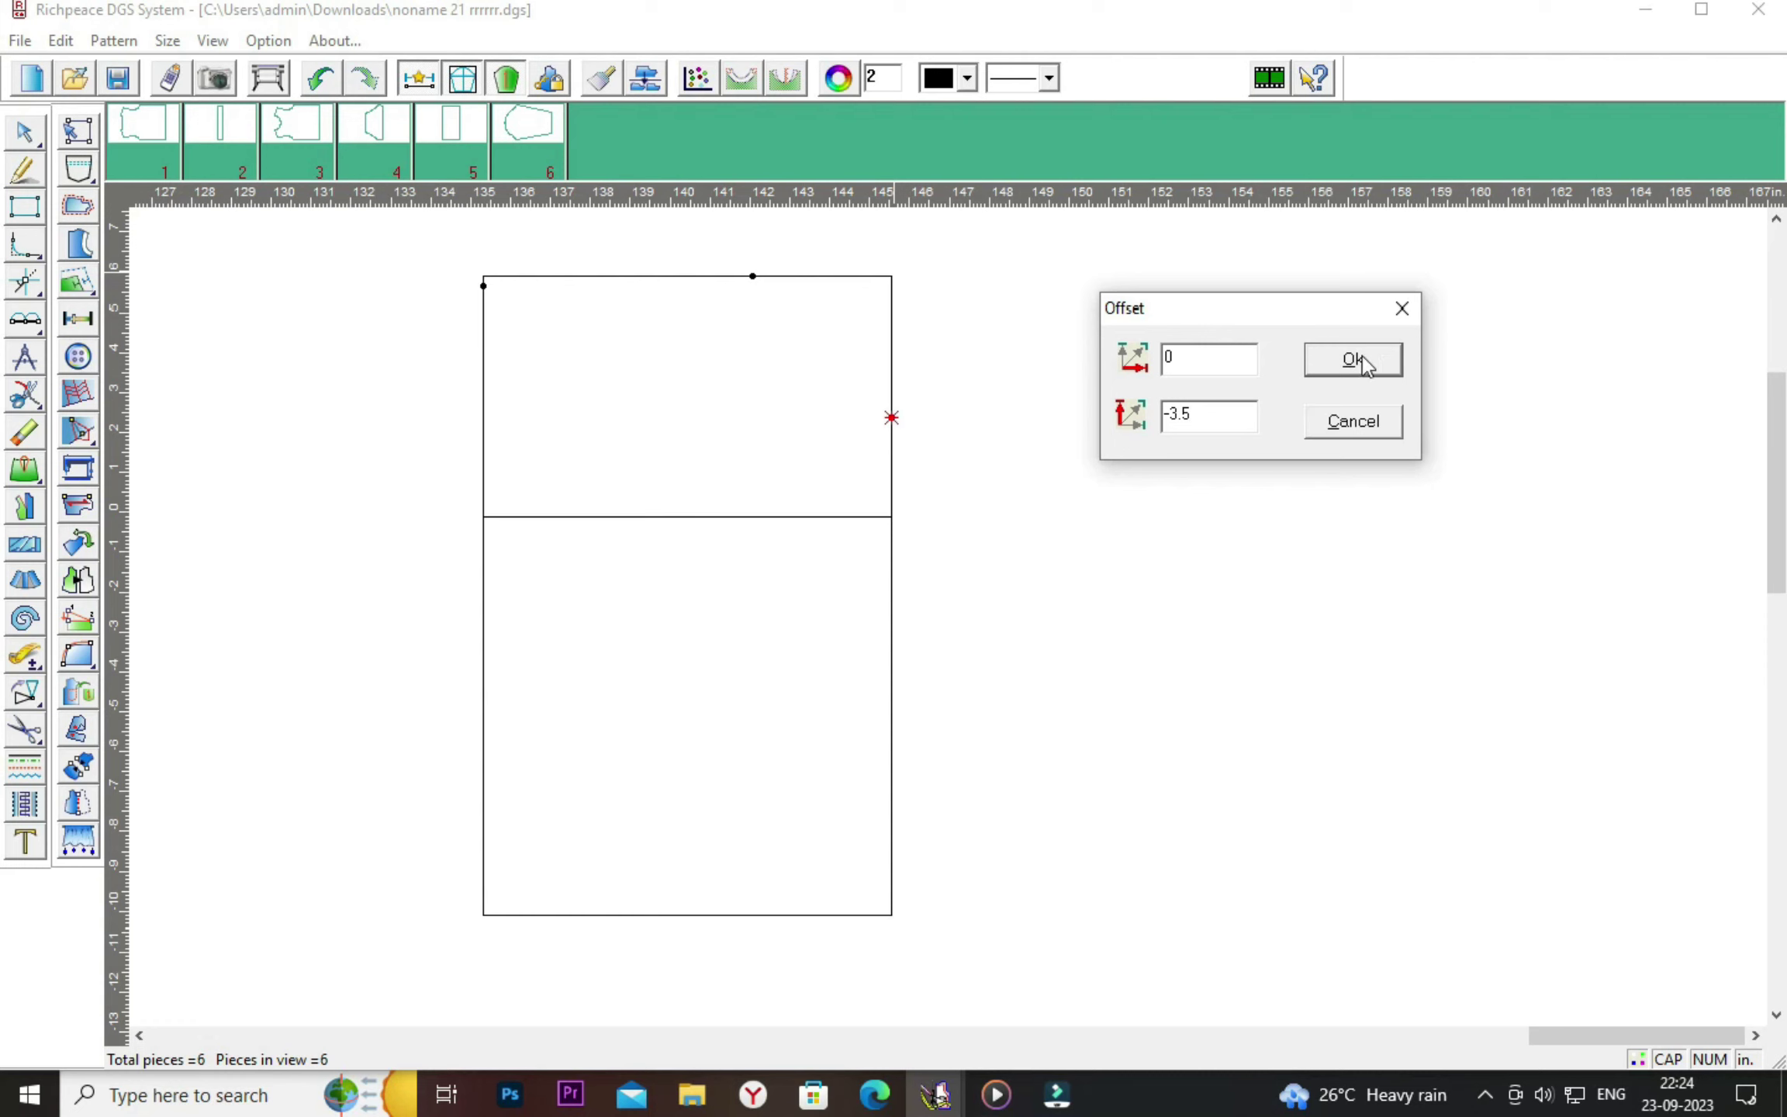
{"action": "left_click", "coordinate": [1357, 359]}
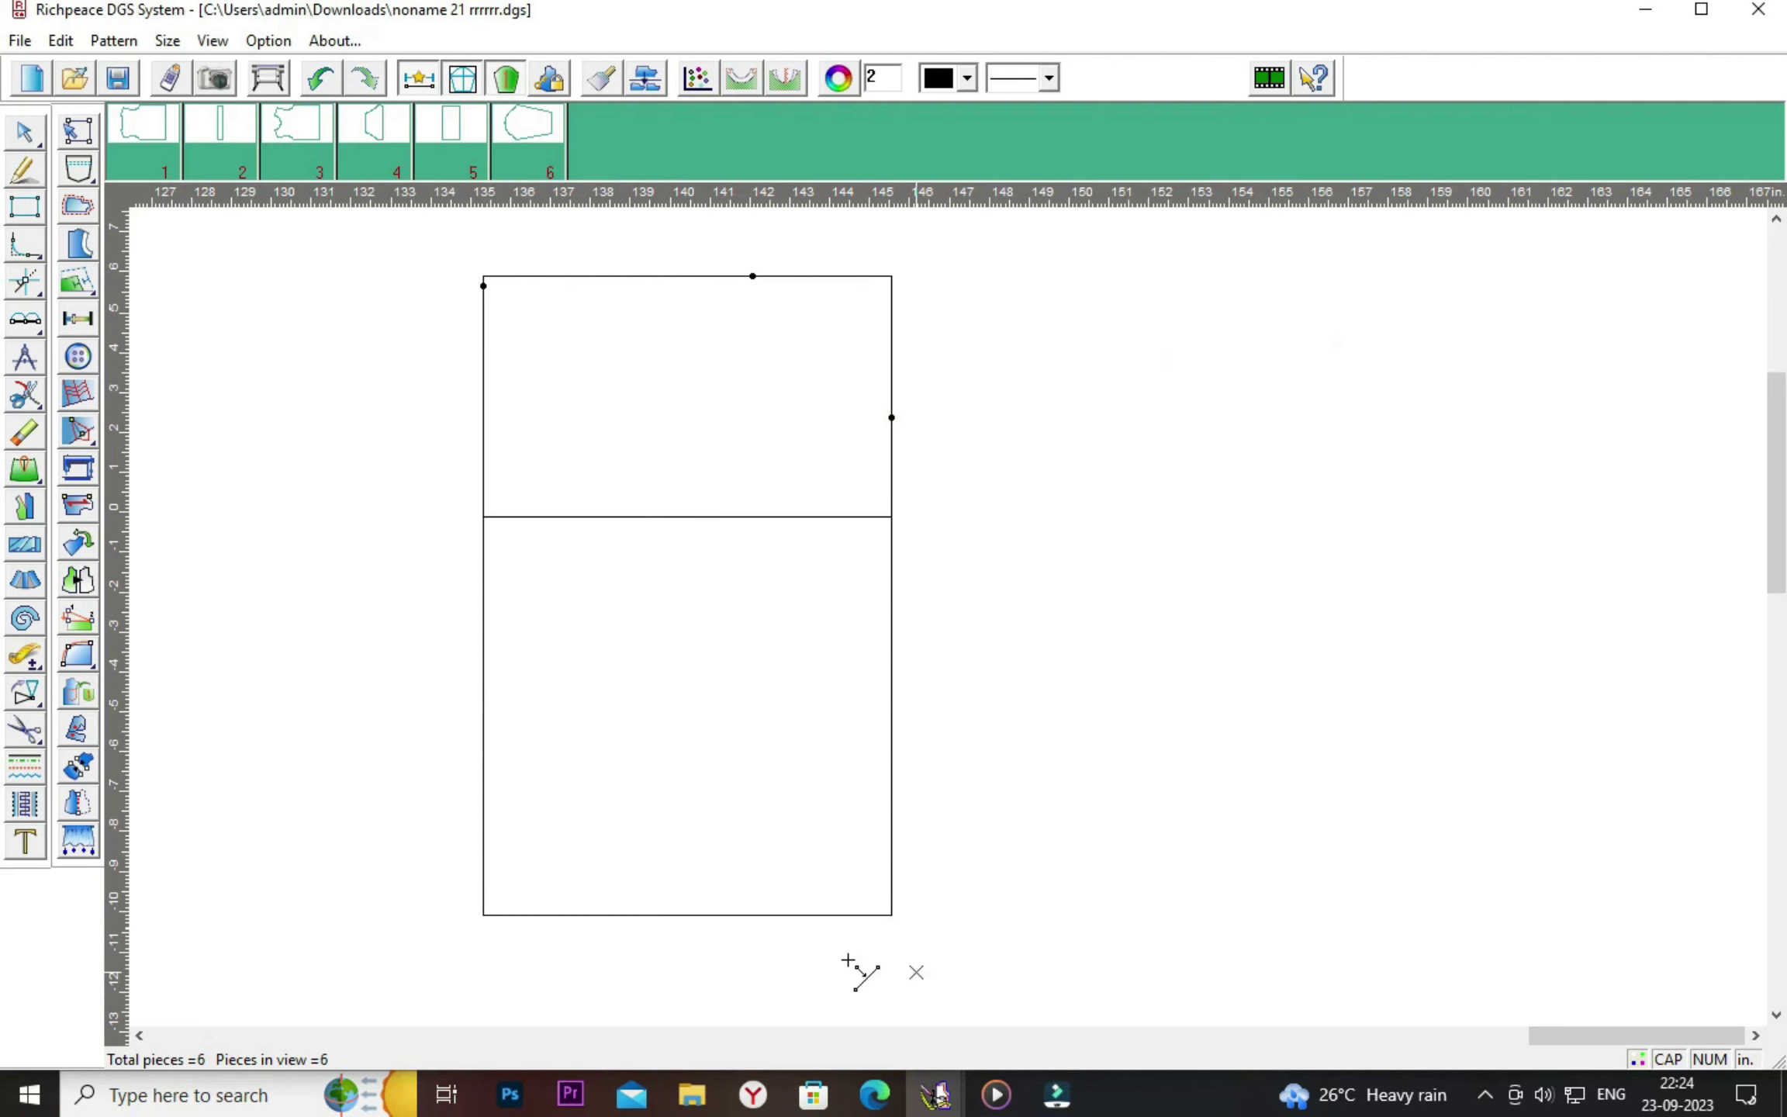
Set up a point 2 in up and 0.3 in inside the bottom-right corner.
{"action": "left_click", "coordinate": [892, 916]}
{"action": "left_click", "coordinate": [1198, 803]}
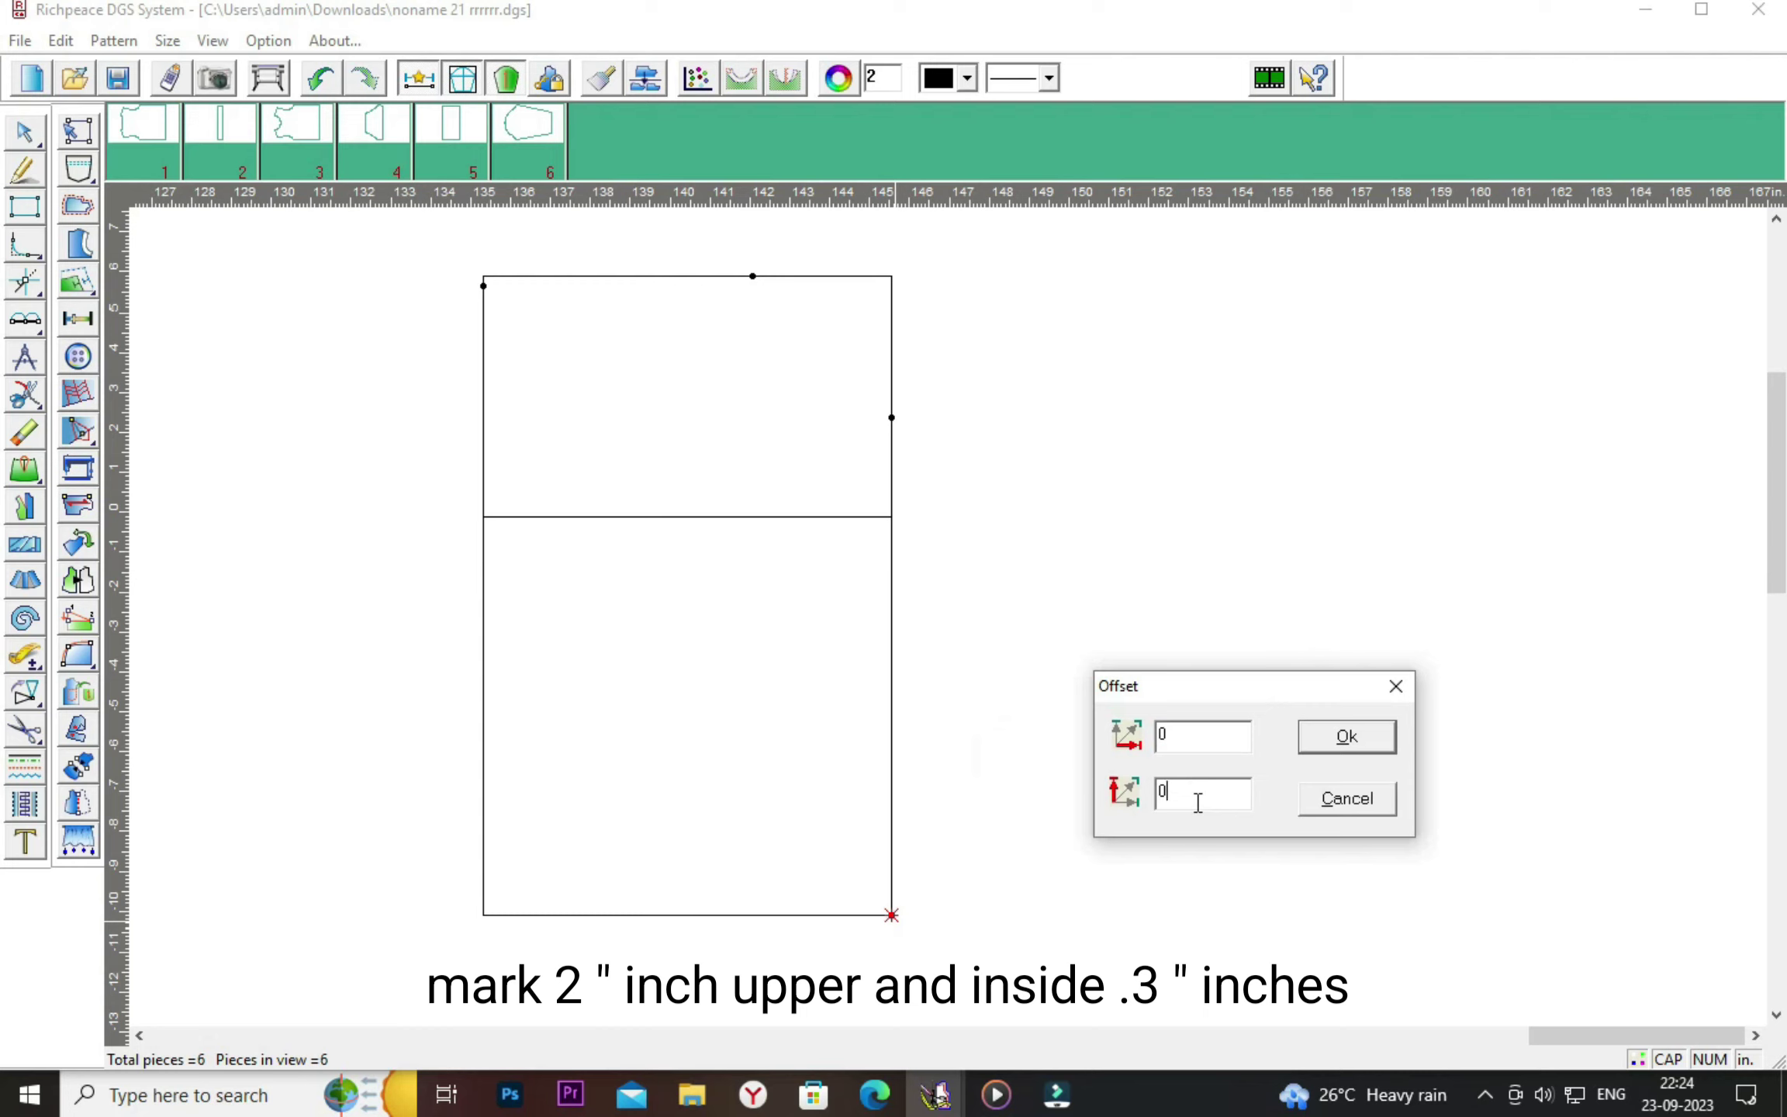
{"action": "double_click", "coordinate": [1199, 803]}
{"action": "type", "text": "2"}
{"action": "left_click", "coordinate": [1218, 738]}
{"action": "key", "text": "BackSpace"}
Draw a curve from the bottom-right point through the marked points to the top-left point.
{"action": "left_click", "coordinate": [1347, 736]}
{"action": "right_click", "coordinate": [1281, 562]}
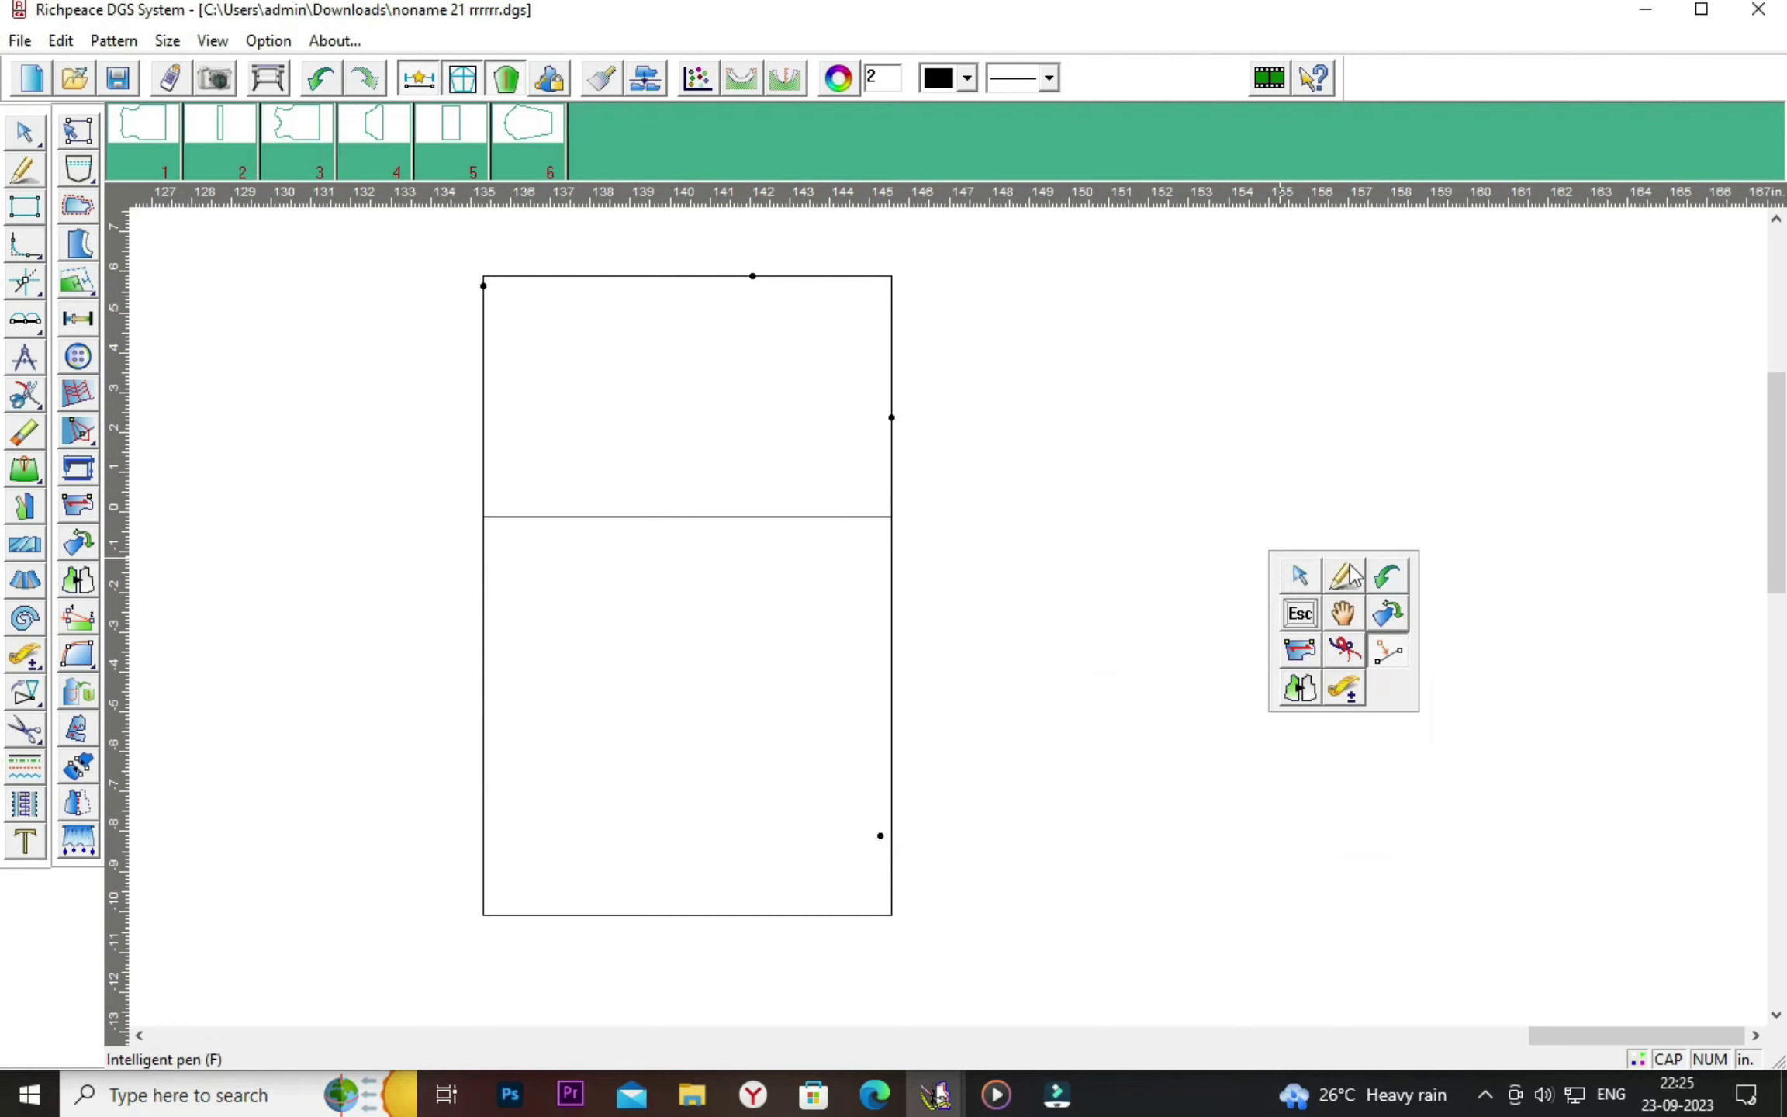
{"action": "left_click", "coordinate": [1347, 575]}
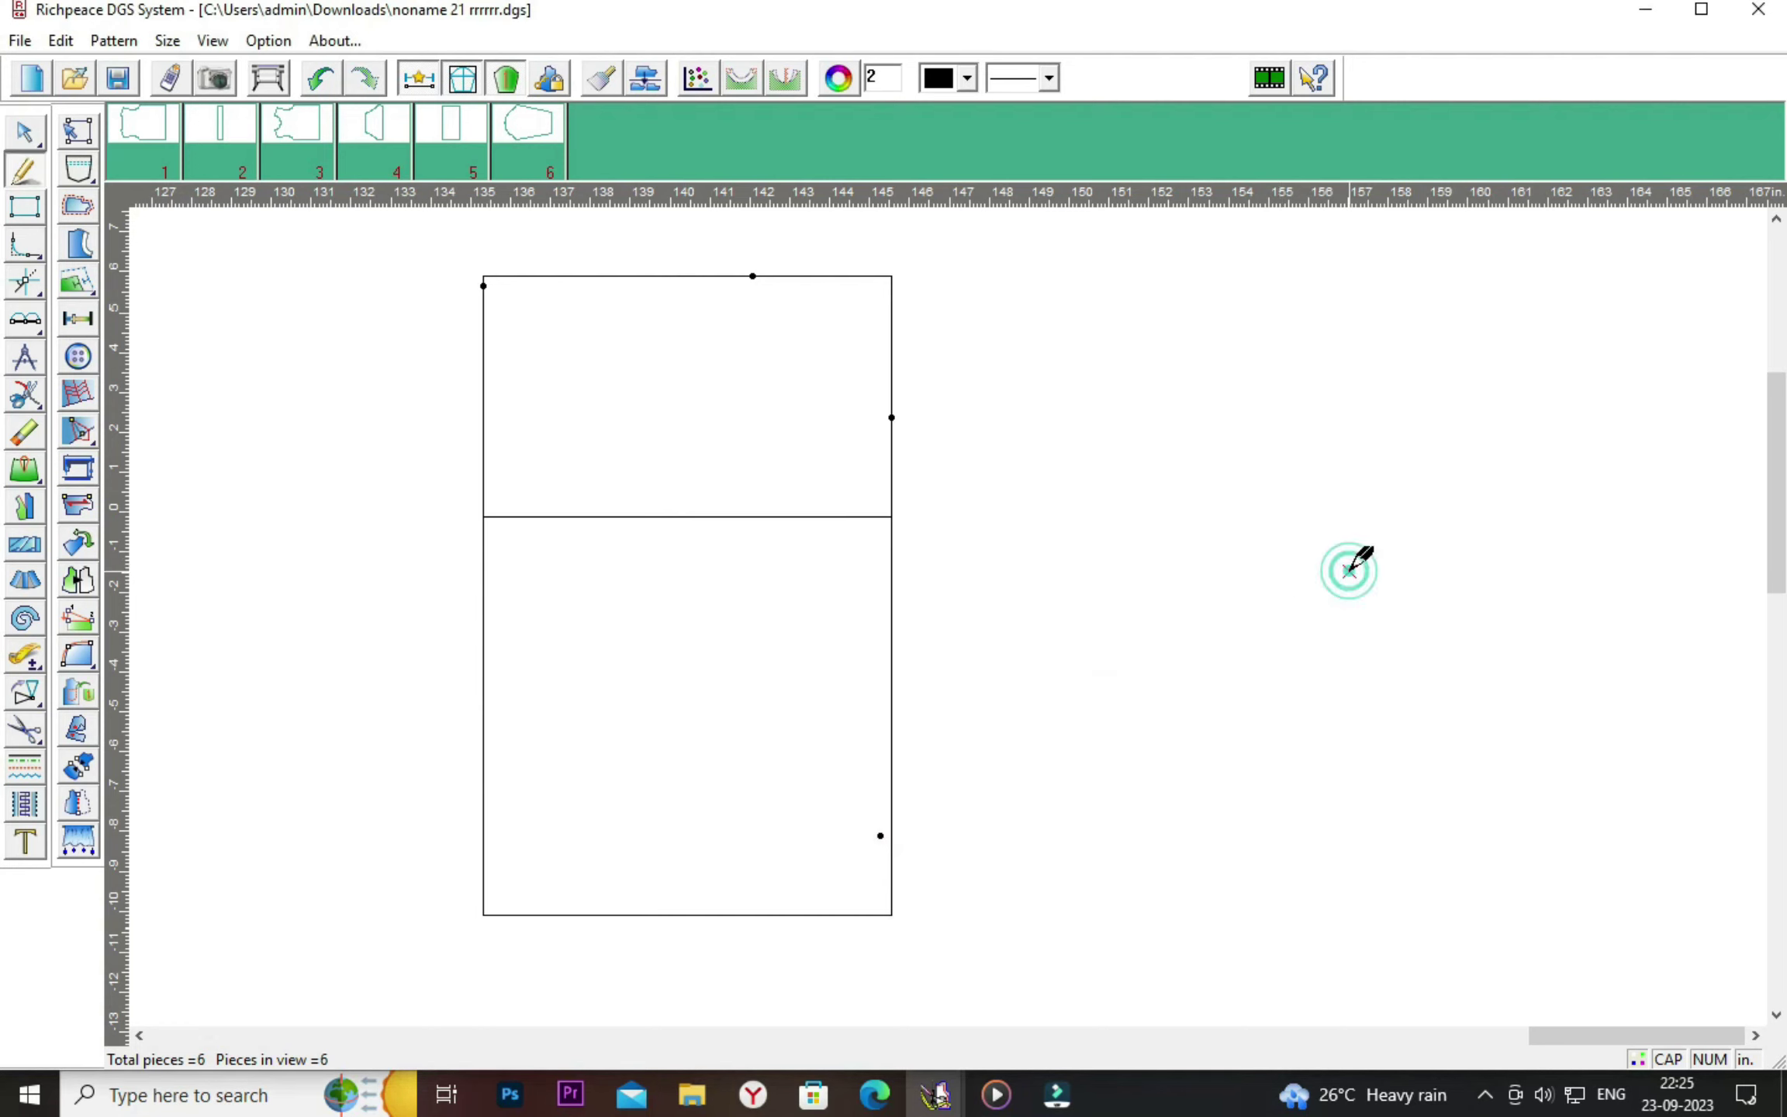
{"action": "left_click", "coordinate": [881, 835]}
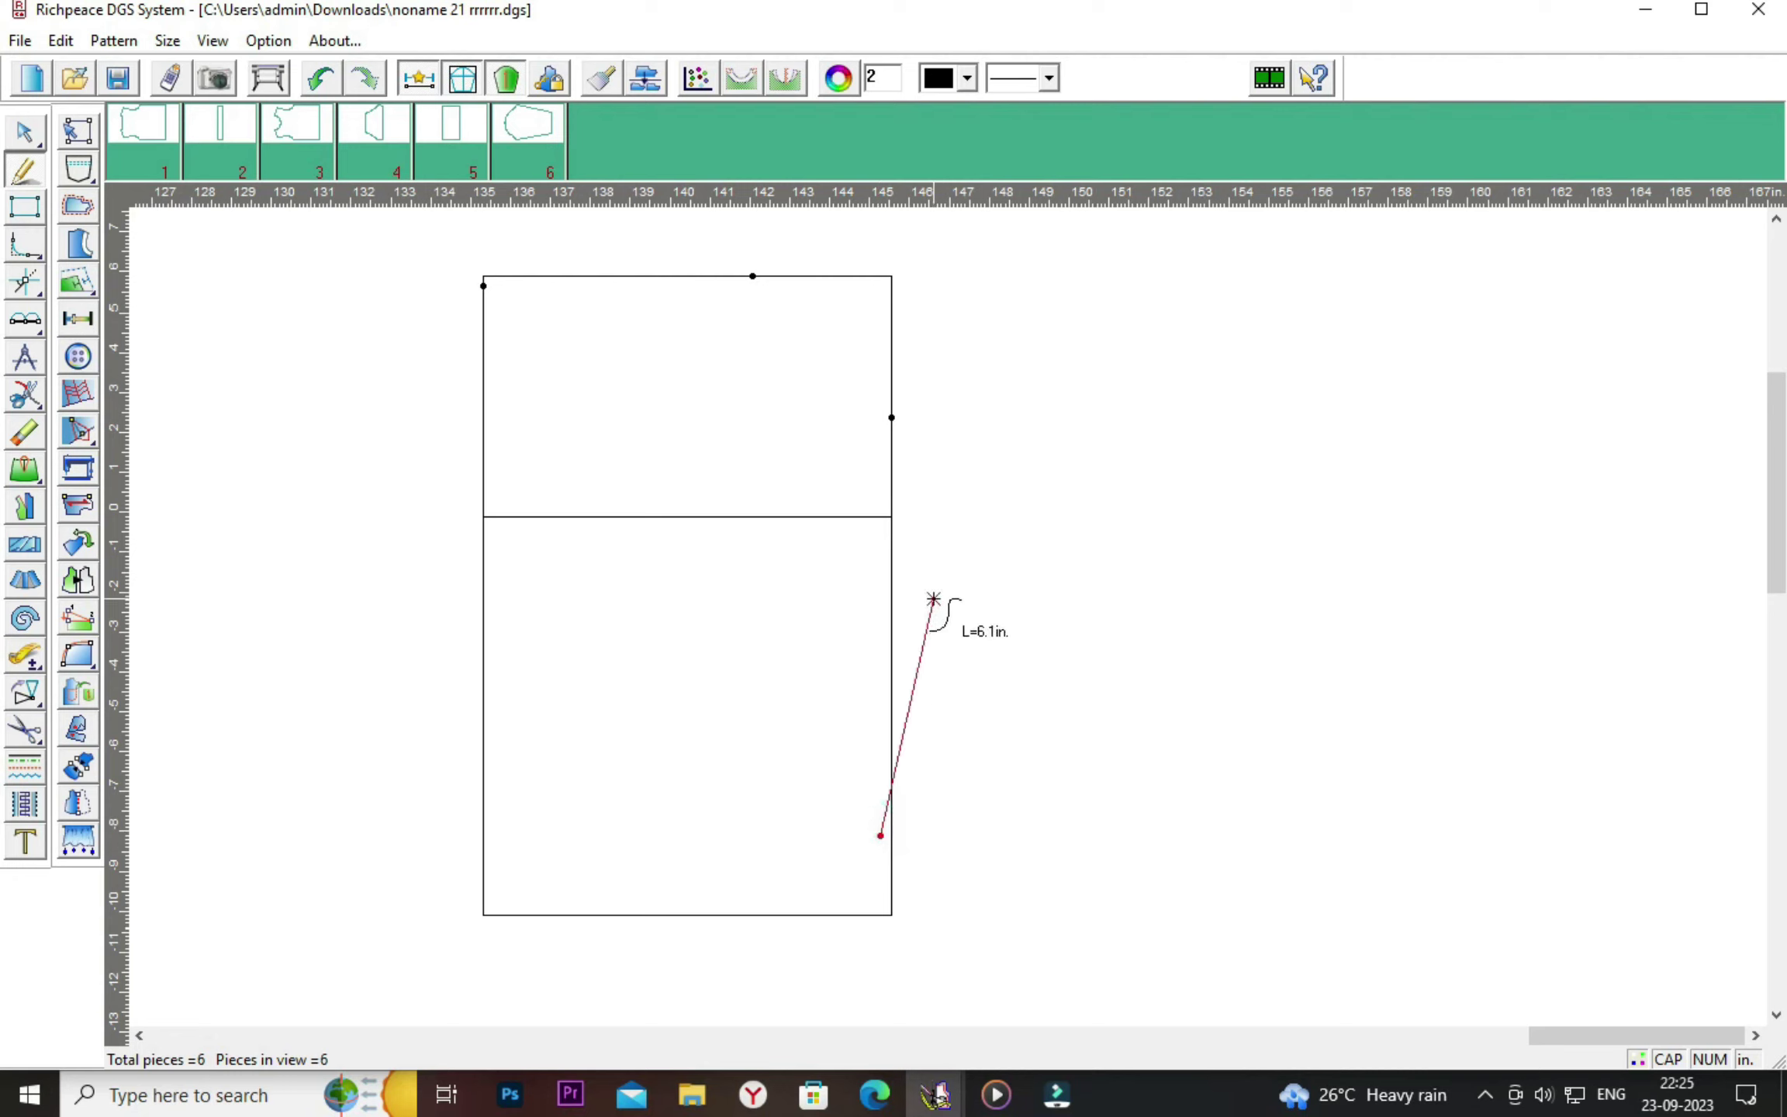
{"action": "left_click", "coordinate": [891, 418]}
{"action": "left_click", "coordinate": [753, 275]}
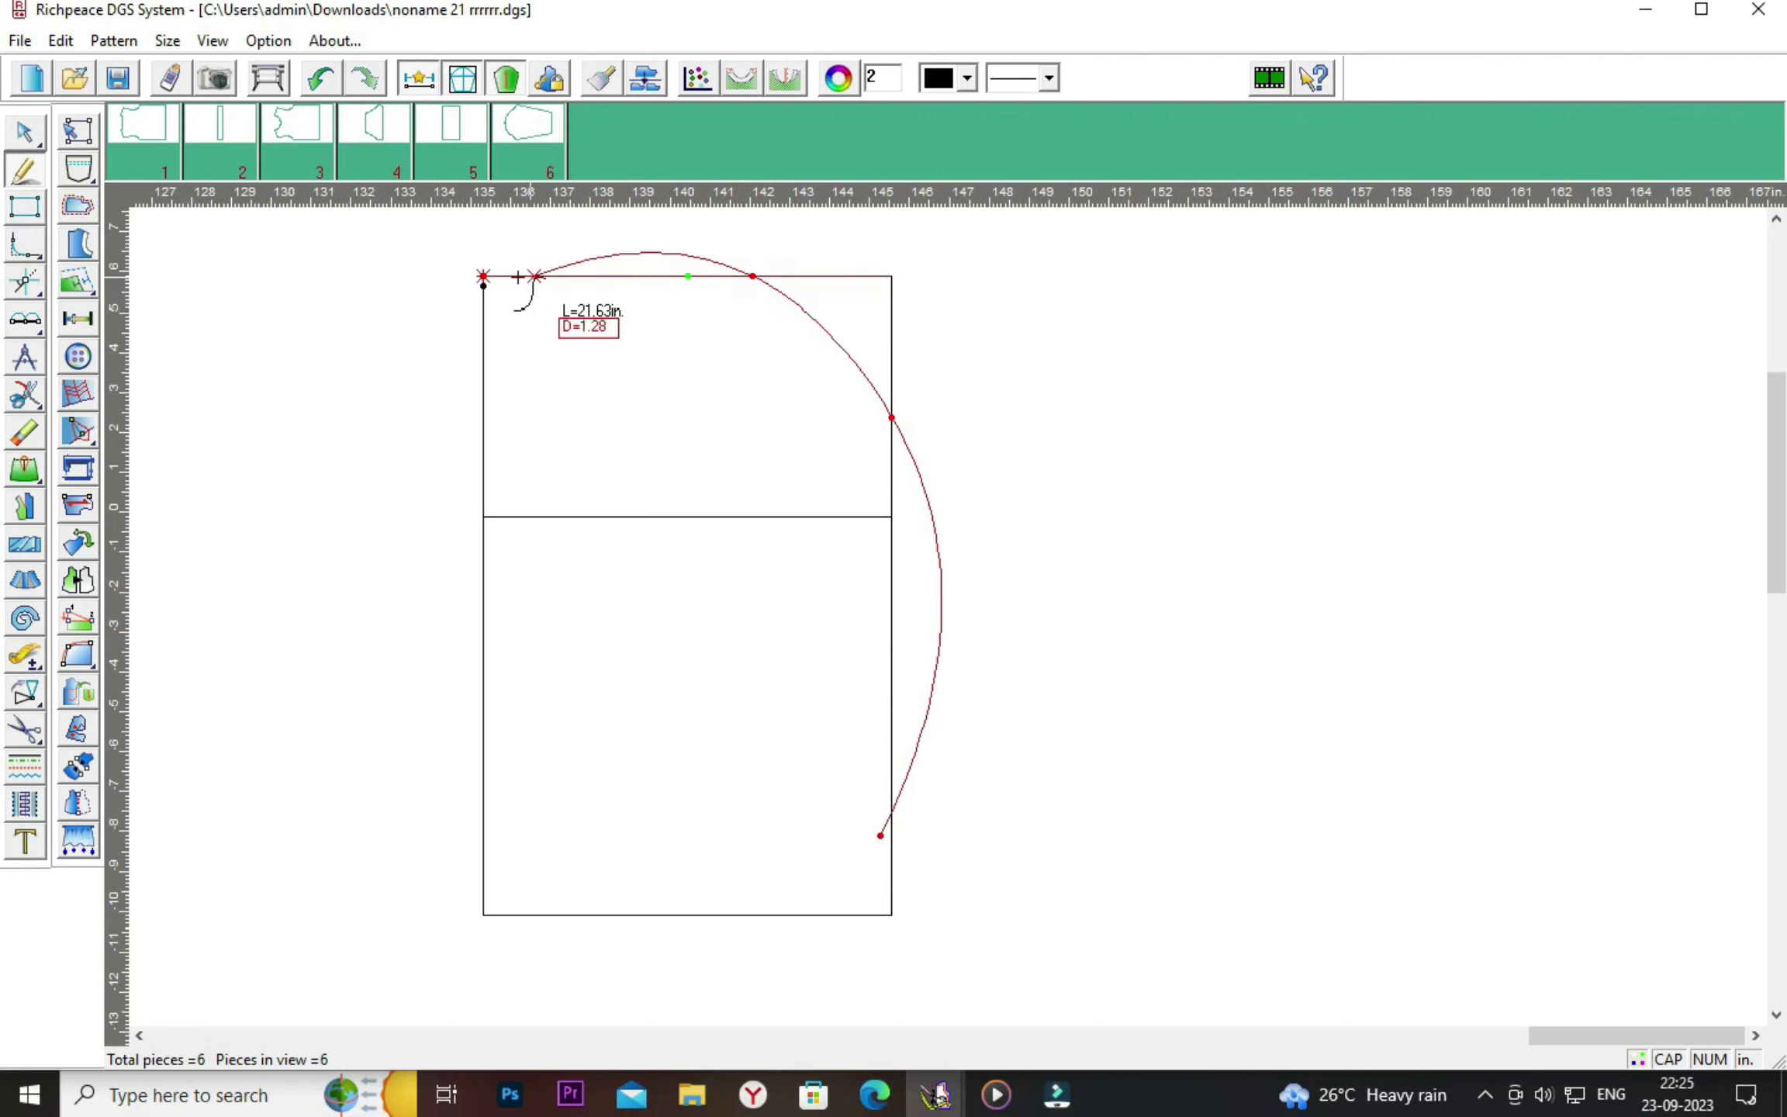
{"action": "right_click", "coordinate": [482, 285]}
Adjust the curve's lower and top control points to smooth the 22.5 in hood curve.
{"action": "right_click", "coordinate": [1144, 418]}
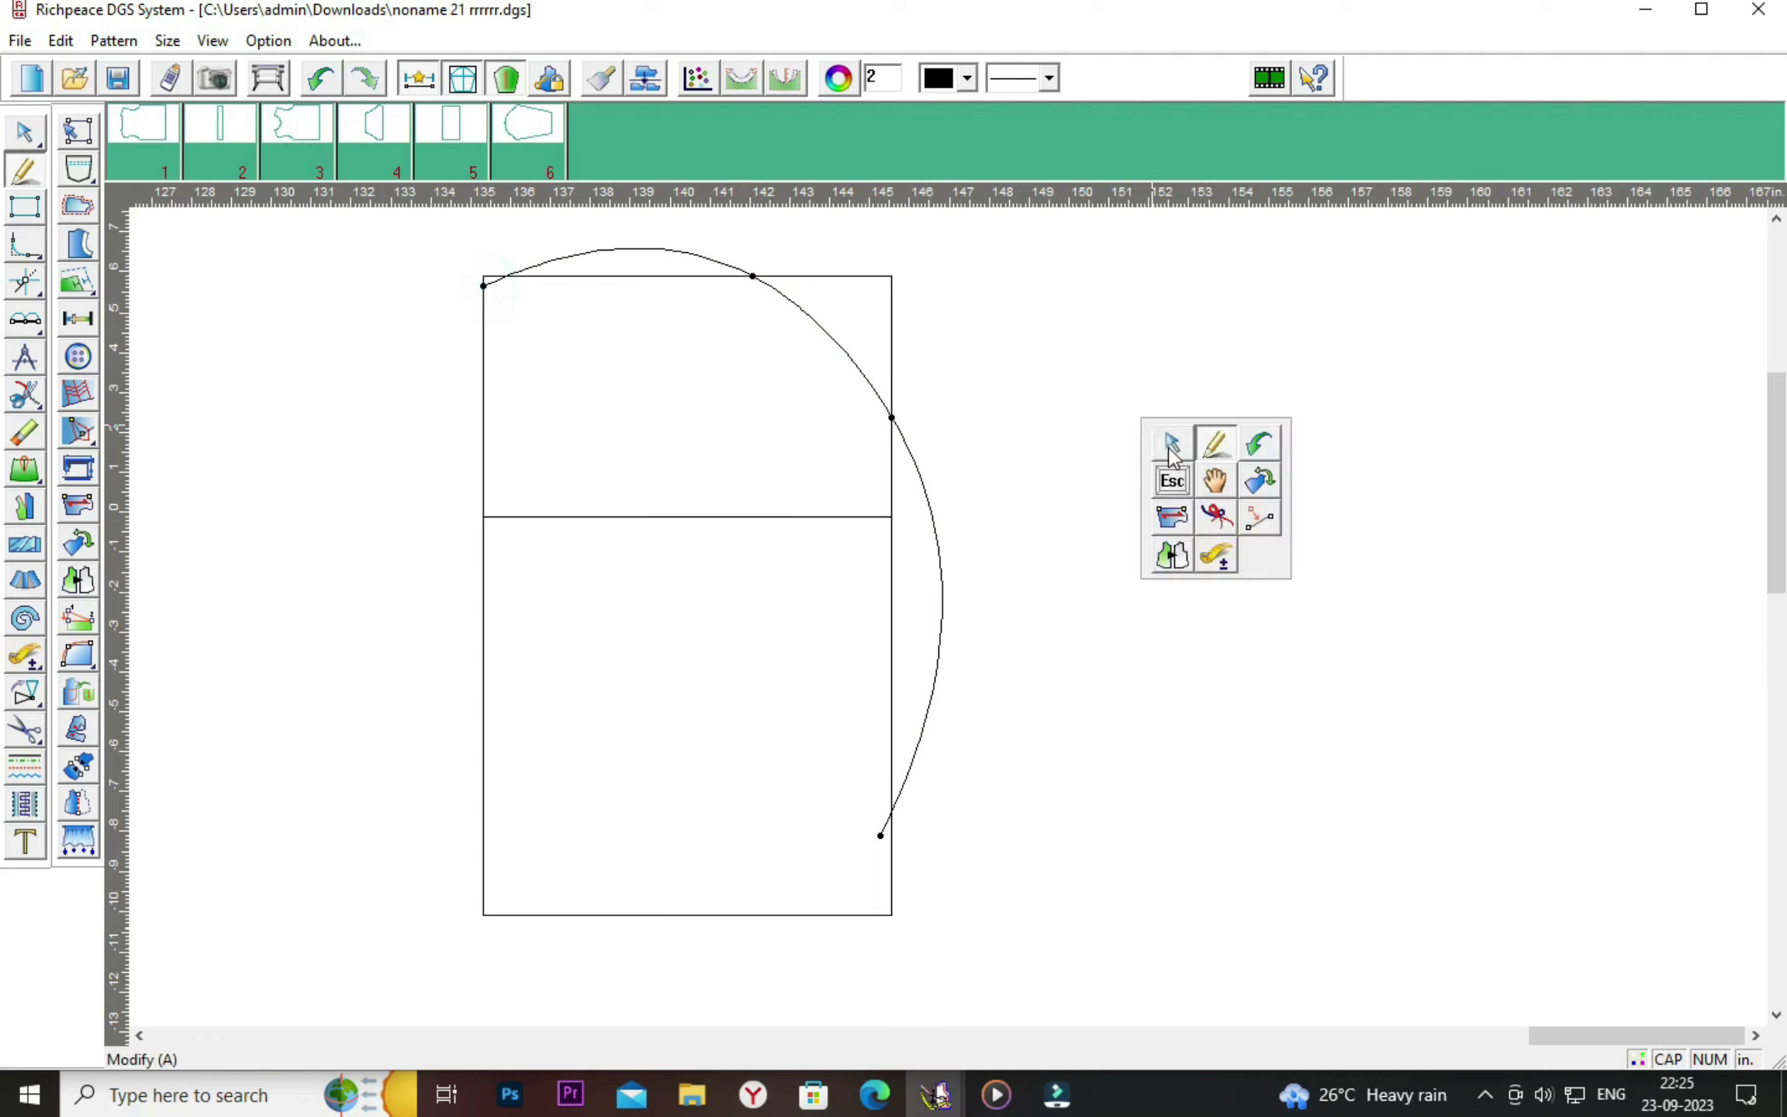
{"action": "left_click", "coordinate": [1167, 446]}
{"action": "left_click", "coordinate": [943, 605]}
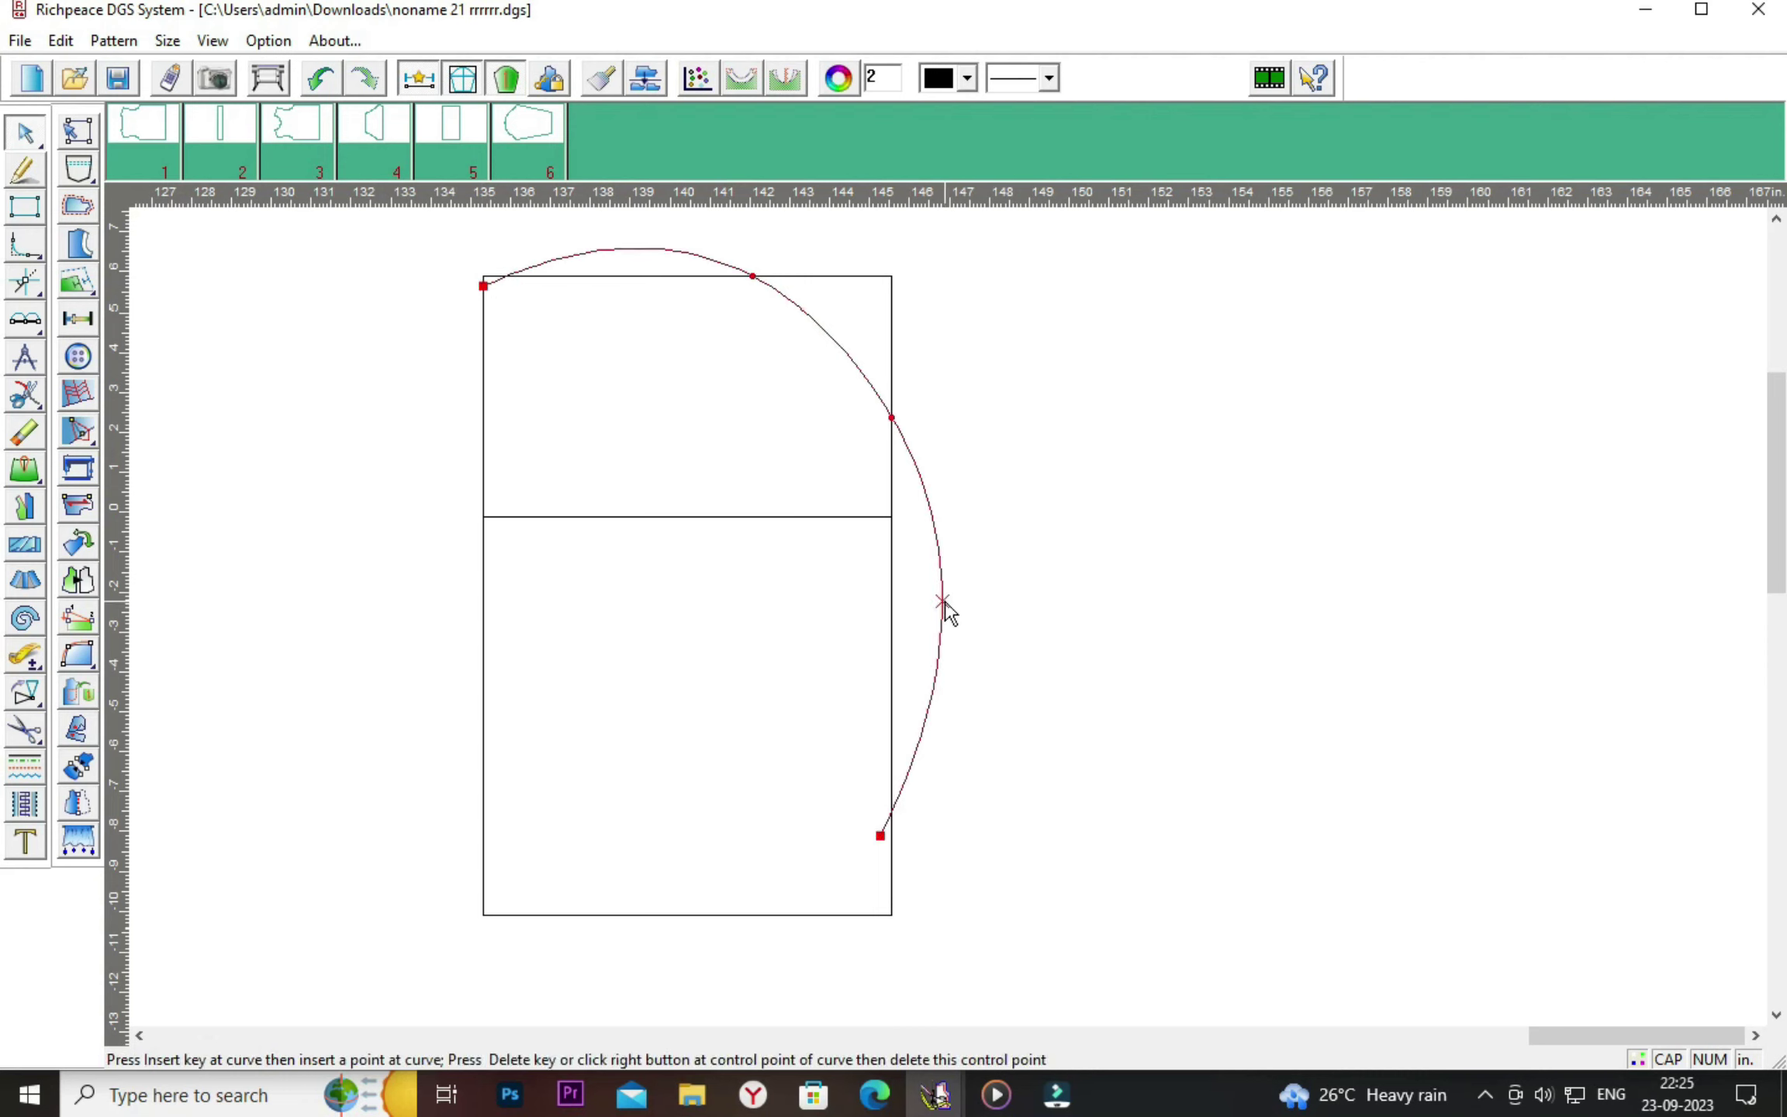
{"action": "left_click", "coordinate": [897, 667]}
{"action": "left_click", "coordinate": [658, 252]}
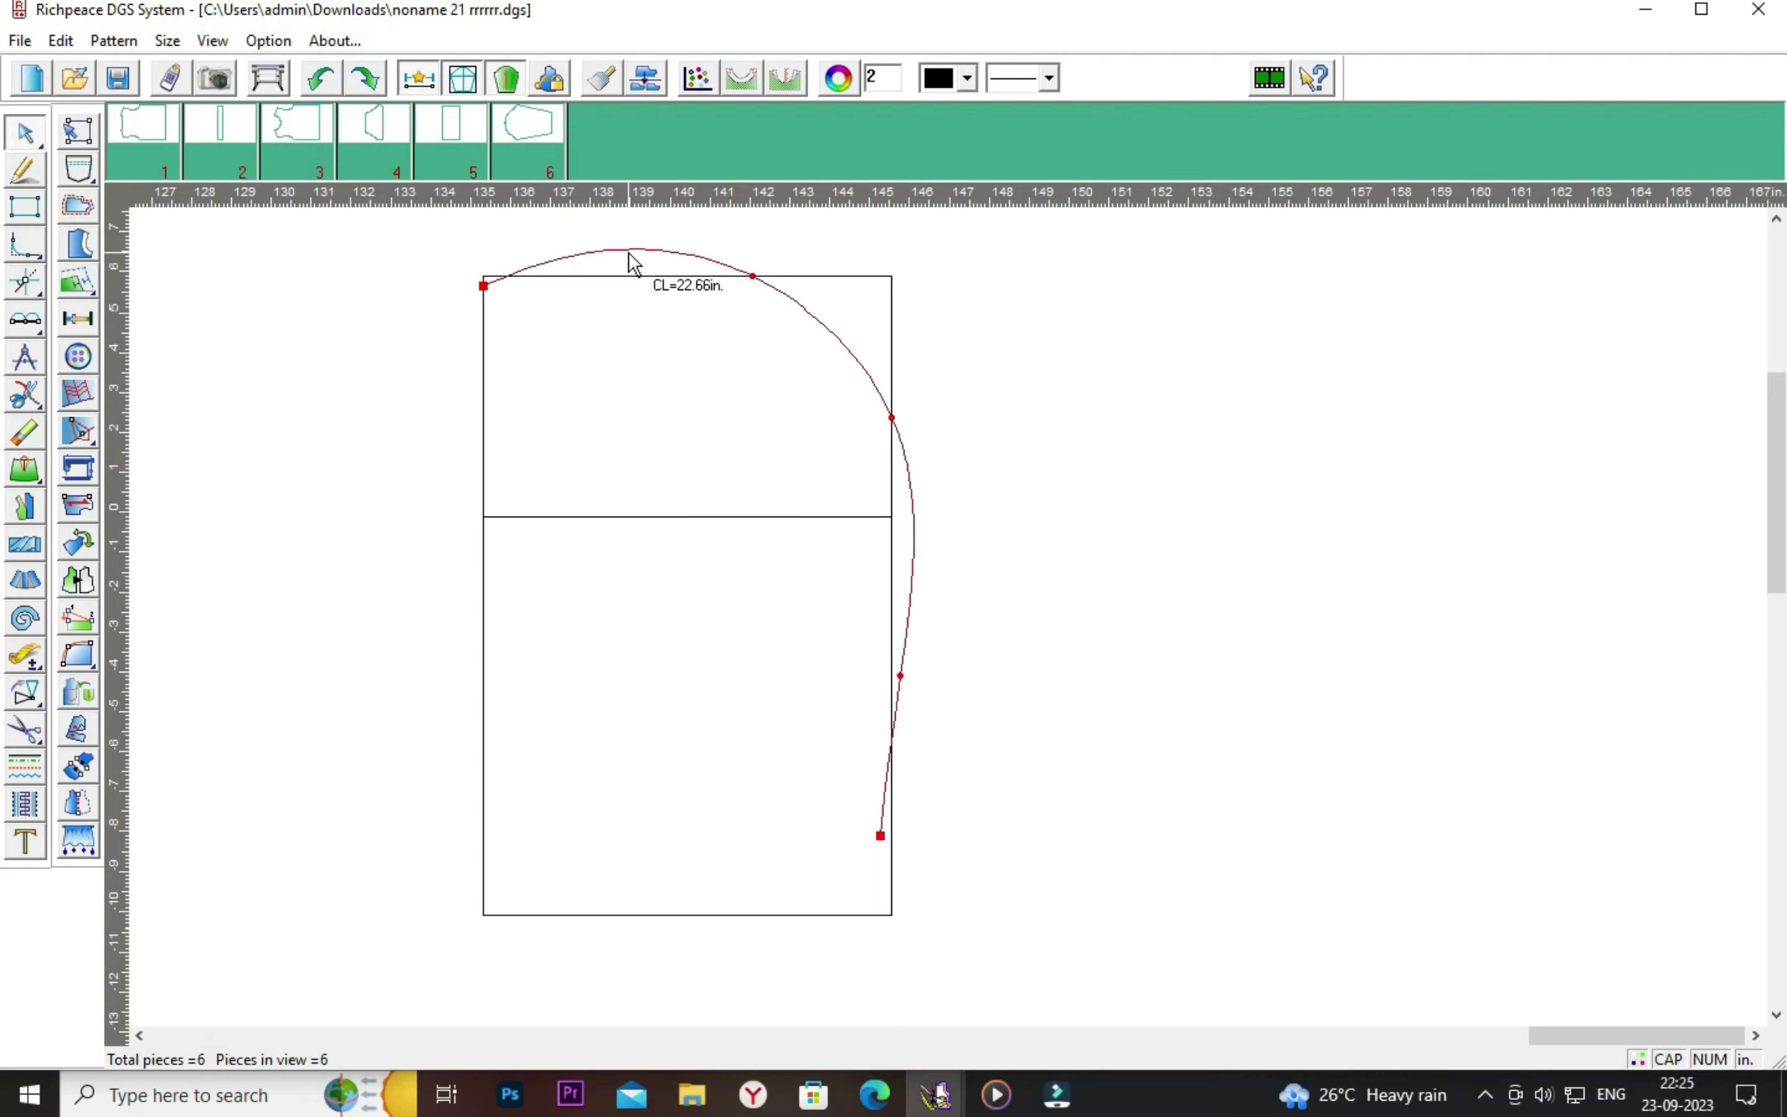
{"action": "left_click", "coordinate": [628, 249]}
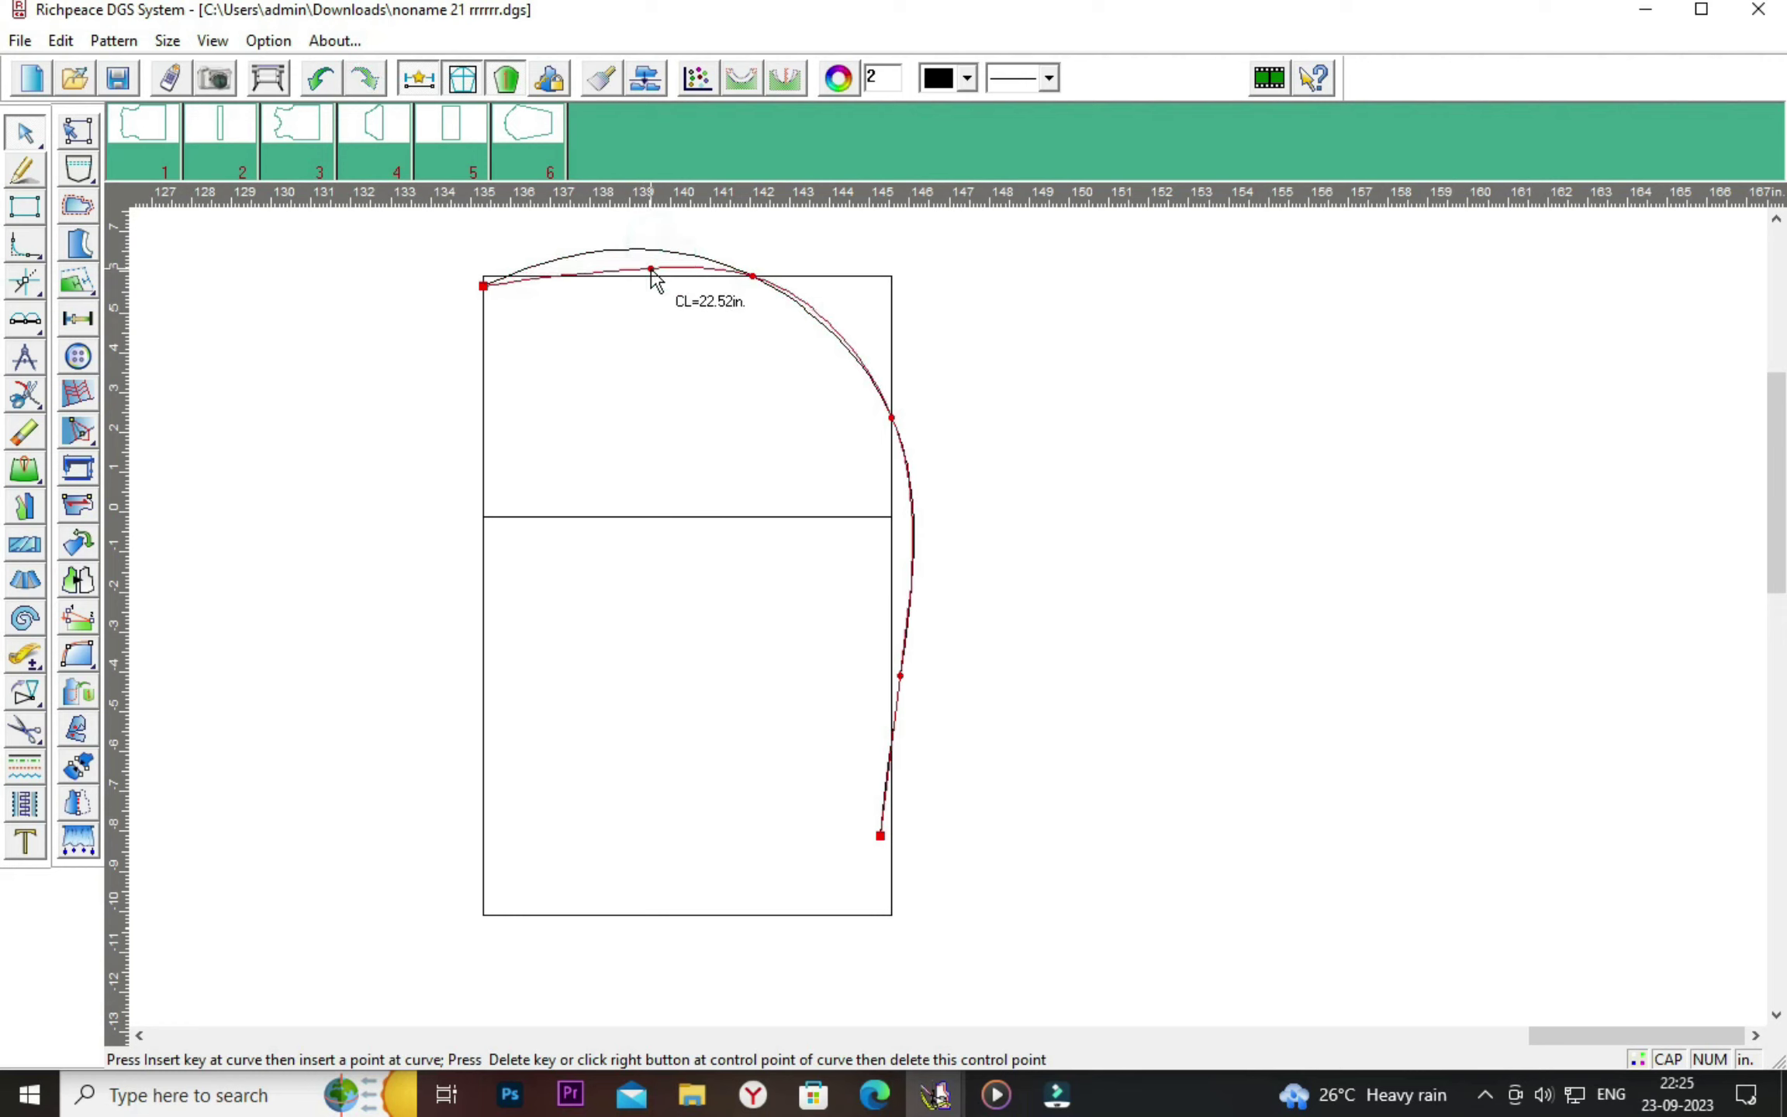
{"action": "left_click", "coordinate": [650, 269]}
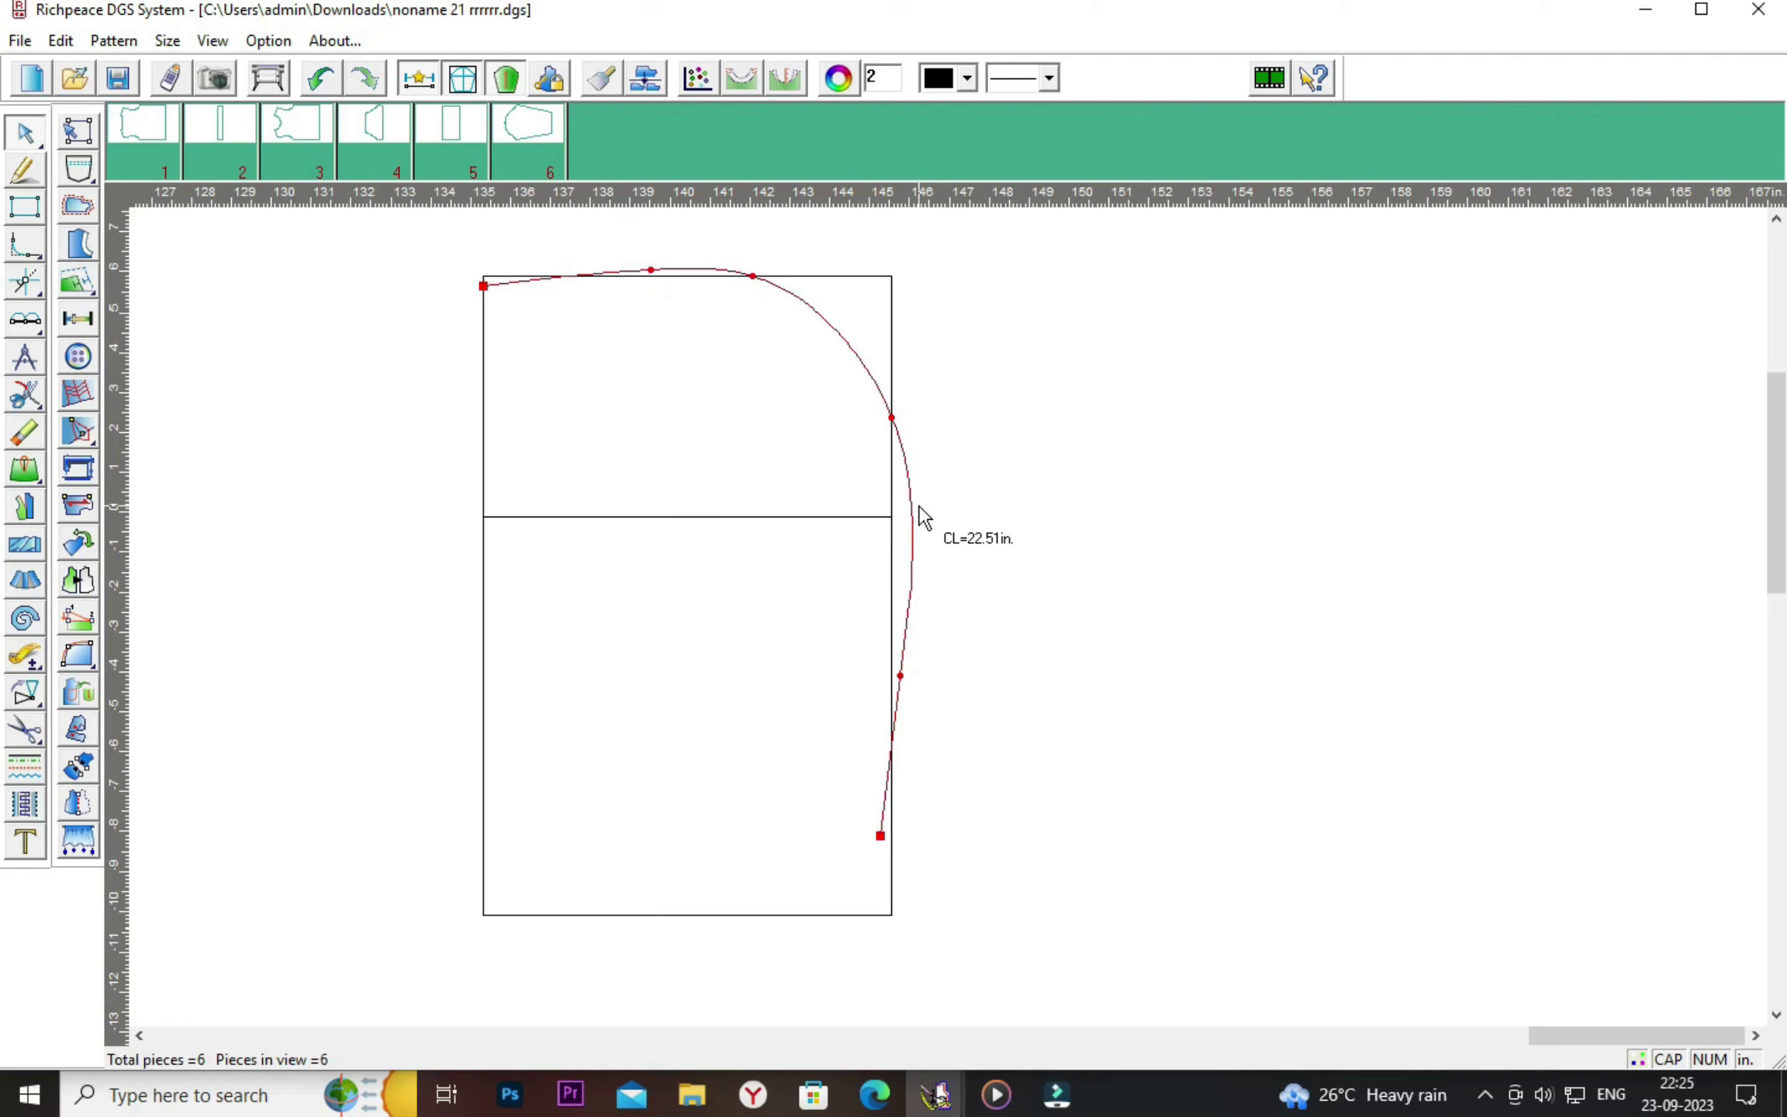
{"action": "left_click", "coordinate": [901, 681]}
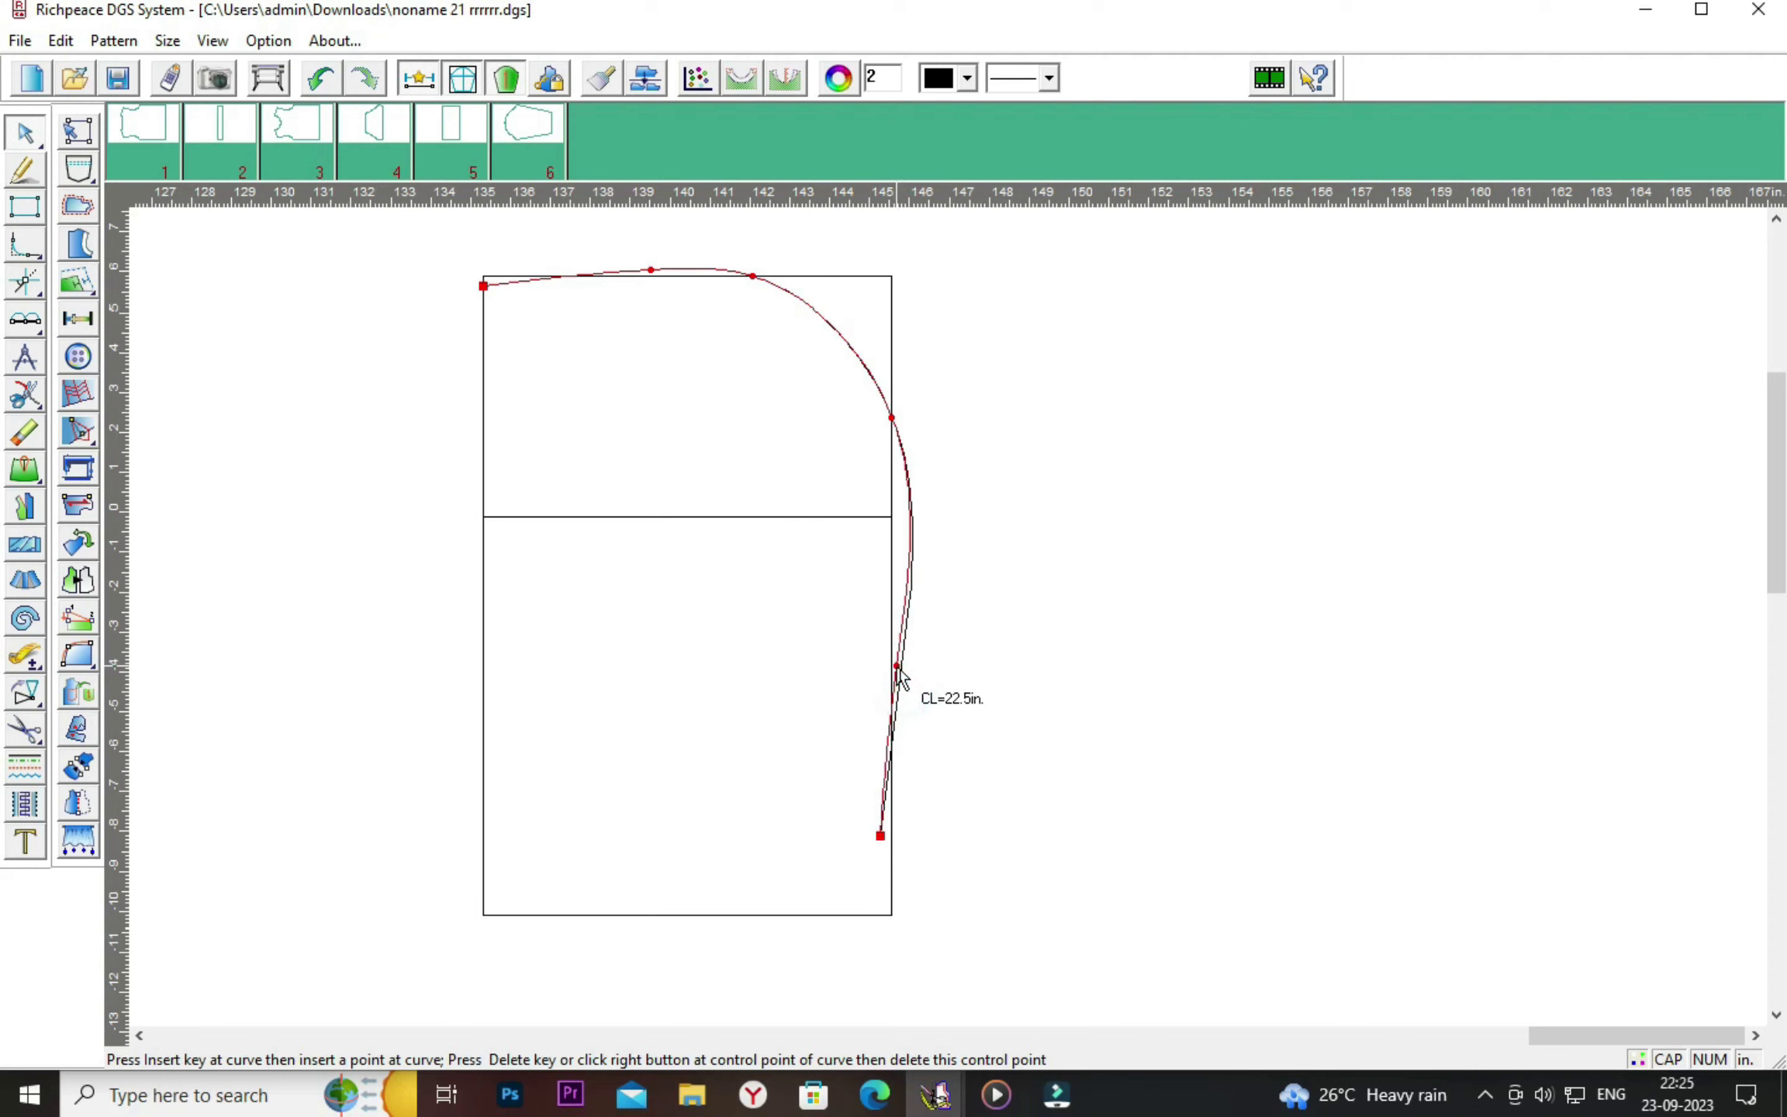
{"action": "left_click", "coordinate": [957, 601]}
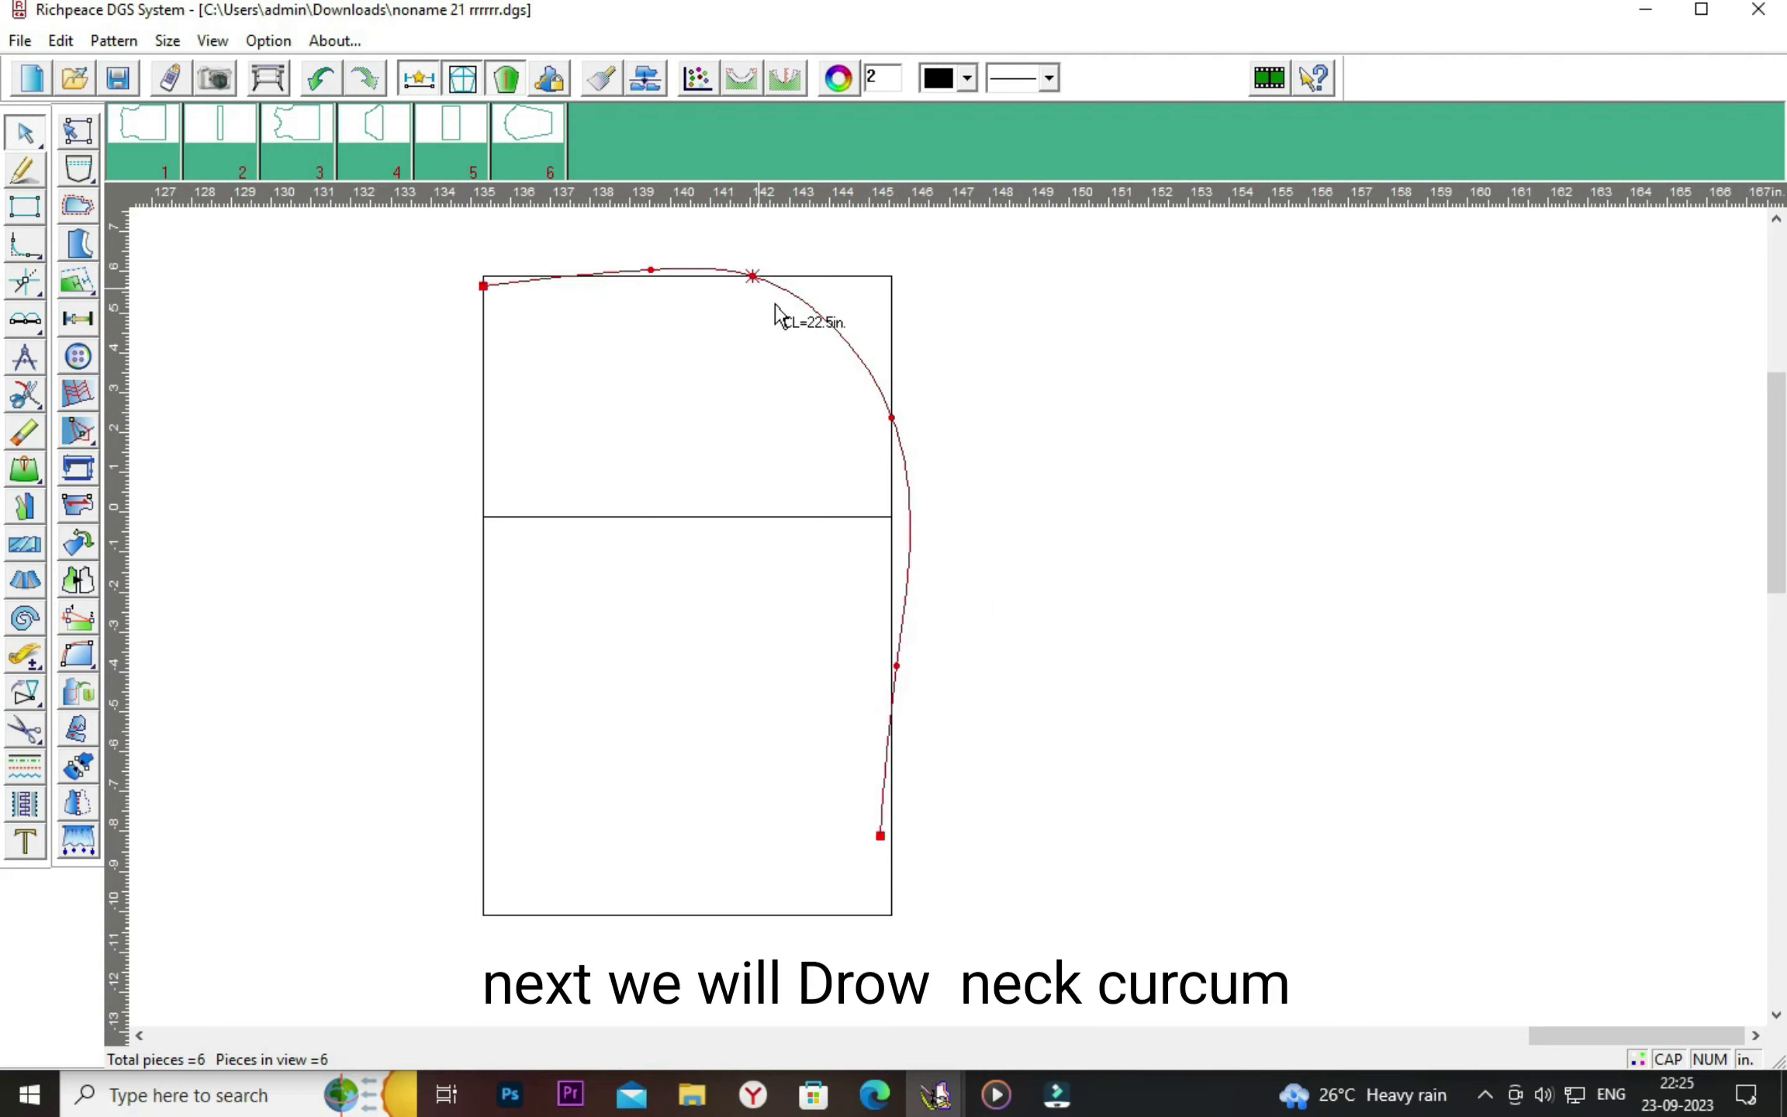
{"action": "left_click", "coordinate": [1036, 349]}
Draw an 11.3 in bottom line from the curve's lower end past the bottom-left corner.
{"action": "right_click", "coordinate": [1118, 624]}
{"action": "left_click", "coordinate": [1180, 644]}
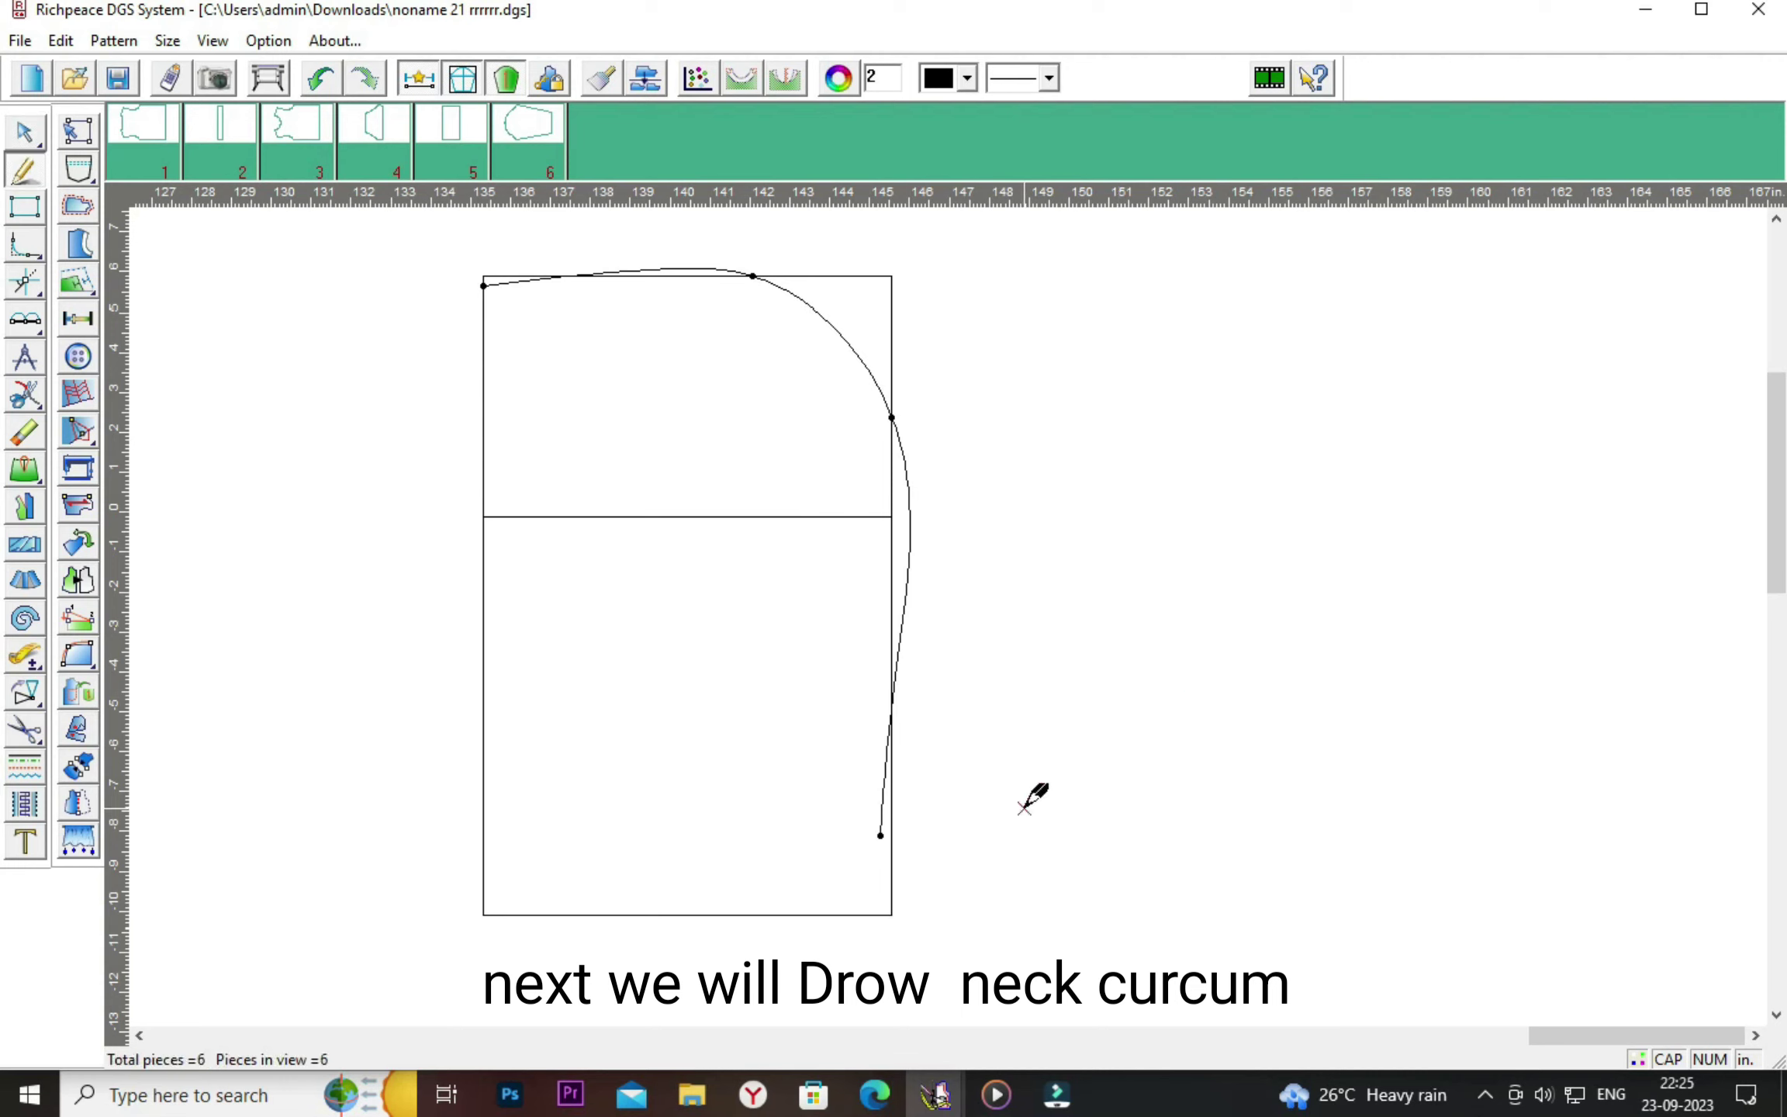
{"action": "left_click", "coordinate": [881, 836]}
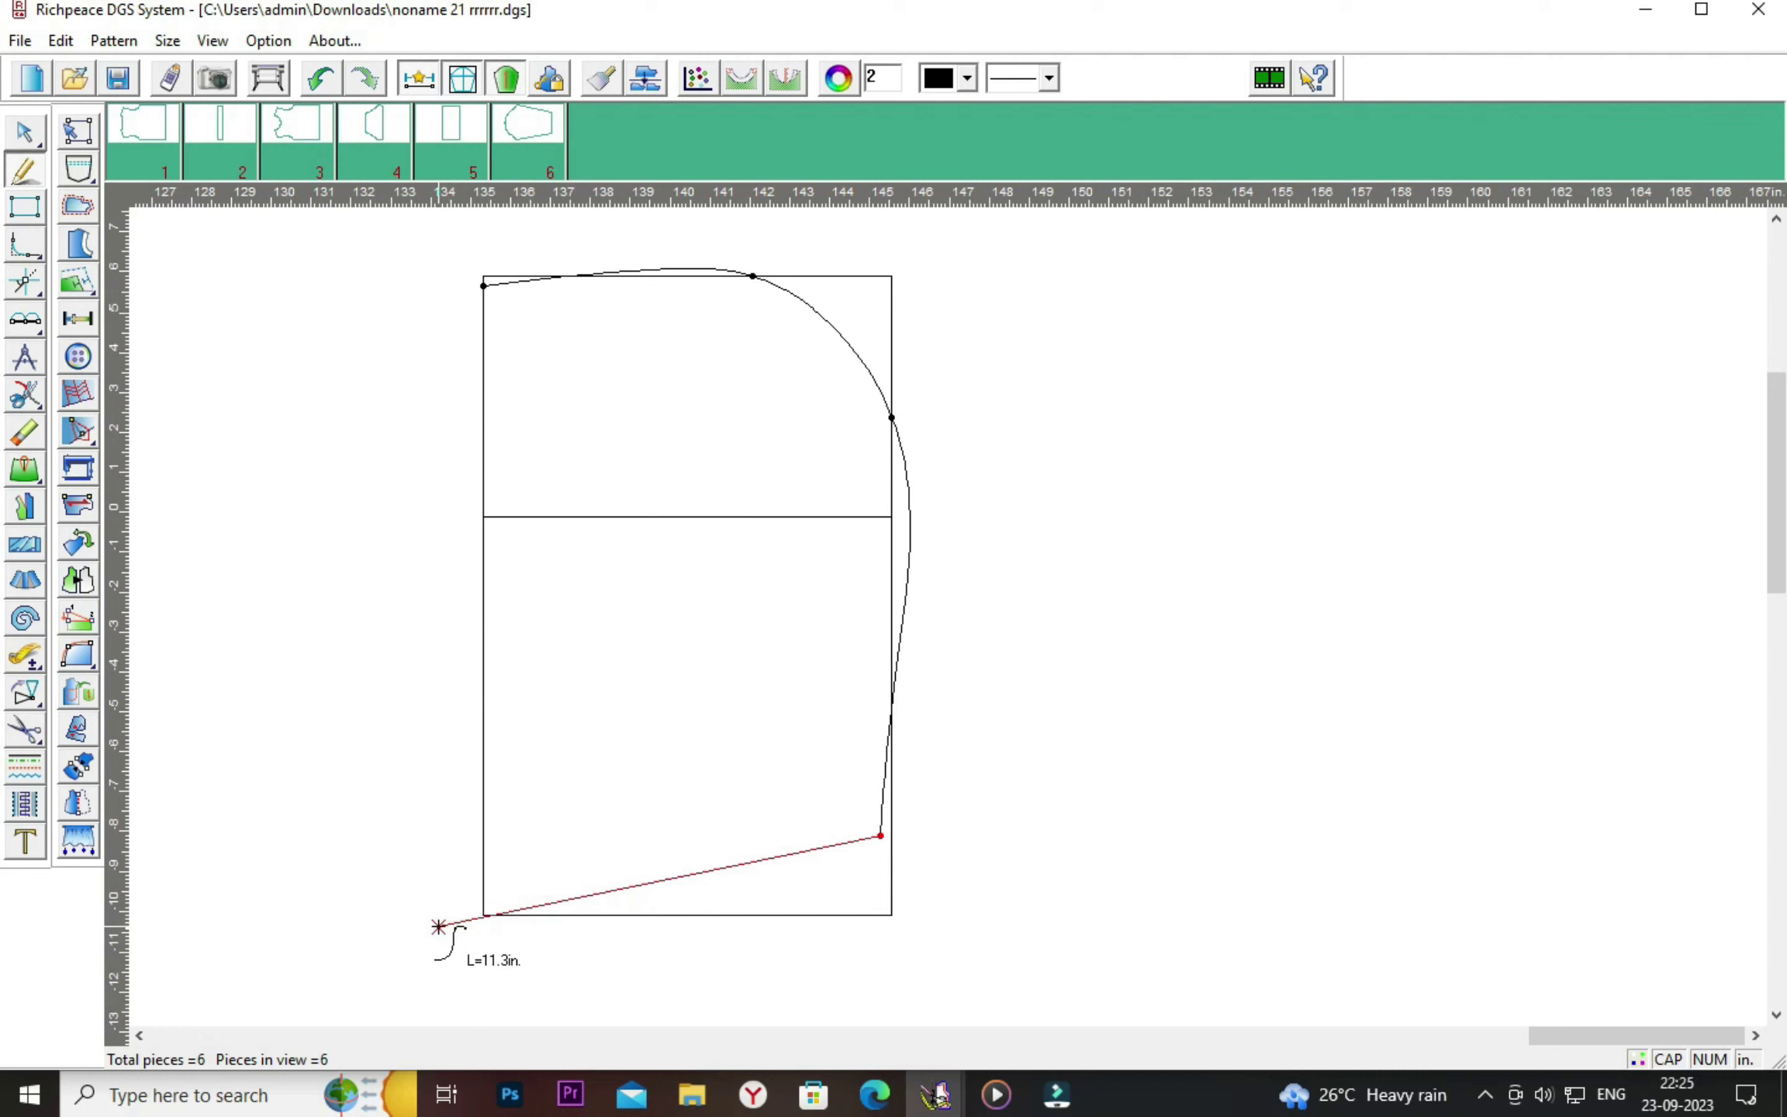
{"action": "left_click", "coordinate": [437, 927]}
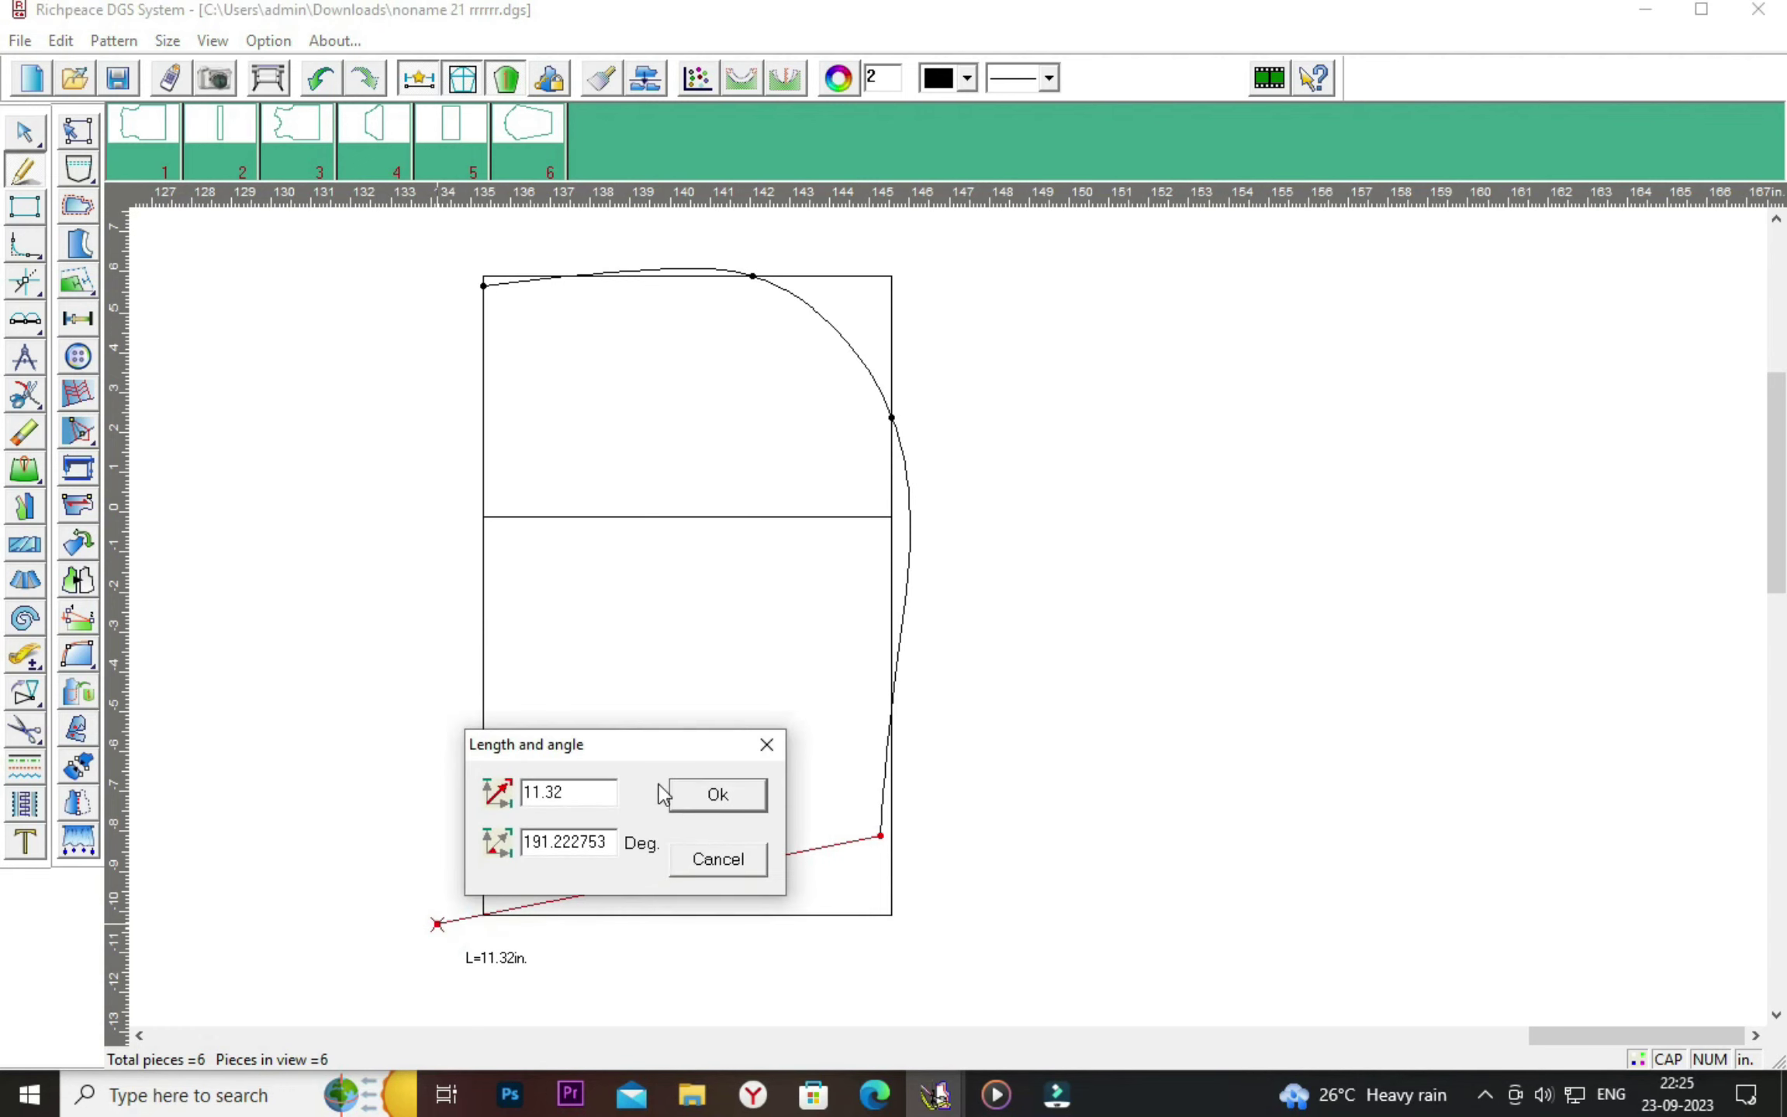
{"action": "left_click_drag", "start_coordinate": [615, 748], "coordinate": [1214, 647]}
{"action": "left_click", "coordinate": [1200, 691]}
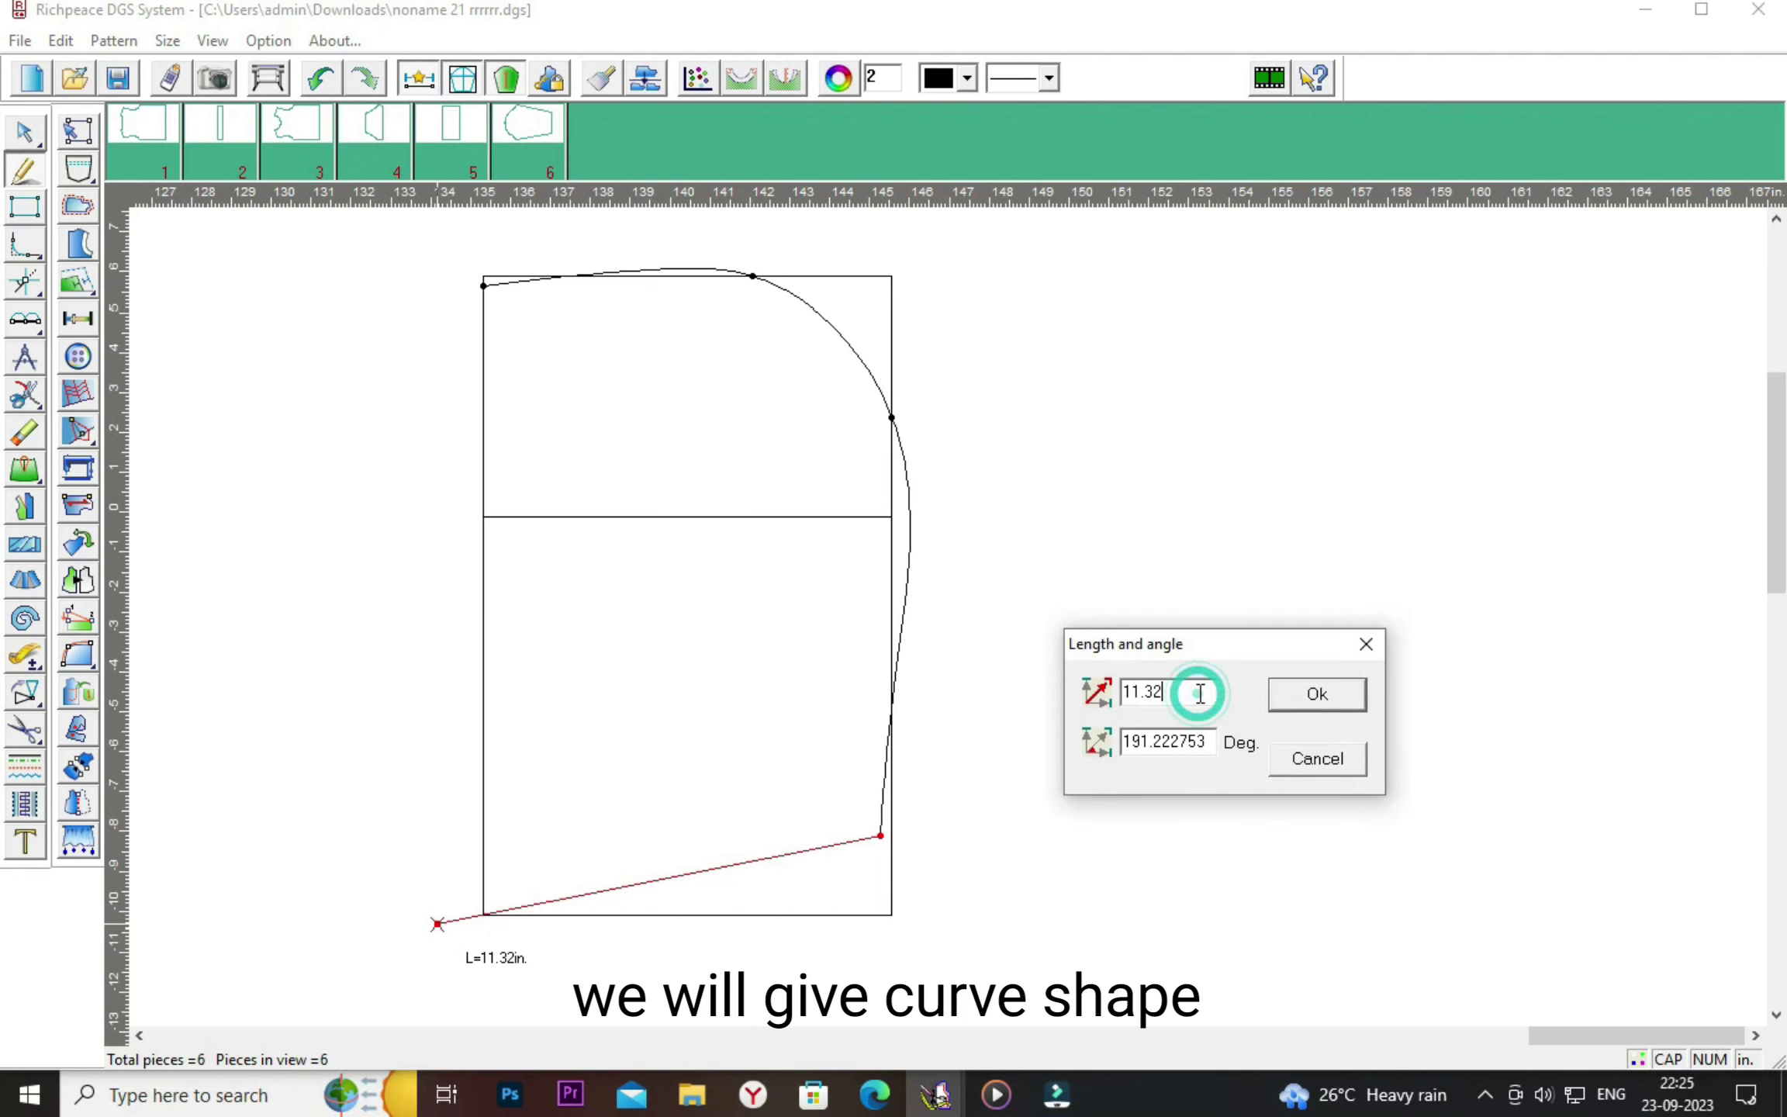
{"action": "key", "text": "BackSpace"}
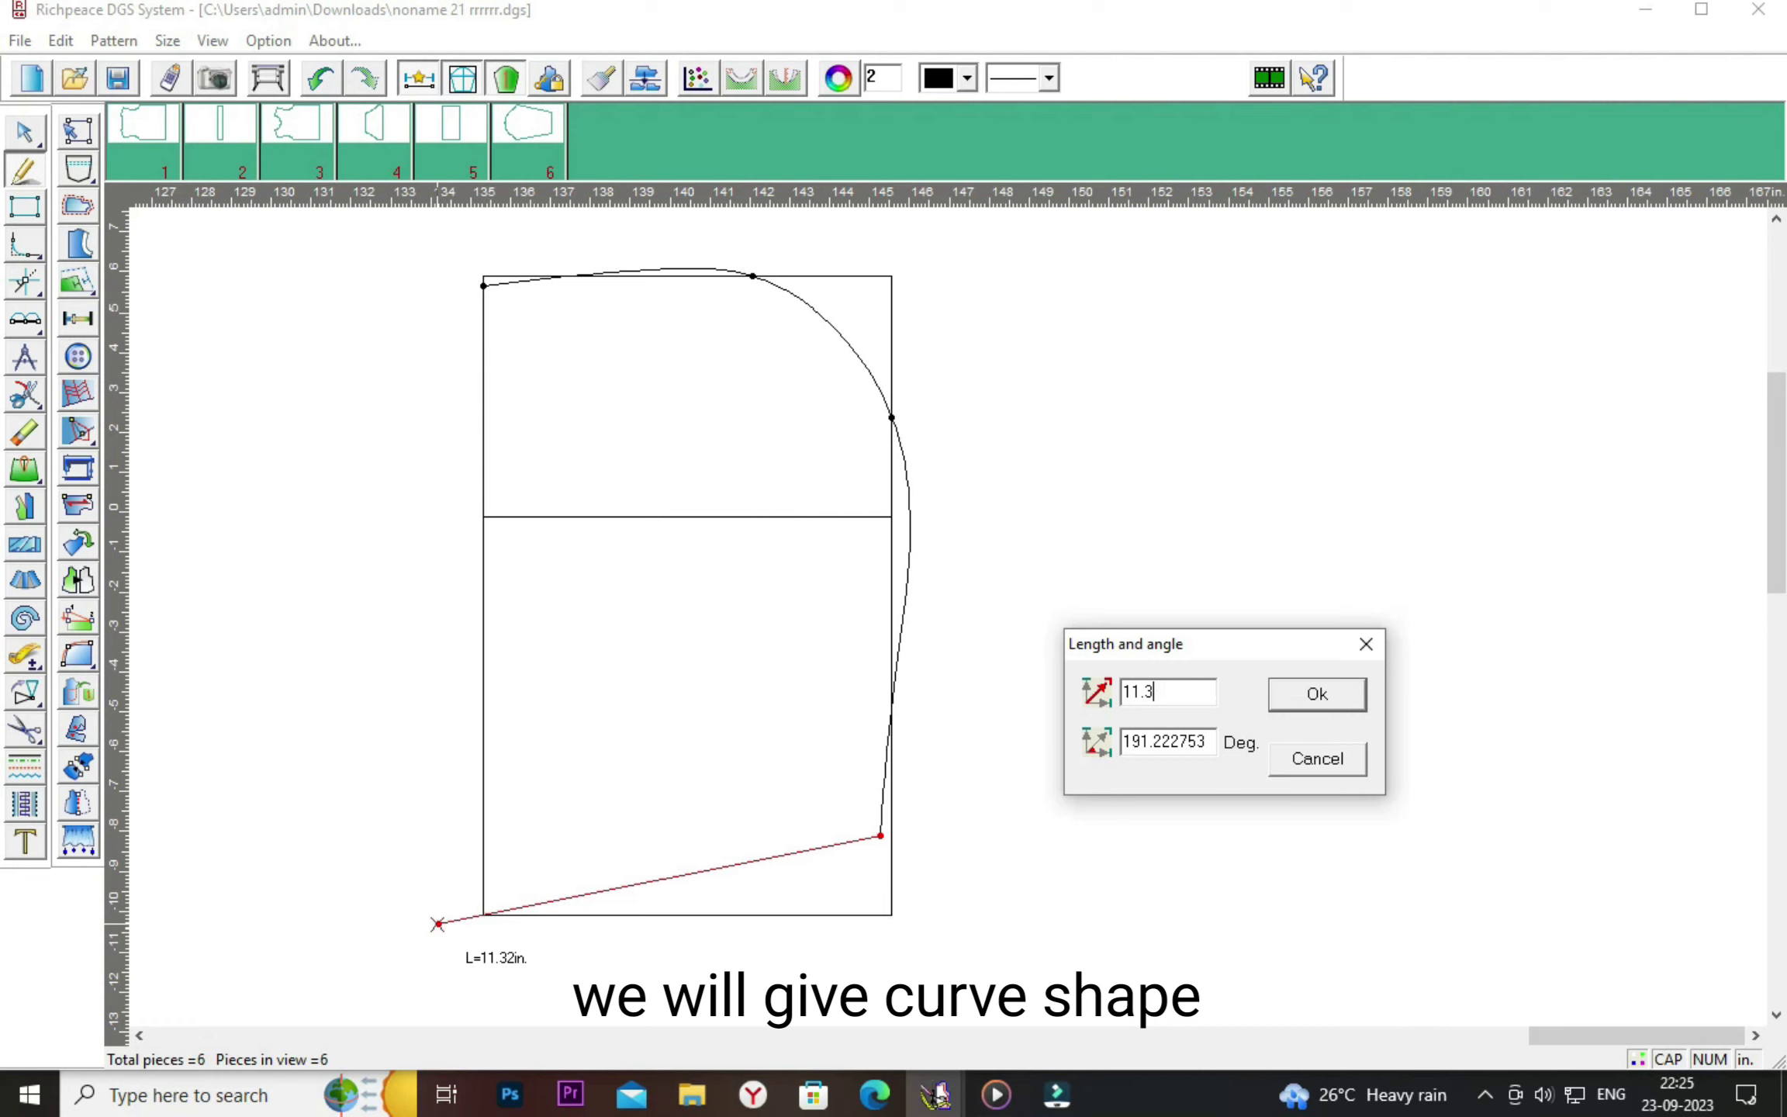
{"action": "type", "text": "5"}
{"action": "left_click", "coordinate": [1316, 690]}
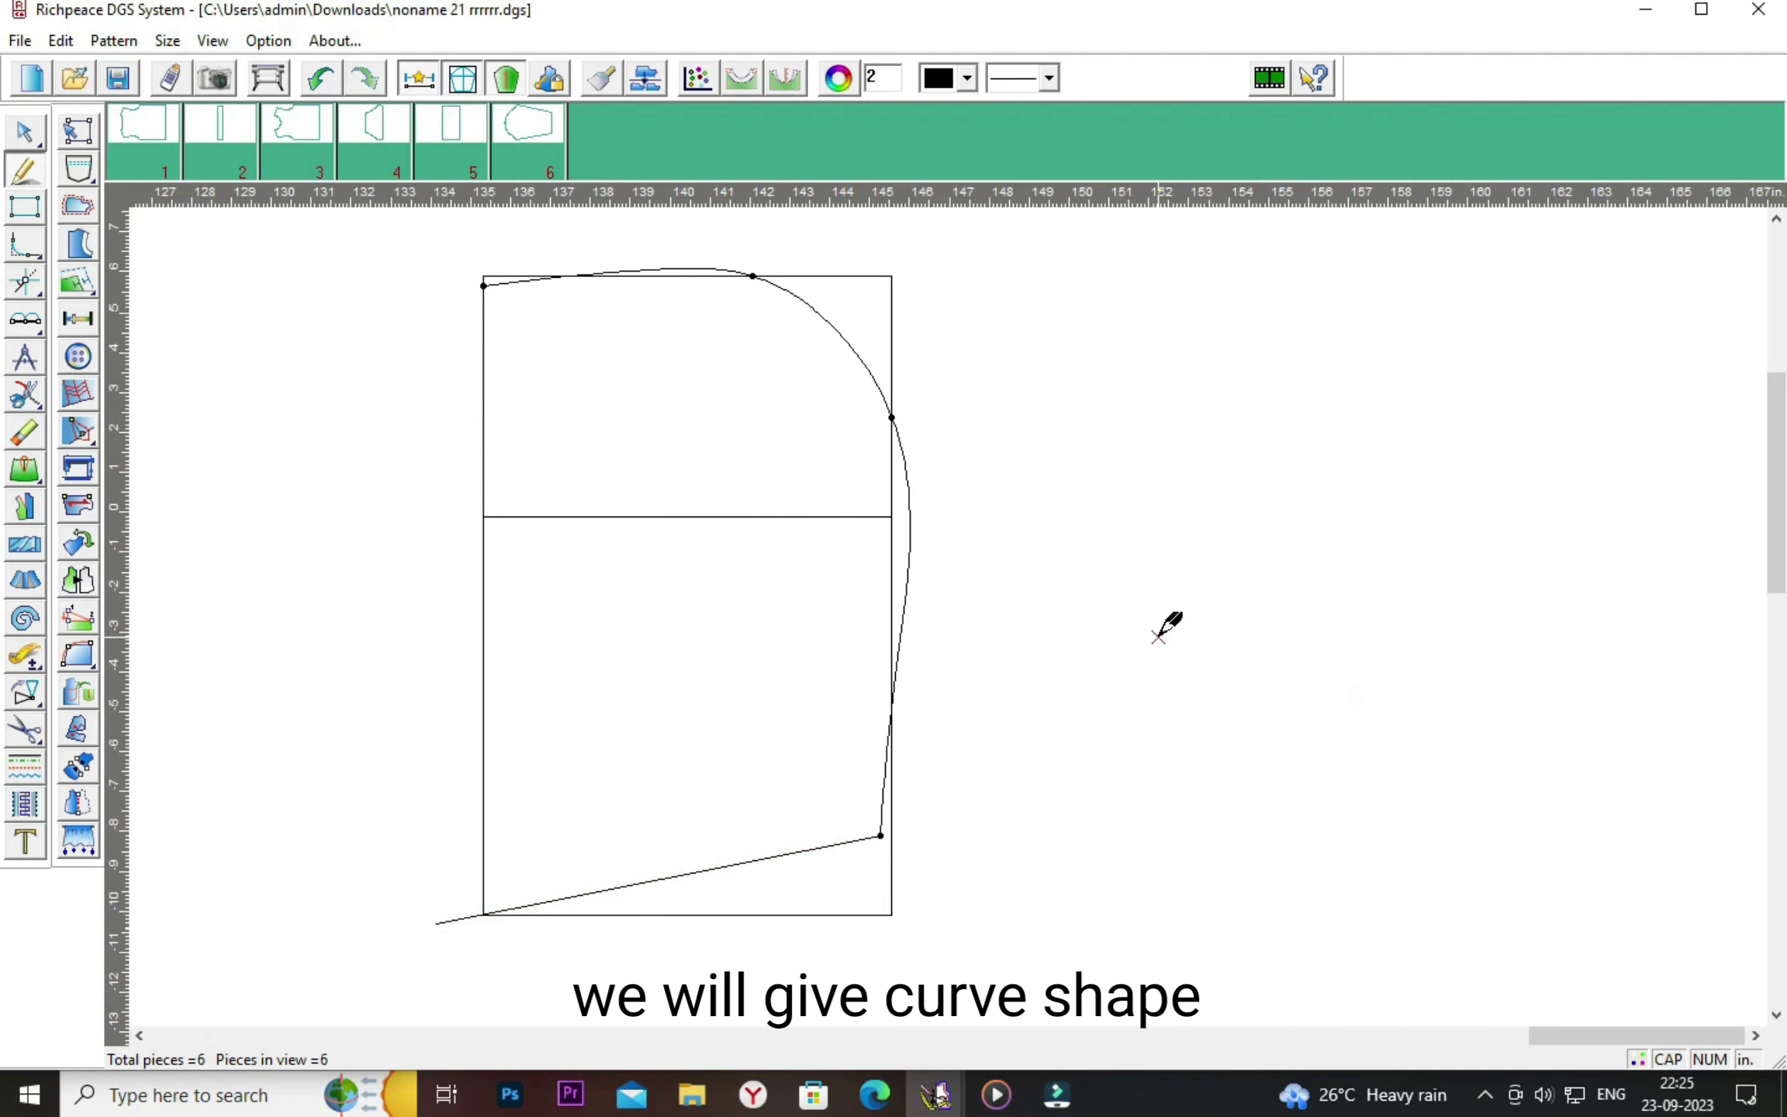
Bend the bottom line into a gentle 11.48 in neckline curve with an added control point.
{"action": "right_click", "coordinate": [1169, 629]}
{"action": "left_click", "coordinate": [1173, 653]}
{"action": "left_click", "coordinate": [789, 853]}
{"action": "left_click_drag", "start_coordinate": [795, 853], "coordinate": [797, 844]}
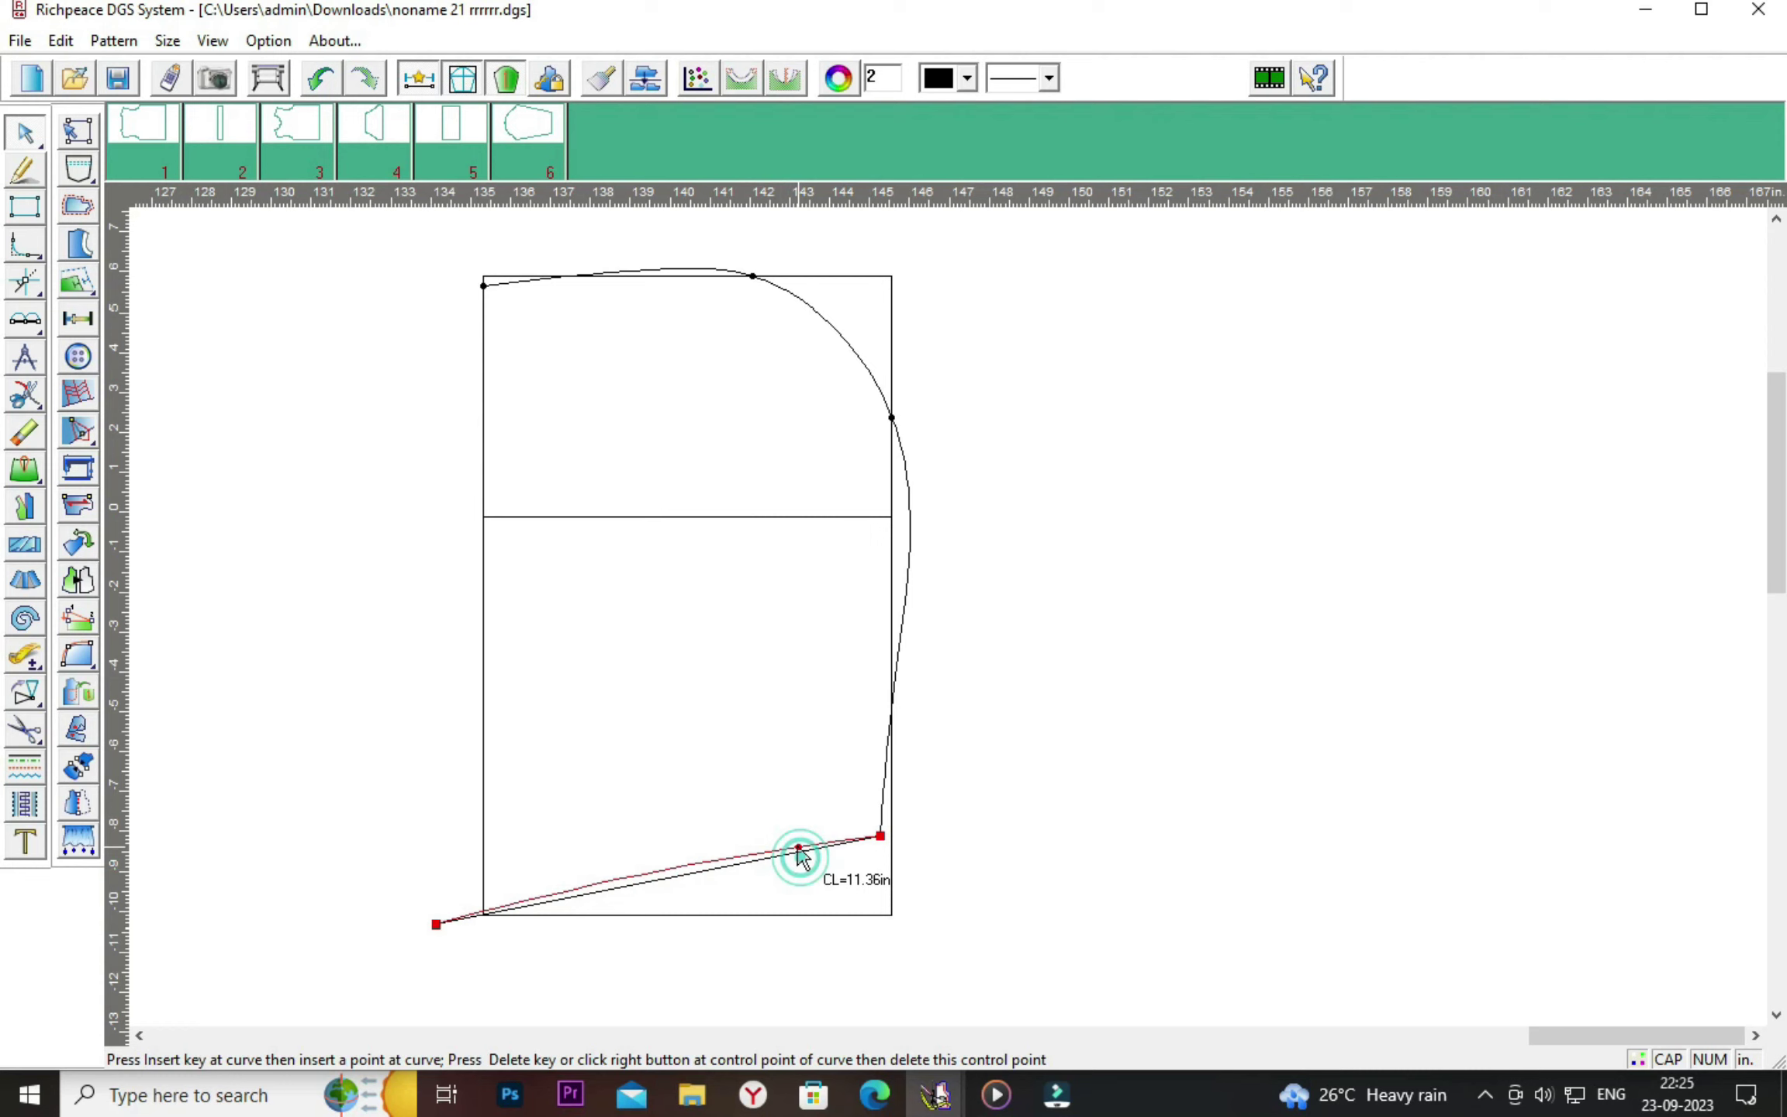
{"action": "left_click_drag", "start_coordinate": [594, 884], "coordinate": [643, 906]}
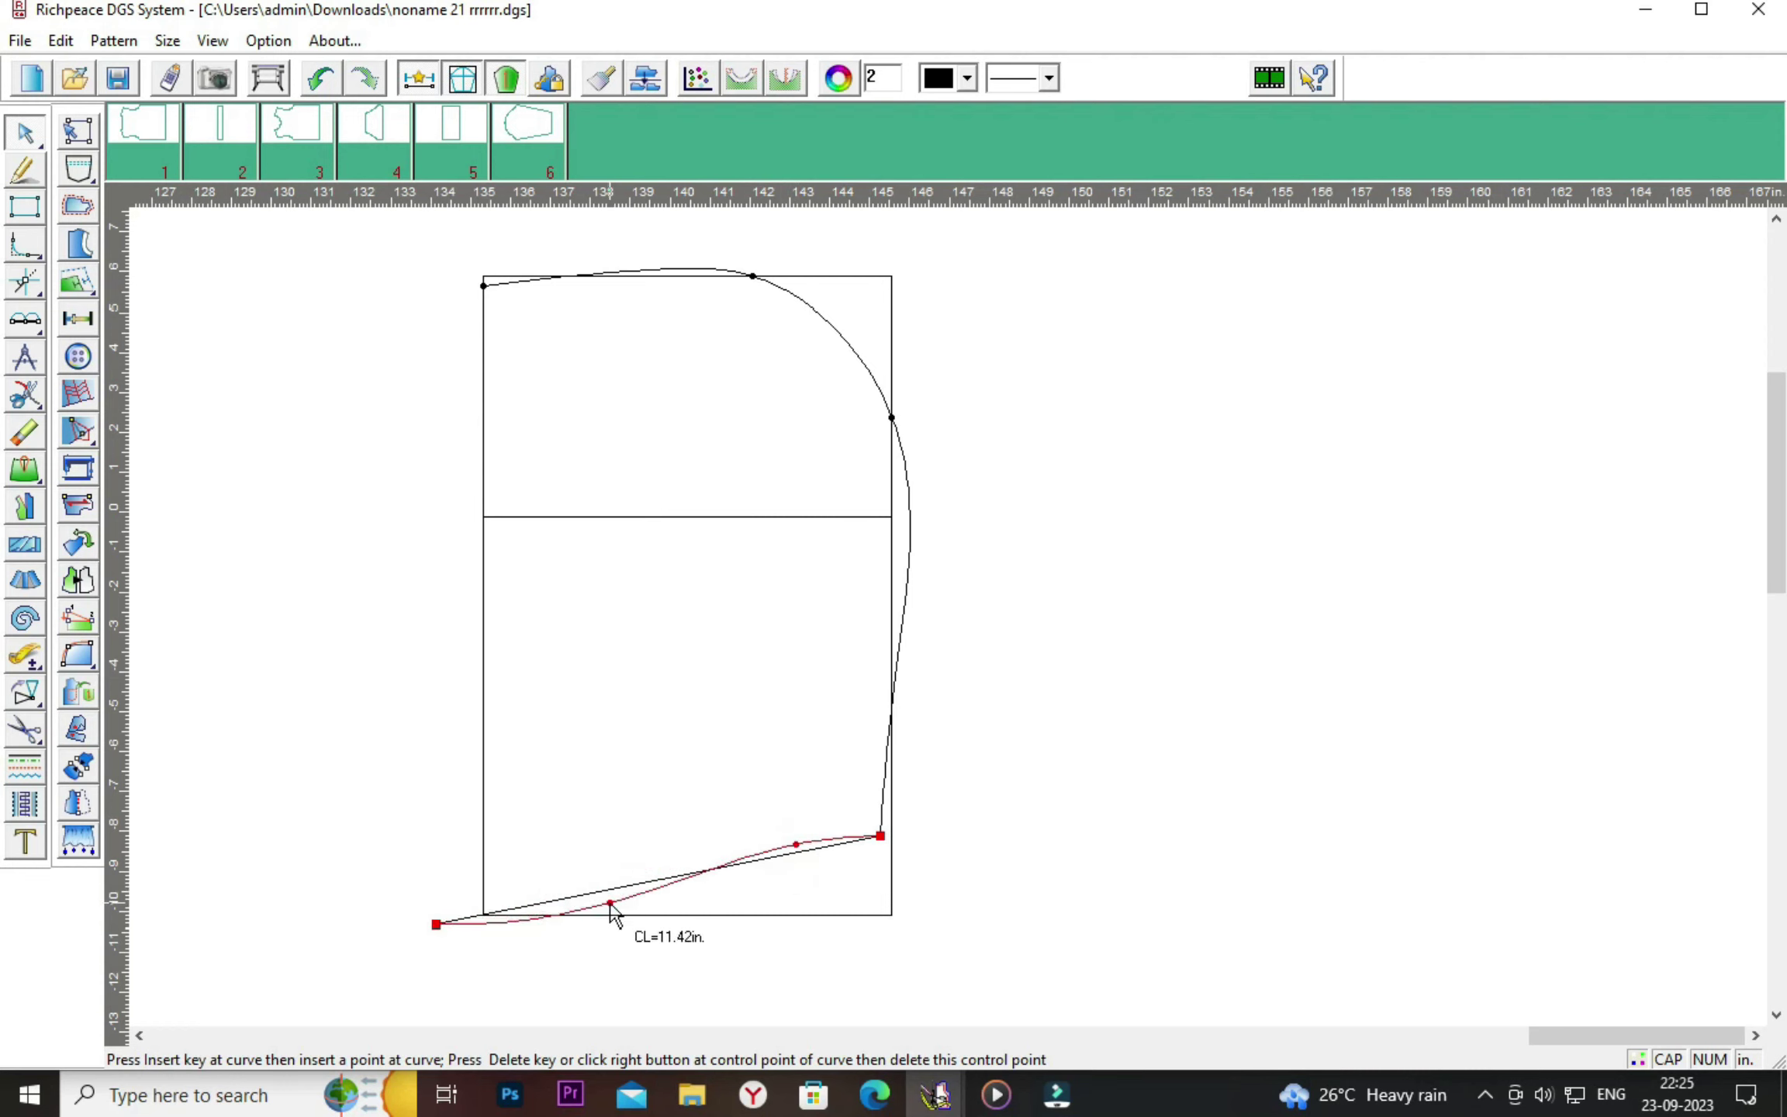
{"action": "right_click", "coordinate": [650, 985]}
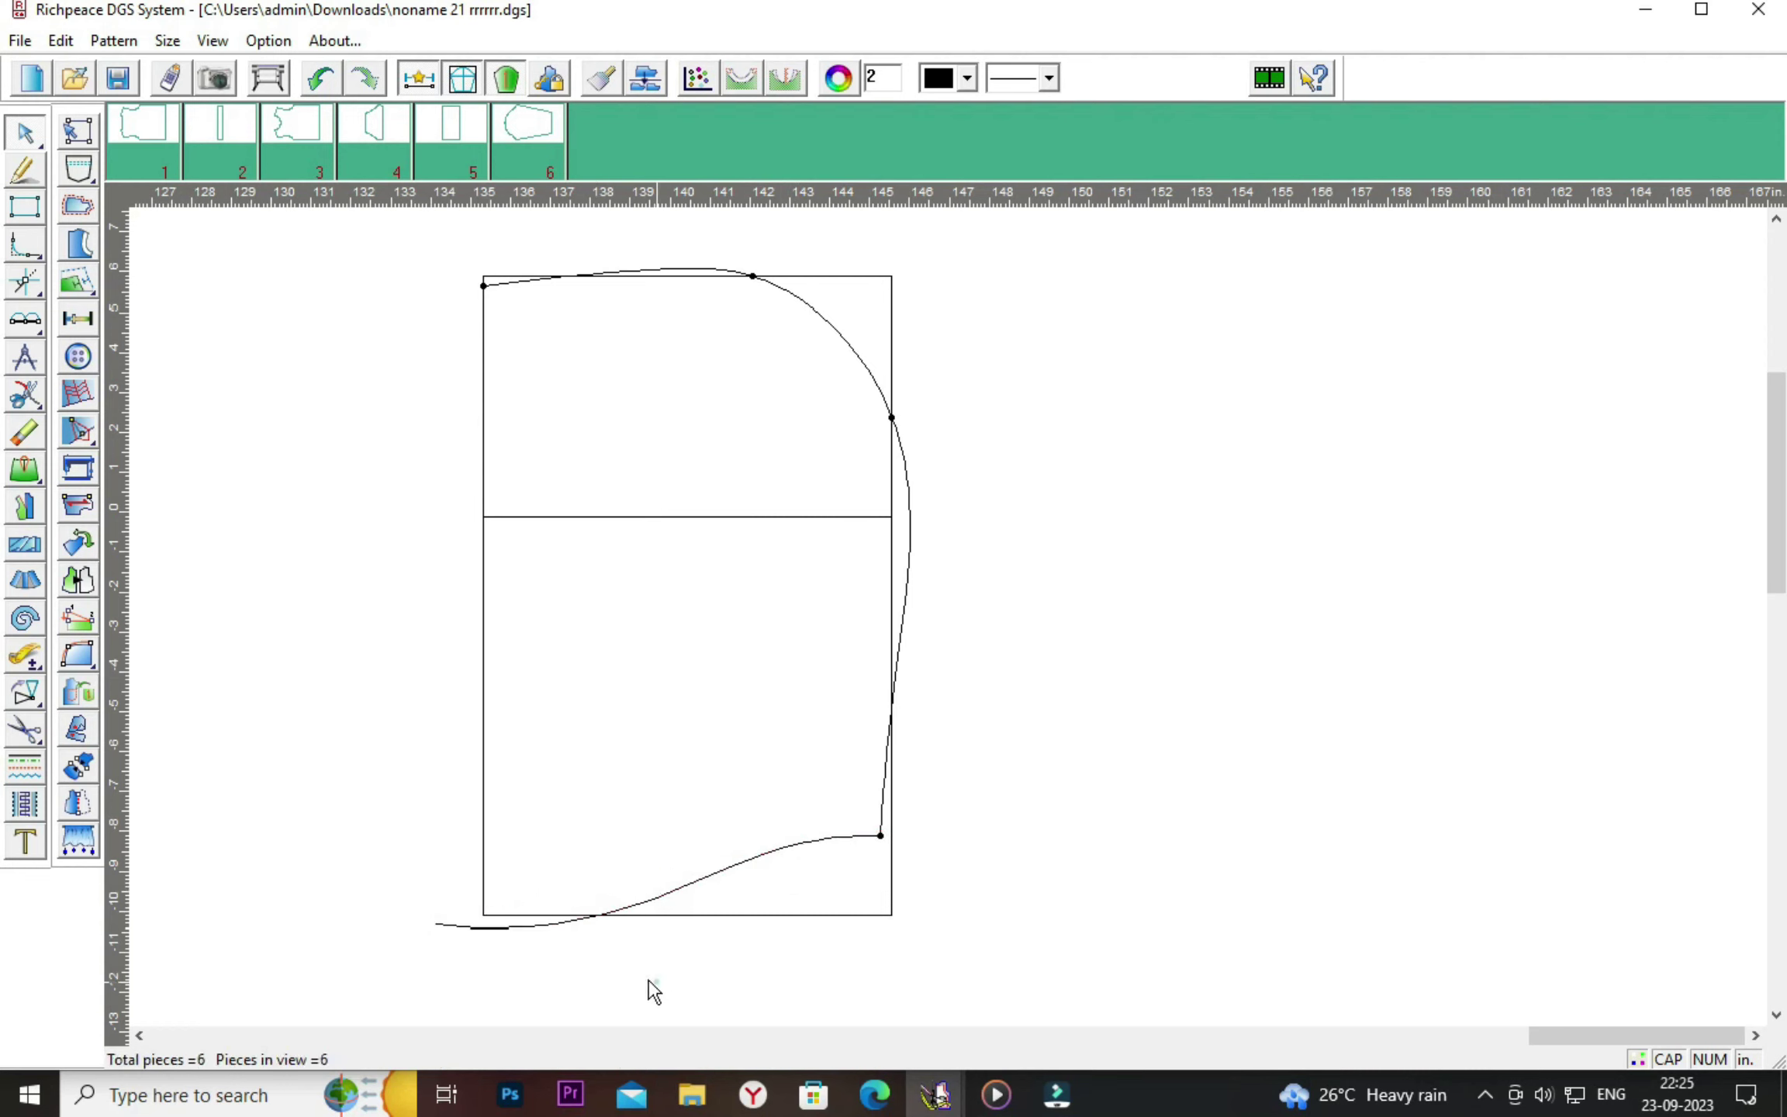
{"action": "left_click", "coordinate": [518, 928]}
{"action": "left_click", "coordinate": [523, 925]}
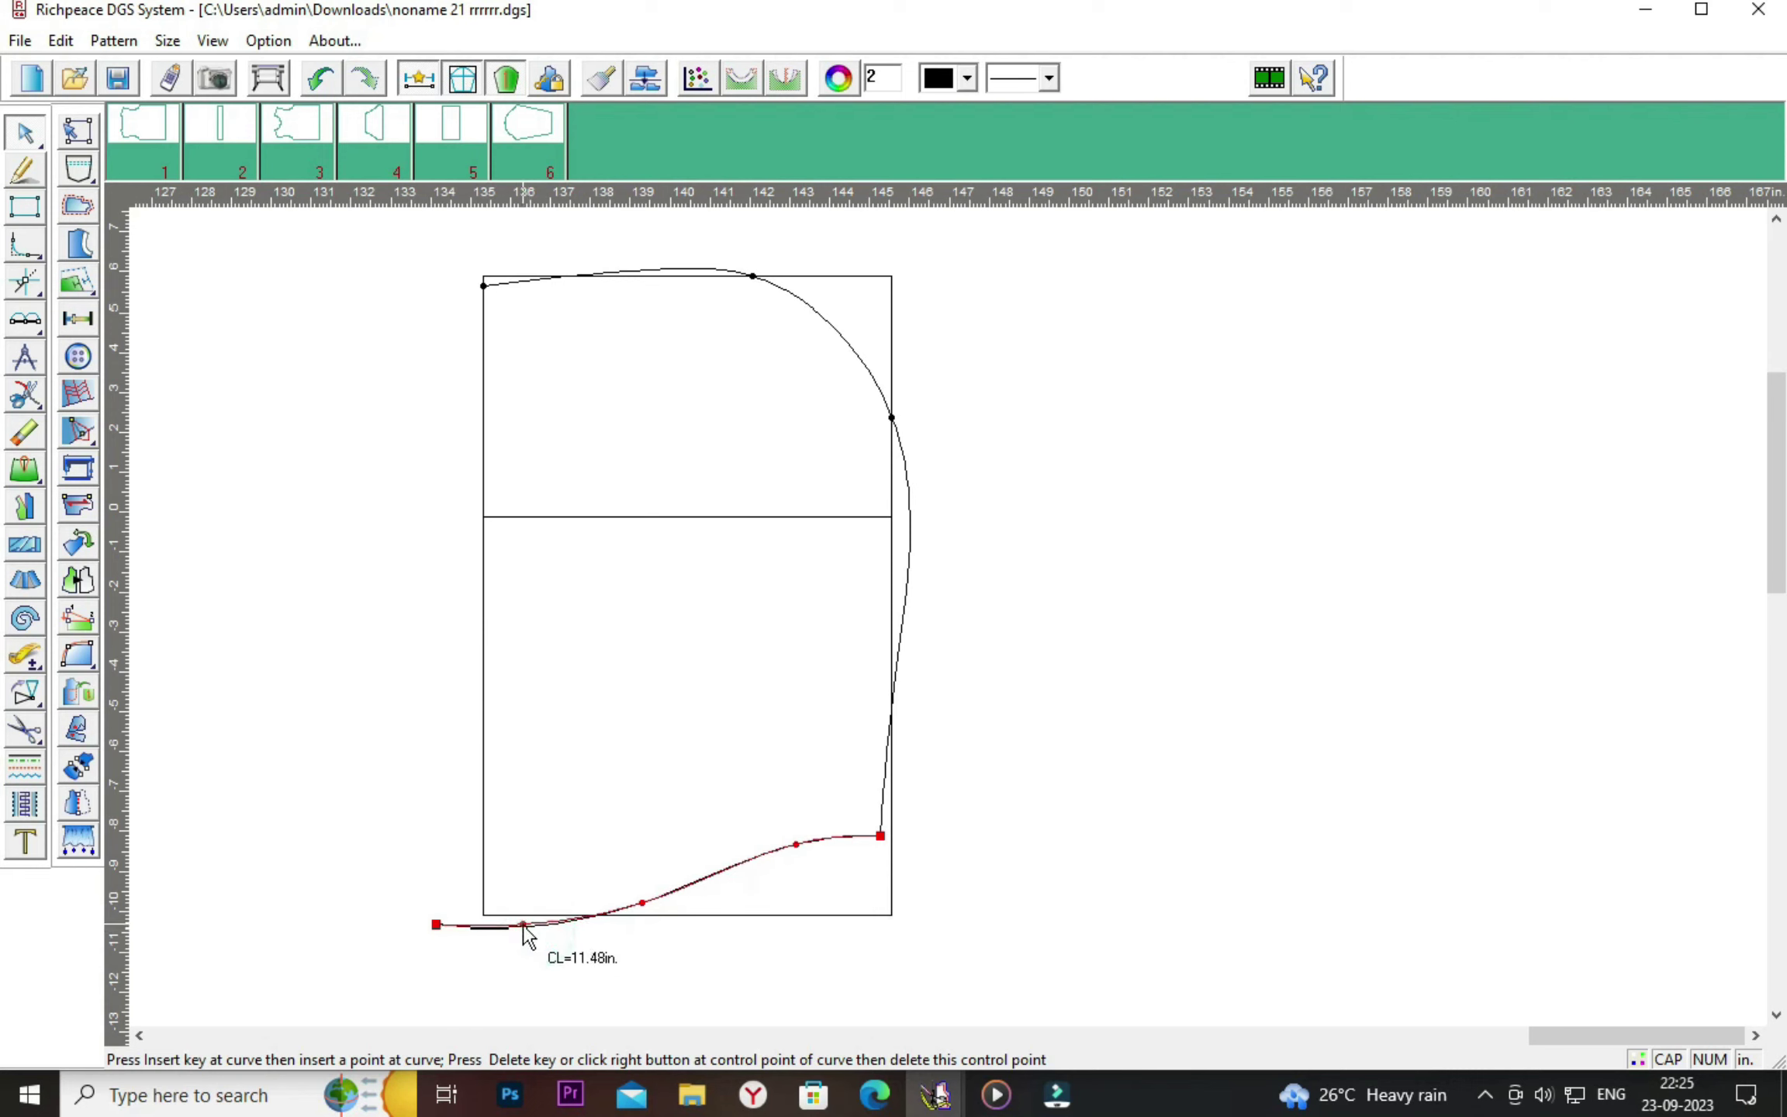
{"action": "left_click", "coordinate": [562, 960]}
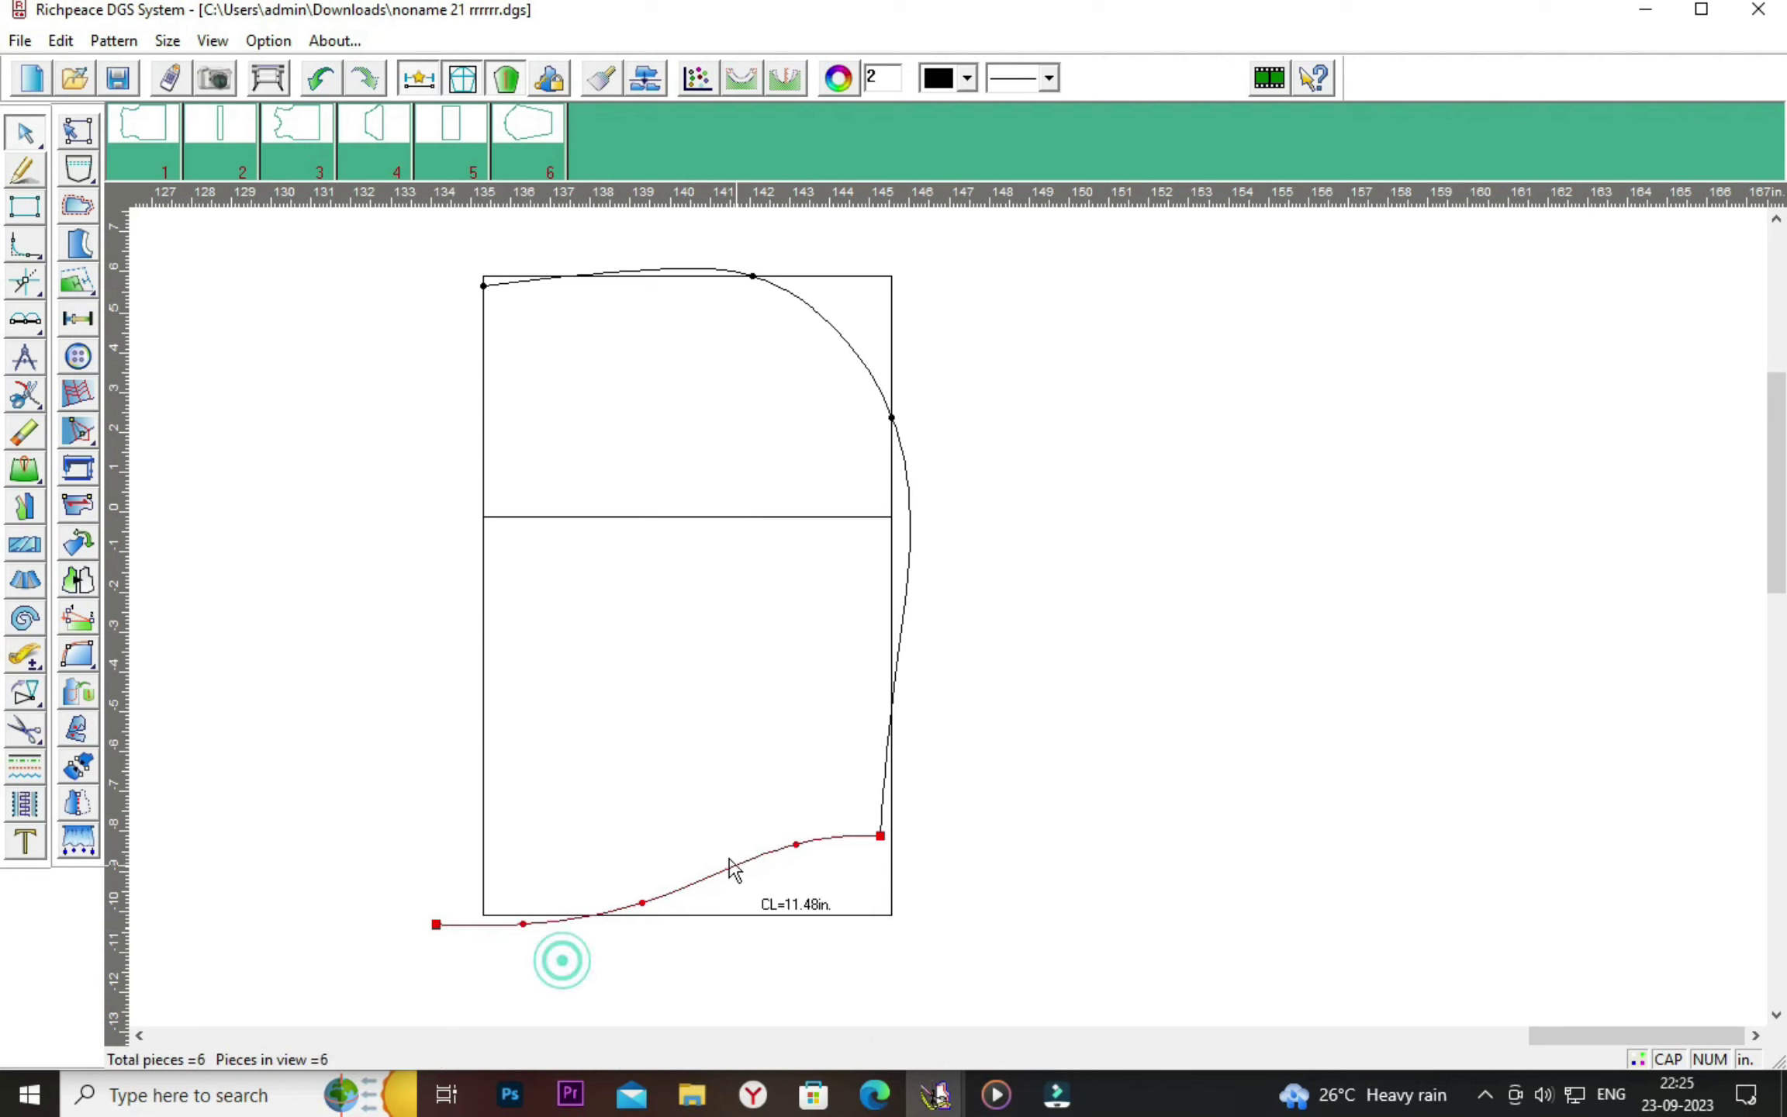
{"action": "left_click", "coordinate": [796, 846]}
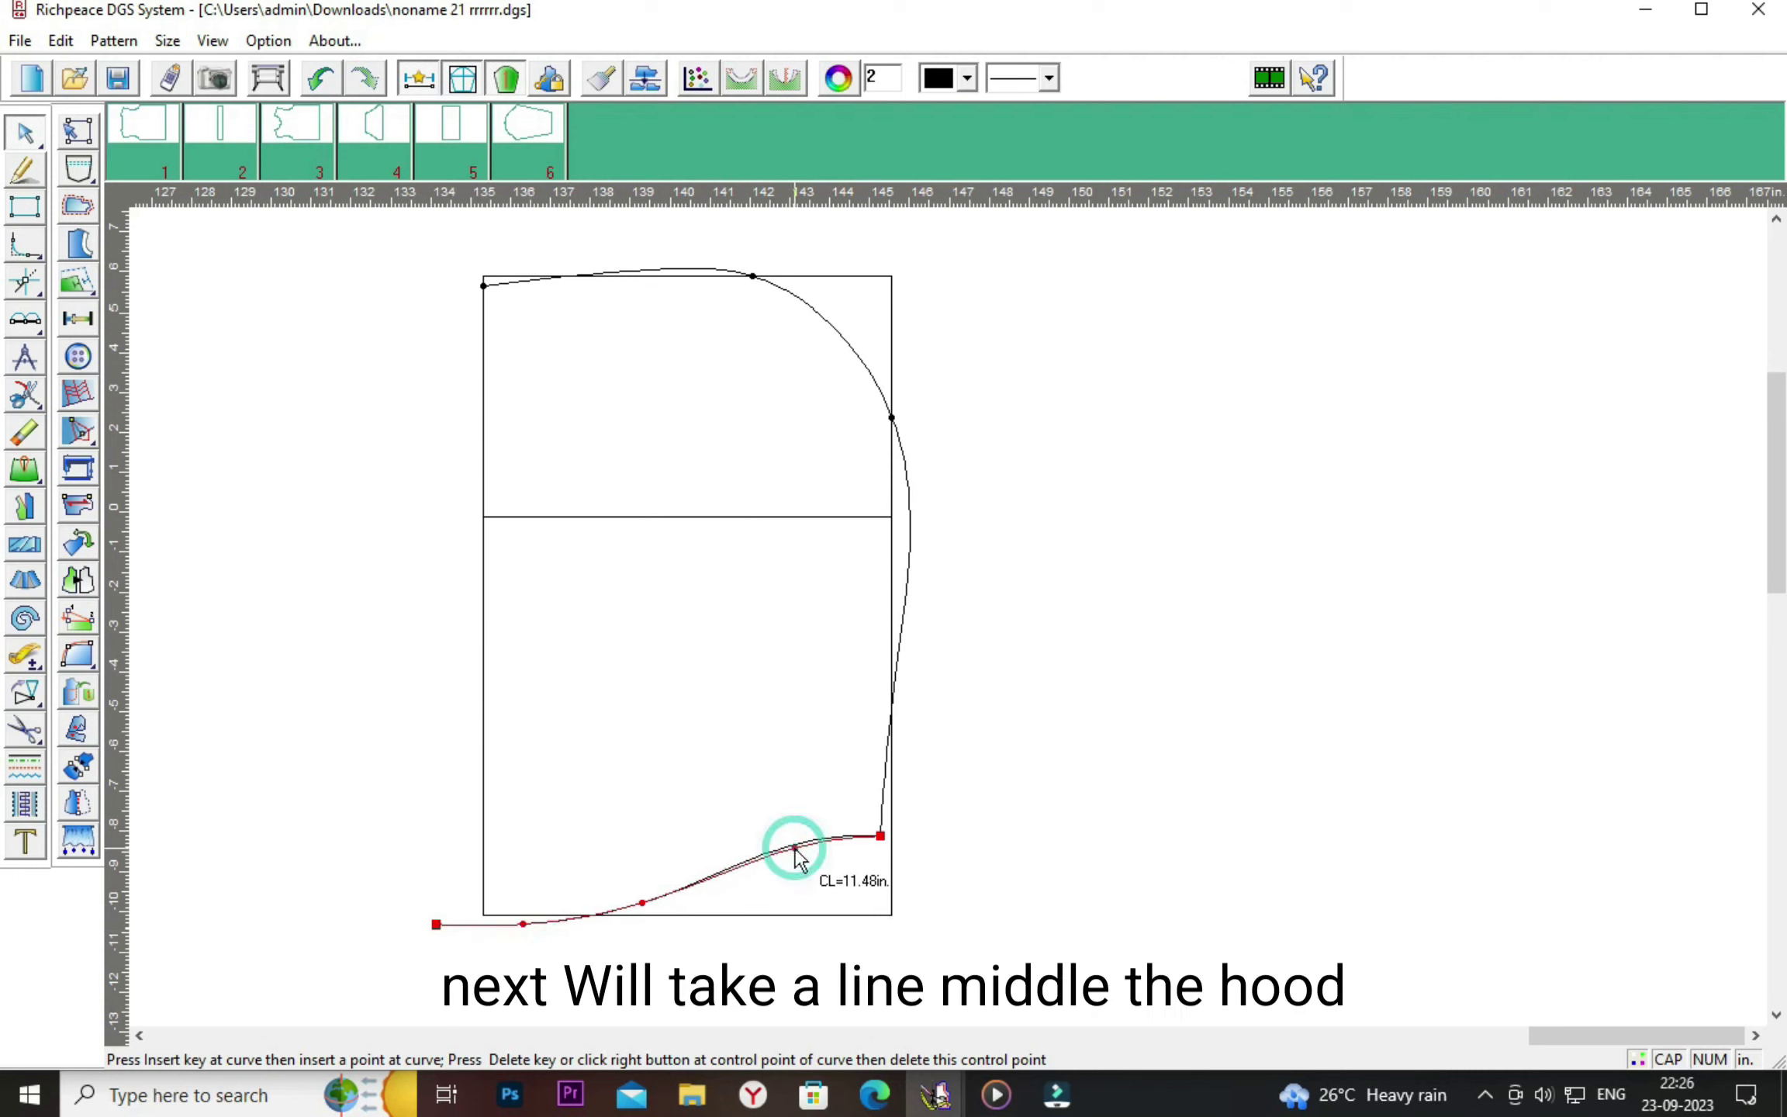
{"action": "left_click", "coordinate": [1060, 852]}
Draw the front edge from the neckline's left end up to the hood's top-left corner.
{"action": "right_click", "coordinate": [1075, 628]}
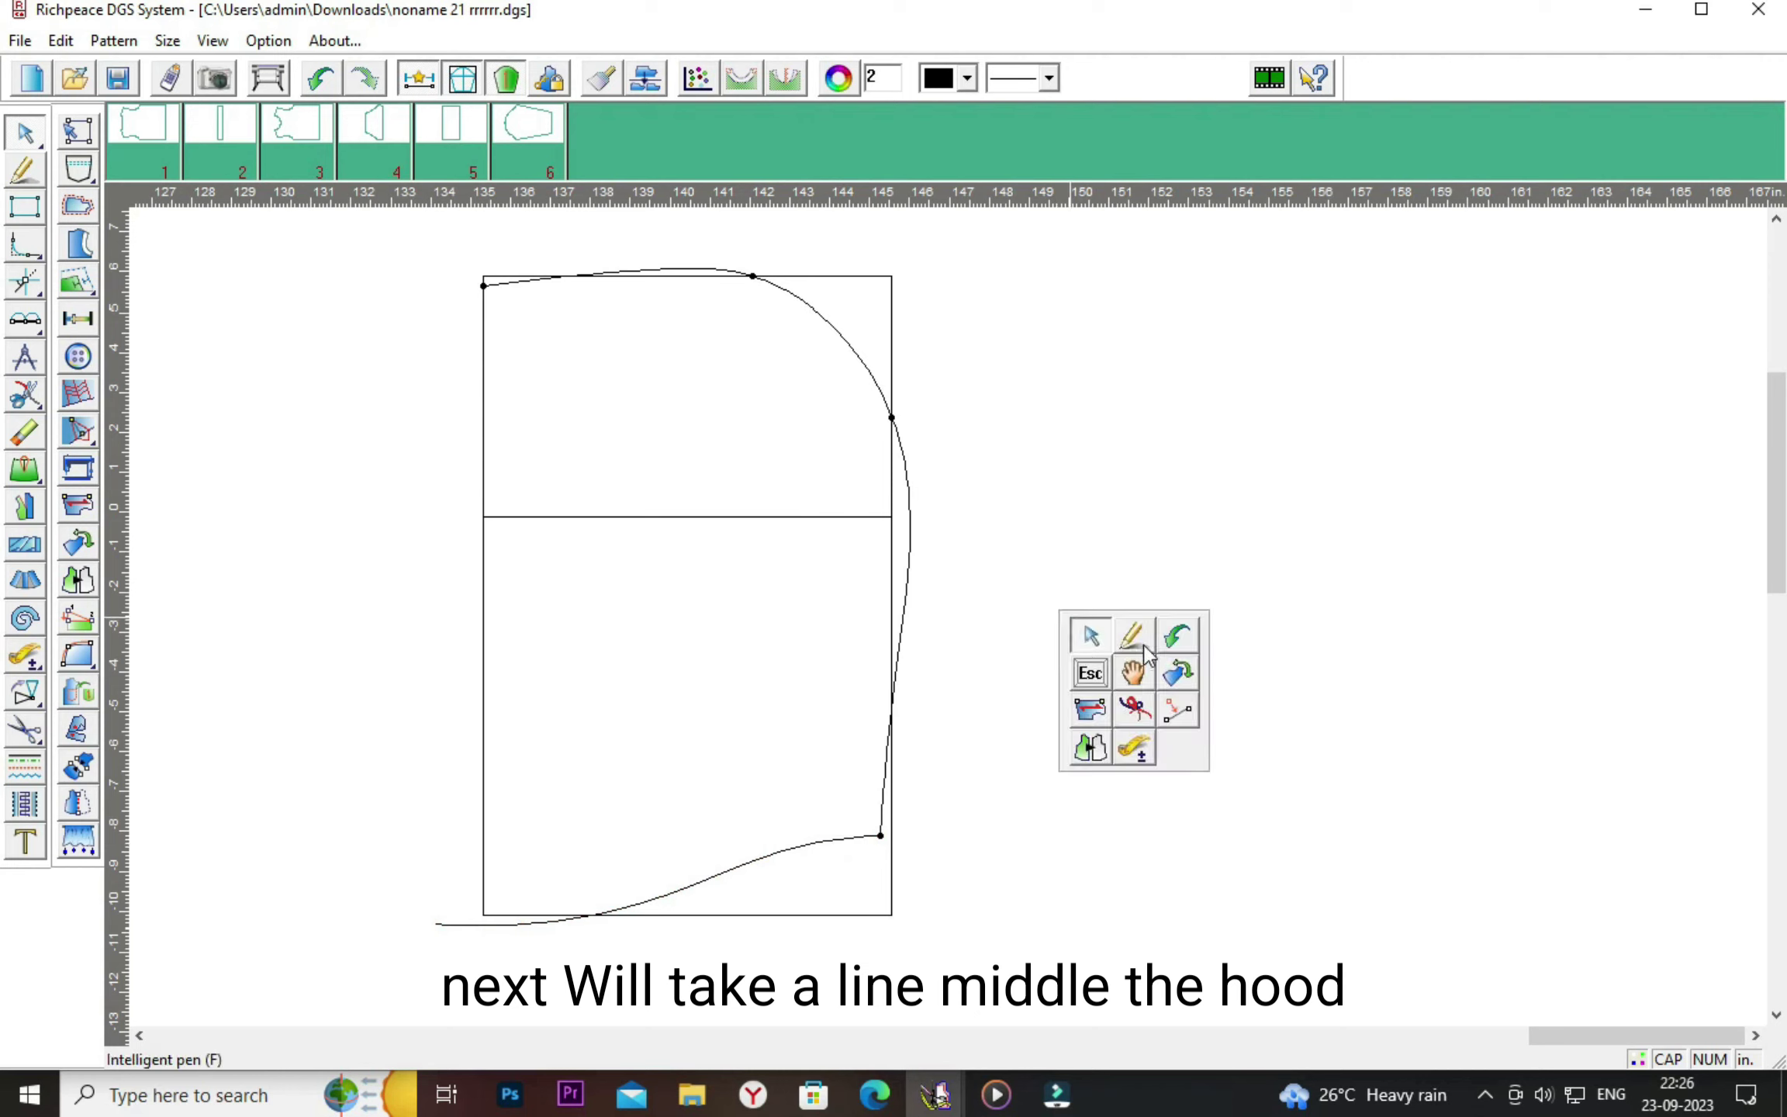
{"action": "left_click", "coordinate": [1137, 639]}
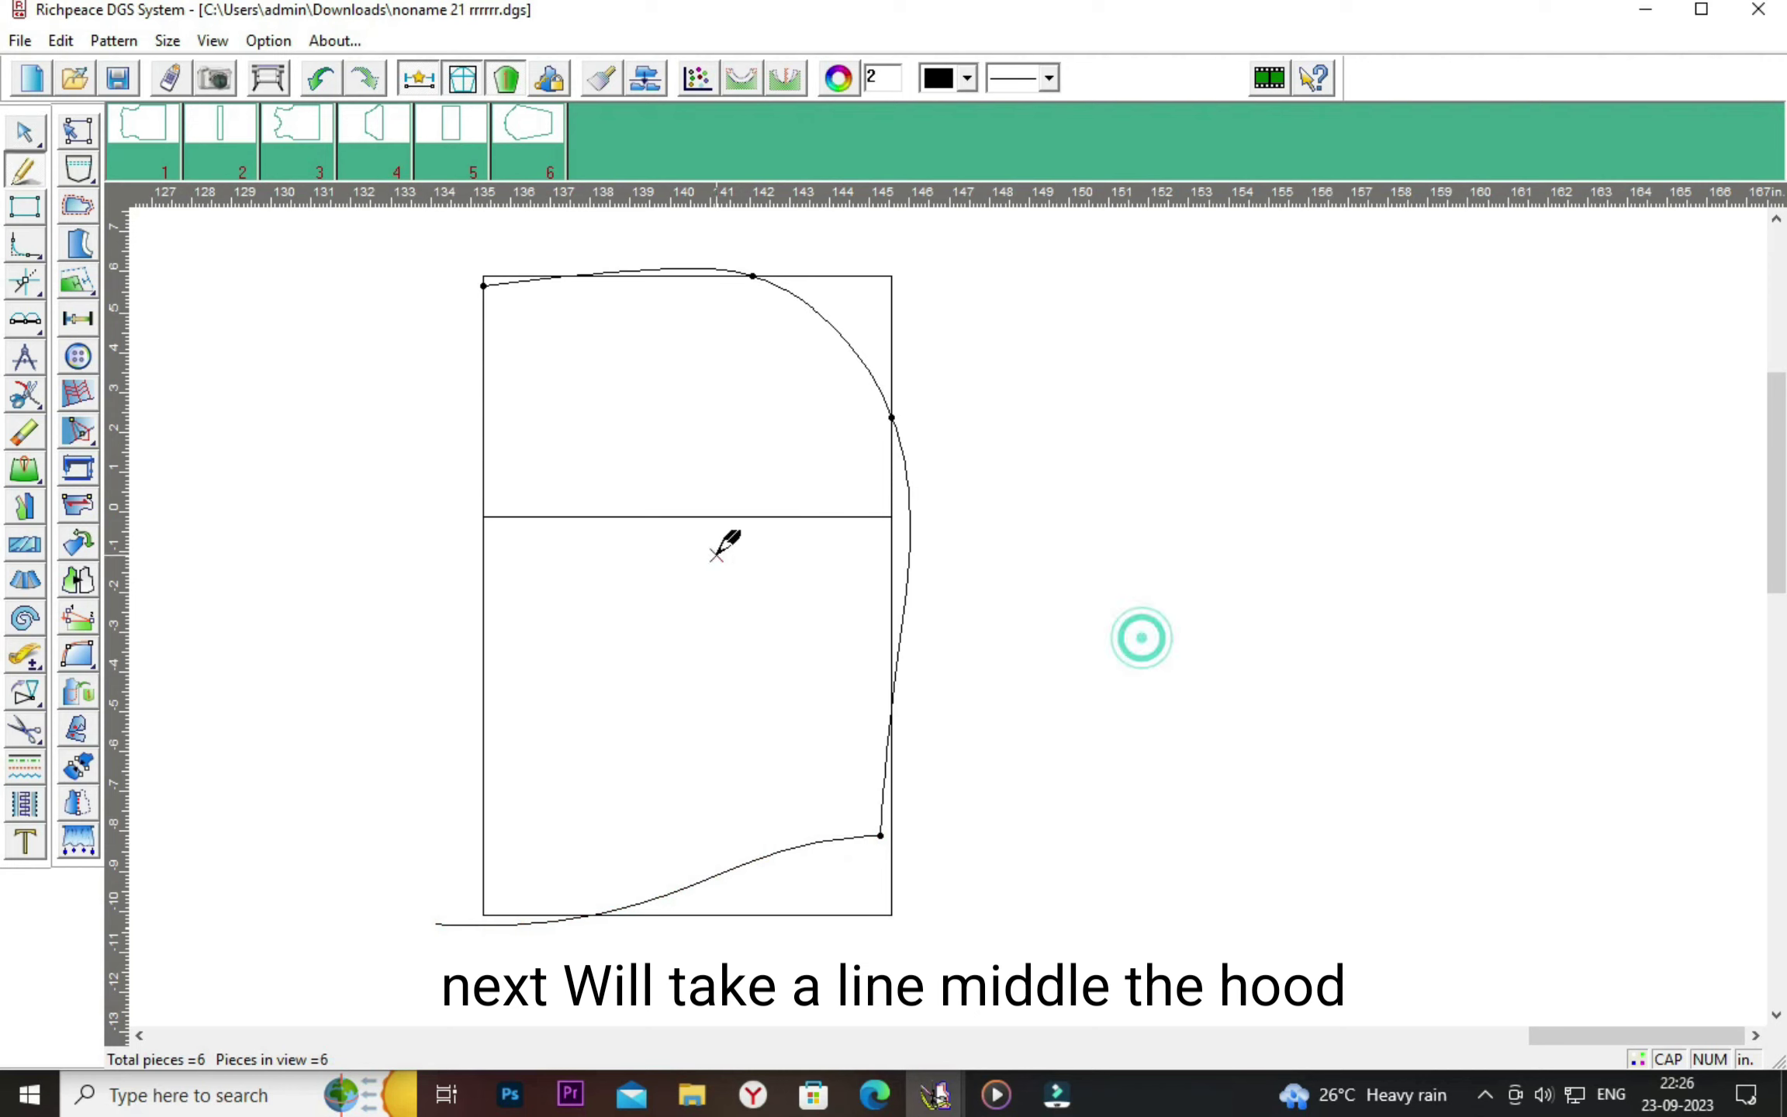
{"action": "left_click", "coordinate": [437, 923]}
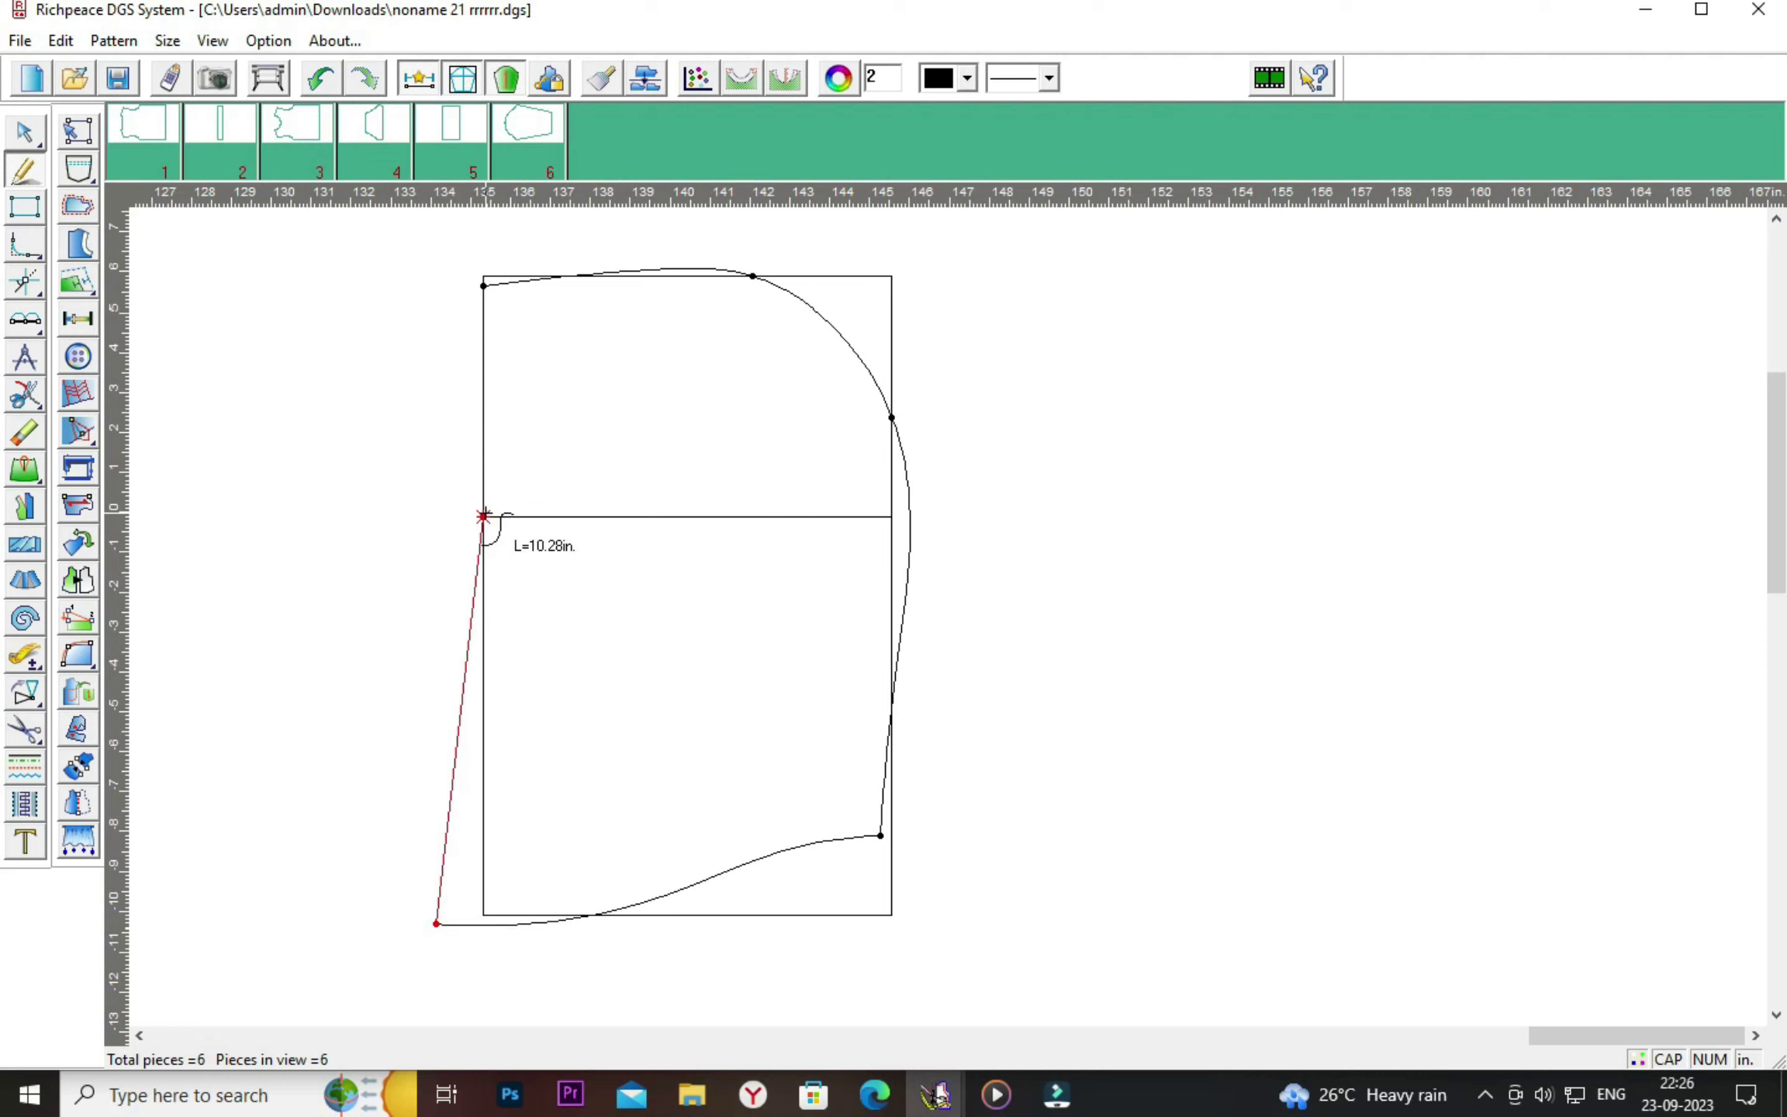
{"action": "left_click", "coordinate": [483, 516]}
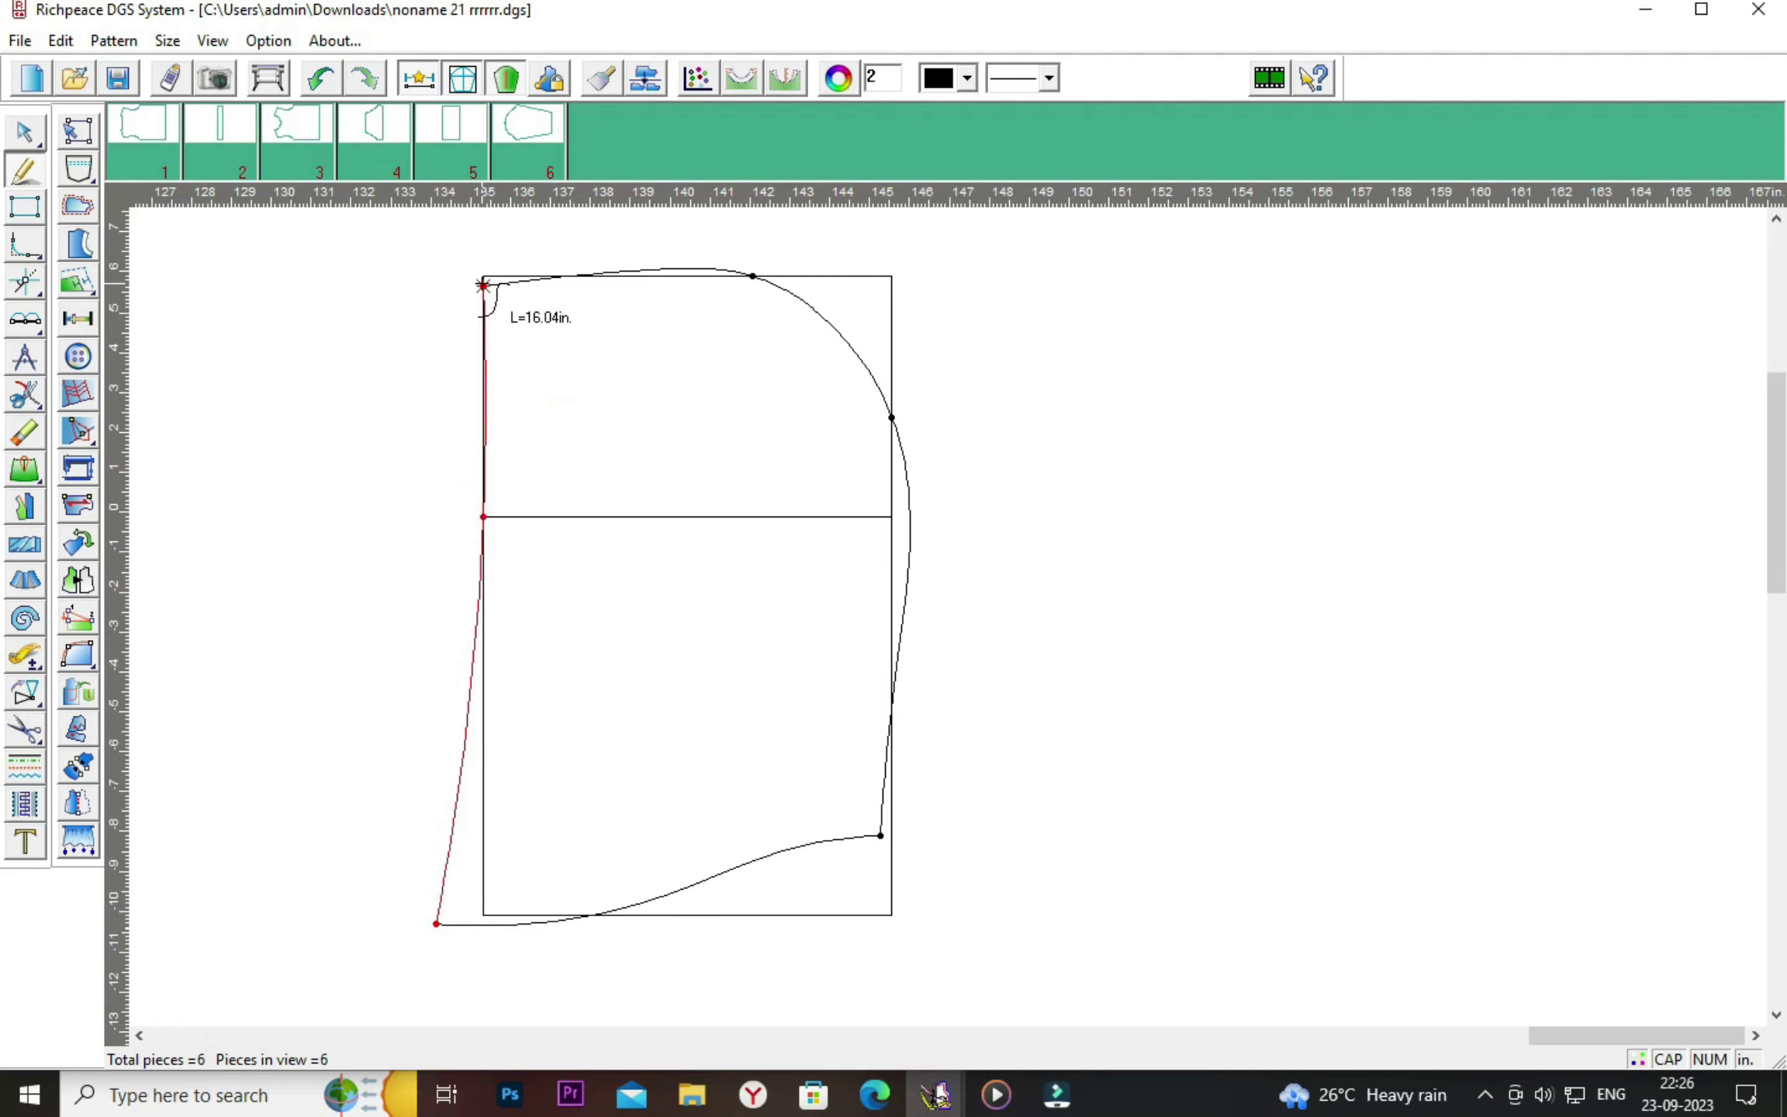
{"action": "left_click", "coordinate": [482, 285]}
{"action": "right_click", "coordinate": [606, 359]}
Smooth the new front edge into a gentle curve.
{"action": "left_click", "coordinate": [618, 391]}
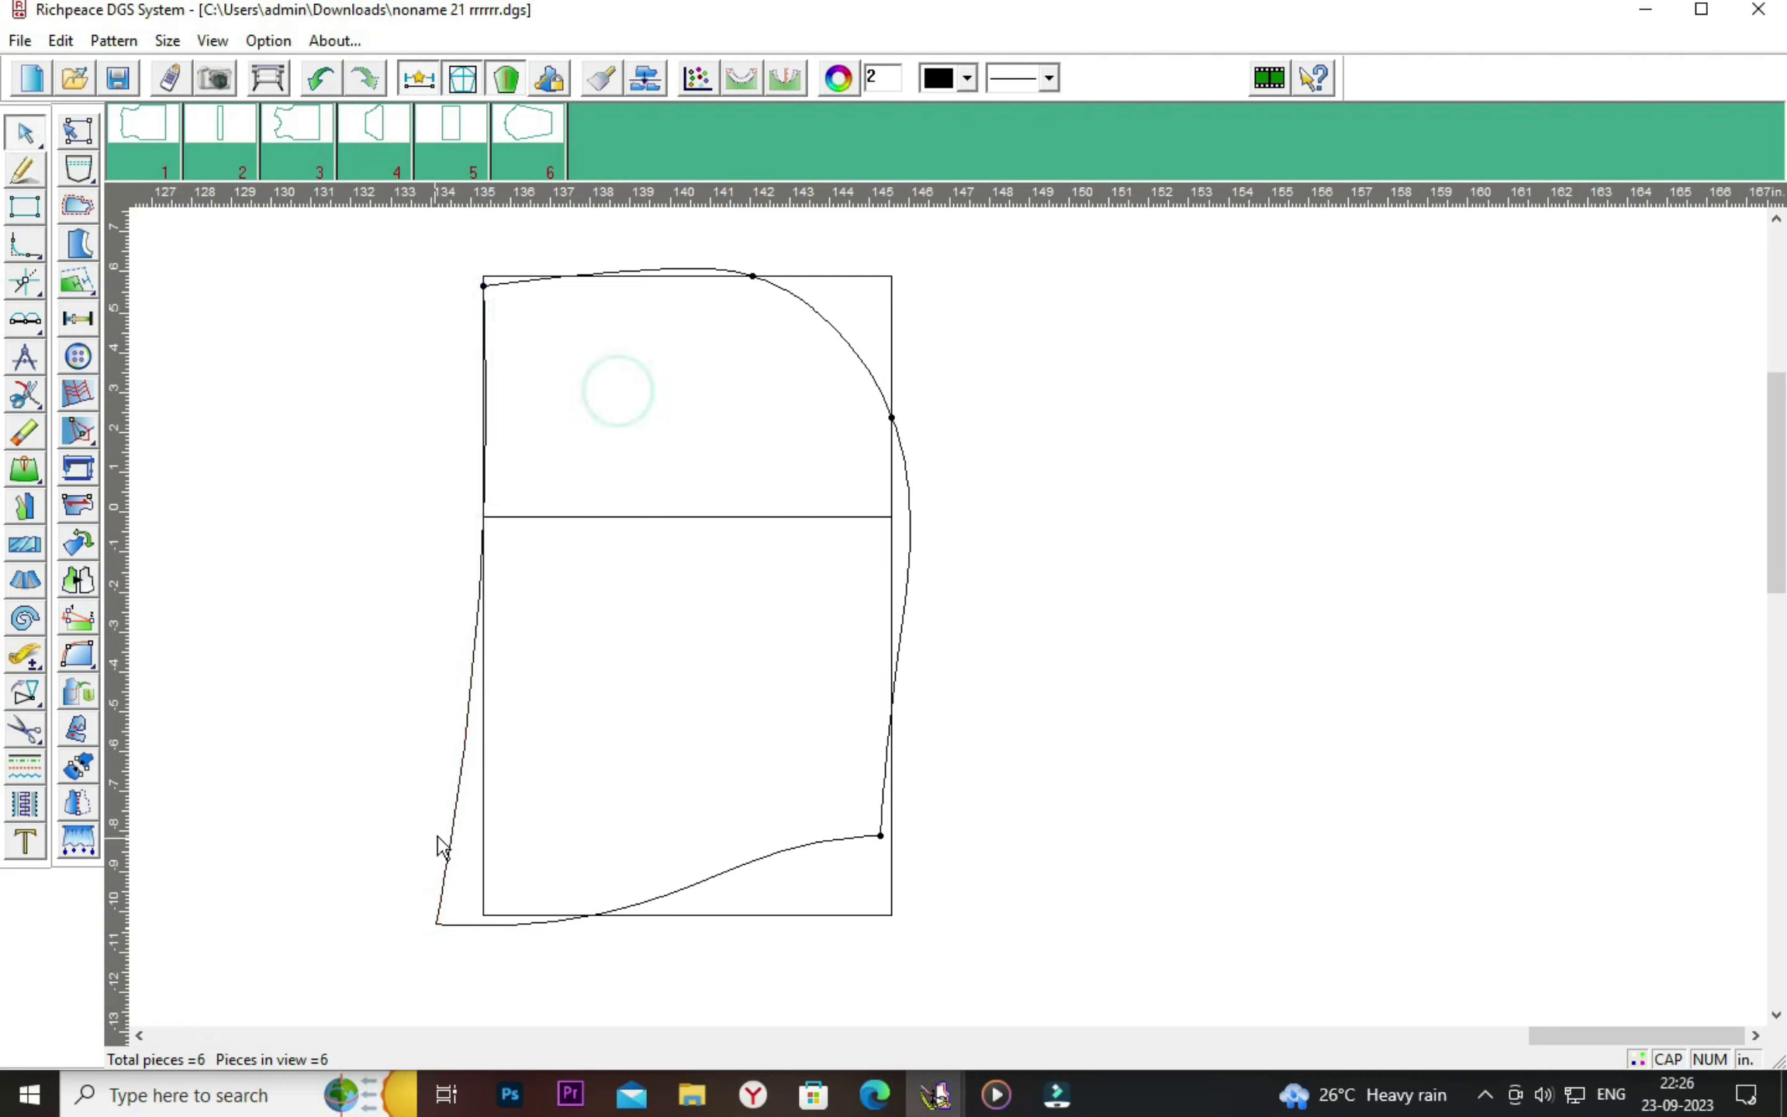
{"action": "left_click", "coordinate": [458, 758]}
{"action": "left_click", "coordinate": [572, 735]}
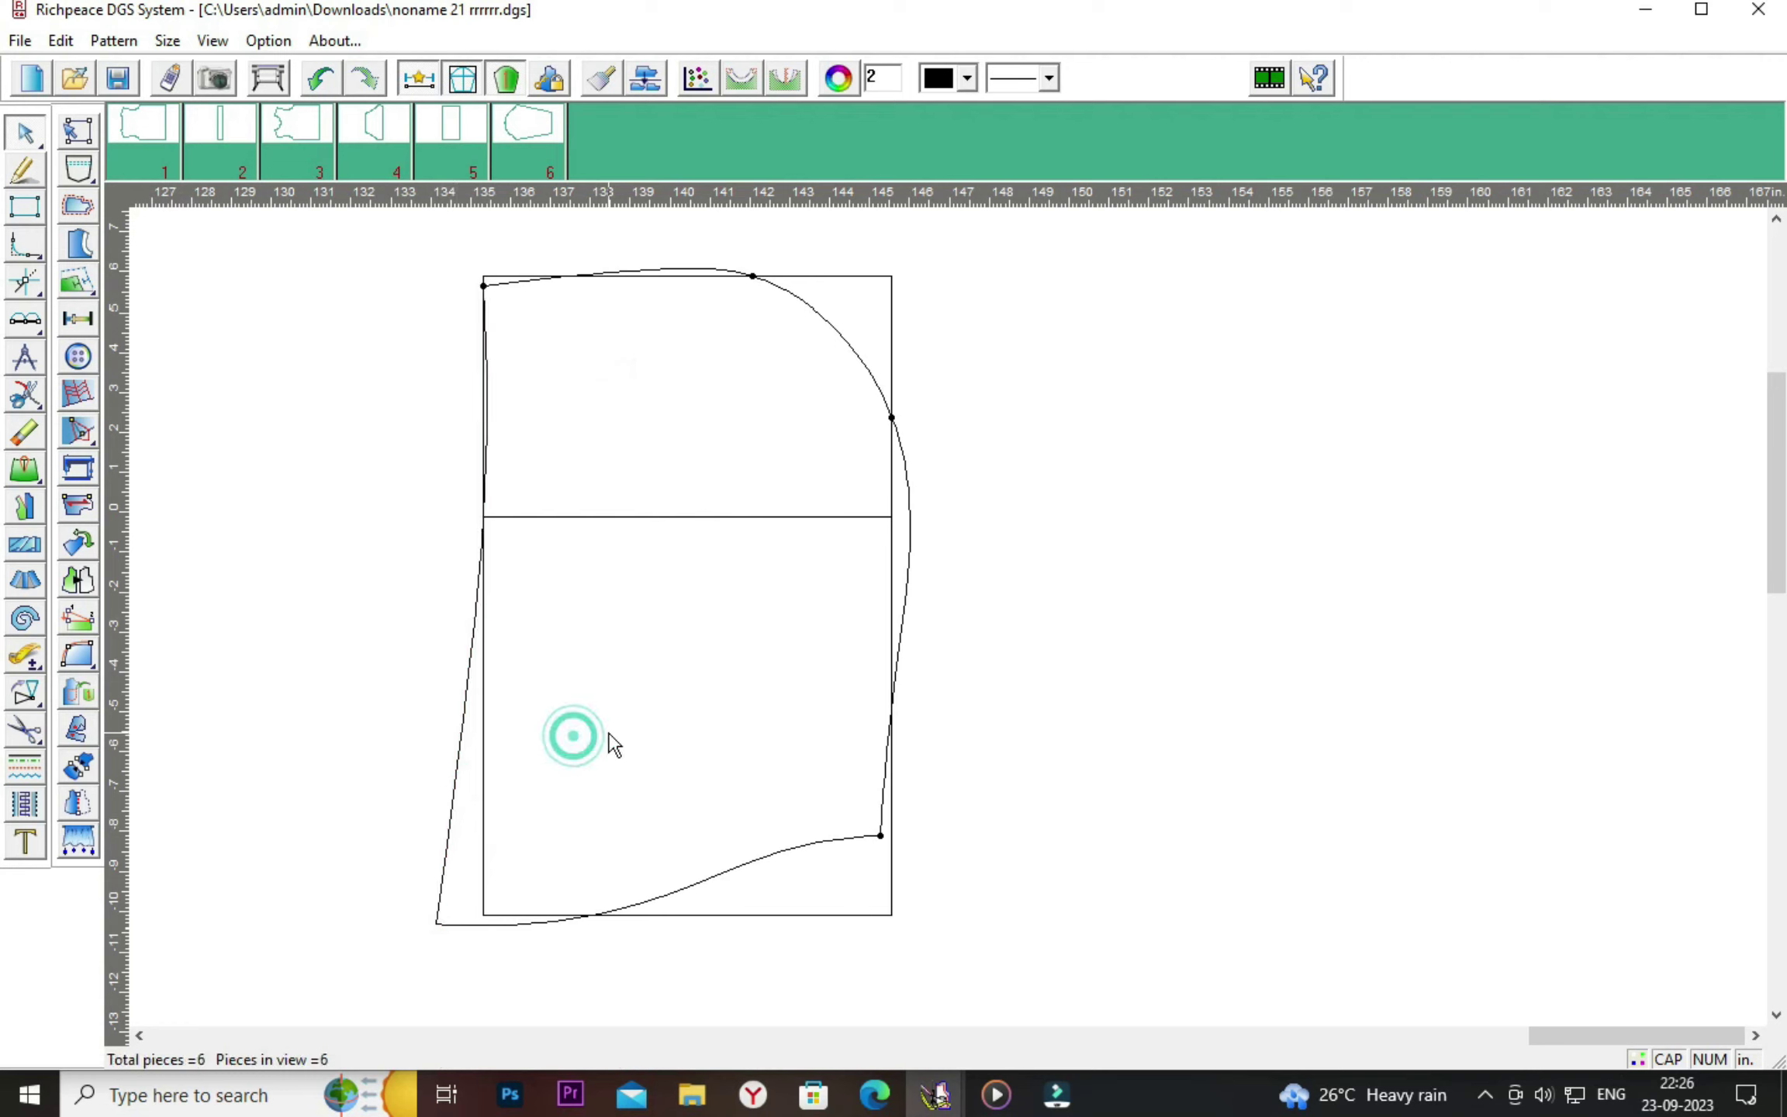
{"action": "left_click", "coordinate": [458, 762]}
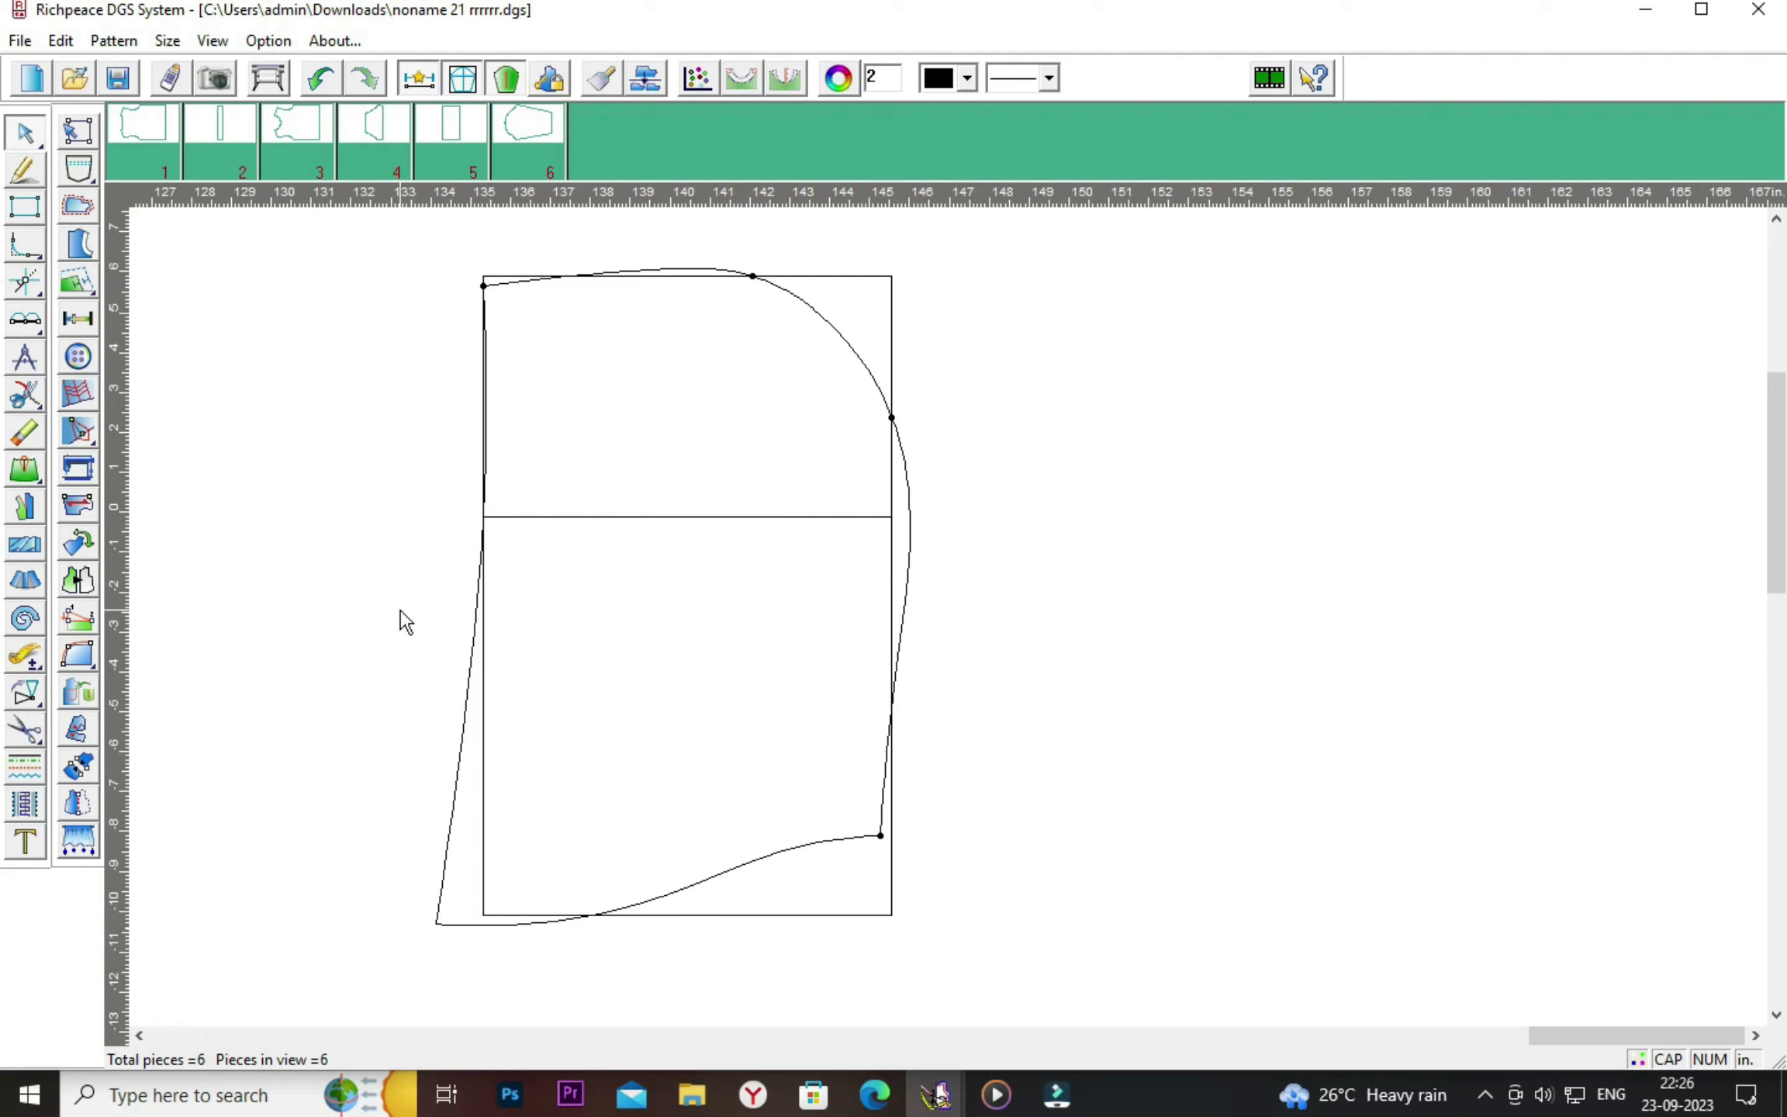
Erase the rectangle's top and right guide lines.
{"action": "left_click", "coordinate": [25, 432]}
{"action": "left_click", "coordinate": [822, 273]}
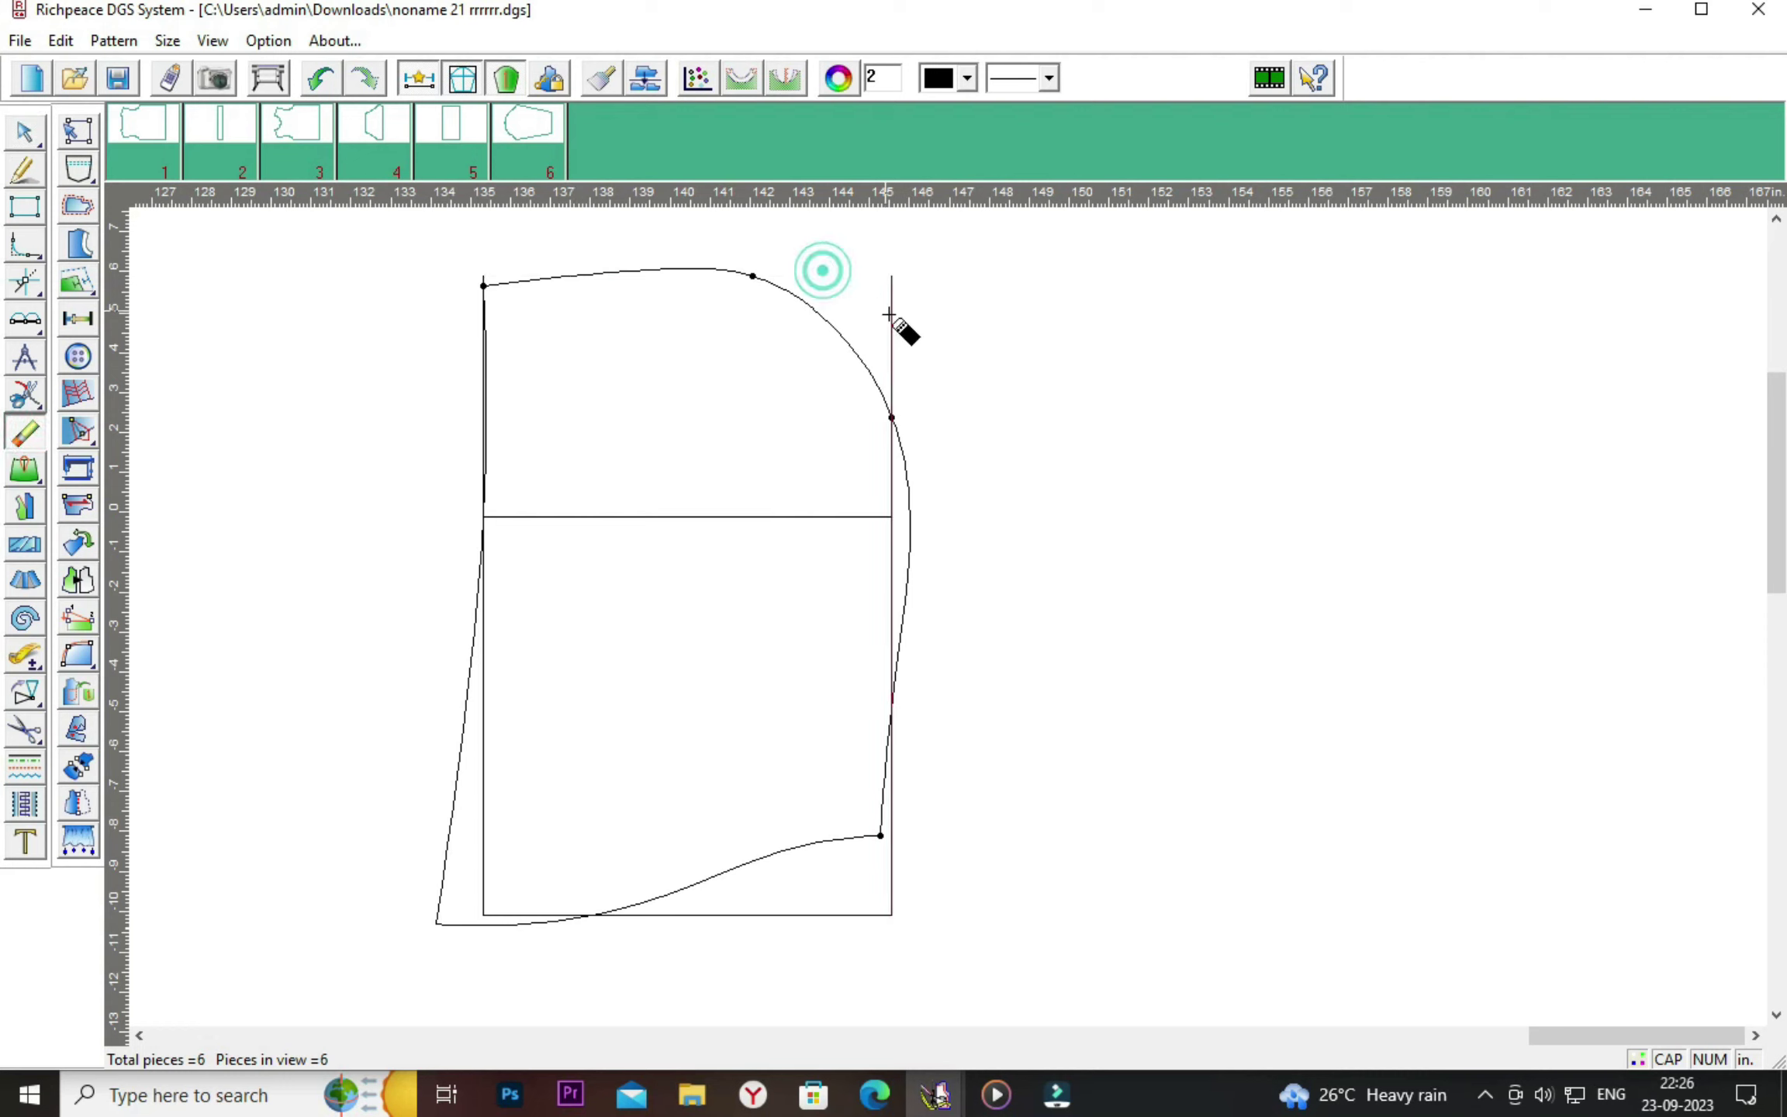
{"action": "left_click", "coordinate": [892, 320]}
Erase the bottom and left guides and extend the middle line to the back curve.
{"action": "left_click", "coordinate": [802, 914]}
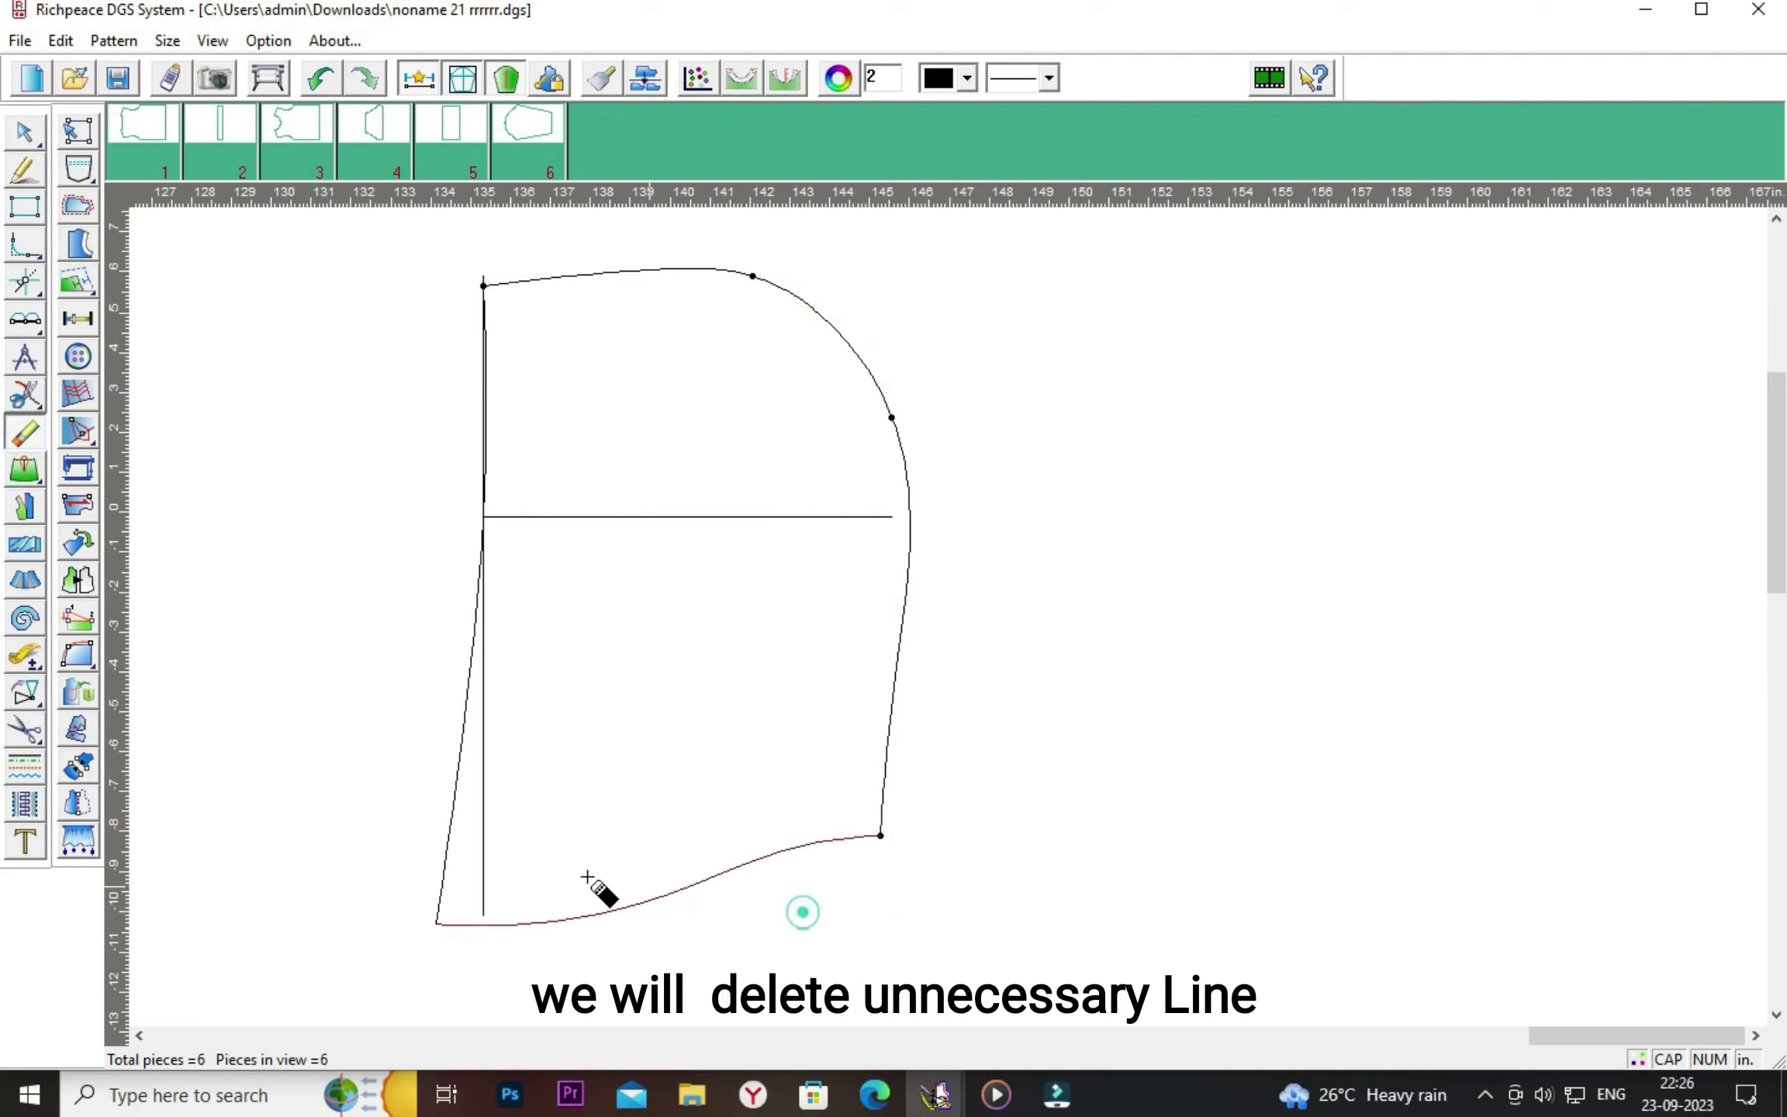
{"action": "left_click", "coordinate": [483, 864]}
{"action": "right_click", "coordinate": [1192, 580]}
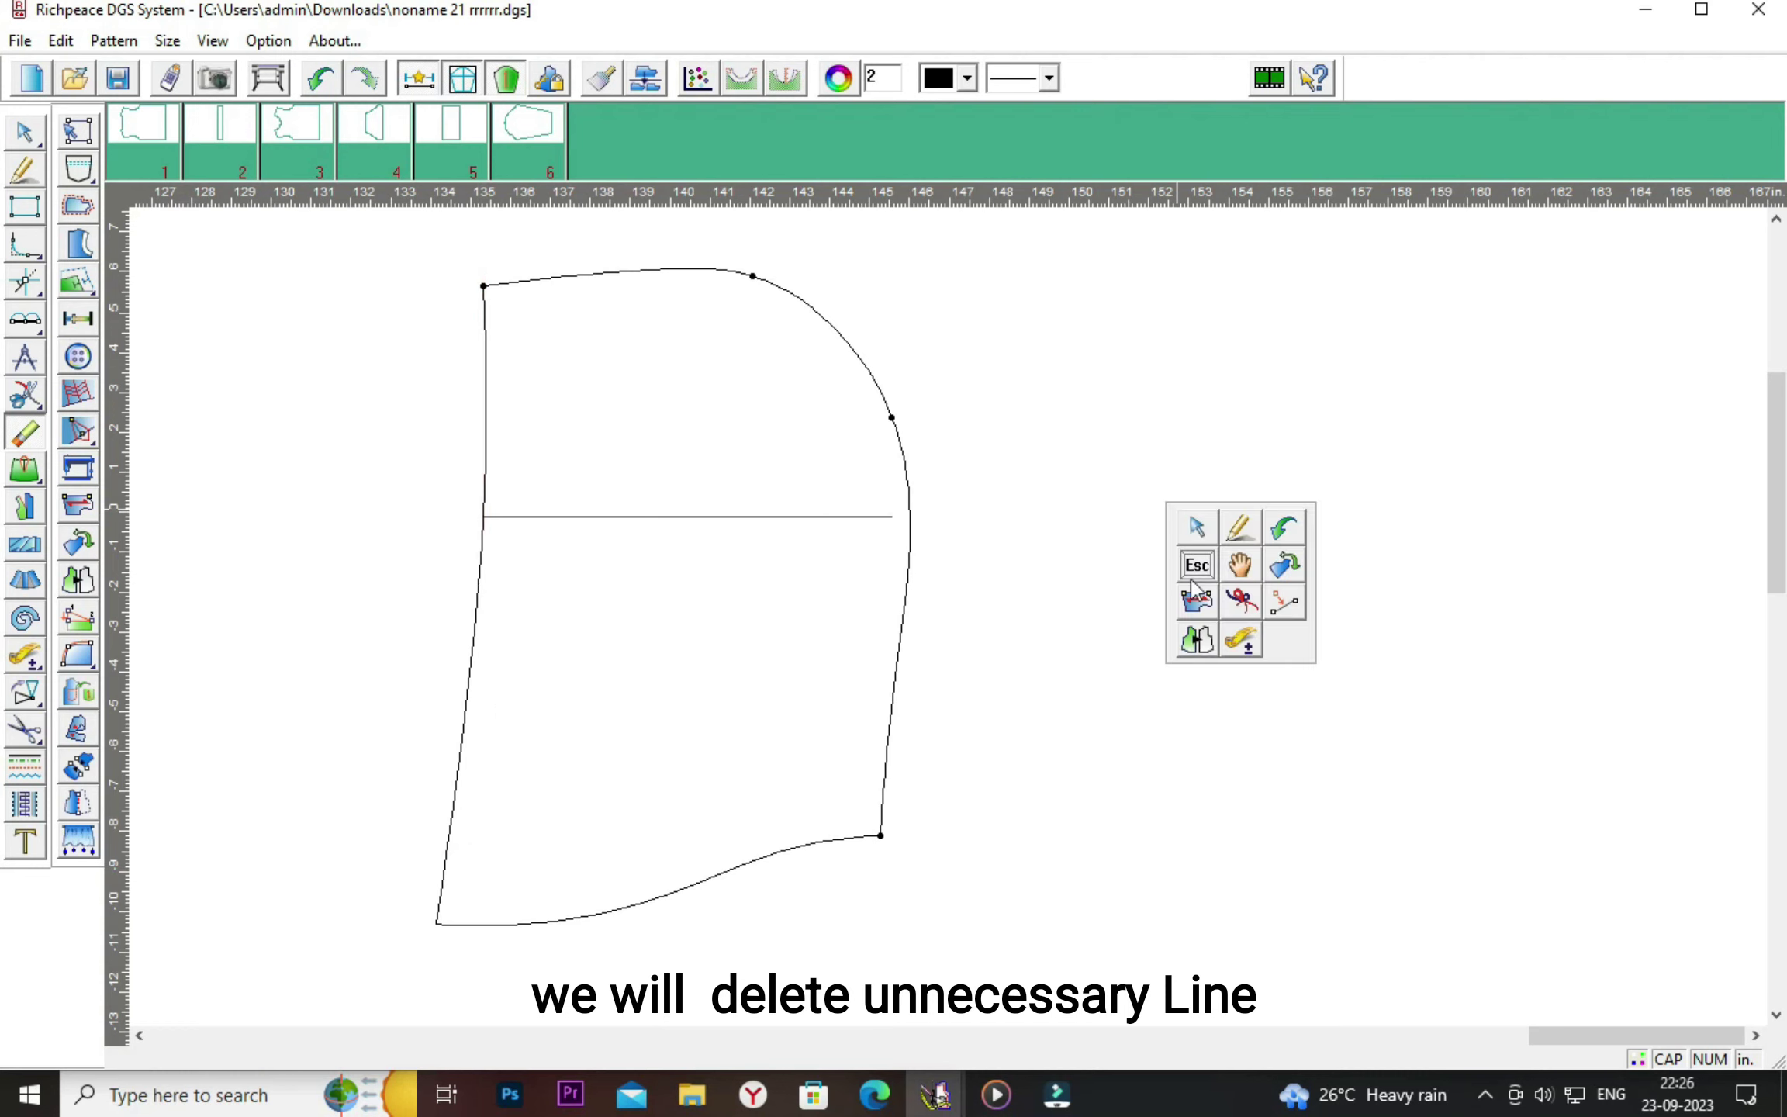
{"action": "left_click", "coordinate": [1239, 533]}
{"action": "left_click_drag", "start_coordinate": [820, 456], "coordinate": [960, 570]}
{"action": "left_click", "coordinate": [926, 519]}
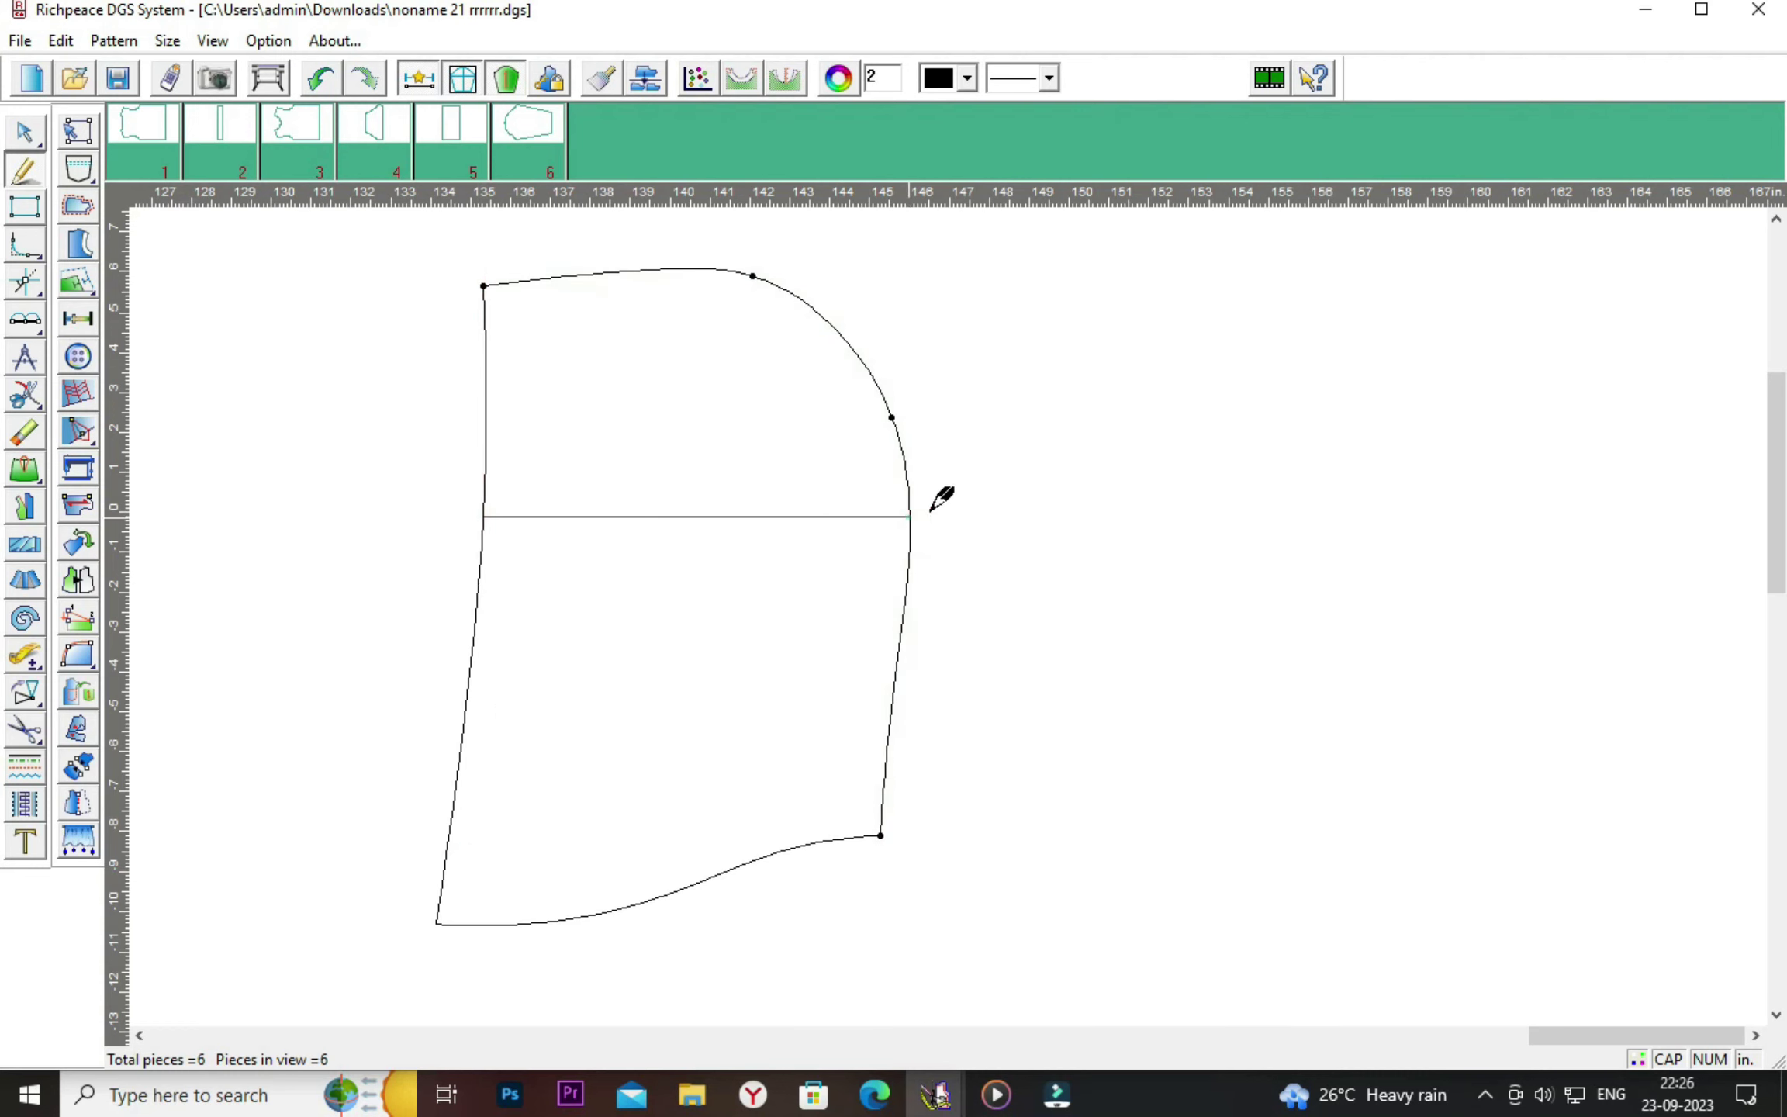
Refine the hood's top curve and the neckline curve to about 11.43 in.
{"action": "right_click", "coordinate": [1041, 450]}
{"action": "left_click", "coordinate": [1065, 490]}
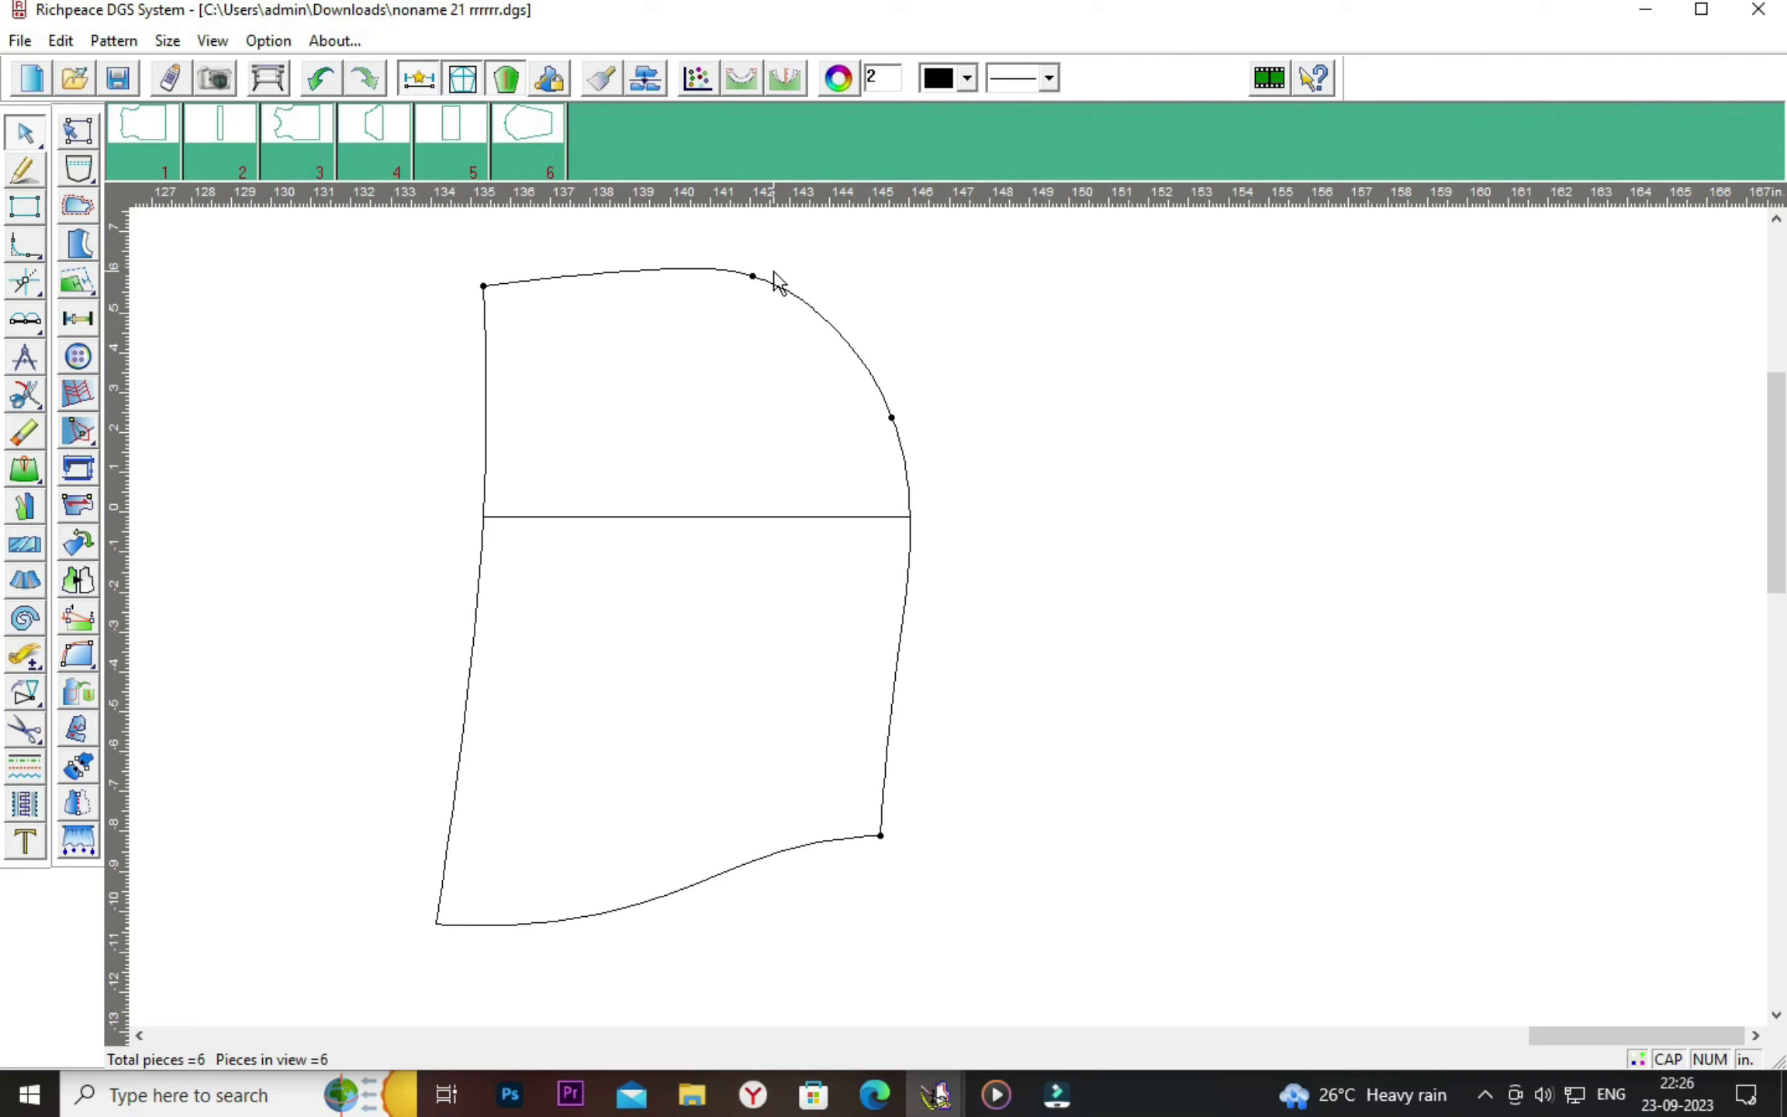
{"action": "left_click_drag", "start_coordinate": [753, 277], "coordinate": [757, 280]}
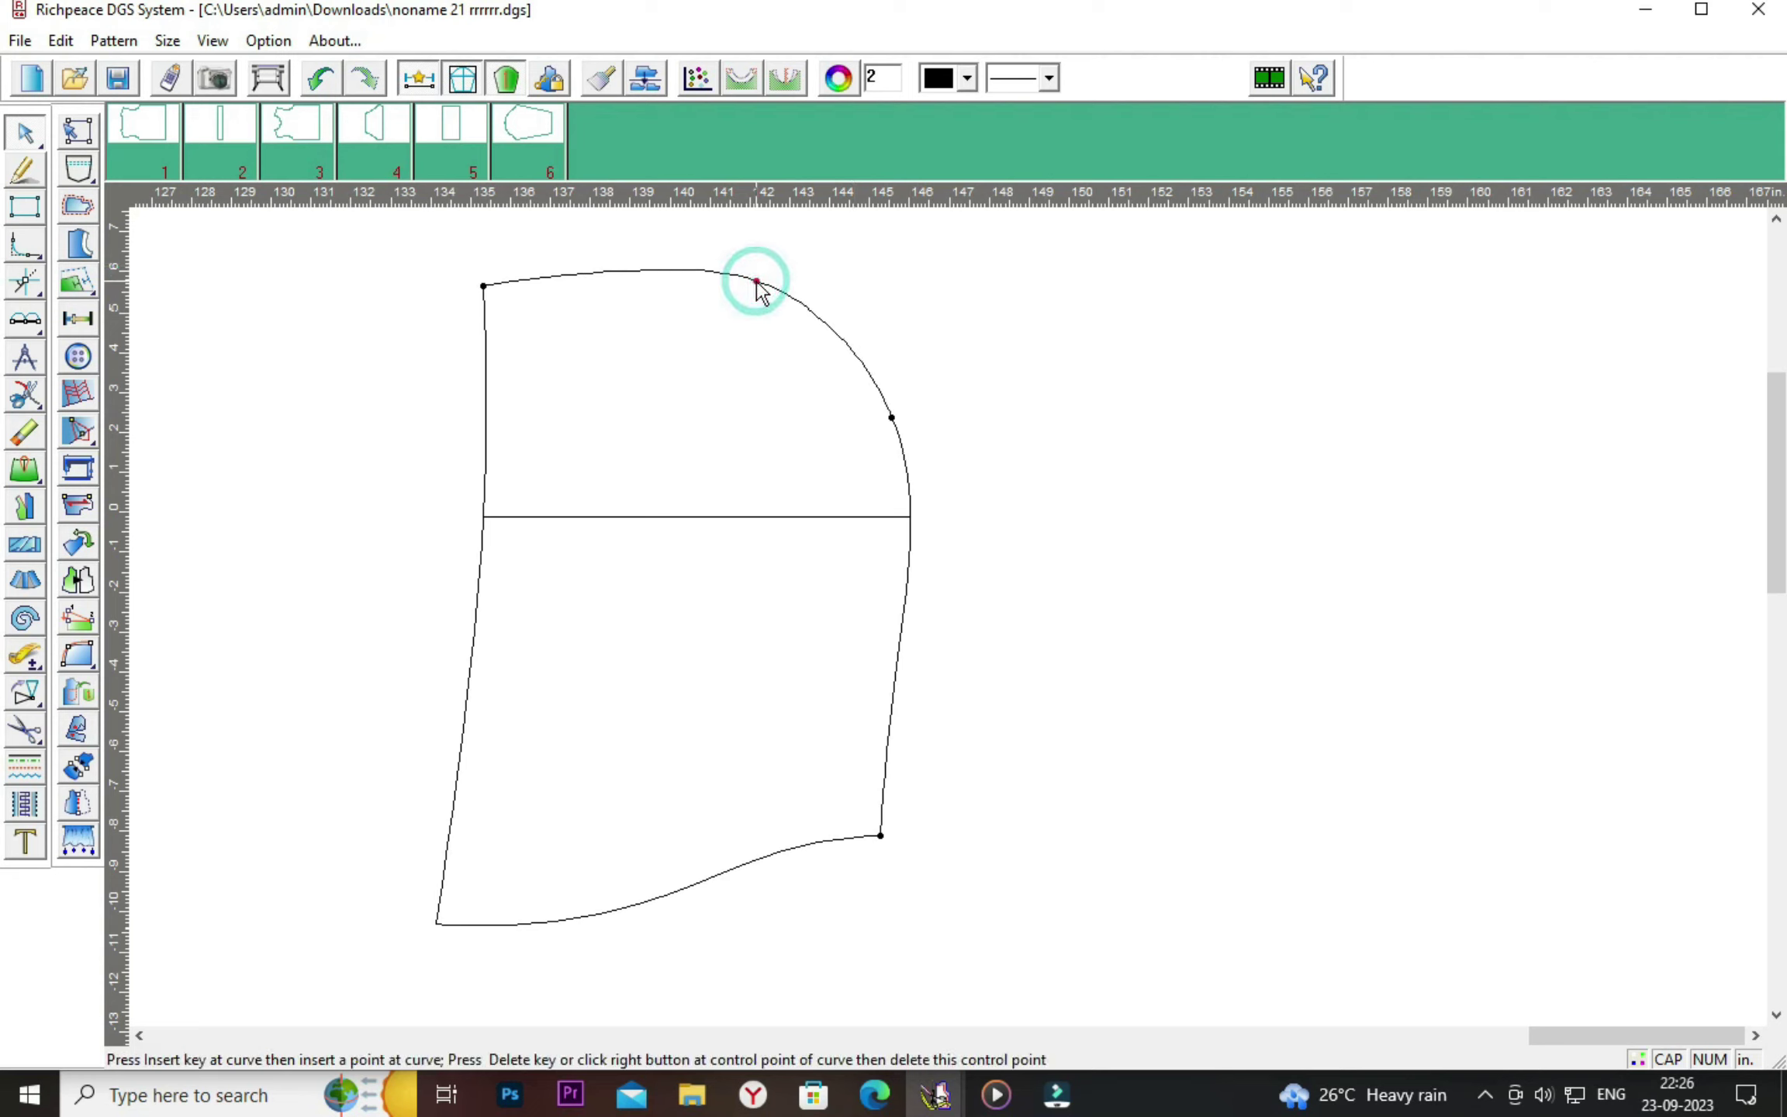
{"action": "left_click", "coordinate": [850, 270]}
{"action": "left_click", "coordinate": [984, 535]}
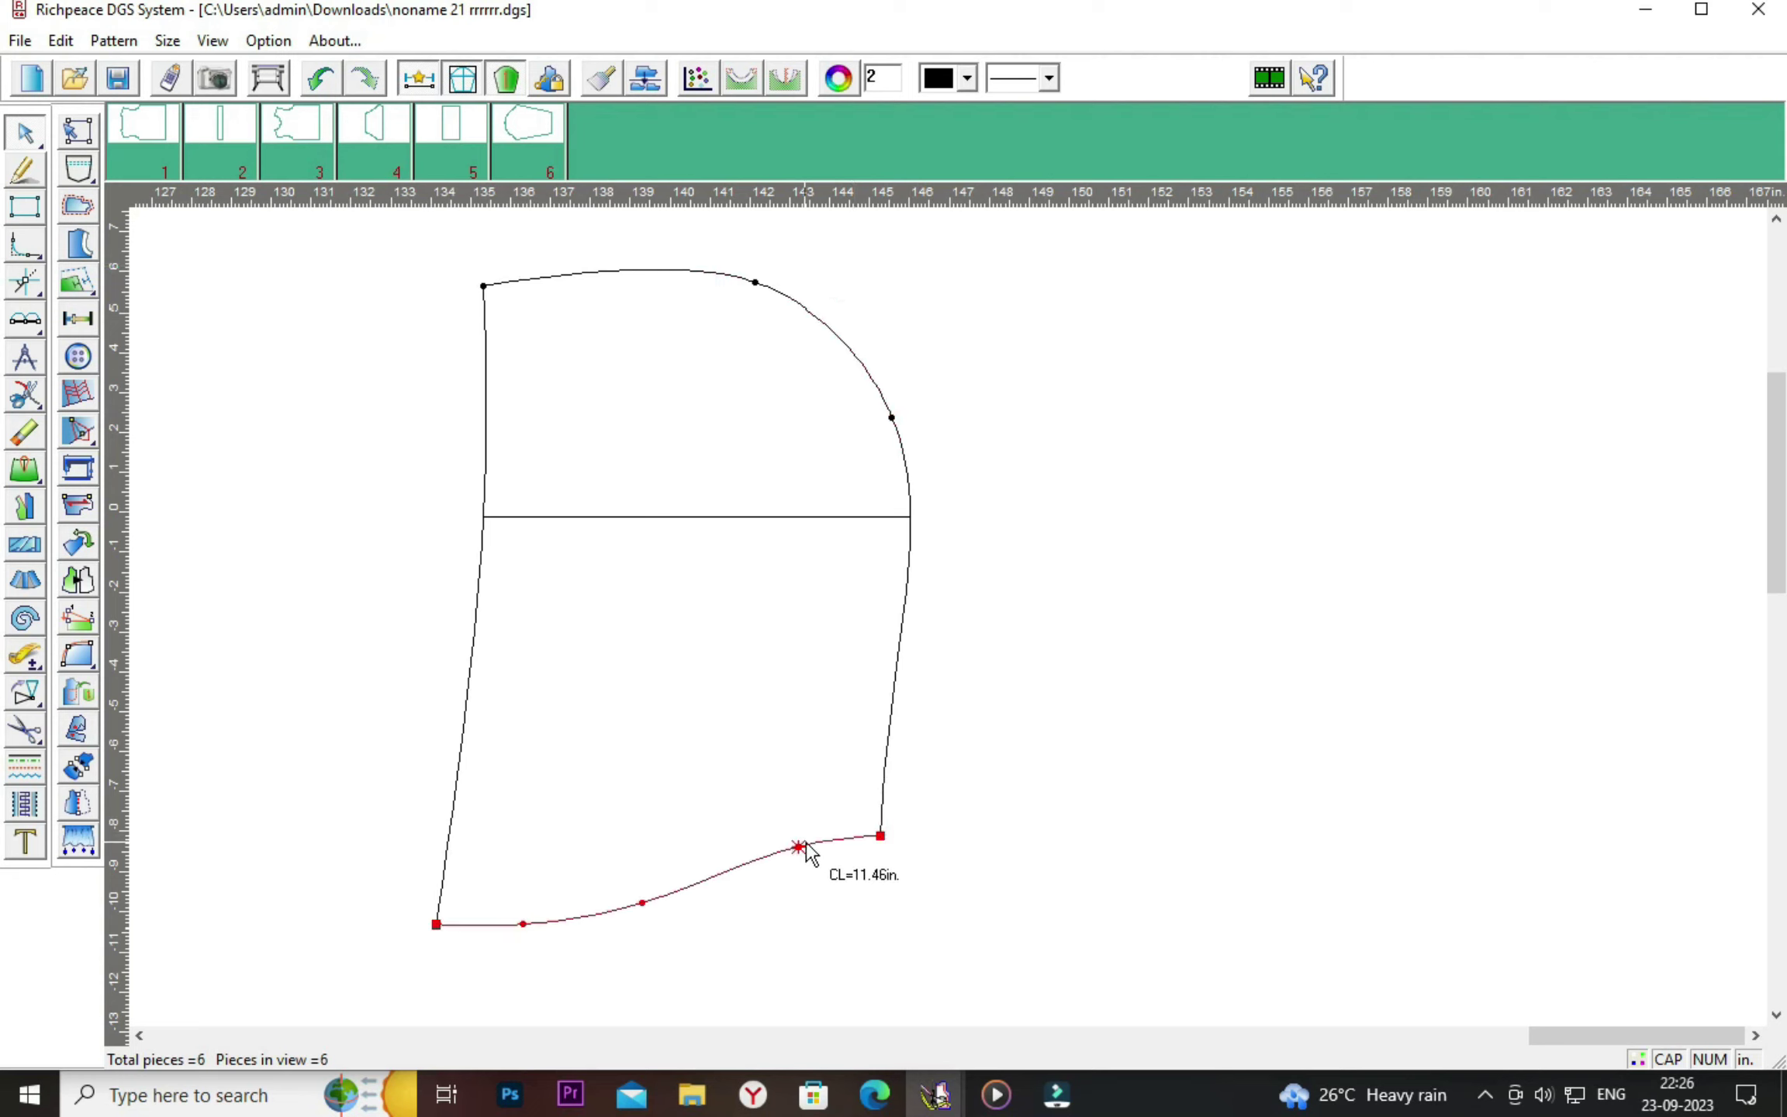
{"action": "left_click_drag", "start_coordinate": [799, 846], "coordinate": [797, 850]}
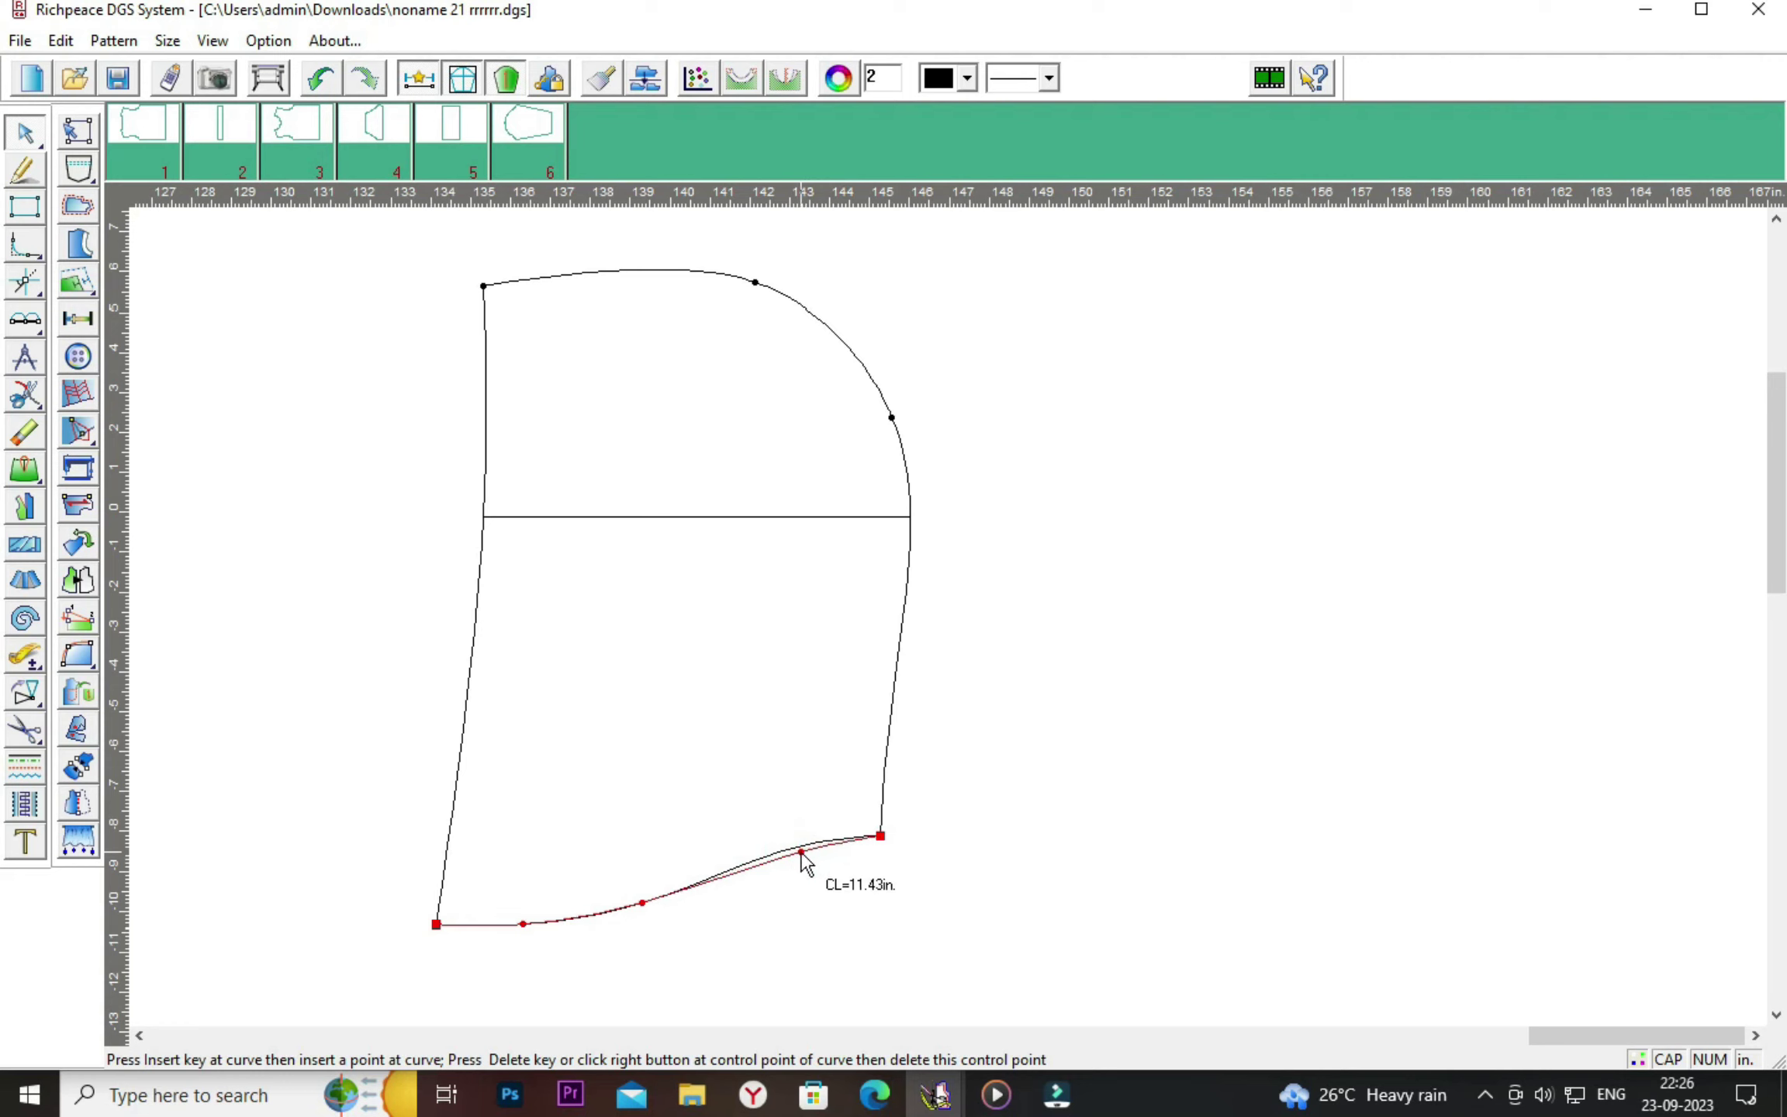
{"action": "left_click", "coordinate": [745, 768]}
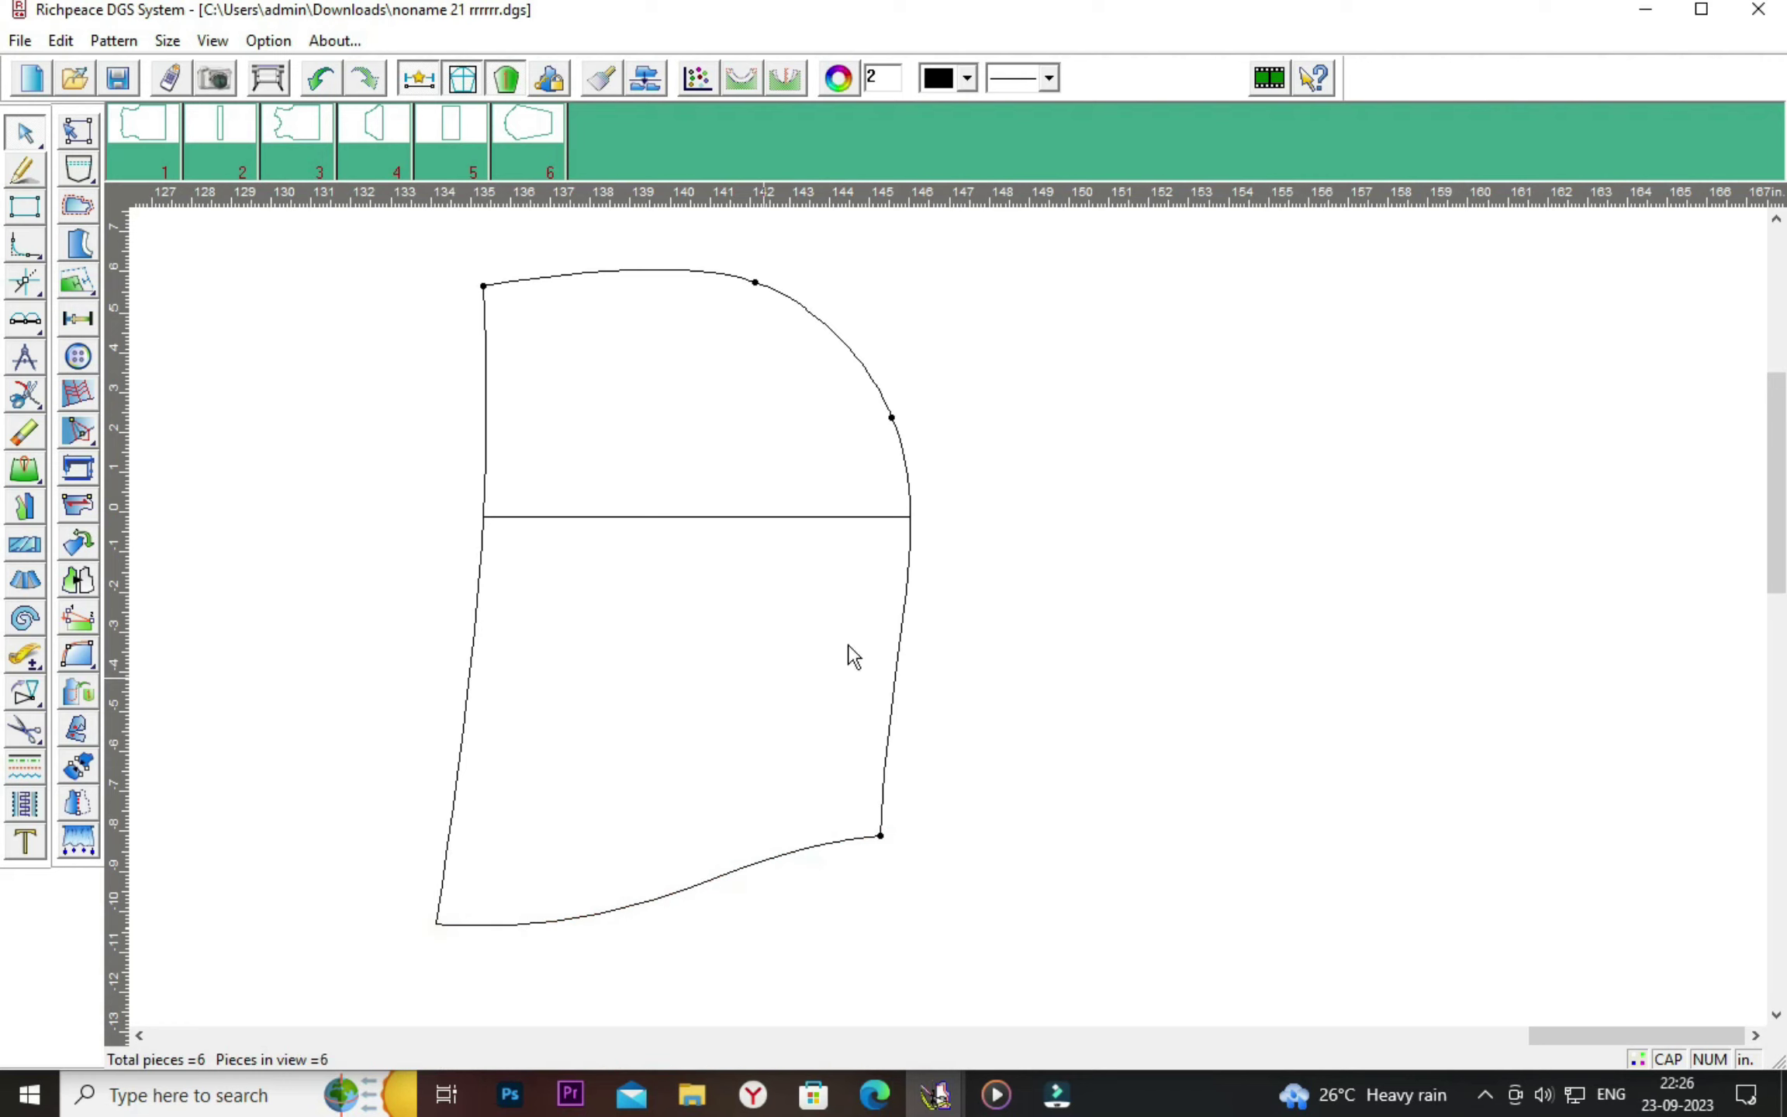
{"action": "right_click", "coordinate": [1174, 540]}
{"action": "left_click", "coordinate": [1225, 552]}
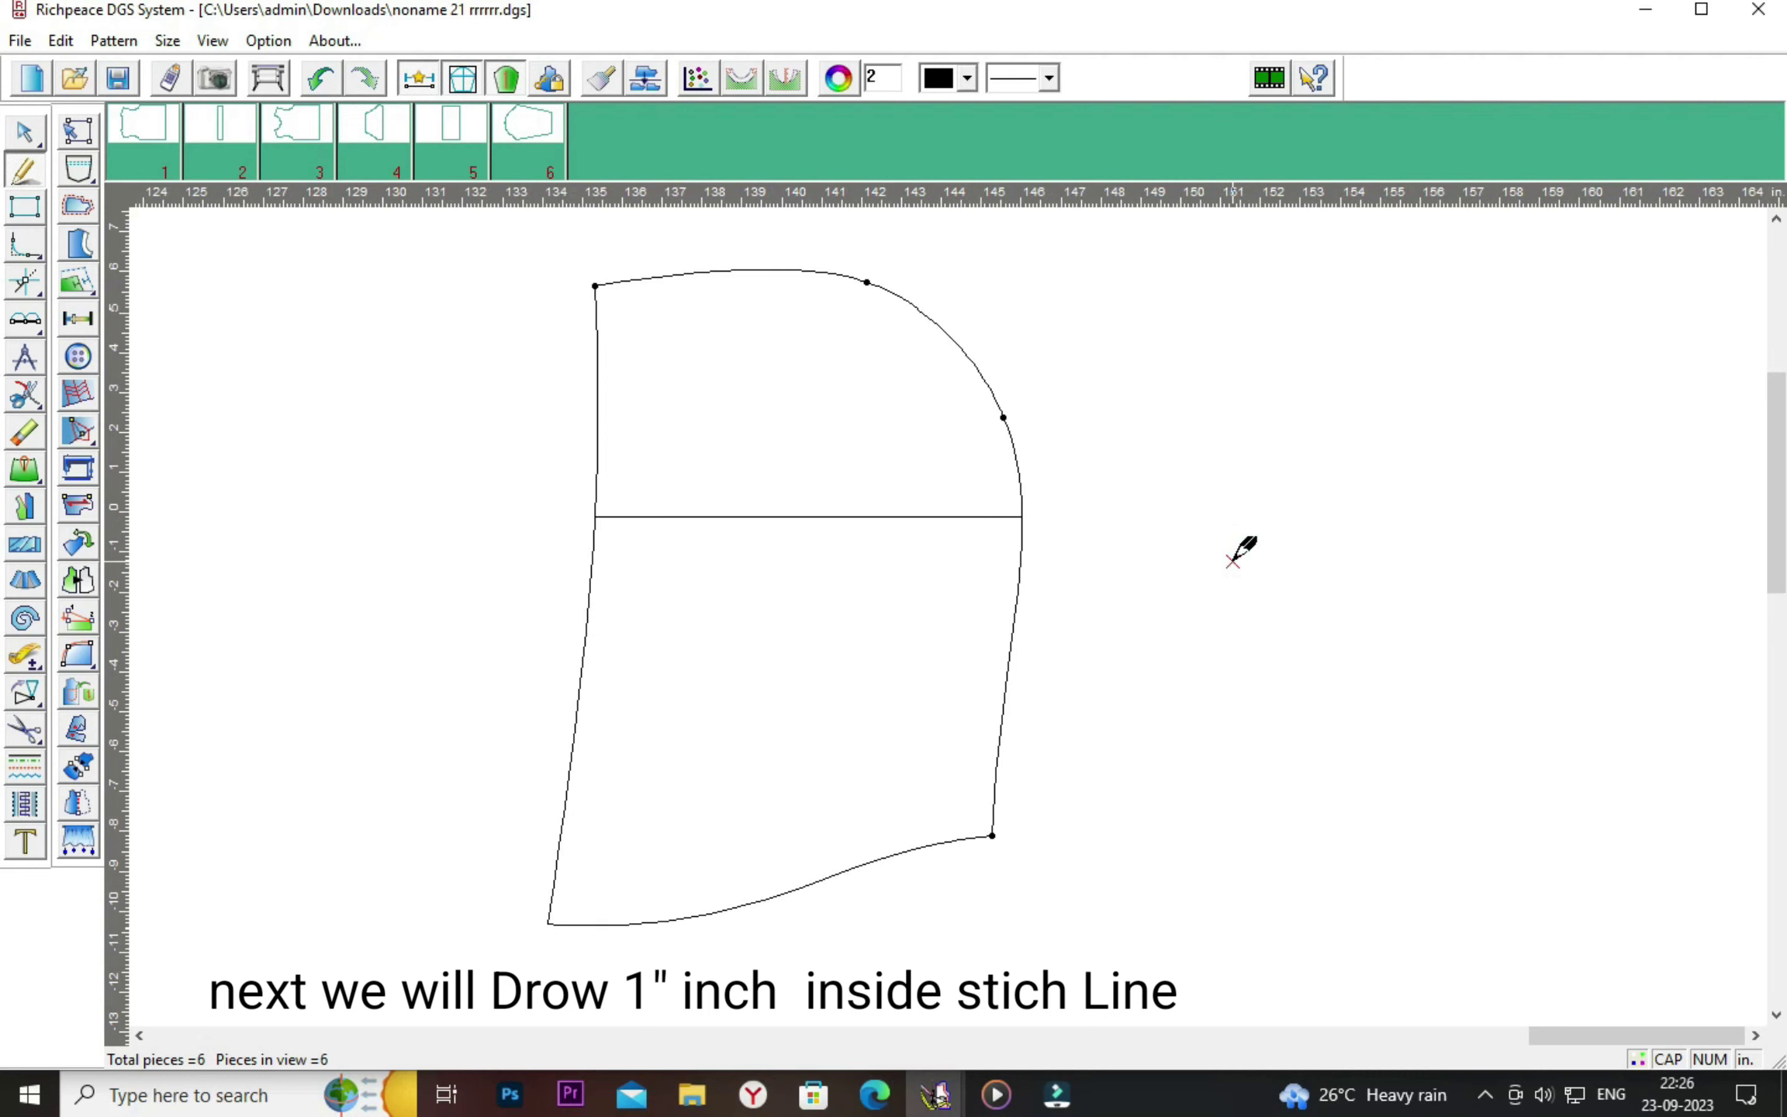
Create a stitch line parallel to the front edge, 1 inch inside it.
{"action": "left_click", "coordinate": [588, 607]}
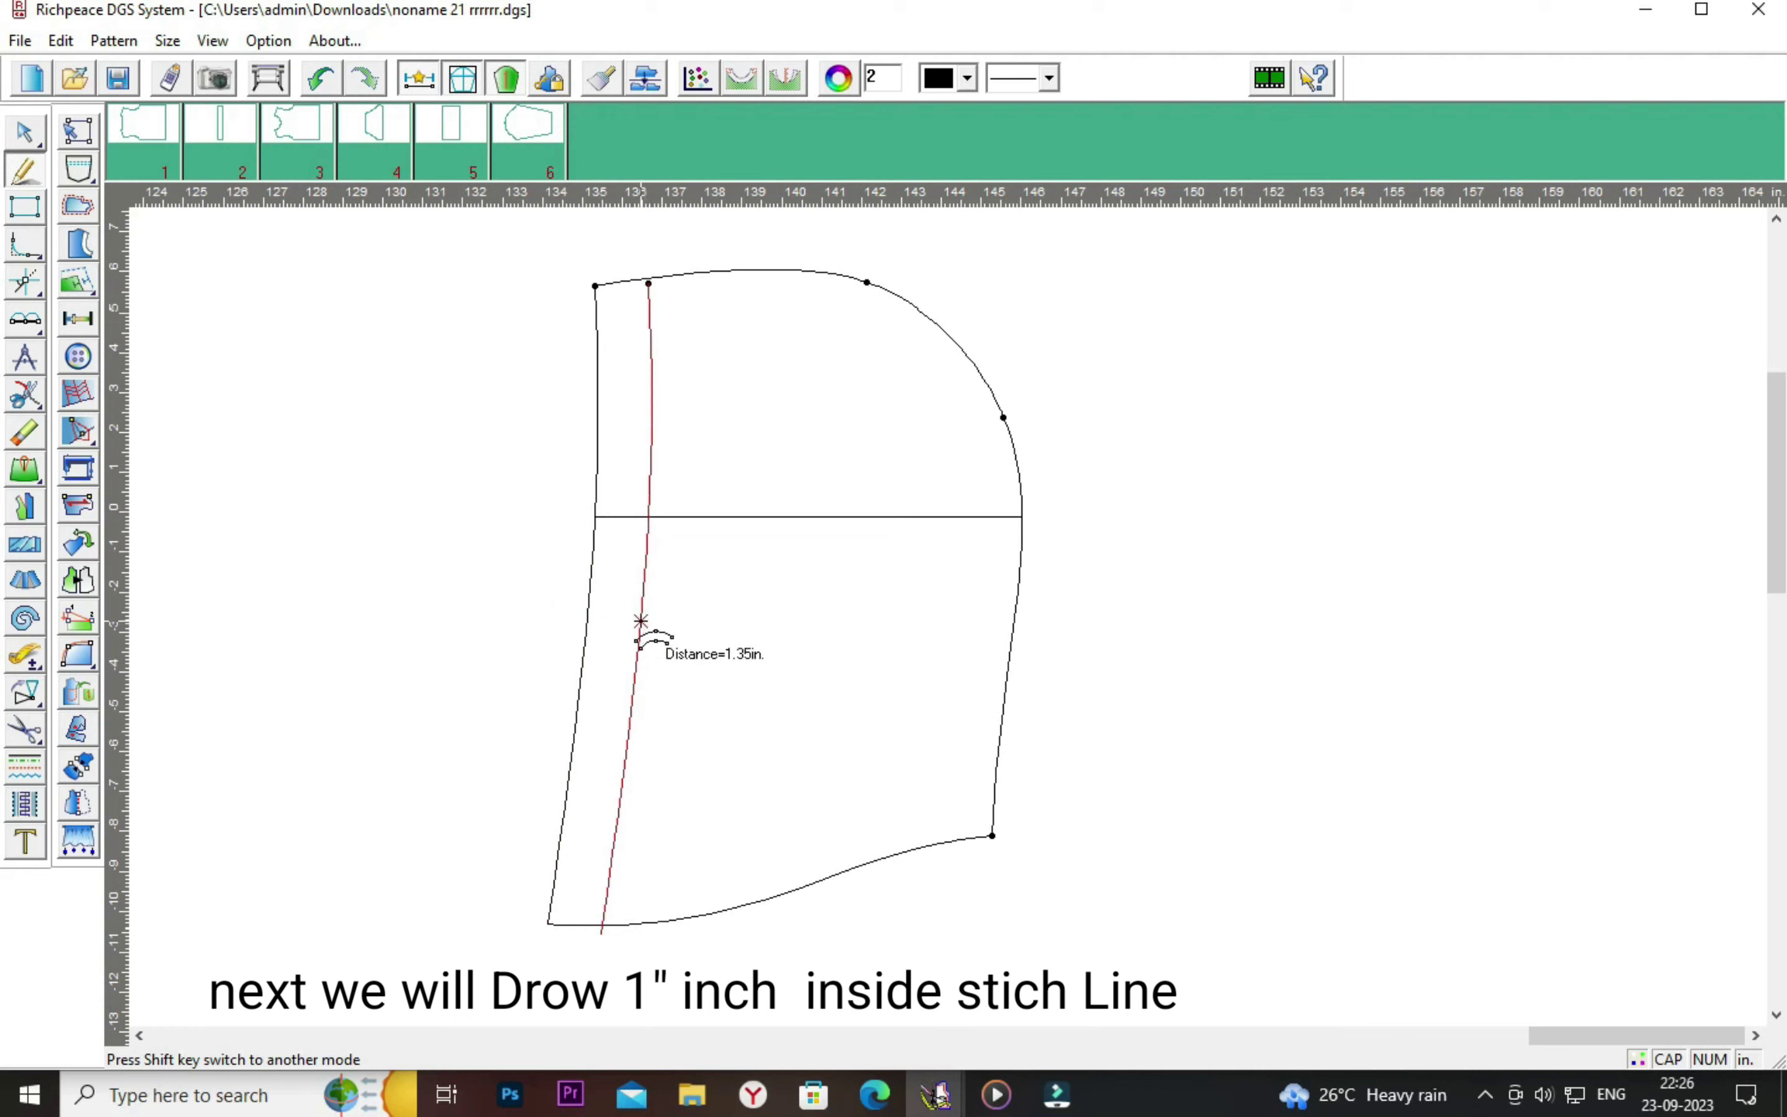
{"action": "left_click", "coordinate": [640, 621]}
{"action": "left_click_drag", "start_coordinate": [746, 657], "coordinate": [1020, 618]}
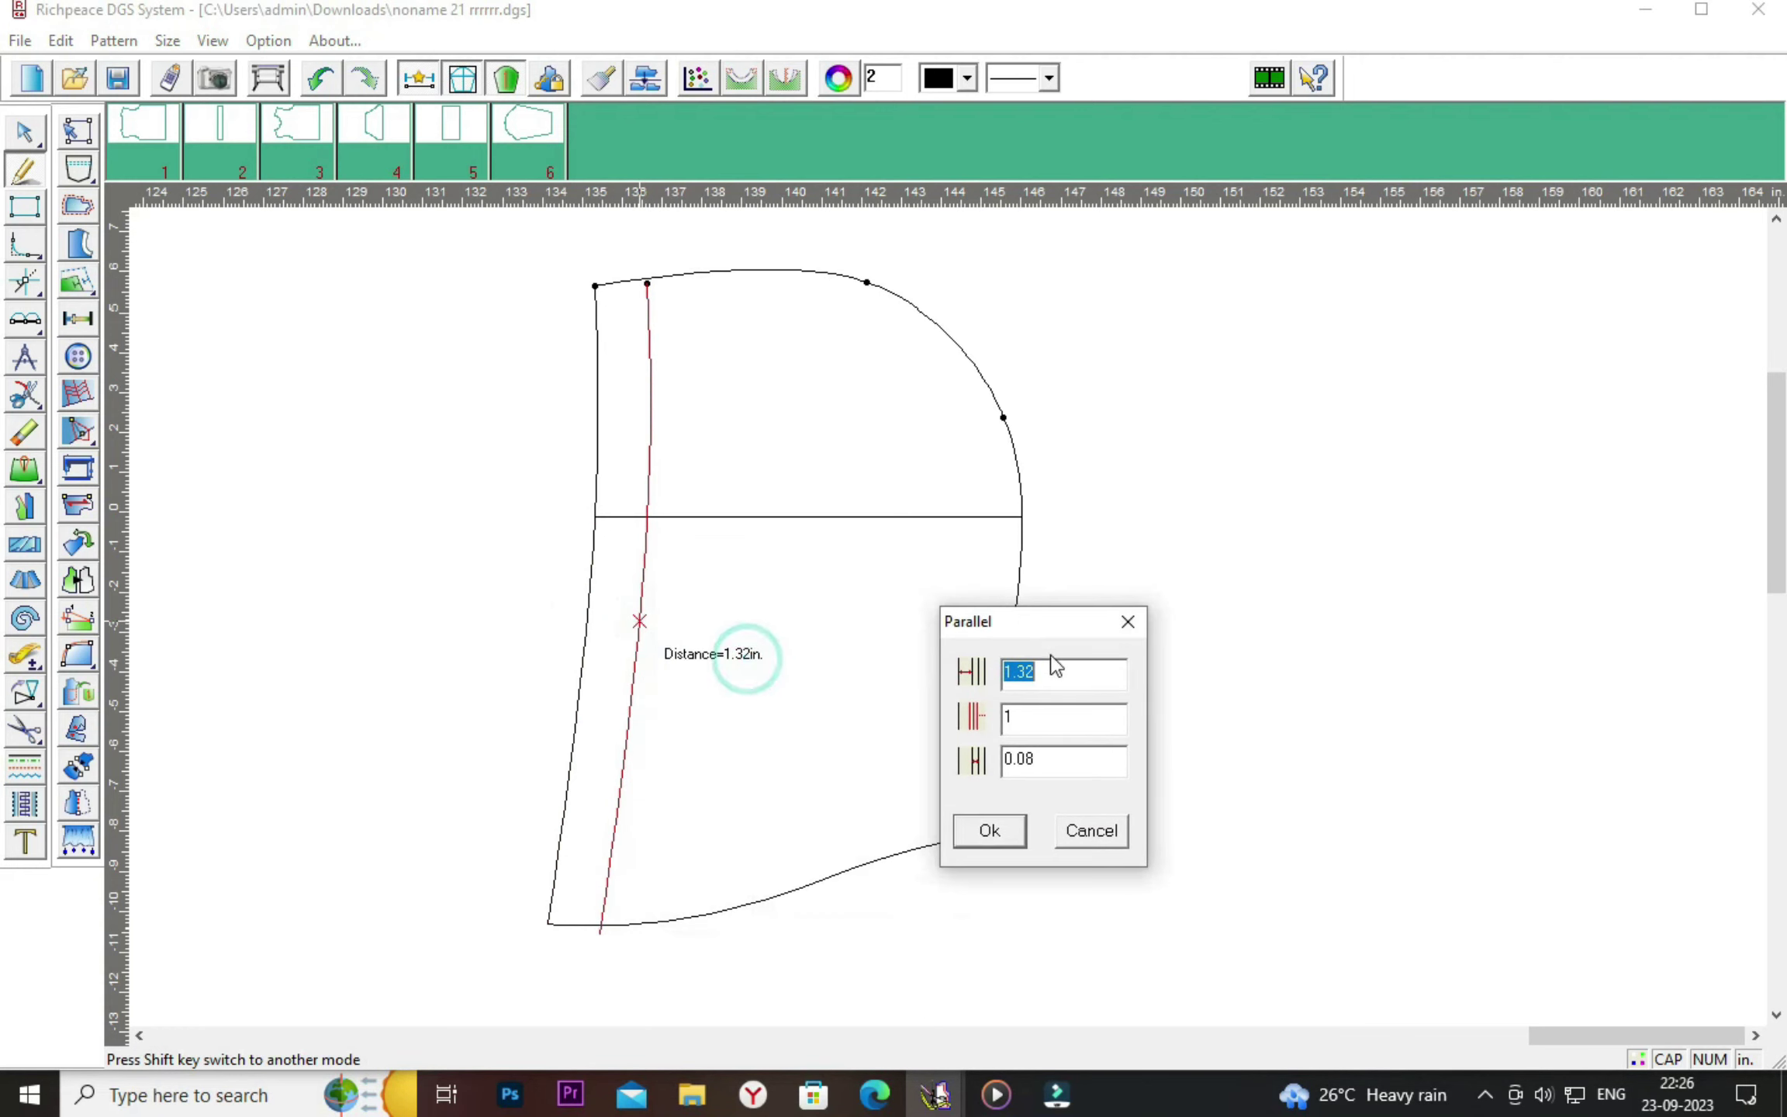
{"action": "key", "text": "BackSpace"}
{"action": "key", "text": "BackSpace"}
{"action": "type", "text": "1"}
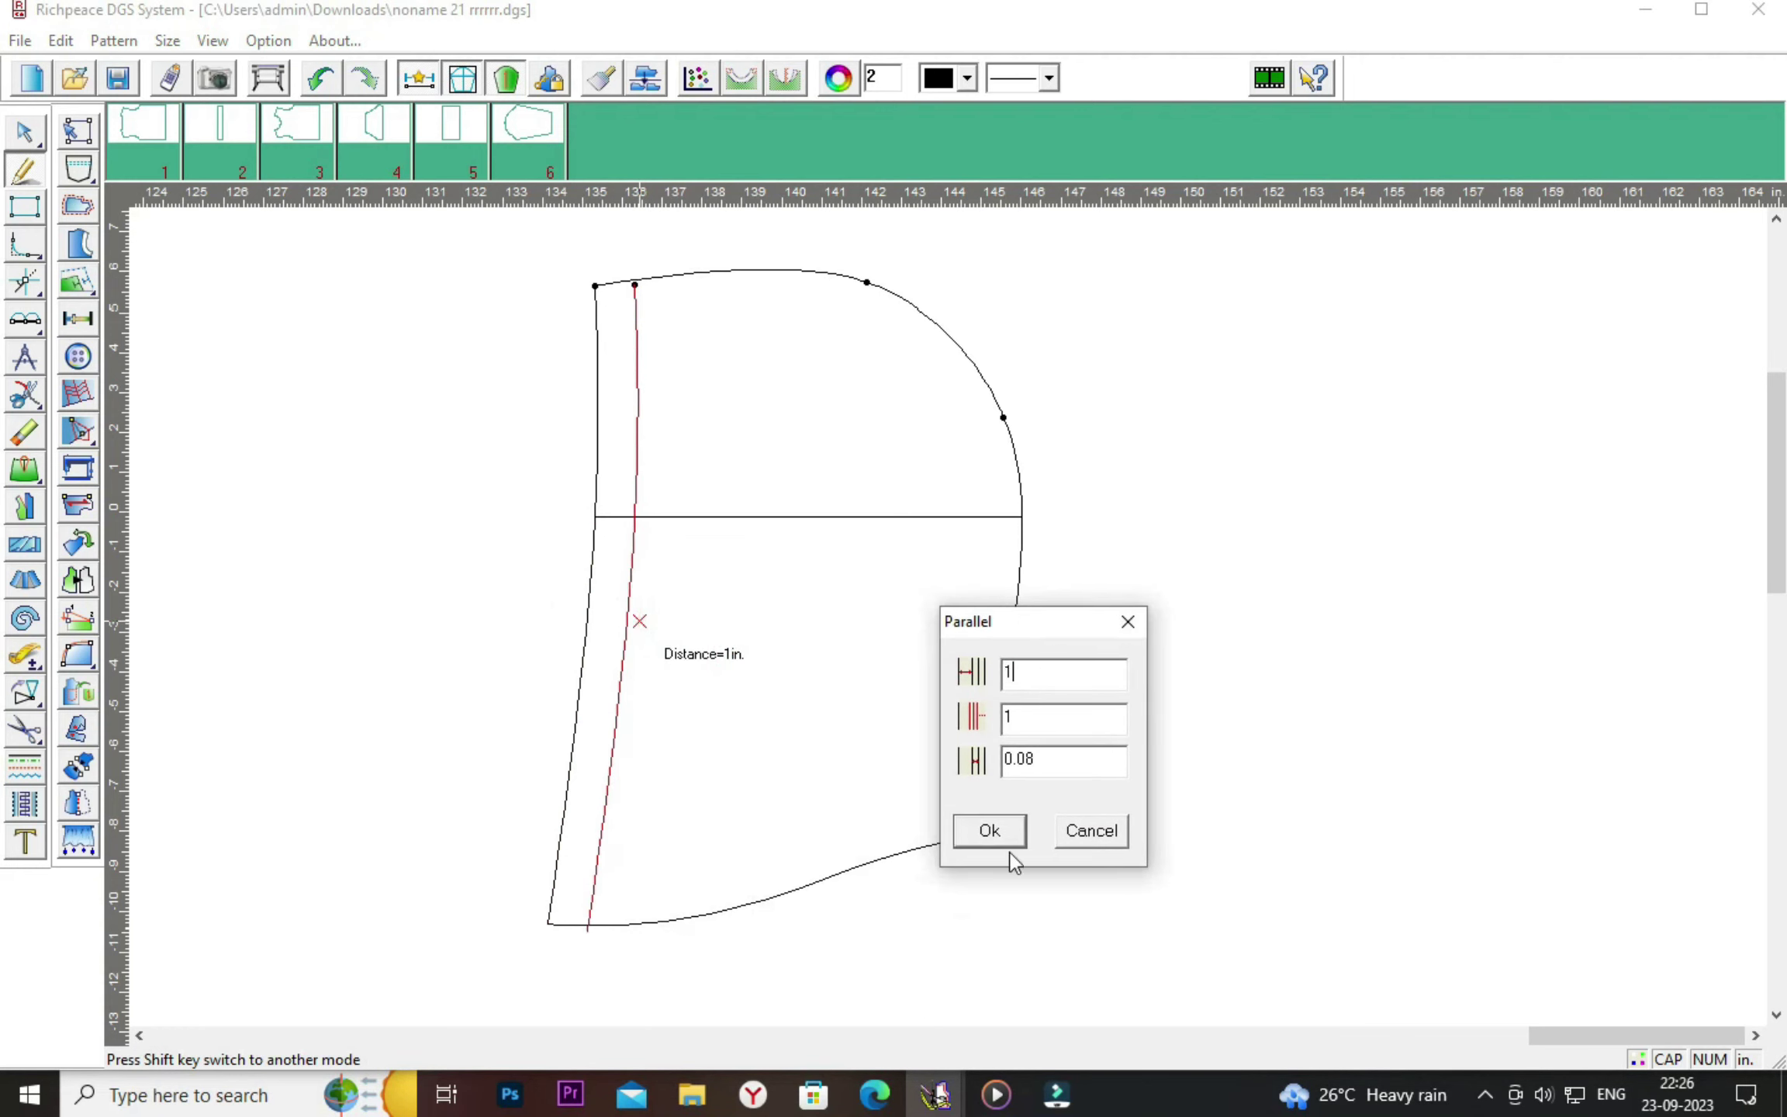
{"action": "left_click", "coordinate": [994, 825]}
Check the stitch line's top and lower end points.
{"action": "left_click_drag", "start_coordinate": [615, 265], "coordinate": [718, 331]}
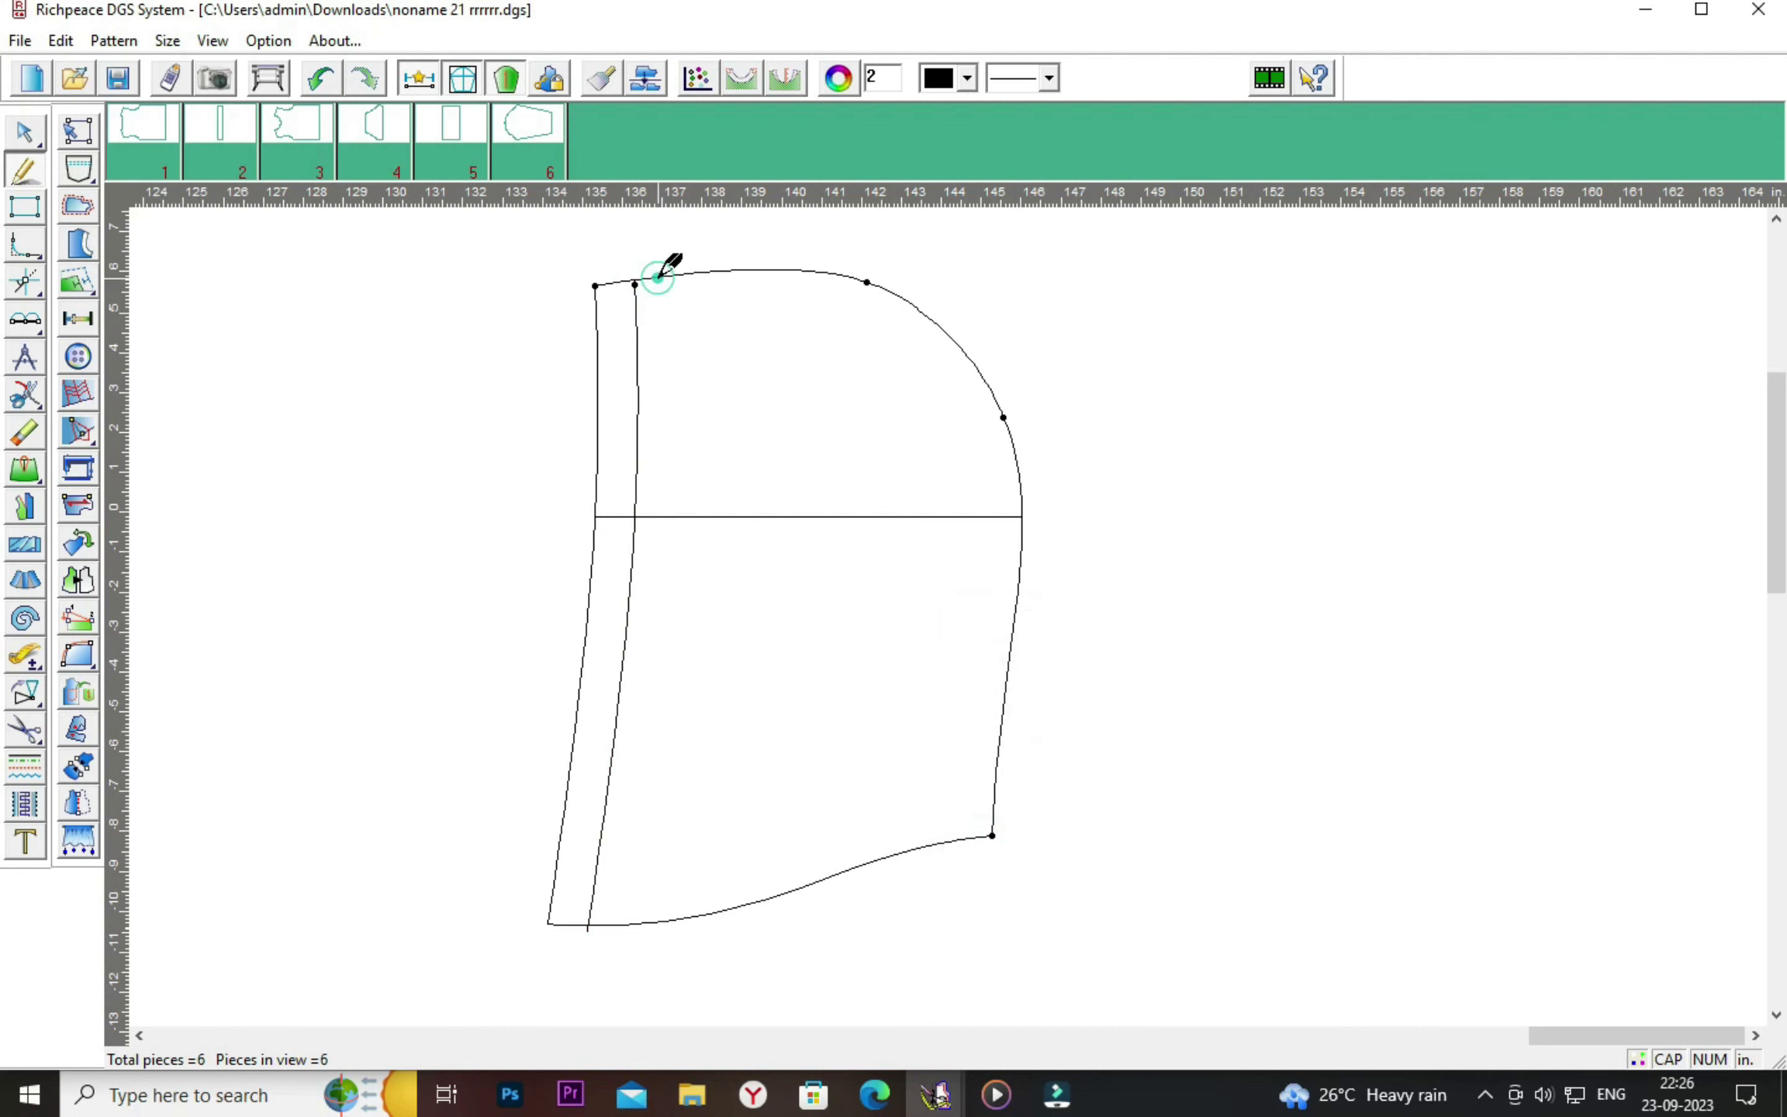
{"action": "right_click", "coordinate": [1300, 558]}
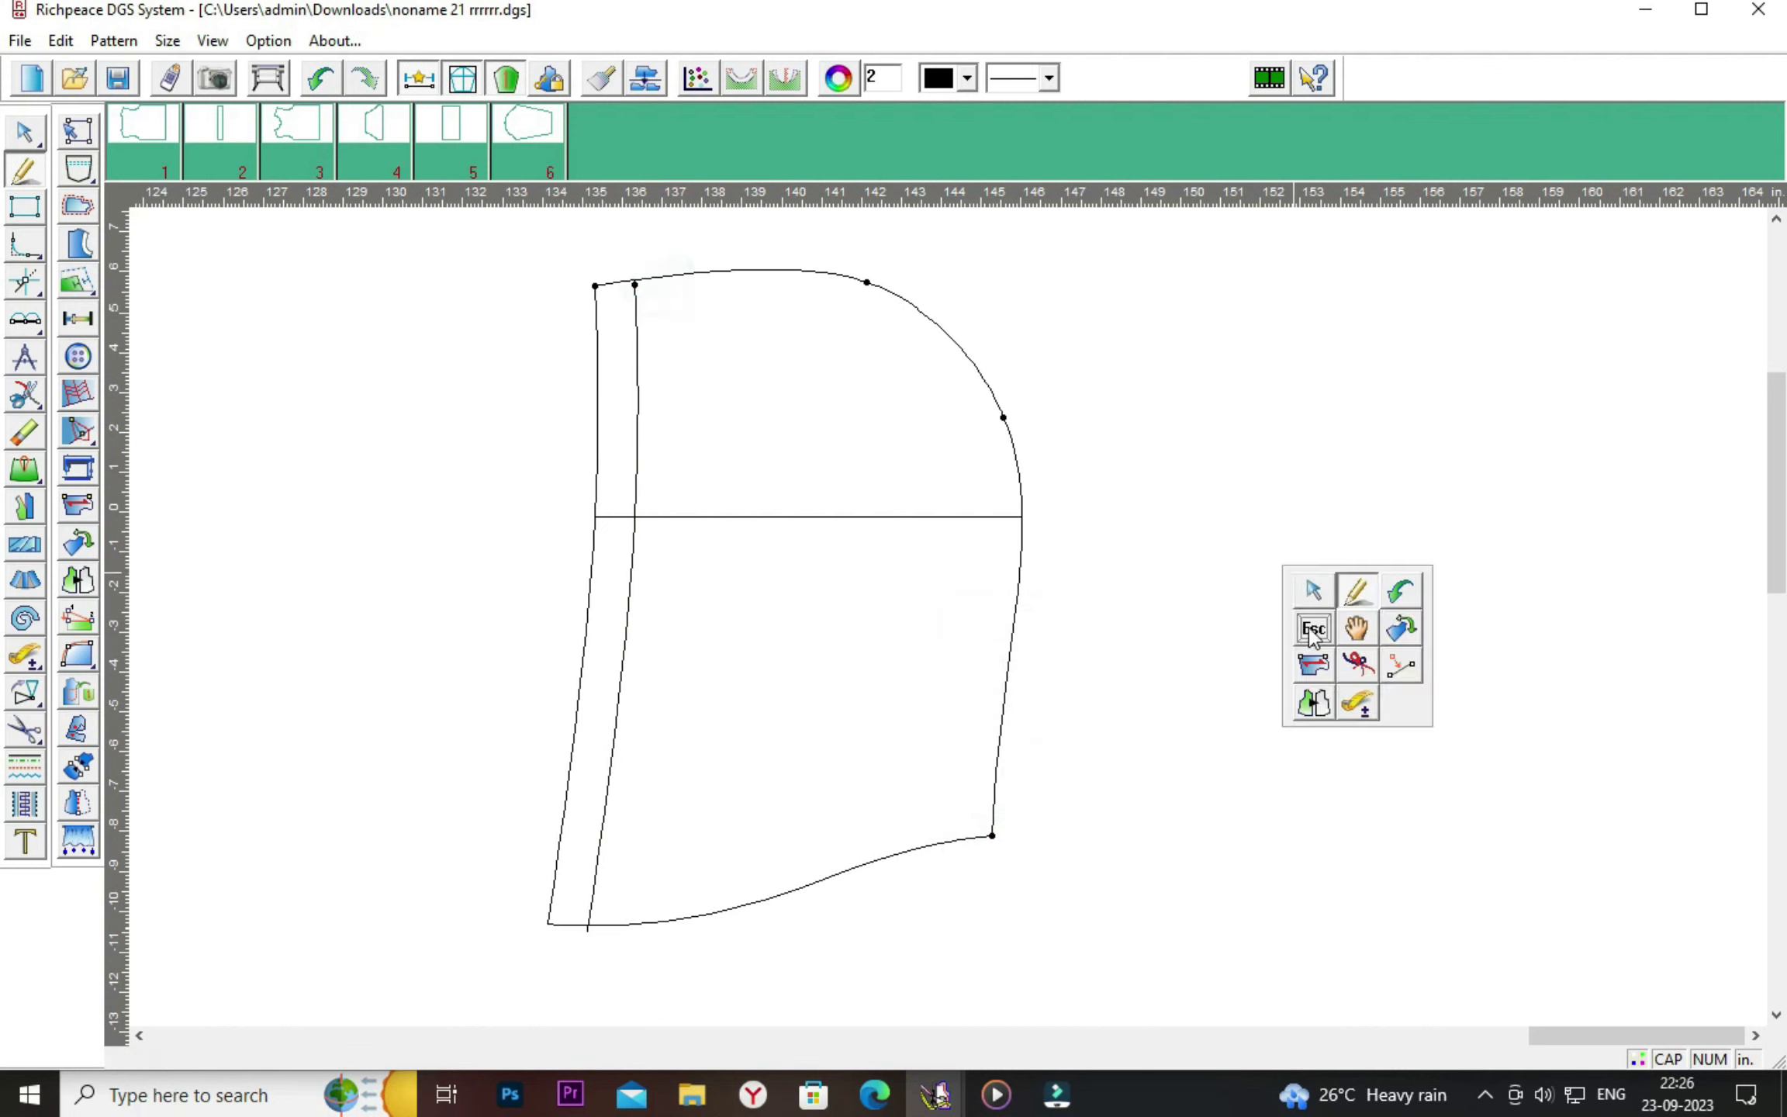
{"action": "left_click", "coordinate": [25, 432]}
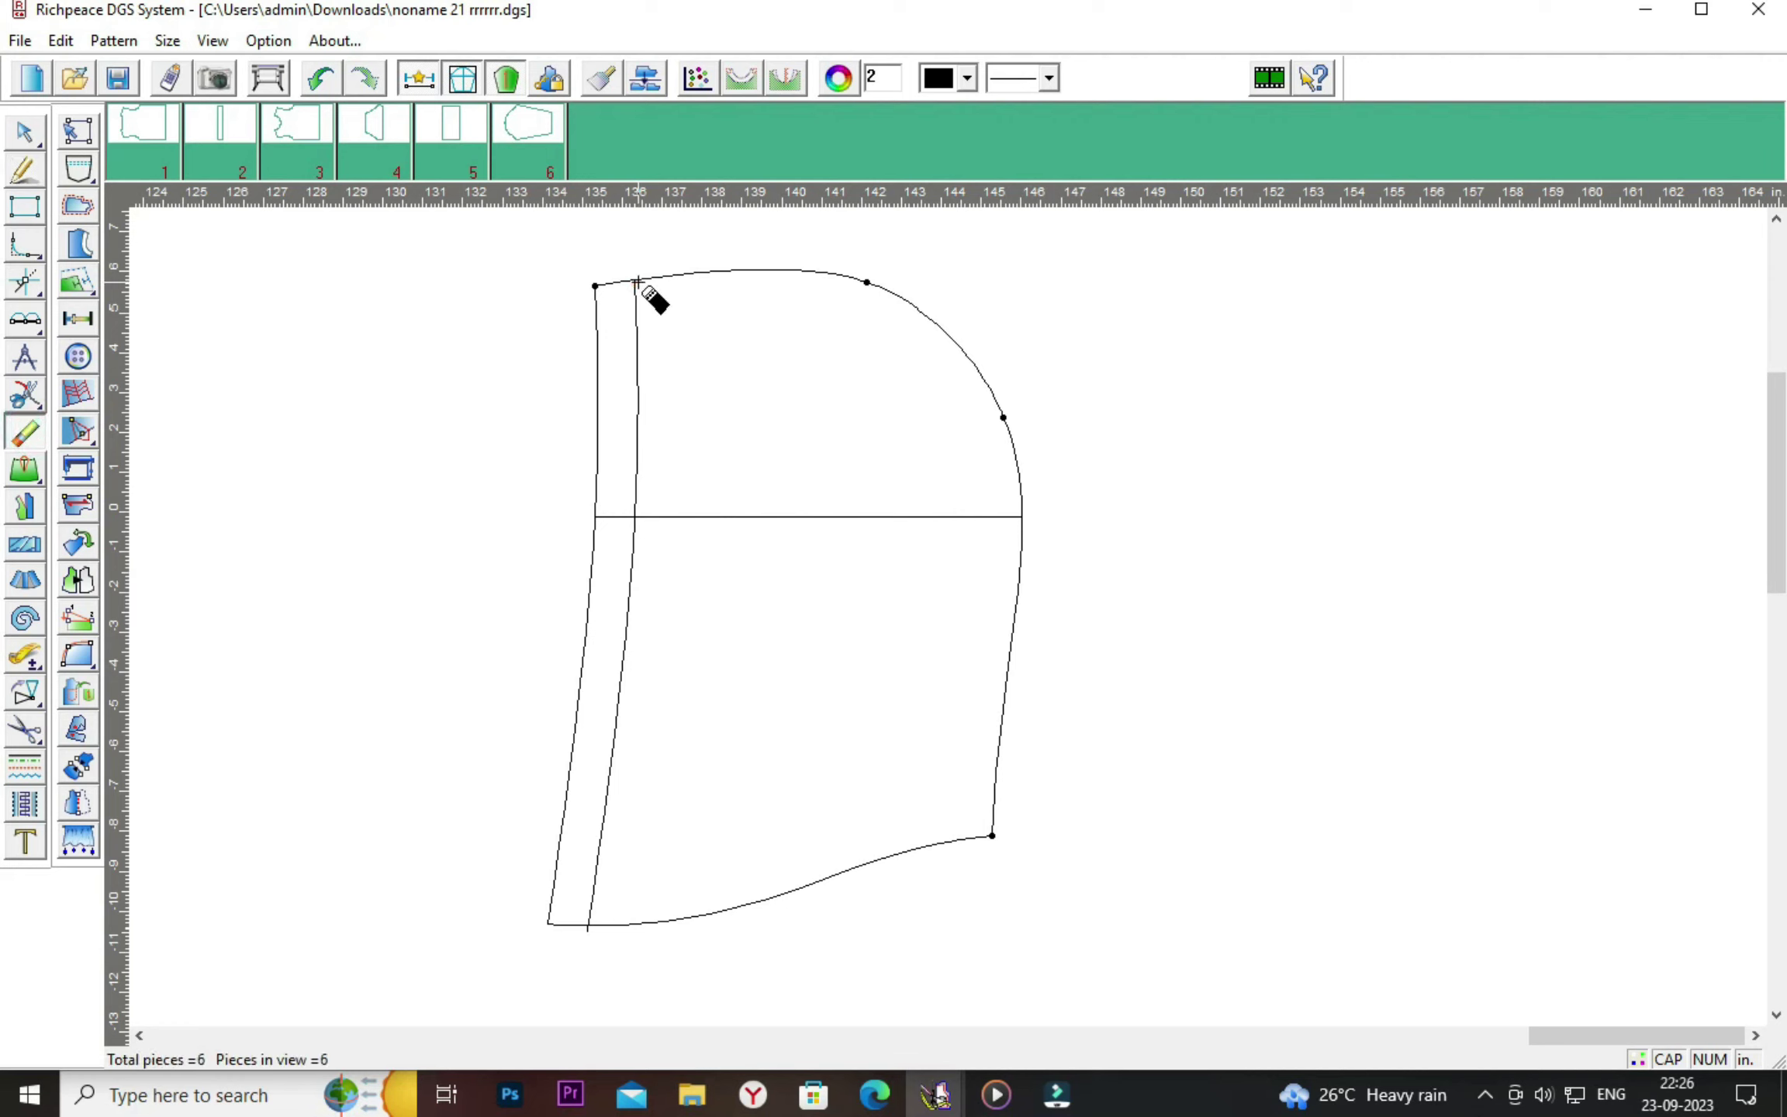
{"action": "right_click", "coordinate": [1264, 368]}
{"action": "left_click", "coordinate": [1301, 403]}
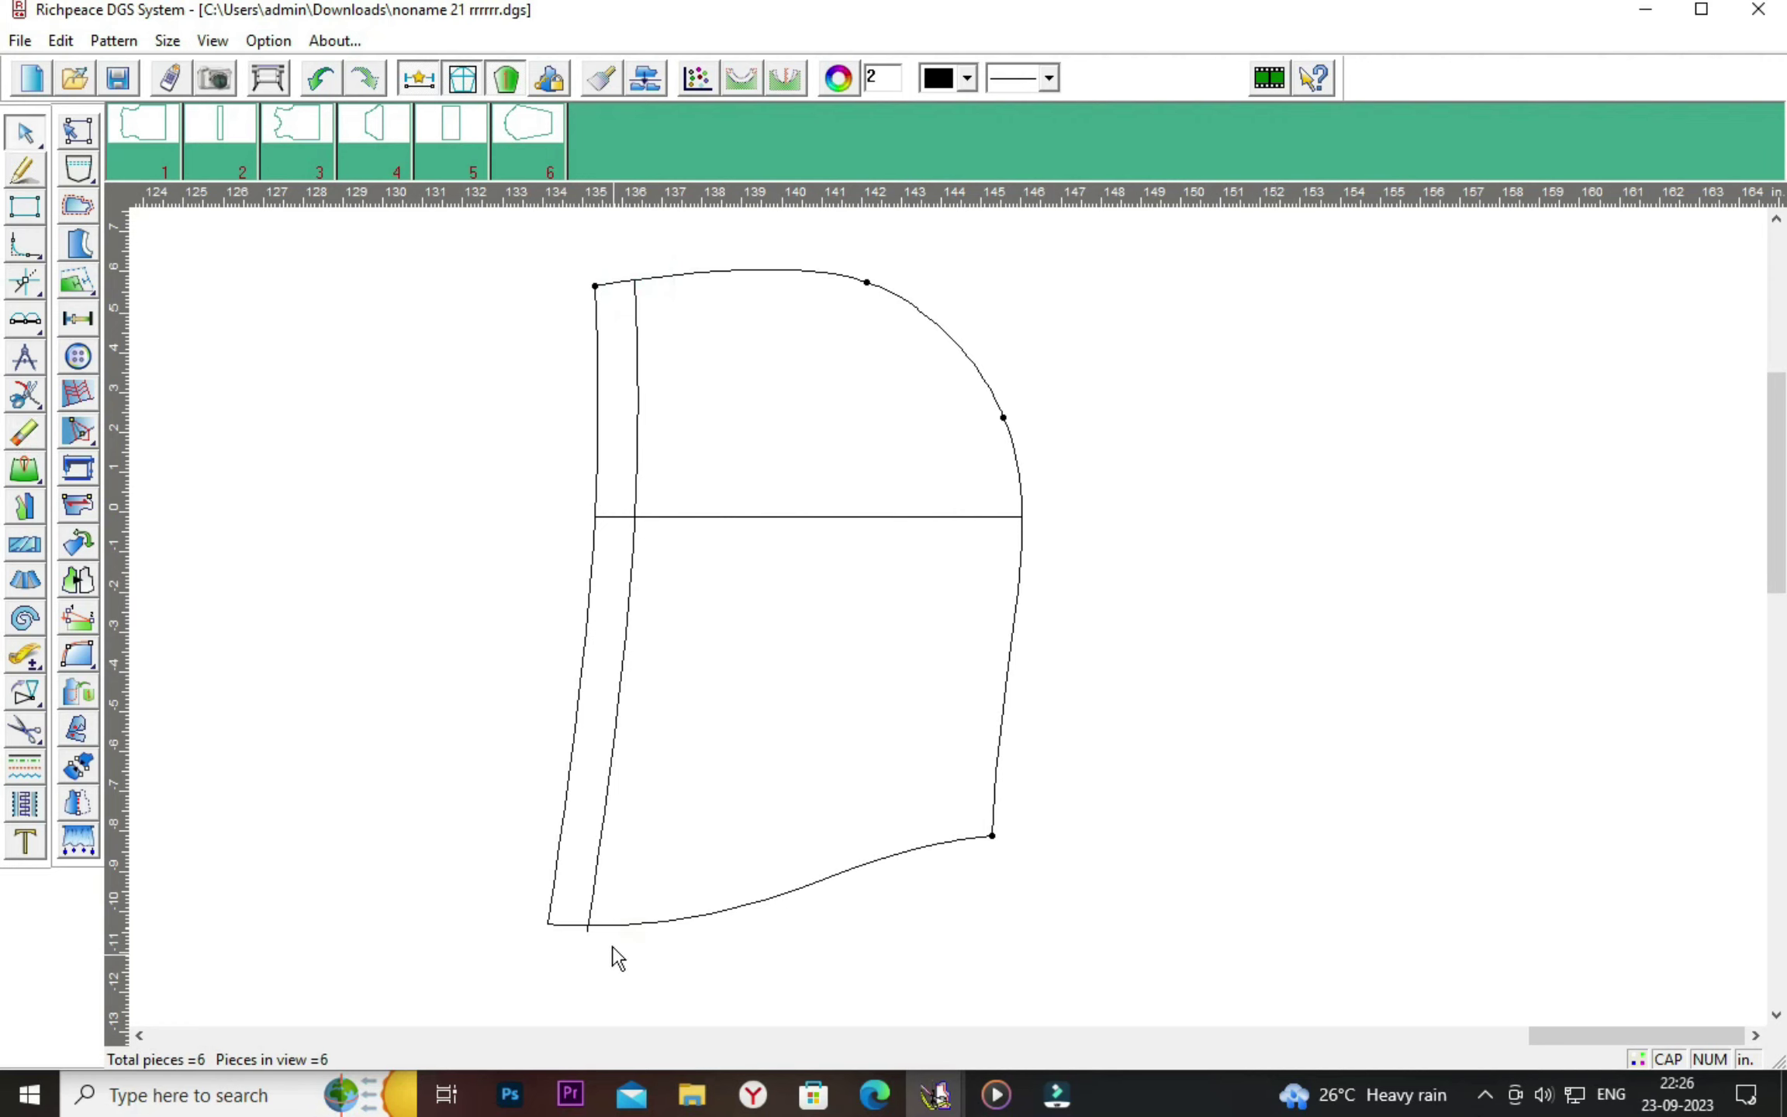
{"action": "left_click", "coordinate": [587, 929]}
{"action": "left_click", "coordinate": [587, 927]}
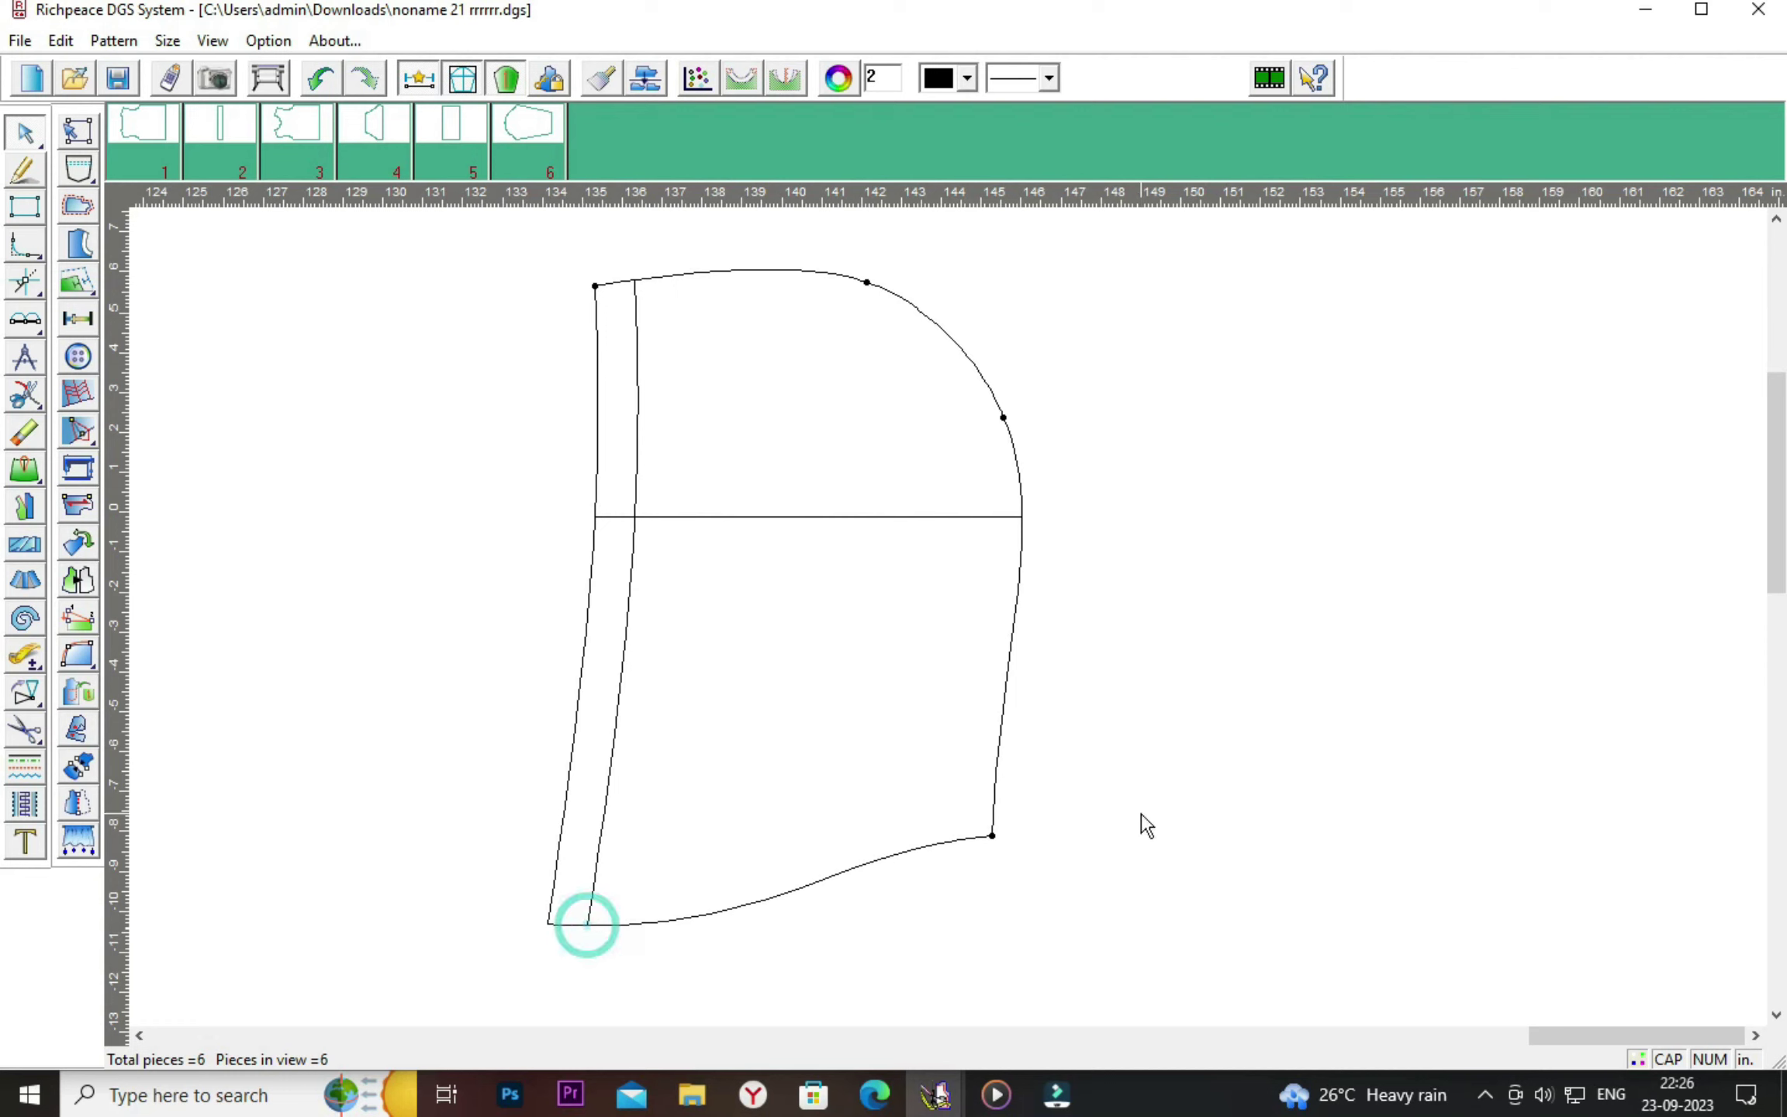
{"action": "left_click", "coordinate": [1138, 814]}
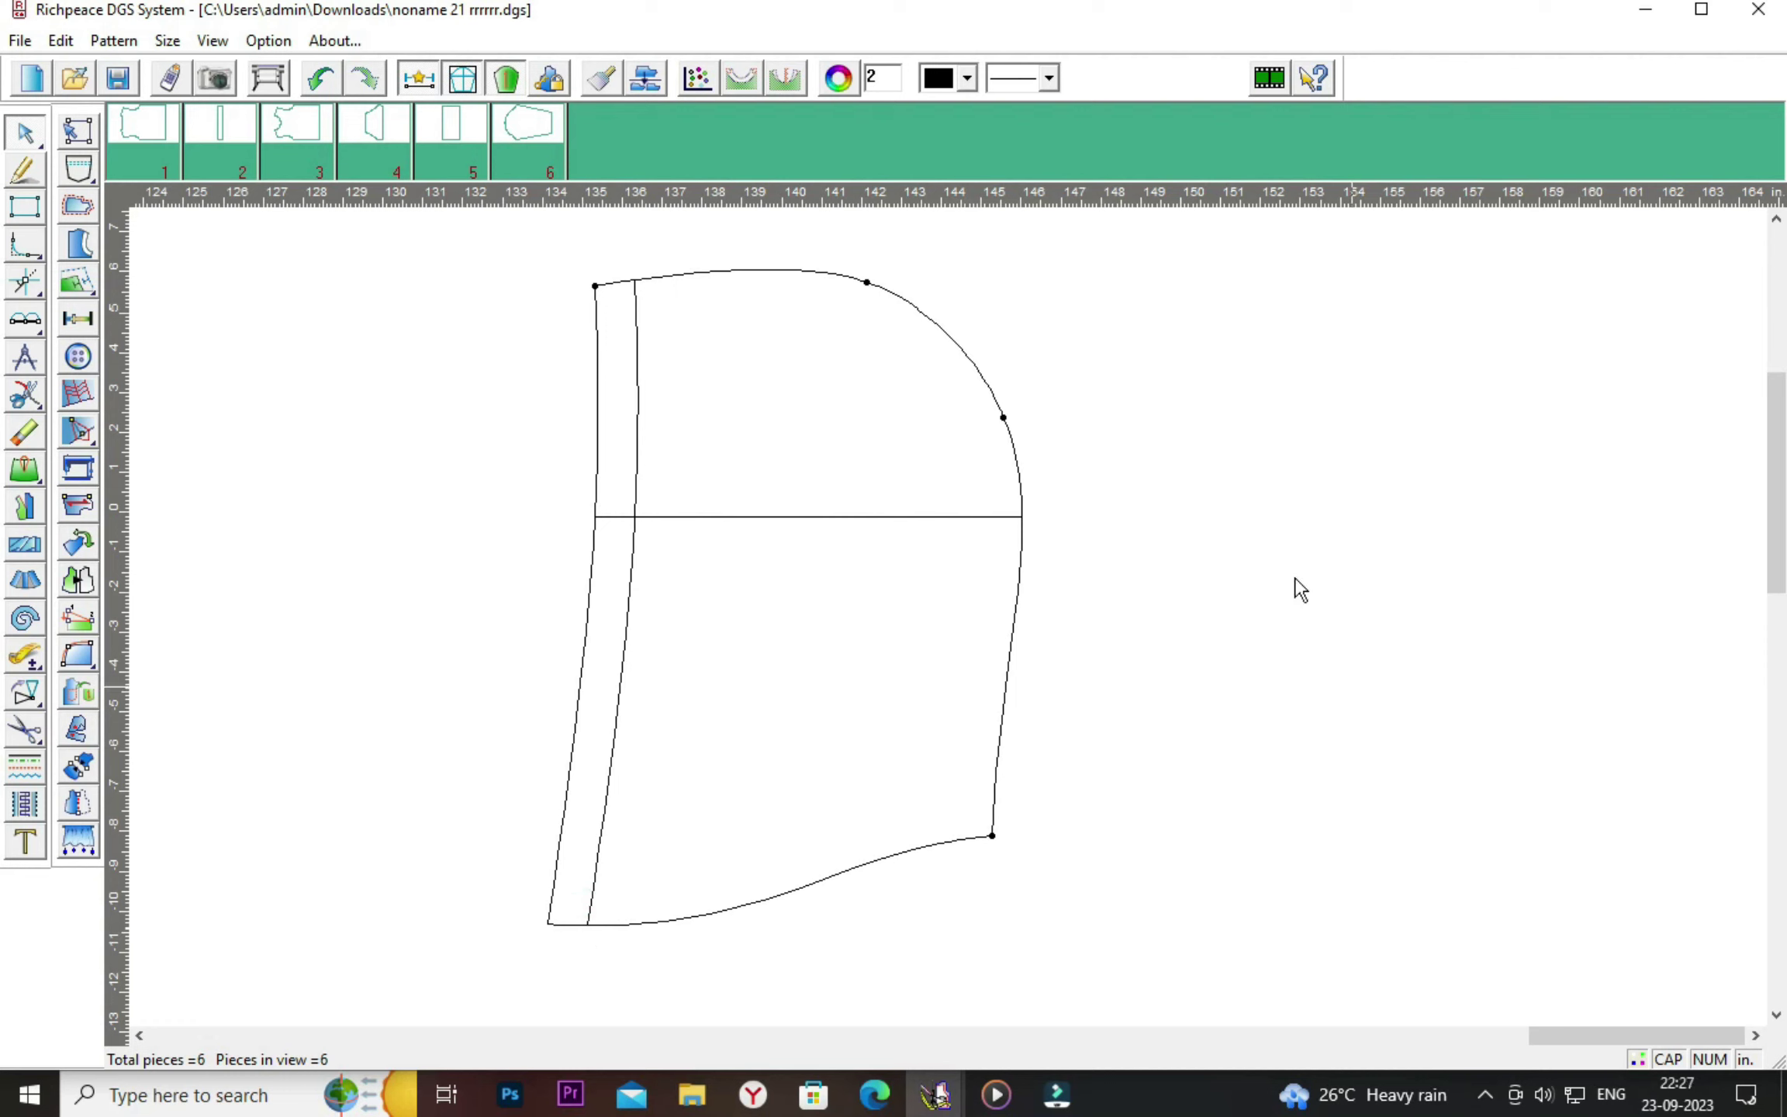
{"action": "left_click", "coordinate": [25, 729]}
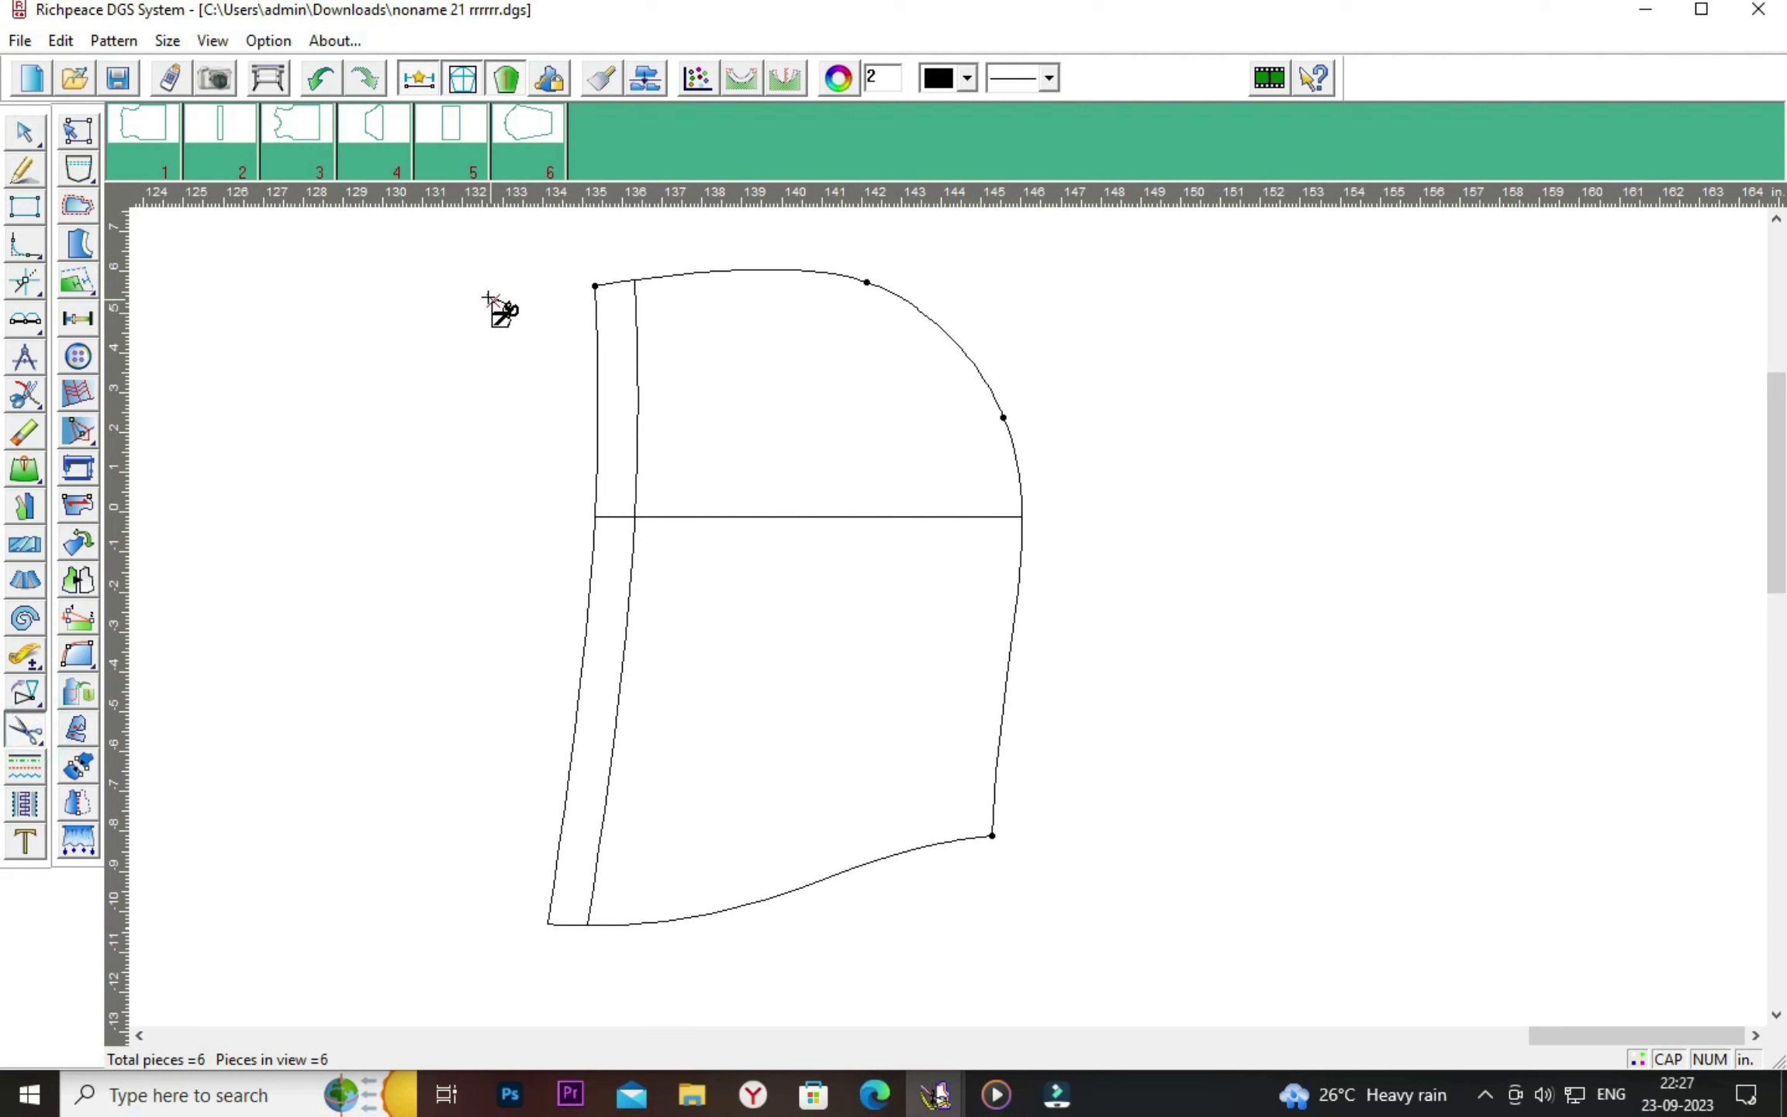
Cut the hood outline out as new pattern piece 7.
{"action": "left_click_drag", "start_coordinate": [467, 249], "coordinate": [1069, 957]}
{"action": "right_click", "coordinate": [1241, 677]}
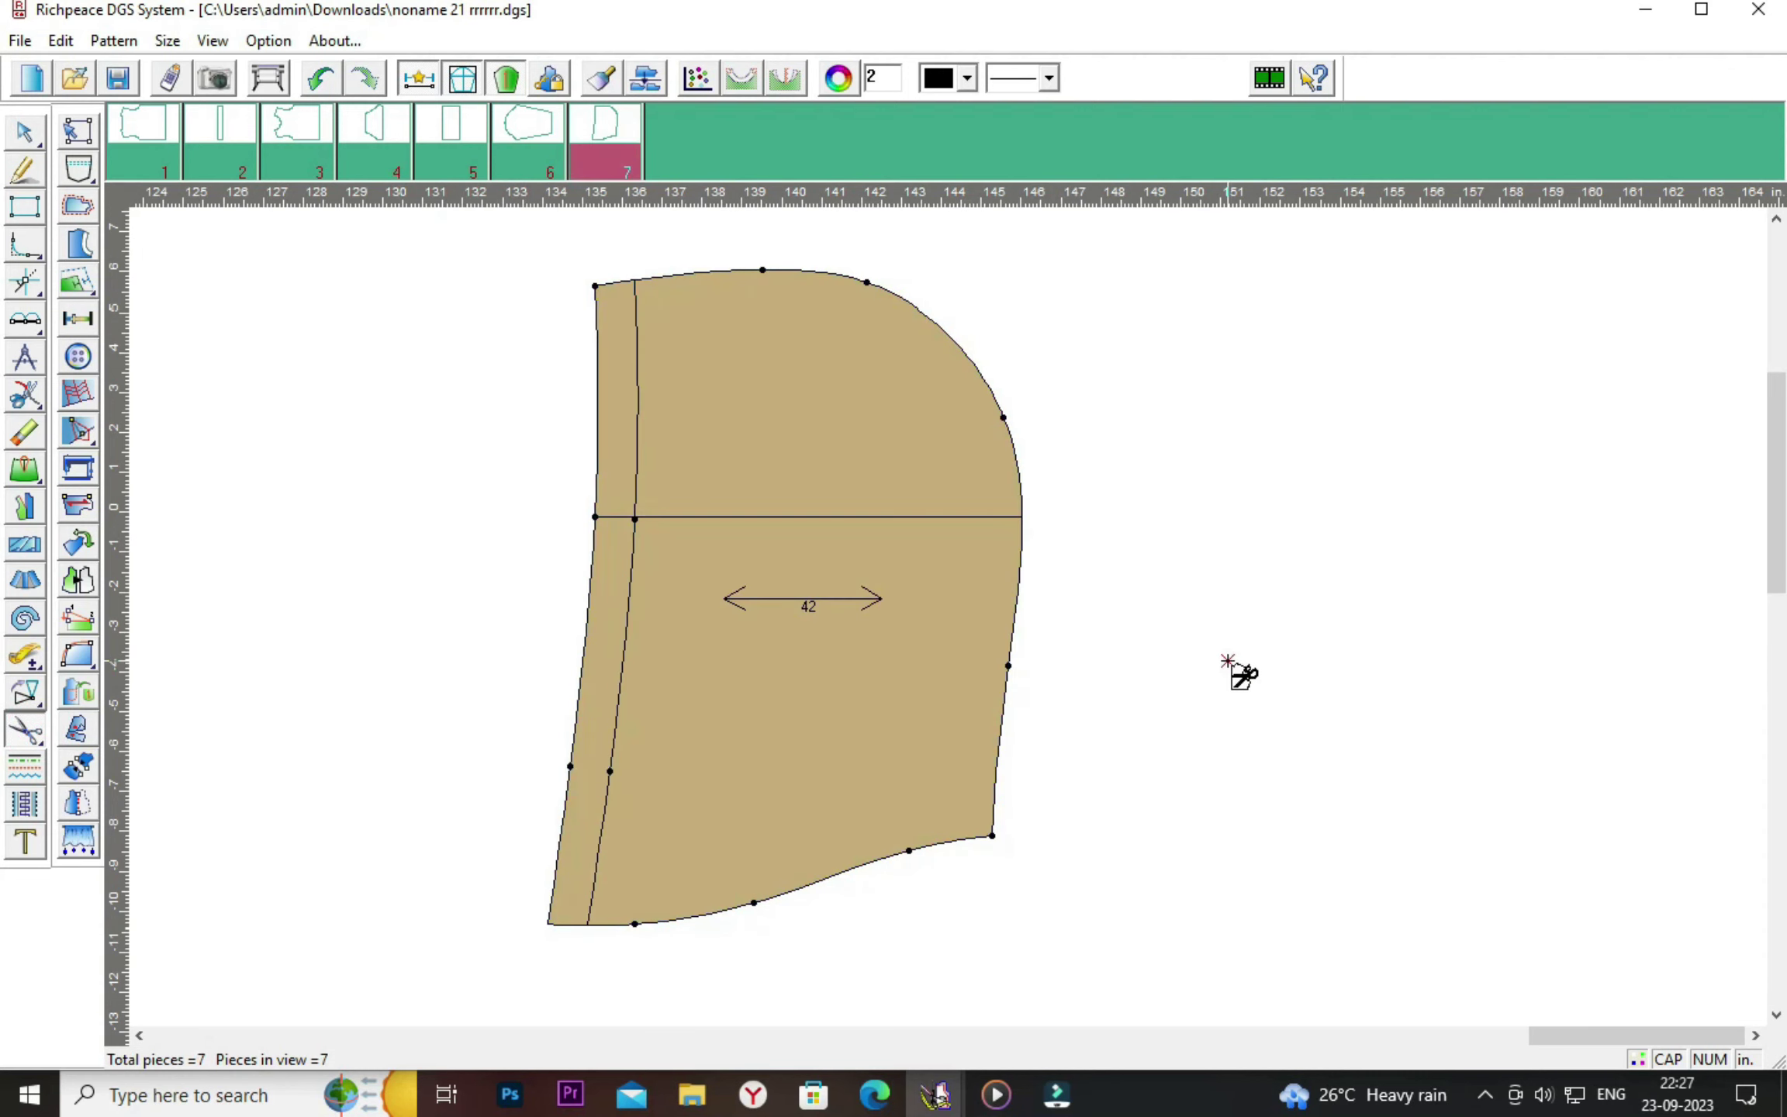
{"action": "left_click", "coordinate": [1291, 690]}
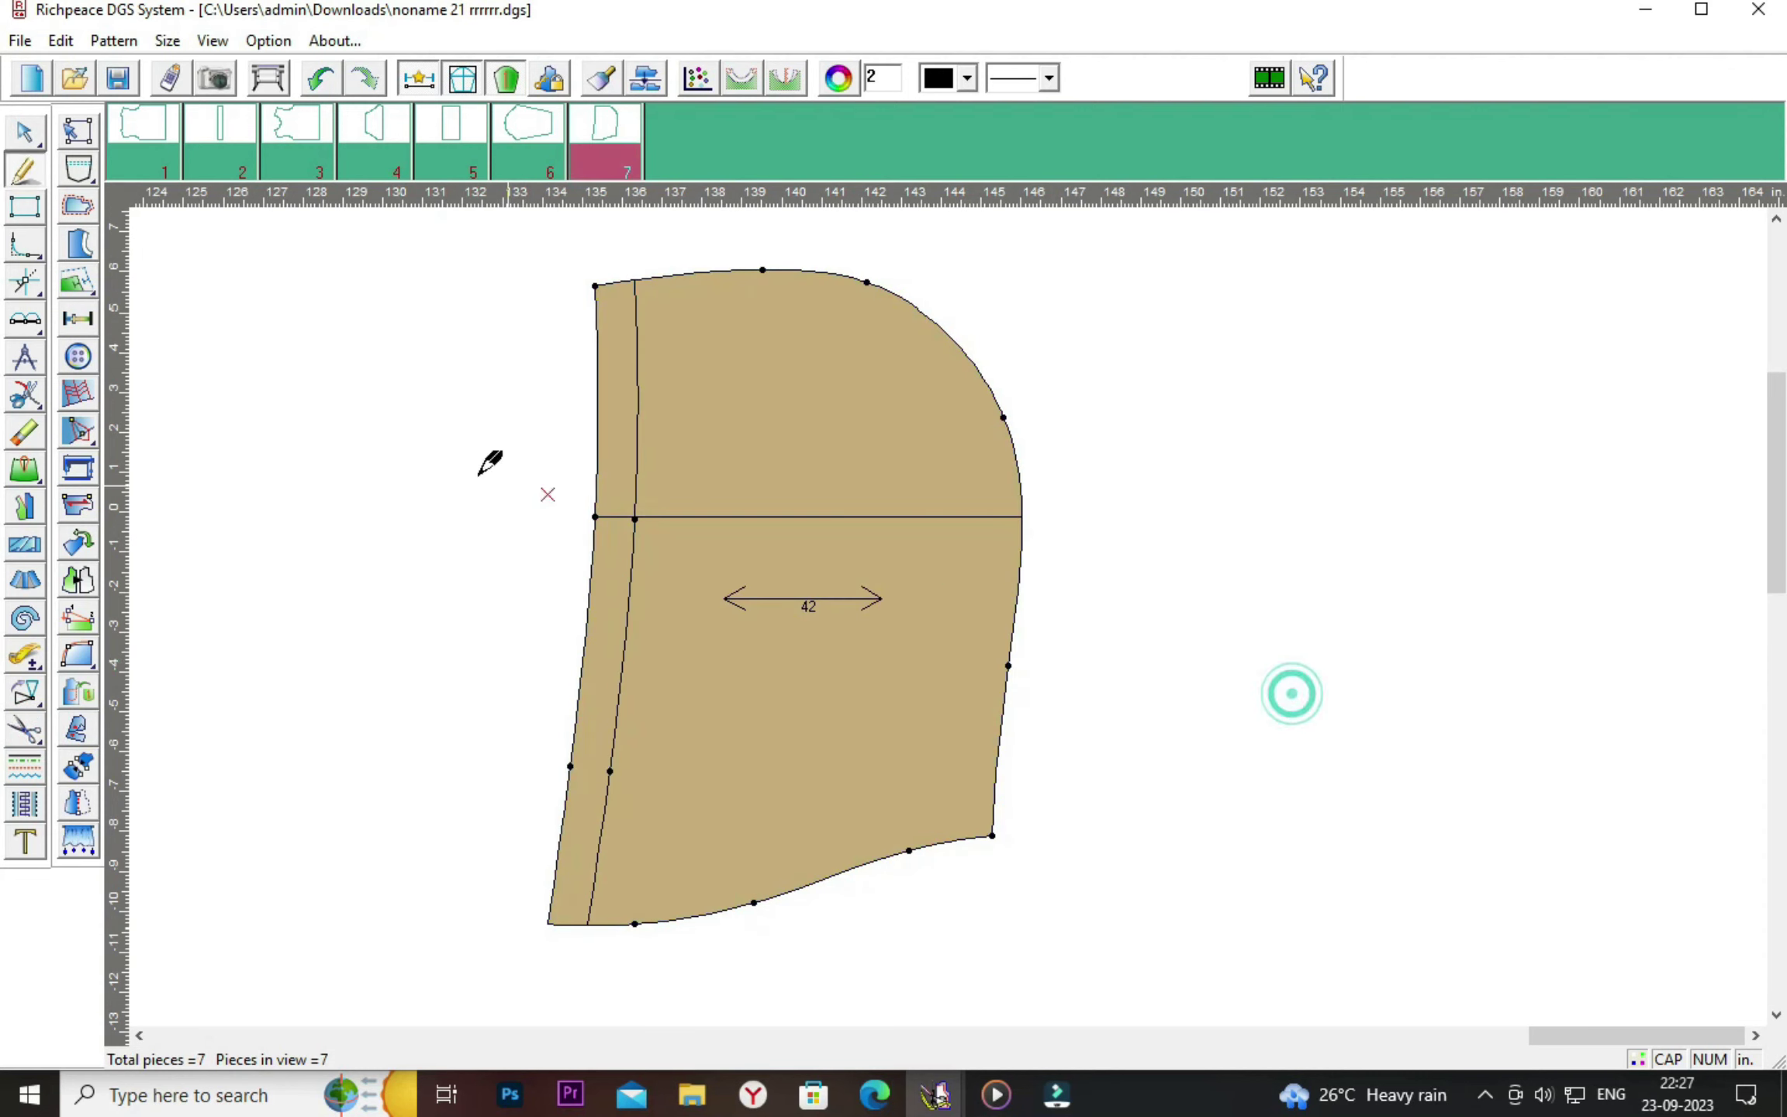
Apply a seam allowance around the hood piece only, in the Seam of pattern dialog.
{"action": "left_click", "coordinate": [76, 207]}
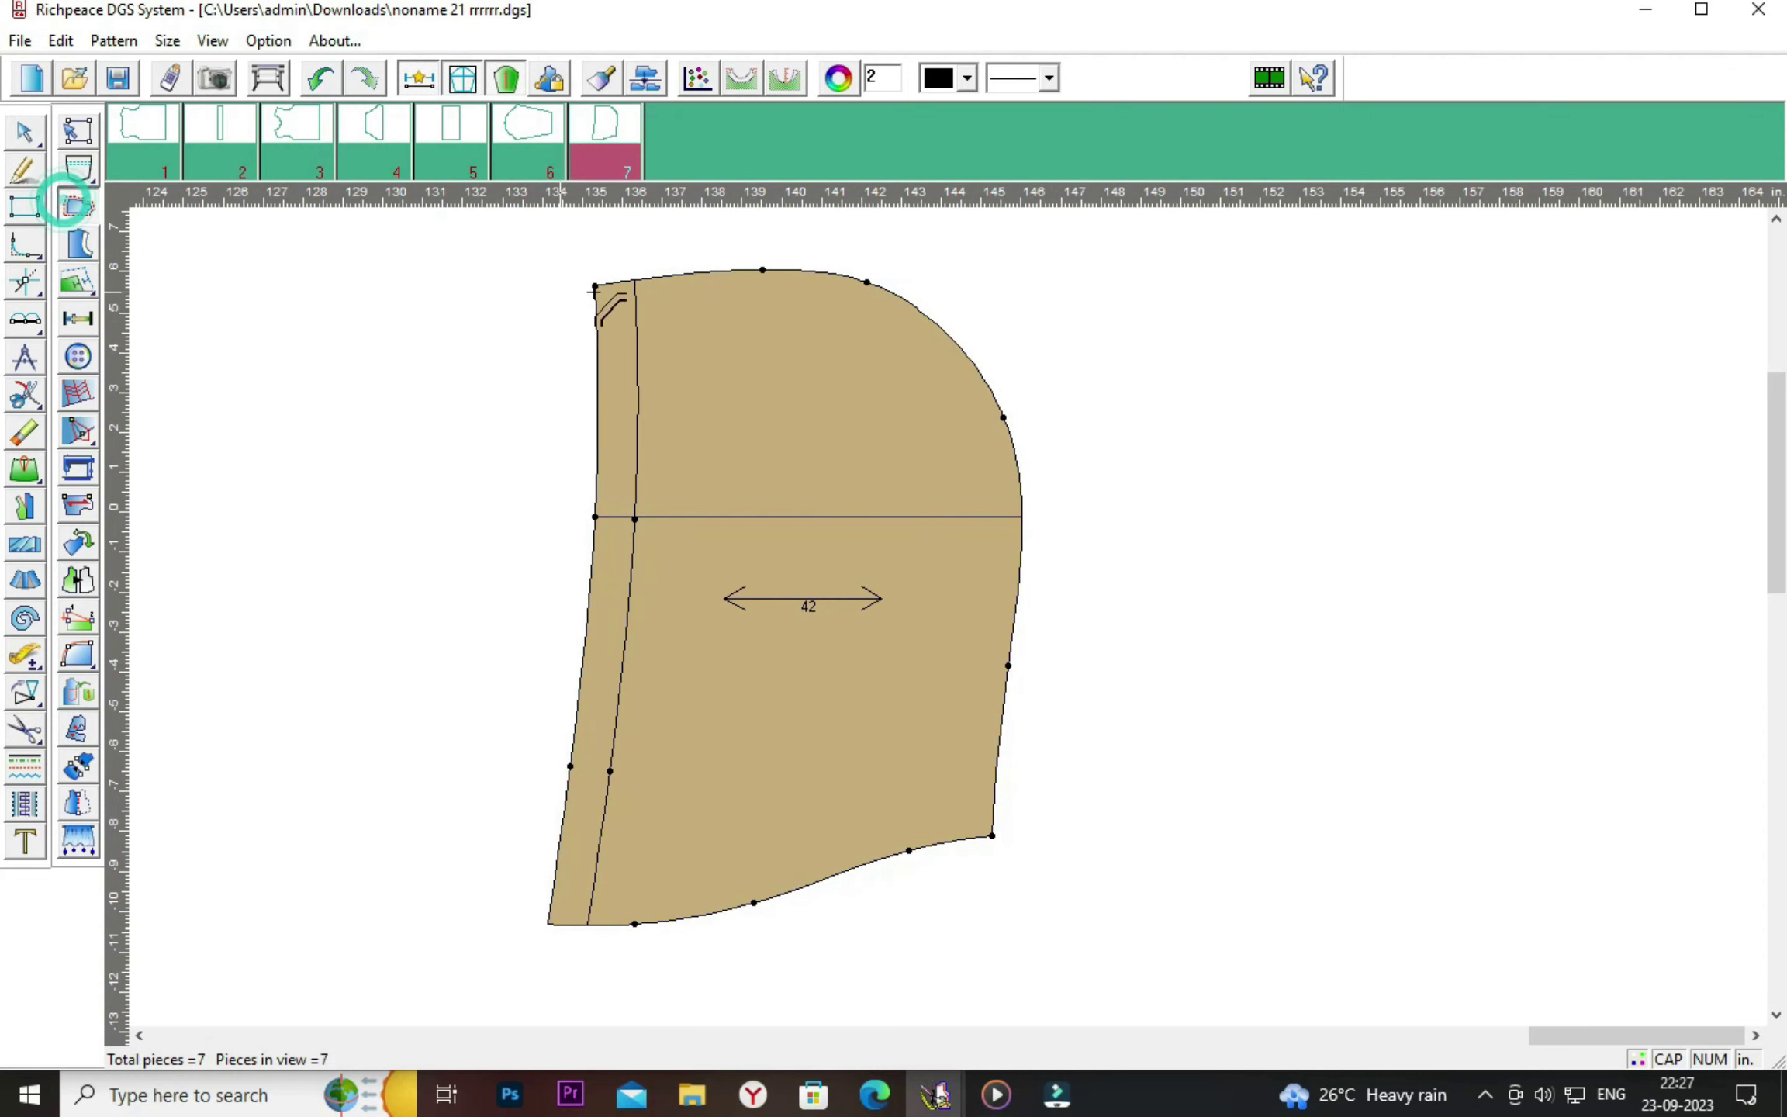
{"action": "left_click", "coordinate": [762, 270]}
{"action": "left_click_drag", "start_coordinate": [985, 310], "coordinate": [1289, 269]}
{"action": "left_click", "coordinate": [1267, 335]}
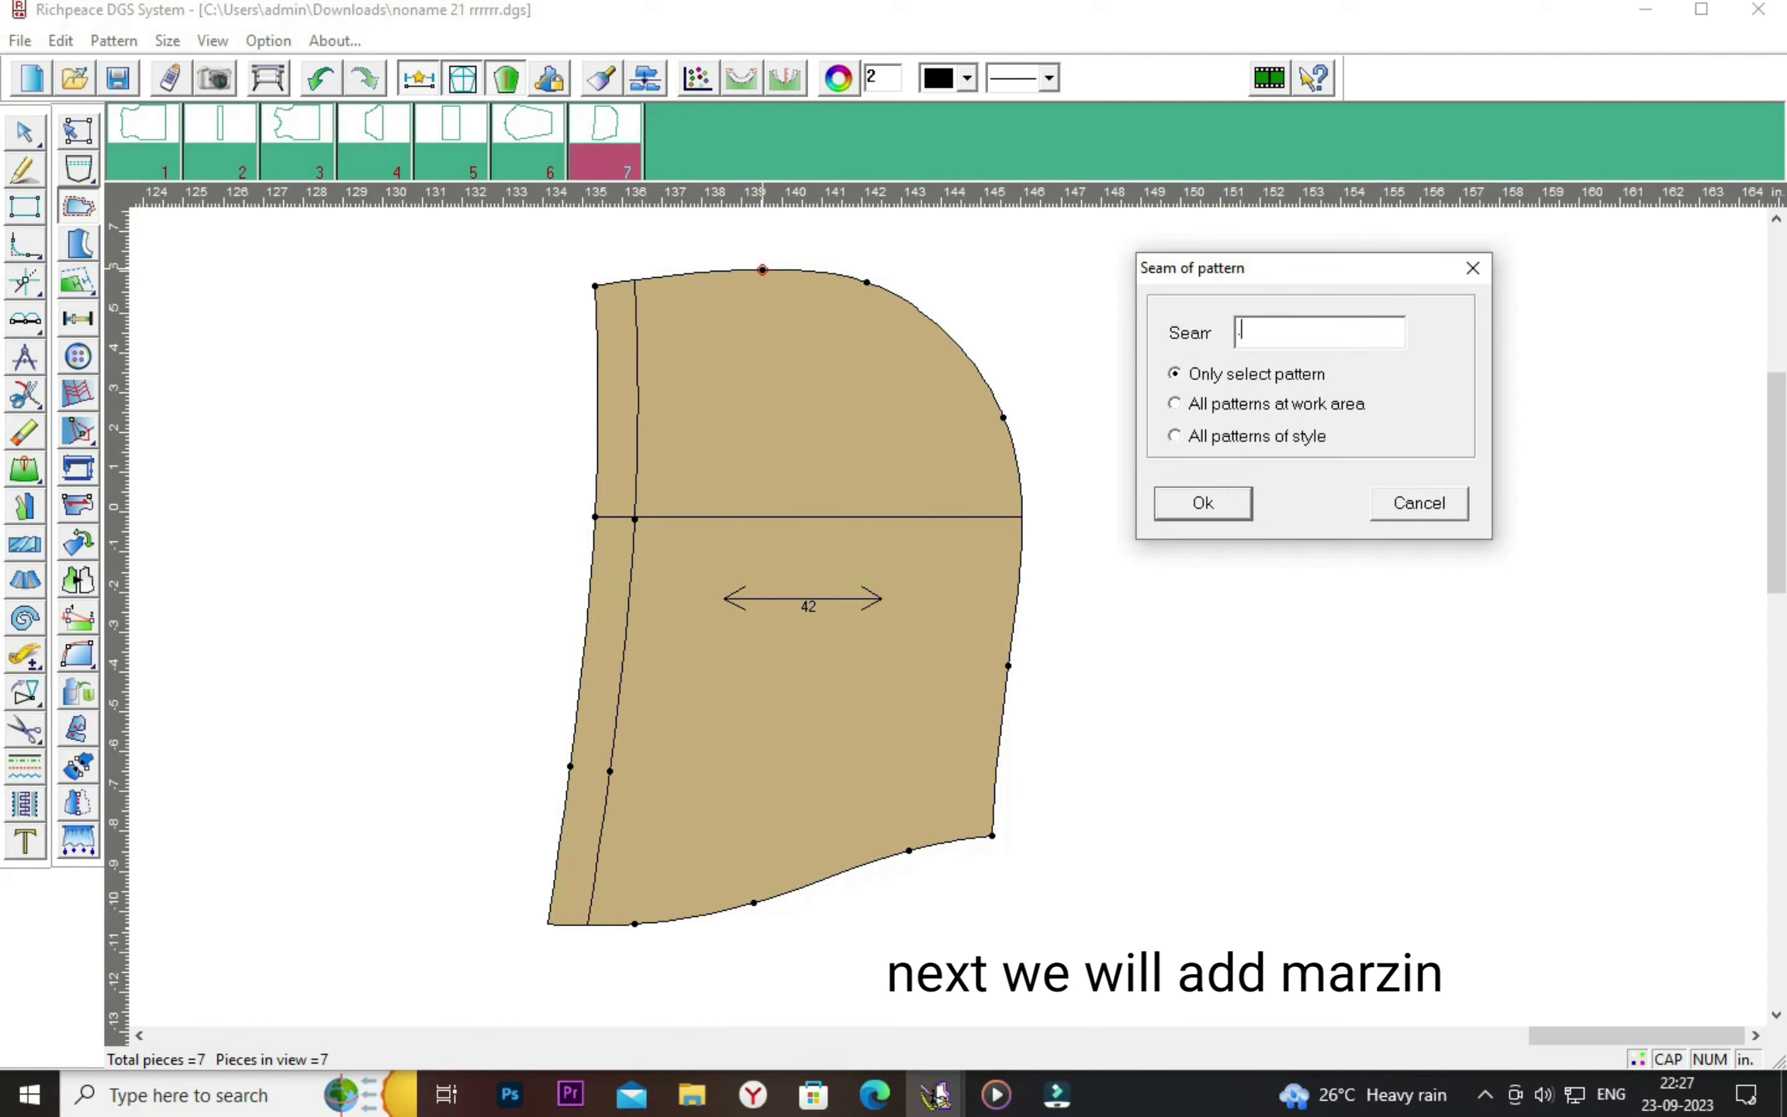
{"action": "type", "text": ".4"}
{"action": "left_click", "coordinate": [1250, 503]}
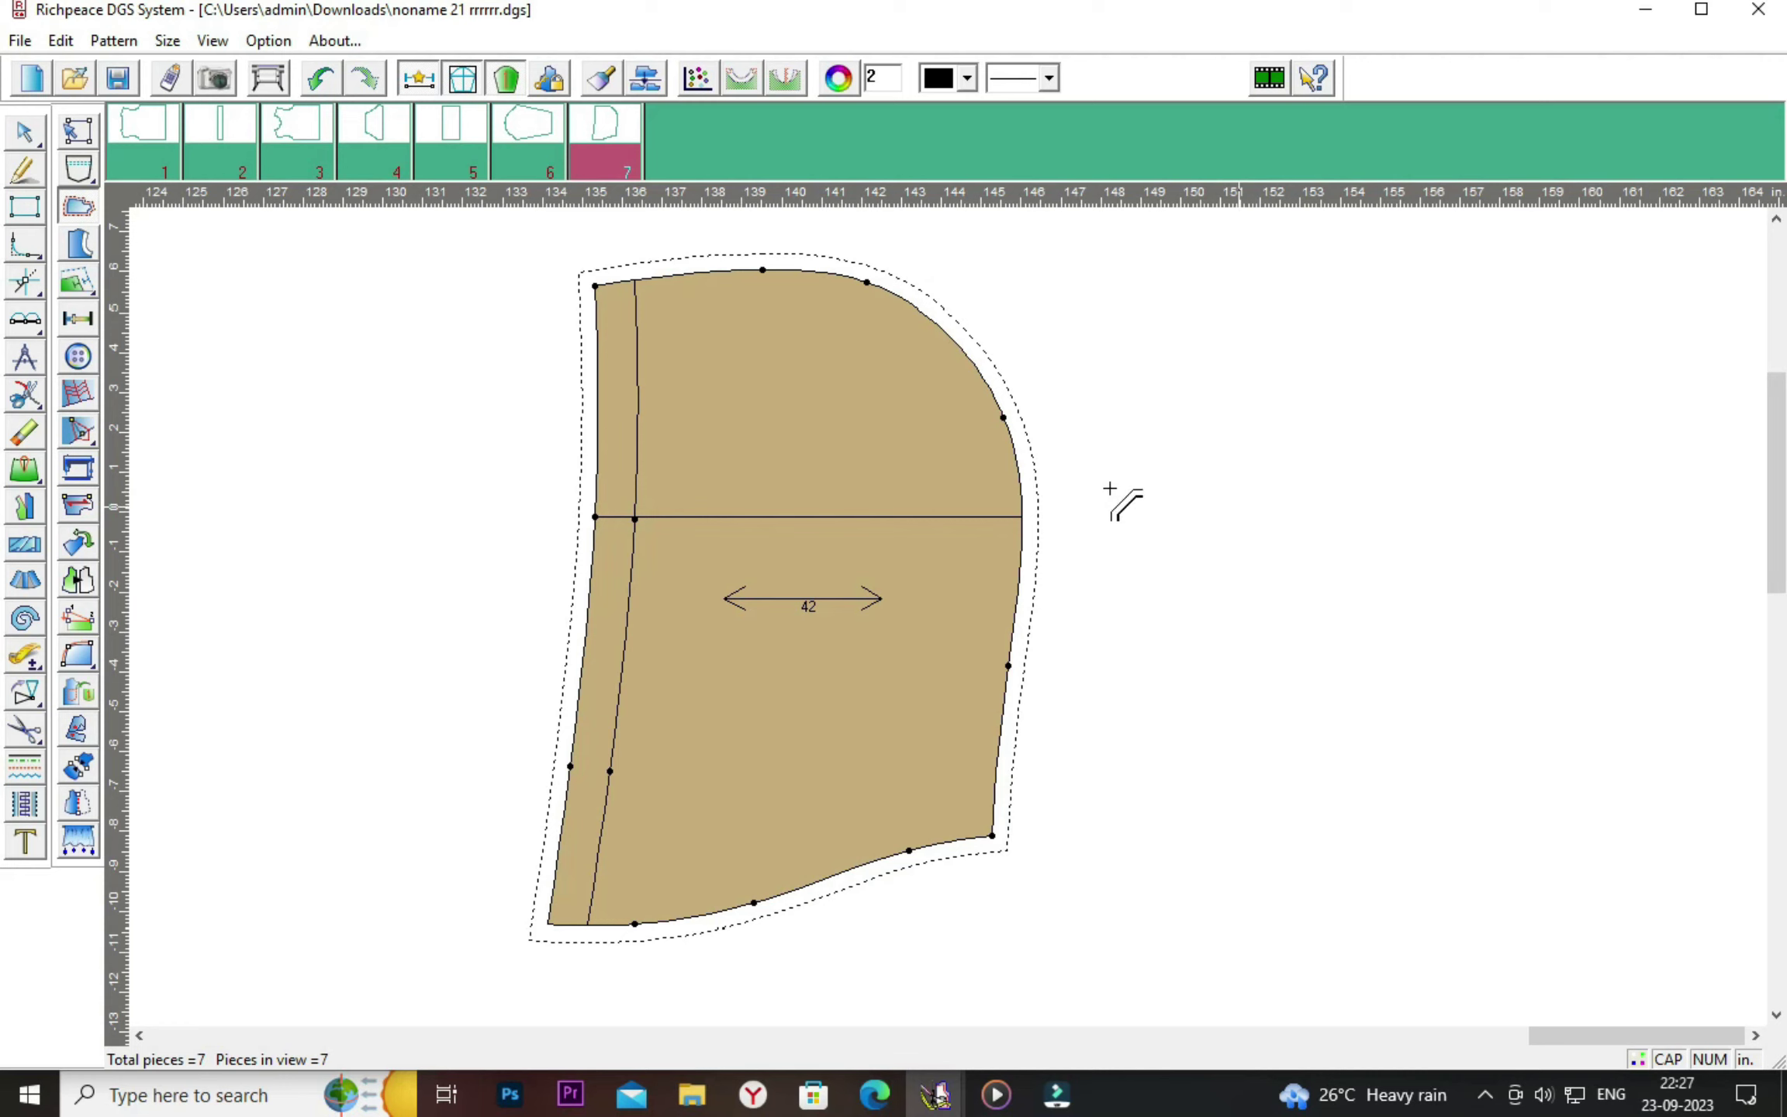
{"action": "left_click", "coordinate": [24, 170]}
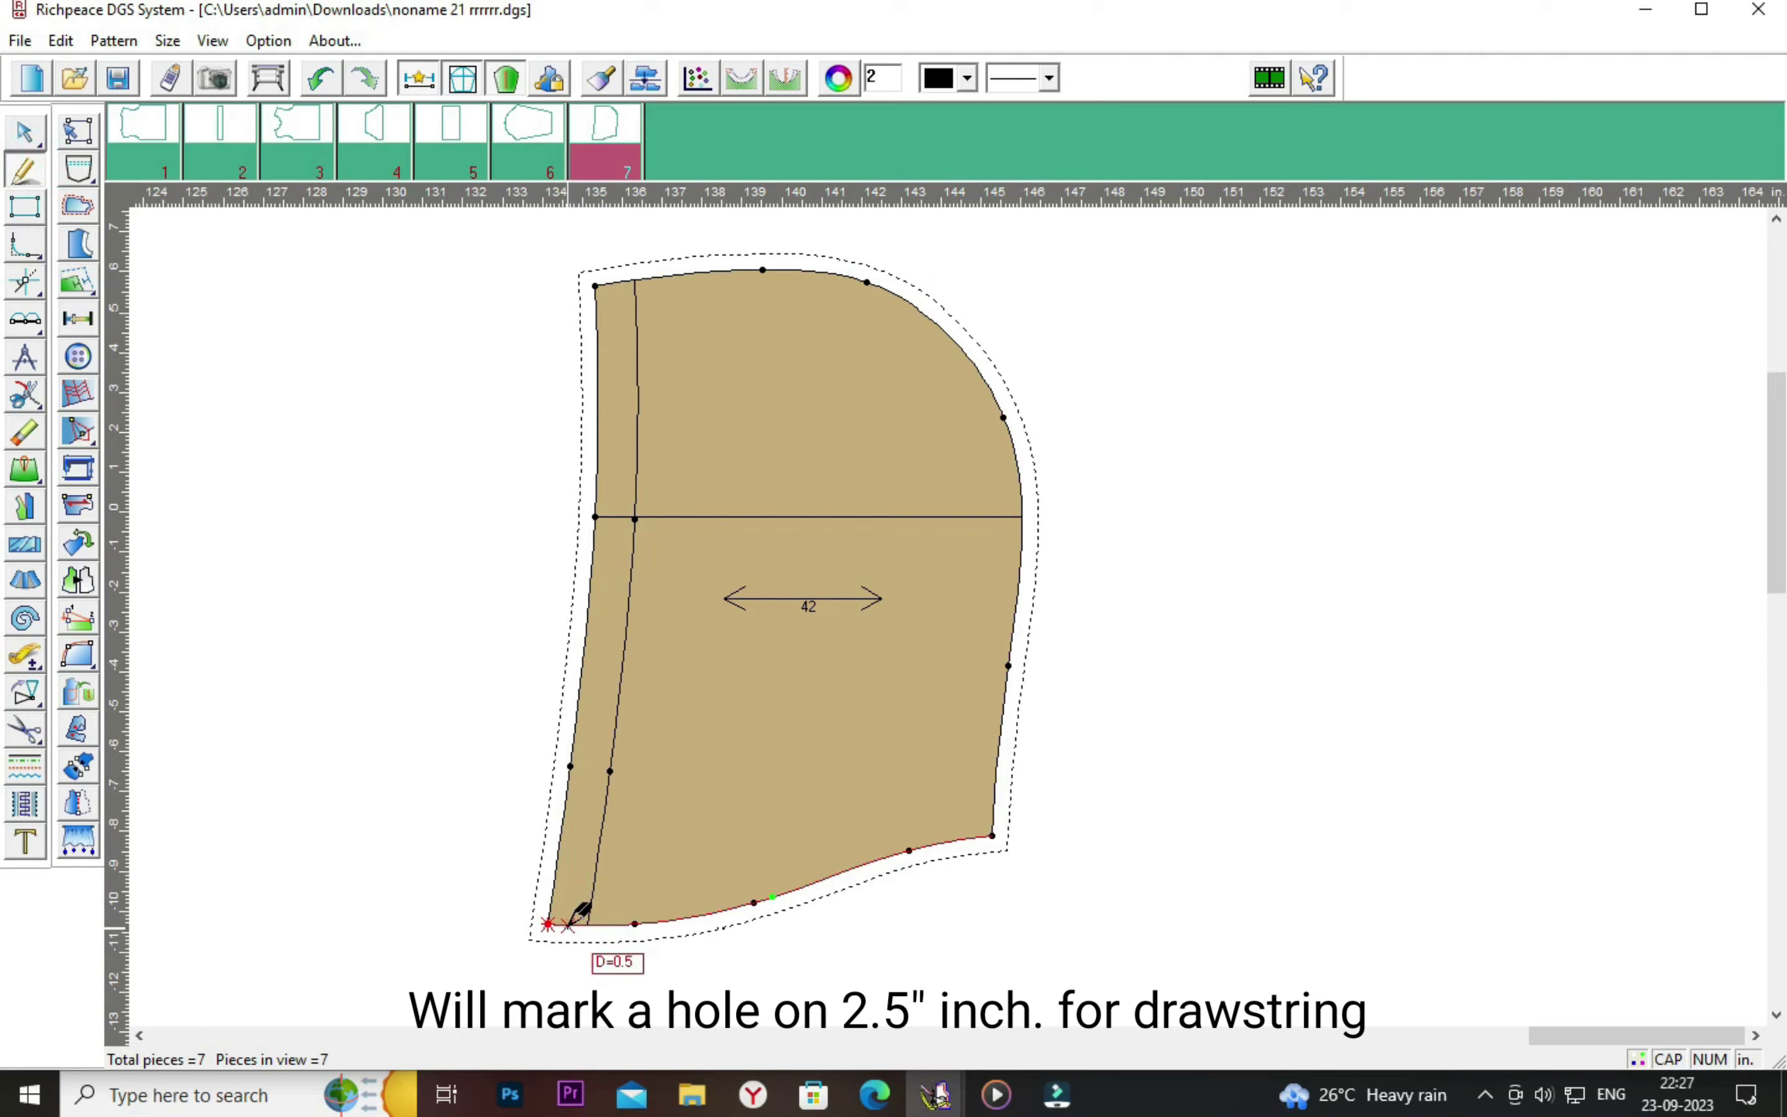
Mark a point 2.58 in up the front seam from the bottom corner.
{"action": "left_click", "coordinate": [570, 922]}
{"action": "left_click", "coordinate": [646, 870]}
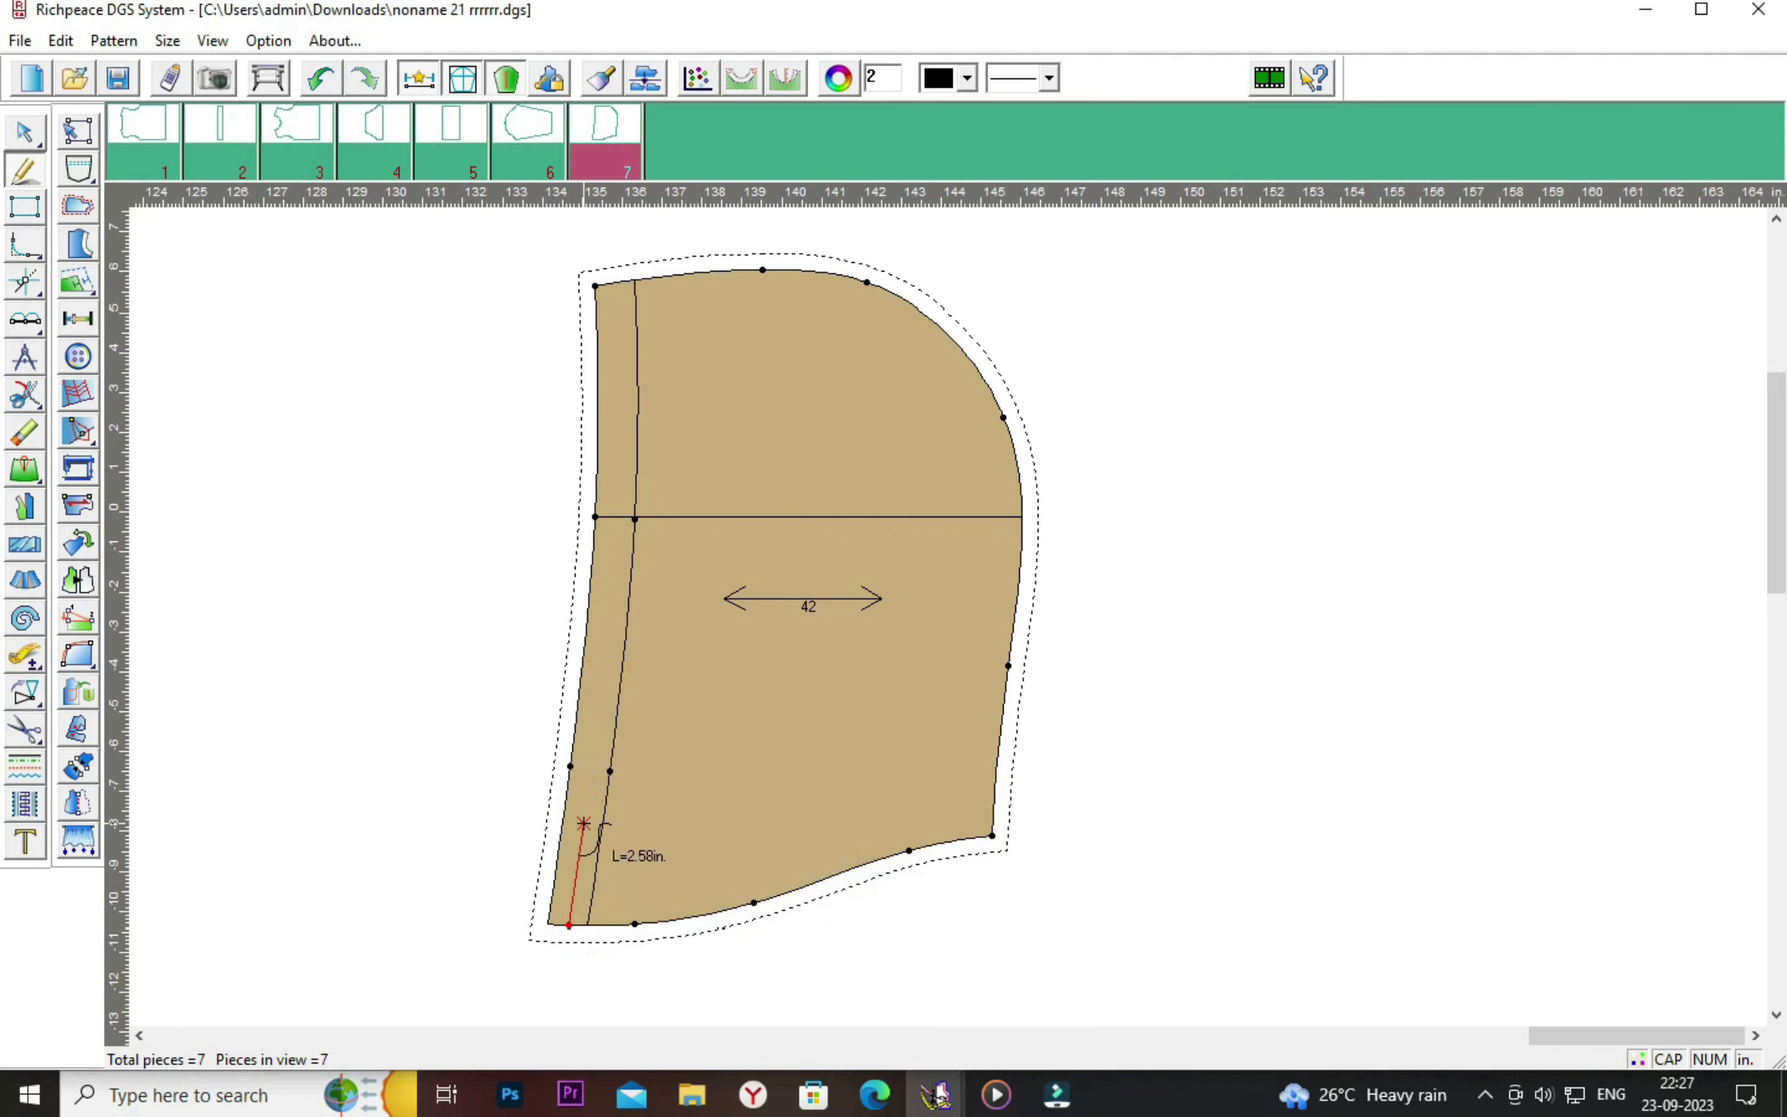
{"action": "left_click", "coordinate": [583, 823]}
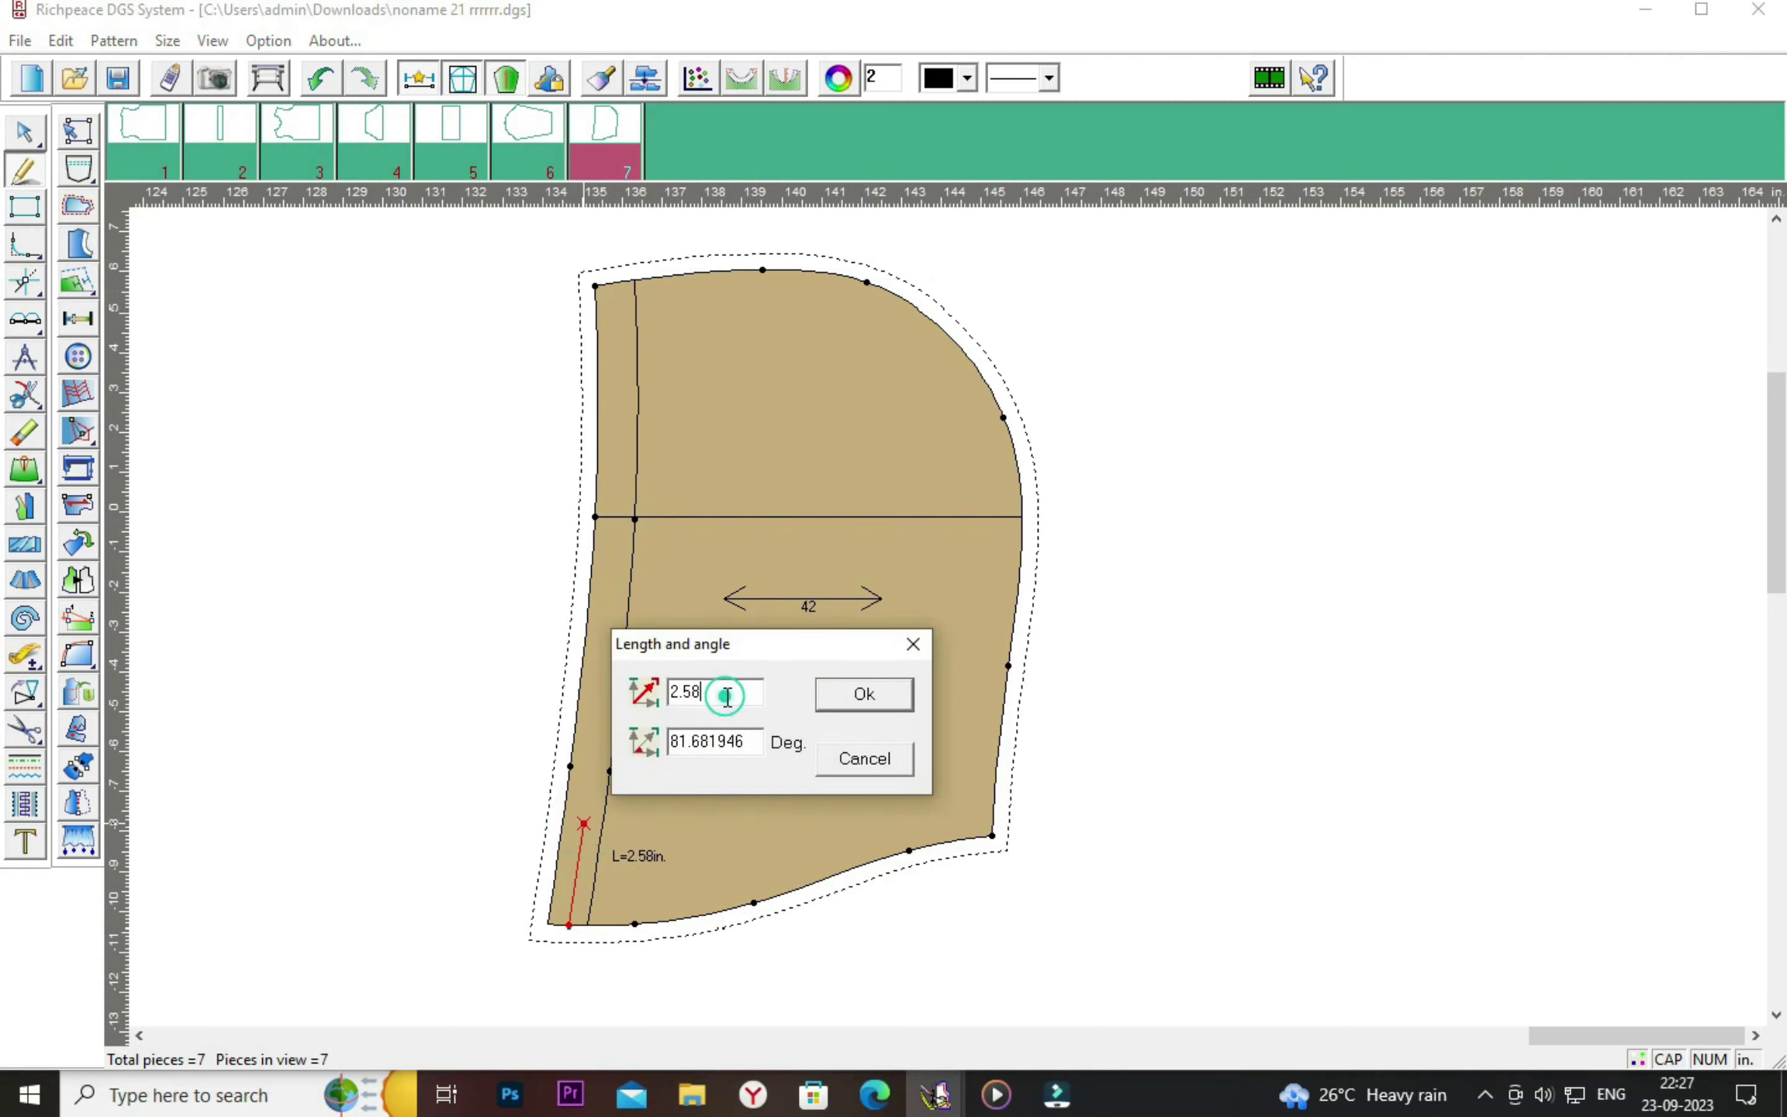
{"action": "left_click", "coordinate": [868, 694]}
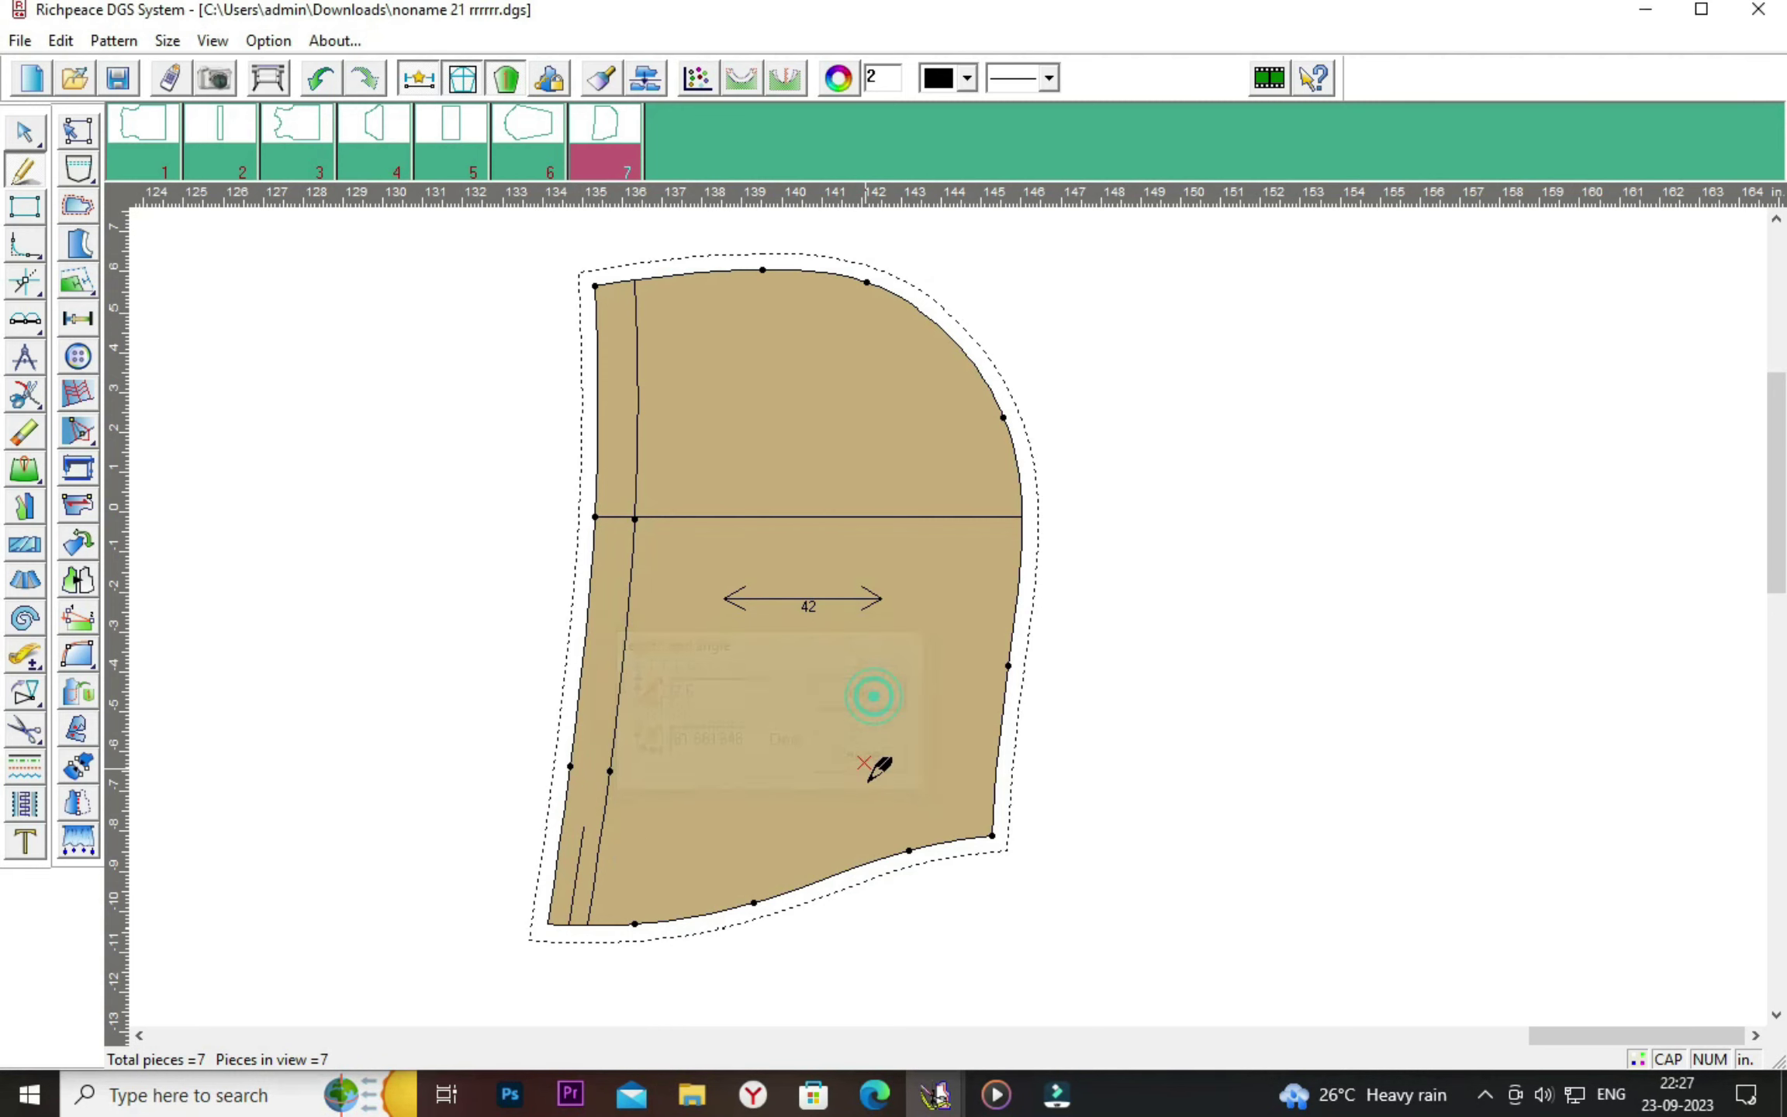
Place a drill hole with radius 0.2 at the marked point.
{"action": "left_click", "coordinate": [76, 361]}
{"action": "left_click", "coordinate": [584, 827]}
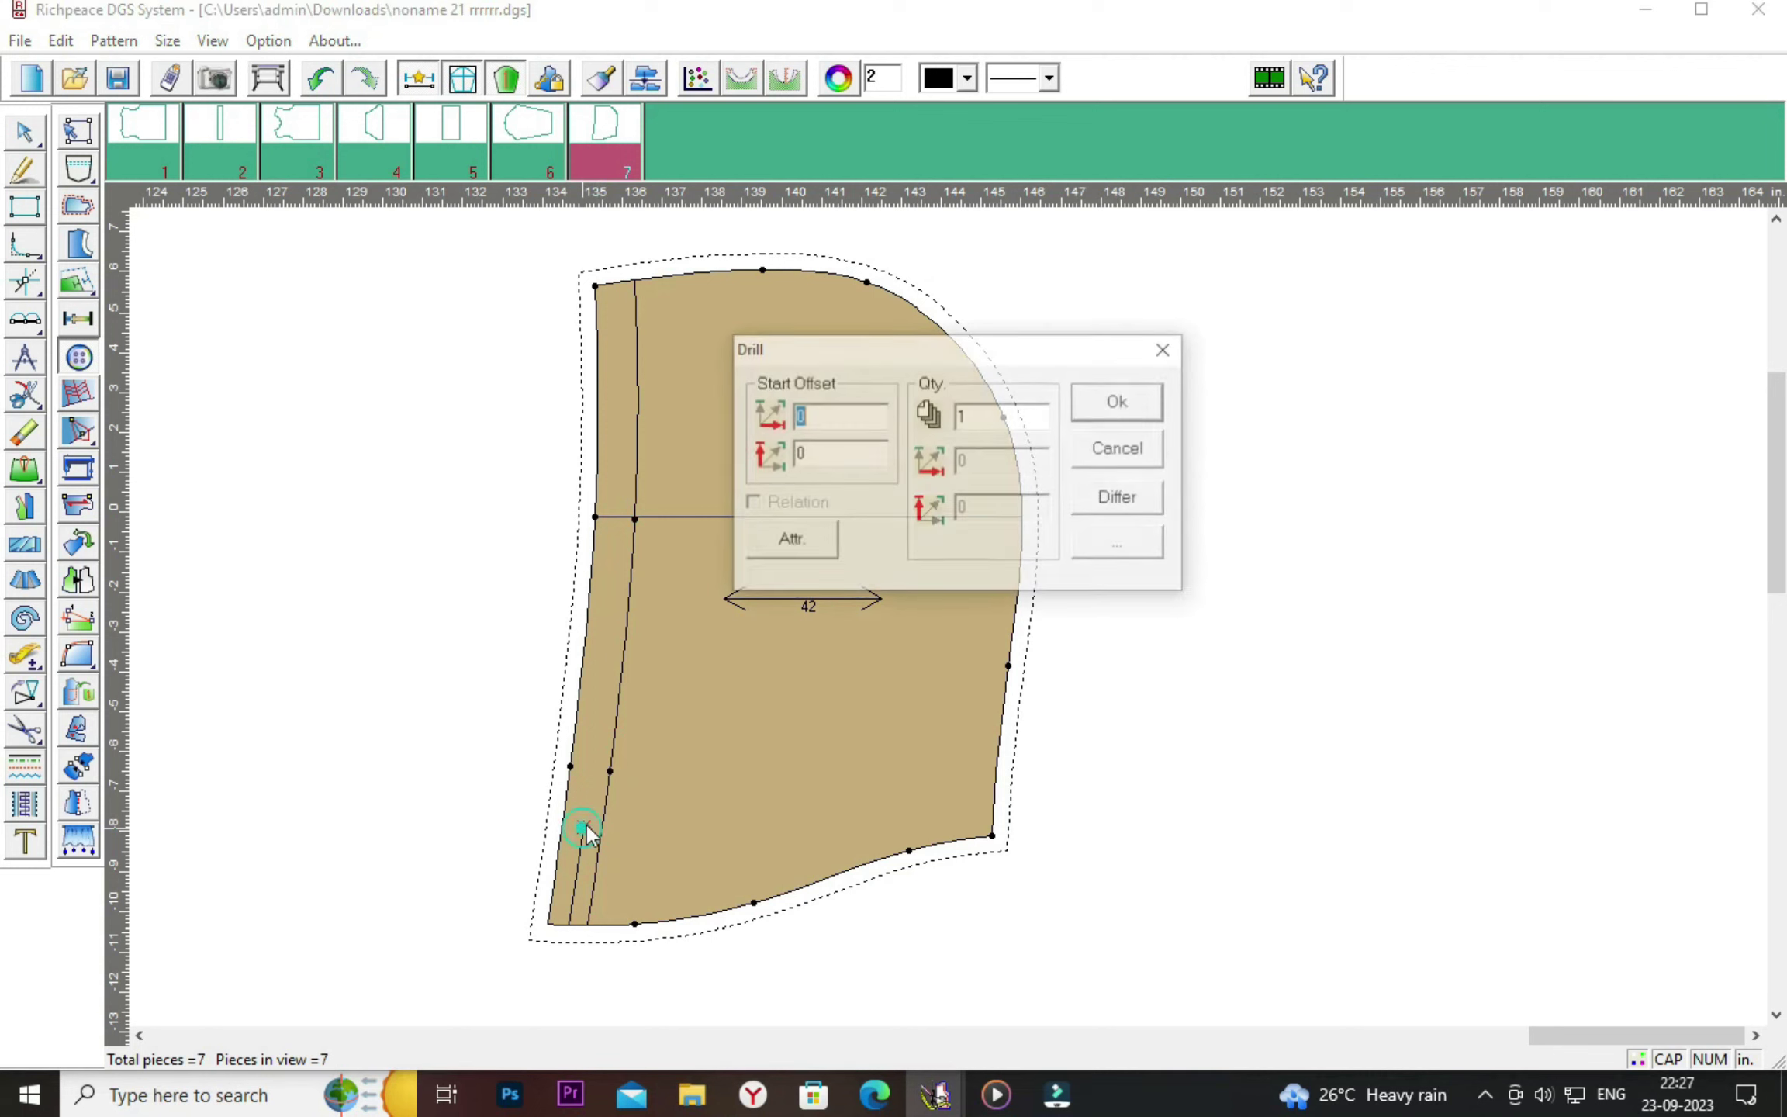
{"action": "left_click", "coordinate": [815, 543]}
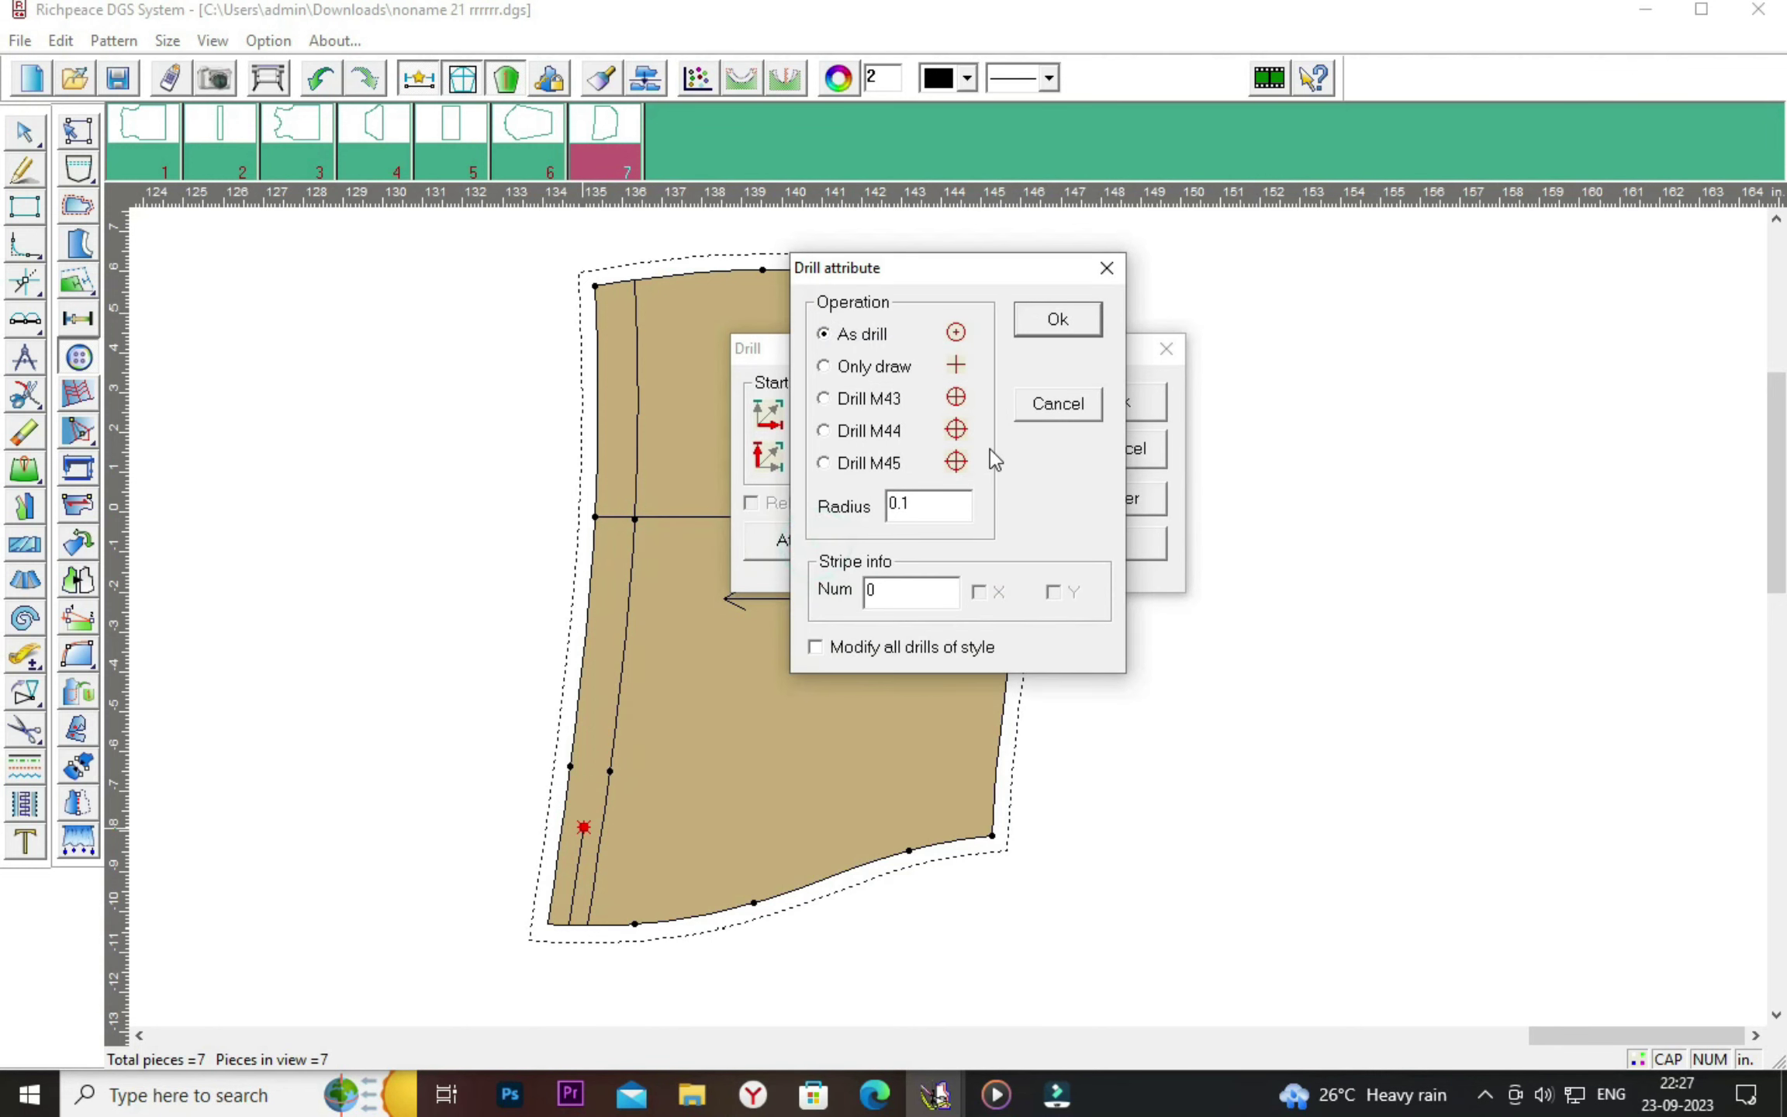
{"action": "left_click", "coordinate": [928, 508]}
{"action": "key", "text": "BackSpace"}
{"action": "left_click", "coordinate": [1057, 319]}
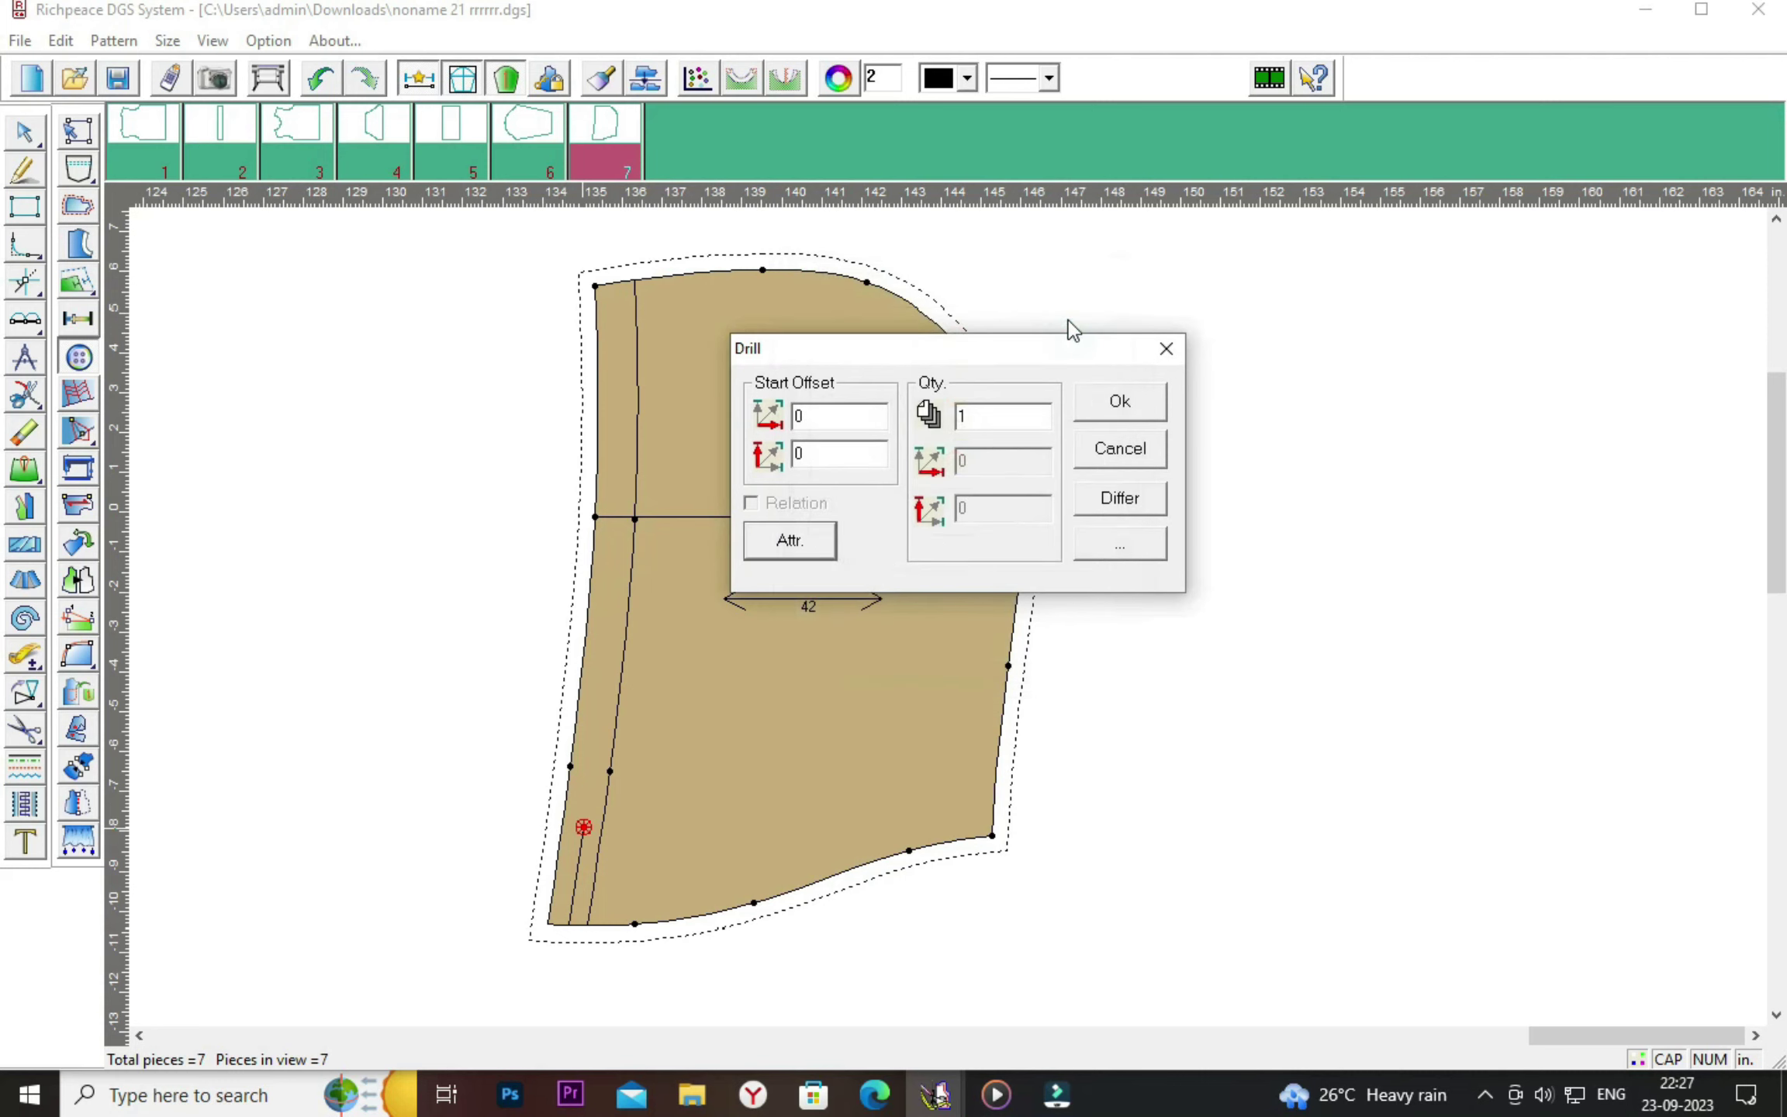
{"action": "left_click", "coordinate": [1120, 403]}
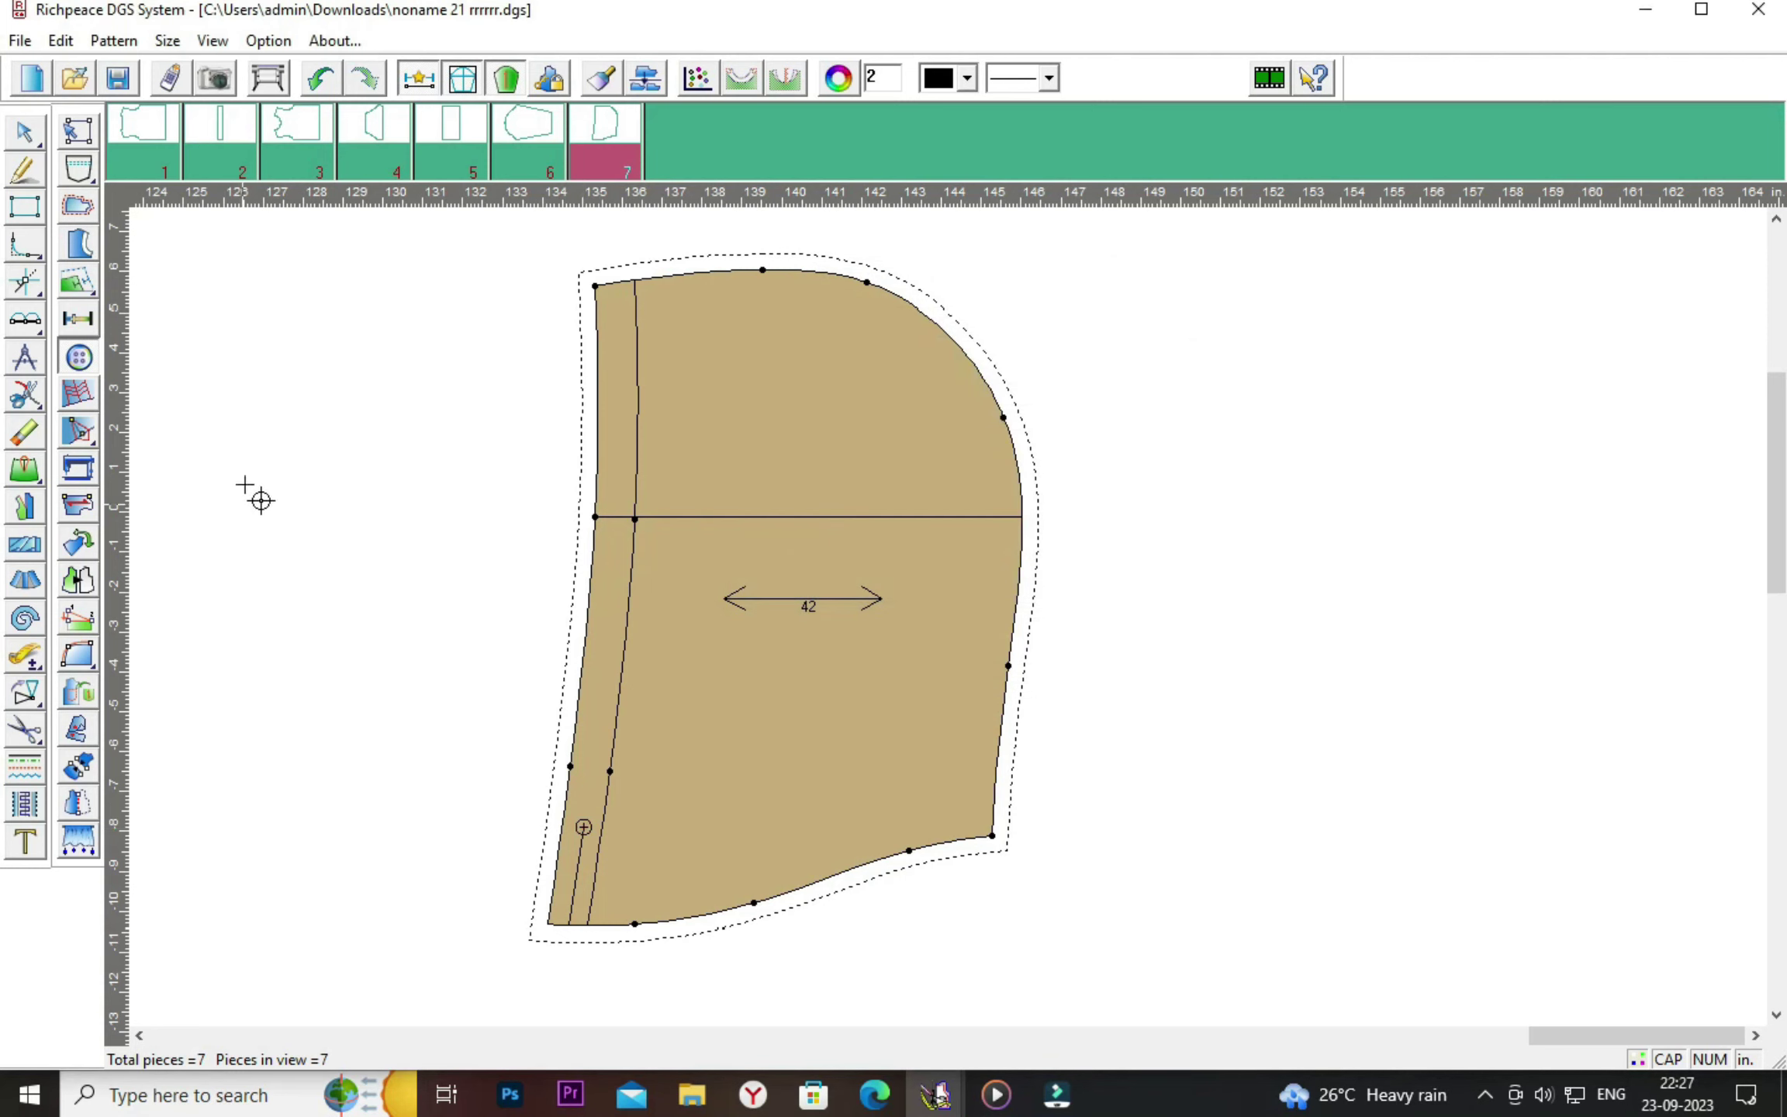
Add a 0.53 in notch at the hood's bottom front corner.
{"action": "left_click", "coordinate": [77, 281]}
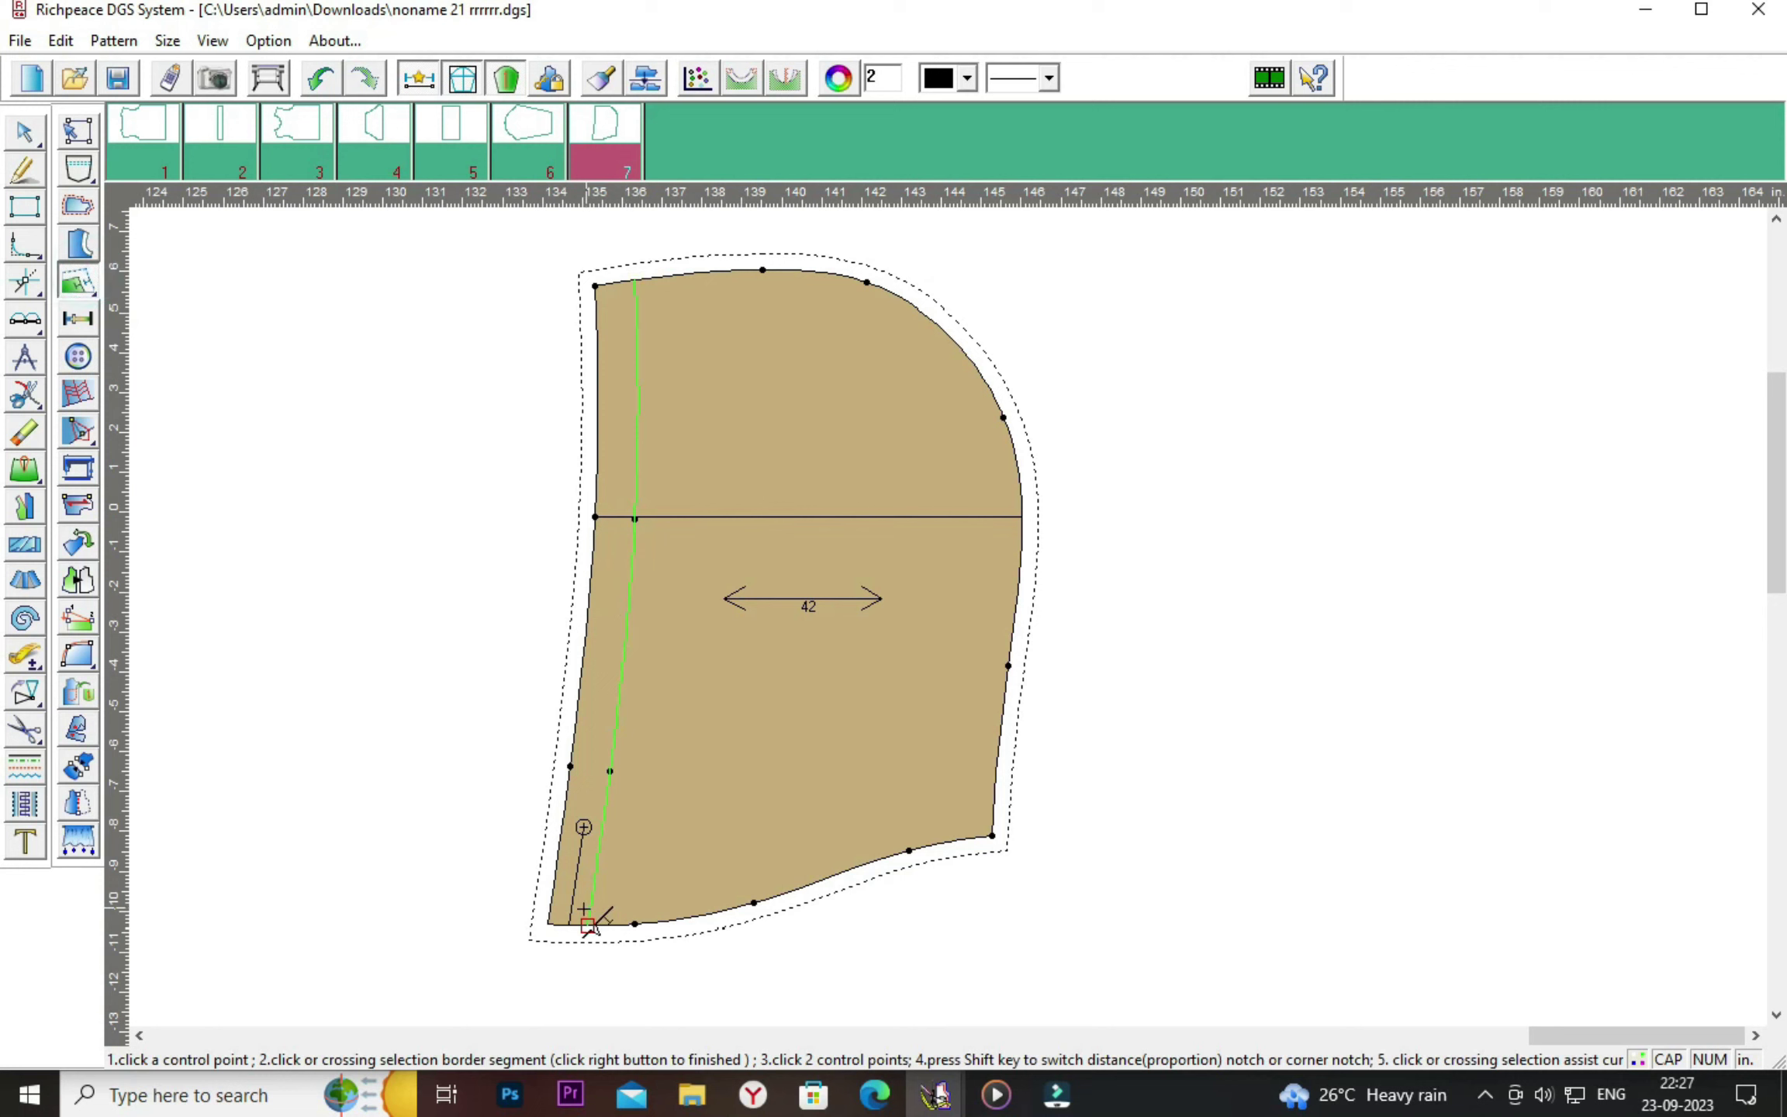
{"action": "left_click", "coordinate": [547, 924]}
{"action": "left_click", "coordinate": [568, 924]}
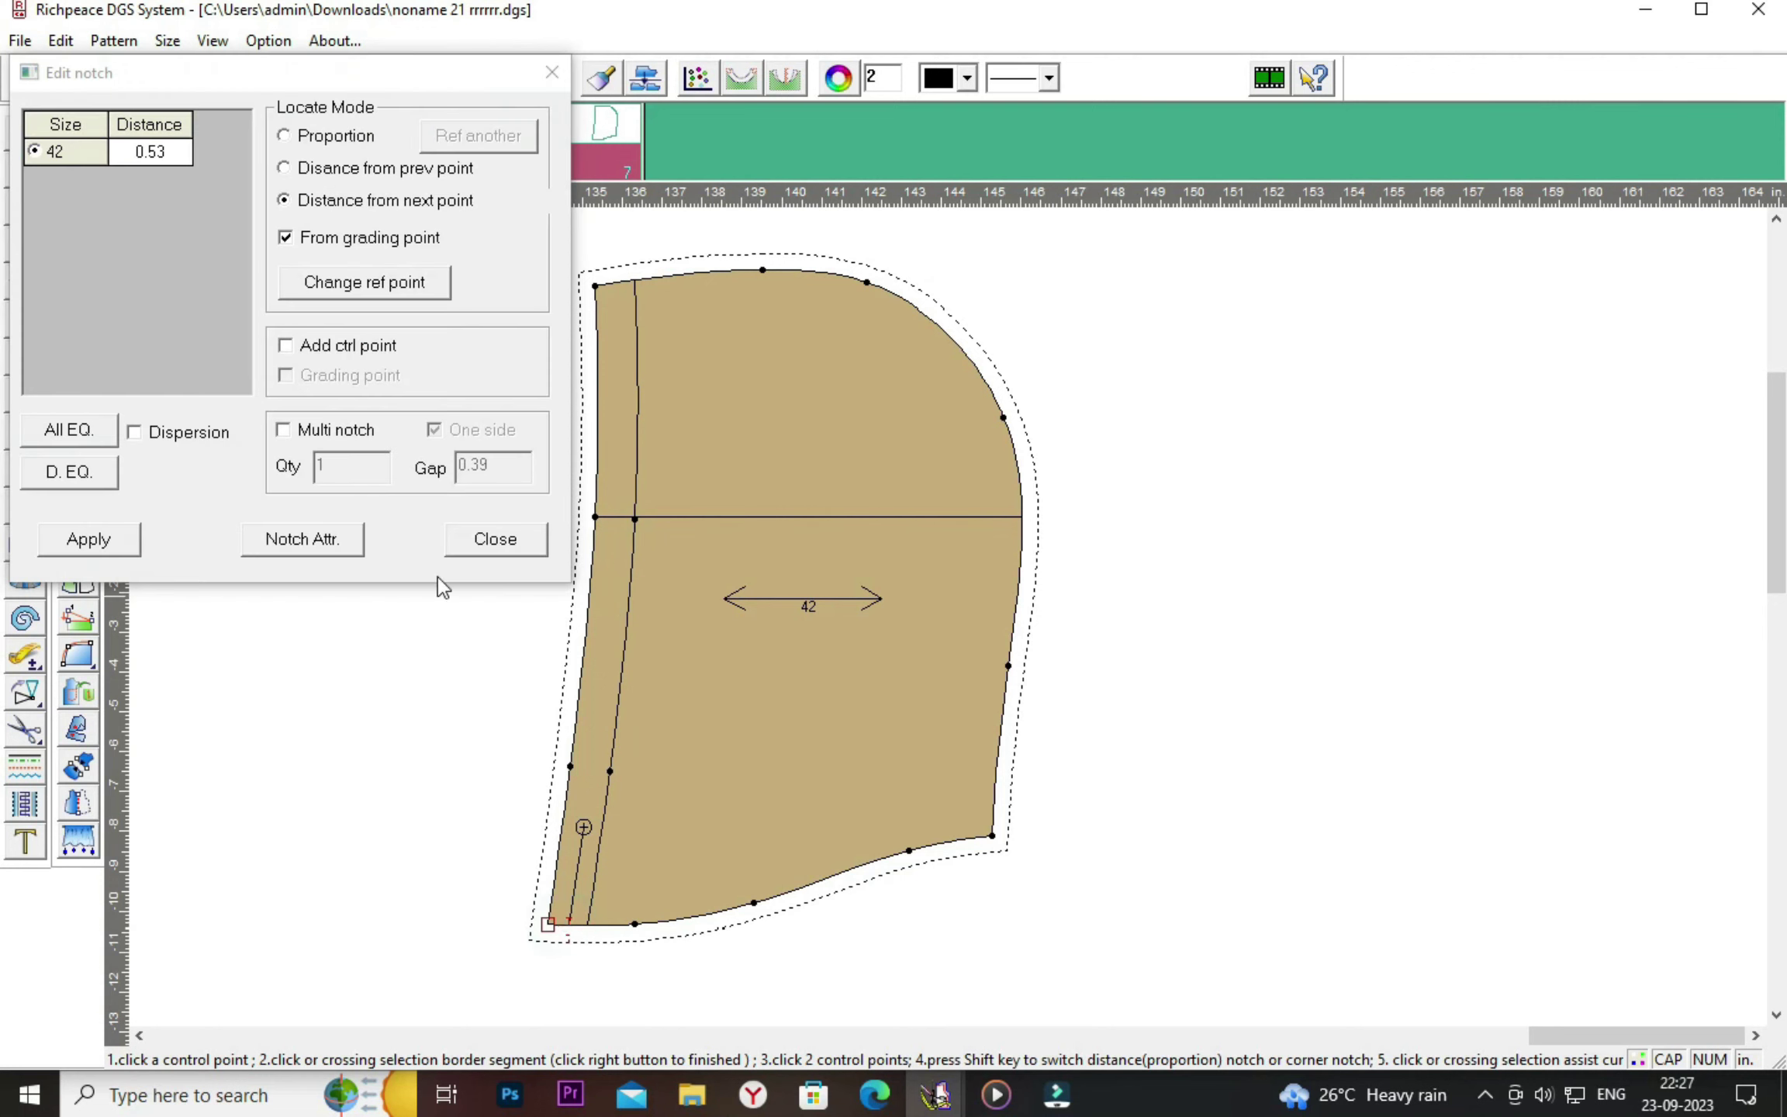
{"action": "left_click", "coordinate": [131, 543]}
{"action": "right_click", "coordinate": [1276, 625]}
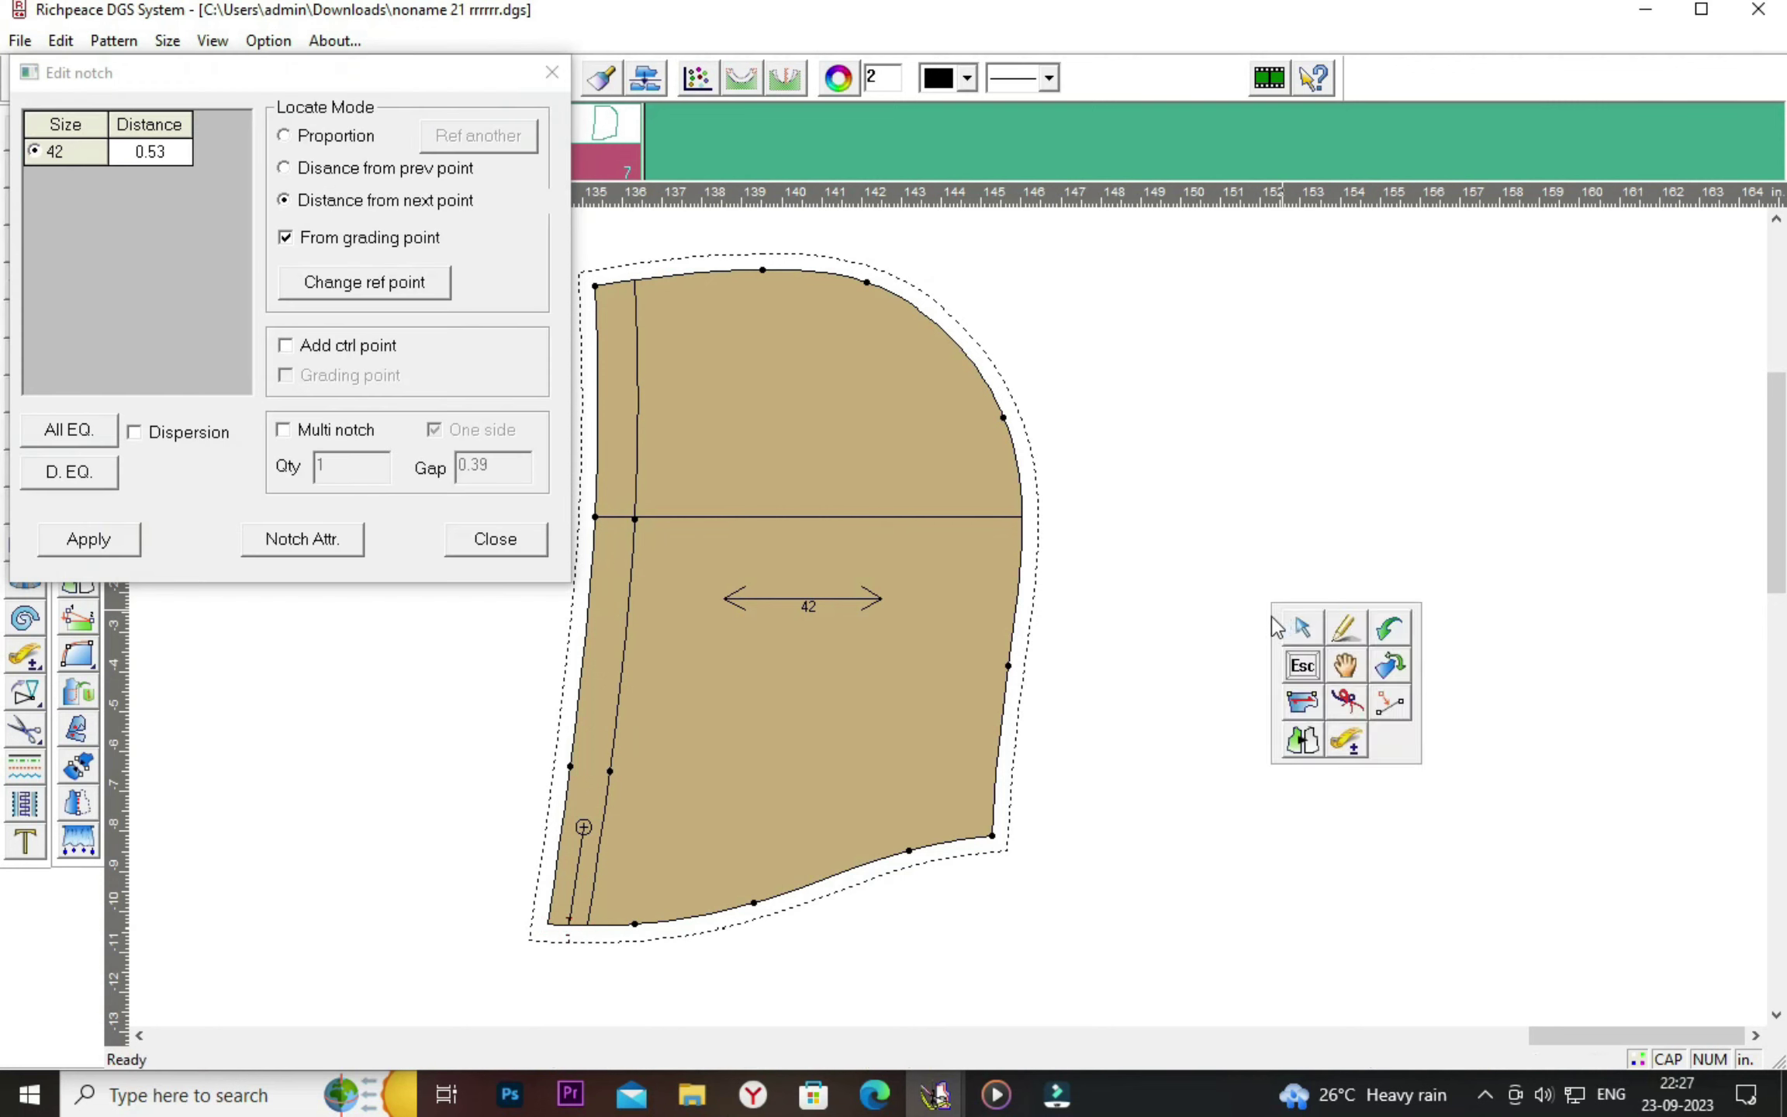
{"action": "left_click", "coordinate": [1335, 667]}
Adjust points on the hood's right edge curve with the selection tool.
{"action": "left_click", "coordinate": [24, 433]}
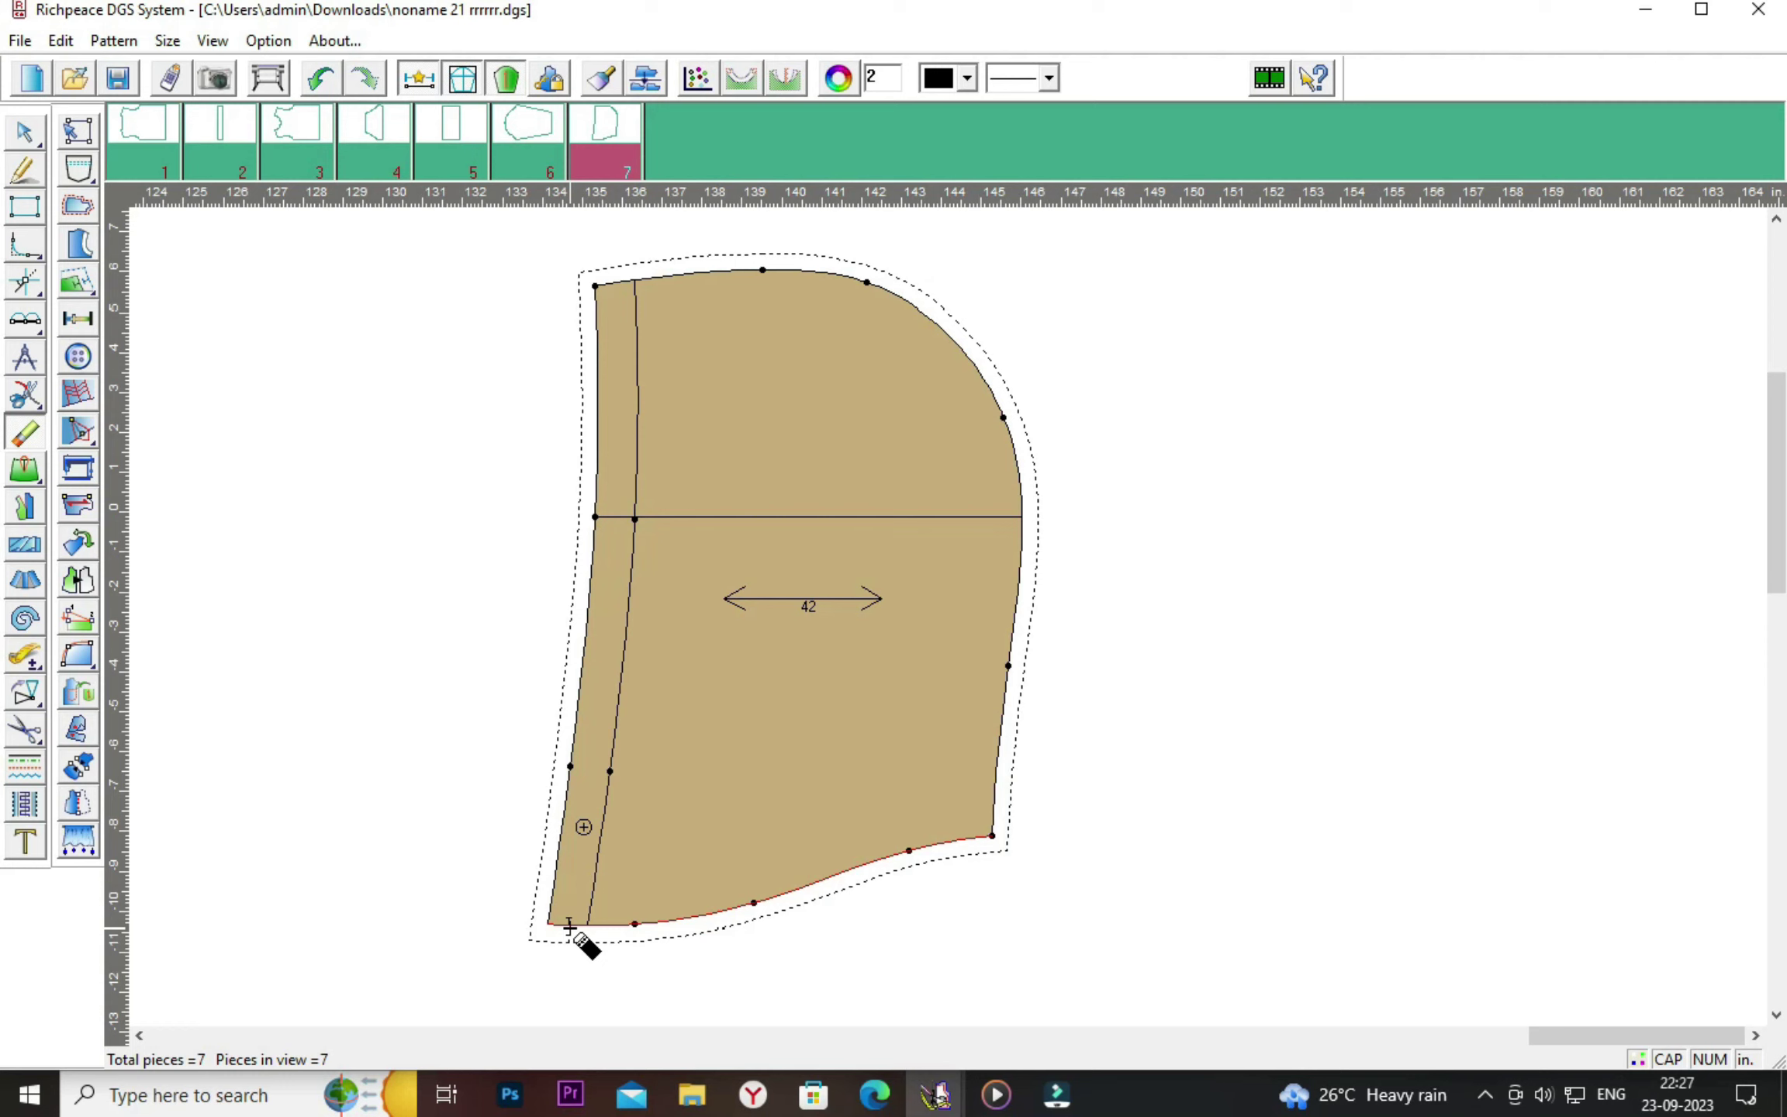
{"action": "right_click", "coordinate": [1233, 614]}
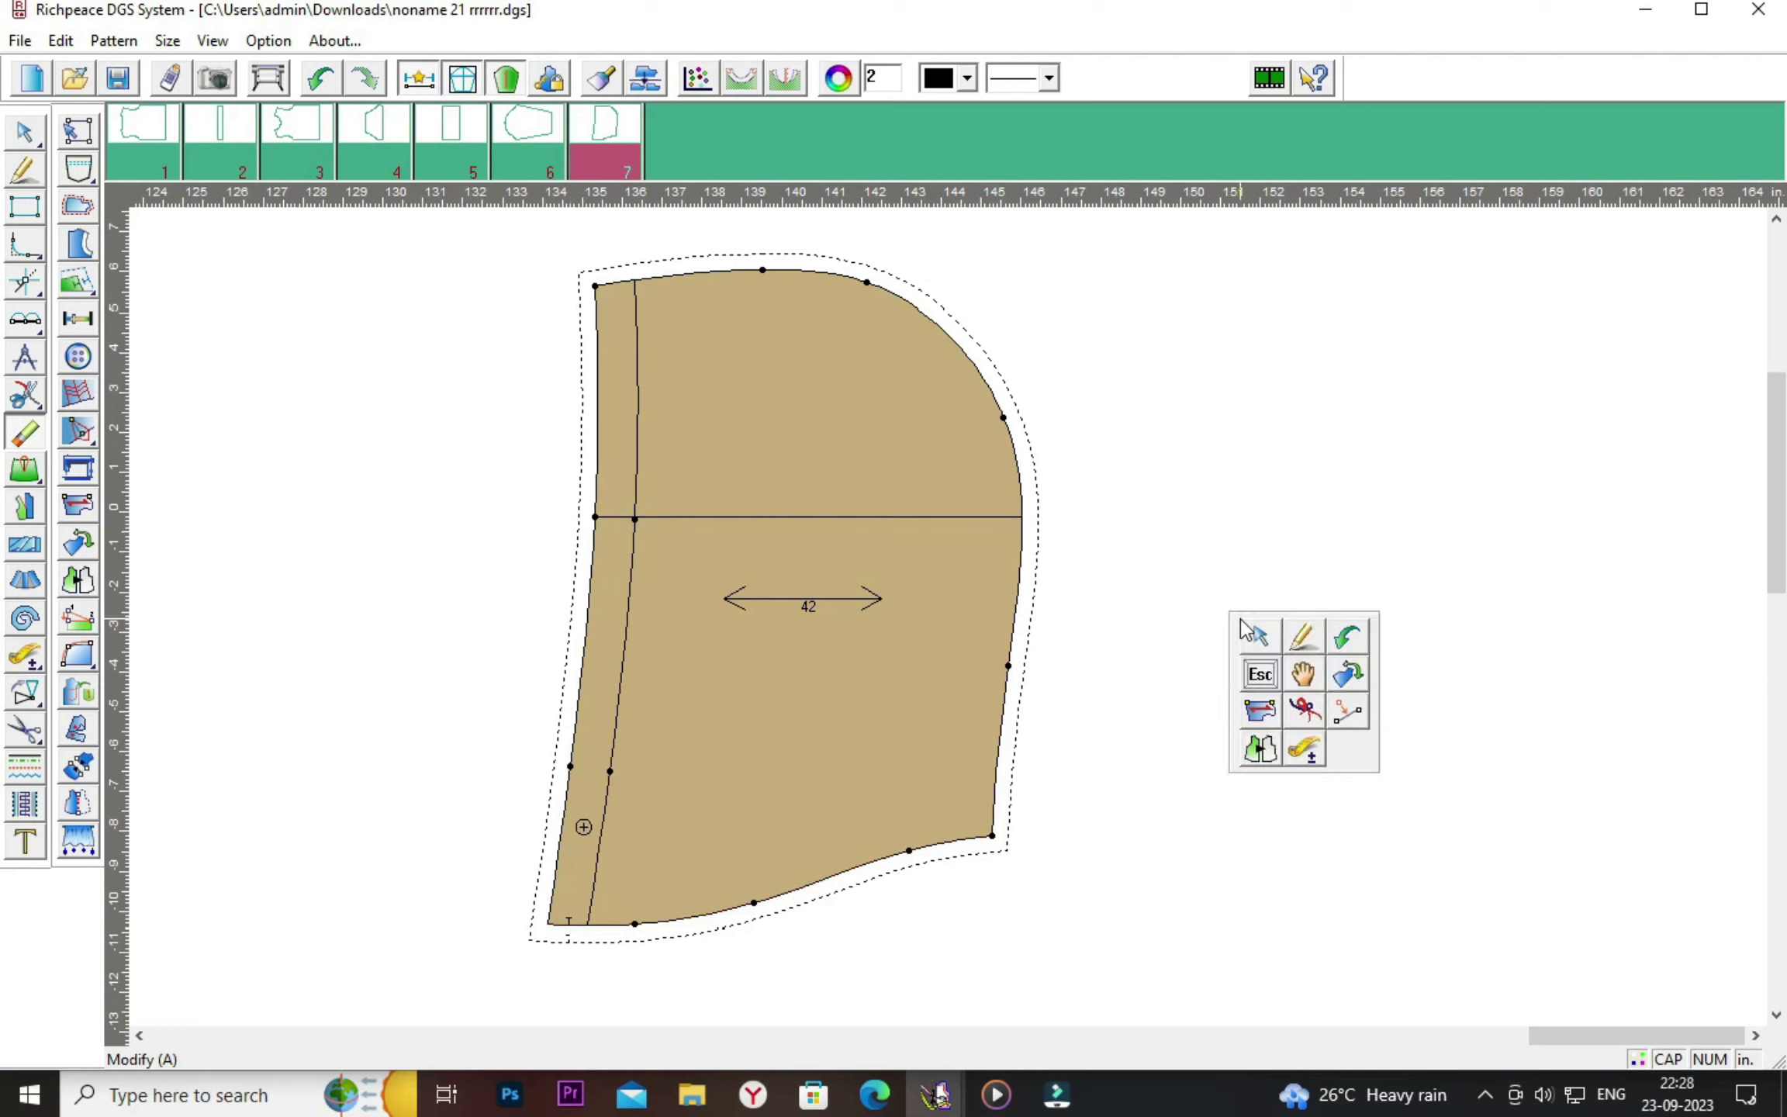
{"action": "left_click", "coordinate": [1250, 630]}
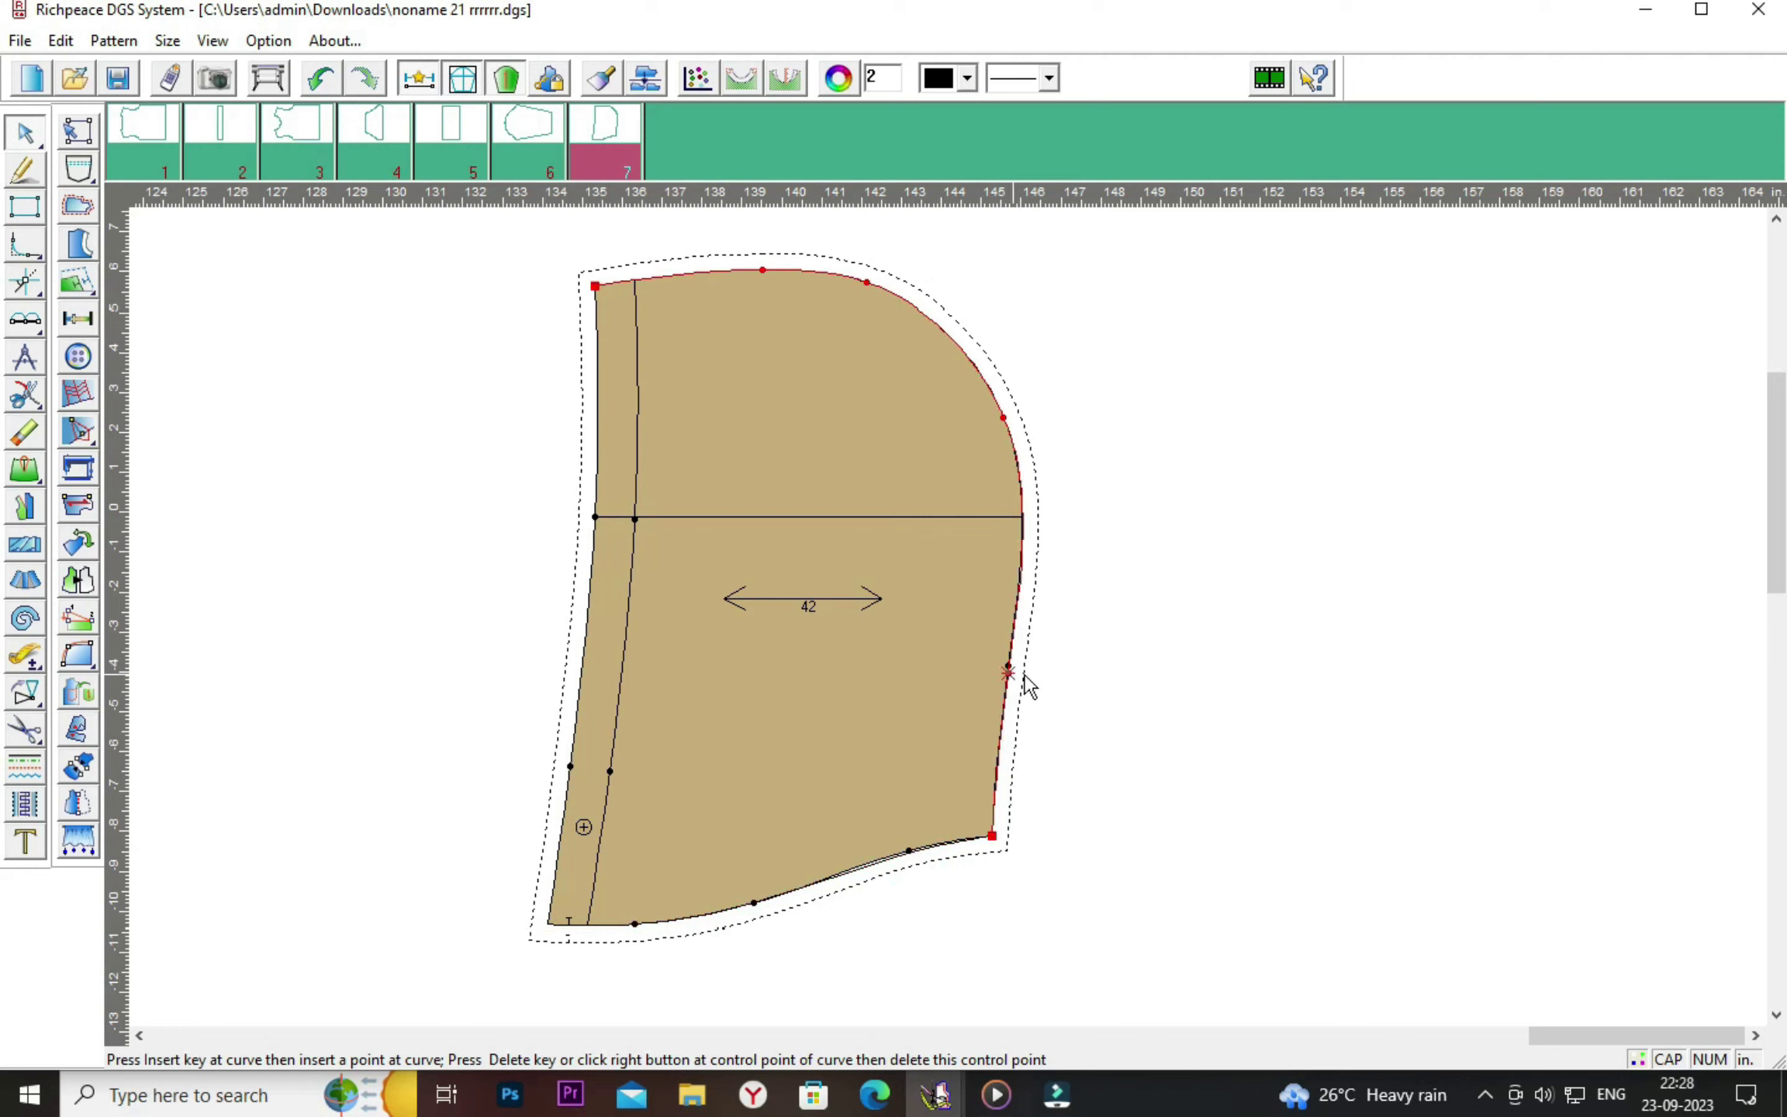
{"action": "left_click", "coordinate": [1071, 674]}
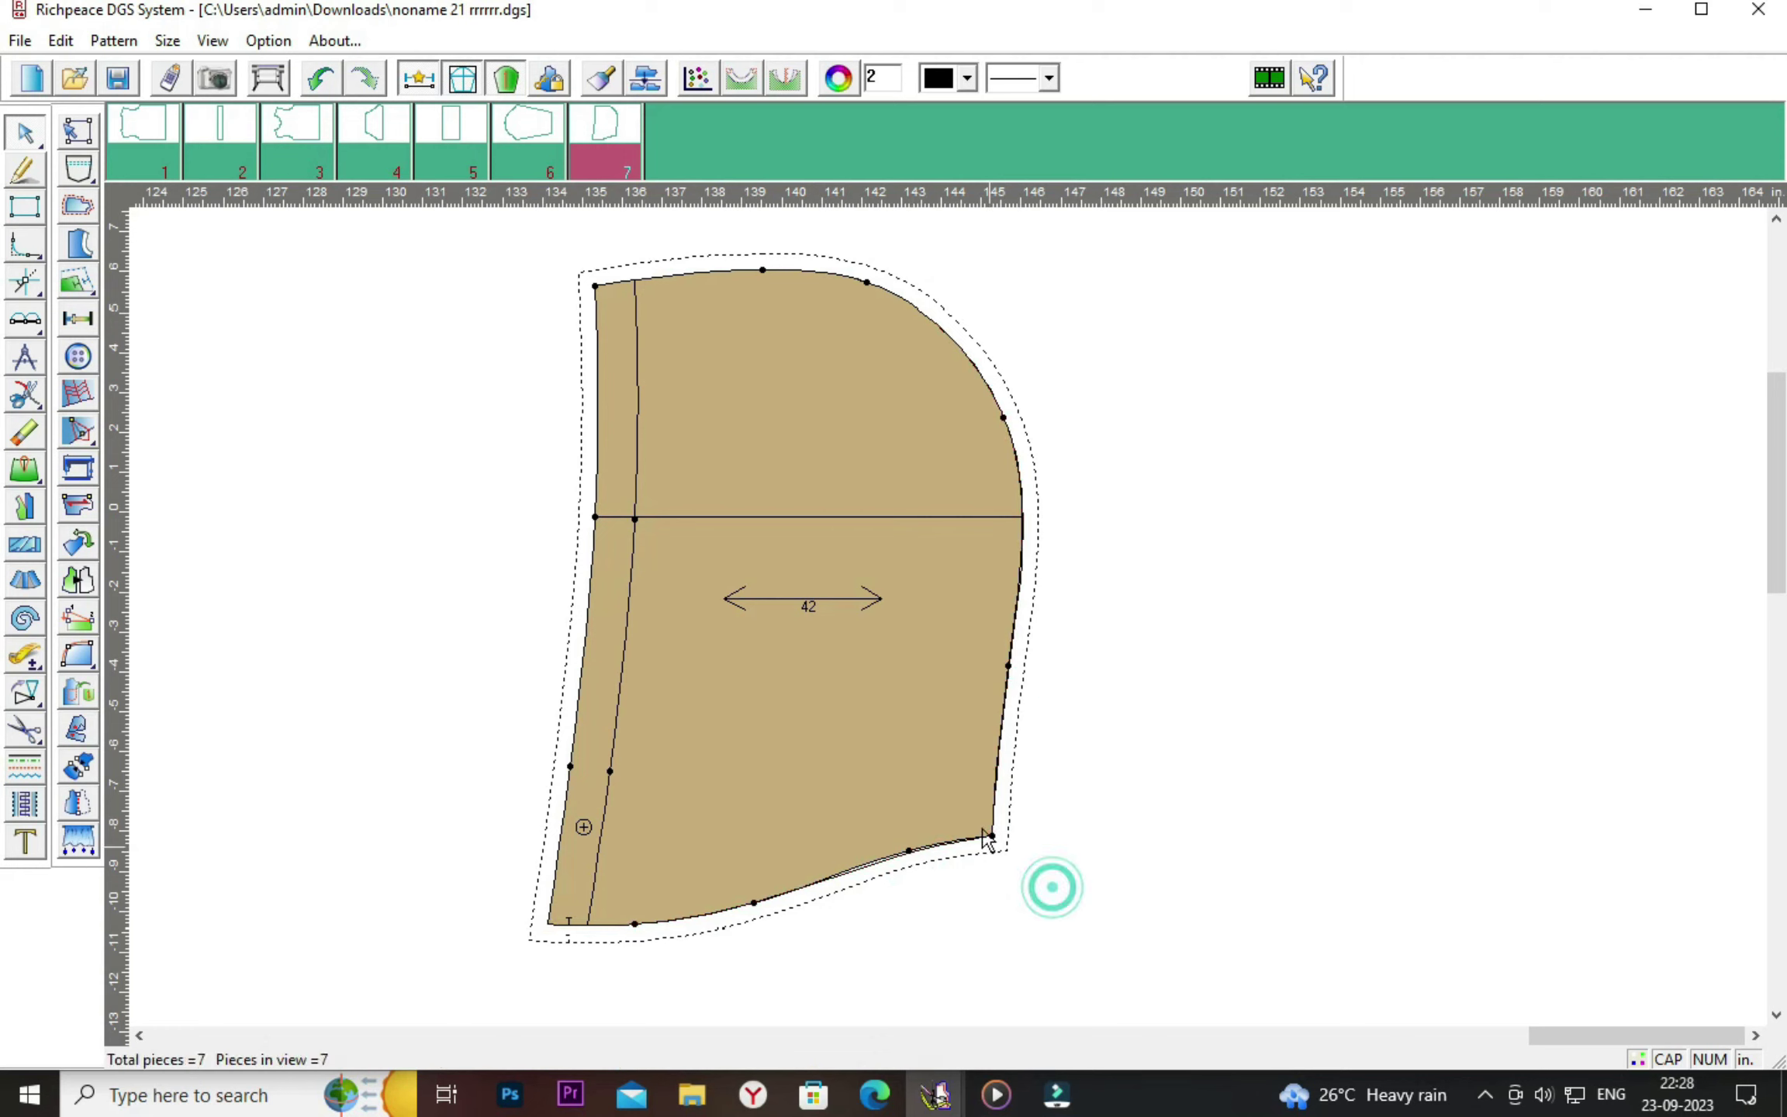
Move the hood piece aside, erase the leftover draft outline, and move the piece back.
{"action": "right_click", "coordinate": [1192, 671]}
{"action": "left_click", "coordinate": [1276, 731]}
{"action": "left_click", "coordinate": [876, 669]}
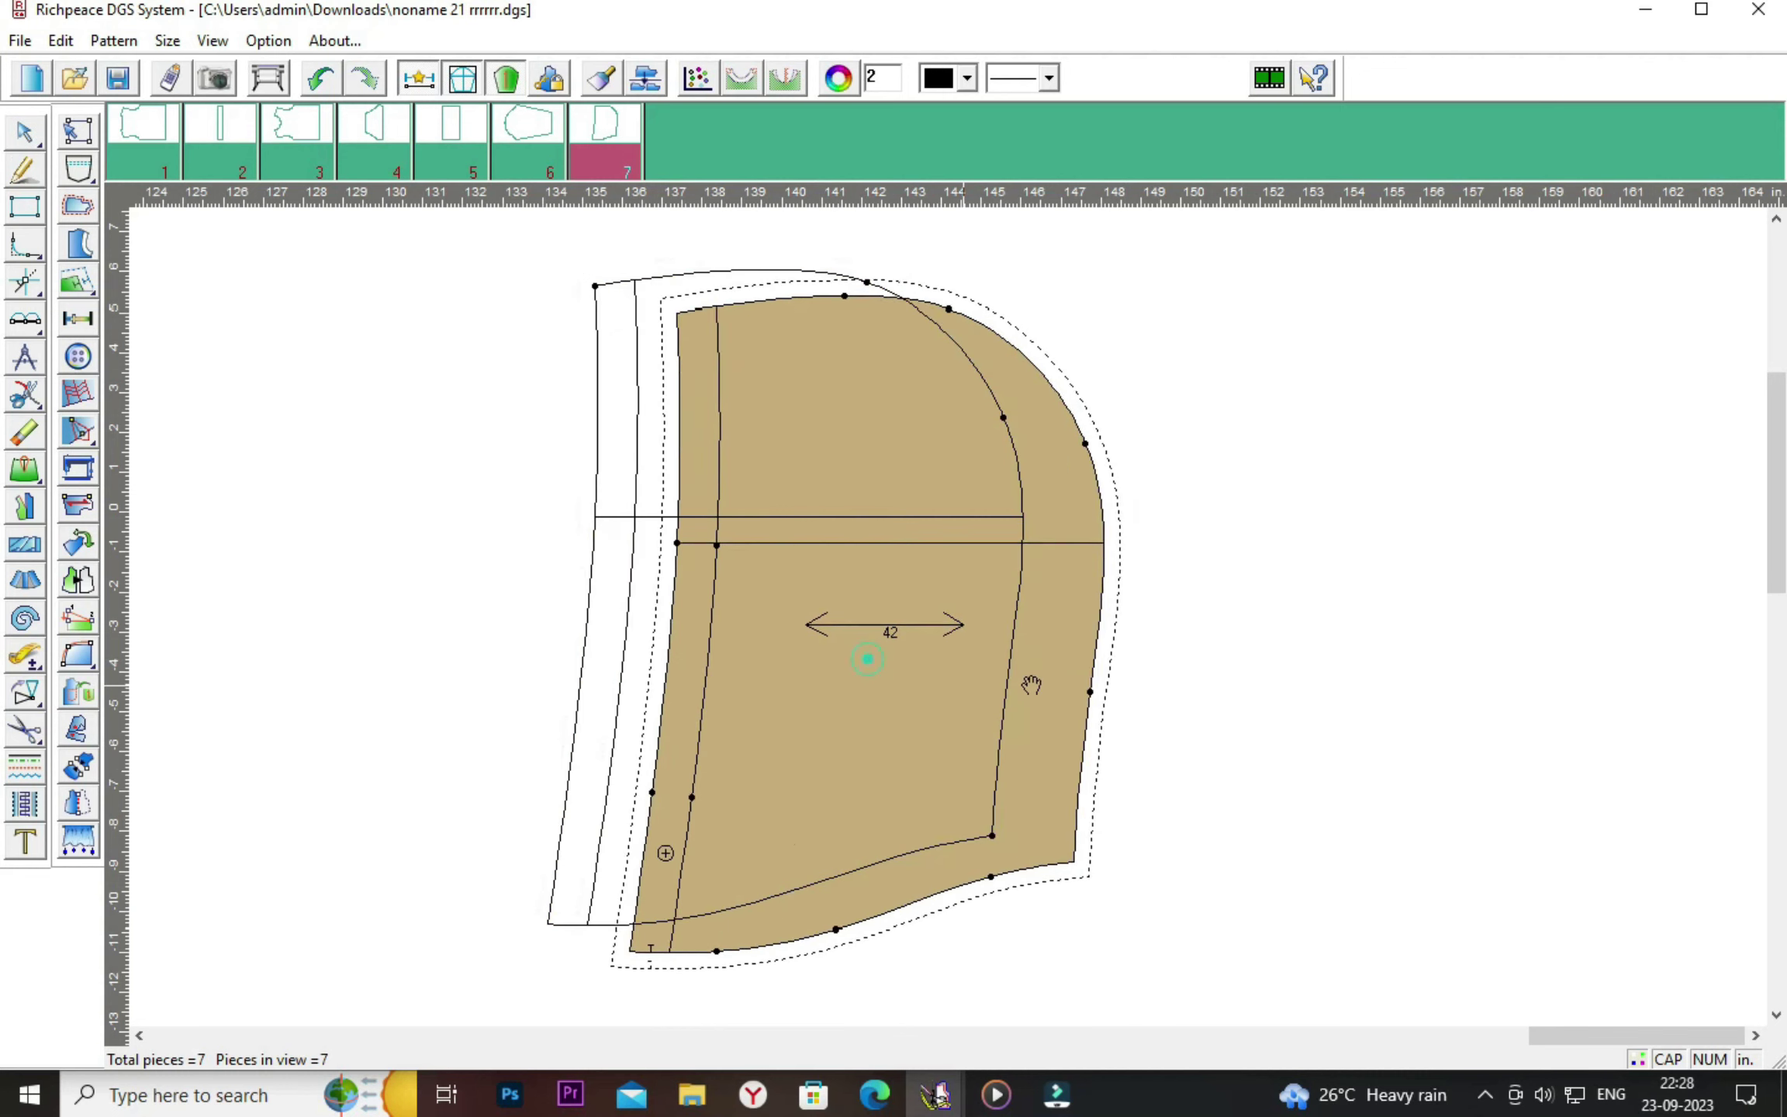
{"action": "left_click", "coordinate": [24, 432]}
{"action": "left_click_drag", "start_coordinate": [497, 270], "coordinate": [996, 988]}
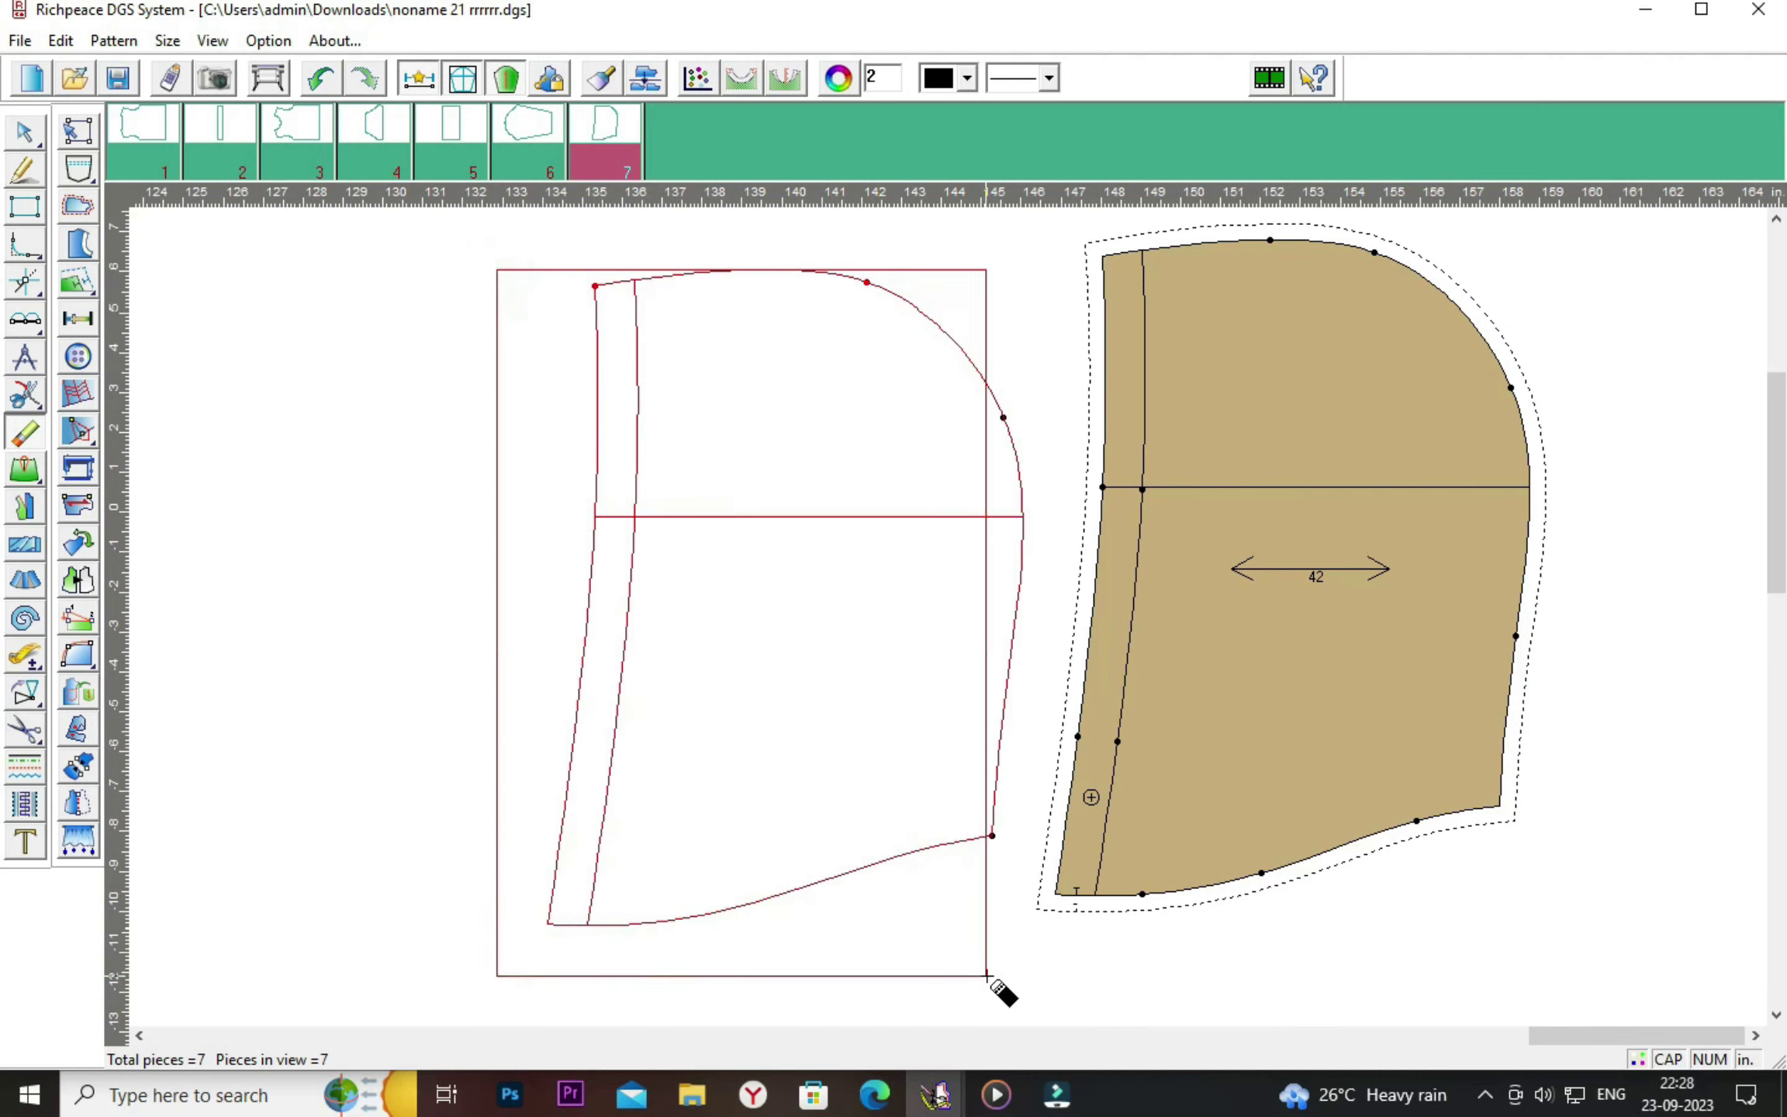
{"action": "right_click", "coordinate": [886, 824]}
{"action": "left_click", "coordinate": [923, 866]}
{"action": "left_click", "coordinate": [1230, 648]}
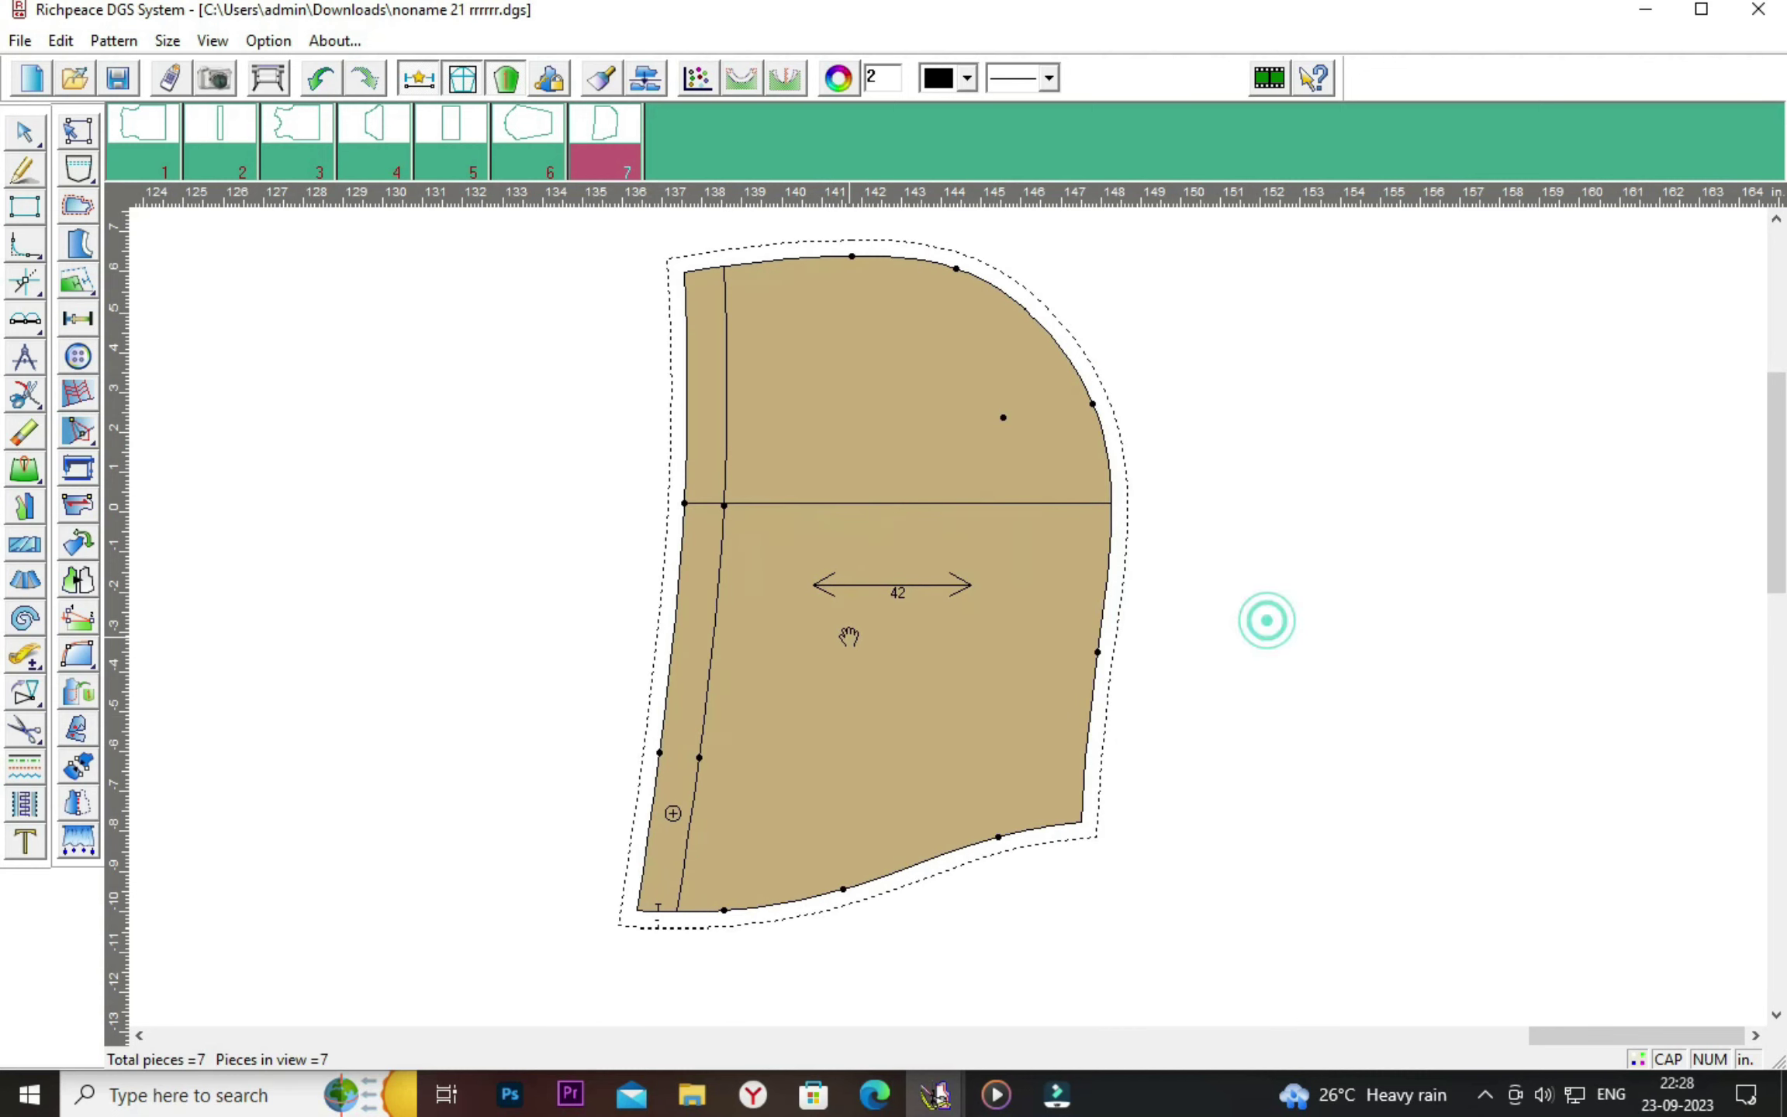
{"action": "left_click", "coordinate": [674, 693]}
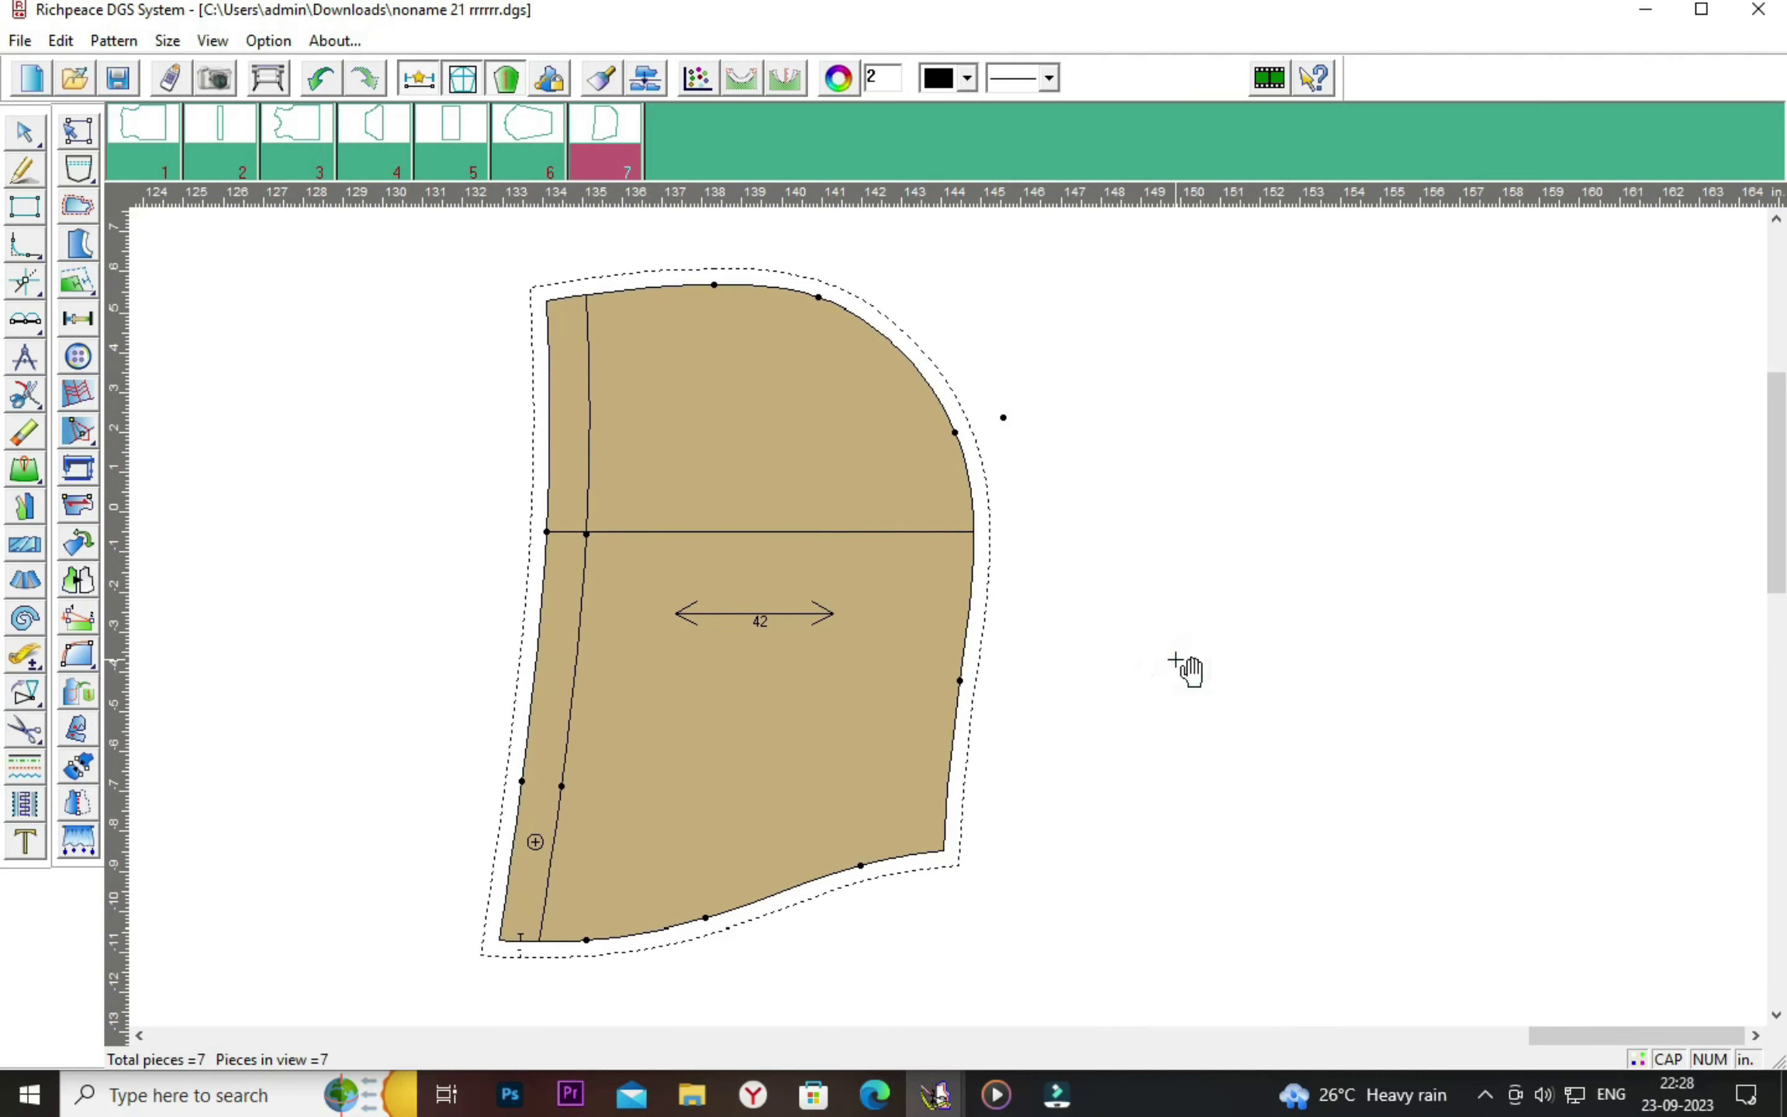
{"action": "left_click_drag", "start_coordinate": [786, 600], "coordinate": [798, 586]}
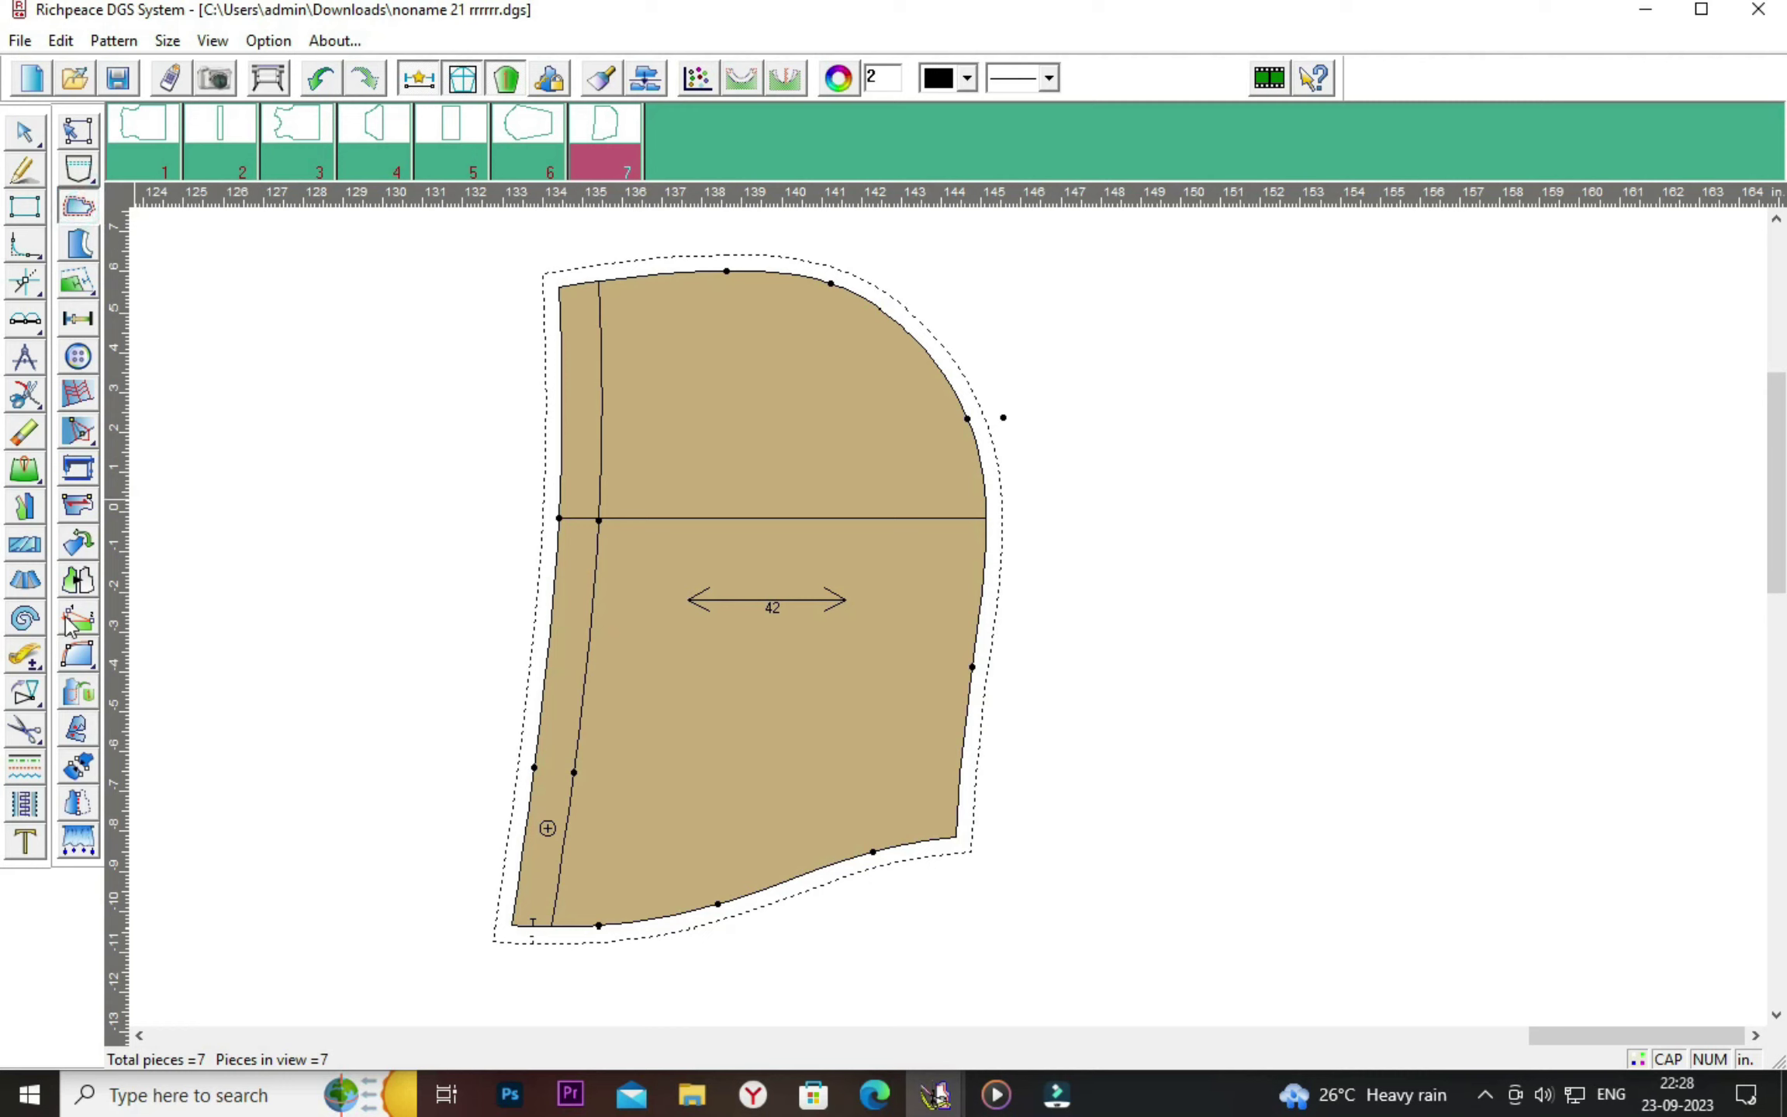
Label the hood piece 'HOOD CUT-4' in font size 18.
{"action": "left_click", "coordinate": [24, 842]}
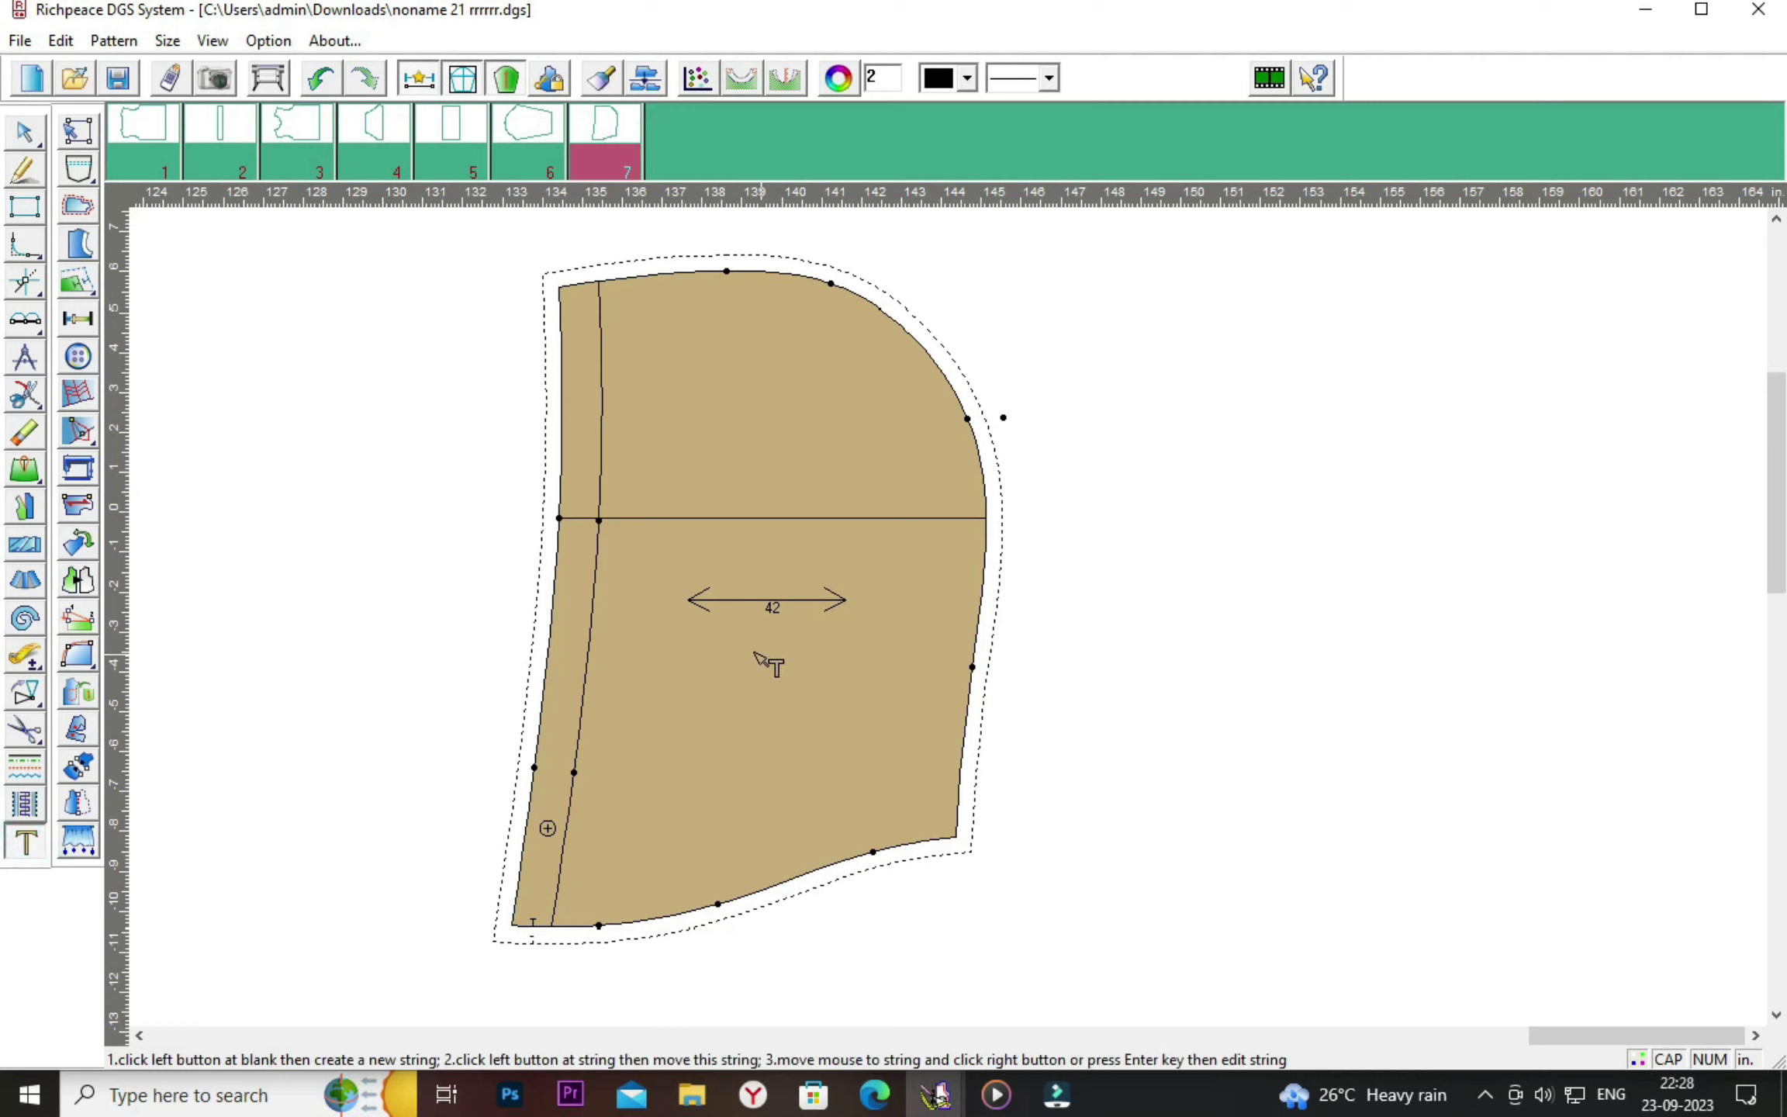
{"action": "left_click", "coordinate": [693, 644]}
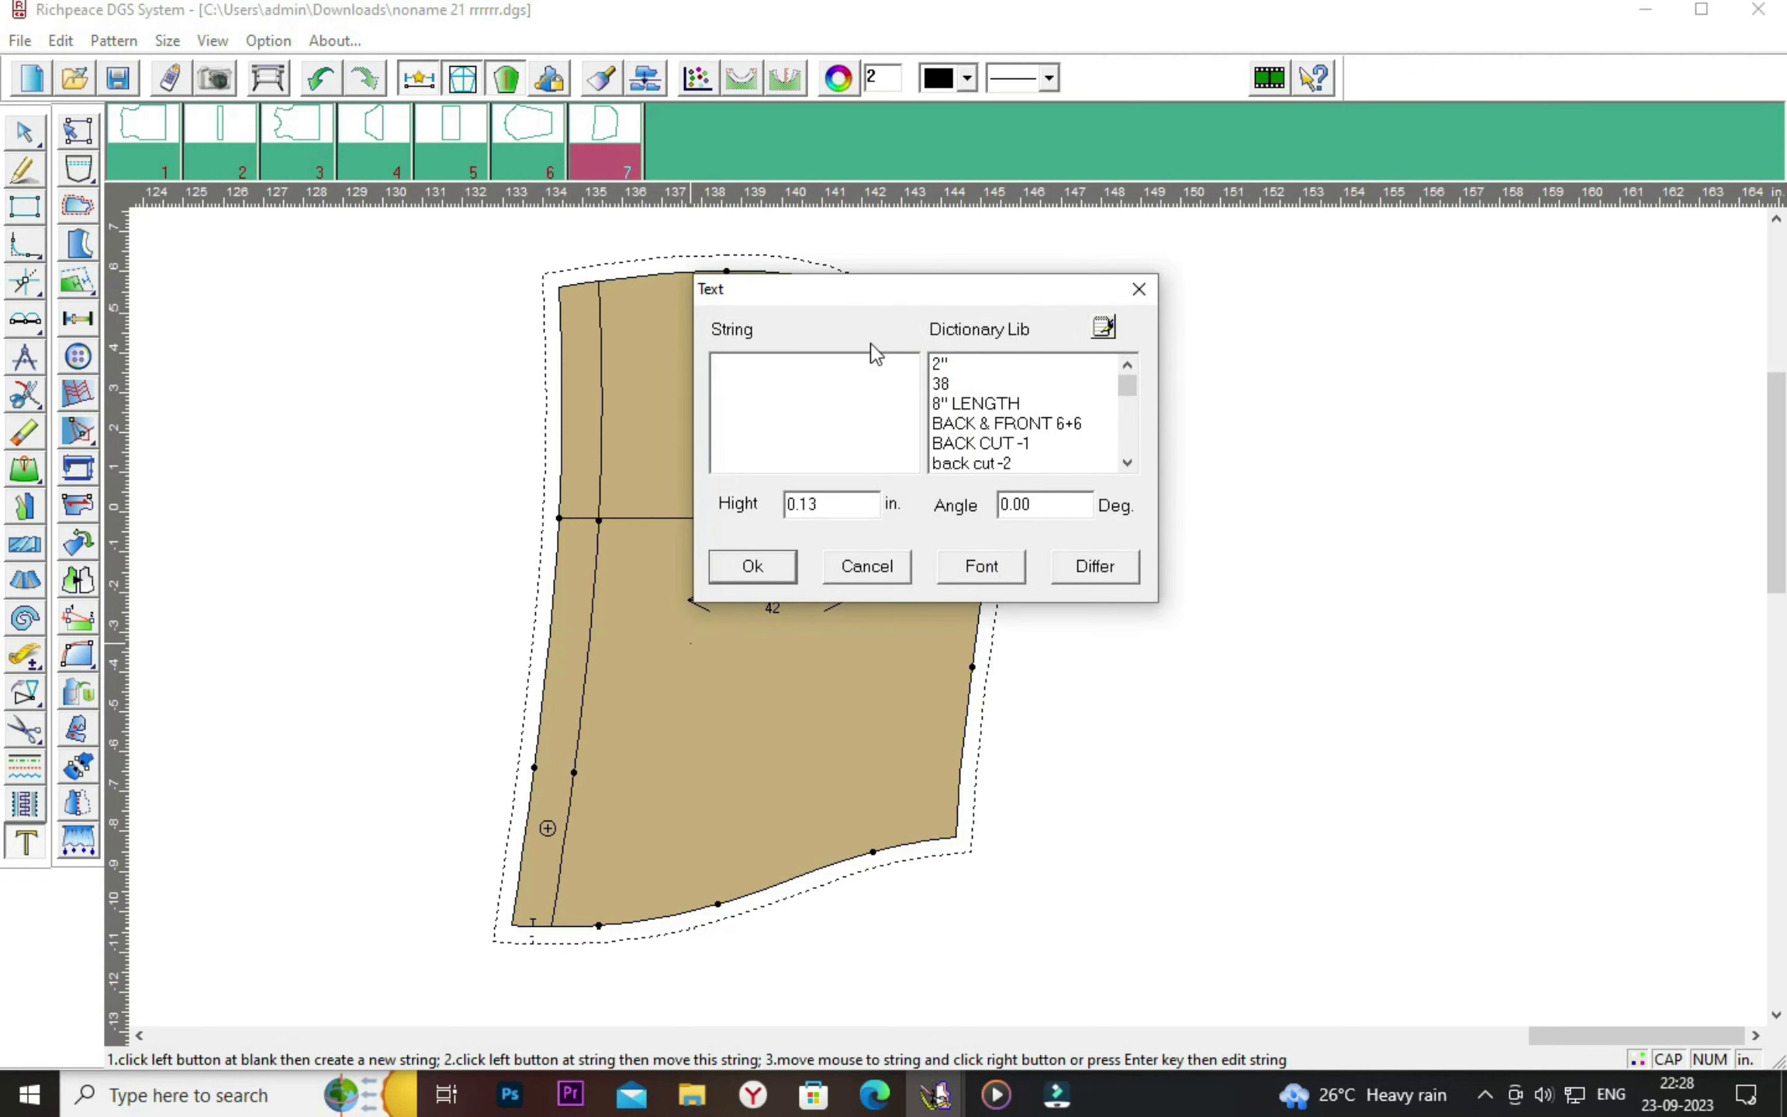
{"action": "left_click_drag", "start_coordinate": [924, 297], "coordinate": [1210, 291]}
{"action": "left_click", "coordinate": [1056, 371]}
{"action": "type", "text": "HOOD CUT-4"}
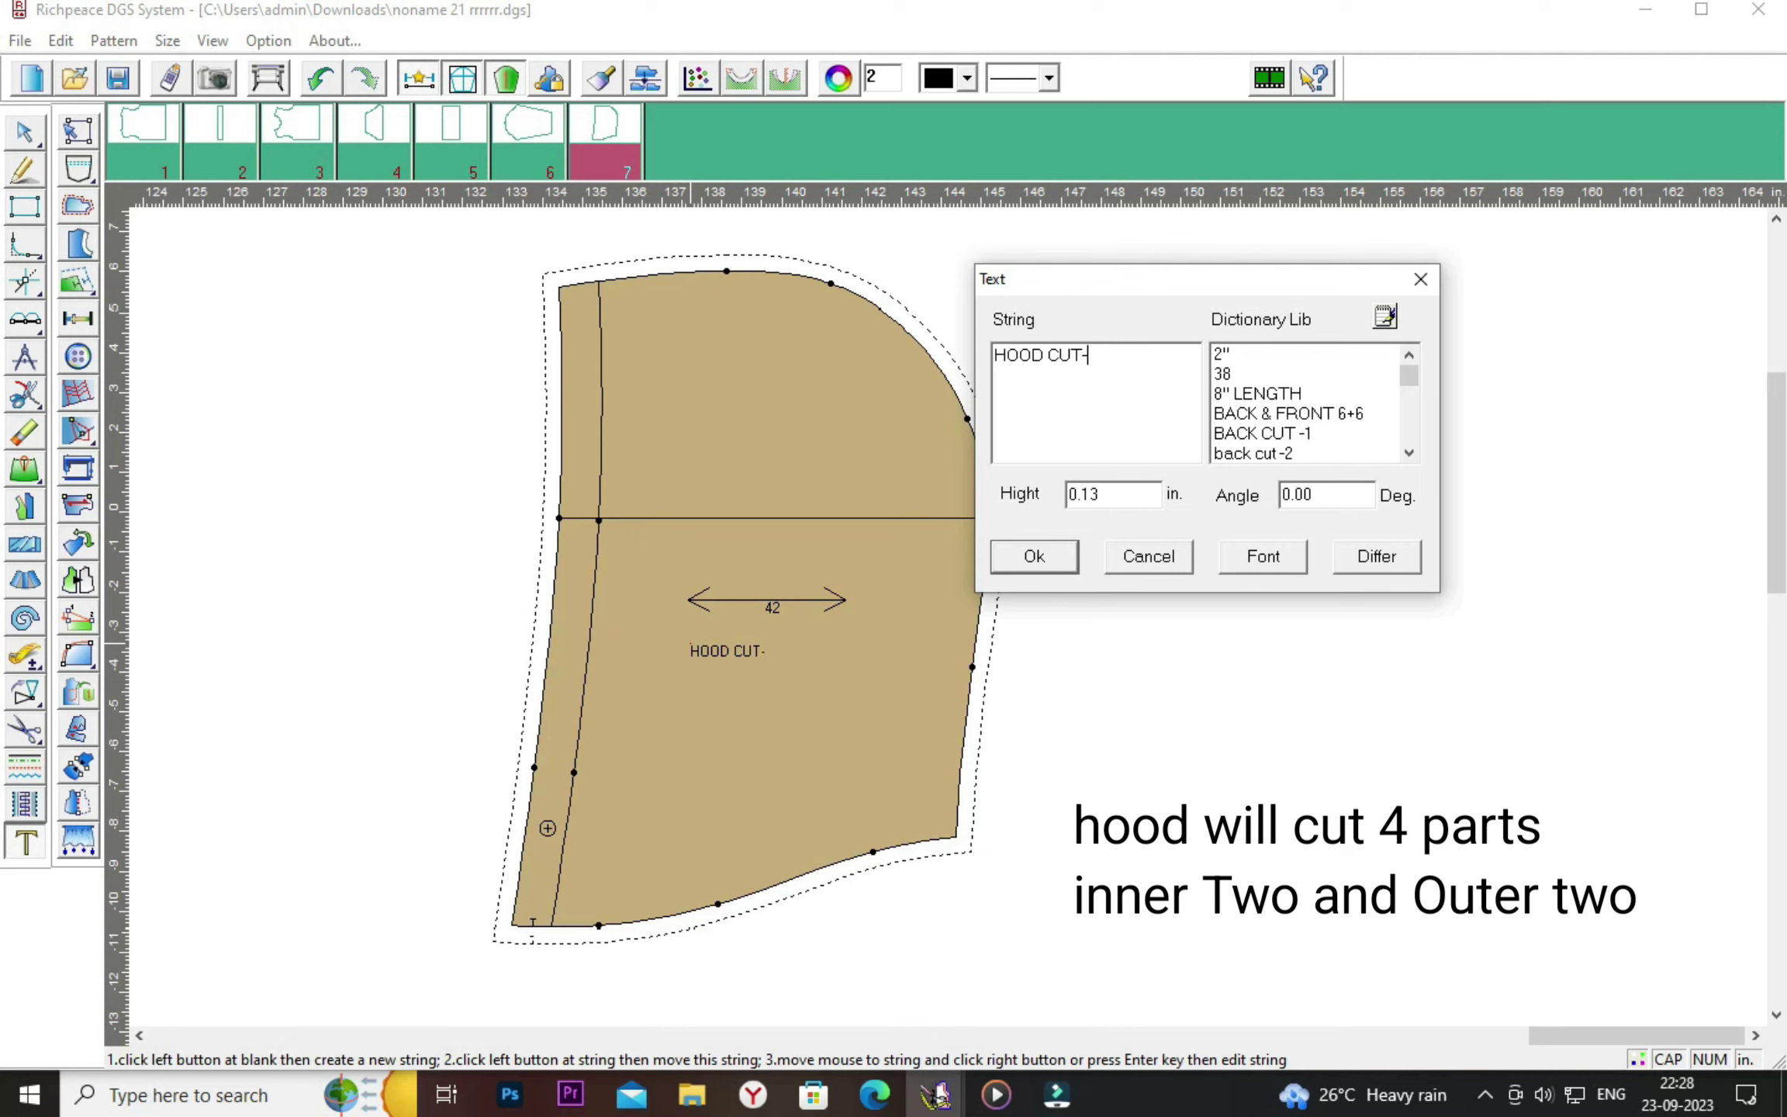
{"action": "left_click", "coordinate": [1282, 564]}
{"action": "left_click", "coordinate": [1316, 410]}
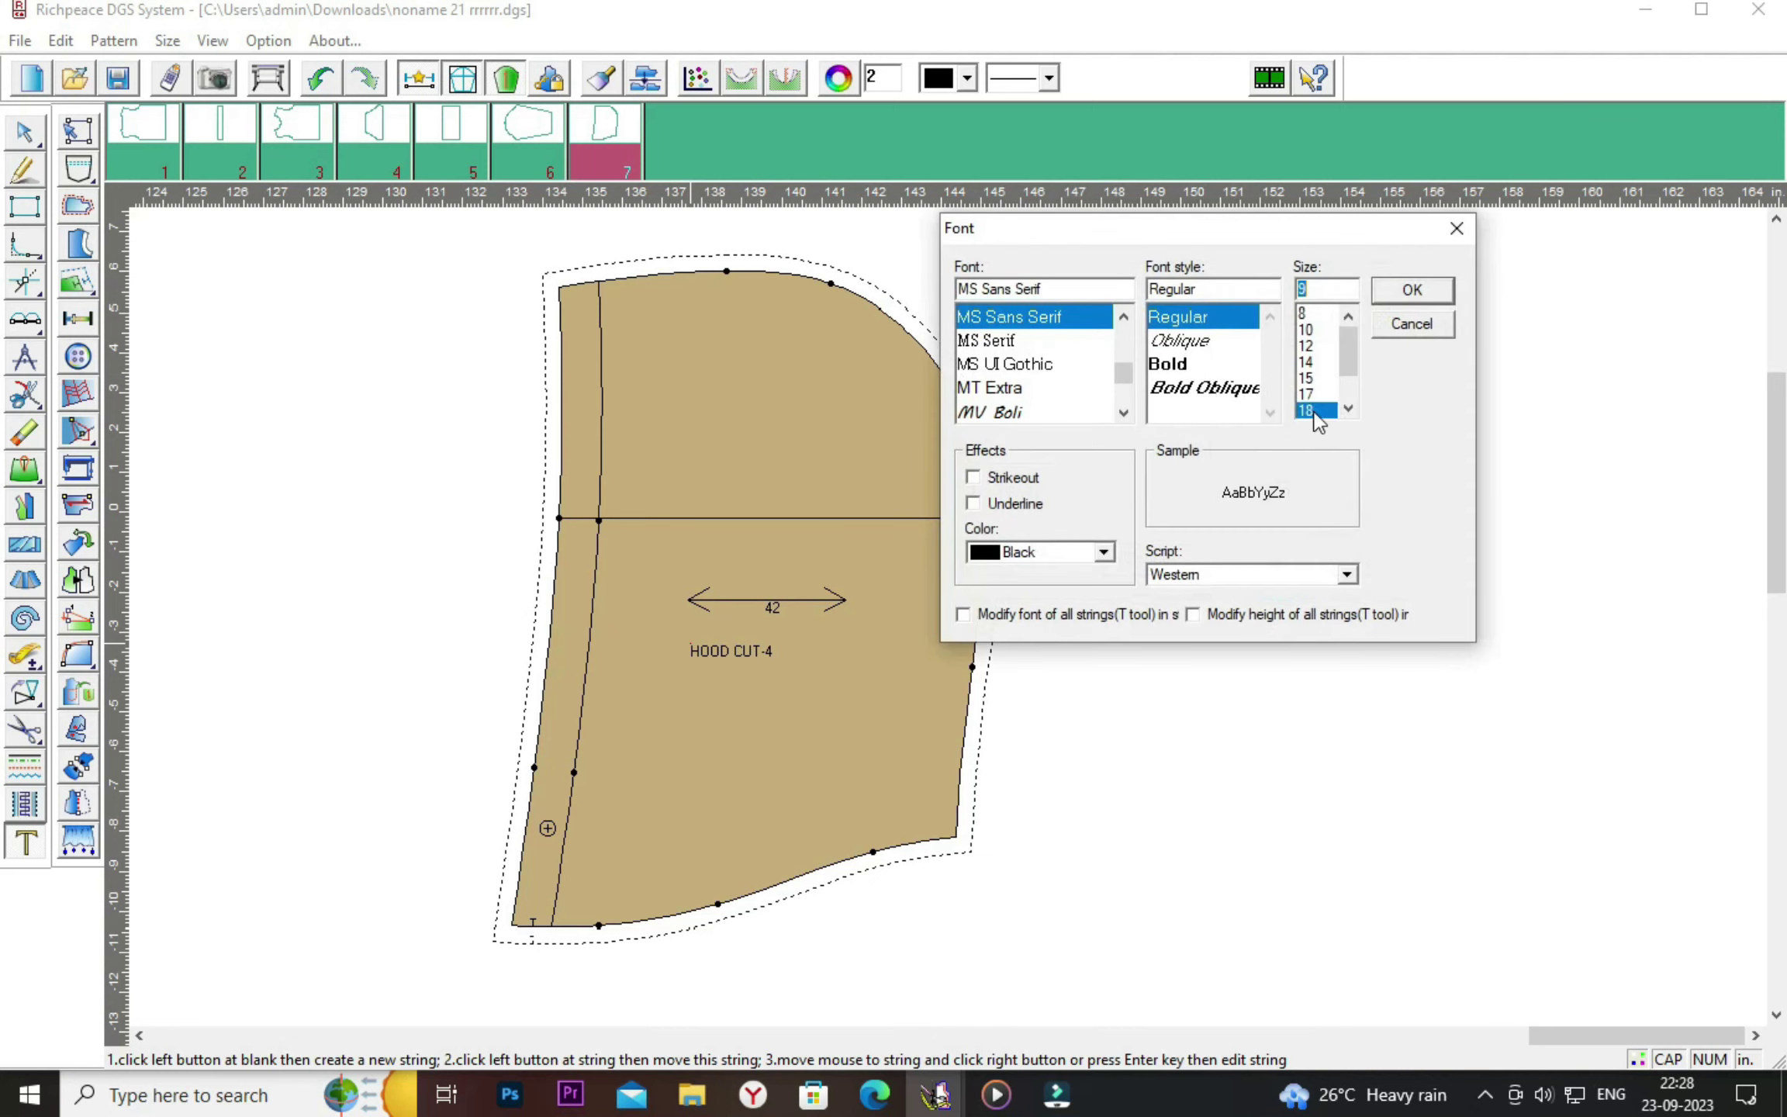
{"action": "left_click", "coordinate": [1446, 294]}
{"action": "left_click", "coordinate": [1067, 565]}
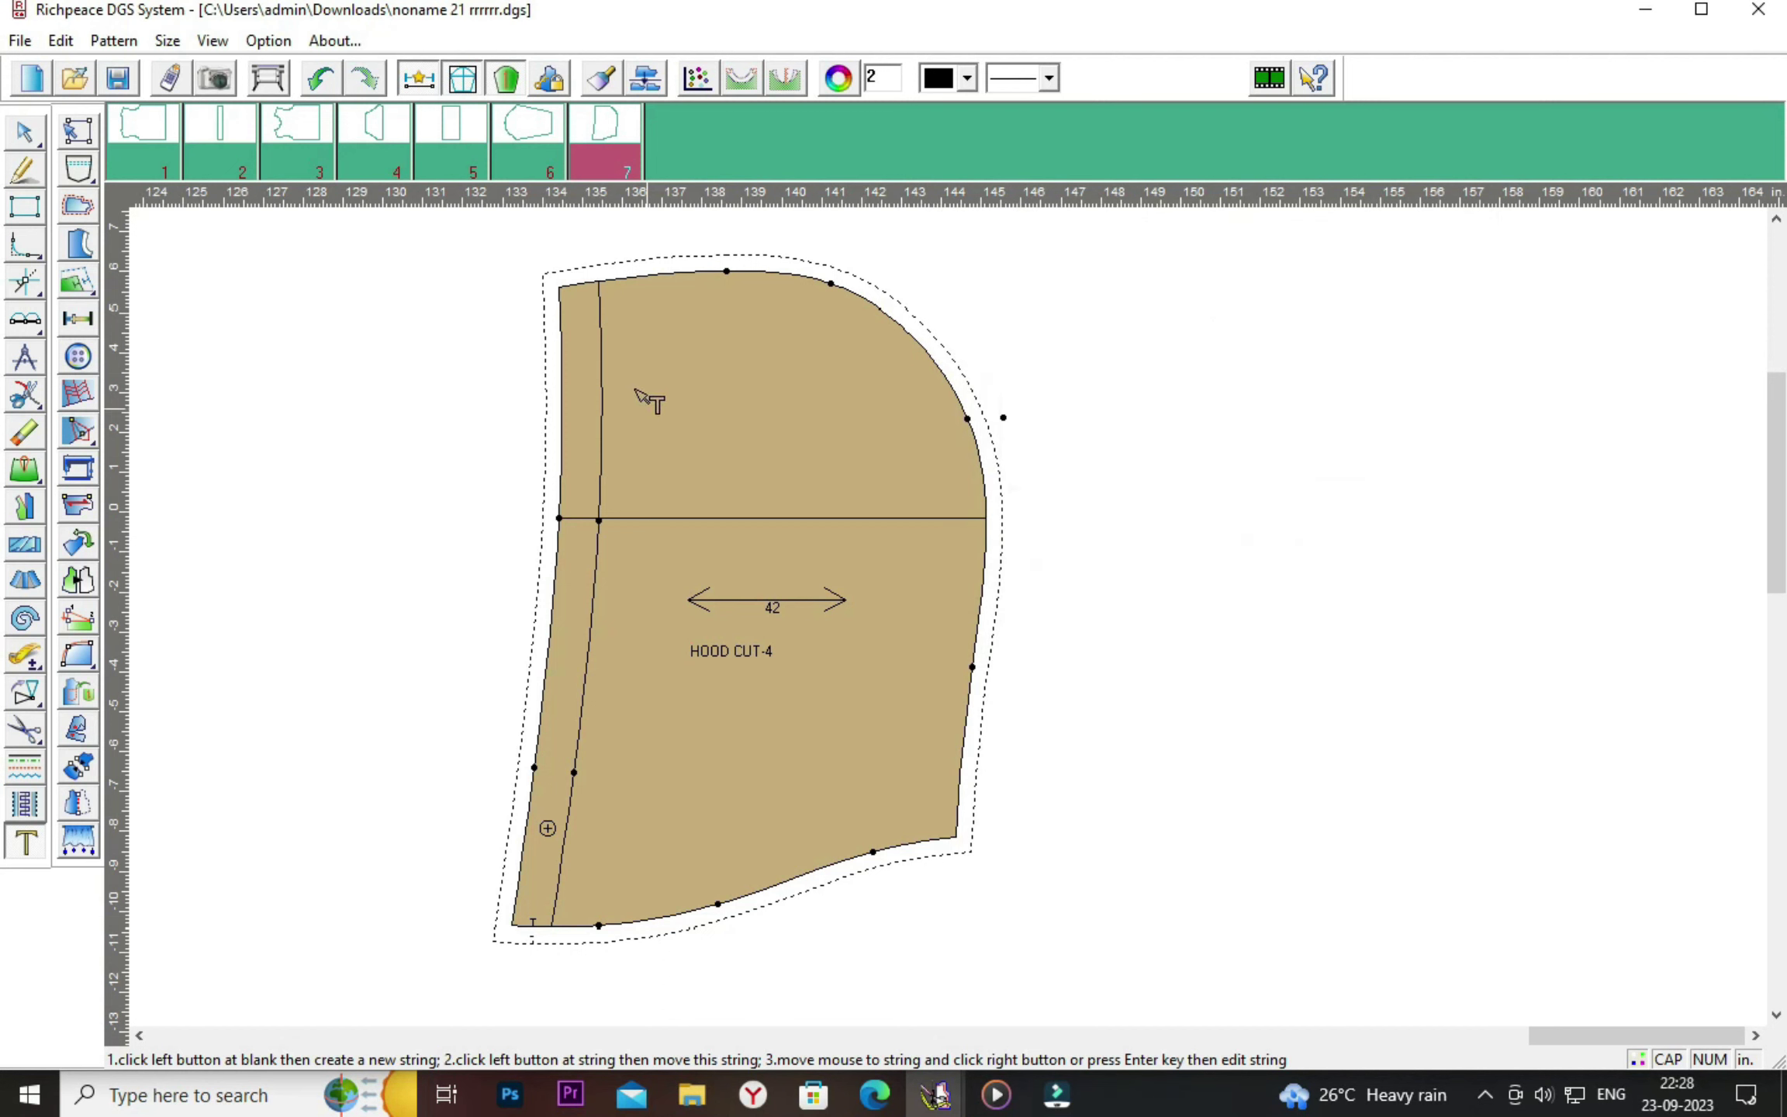
Rotate the hood's grainline to vertical.
{"action": "left_click", "coordinate": [78, 504]}
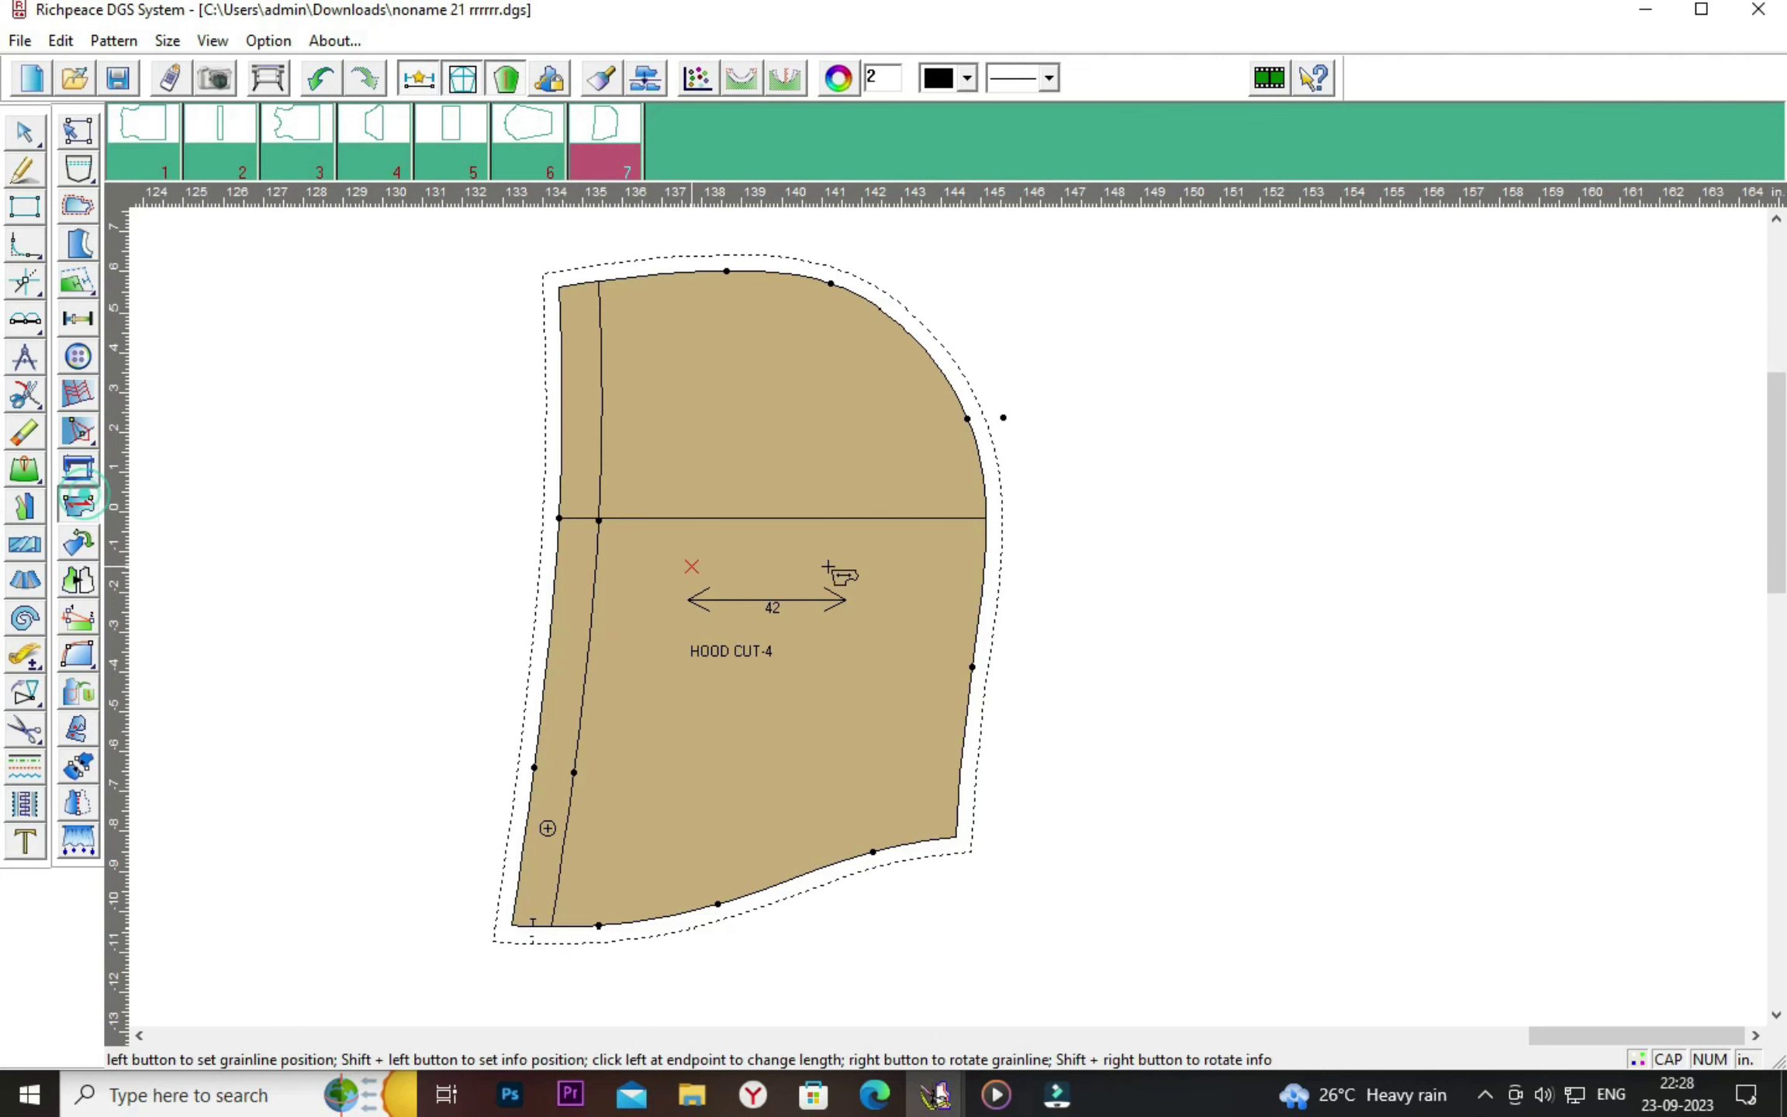
{"action": "right_click", "coordinate": [814, 617]}
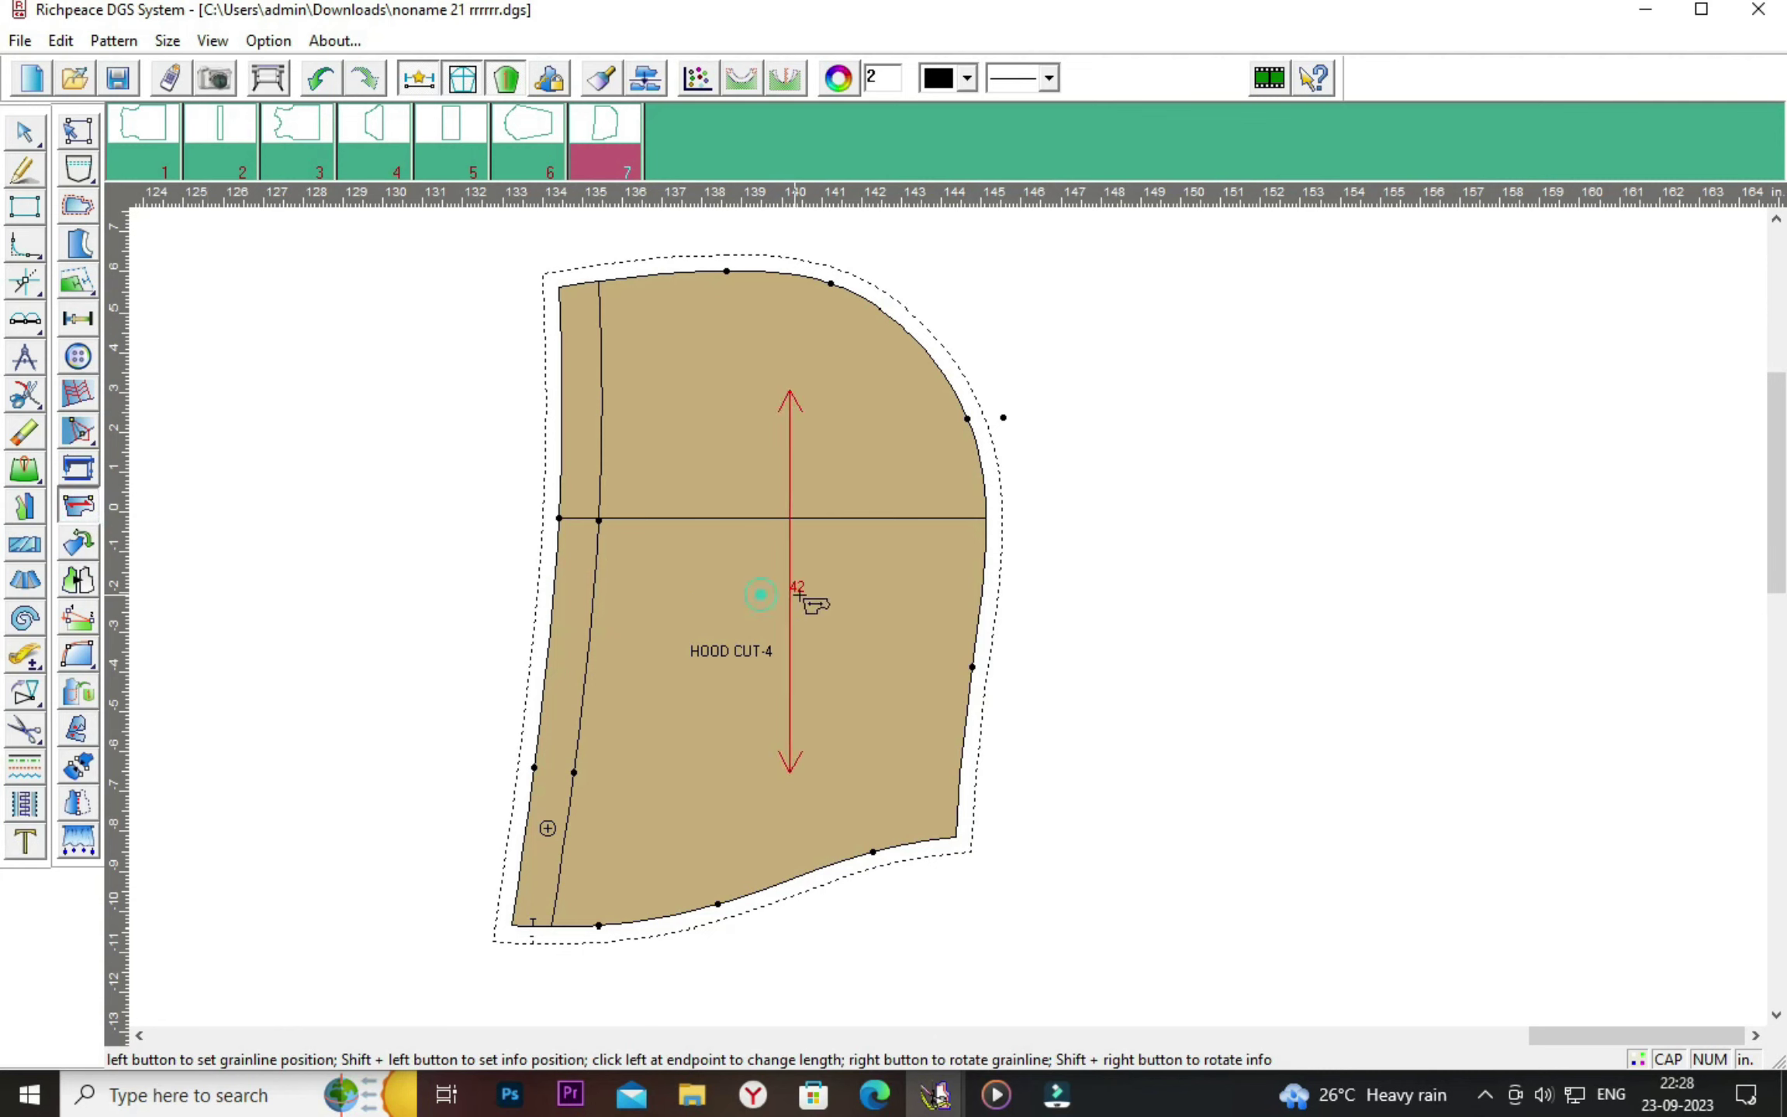
{"action": "left_click", "coordinate": [825, 596]}
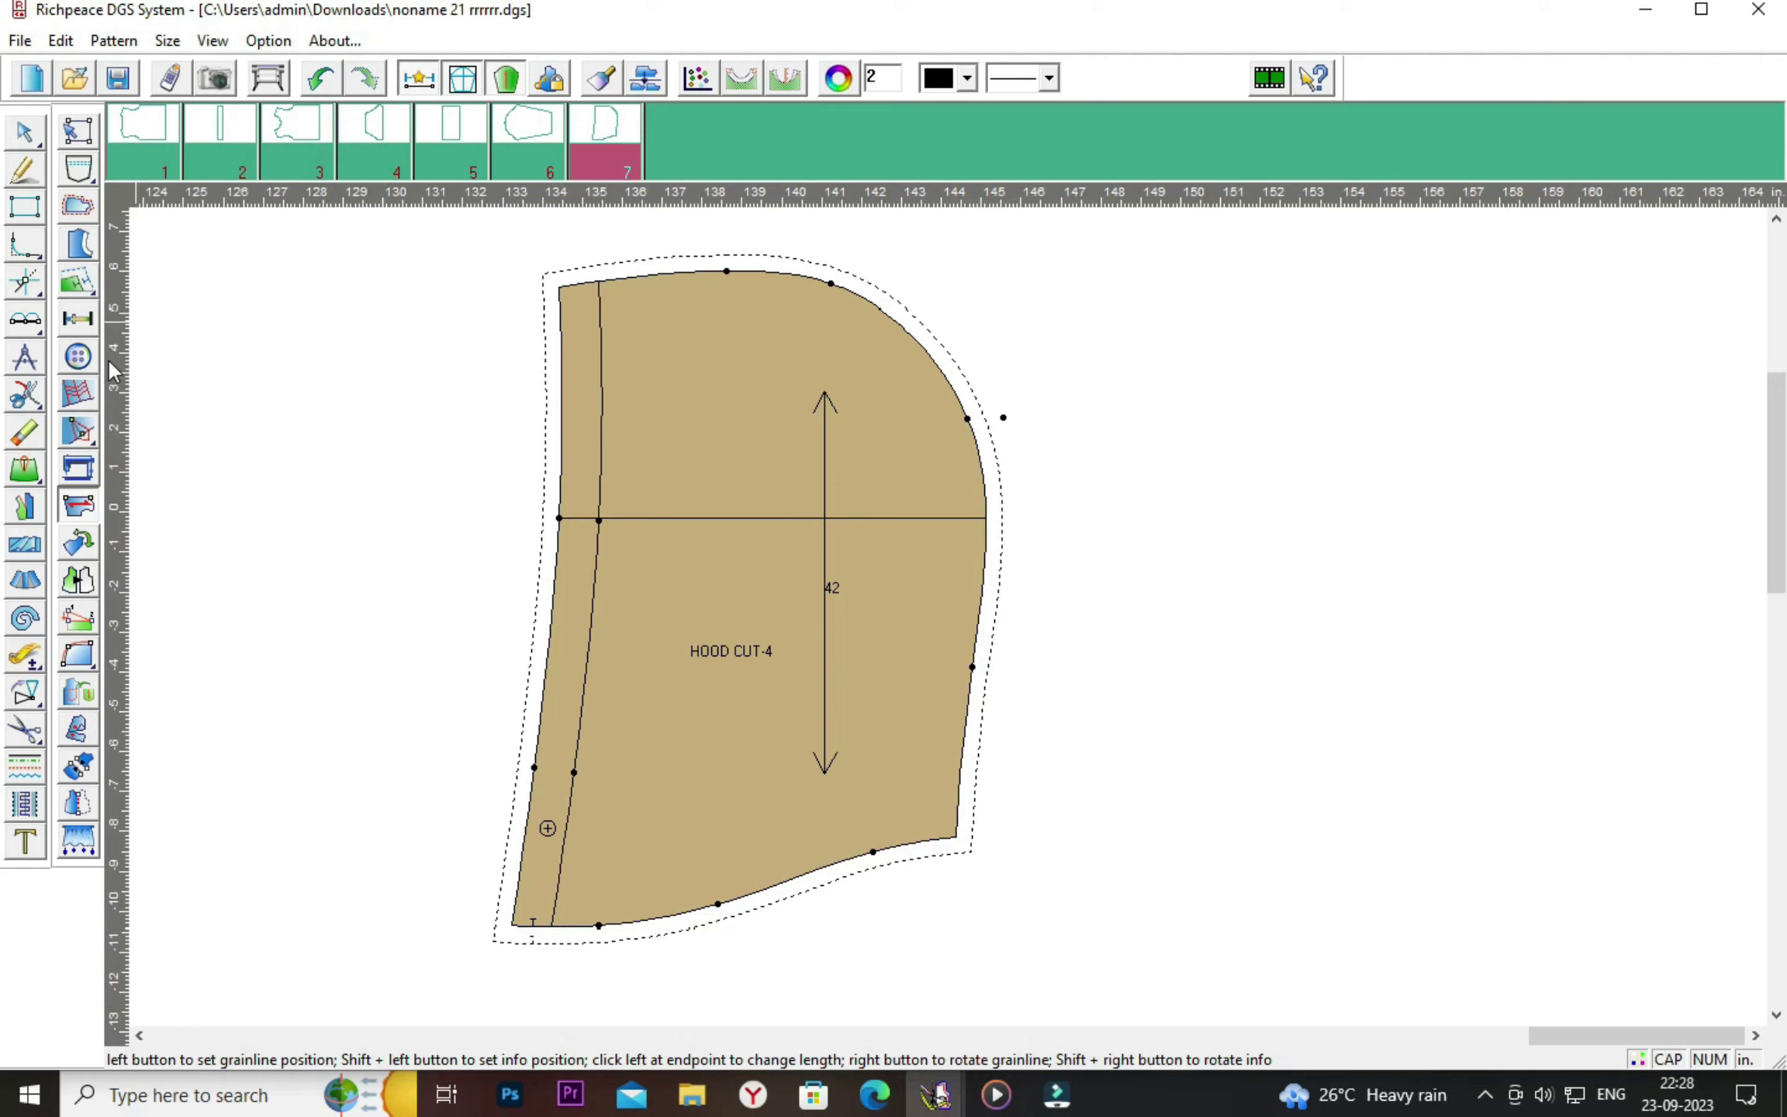
{"action": "left_click", "coordinate": [88, 207]}
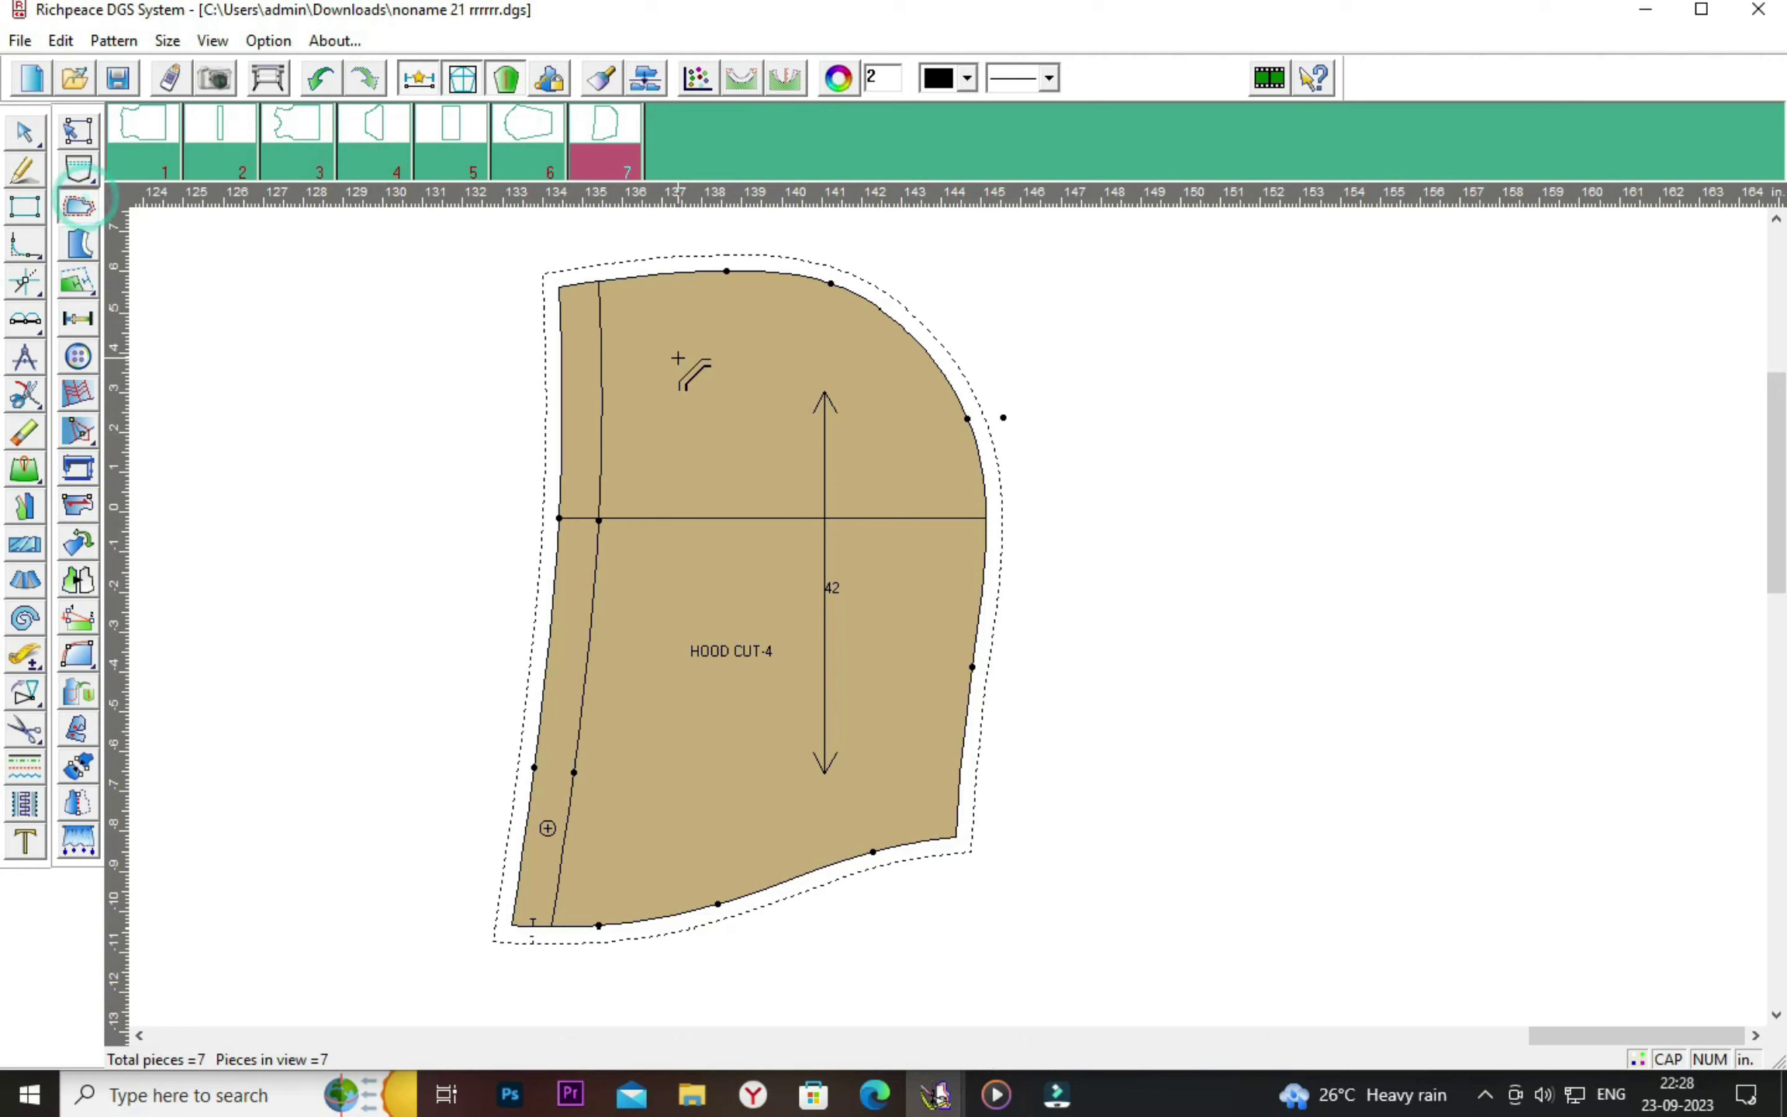
{"action": "left_click", "coordinate": [26, 131]}
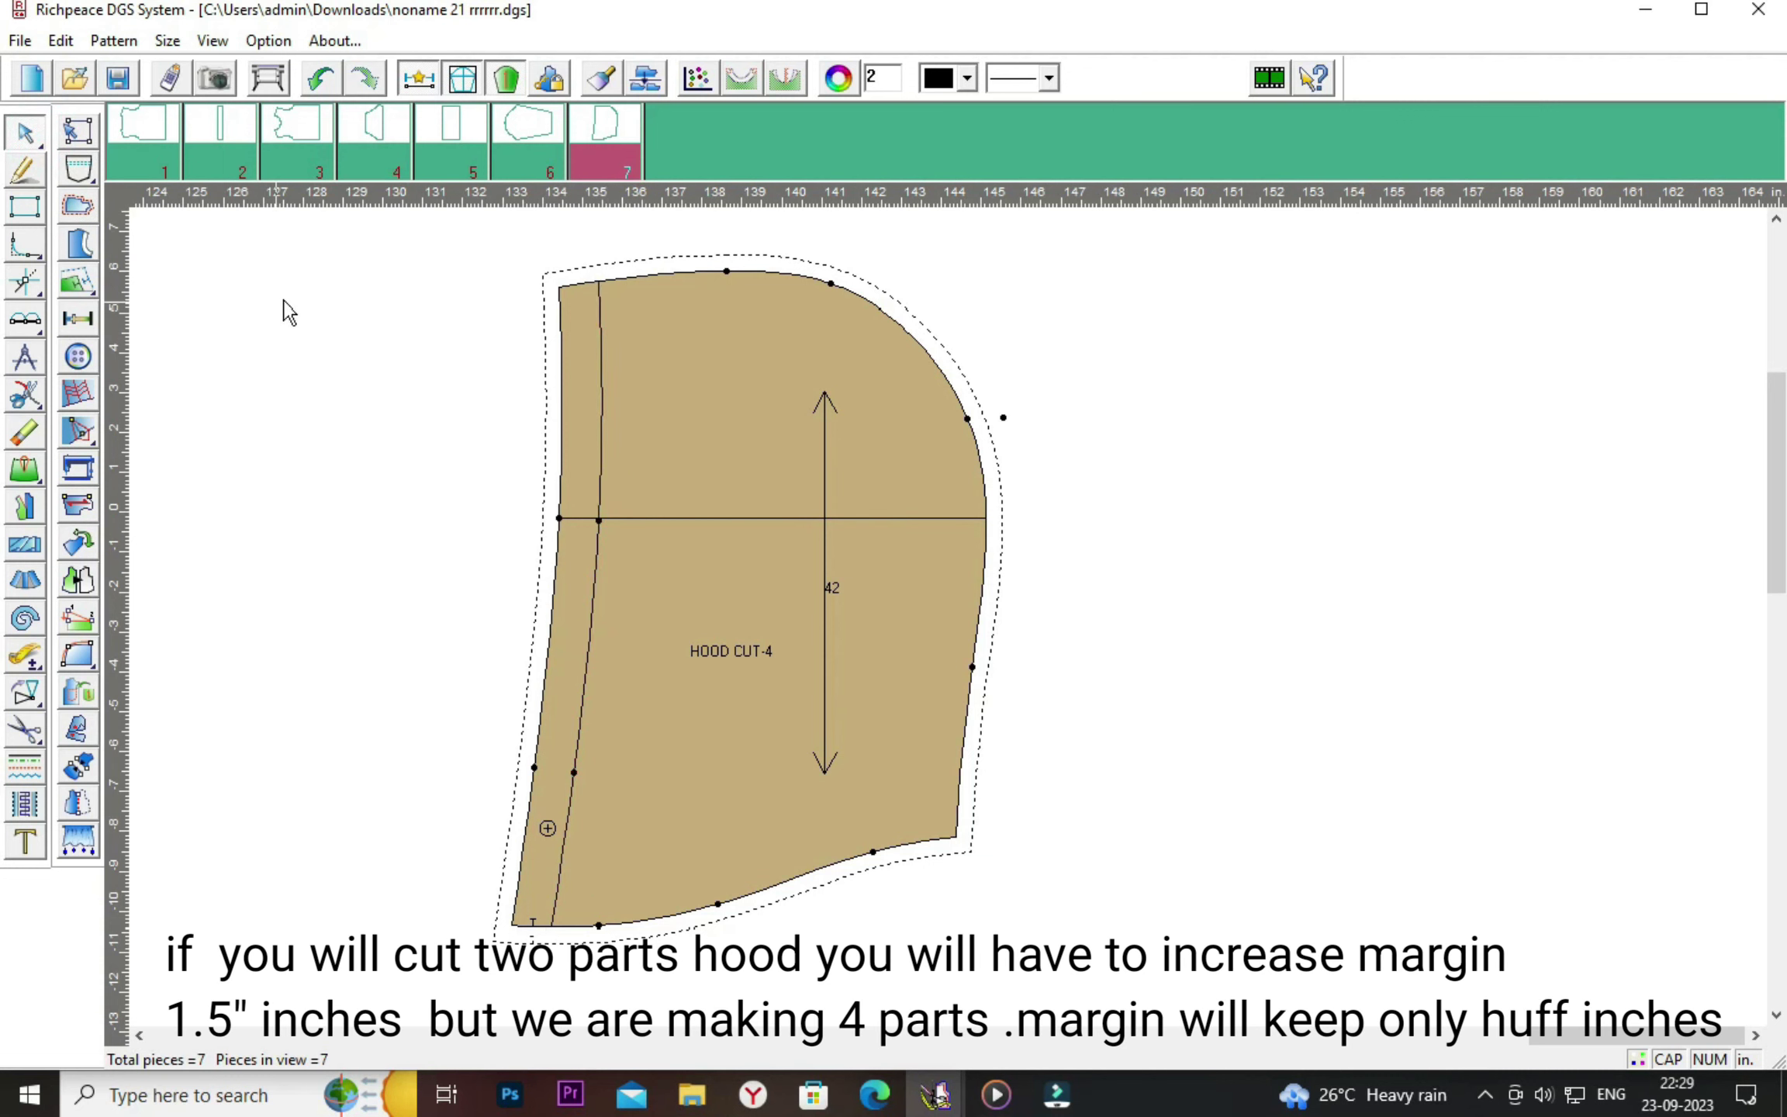
{"action": "left_click", "coordinate": [77, 206]}
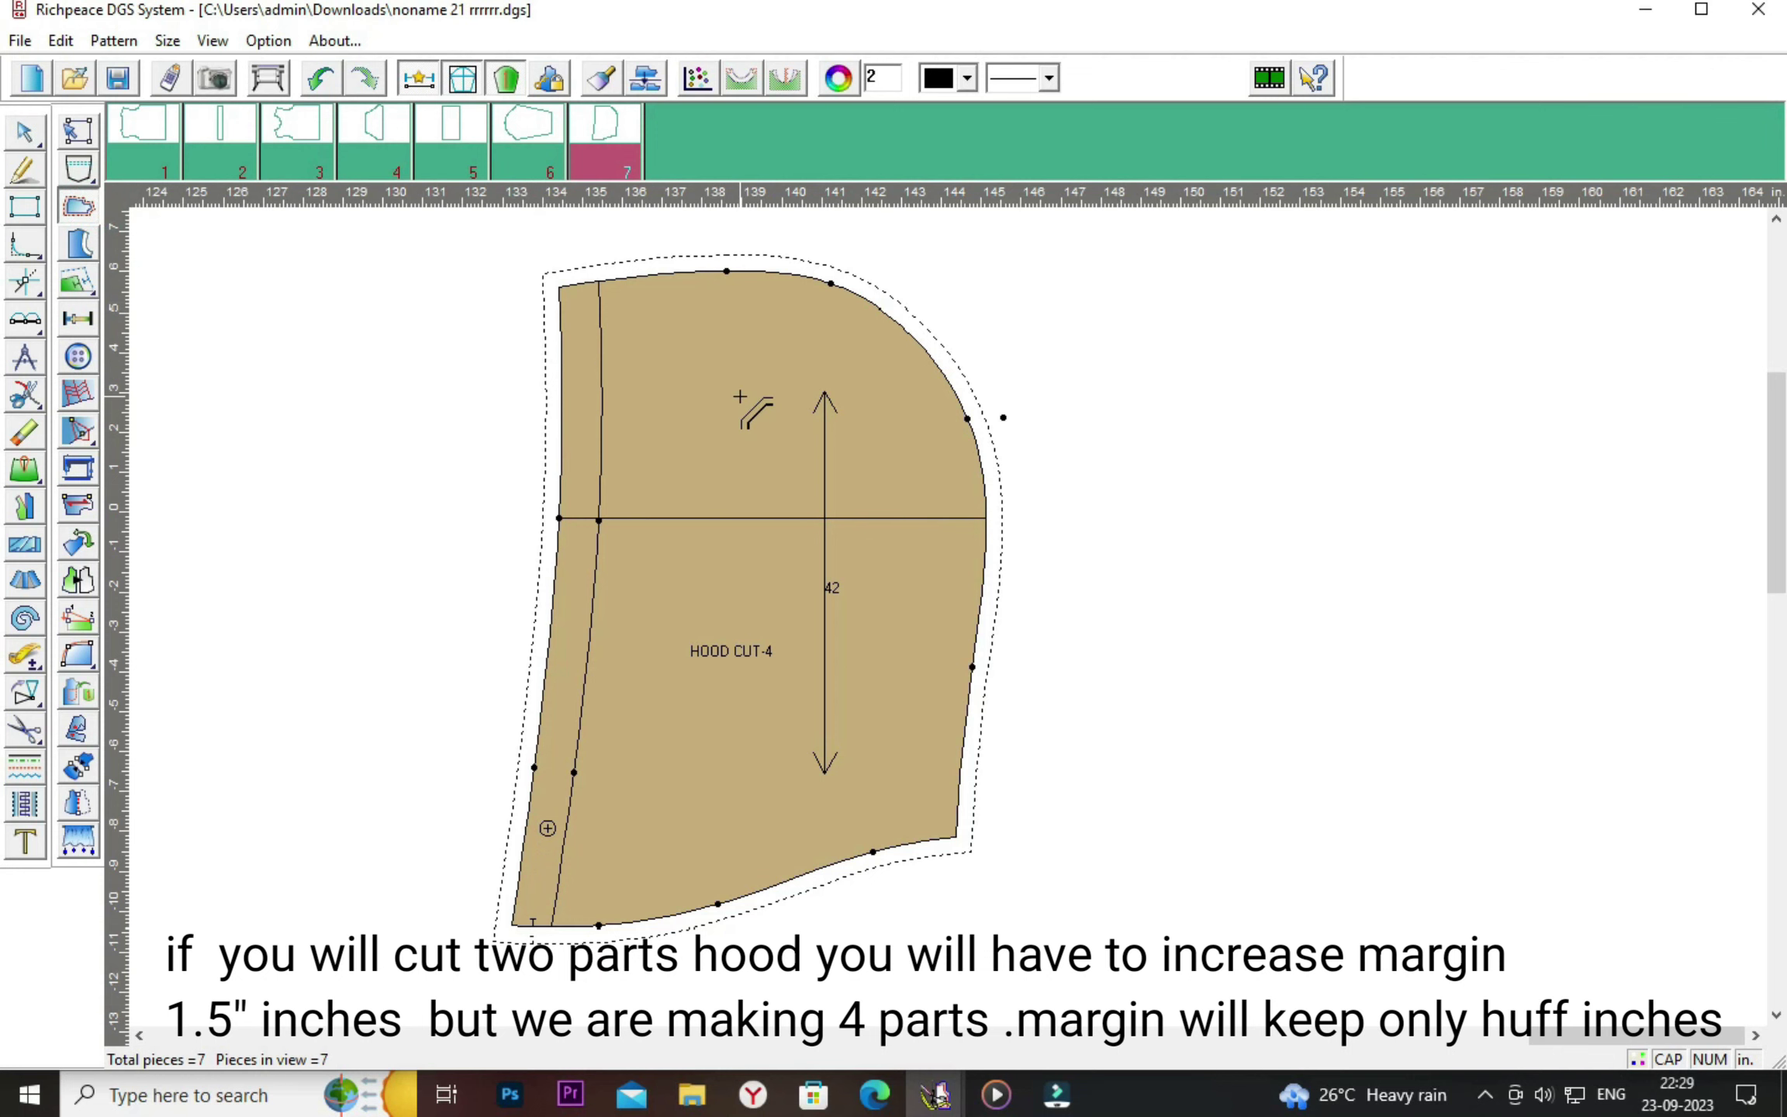
{"action": "left_click", "coordinate": [561, 430]}
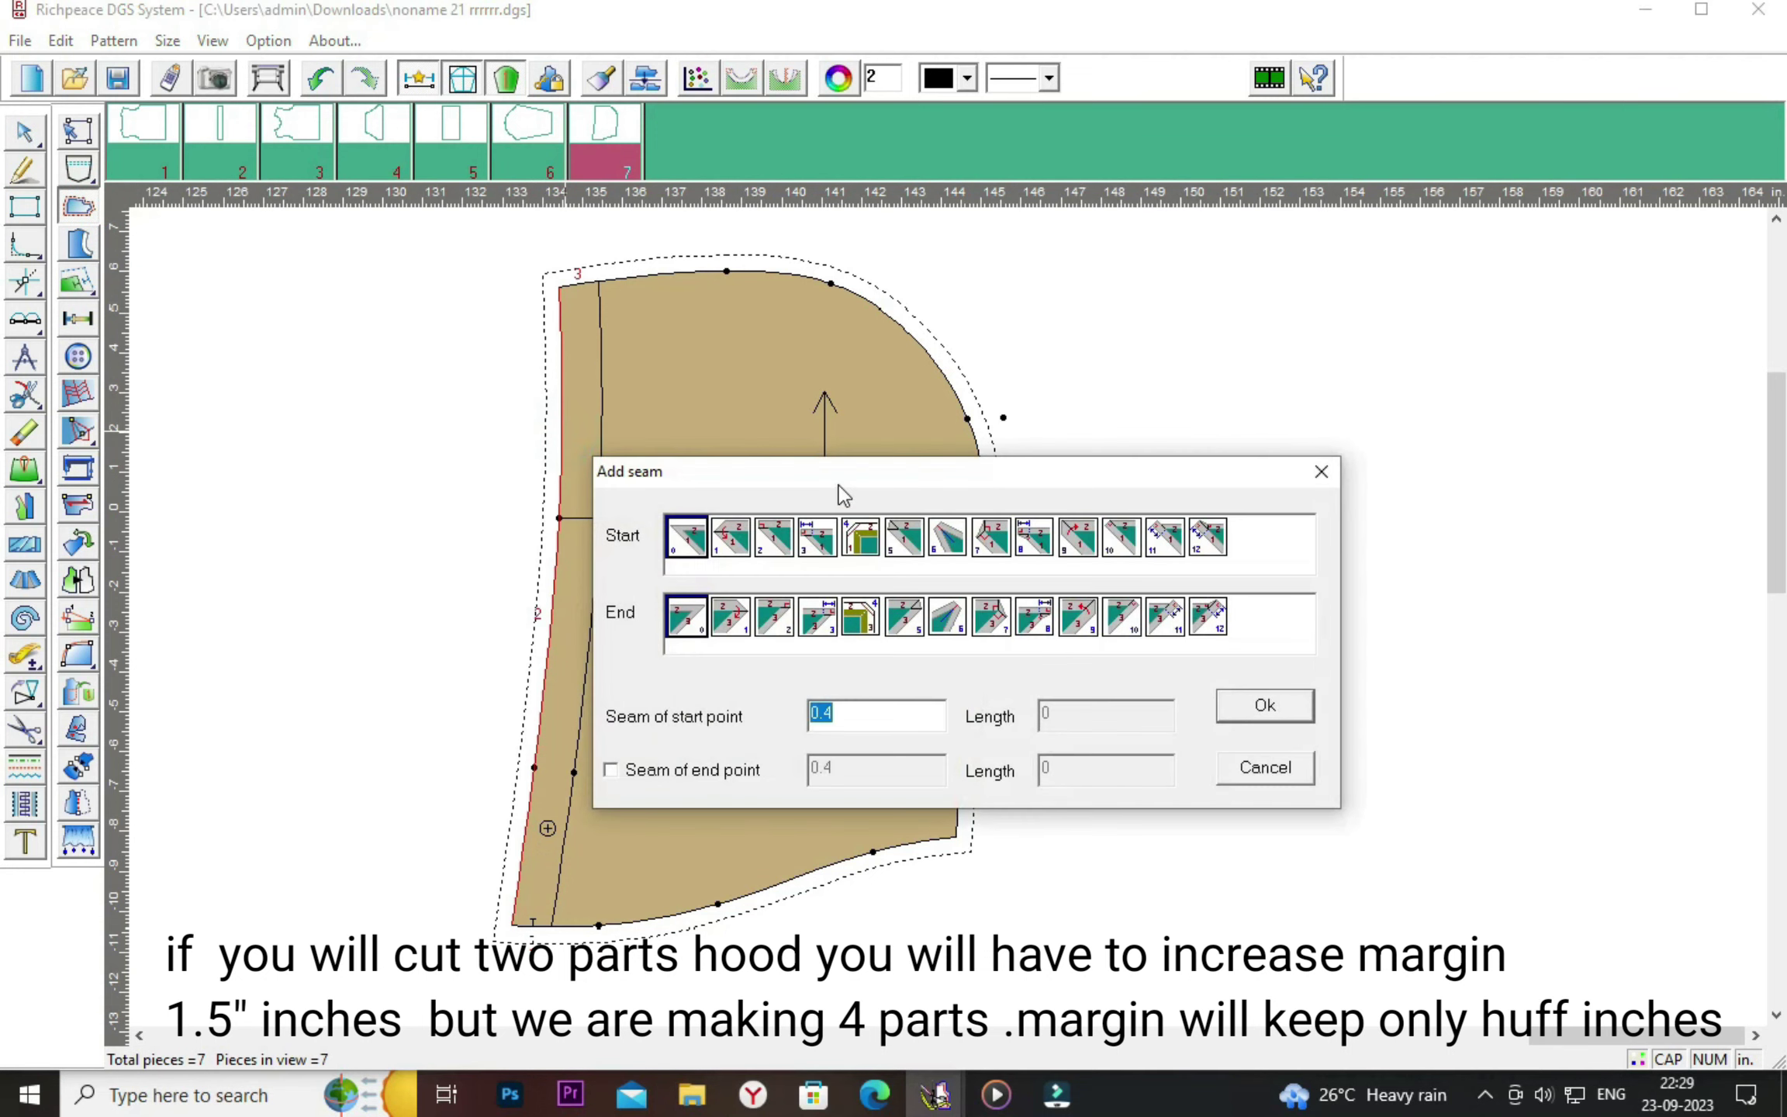
{"action": "left_click_drag", "start_coordinate": [838, 488], "coordinate": [1353, 398]}
{"action": "key", "text": "BackSpace"}
{"action": "type", "text": "1.5"}
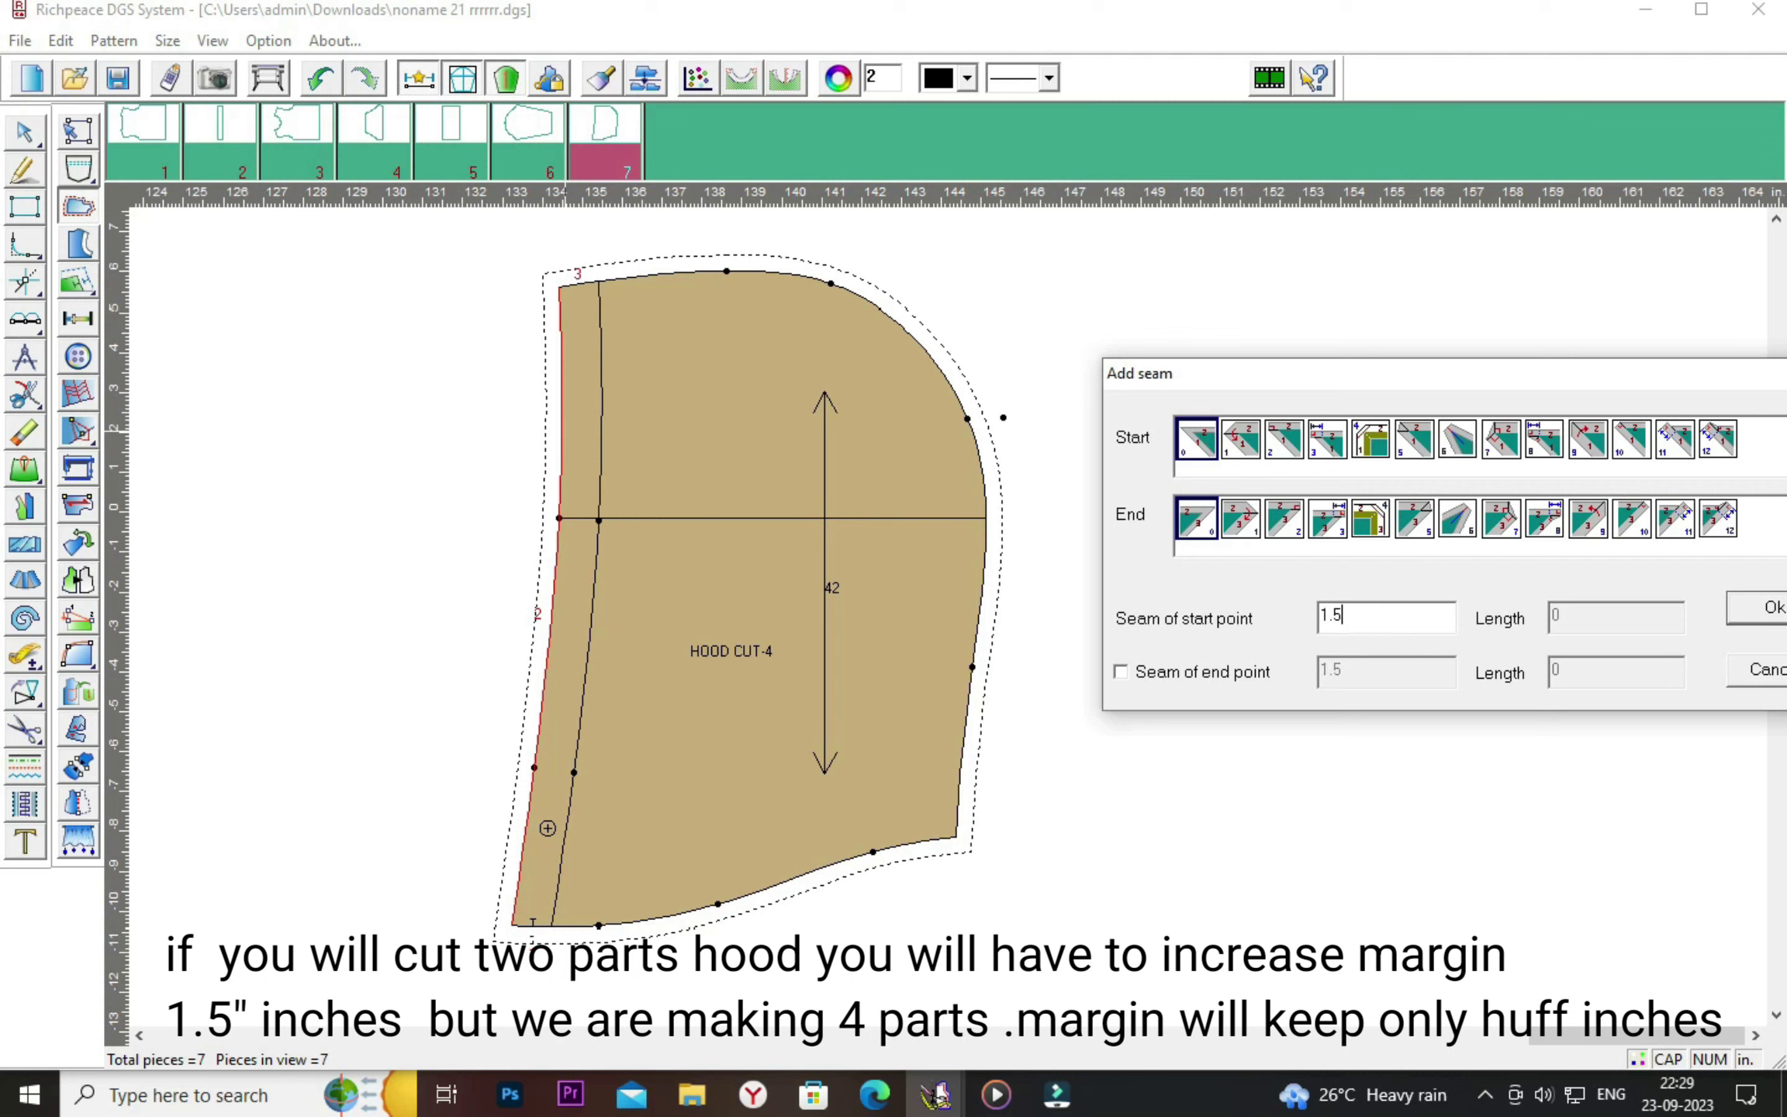
{"action": "left_click", "coordinate": [1769, 613]}
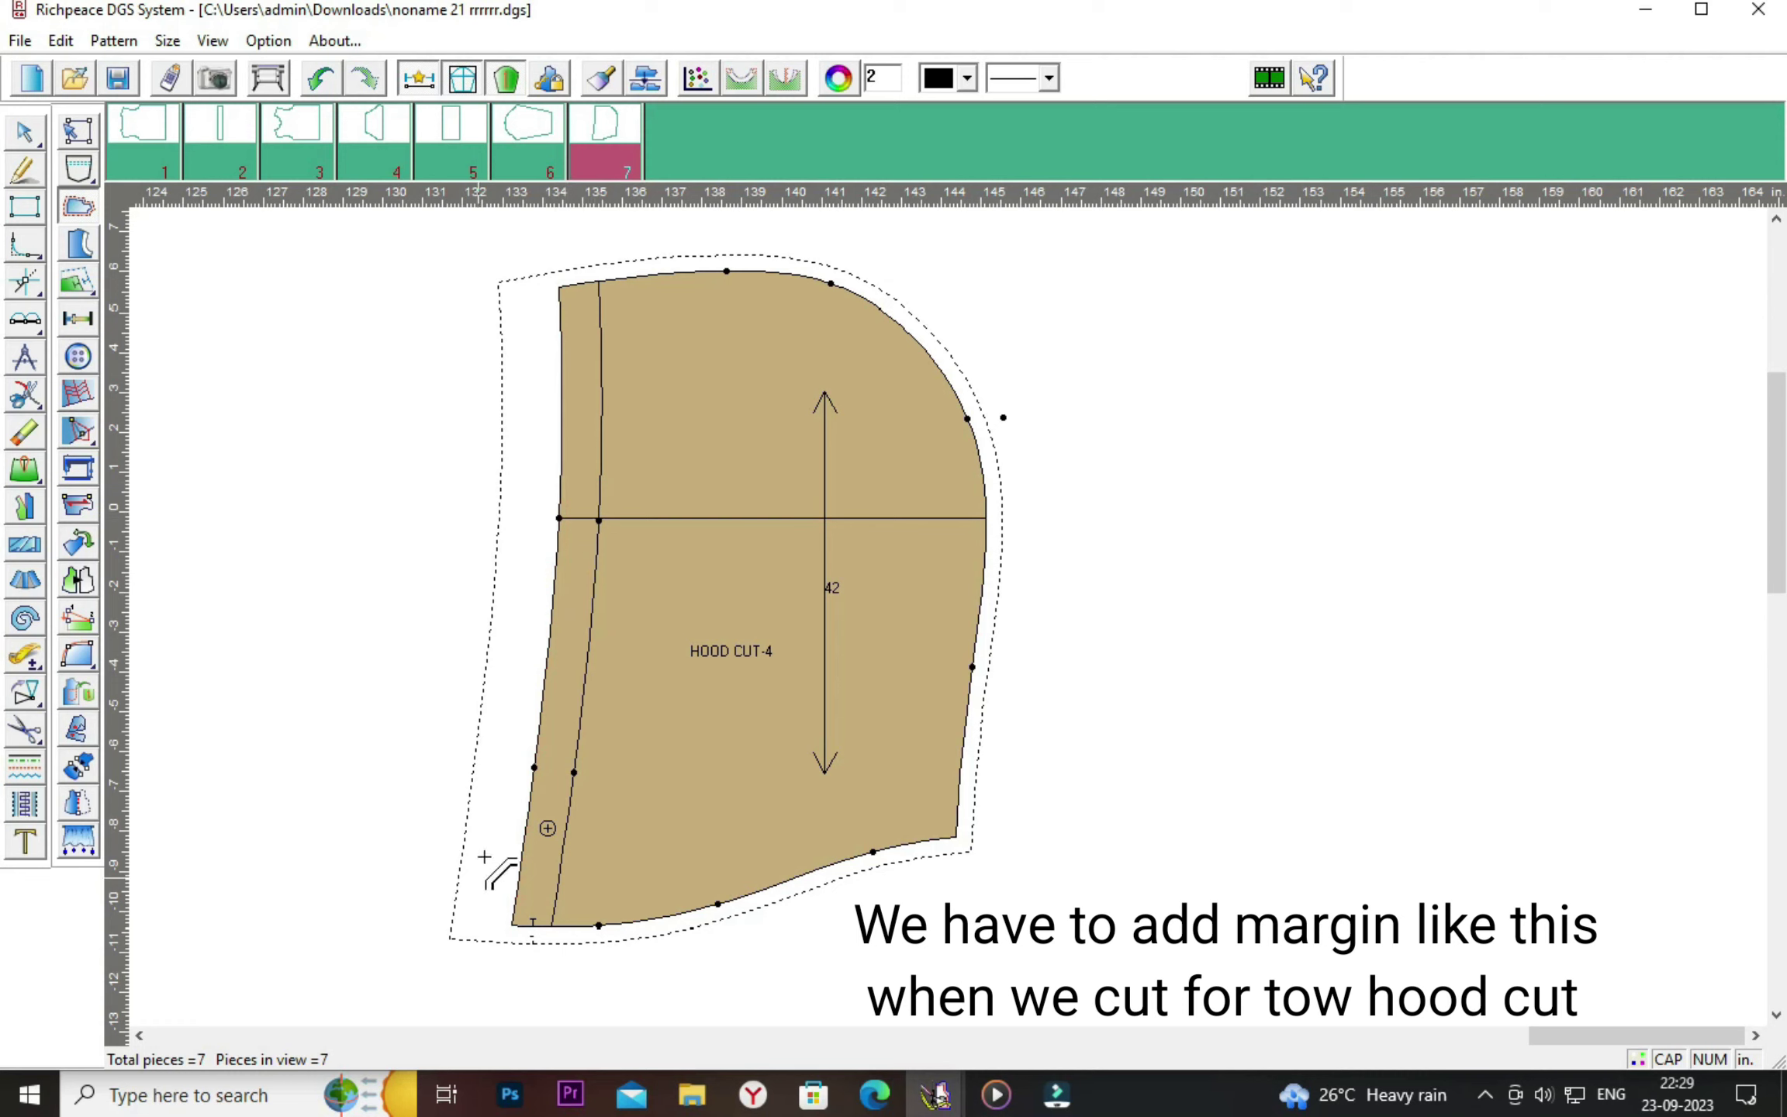
{"action": "left_click", "coordinate": [321, 77]}
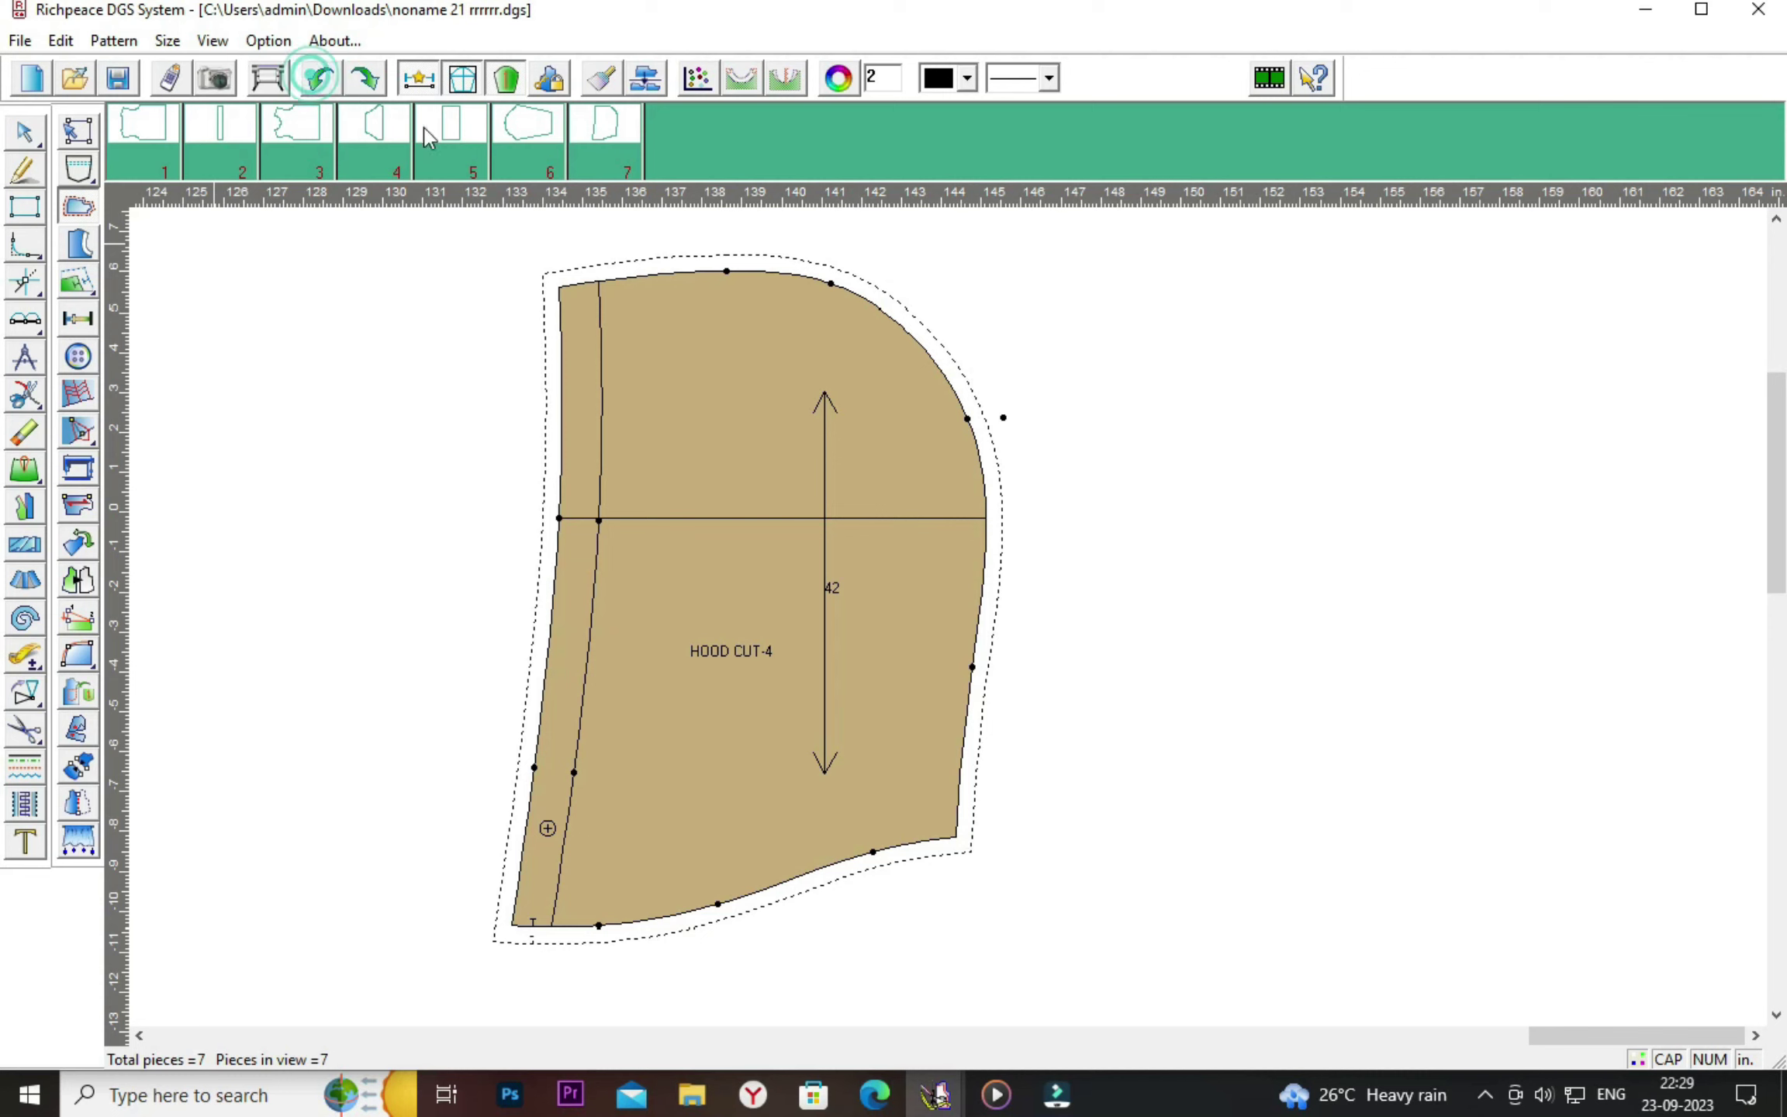
Move the hood piece over beside the body pieces.
{"action": "right_click", "coordinate": [1293, 378]}
{"action": "left_click", "coordinate": [1361, 443]}
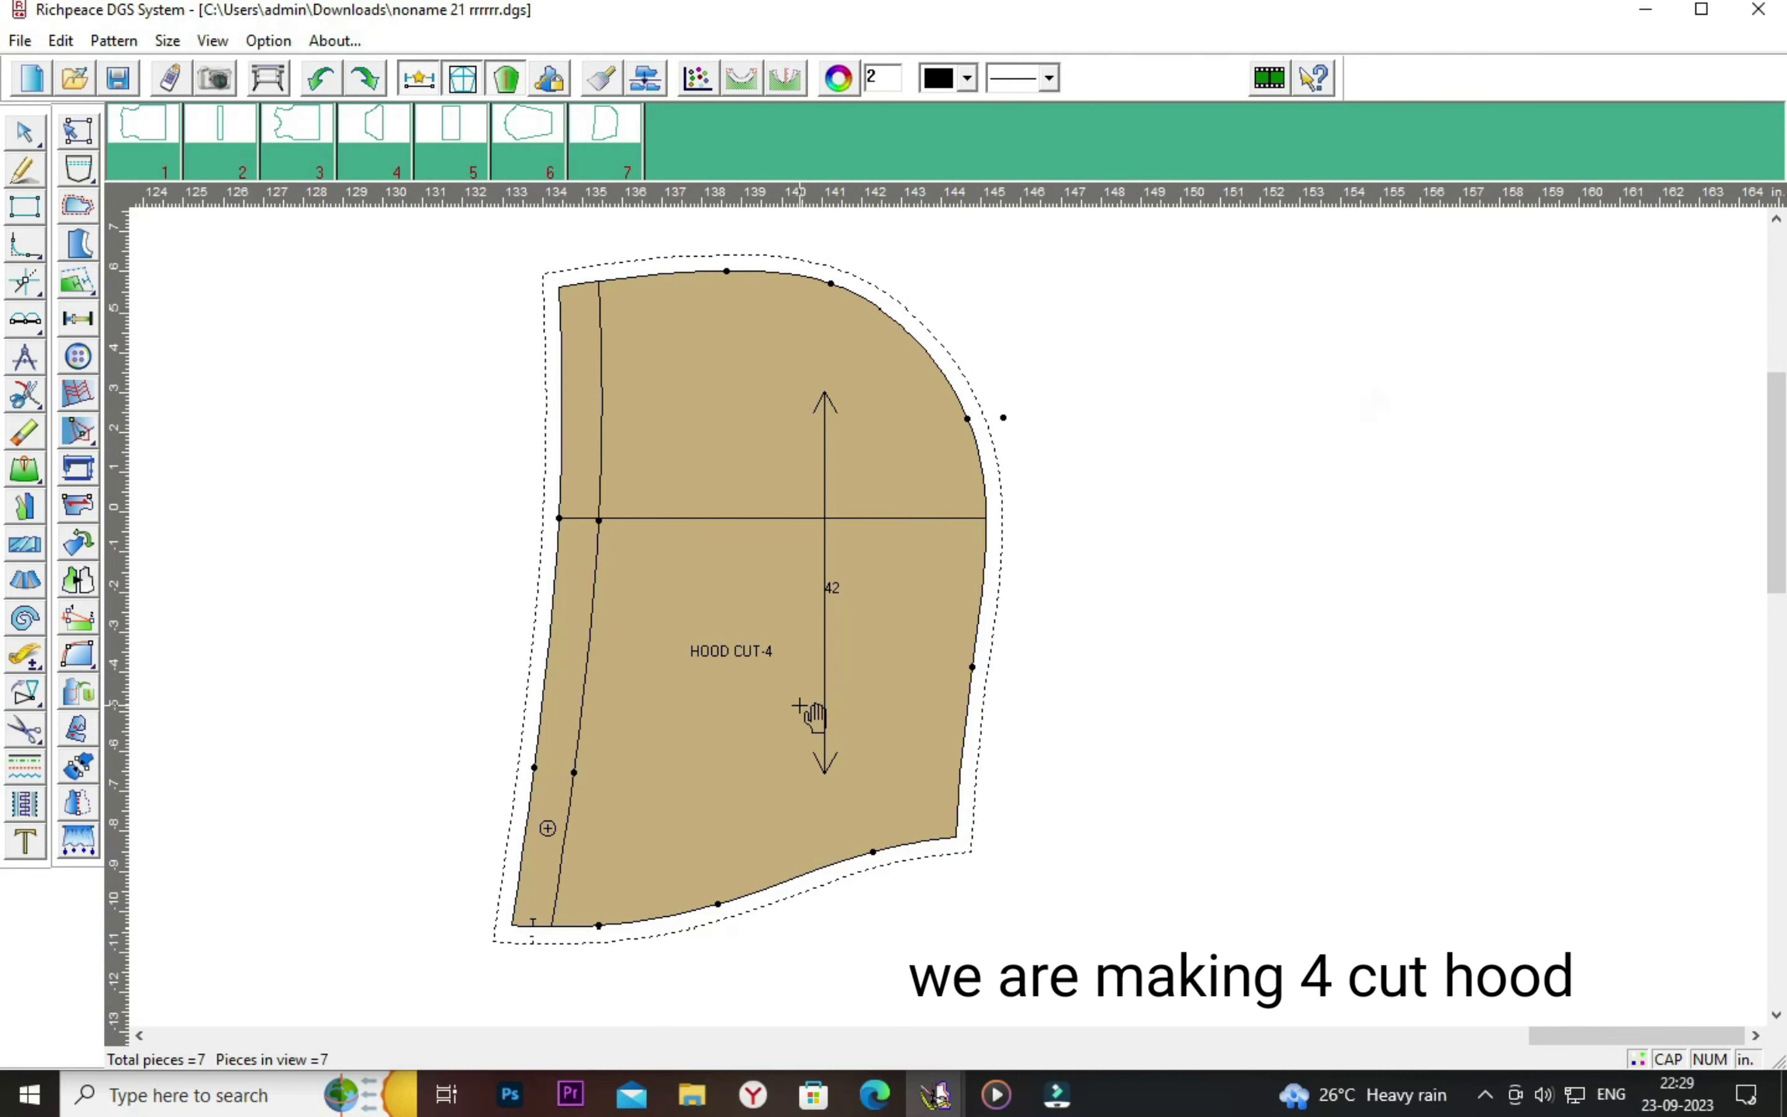
{"action": "scroll", "coordinate": [945, 626], "scroll_direction": "down", "scroll_amount": 2}
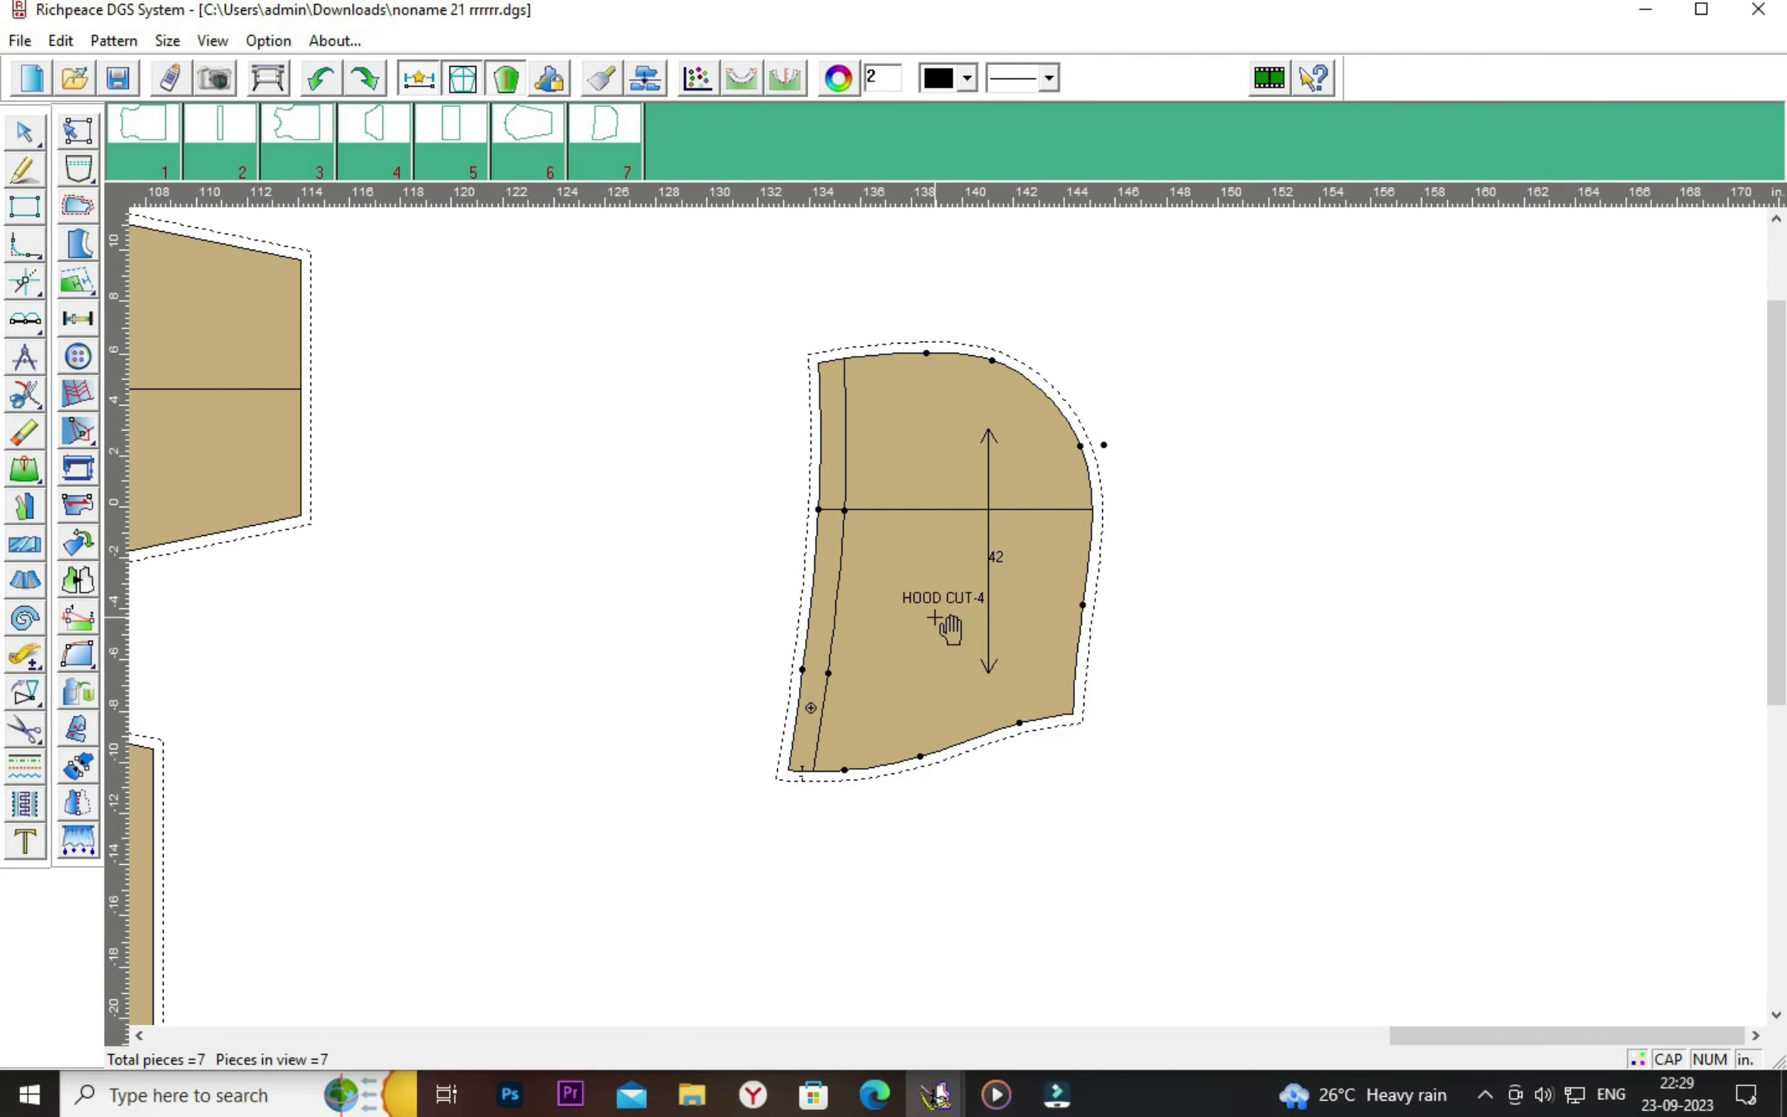
{"action": "scroll", "coordinate": [946, 626], "scroll_direction": "down", "scroll_amount": 2}
{"action": "scroll", "coordinate": [946, 625], "scroll_direction": "down", "scroll_amount": 1}
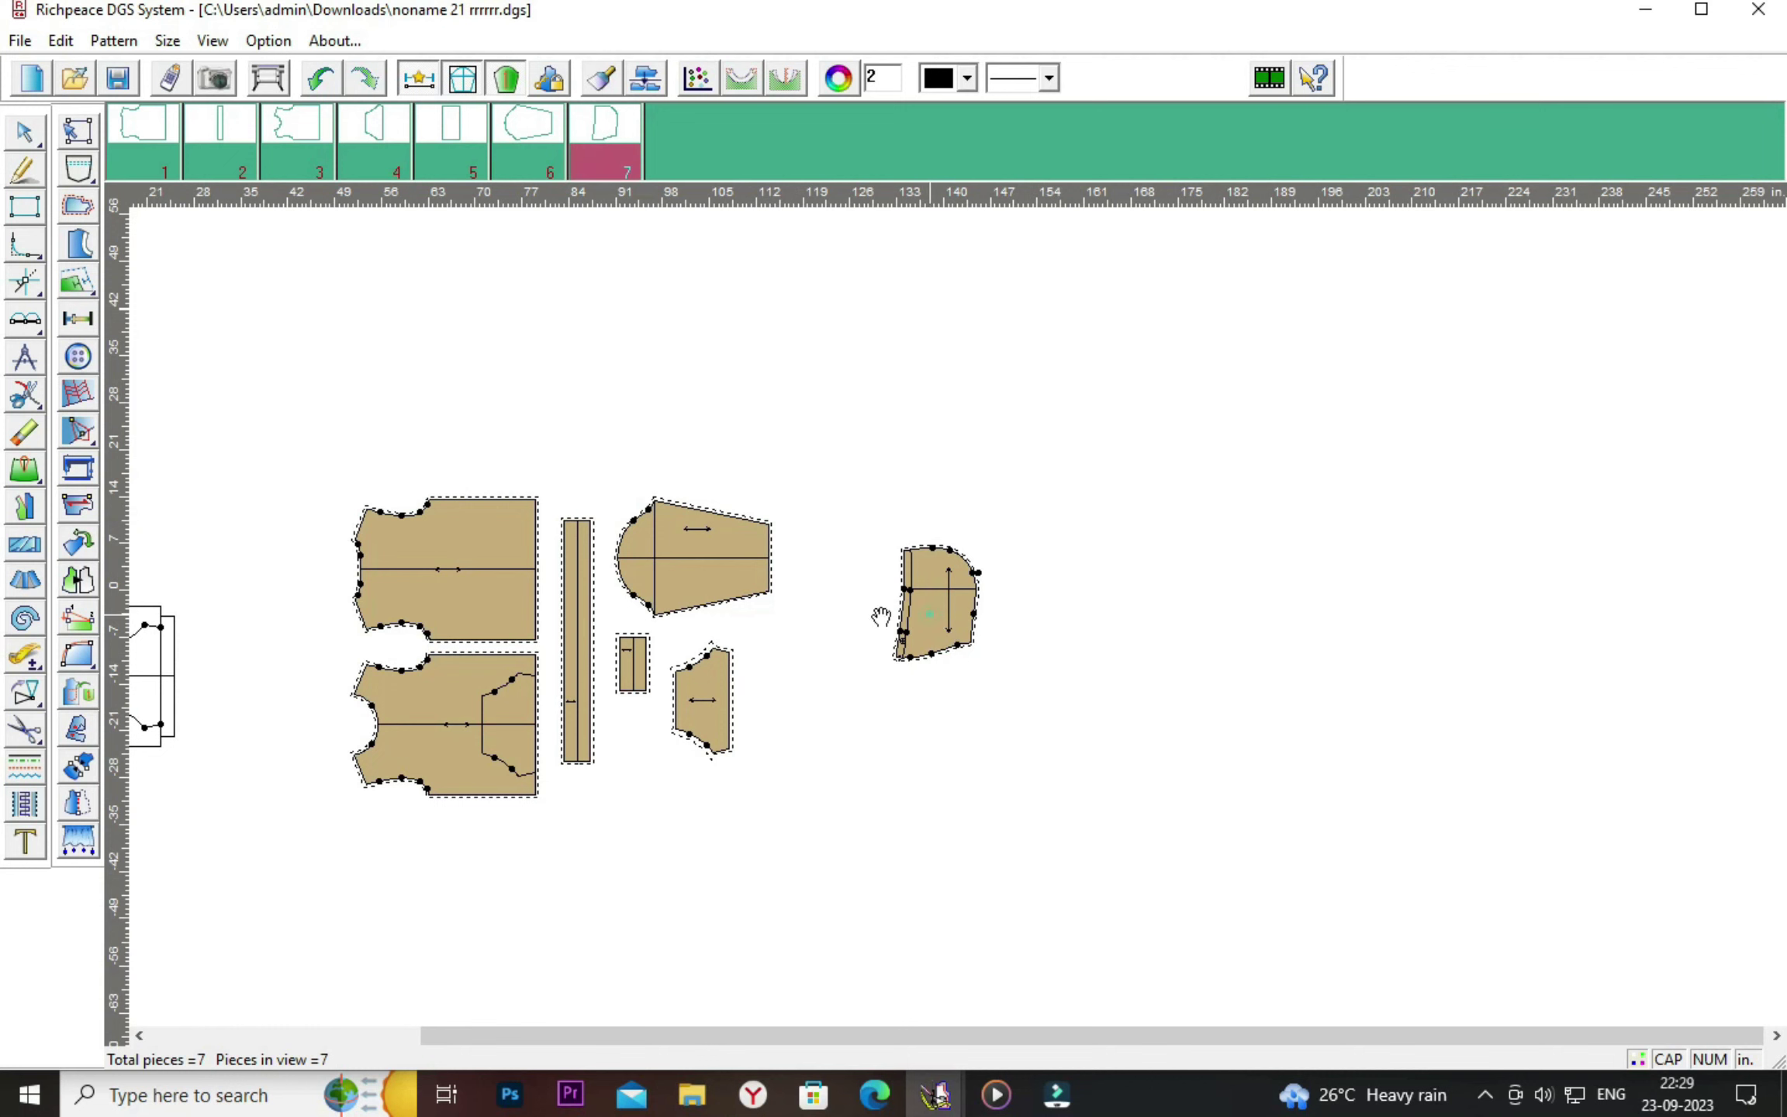
{"action": "left_click_drag", "start_coordinate": [945, 626], "coordinate": [287, 698]}
{"action": "scroll", "coordinate": [969, 624], "scroll_direction": "up", "scroll_amount": 2}
{"action": "scroll", "coordinate": [960, 618], "scroll_direction": "up", "scroll_amount": 1}
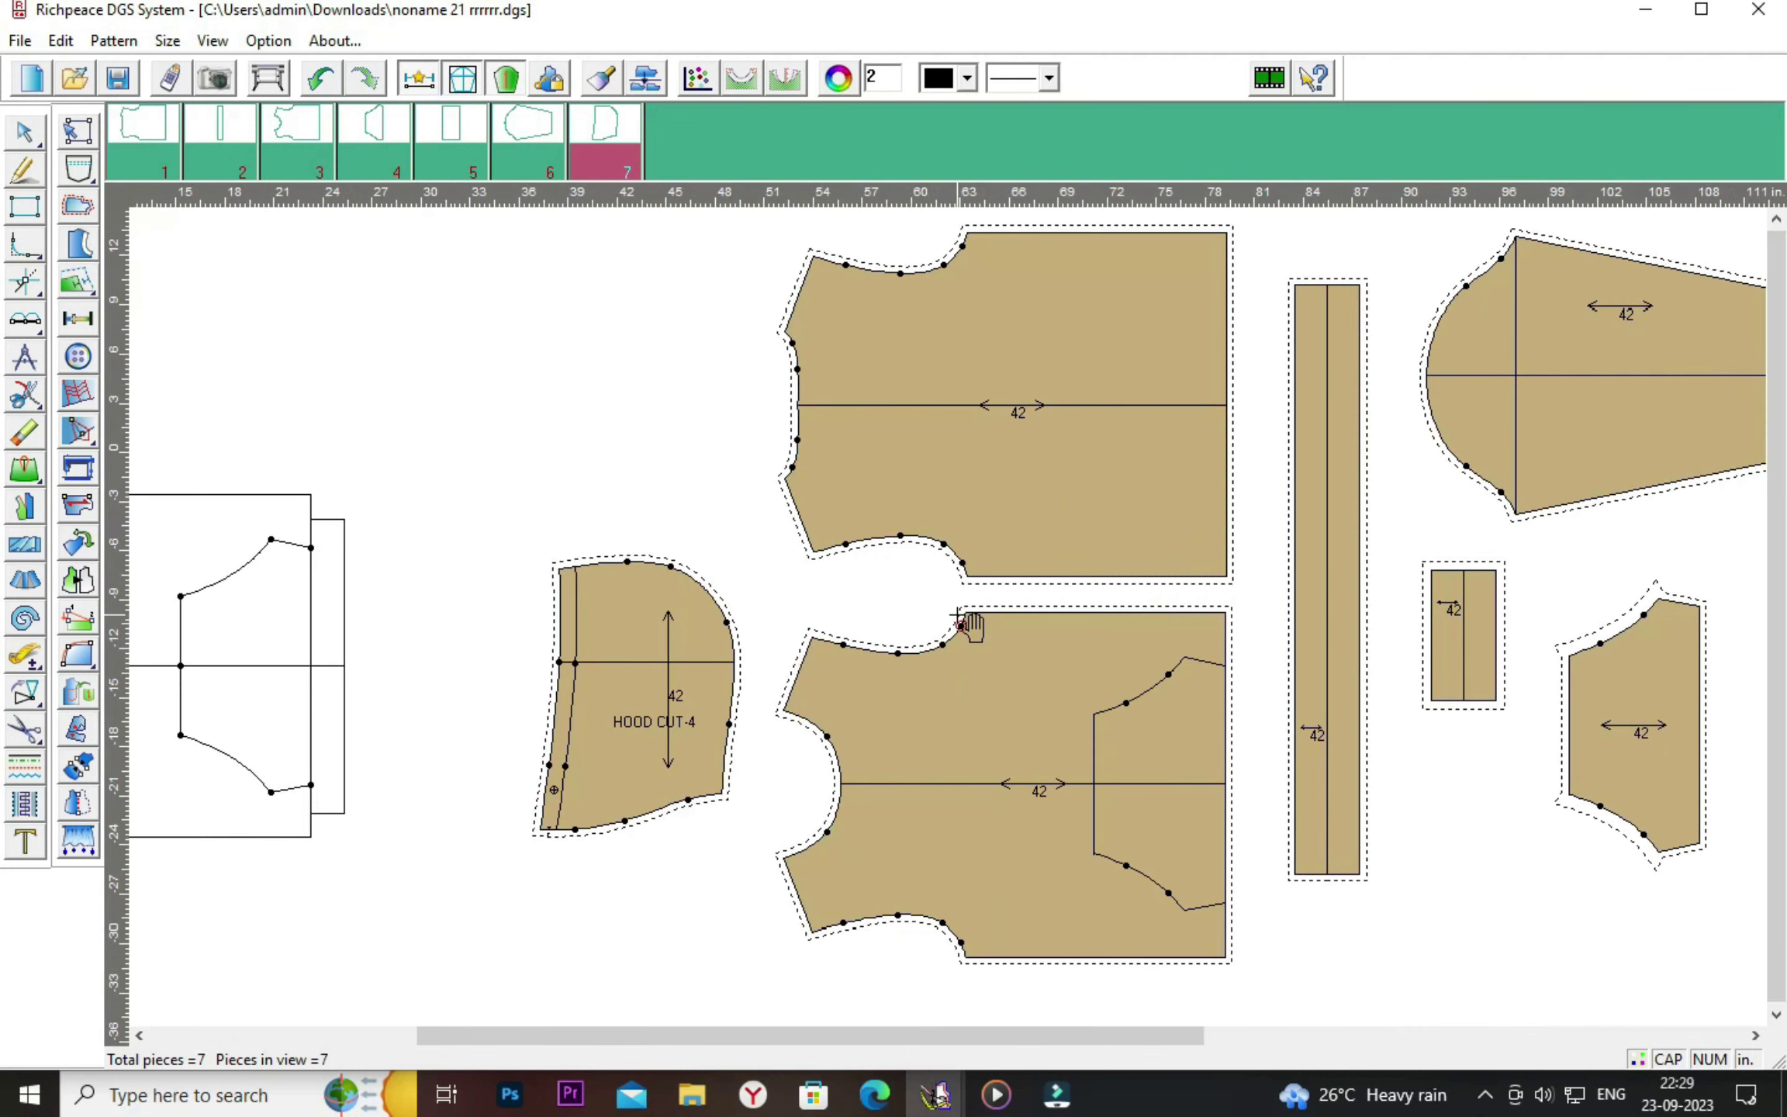
{"action": "scroll", "coordinate": [961, 619], "scroll_direction": "up", "scroll_amount": 1}
{"action": "mouse_move", "coordinate": [627, 726]}
{"action": "left_mouse_down"}
{"action": "mouse_move", "coordinate": [546, 698]}
{"action": "mouse_move", "coordinate": [584, 699]}
{"action": "left_mouse_up"}
{"action": "scroll", "coordinate": [959, 613], "scroll_direction": "down", "scroll_amount": 1}
Rotate the hood a quarter turn and set it beside the lower body's neckline.
{"action": "left_click", "coordinate": [79, 544]}
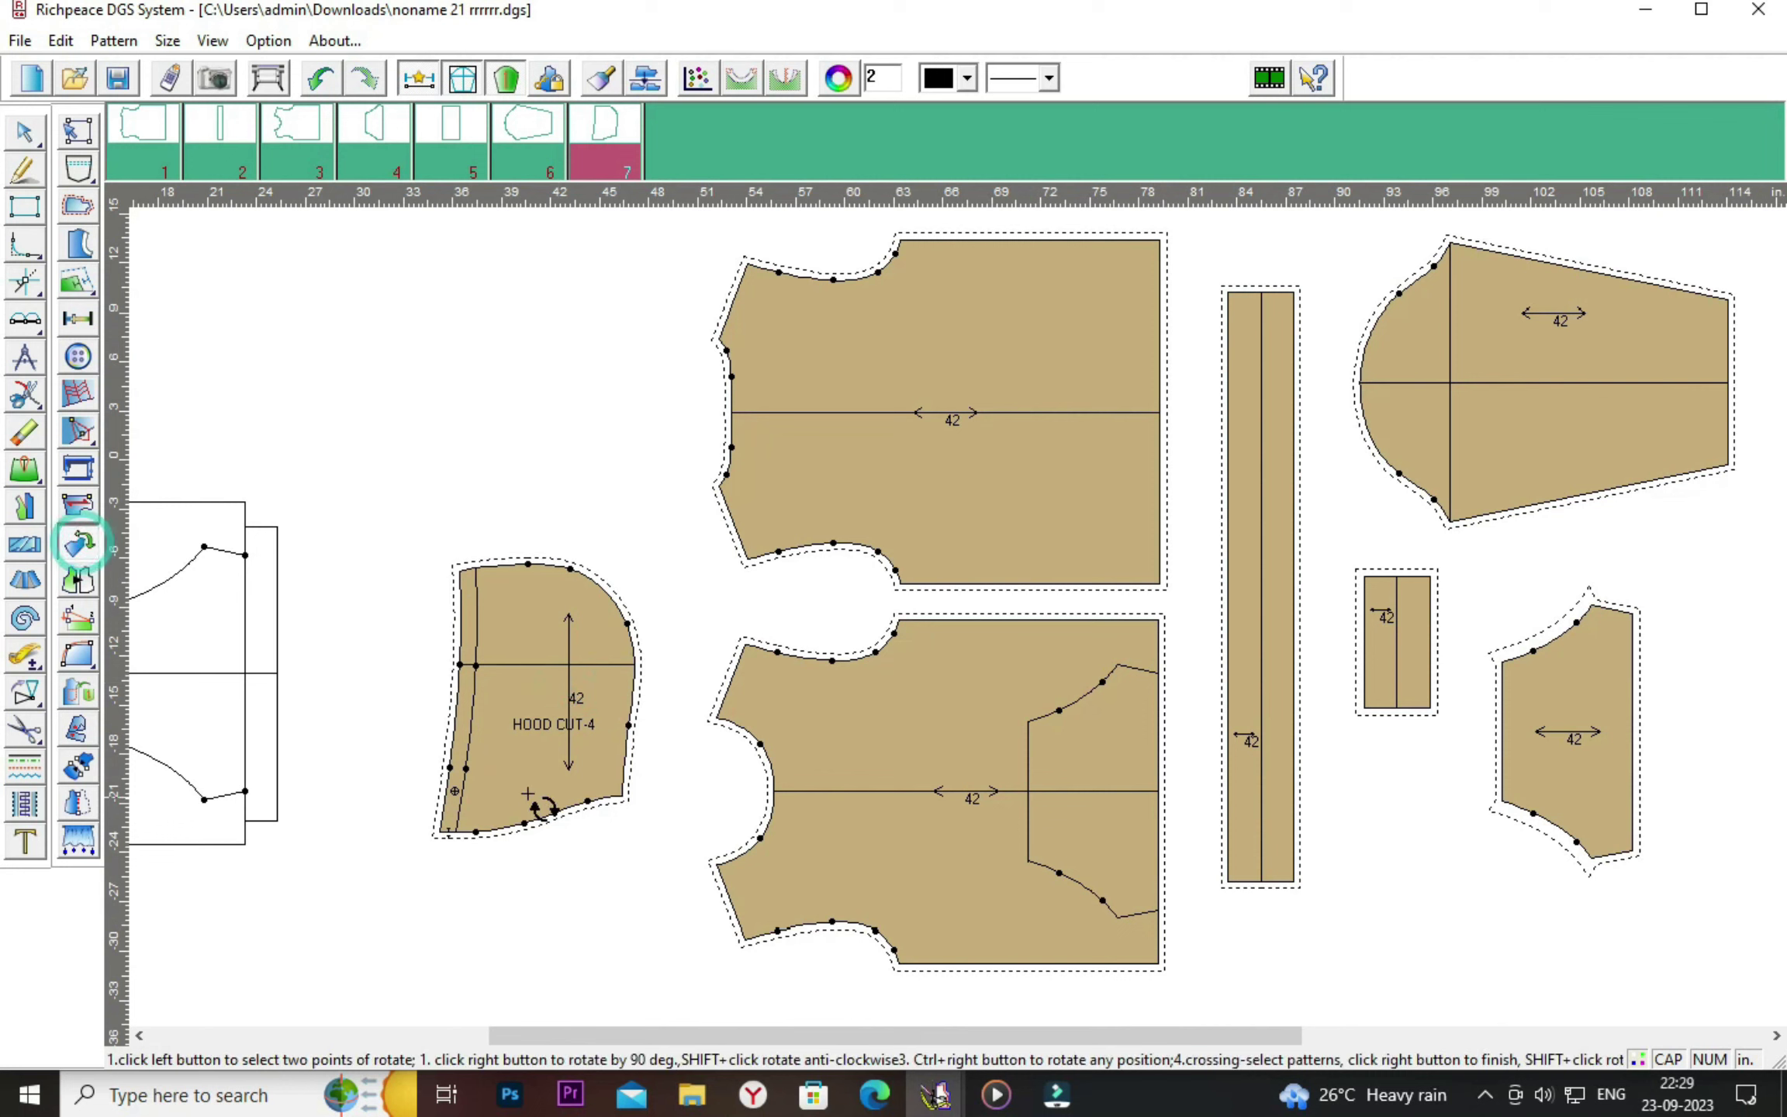
{"action": "right_click", "coordinate": [547, 771]}
{"action": "right_click", "coordinate": [530, 674]}
{"action": "right_click", "coordinate": [556, 613]}
{"action": "right_click", "coordinate": [431, 686]}
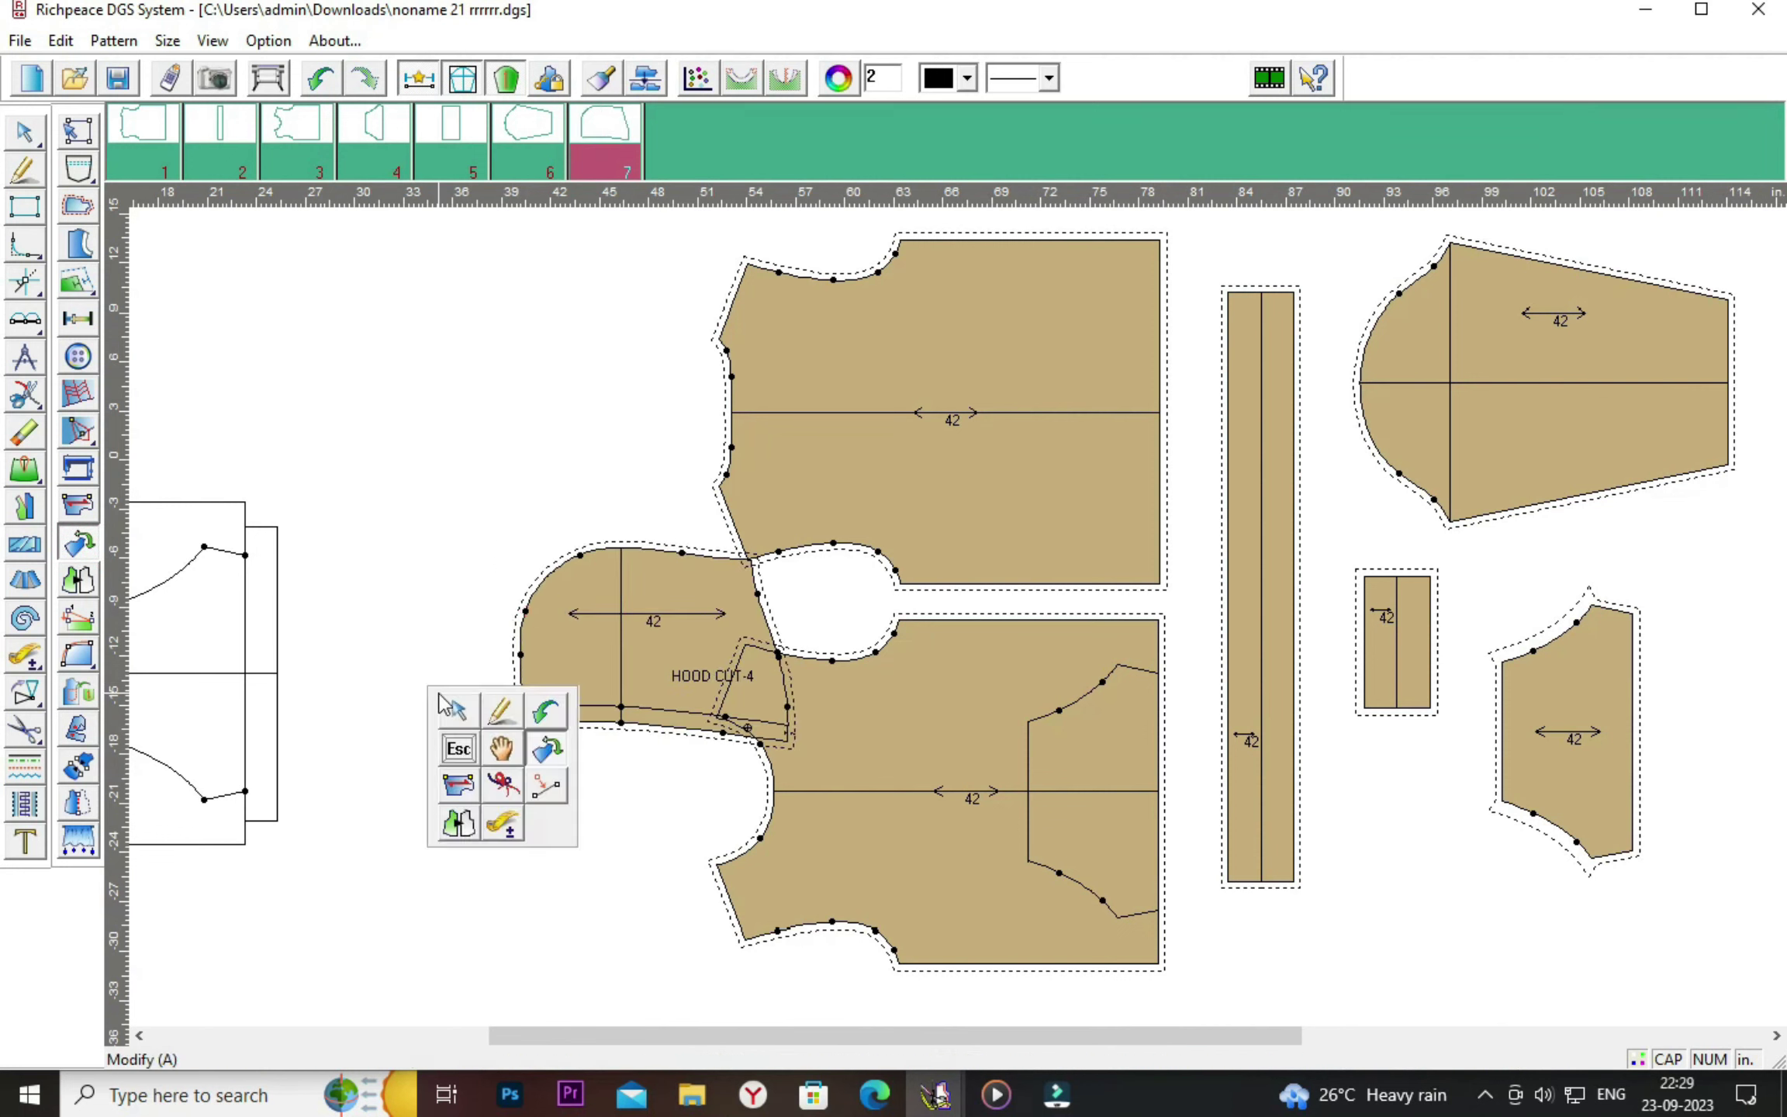
{"action": "left_click", "coordinate": [501, 749]}
{"action": "left_click_drag", "start_coordinate": [749, 617], "coordinate": [650, 671]}
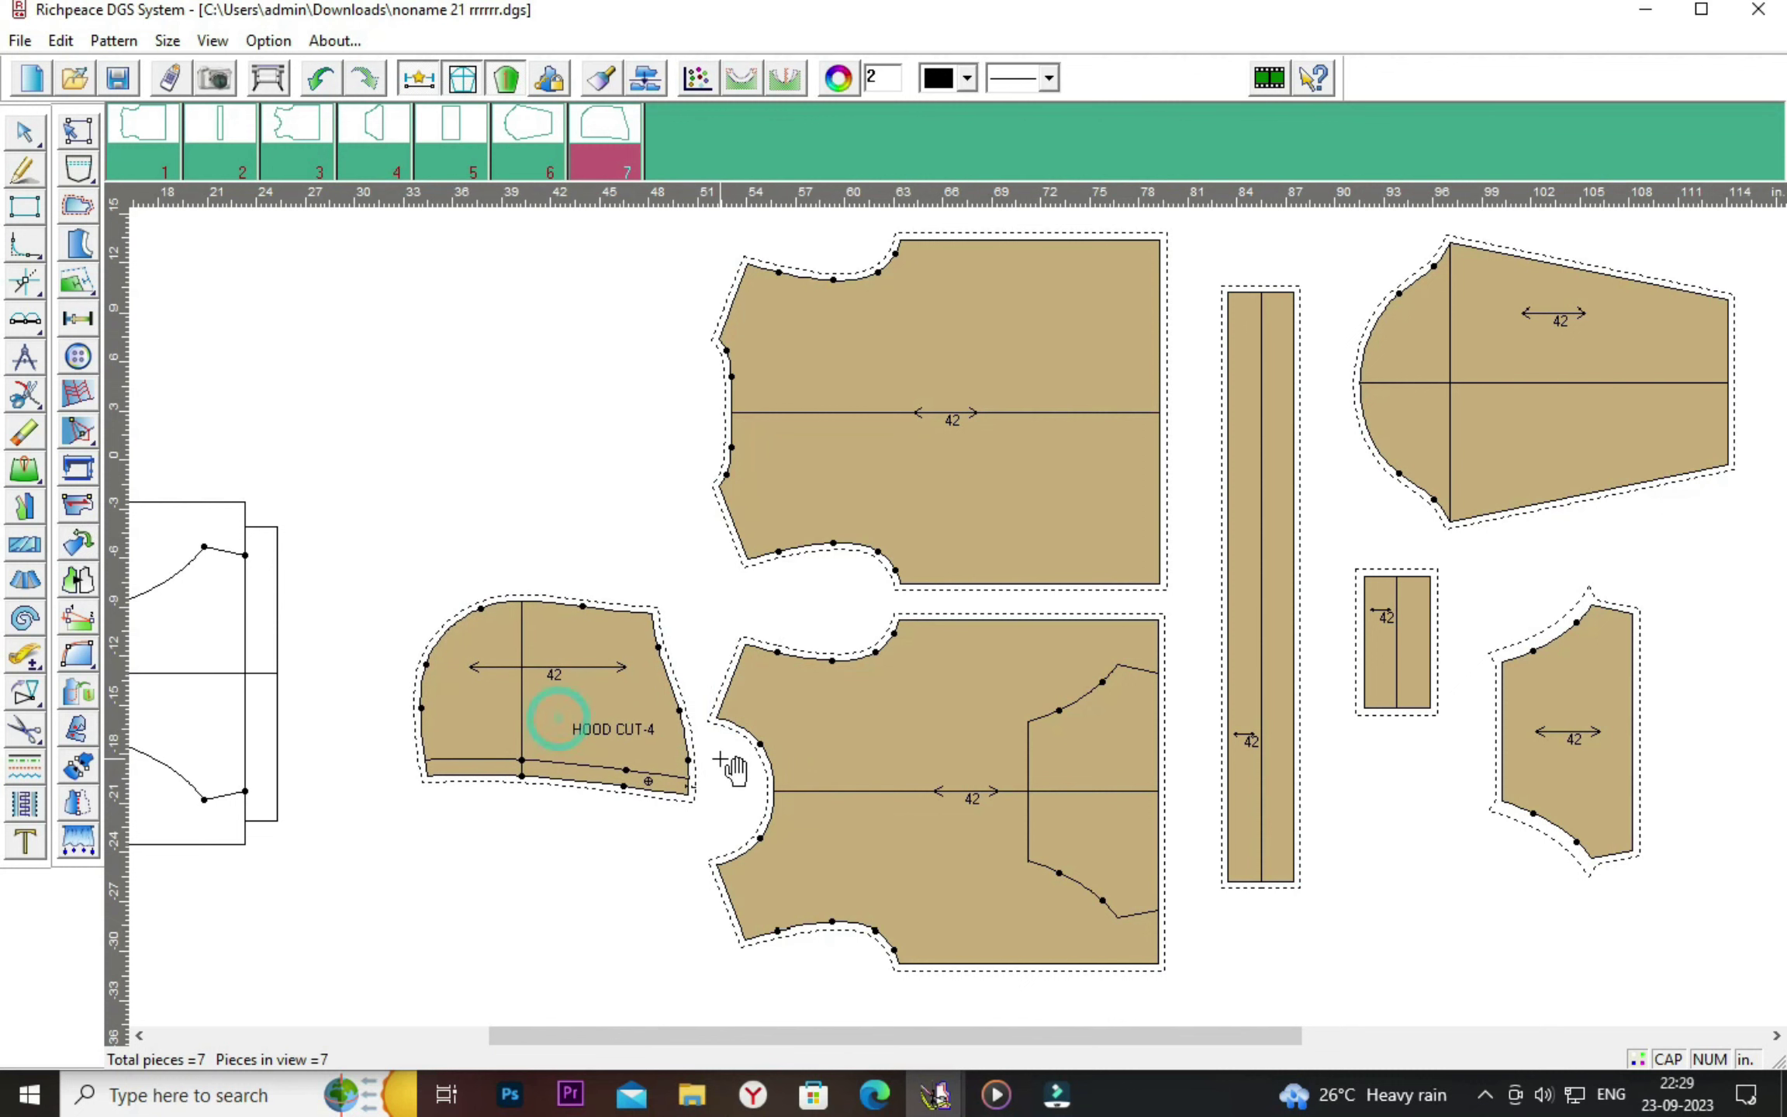
{"action": "scroll", "coordinate": [760, 790], "scroll_direction": "up", "scroll_amount": 1}
{"action": "scroll", "coordinate": [970, 620], "scroll_direction": "up", "scroll_amount": 1}
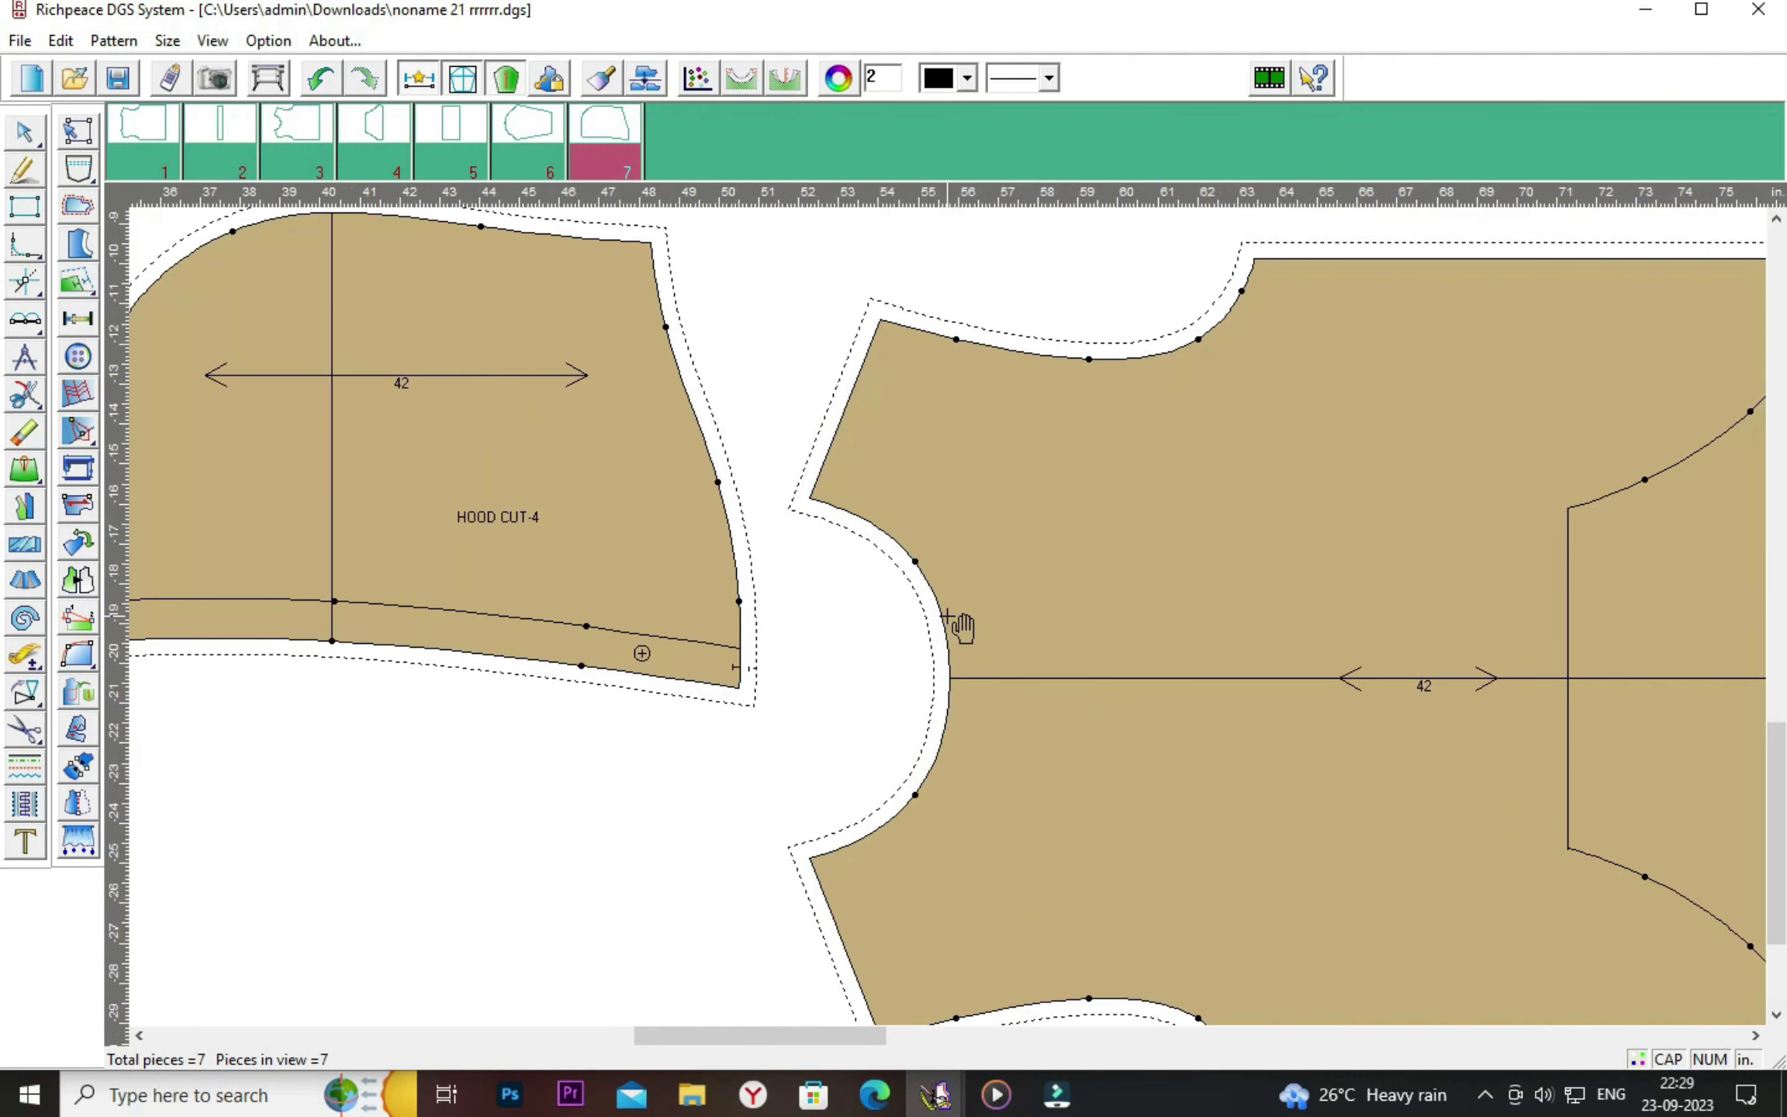
Walk the hood's neck edge along the lower body neckline and add matching notches.
{"action": "left_click", "coordinate": [79, 470]}
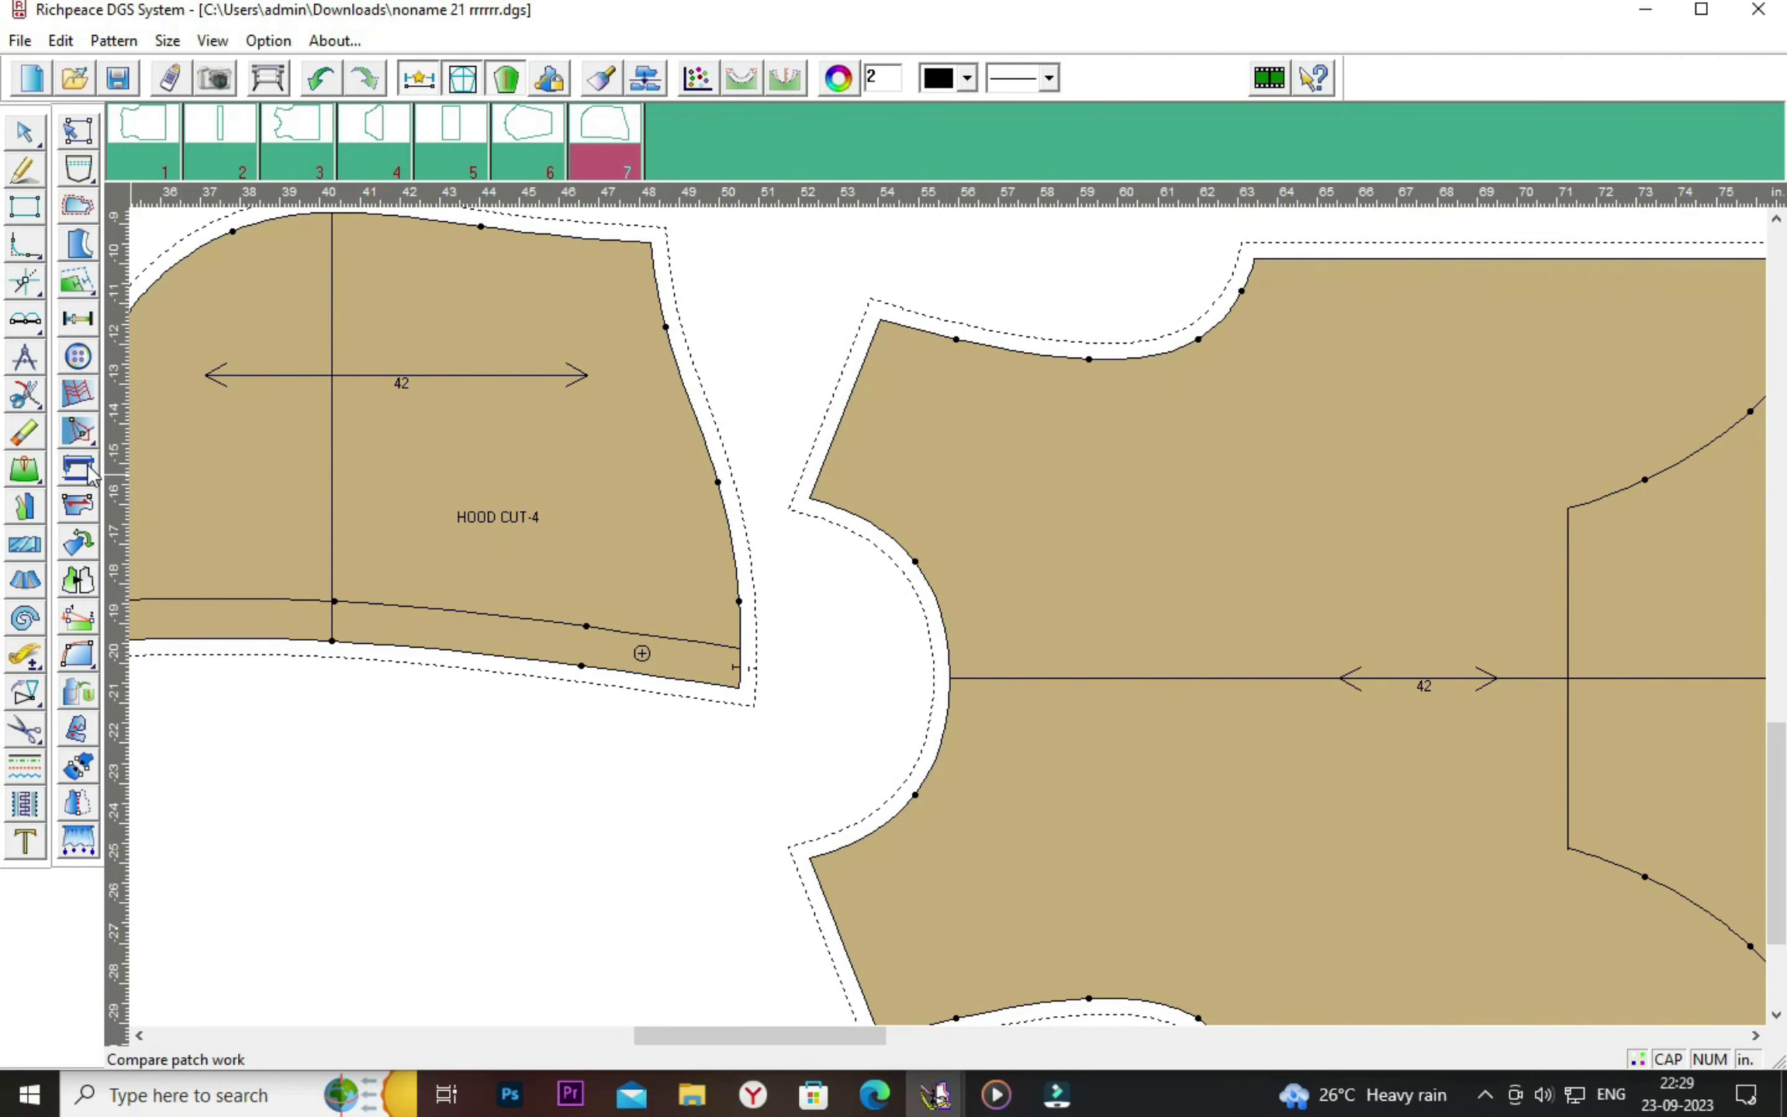
{"action": "left_click", "coordinate": [740, 666]}
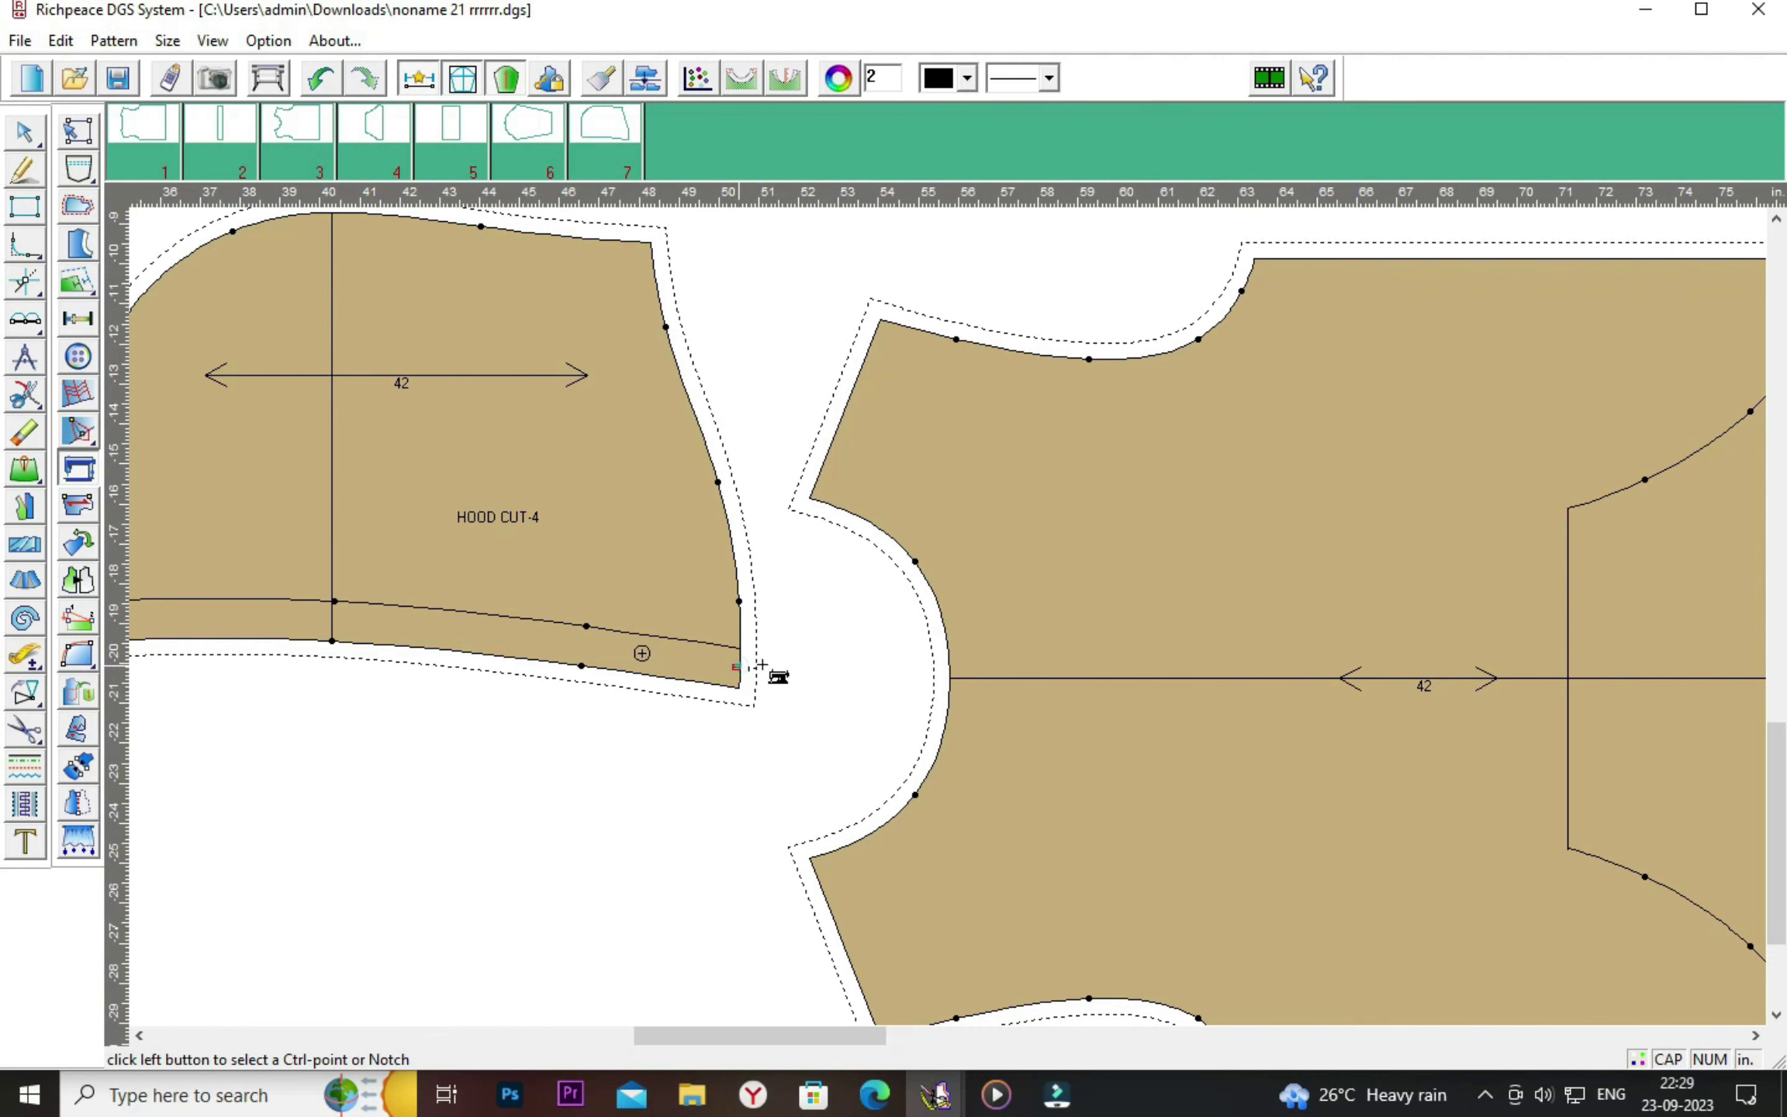
{"action": "left_click", "coordinate": [965, 687]}
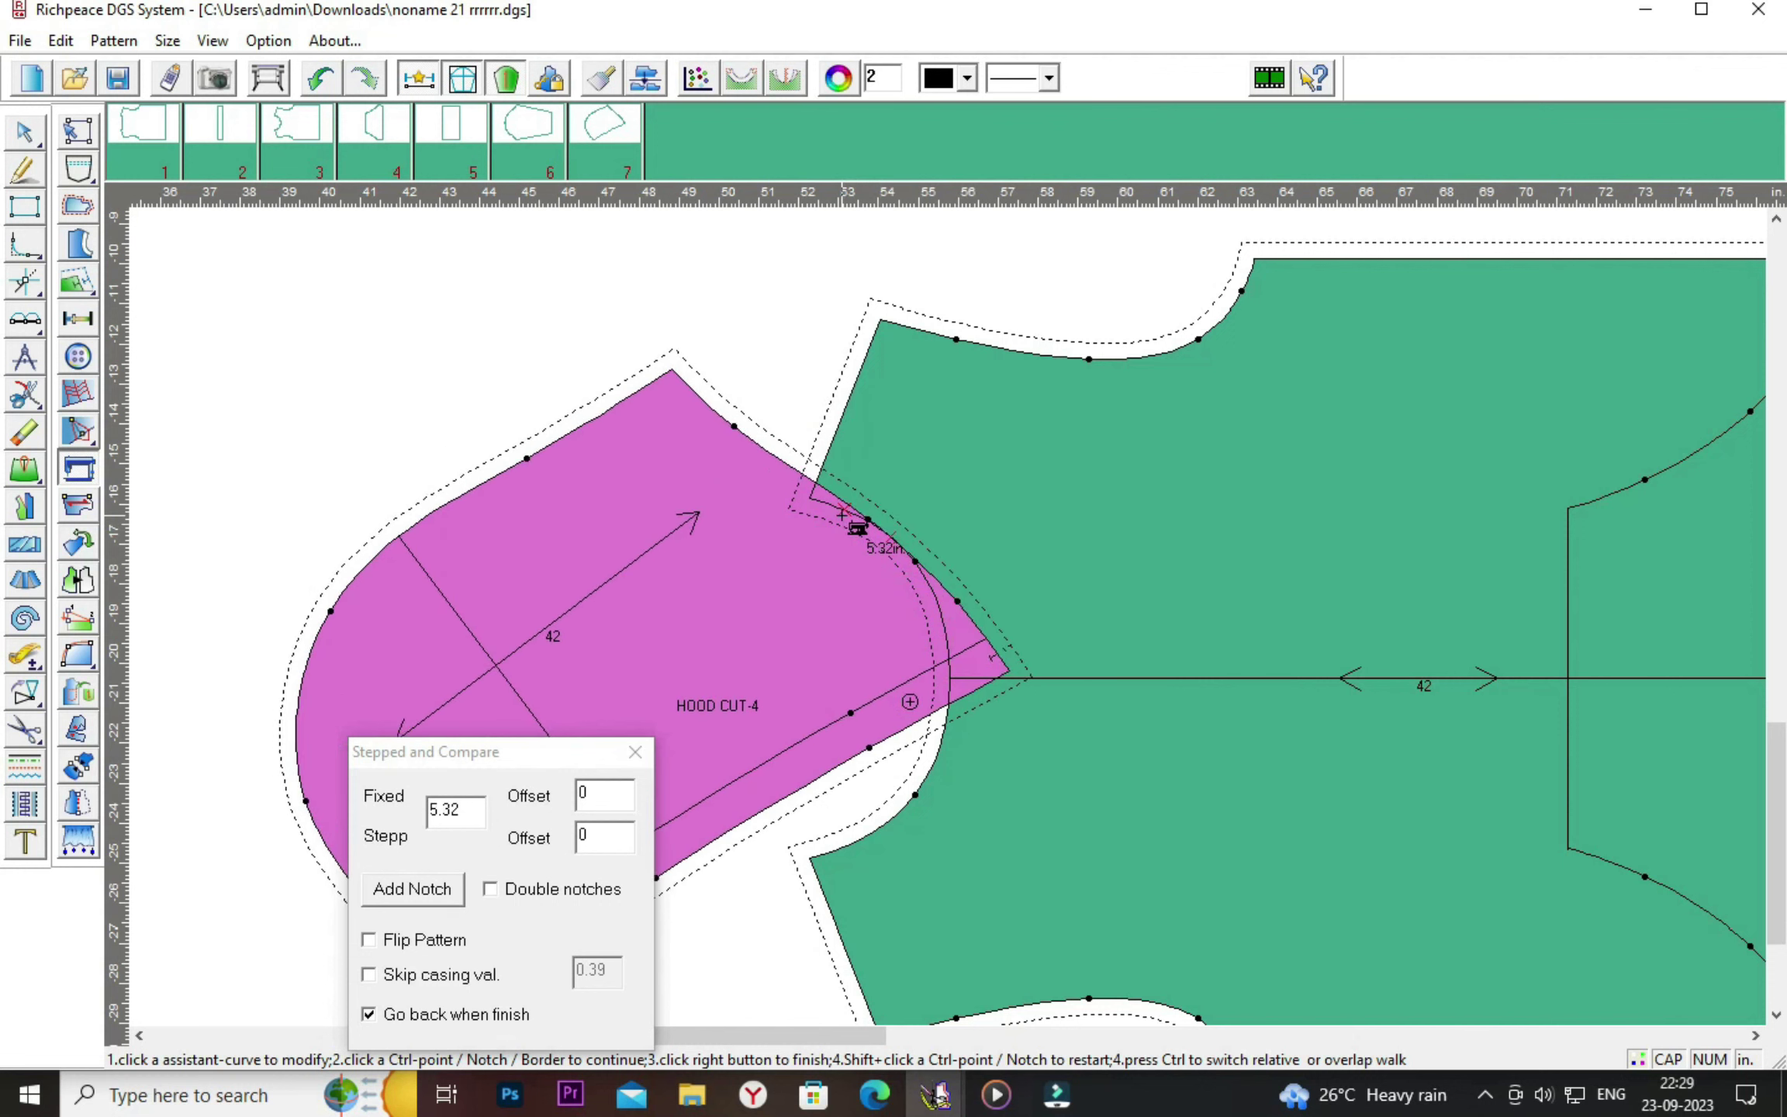
{"action": "left_click", "coordinate": [811, 503]}
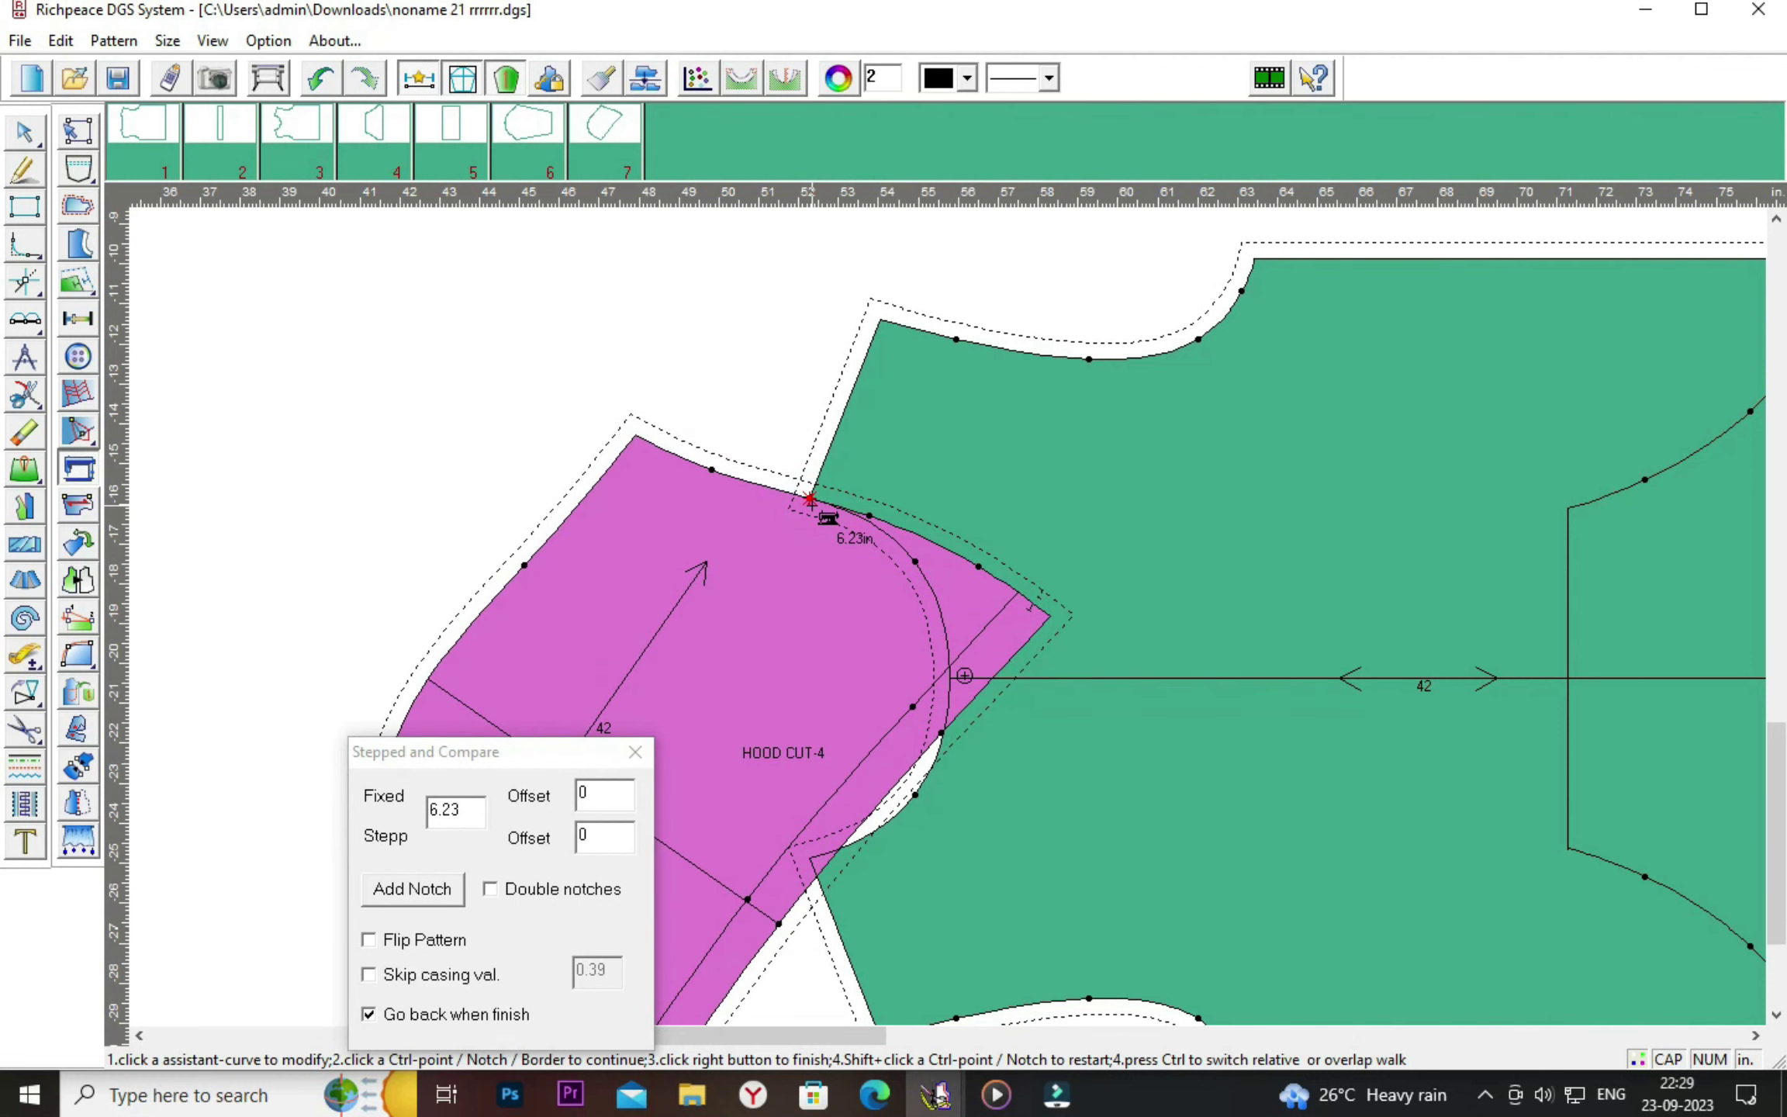
{"action": "left_click", "coordinate": [431, 884]}
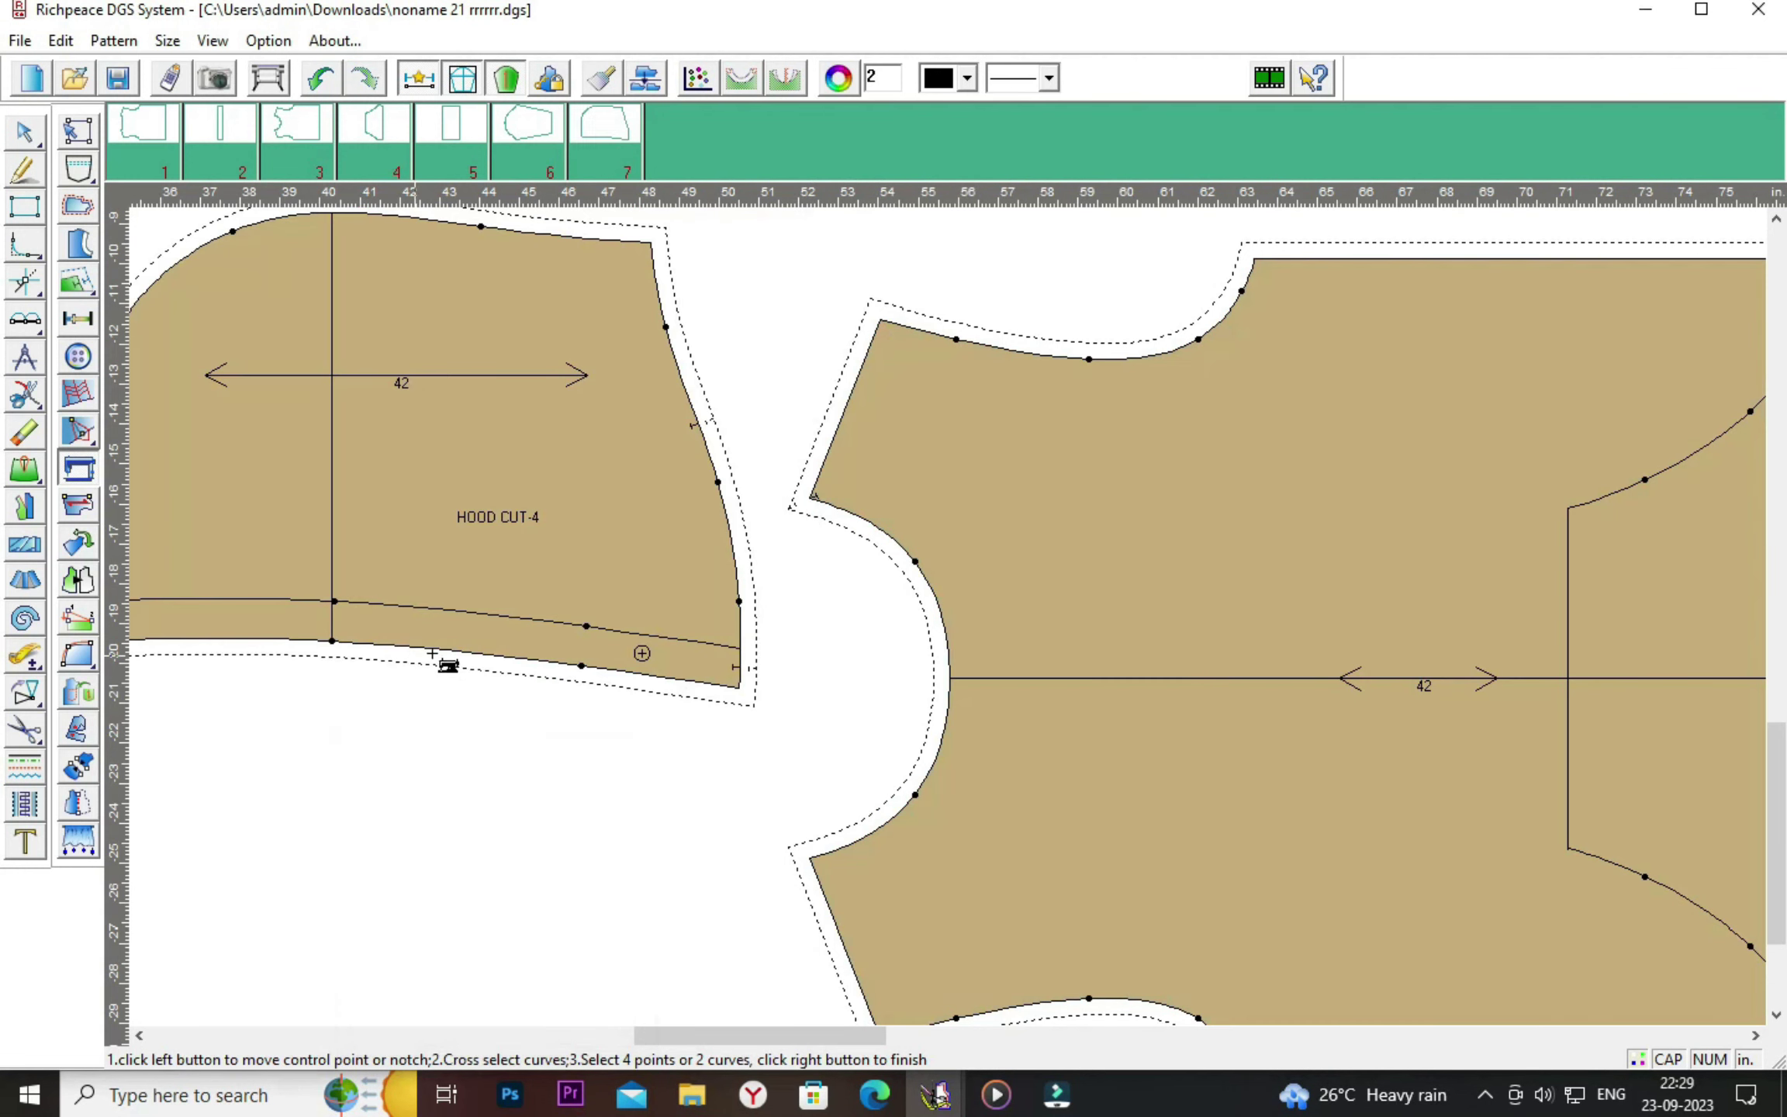
Move the hood piece up beside the upper body piece's neckline.
{"action": "right_click", "coordinate": [510, 729]}
{"action": "left_click", "coordinate": [578, 786]}
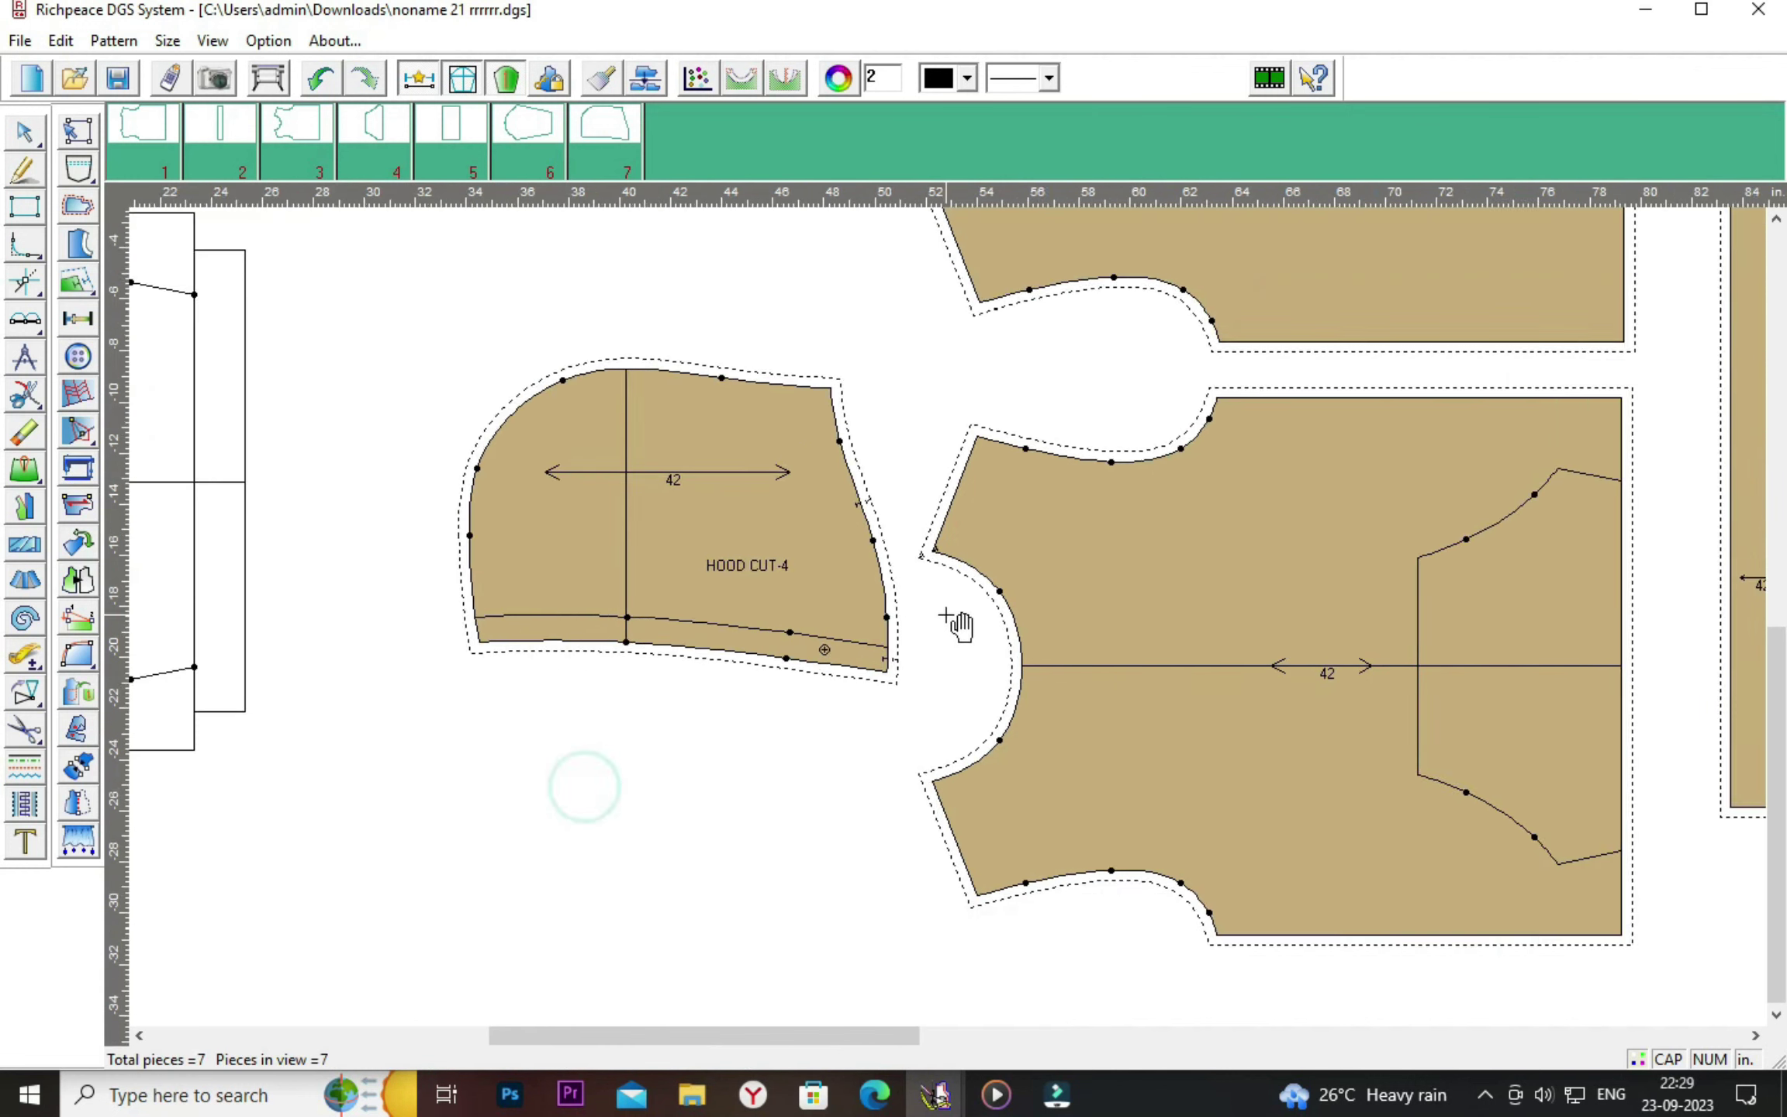
{"action": "left_click_drag", "start_coordinate": [844, 606], "coordinate": [845, 411]}
{"action": "scroll", "coordinate": [853, 419], "scroll_direction": "up", "scroll_amount": 2}
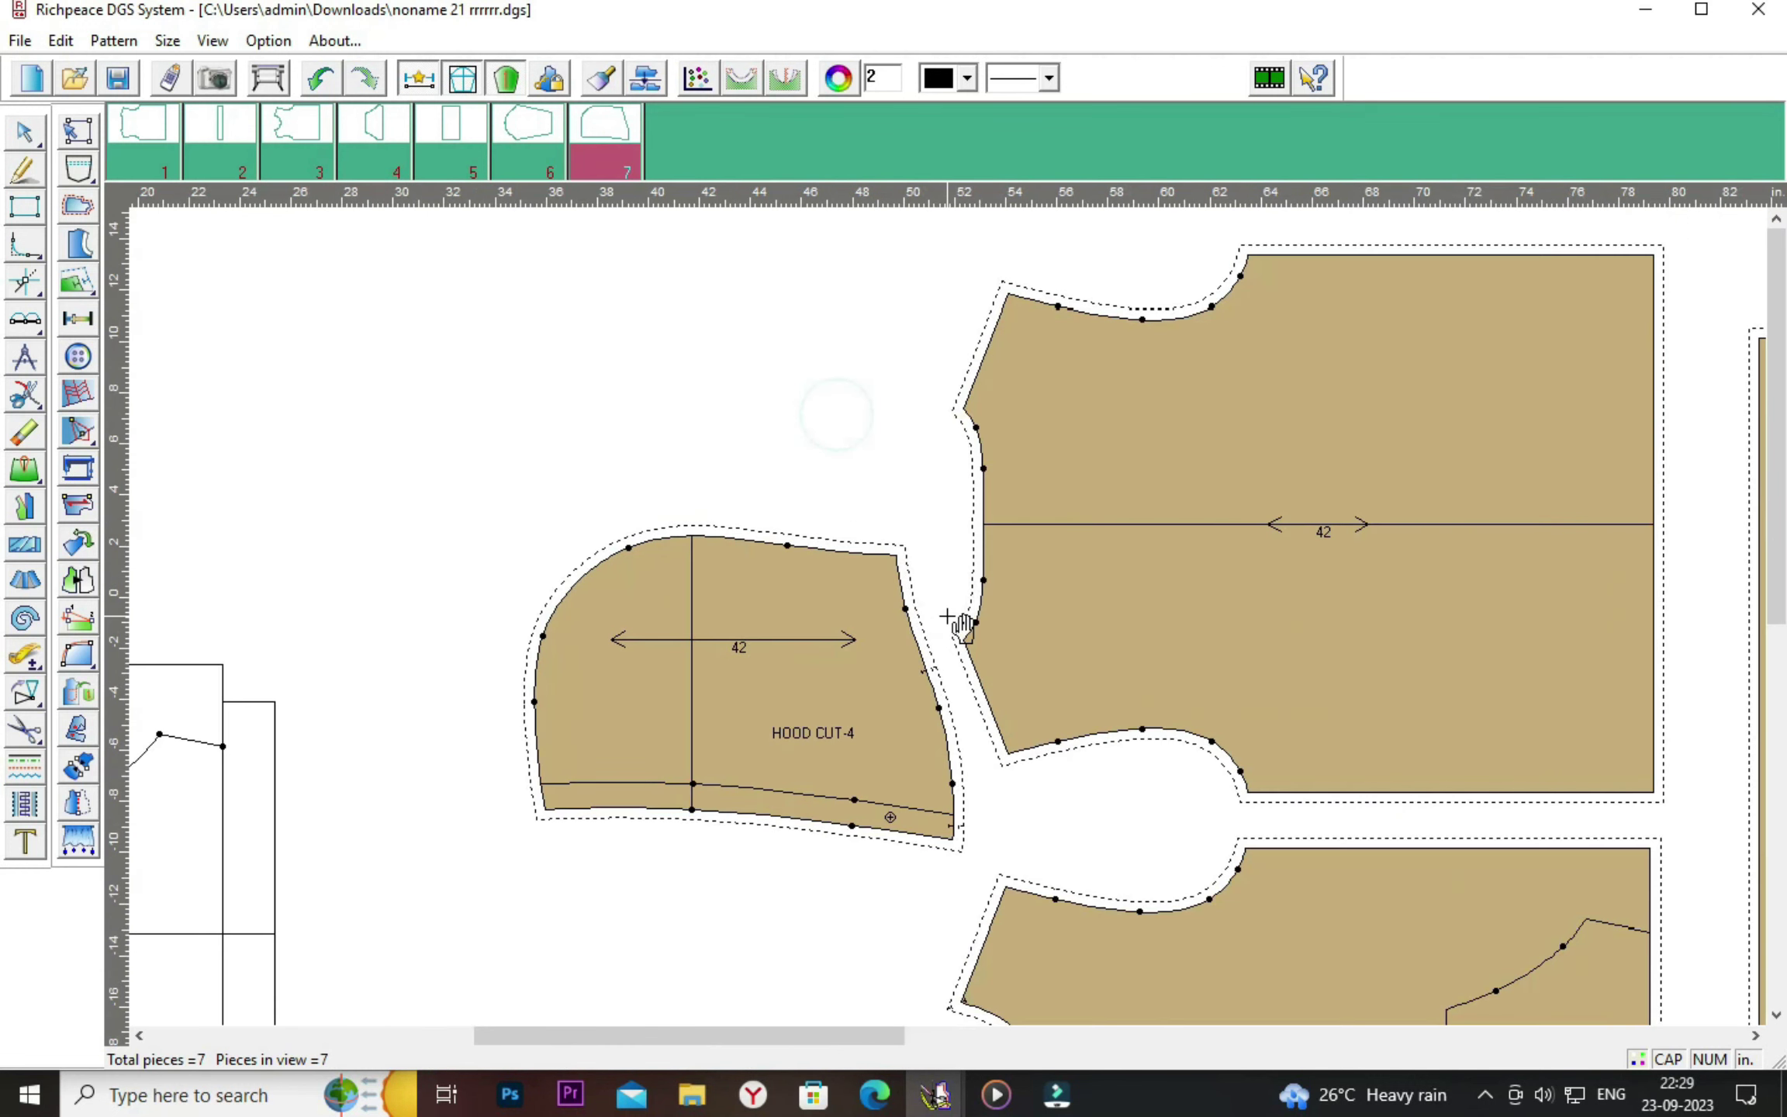
{"action": "left_click_drag", "start_coordinate": [853, 723], "coordinate": [853, 693]}
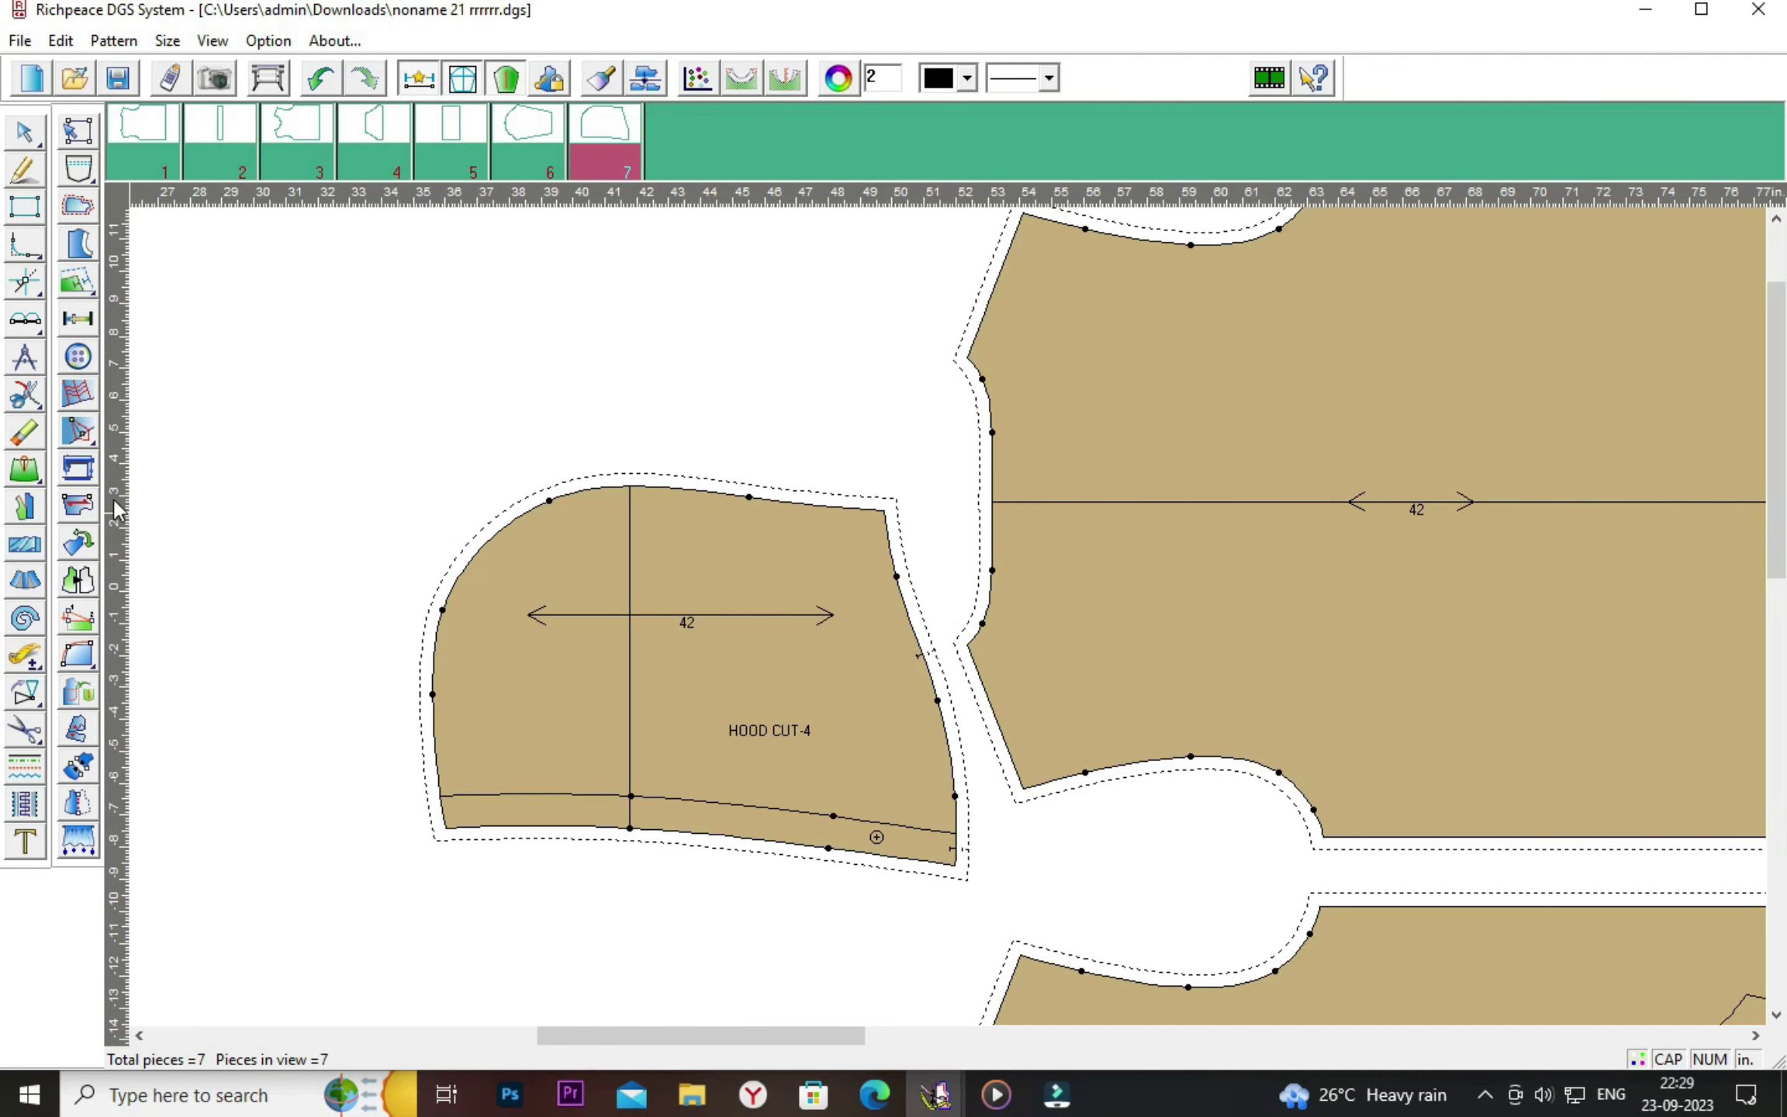
{"action": "scroll", "coordinate": [869, 457], "scroll_direction": "down", "scroll_amount": 2}
{"action": "left_click_drag", "start_coordinate": [869, 457], "coordinate": [864, 425]}
{"action": "scroll", "coordinate": [918, 367], "scroll_direction": "up", "scroll_amount": 1}
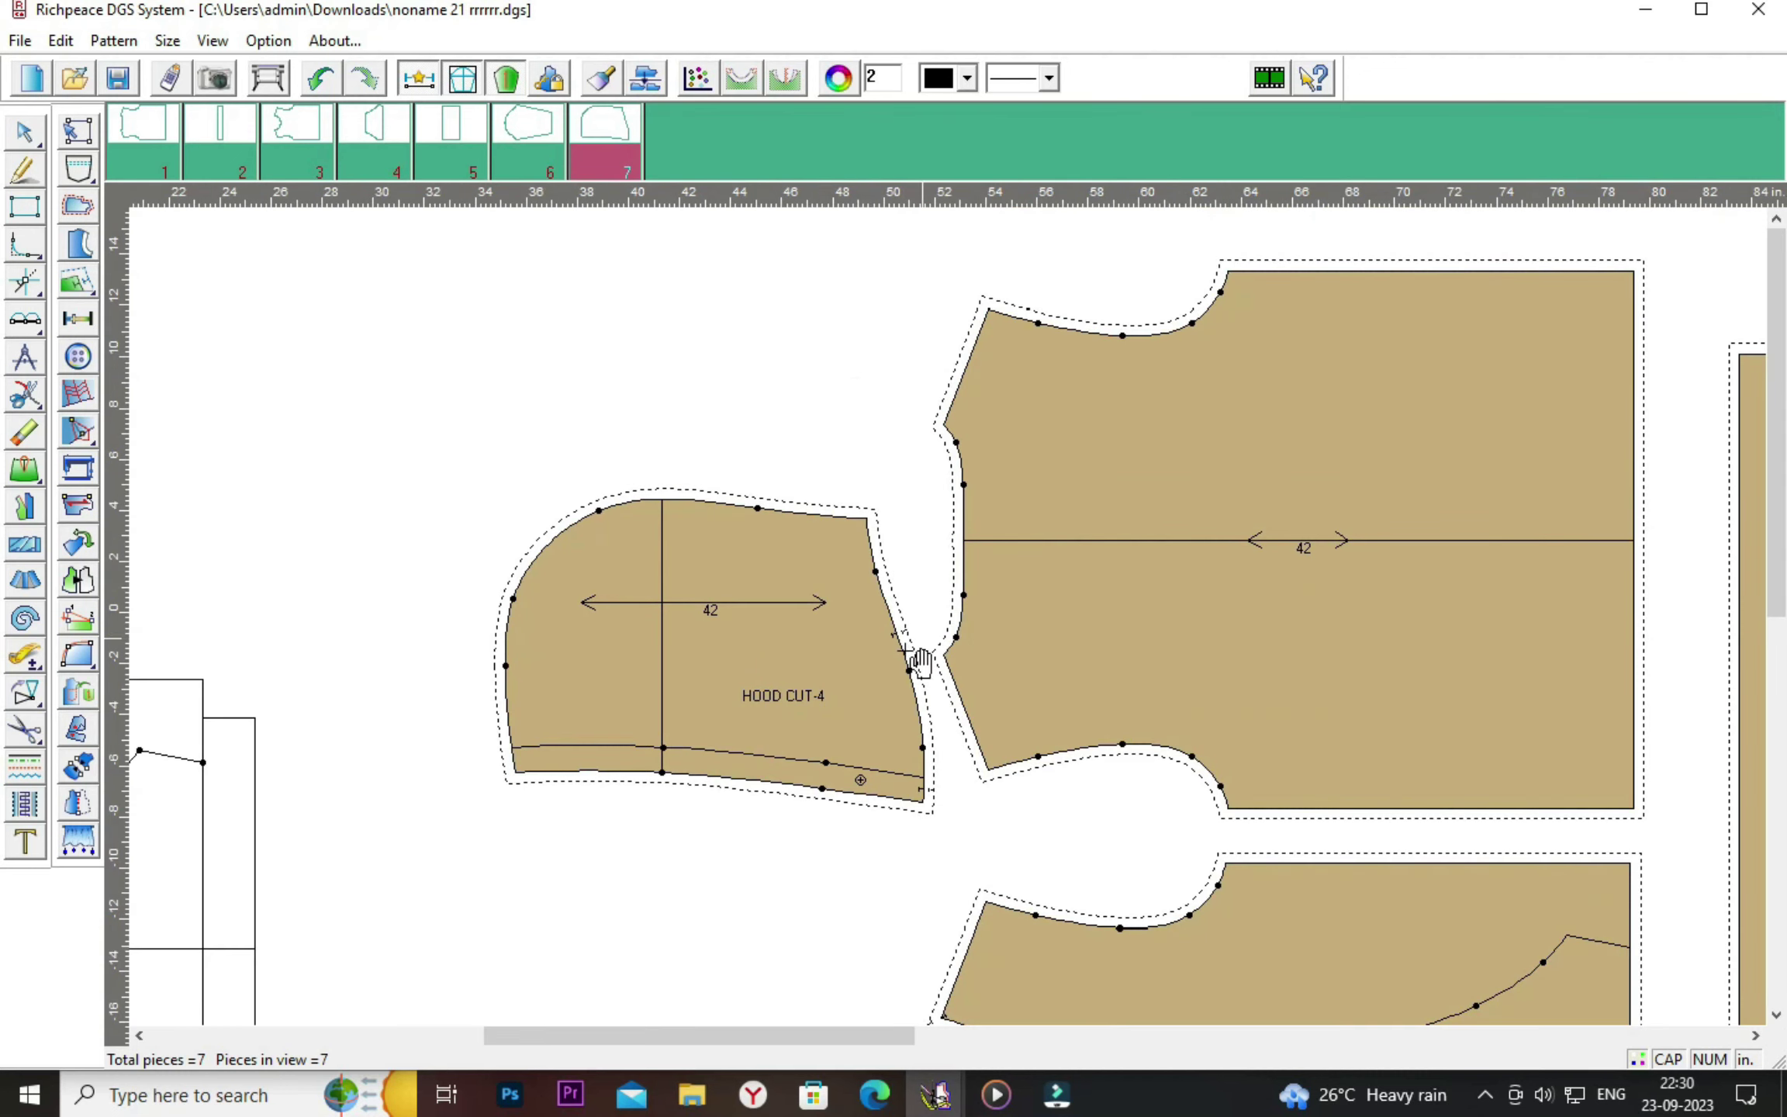
{"action": "left_click_drag", "start_coordinate": [881, 656], "coordinate": [886, 702]}
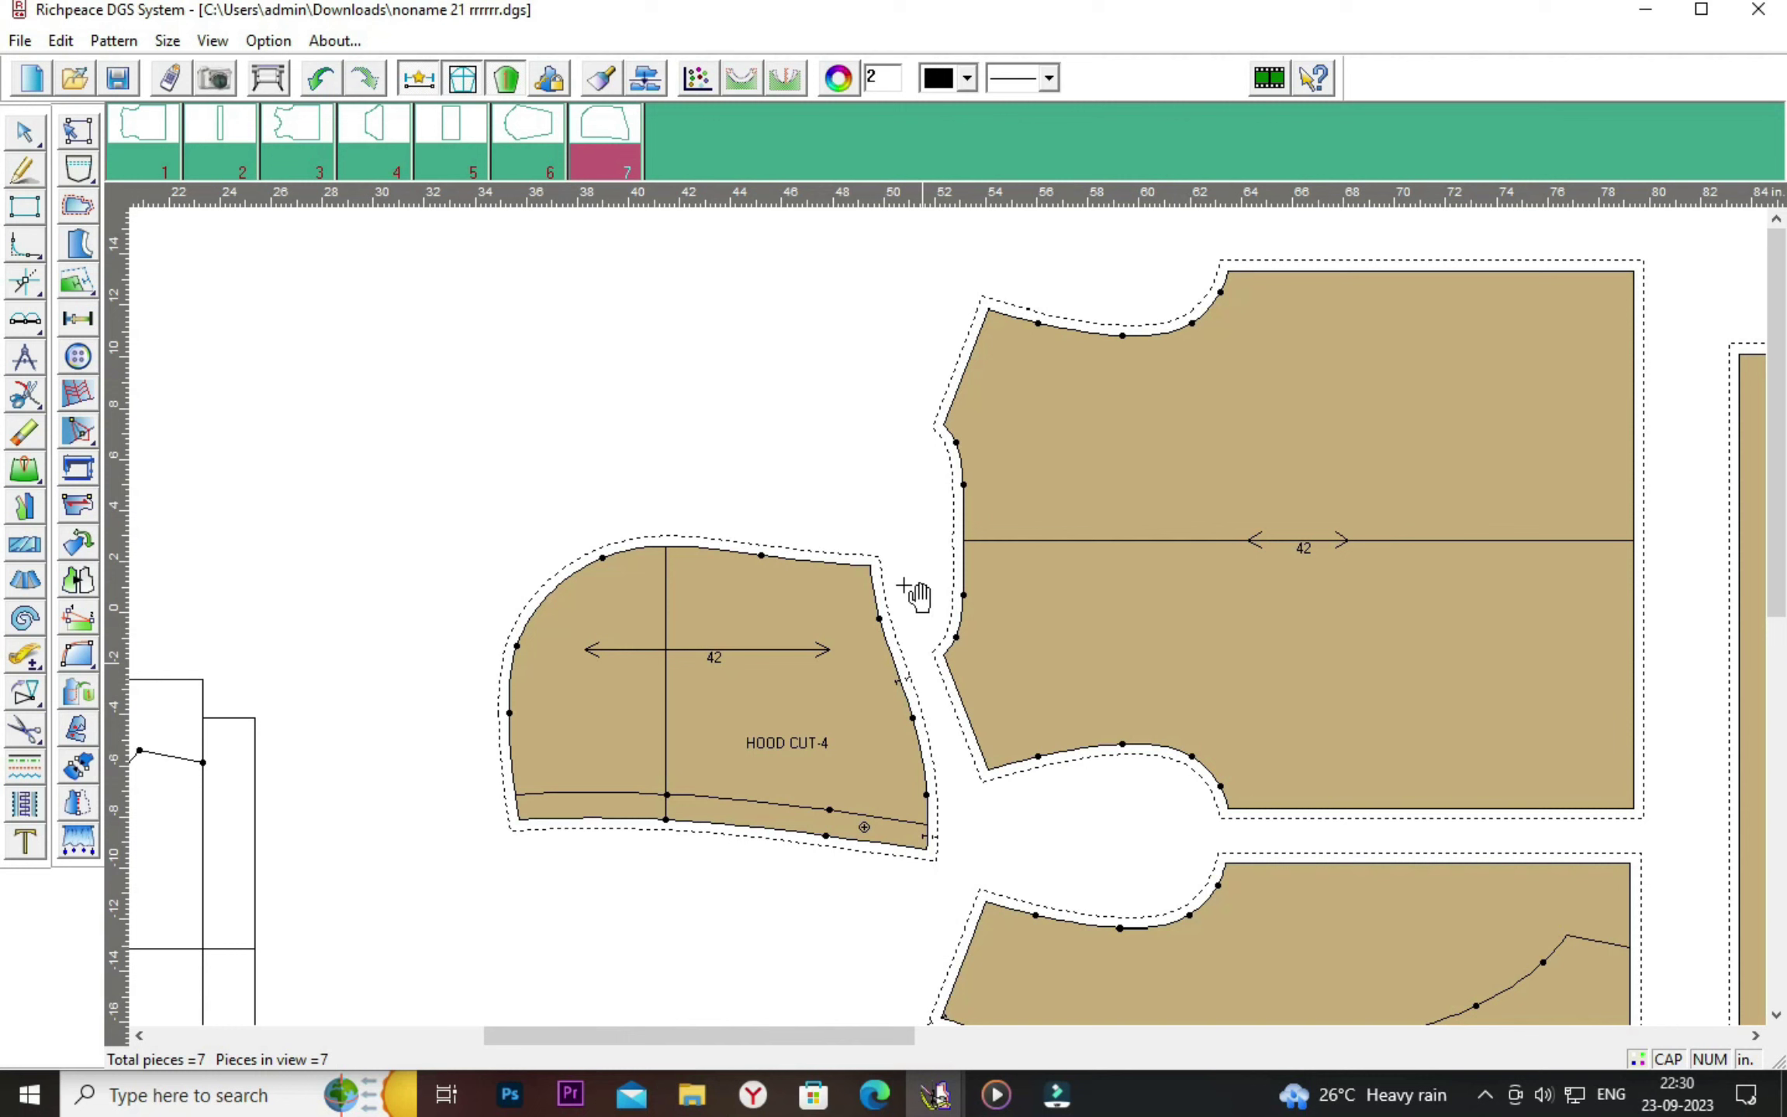
Start a compare walk from the hood's neck corner against the upper body neckline.
{"action": "left_click", "coordinate": [77, 467]}
{"action": "scroll", "coordinate": [916, 656], "scroll_direction": "up", "scroll_amount": 1}
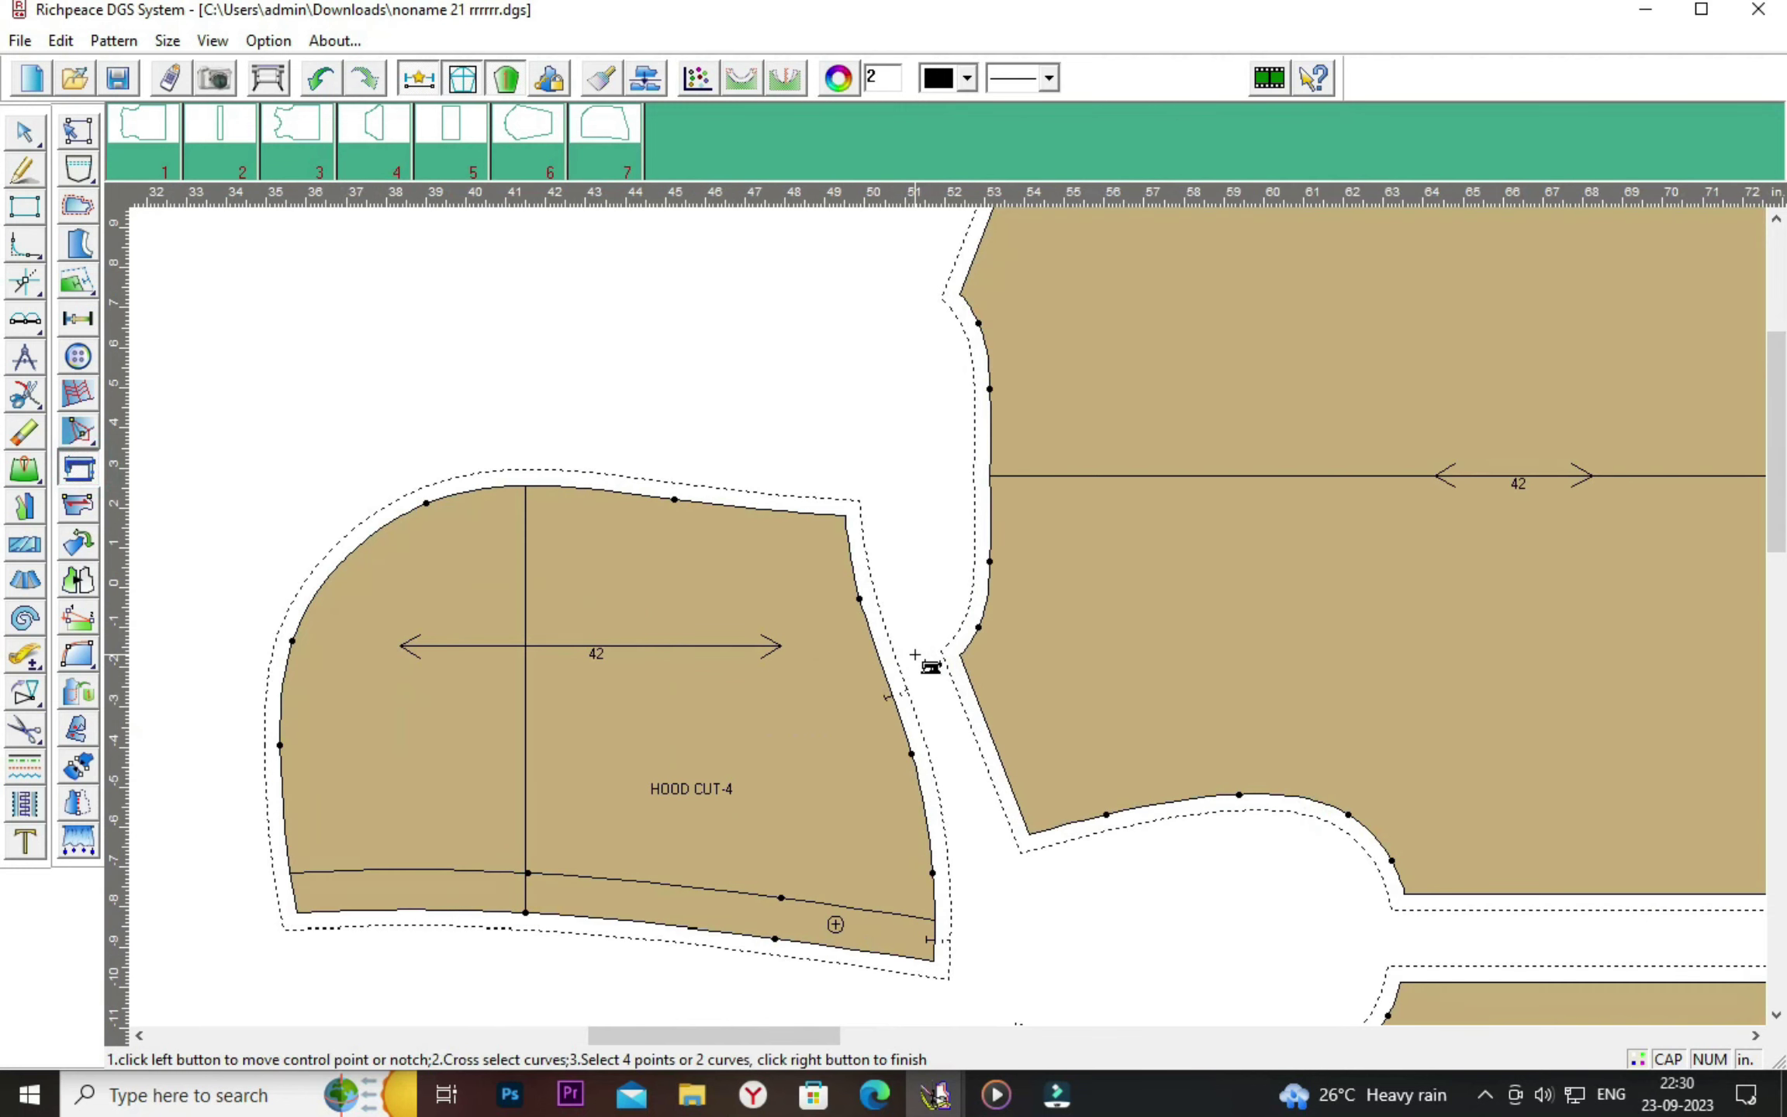
{"action": "left_click", "coordinate": [885, 698]}
{"action": "left_click", "coordinate": [961, 653]}
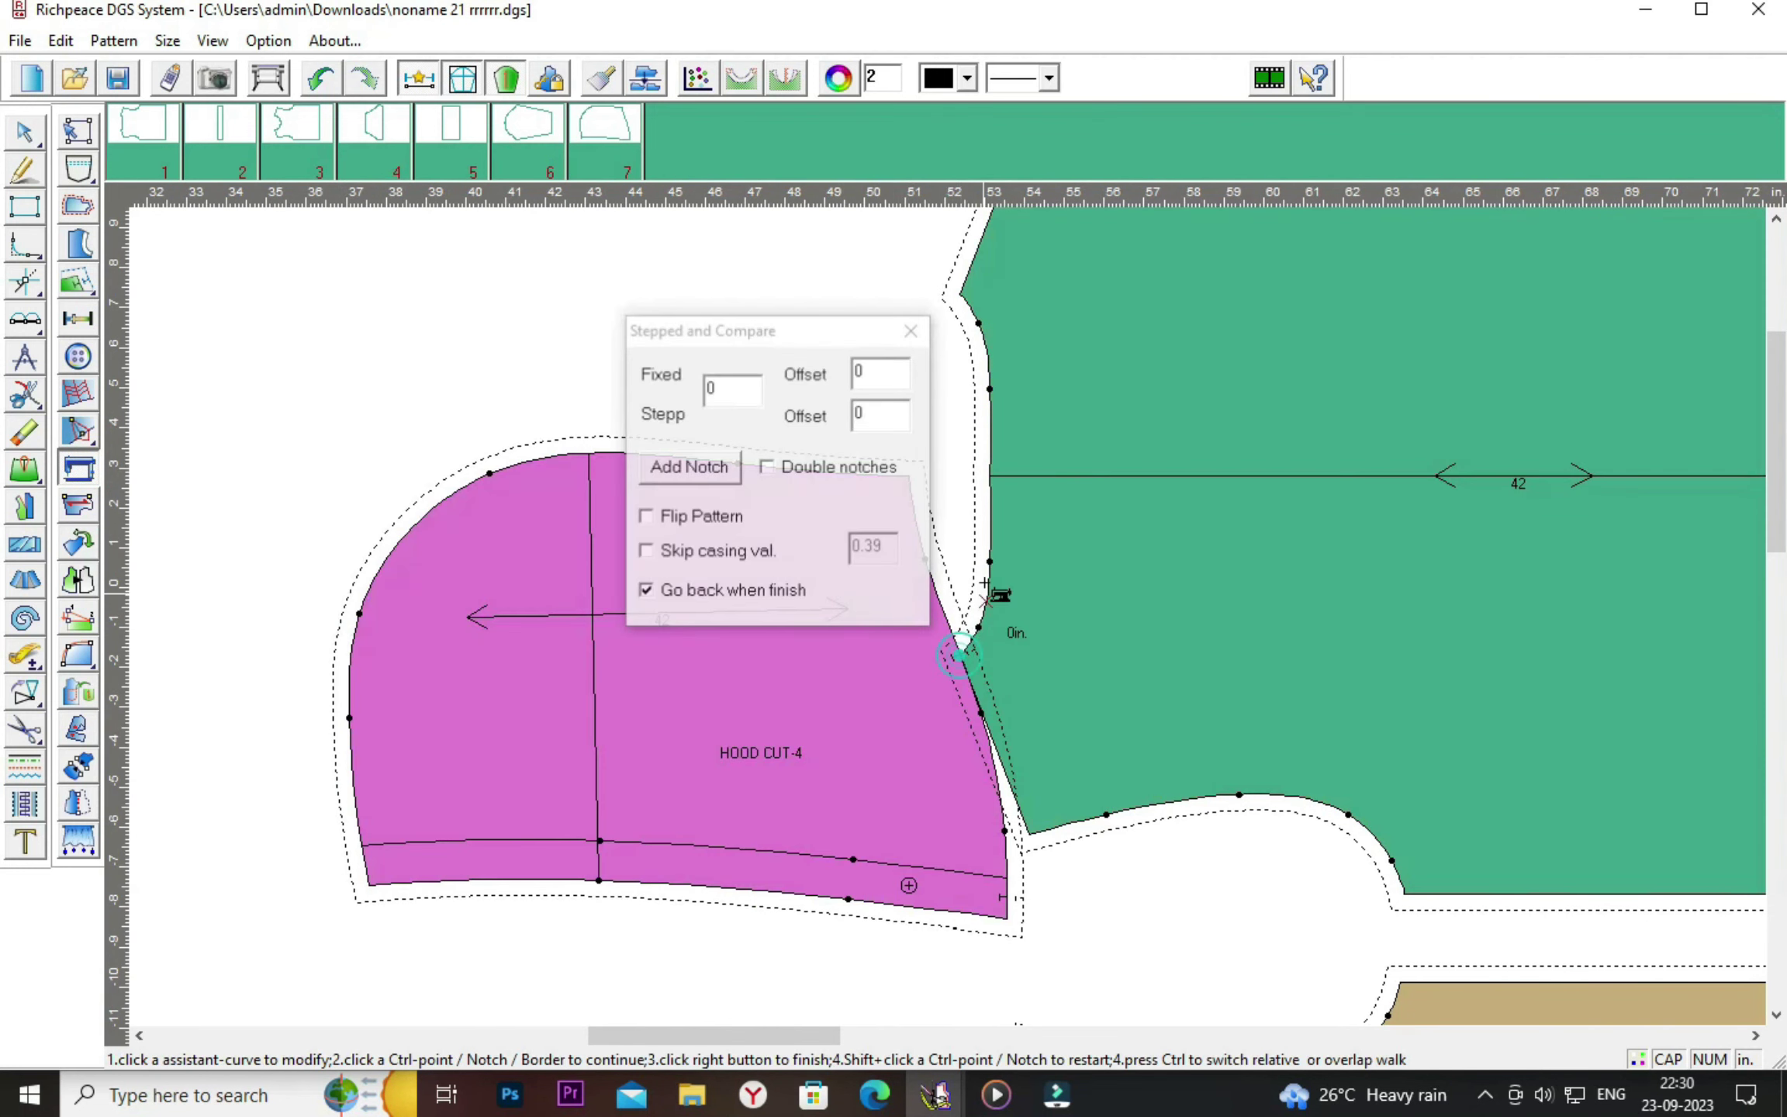
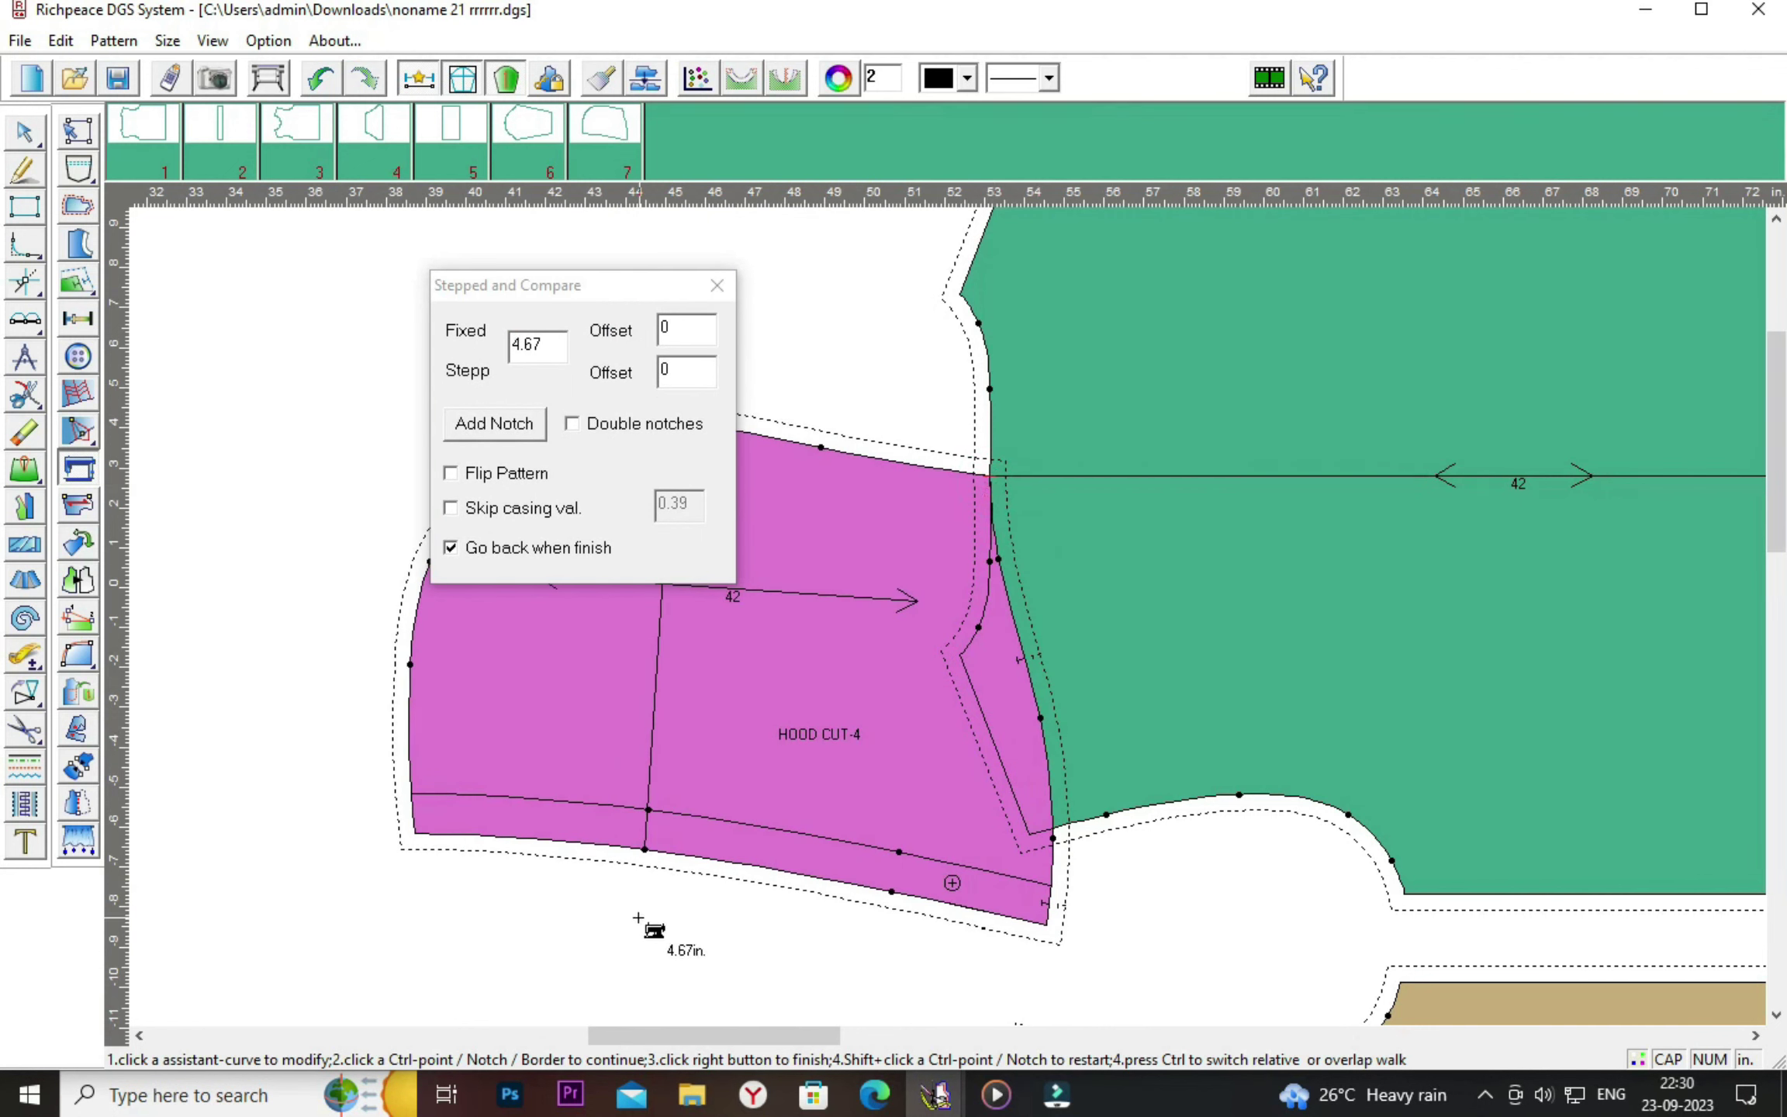
Finish the hood notching and bring all seven pieces into view.
{"action": "right_click", "coordinate": [690, 897]}
{"action": "right_click", "coordinate": [1009, 857]}
{"action": "left_click", "coordinate": [1057, 897]}
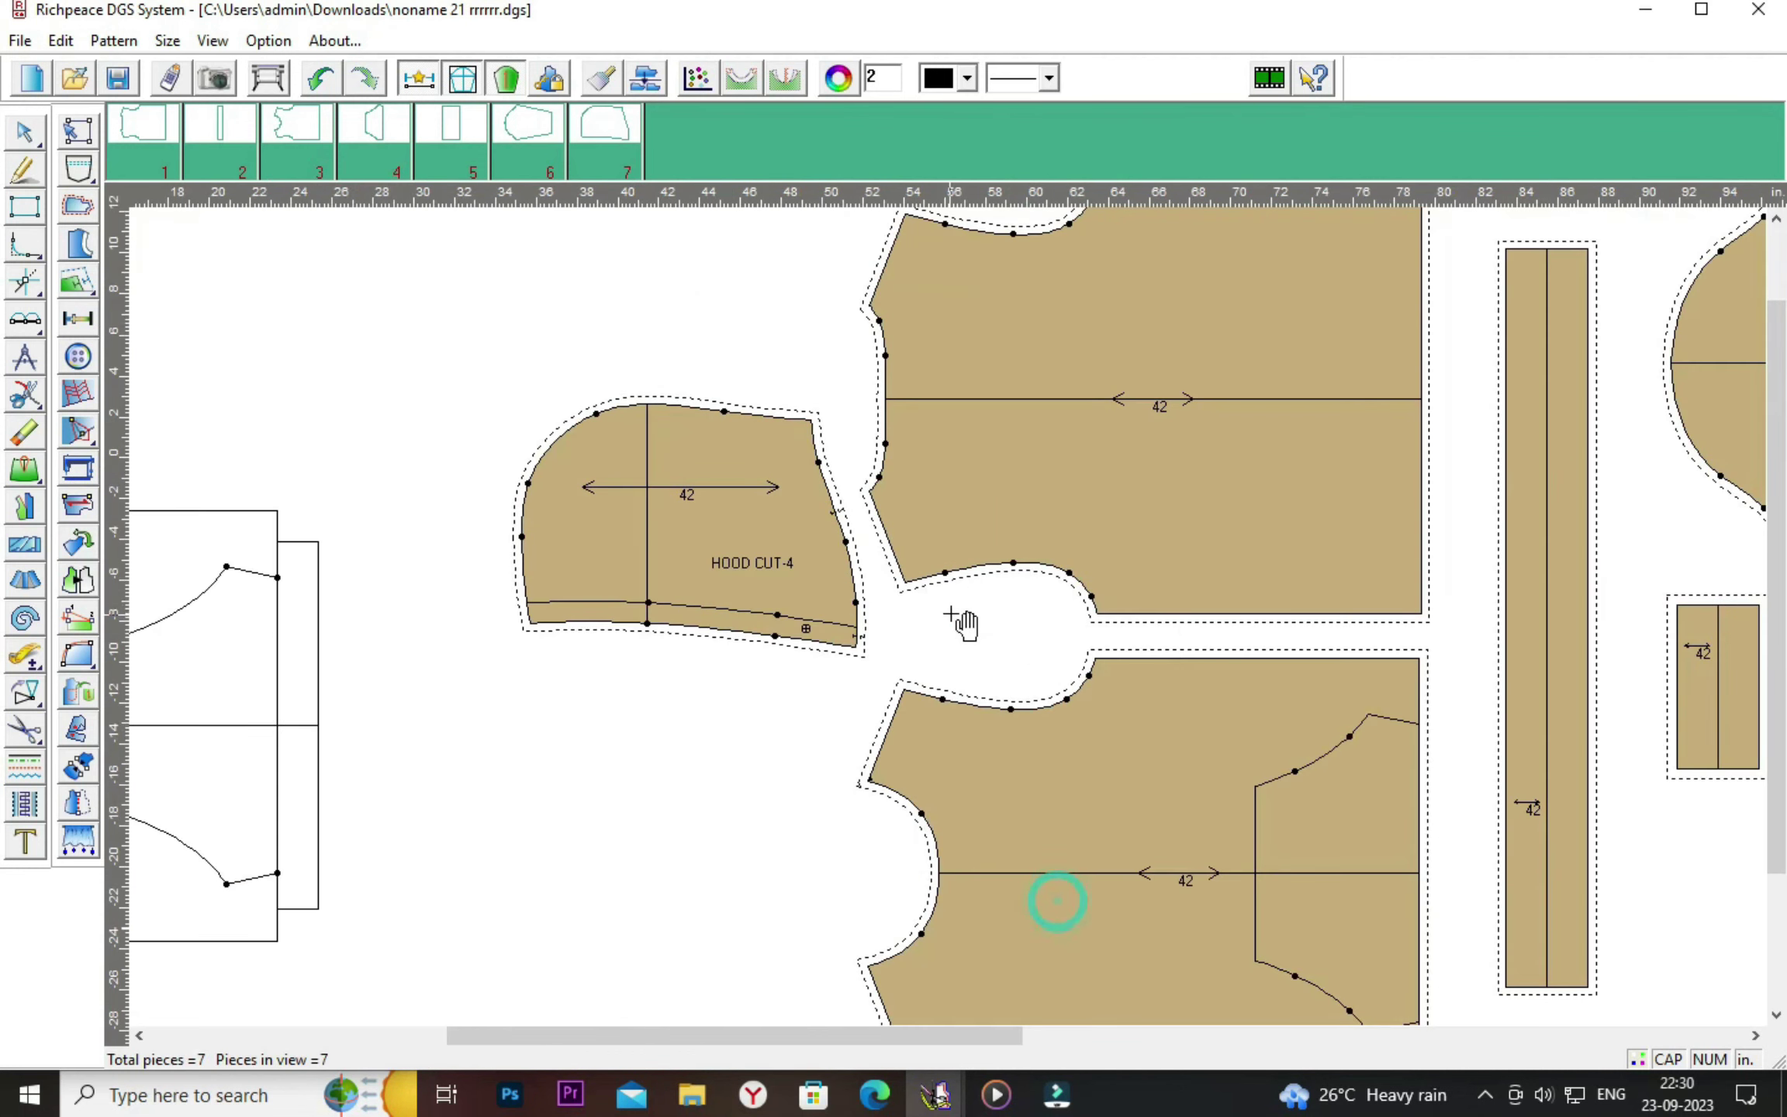
{"action": "left_click_drag", "start_coordinate": [847, 595], "coordinate": [1302, 822]}
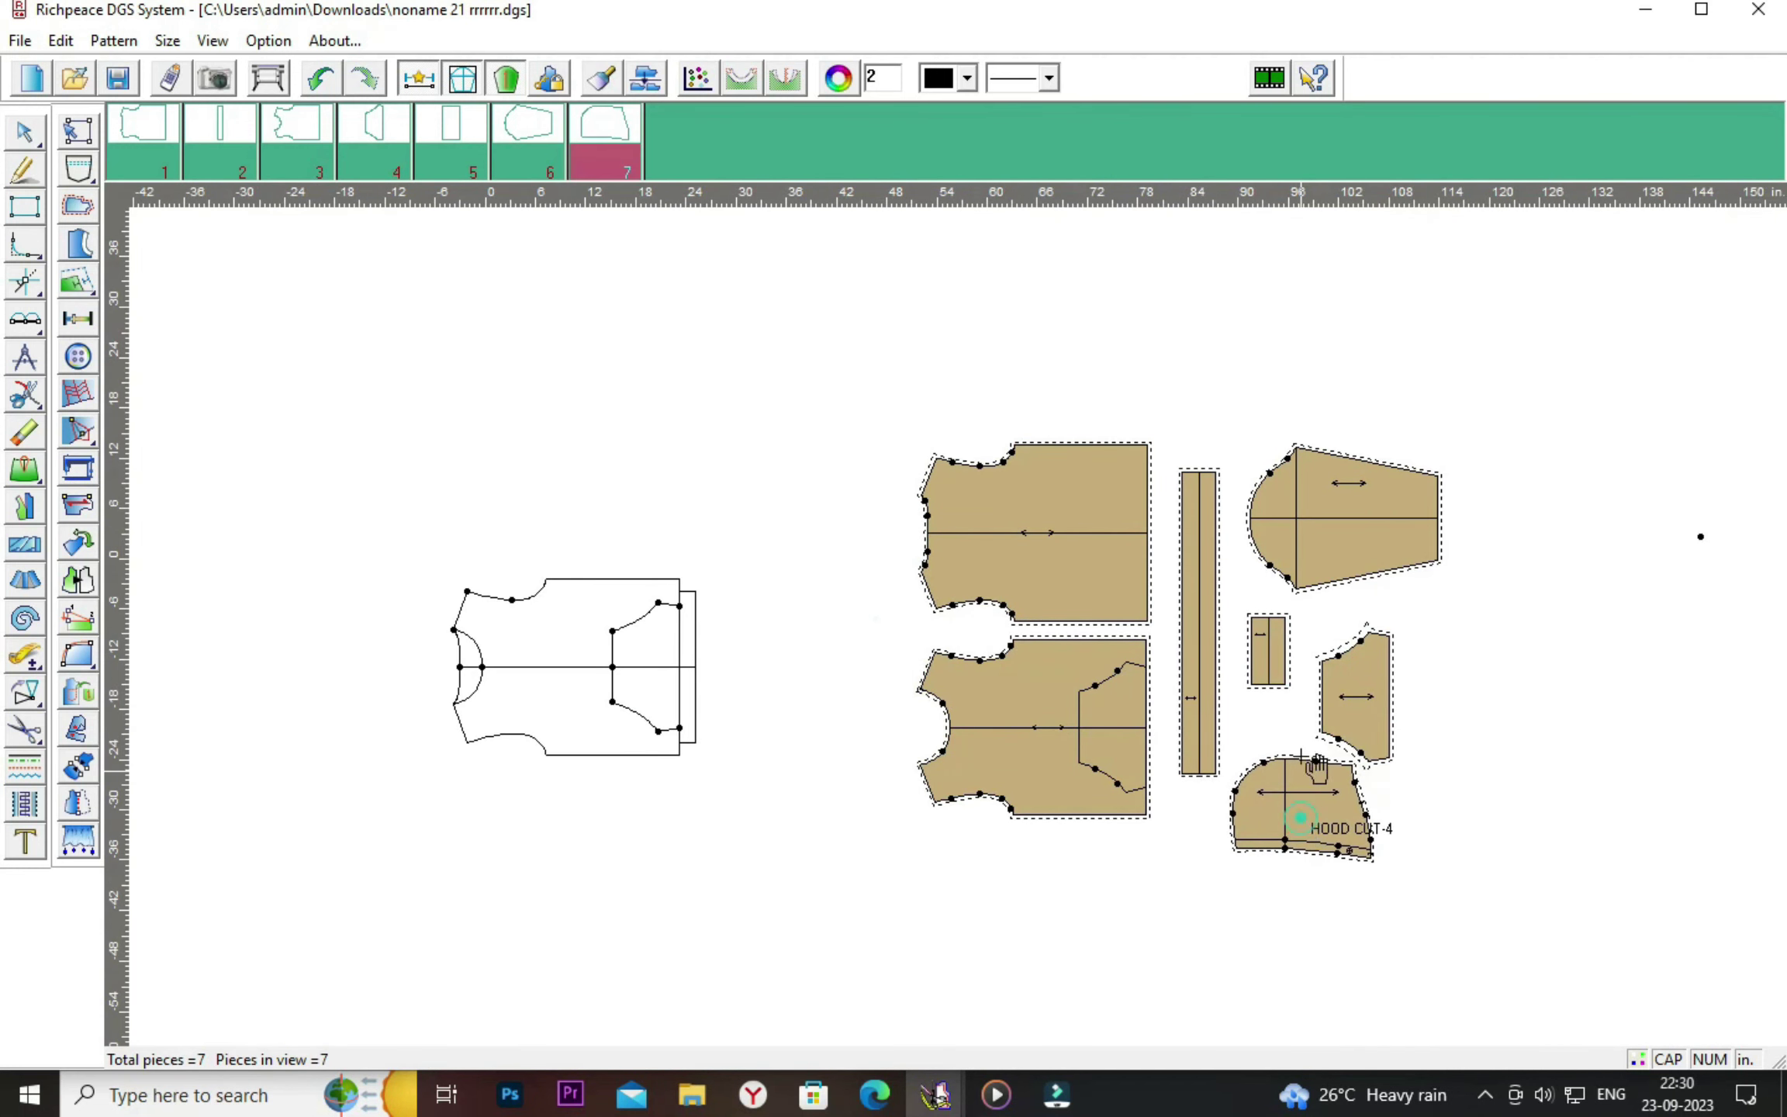
{"action": "scroll", "coordinate": [970, 624], "scroll_direction": "up", "scroll_amount": 1}
{"action": "scroll", "coordinate": [973, 619], "scroll_direction": "up", "scroll_amount": 1}
{"action": "scroll", "coordinate": [973, 618], "scroll_direction": "down", "scroll_amount": 2}
{"action": "scroll", "coordinate": [962, 616], "scroll_direction": "up", "scroll_amount": 1}
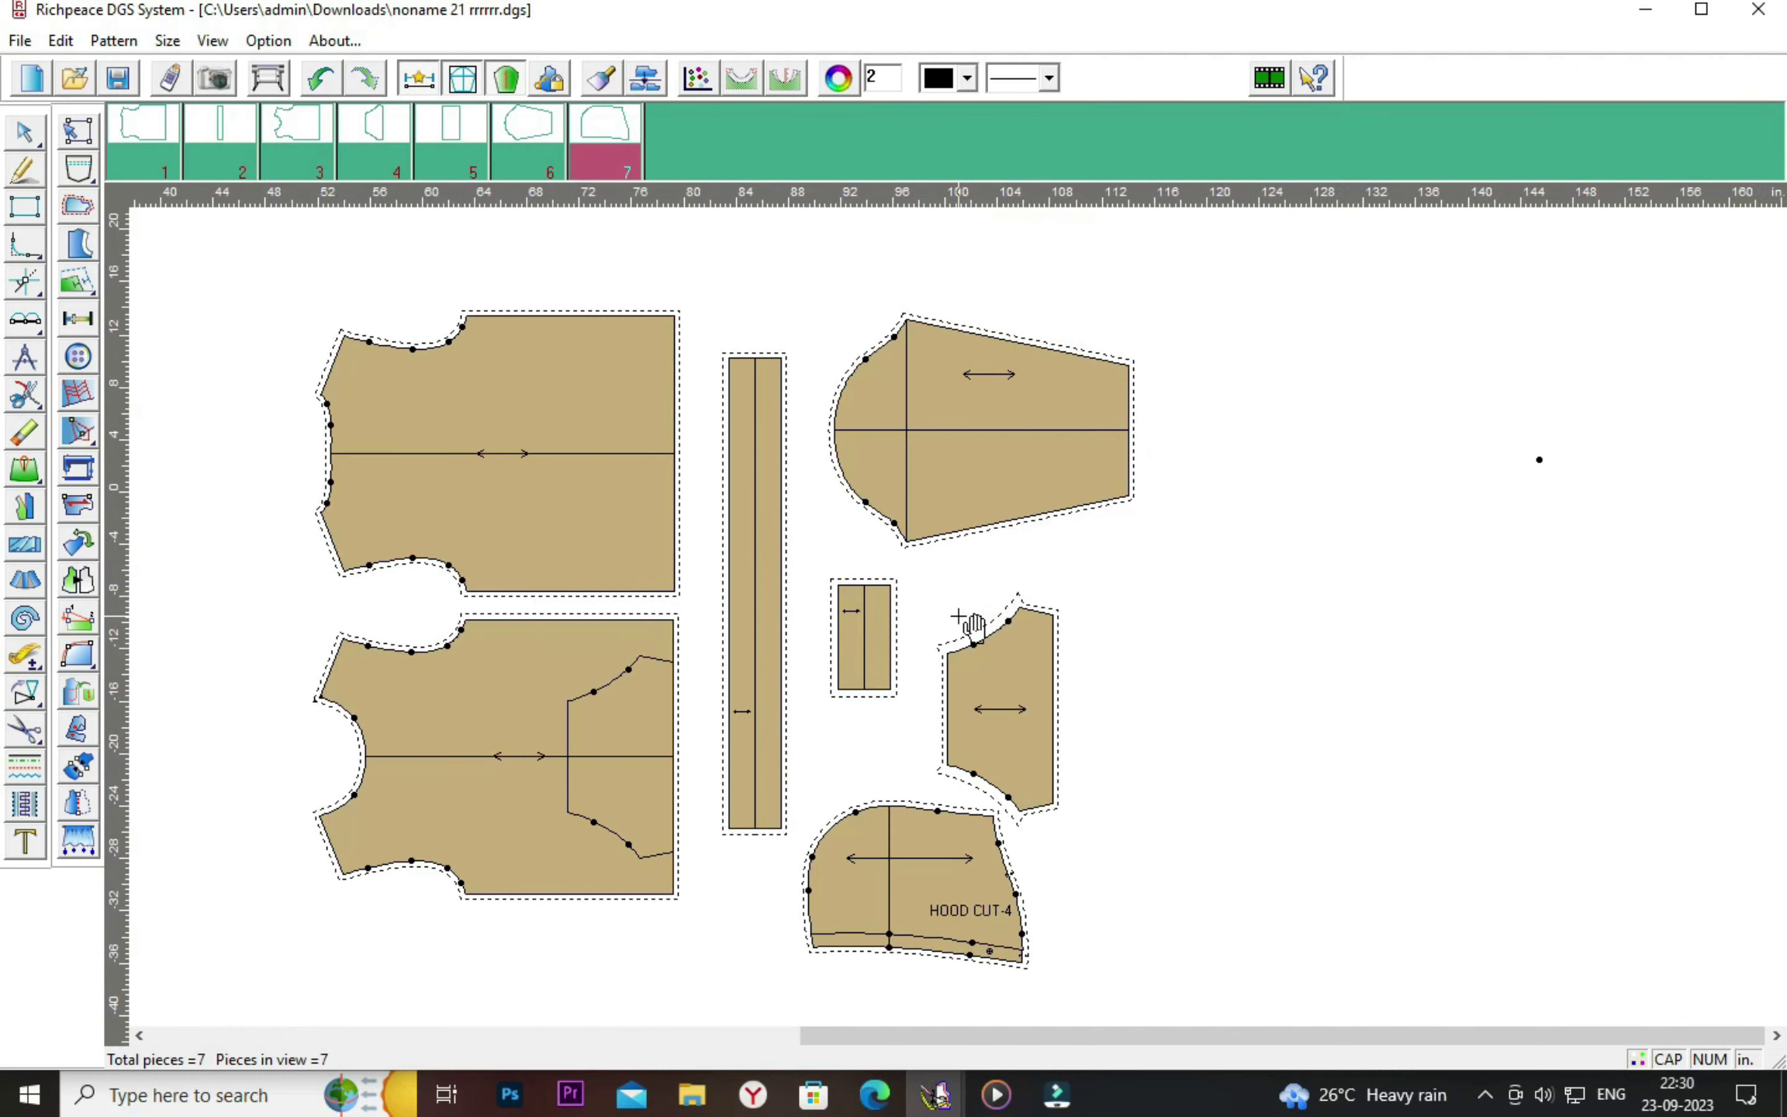
Move the small rectangle top right and set HOOD CUT-4 up beside the side hood piece.
{"action": "left_click_drag", "start_coordinate": [990, 725], "coordinate": [986, 700]}
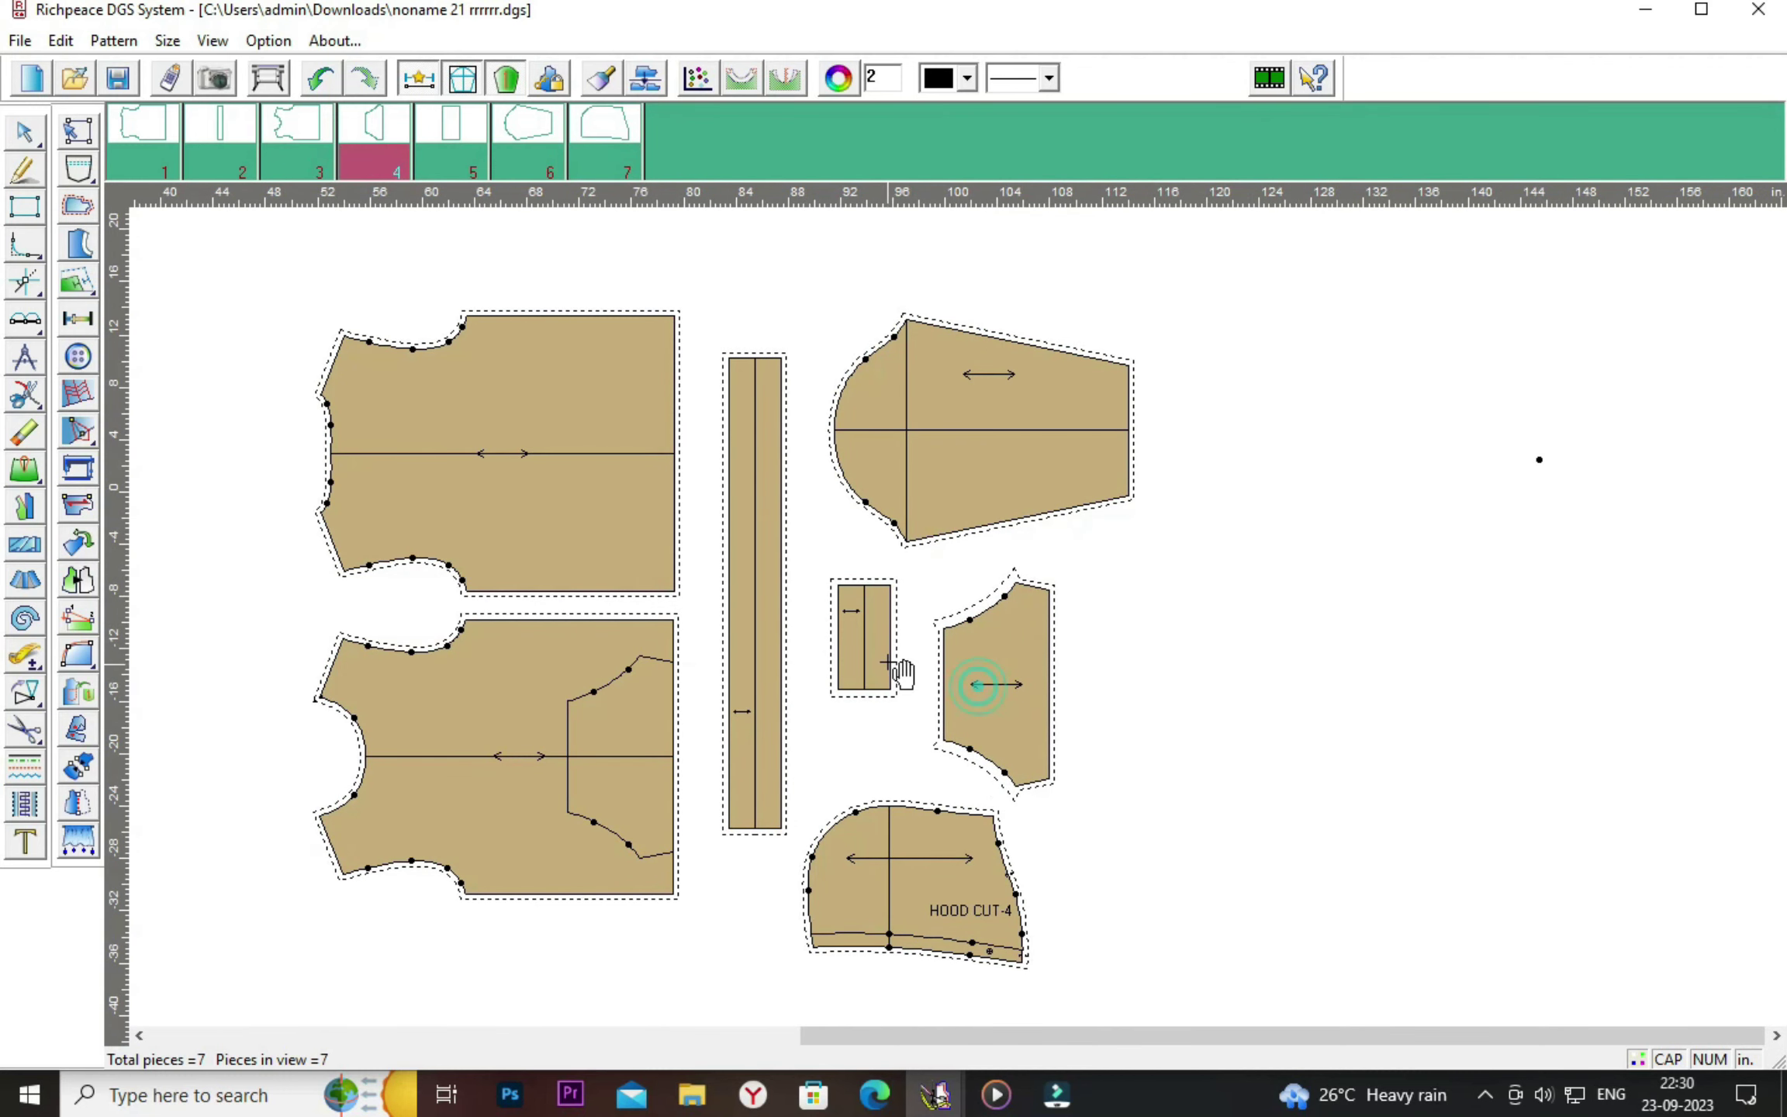
{"action": "mouse_move", "coordinate": [867, 638]}
{"action": "left_mouse_down"}
{"action": "mouse_move", "coordinate": [1208, 481]}
{"action": "mouse_move", "coordinate": [1201, 432]}
{"action": "left_mouse_up"}
{"action": "left_click_drag", "start_coordinate": [1004, 688], "coordinate": [1136, 666]}
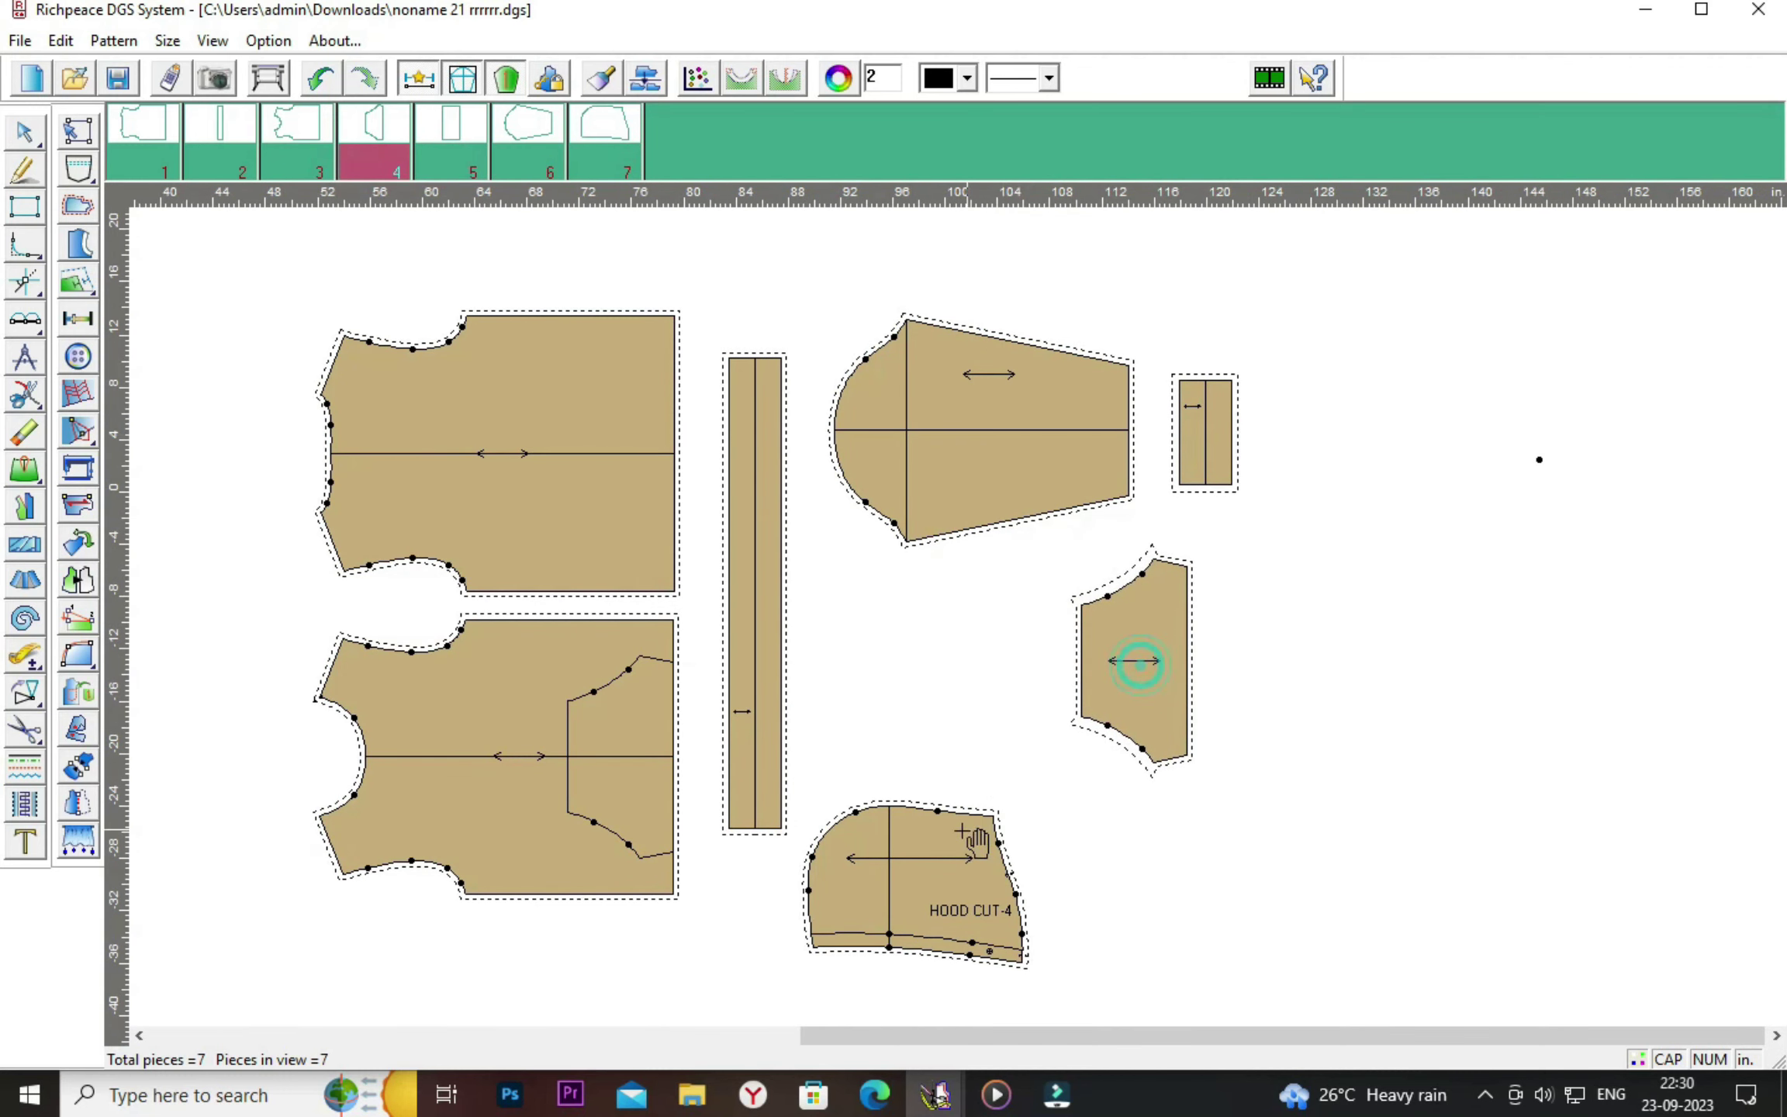
{"action": "left_click_drag", "start_coordinate": [923, 844], "coordinate": [960, 682]}
{"action": "left_click_drag", "start_coordinate": [1134, 659], "coordinate": [1152, 643]}
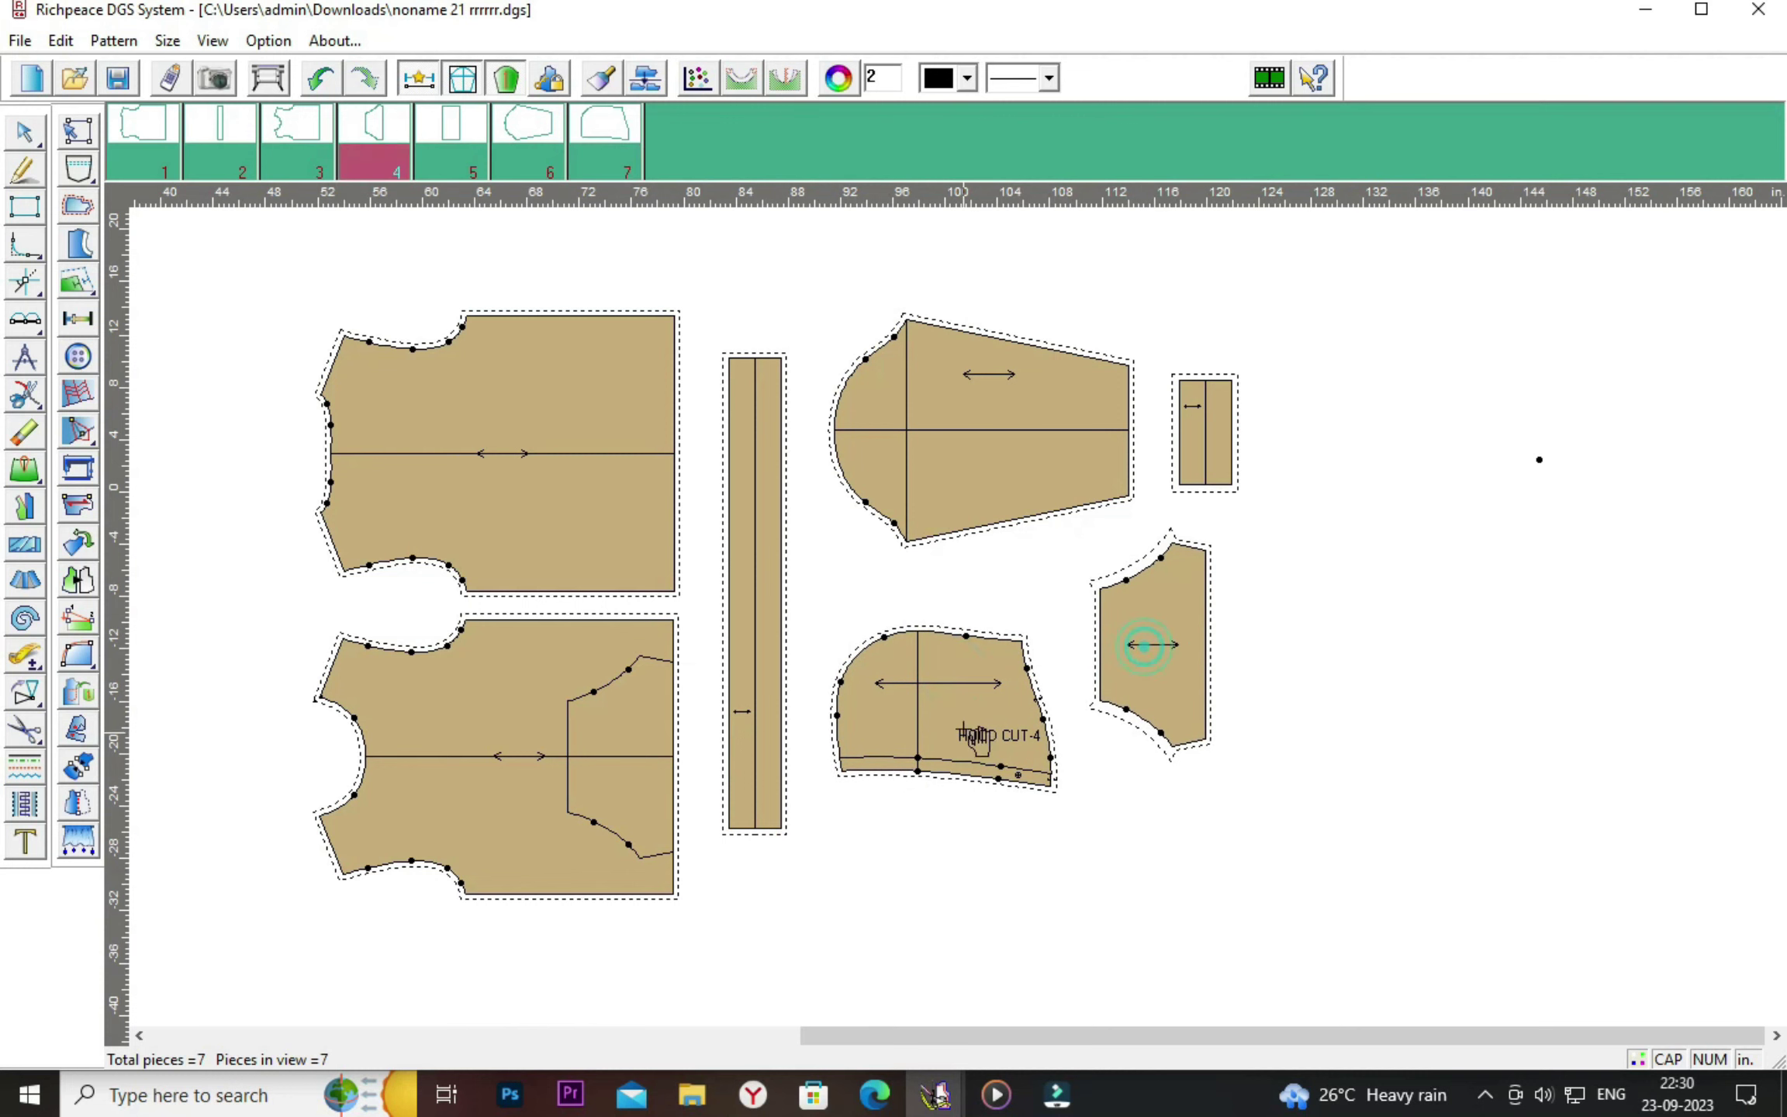
{"action": "left_click_drag", "start_coordinate": [987, 750], "coordinate": [978, 718]}
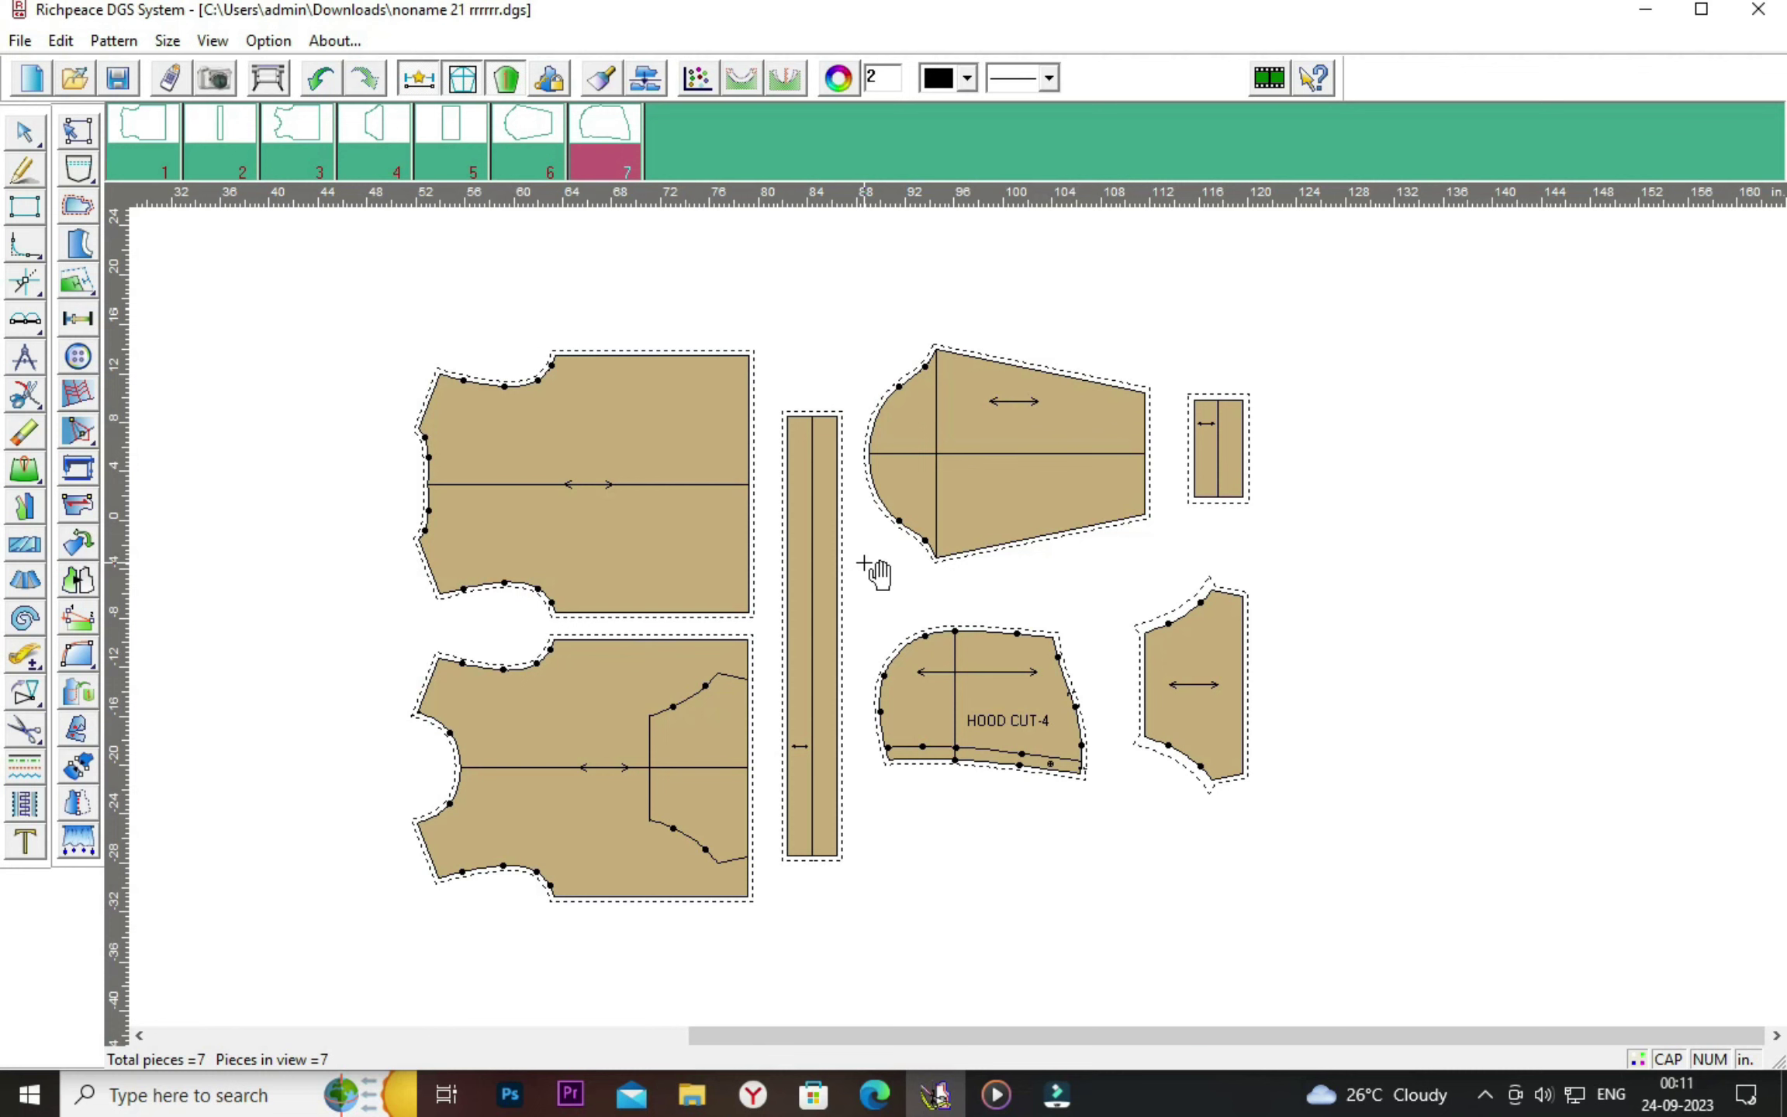
{"action": "scroll", "coordinate": [876, 574], "scroll_direction": "up", "scroll_amount": 2}
{"action": "scroll", "coordinate": [877, 574], "scroll_direction": "up", "scroll_amount": 1}
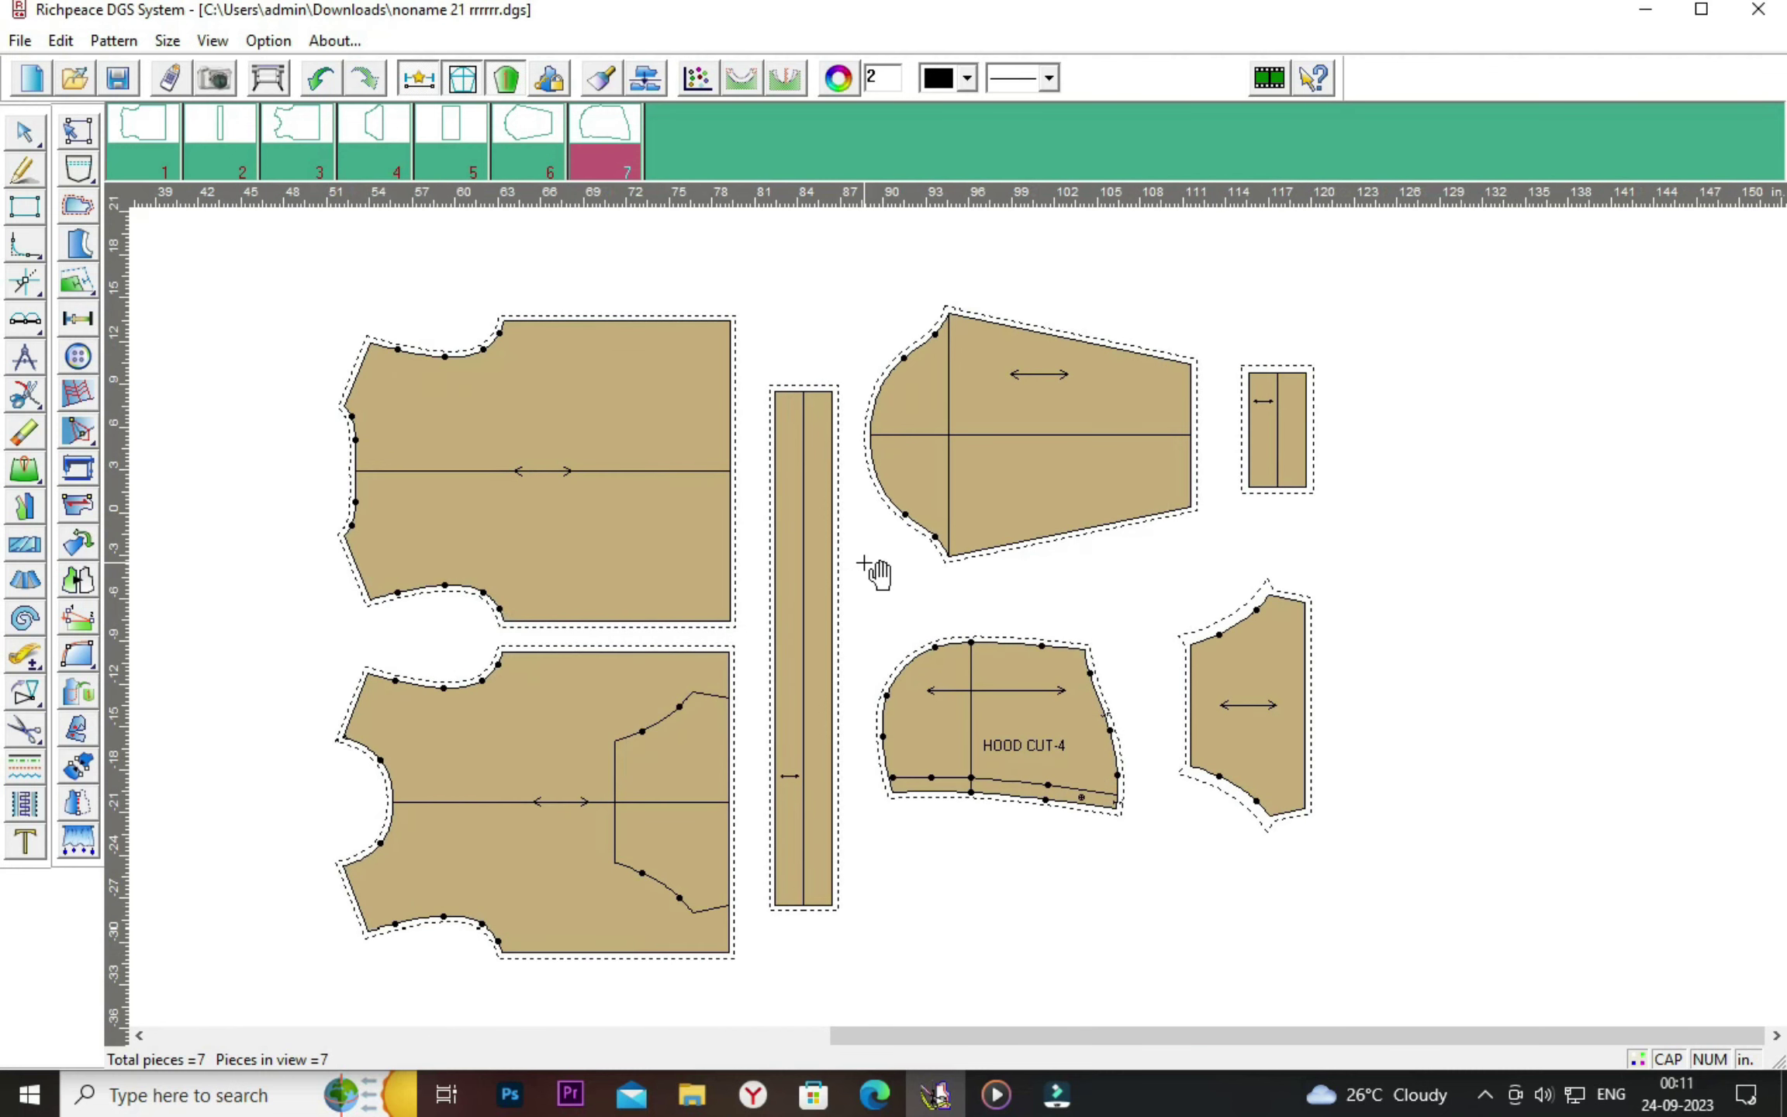
{"action": "scroll", "coordinate": [876, 574], "scroll_direction": "up", "scroll_amount": 1}
{"action": "scroll", "coordinate": [877, 574], "scroll_direction": "up", "scroll_amount": 1}
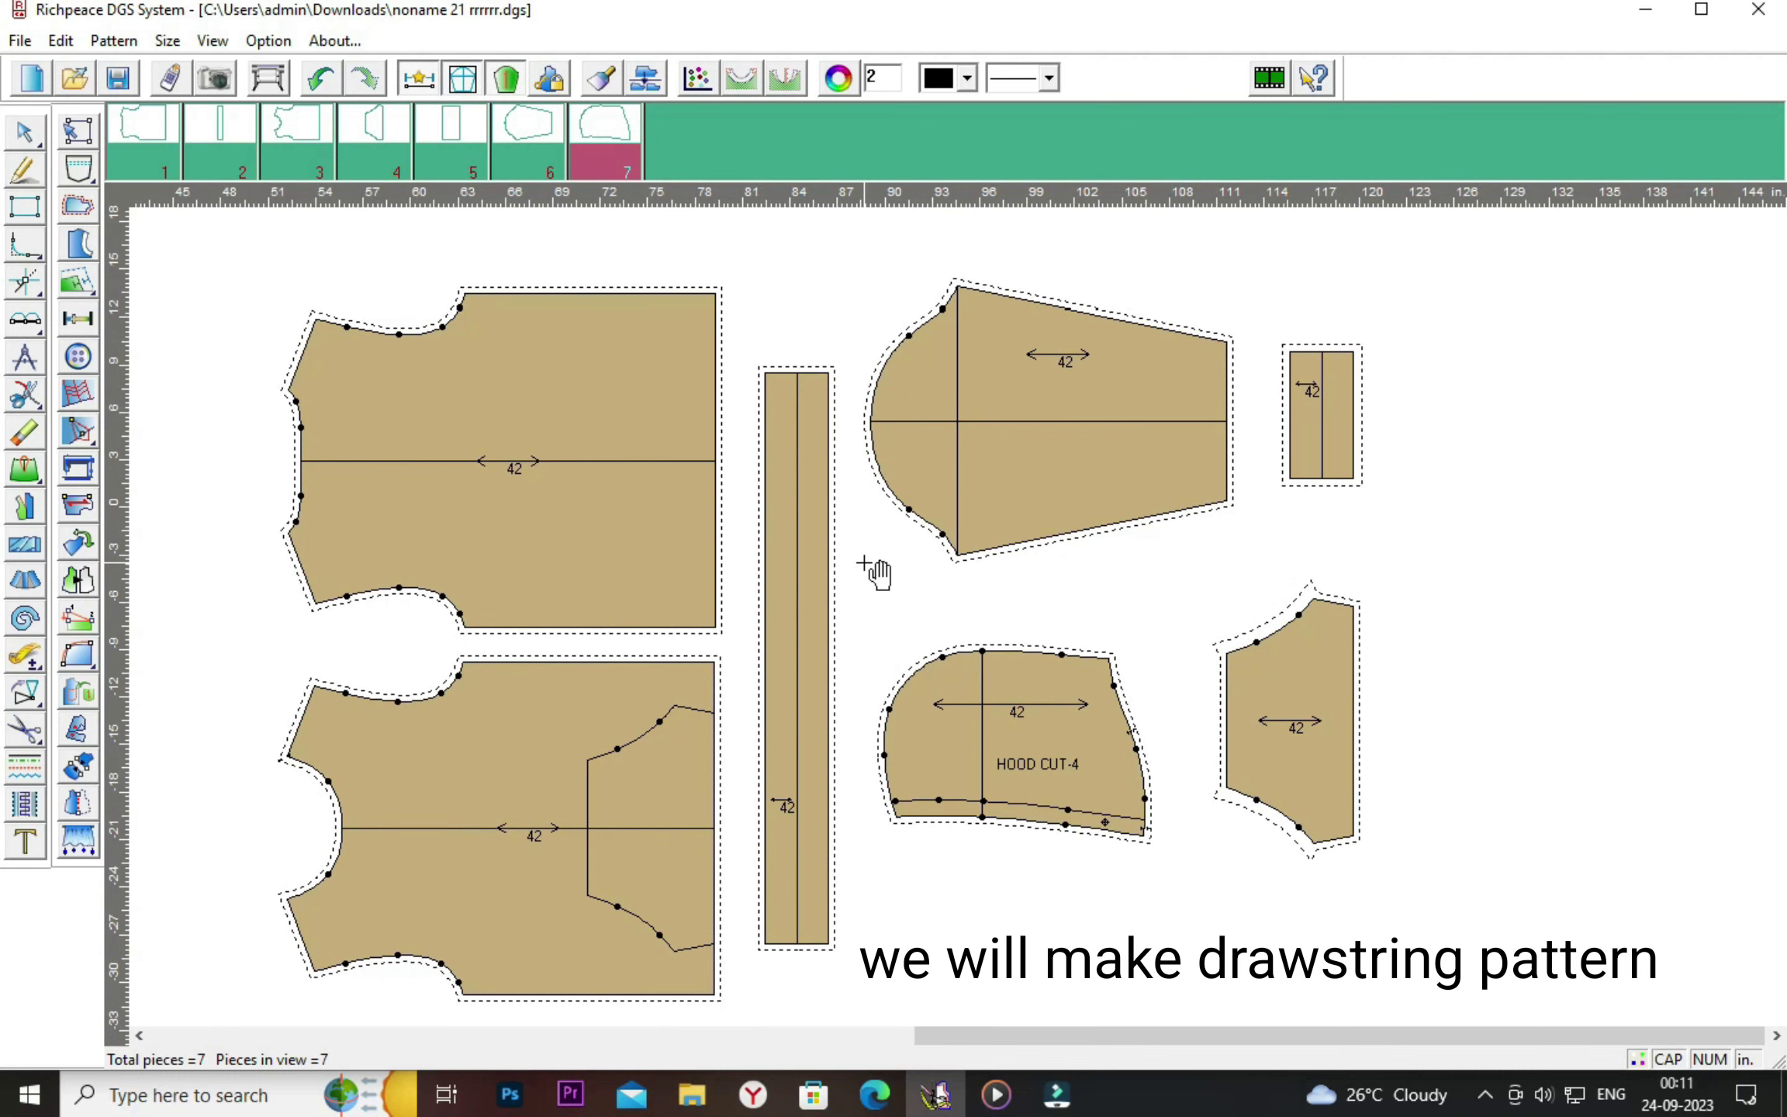
{"action": "scroll", "coordinate": [876, 574], "scroll_direction": "down", "scroll_amount": 1}
{"action": "scroll", "coordinate": [877, 574], "scroll_direction": "down", "scroll_amount": 1}
{"action": "scroll", "coordinate": [876, 573], "scroll_direction": "down", "scroll_amount": 1}
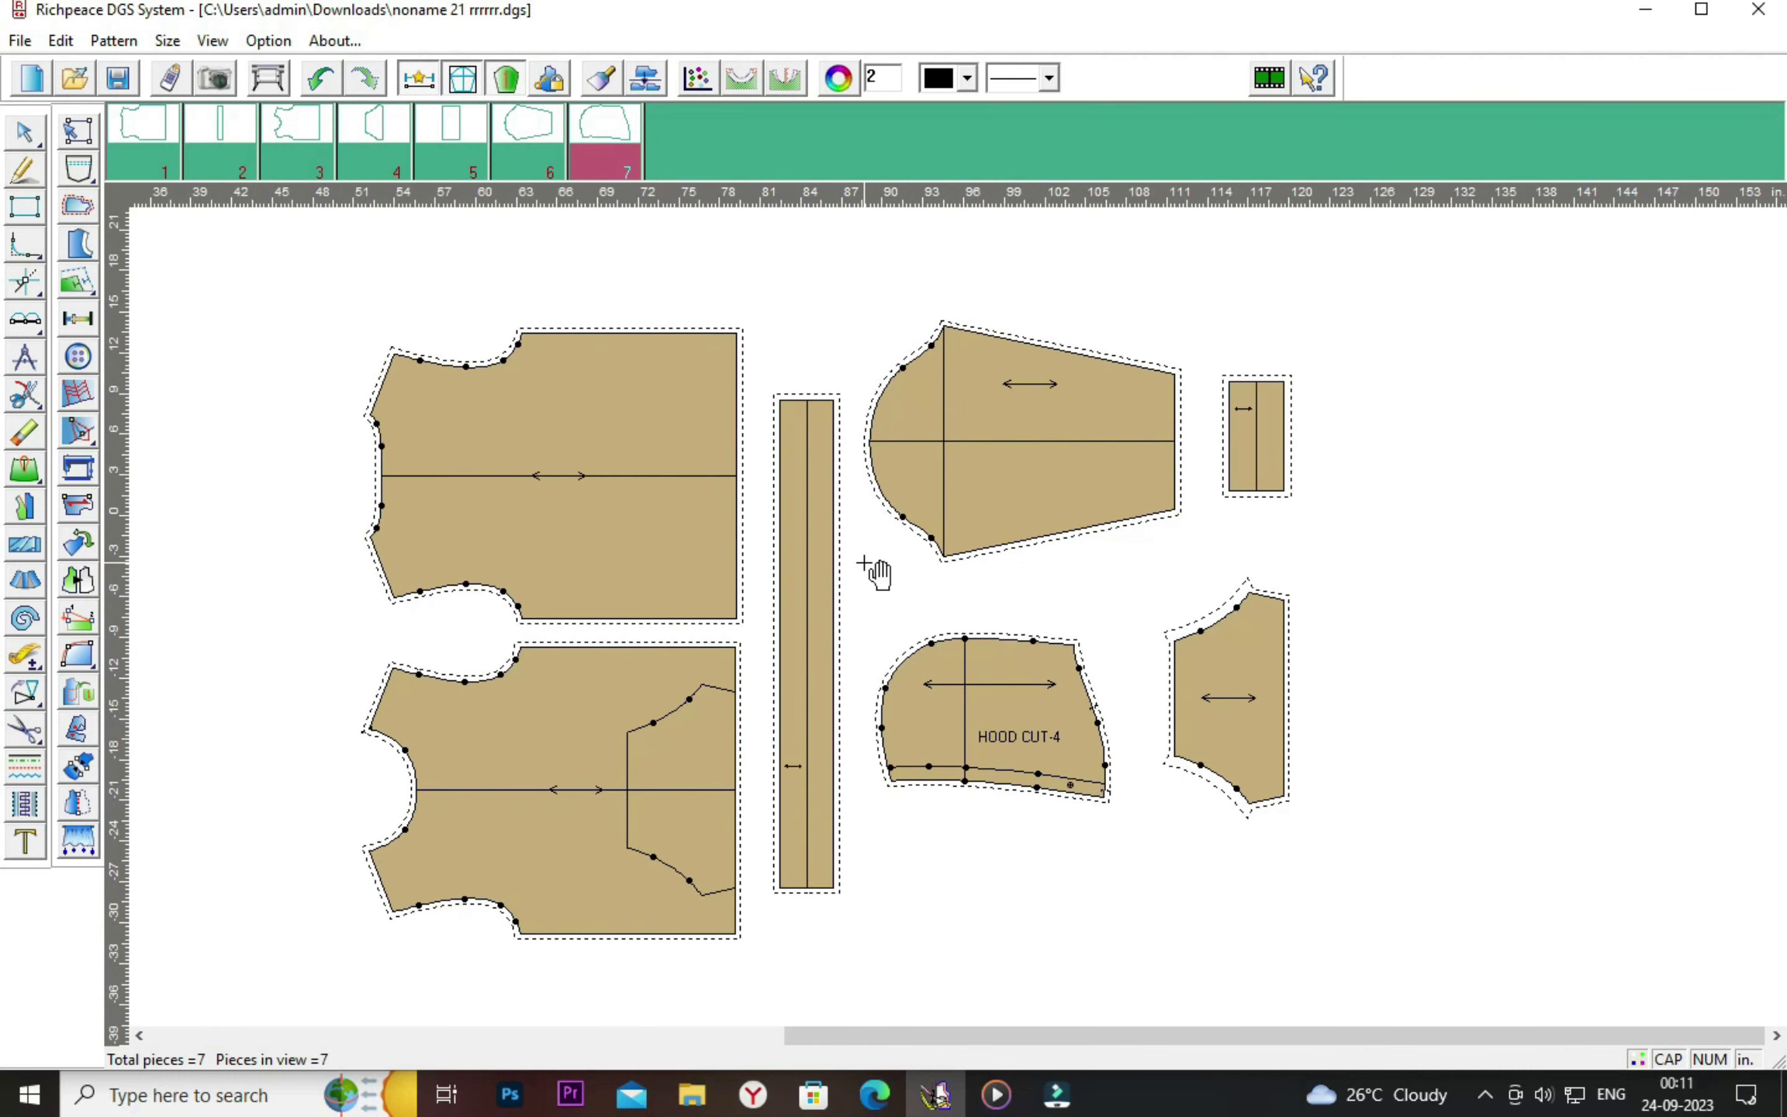
{"action": "scroll", "coordinate": [876, 574], "scroll_direction": "down", "scroll_amount": 1}
{"action": "scroll", "coordinate": [877, 574], "scroll_direction": "down", "scroll_amount": 1}
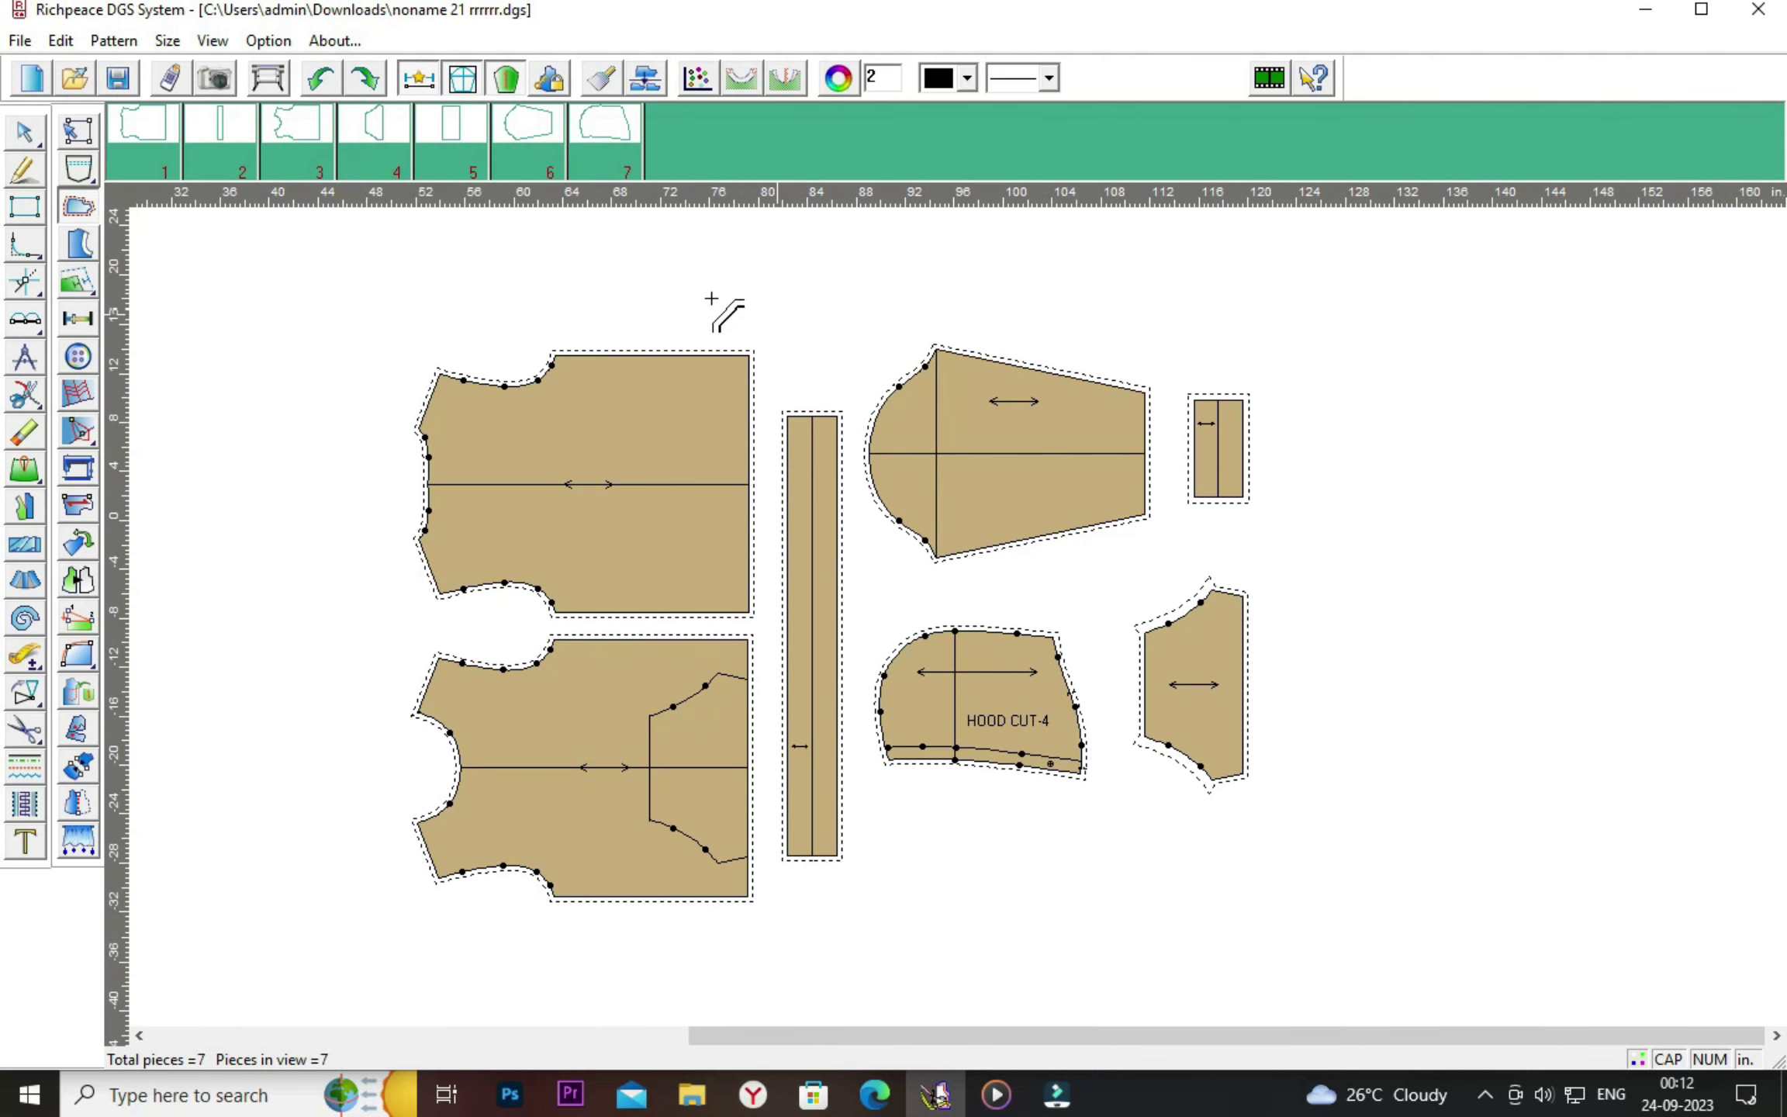
Draw a 1 by 47 inch rectangle to the right of the pieces.
{"action": "left_click", "coordinate": [24, 169]}
{"action": "mouse_move", "coordinate": [1344, 329]}
{"action": "left_mouse_down"}
{"action": "mouse_move", "coordinate": [1372, 552]}
{"action": "mouse_move", "coordinate": [1366, 970]}
{"action": "left_mouse_up"}
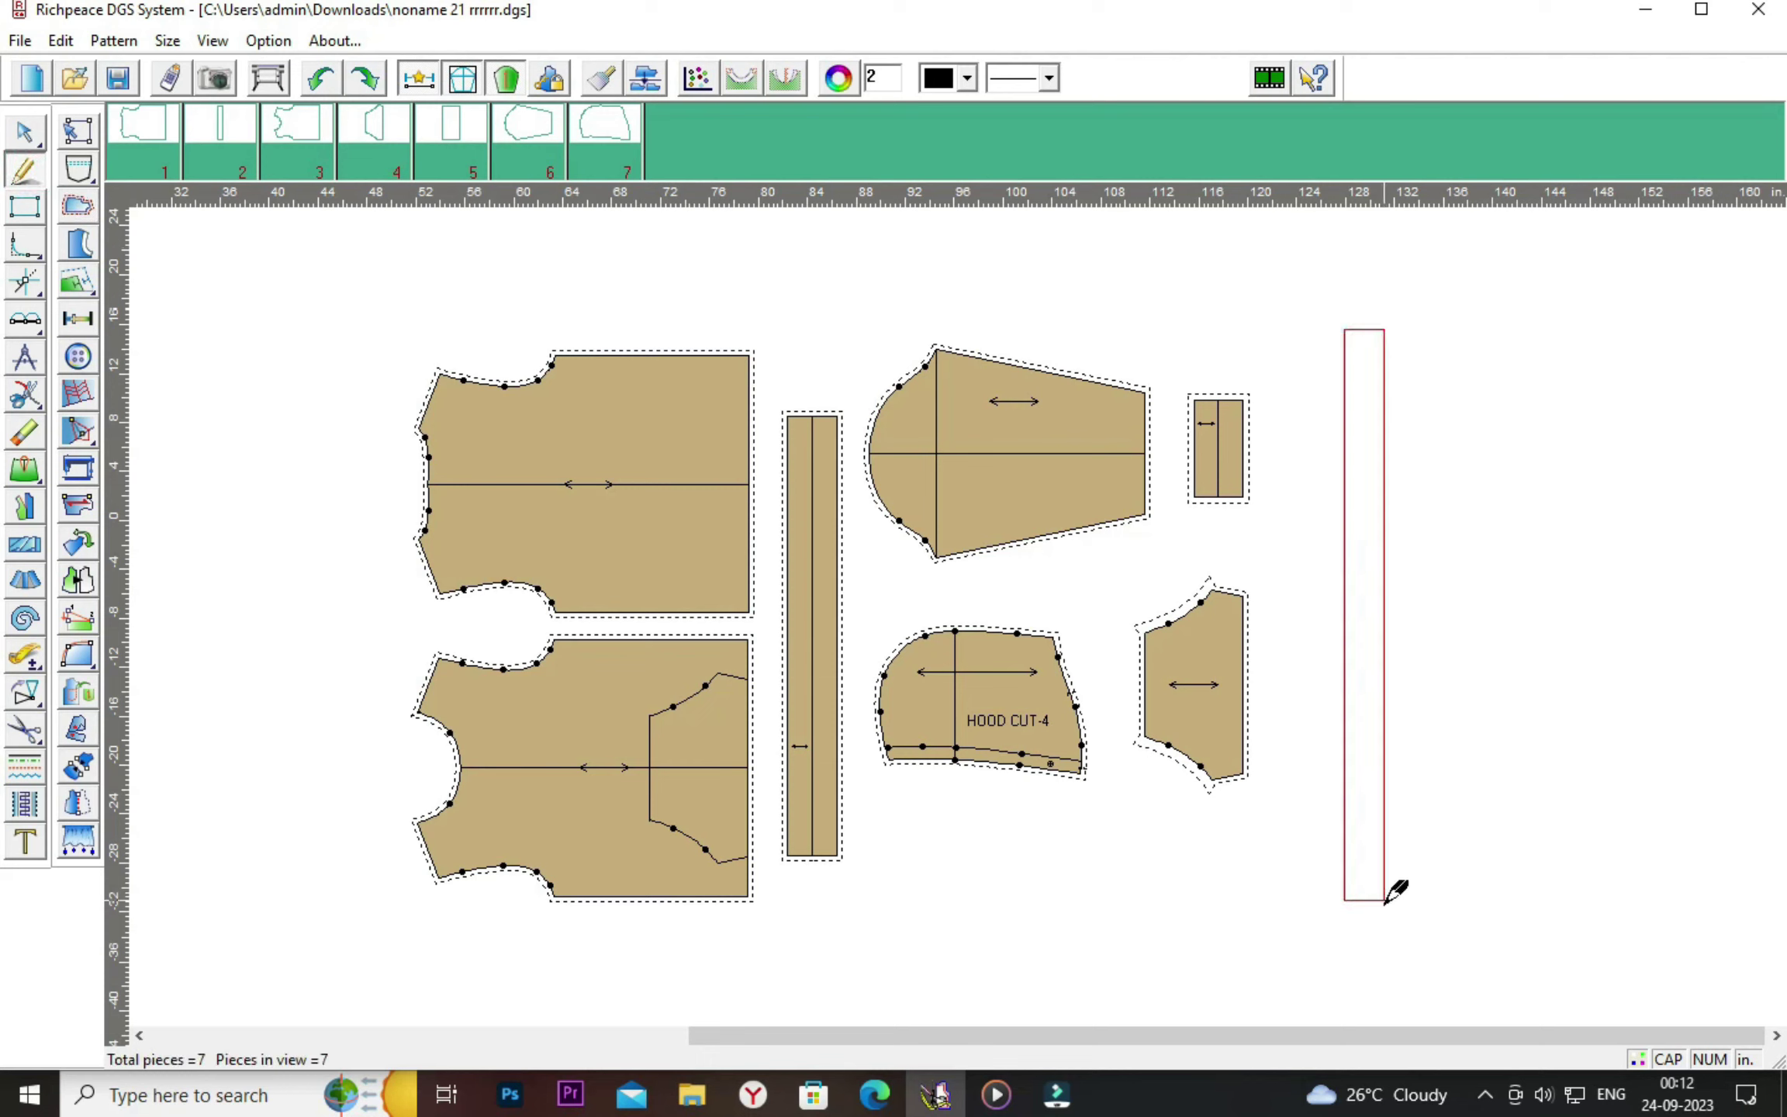
{"action": "left_click", "coordinate": [1364, 970]}
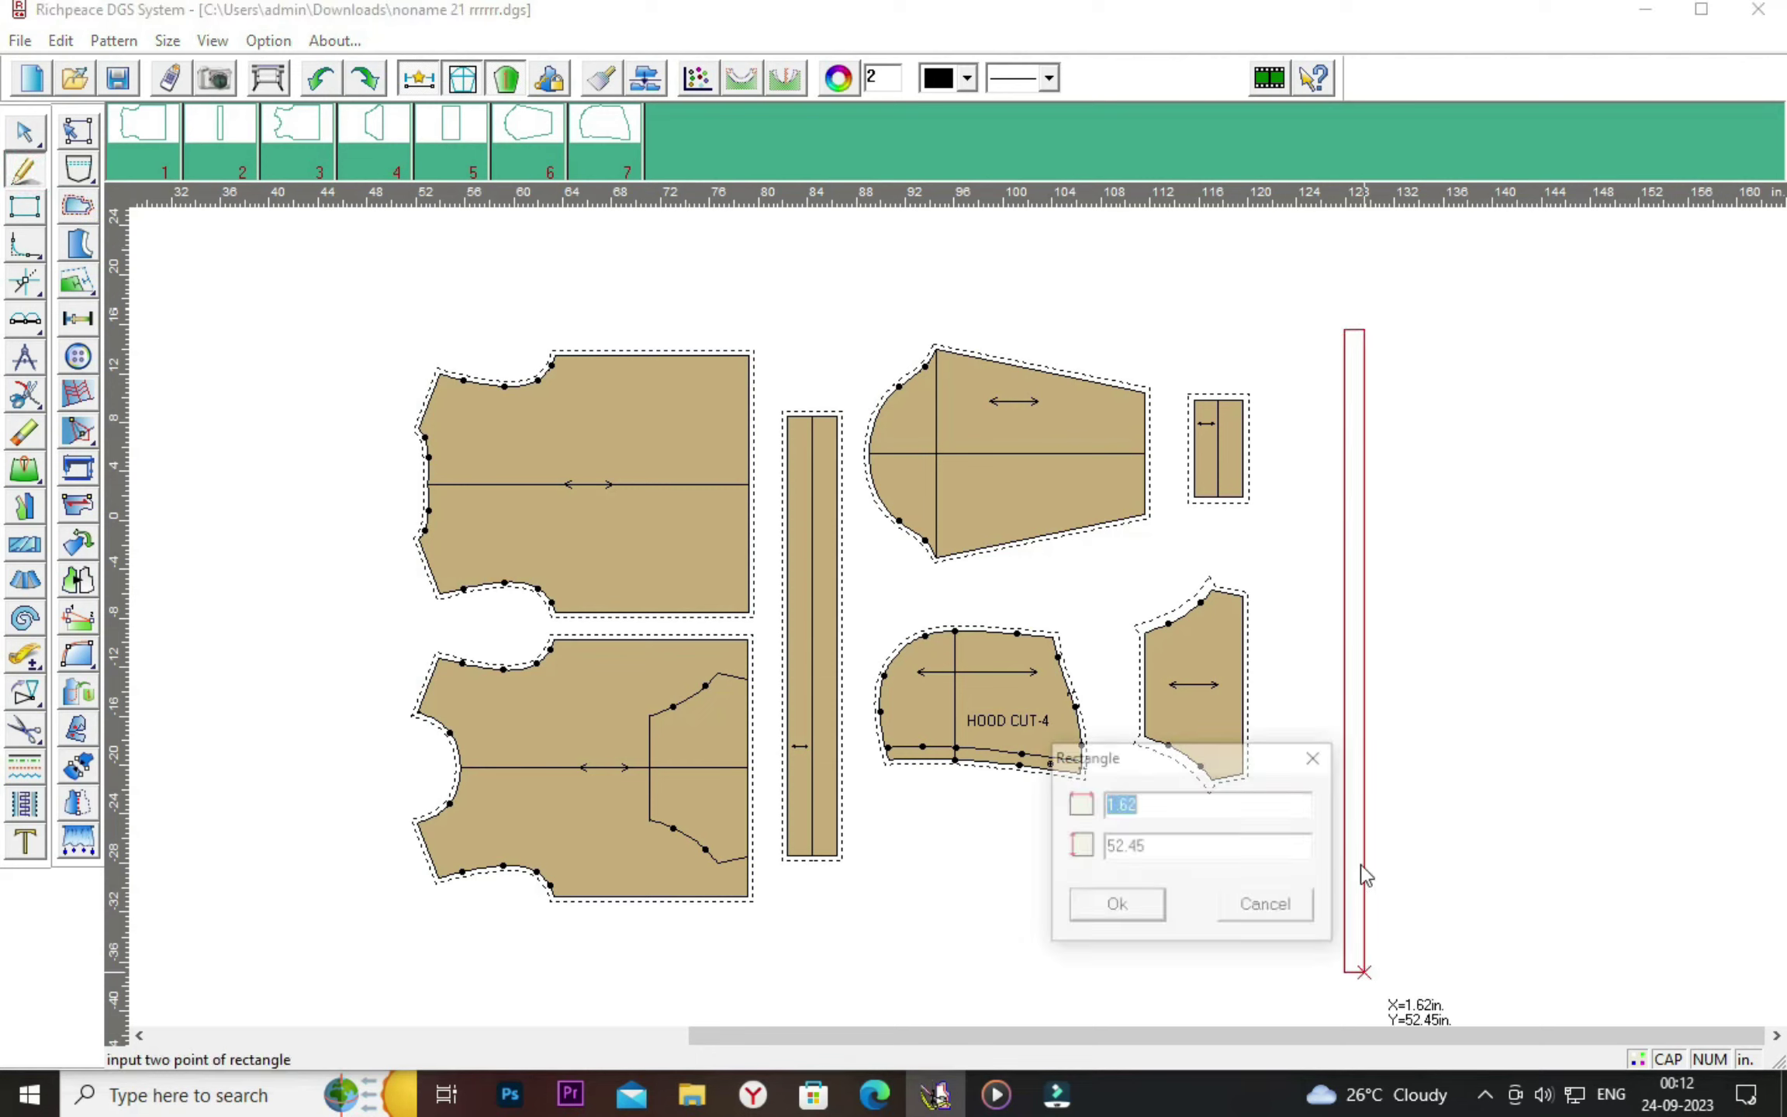
{"action": "left_click_drag", "start_coordinate": [1216, 766], "coordinate": [1668, 483]}
{"action": "left_click", "coordinate": [1642, 520]}
{"action": "key", "text": "BackSpace"}
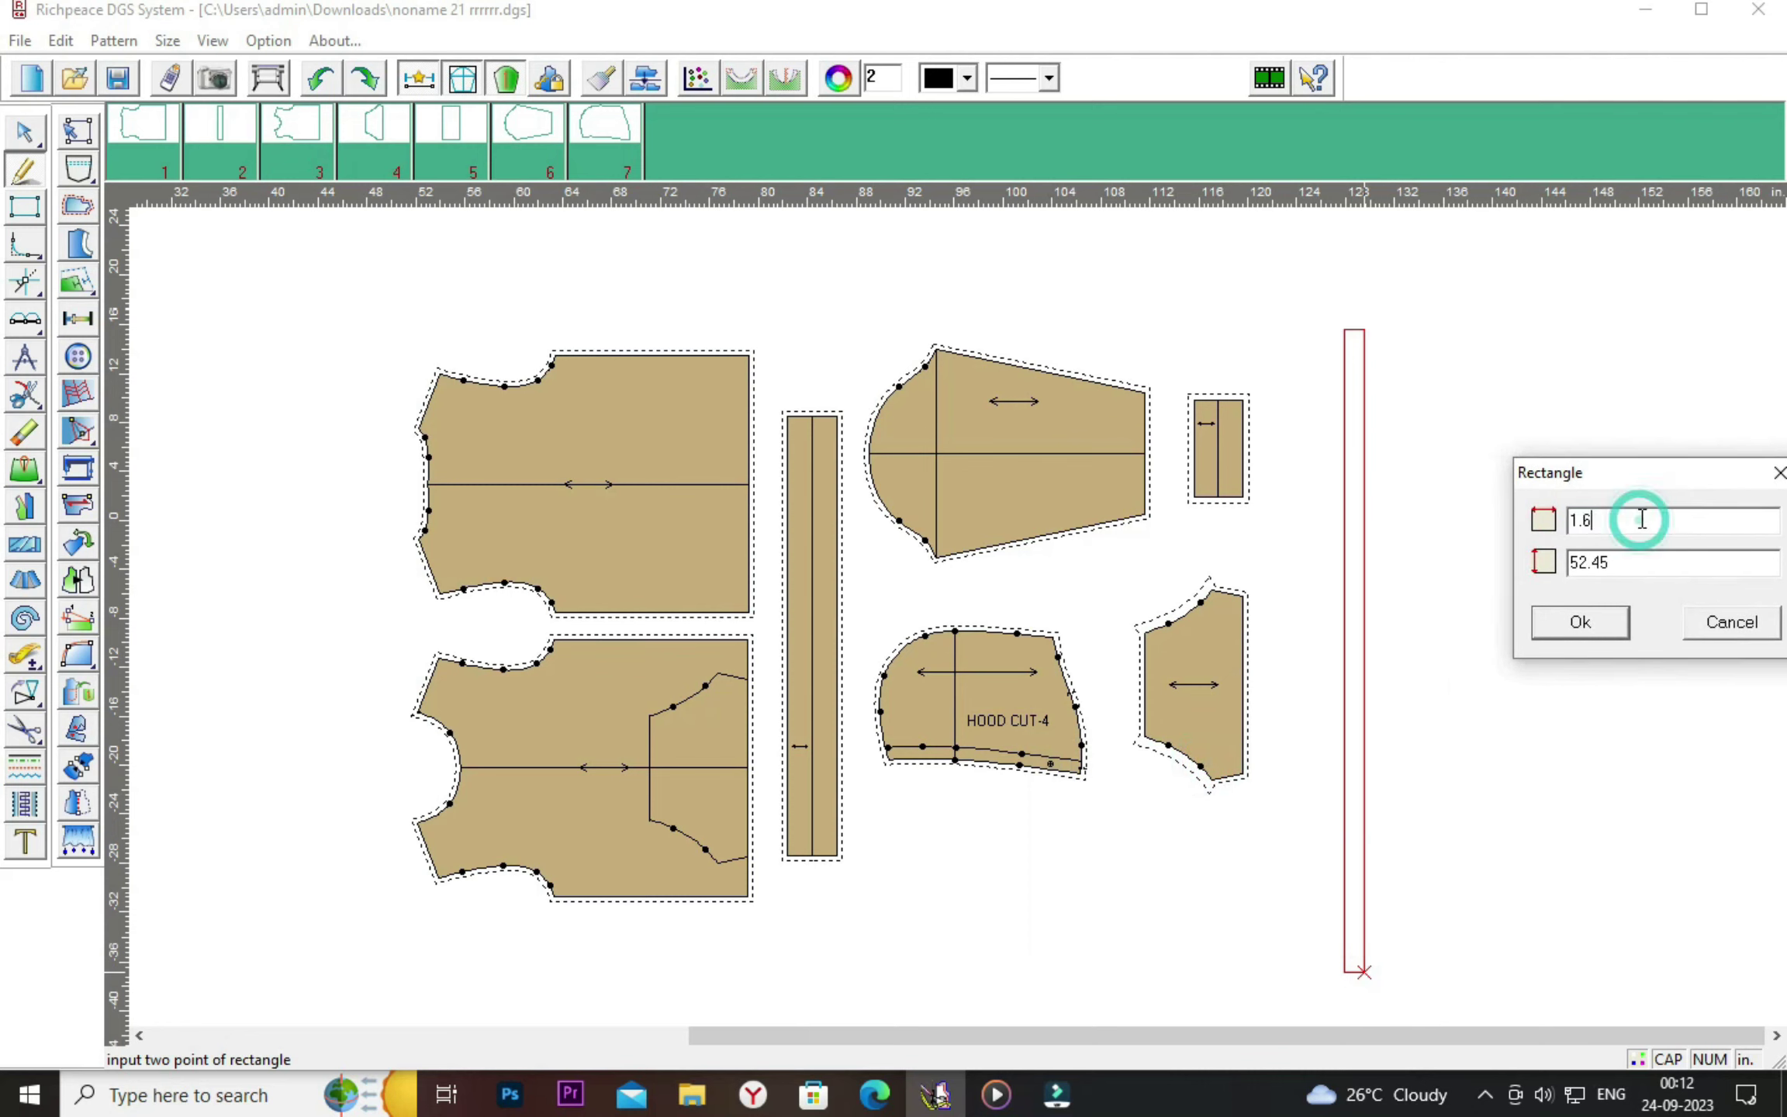
{"action": "key", "text": "BackSpace"}
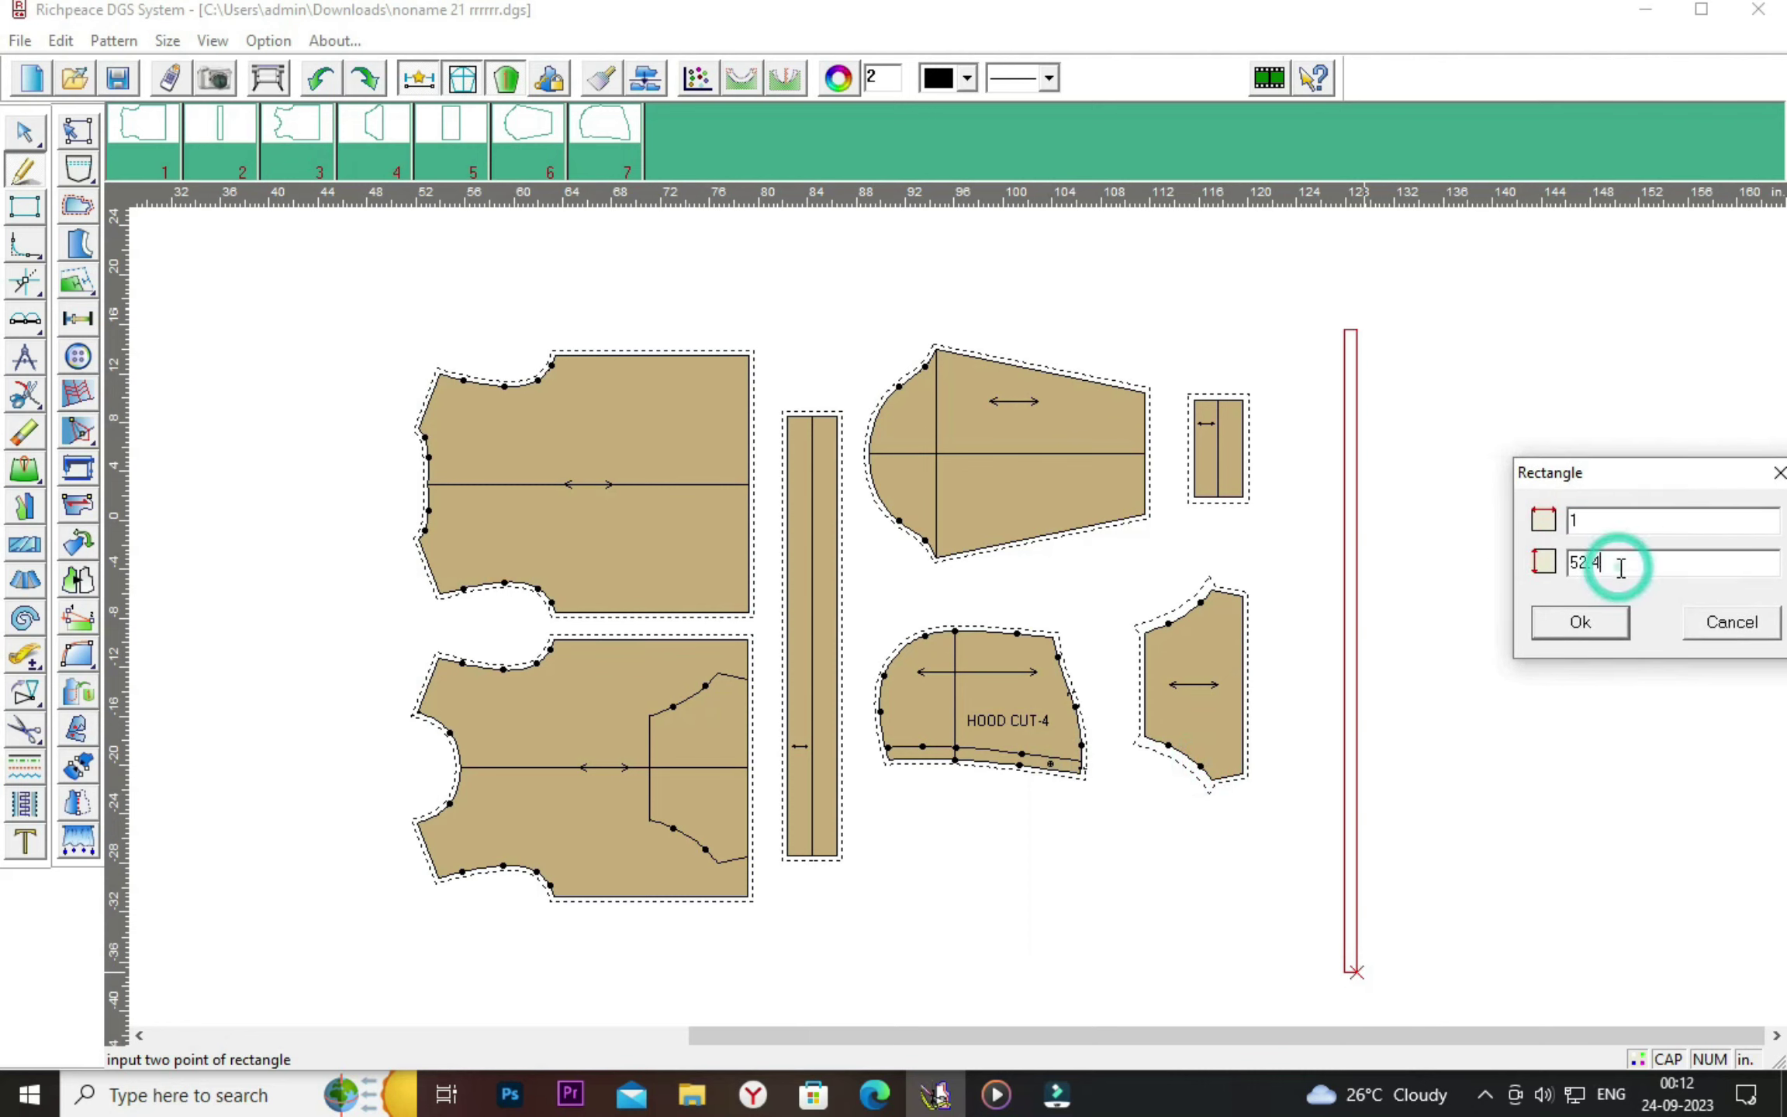
{"action": "key", "text": "BackSpace"}
{"action": "key", "text": "BackSpace"}
{"action": "key", "text": "BackSpace"}
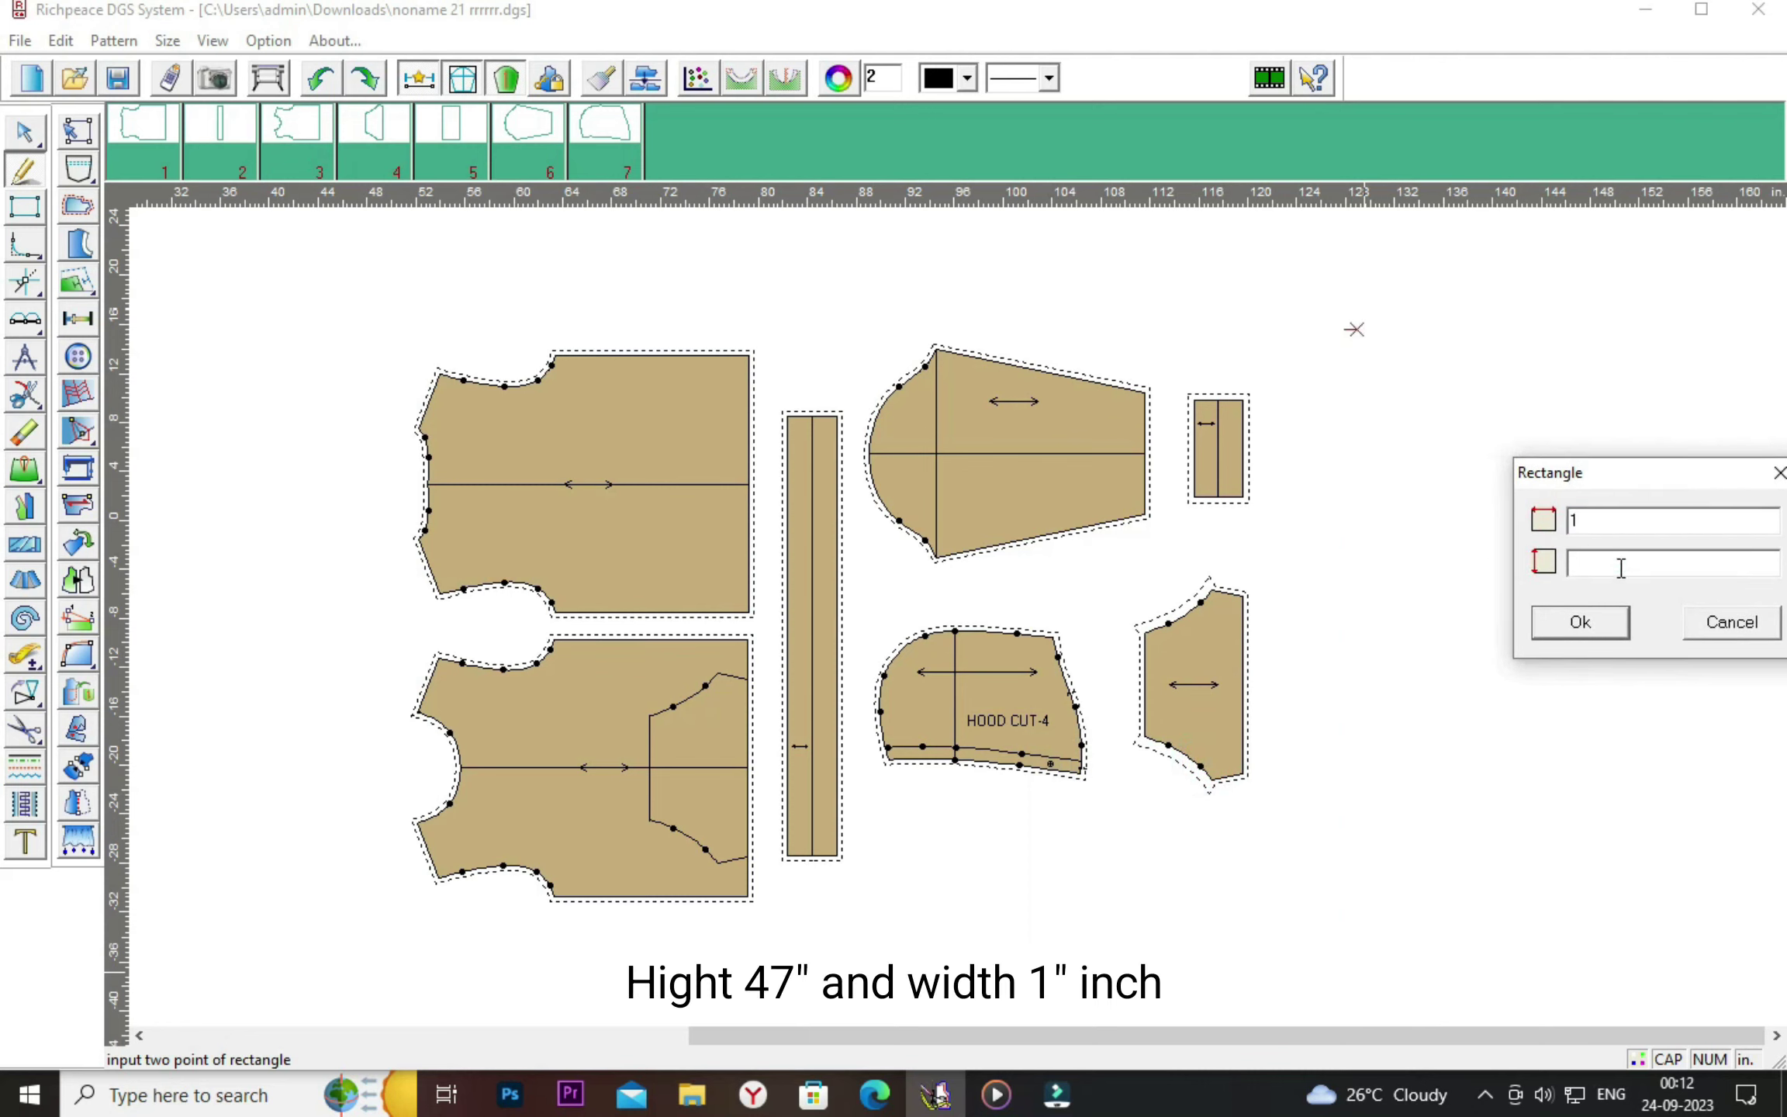
{"action": "type", "text": "47"}
{"action": "left_click", "coordinate": [1613, 625]}
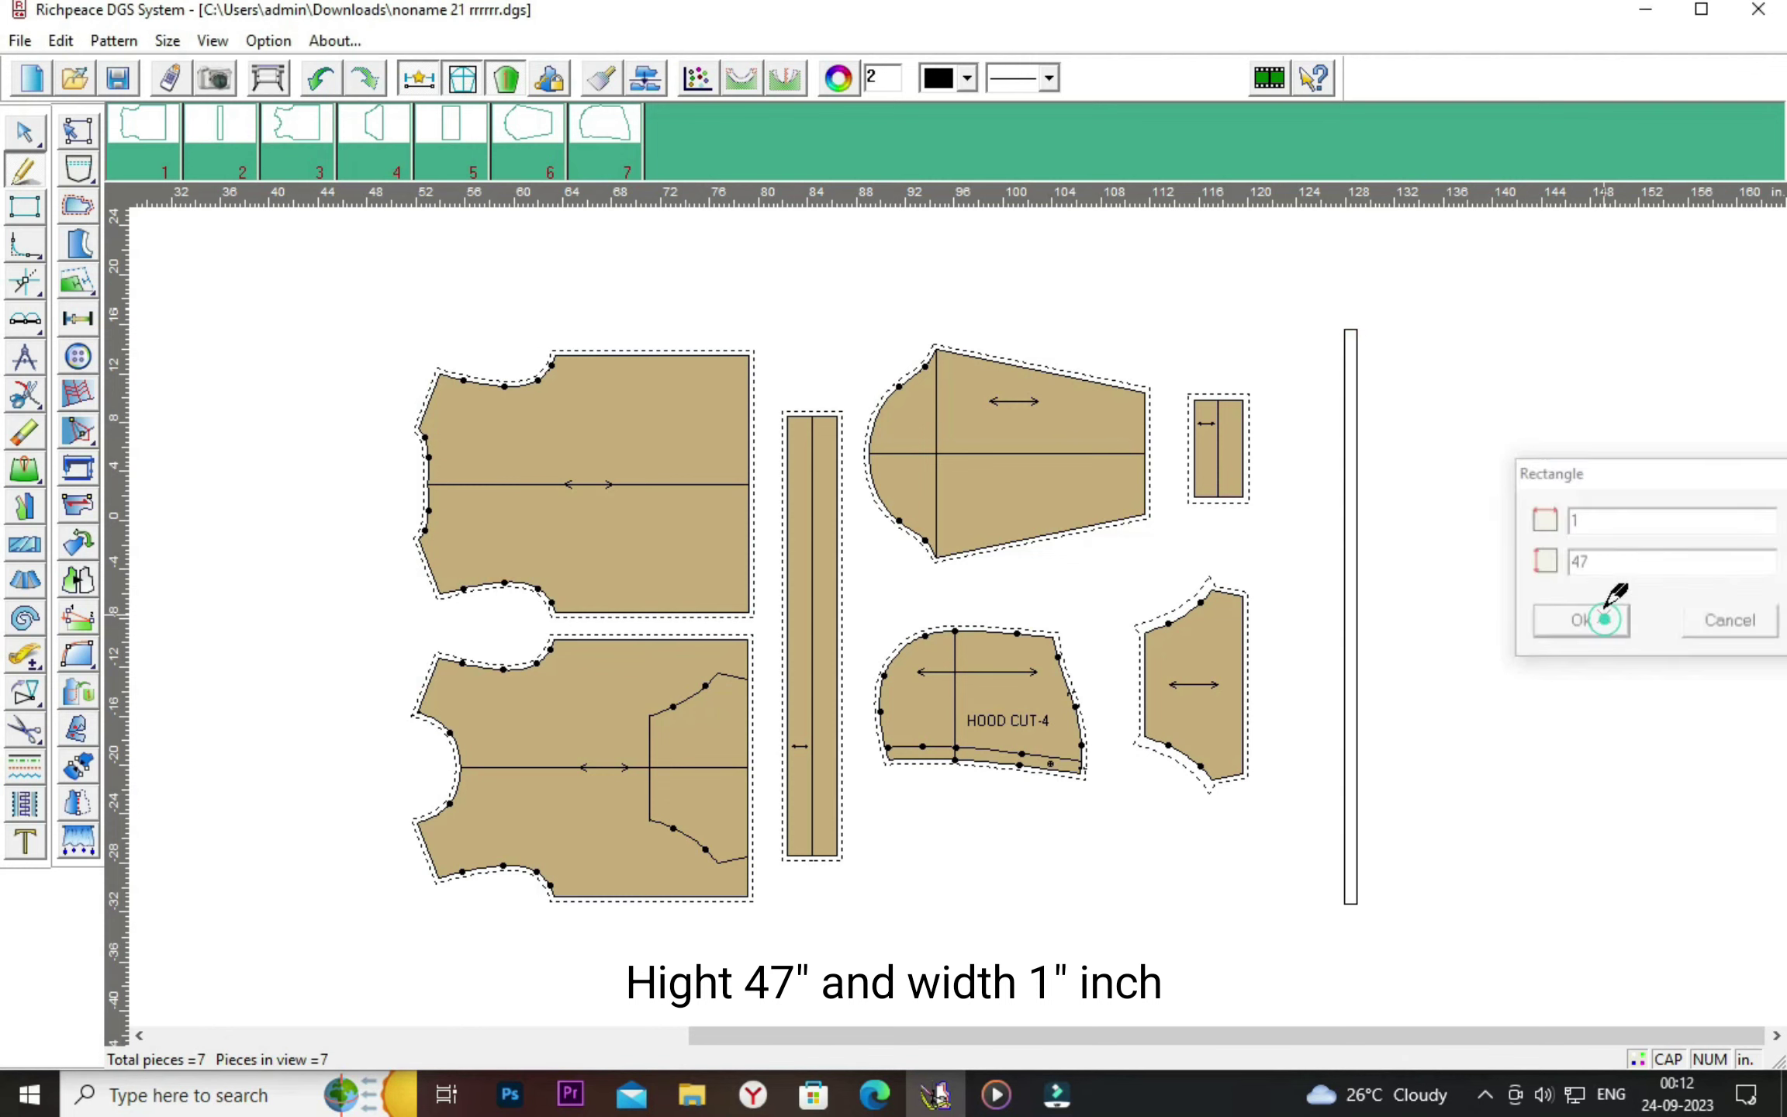
Cut the thin rectangle into pattern piece 8 and shift it right.
{"action": "left_click", "coordinate": [24, 729]}
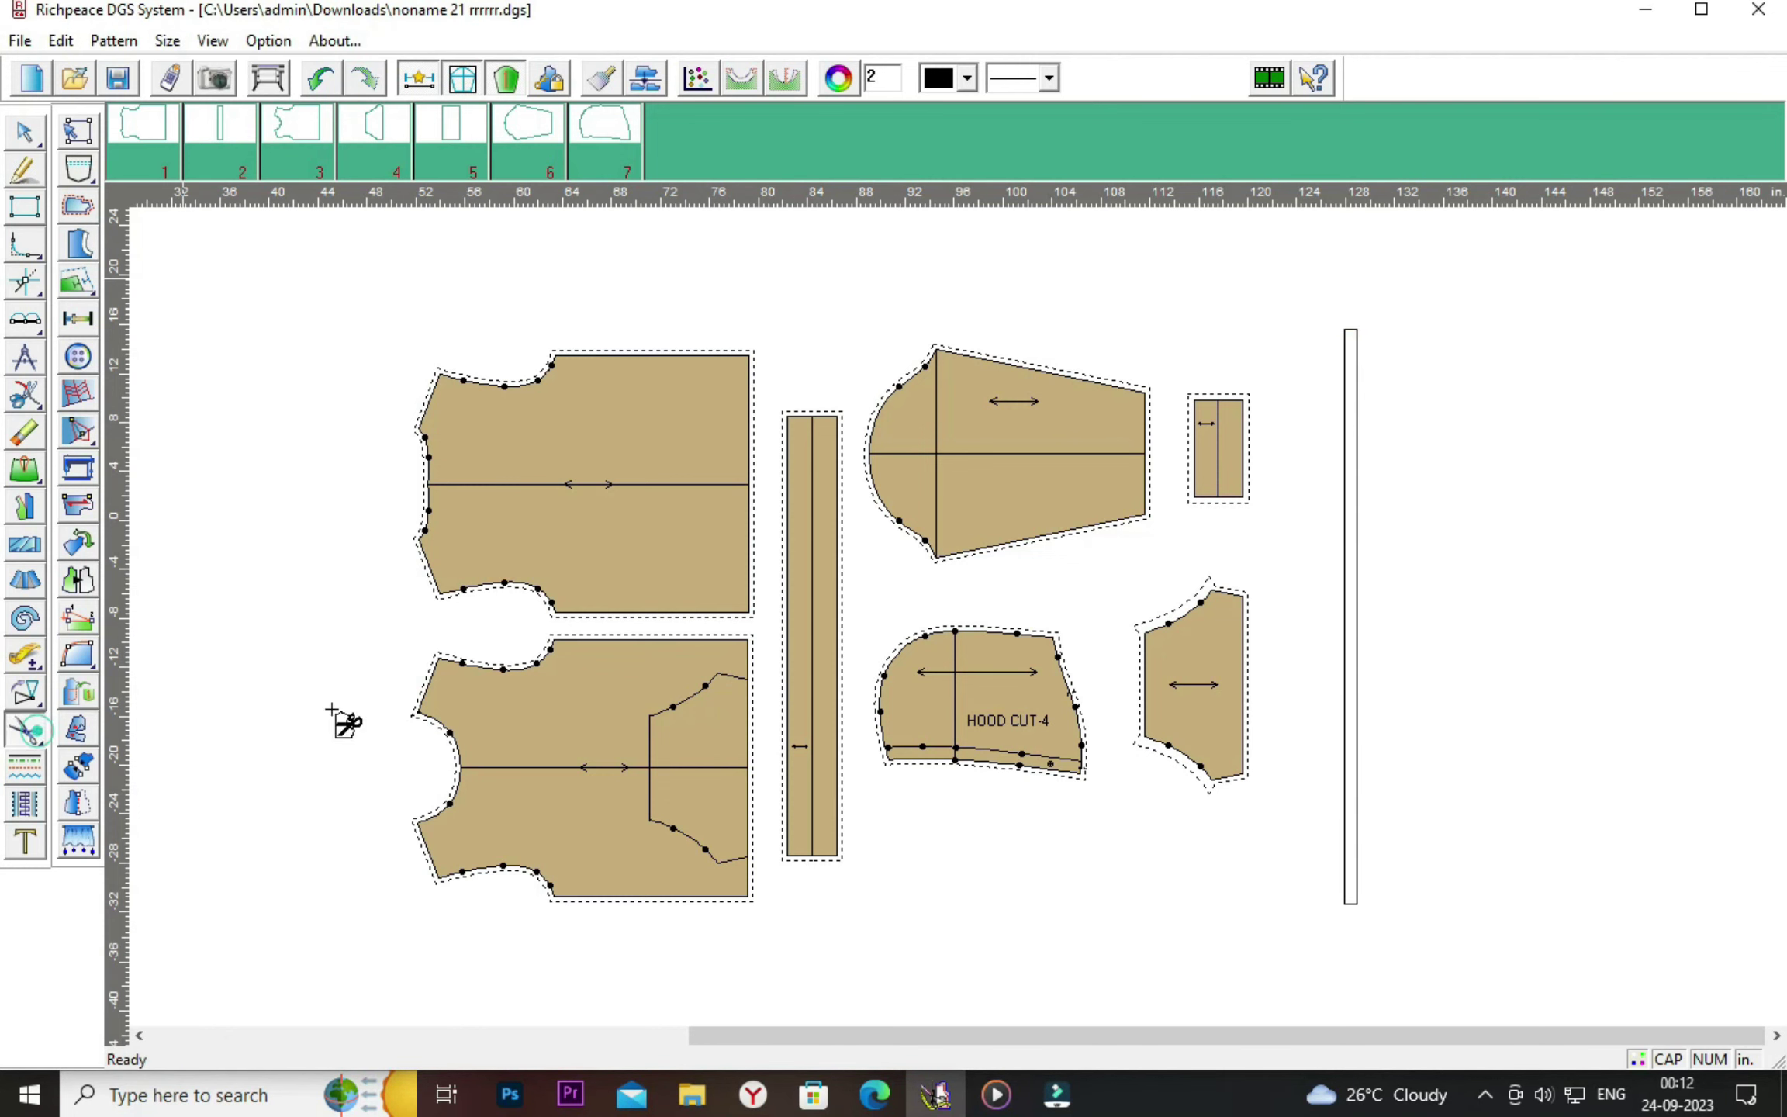
{"action": "left_click_drag", "start_coordinate": [1325, 303], "coordinate": [1397, 1008]}
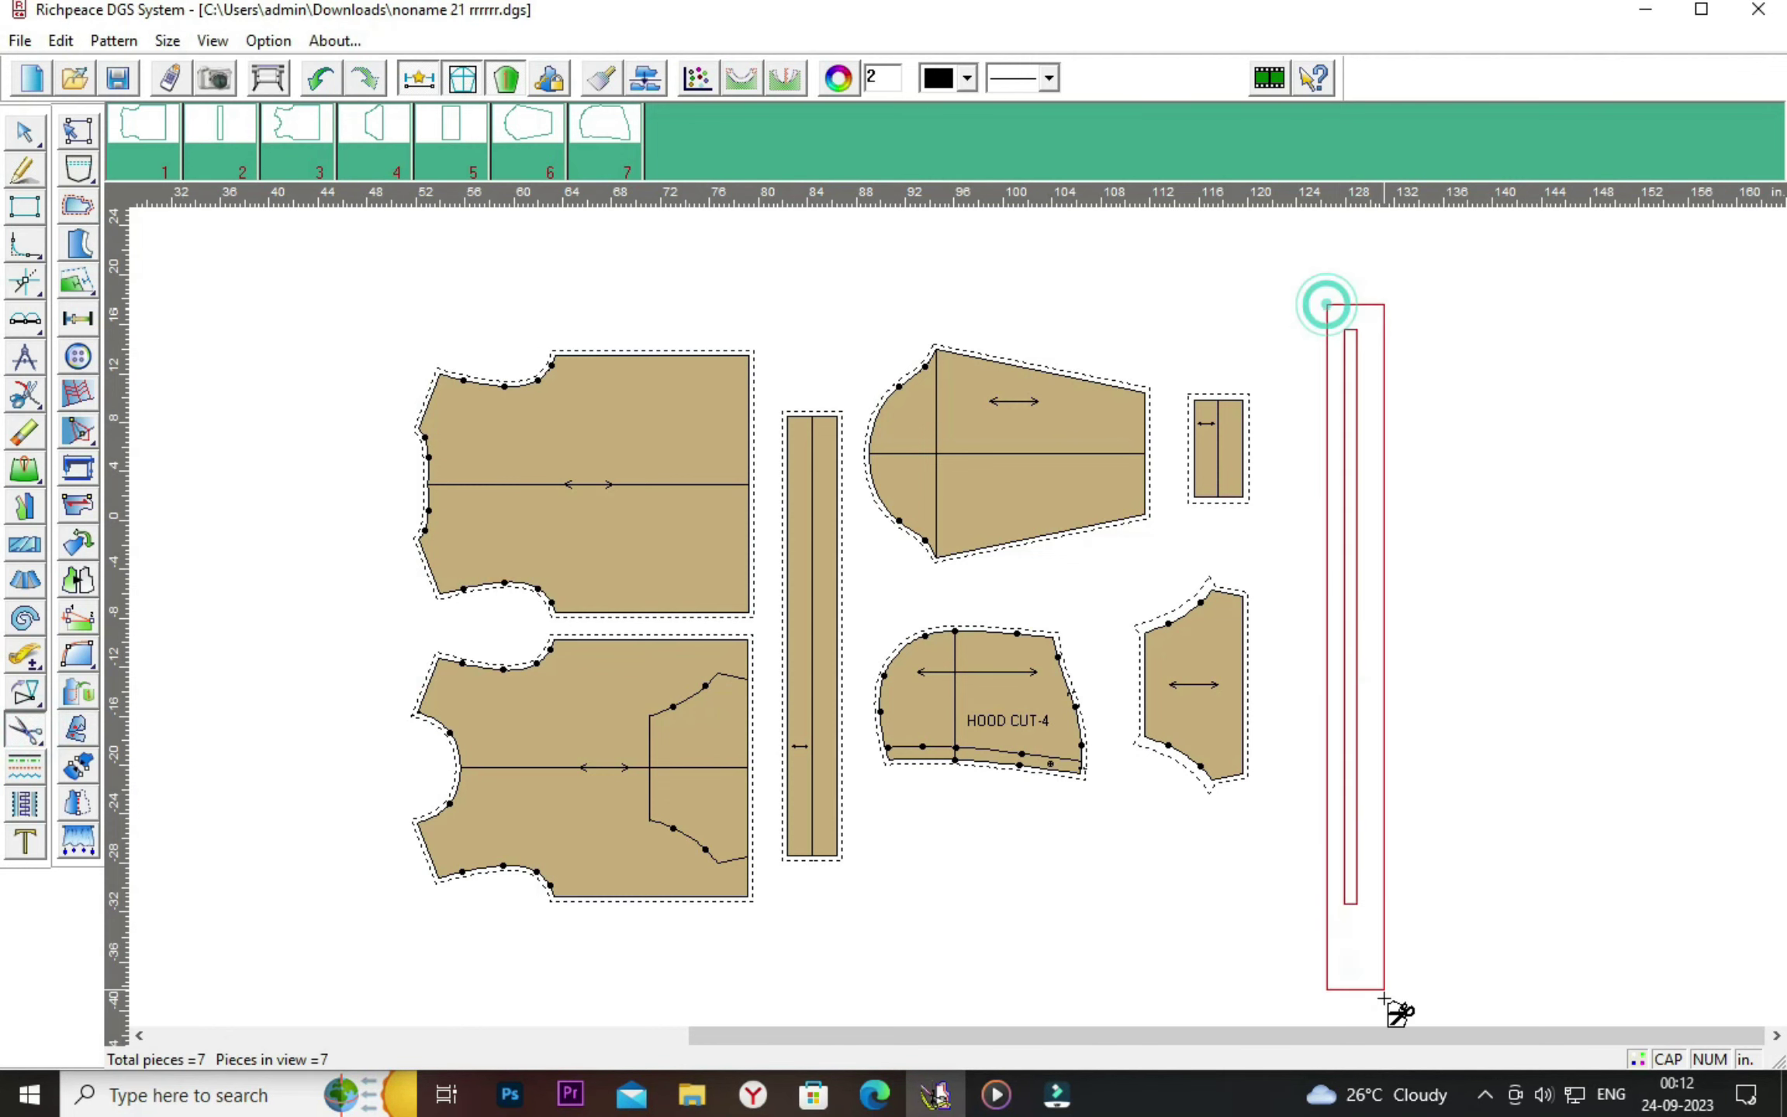
{"action": "right_click", "coordinate": [1421, 778]}
{"action": "left_click", "coordinate": [1476, 830]}
{"action": "left_click_drag", "start_coordinate": [1350, 707], "coordinate": [1386, 697]}
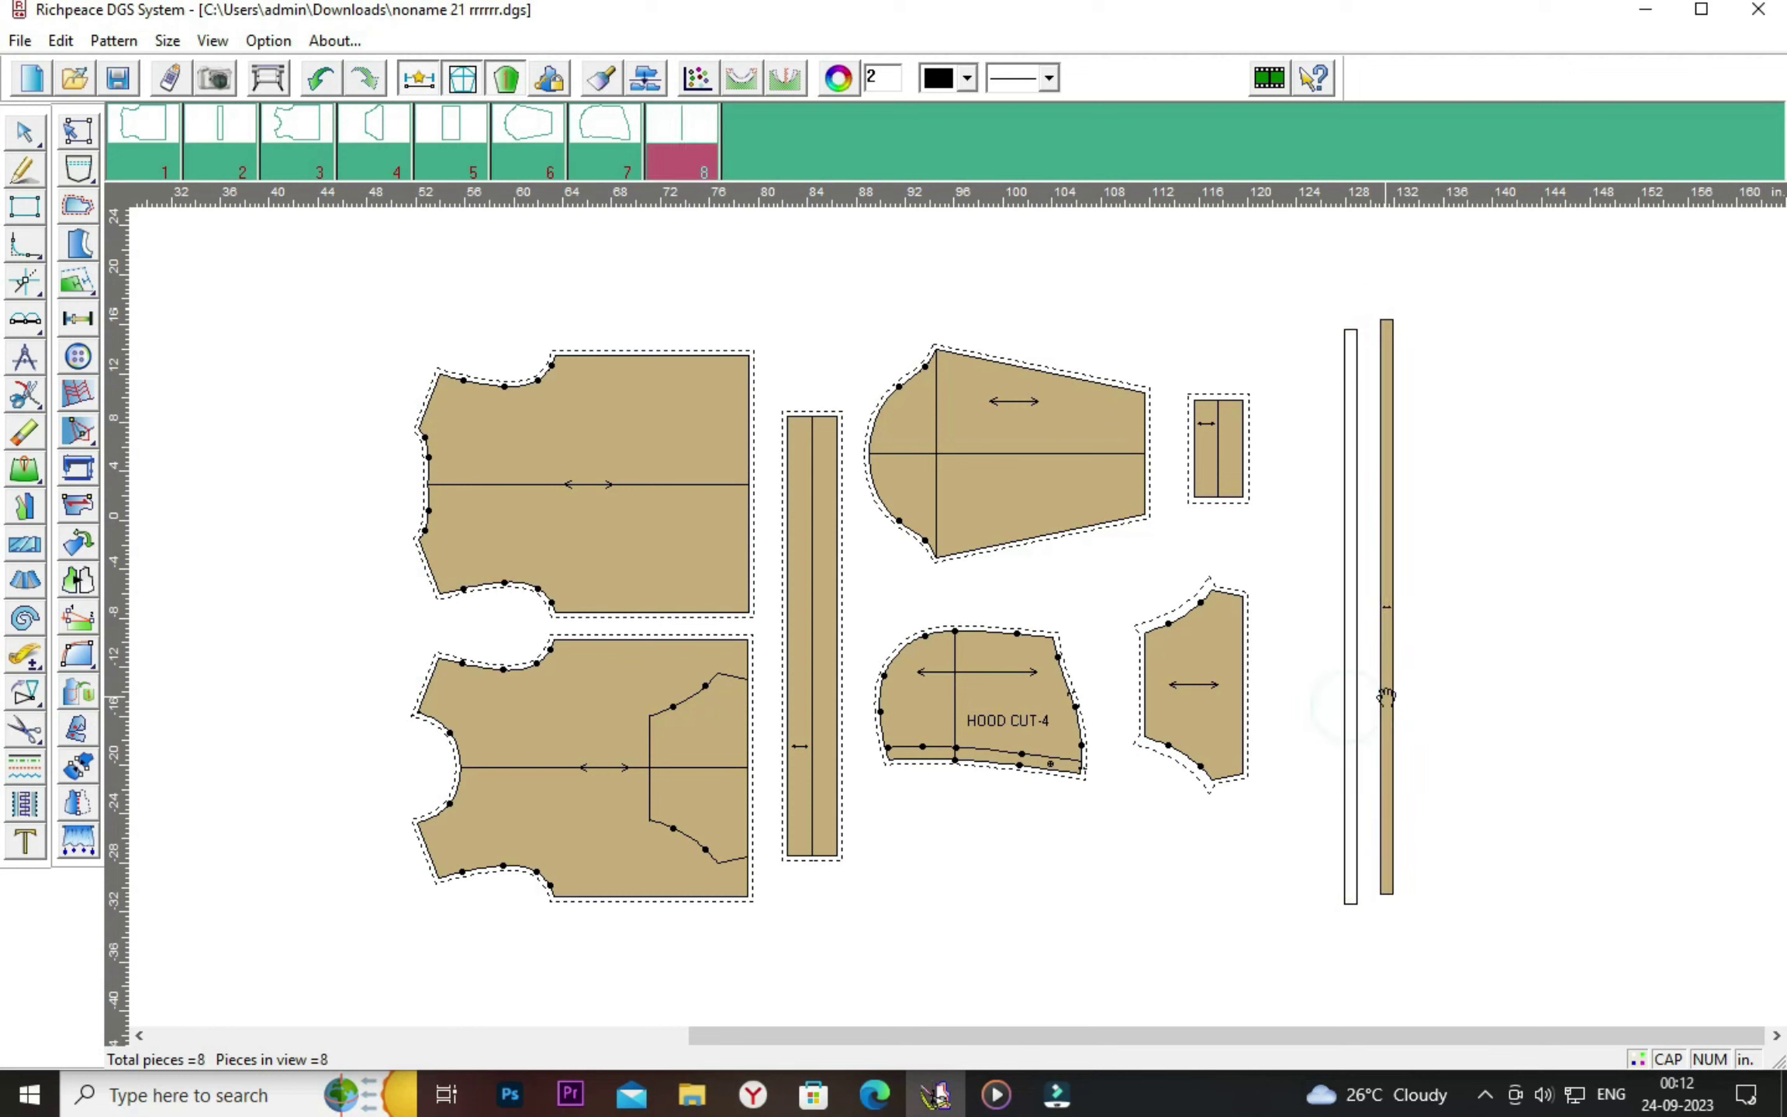
Erase the leftover rectangle outline beside the new strip.
{"action": "left_click", "coordinate": [24, 432]}
{"action": "left_click_drag", "start_coordinate": [1326, 301], "coordinate": [1367, 942]}
{"action": "right_click", "coordinate": [1341, 901]}
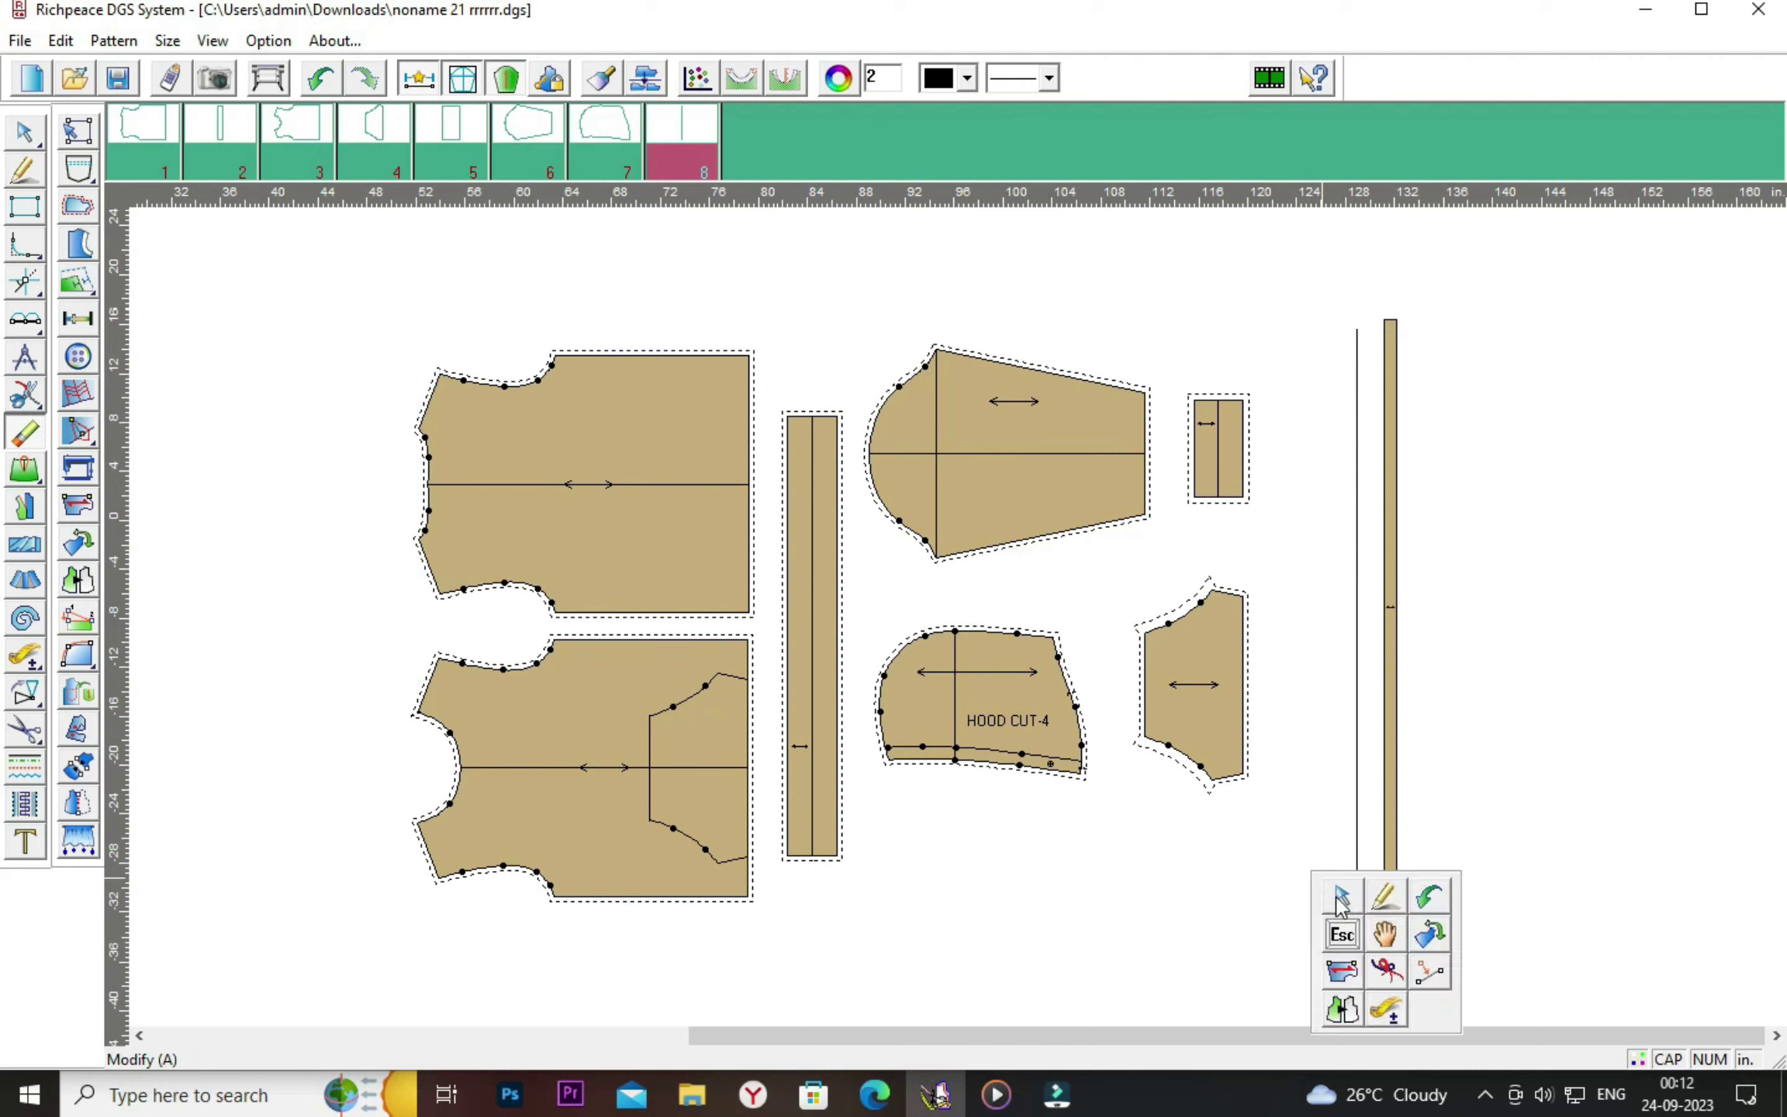
{"action": "left_click", "coordinate": [1328, 826]}
{"action": "left_click_drag", "start_coordinate": [1344, 309], "coordinate": [1388, 941]}
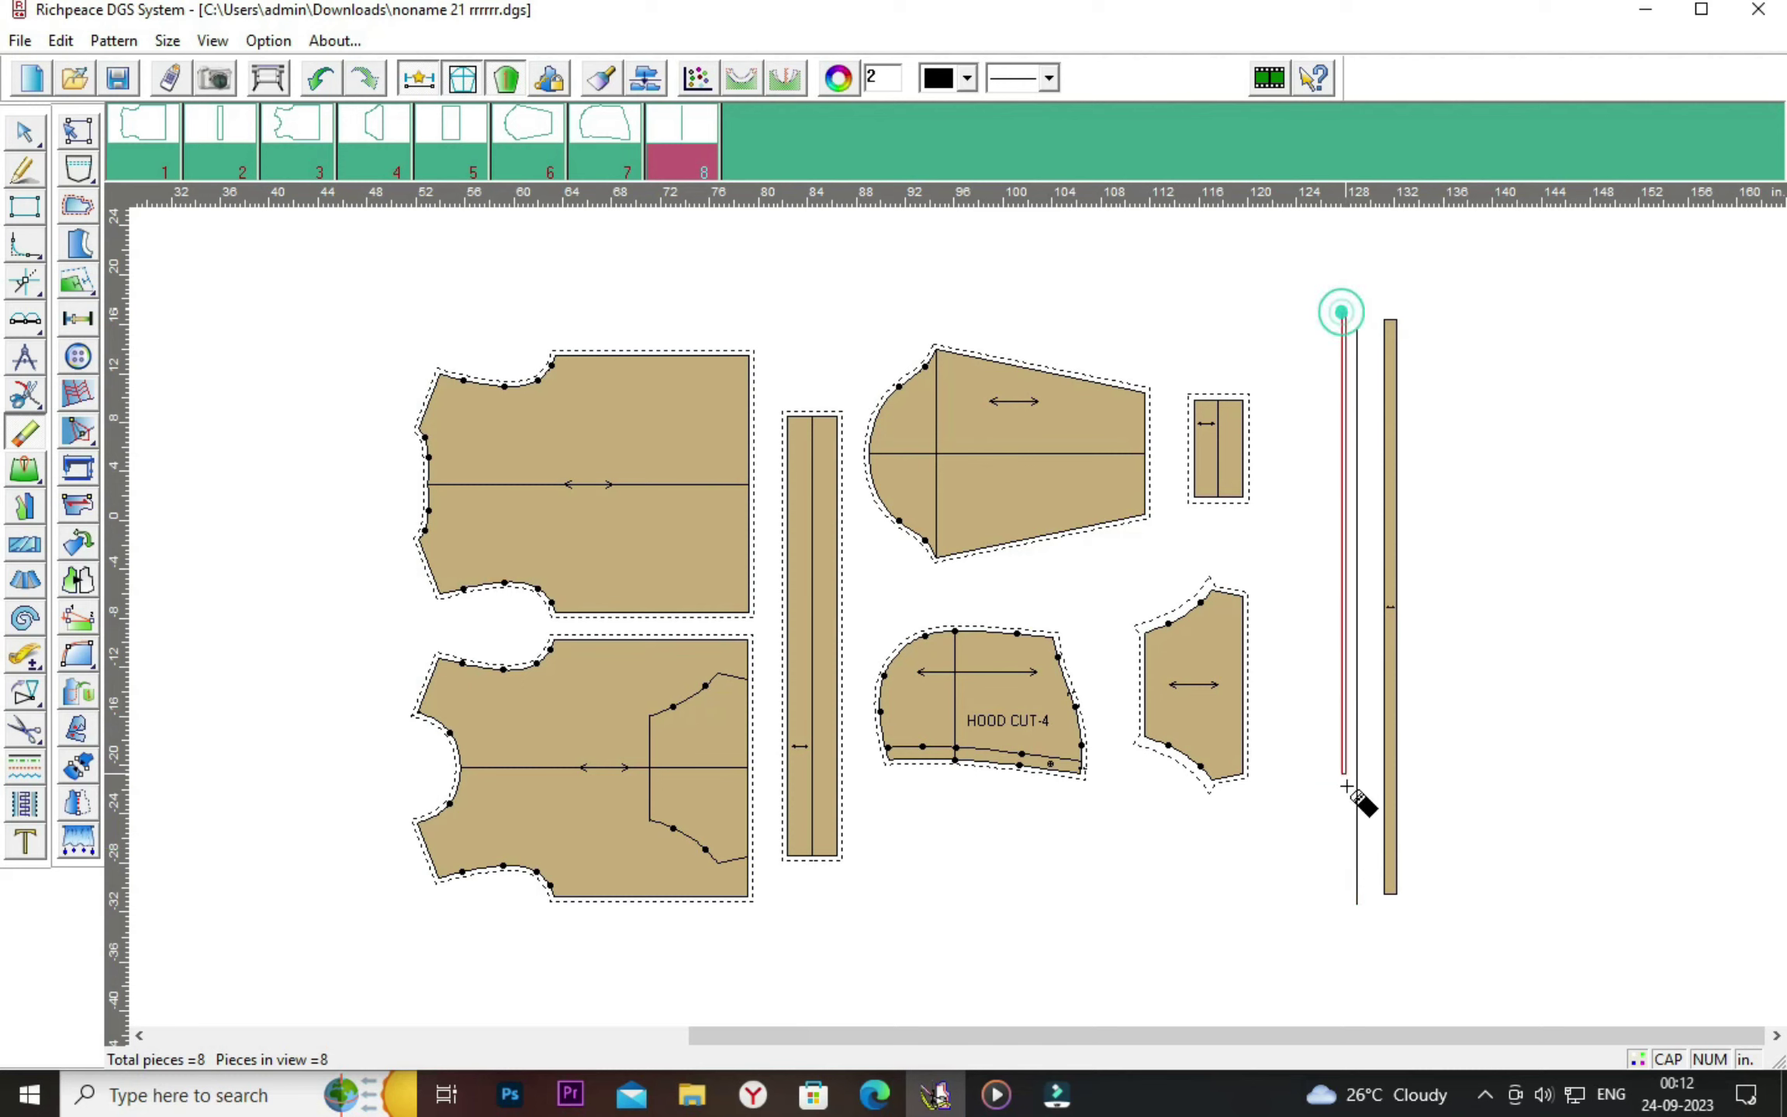
Move the drawstring strip piece left, nearer the other pieces.
{"action": "right_click", "coordinate": [1305, 839]}
{"action": "left_click", "coordinate": [1356, 894]}
{"action": "left_click", "coordinate": [1382, 760]}
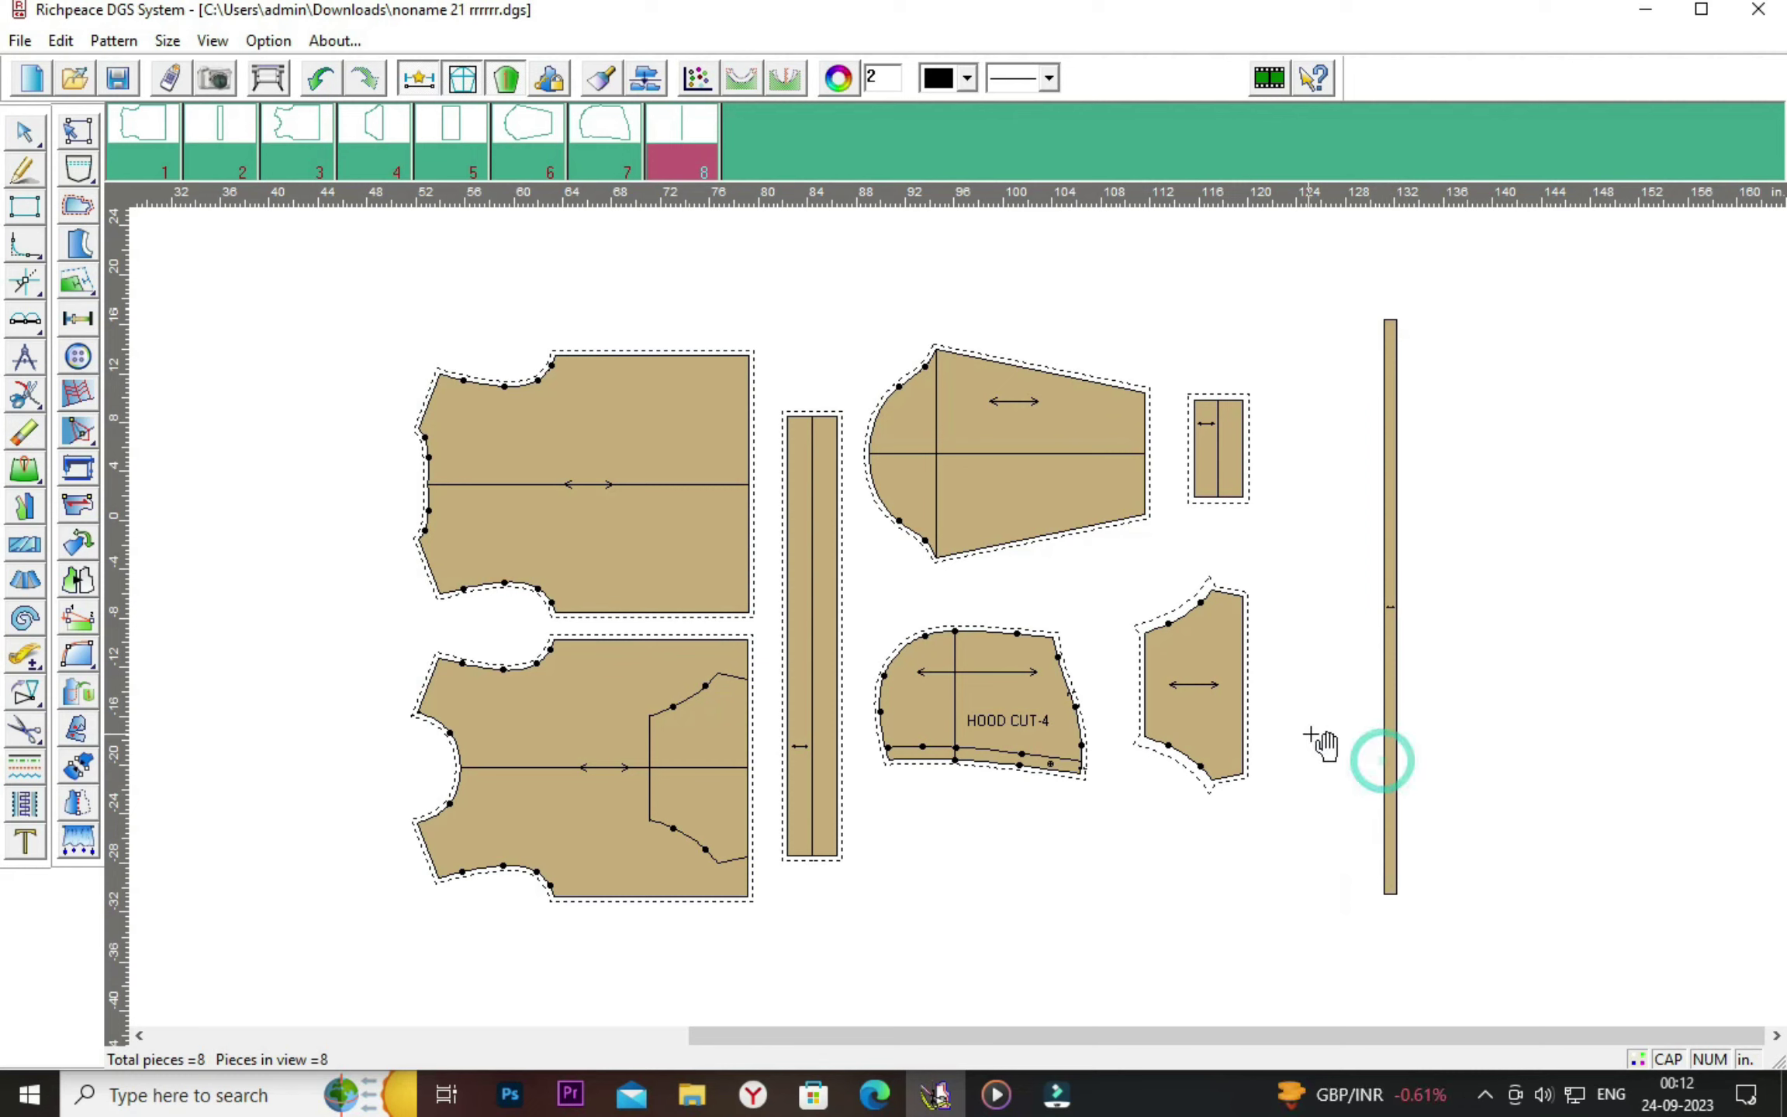
{"action": "left_click_drag", "start_coordinate": [1386, 590], "coordinate": [1298, 593]}
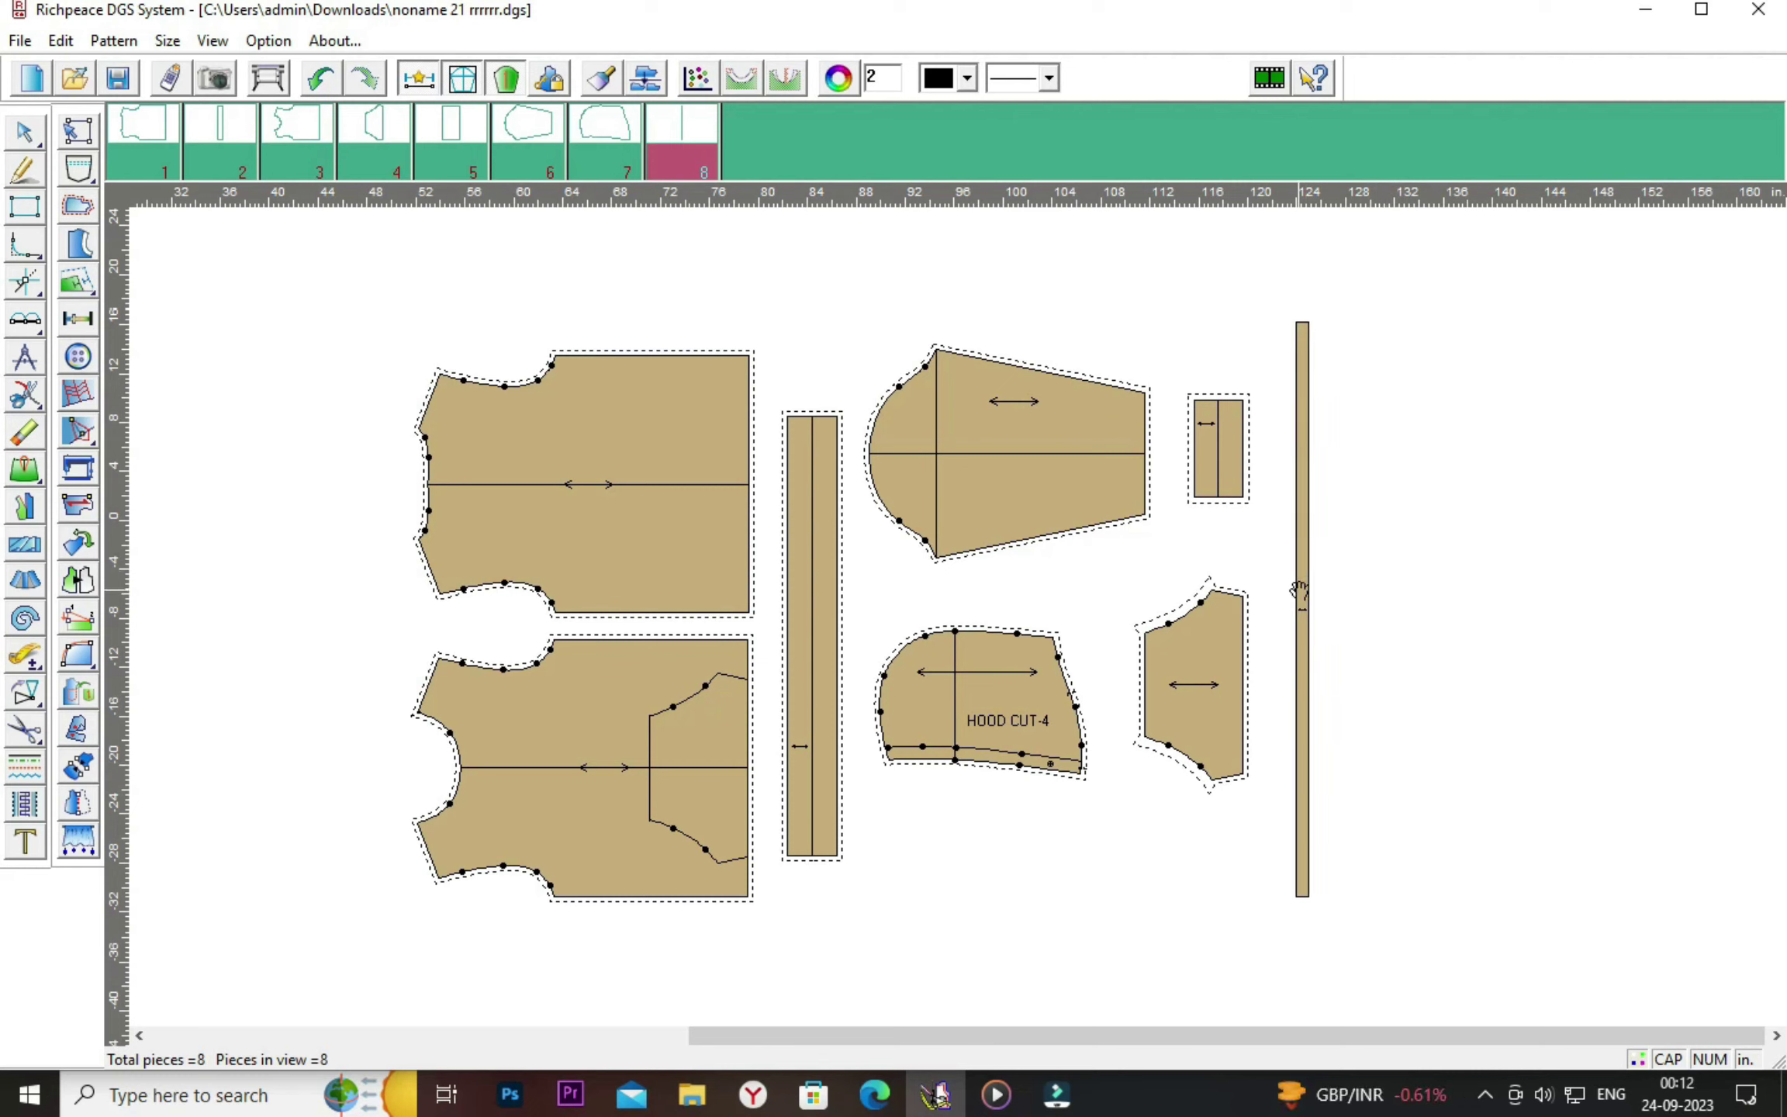
Draw a small rectangle right of the pieces, entering 1 for width and height.
{"action": "left_click", "coordinate": [34, 177]}
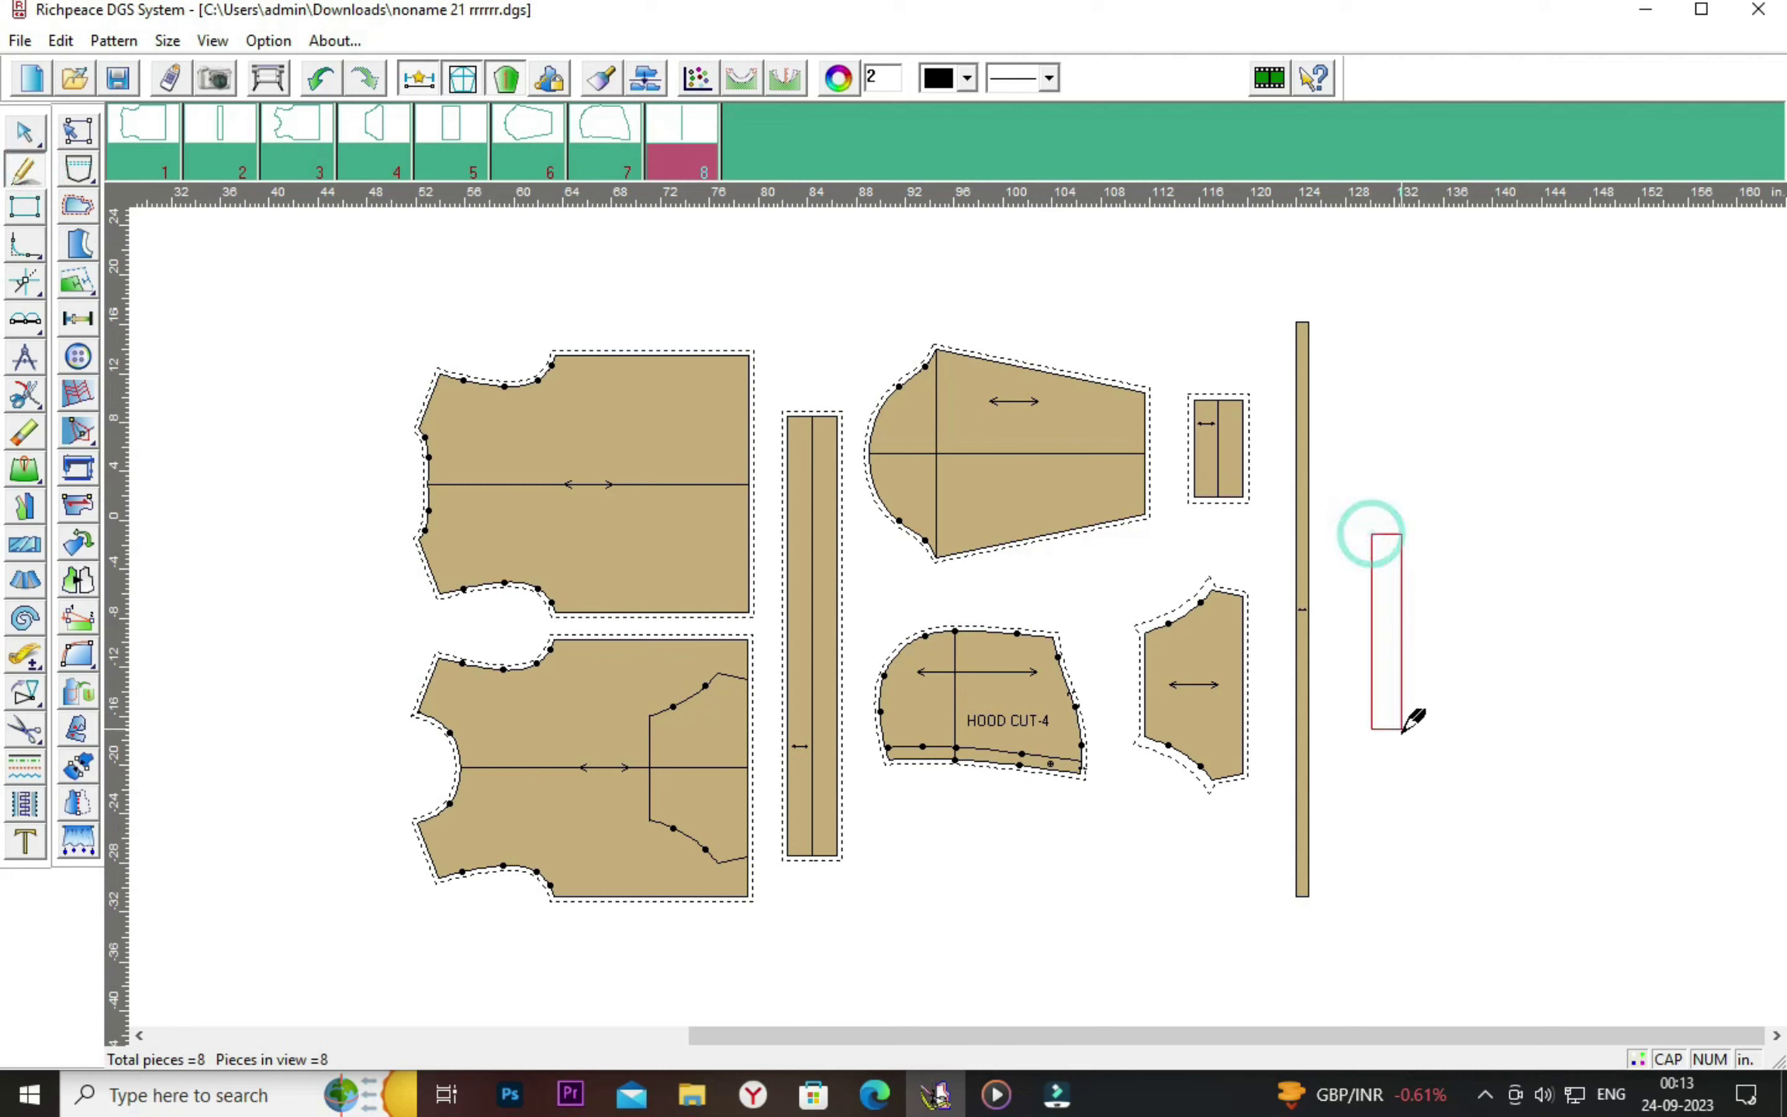
{"action": "left_click_drag", "start_coordinate": [1372, 533], "coordinate": [1398, 758]}
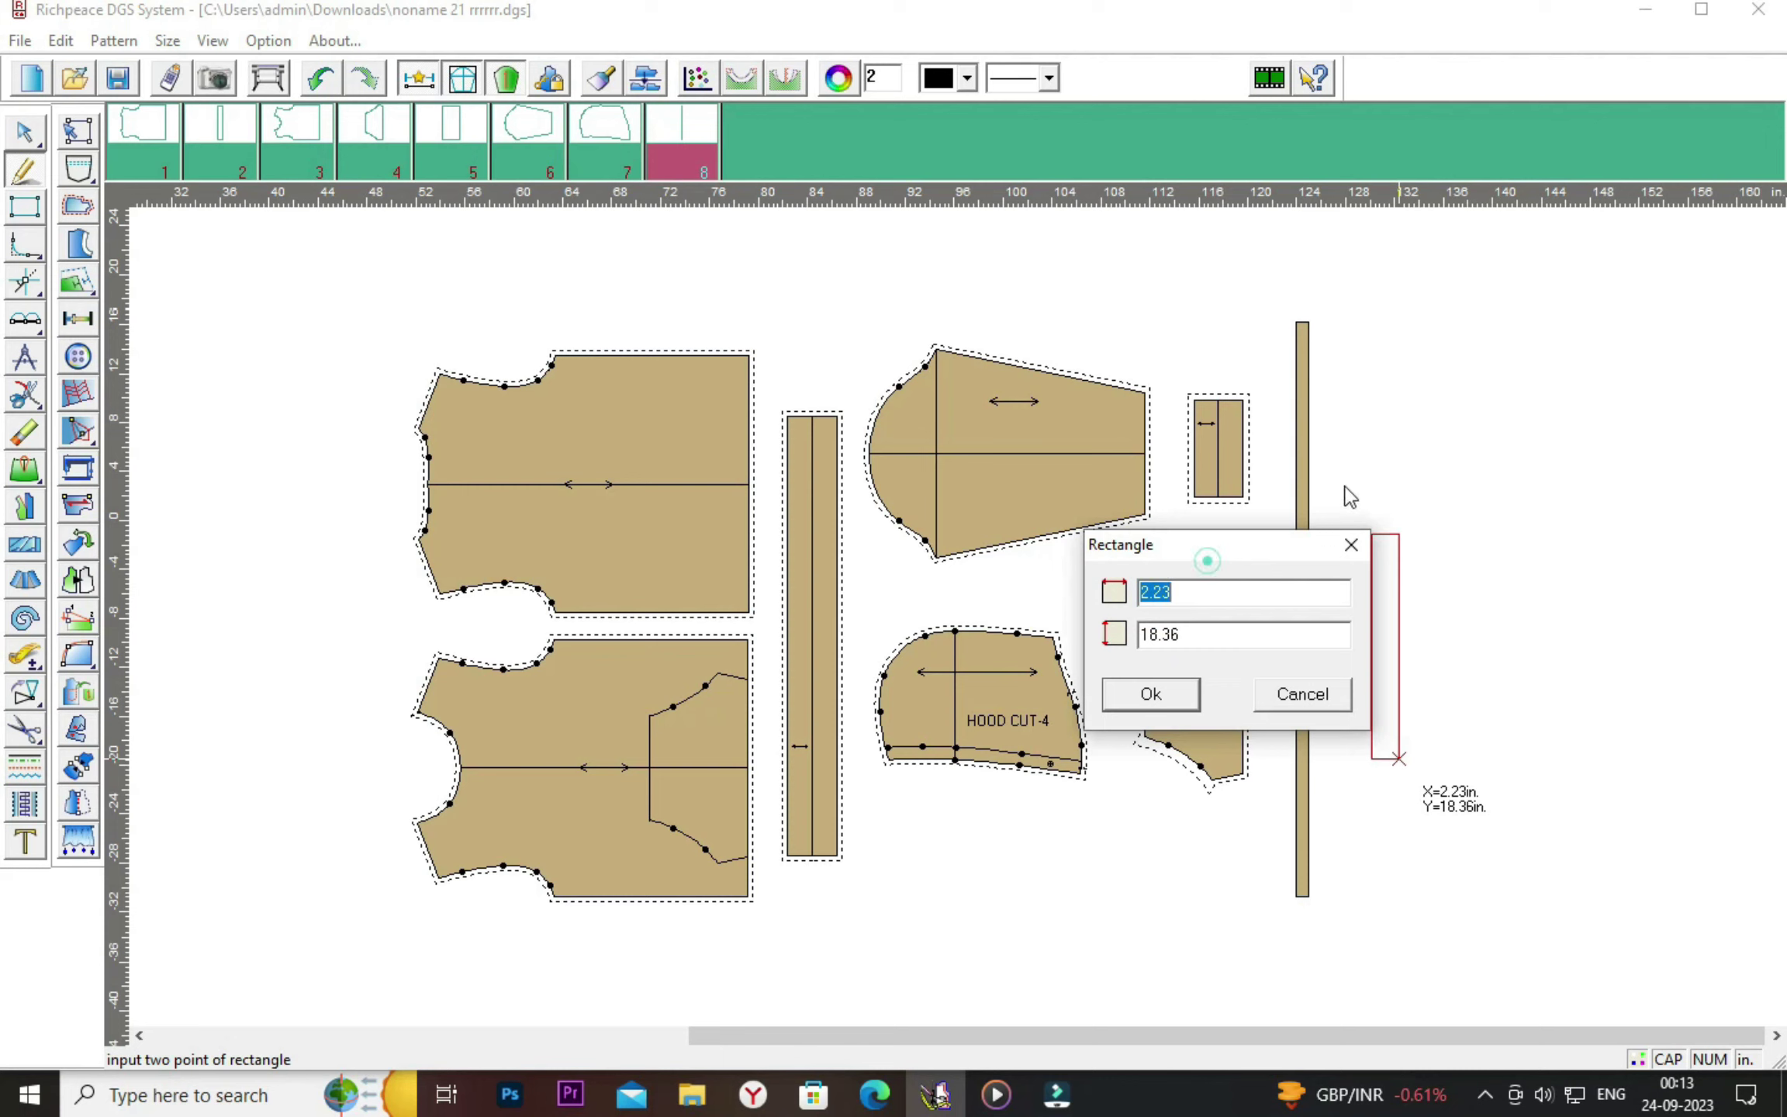
{"action": "left_click_drag", "start_coordinate": [1226, 554], "coordinate": [1559, 349]}
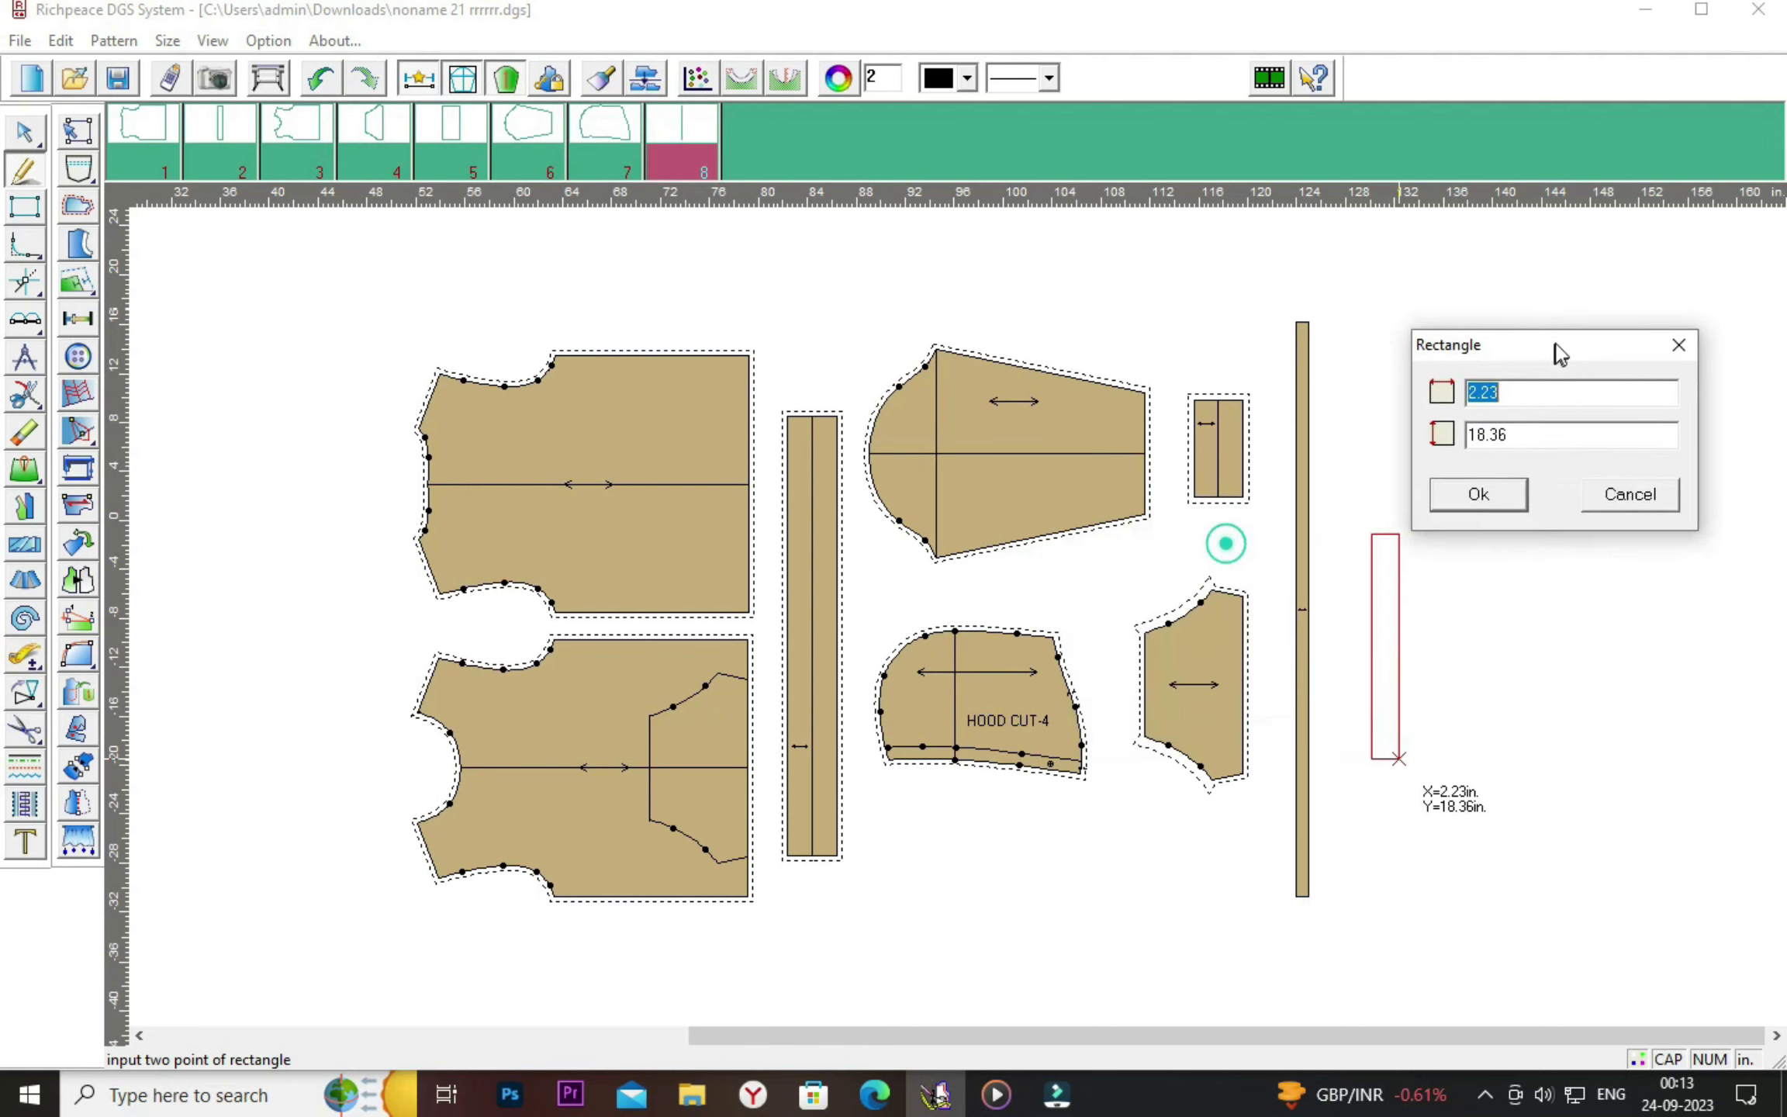
{"action": "double_click", "coordinate": [1534, 391]}
{"action": "type", "text": "1"}
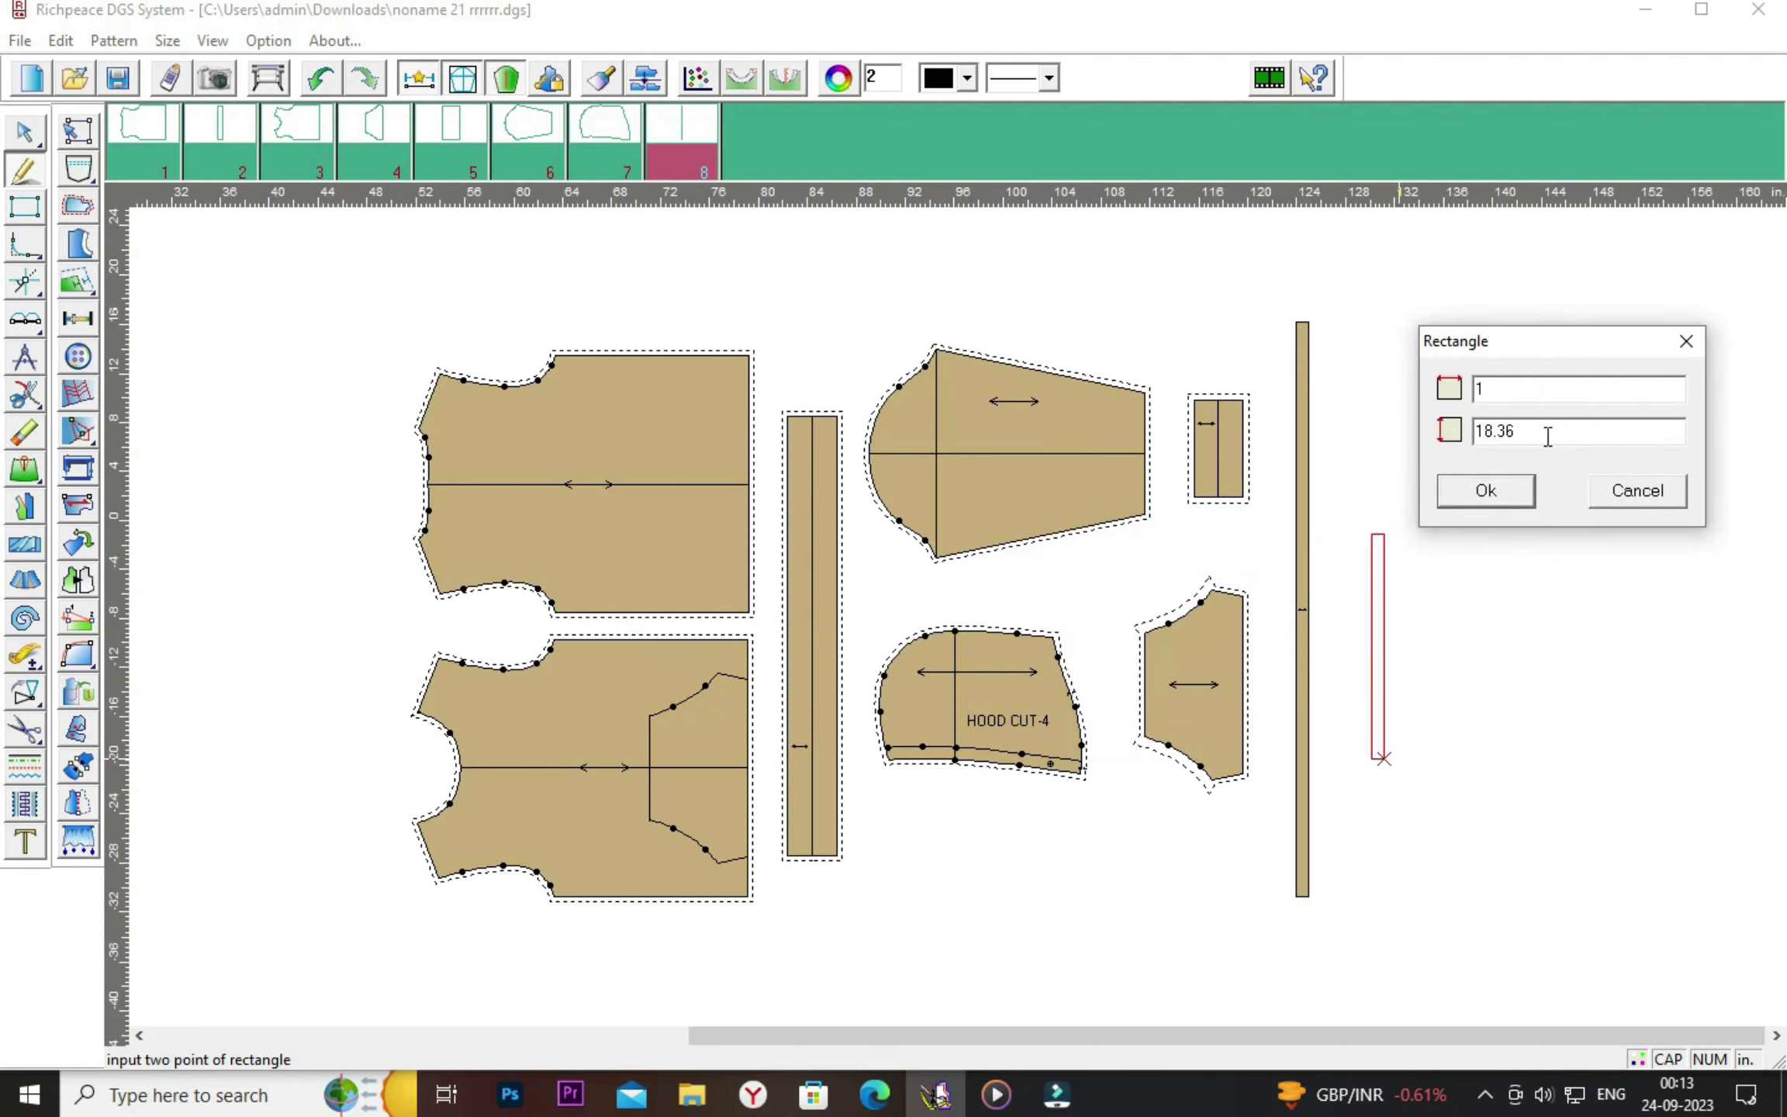
{"action": "double_click", "coordinate": [1535, 431]}
{"action": "type", "text": "1"}
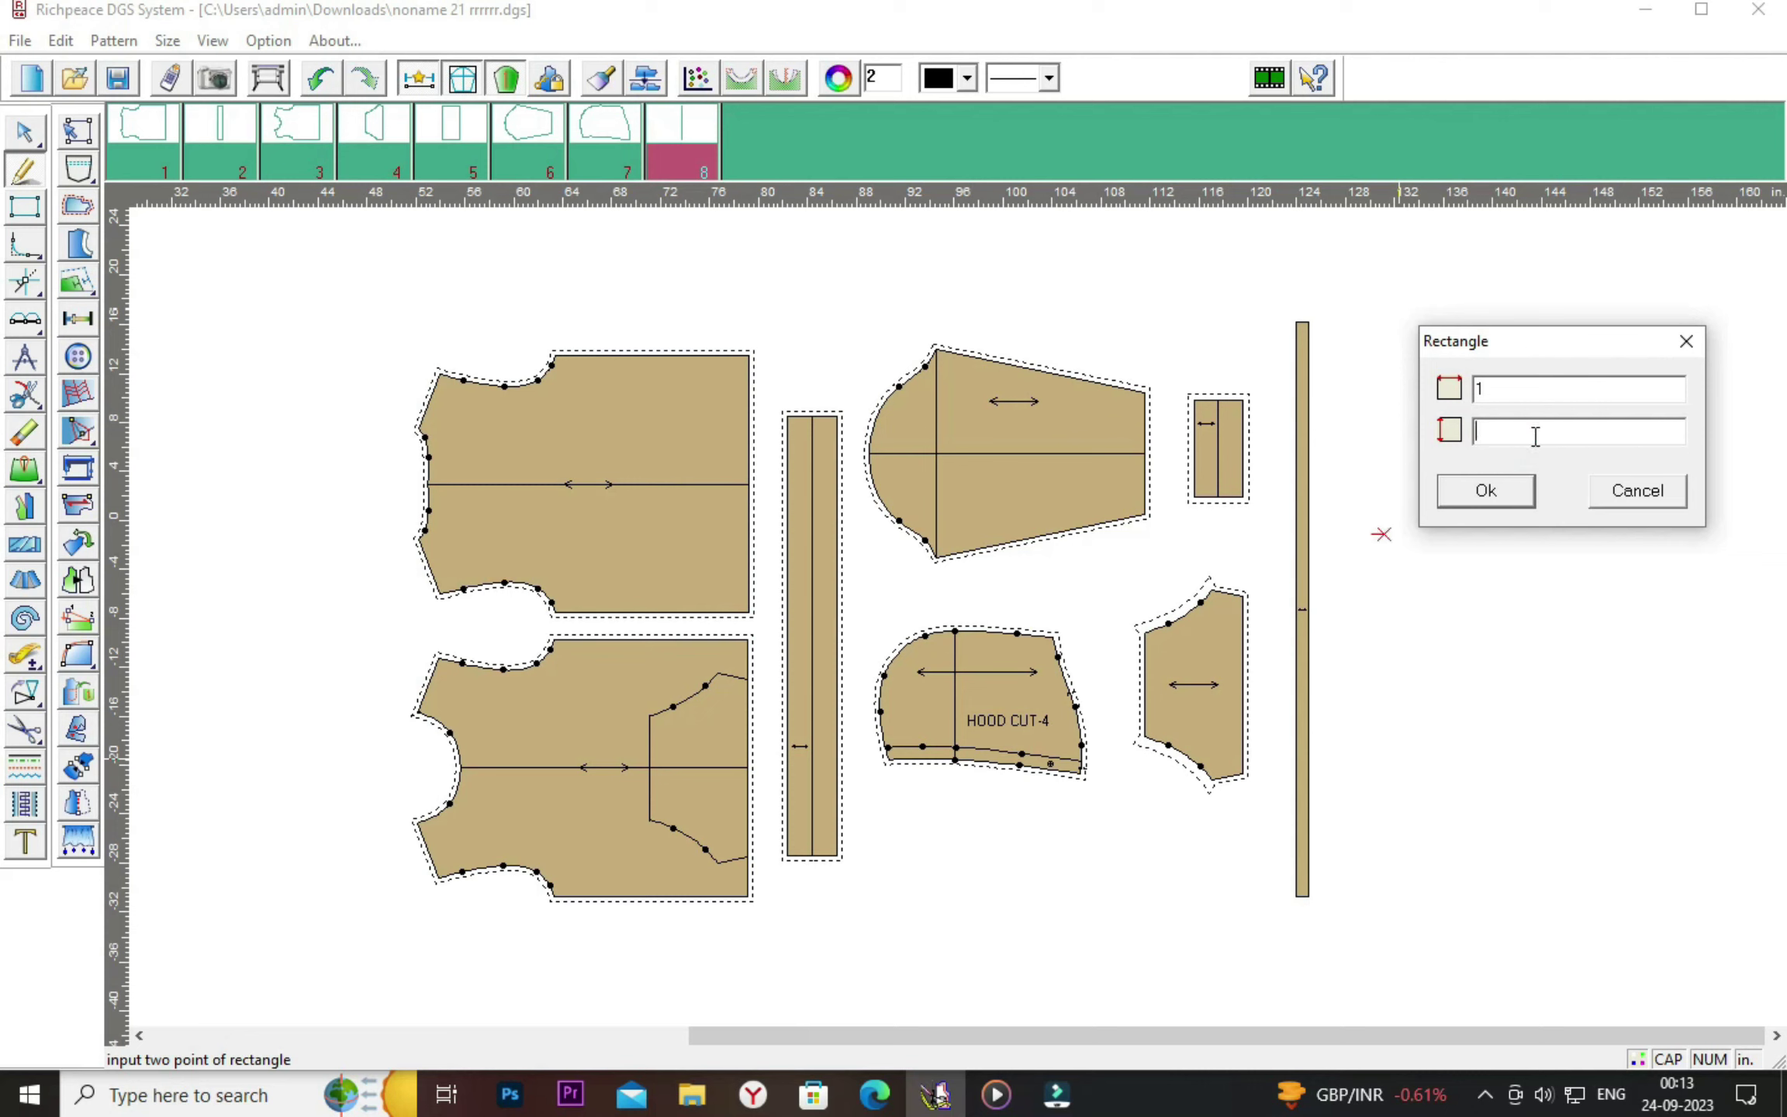
{"action": "left_click", "coordinate": [1519, 504]}
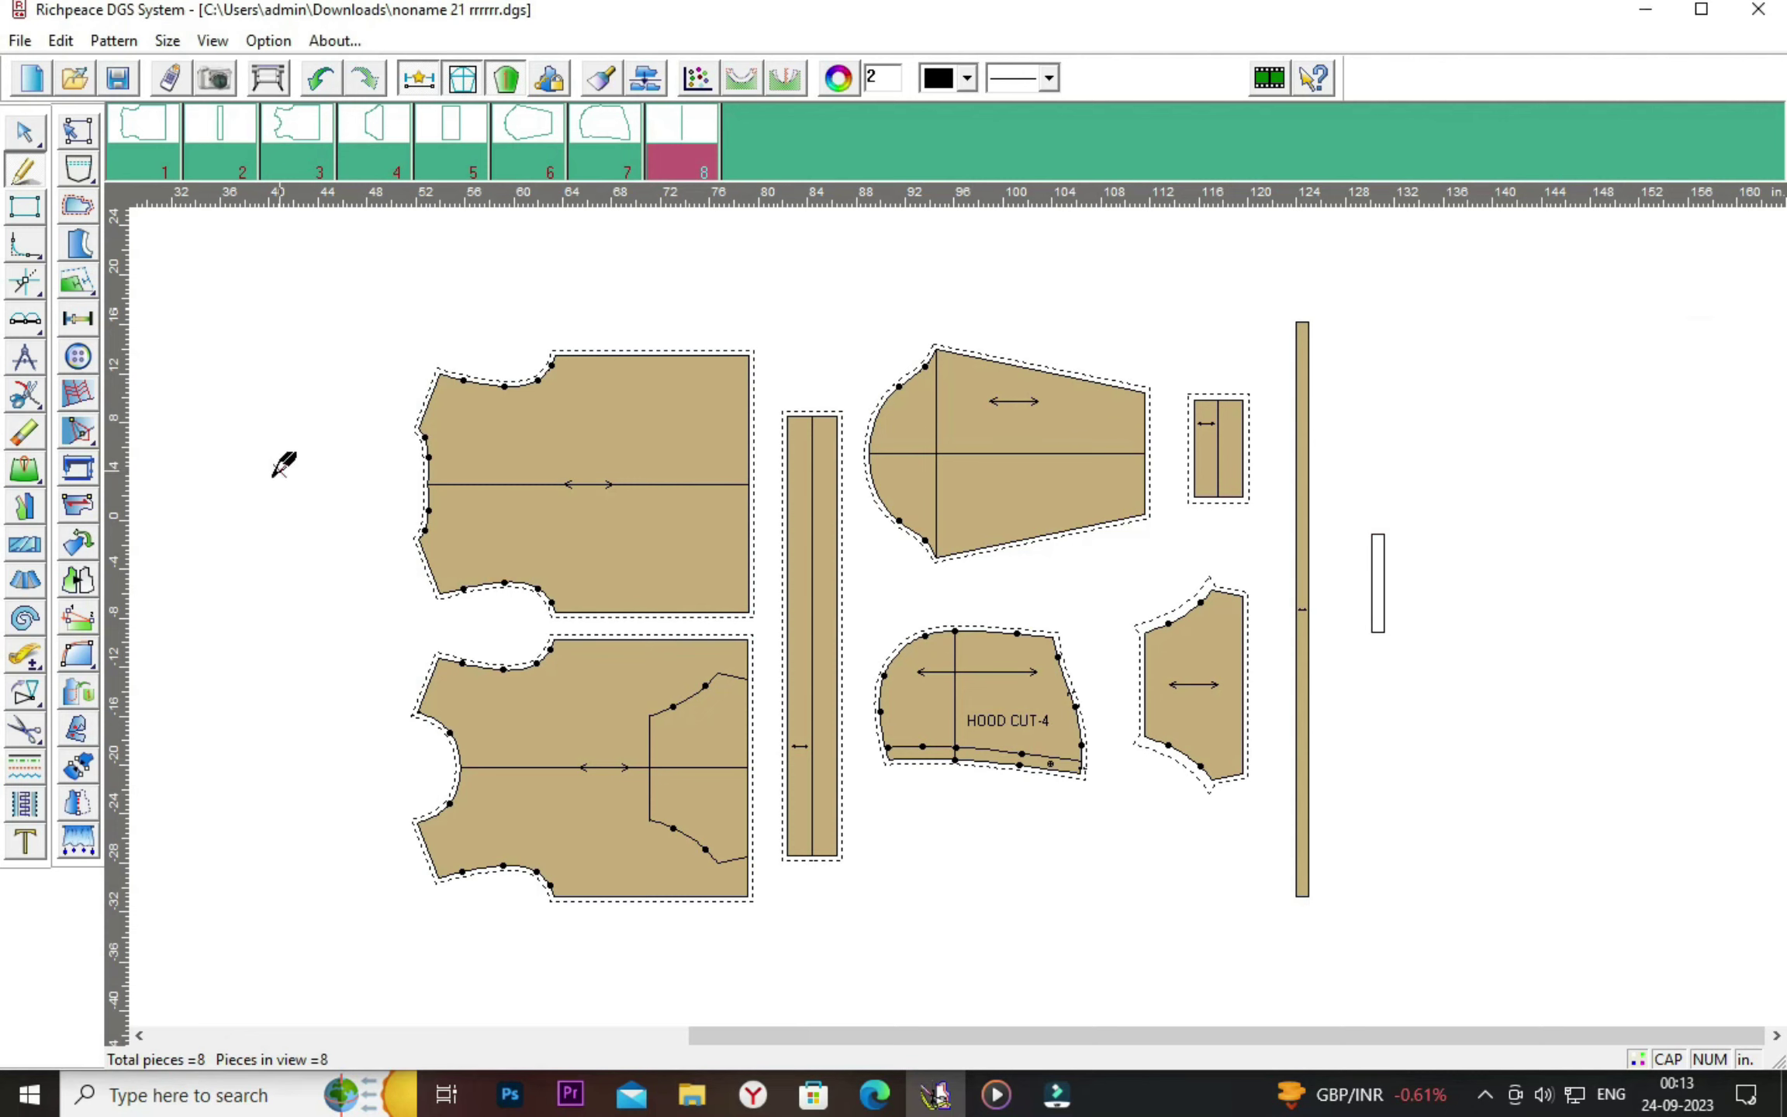
Turn the small rectangle into pattern piece 9 and drop it lower on the canvas.
{"action": "left_click", "coordinate": [25, 729]}
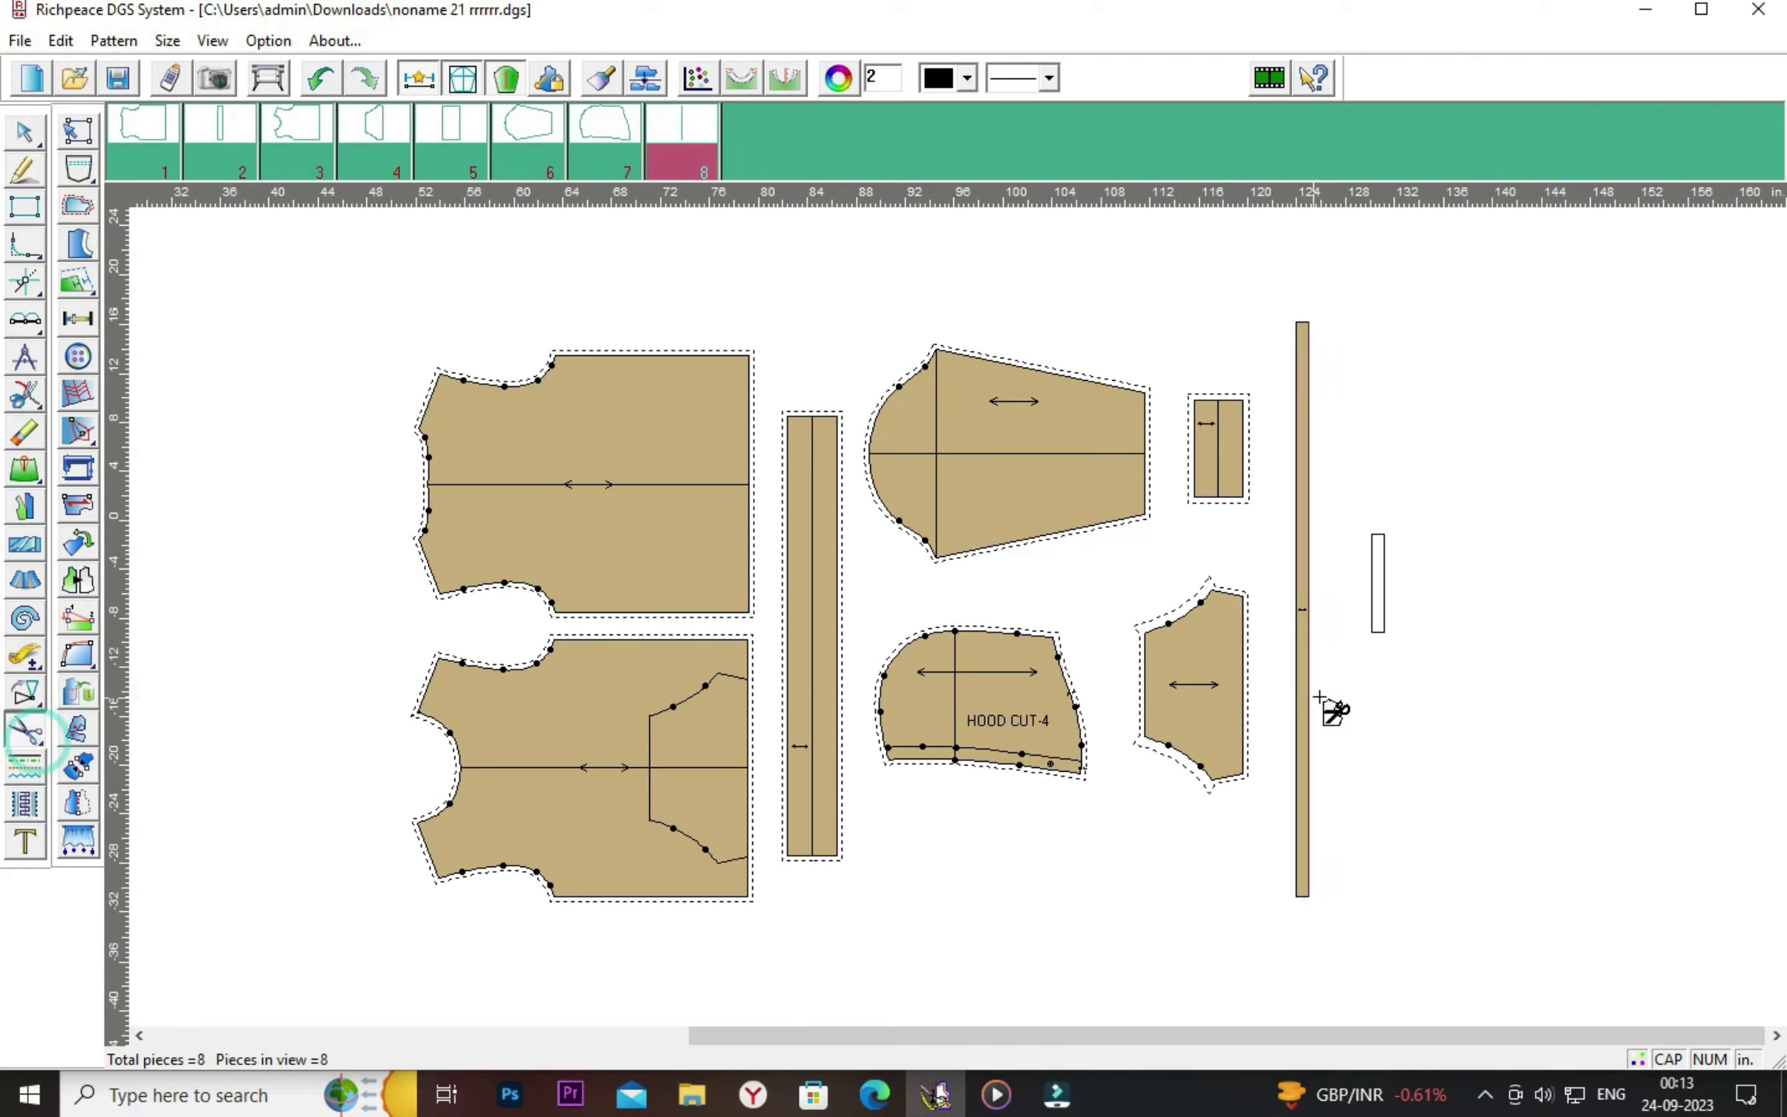
{"action": "left_click", "coordinate": [1353, 506]}
{"action": "right_click", "coordinate": [1461, 621]}
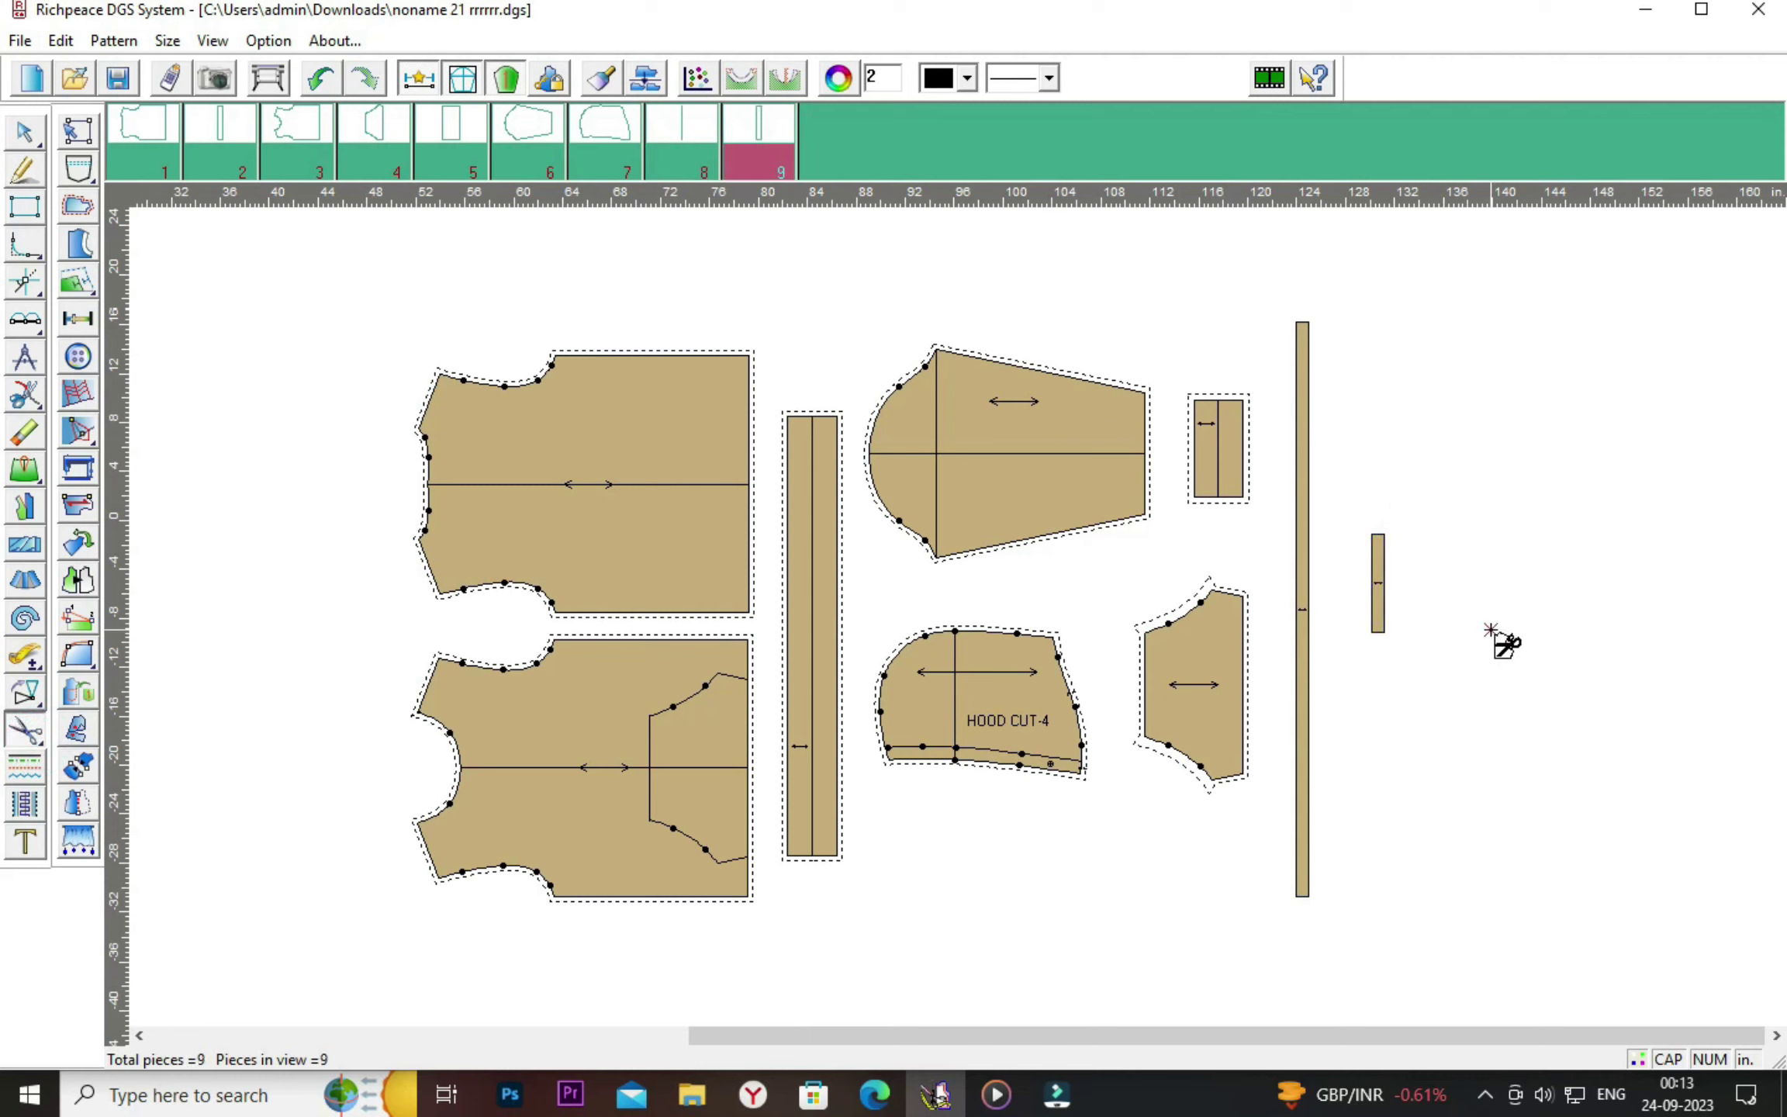
{"action": "right_click", "coordinate": [1516, 671]}
{"action": "left_click", "coordinate": [1544, 671]}
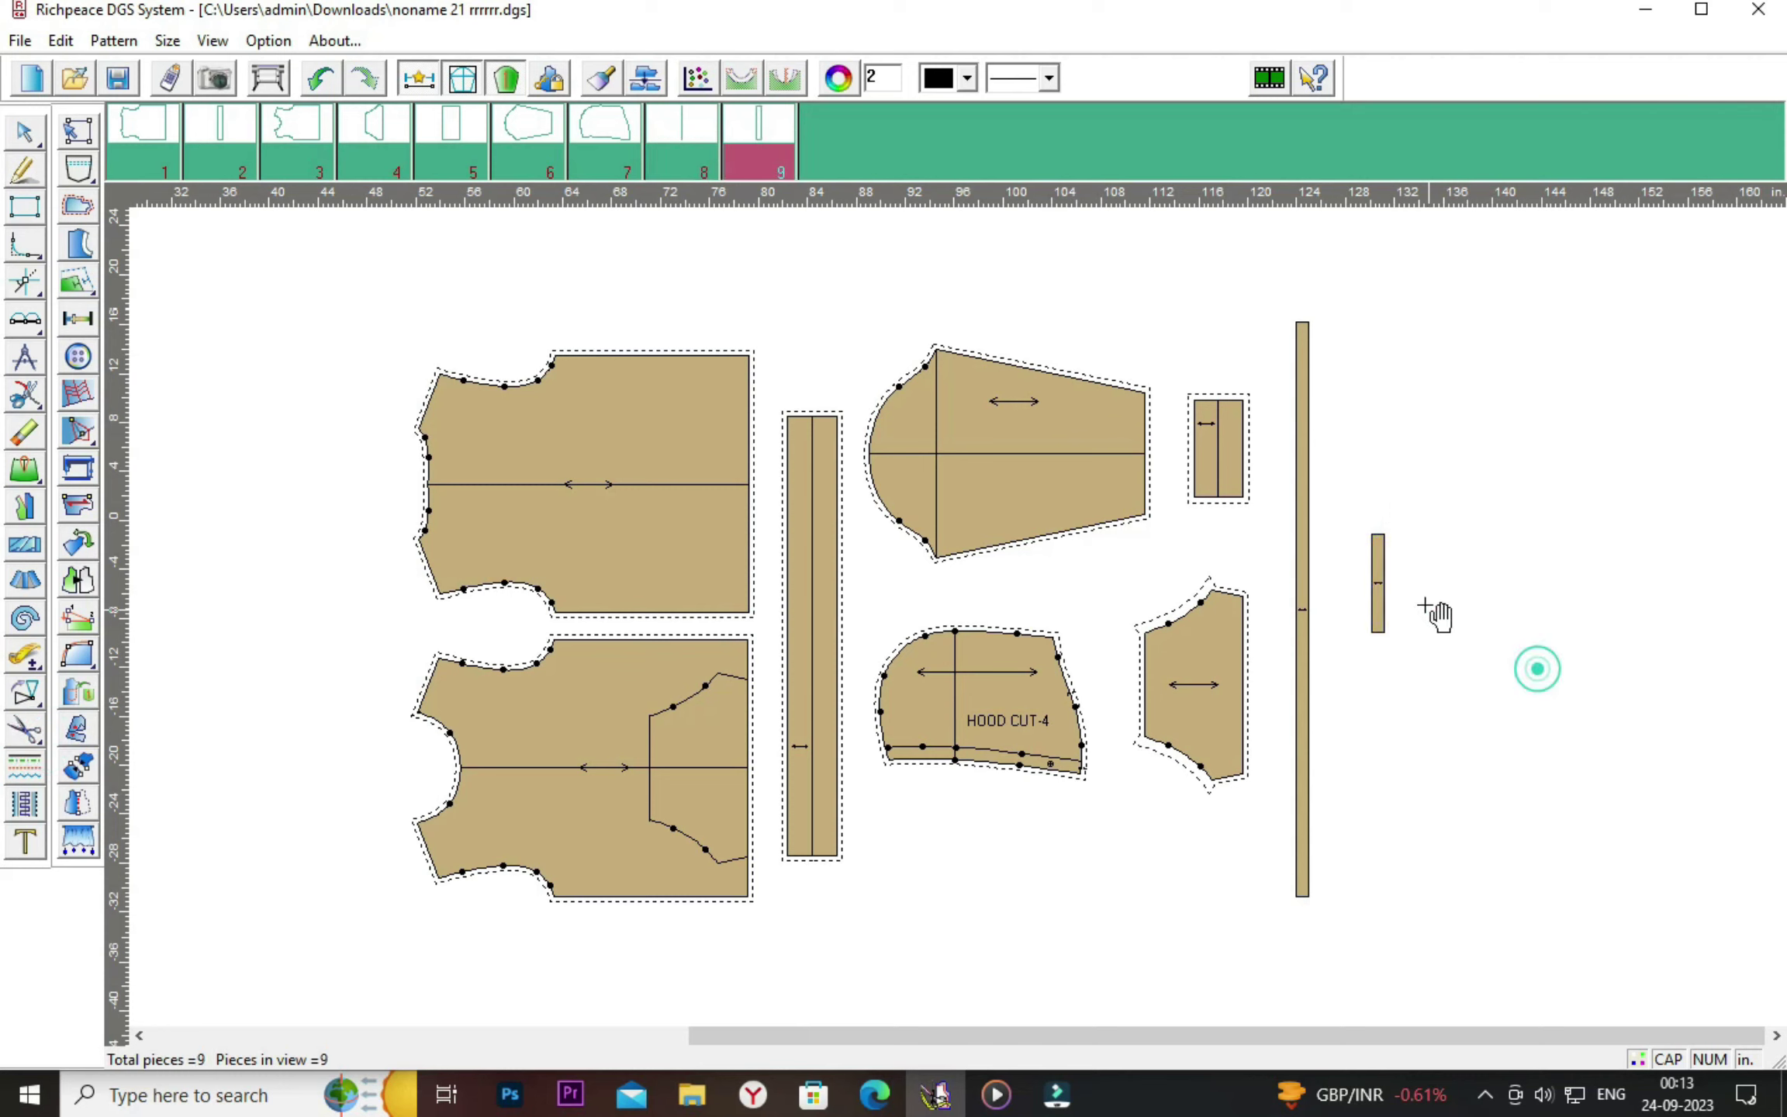
{"action": "left_click", "coordinate": [1383, 566]}
{"action": "left_click", "coordinate": [1409, 682]}
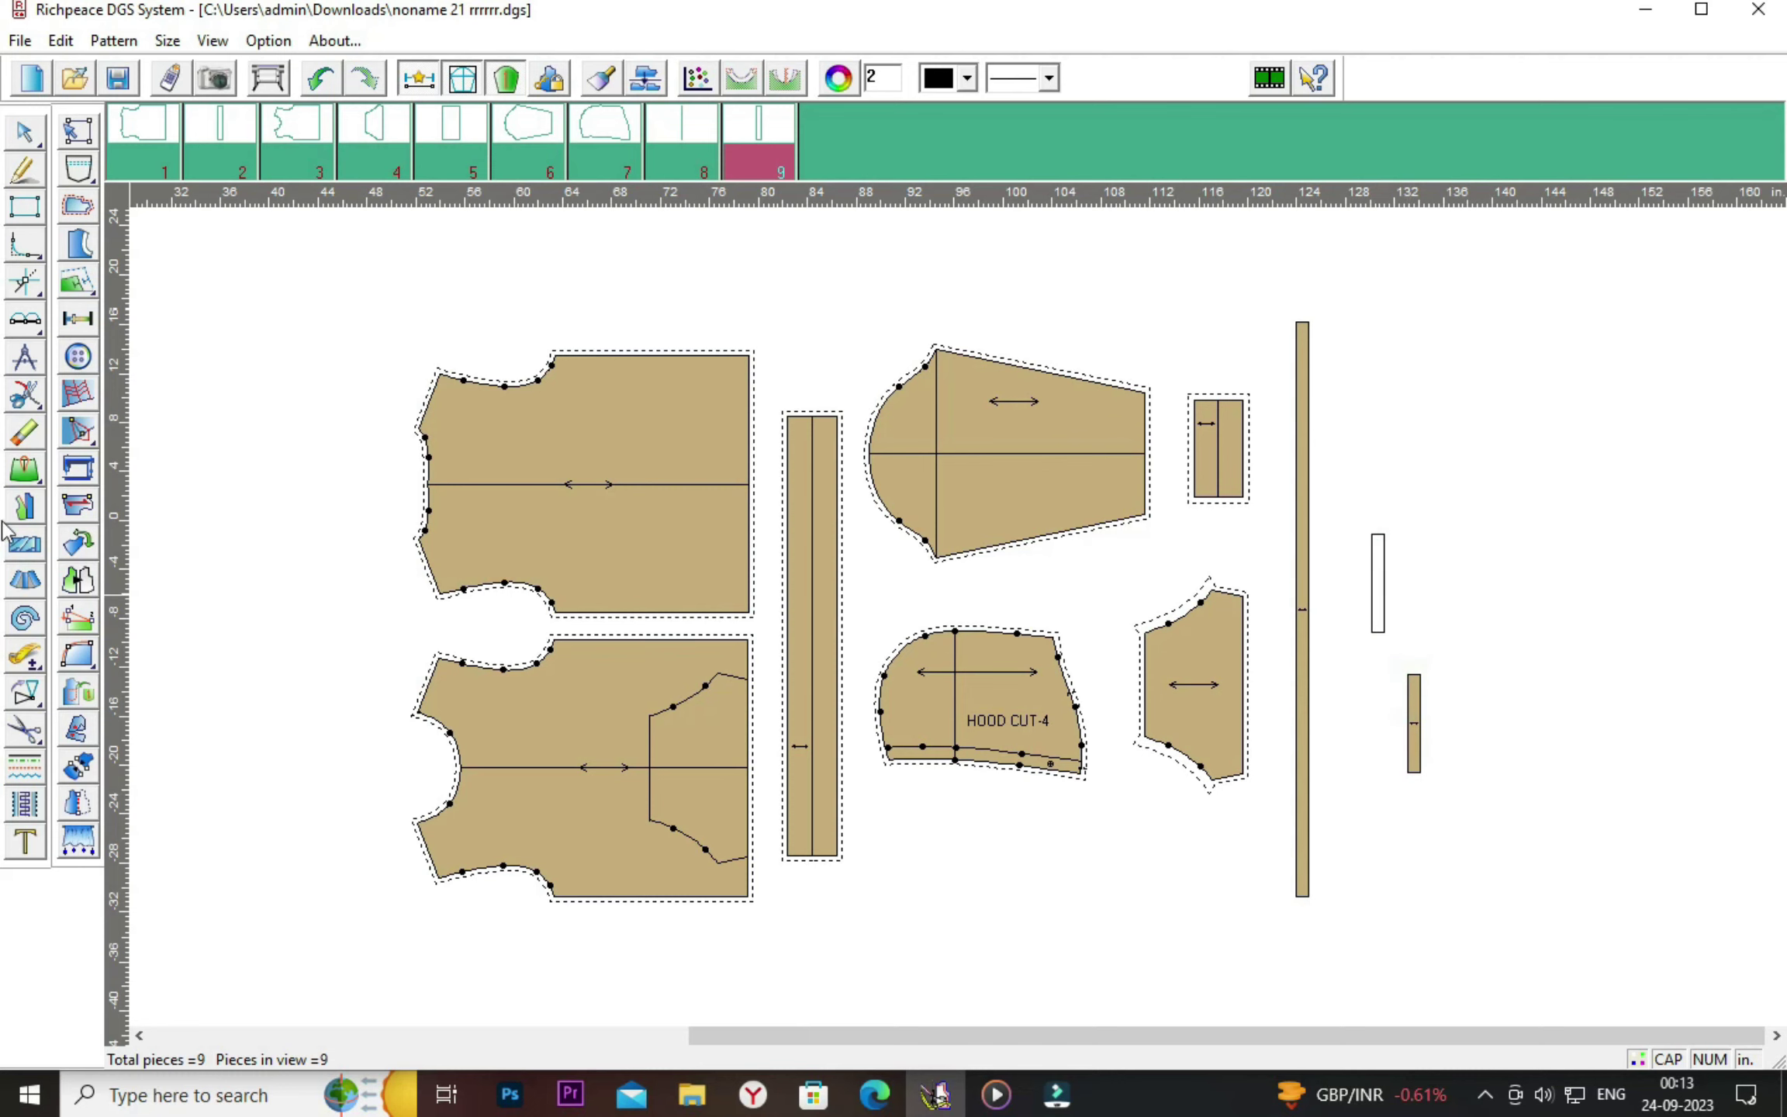
Delete the leftover outline and fit the strip between HOOD CUT-4 and the side piece.
{"action": "left_click", "coordinate": [30, 432]}
{"action": "left_click_drag", "start_coordinate": [1357, 504], "coordinate": [1406, 650]}
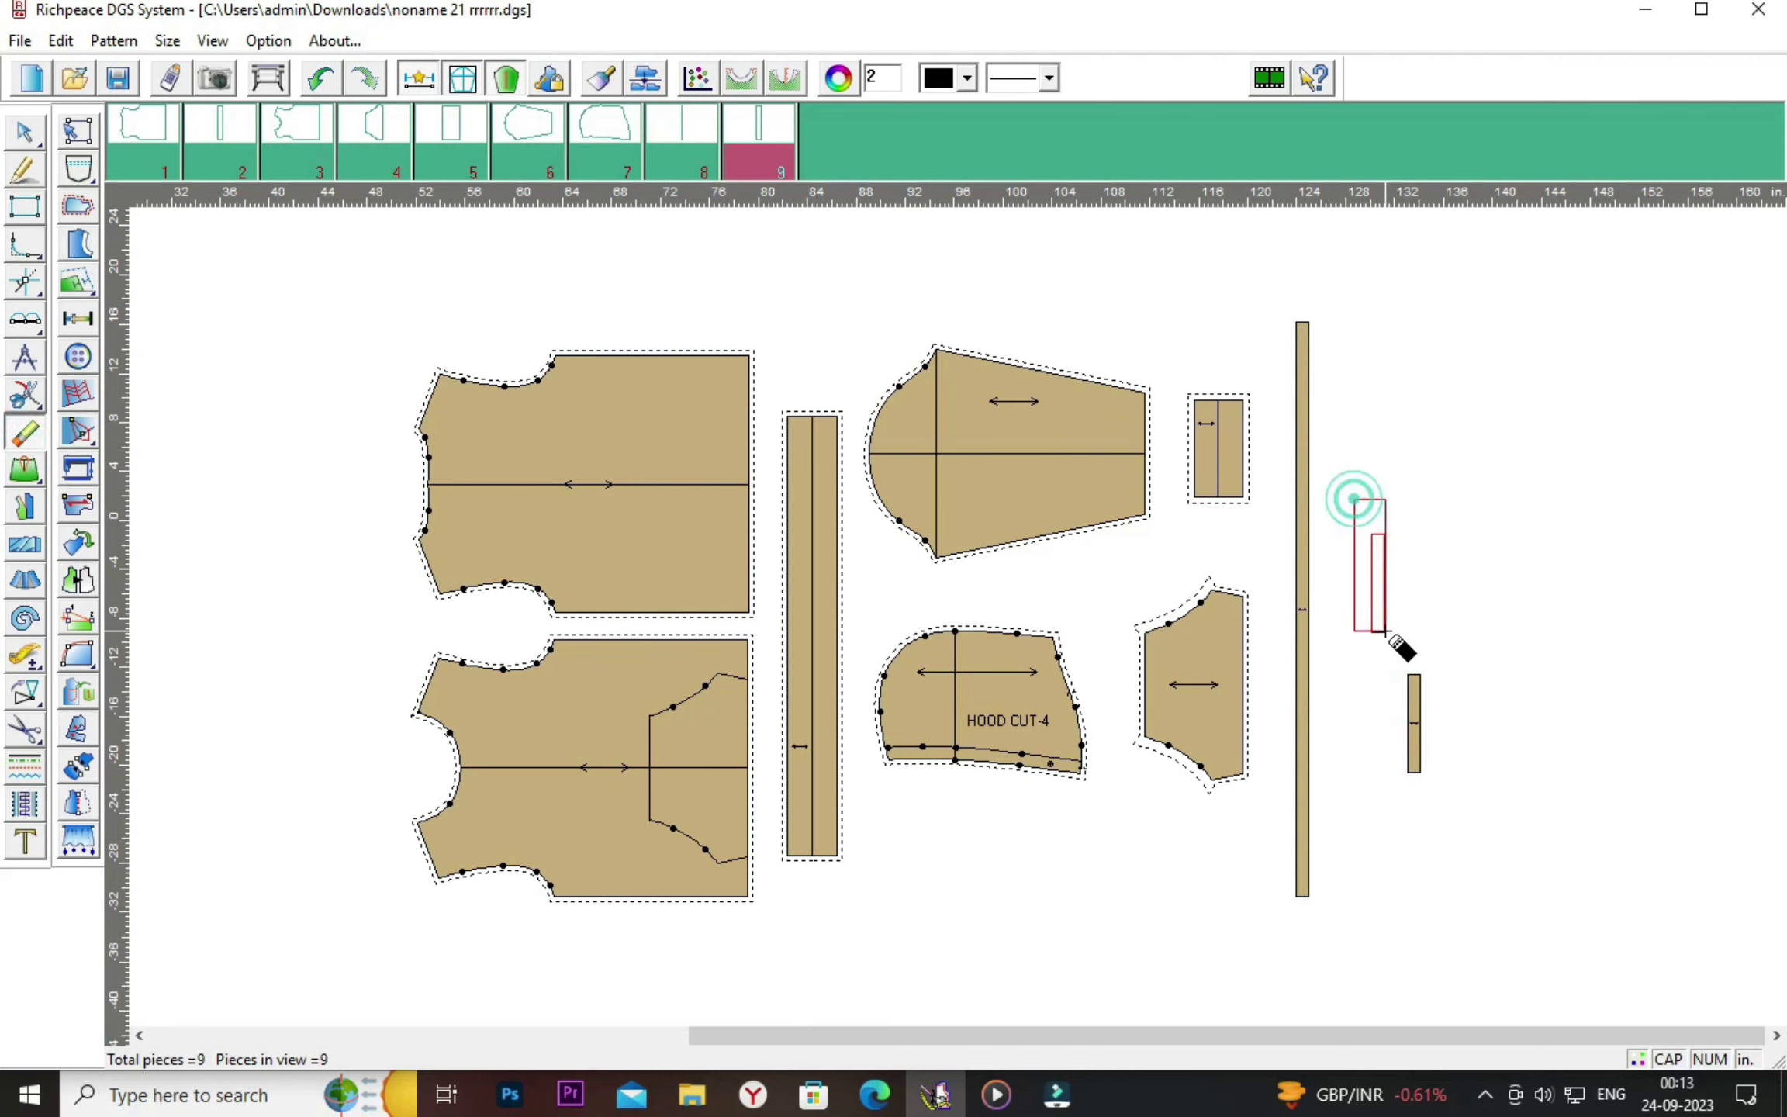
{"action": "right_click", "coordinate": [1526, 641]}
{"action": "left_click", "coordinate": [1526, 628]}
{"action": "left_click", "coordinate": [1241, 702]}
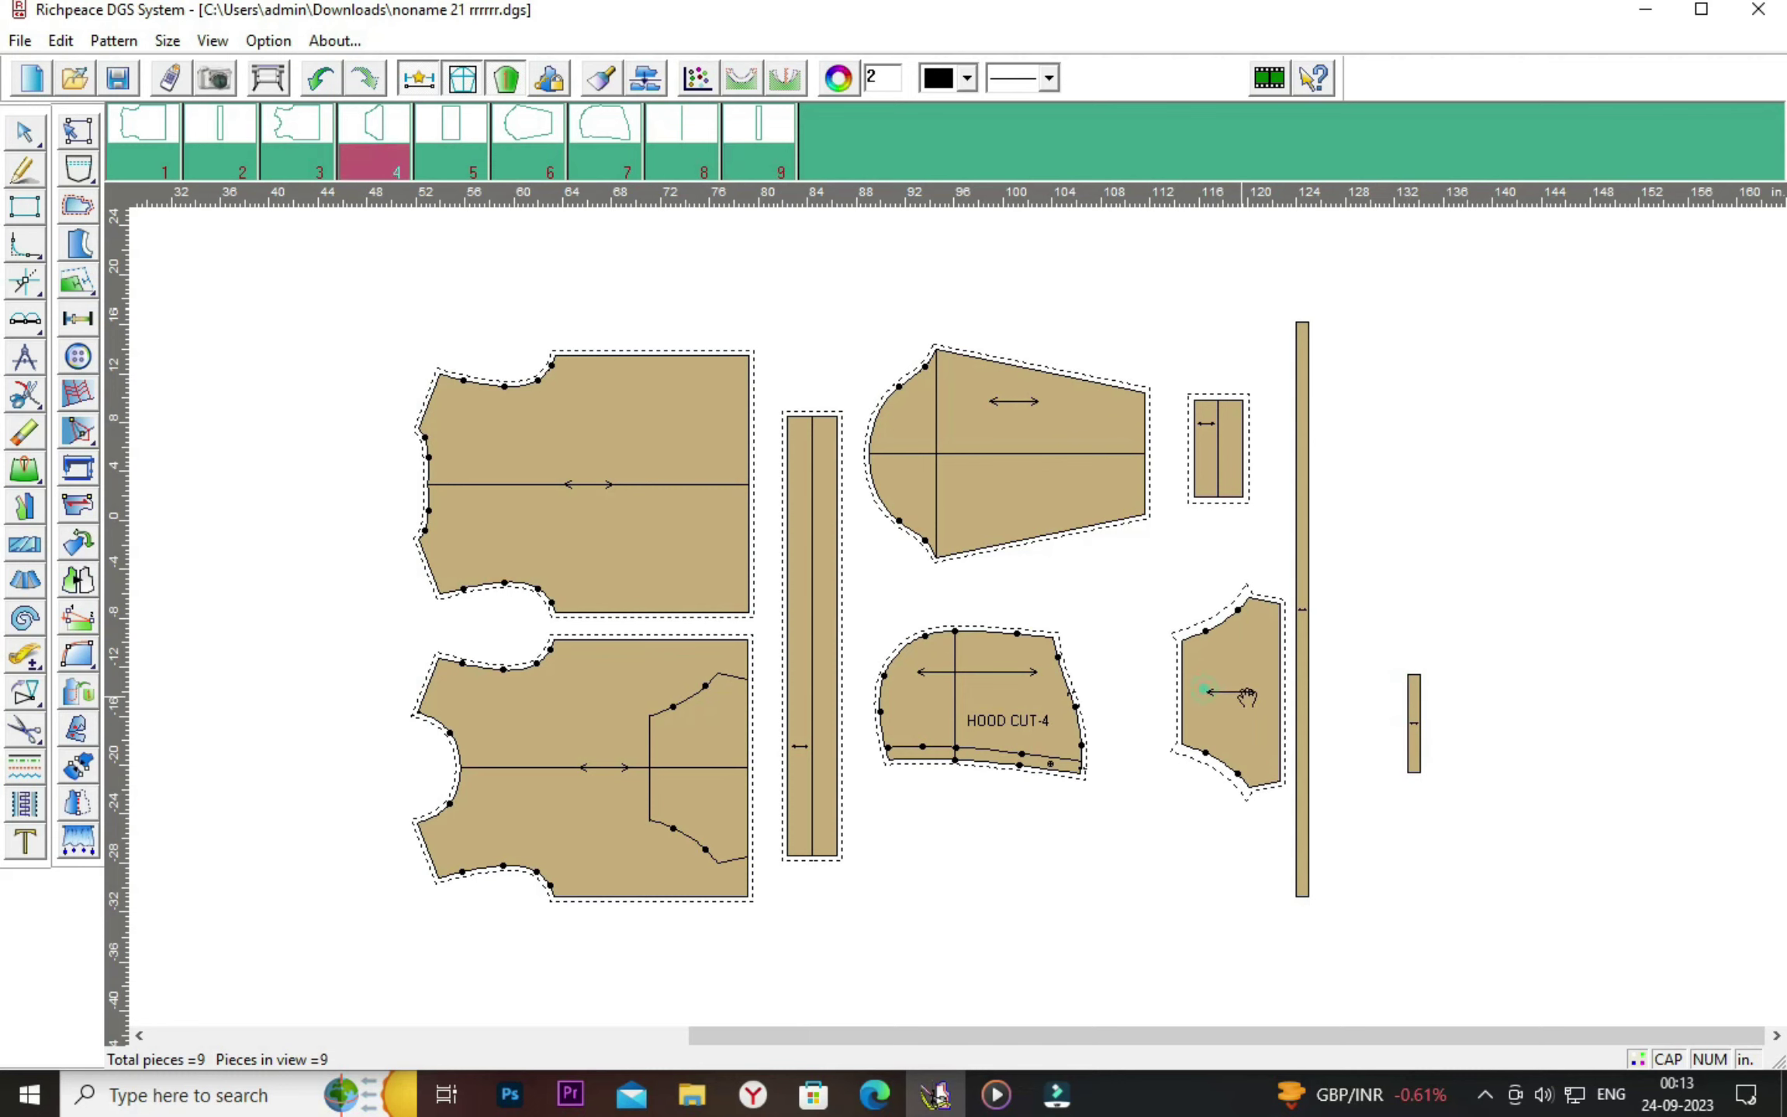
{"action": "left_click", "coordinate": [1413, 721]}
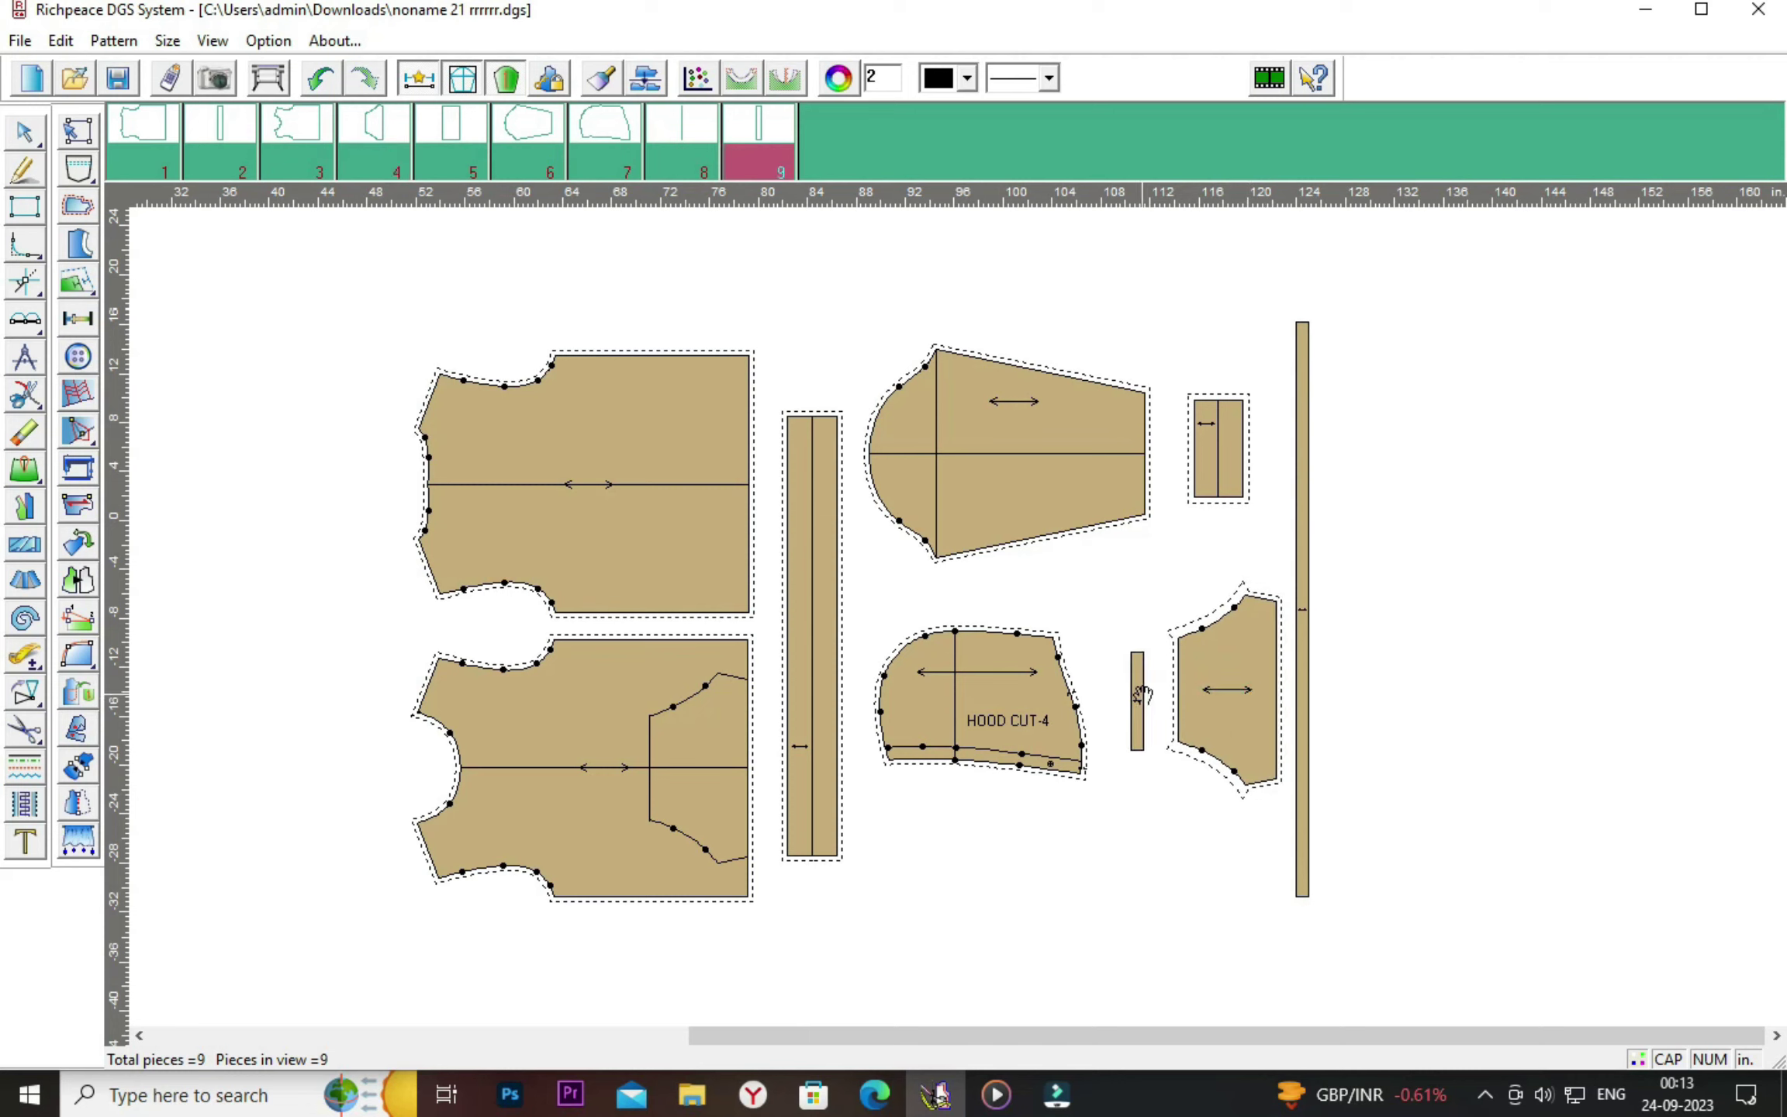
{"action": "left_click", "coordinate": [1129, 691]}
{"action": "left_click", "coordinate": [1215, 707]}
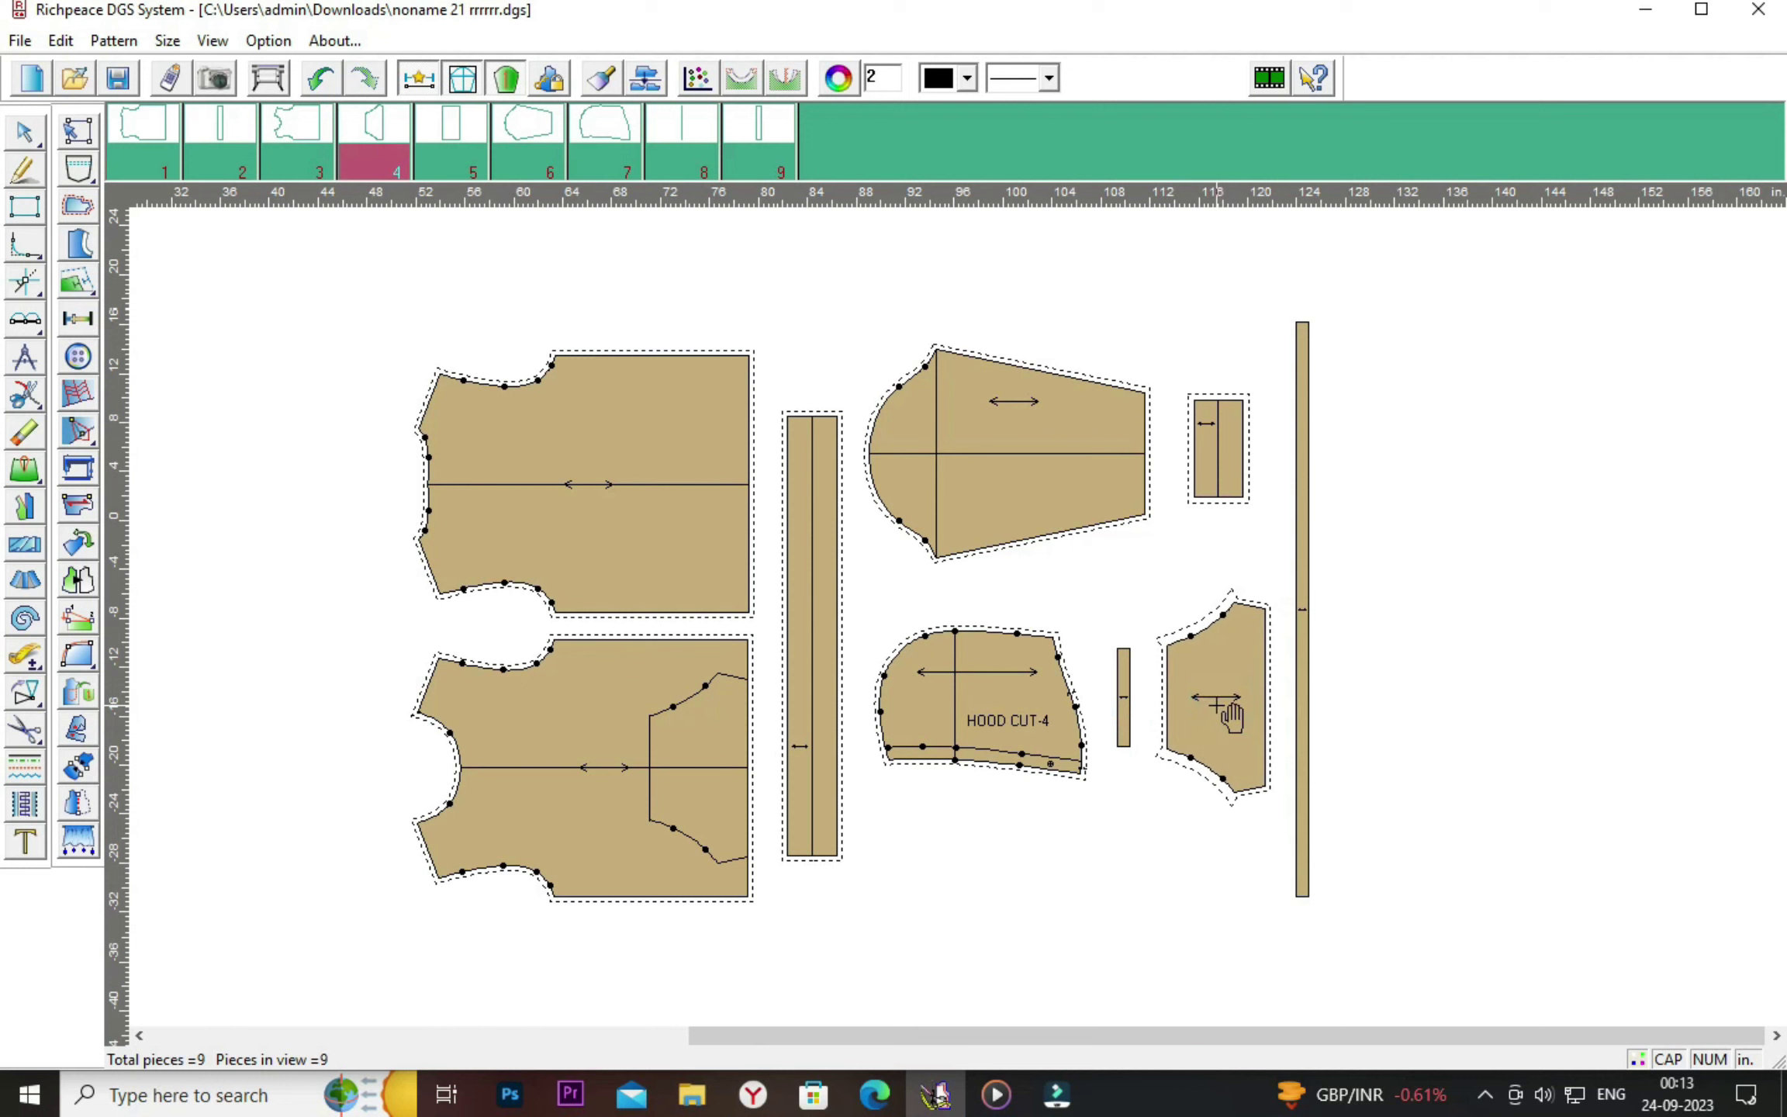
{"action": "left_click", "coordinate": [1047, 720]}
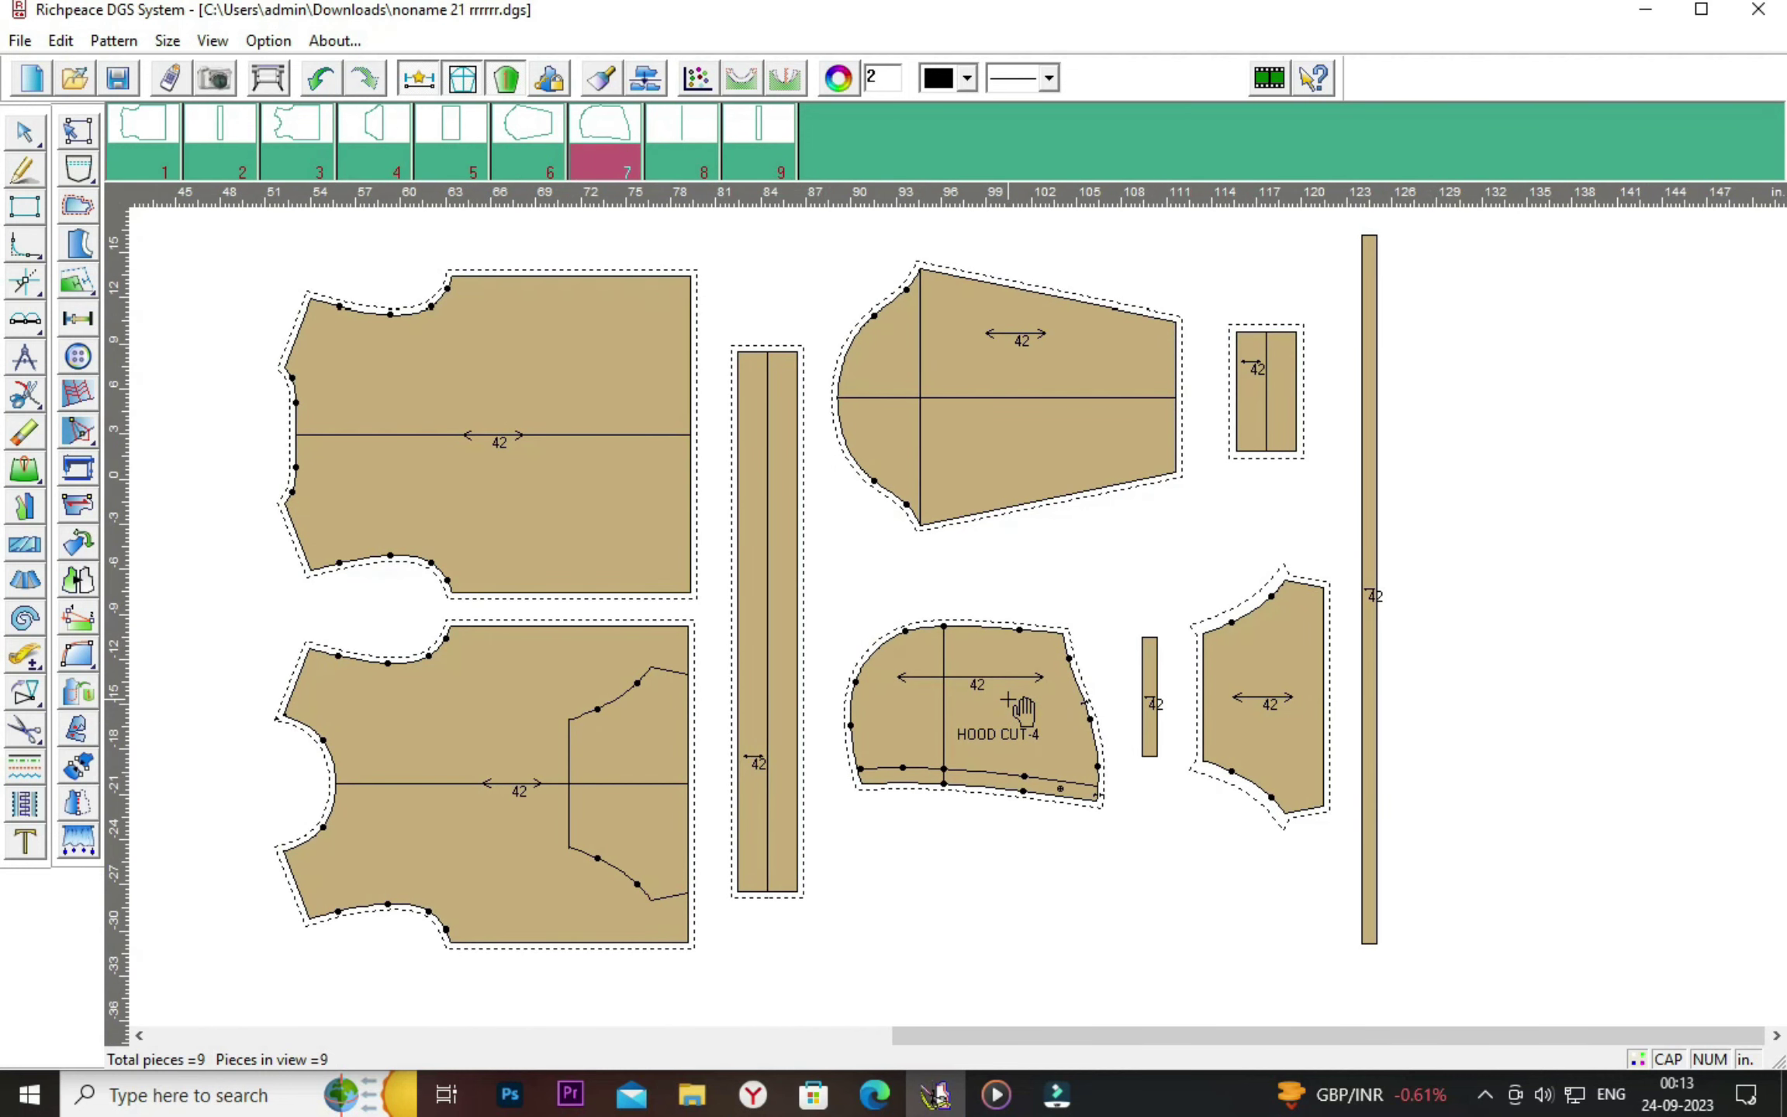
Extend the back and front piece grainlines further to the left.
{"action": "left_click", "coordinate": [26, 842]}
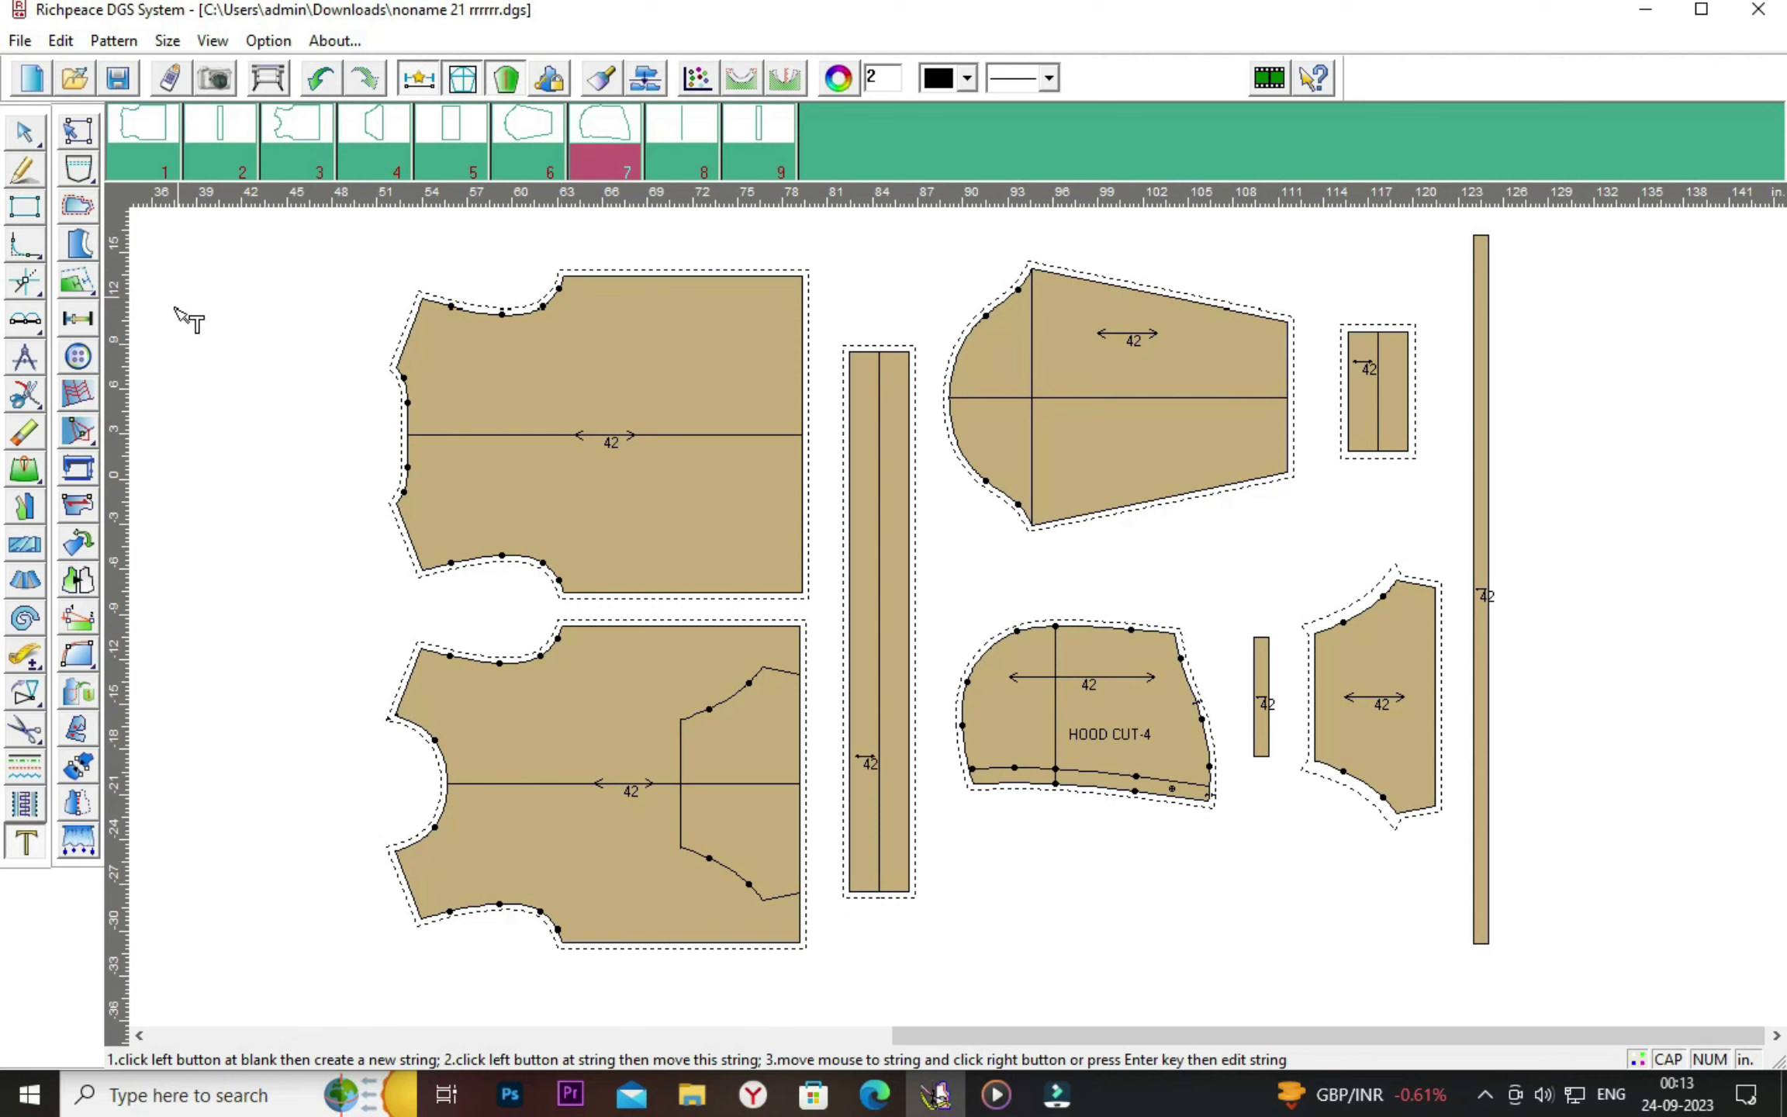
{"action": "left_click", "coordinate": [78, 506]}
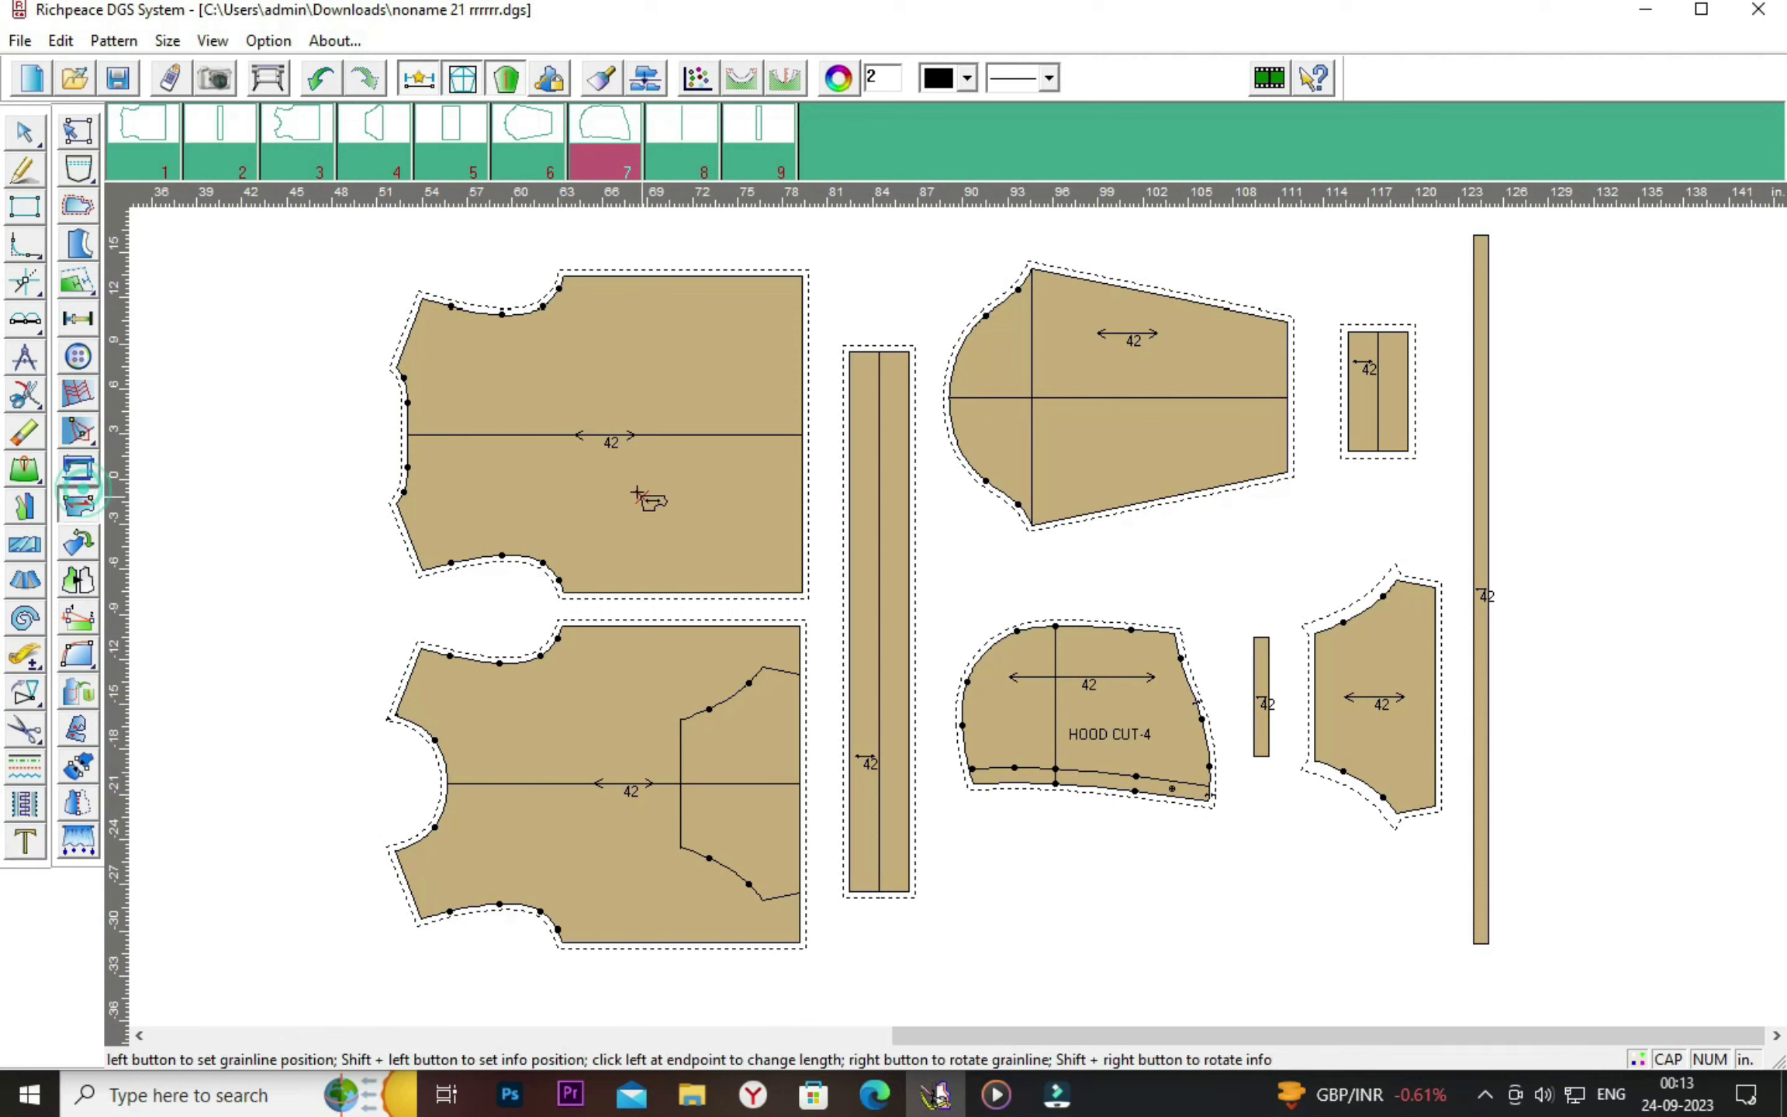
{"action": "left_click", "coordinate": [531, 435]}
{"action": "left_click", "coordinate": [591, 785]}
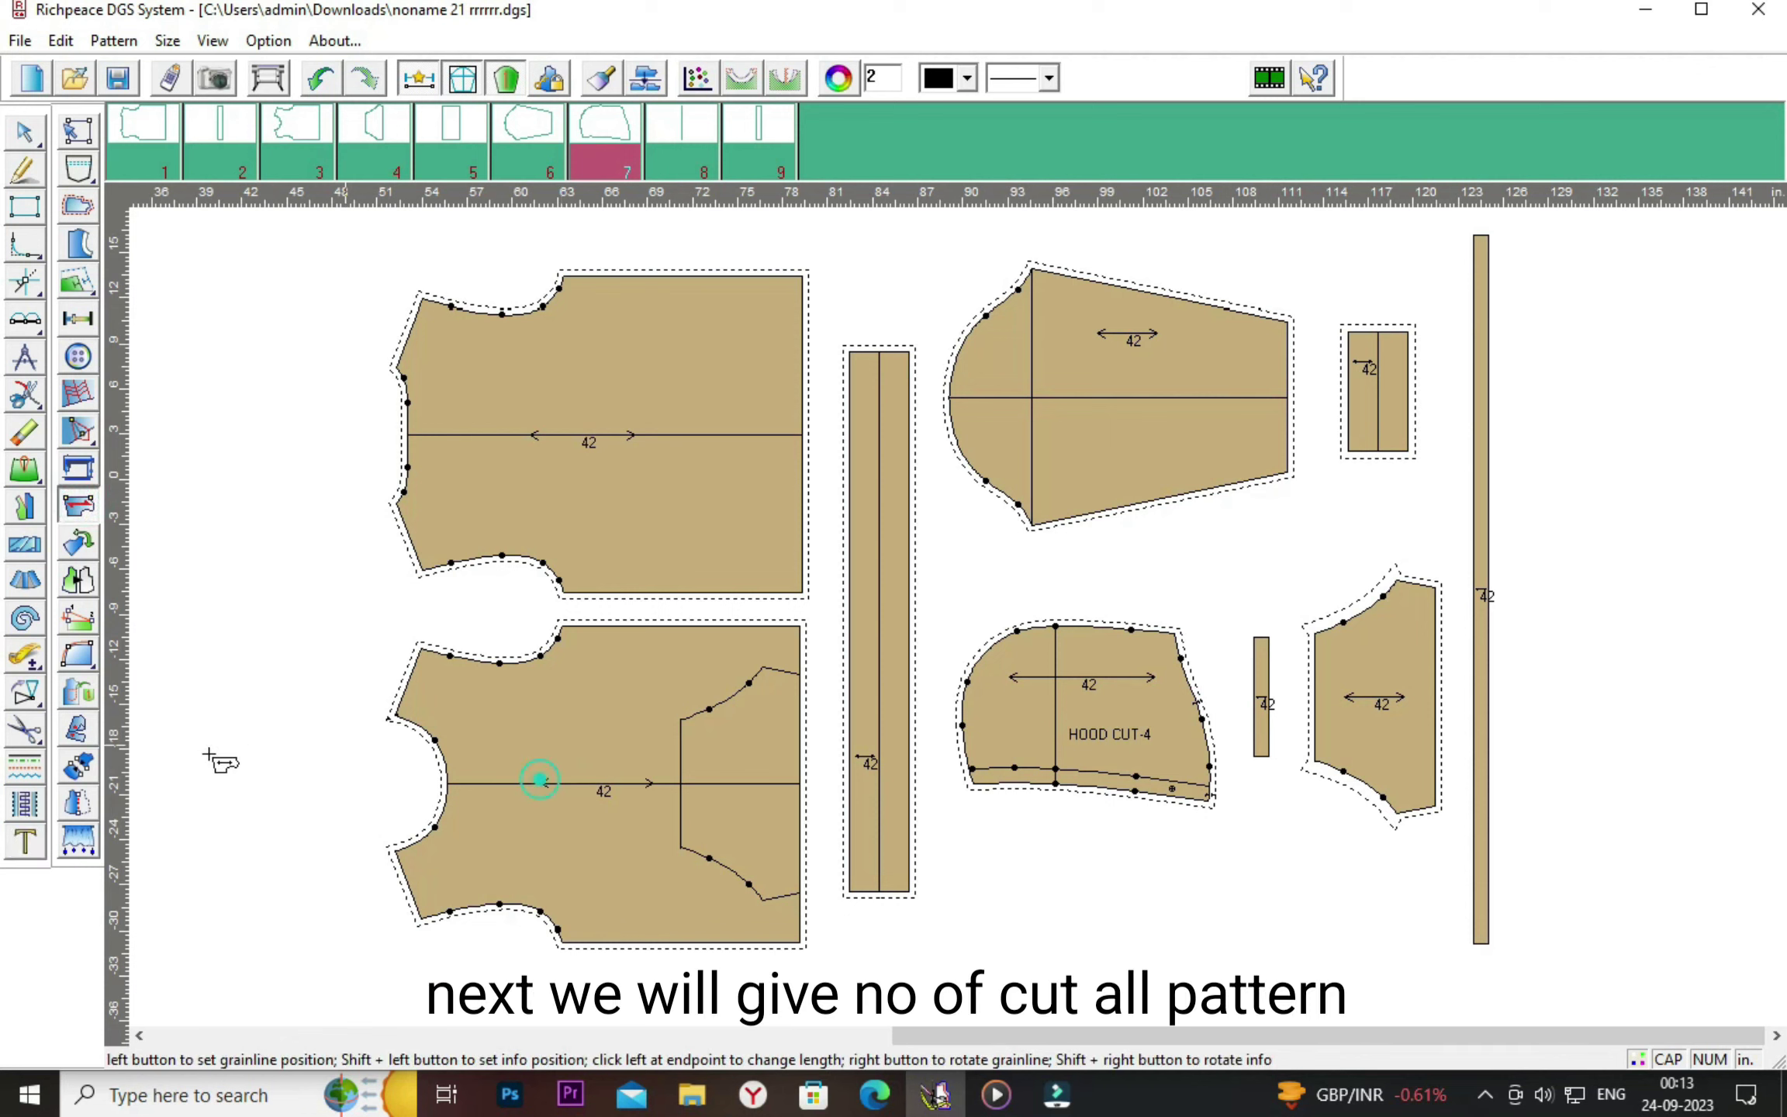
Label the back piece BACK CUT 1 with a larger font size.
{"action": "left_click", "coordinate": [26, 842]}
{"action": "left_click", "coordinate": [570, 380]}
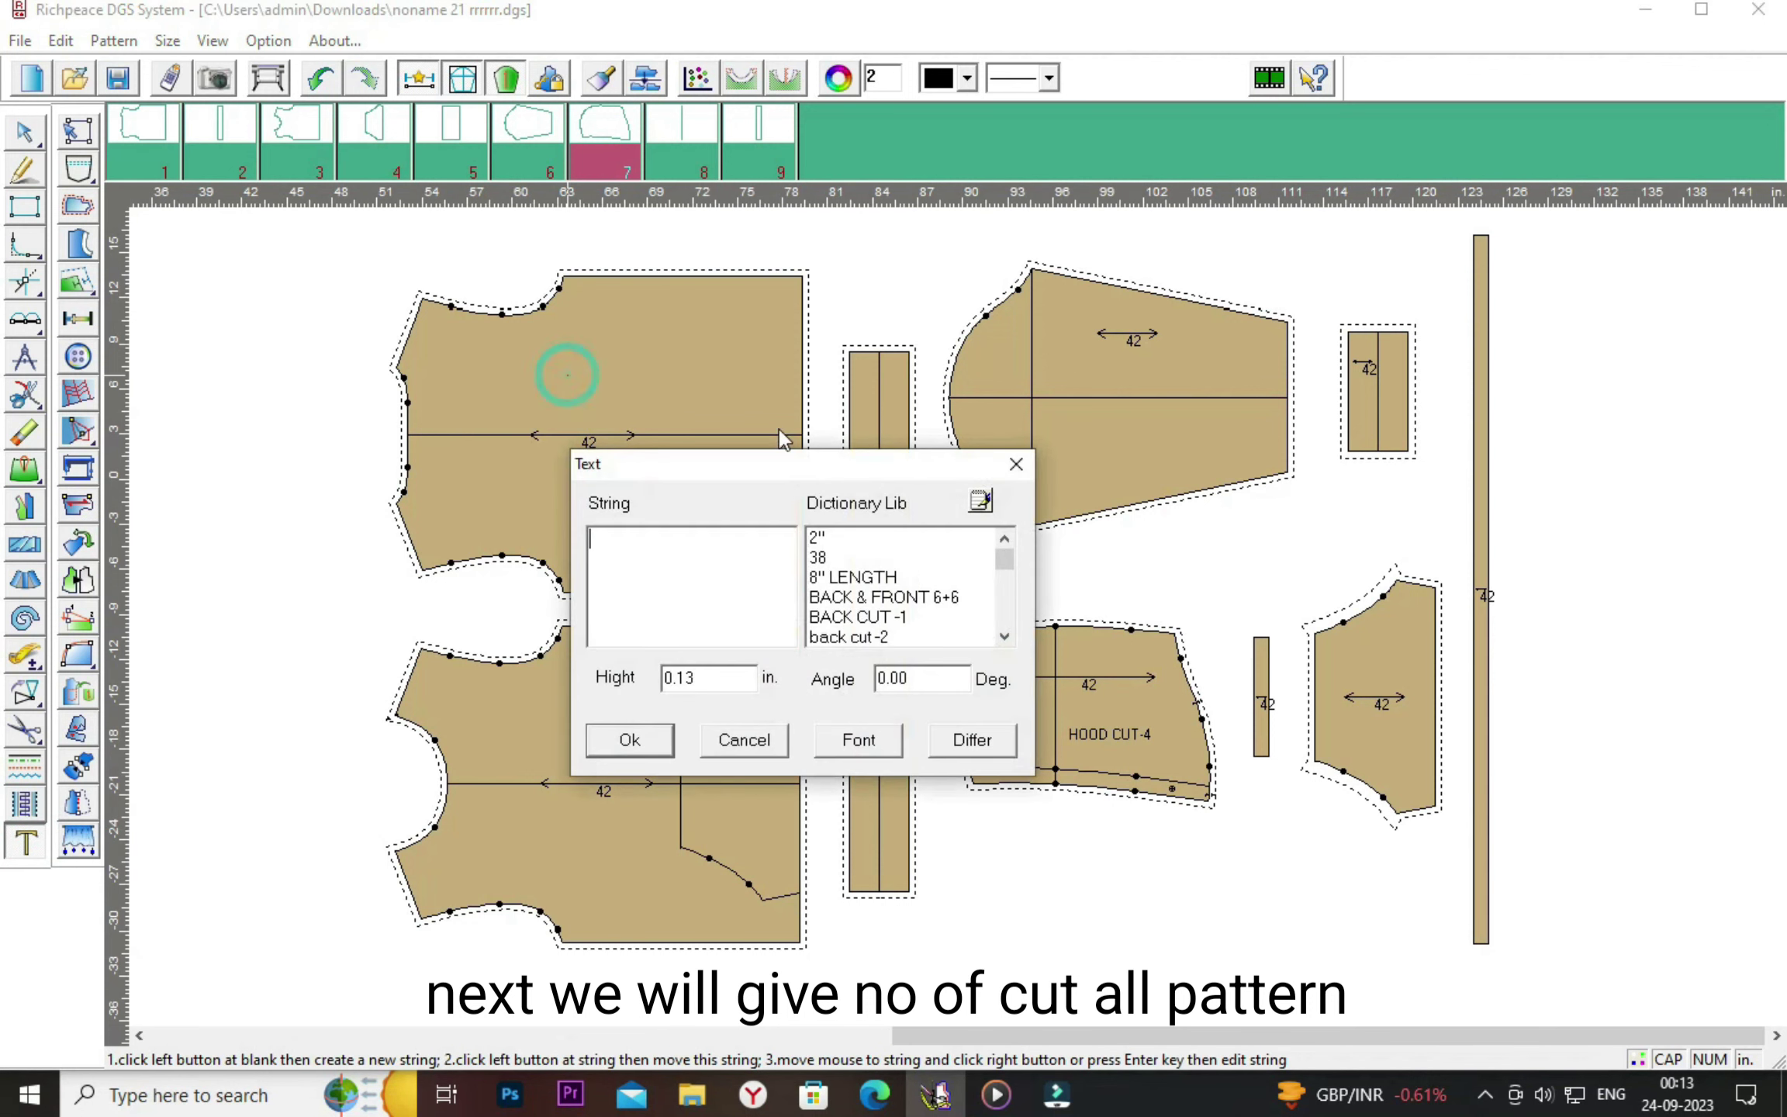
{"action": "left_click_drag", "start_coordinate": [620, 463], "coordinate": [1131, 324]}
{"action": "left_click", "coordinate": [1185, 420]}
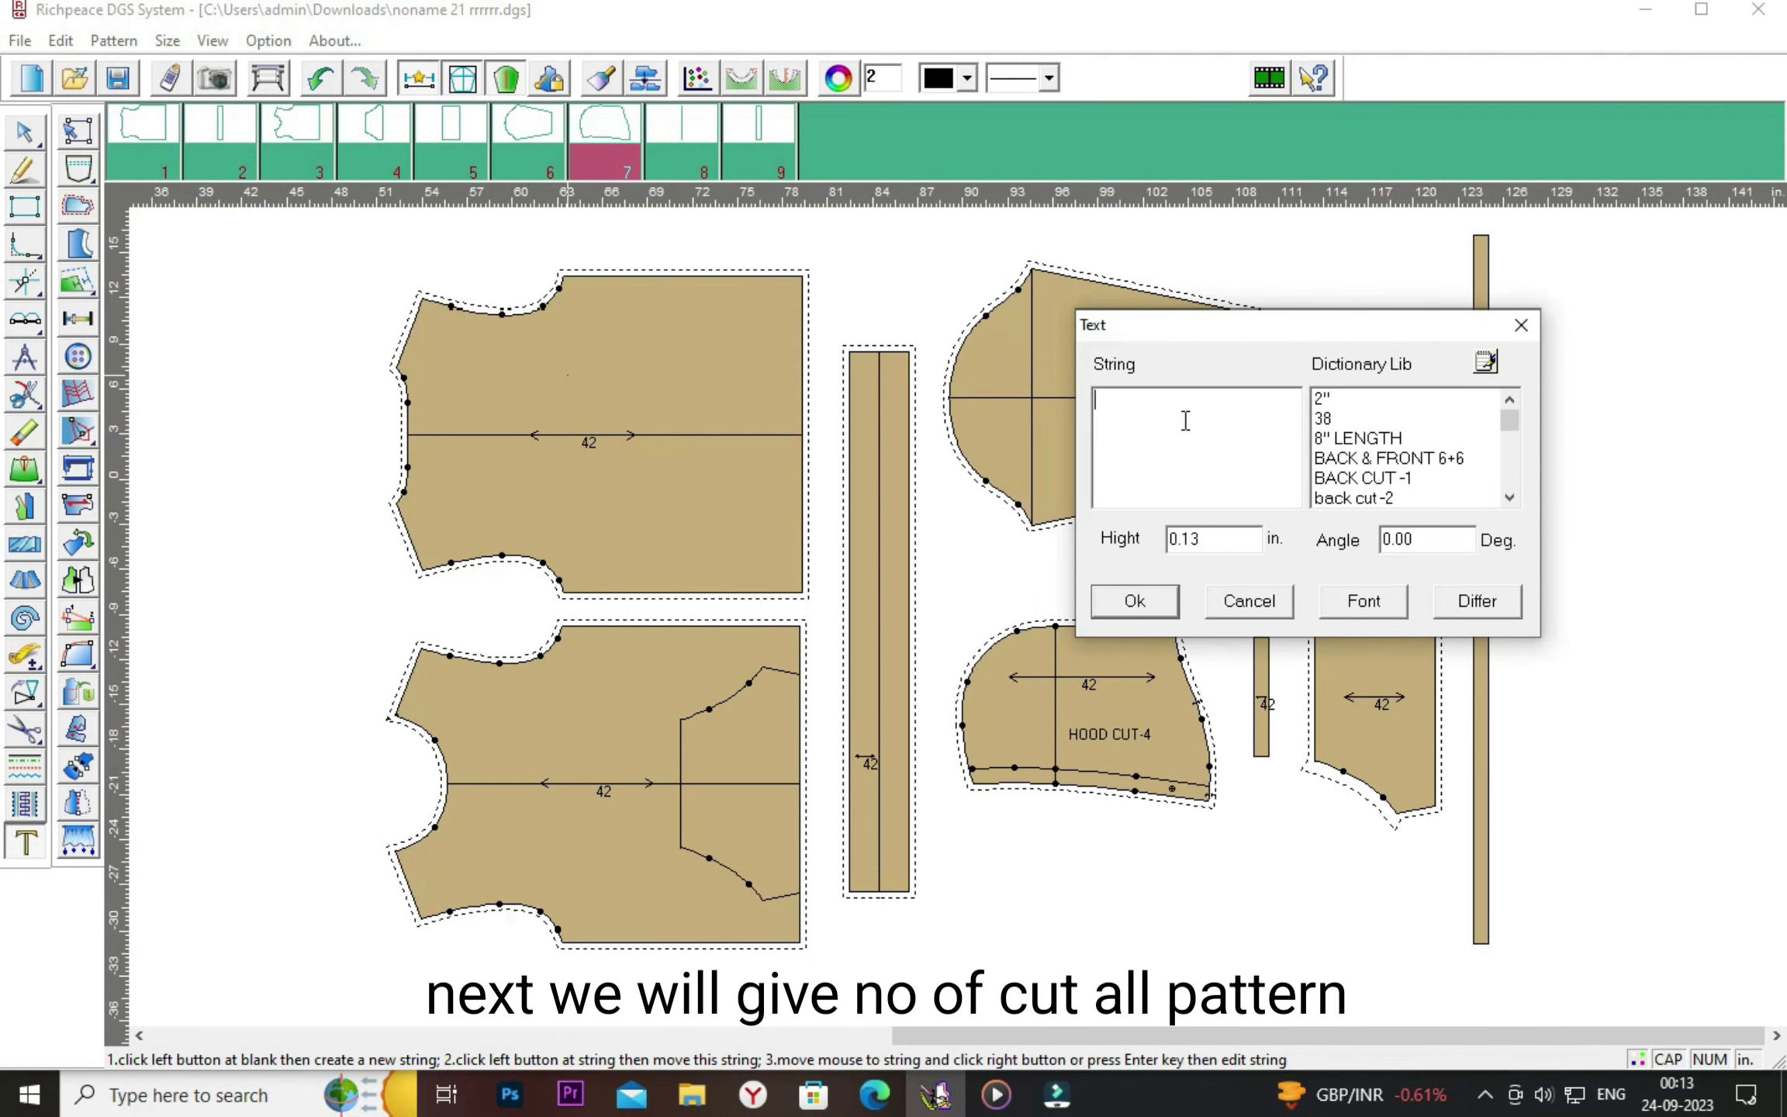
{"action": "type", "text": "BACK -"}
{"action": "type", "text": "CUT 1"}
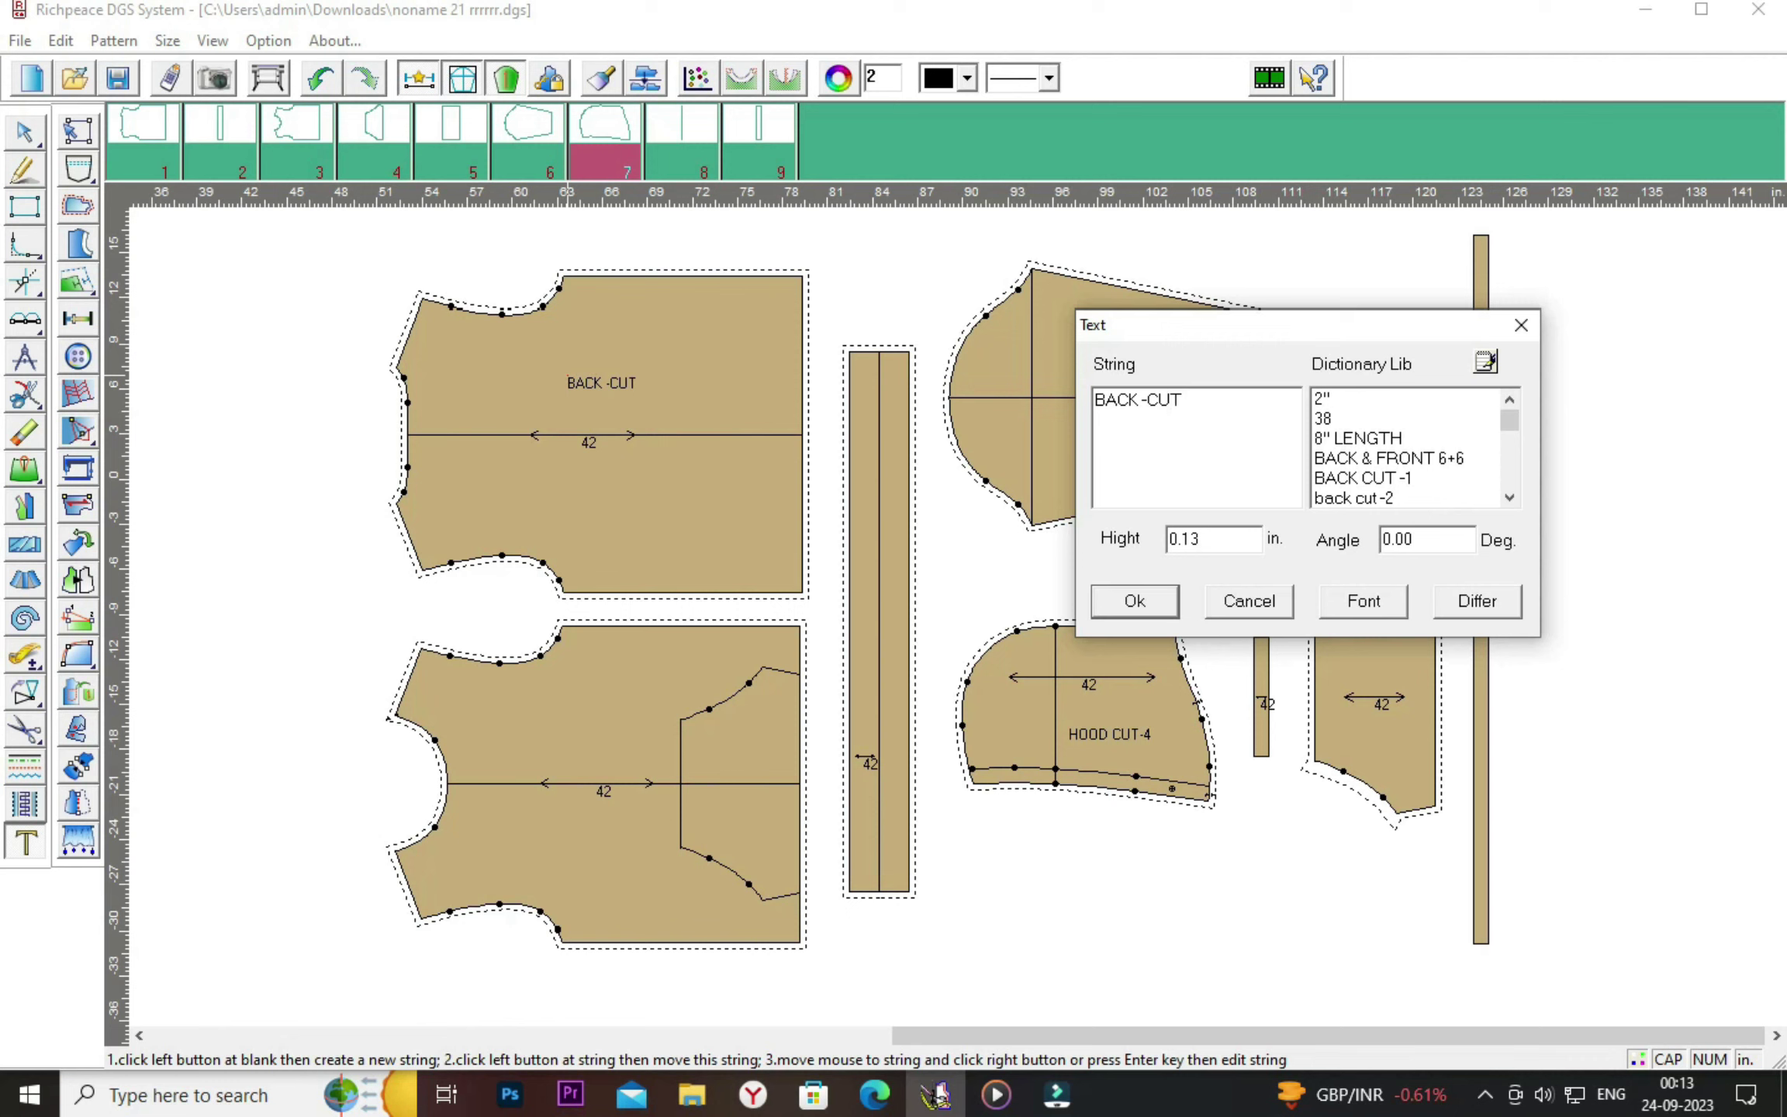
{"action": "left_click", "coordinate": [1369, 604]}
{"action": "left_click", "coordinate": [1417, 439]}
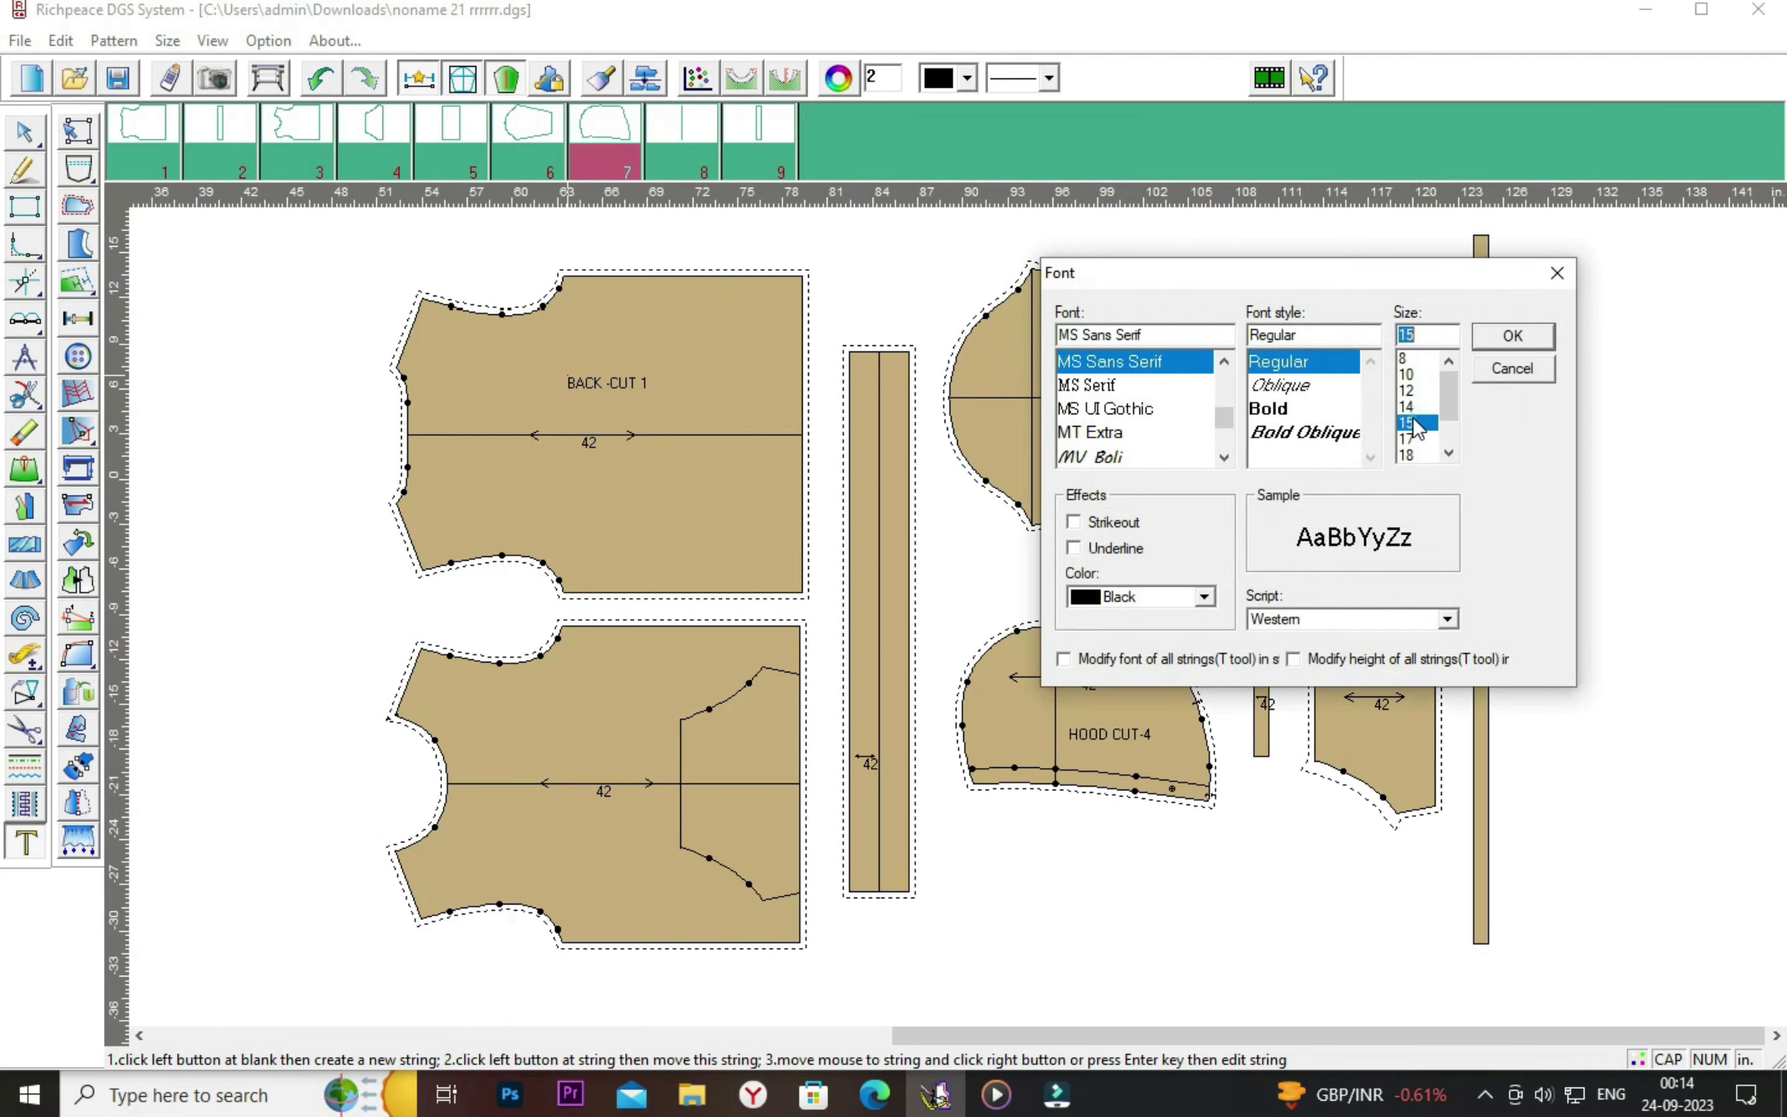
{"action": "left_click", "coordinate": [1512, 336]}
{"action": "left_click", "coordinate": [1167, 607]}
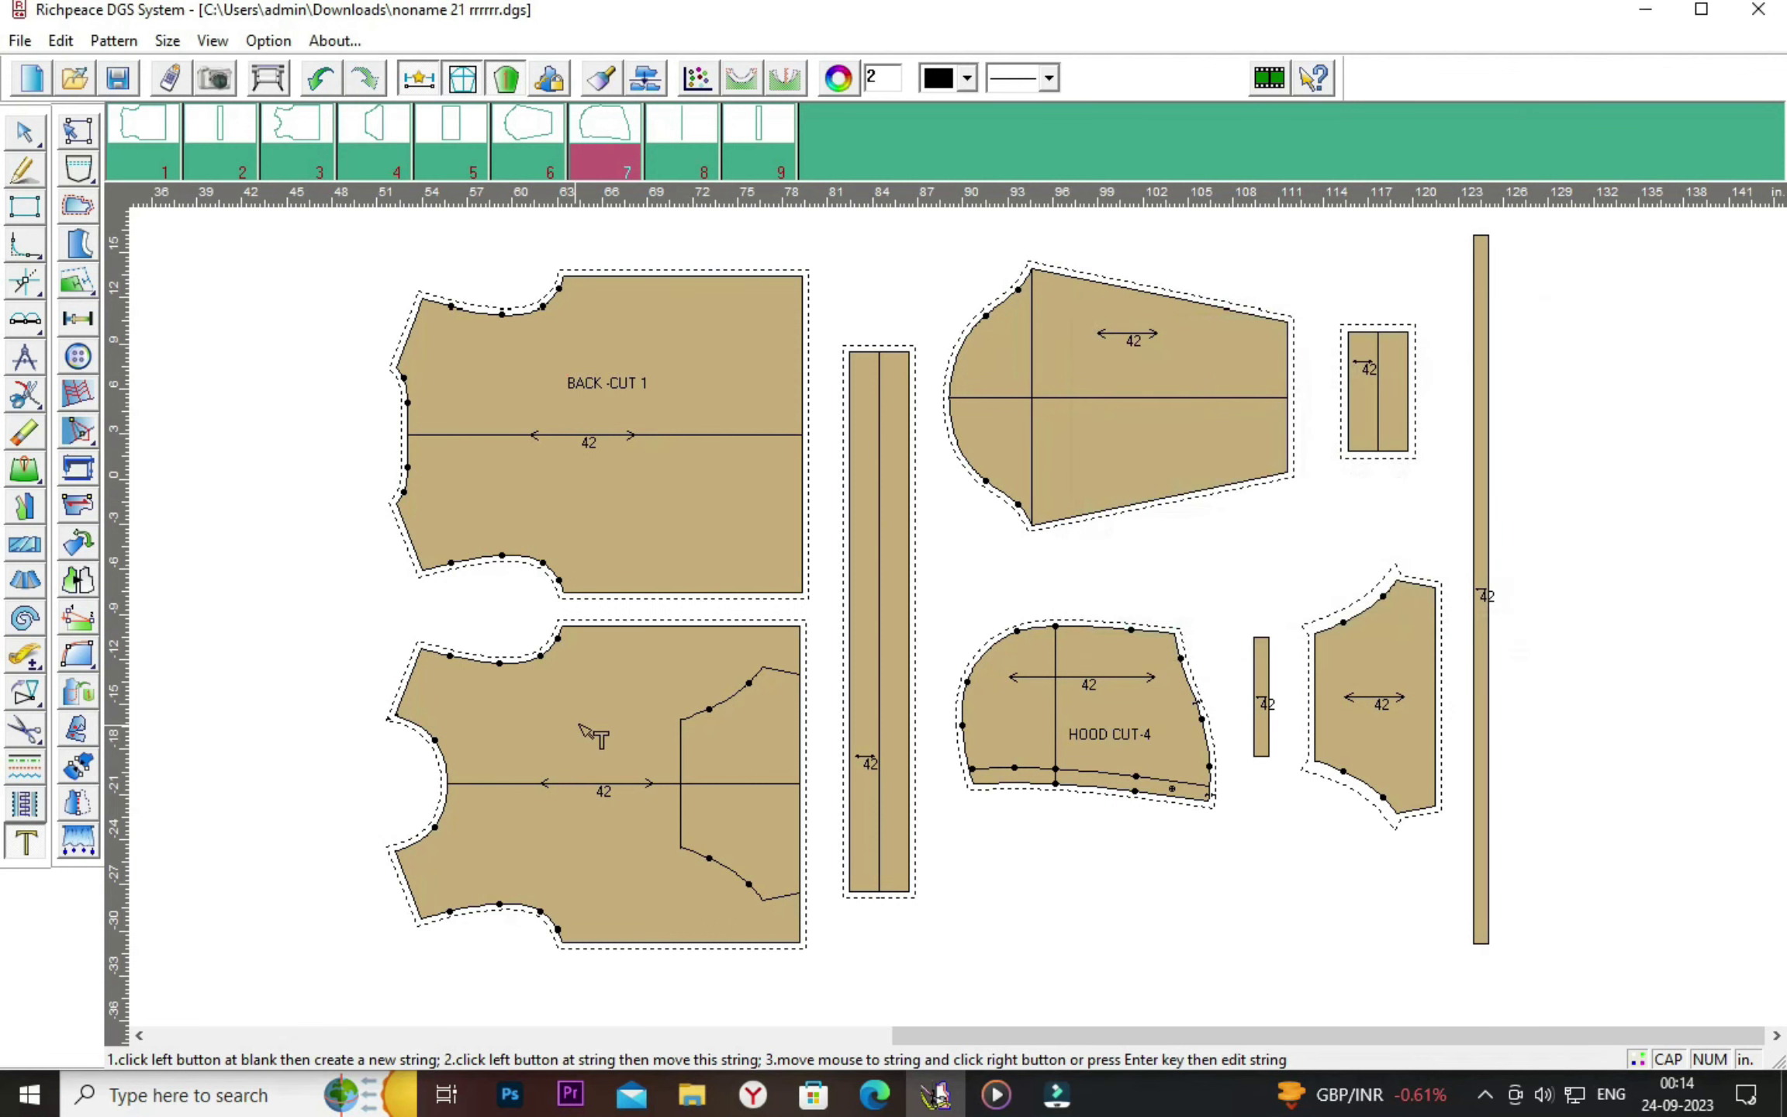
Label the front piece FRONT CUT-1.
{"action": "left_click", "coordinate": [563, 702]}
{"action": "left_click_drag", "start_coordinate": [771, 350], "coordinate": [1361, 452]}
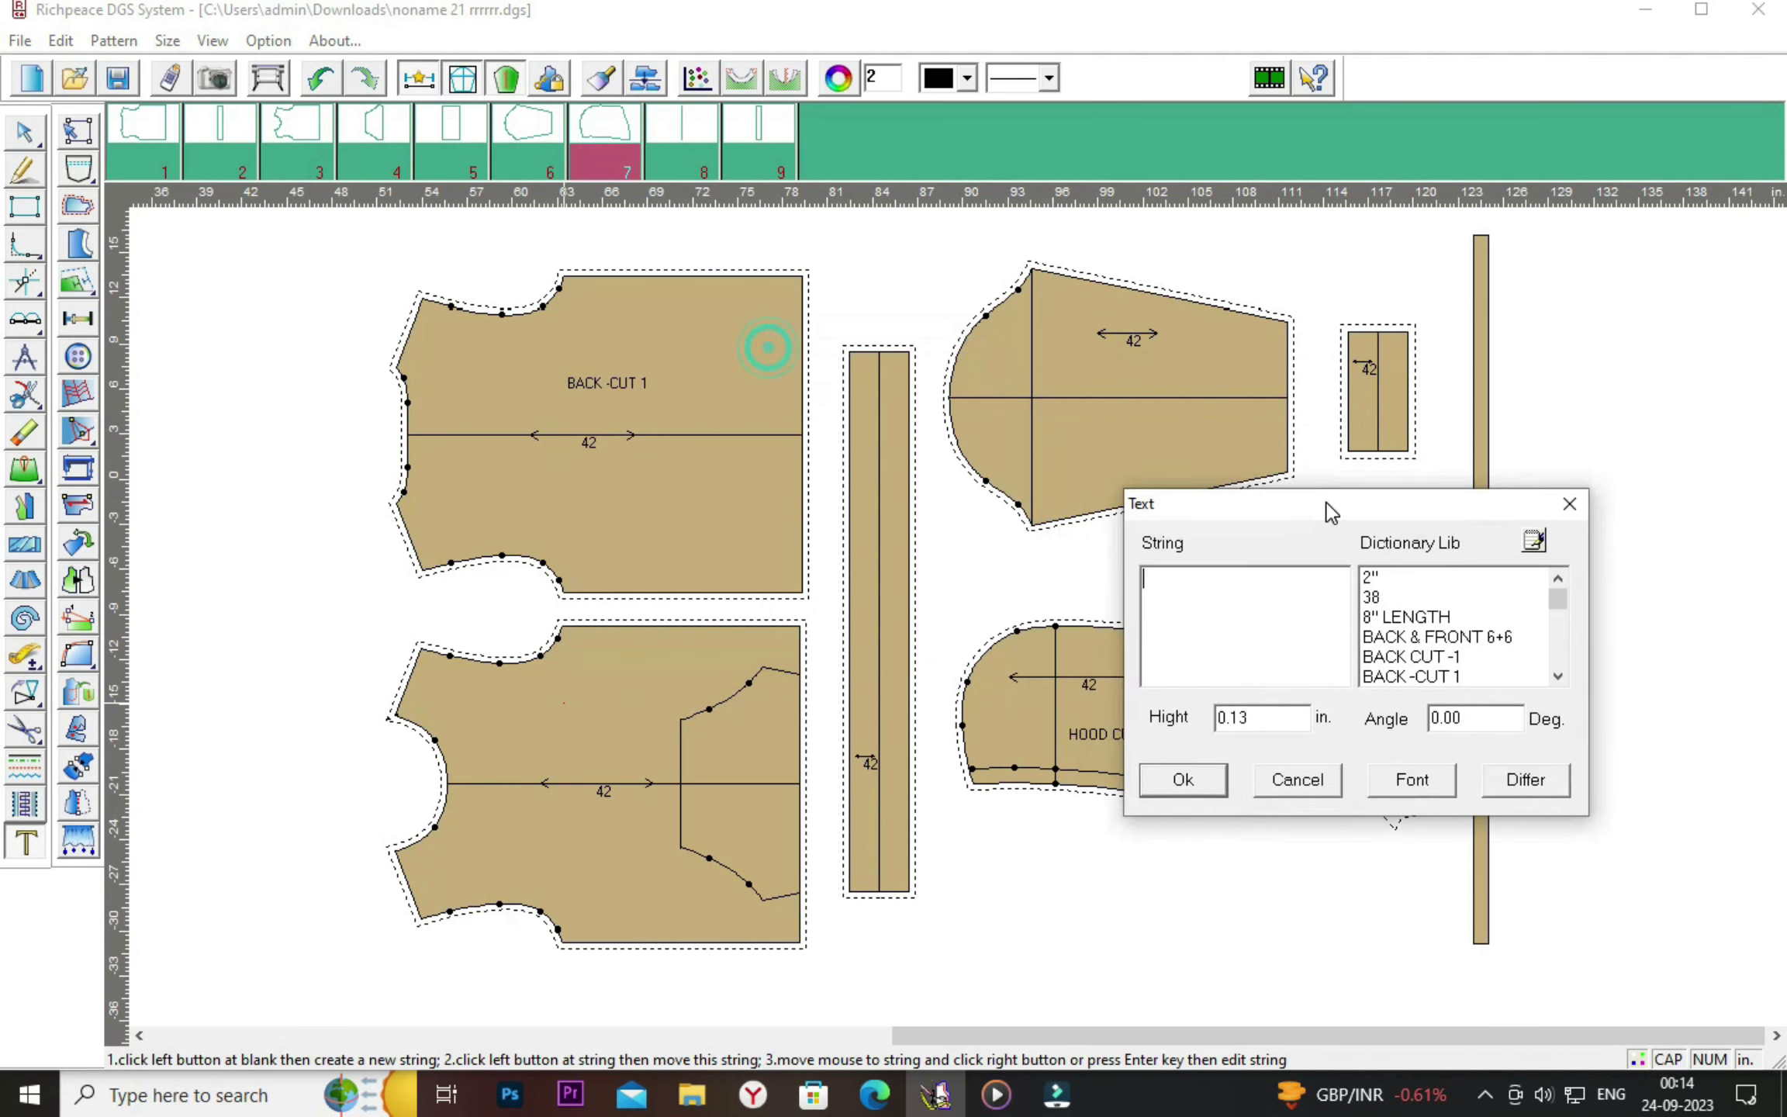
{"action": "left_click", "coordinate": [1282, 538]}
{"action": "type", "text": "FRO"}
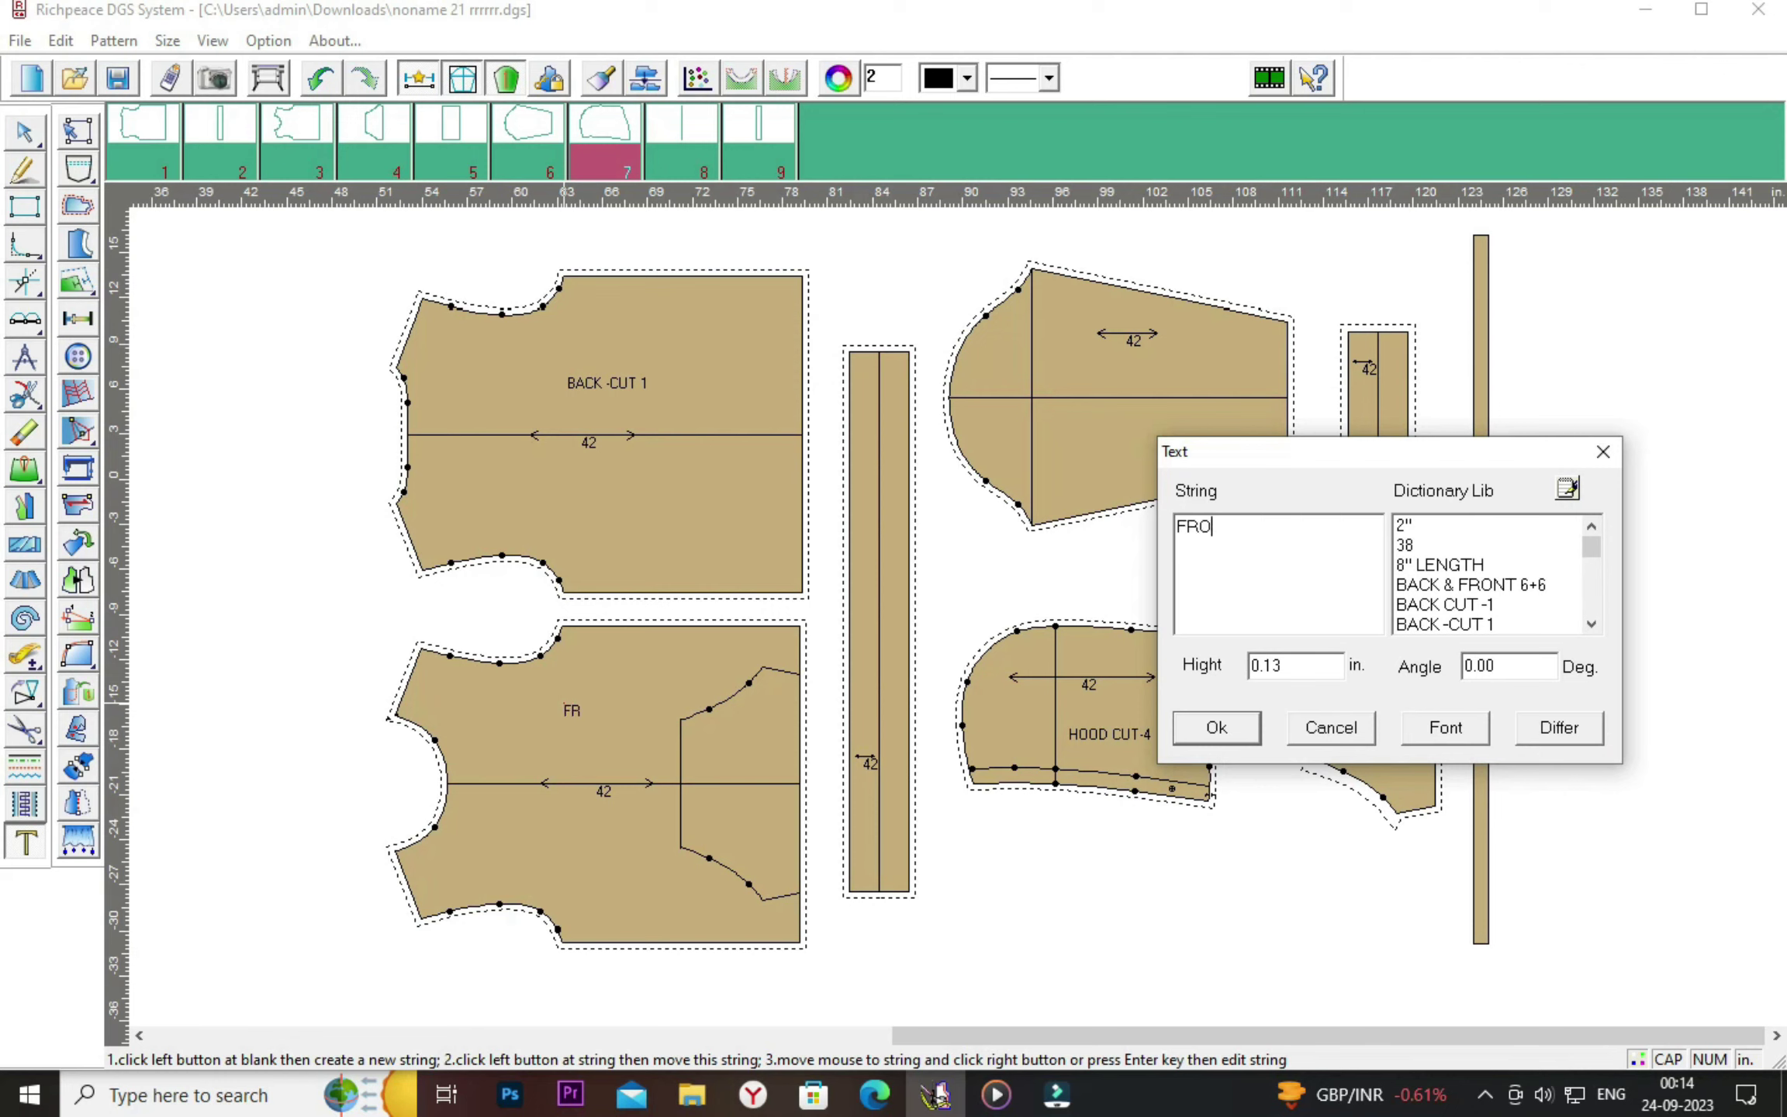
{"action": "type", "text": "NT C"}
{"action": "type", "text": "UT-1"}
{"action": "left_click", "coordinate": [1240, 729]}
Label the sleeve piece SLEEVE CUT-2.
{"action": "left_click", "coordinate": [1095, 380]}
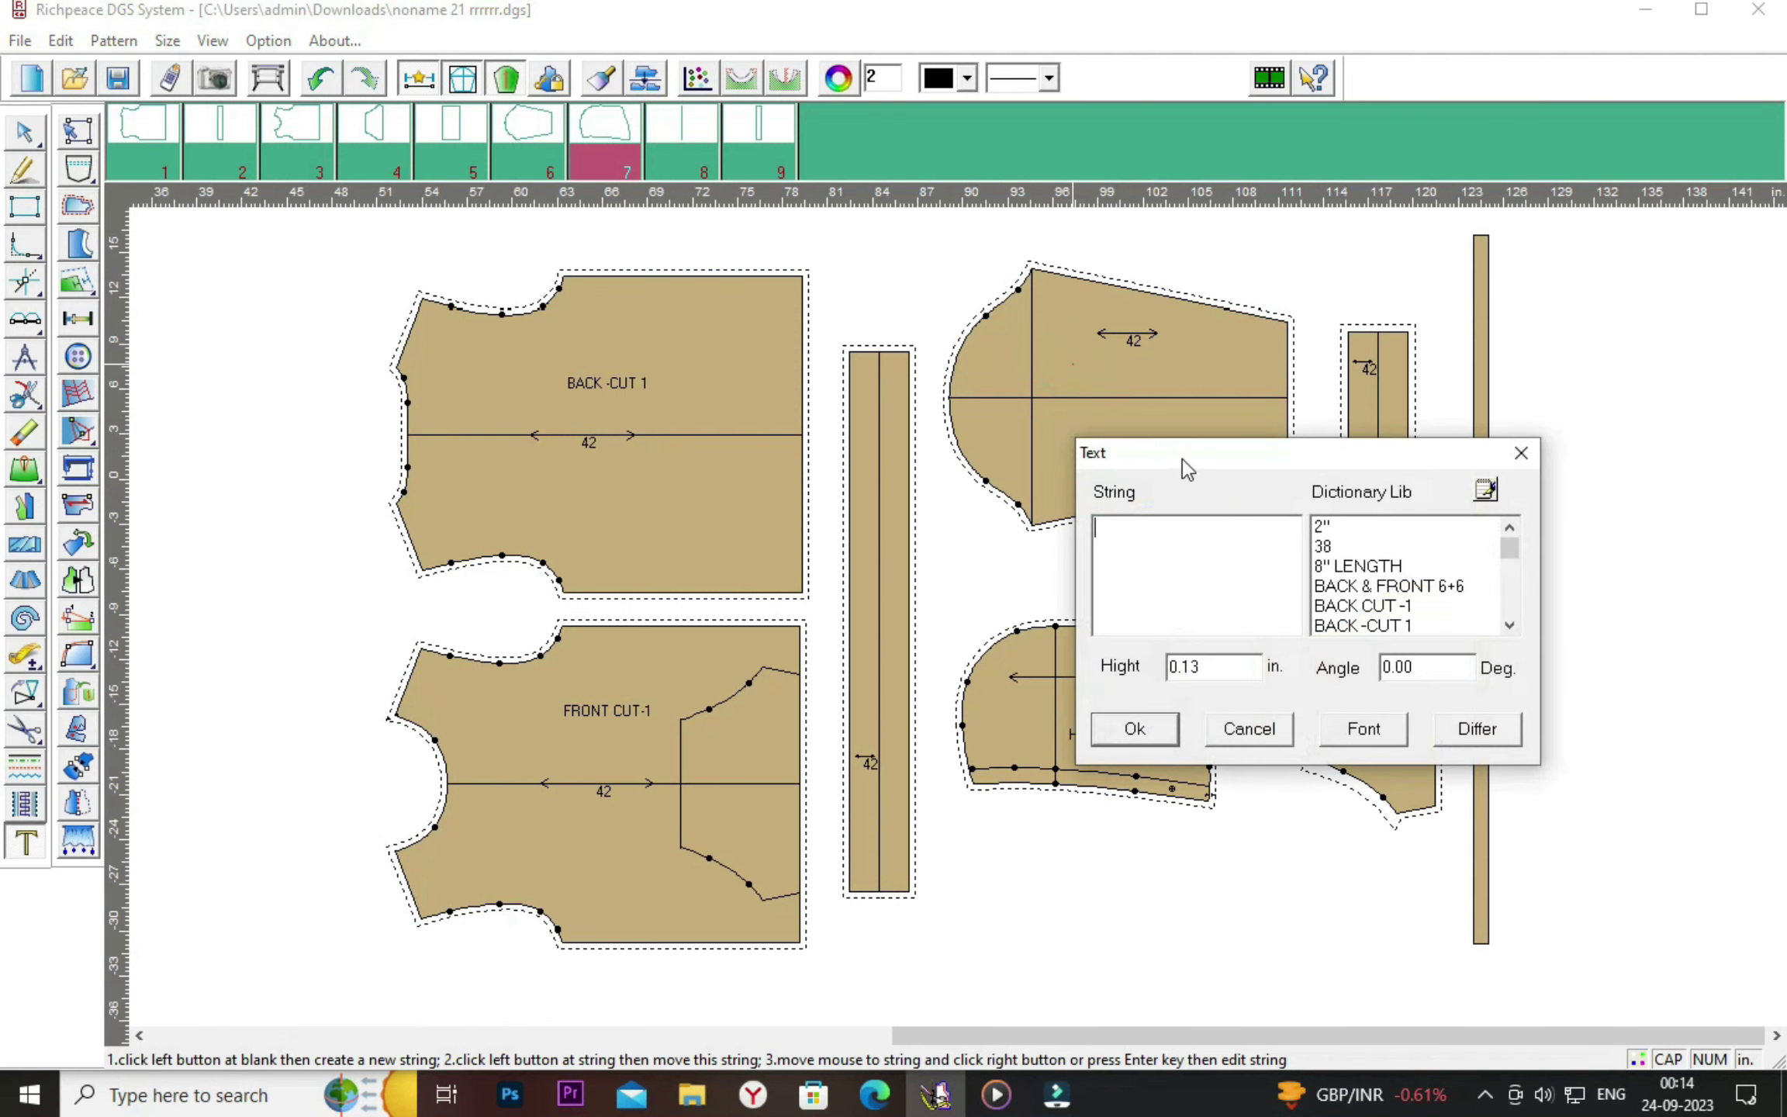
{"action": "left_click", "coordinate": [1255, 621]}
{"action": "type", "text": "S"}
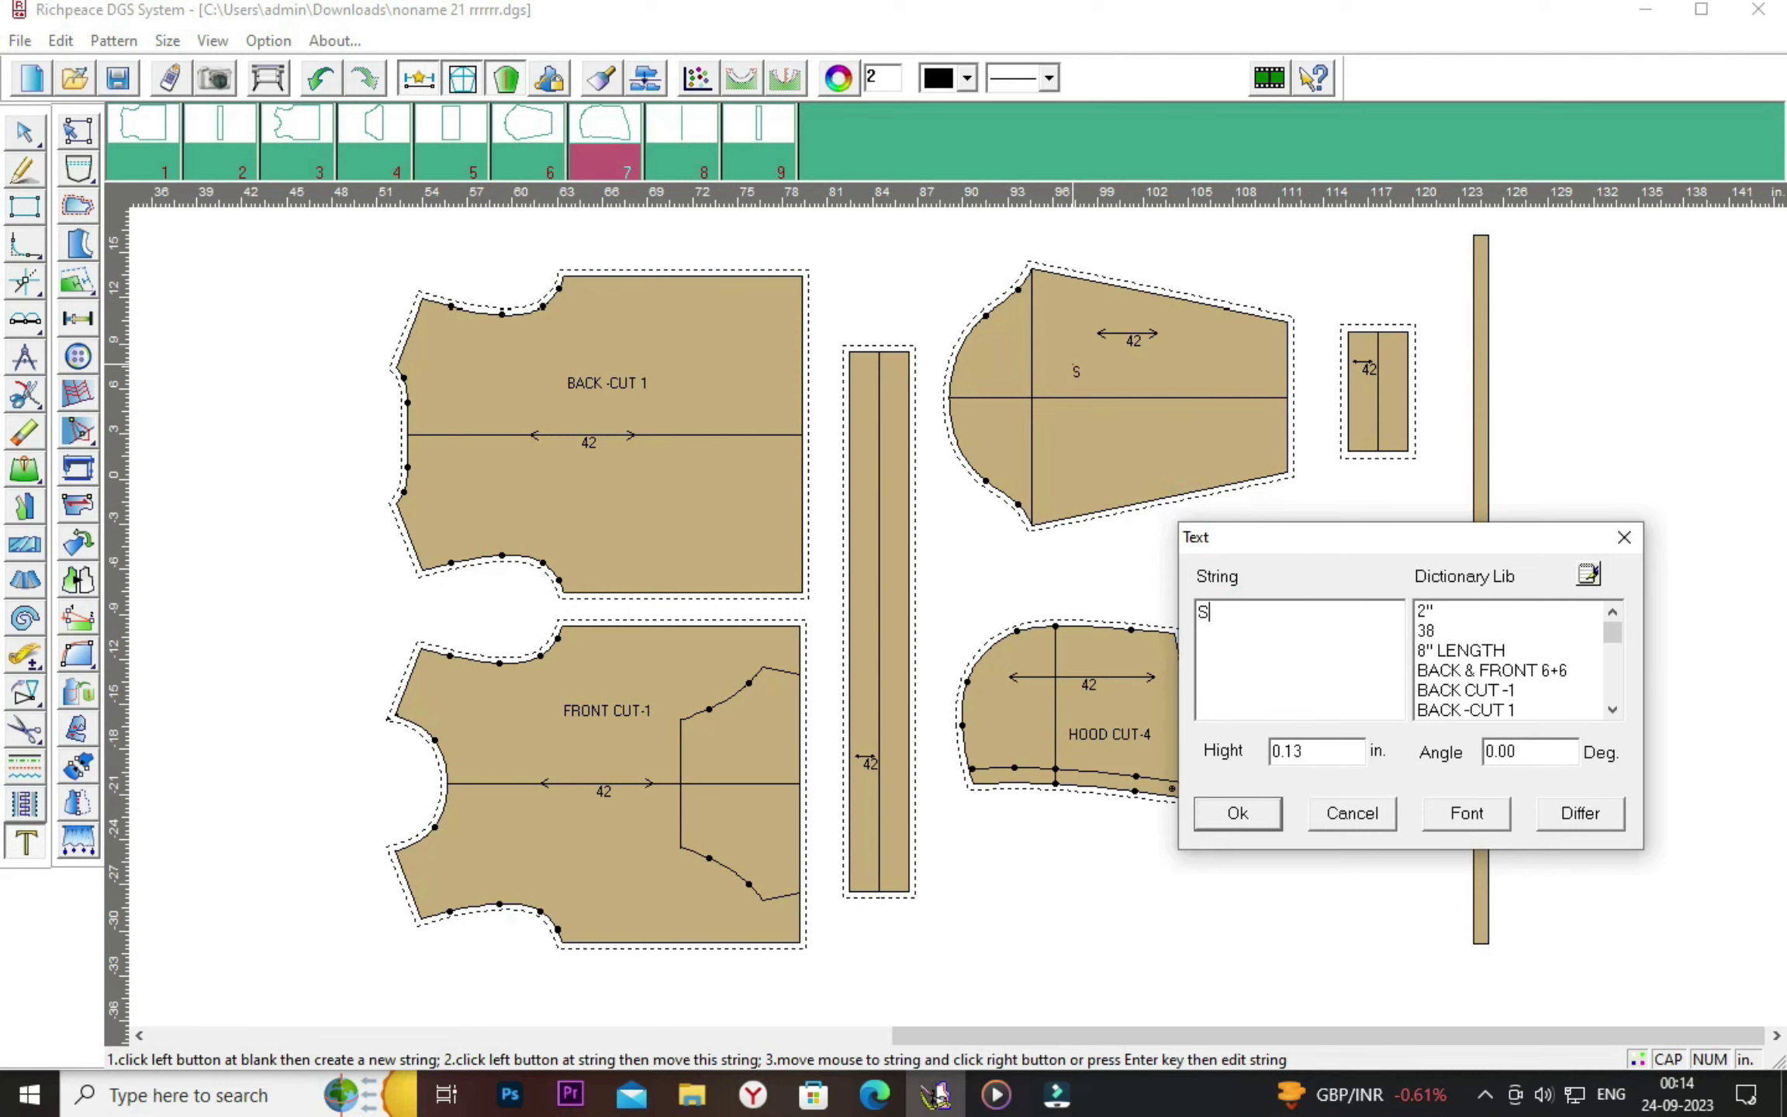
{"action": "type", "text": "E"}
{"action": "type", "text": "E CUT-"}
{"action": "type", "text": "2"}
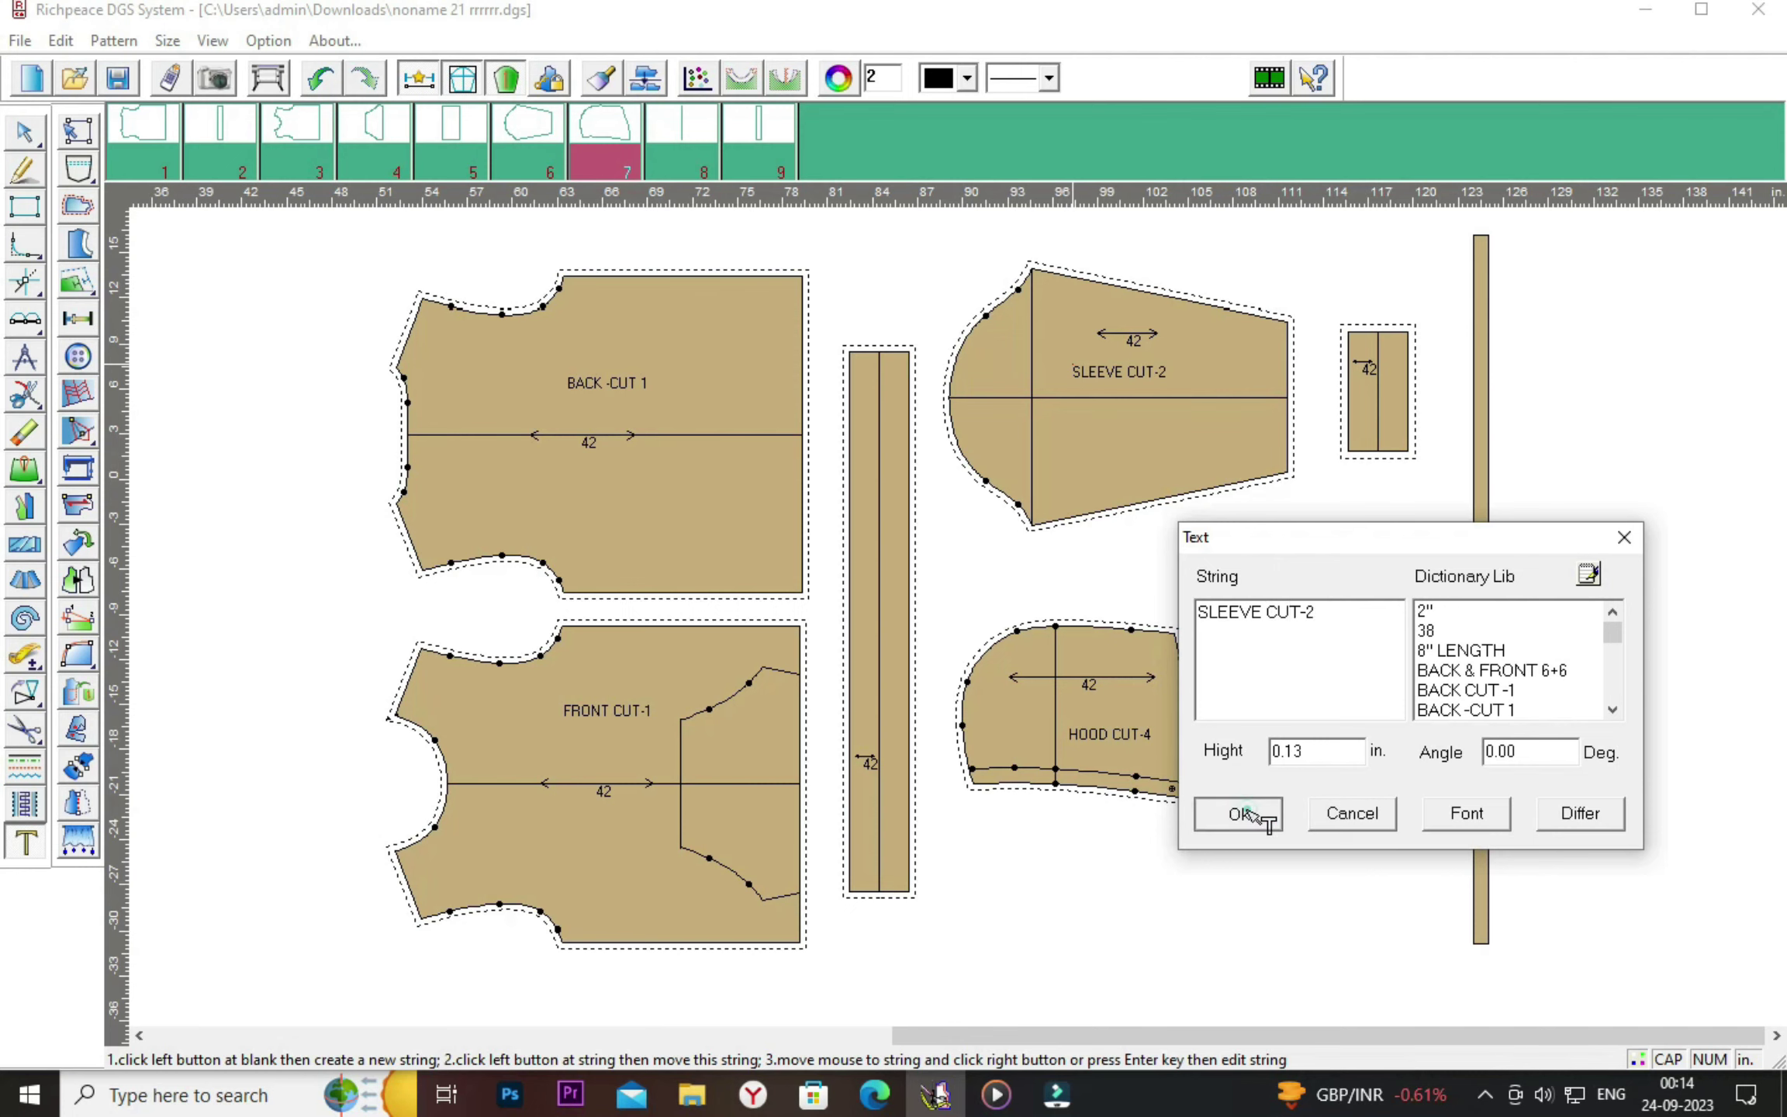
{"action": "left_click", "coordinate": [1249, 813]}
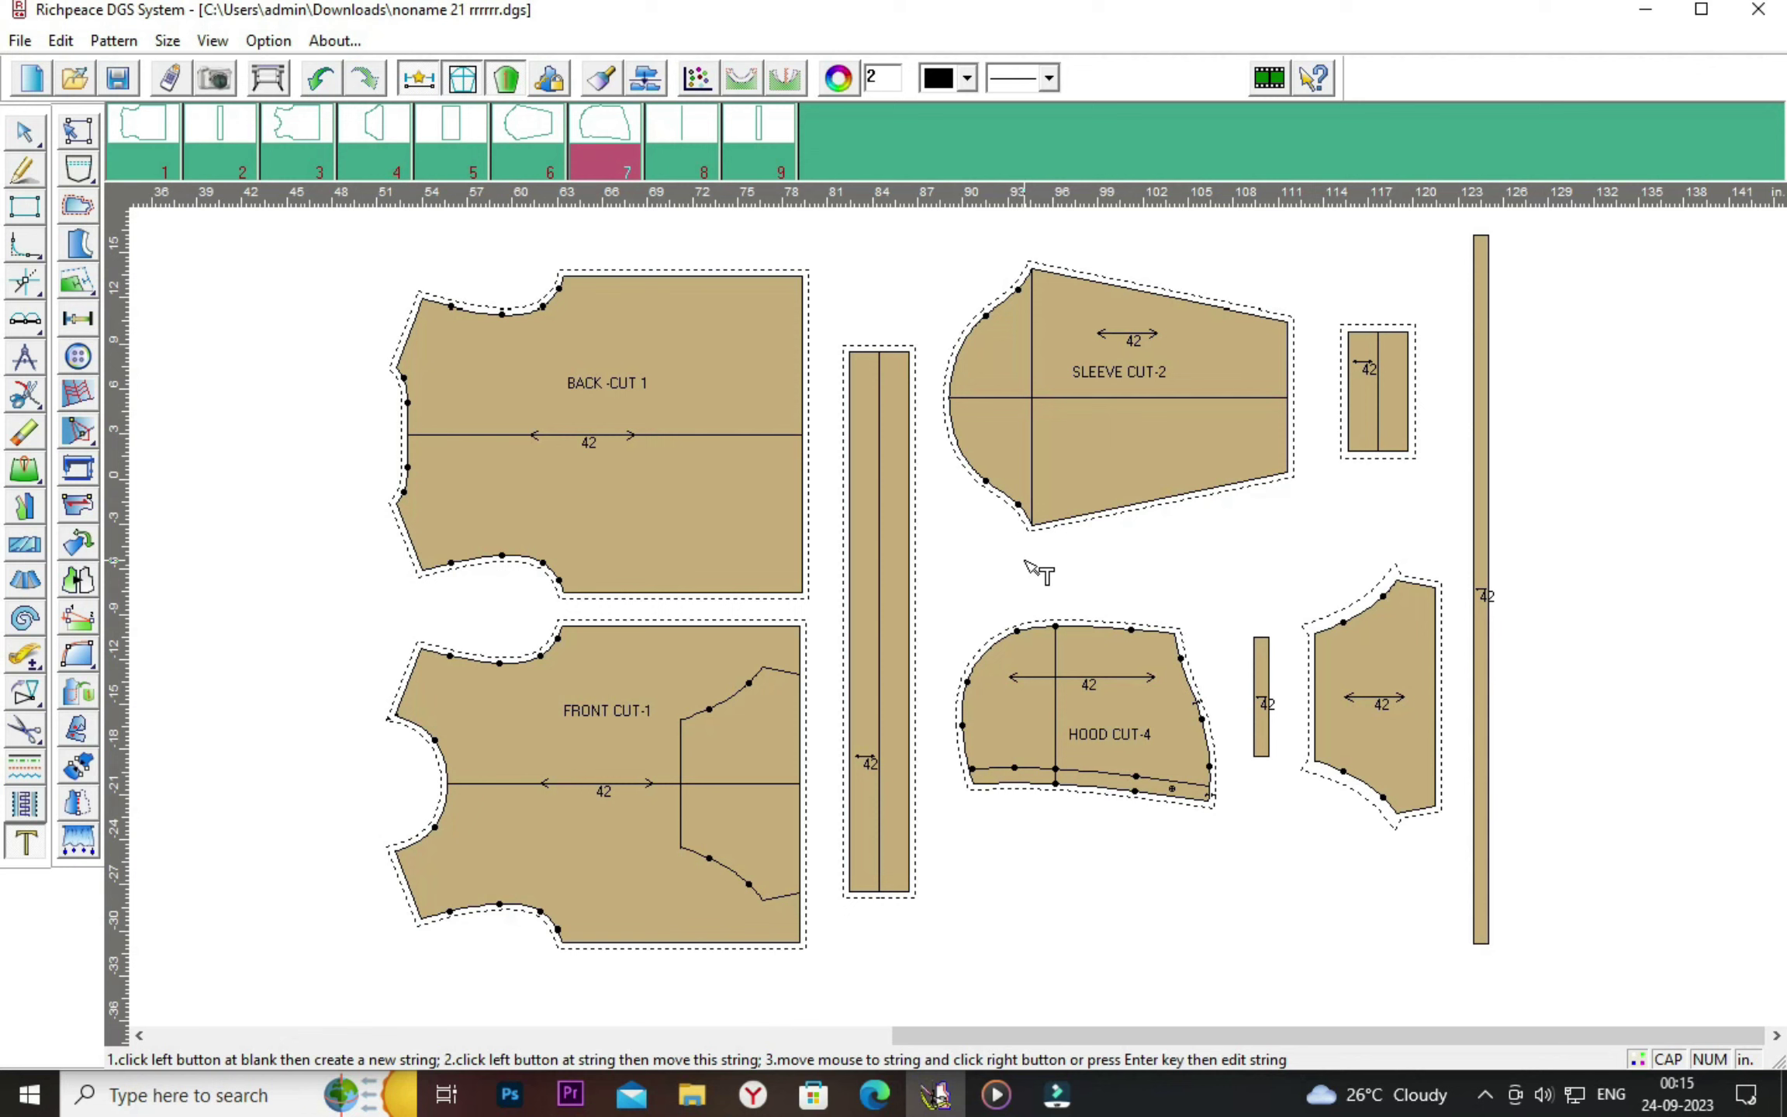
{"action": "left_click", "coordinate": [1343, 665]}
Label the pocket POCKET CUT-1 and the long strip BOTTAM RIB CUT-1.
{"action": "left_click", "coordinate": [853, 770]}
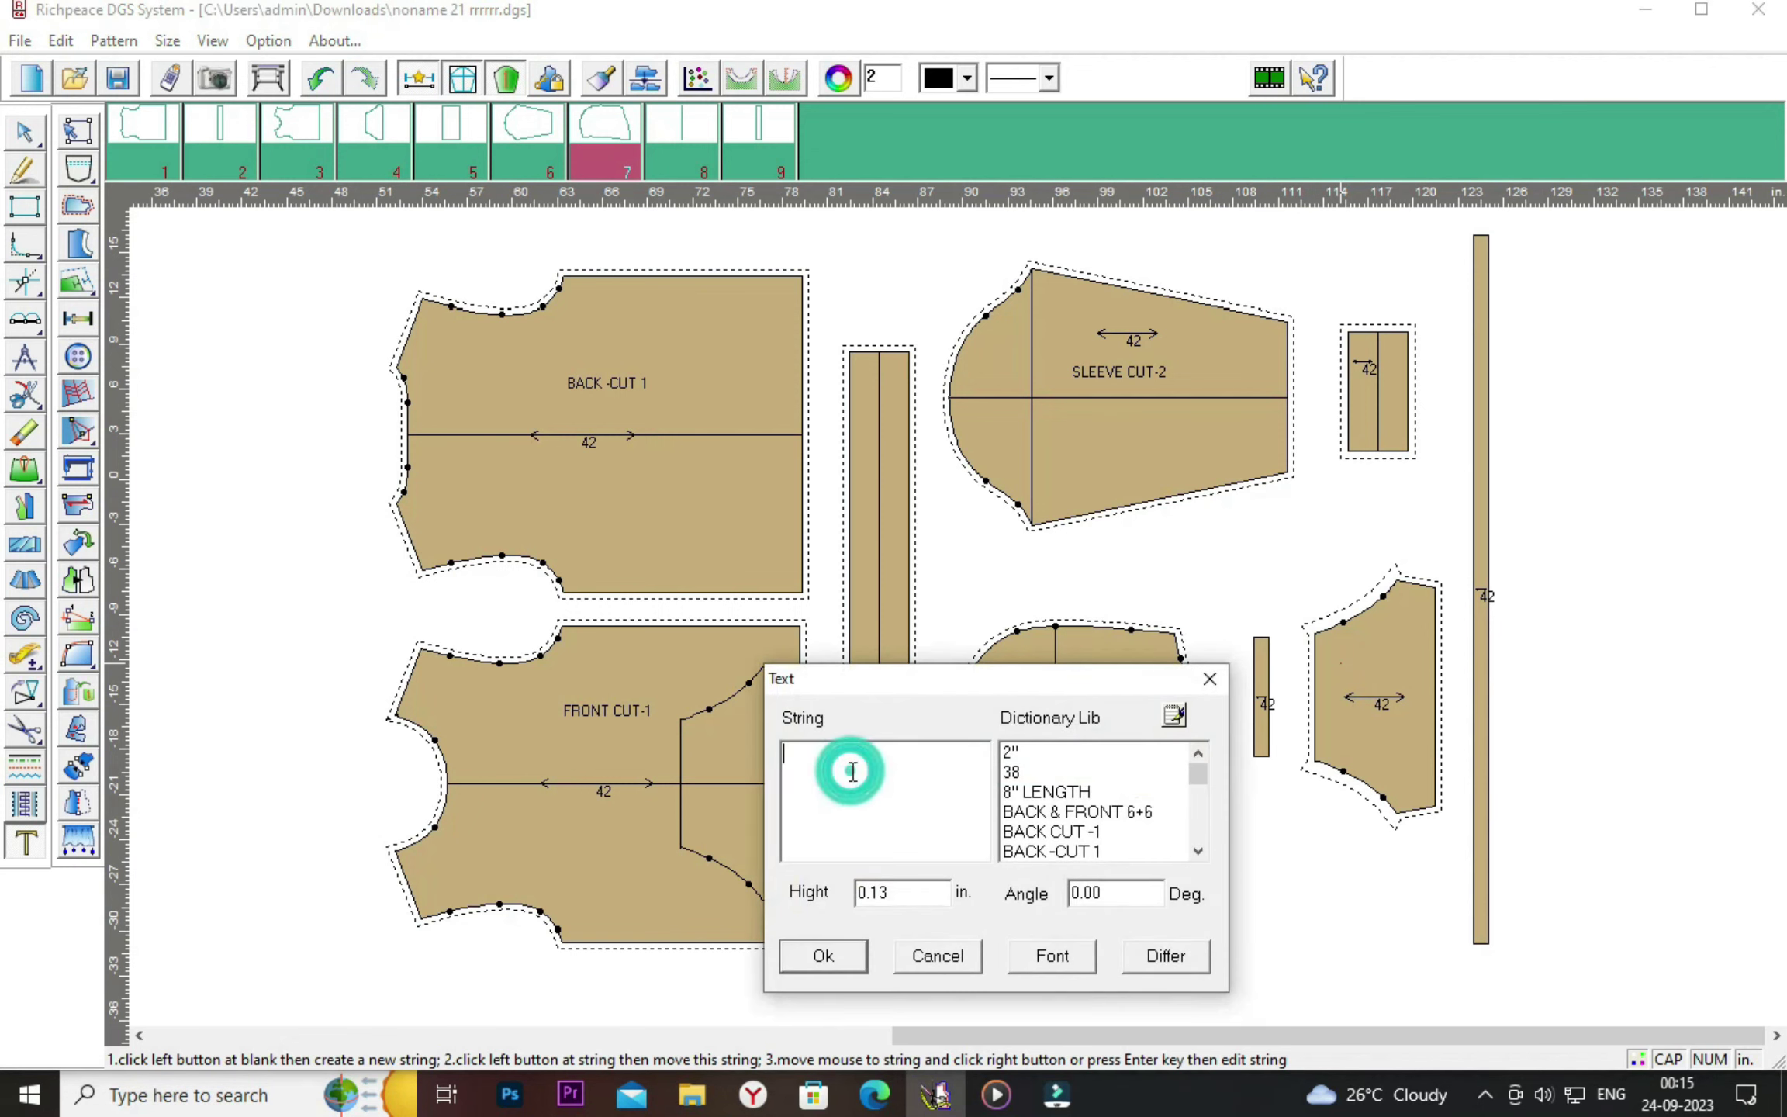
{"action": "type", "text": "P"}
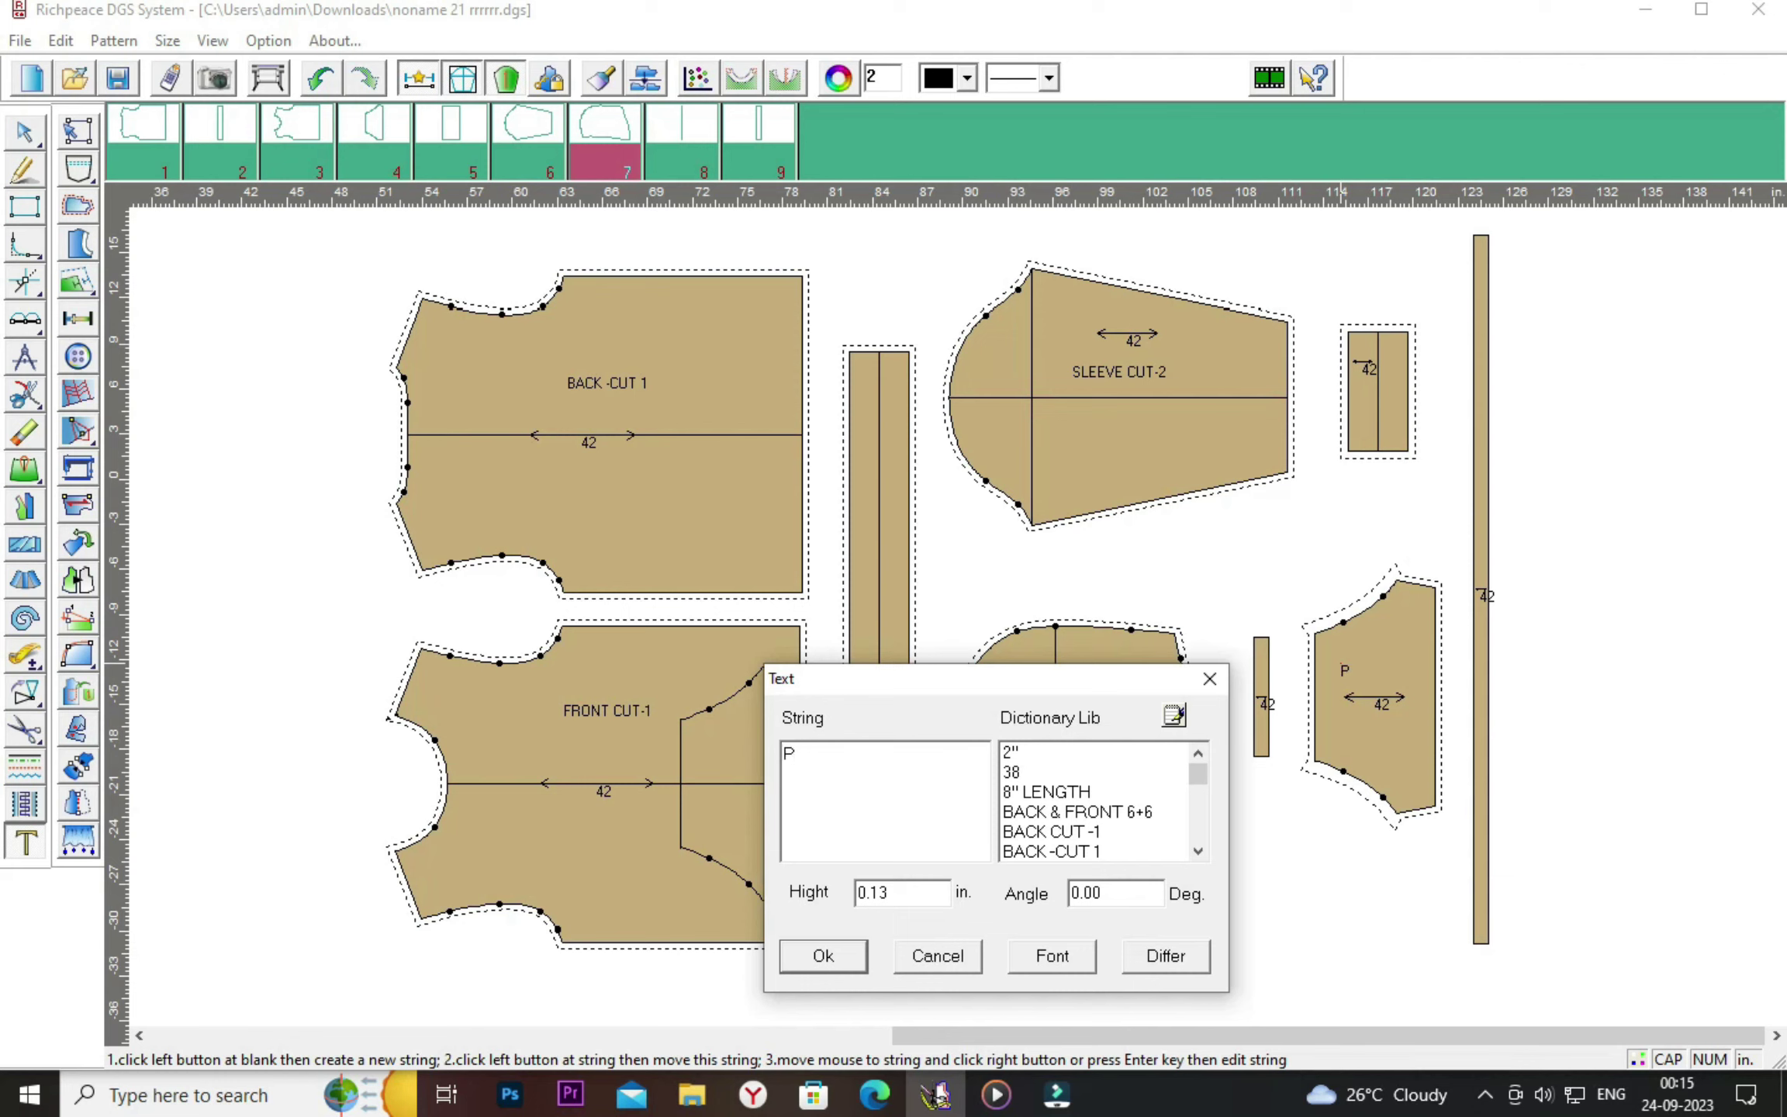
{"action": "type", "text": "O"}
{"action": "type", "text": "E"}
{"action": "type", "text": "UT-1"}
{"action": "left_click", "coordinate": [819, 958]}
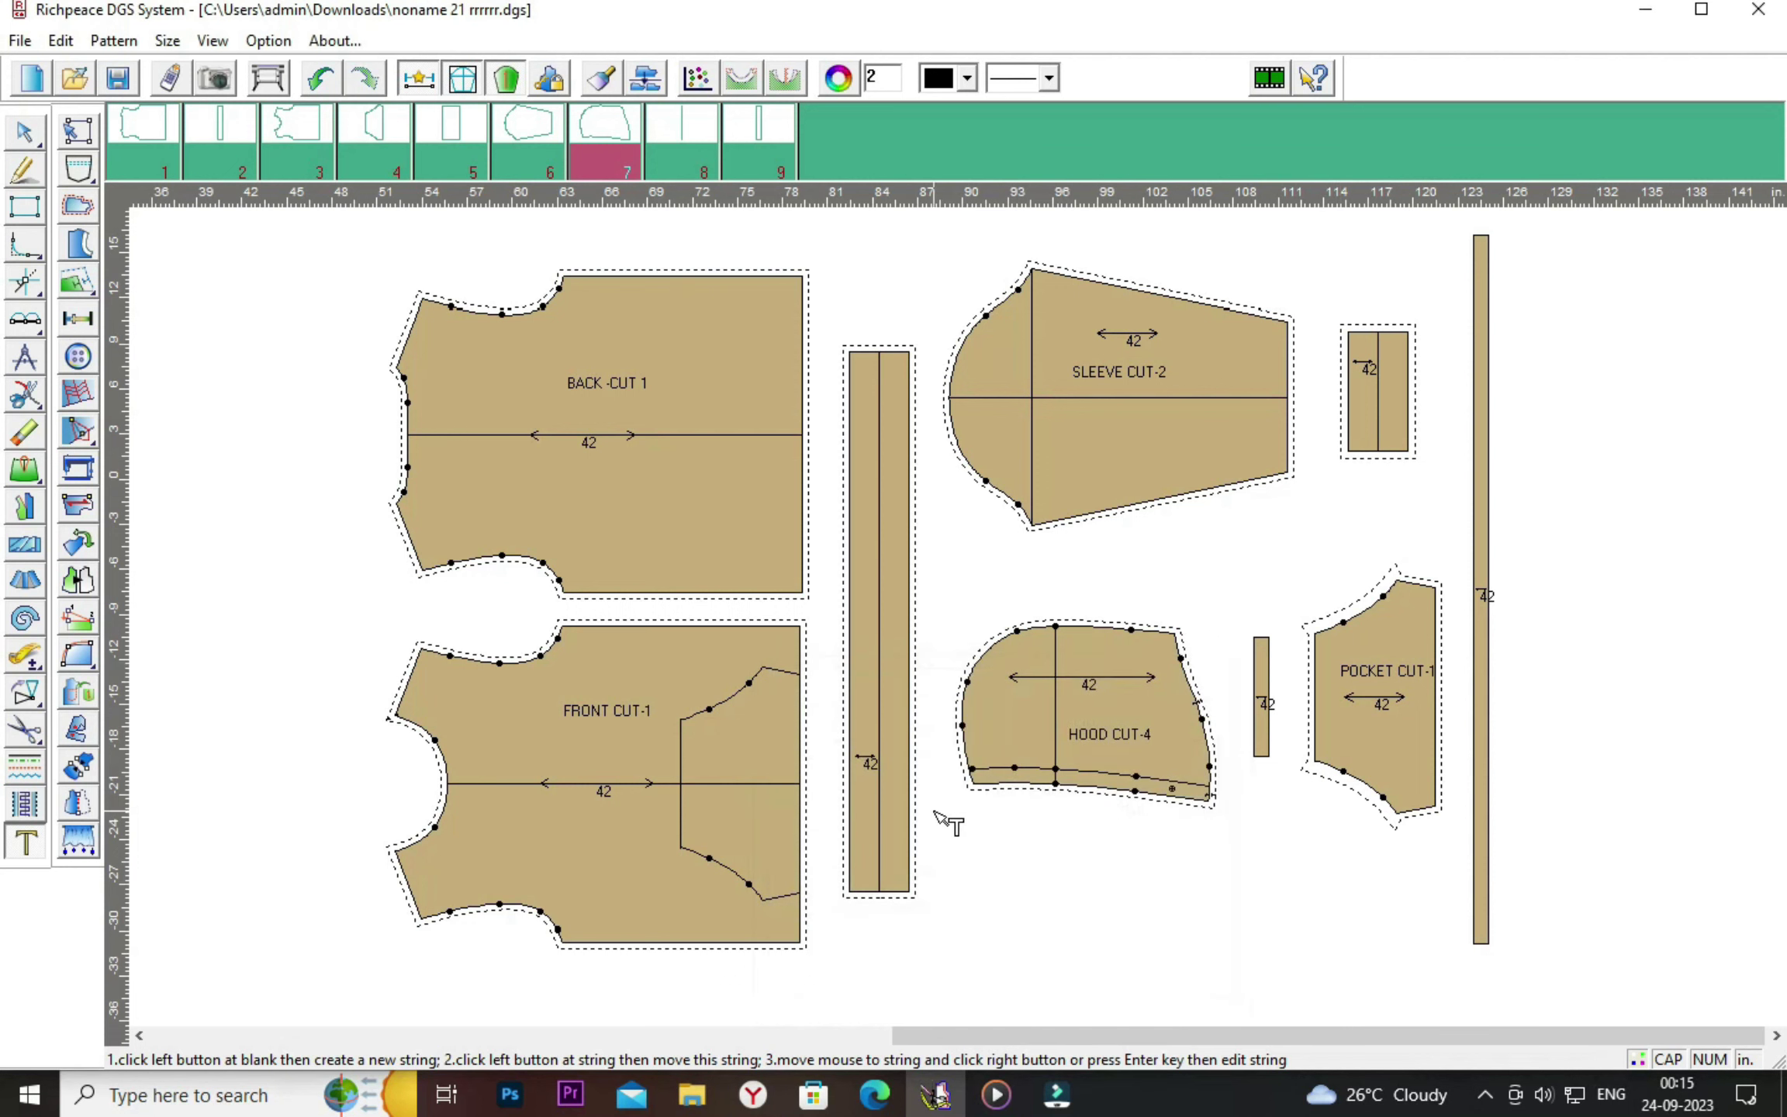
{"action": "left_click", "coordinate": [858, 598]}
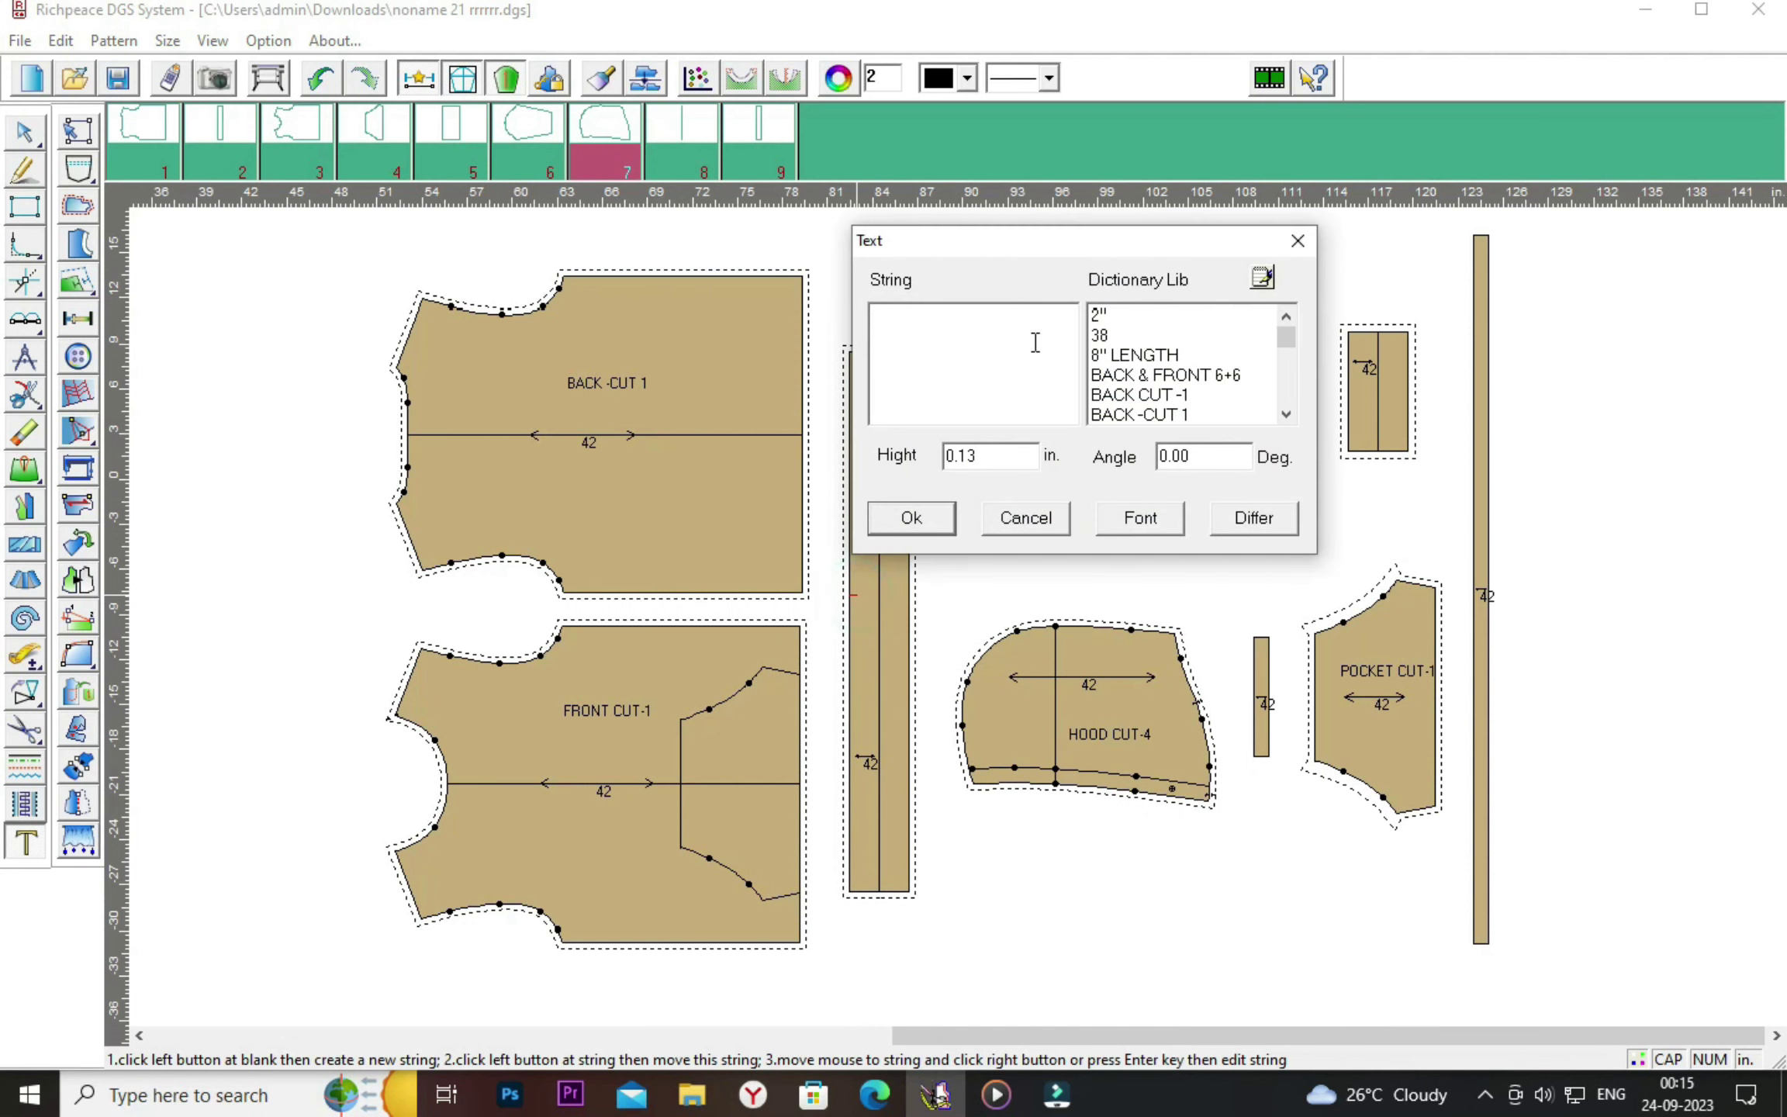
{"action": "left_click_drag", "start_coordinate": [991, 247], "coordinate": [1395, 285]}
{"action": "left_click", "coordinate": [1339, 366]}
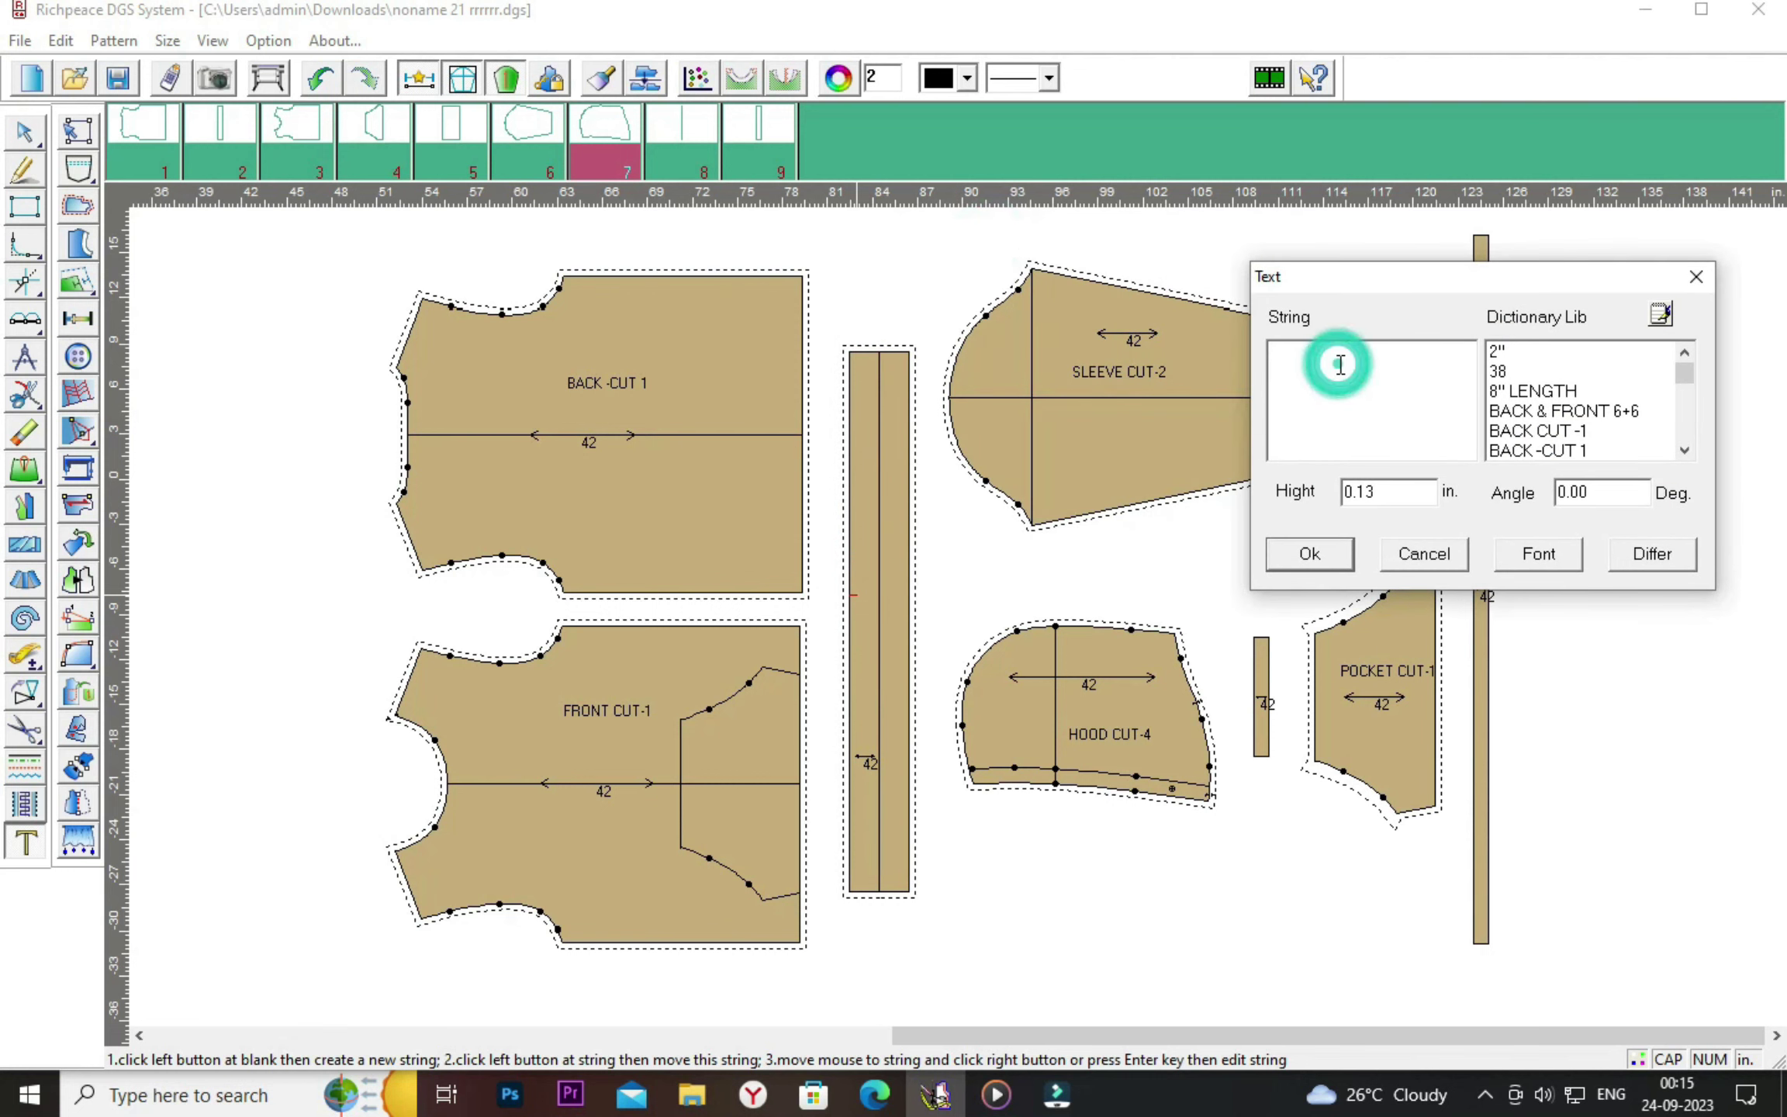
{"action": "type", "text": "BOT"}
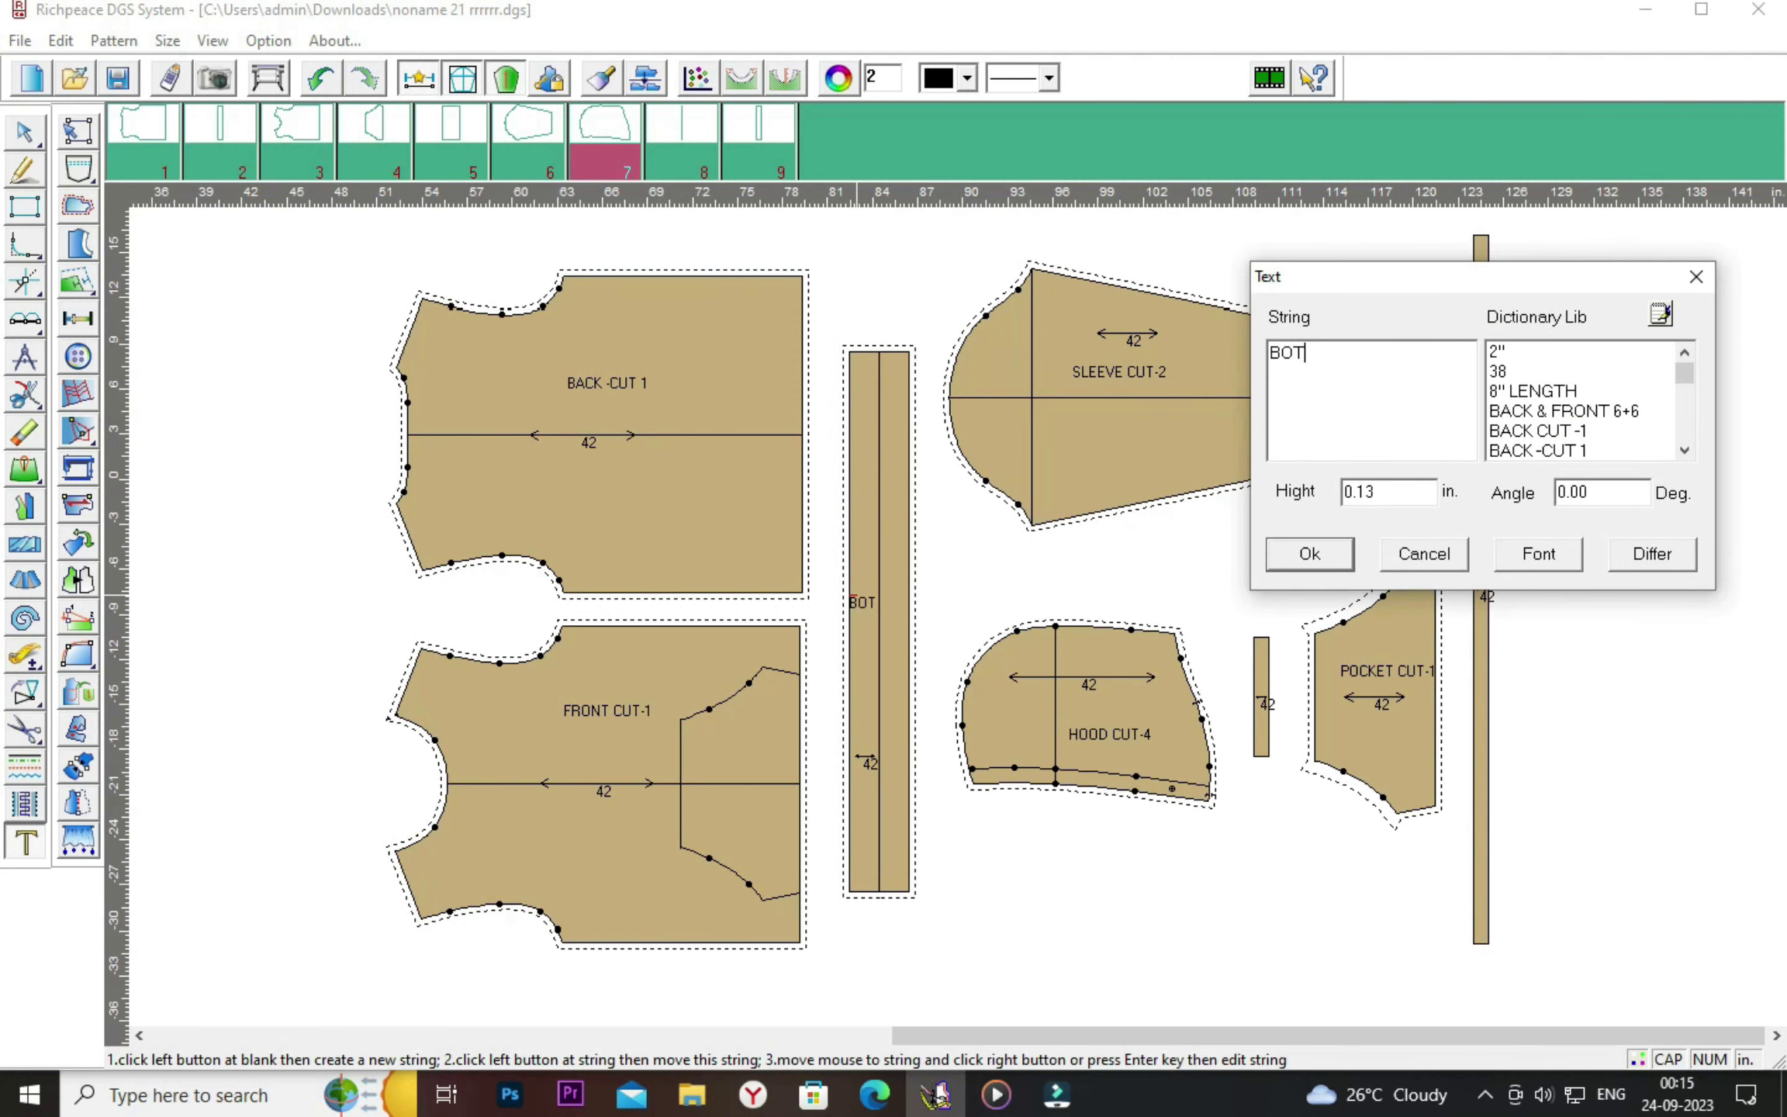
{"action": "type", "text": "TAM"}
{"action": "type", "text": " RIB"}
{"action": "type", "text": " CUT-1"}
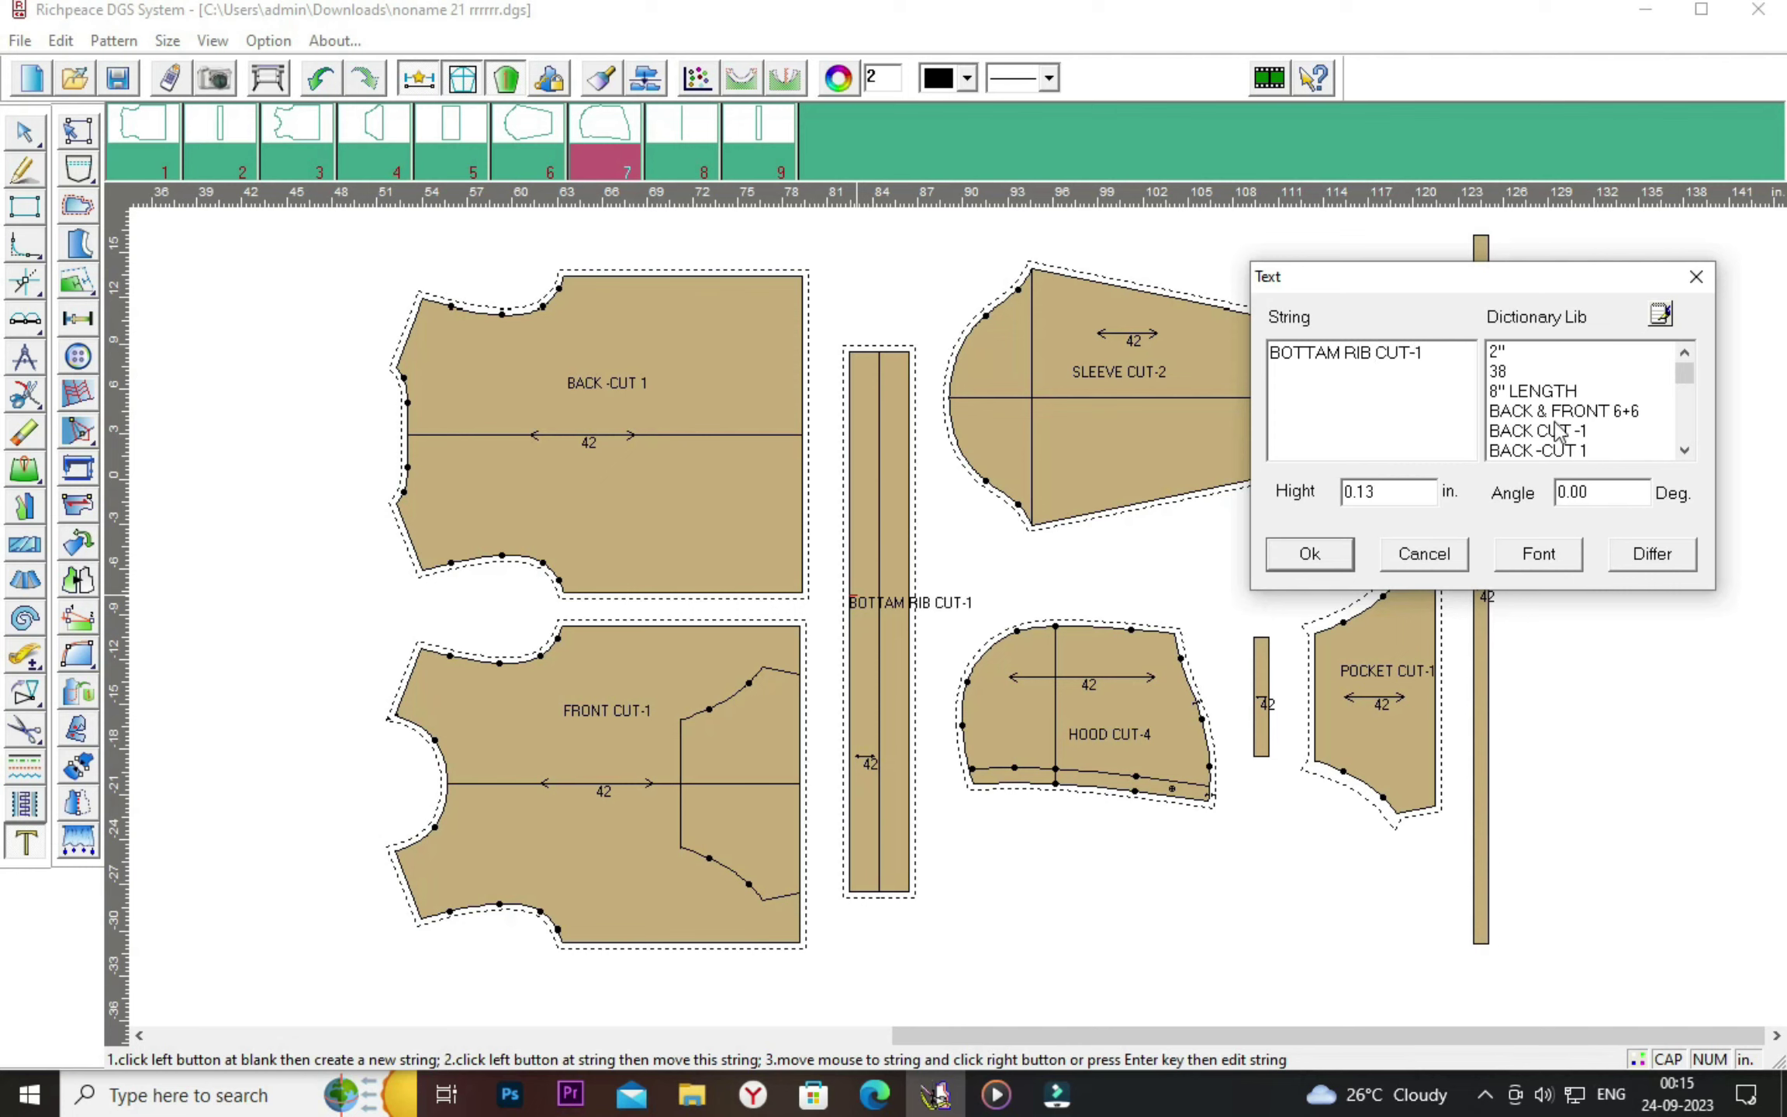
{"action": "left_click", "coordinate": [1334, 562]}
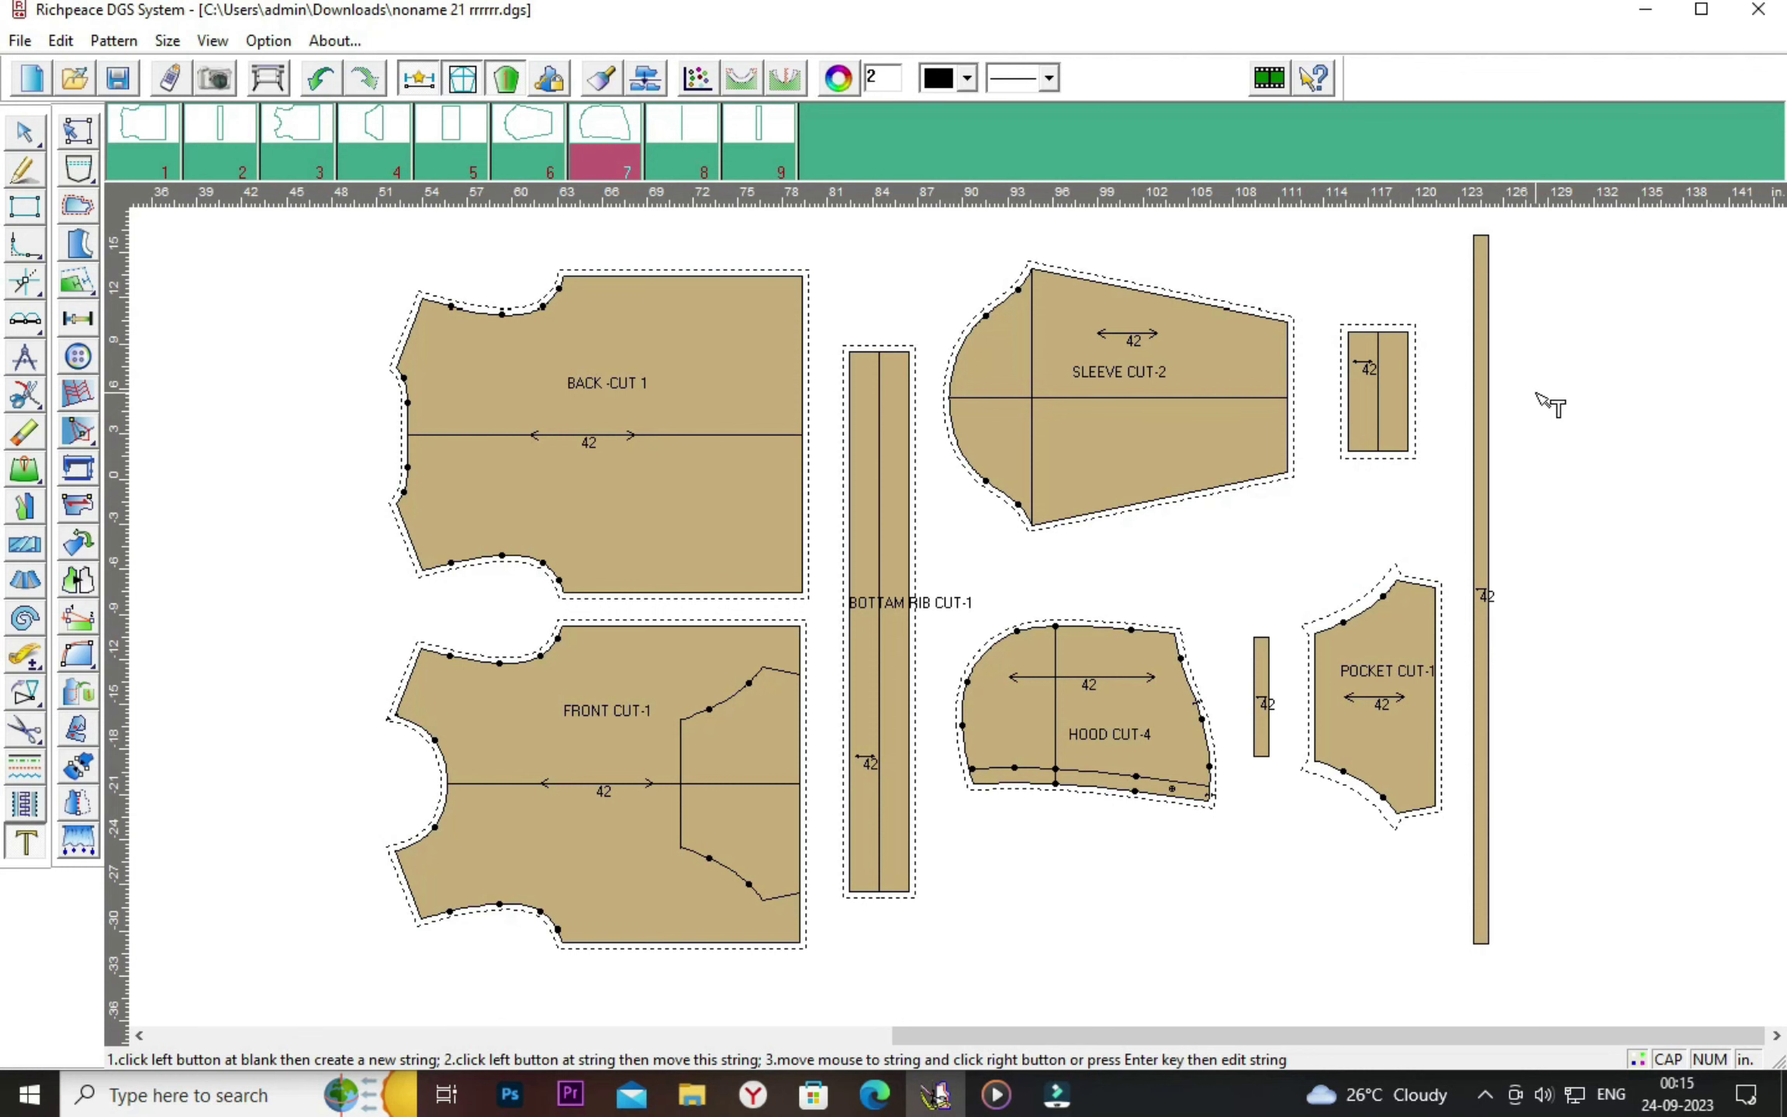
Label the small rib piece SLEEVE BOTTAM RIB CUT -2.
{"action": "left_click", "coordinate": [1354, 400]}
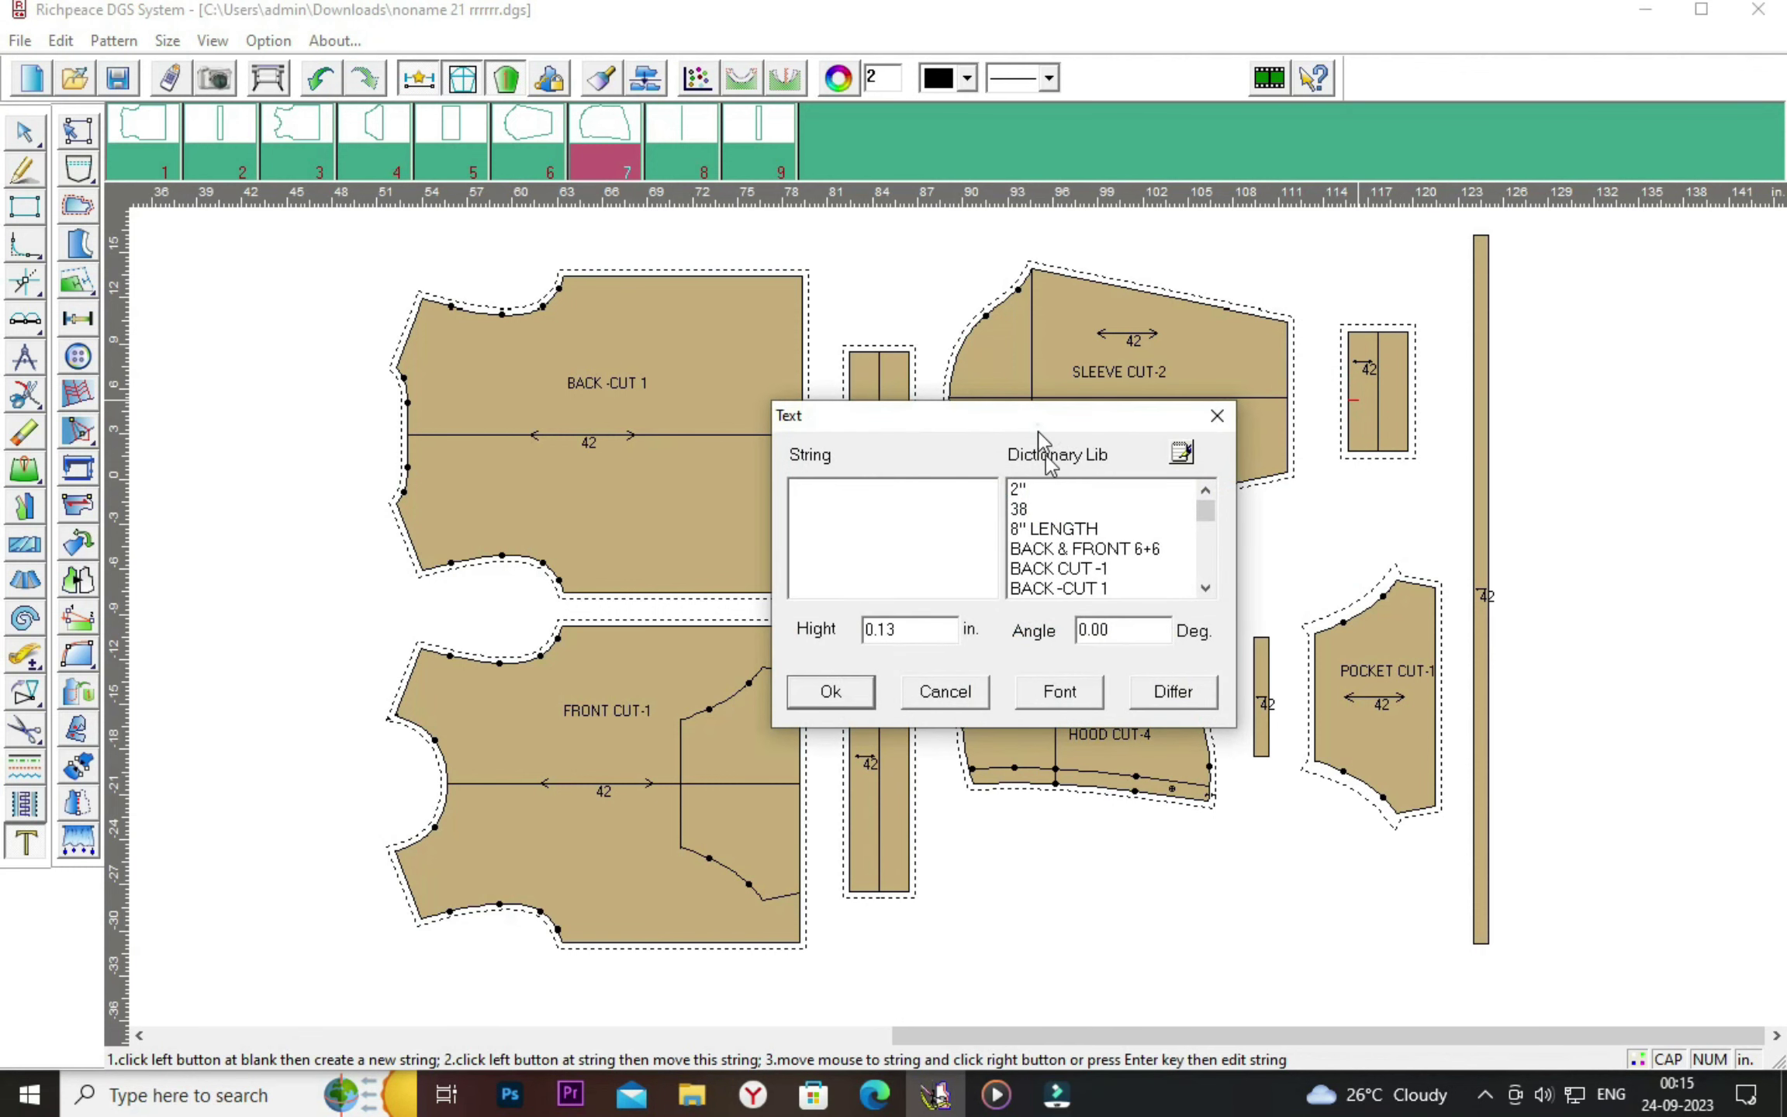
{"action": "left_click_drag", "start_coordinate": [1043, 423], "coordinate": [1534, 521]}
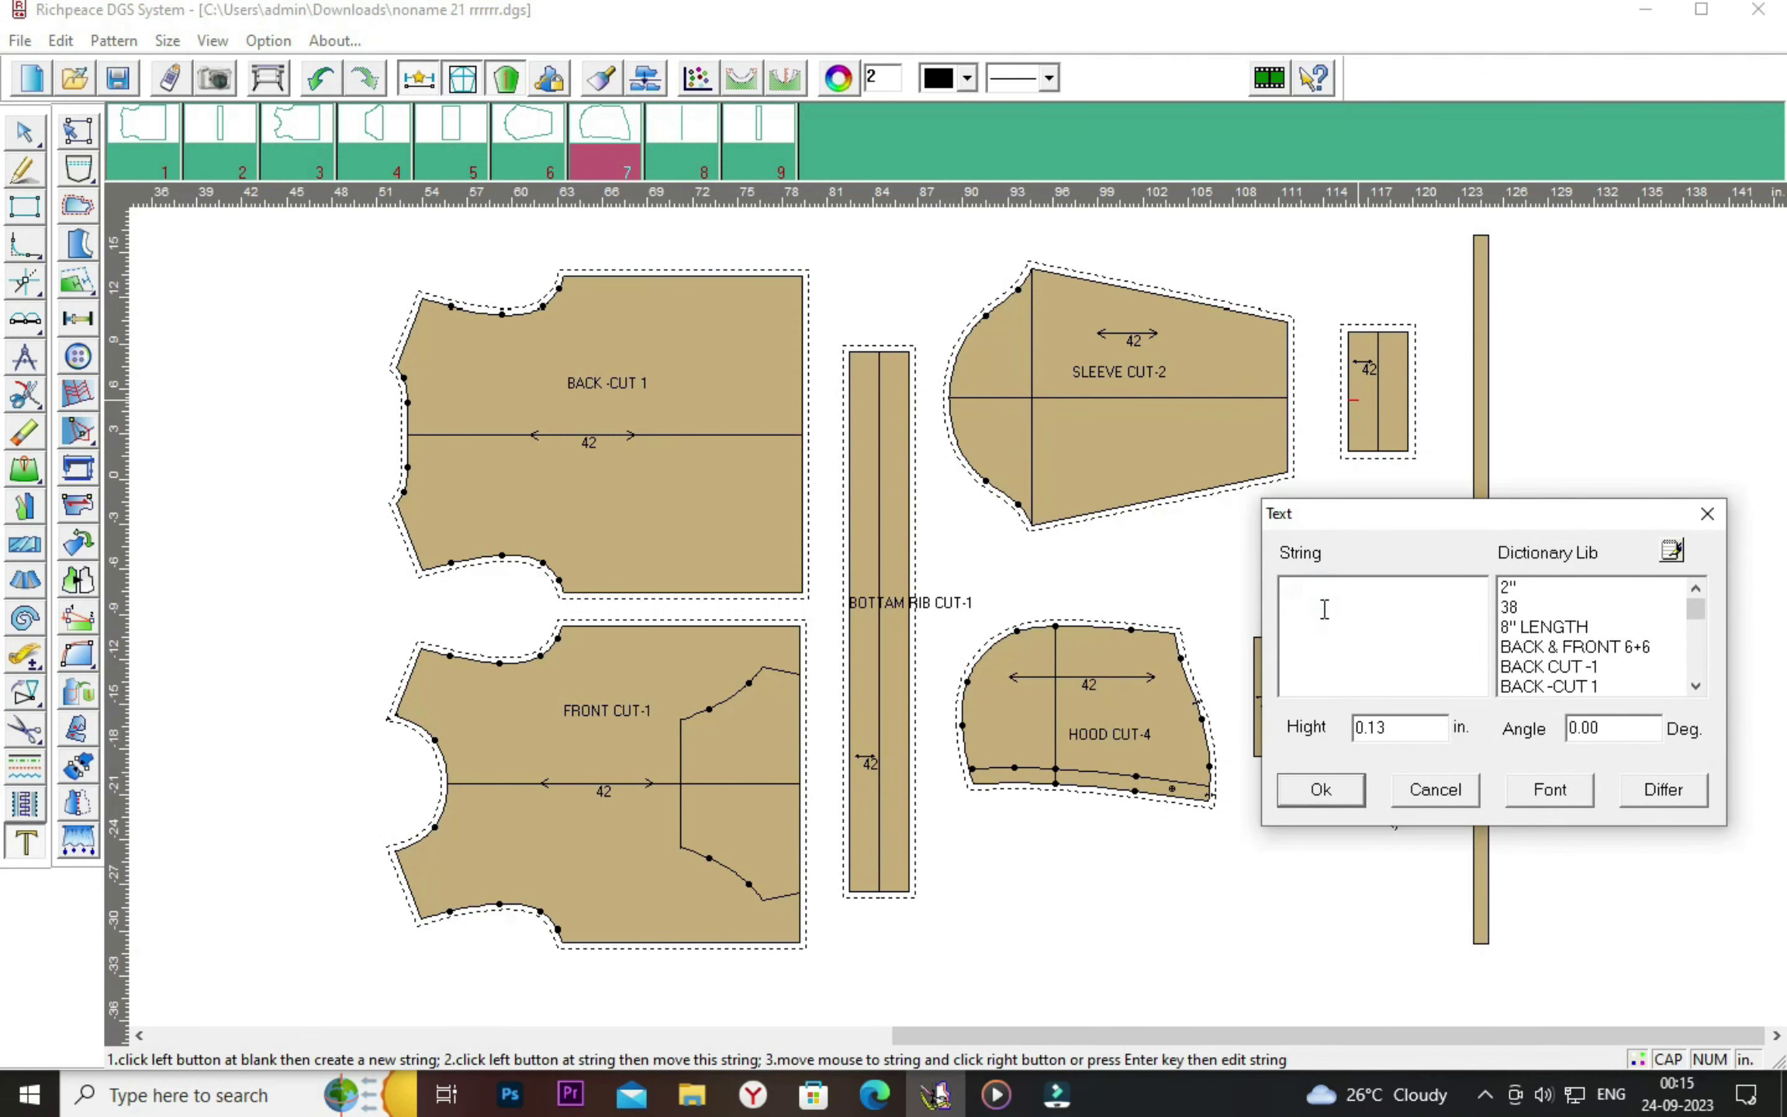
{"action": "type", "text": "SLEE"}
{"action": "type", "text": "VE B"}
{"action": "type", "text": "OTTAM "}
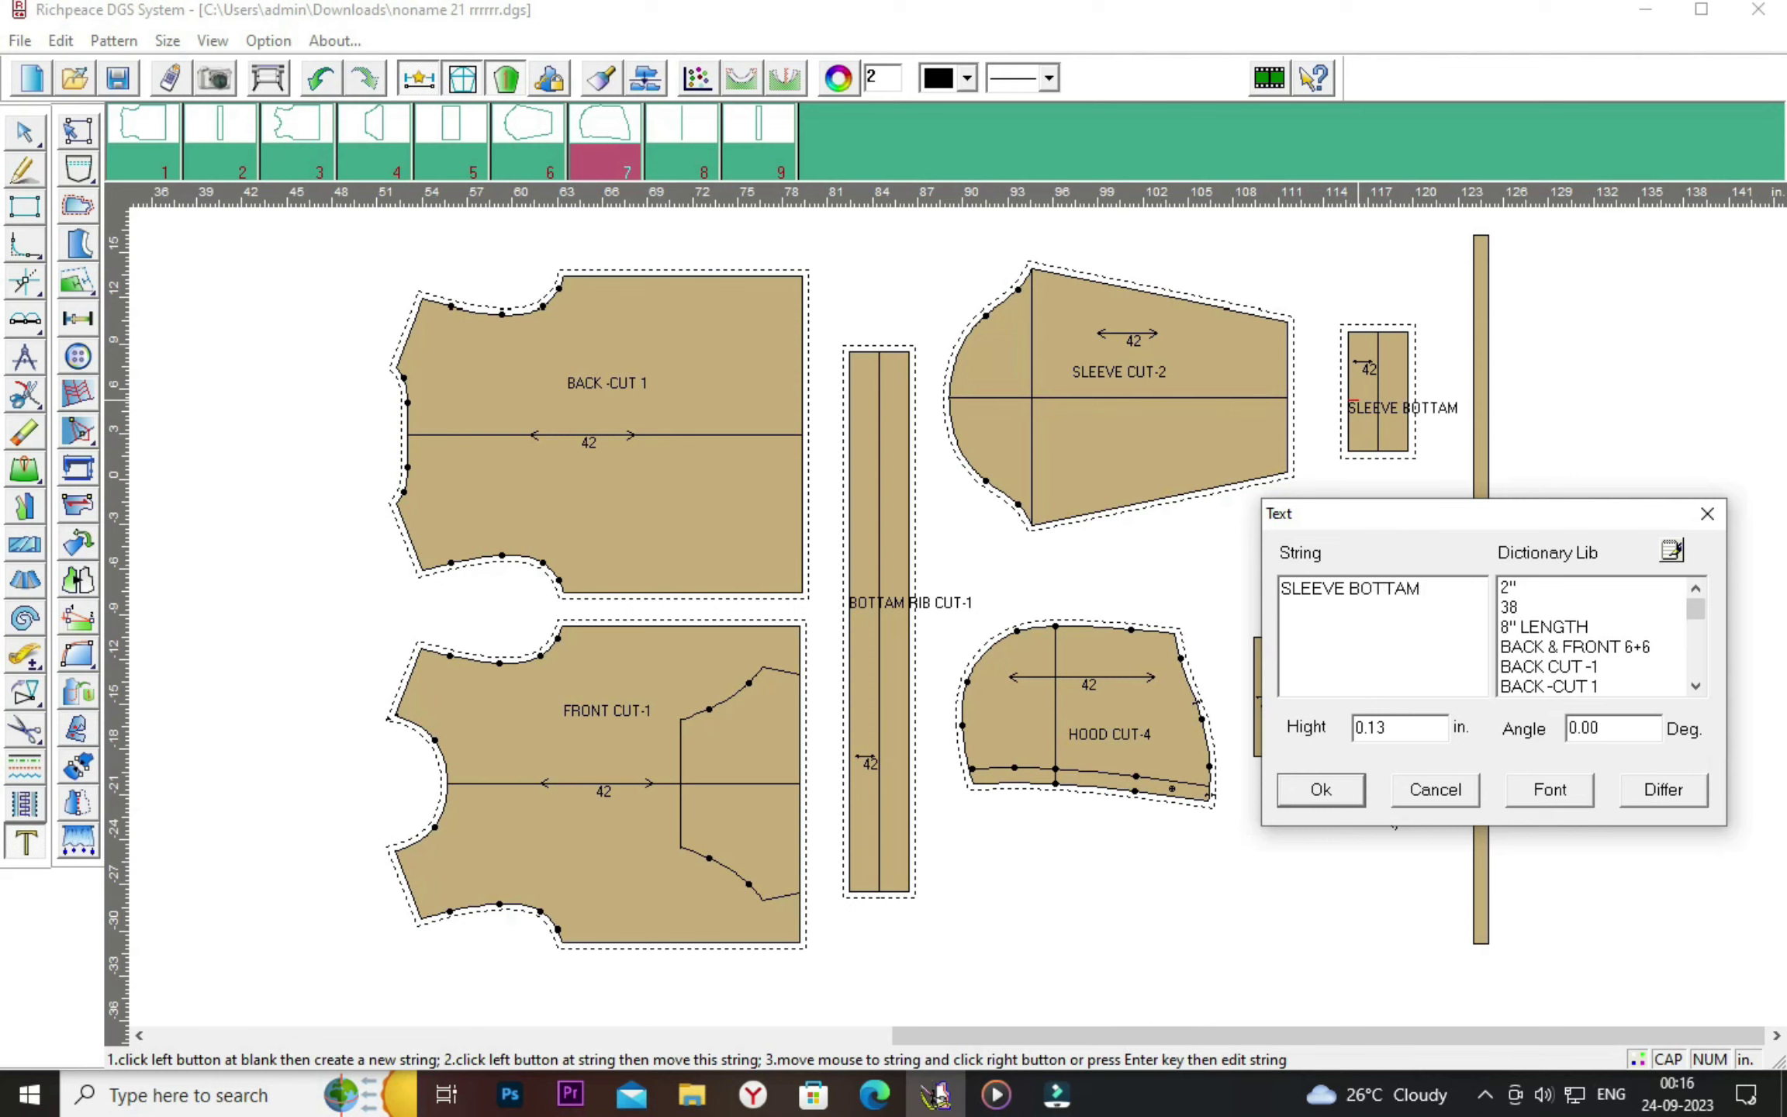
{"action": "type", "text": "RI"}
{"action": "type", "text": "B "}
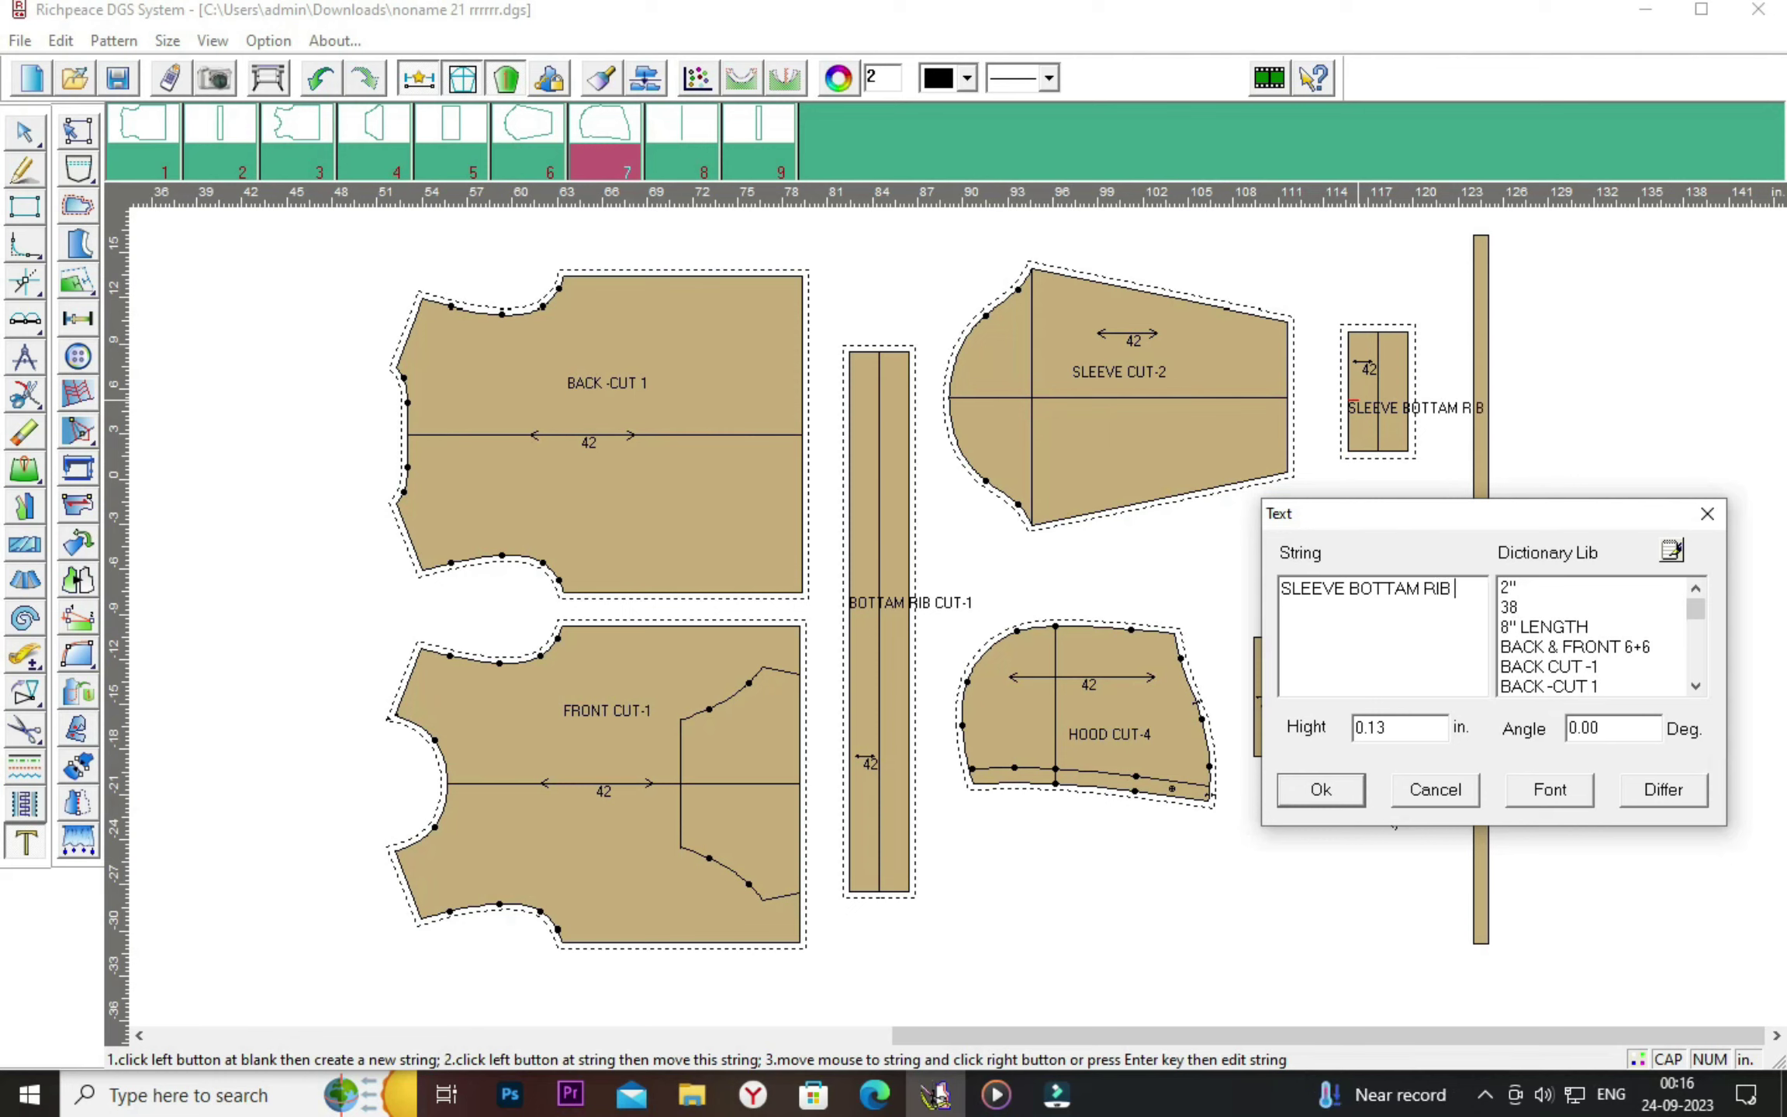
{"action": "type", "text": "CUT"}
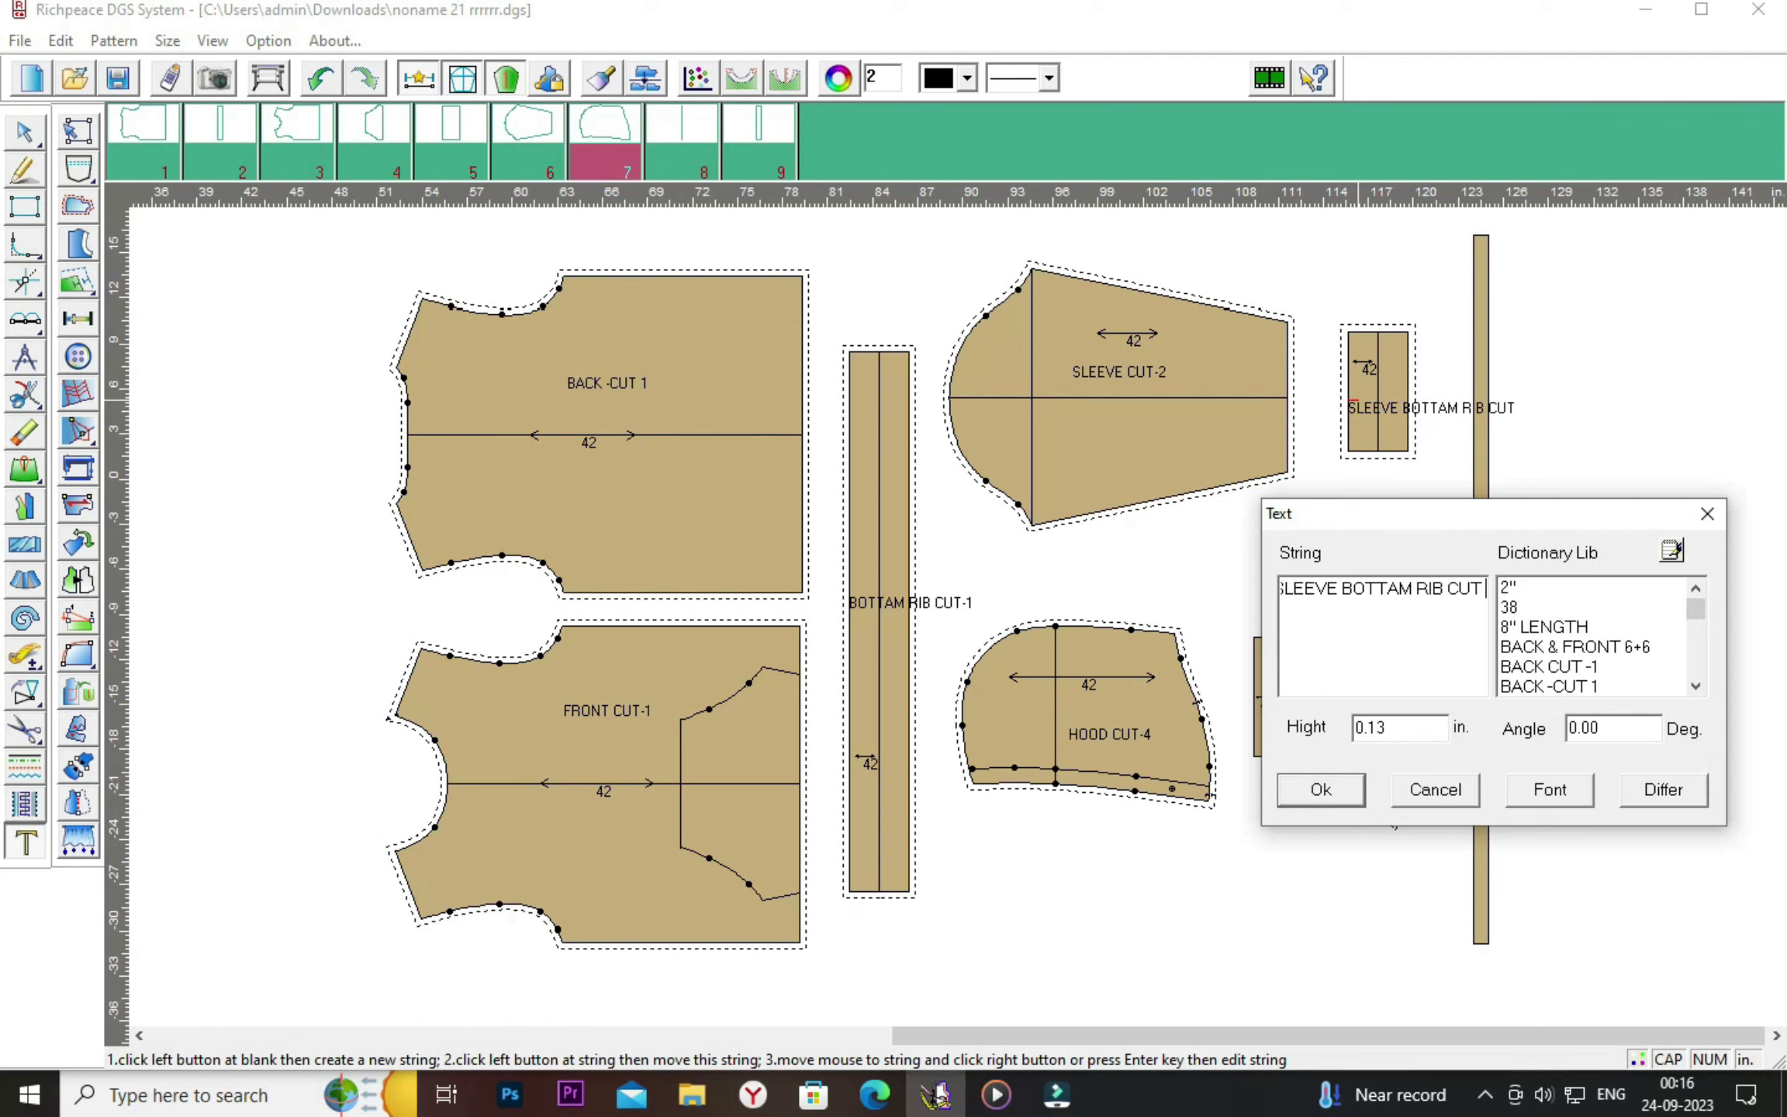
{"action": "type", "text": " -2"}
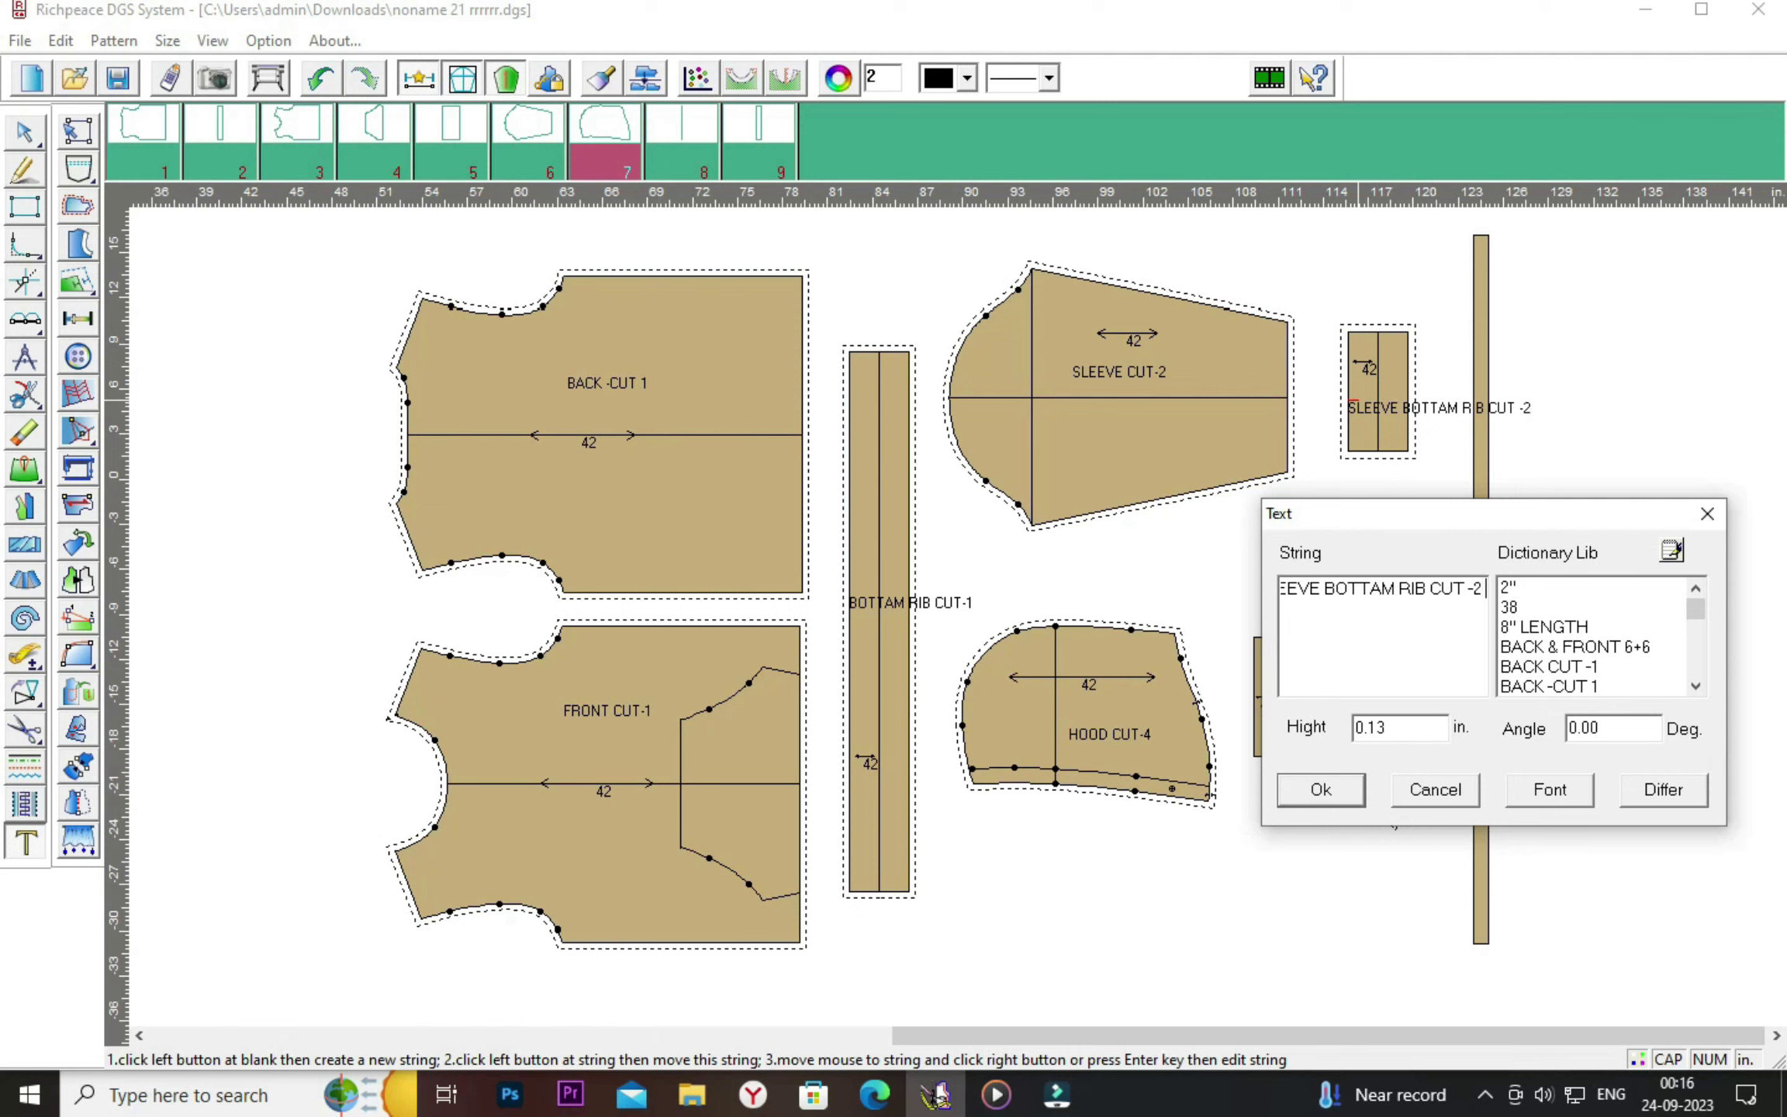
{"action": "left_click", "coordinate": [1319, 791]}
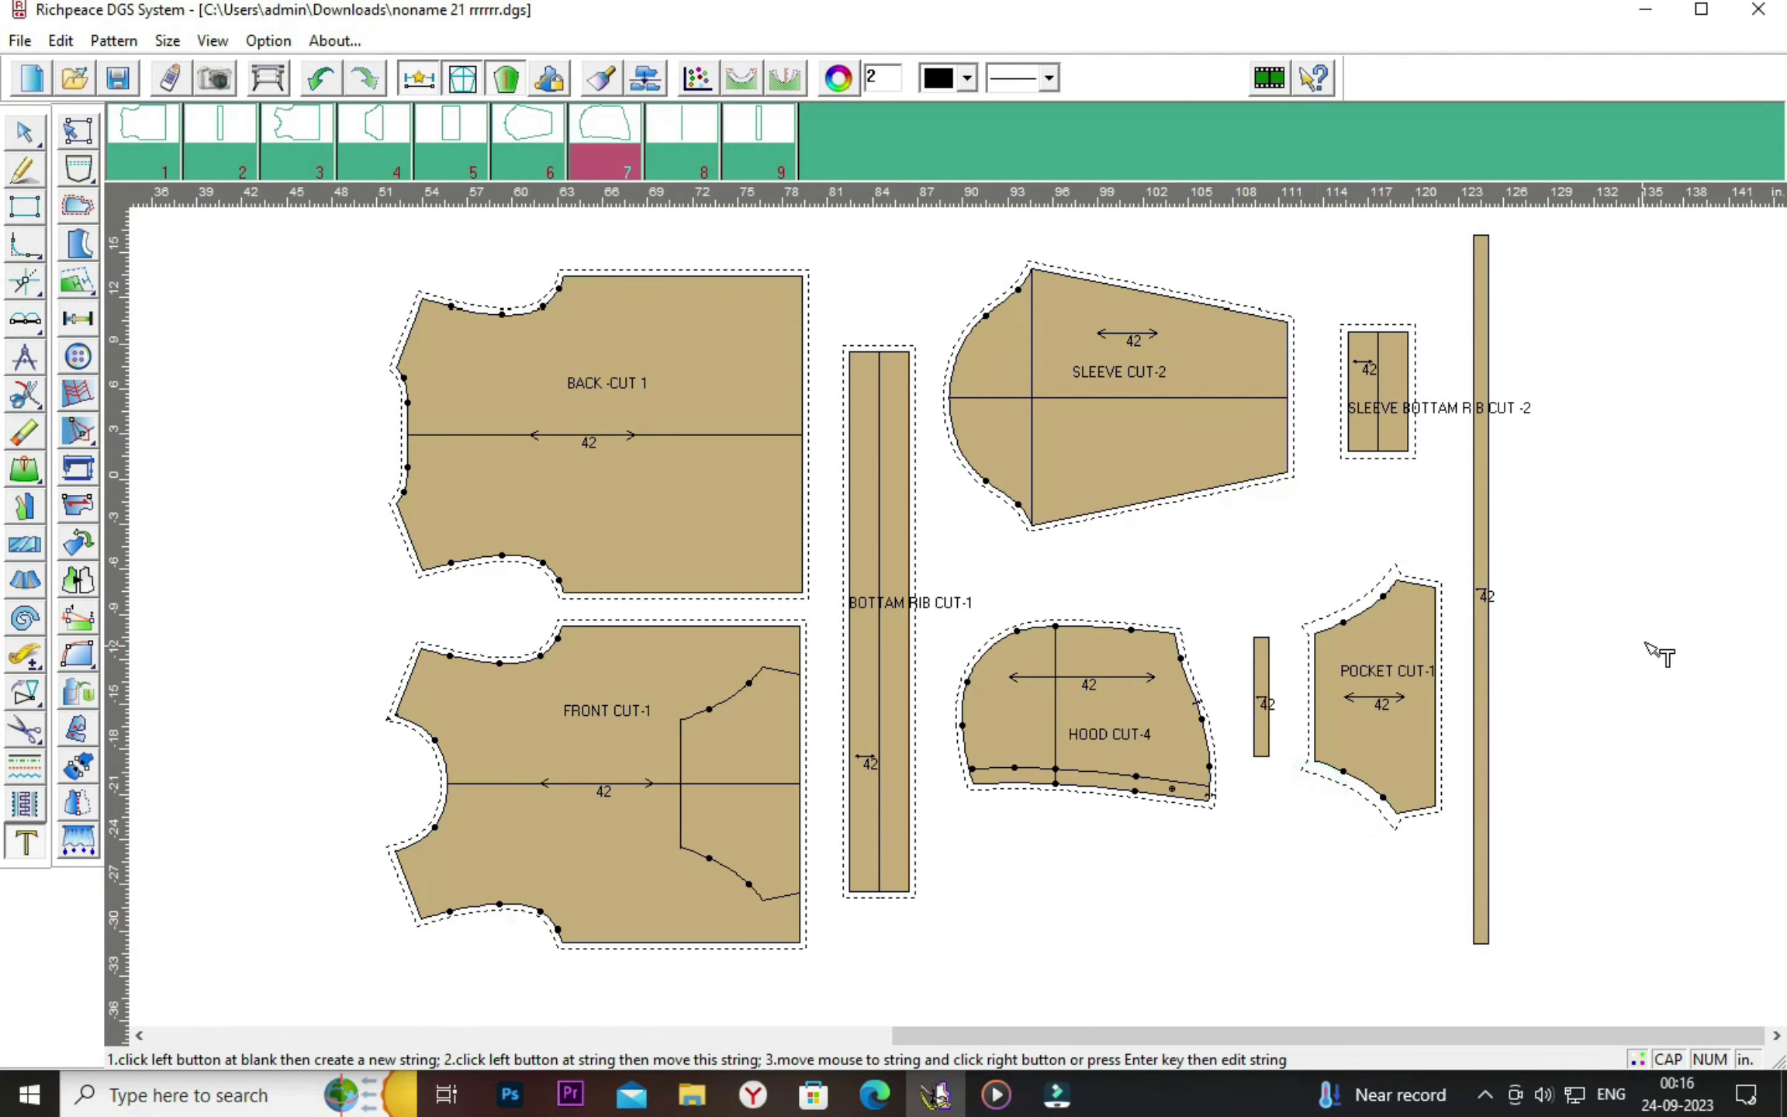
Measure the hood's centre line length and show seam lines on all pieces with F7.
{"action": "right_click", "coordinate": [227, 347]}
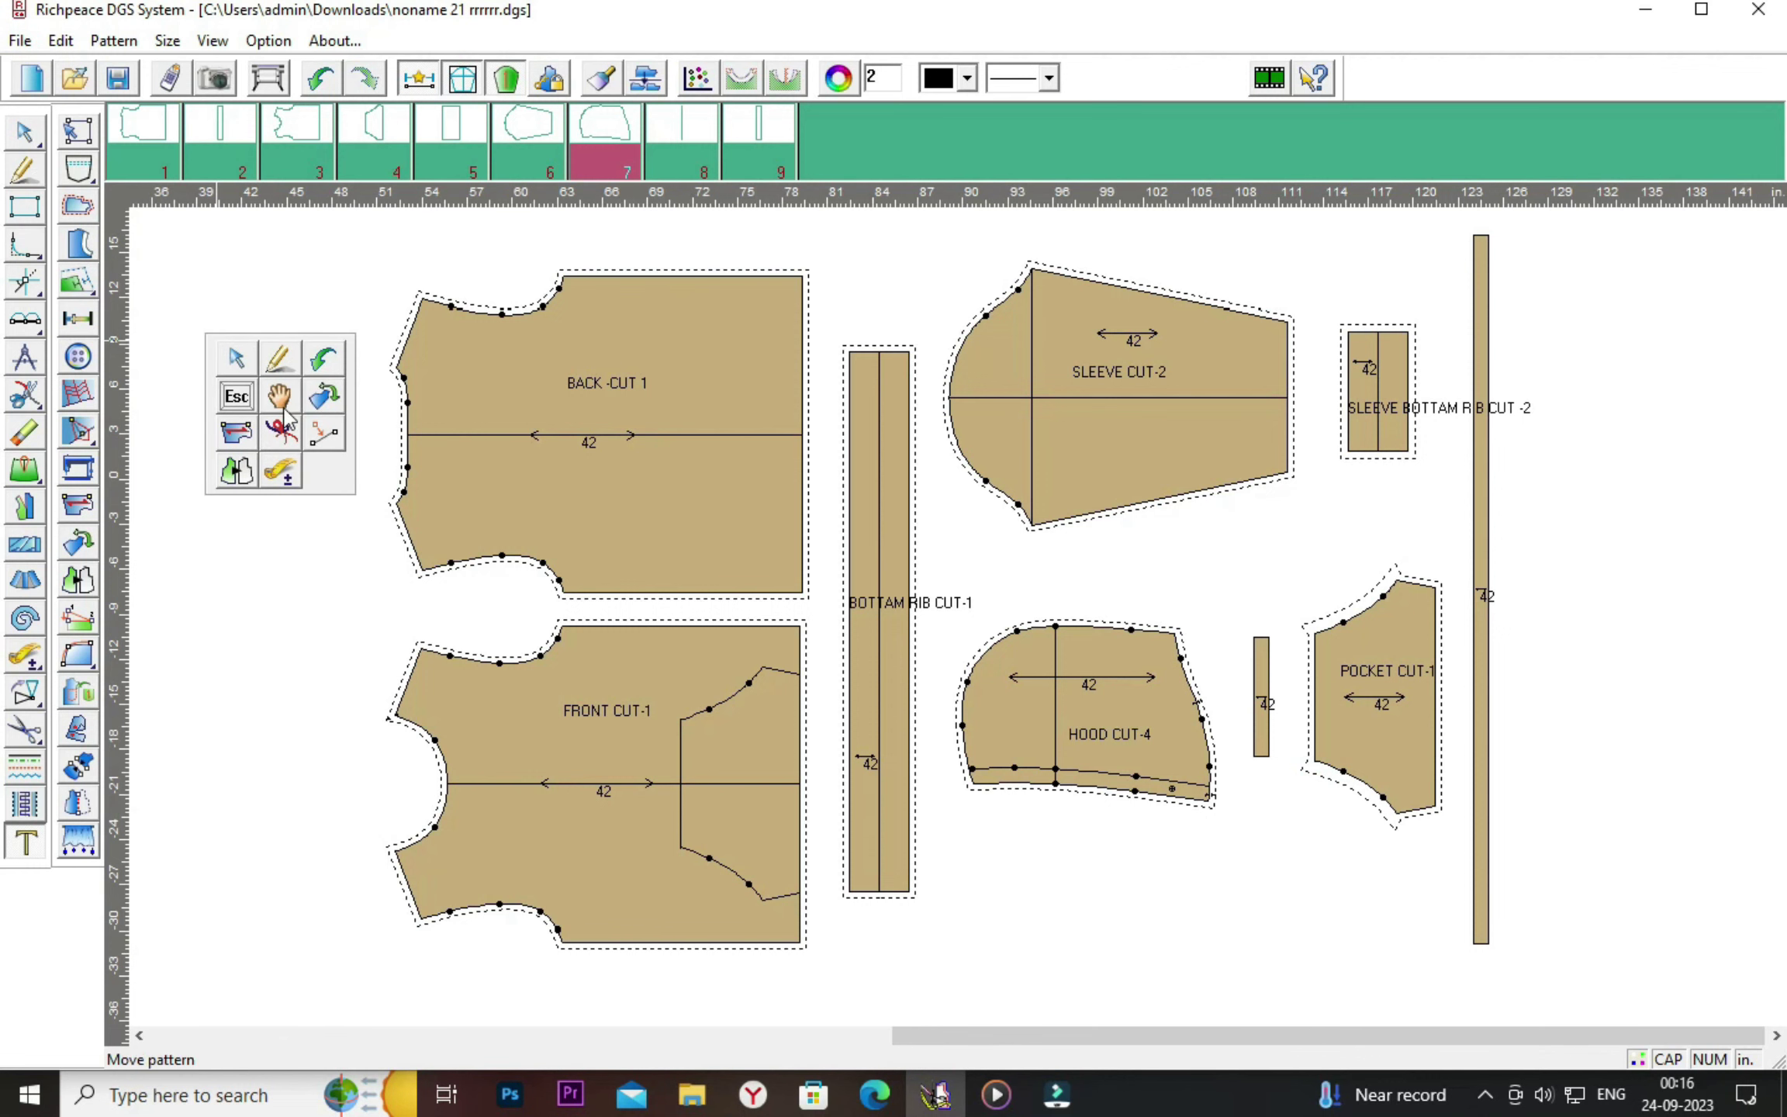
{"action": "left_click", "coordinate": [279, 400]}
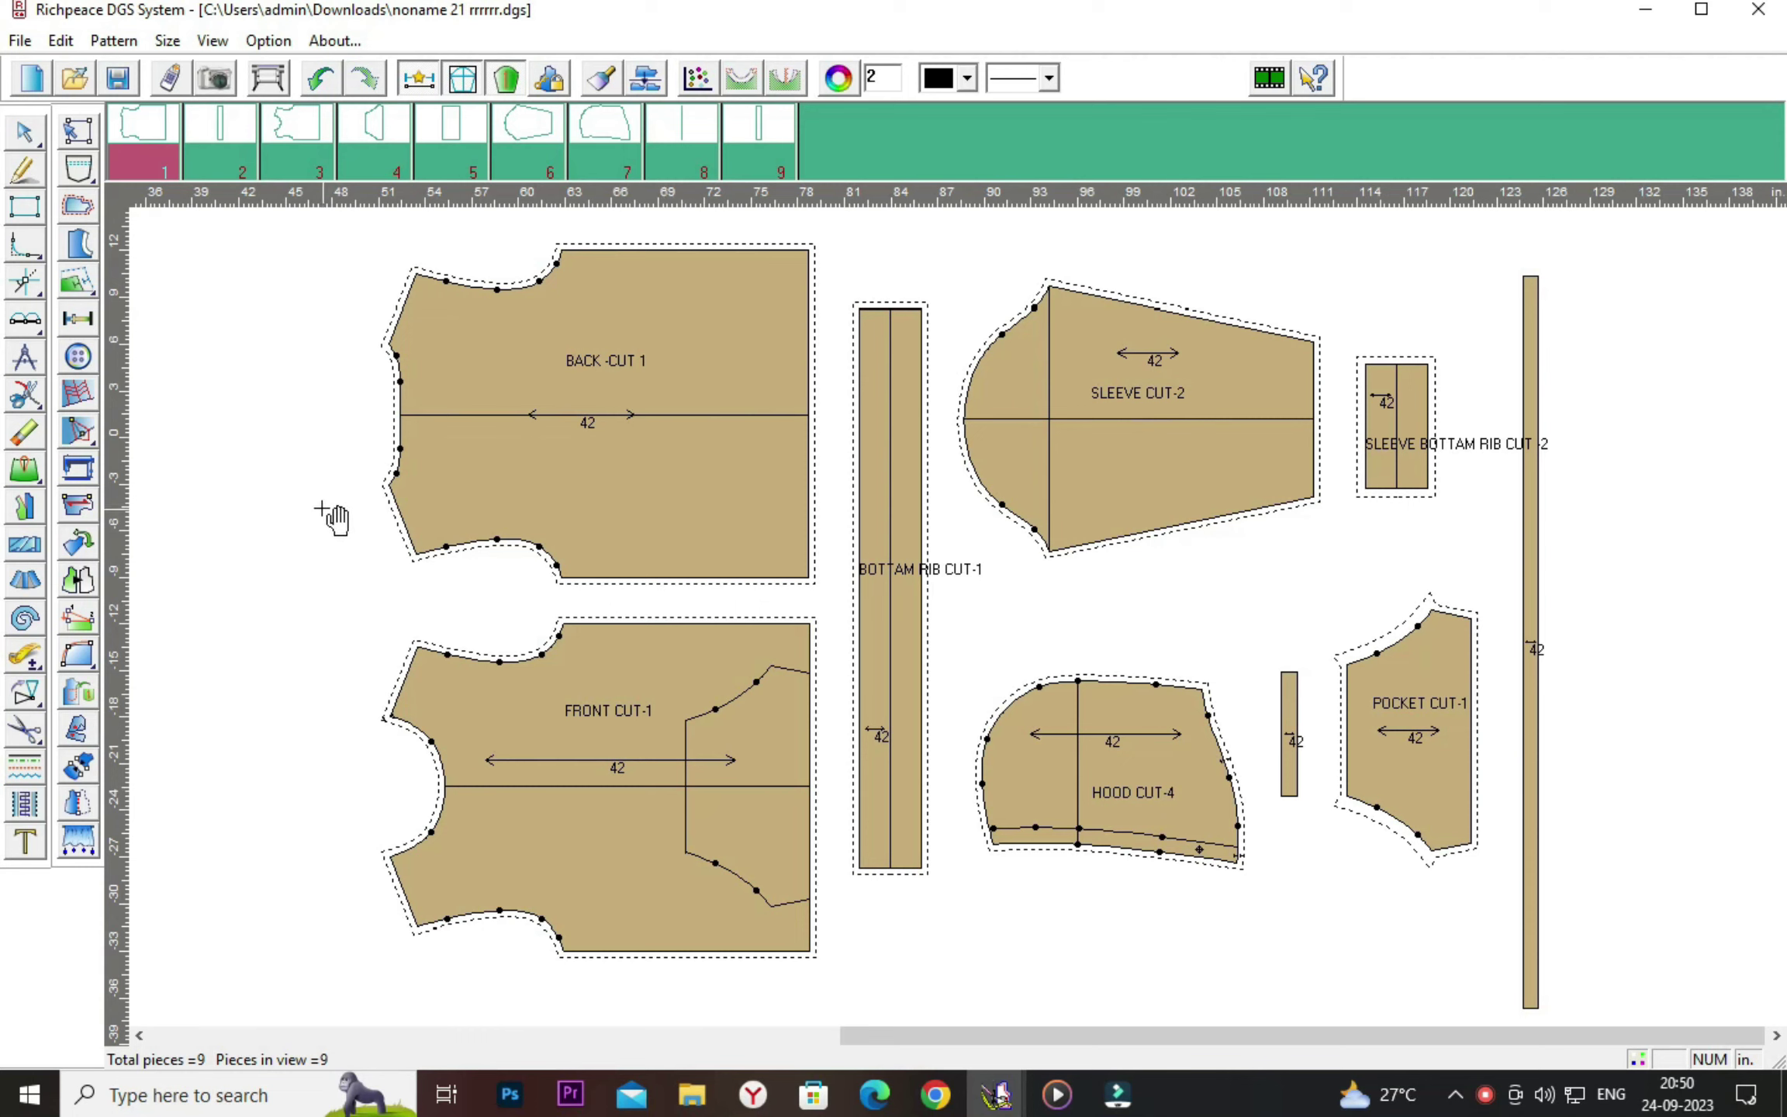
{"action": "left_click", "coordinate": [25, 657]}
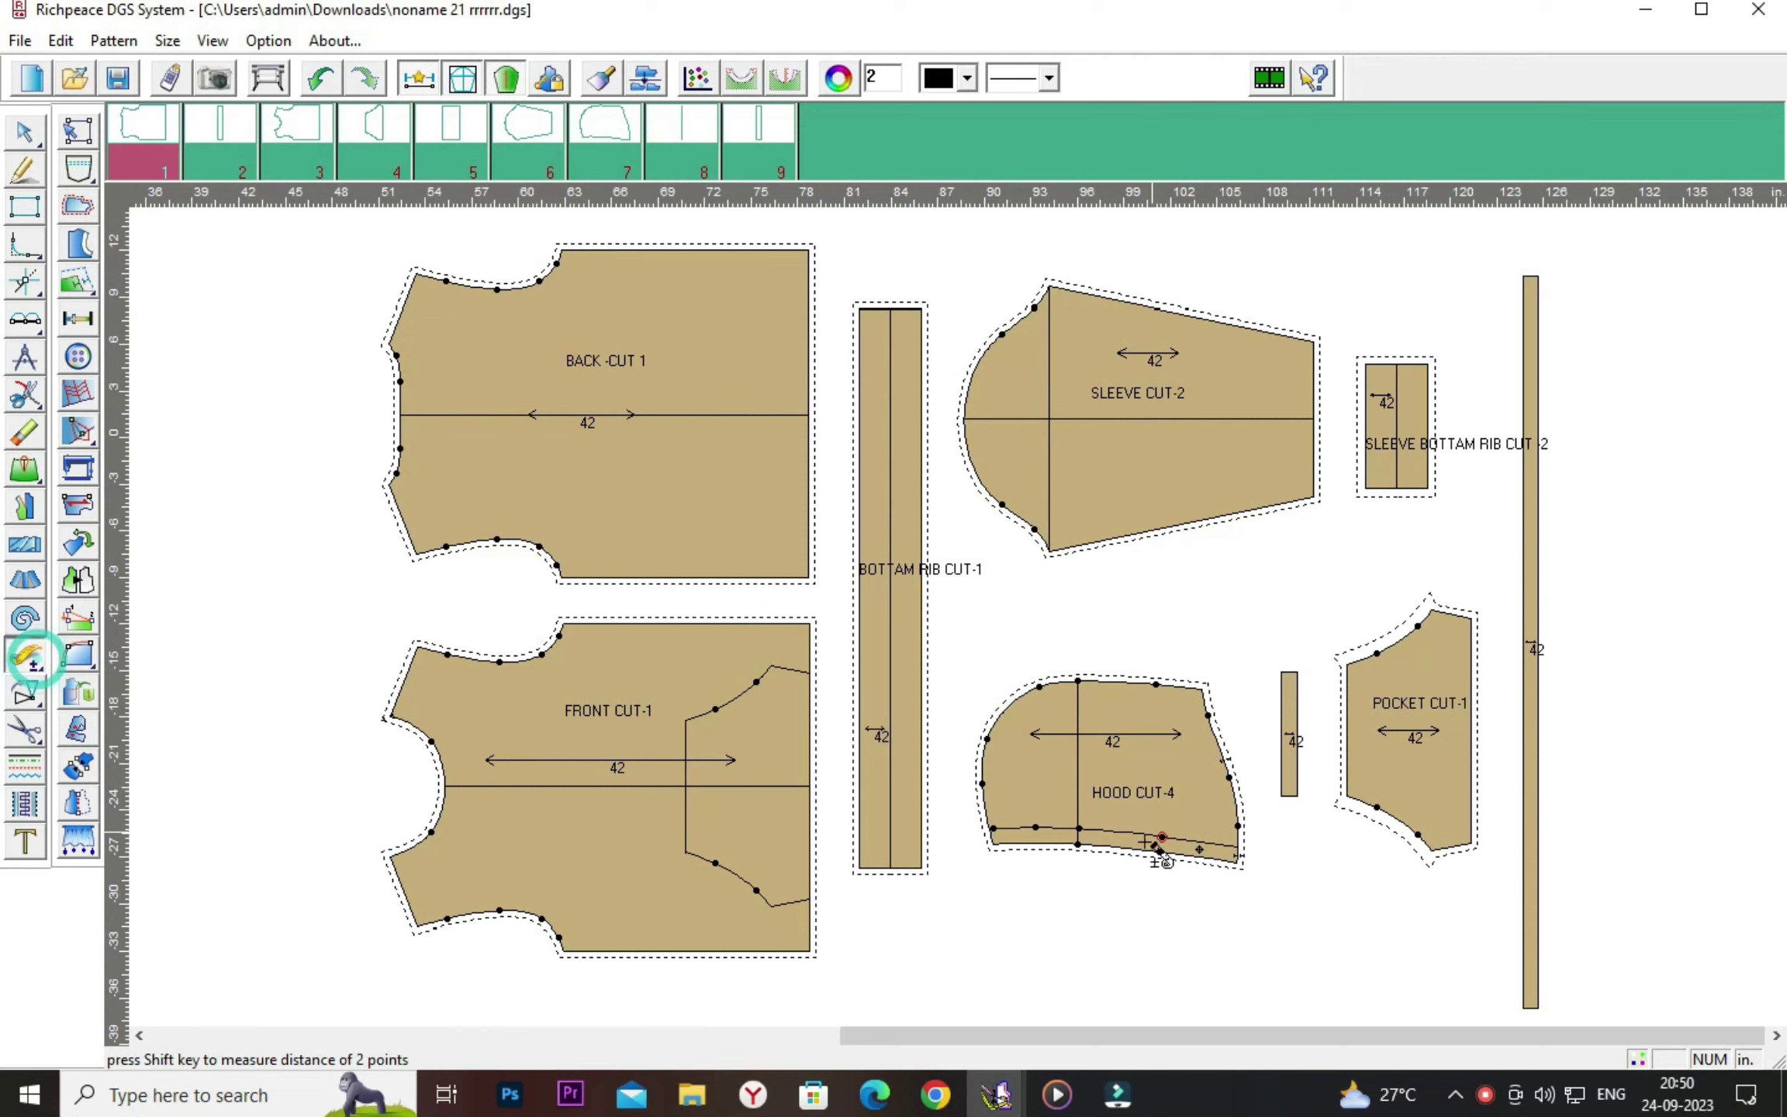
{"action": "left_click", "coordinate": [1078, 768]}
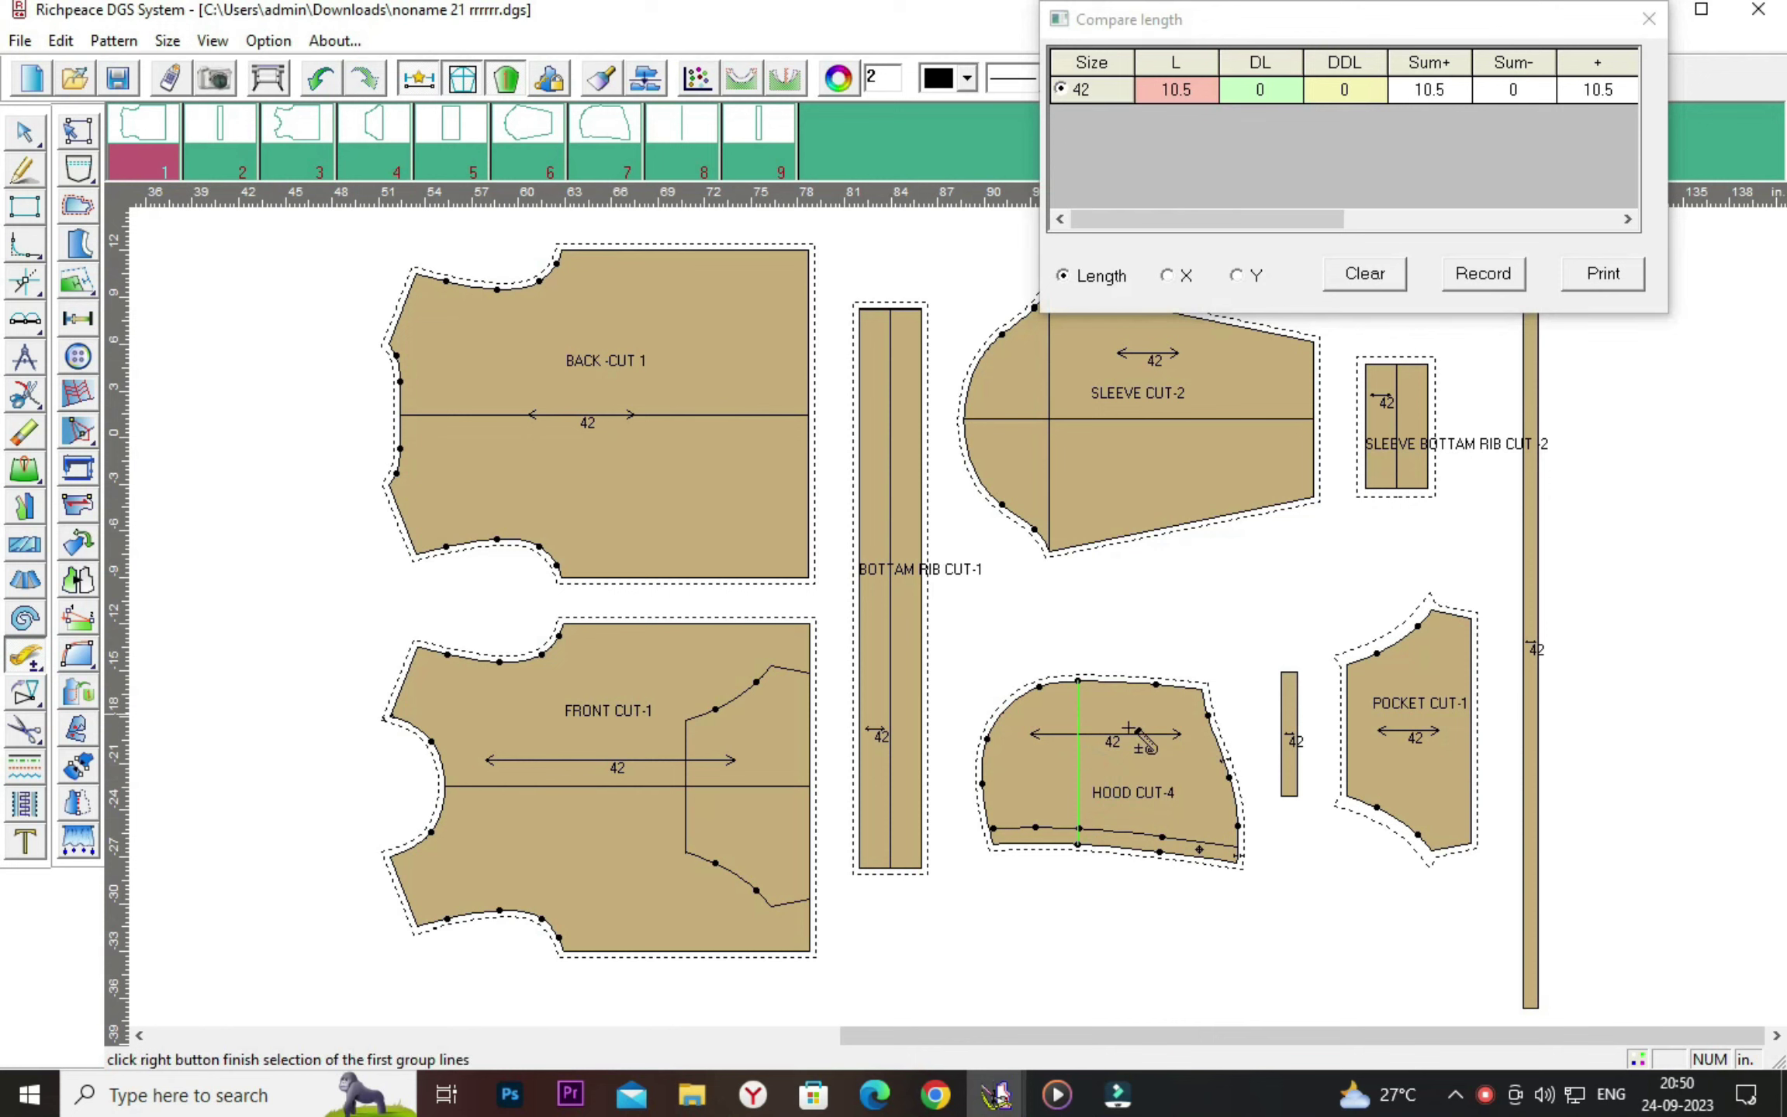
{"action": "left_click", "coordinate": [1649, 19]}
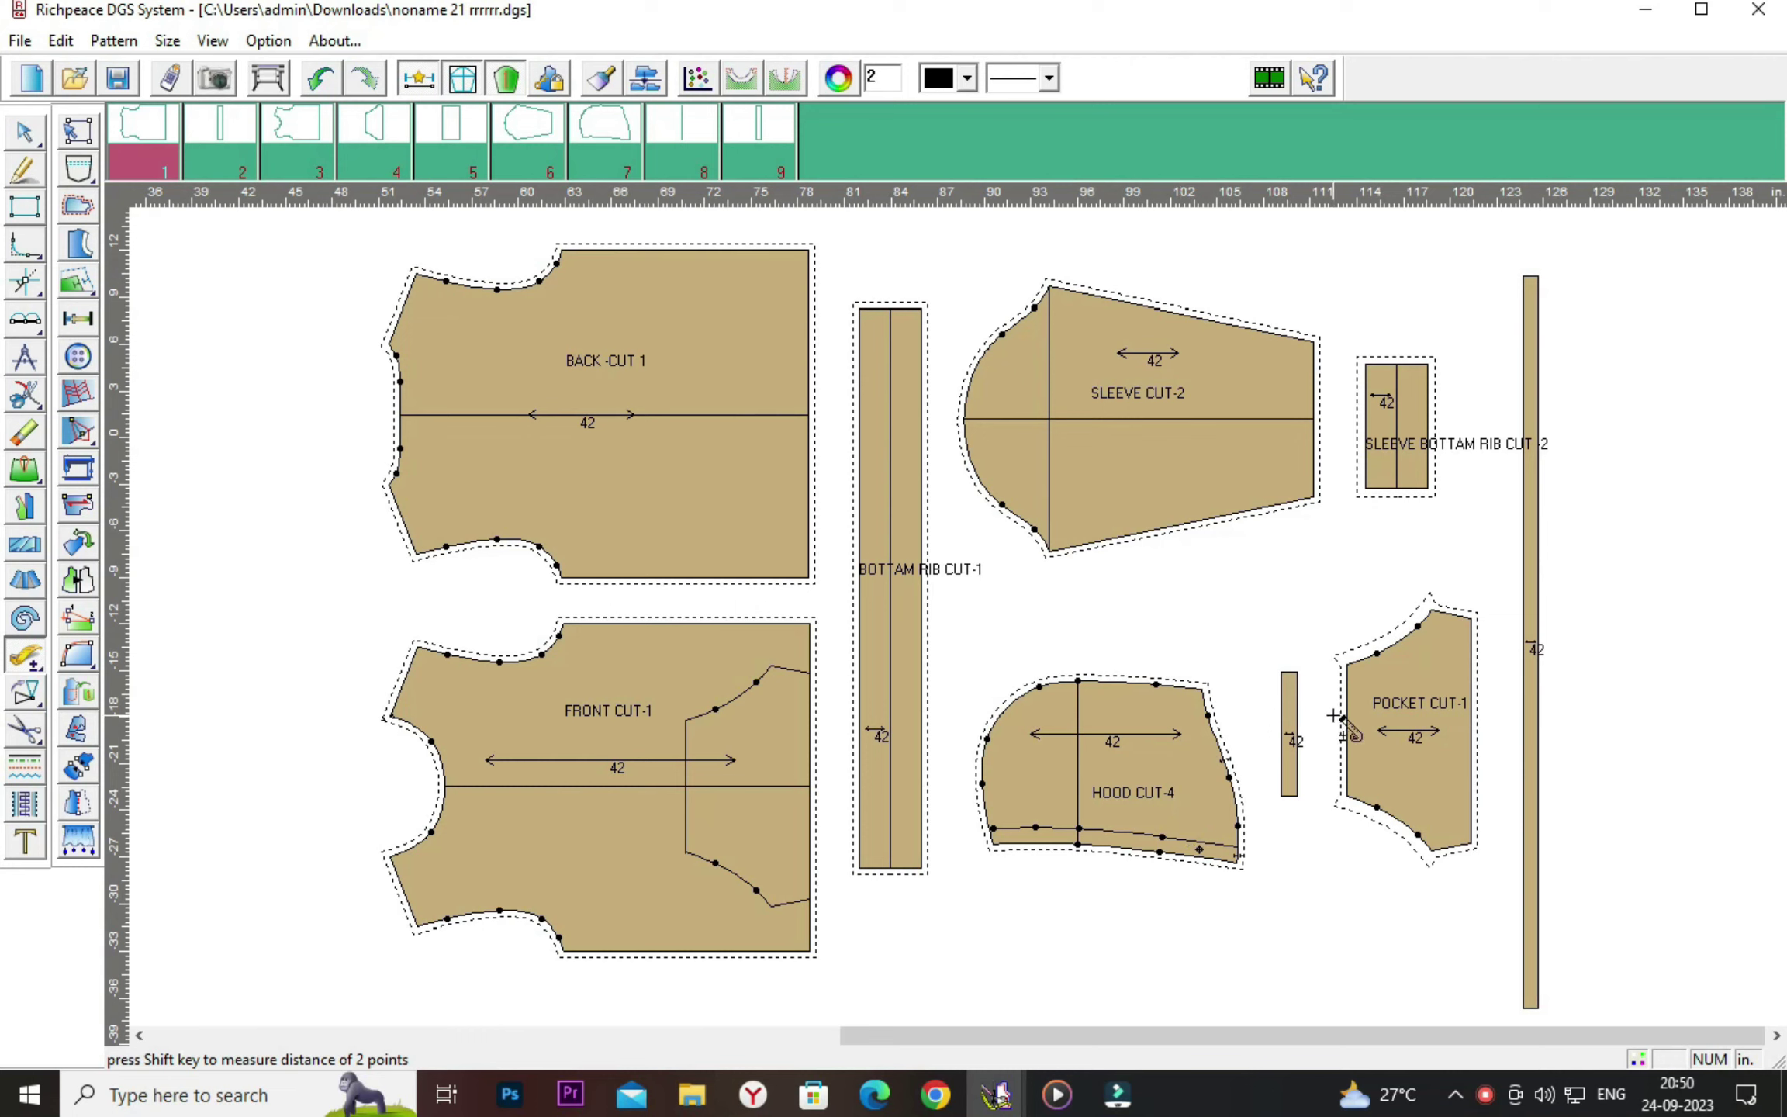
{"action": "key", "text": "F7"}
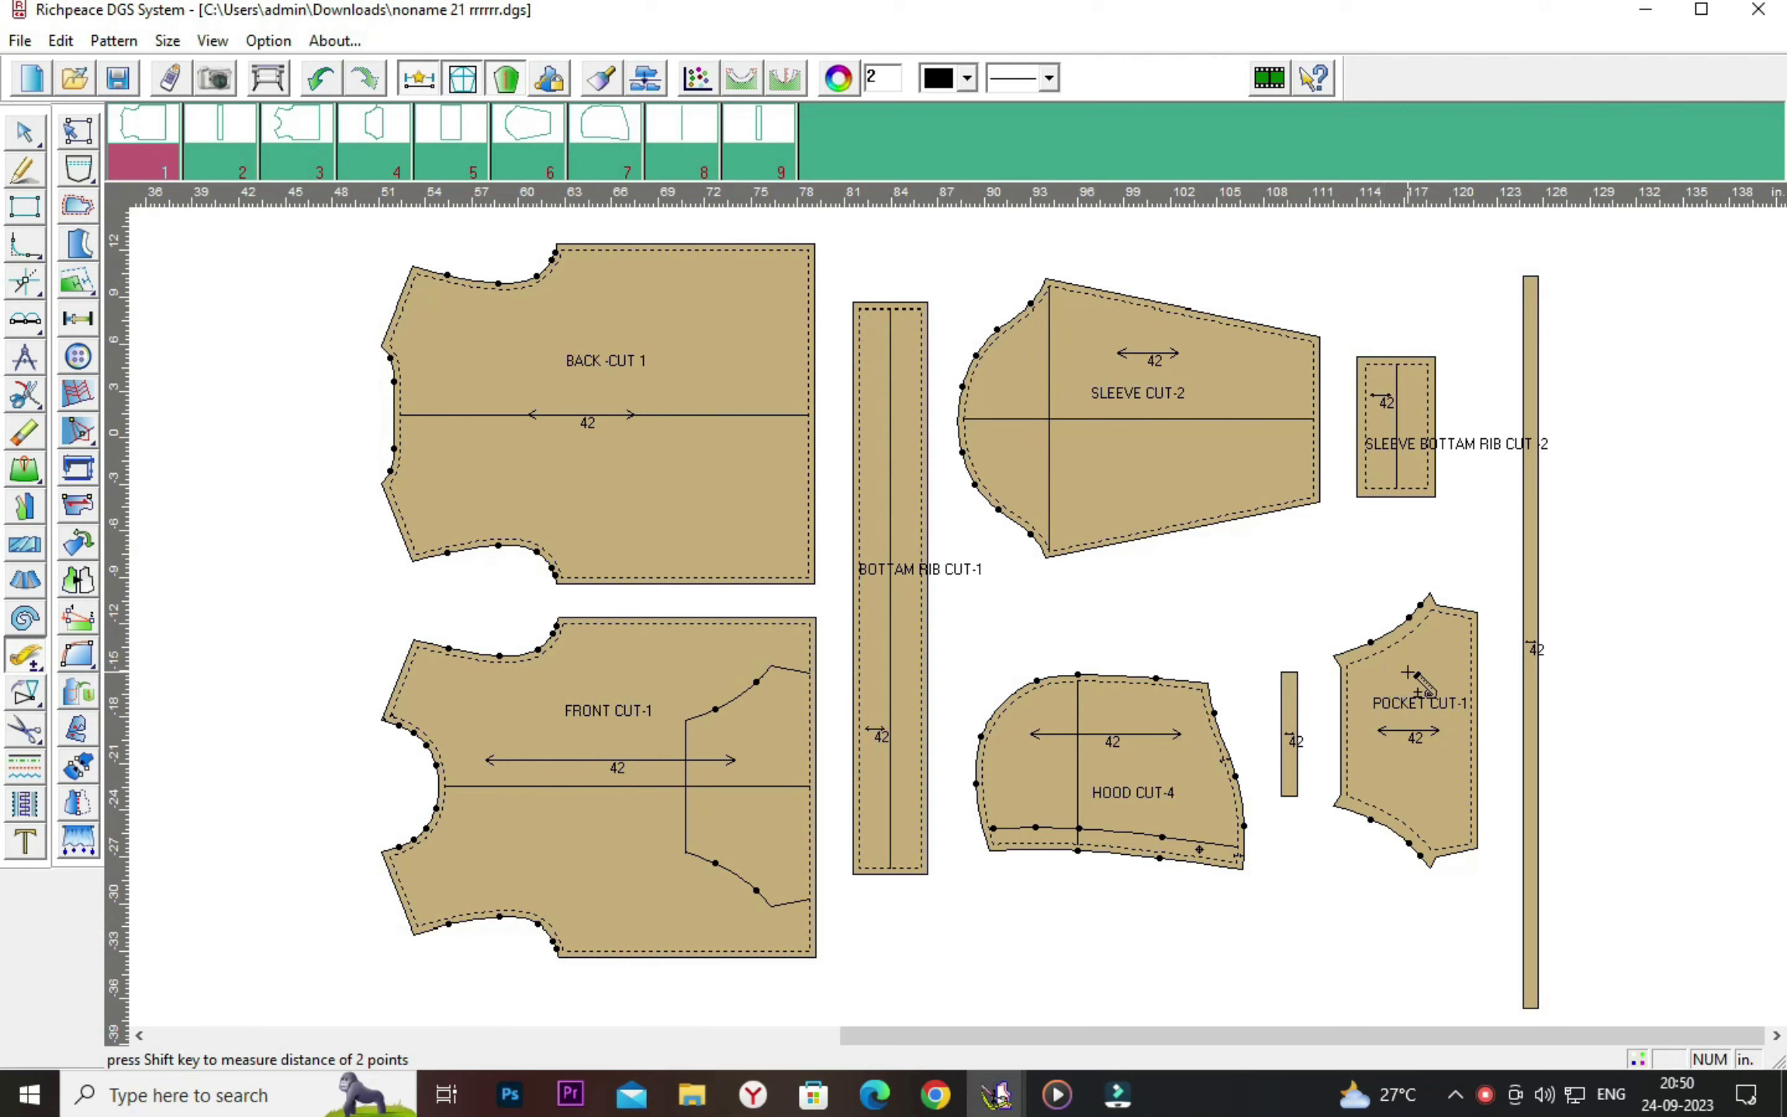
Move the pocket and narrow strip pieces left toward the hood.
{"action": "right_click", "coordinate": [1627, 584]}
{"action": "left_click", "coordinate": [1690, 624]}
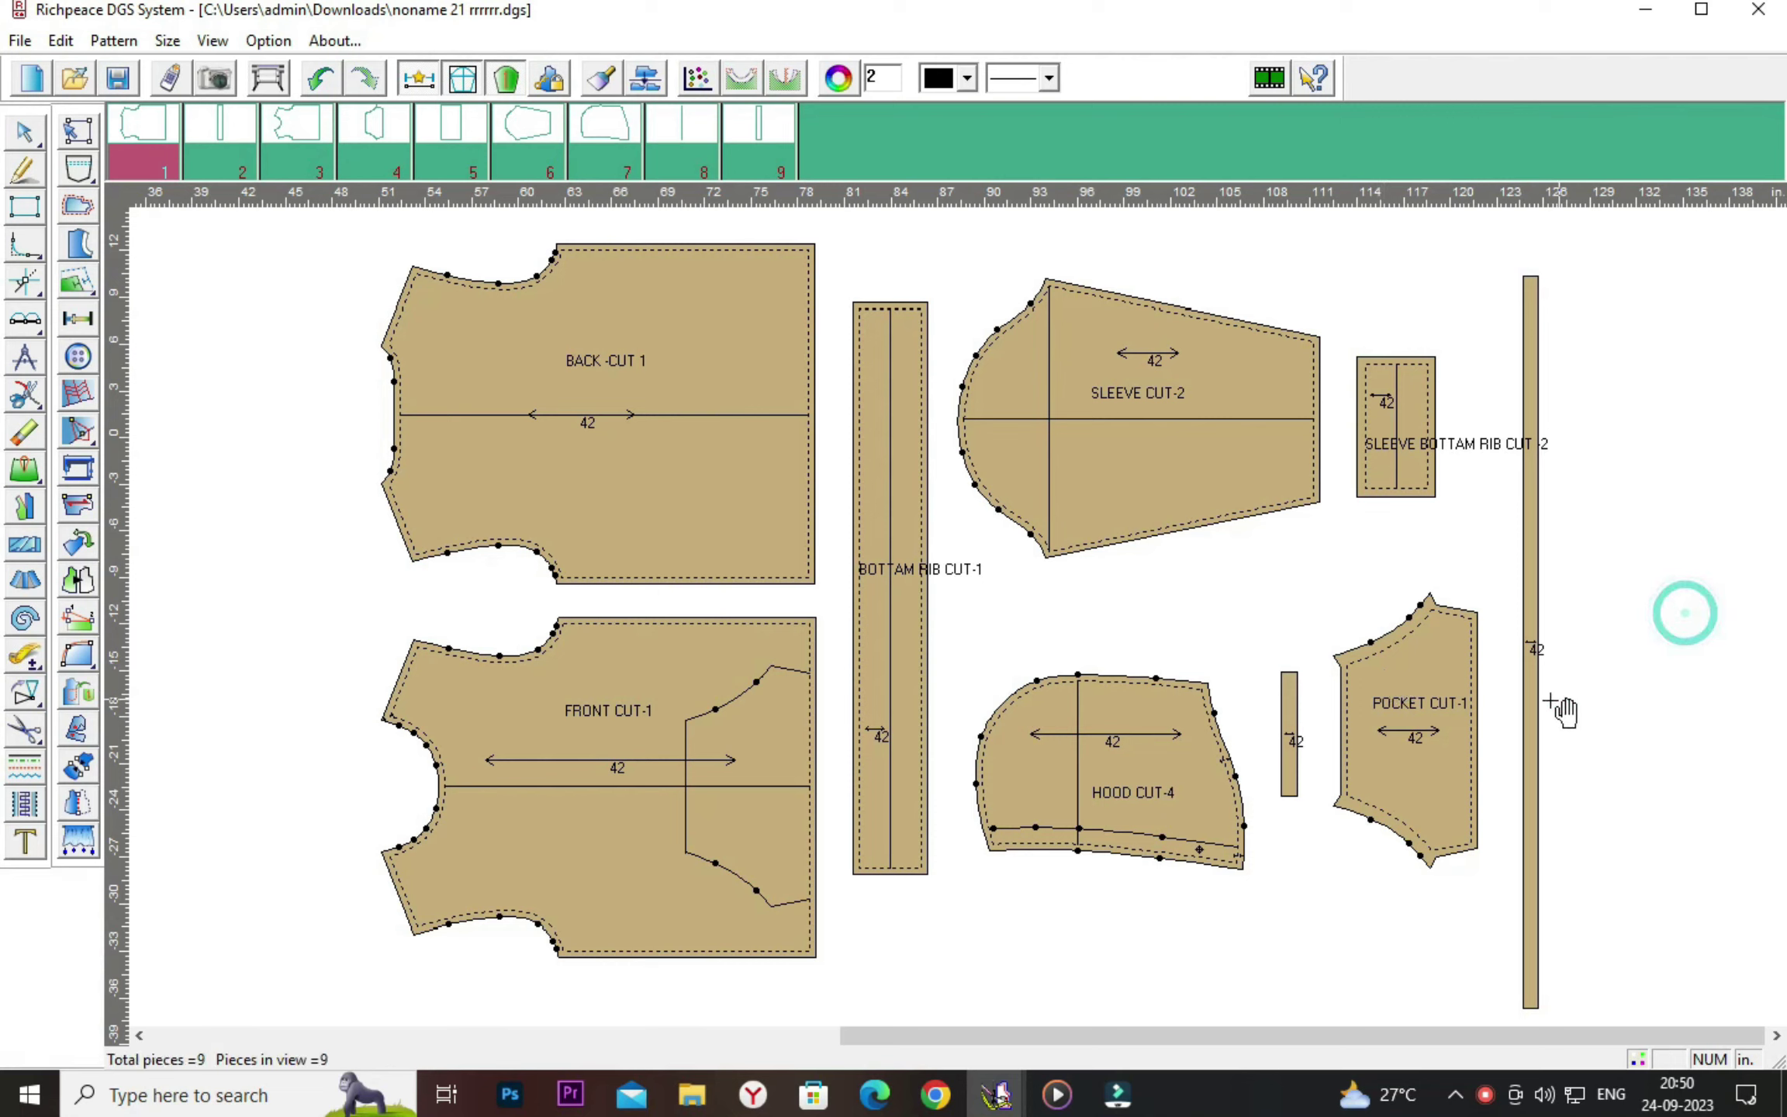
{"action": "left_click_drag", "start_coordinate": [1427, 702], "coordinate": [1408, 710]}
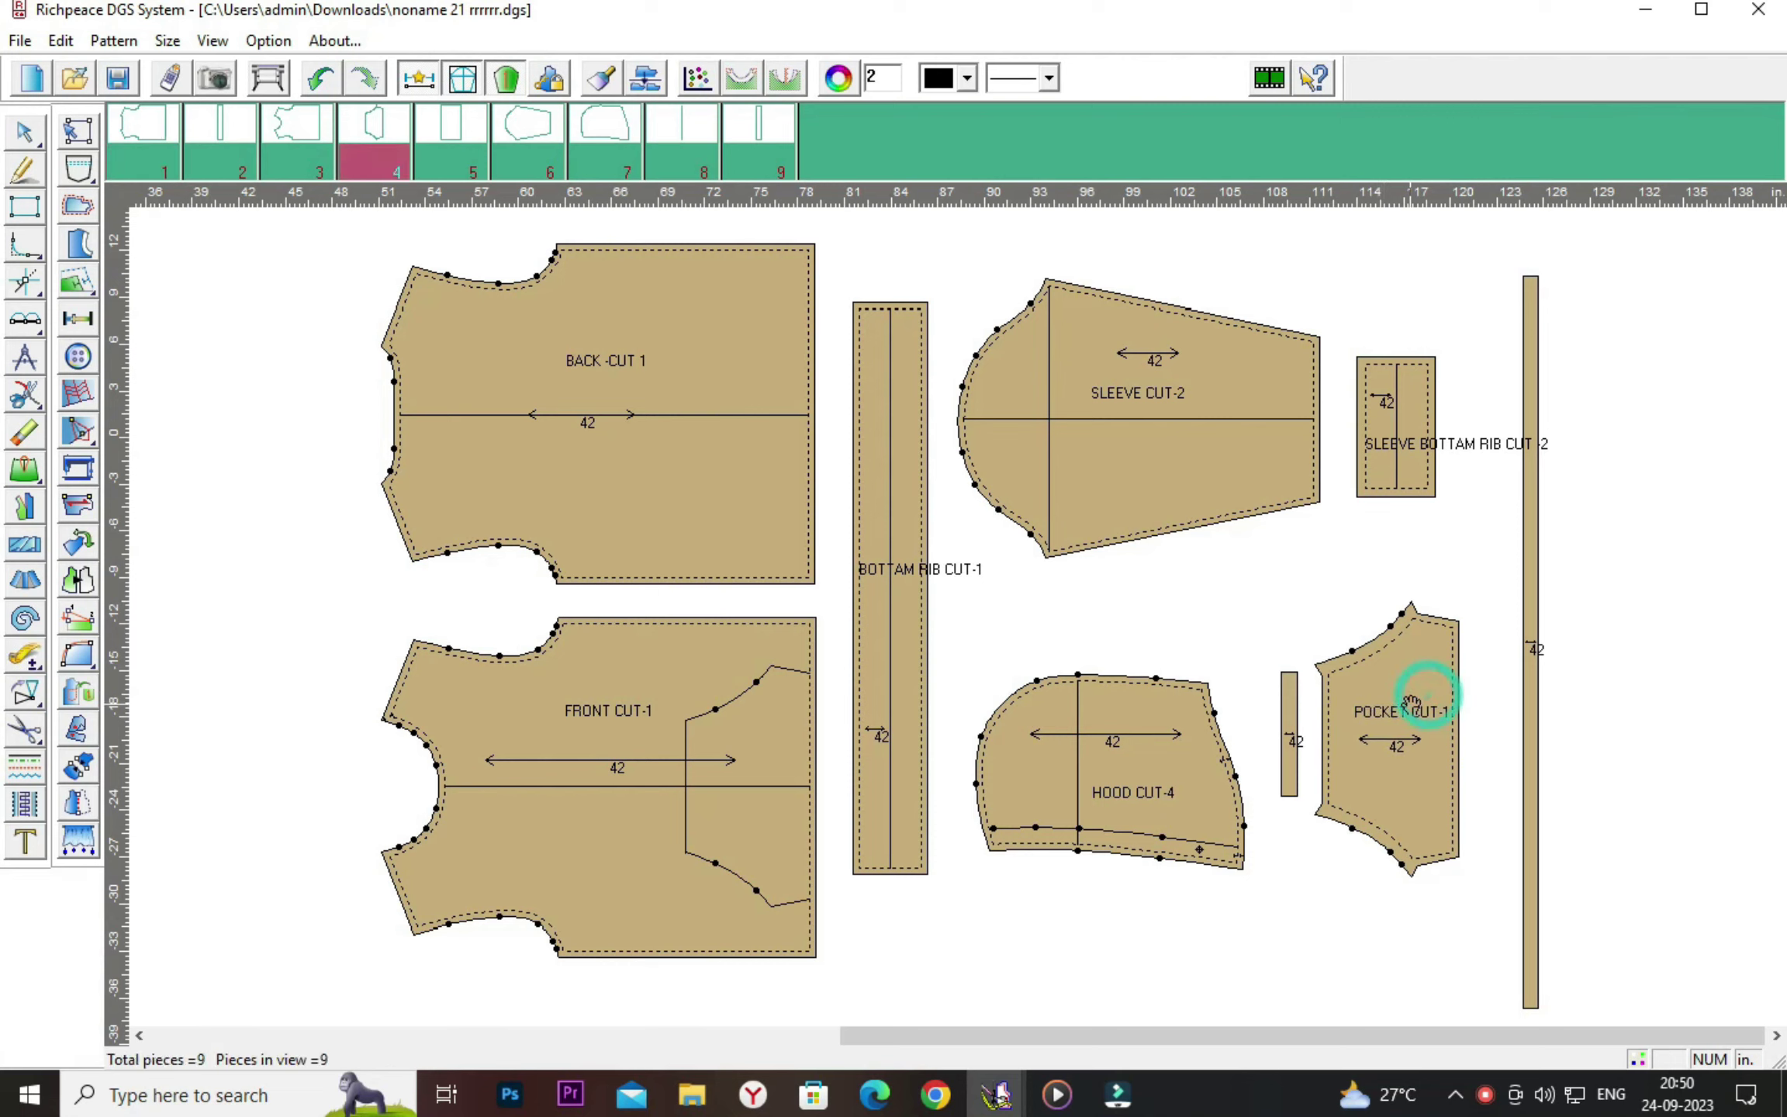
{"action": "left_click_drag", "start_coordinate": [1290, 721], "coordinate": [1281, 727]}
{"action": "left_click", "coordinate": [1279, 727]}
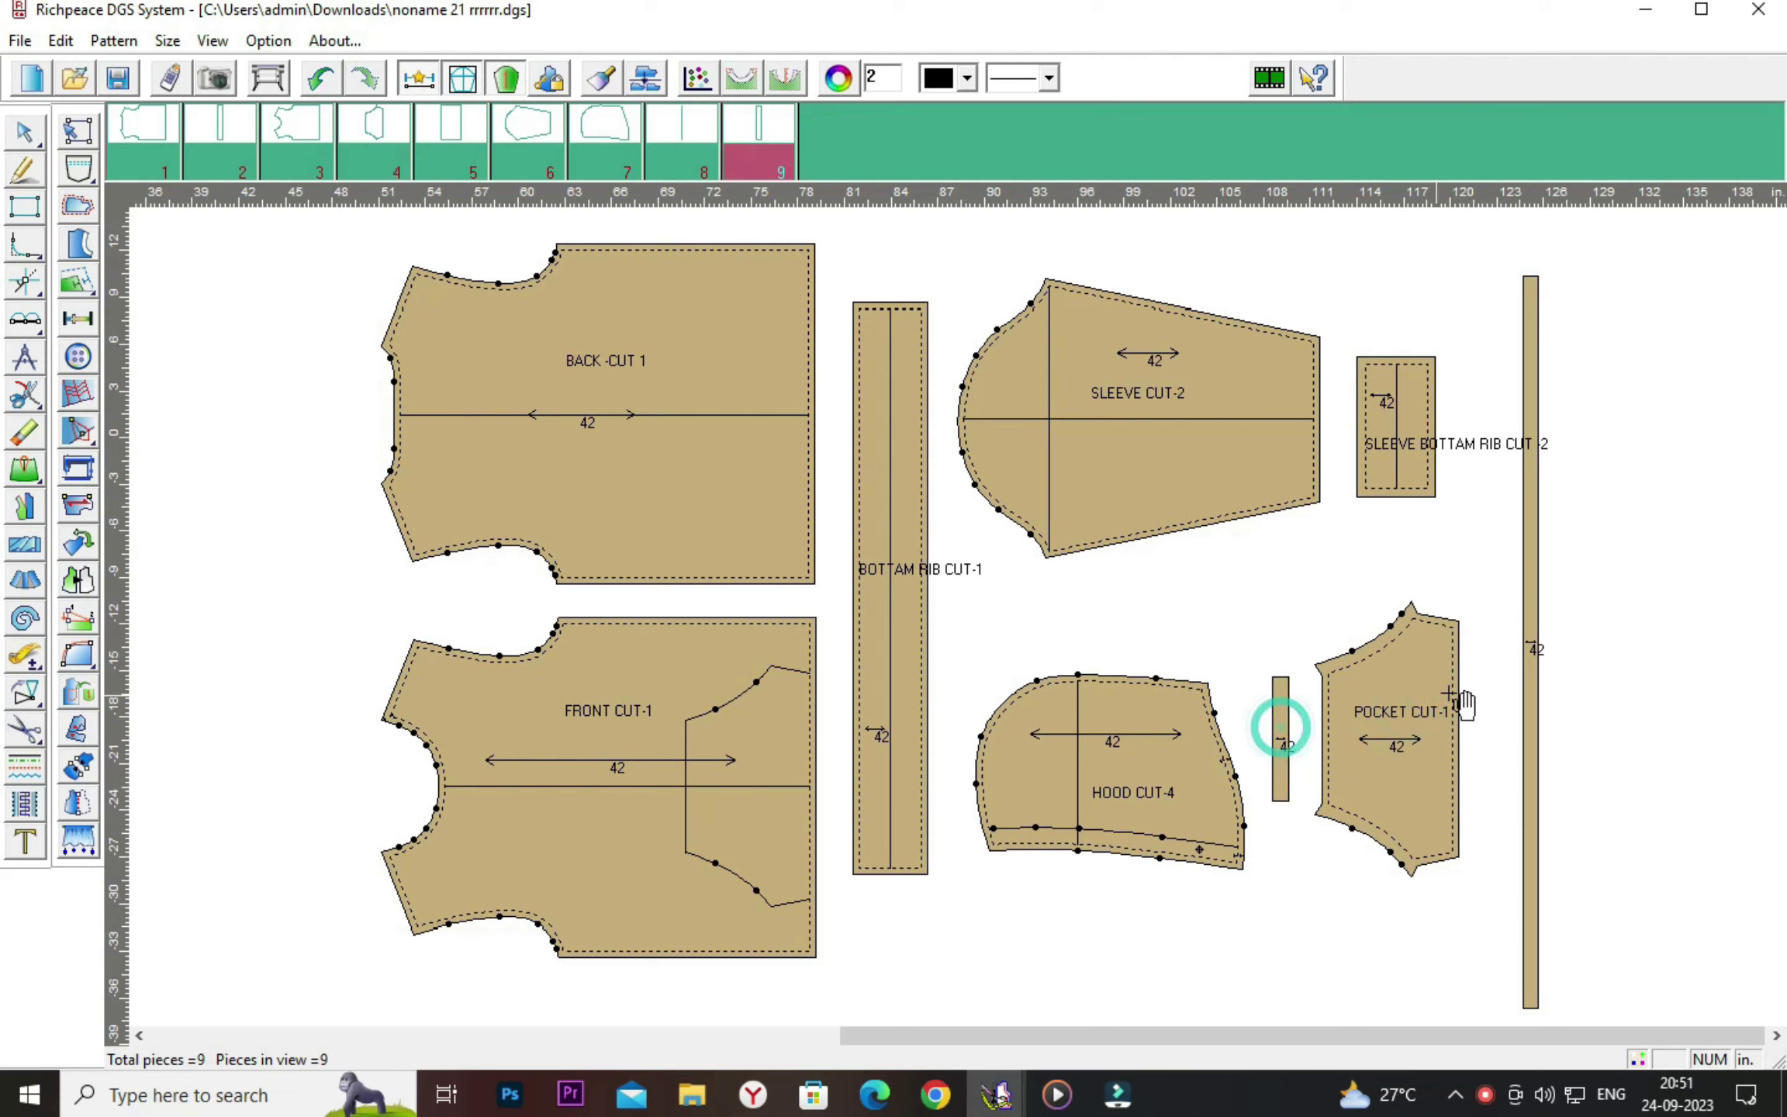